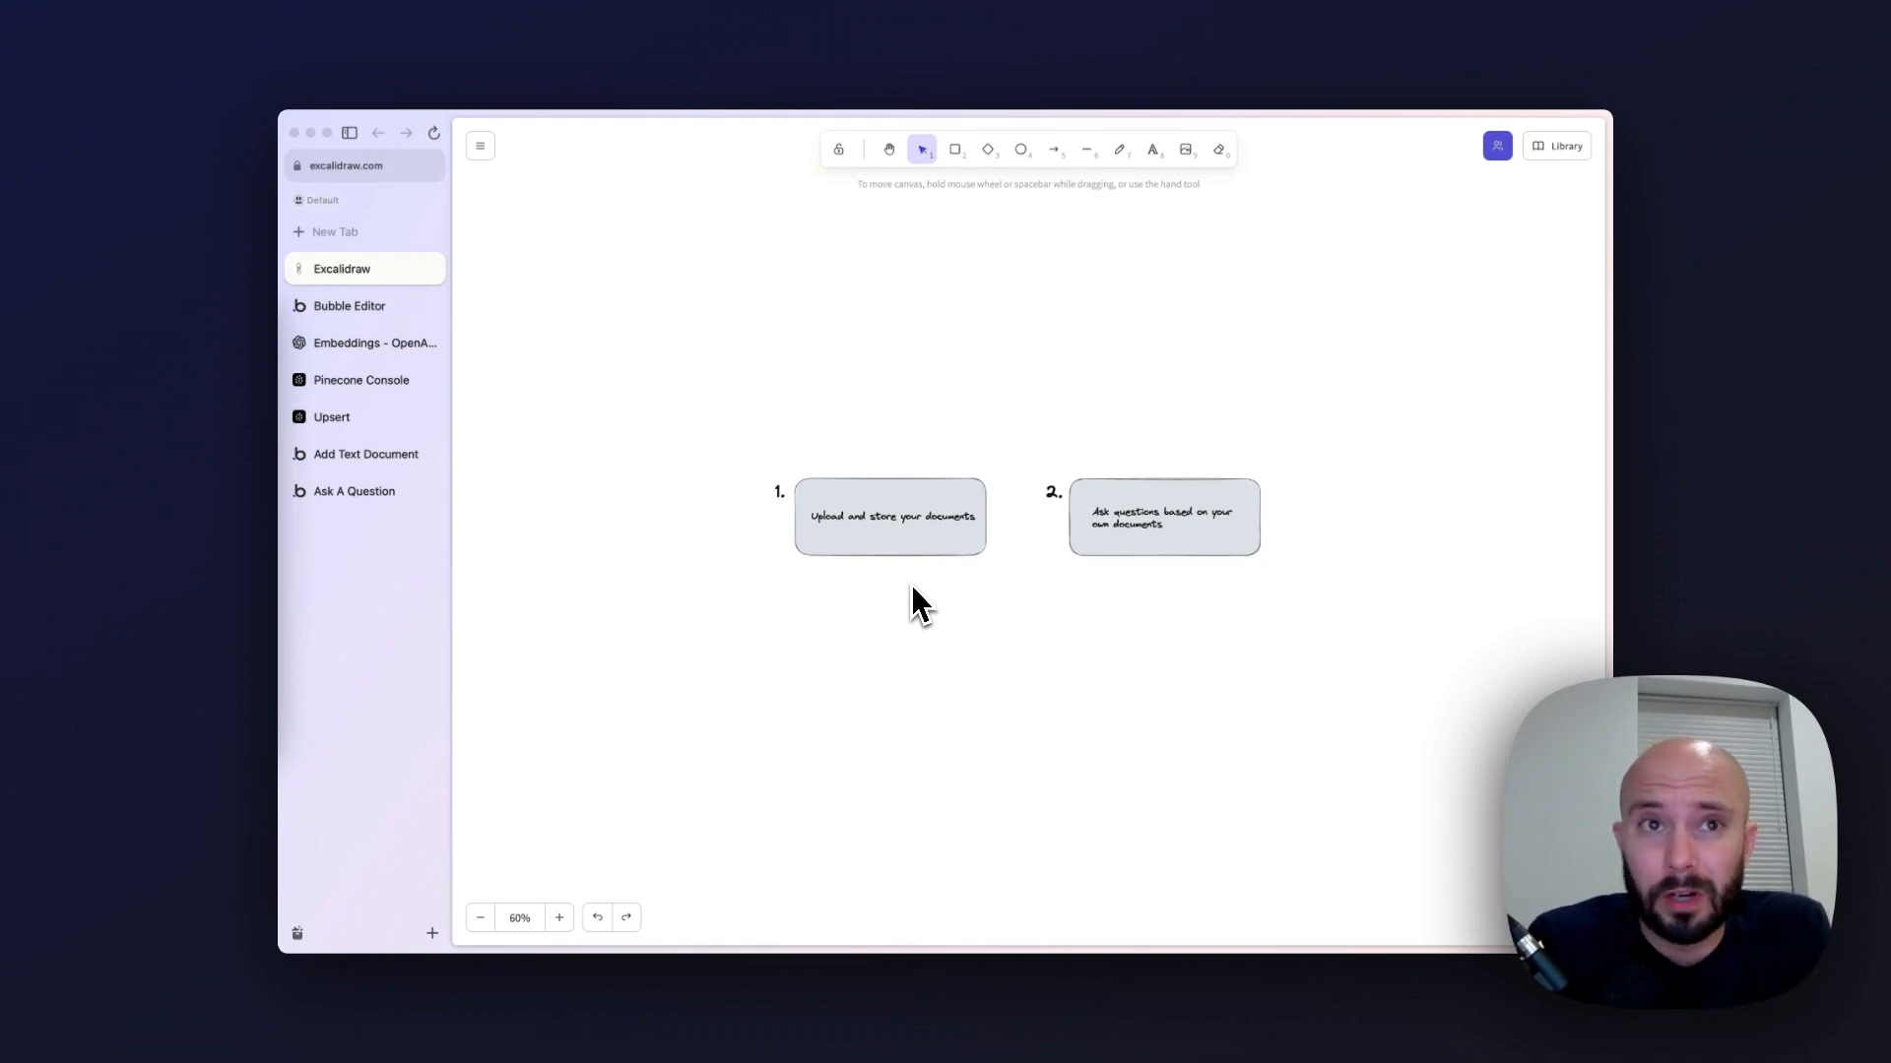
scroll(916, 603, down, 10)
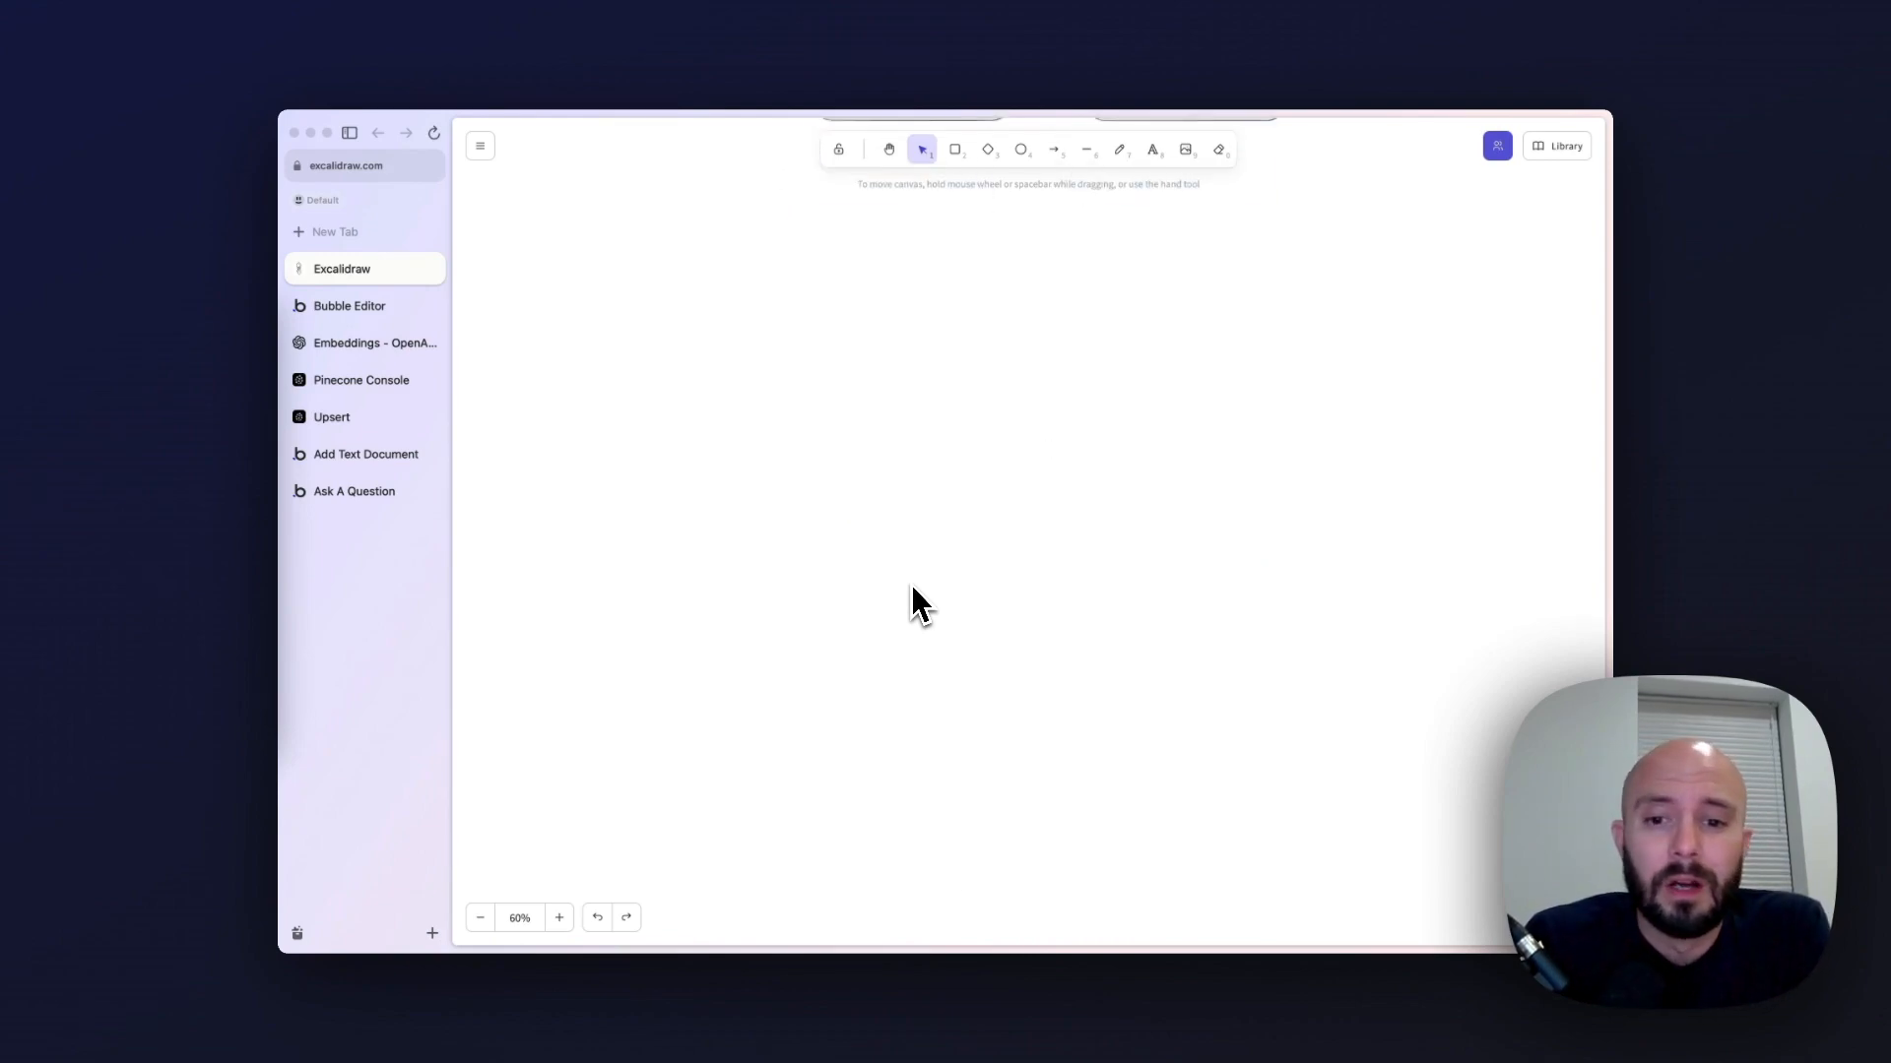
scroll(914, 596, down, 3)
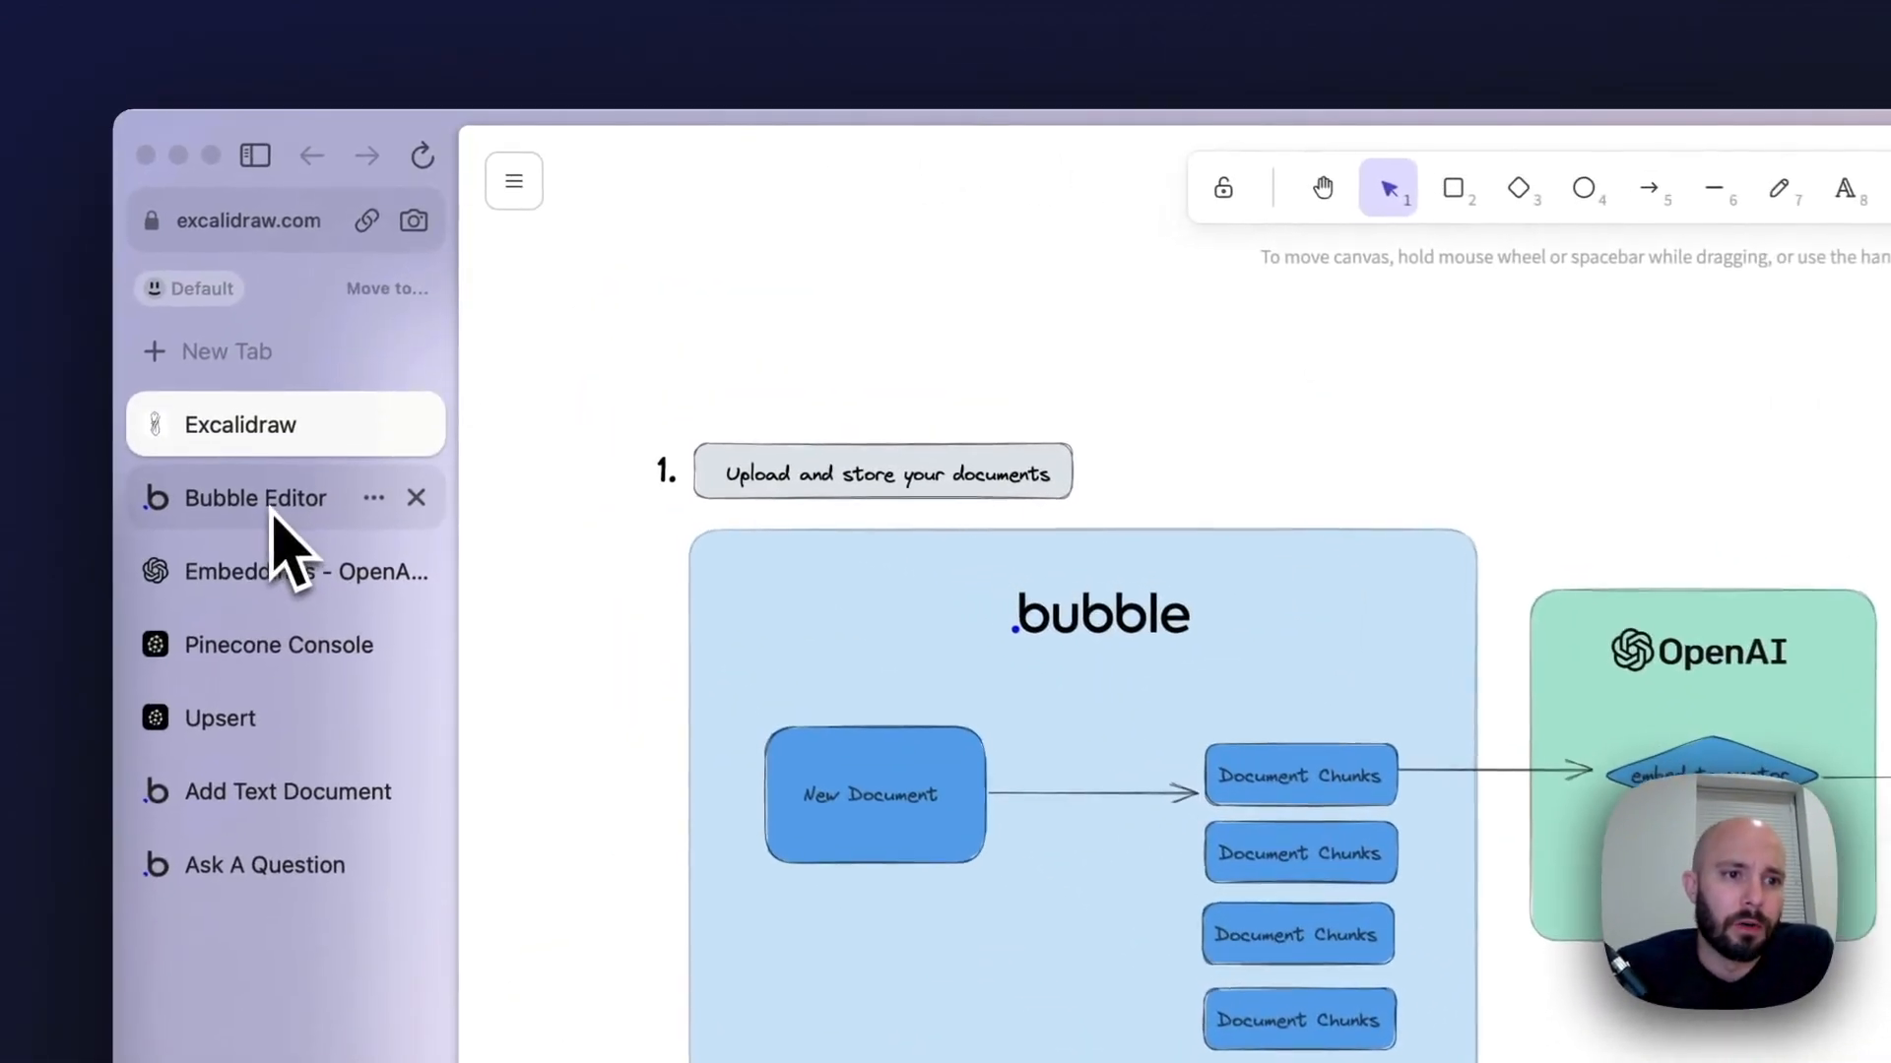
Switch to the Bubble editor and create a custom data type named Document
click(356, 309)
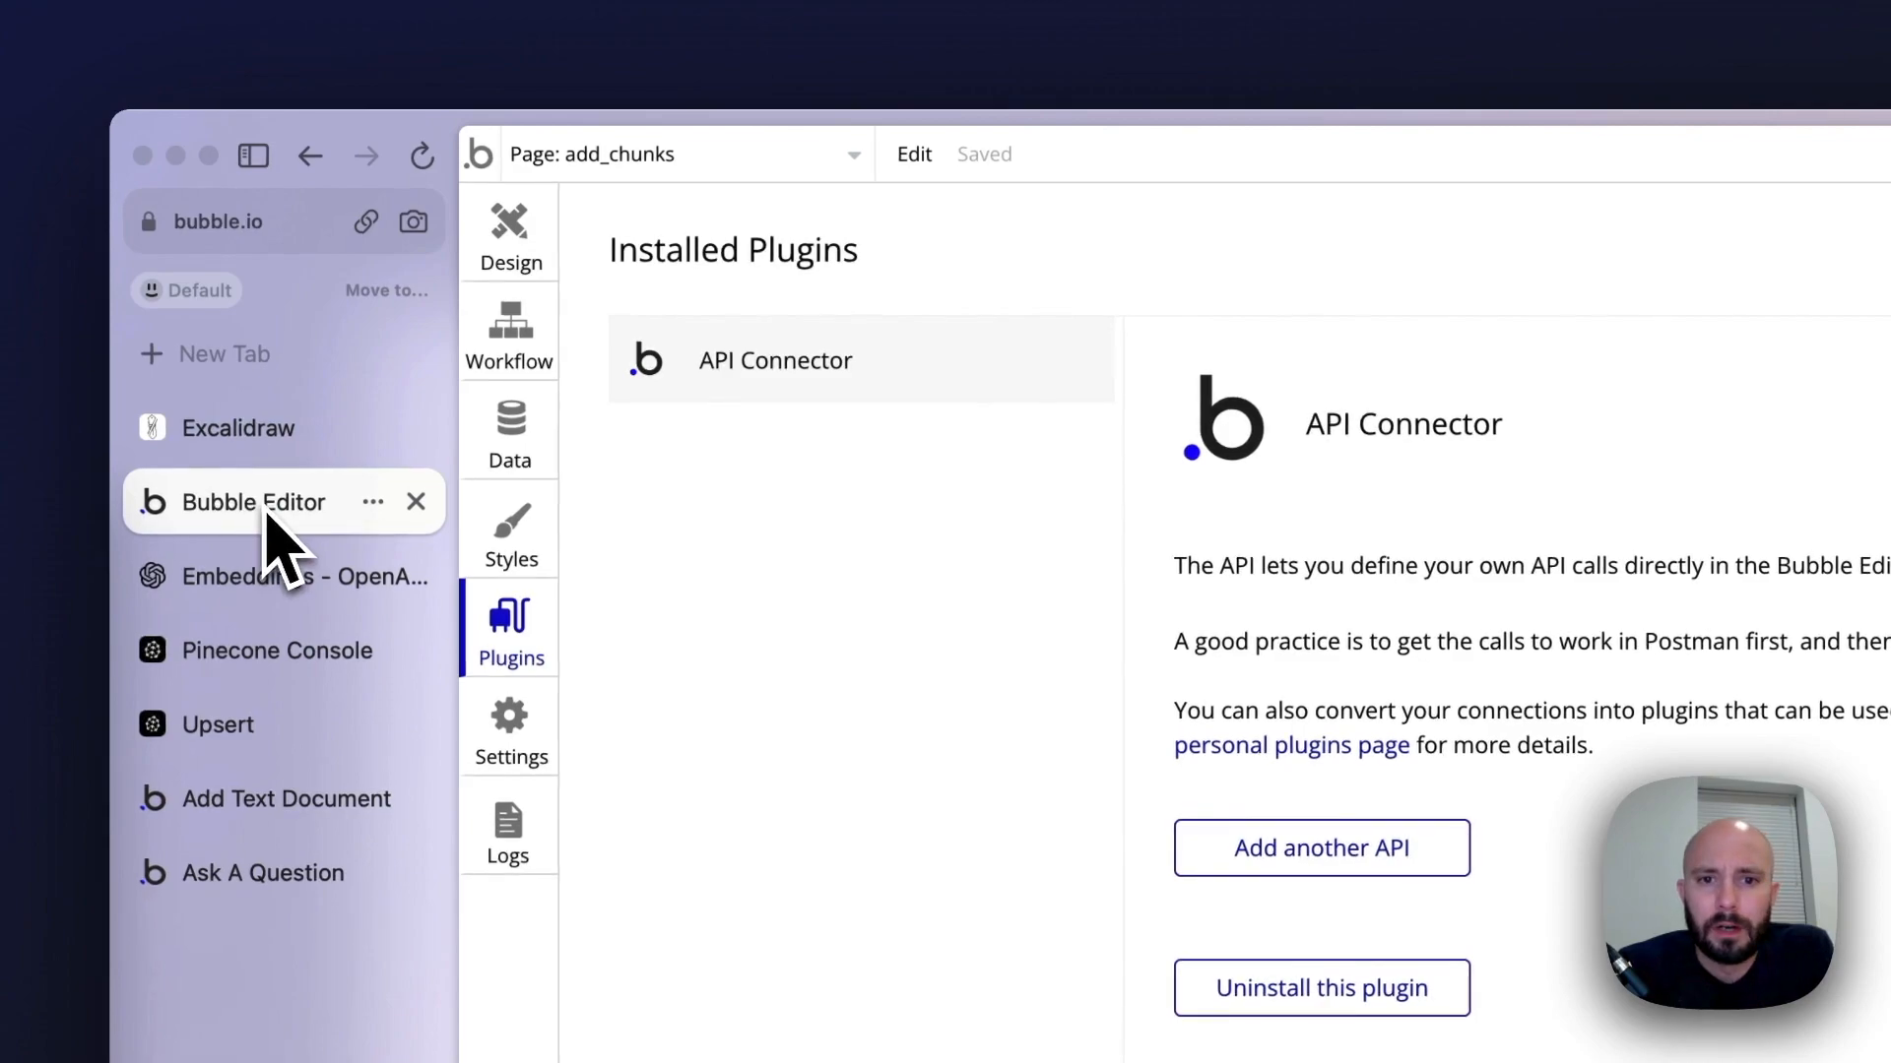
click(527, 443)
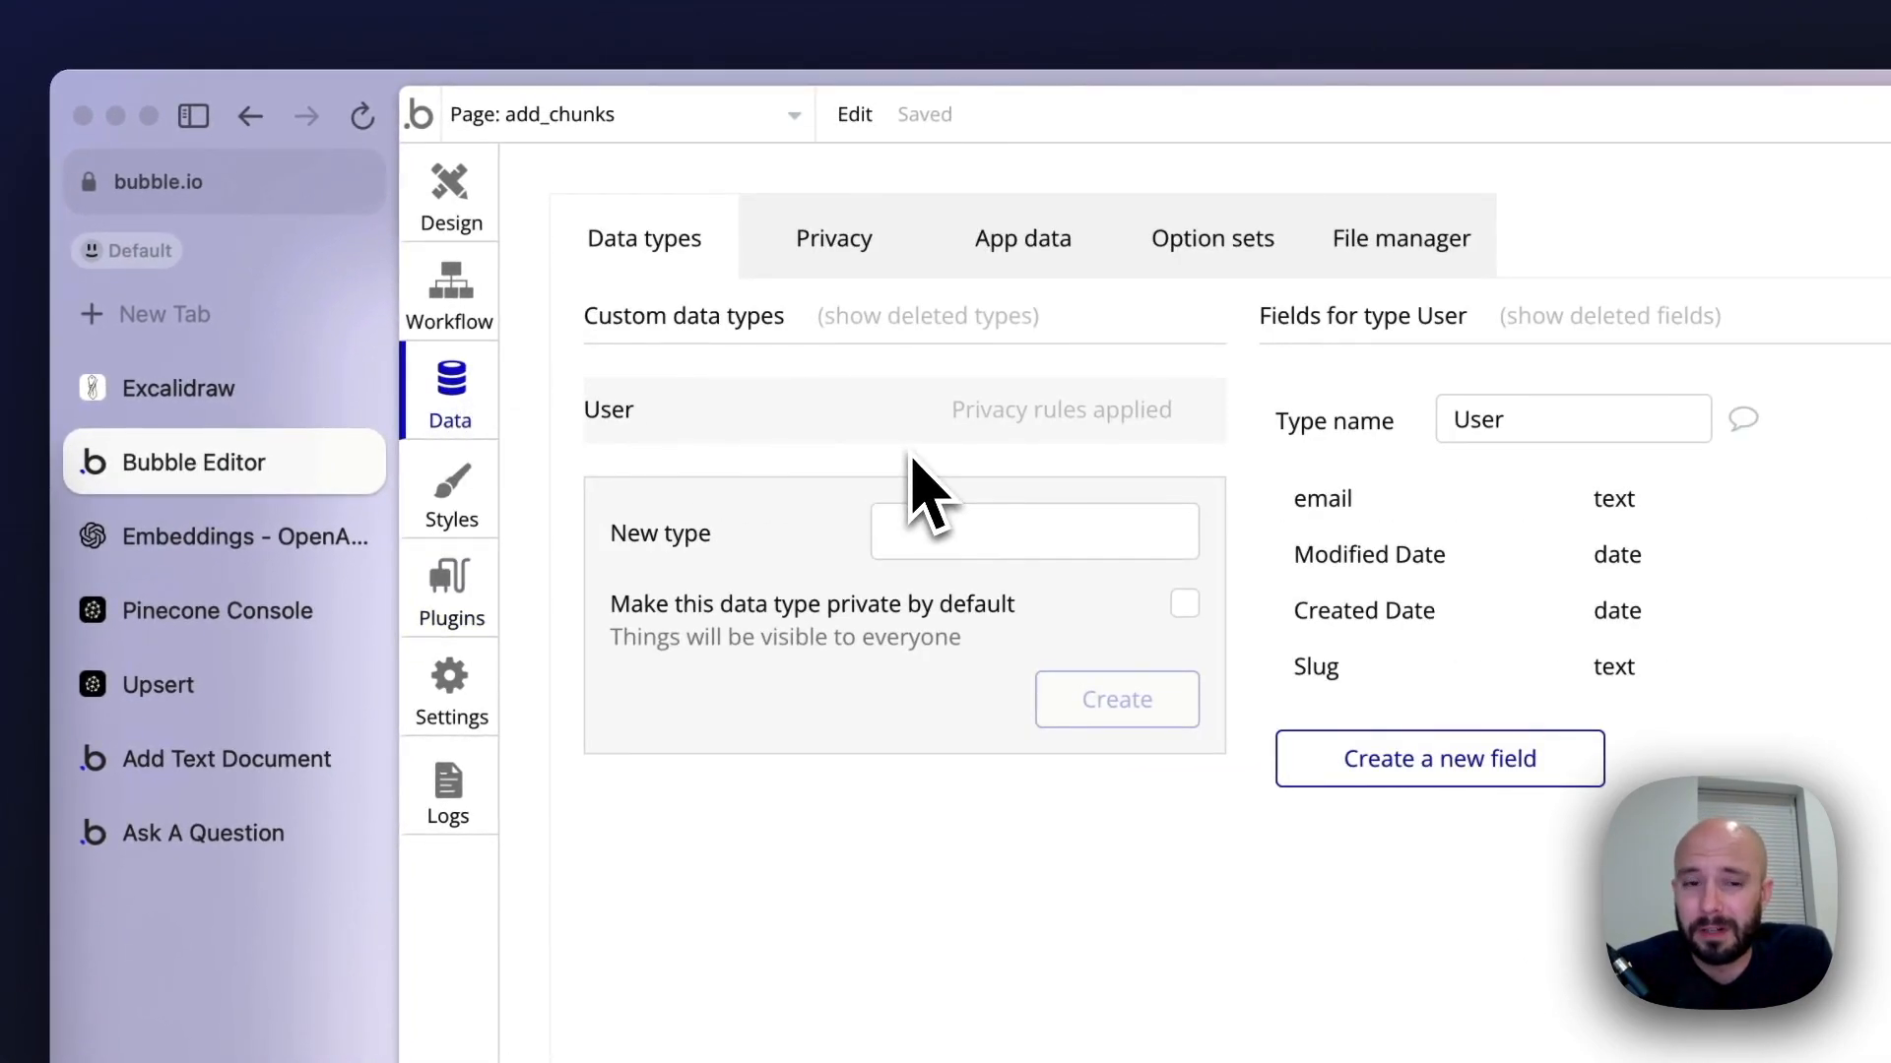
click(975, 532)
text(Document)
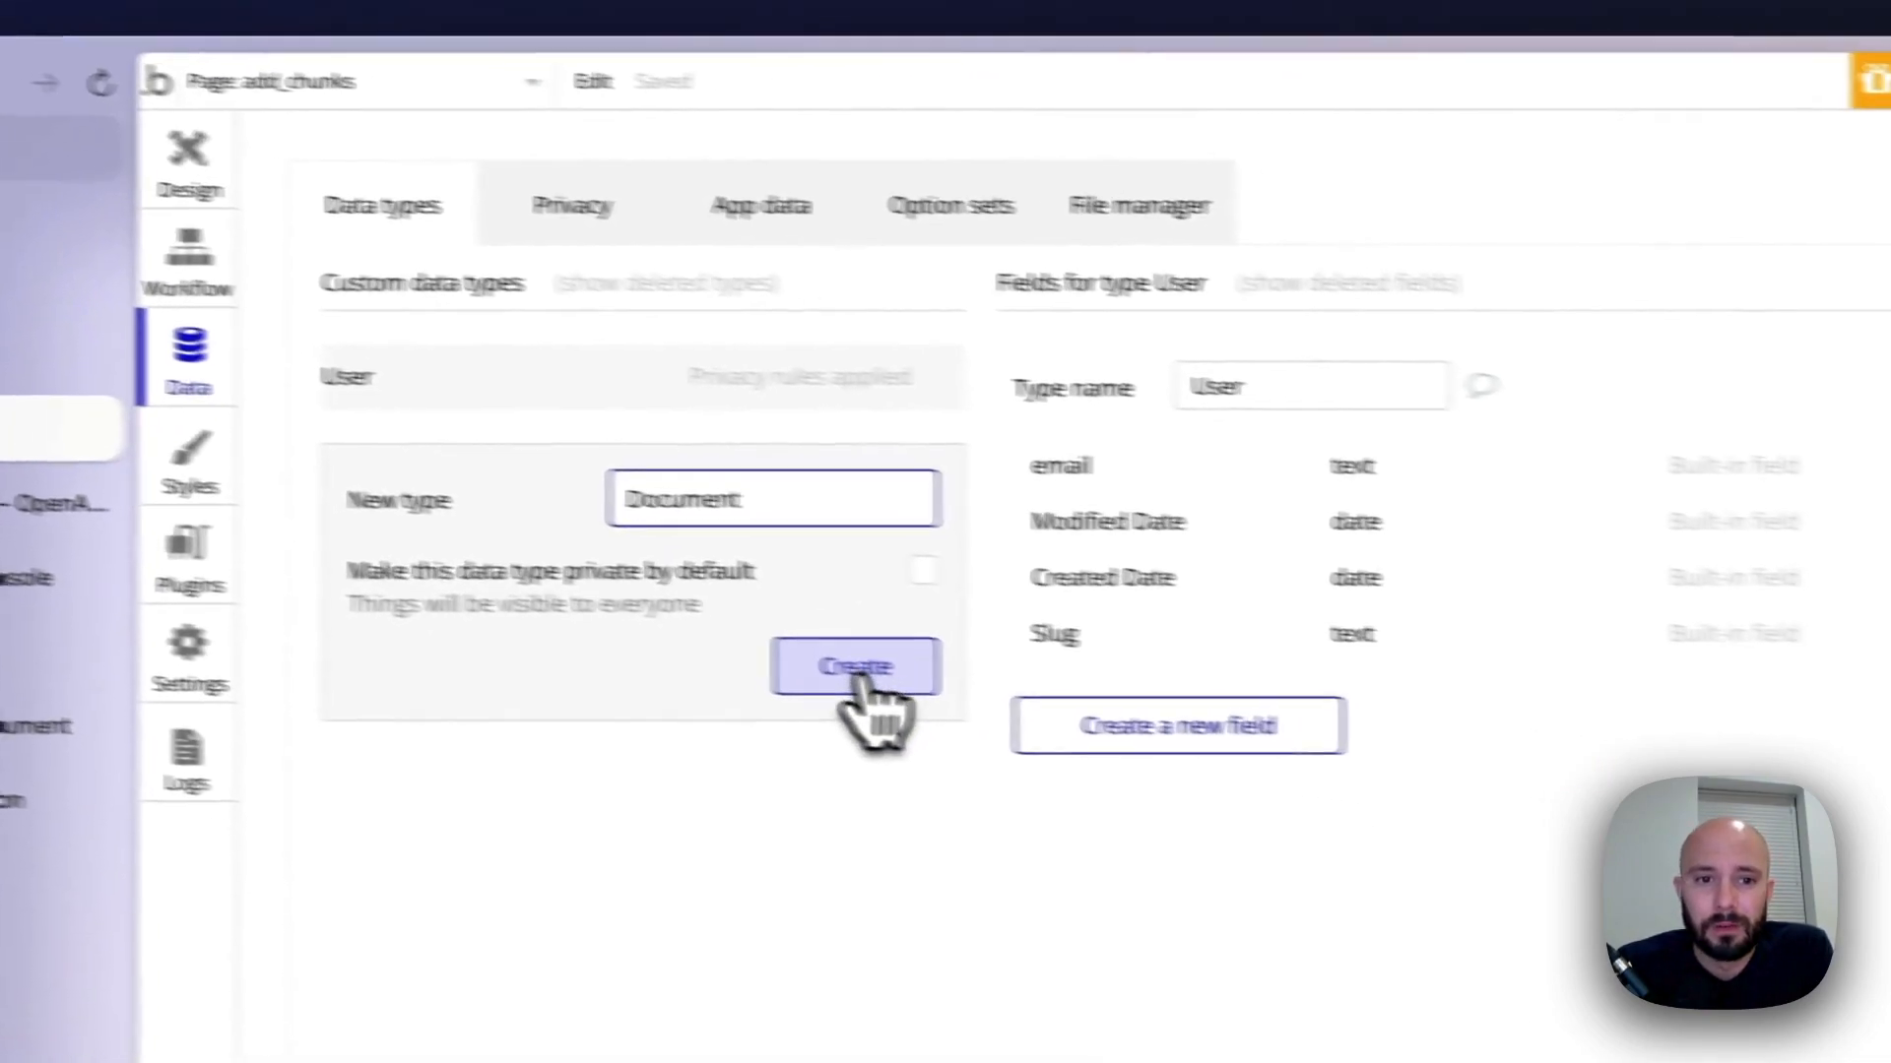
click(1118, 711)
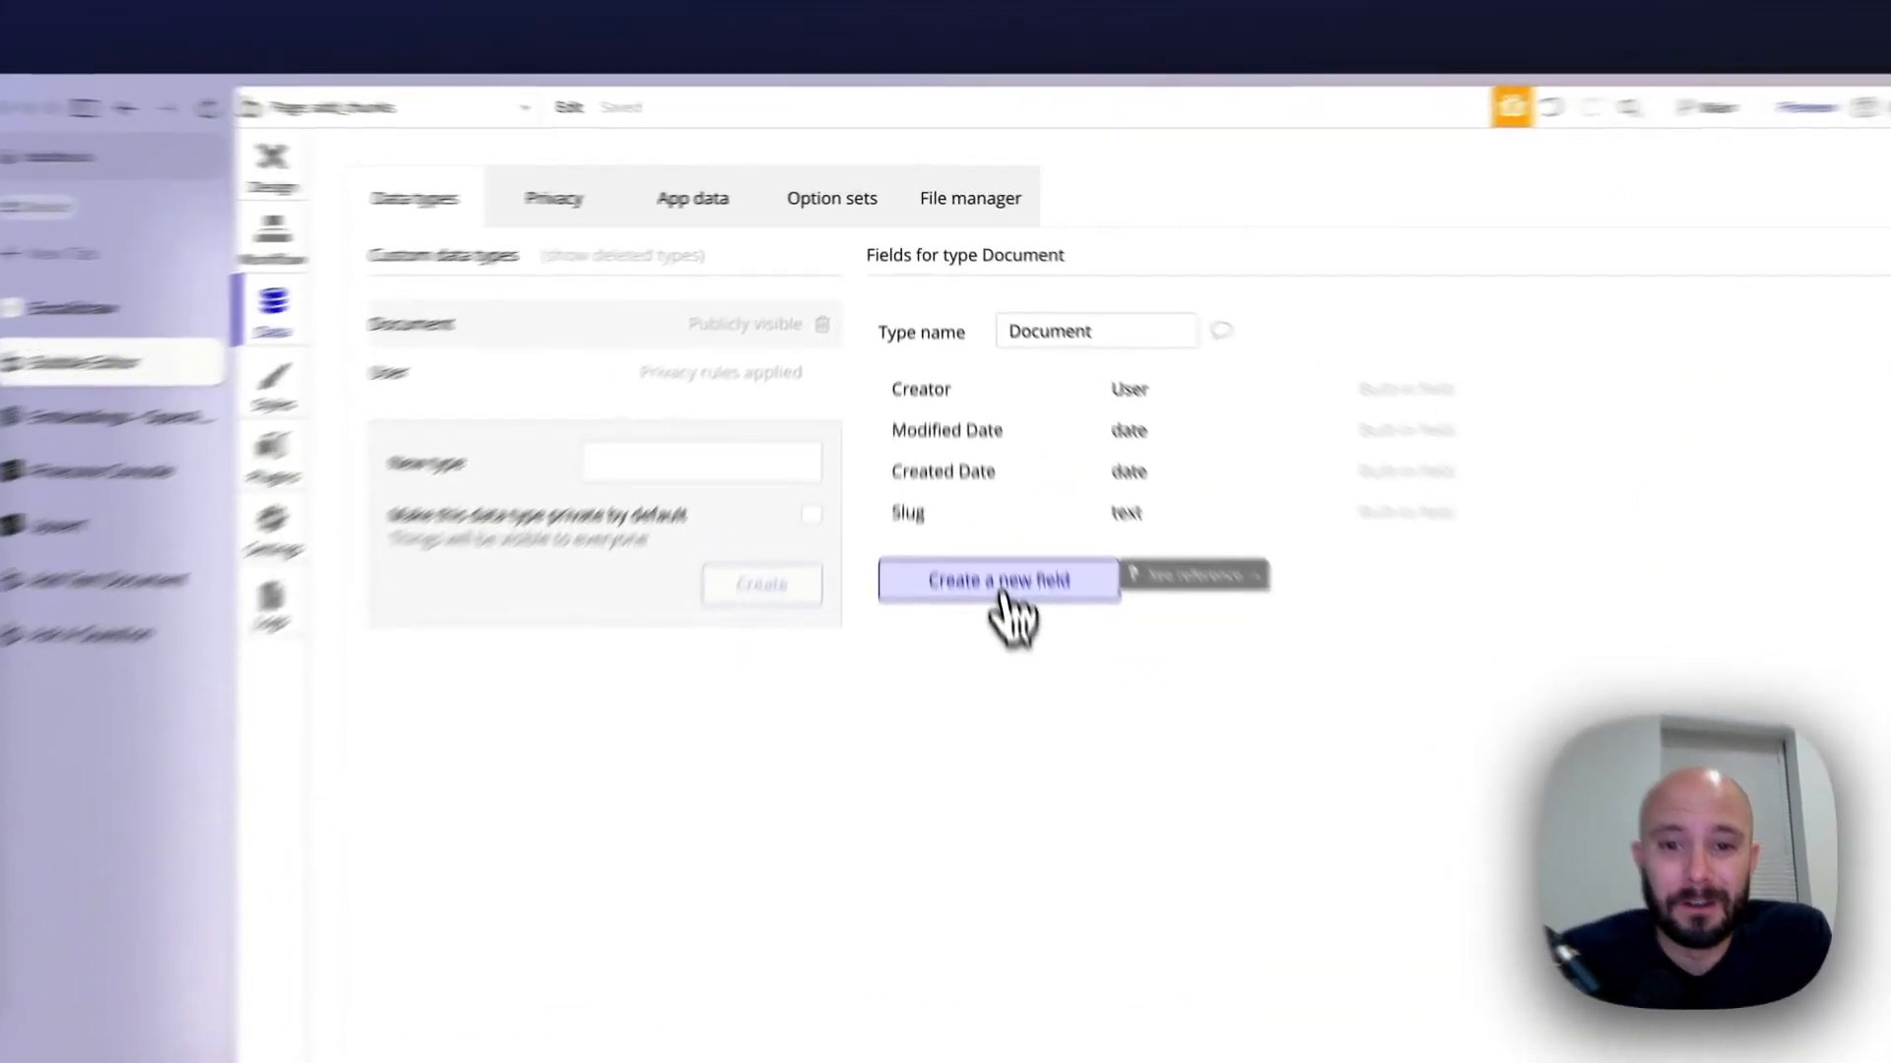
Add a field called name of type text to the Document data type
click(975, 458)
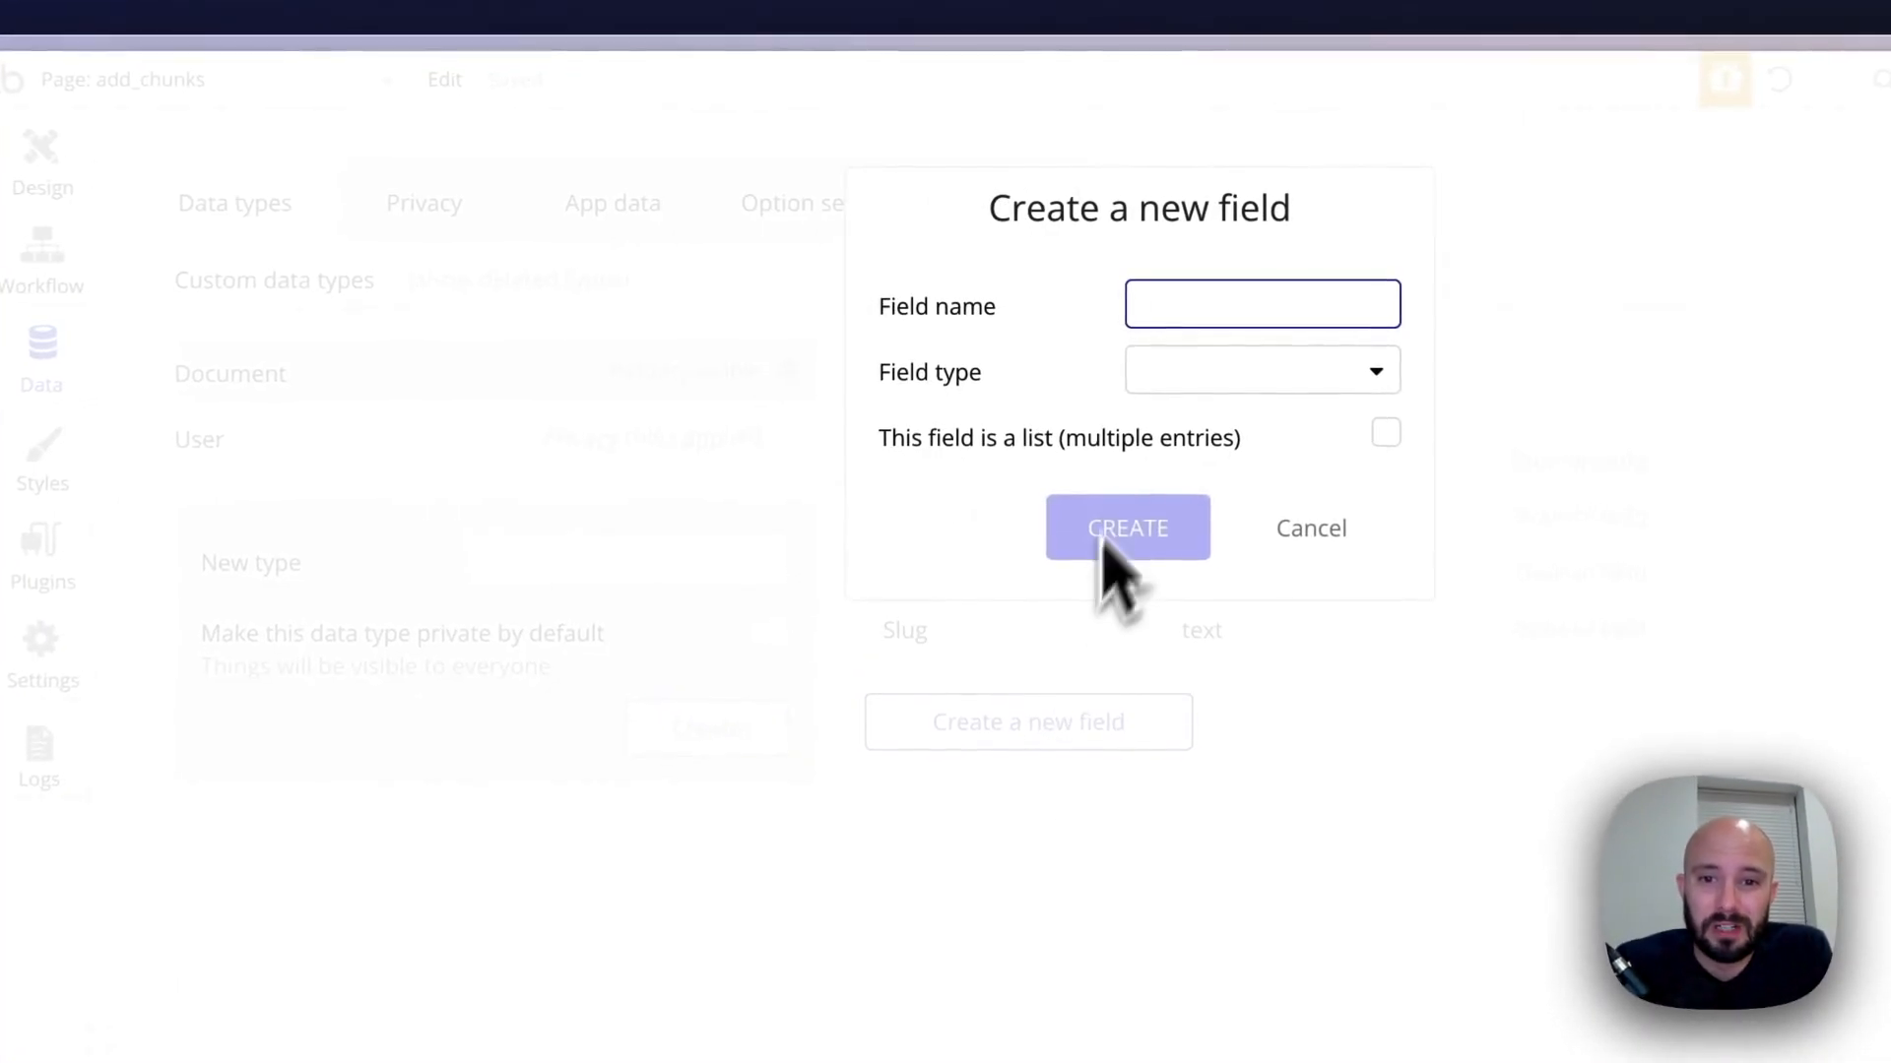
text(name)
click(1231, 373)
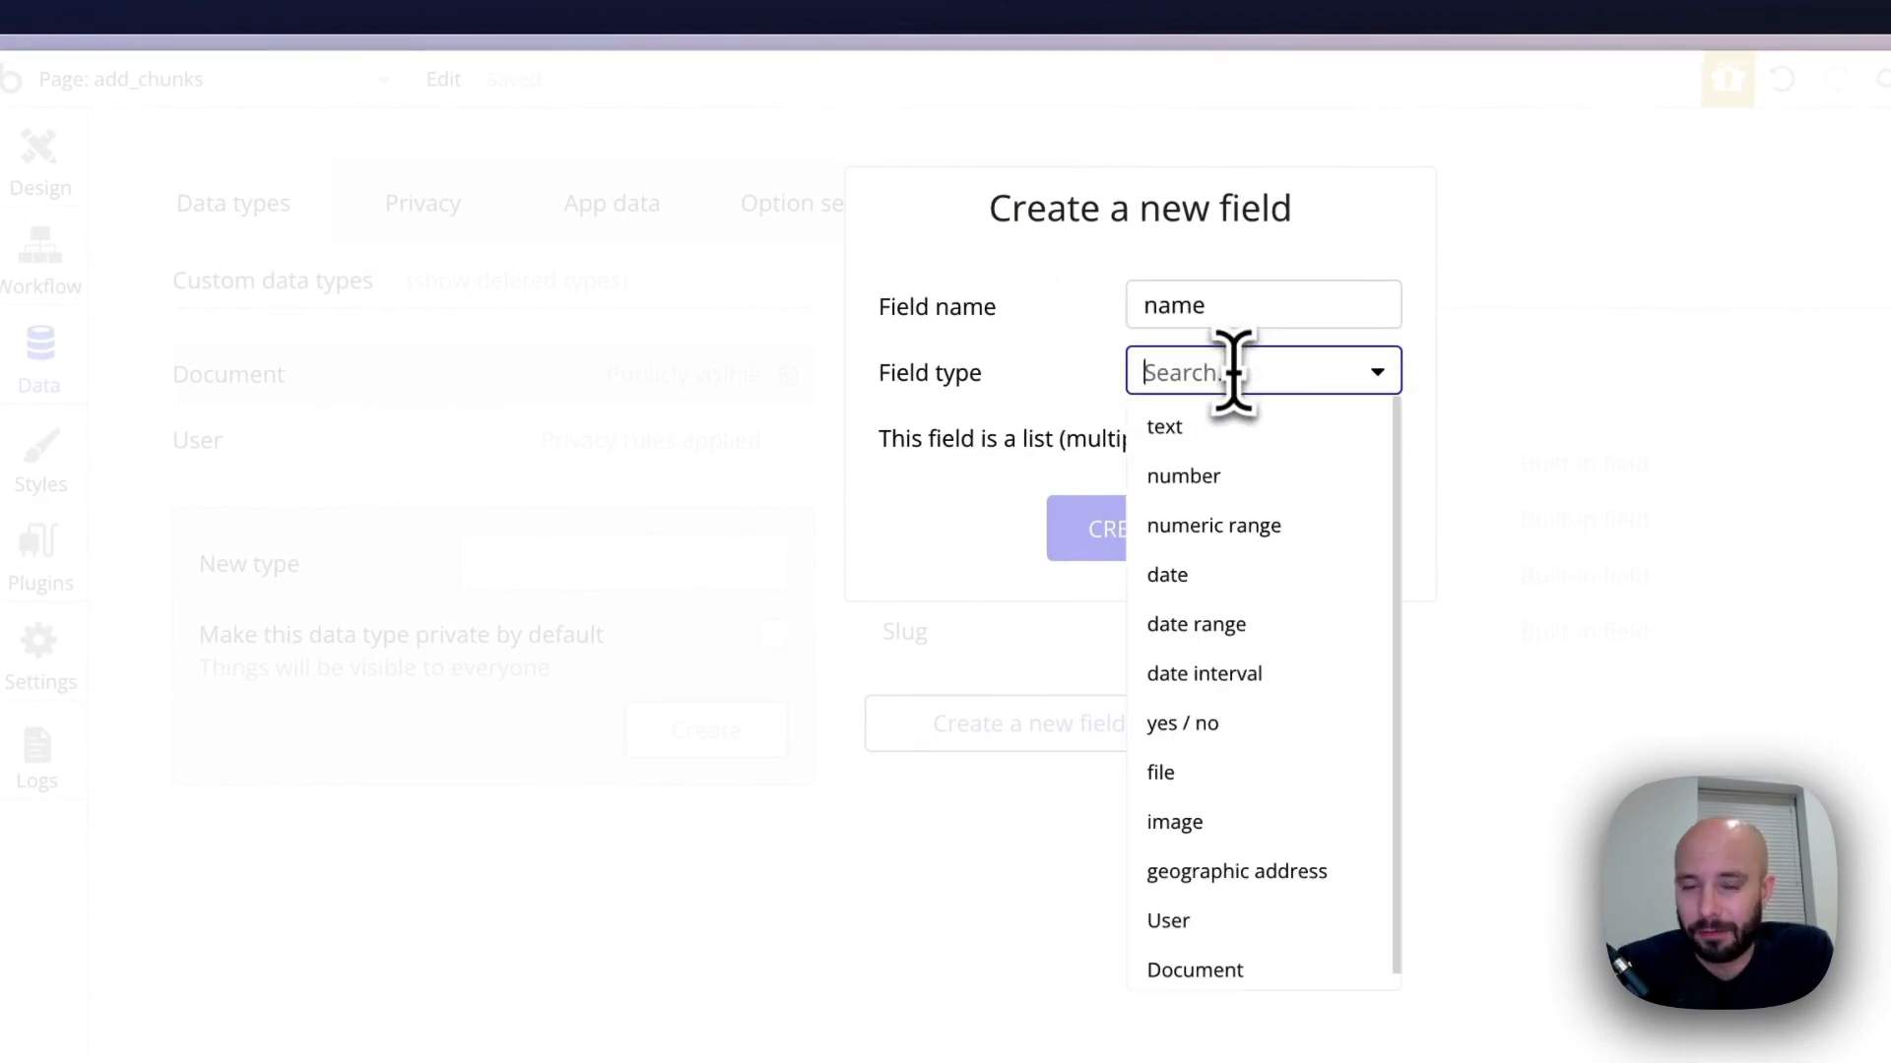
click(1220, 433)
click(1132, 532)
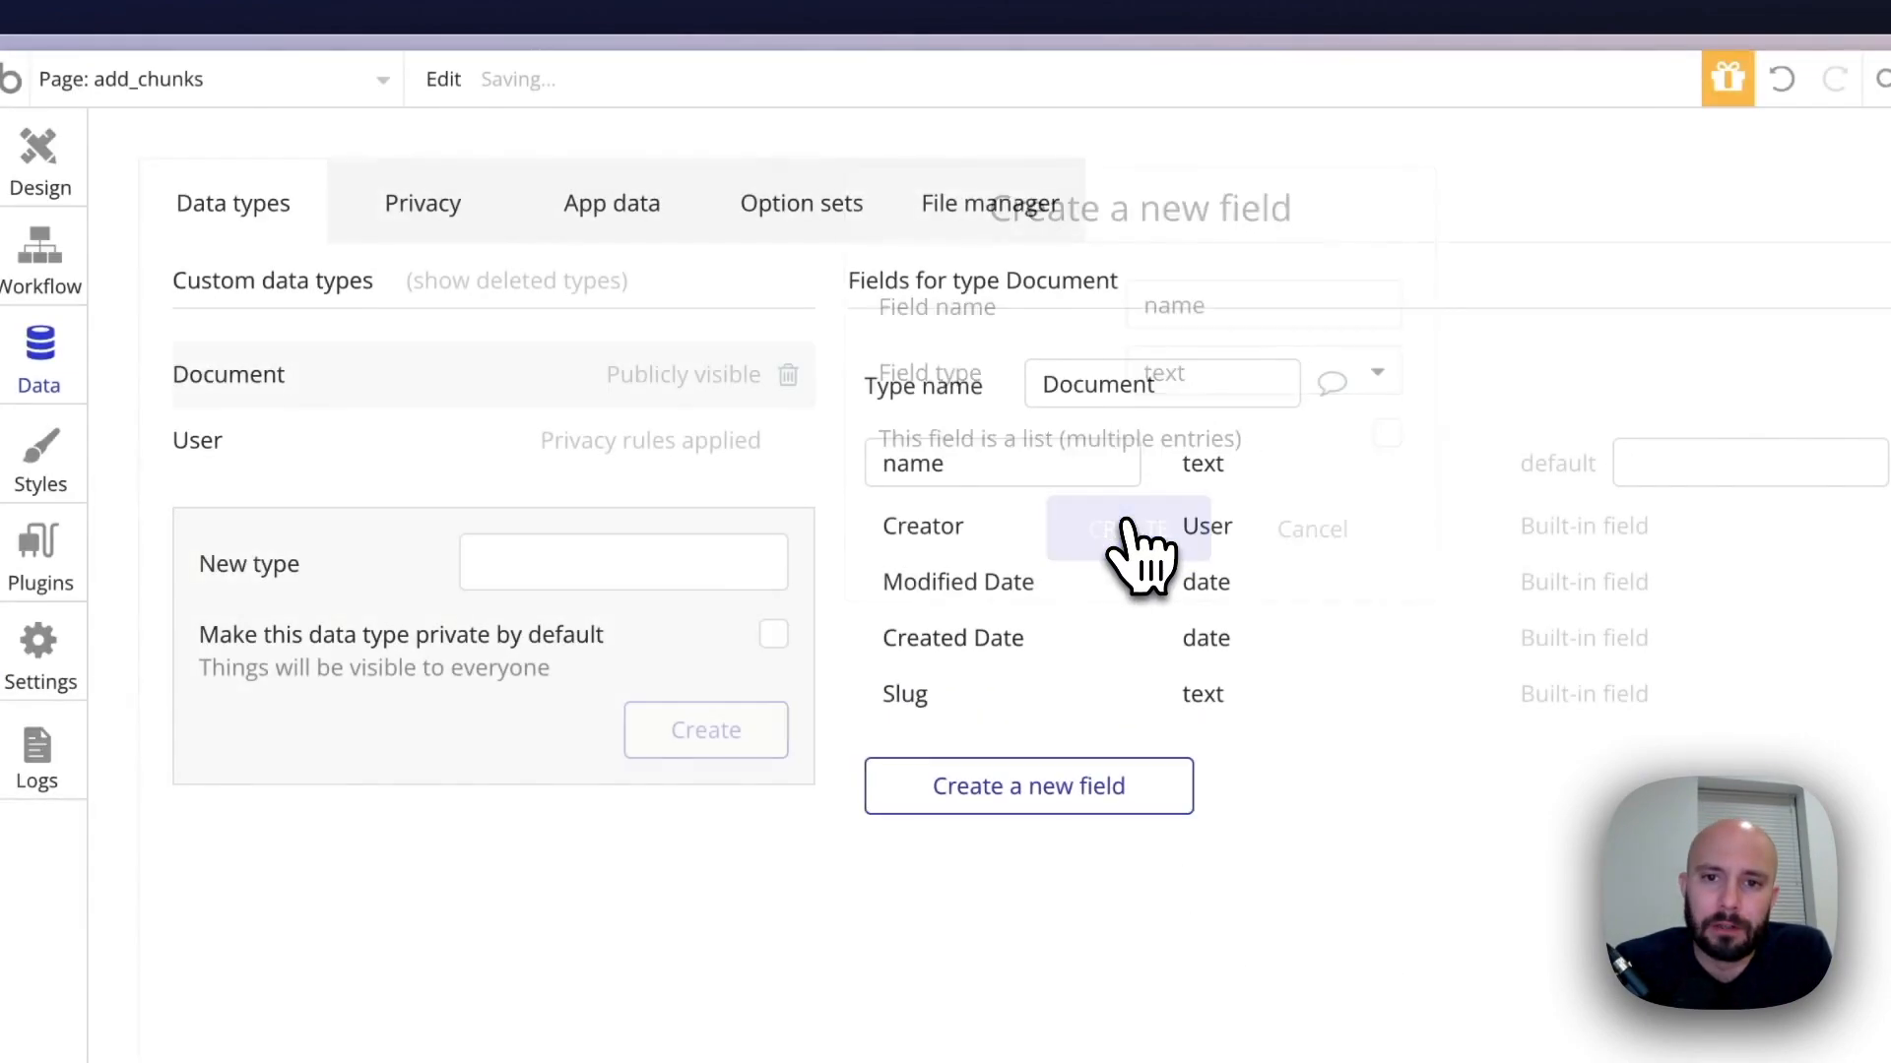
Create a second custom data type named Document_Chunk
click(531, 565)
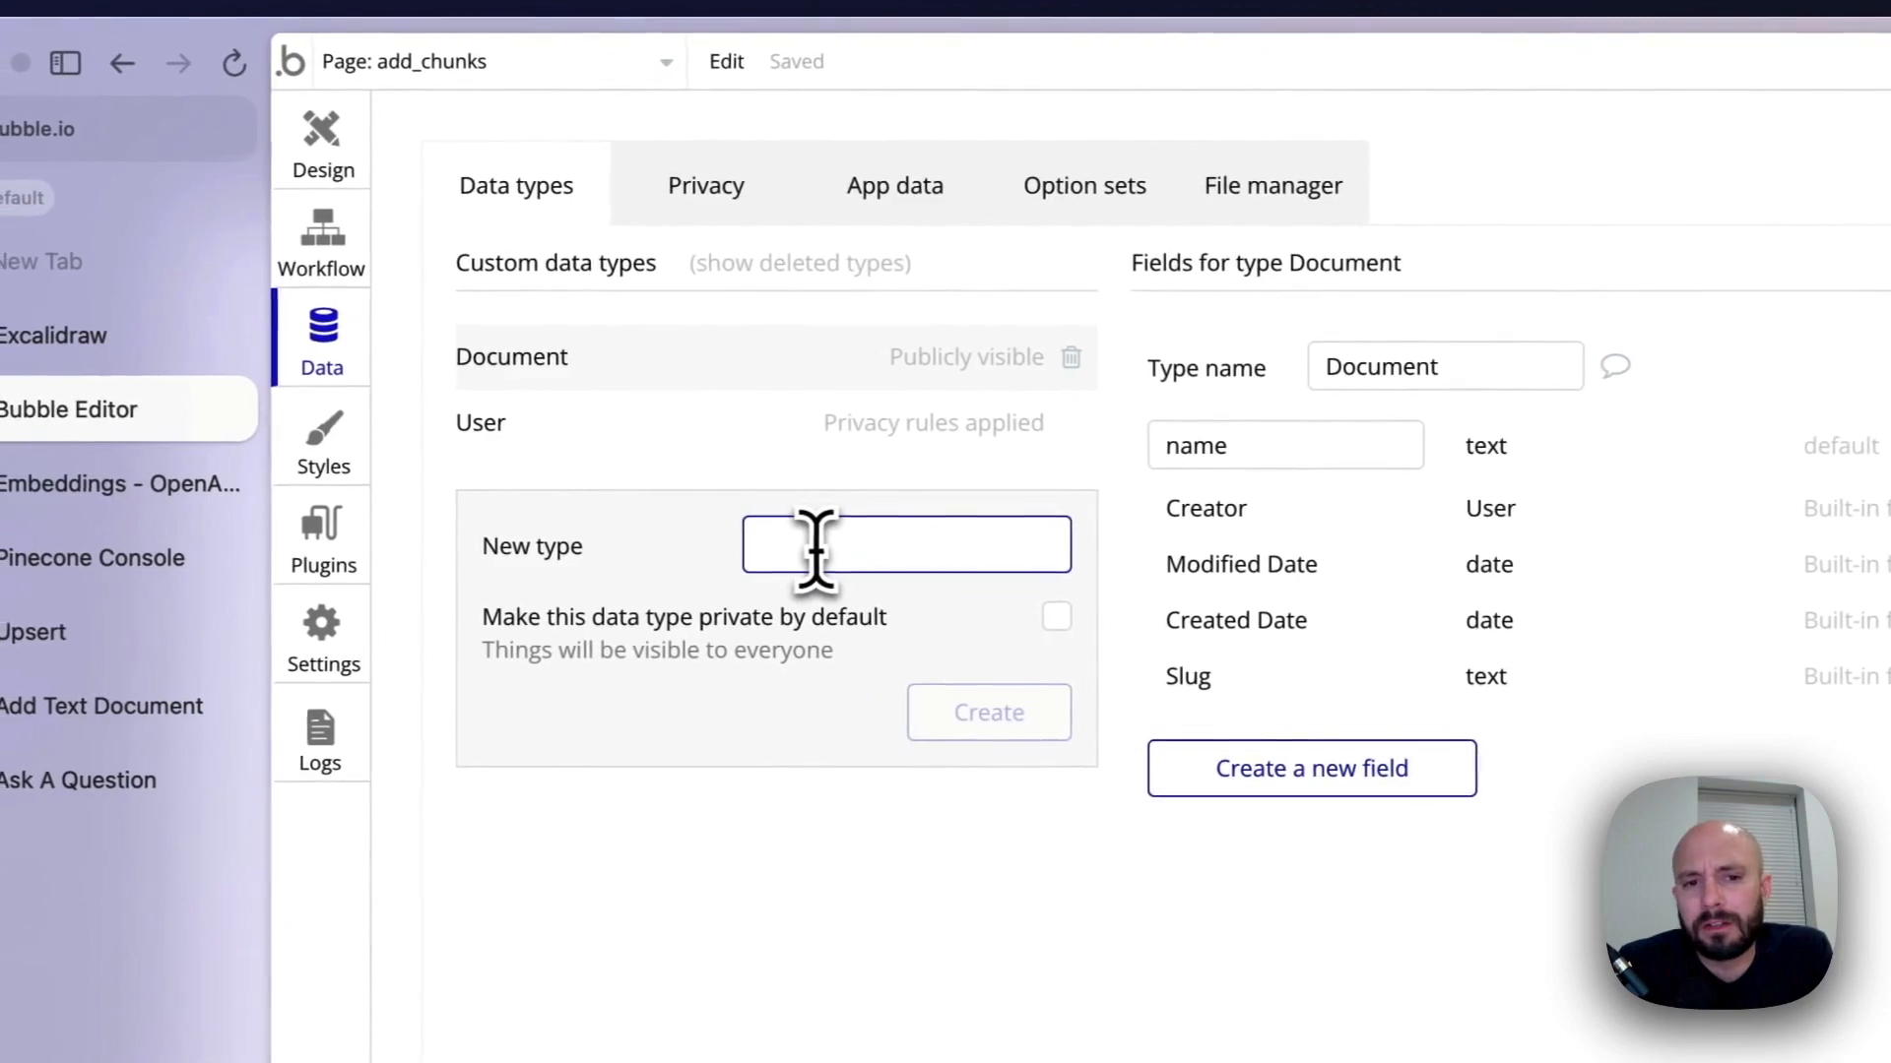
text(Dco)
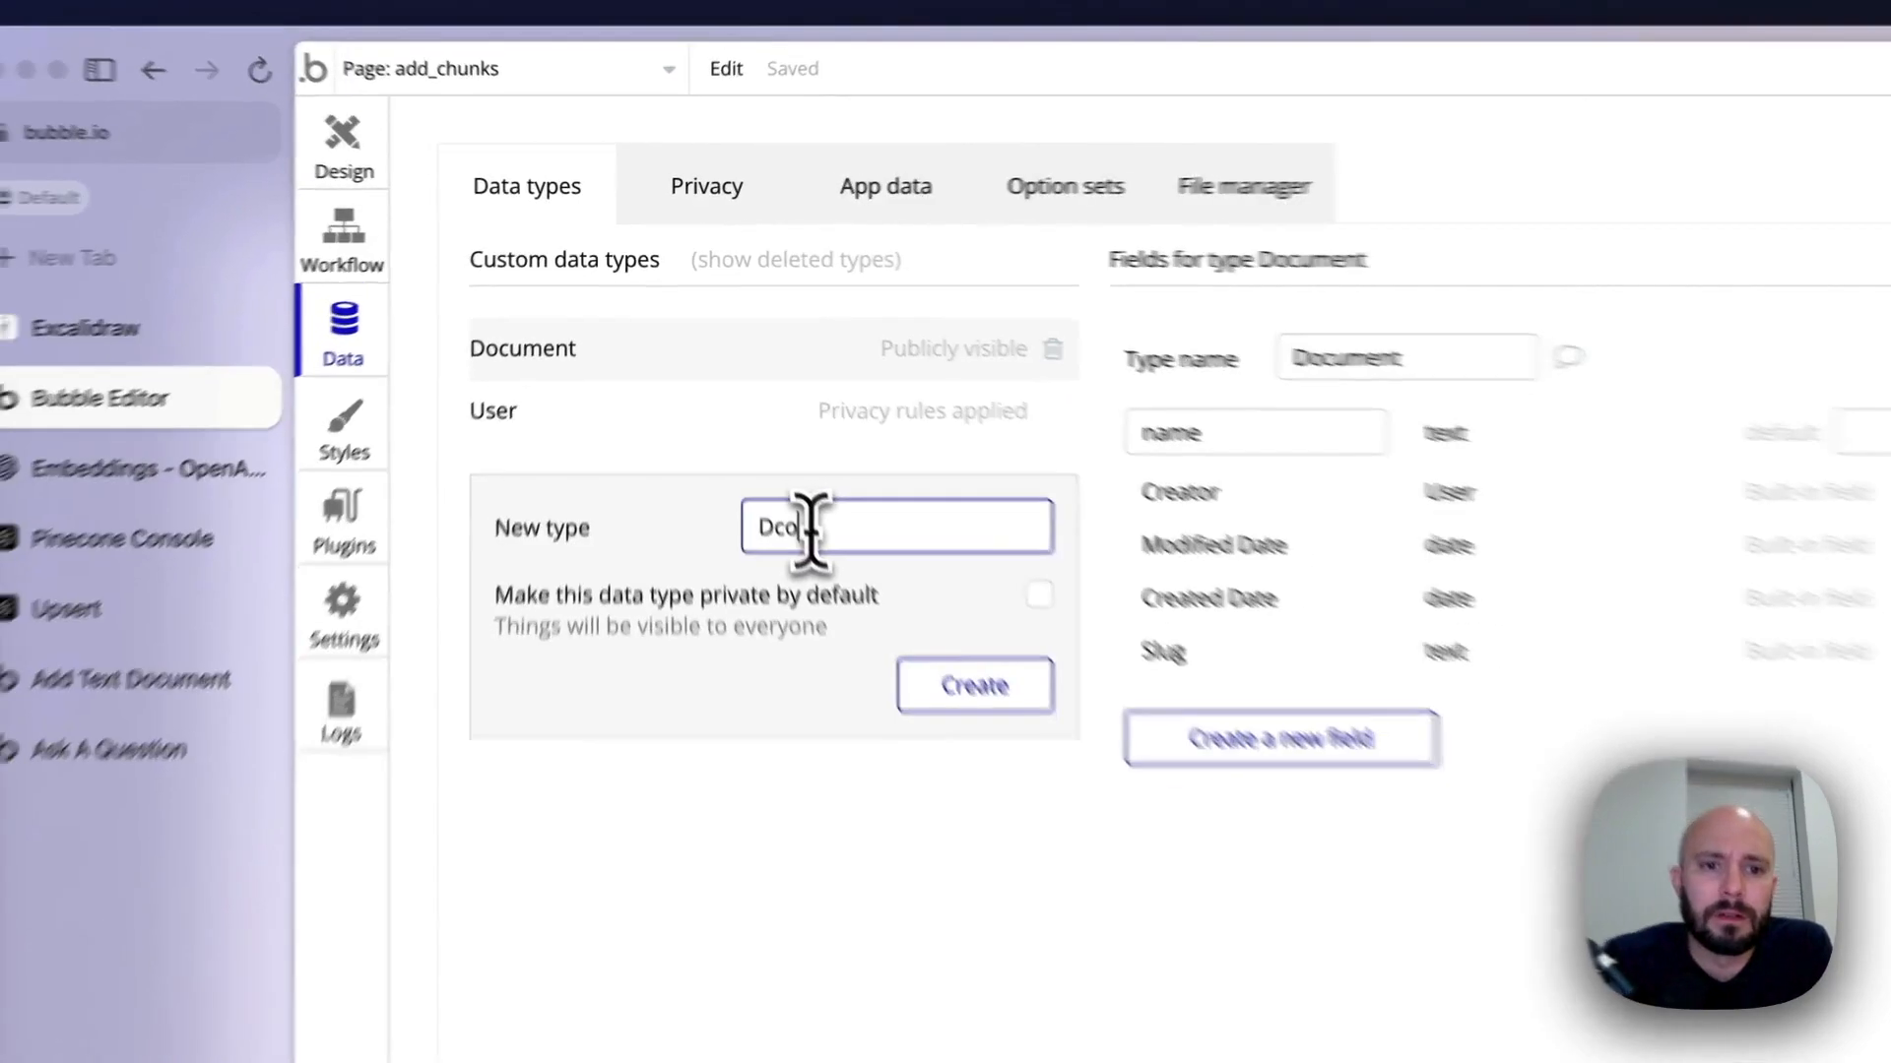
key(BackSpace)
key(BackSpace)
text(ocument_ch)
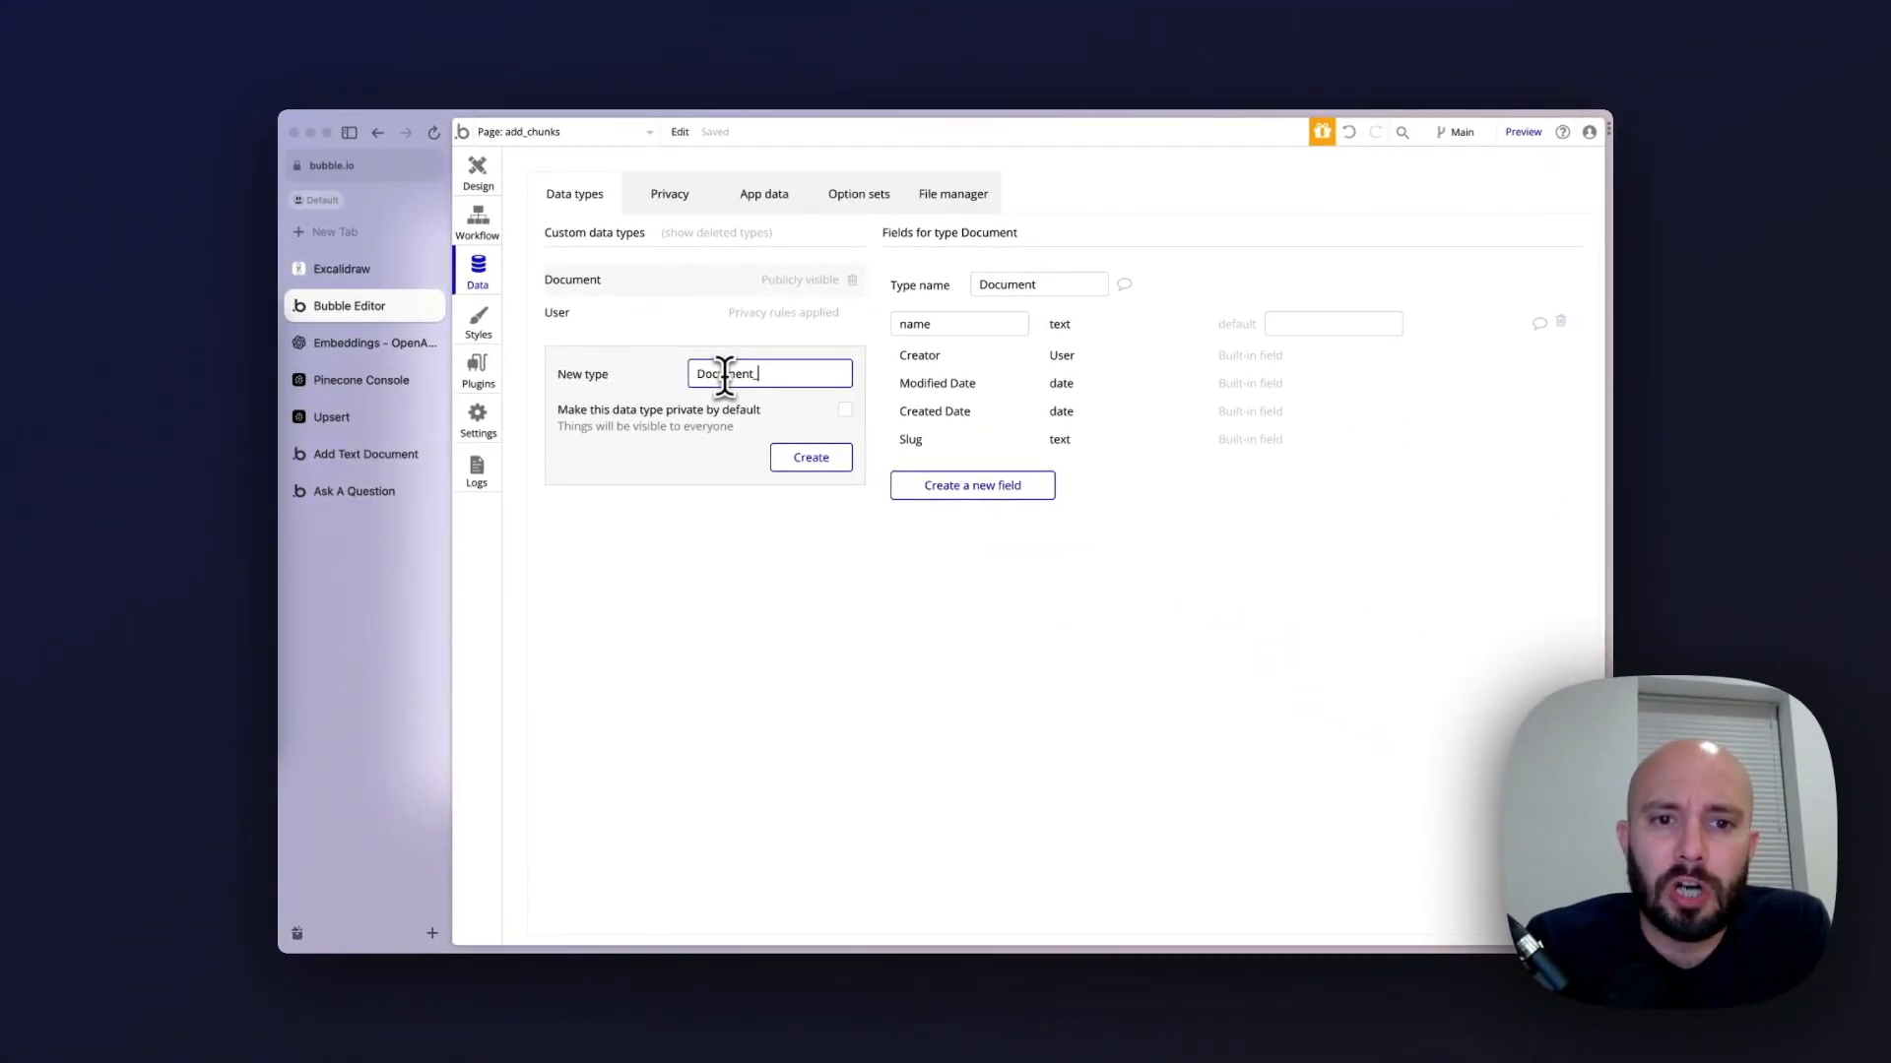
key(BackSpace)
key(BackSpace)
text(Chun)
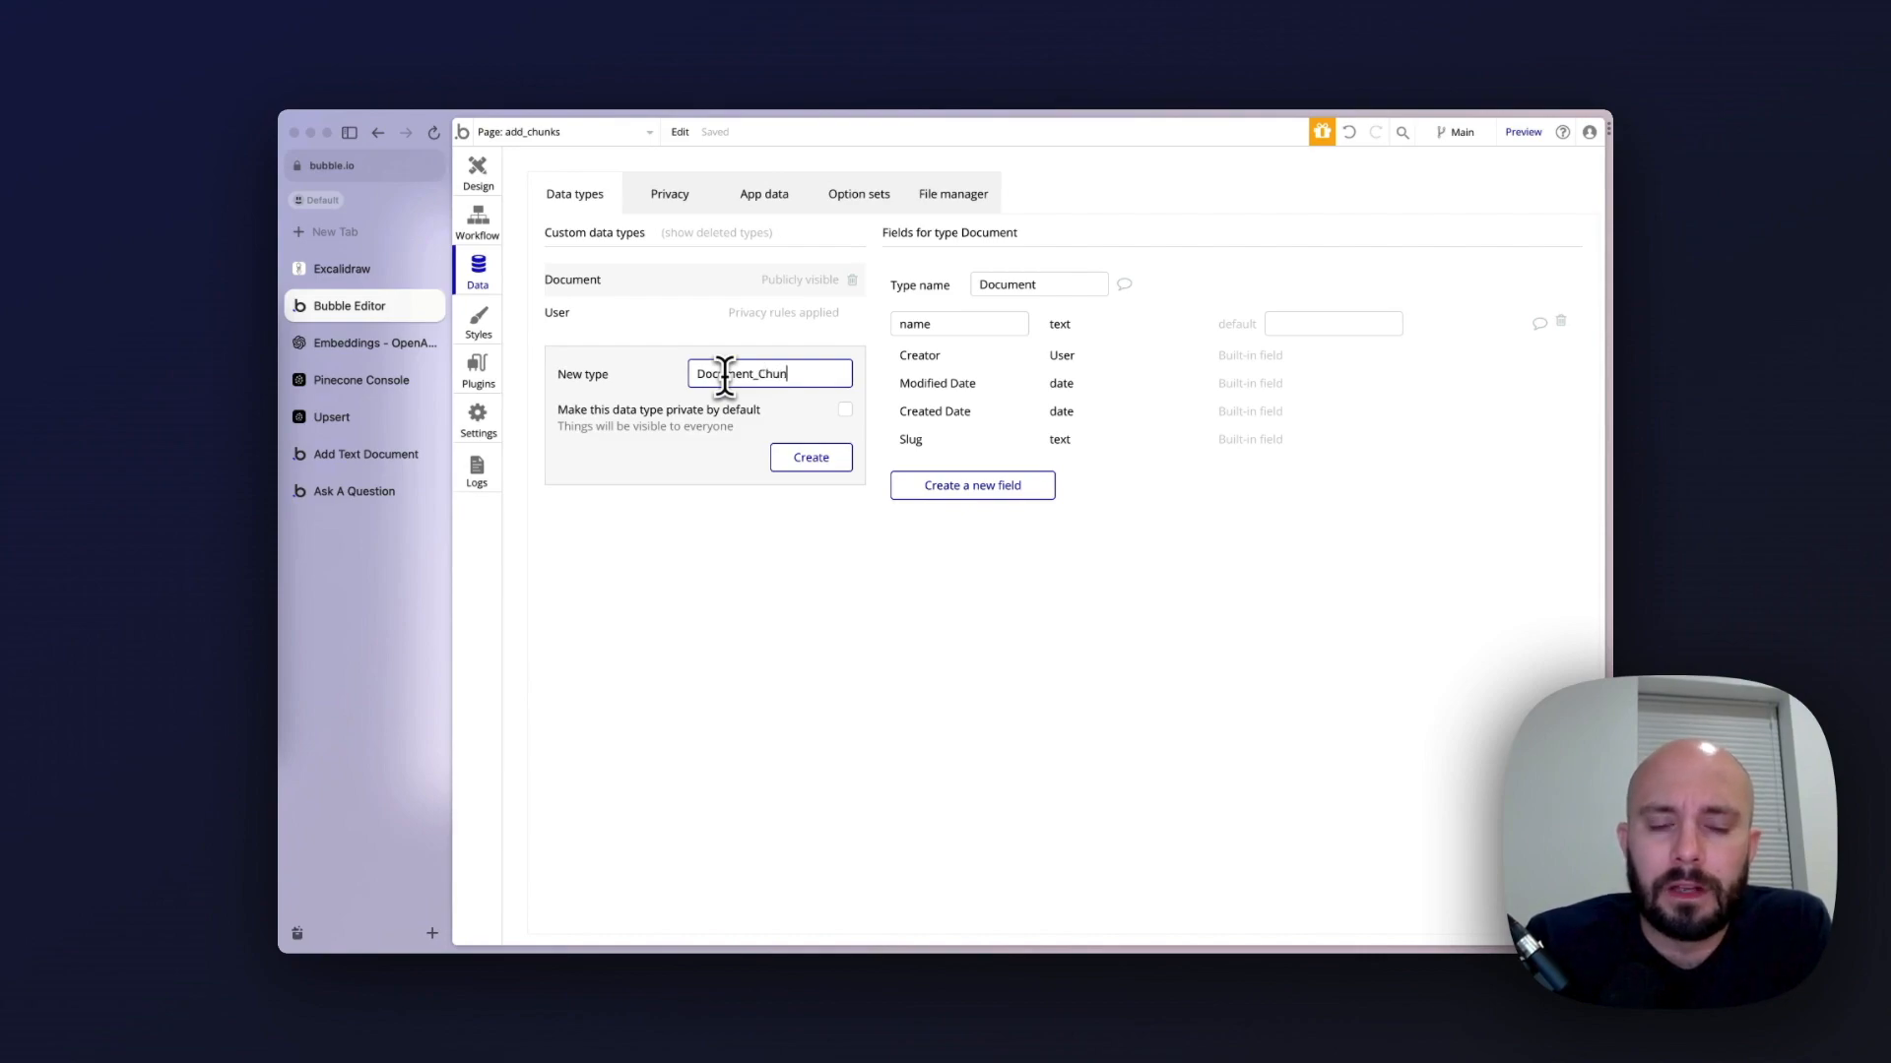
text(k)
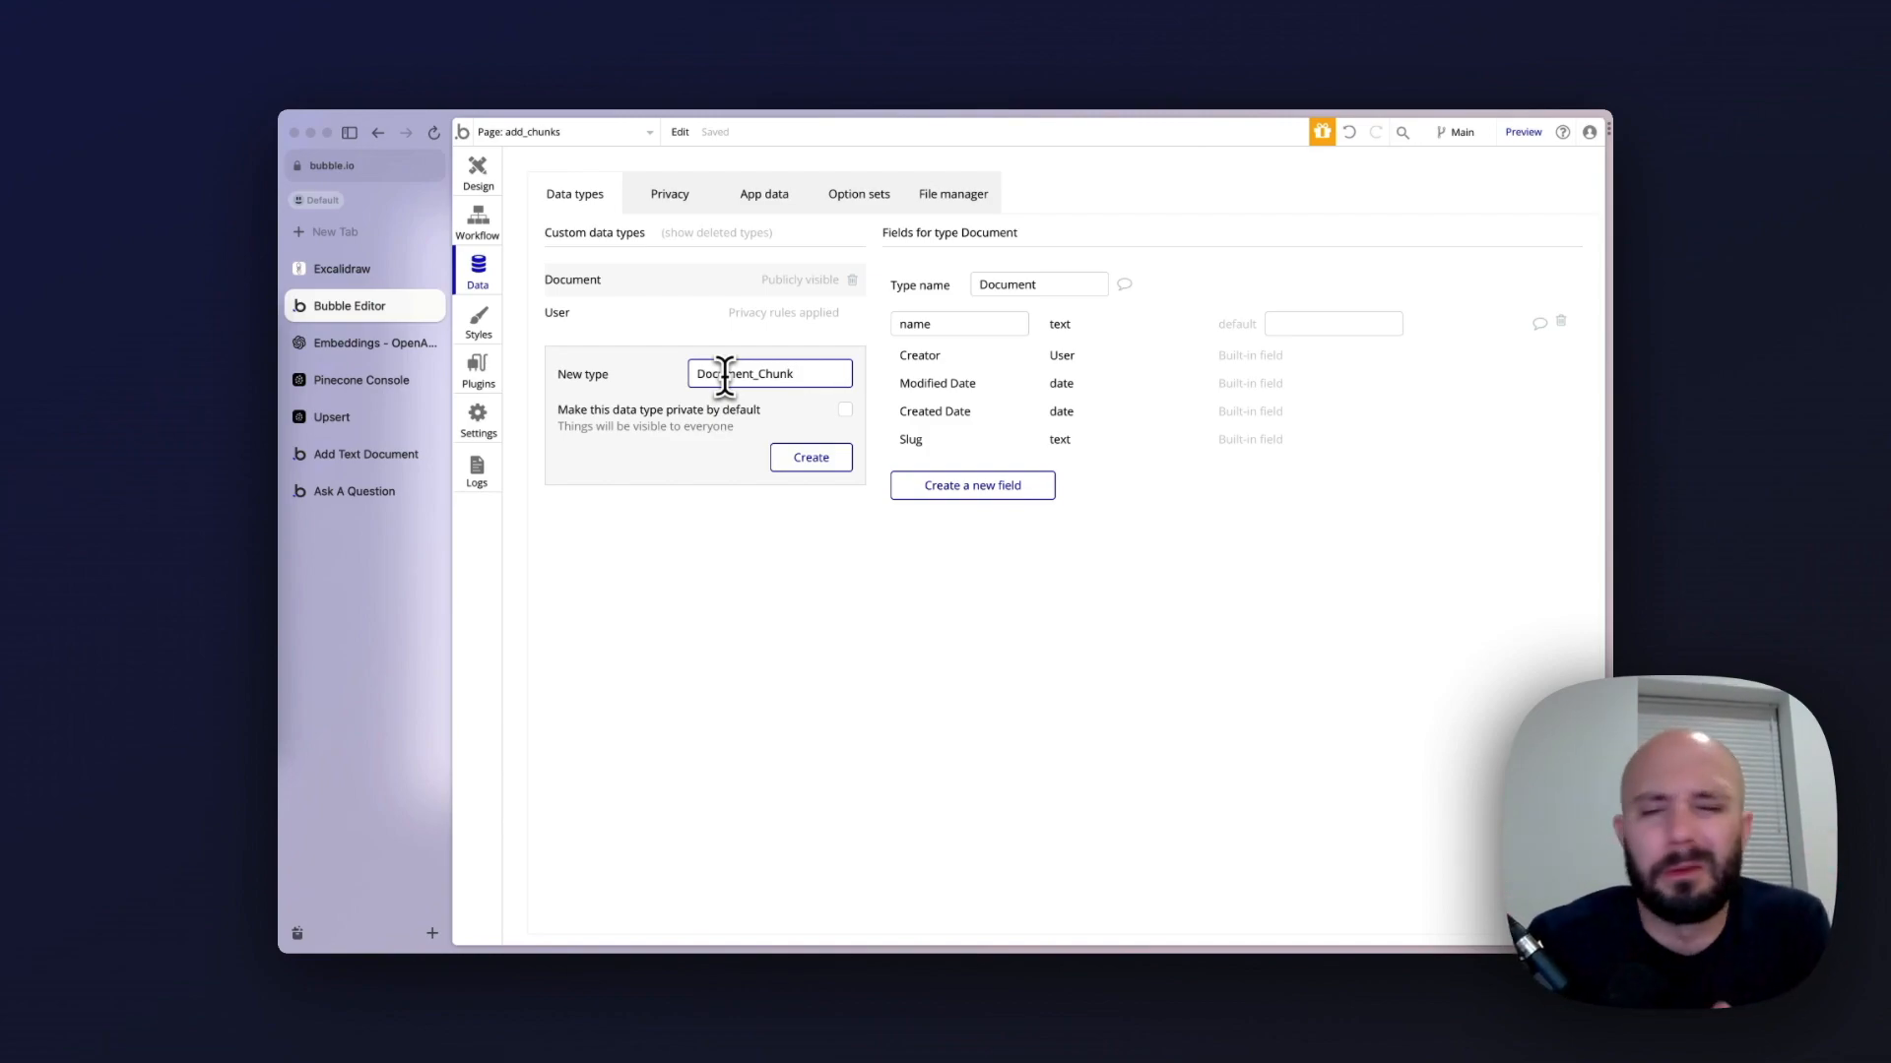
click(778, 458)
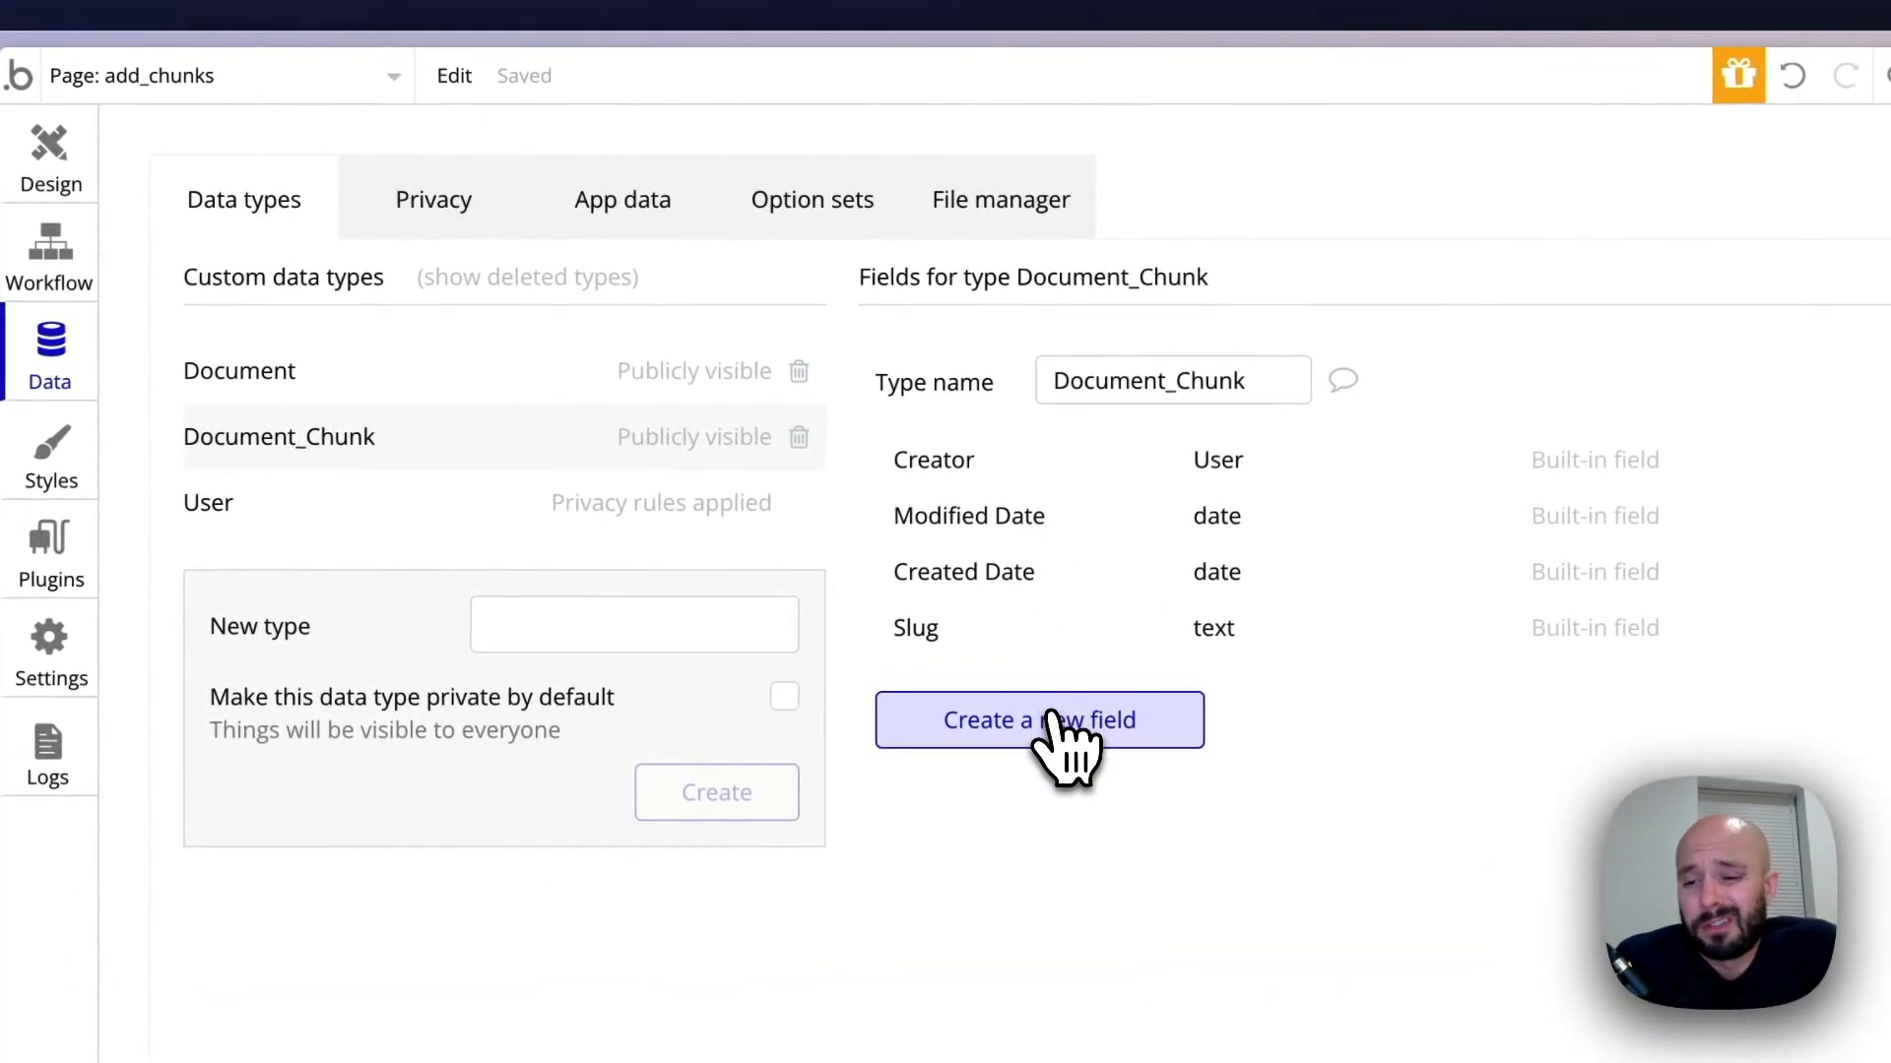
Add a field called document of type Document to the Document_Chunk data type
click(1054, 719)
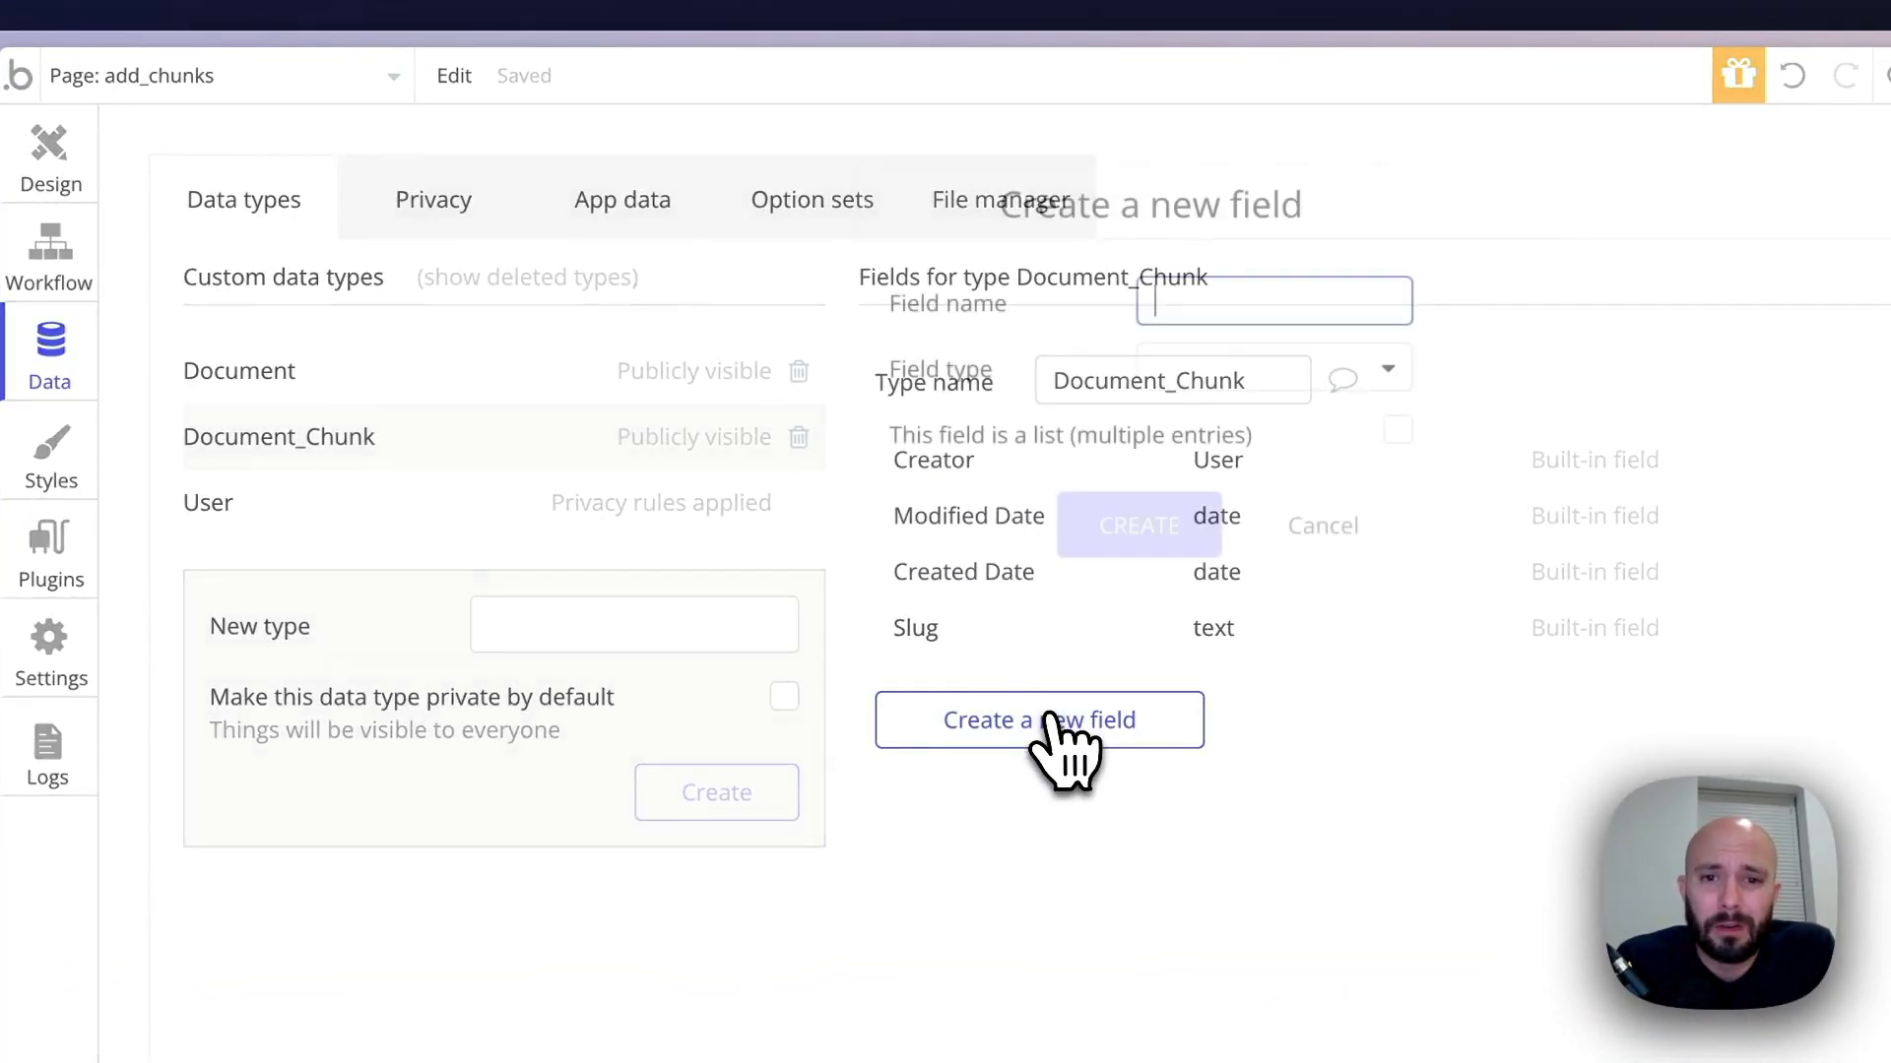
text(do)
key(BackSpace)
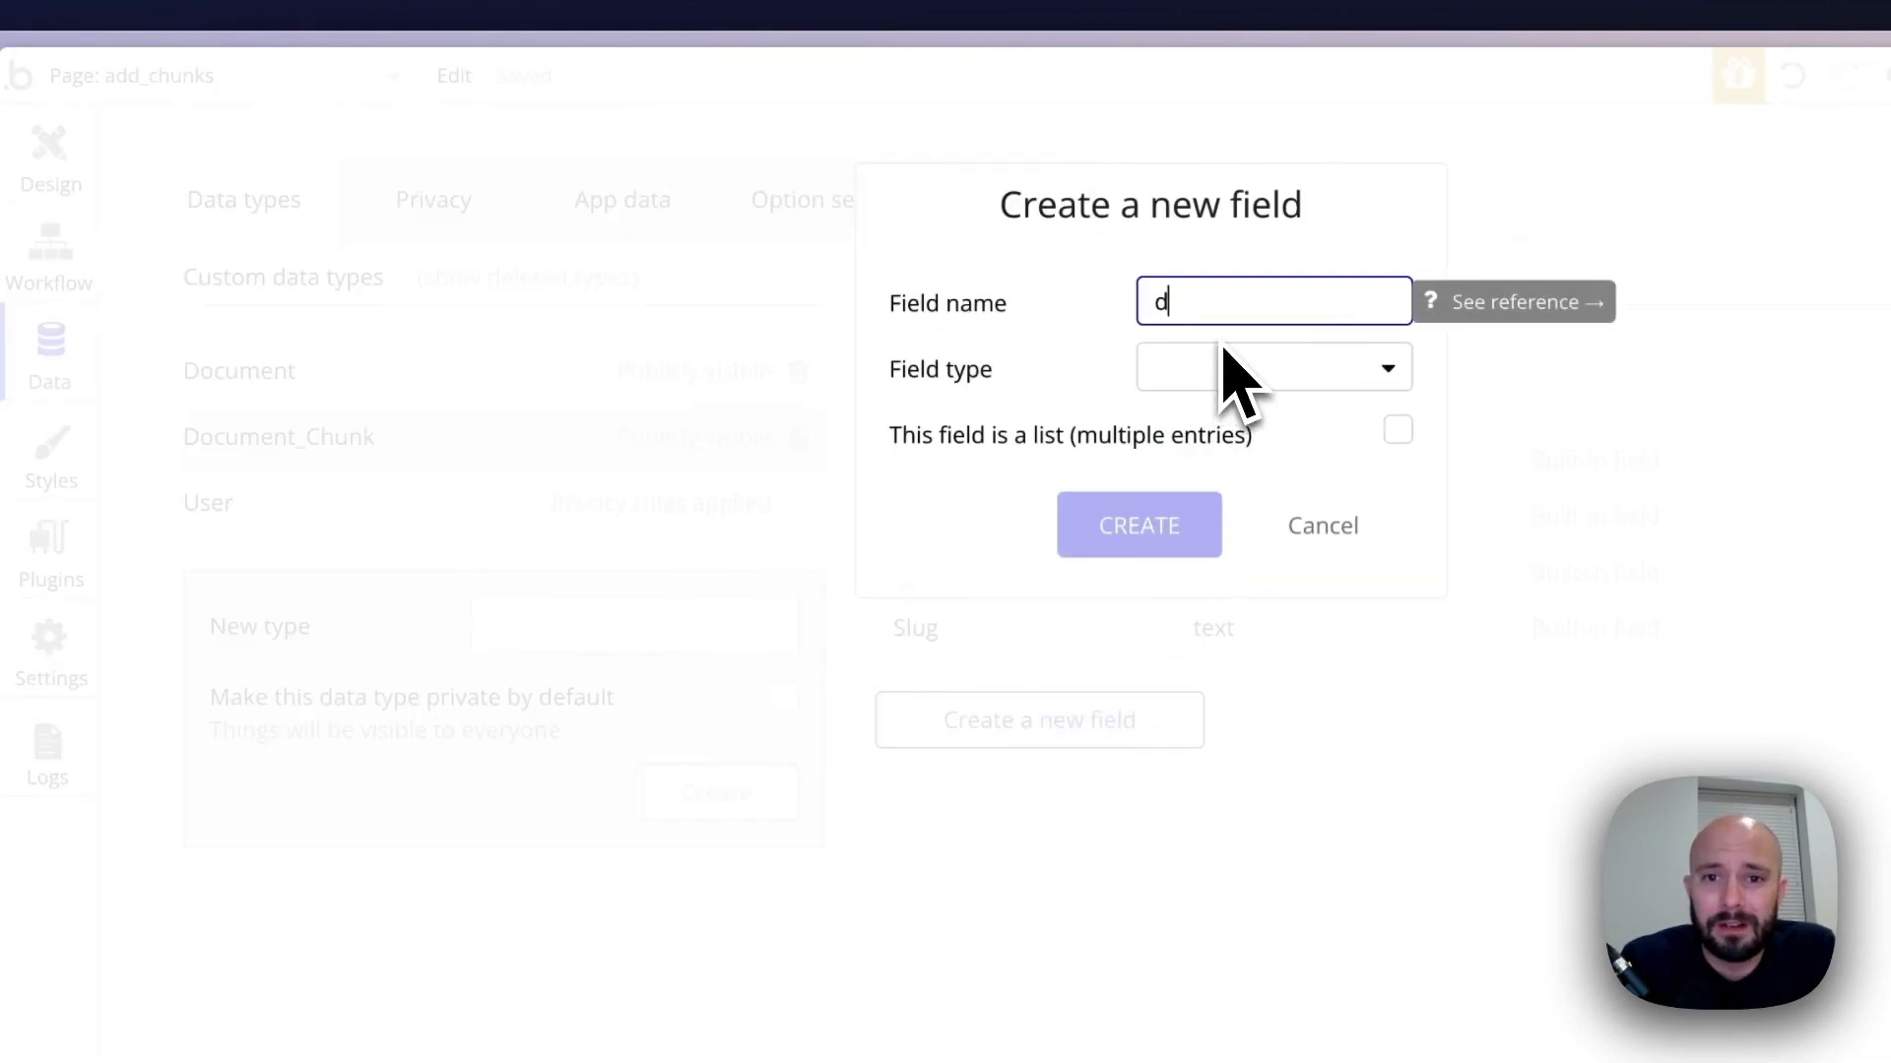
text(ocument)
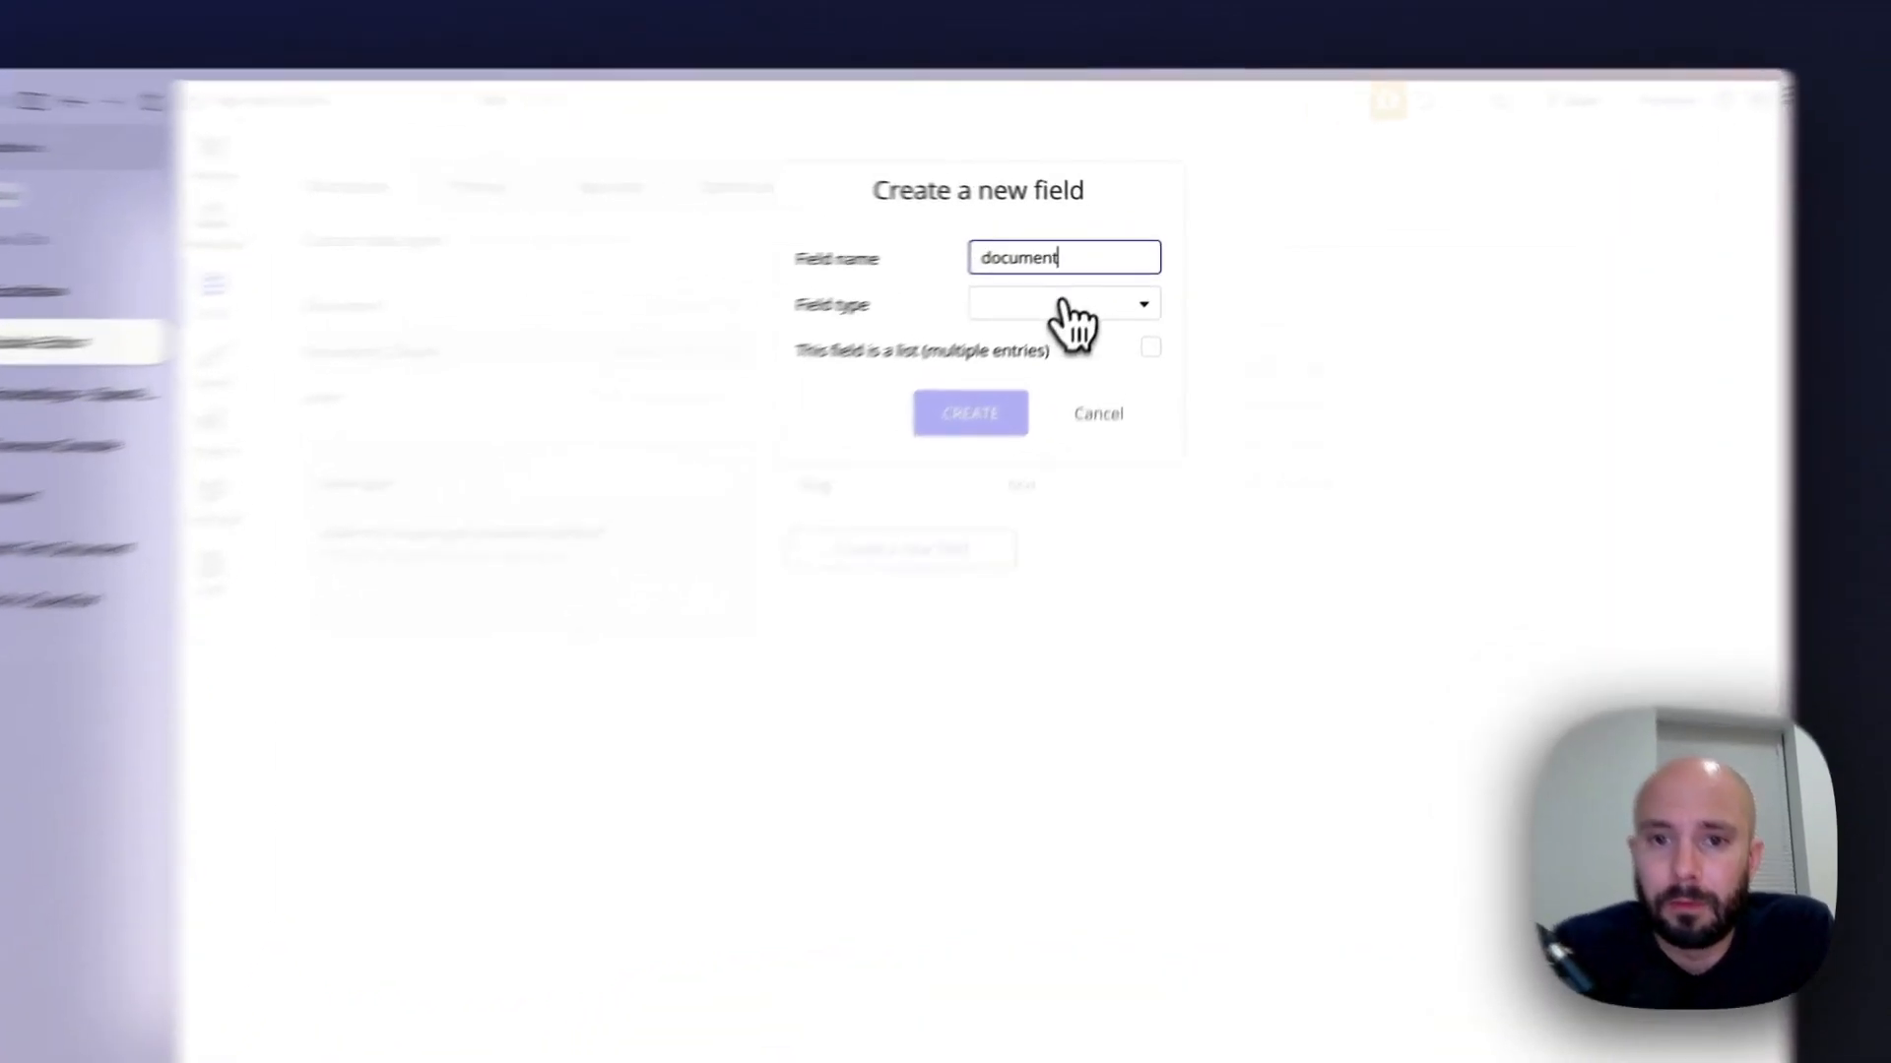
click(1083, 278)
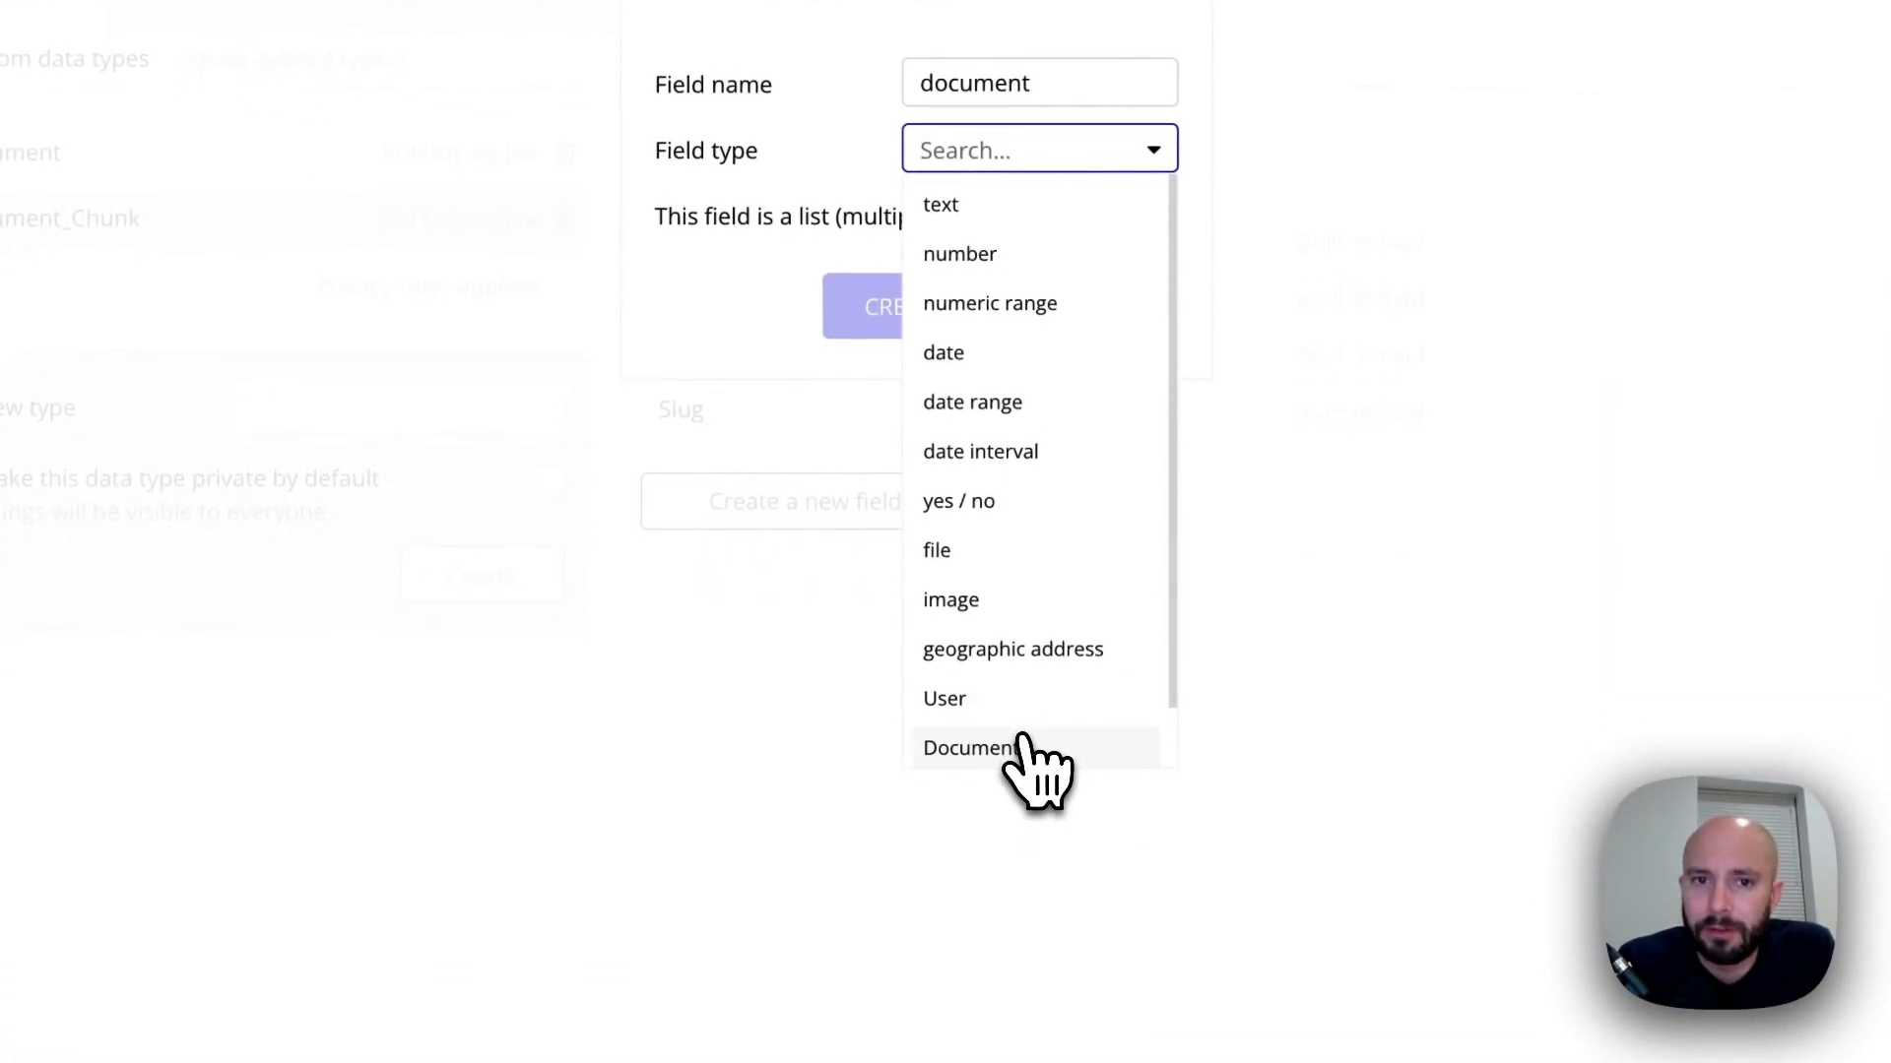
click(1022, 749)
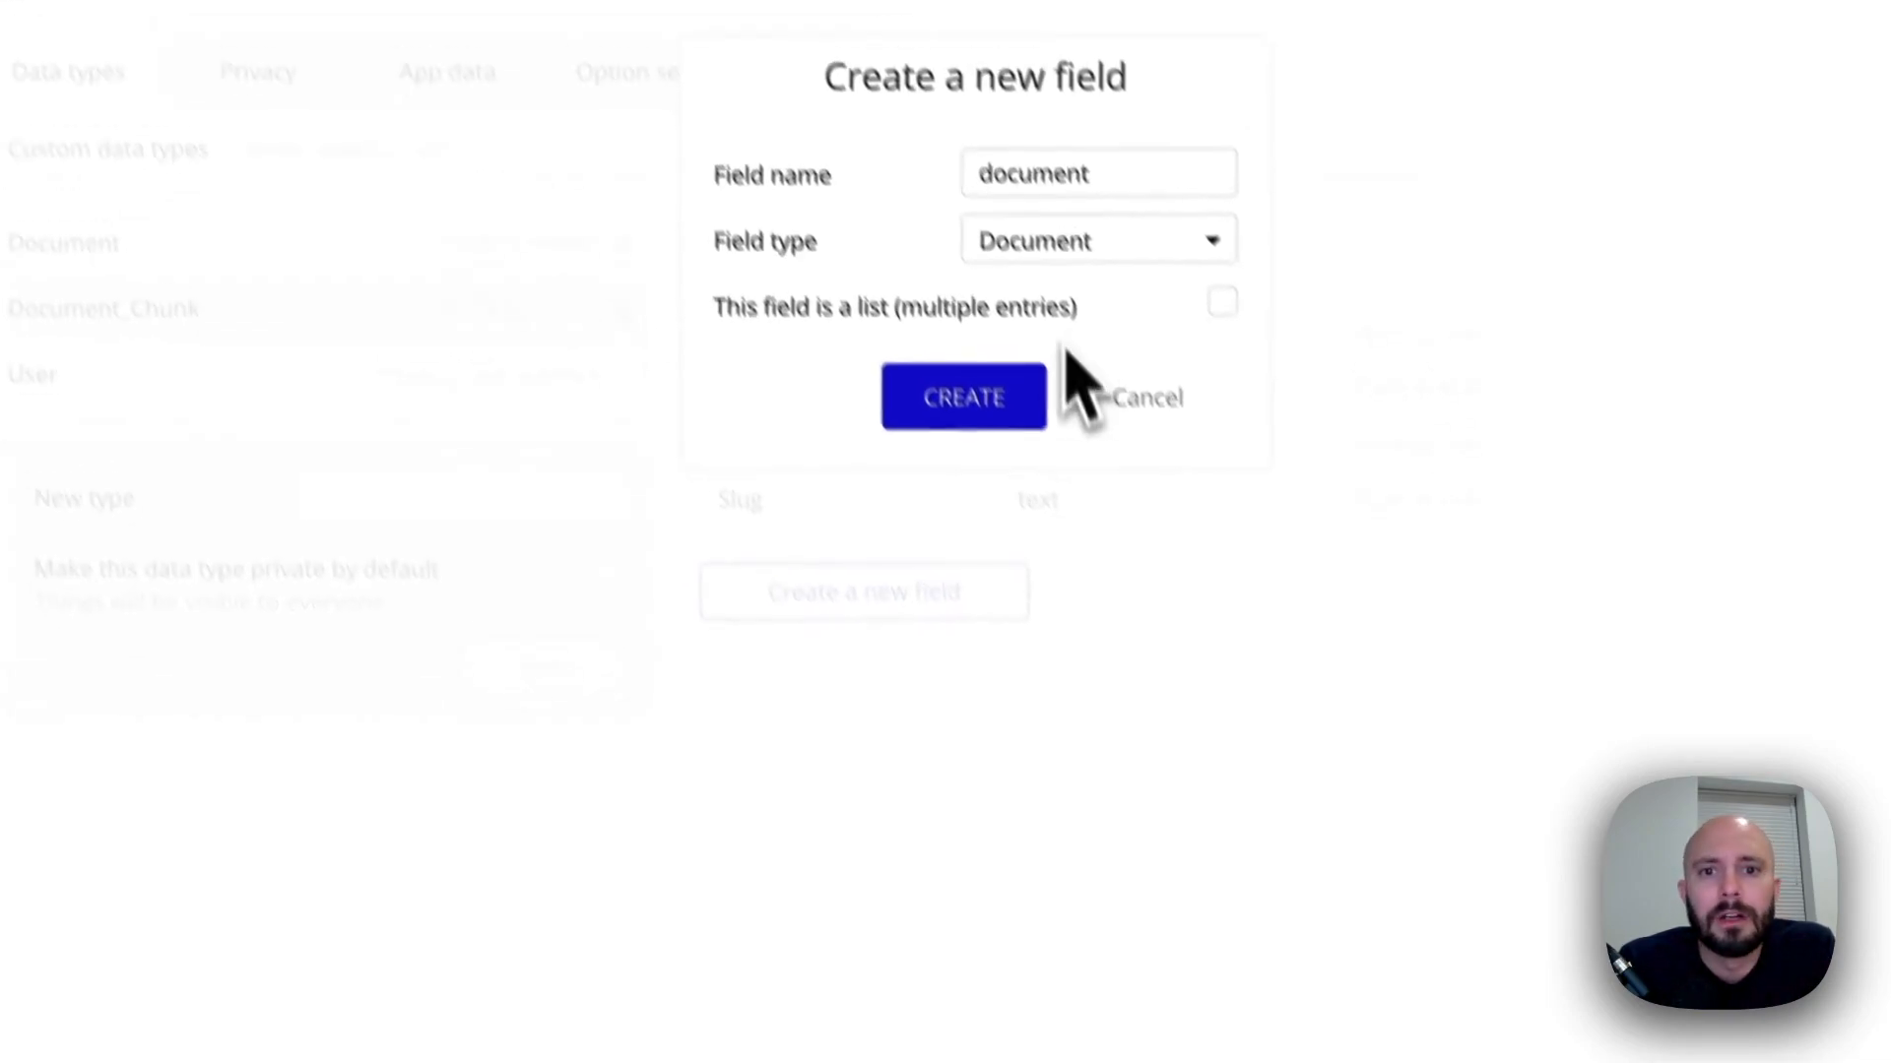
click(887, 307)
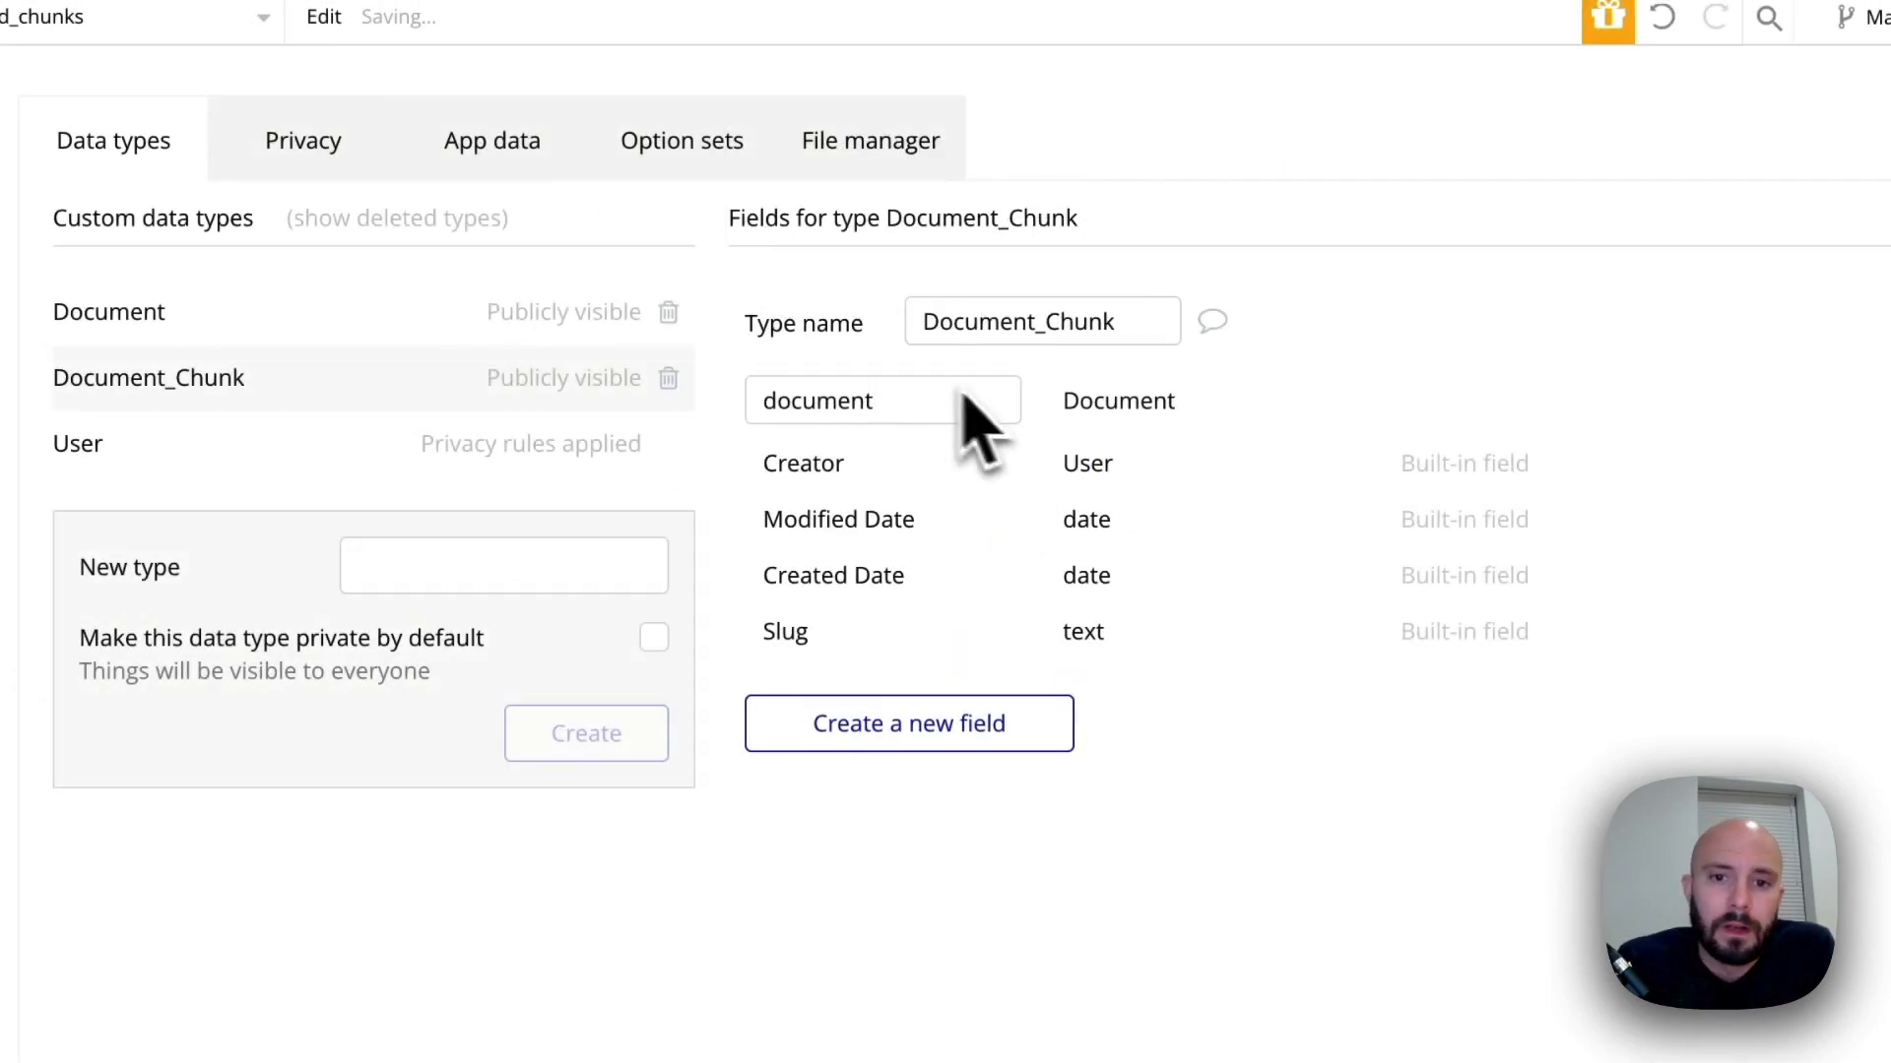
Add a field called text_content of type text to the Document_Chunk data type
click(914, 740)
text(text_c)
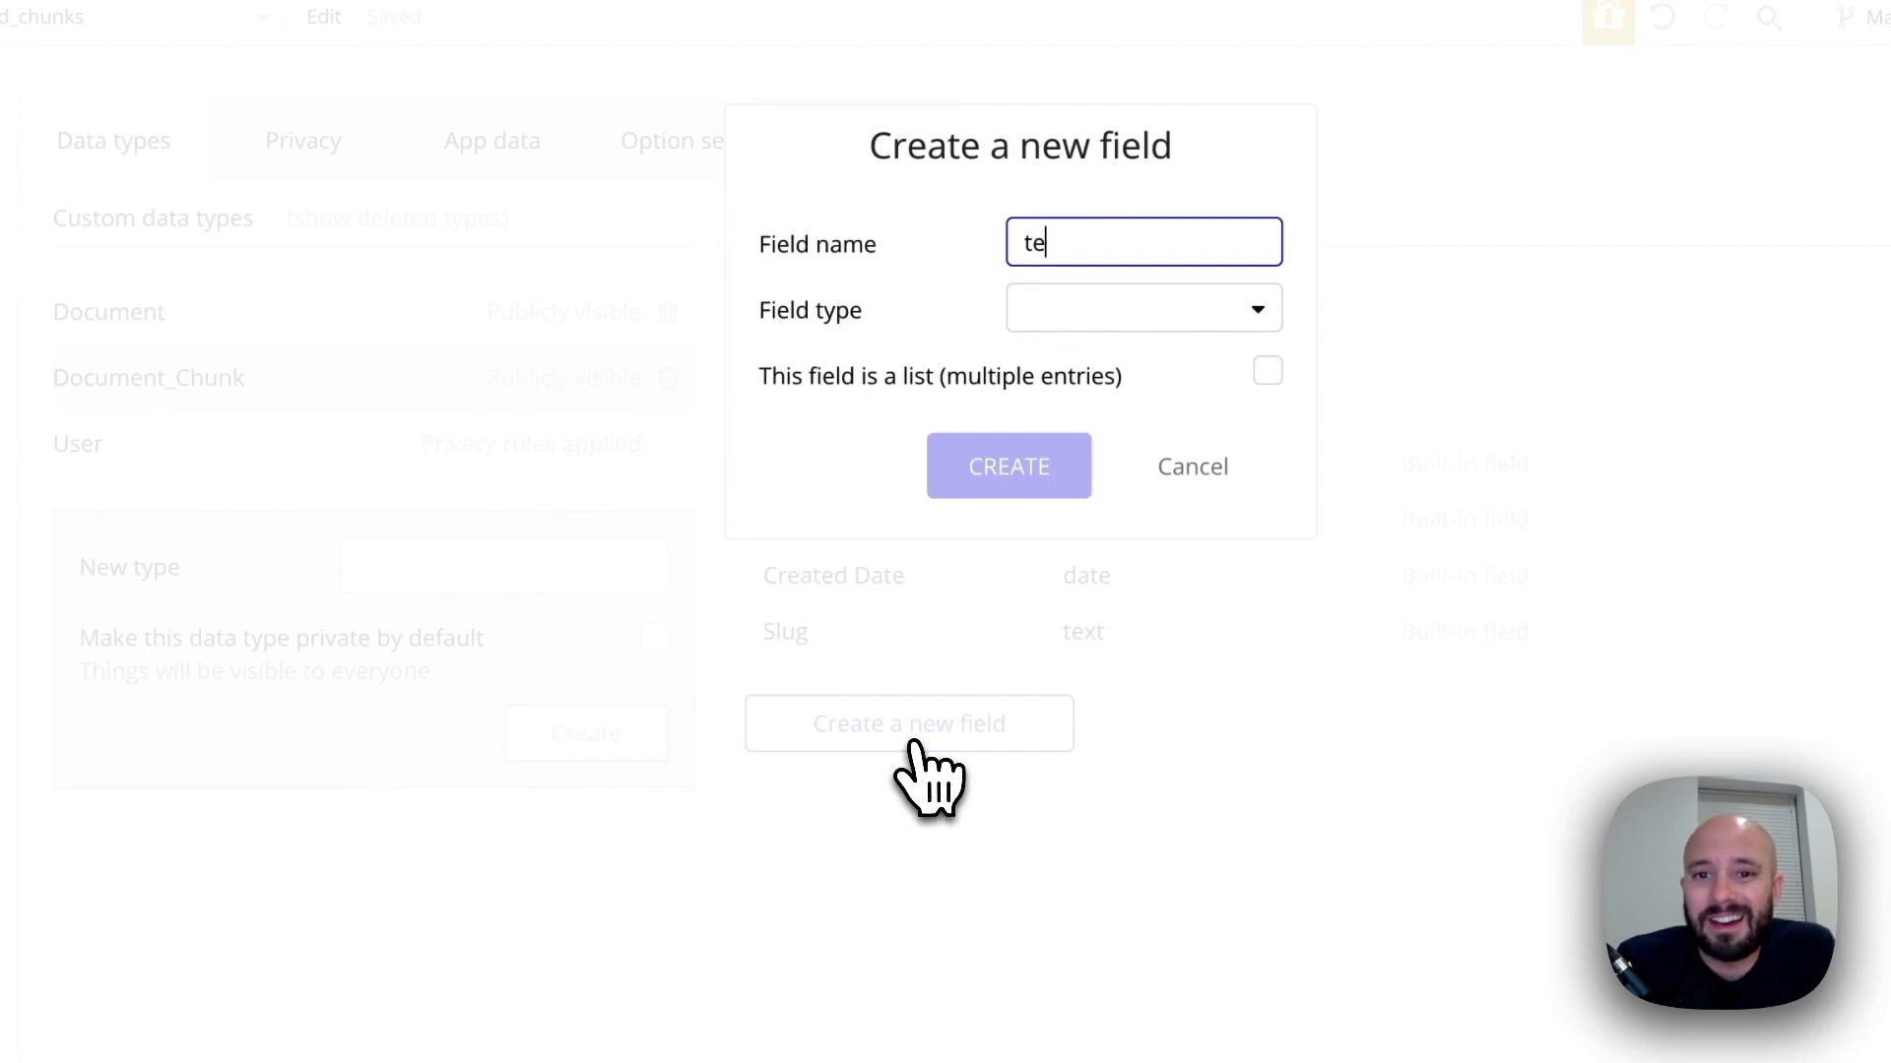
text(ontent)
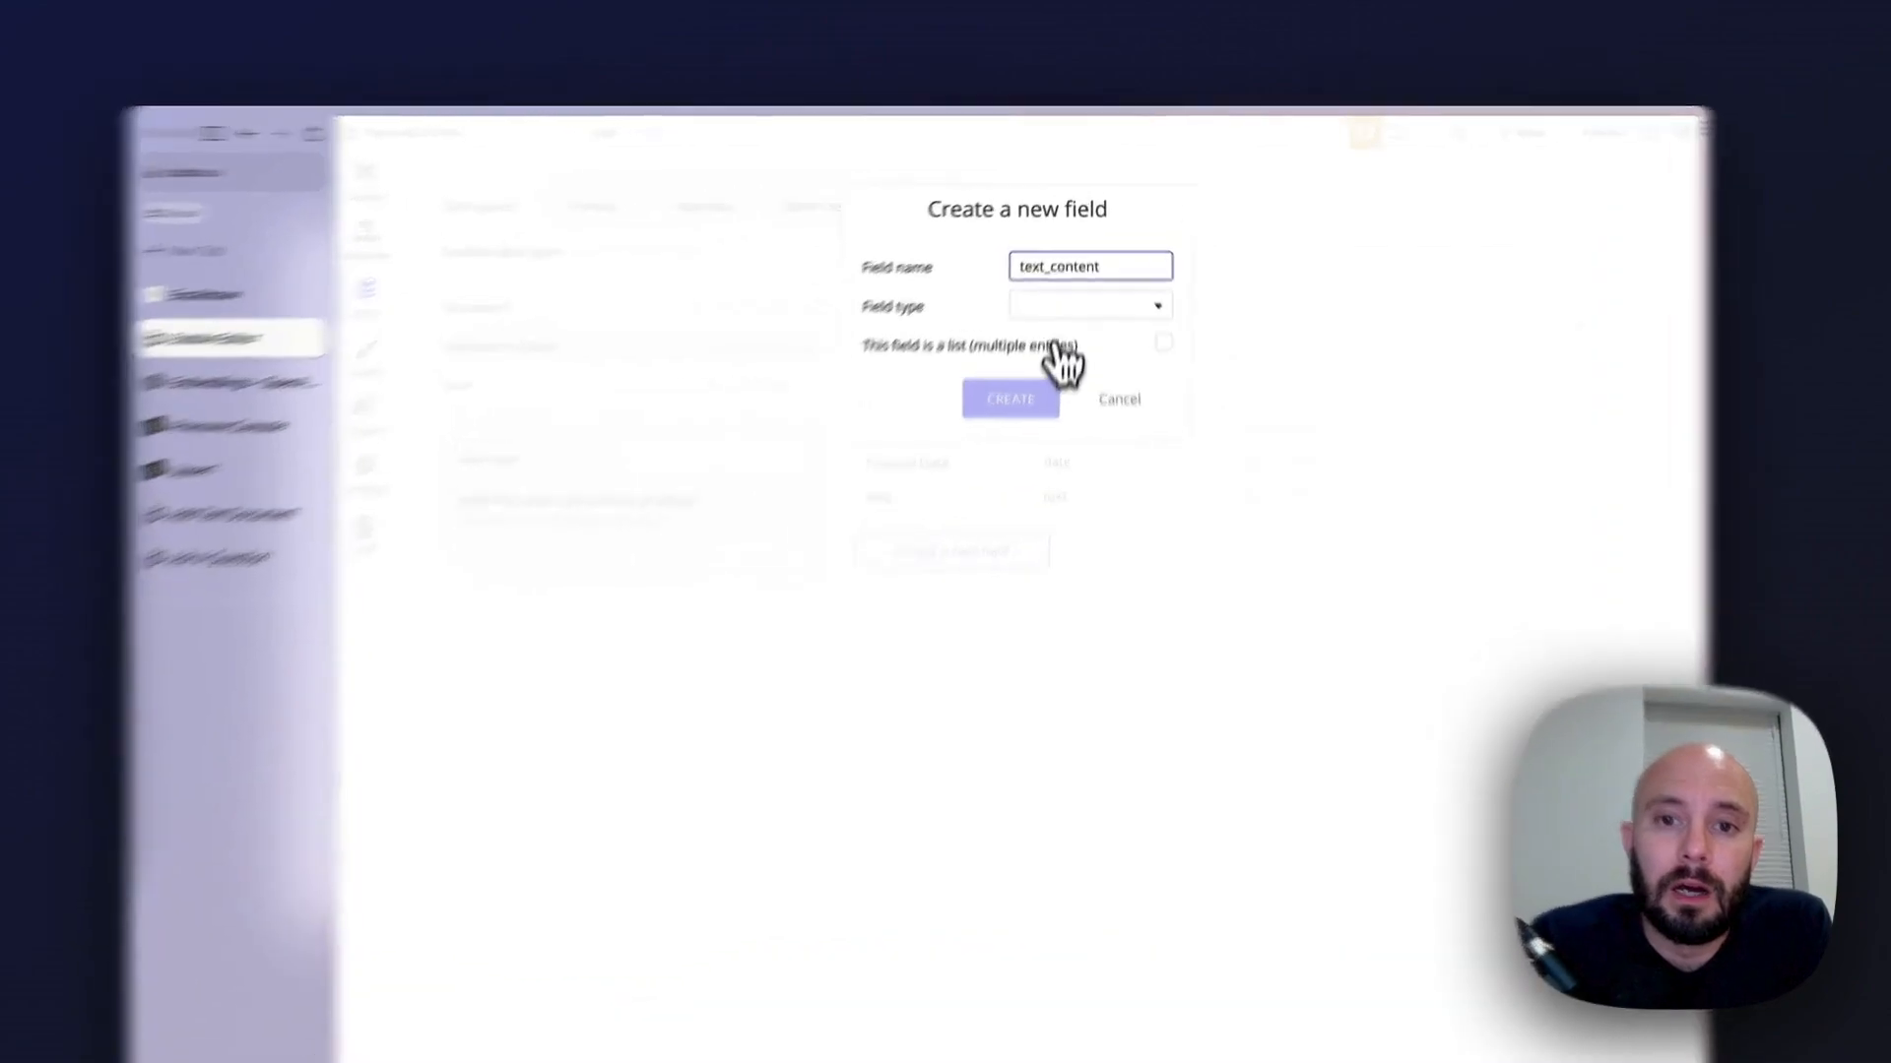
click(1065, 279)
click(1059, 485)
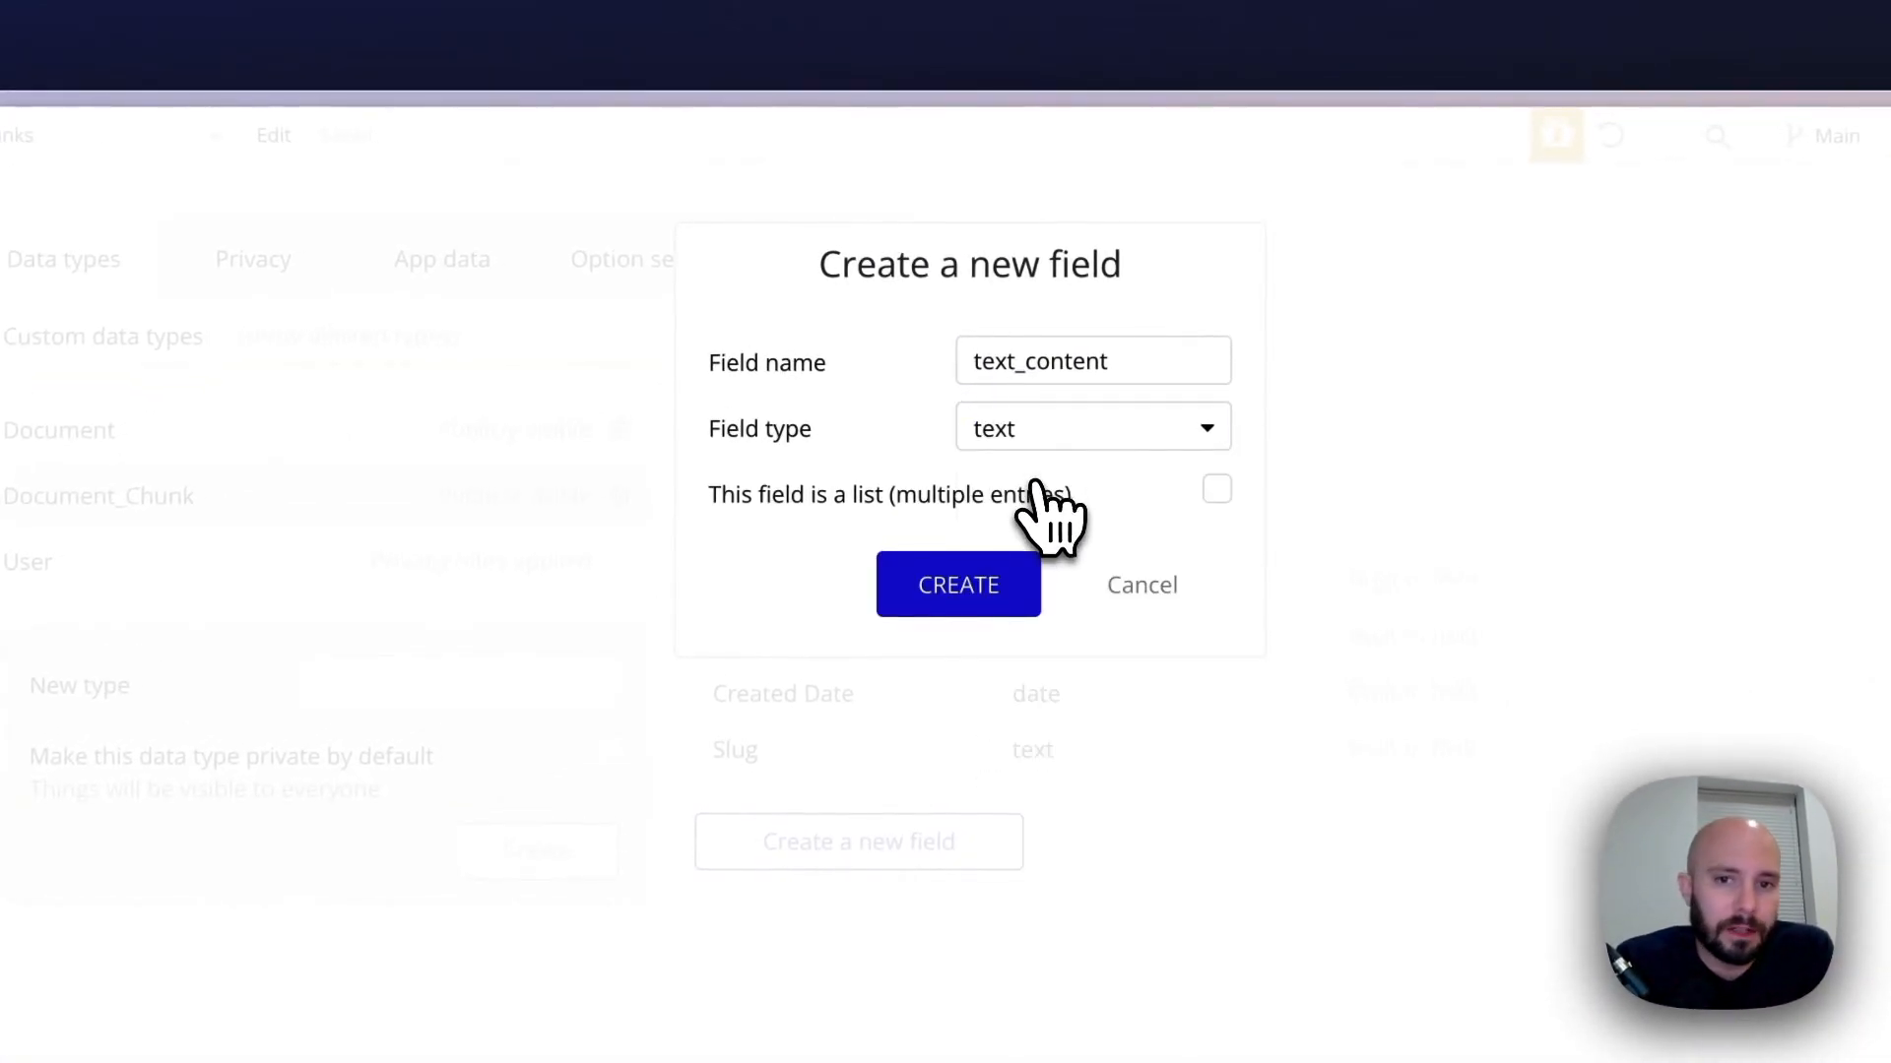
click(960, 596)
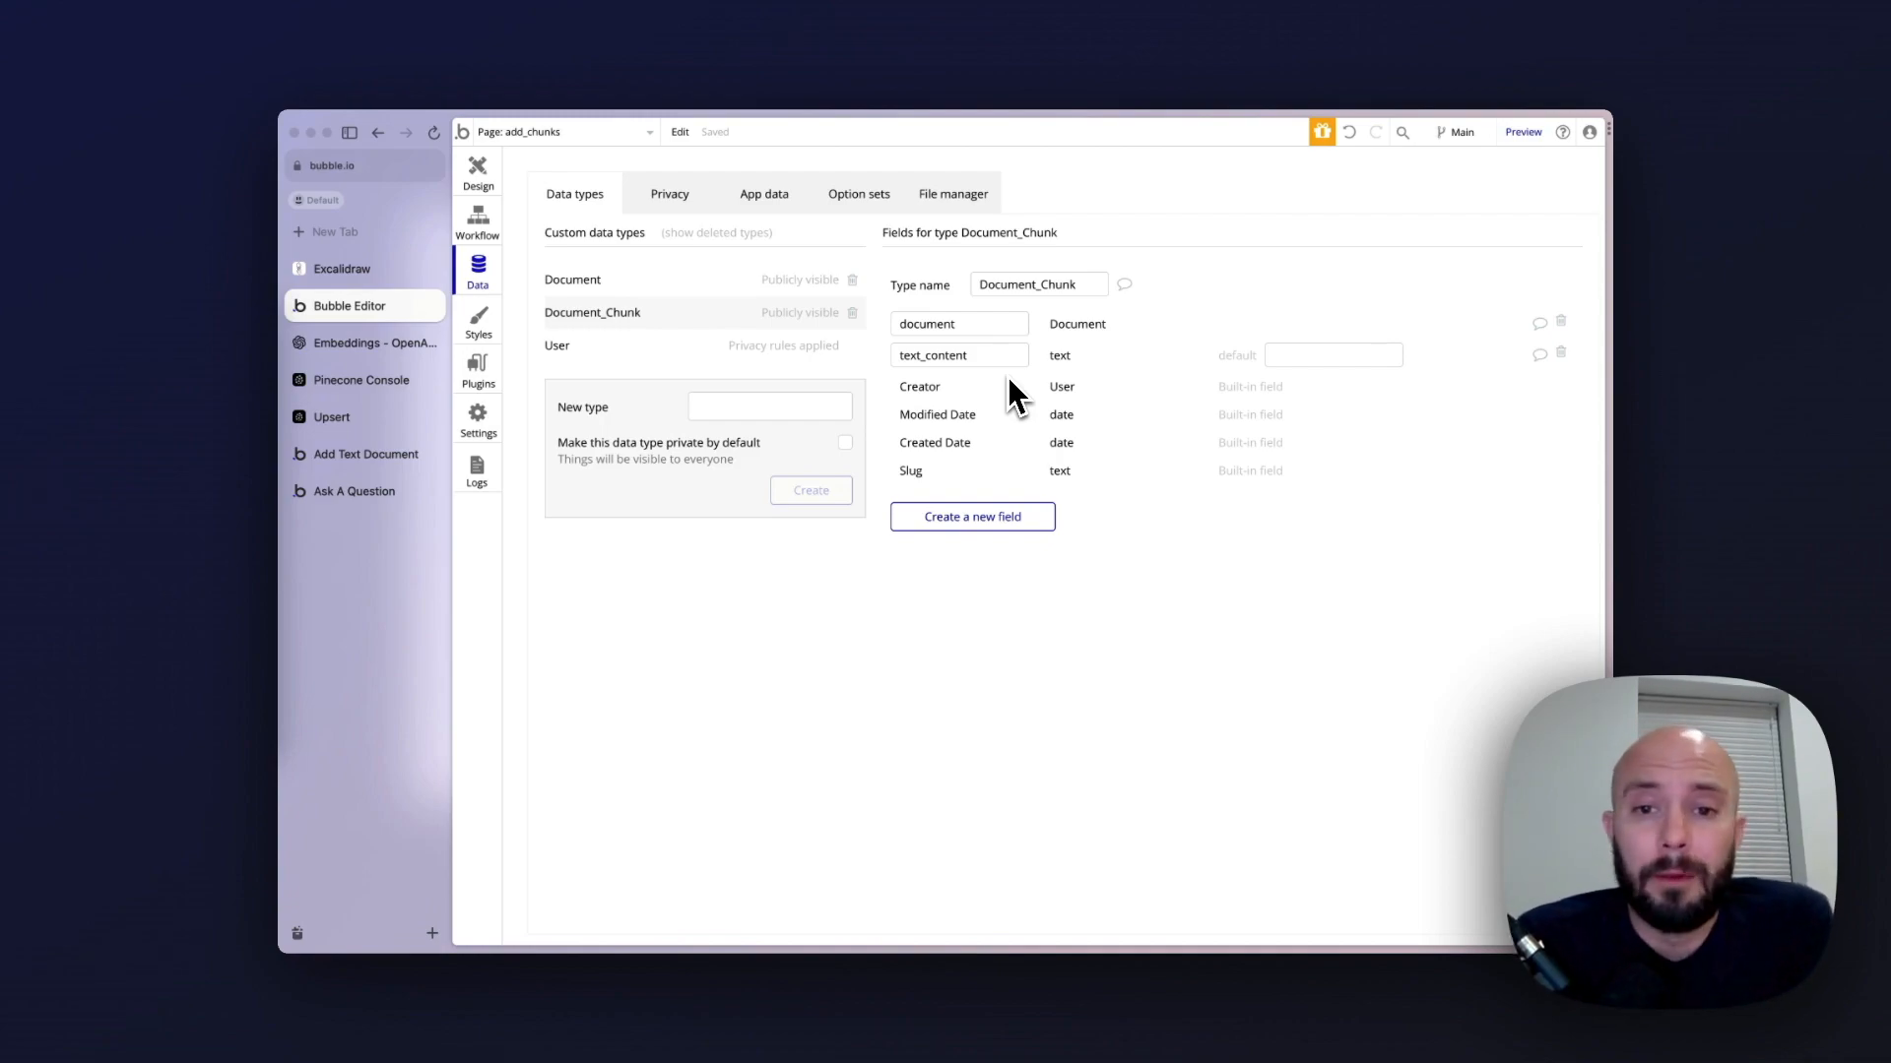
Uninstall the API Connector plugin and install it again from the list of new plugins
mouse_move(1009, 379)
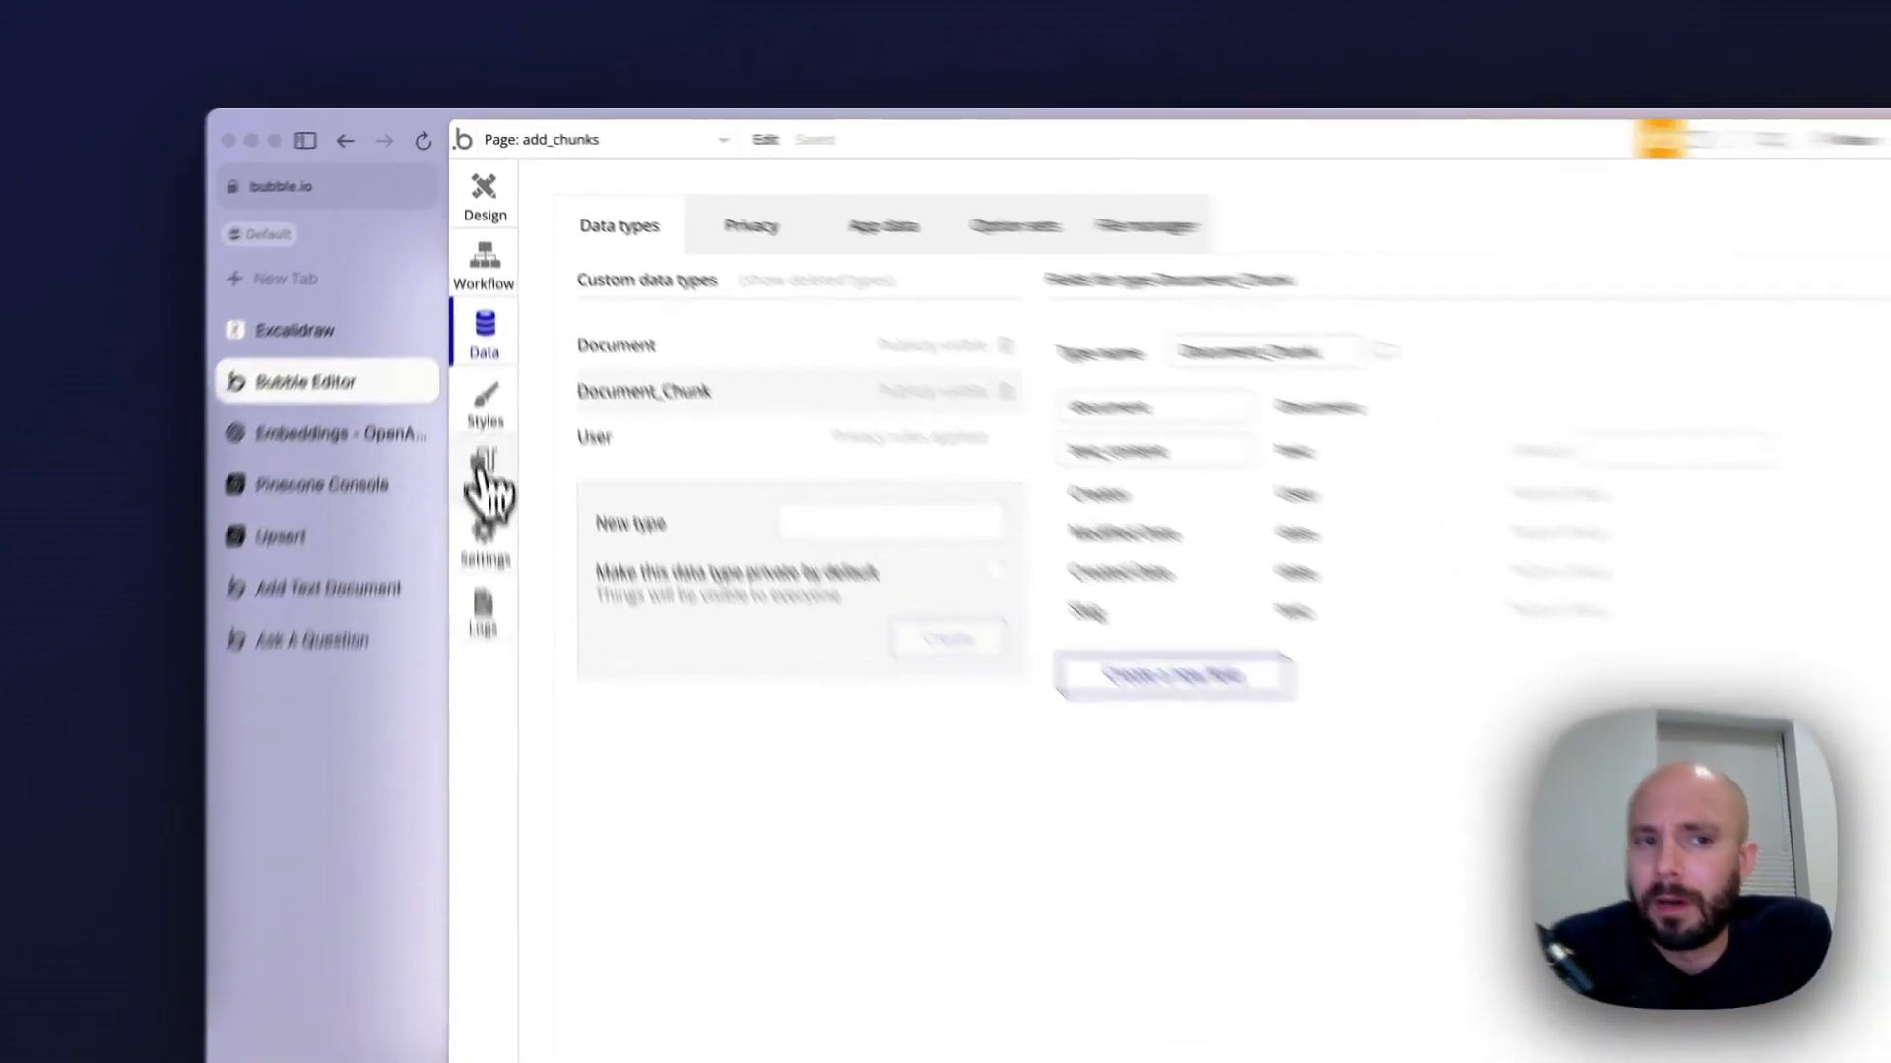
click(479, 370)
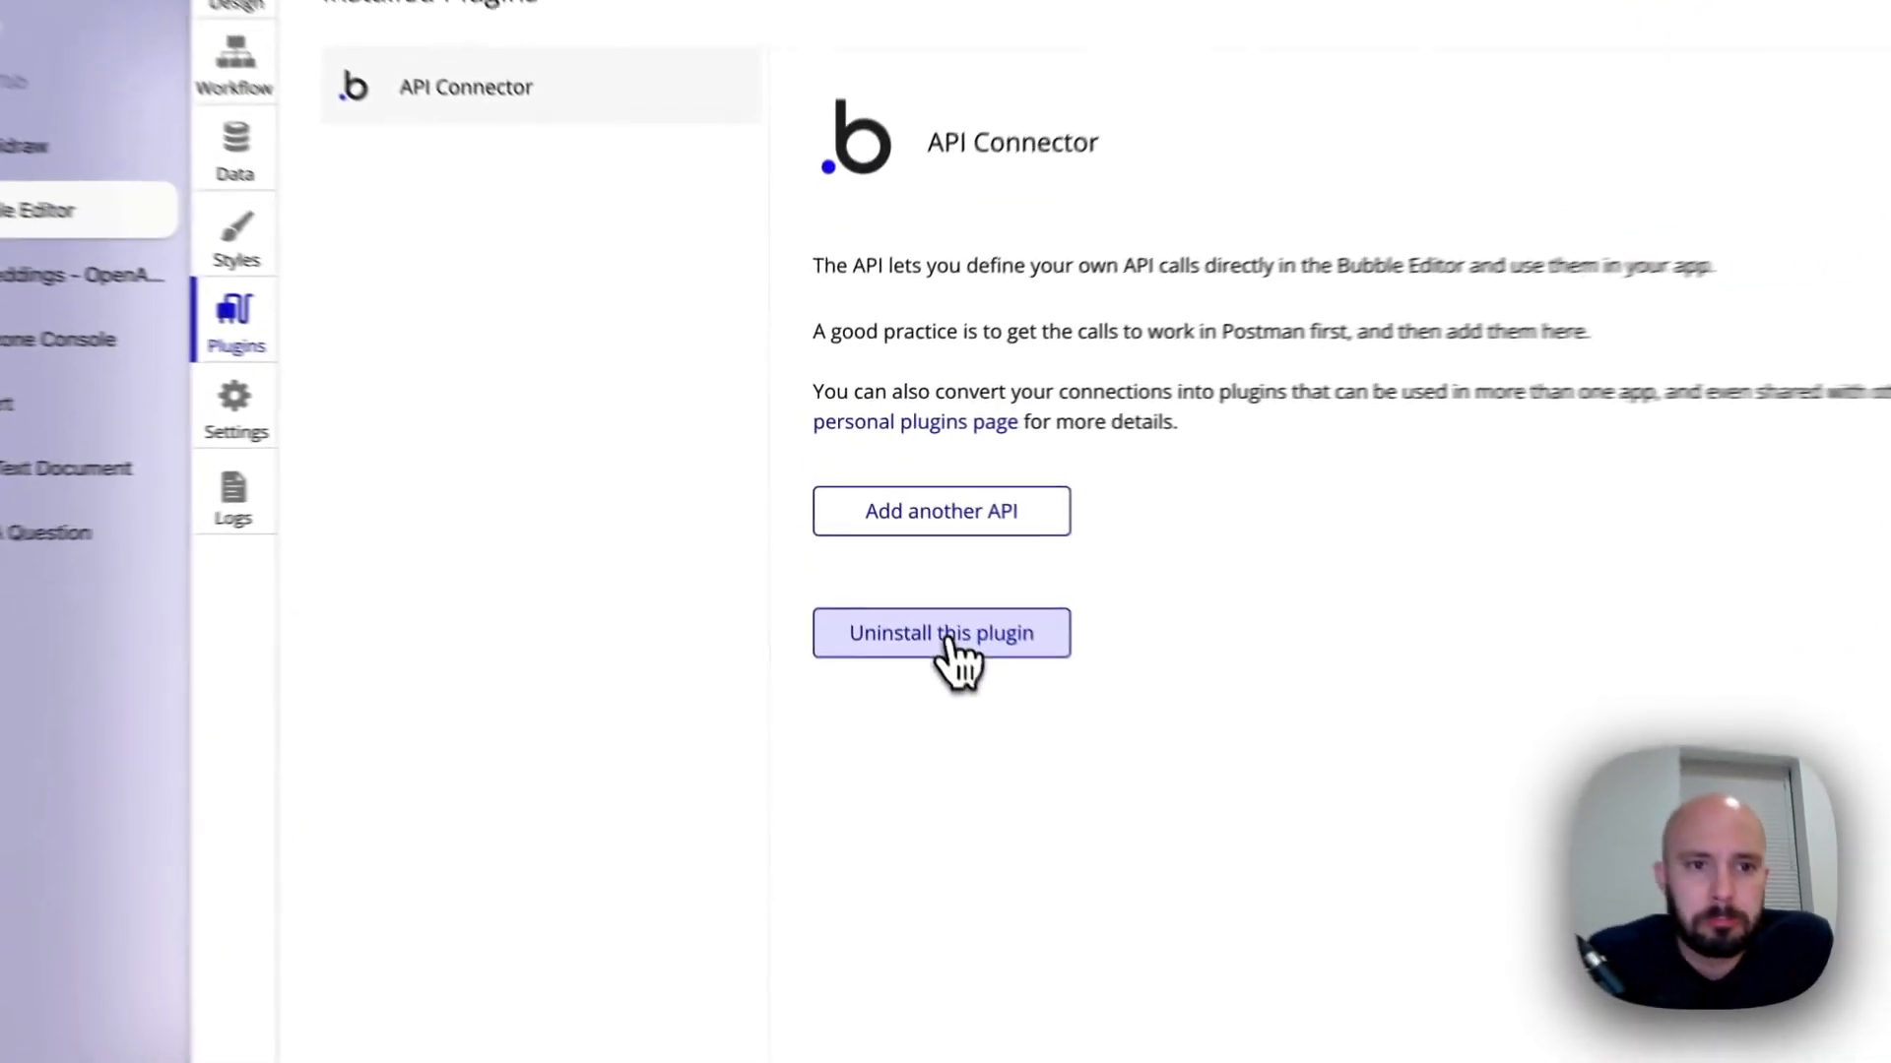
click(888, 552)
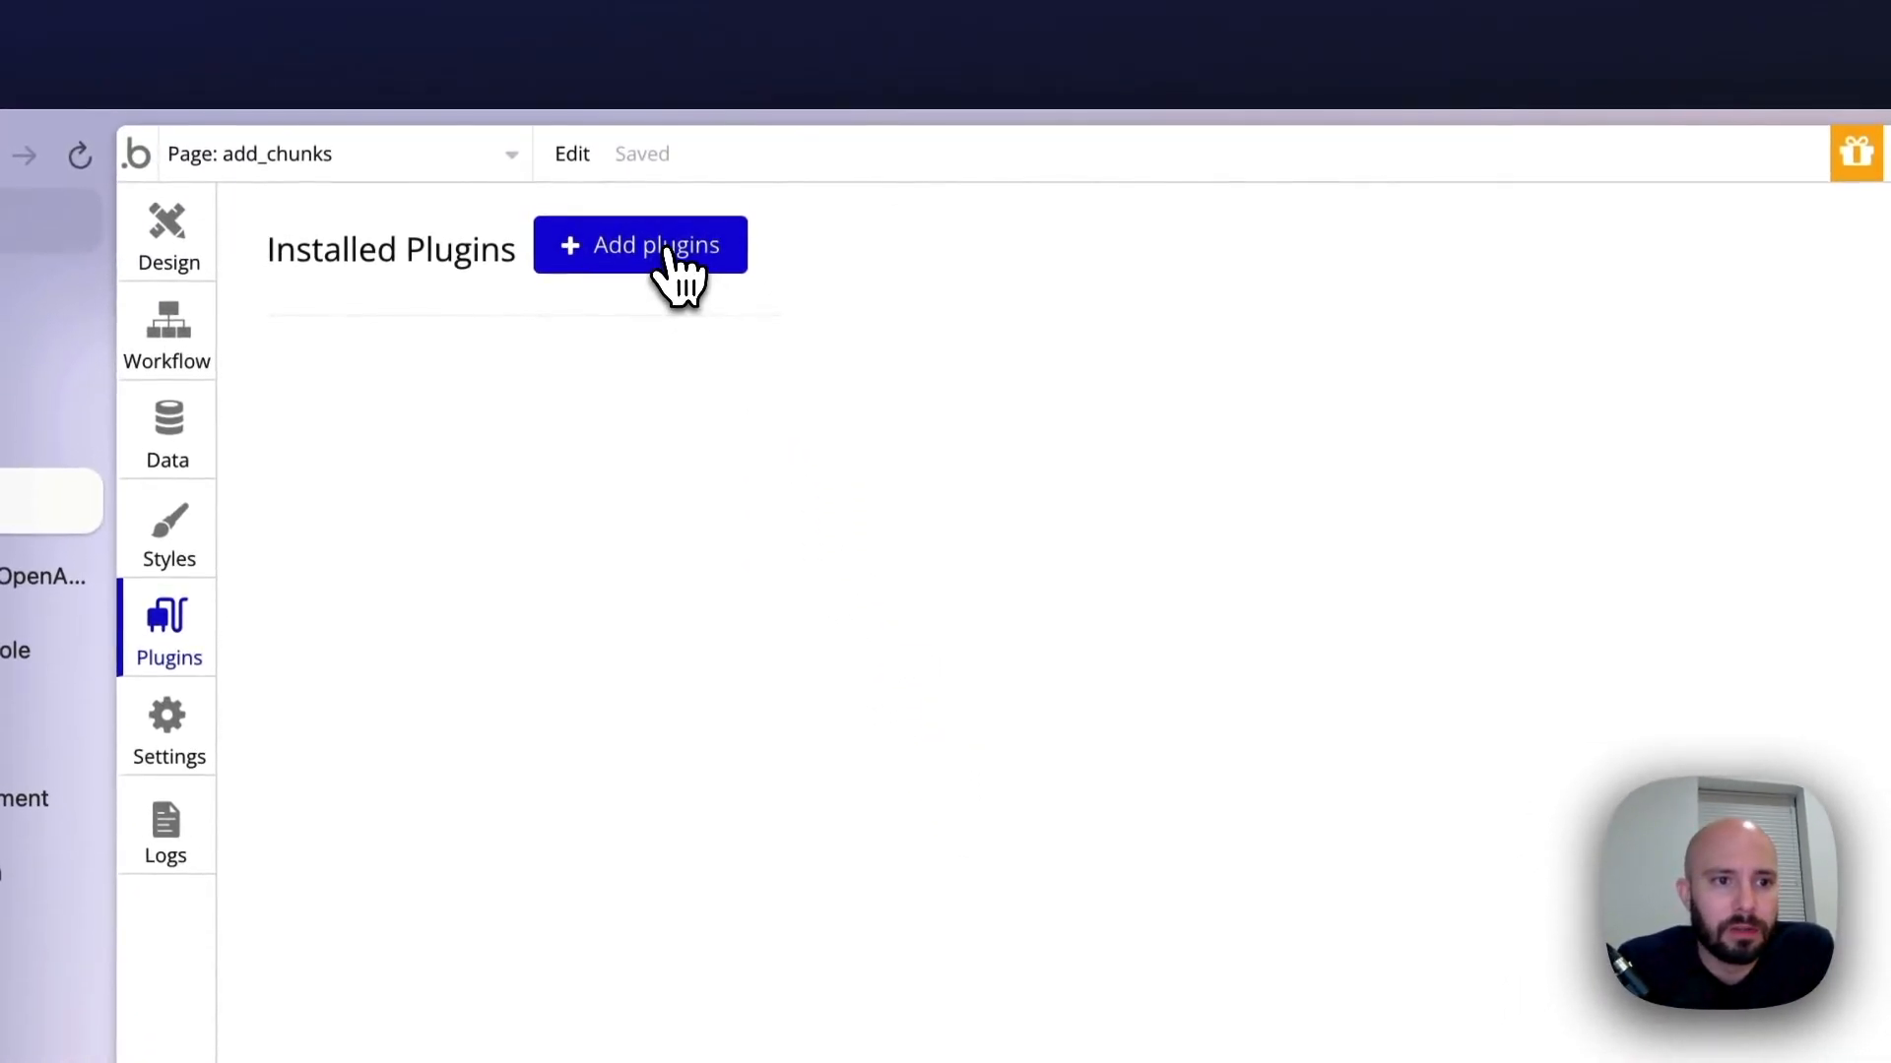
click(667, 258)
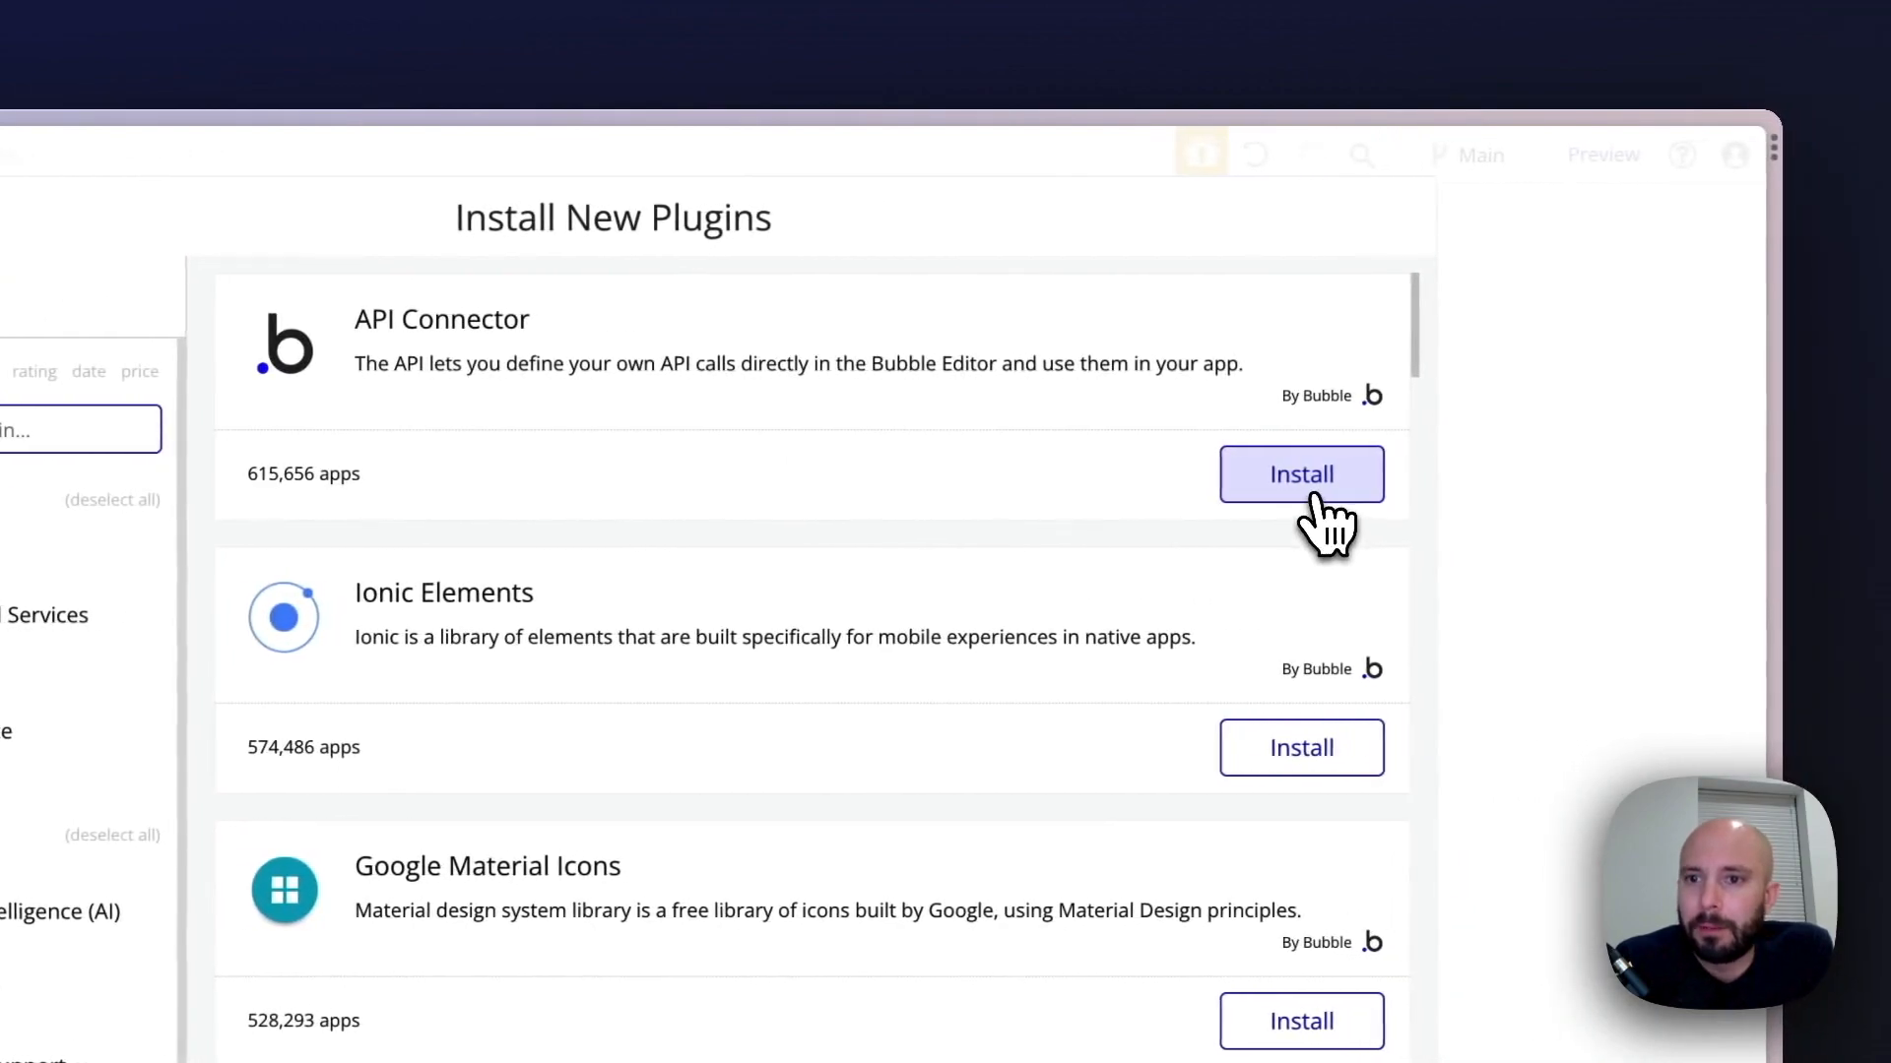
click(1317, 497)
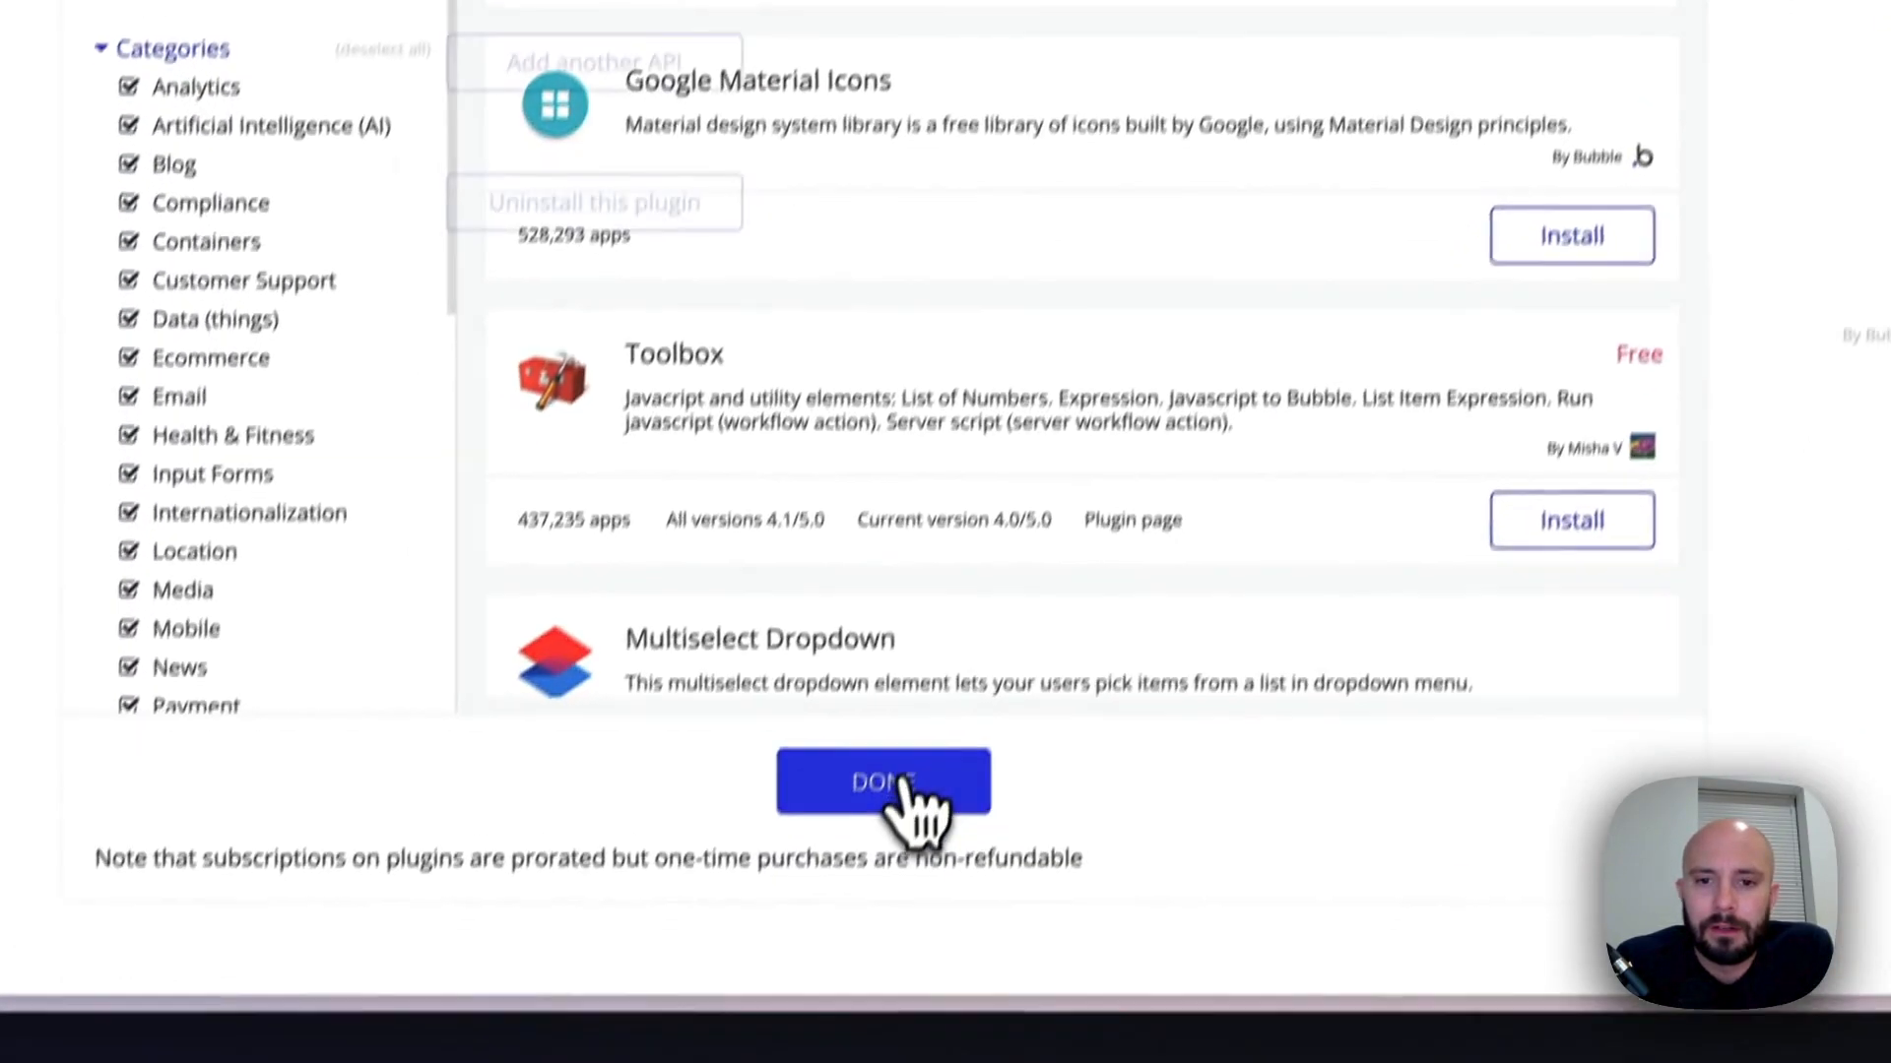
click(901, 781)
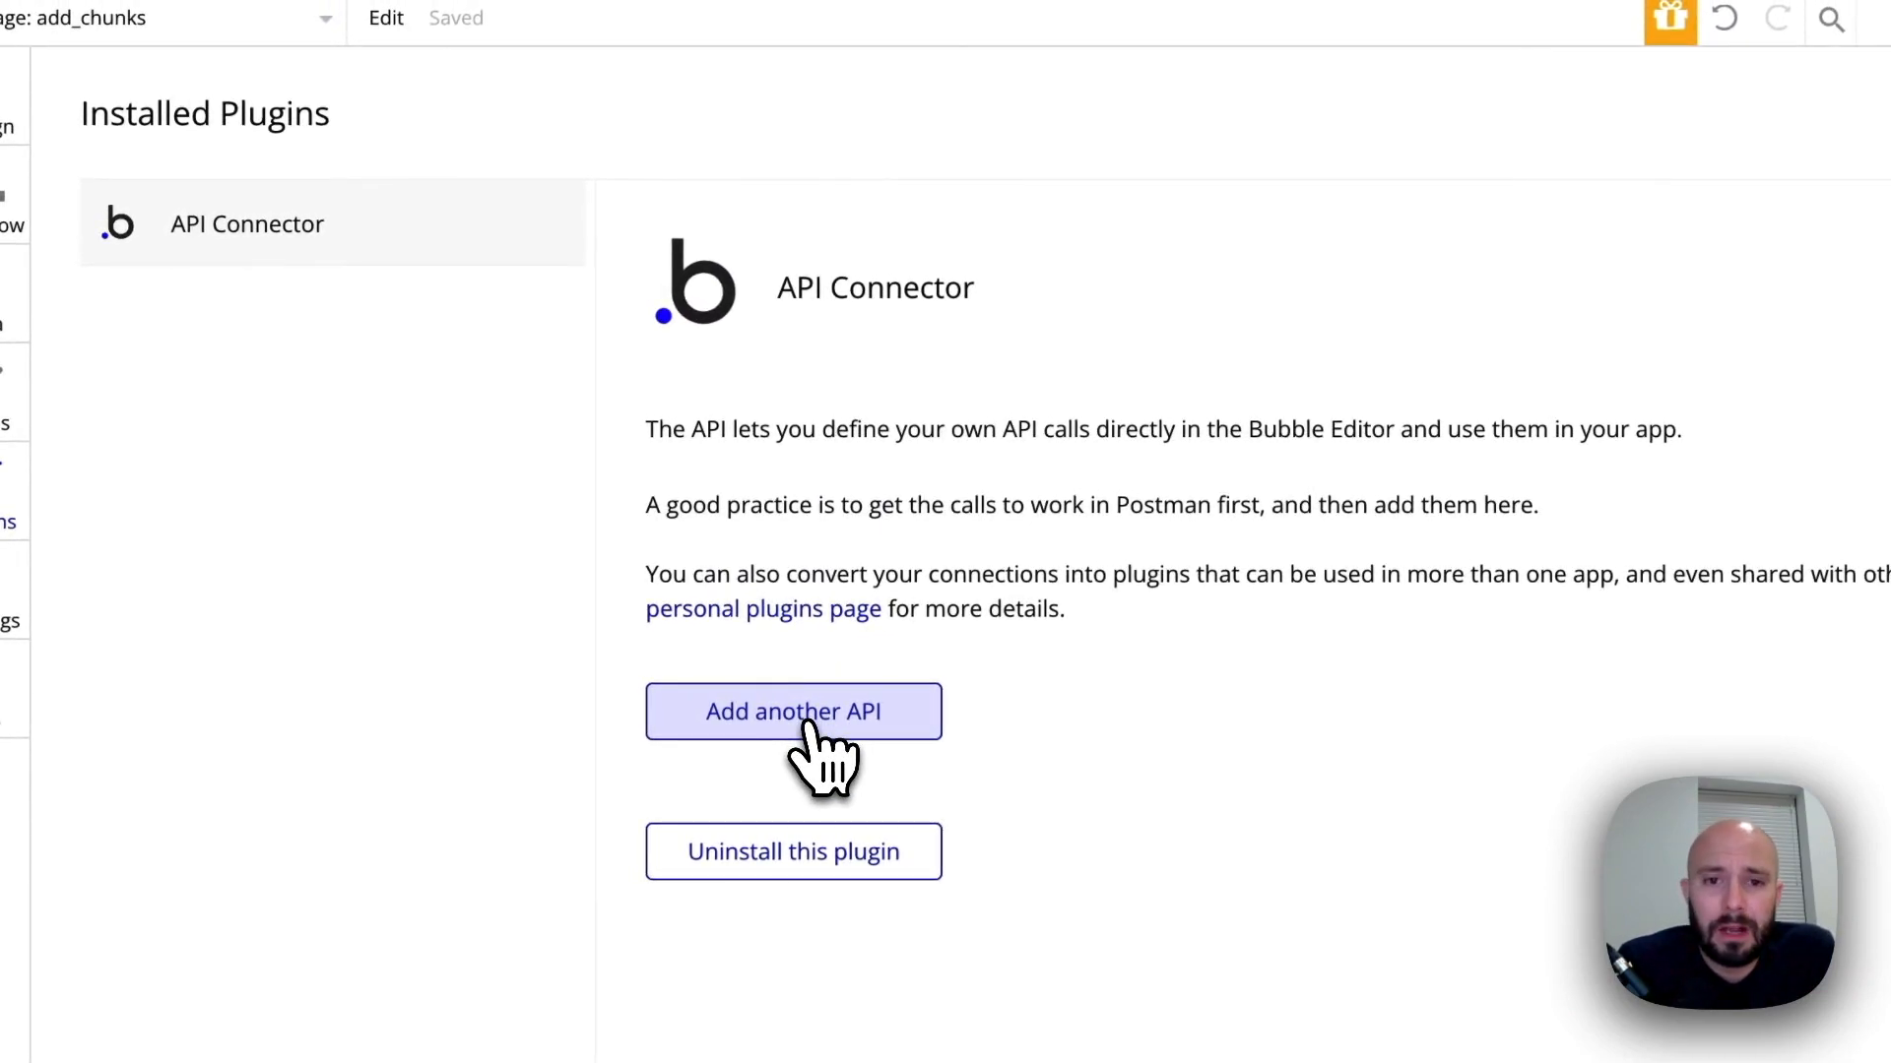
Add a new API to the API Connector and name it OpenAI
click(807, 723)
drag(904, 734, 980, 739)
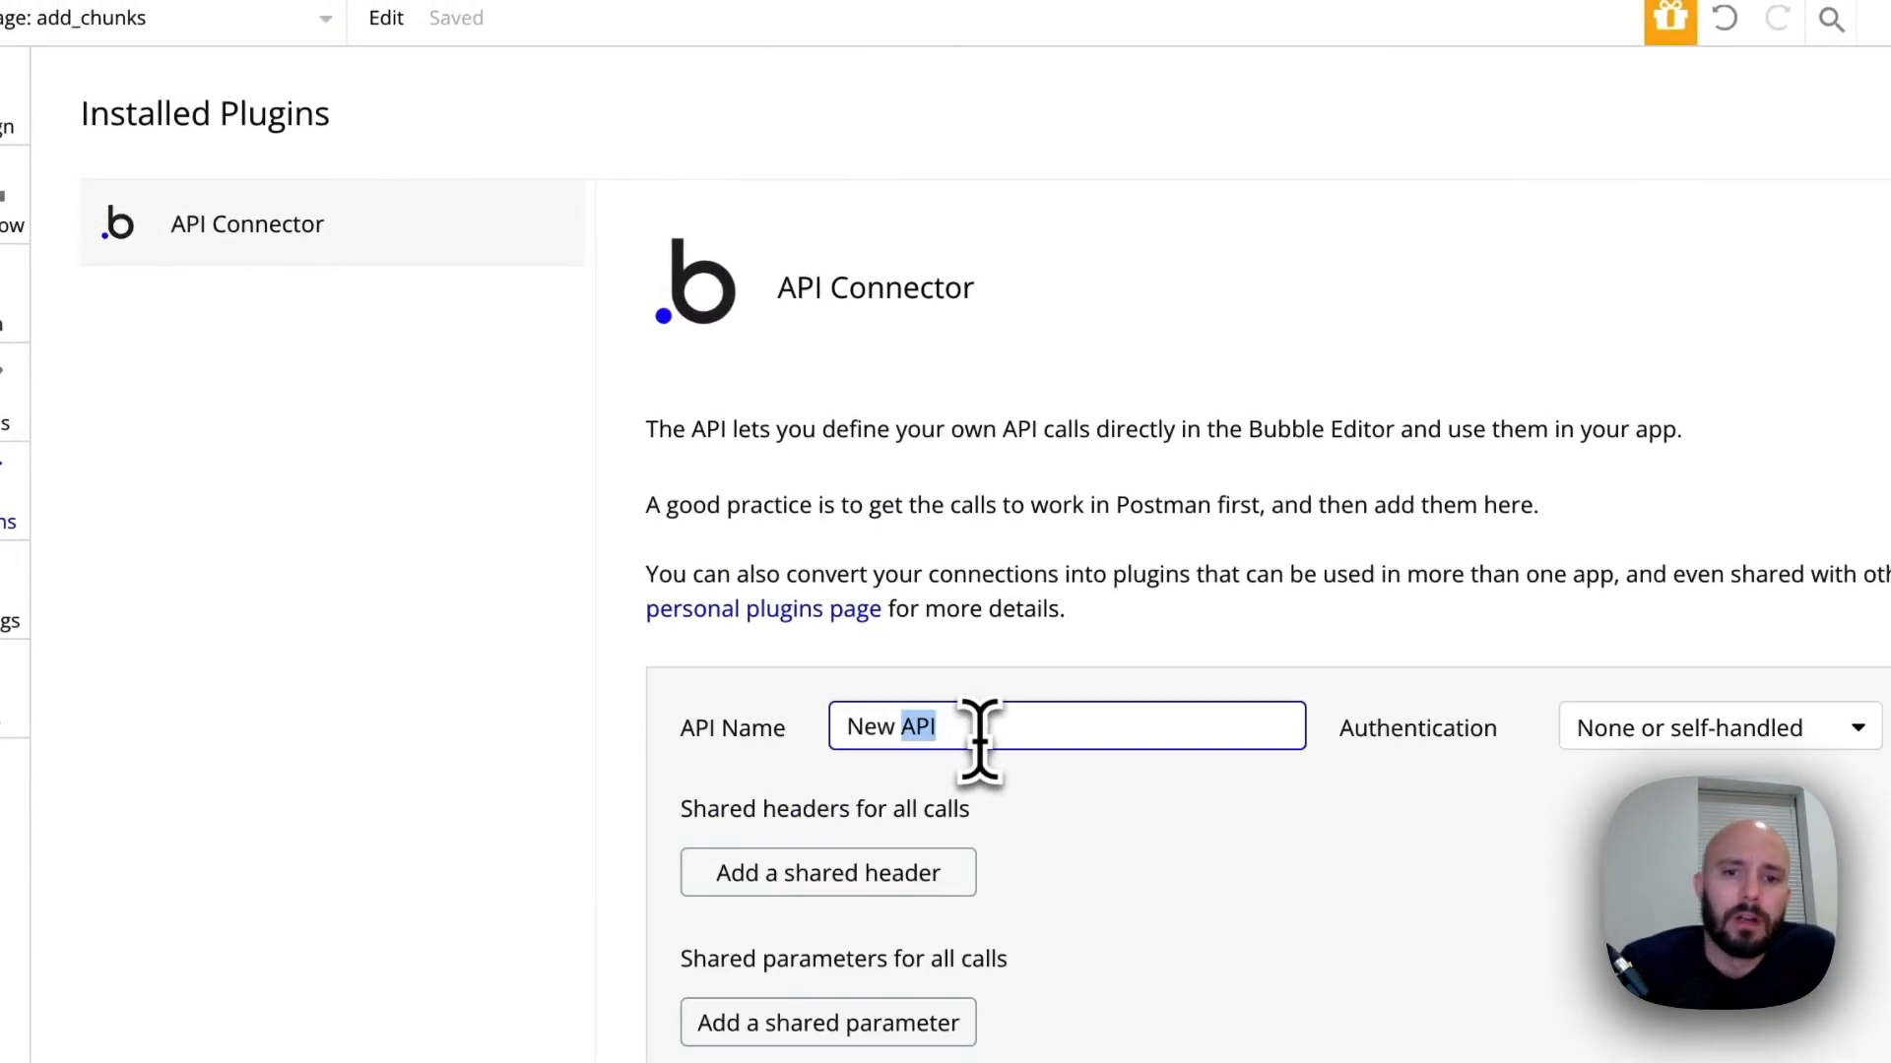
triple_click(980, 737)
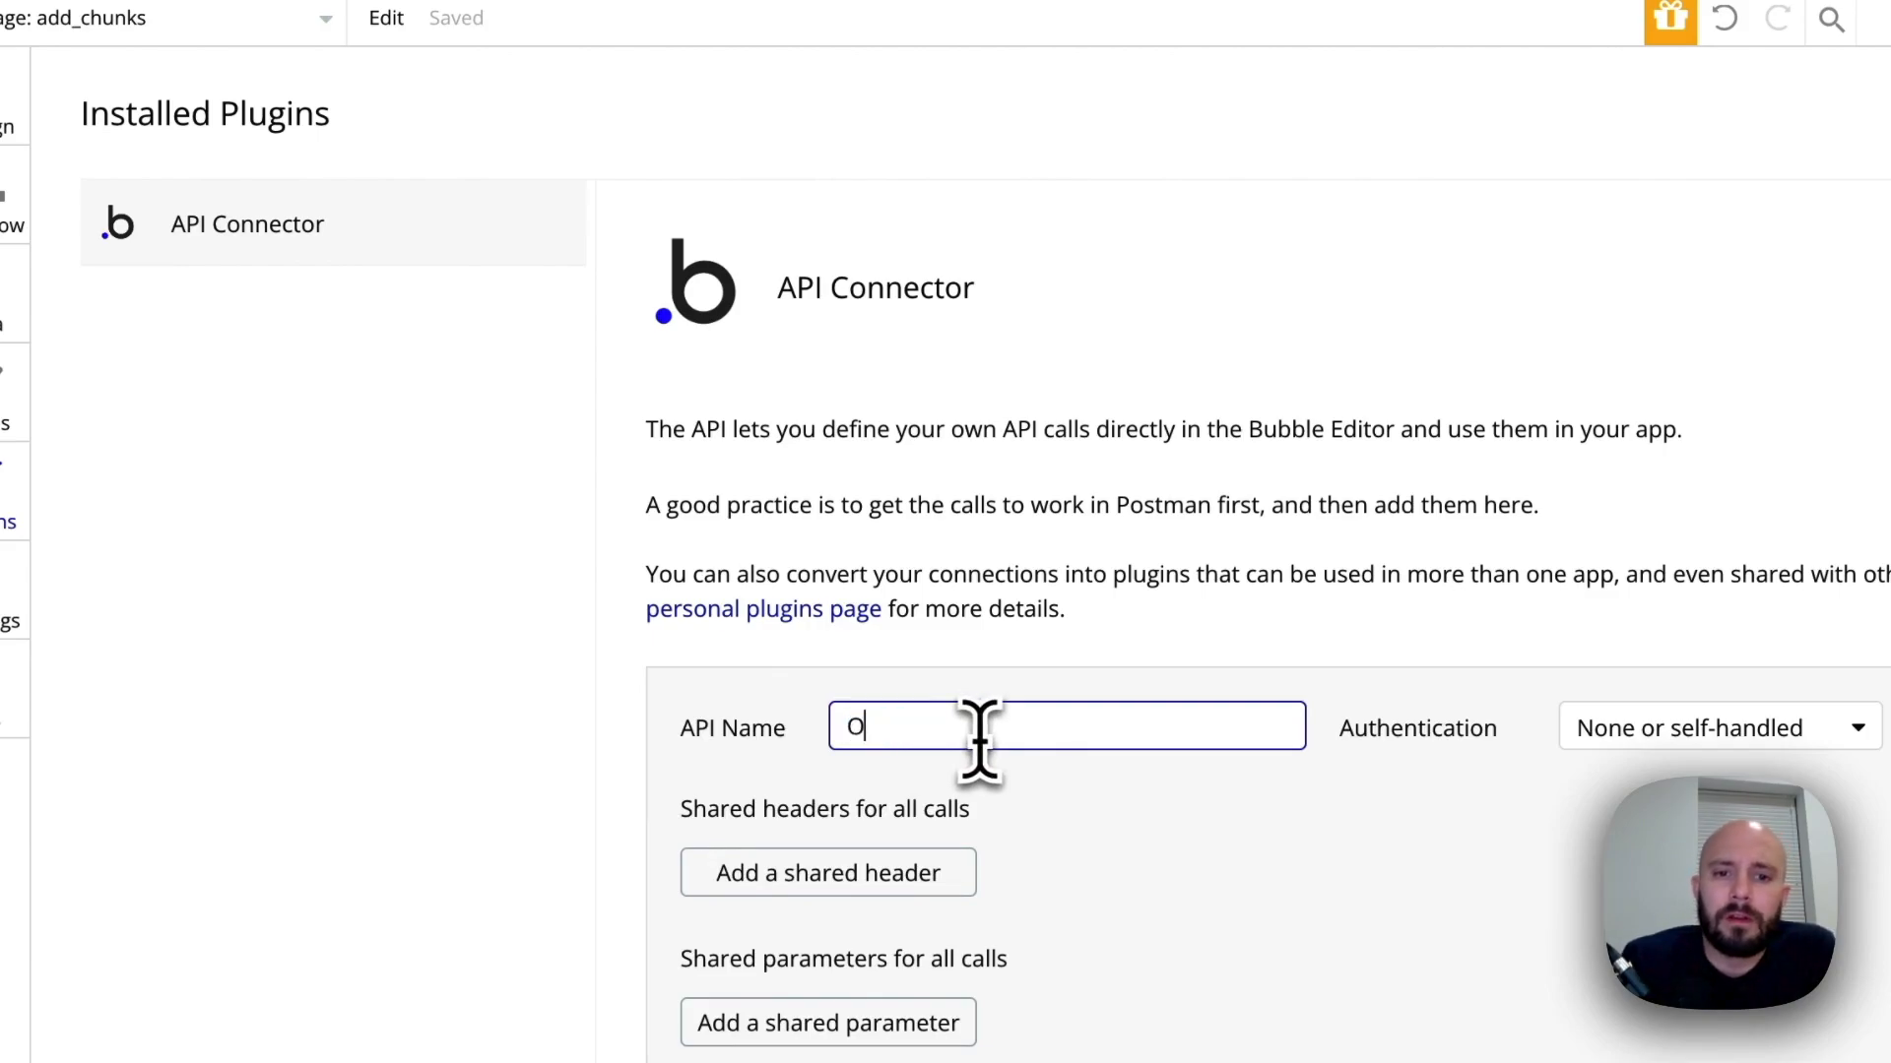
text(OpenAI)
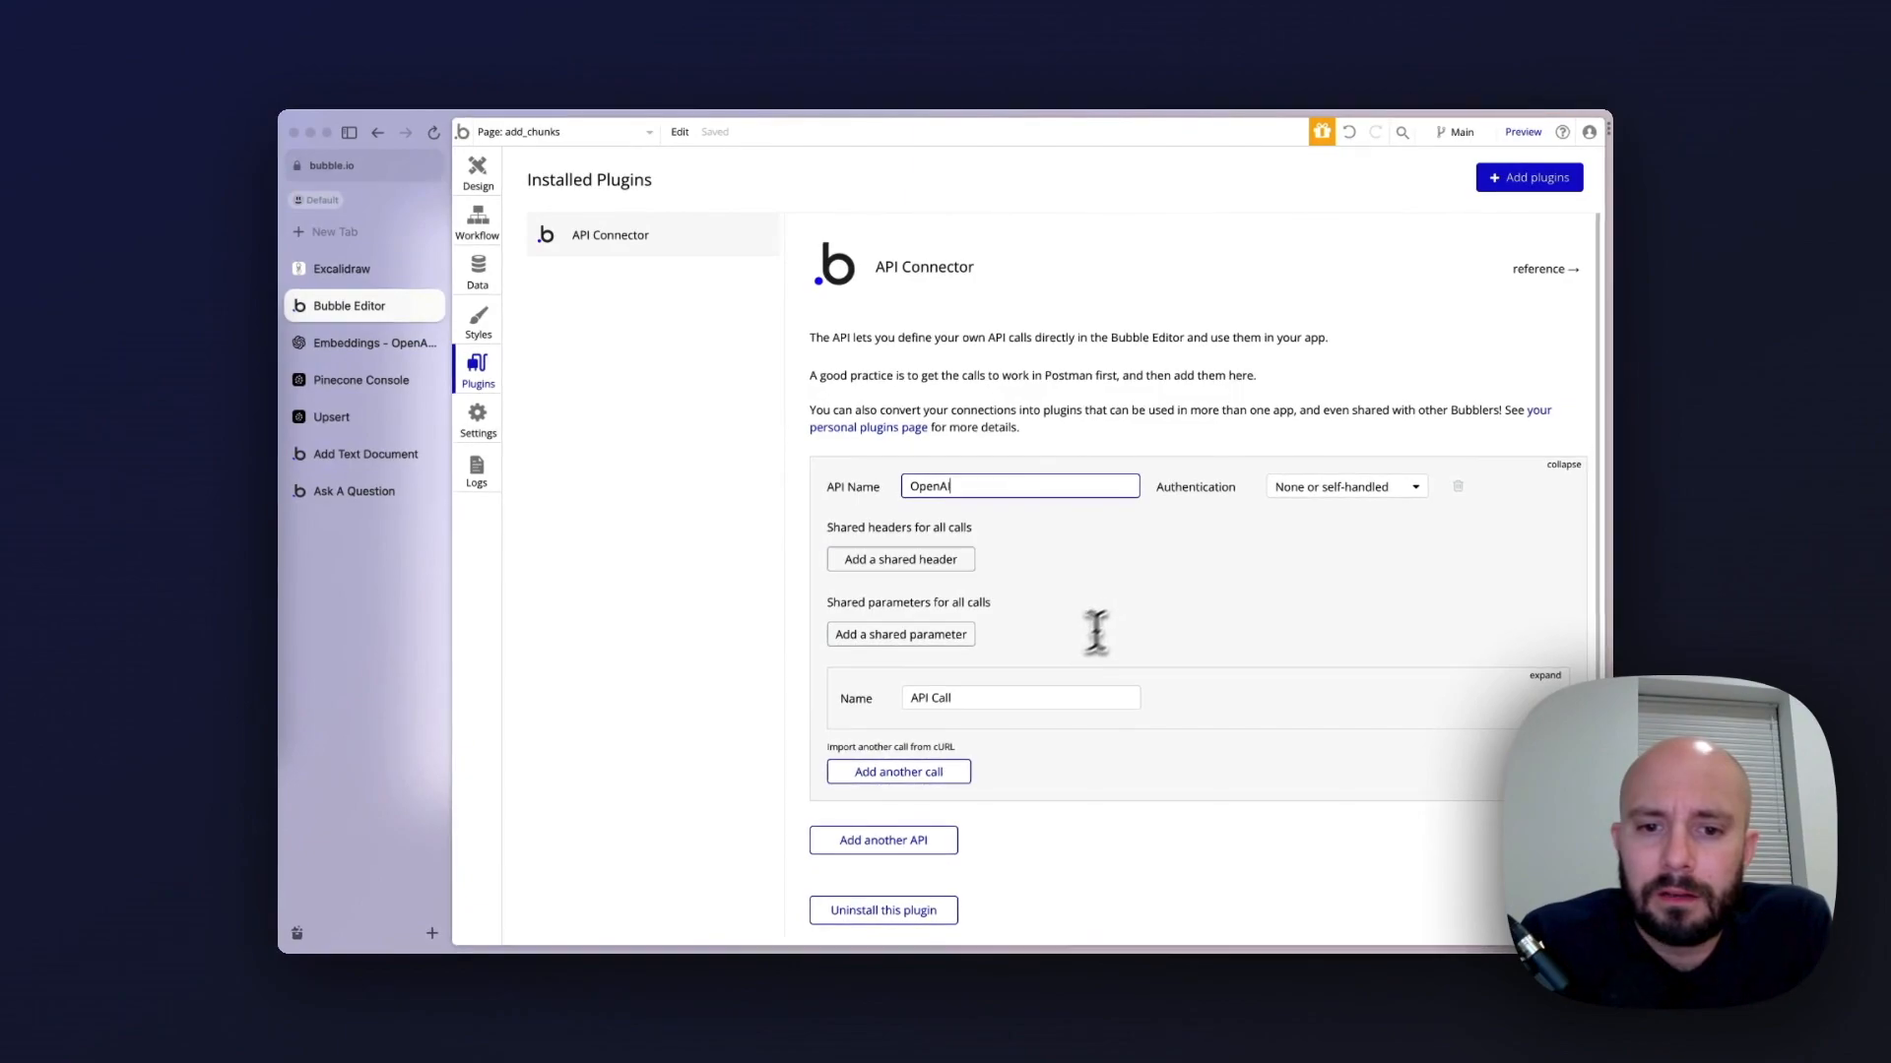
scroll(1078, 640, down, 2)
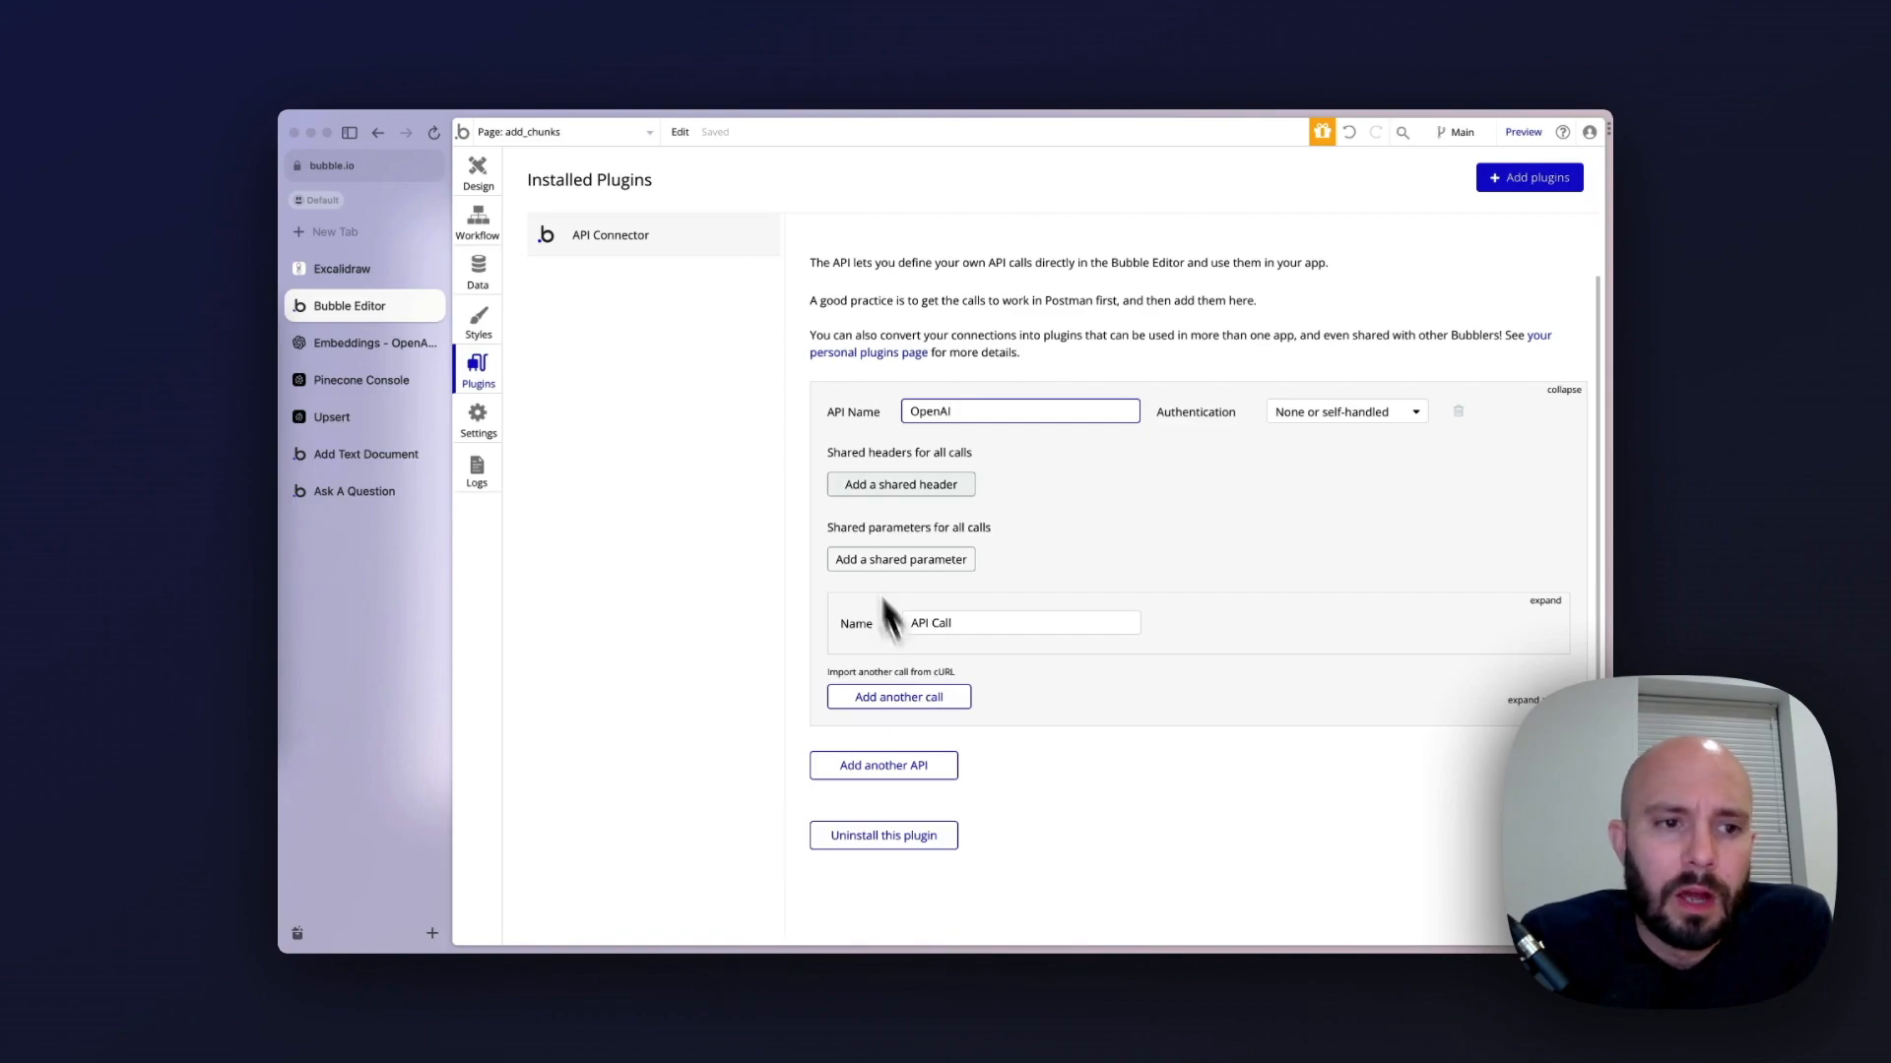
Switch to the OpenAI documentation, open the Create embeddings section of the API reference and copy its cURL example request
click(379, 343)
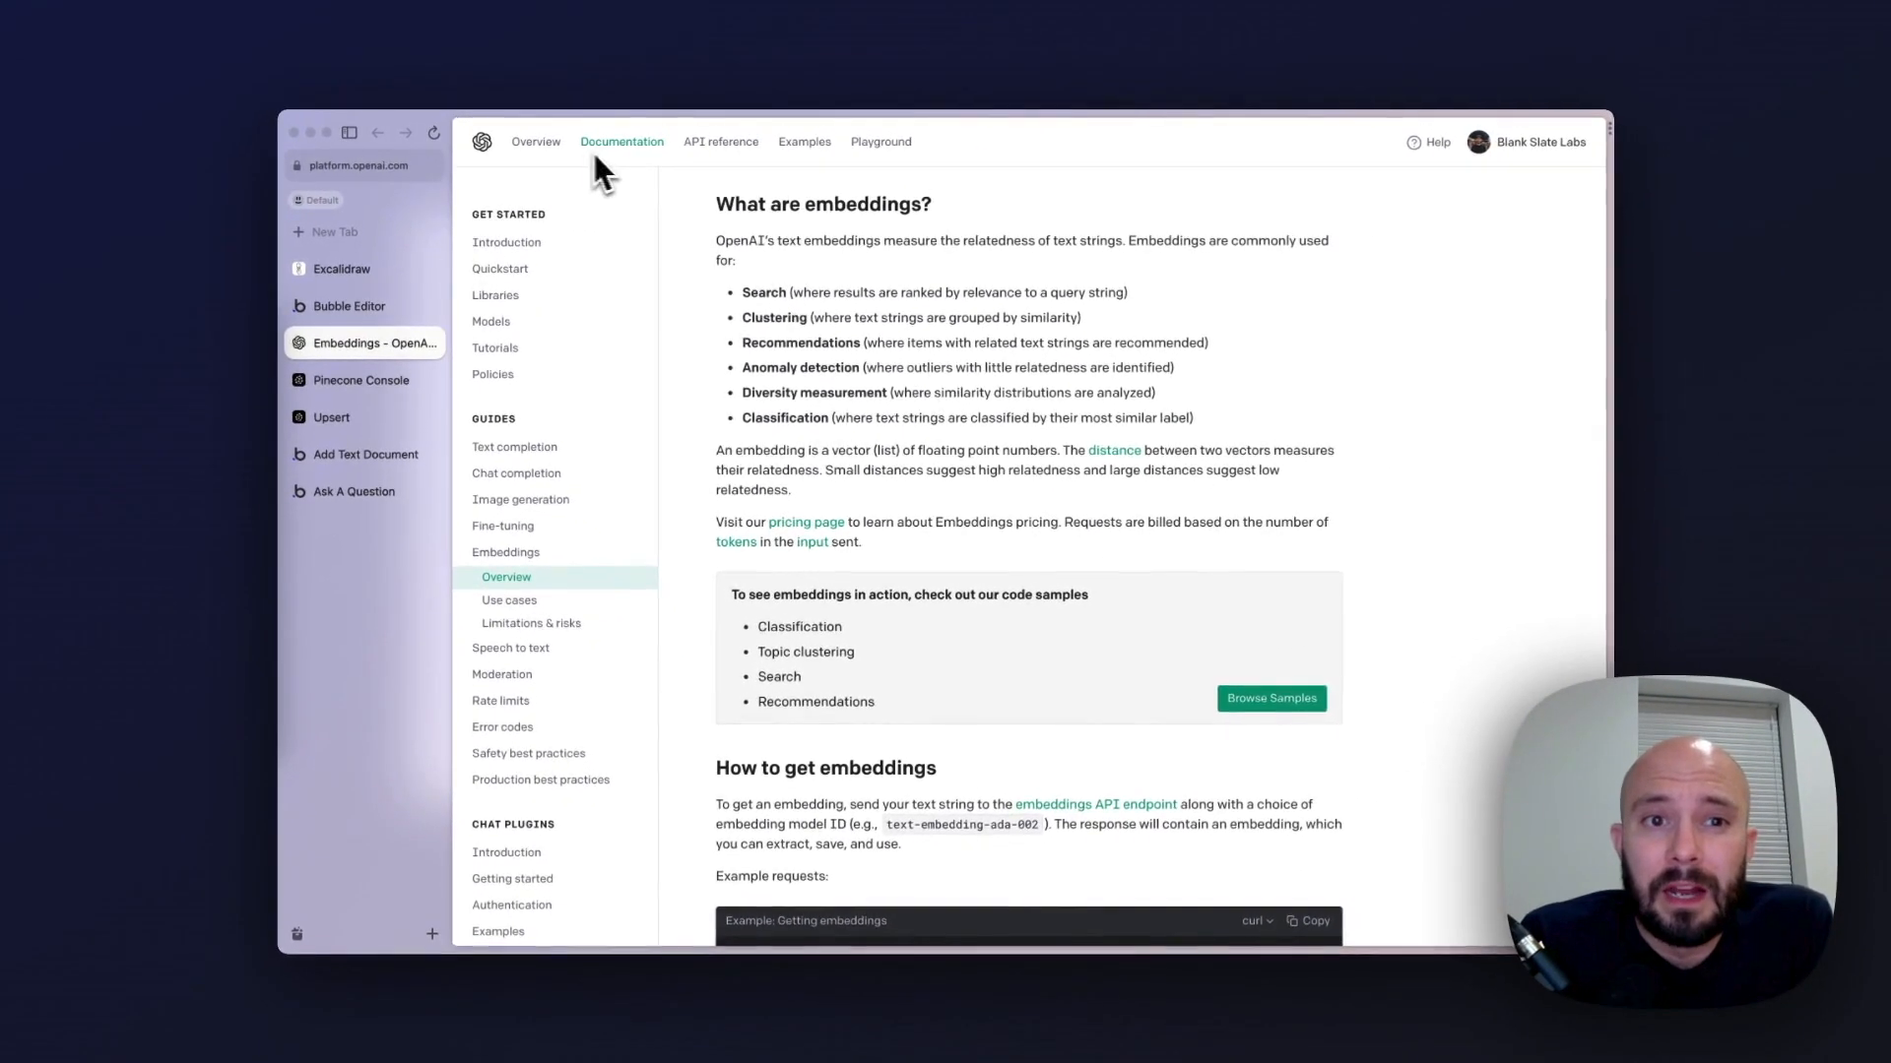
click(730, 148)
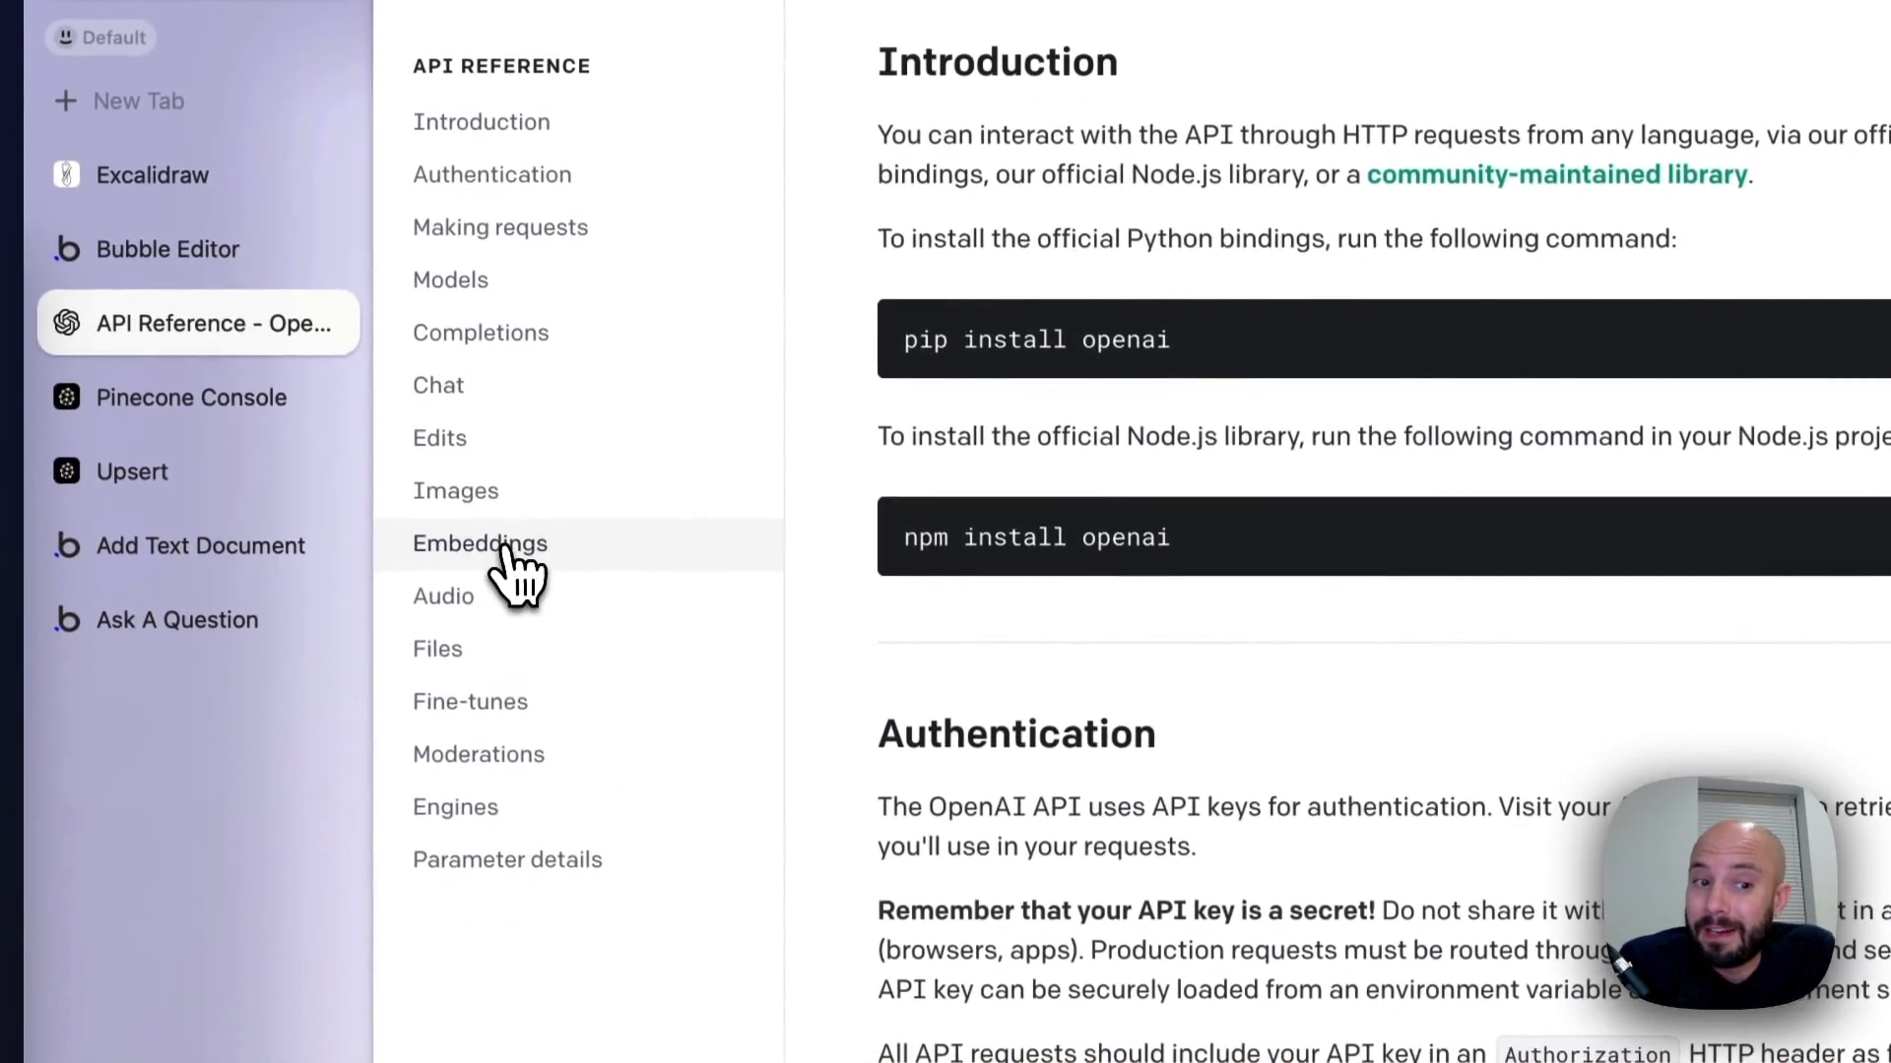
click(529, 799)
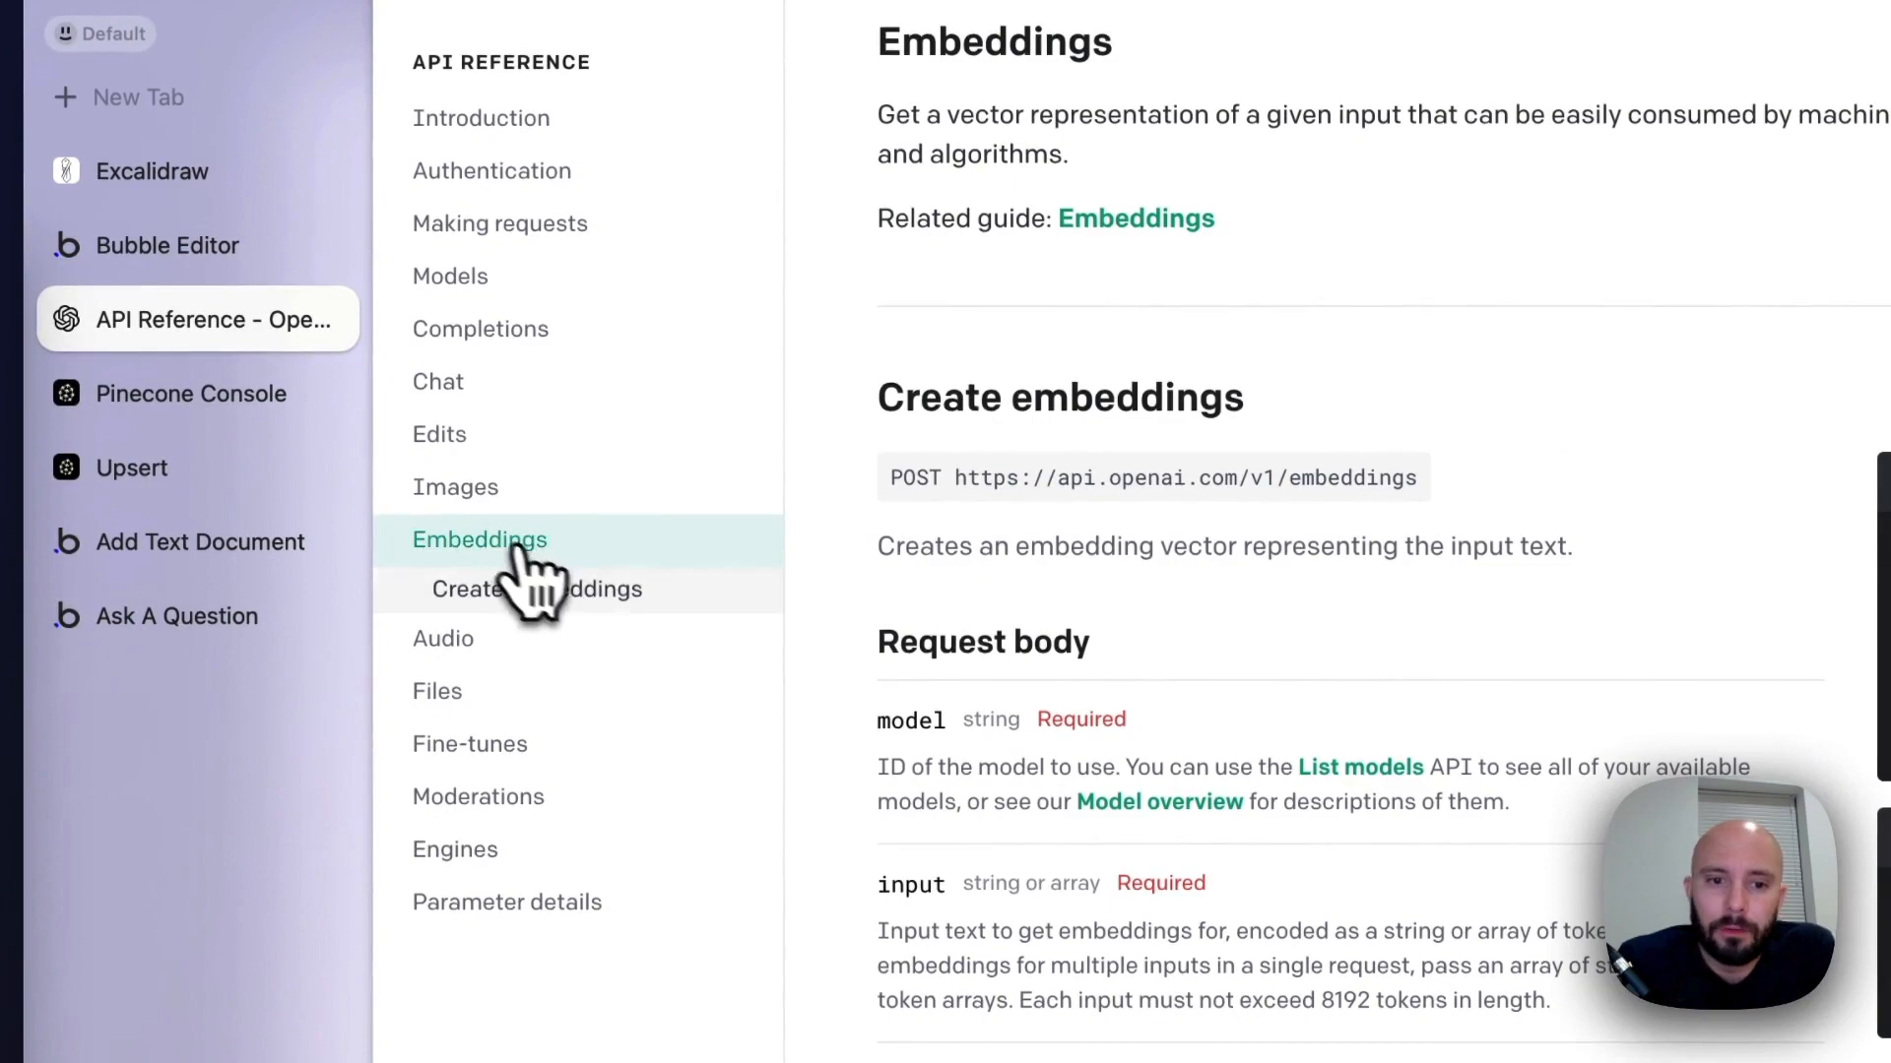
scroll(1128, 581, down, 1)
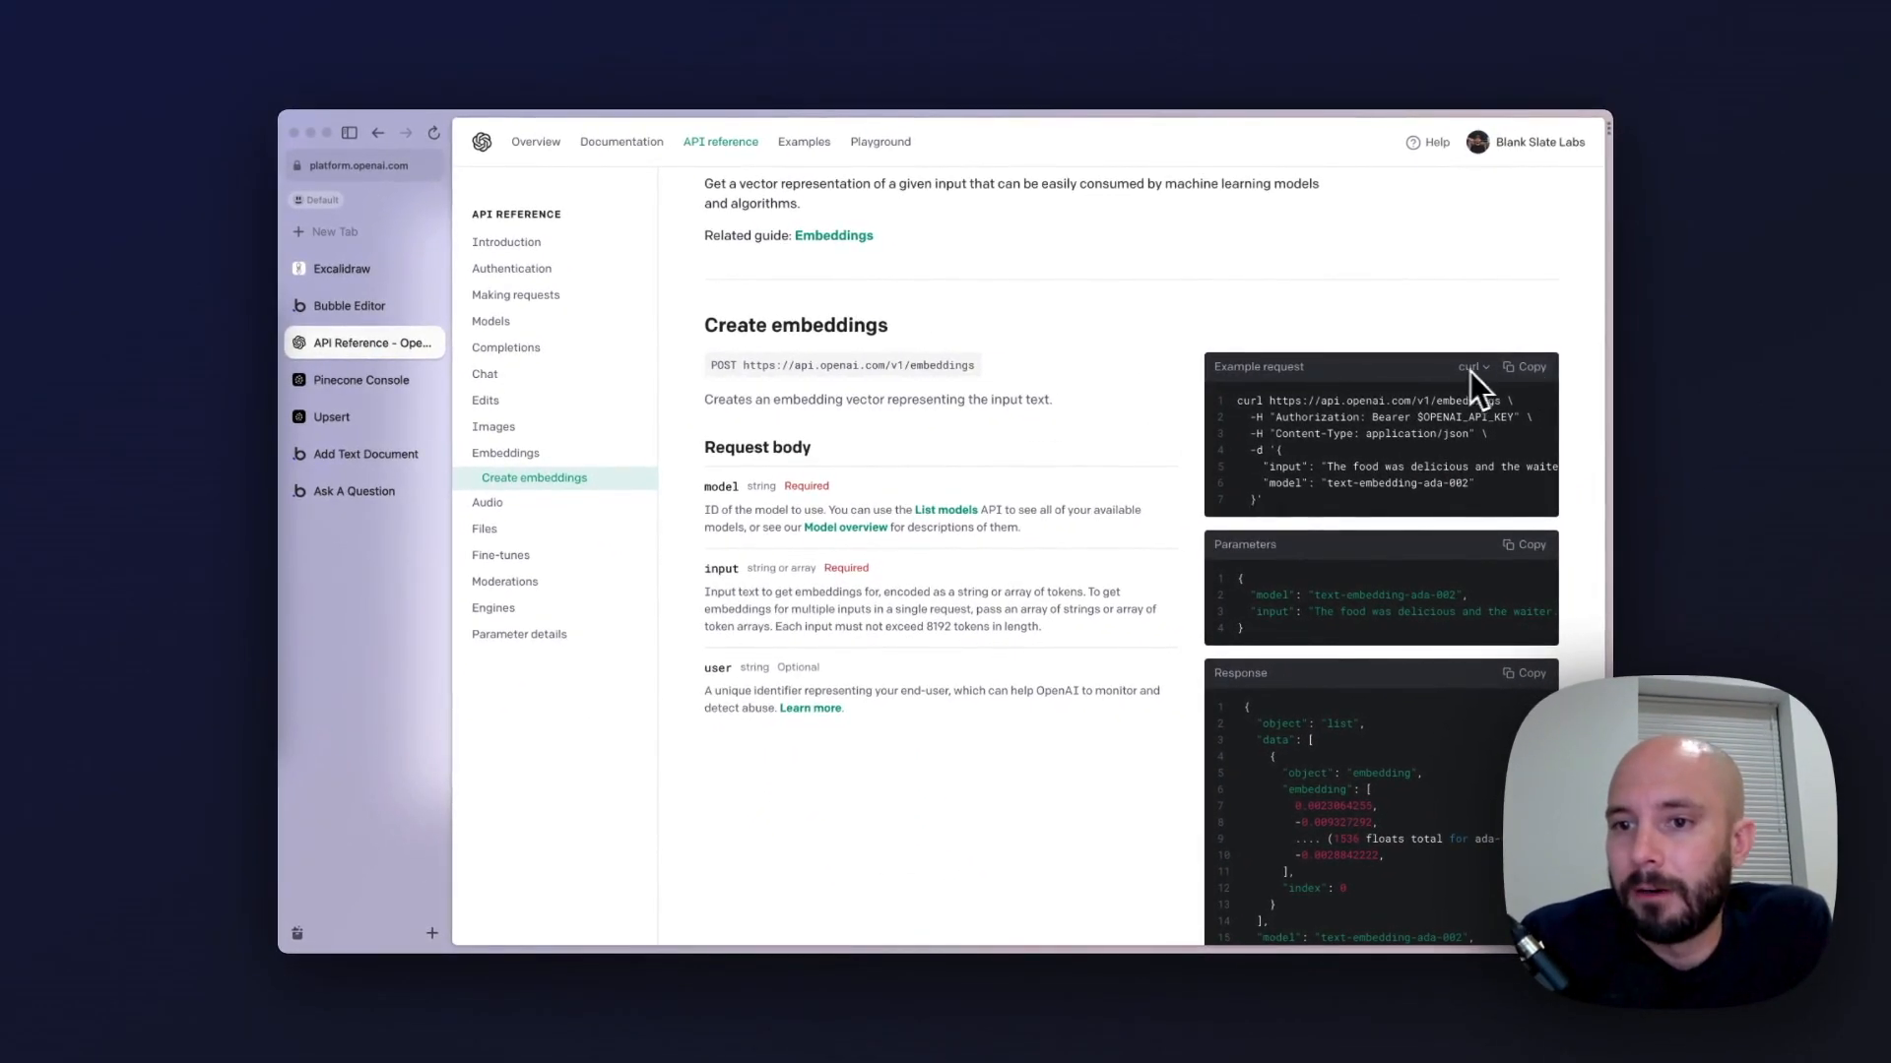
click(1541, 380)
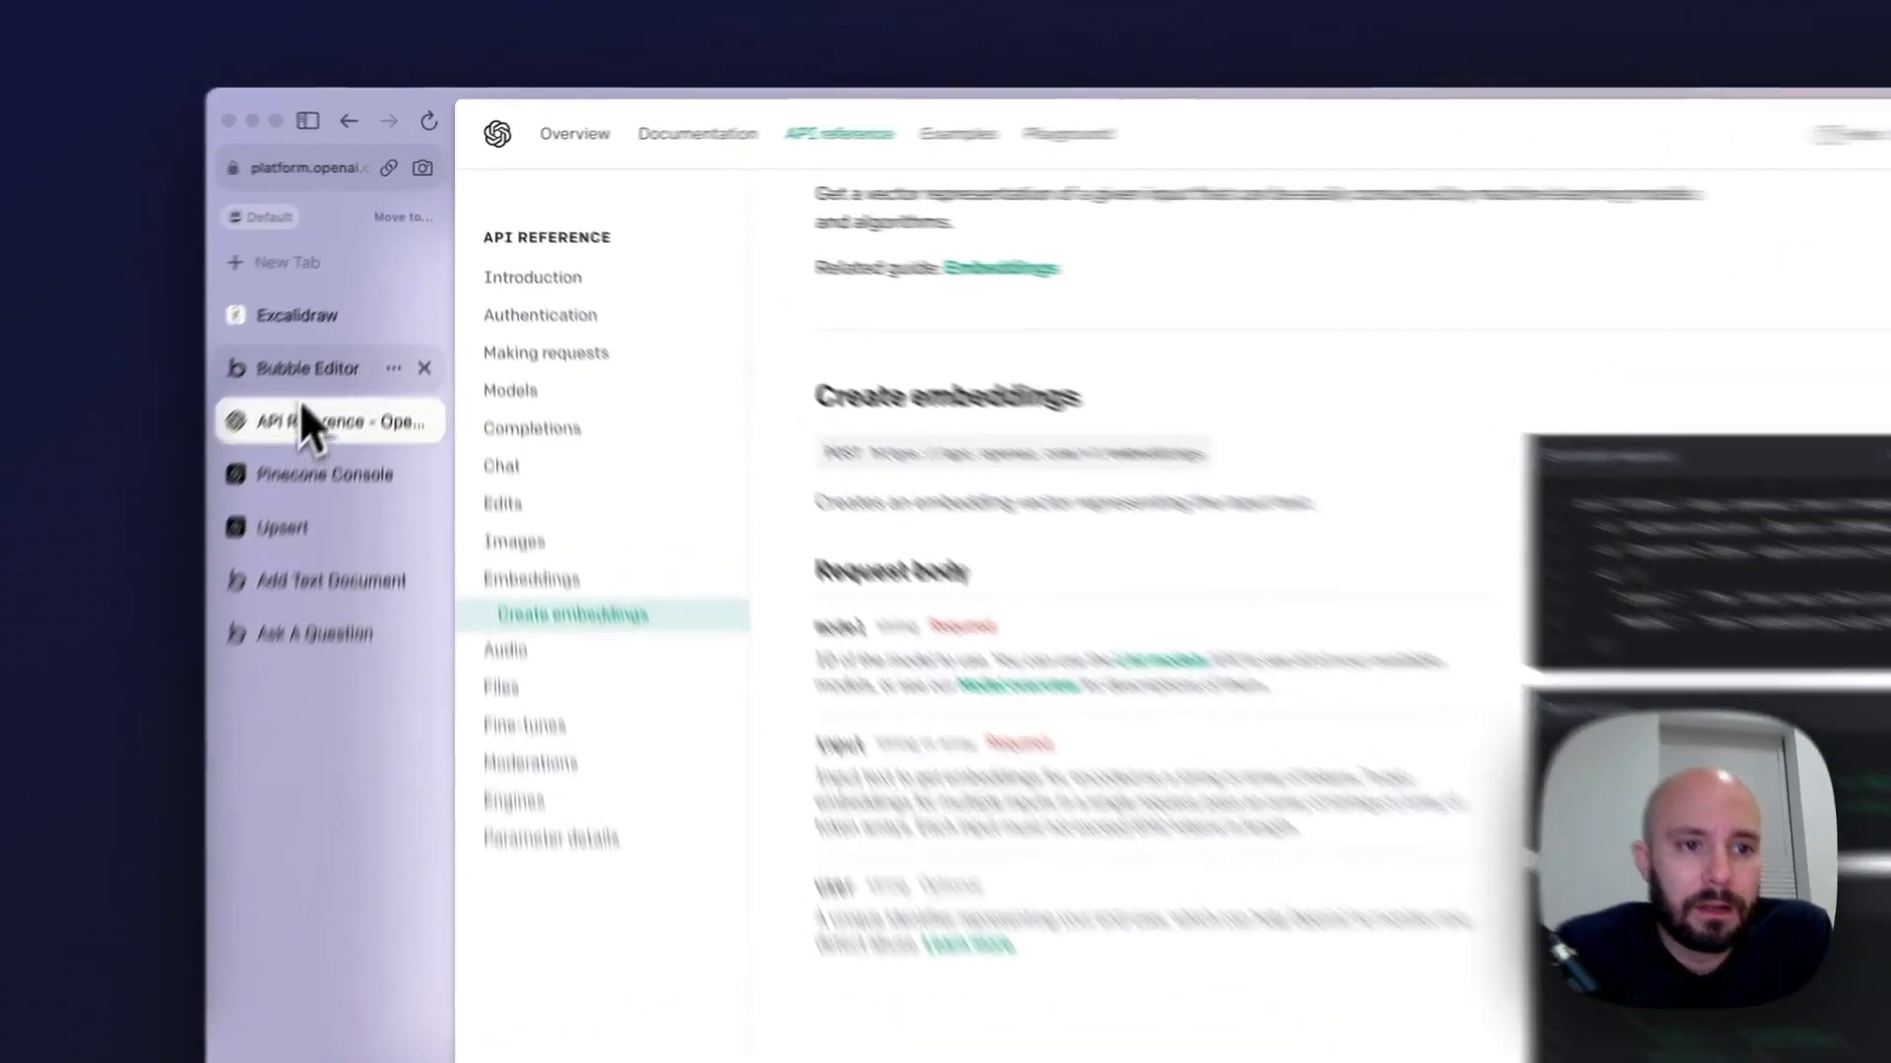
Return to the Bubble editor and import the copied embeddings cURL request as another call of the OpenAI API
click(350, 306)
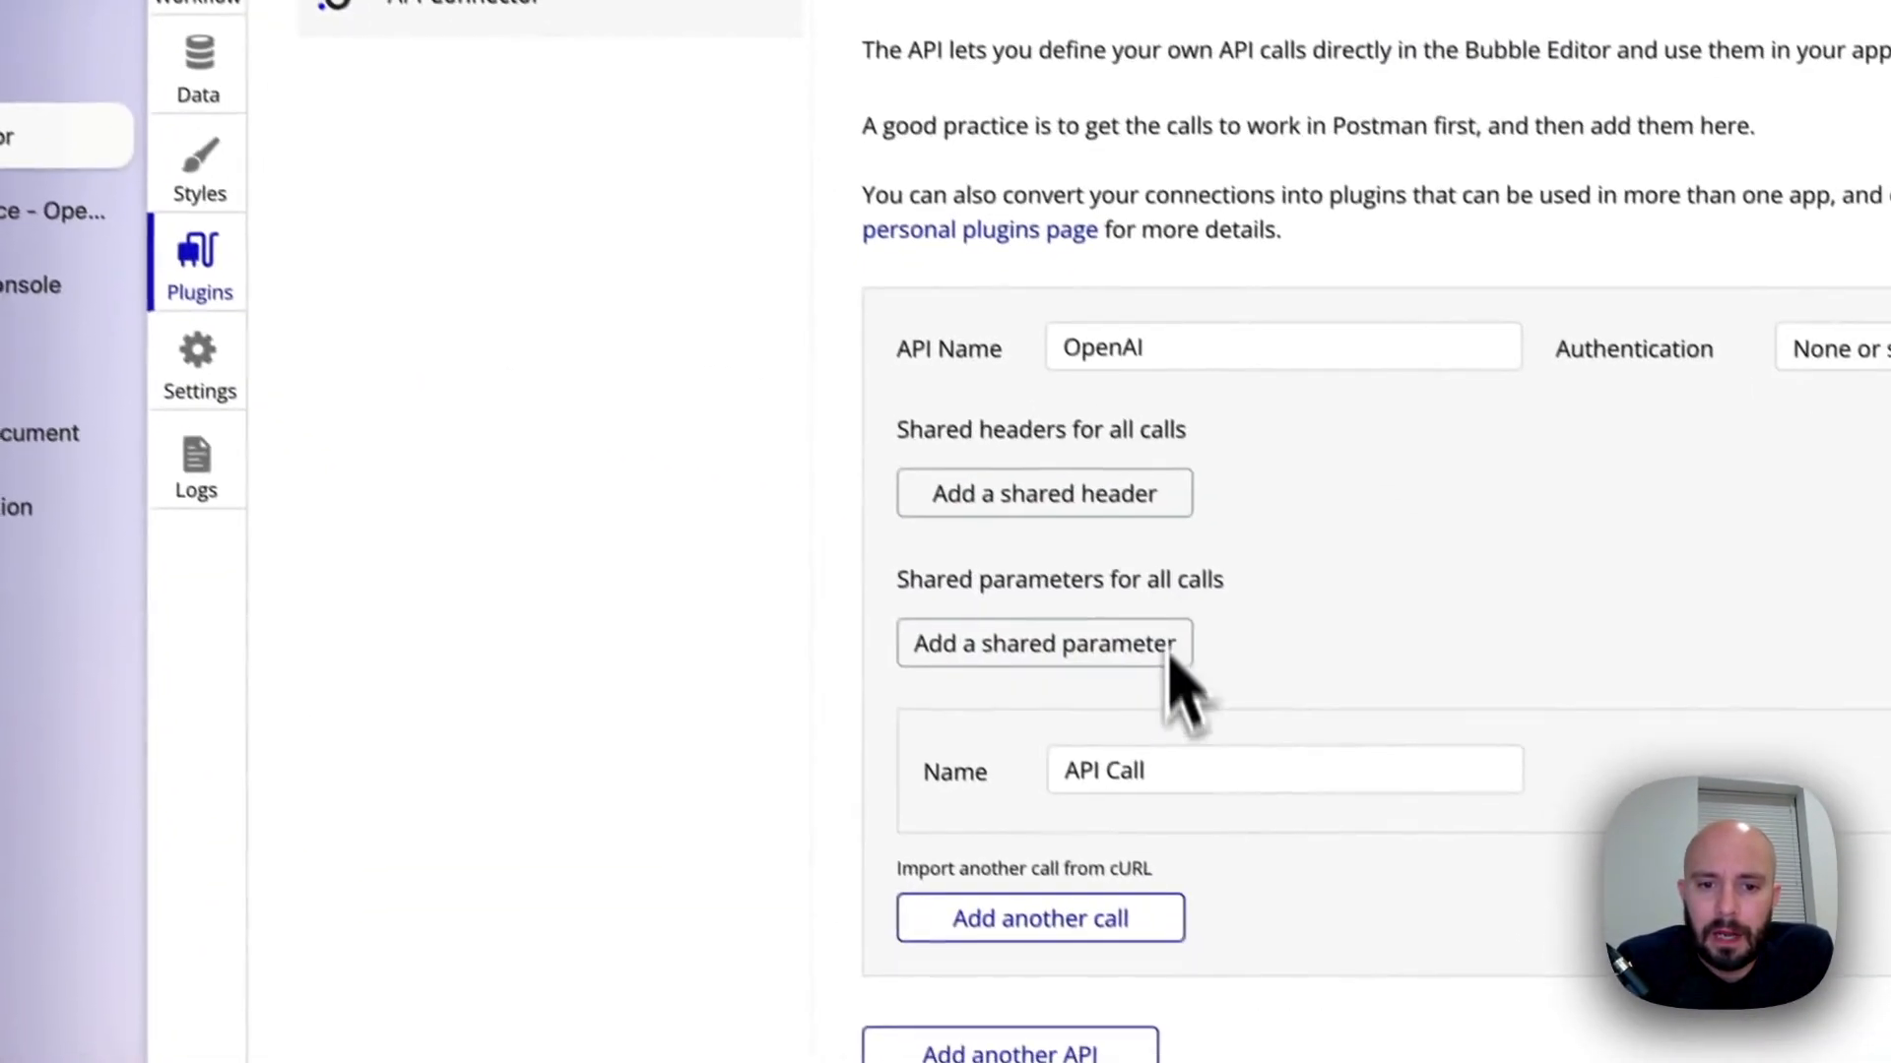
click(1049, 872)
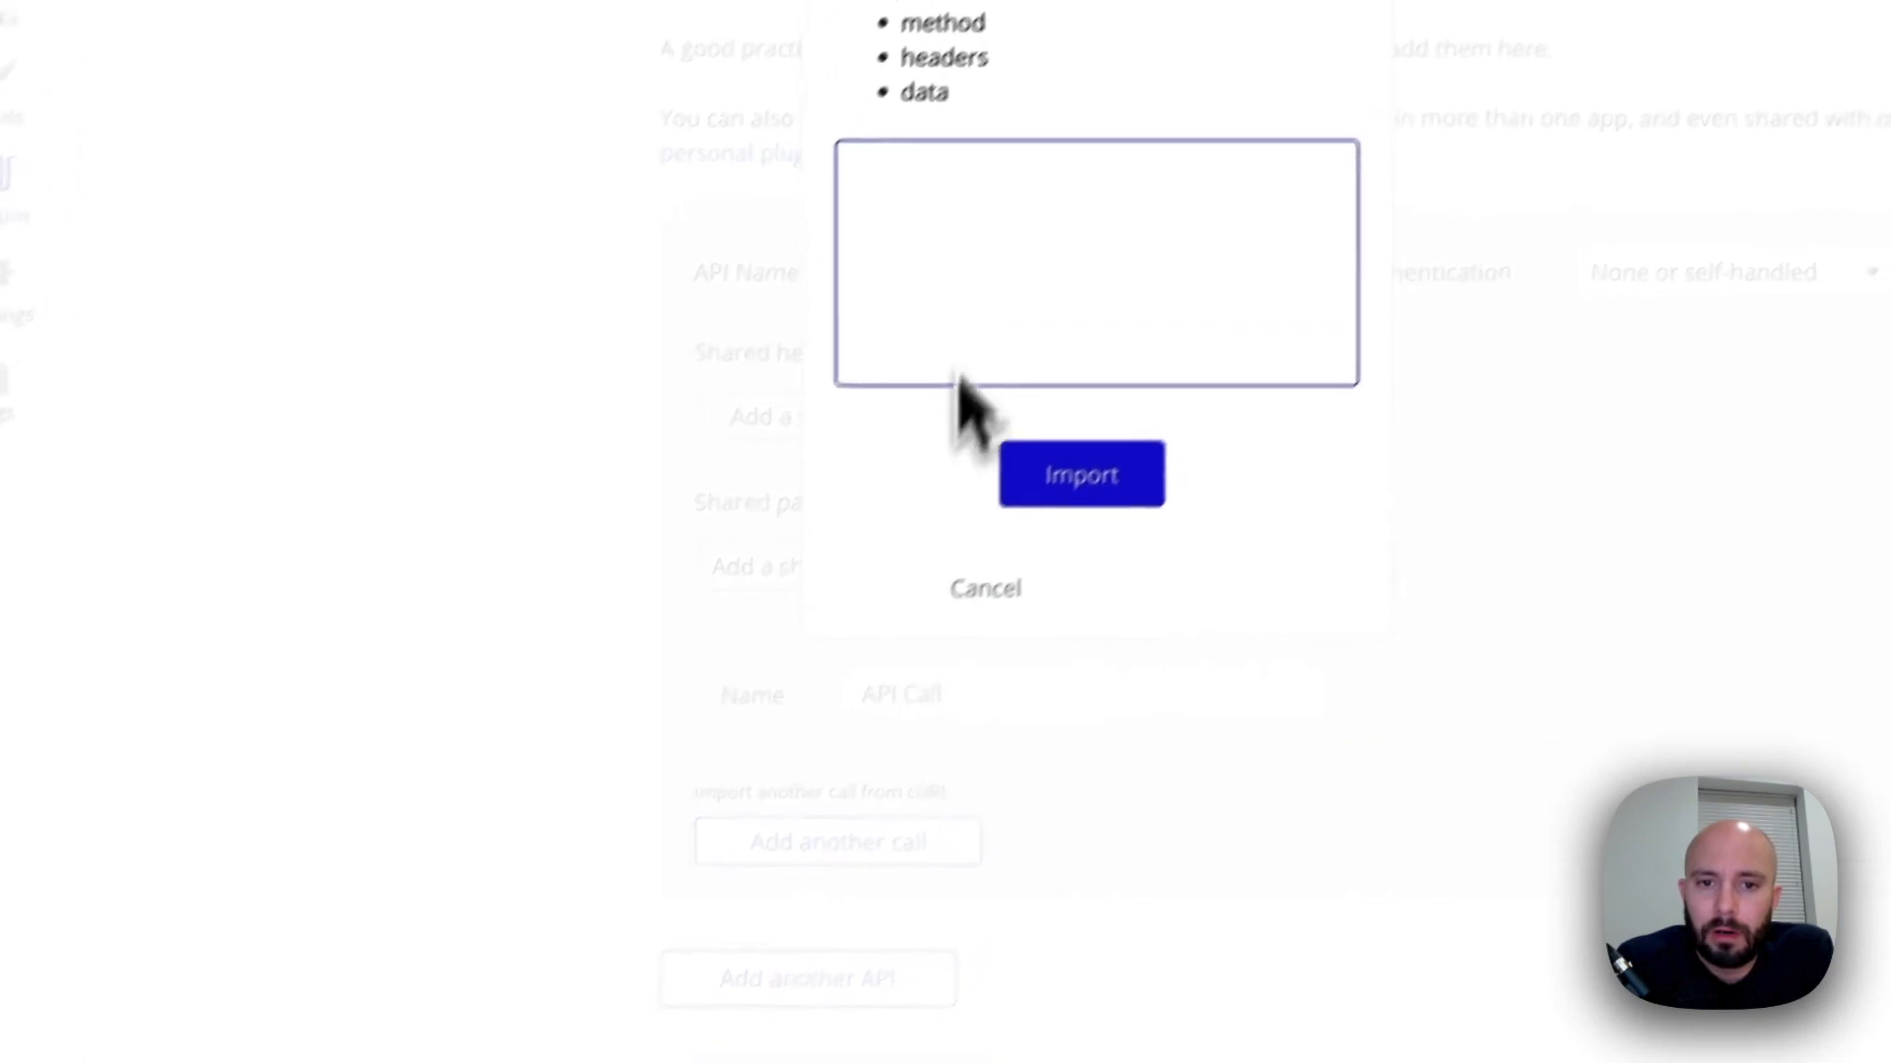
key(ctrl+v)
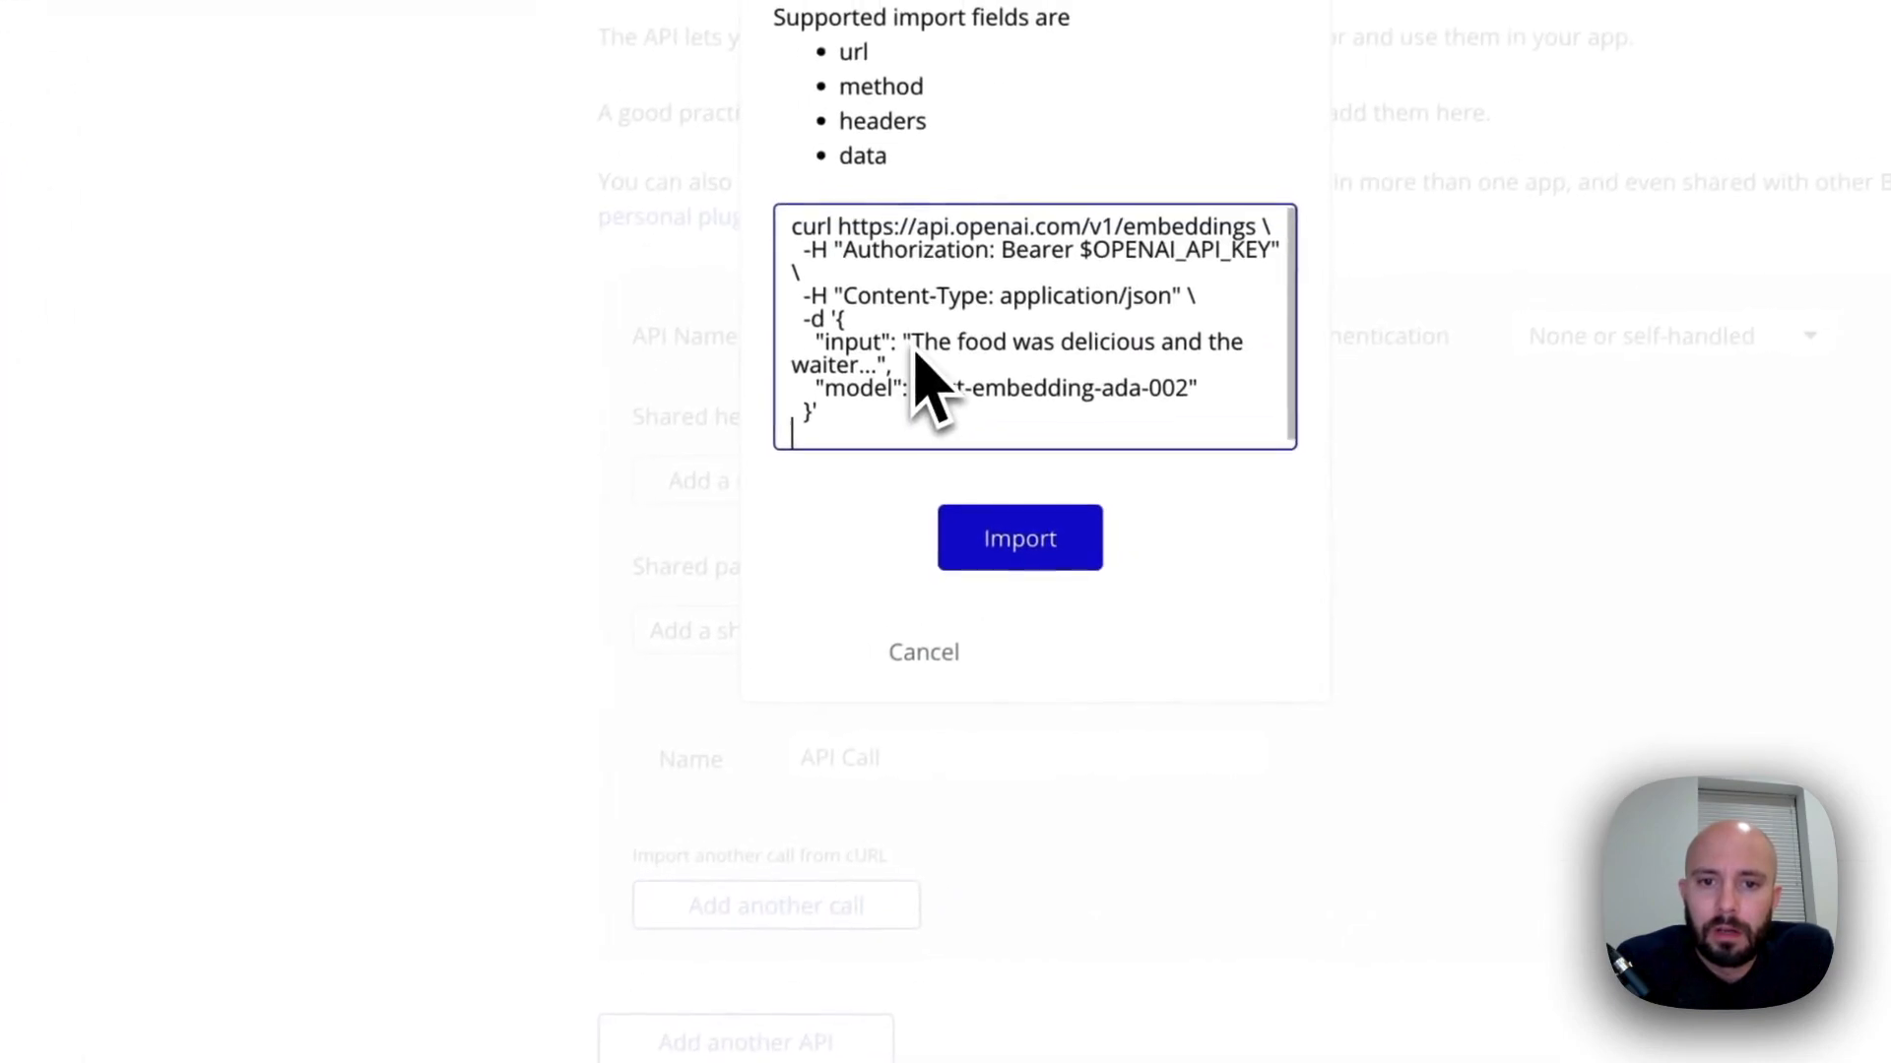
click(1038, 553)
Rename the imported cURL call to Embeddings
scroll(1046, 728, down, 2)
scroll(1045, 751, down, 3)
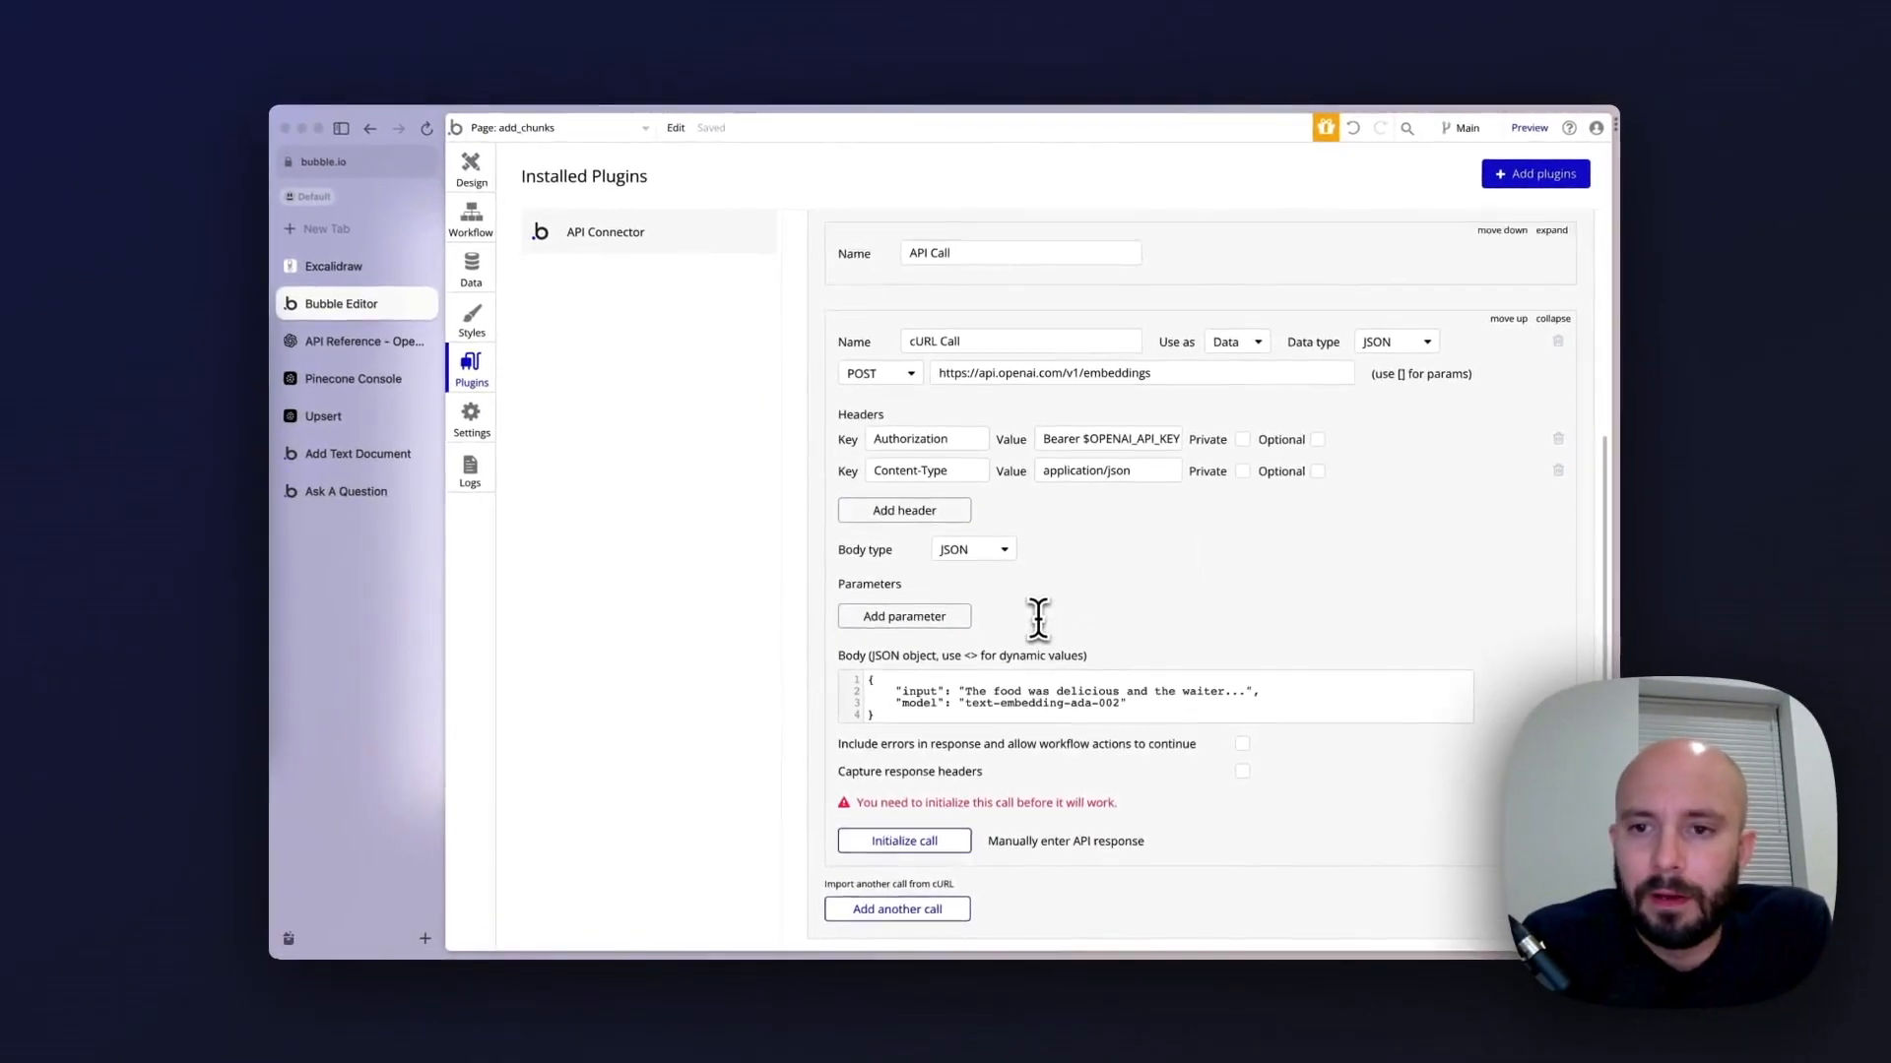
scroll(1038, 617, up, 2)
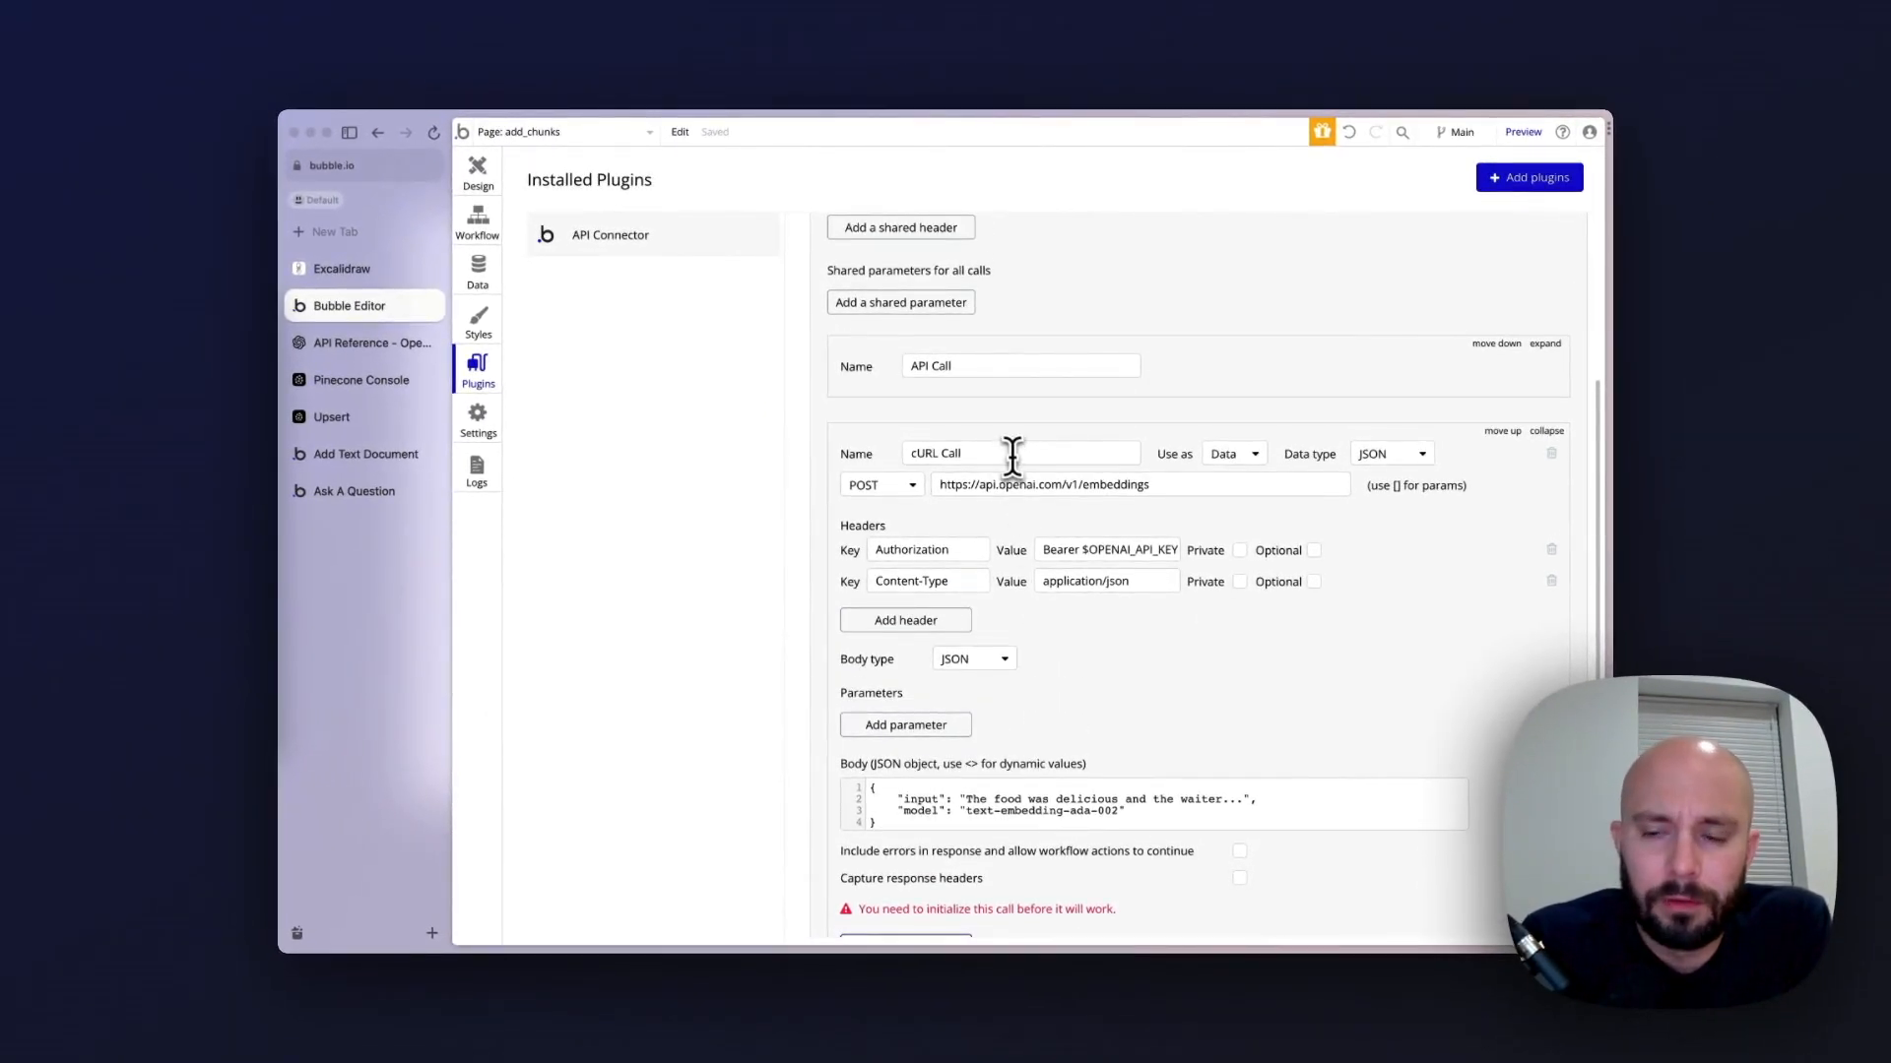
double_click(1012, 456)
click(1012, 456)
double_click(1012, 456)
click(1013, 456)
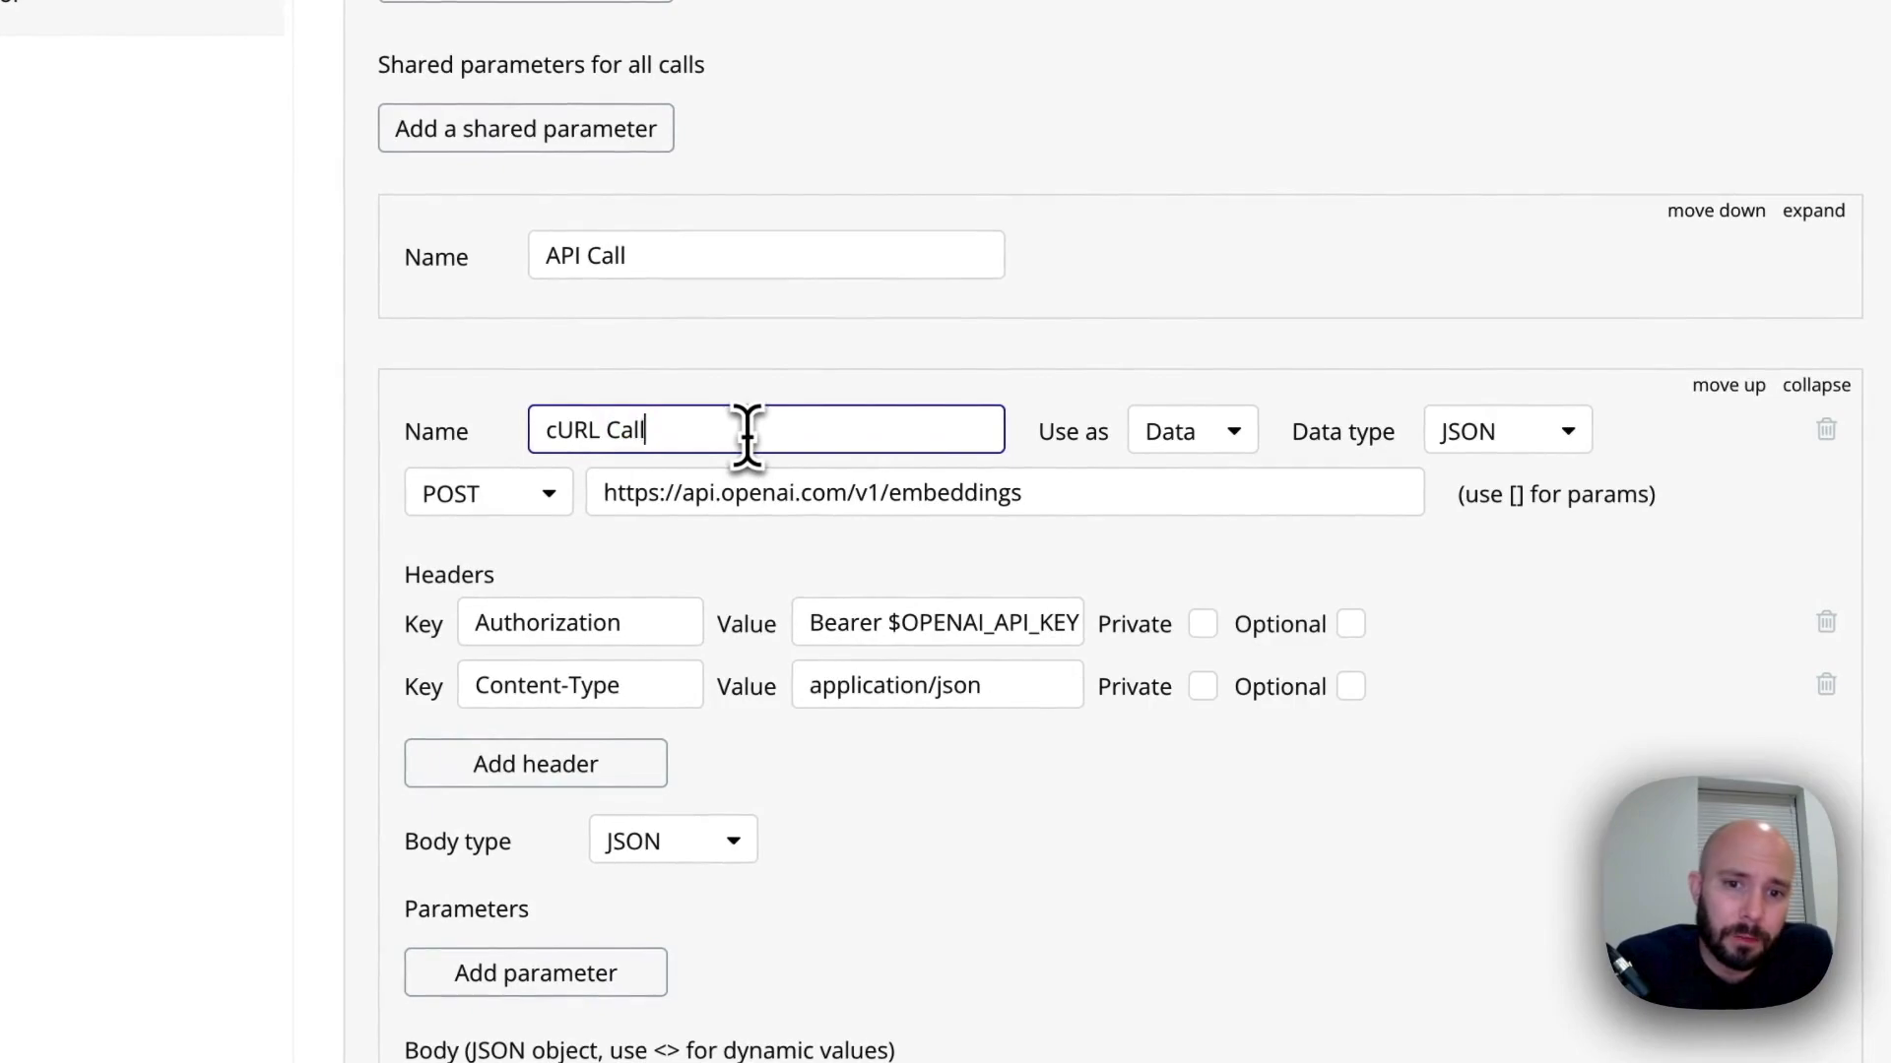
triple_click(746, 433)
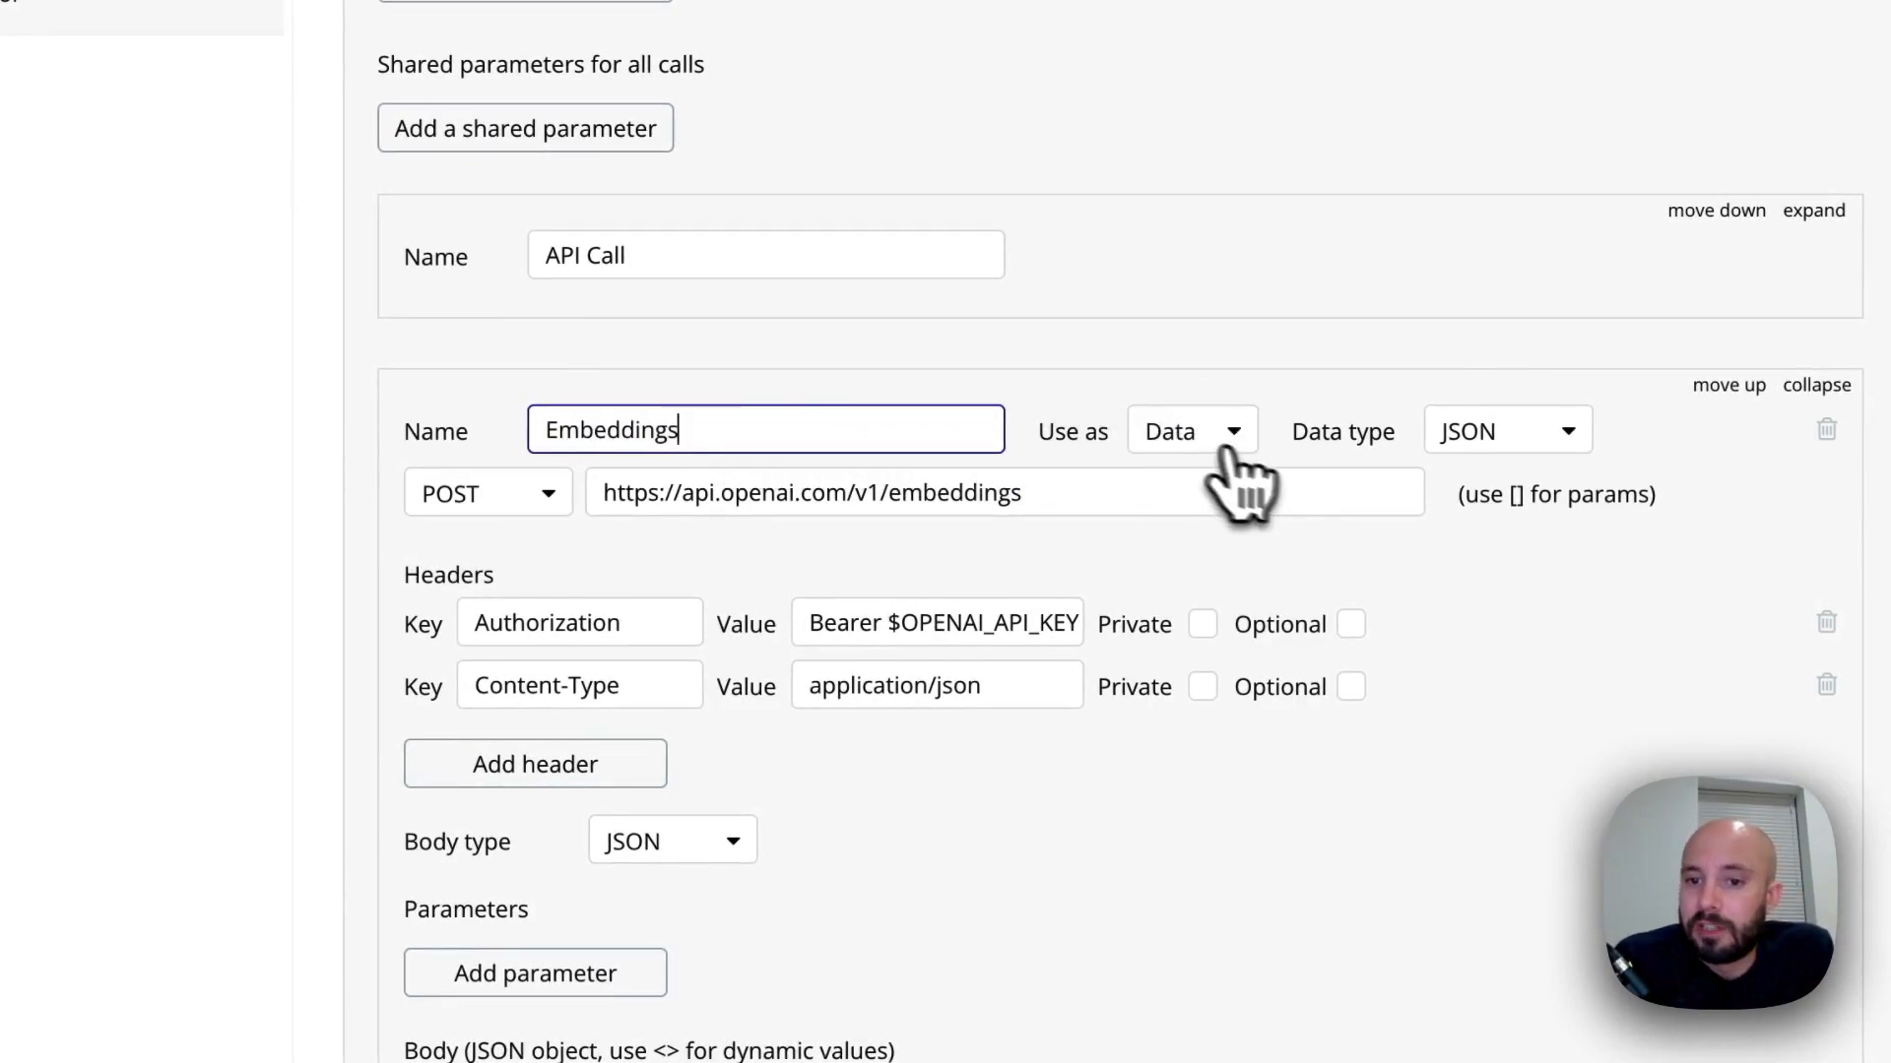
Set the Embeddings call to be used as an Action and mark its Authorization and Content-Type headers as private
click(1197, 432)
click(1210, 540)
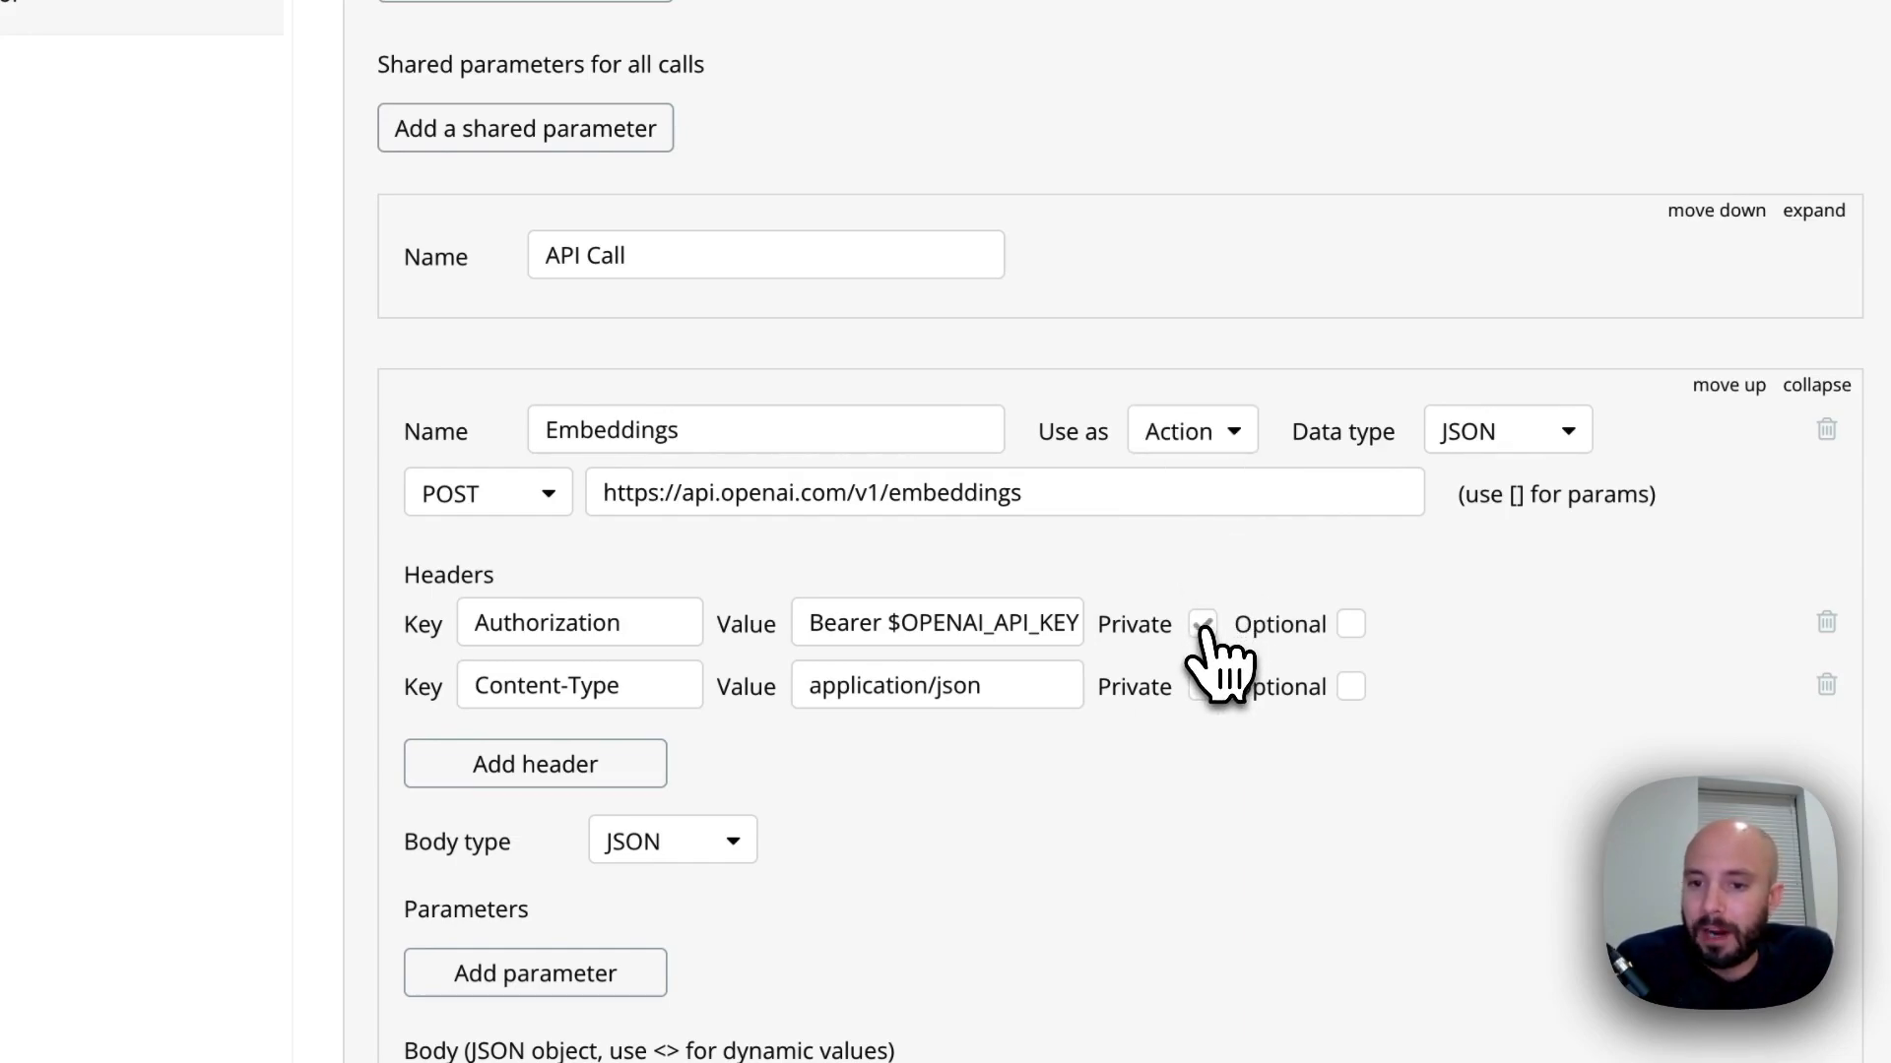
click(1204, 687)
Replace the sample input text in the JSON body with the dynamic value <text_to_embed> and make that parameter non-private
scroll(1162, 749, down, 2)
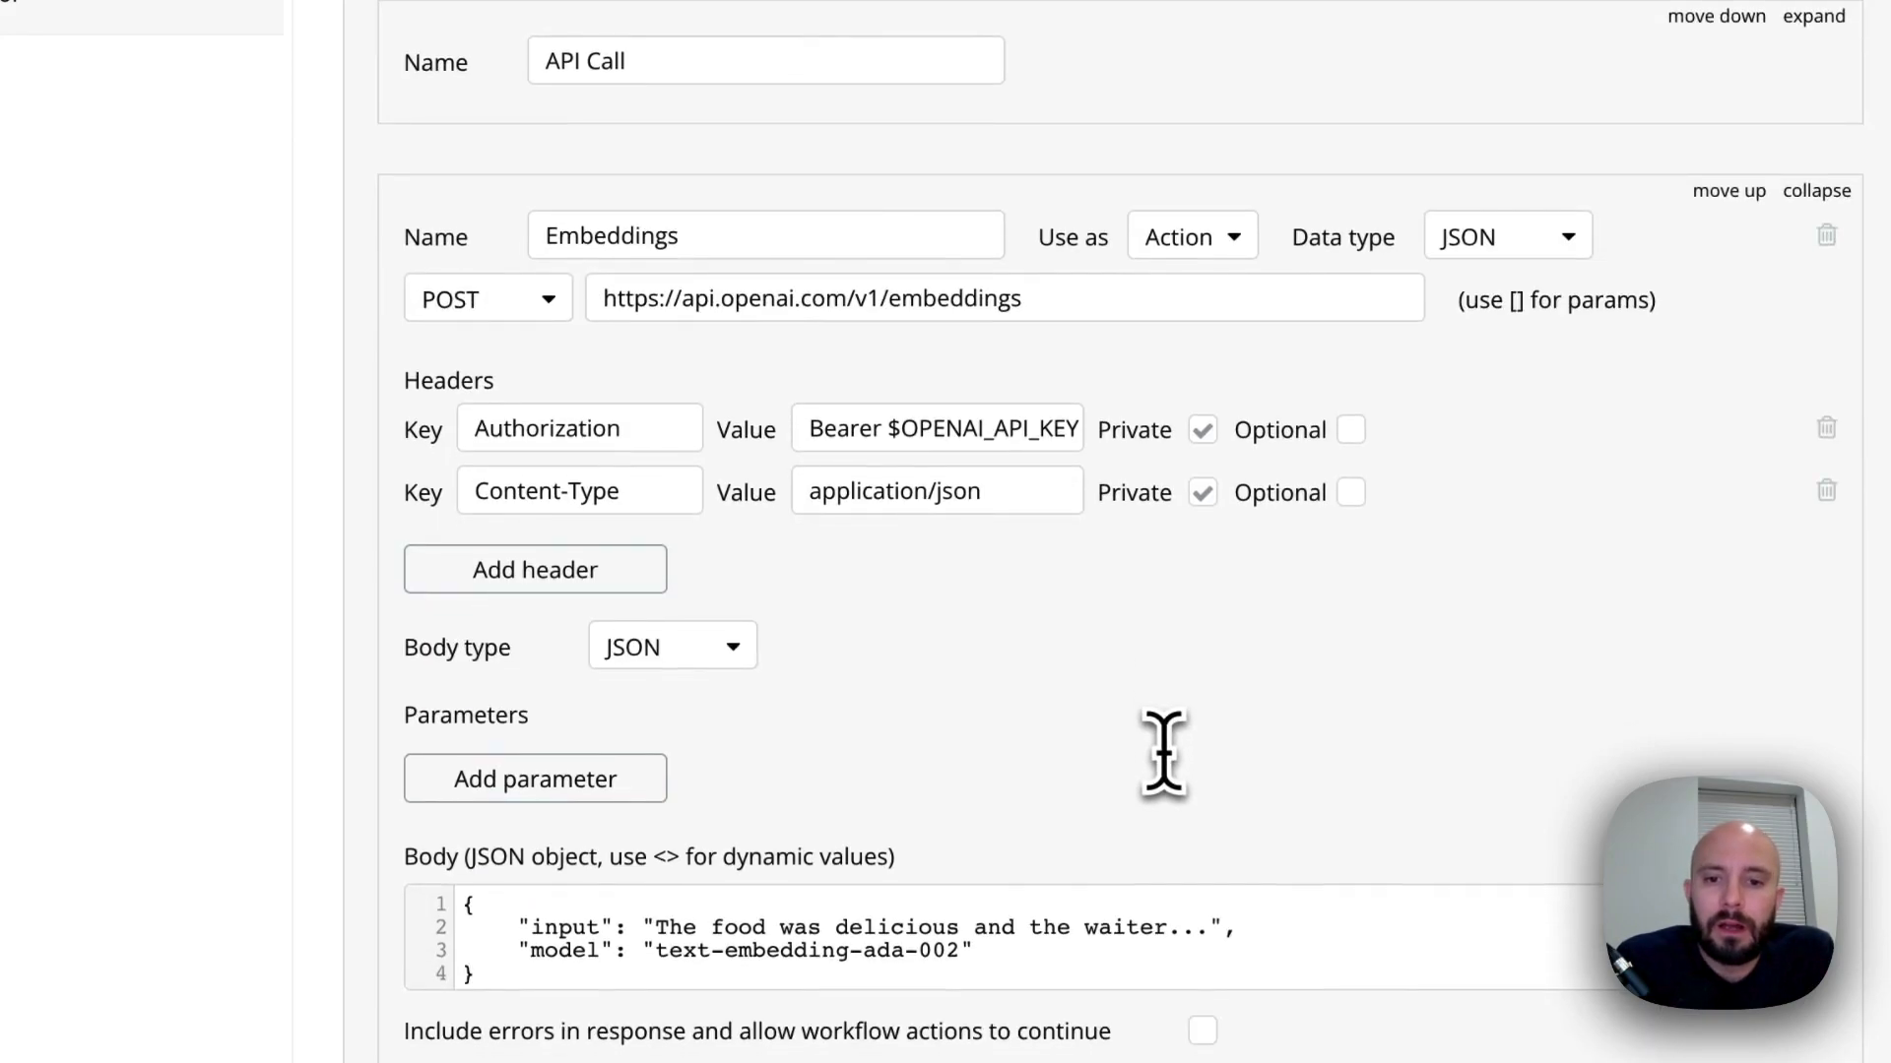
scroll(1162, 751, down, 2)
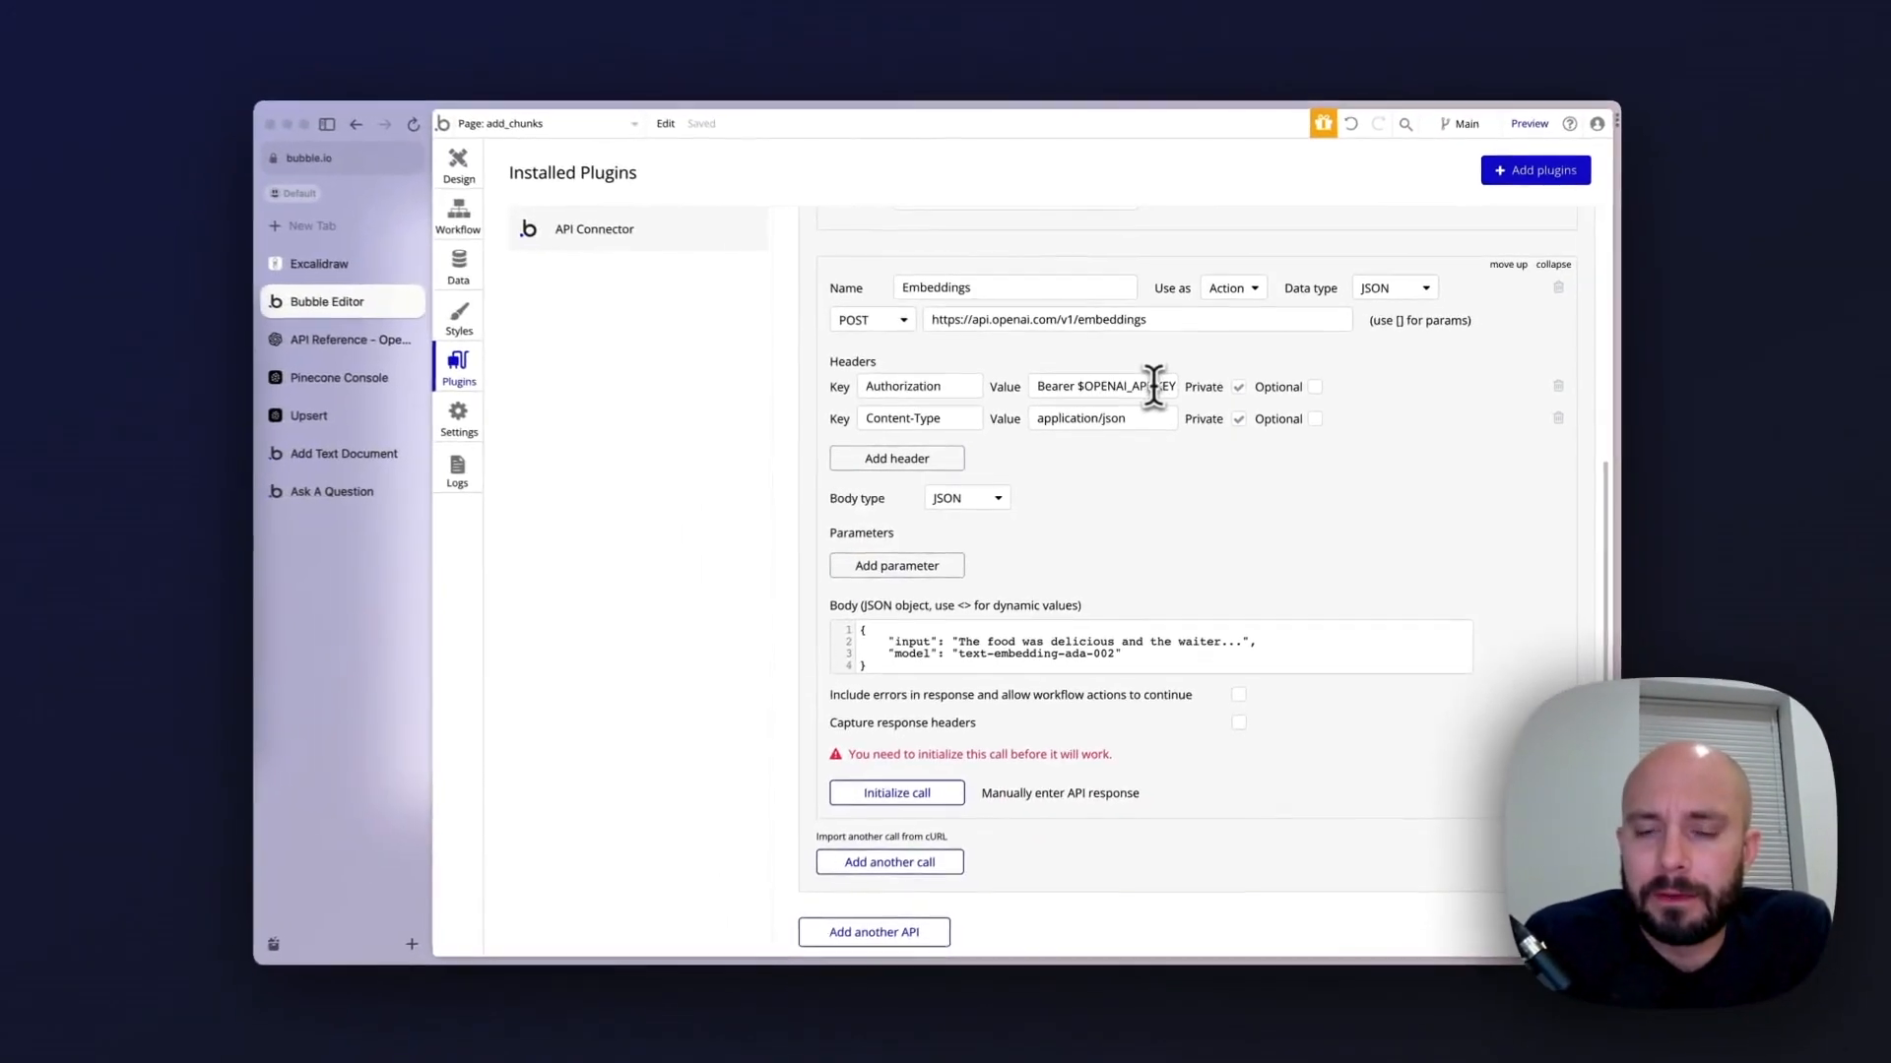
scroll(1143, 492, down, 1)
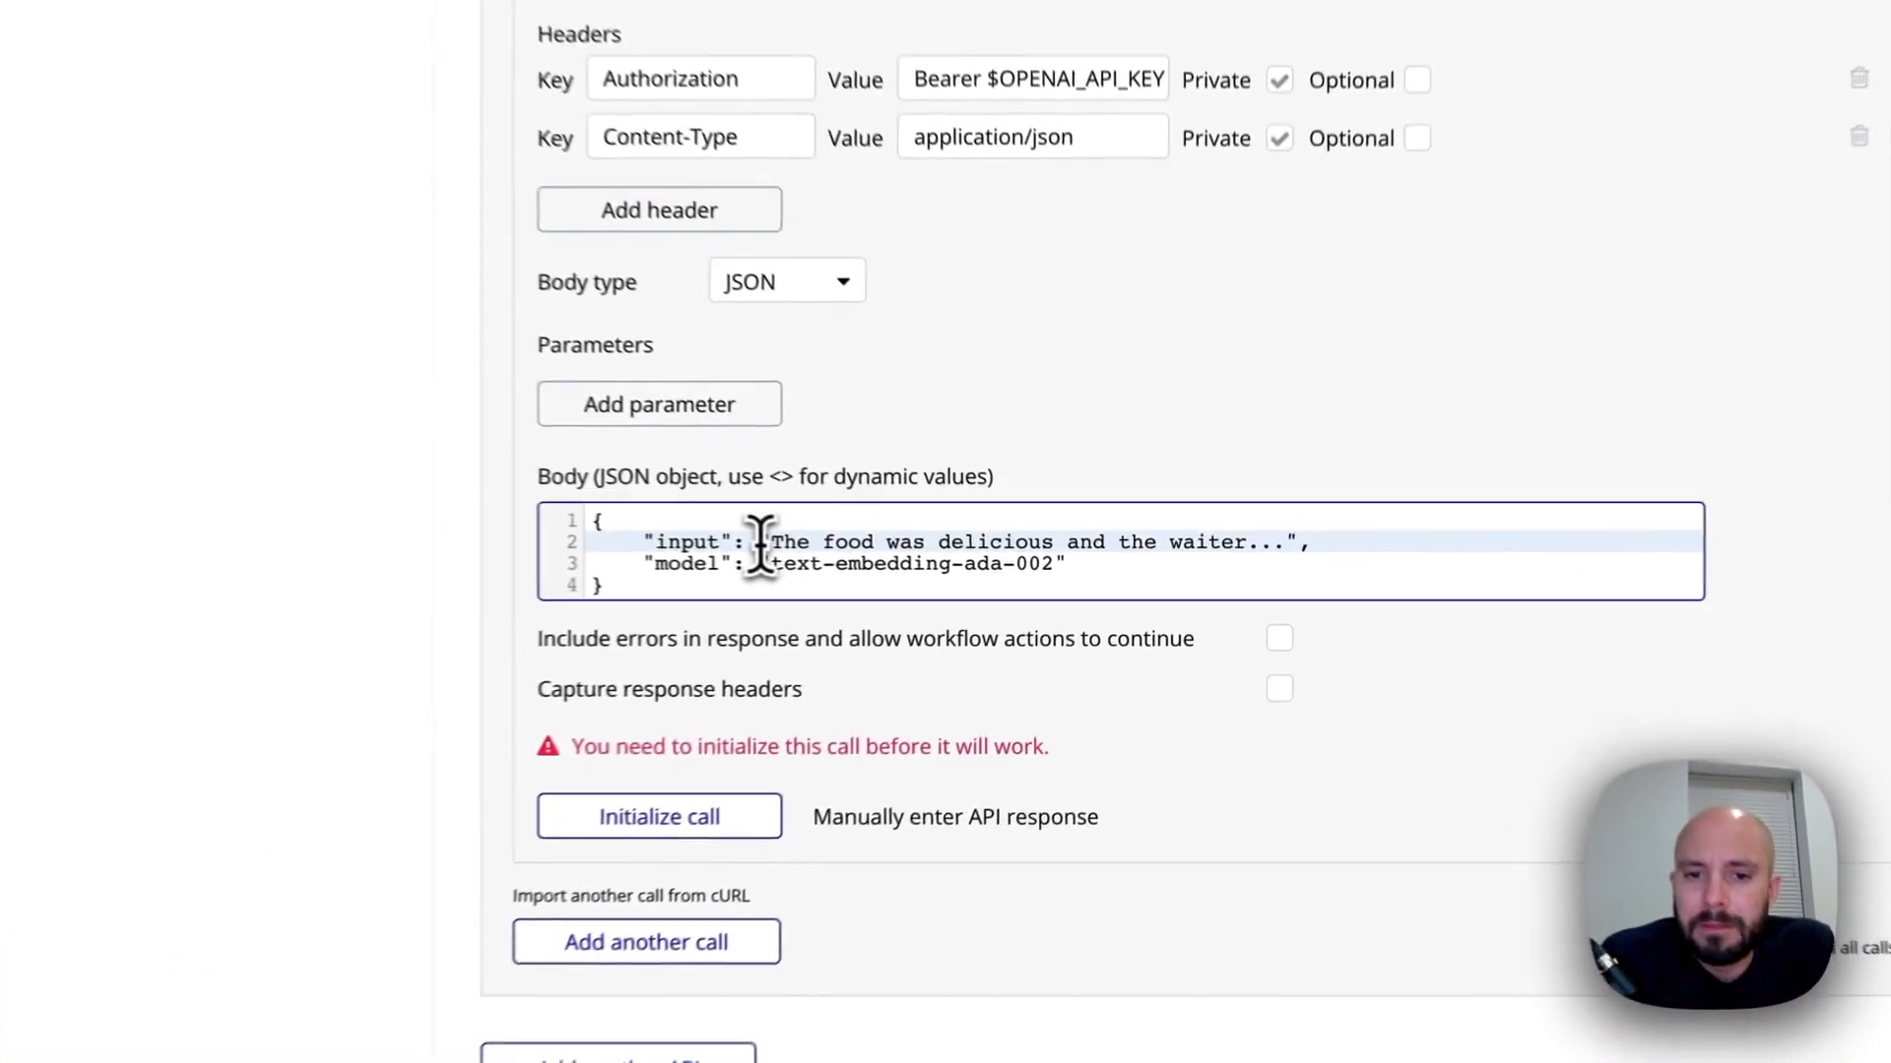
drag(961, 566, 1329, 532)
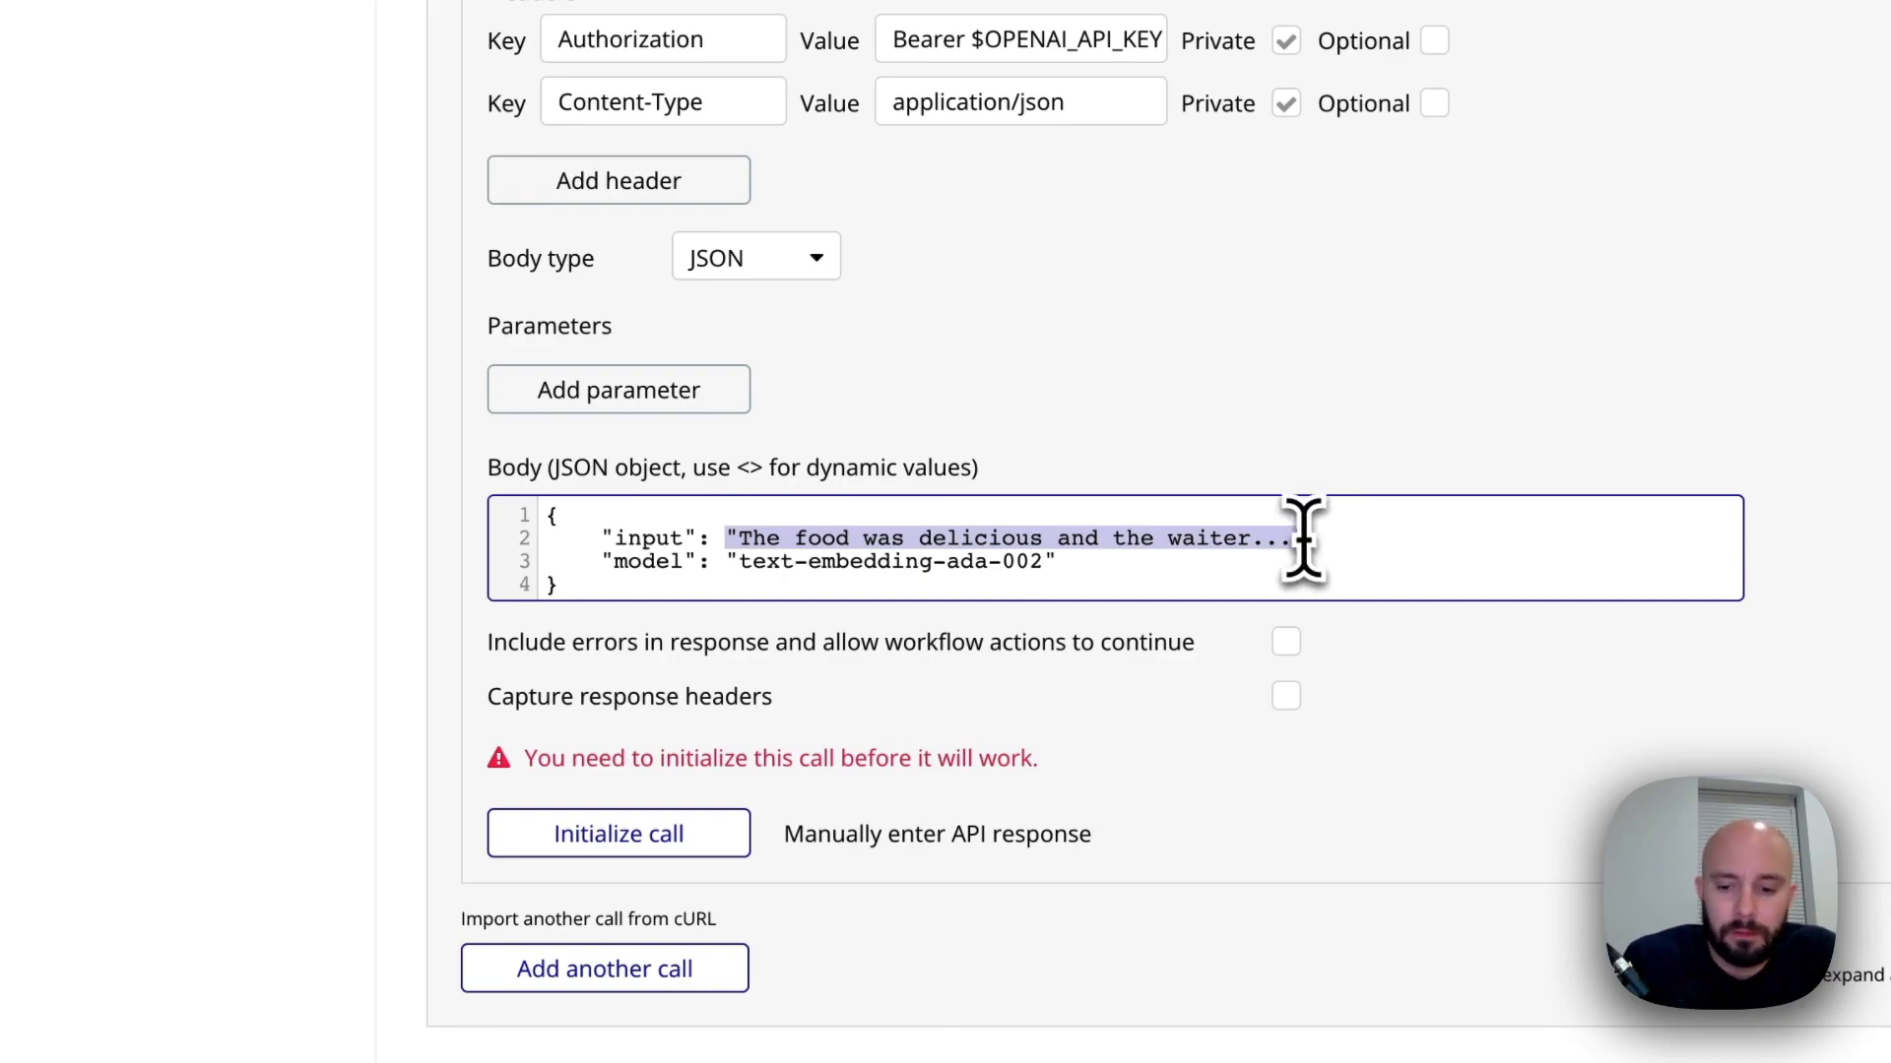
text(<)
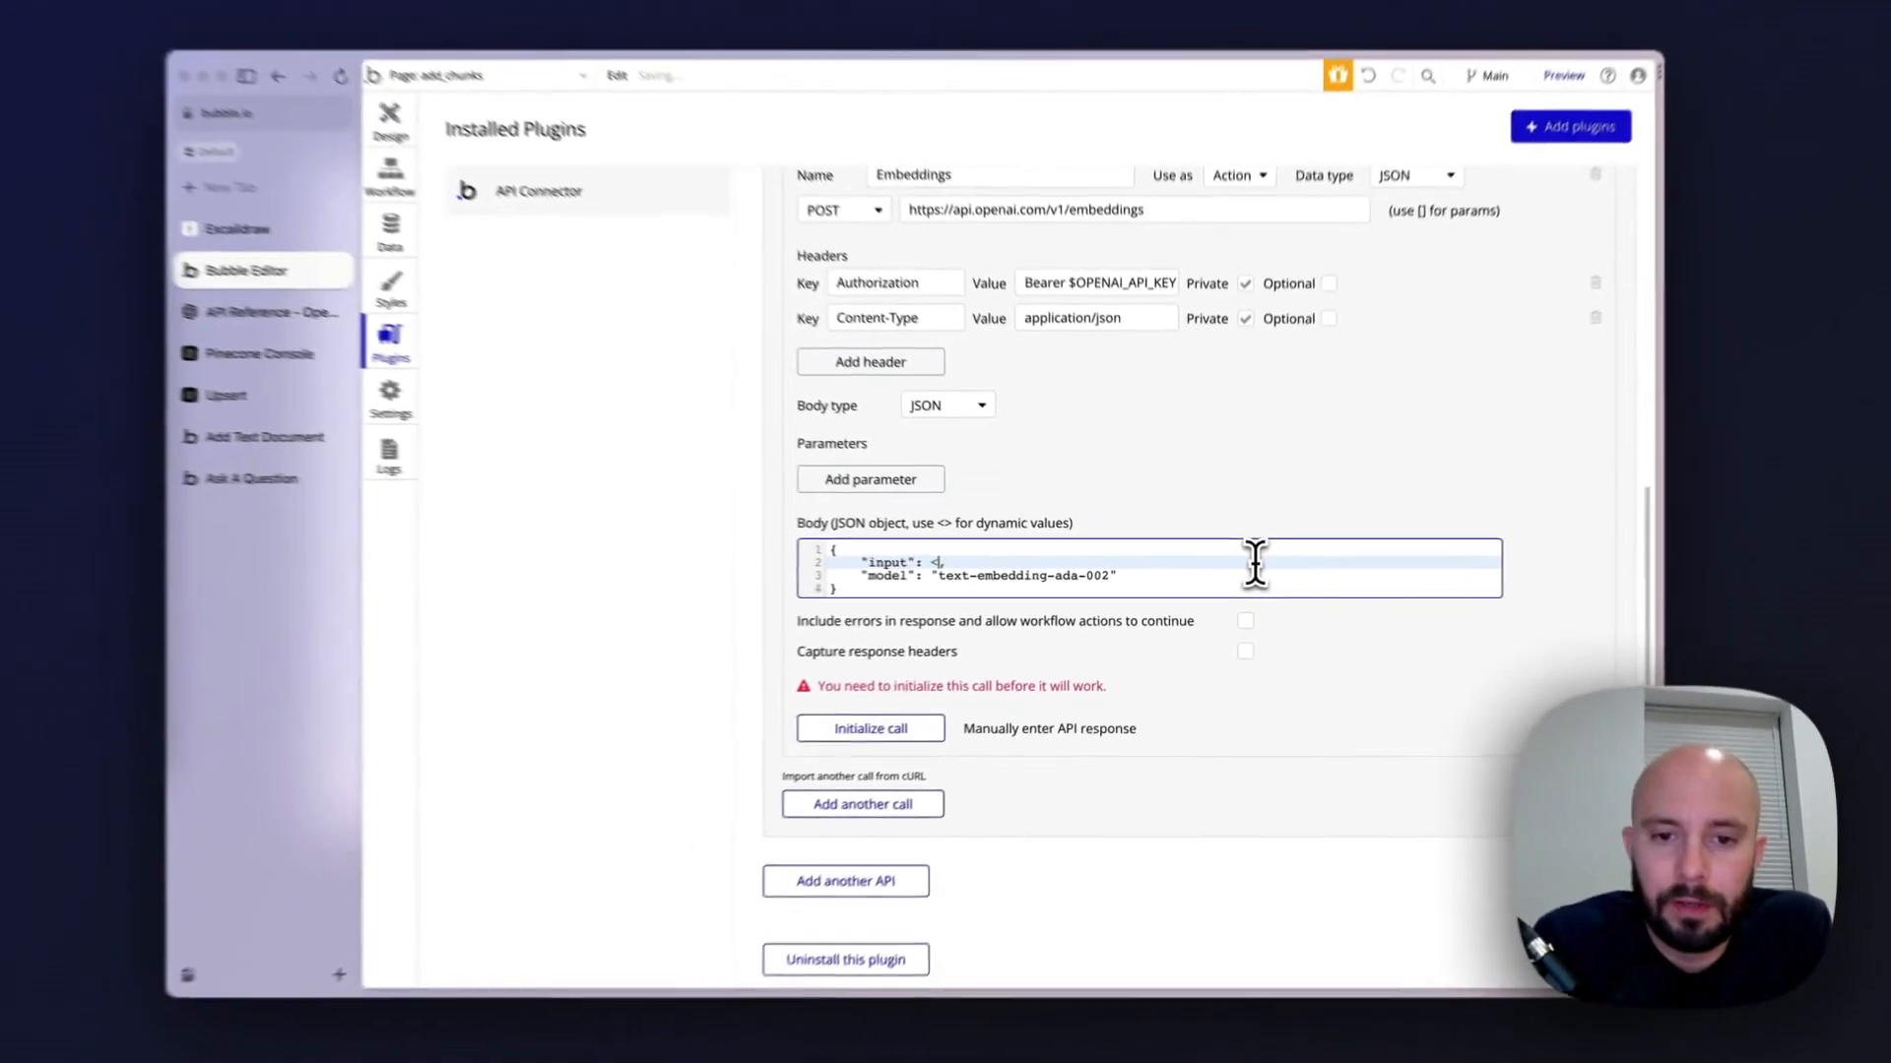
text(text_to_embe)
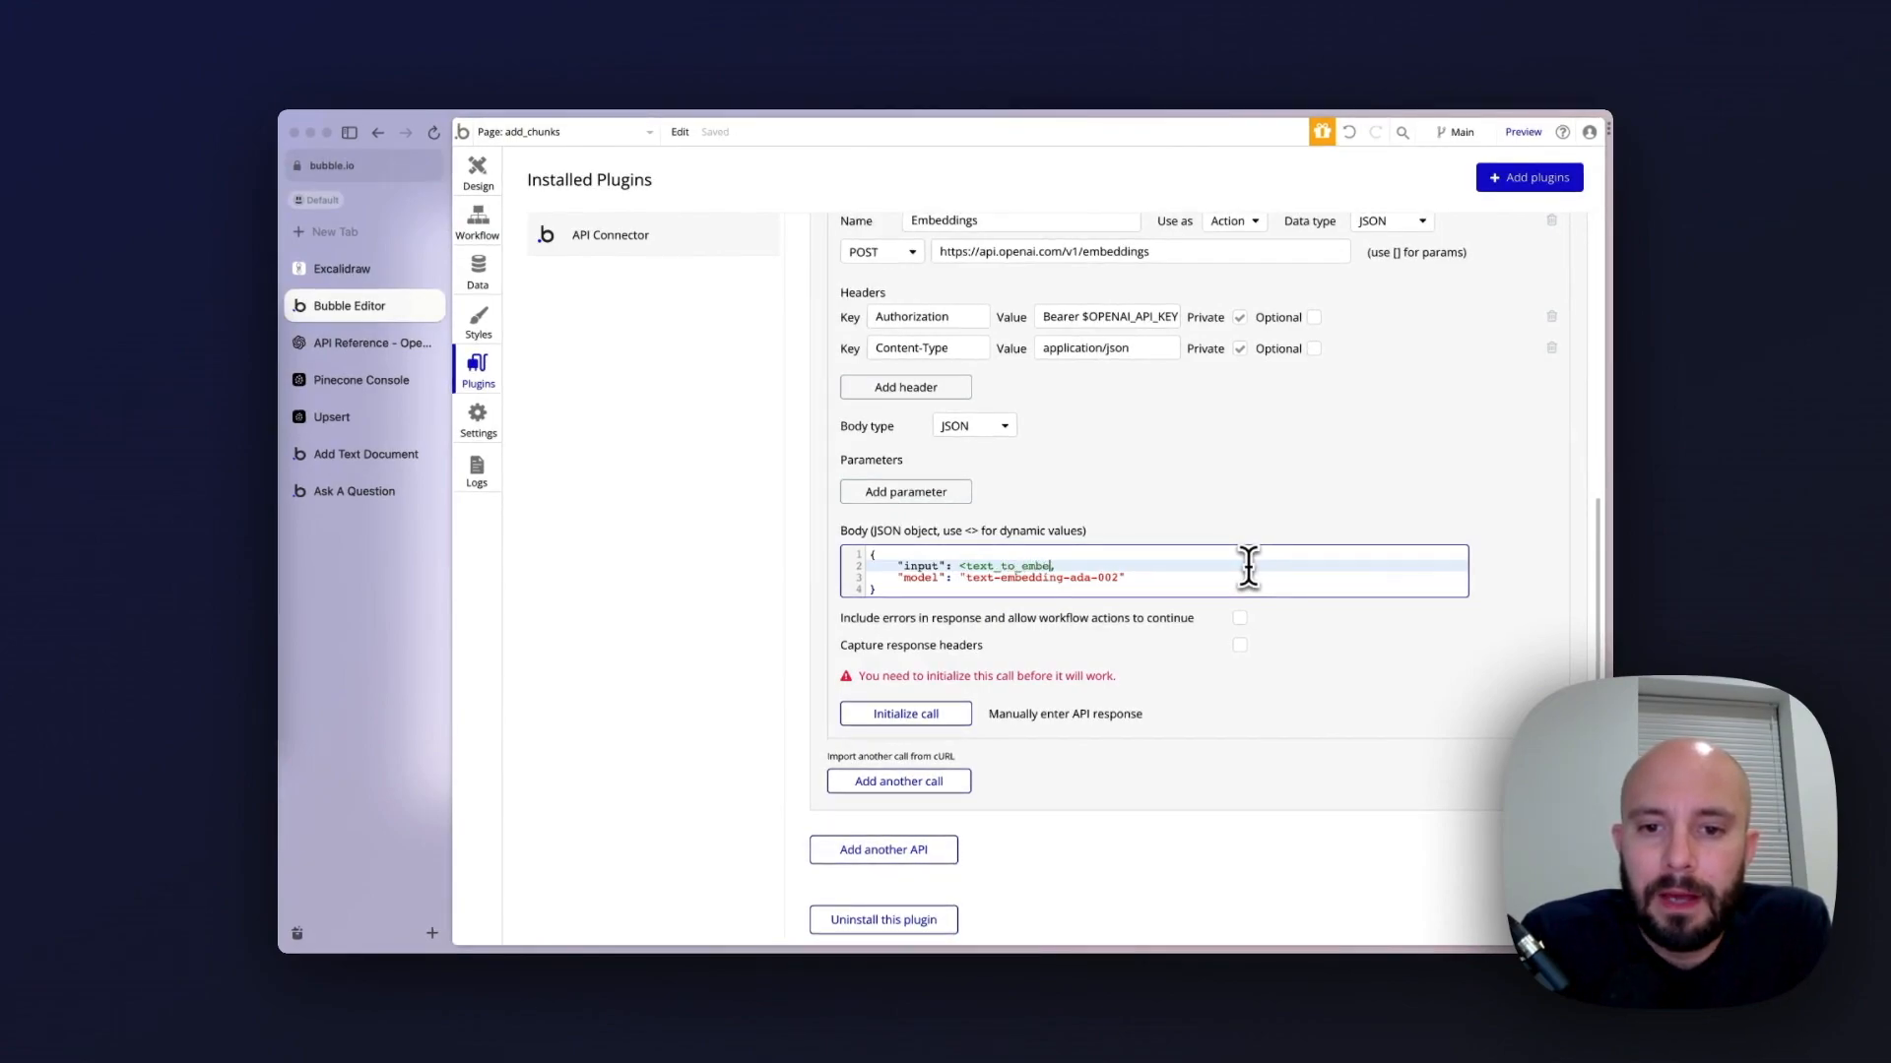
text(d>)
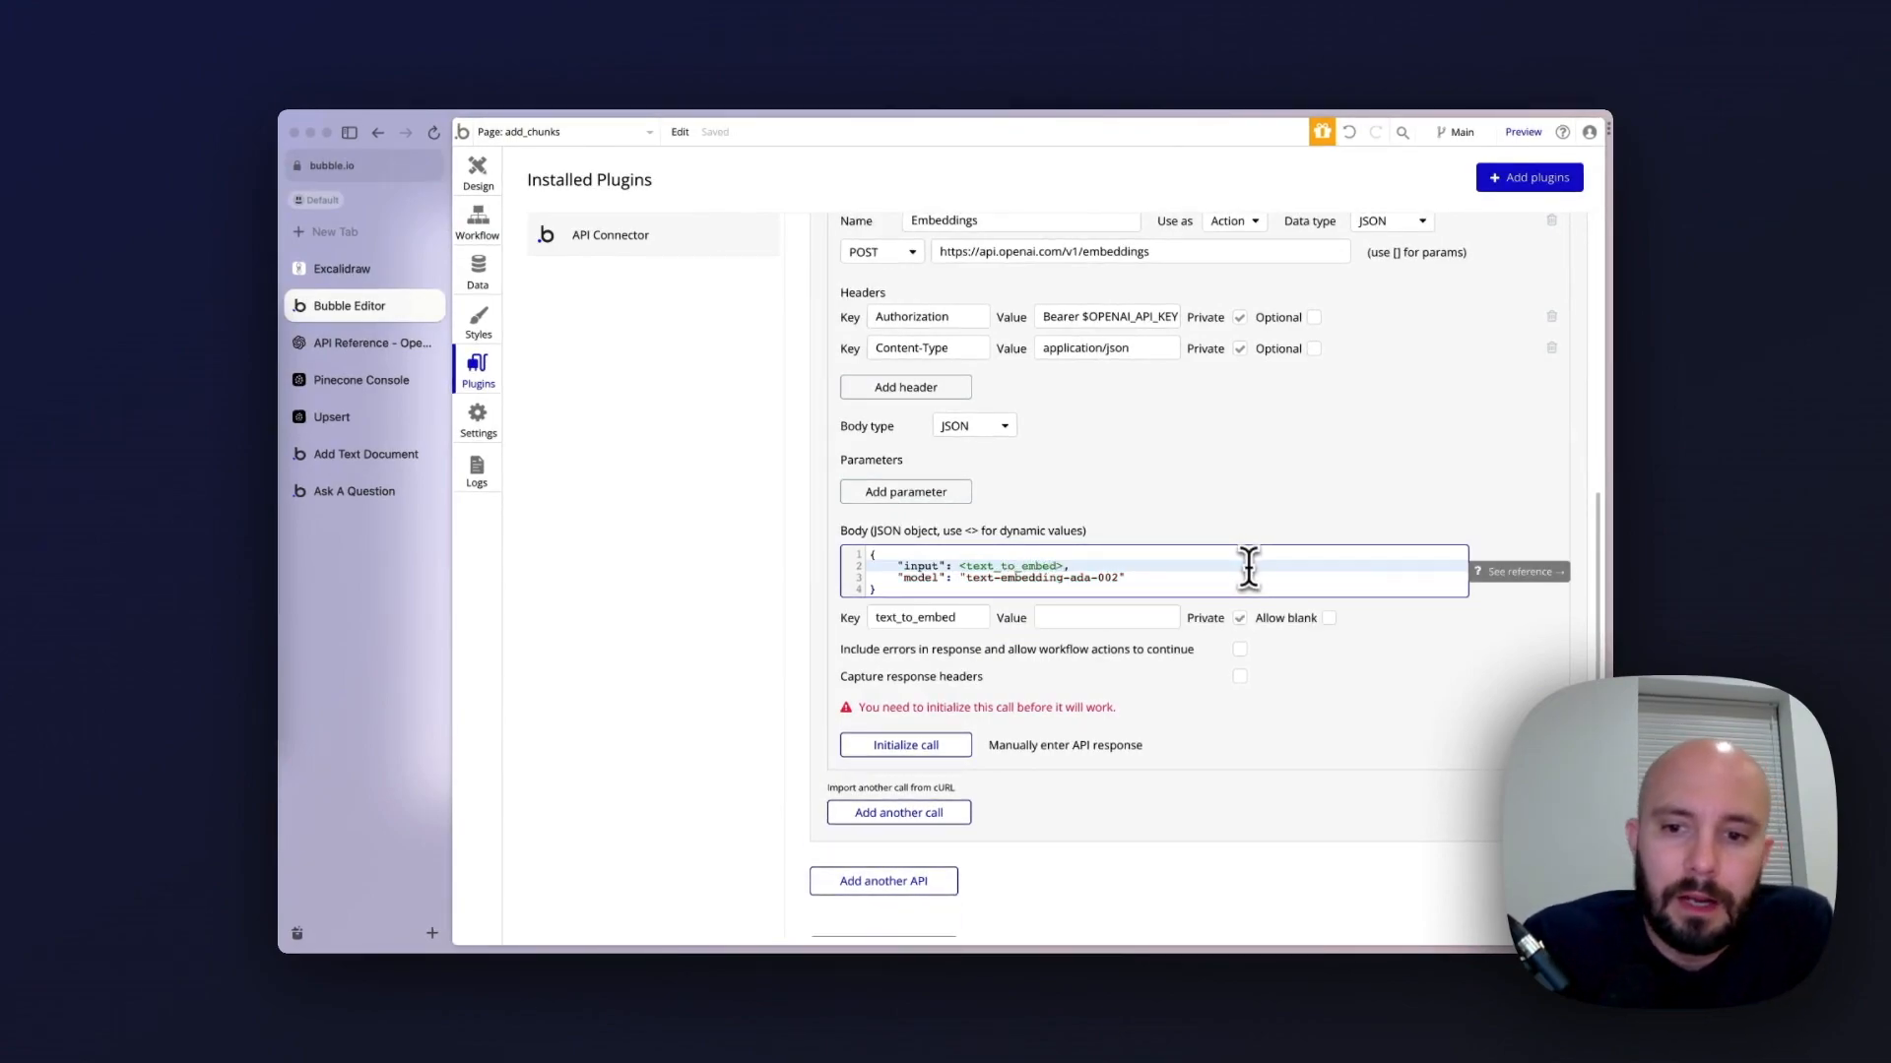
click(1240, 618)
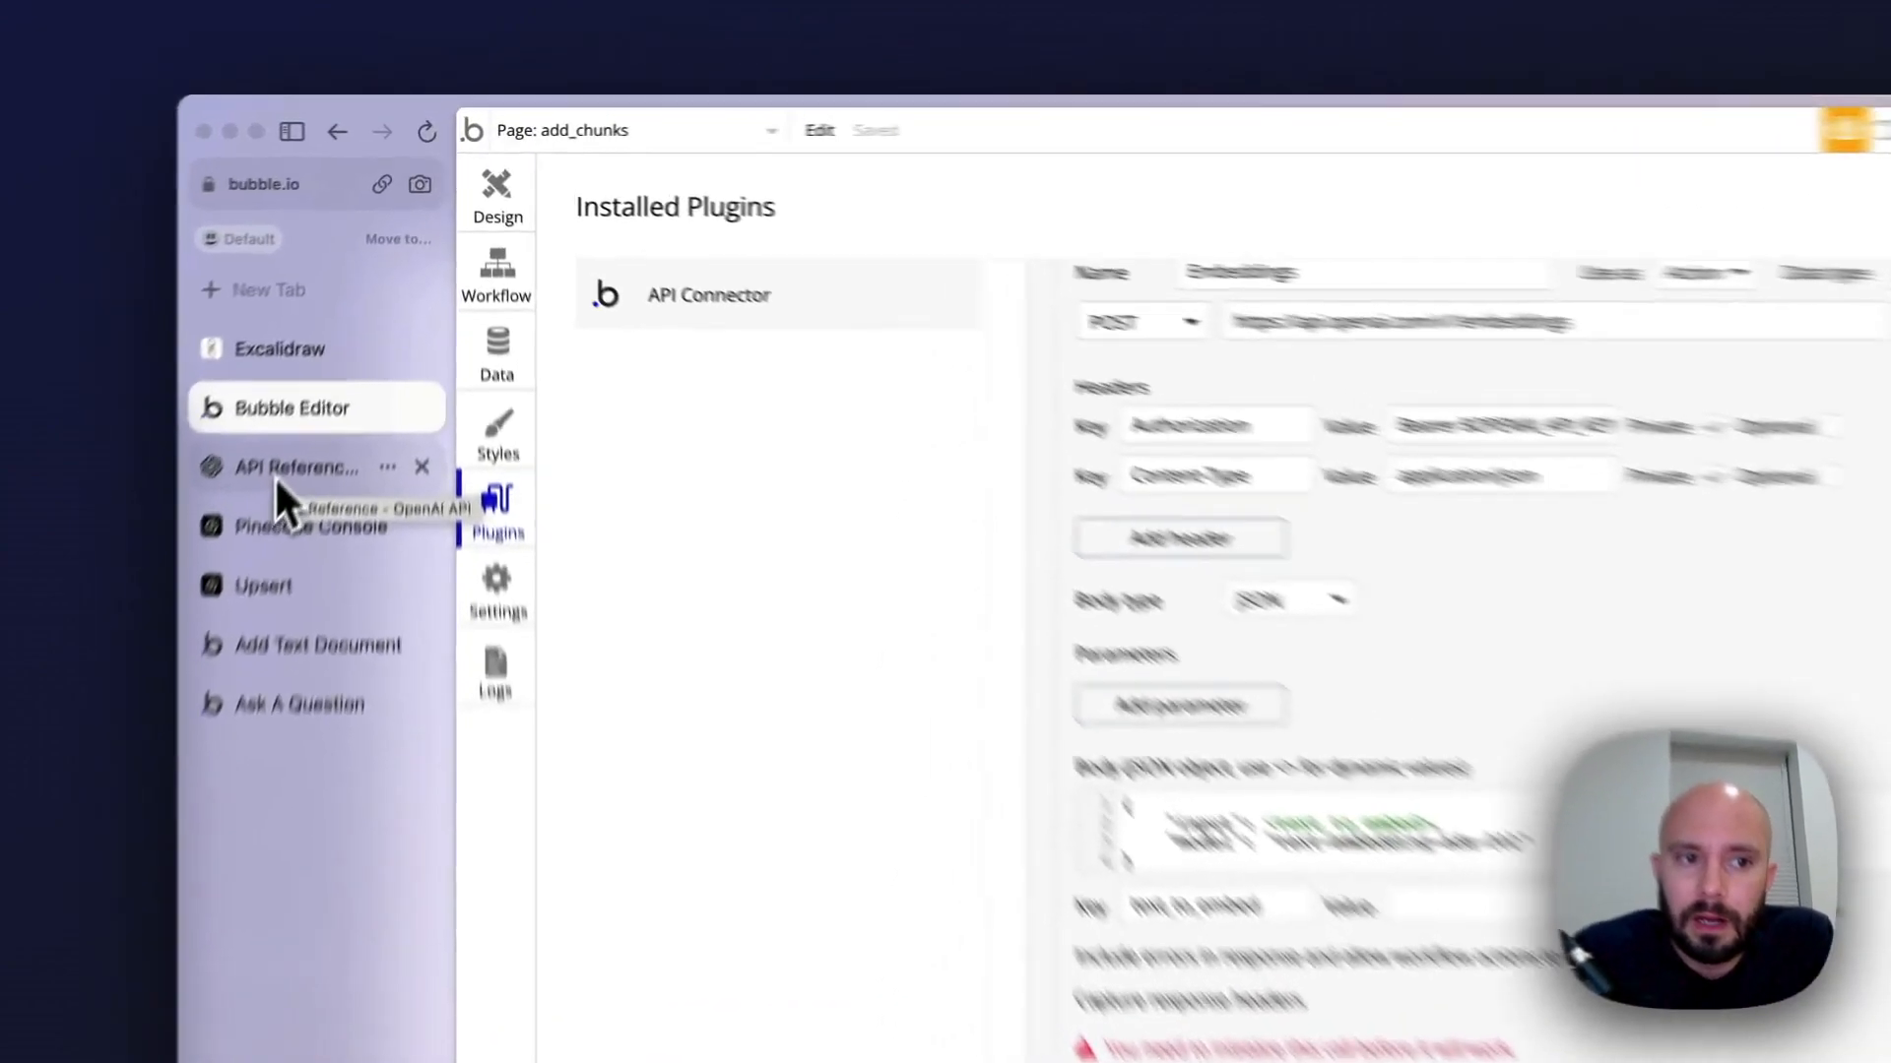
Switch to the OpenAI site, create a new secret API key named For Video Today and copy the key
click(339, 352)
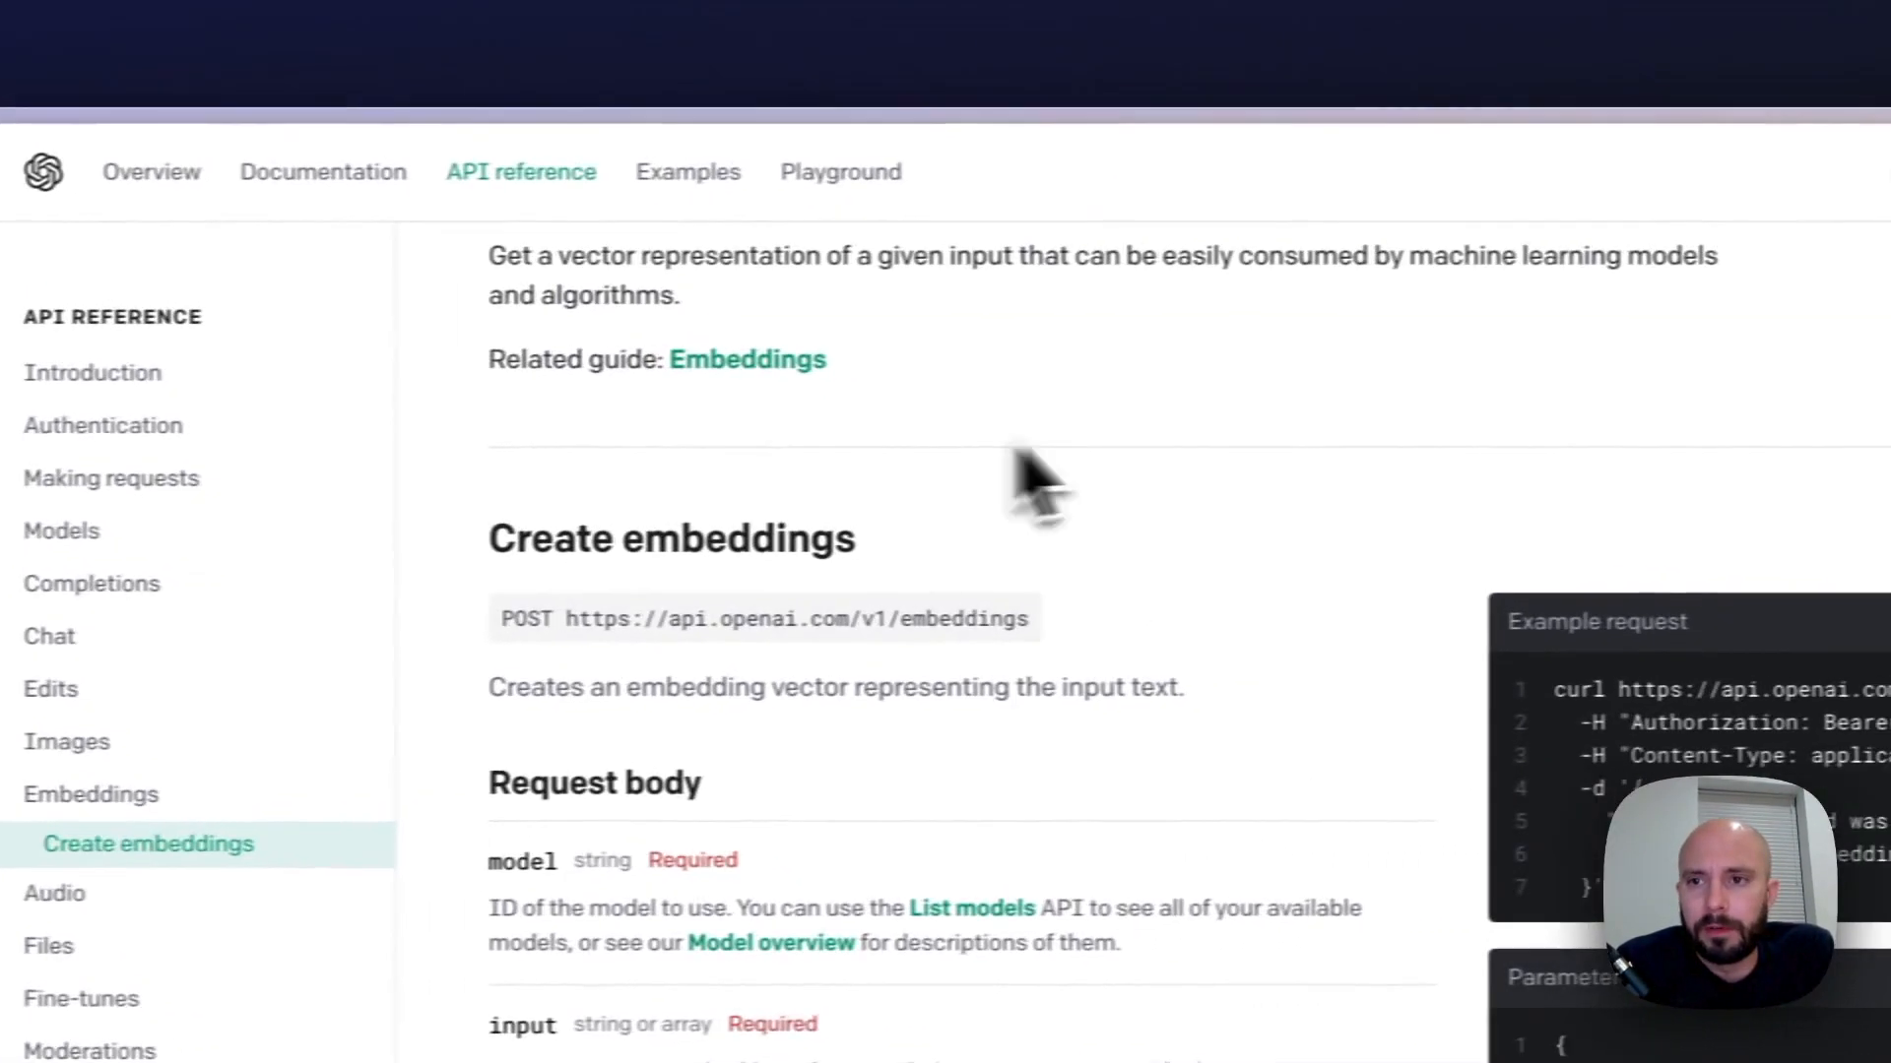
click(1620, 177)
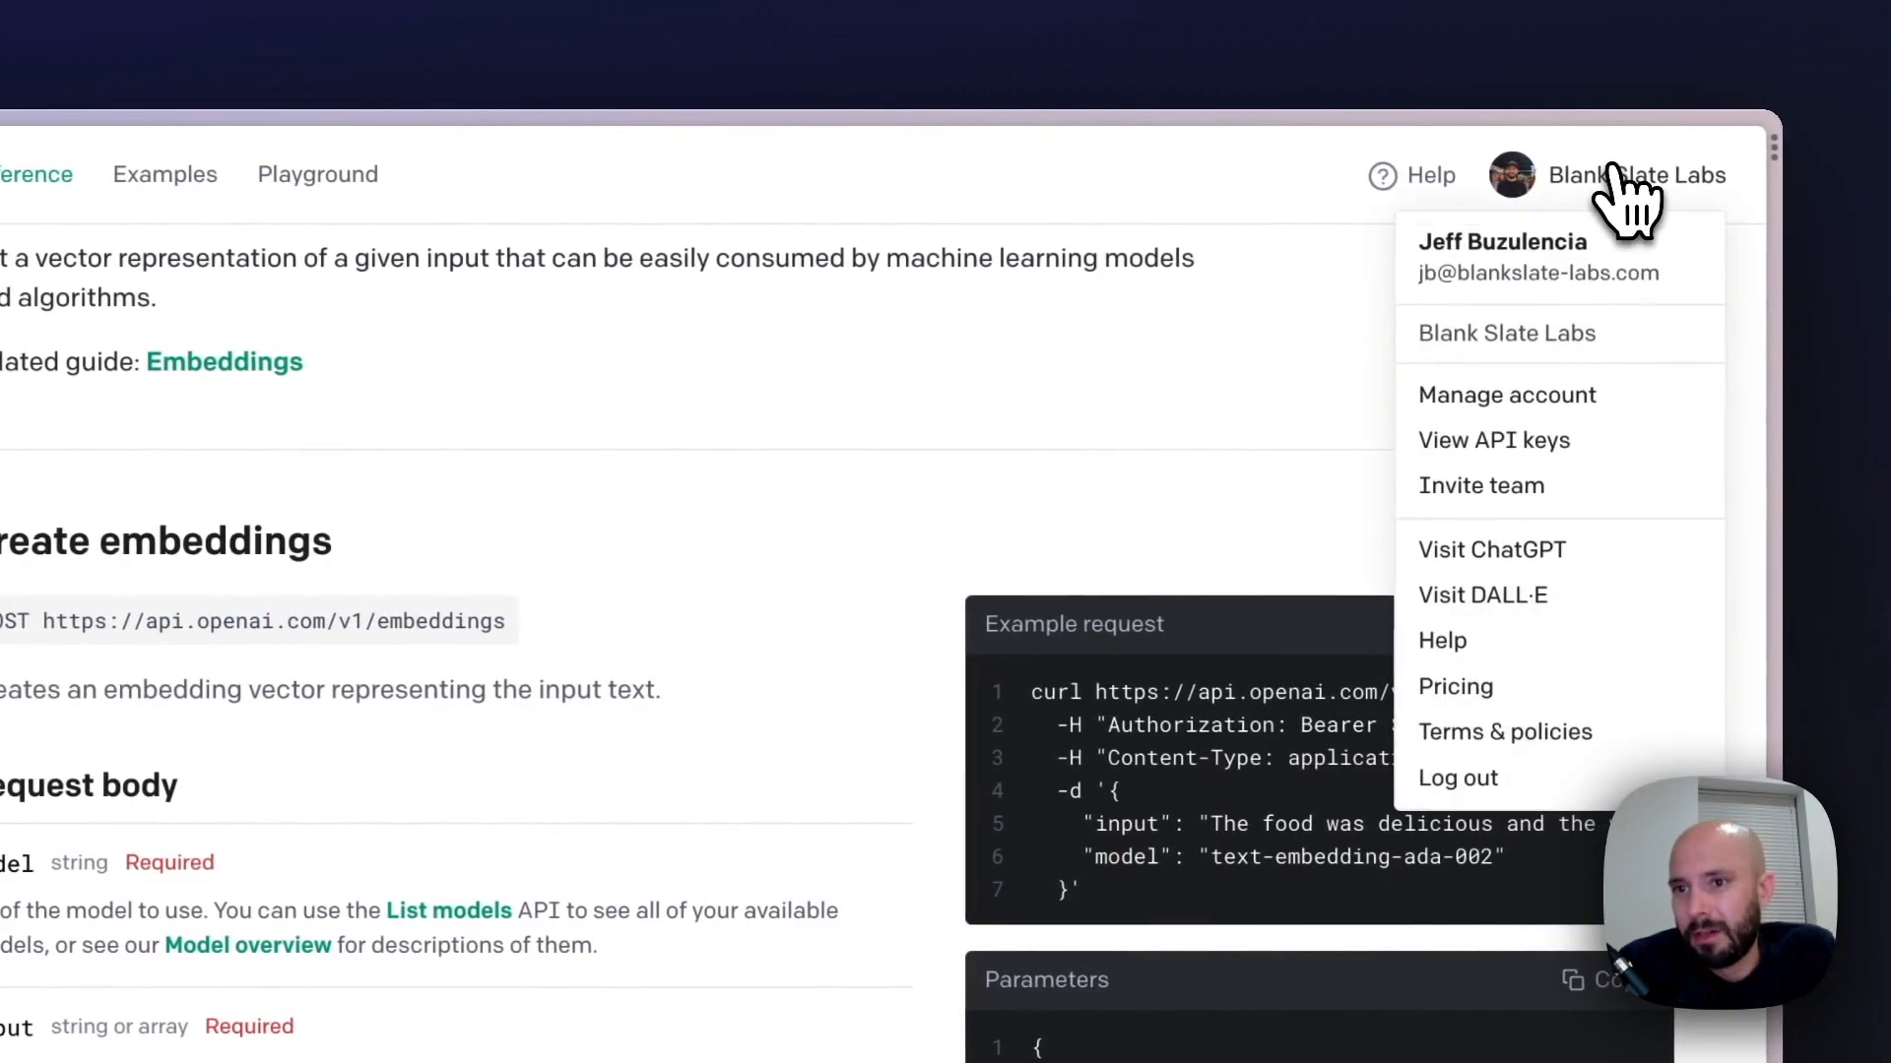
click(1541, 441)
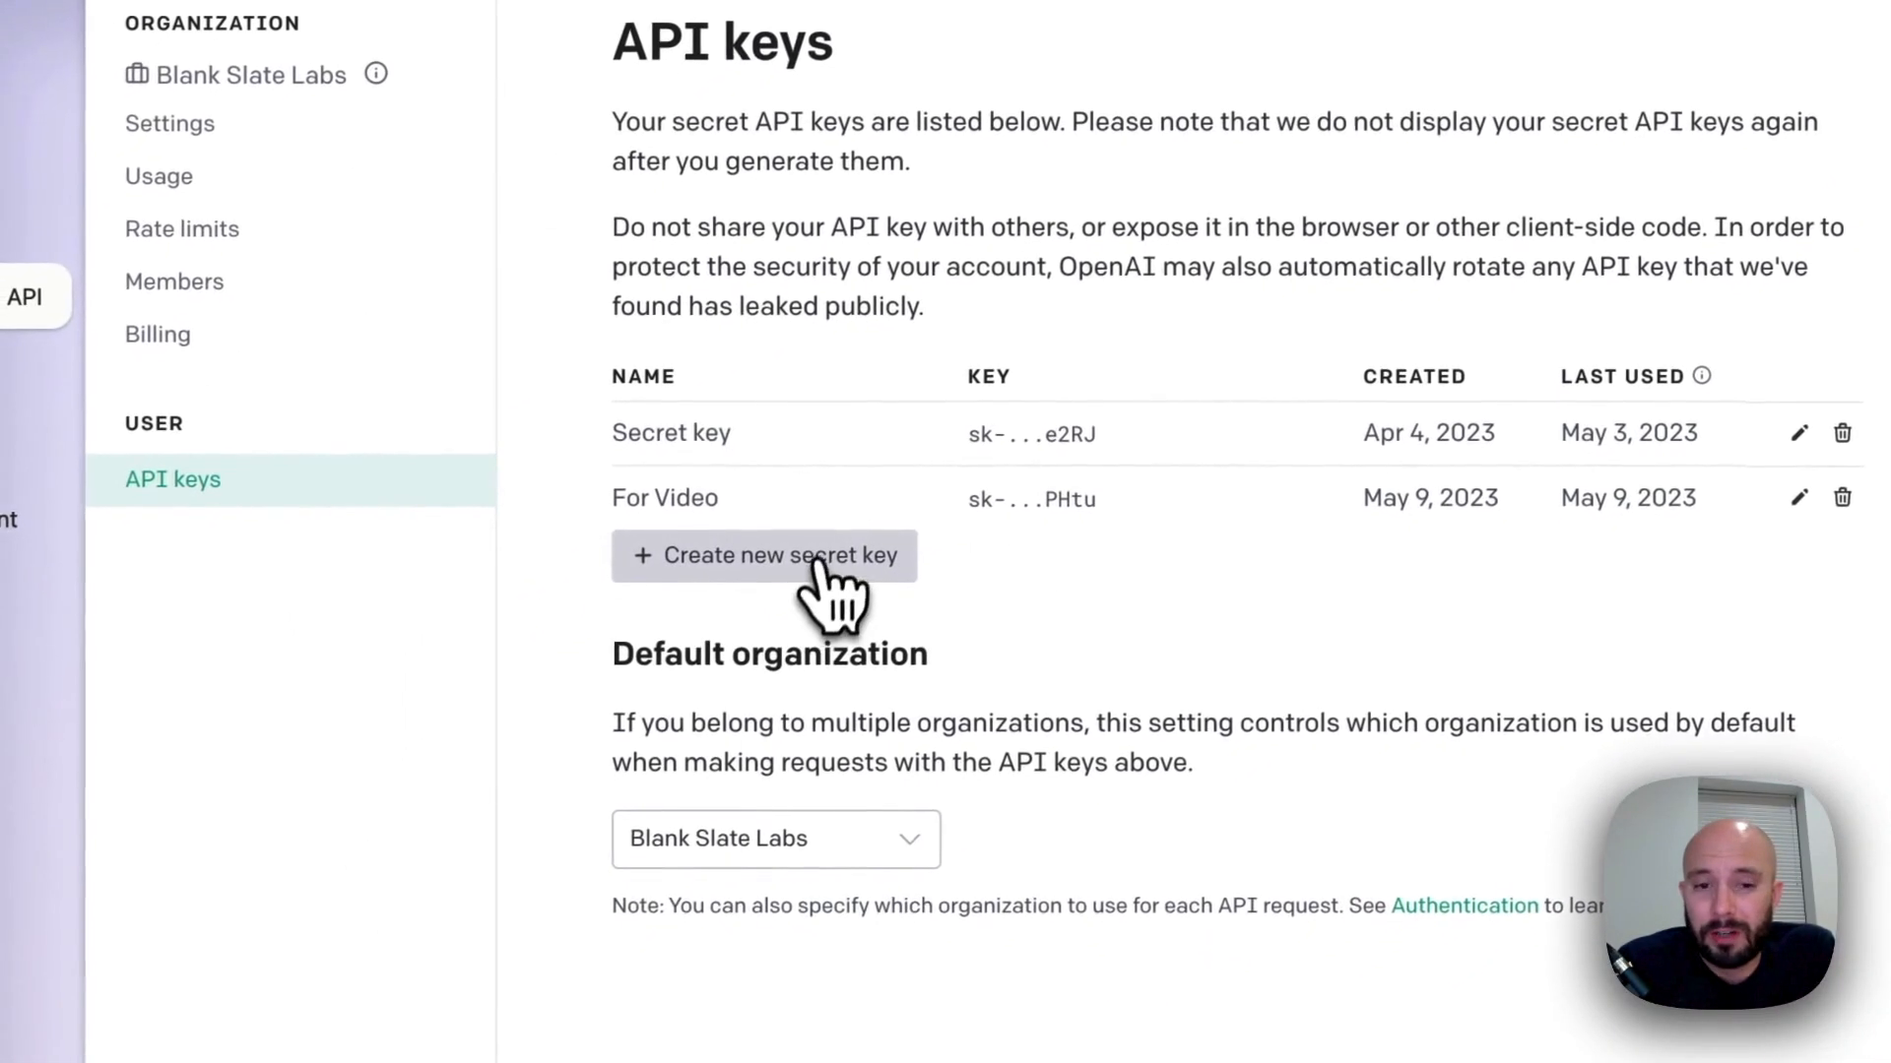
click(784, 543)
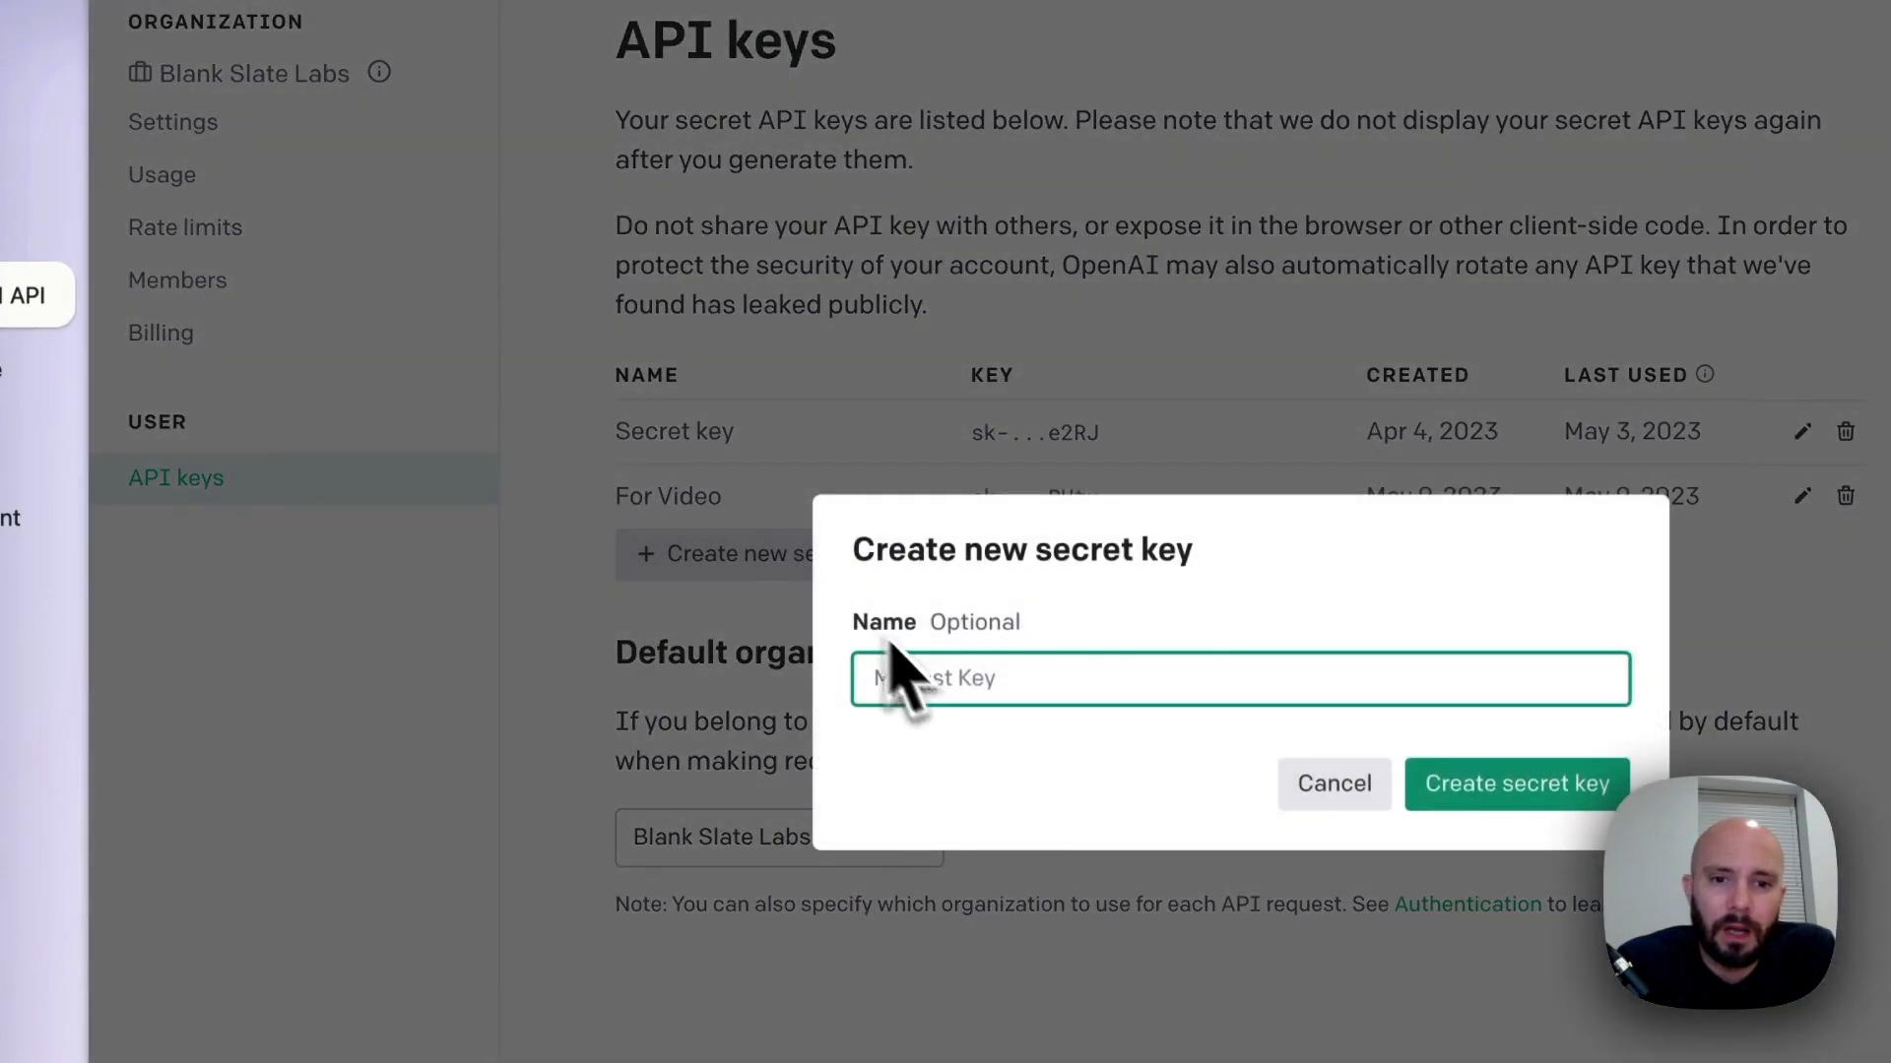
text(For)
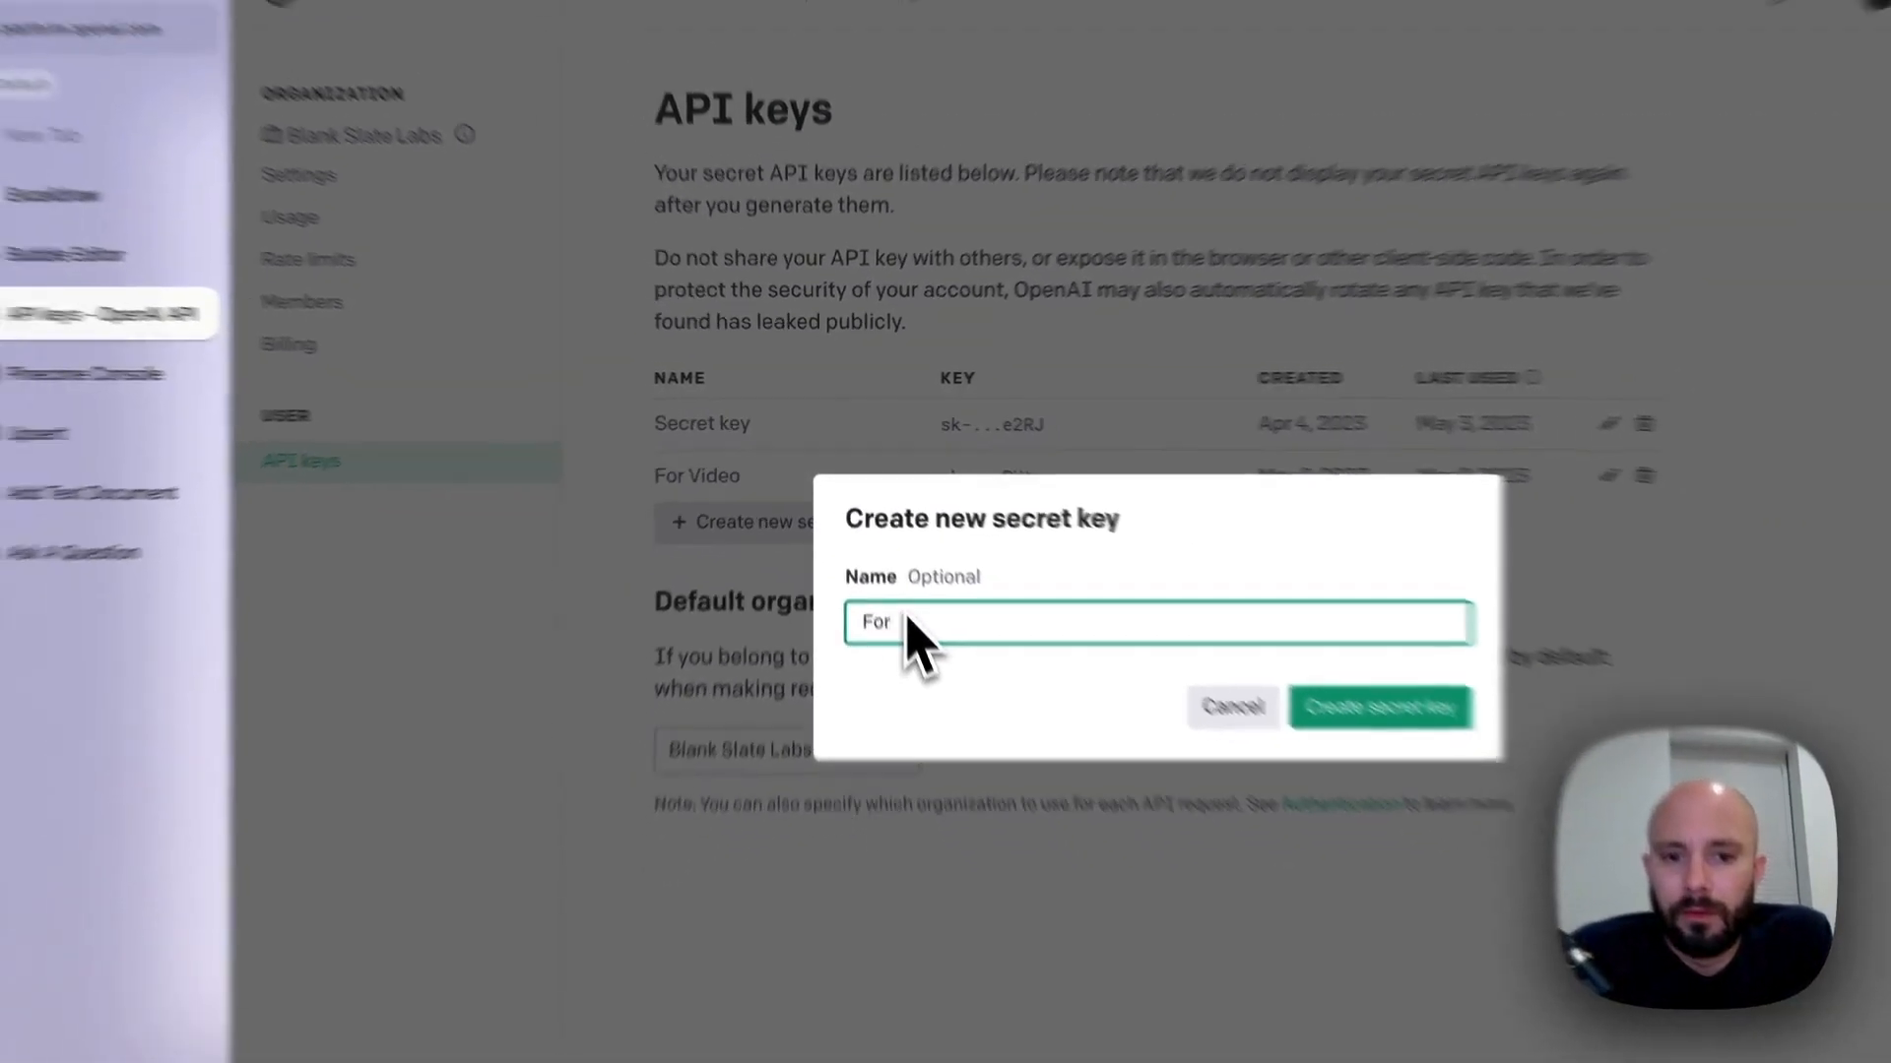
text( Video)
text( Todahy)
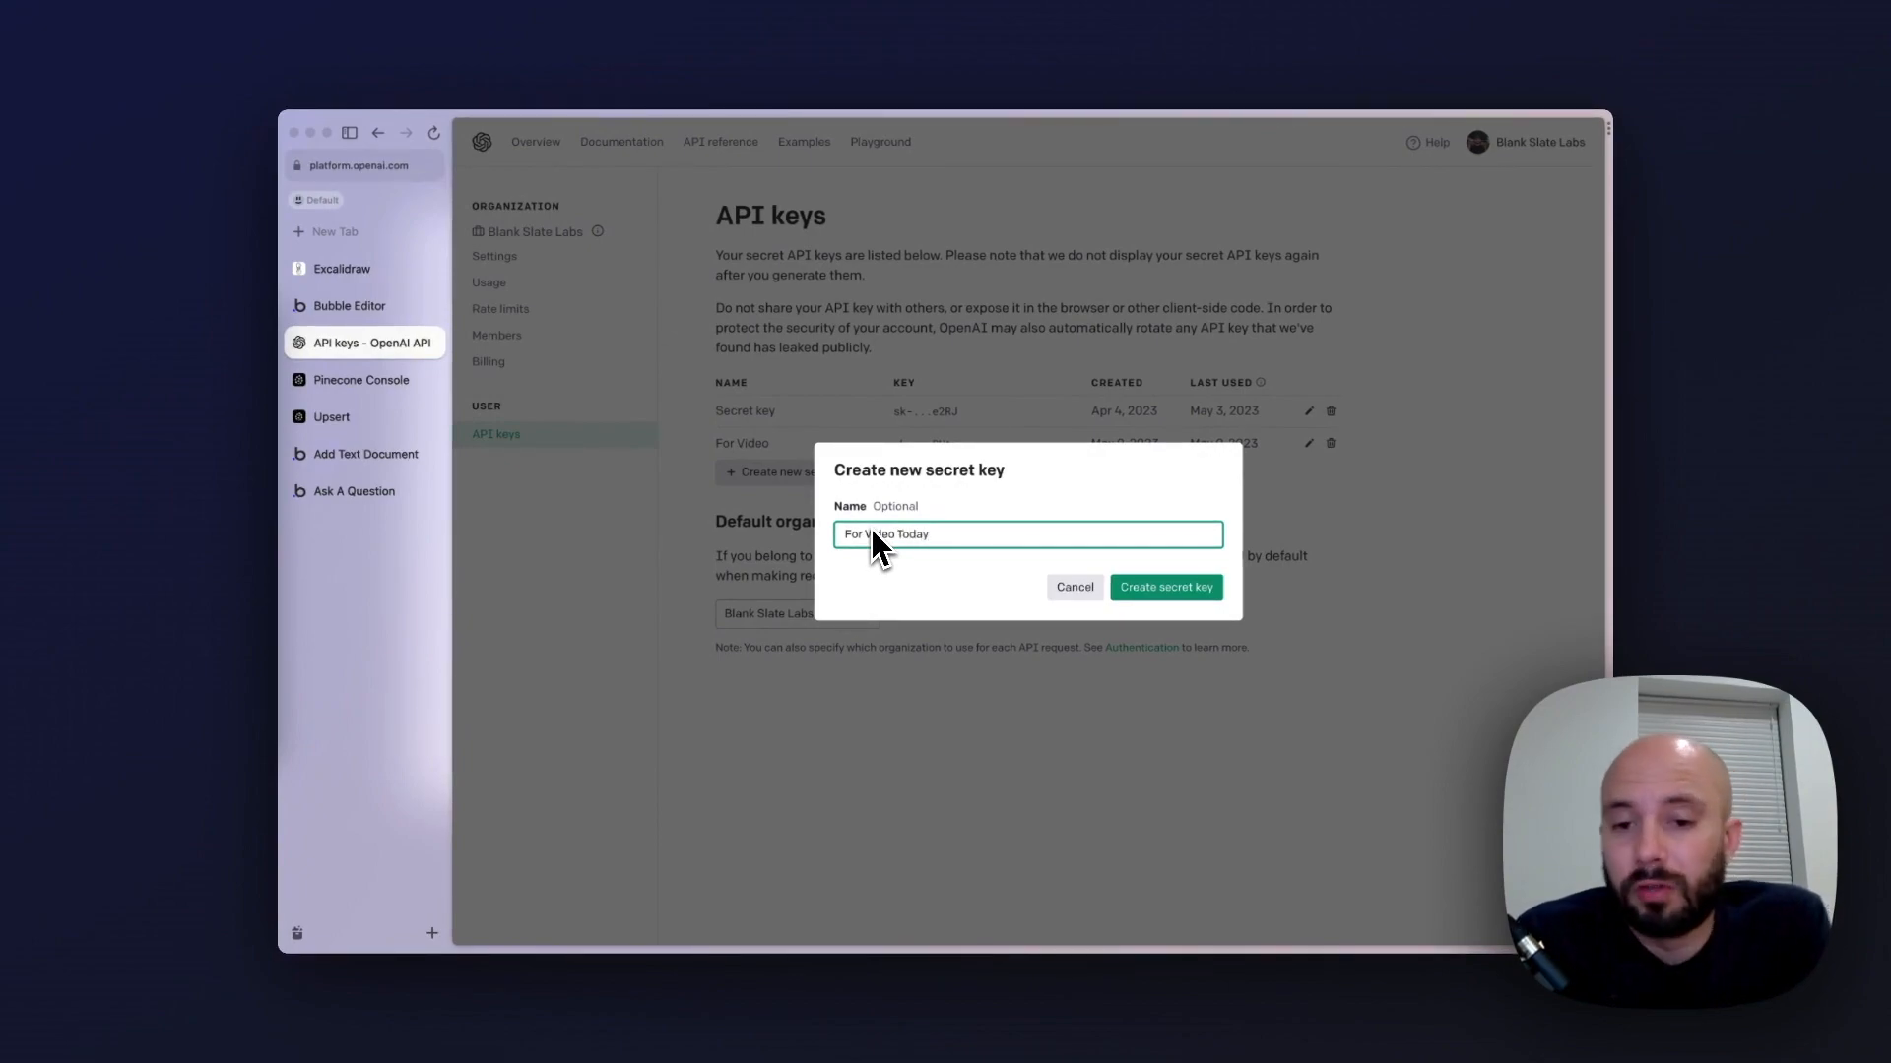
click(1172, 589)
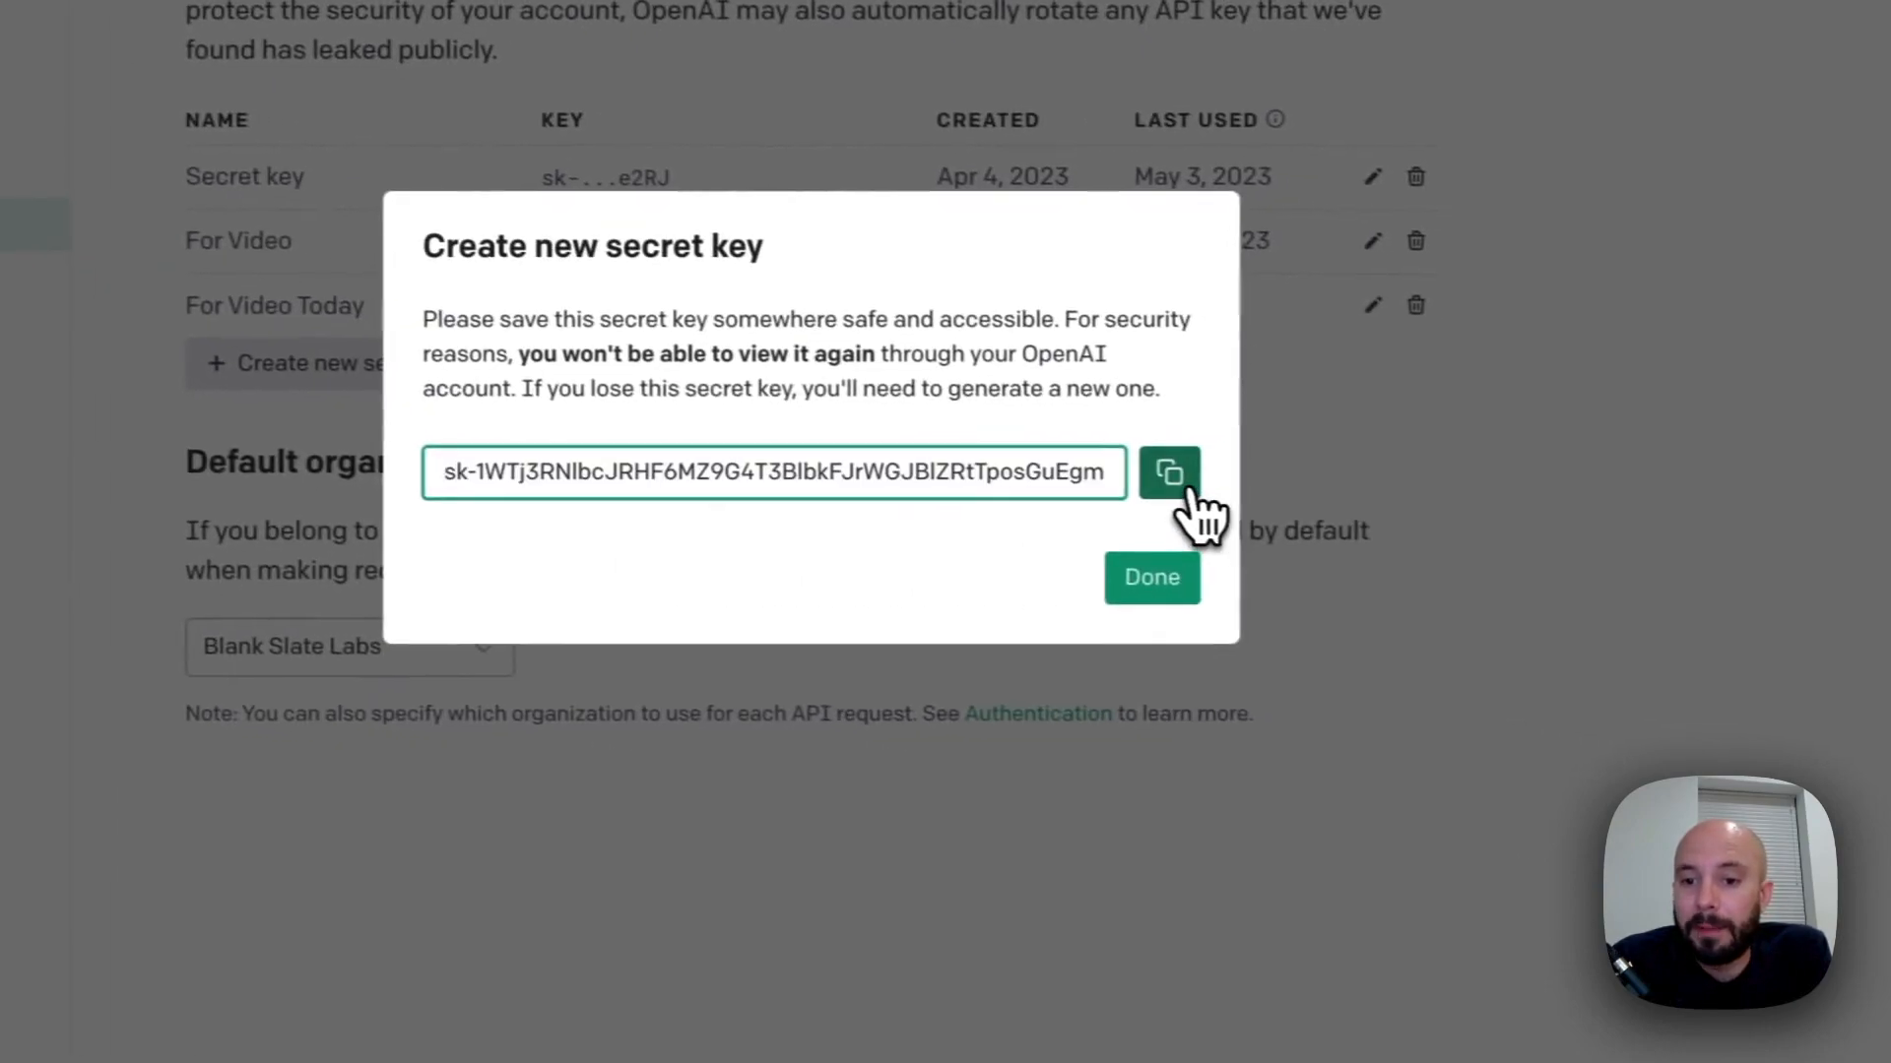
click(1313, 494)
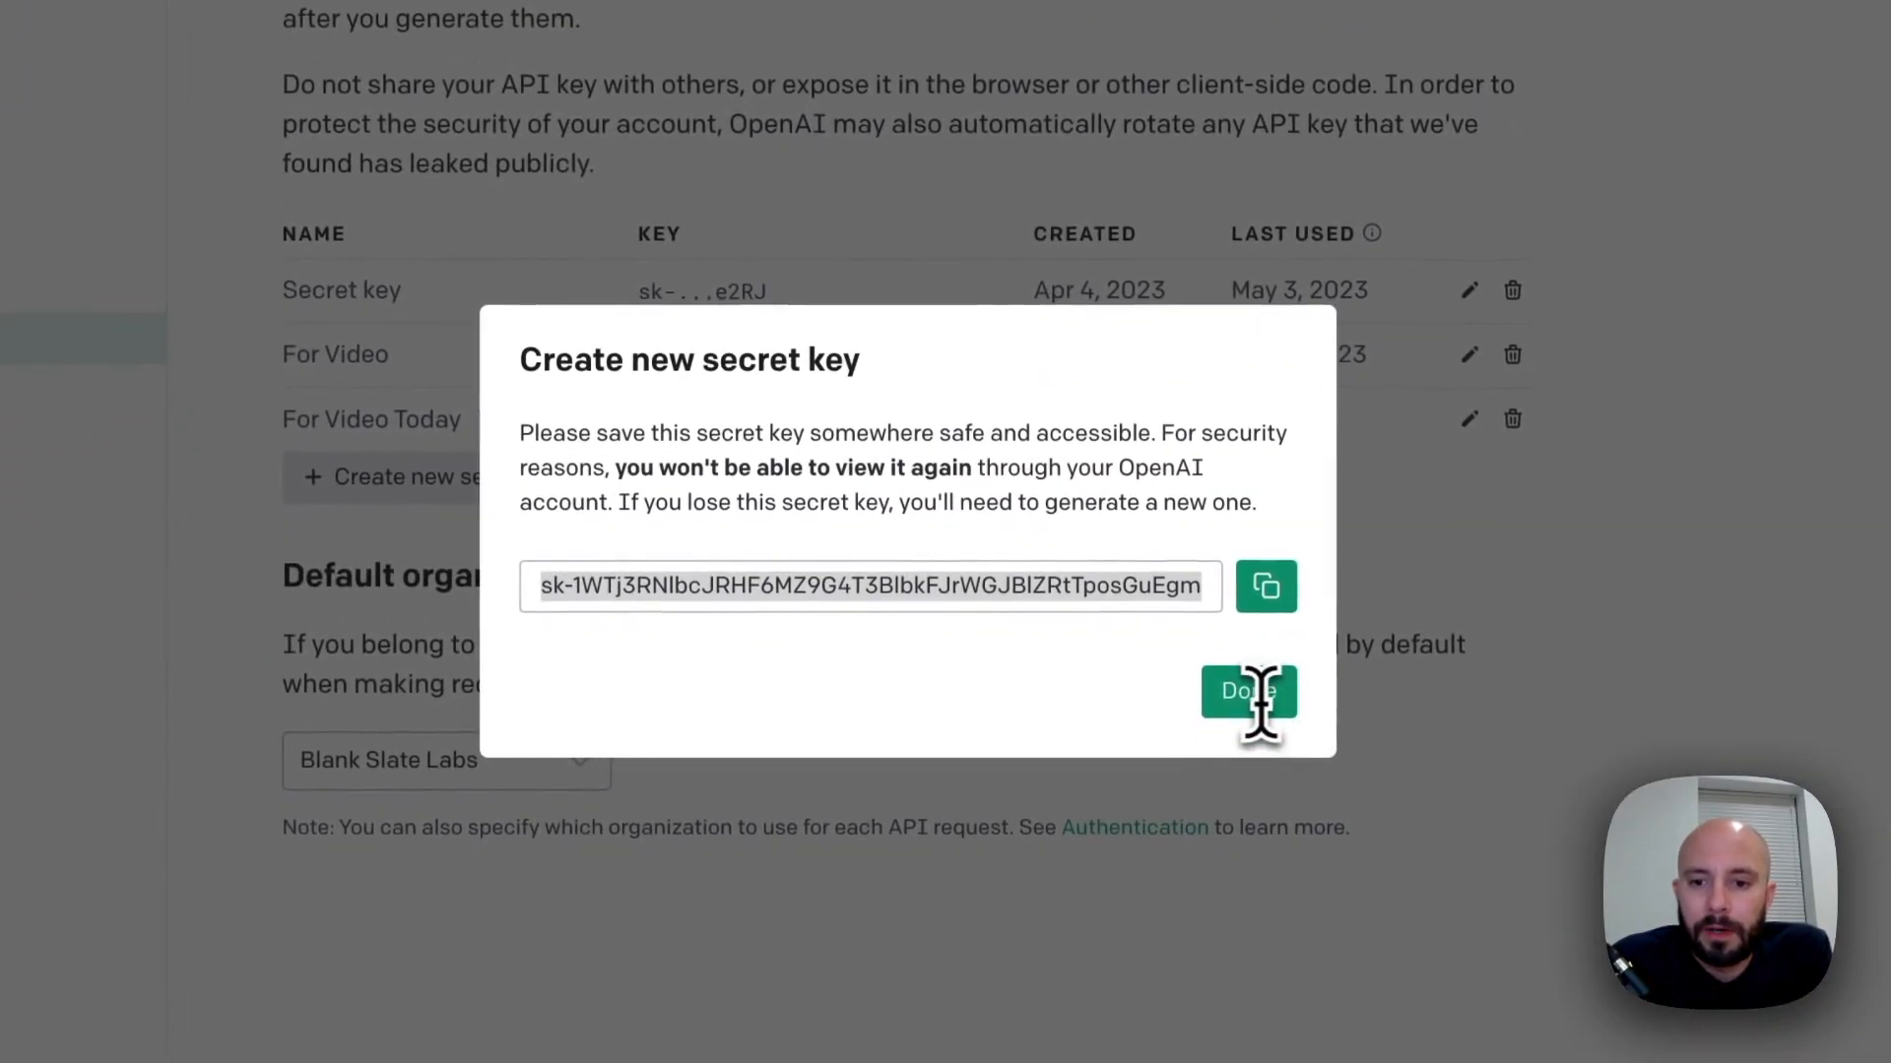
click(1251, 694)
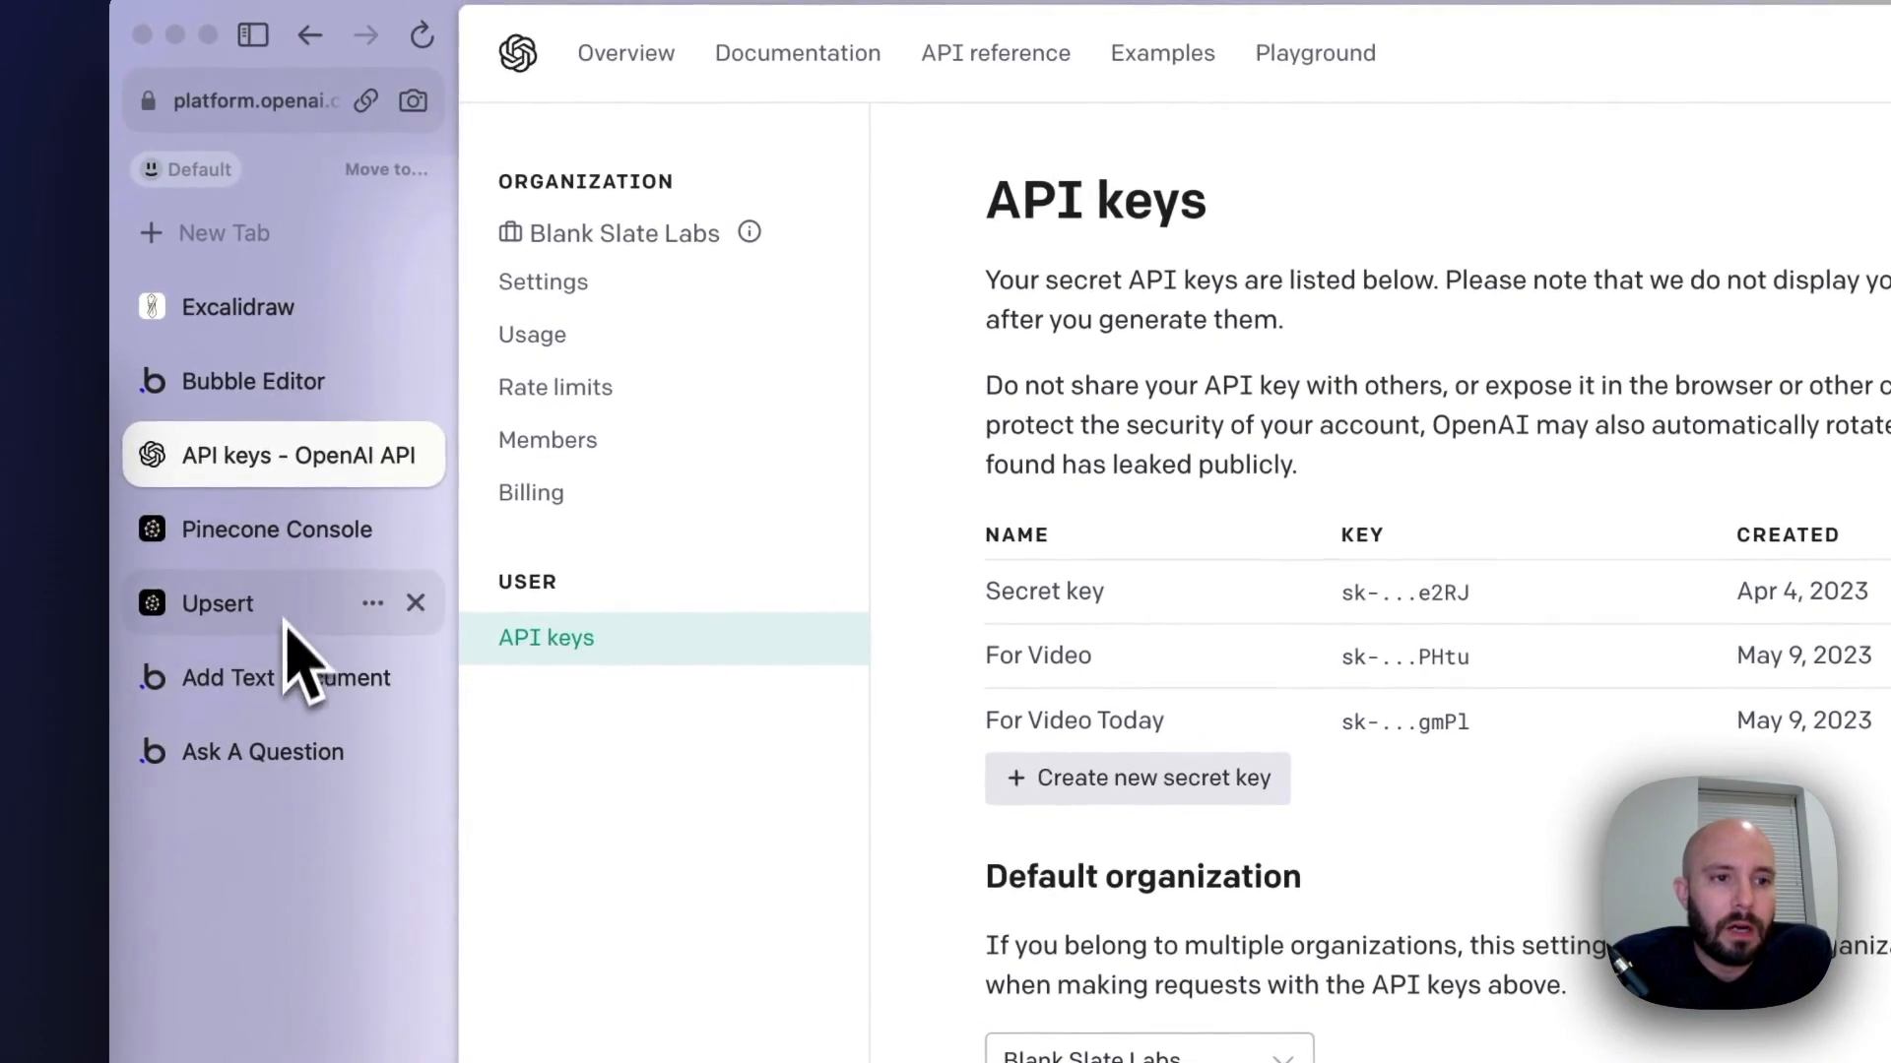
Back in the Bubble editor, replace $OPENAI_API_KEY in the Embeddings call's Authorization header with the copied API key, keeping the Bearer prefix
click(246, 384)
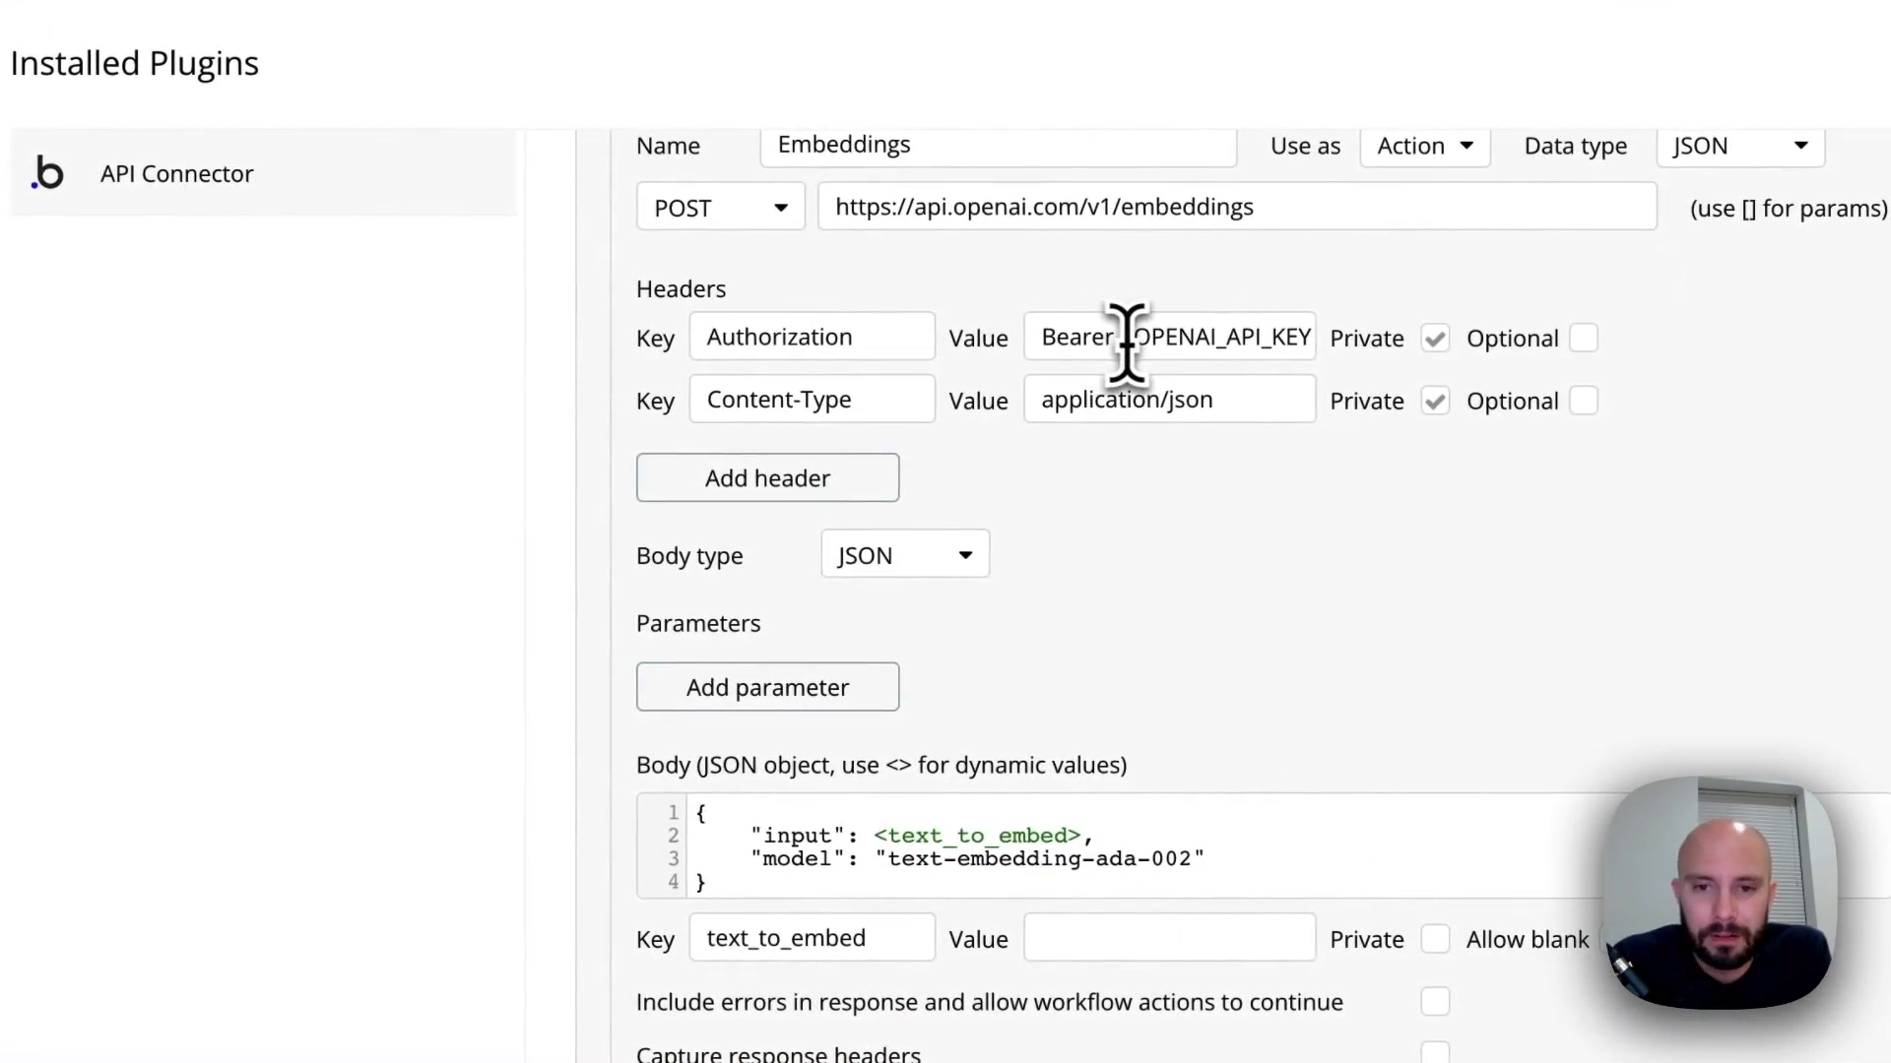
drag(1125, 337, 1329, 357)
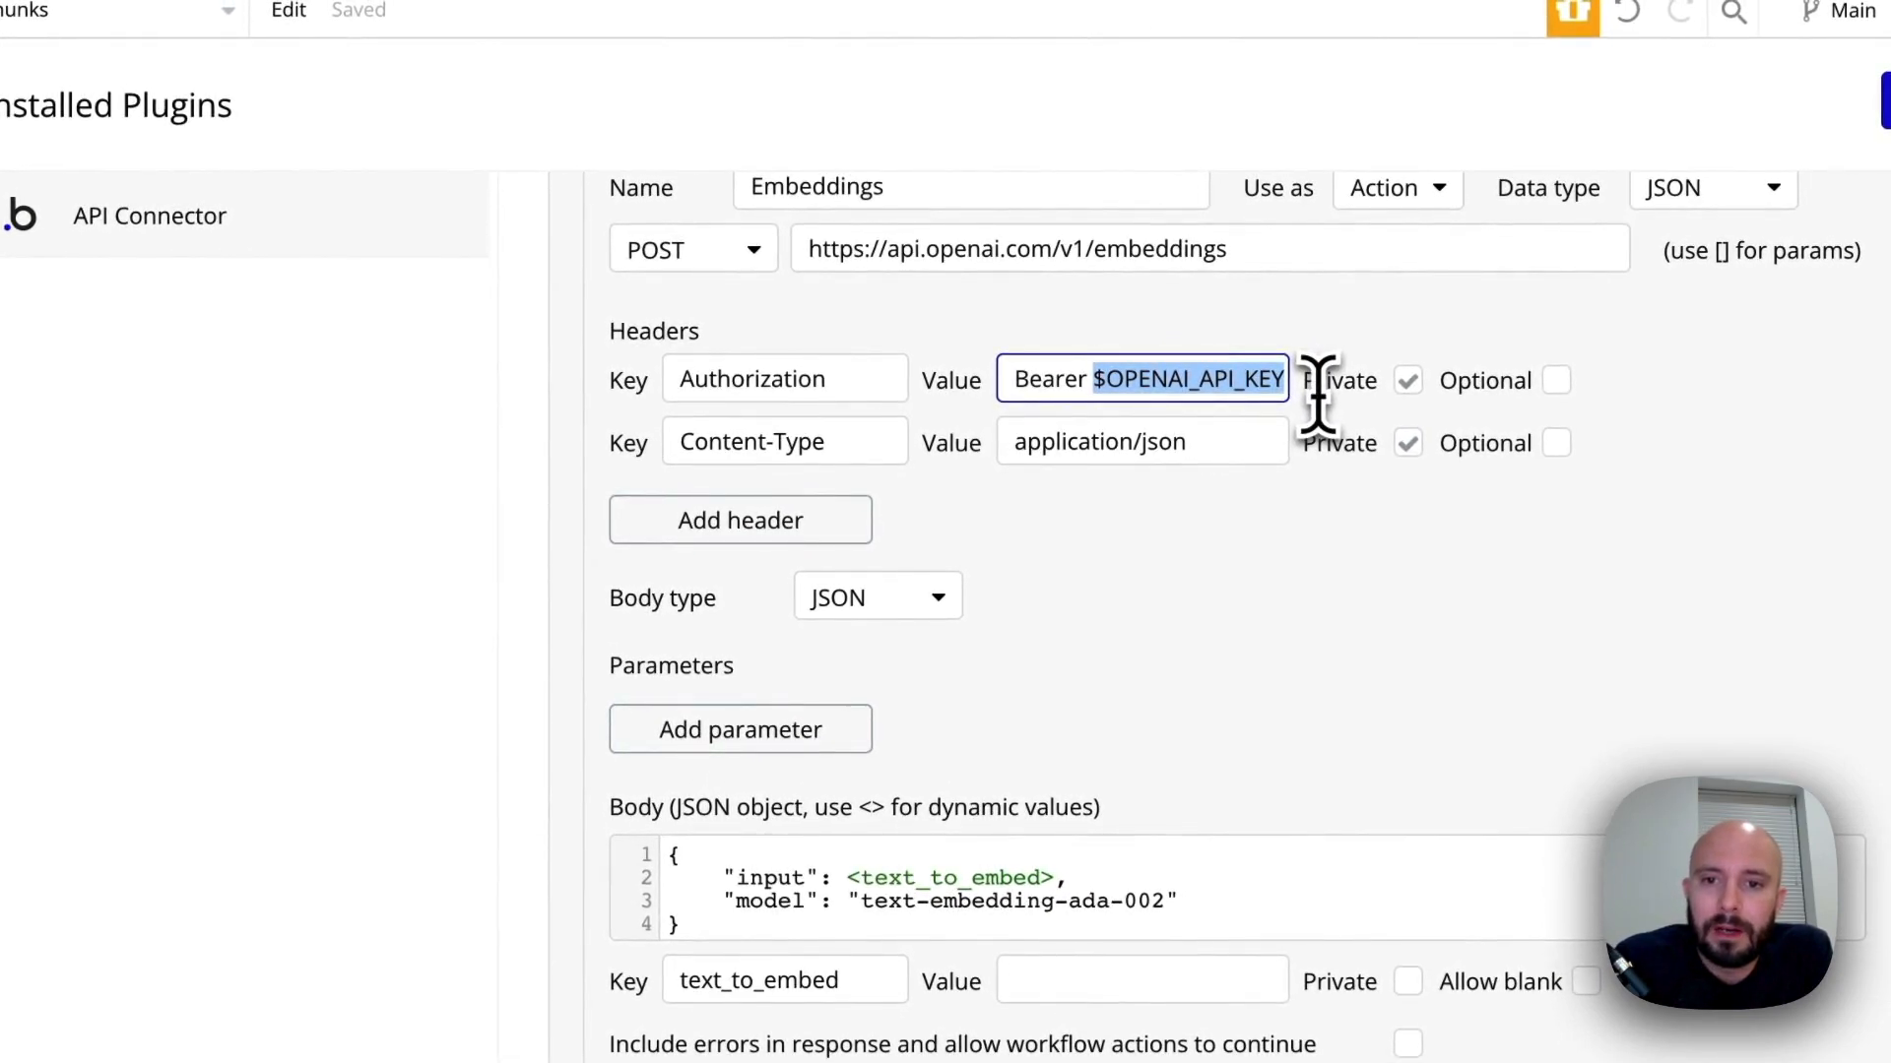
key(BackSpace)
key(ctrl+v)
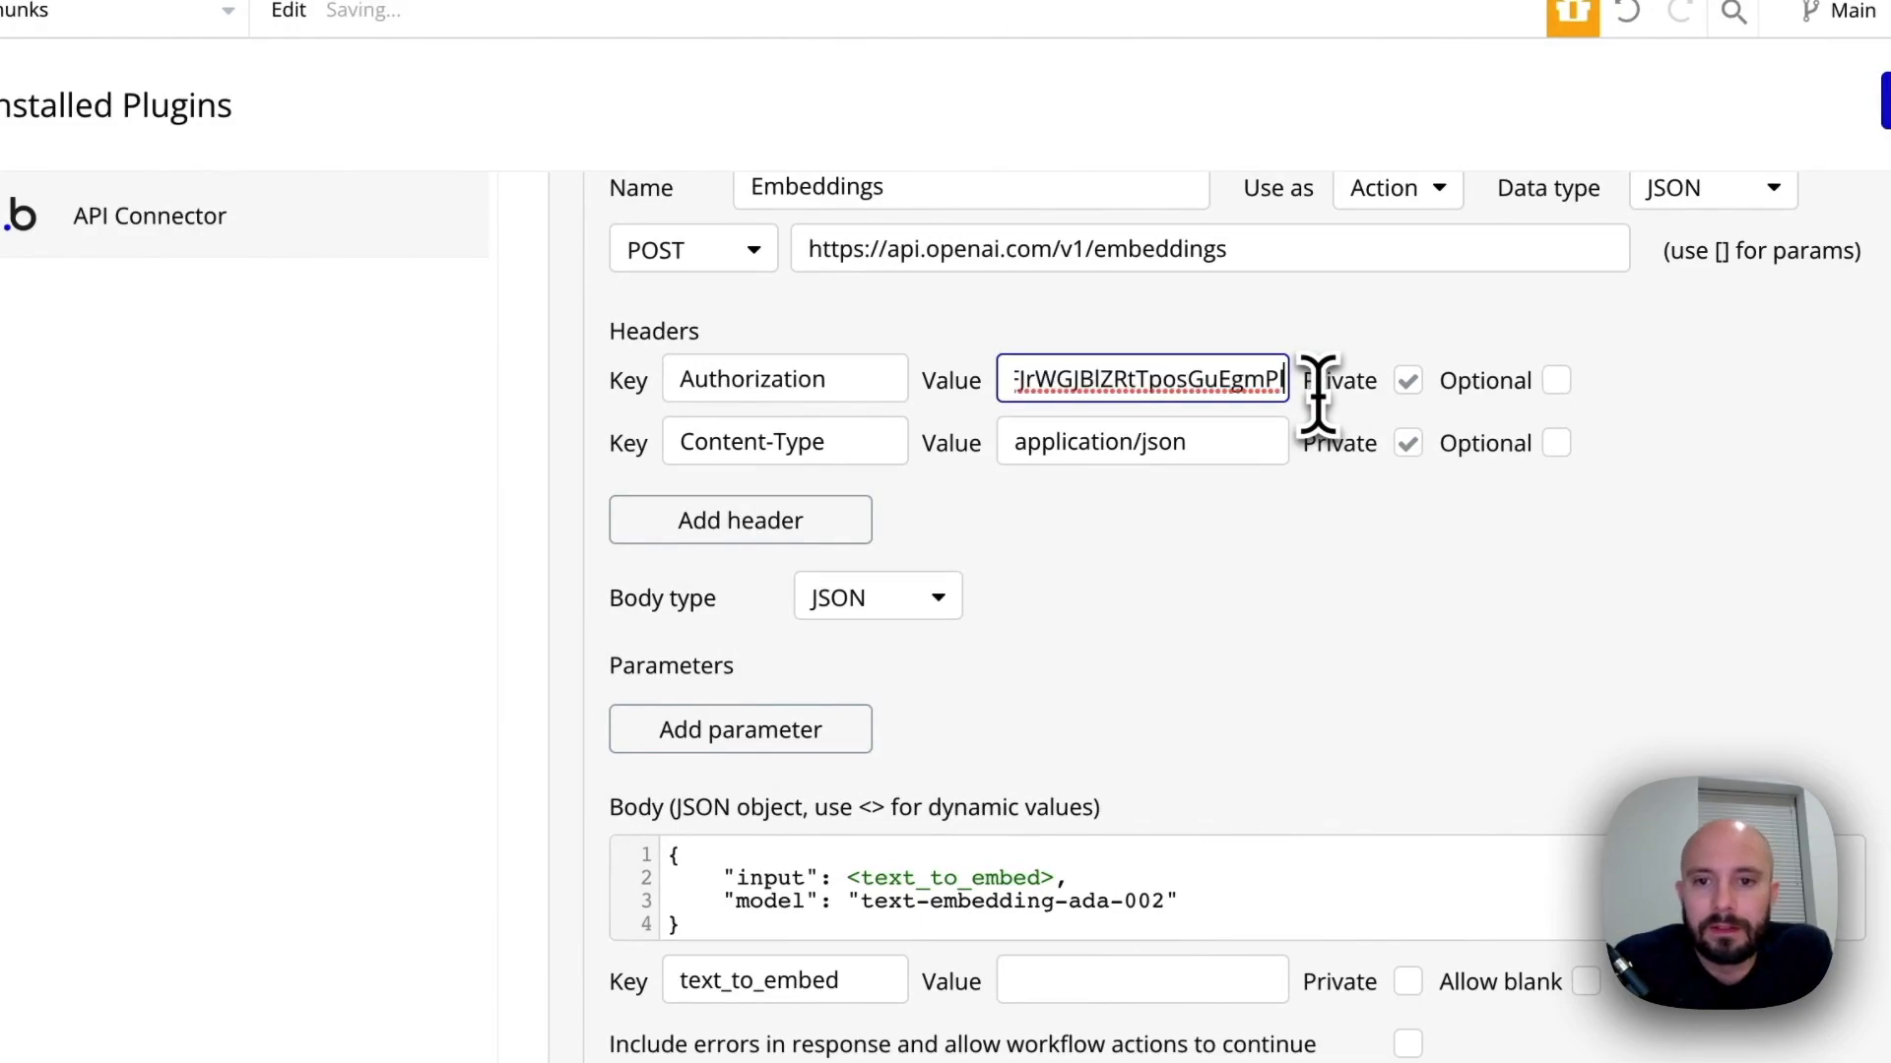
drag(1280, 380, 639, 382)
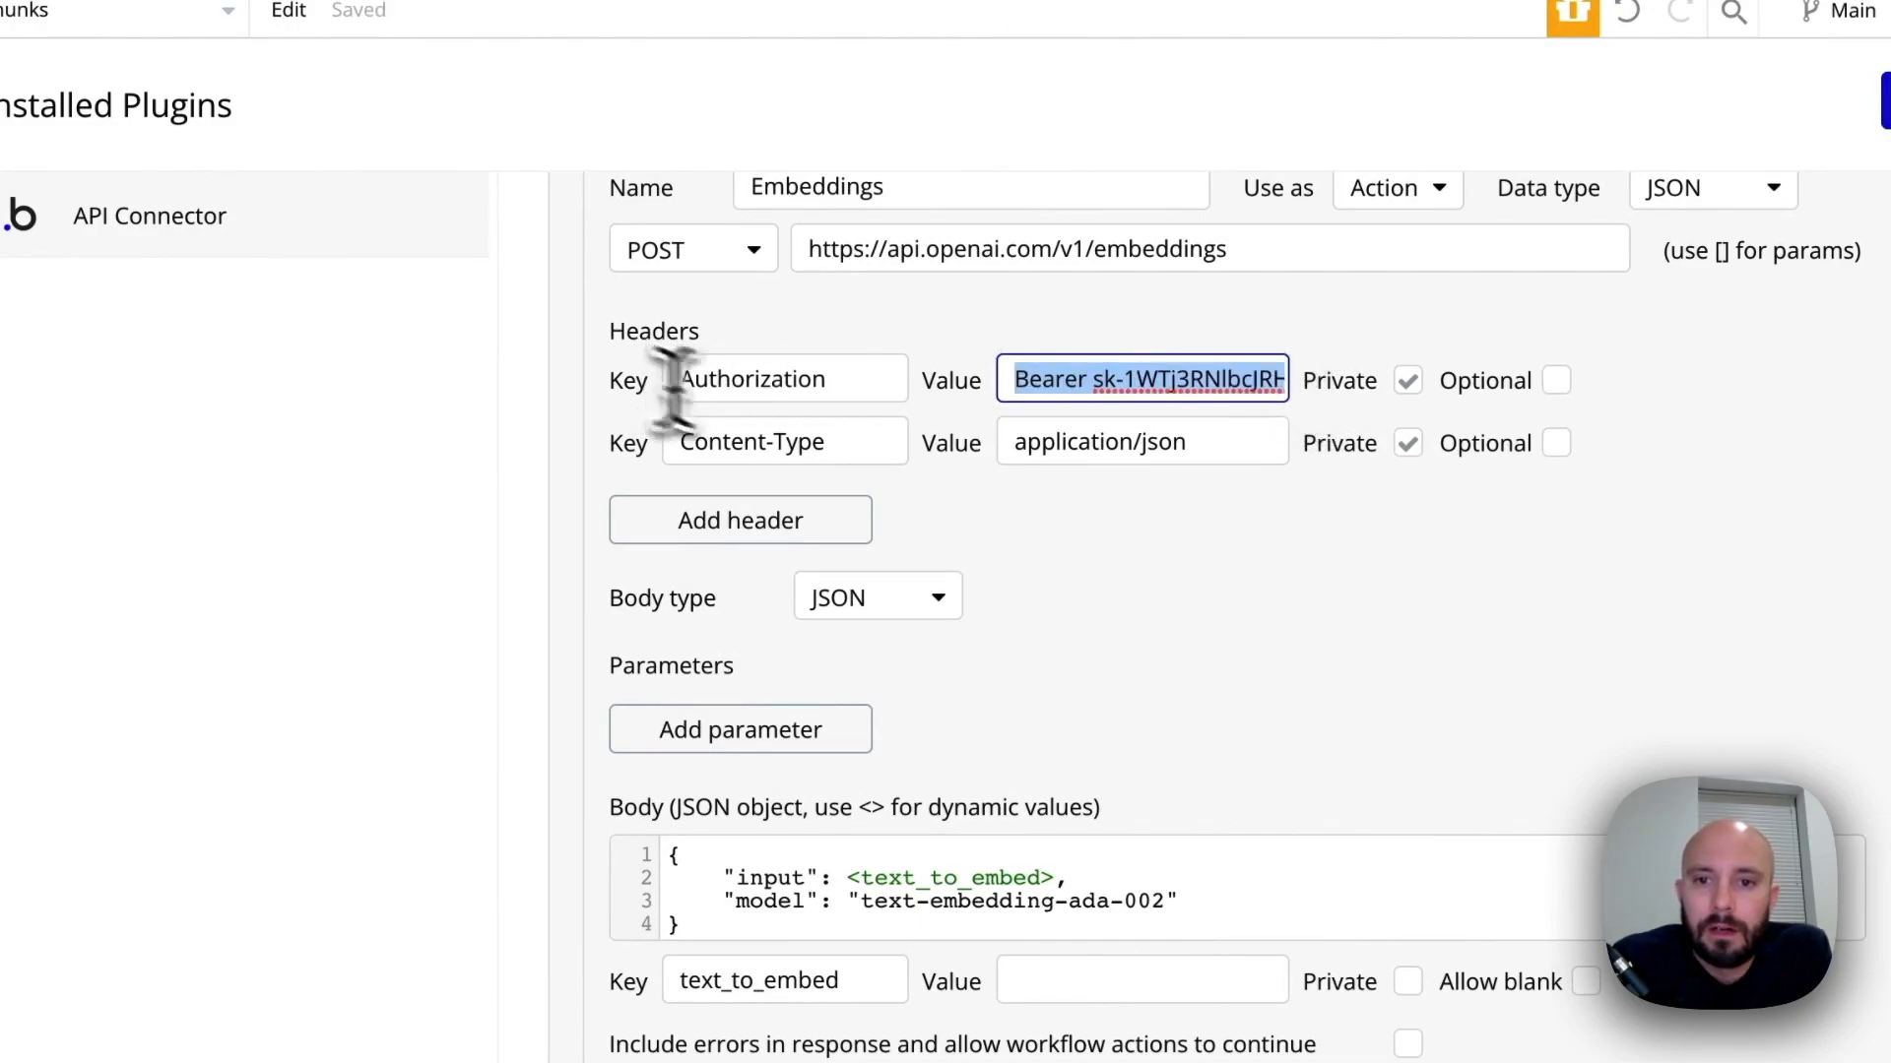
click(1203, 594)
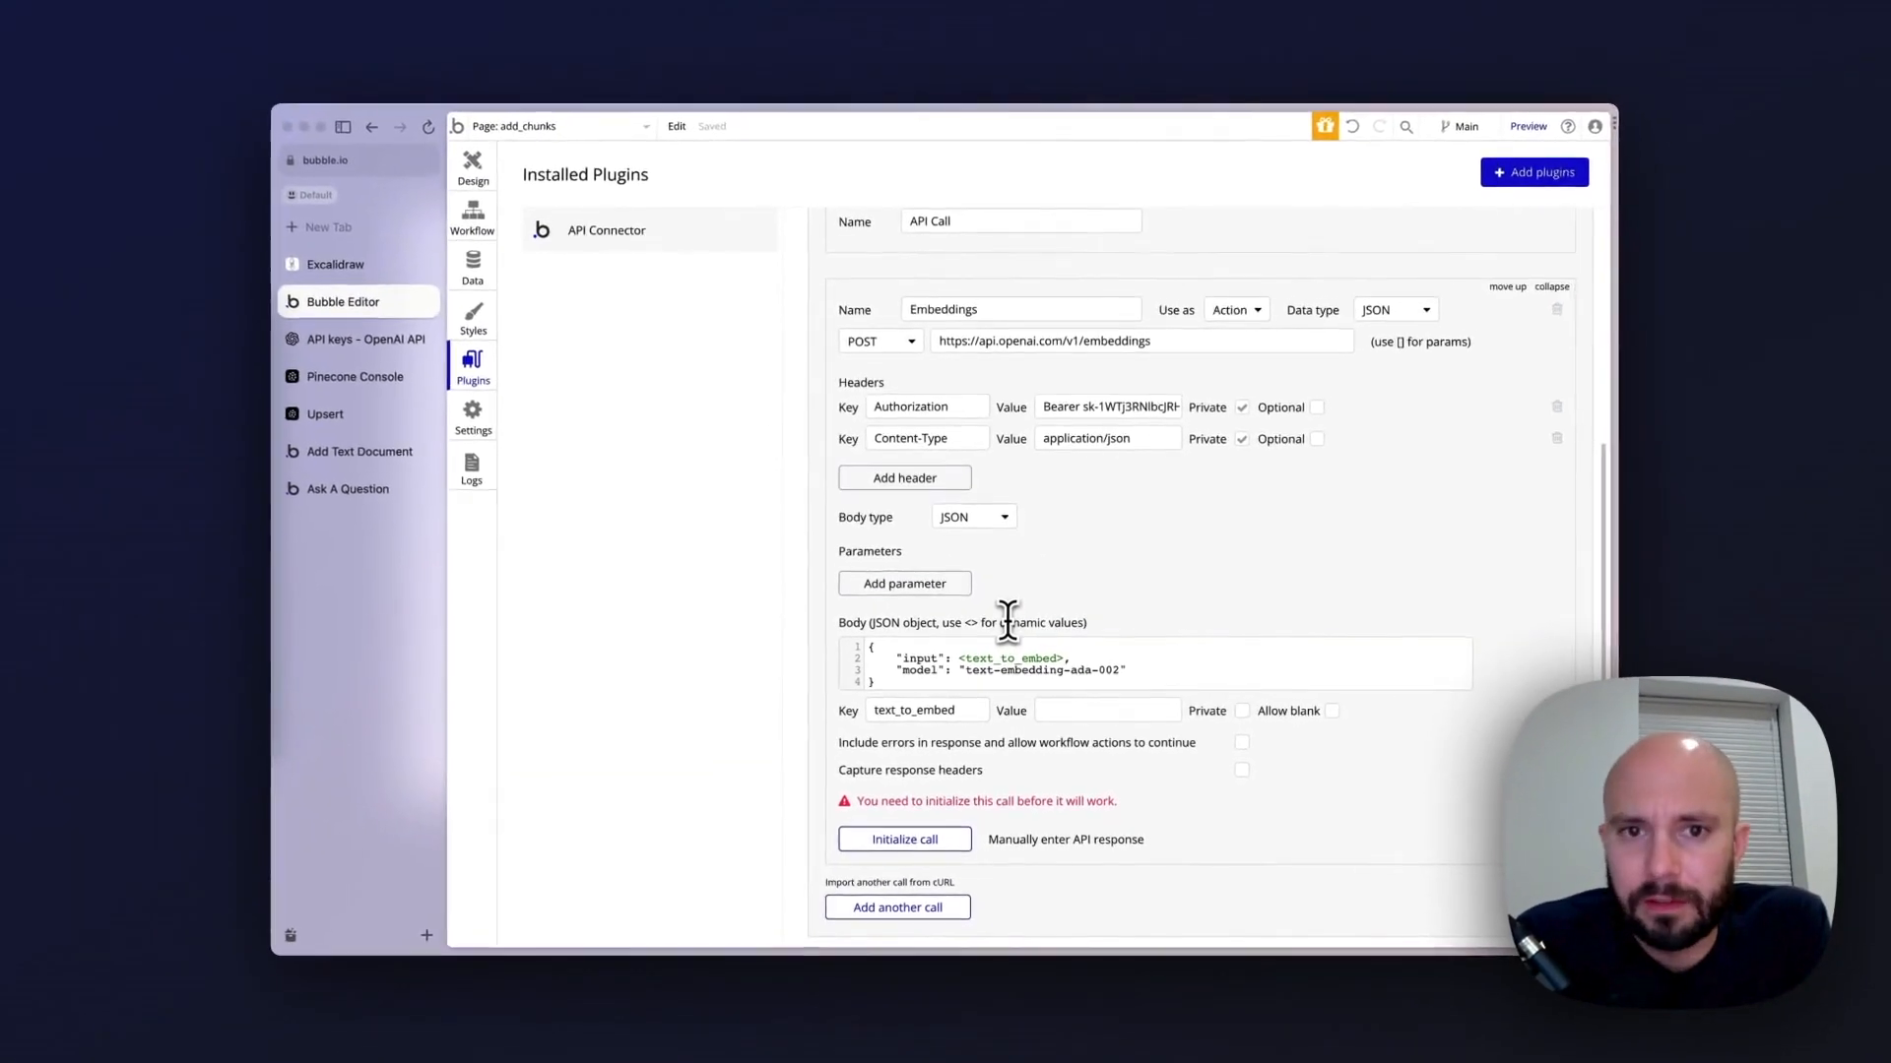
scroll(1008, 622, up, 1)
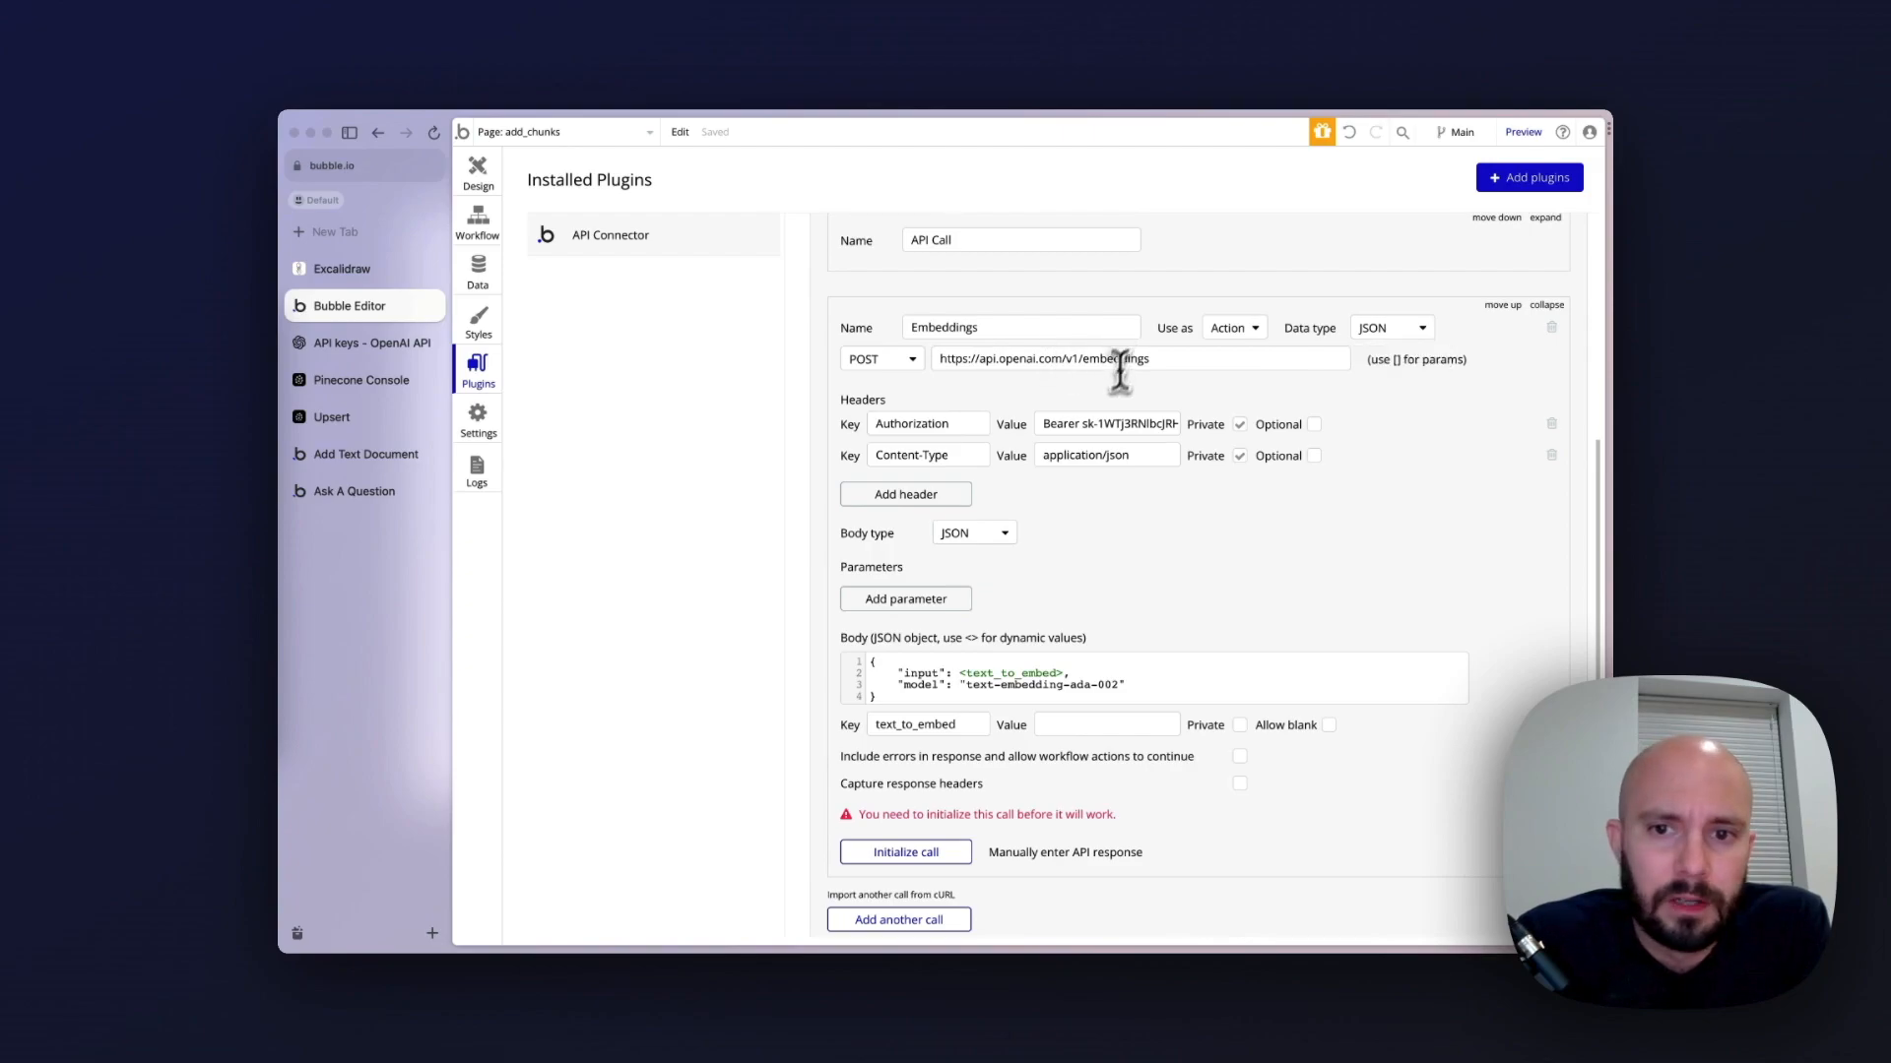
scroll(1193, 443, down, 2)
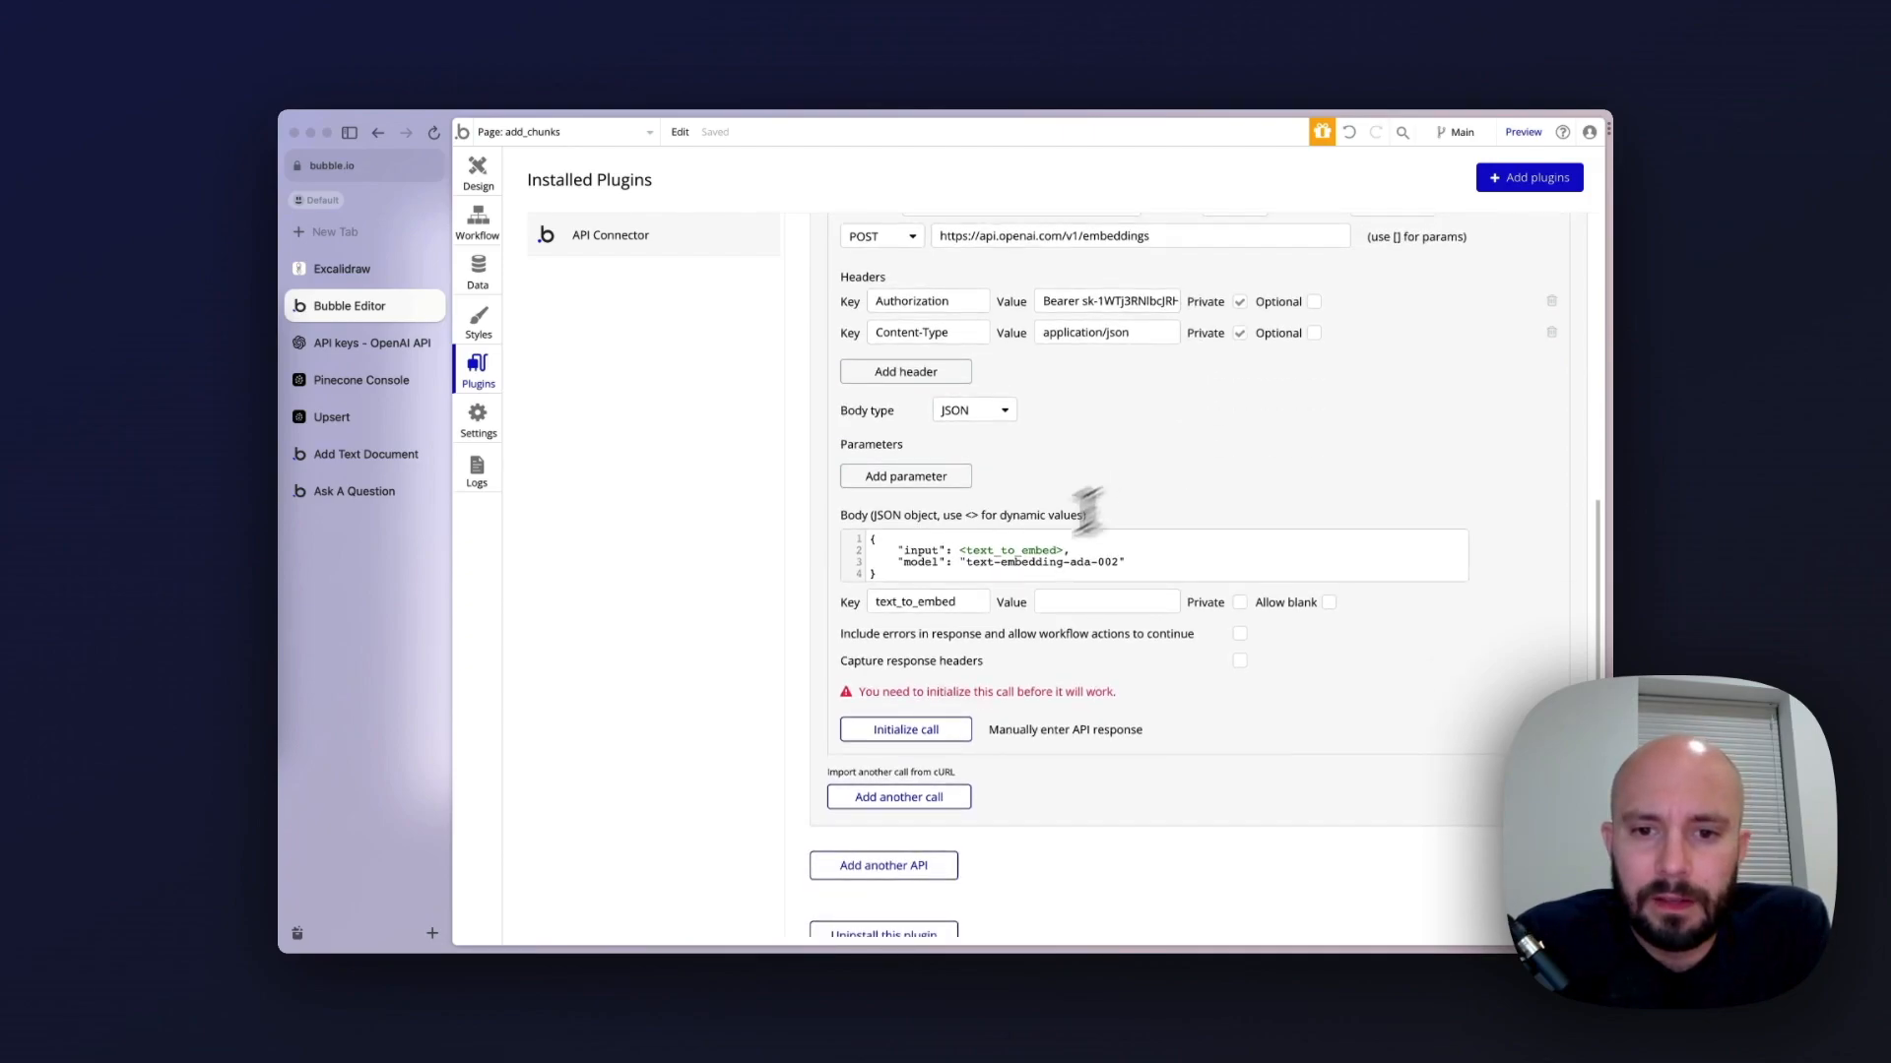
Give the text_to_embed parameter the value "text to embed" in quotes, initialize the Embeddings call and save its returned values
click(1088, 601)
text("text to embed)
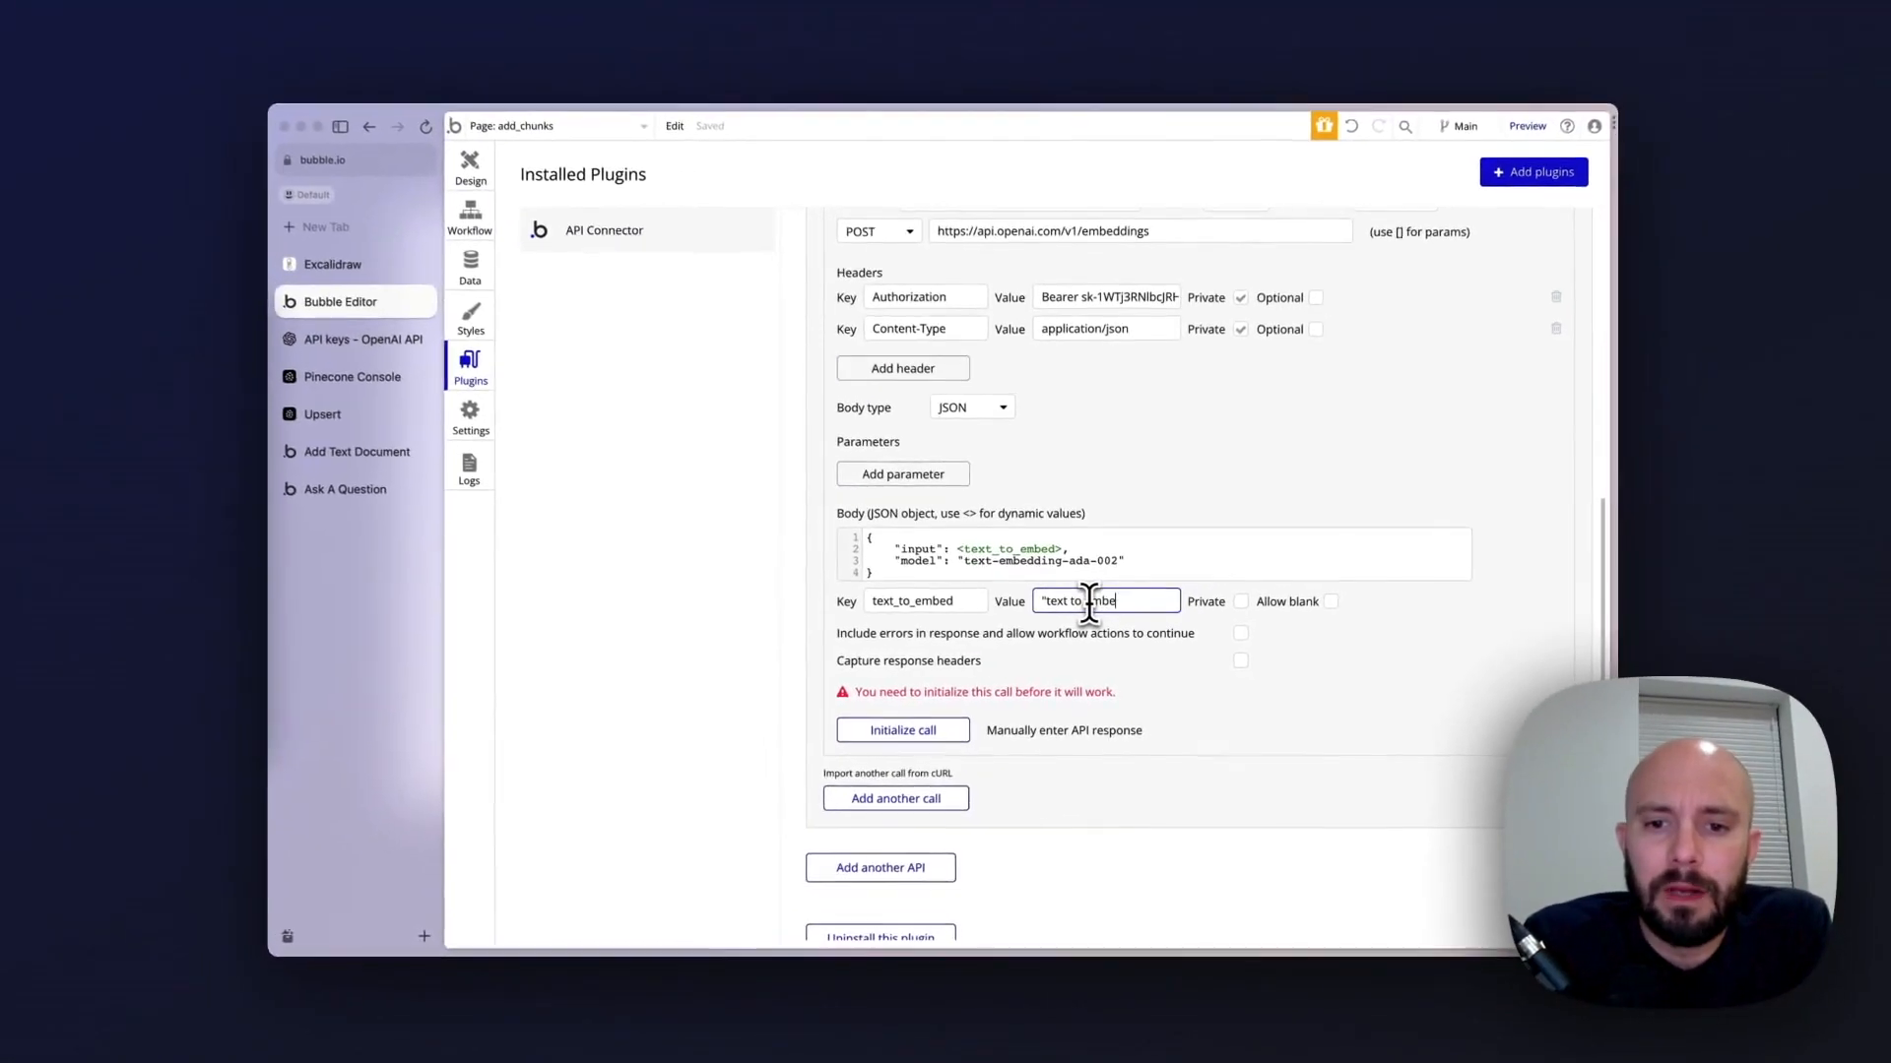
text(")
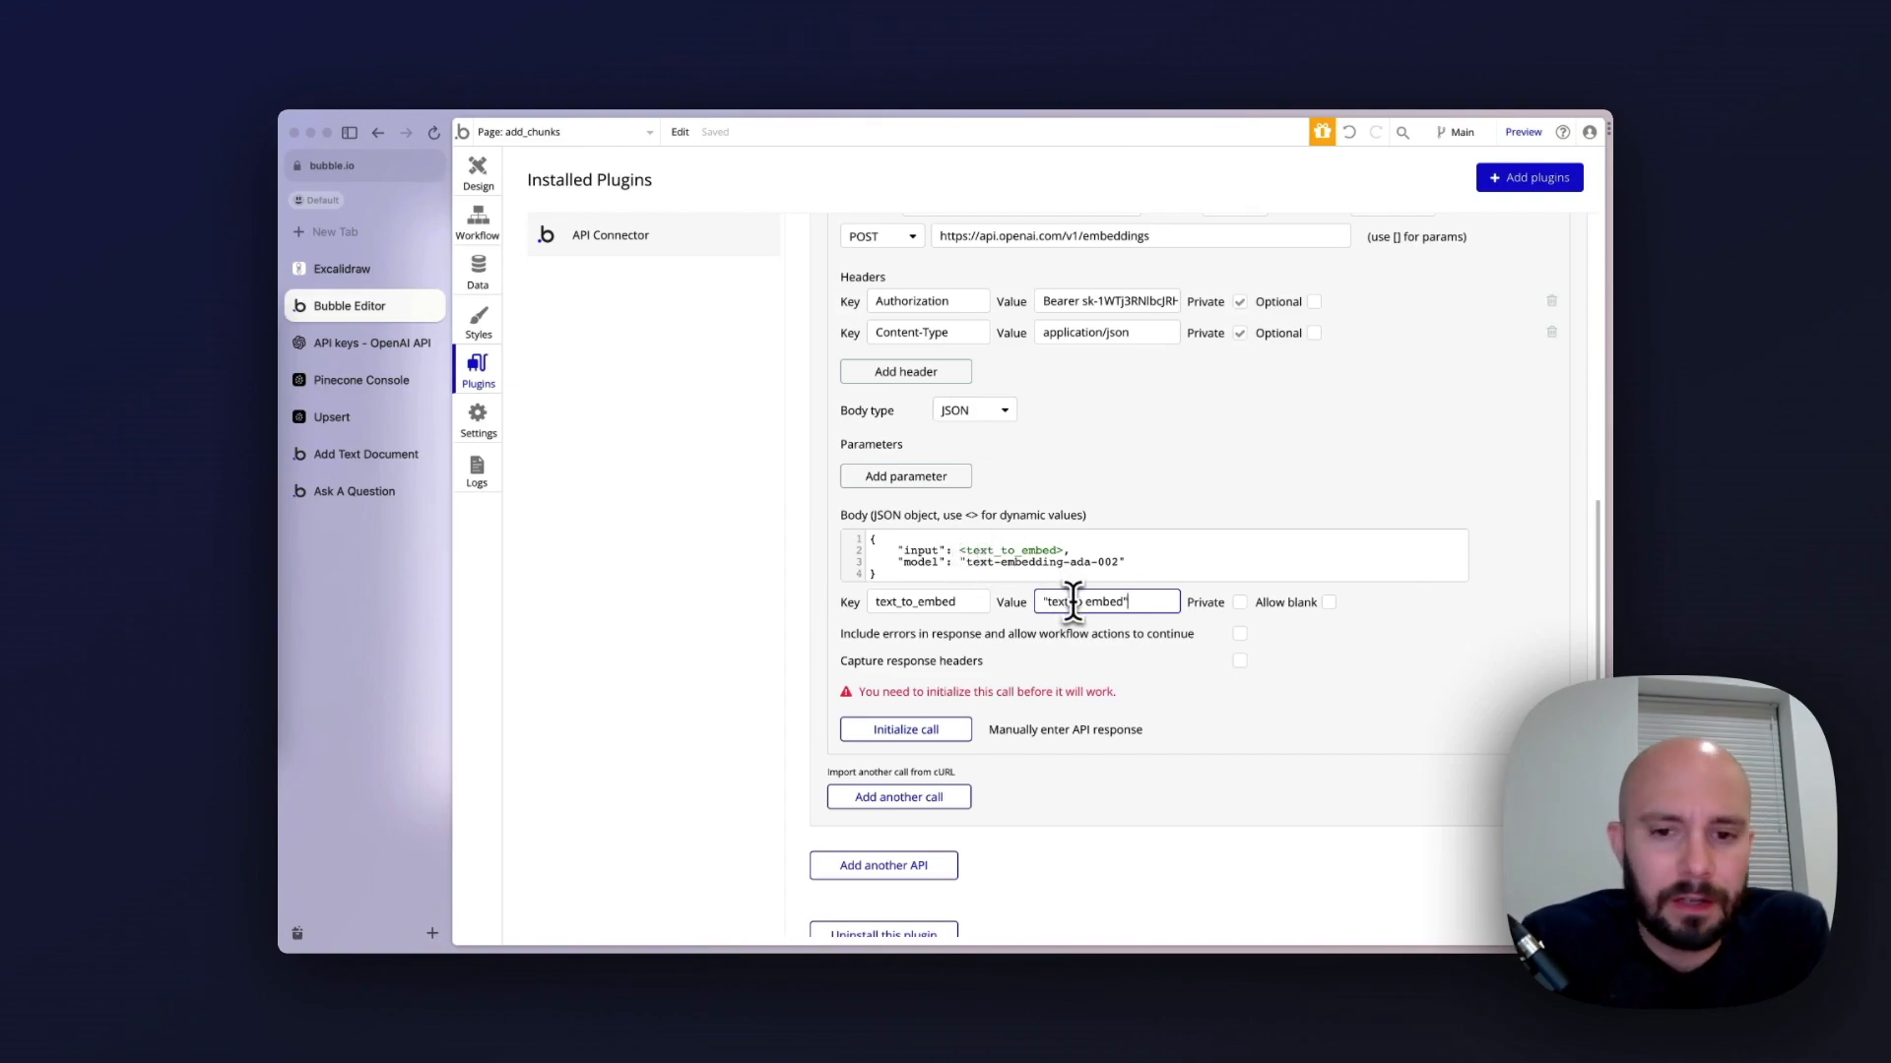
click(940, 729)
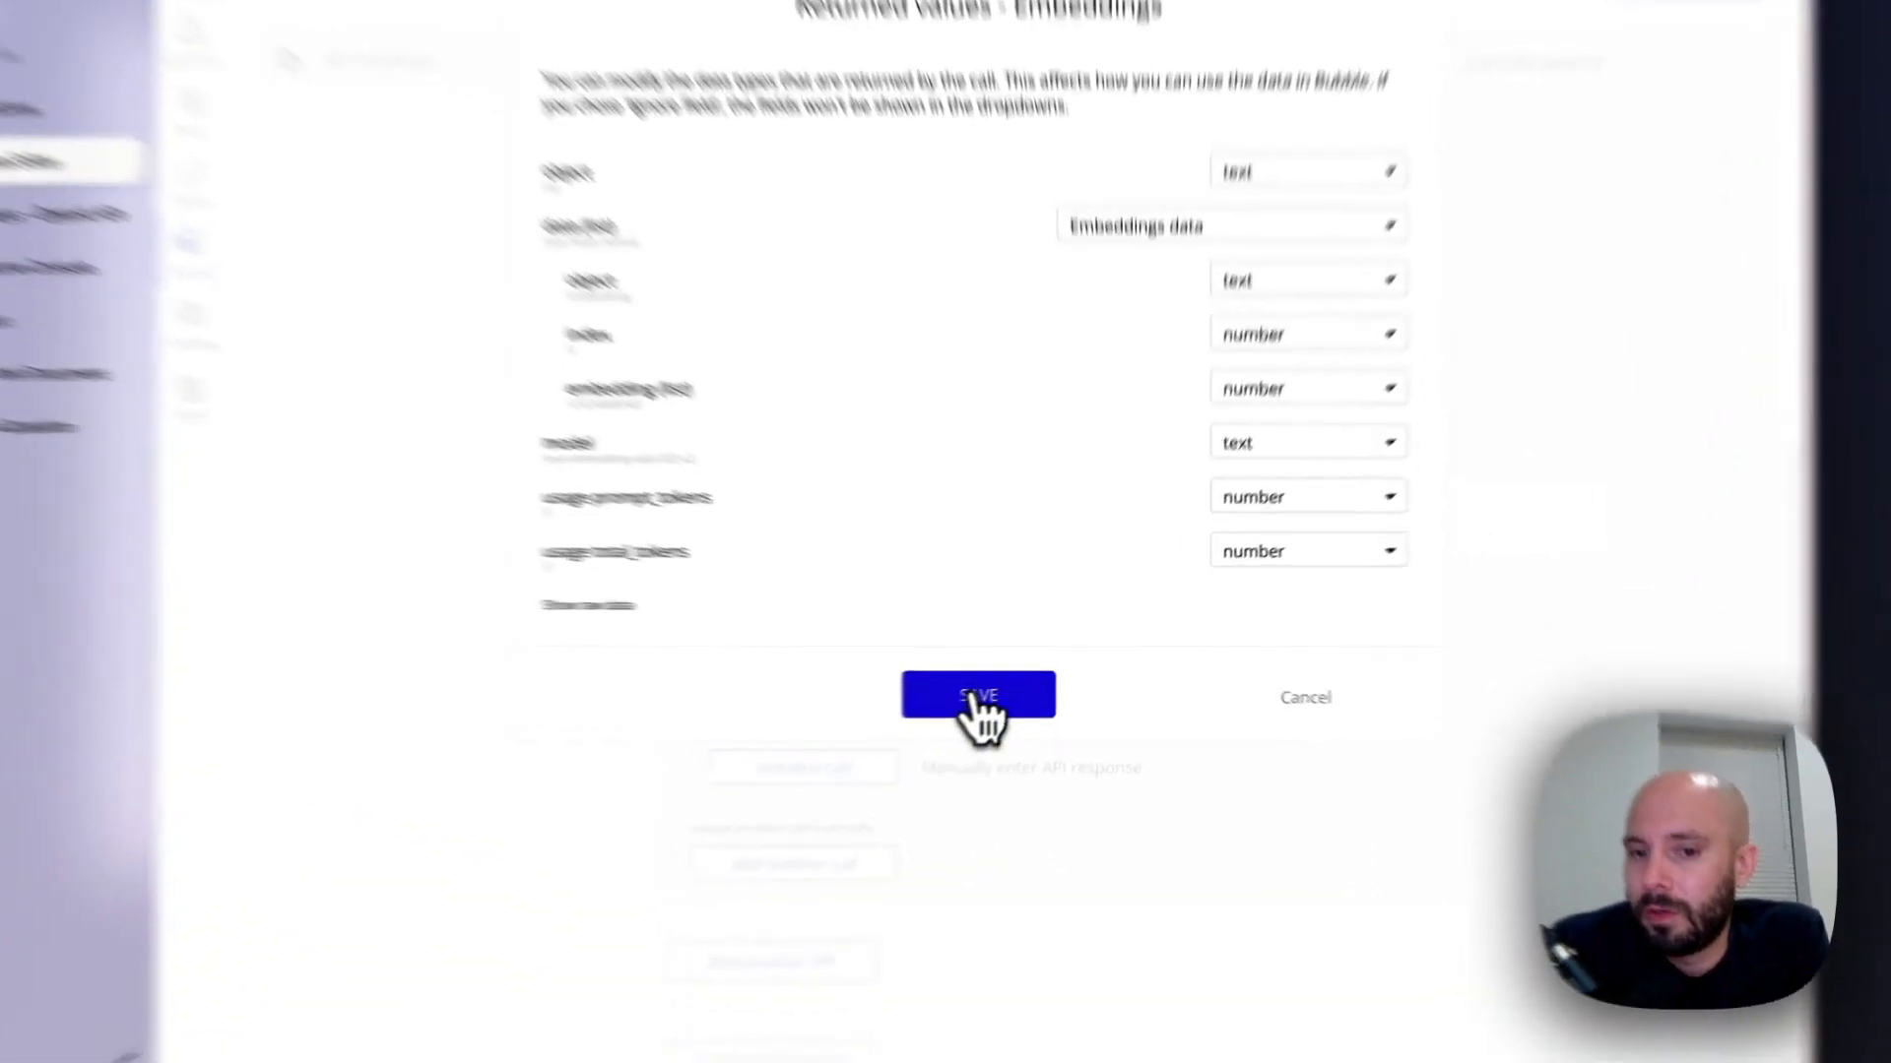
click(1024, 680)
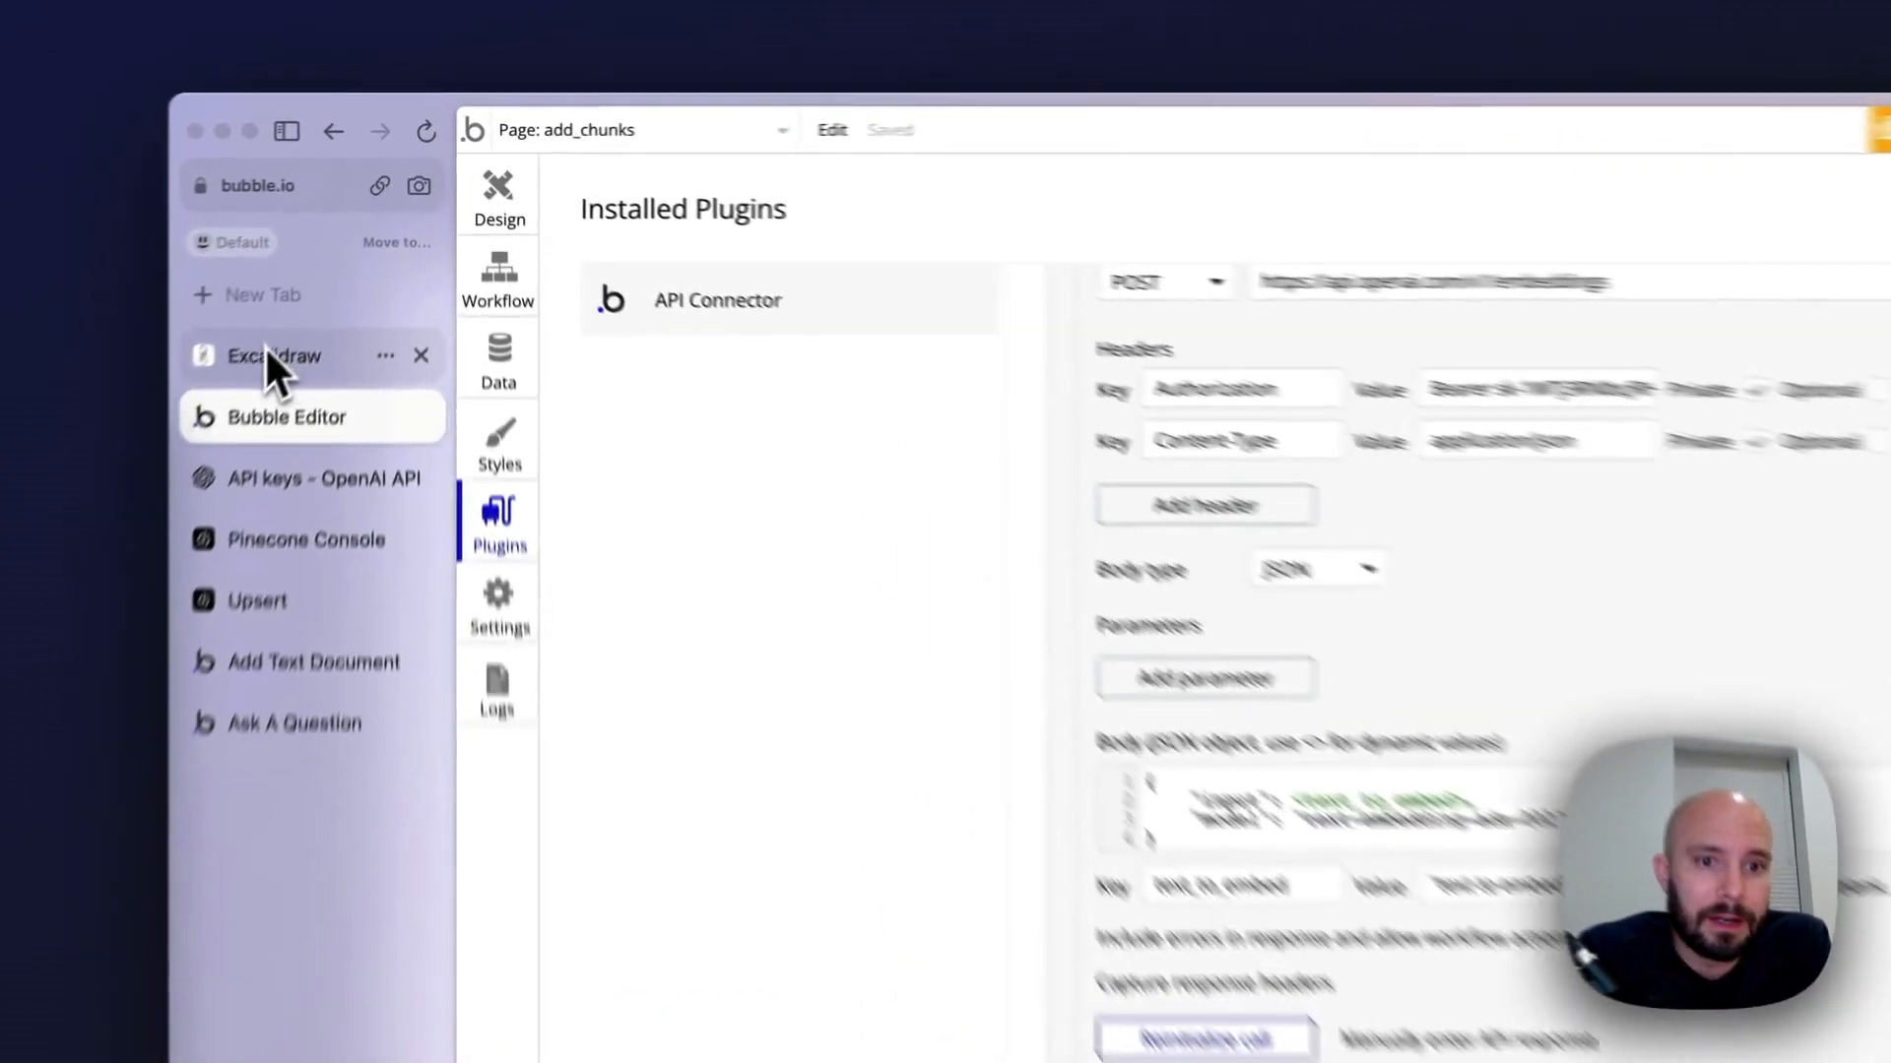
Close the old Upsert page, switch to the Pinecone console and start a new index named video in lowercase
click(305, 274)
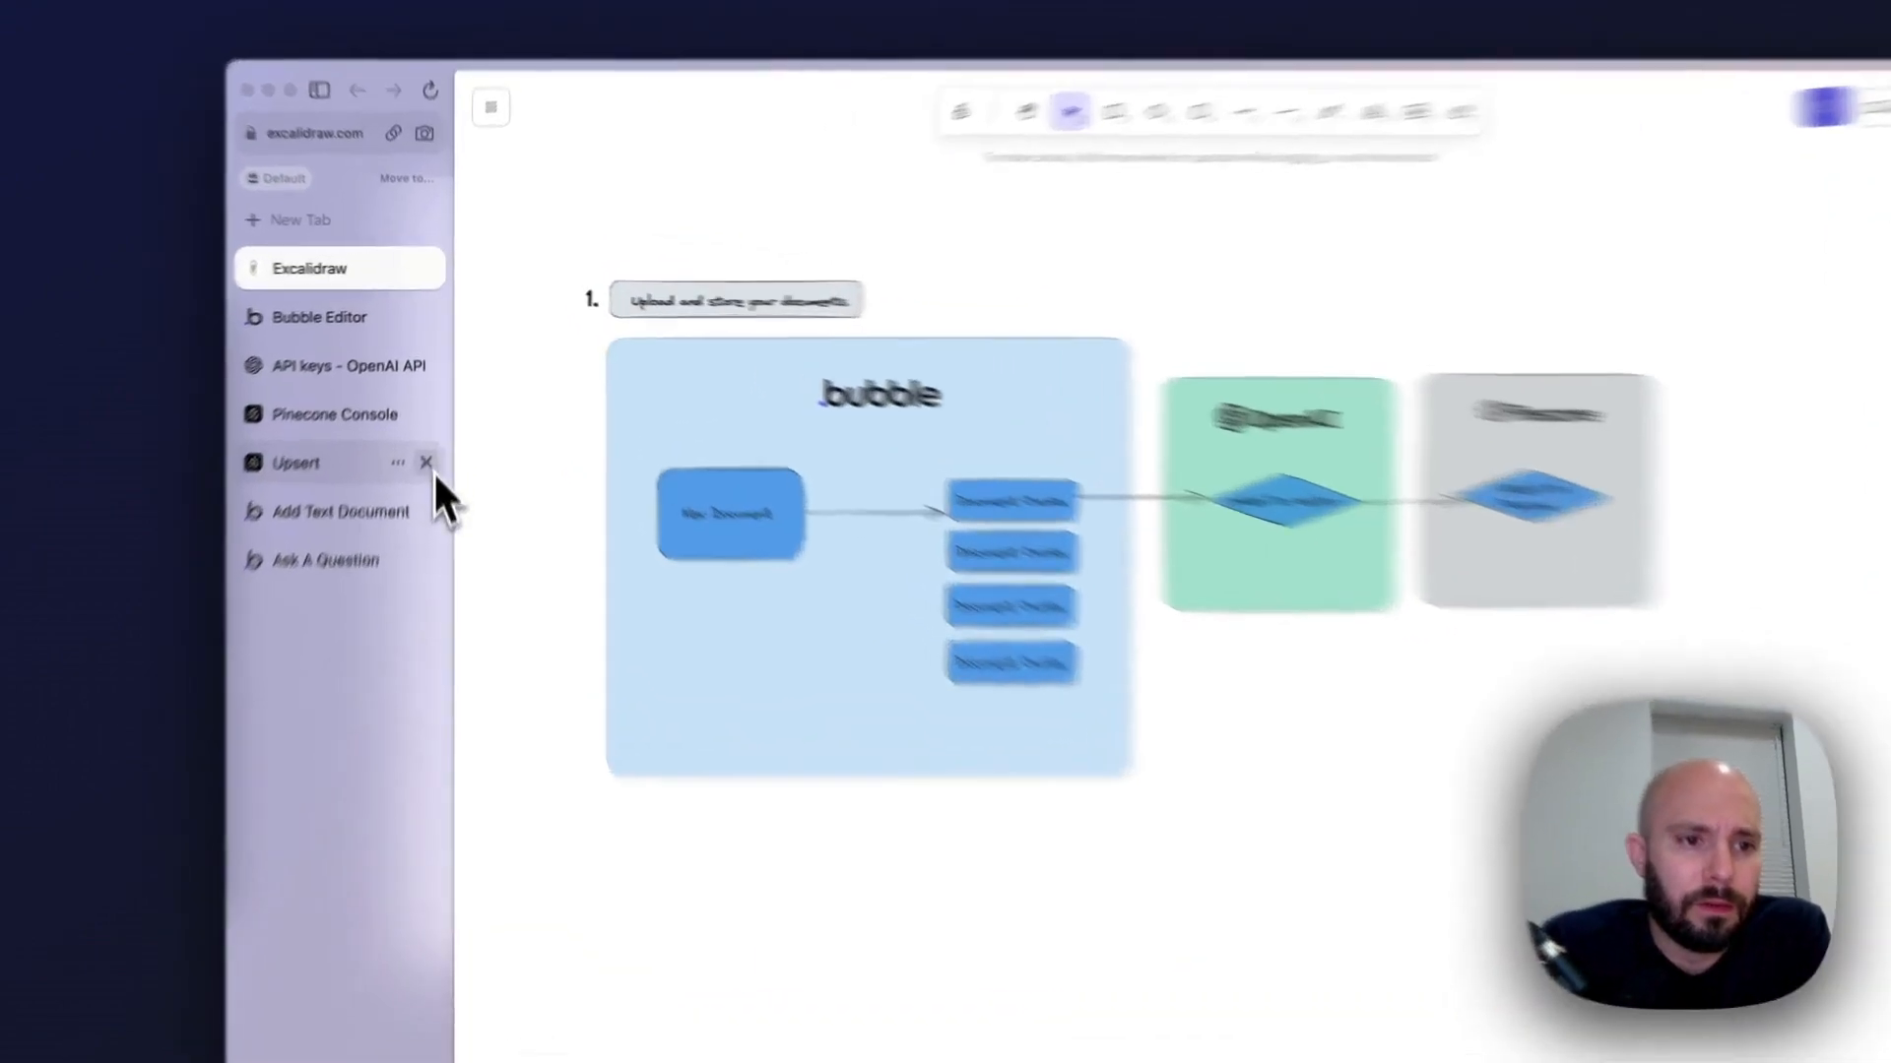
click(426, 457)
click(352, 422)
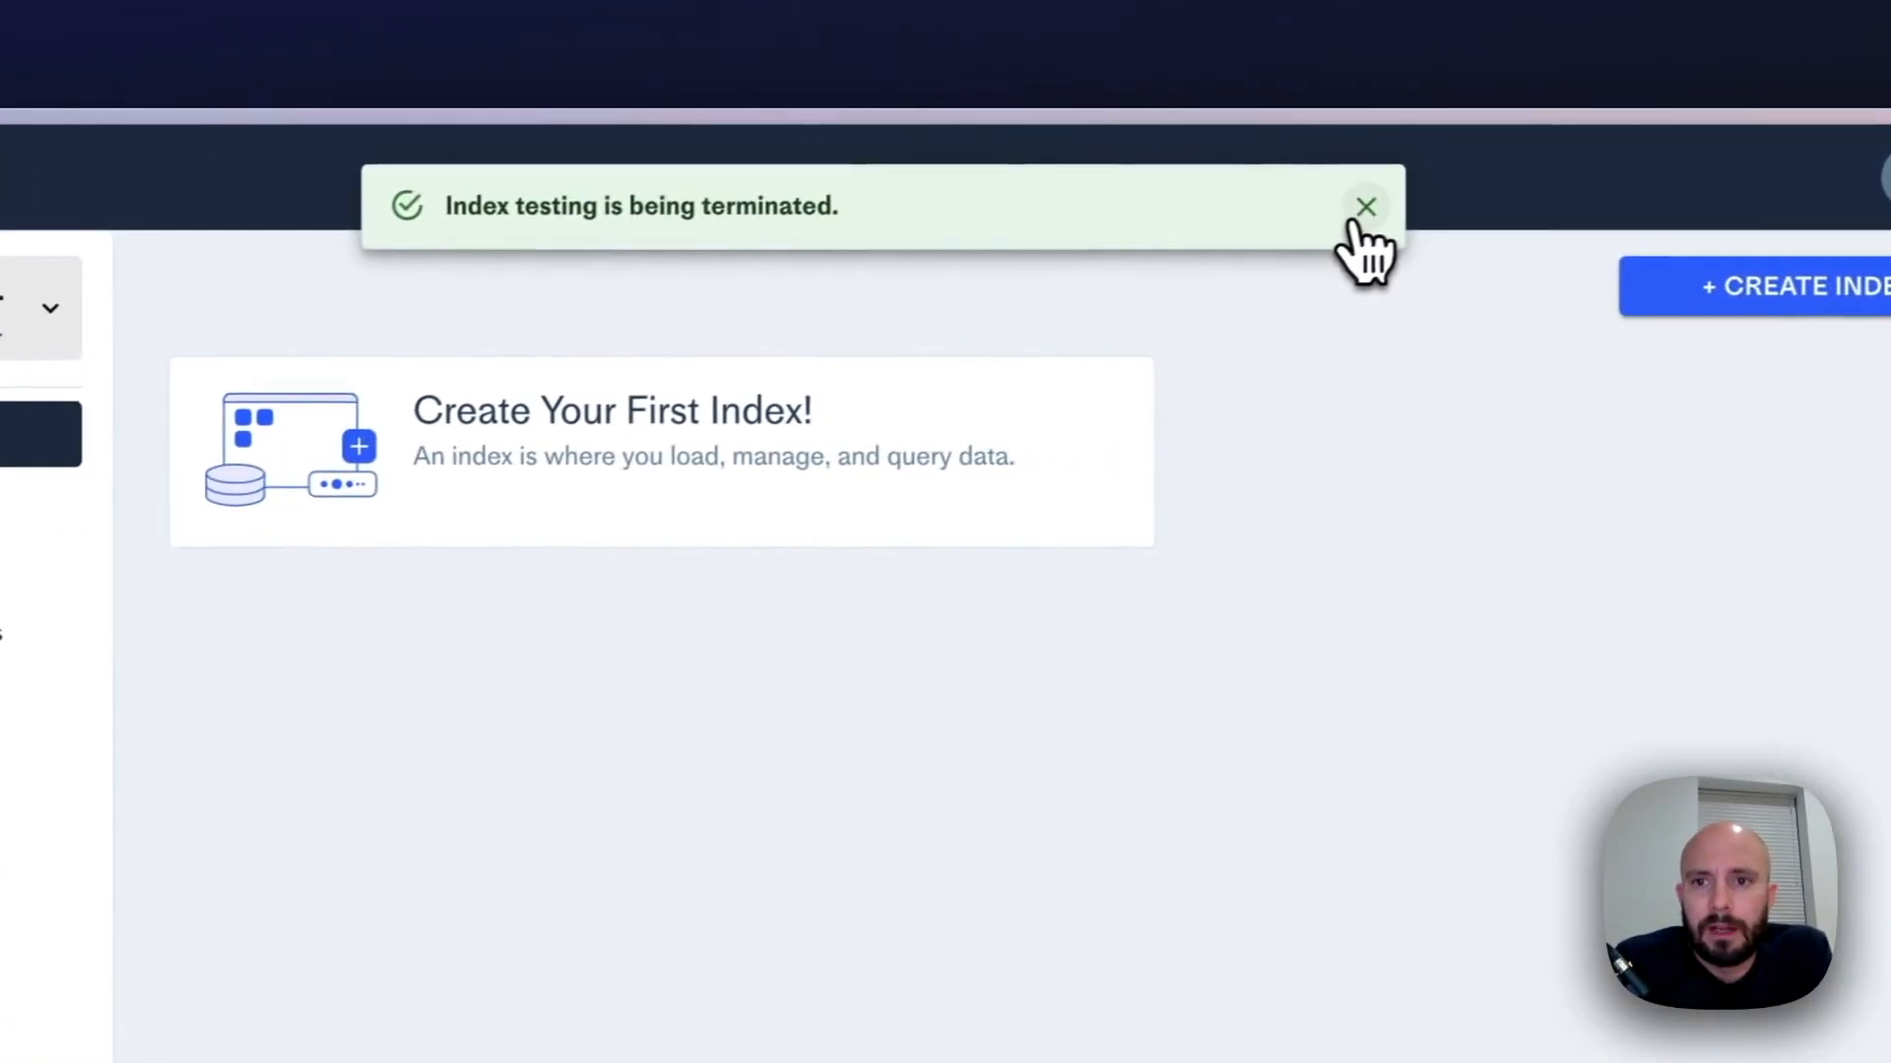
click(1359, 245)
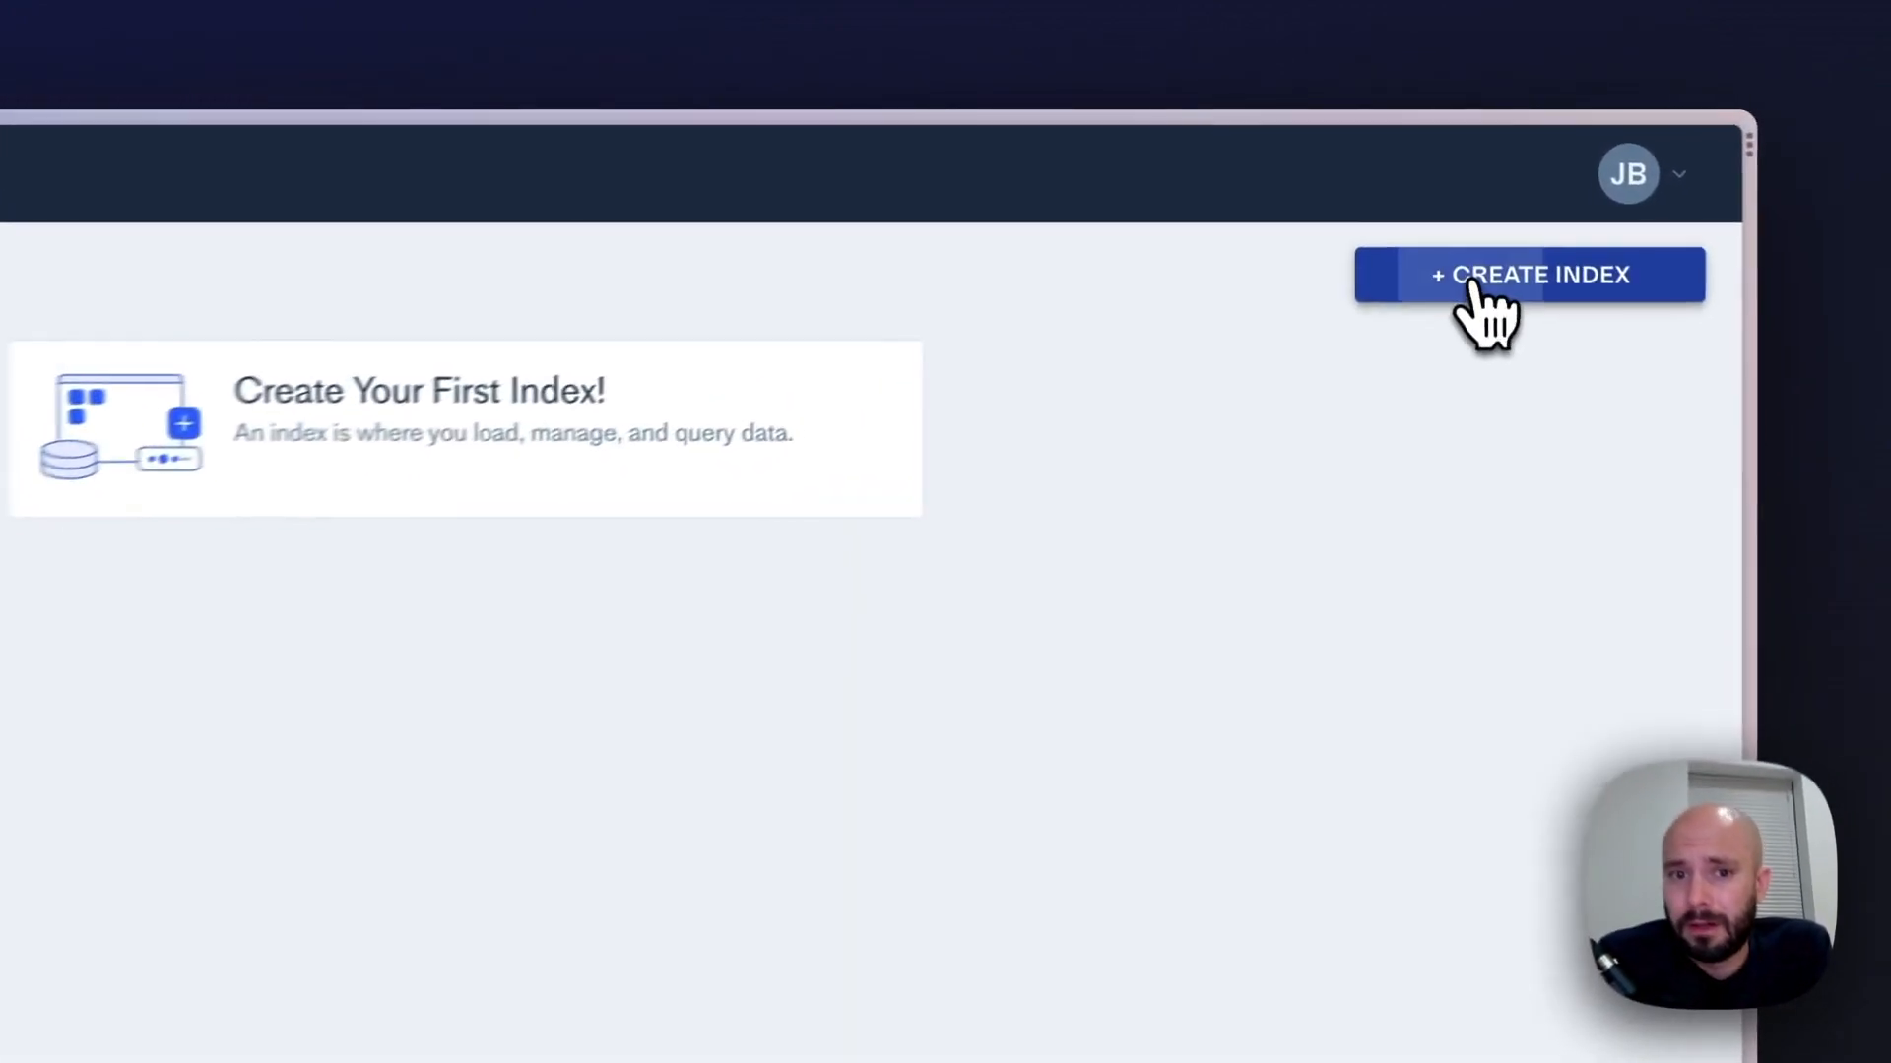
click(1457, 201)
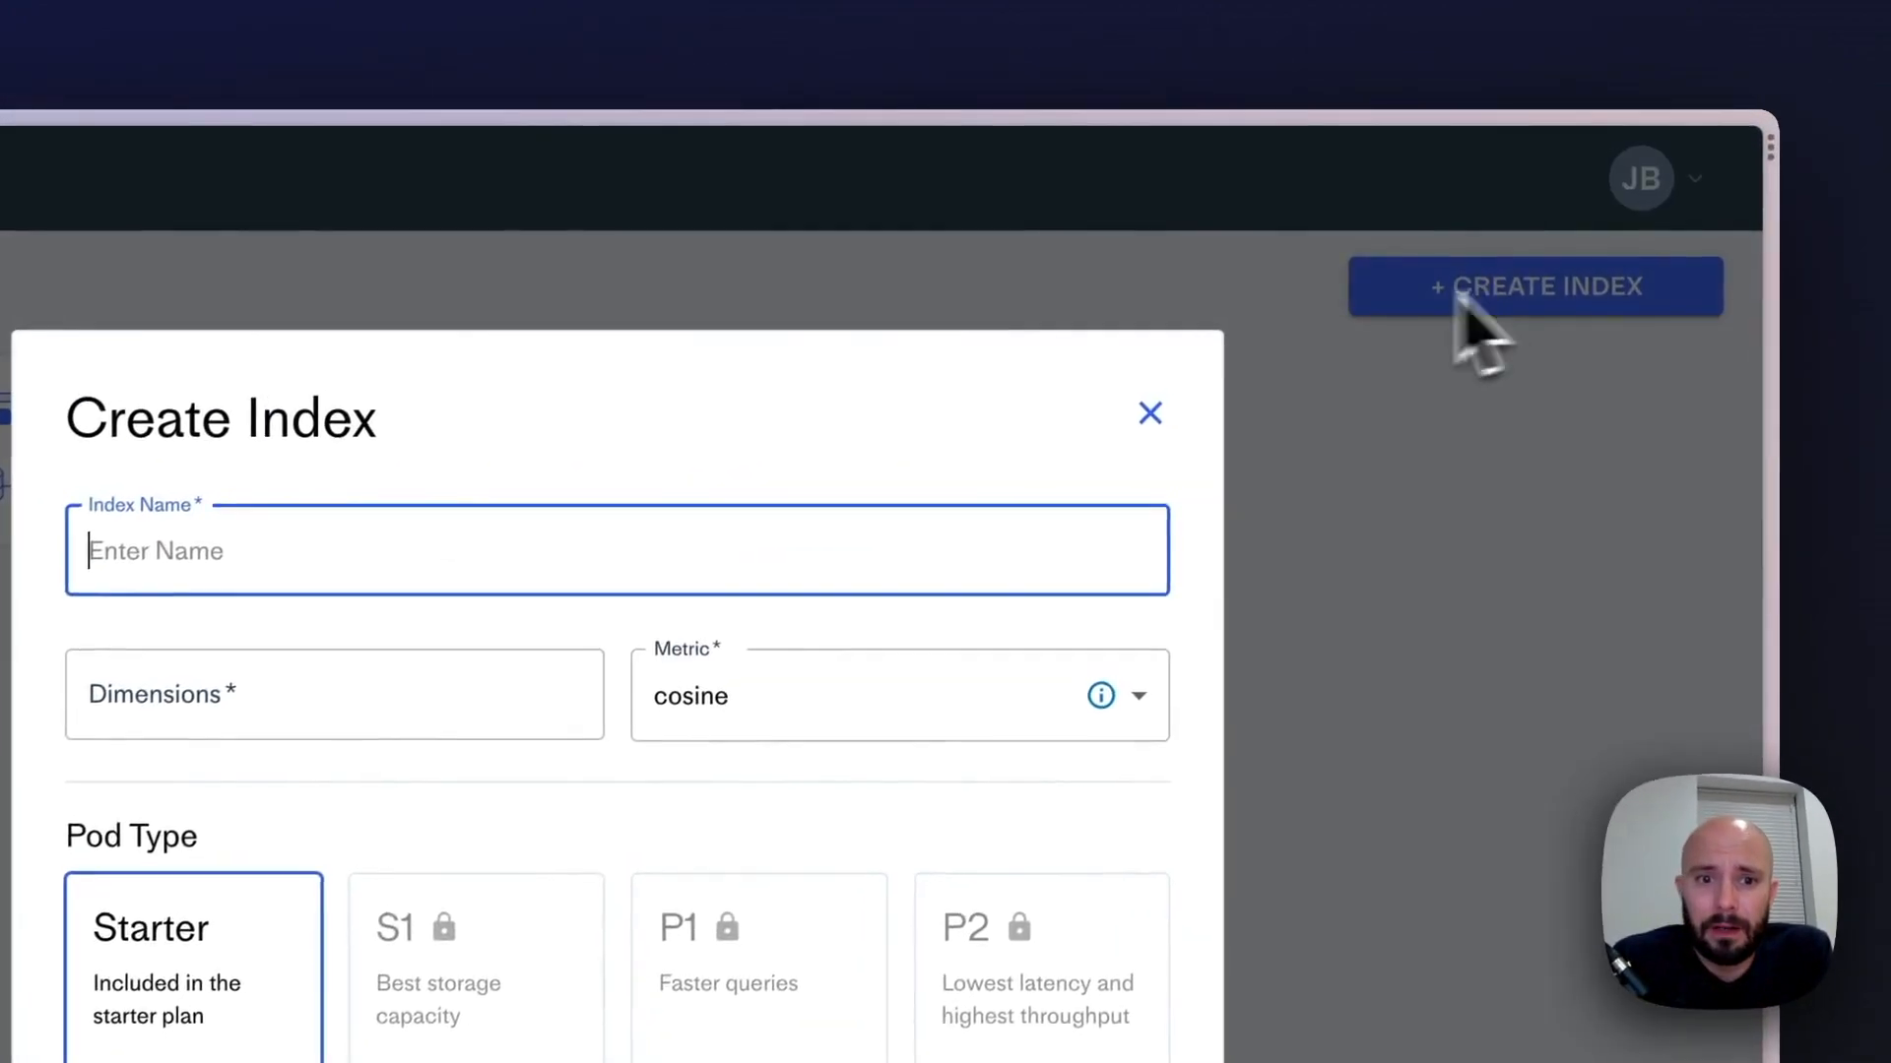
text(v)
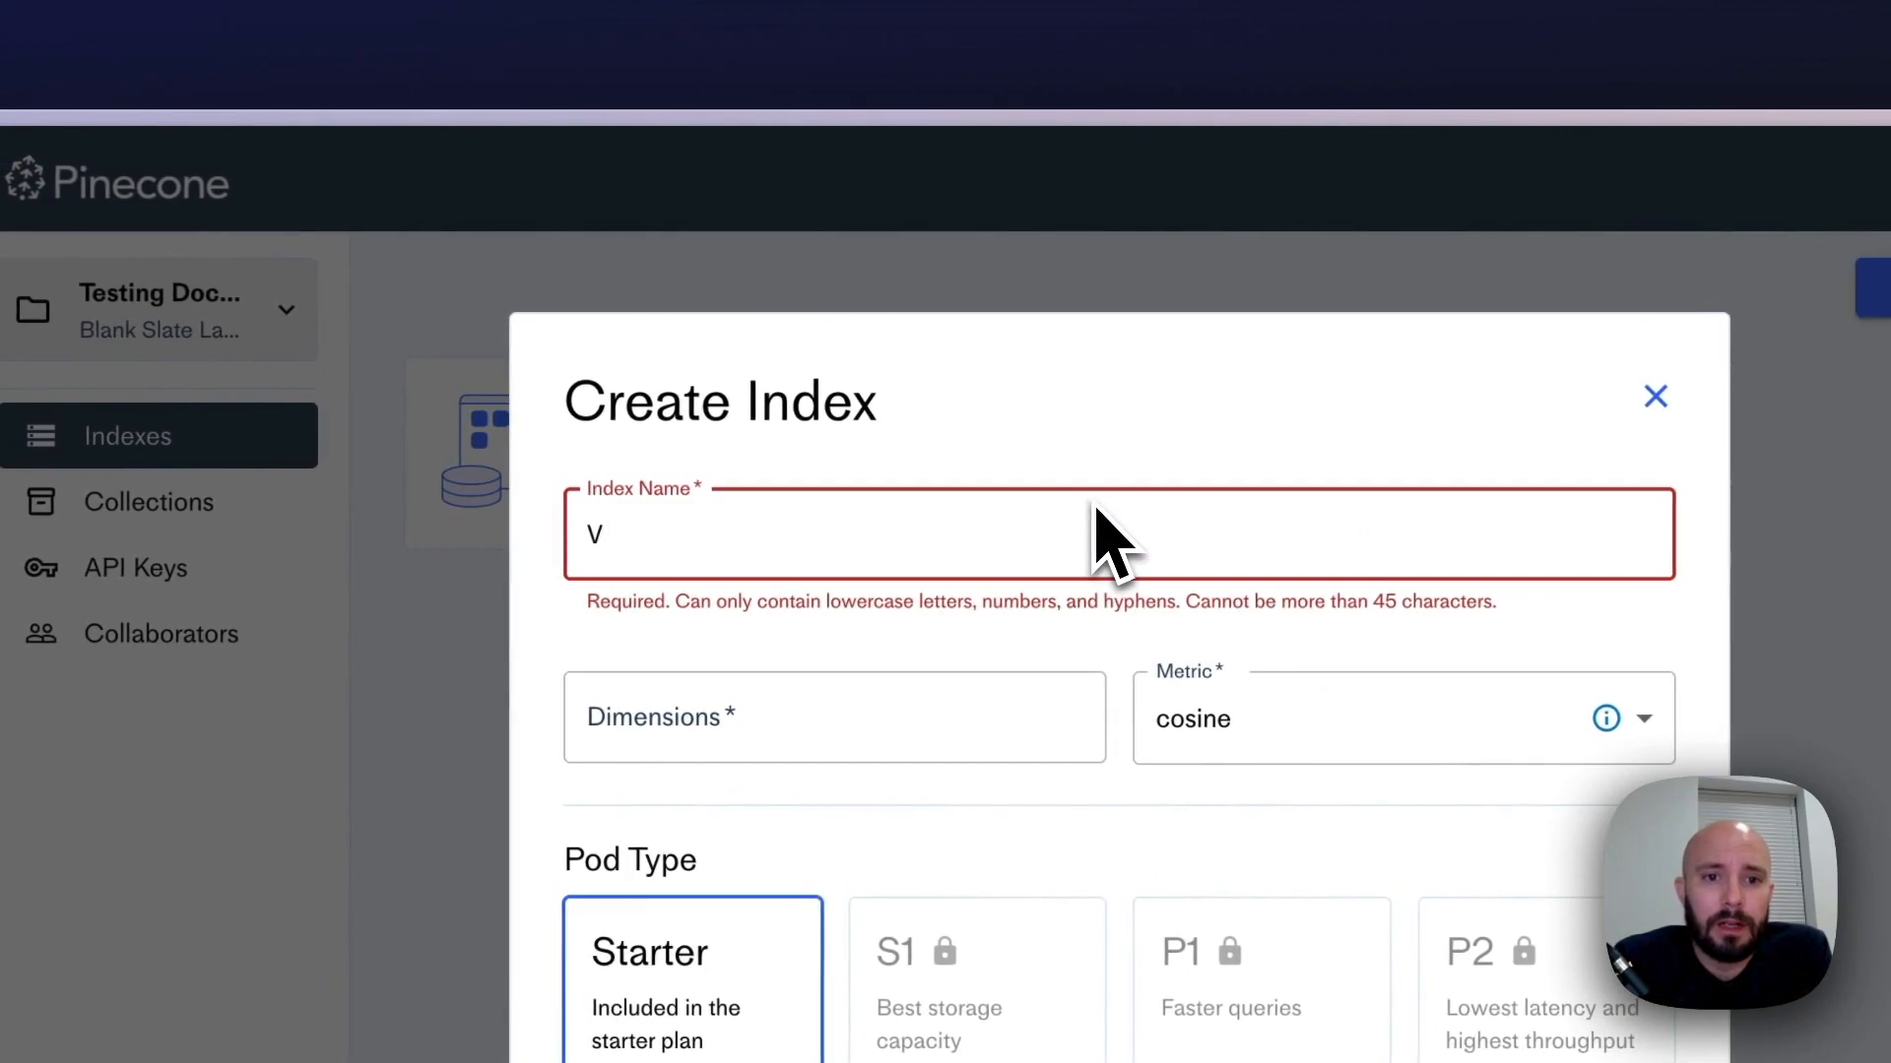
text(ideo)
click(914, 470)
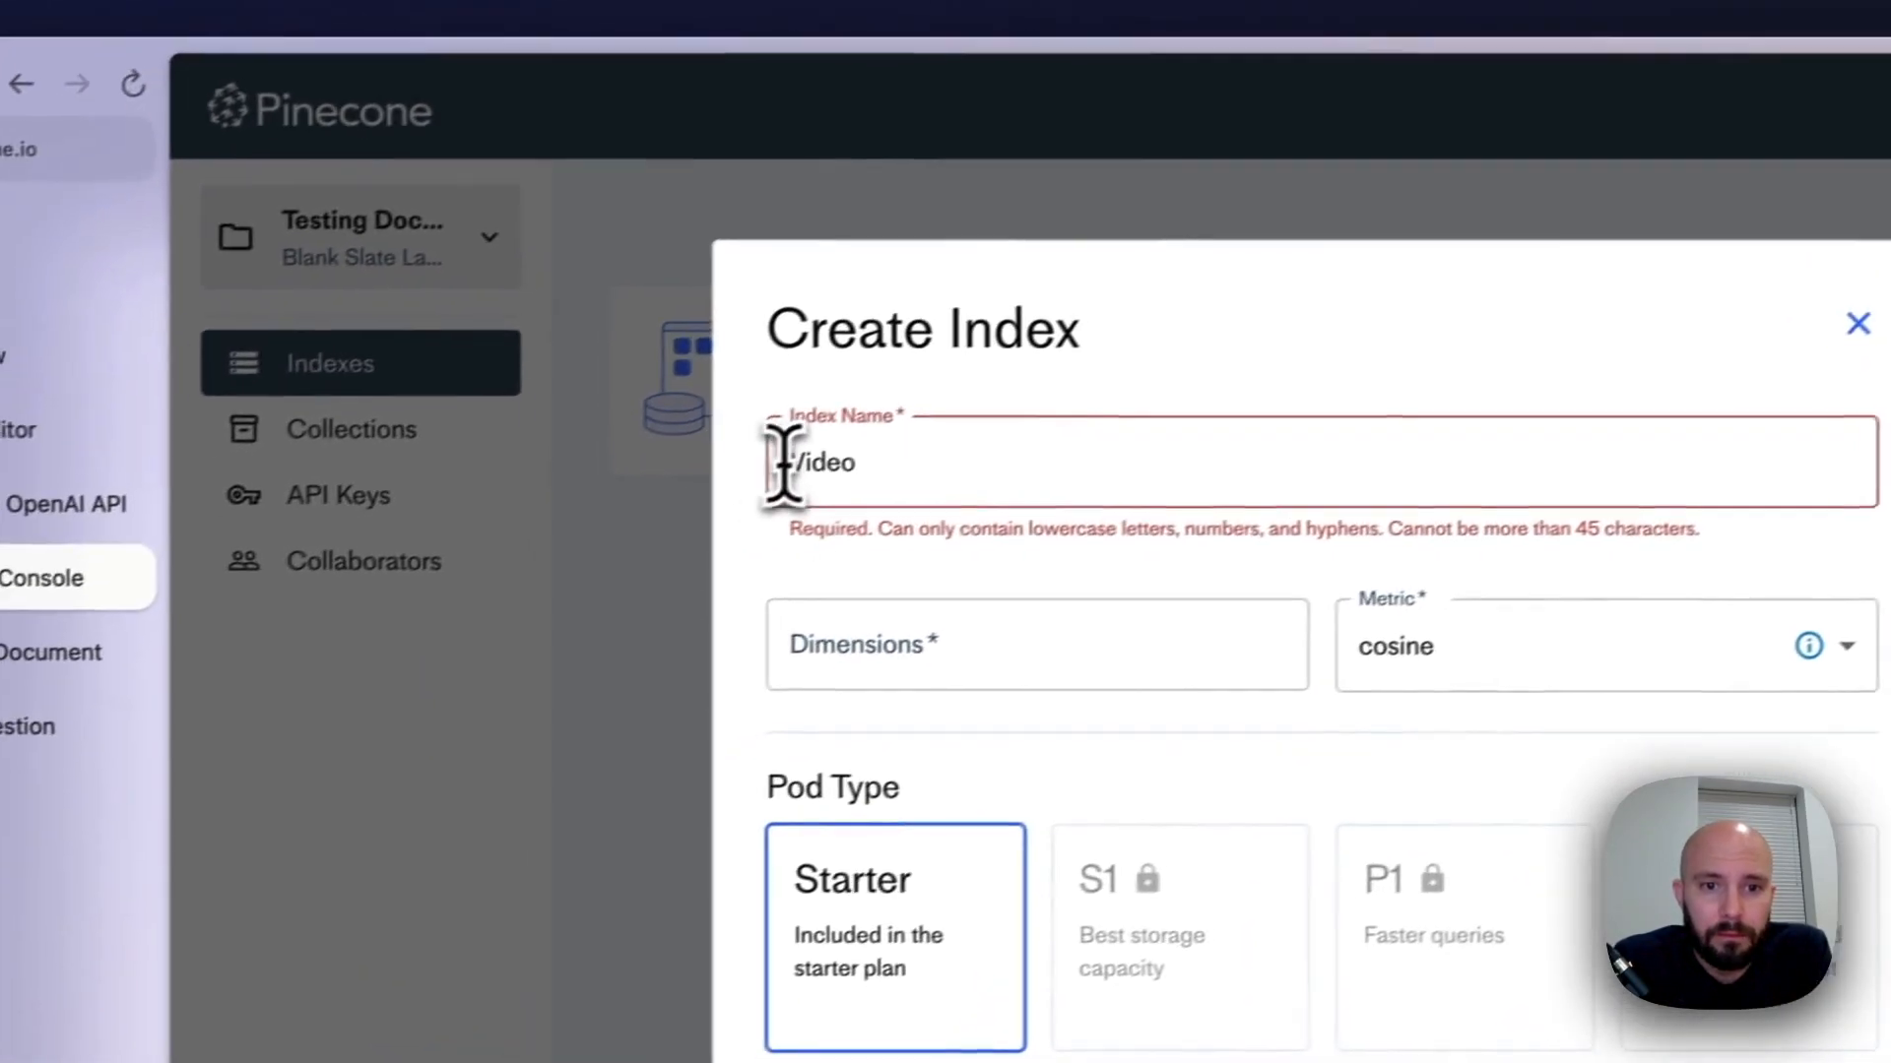
click(594, 535)
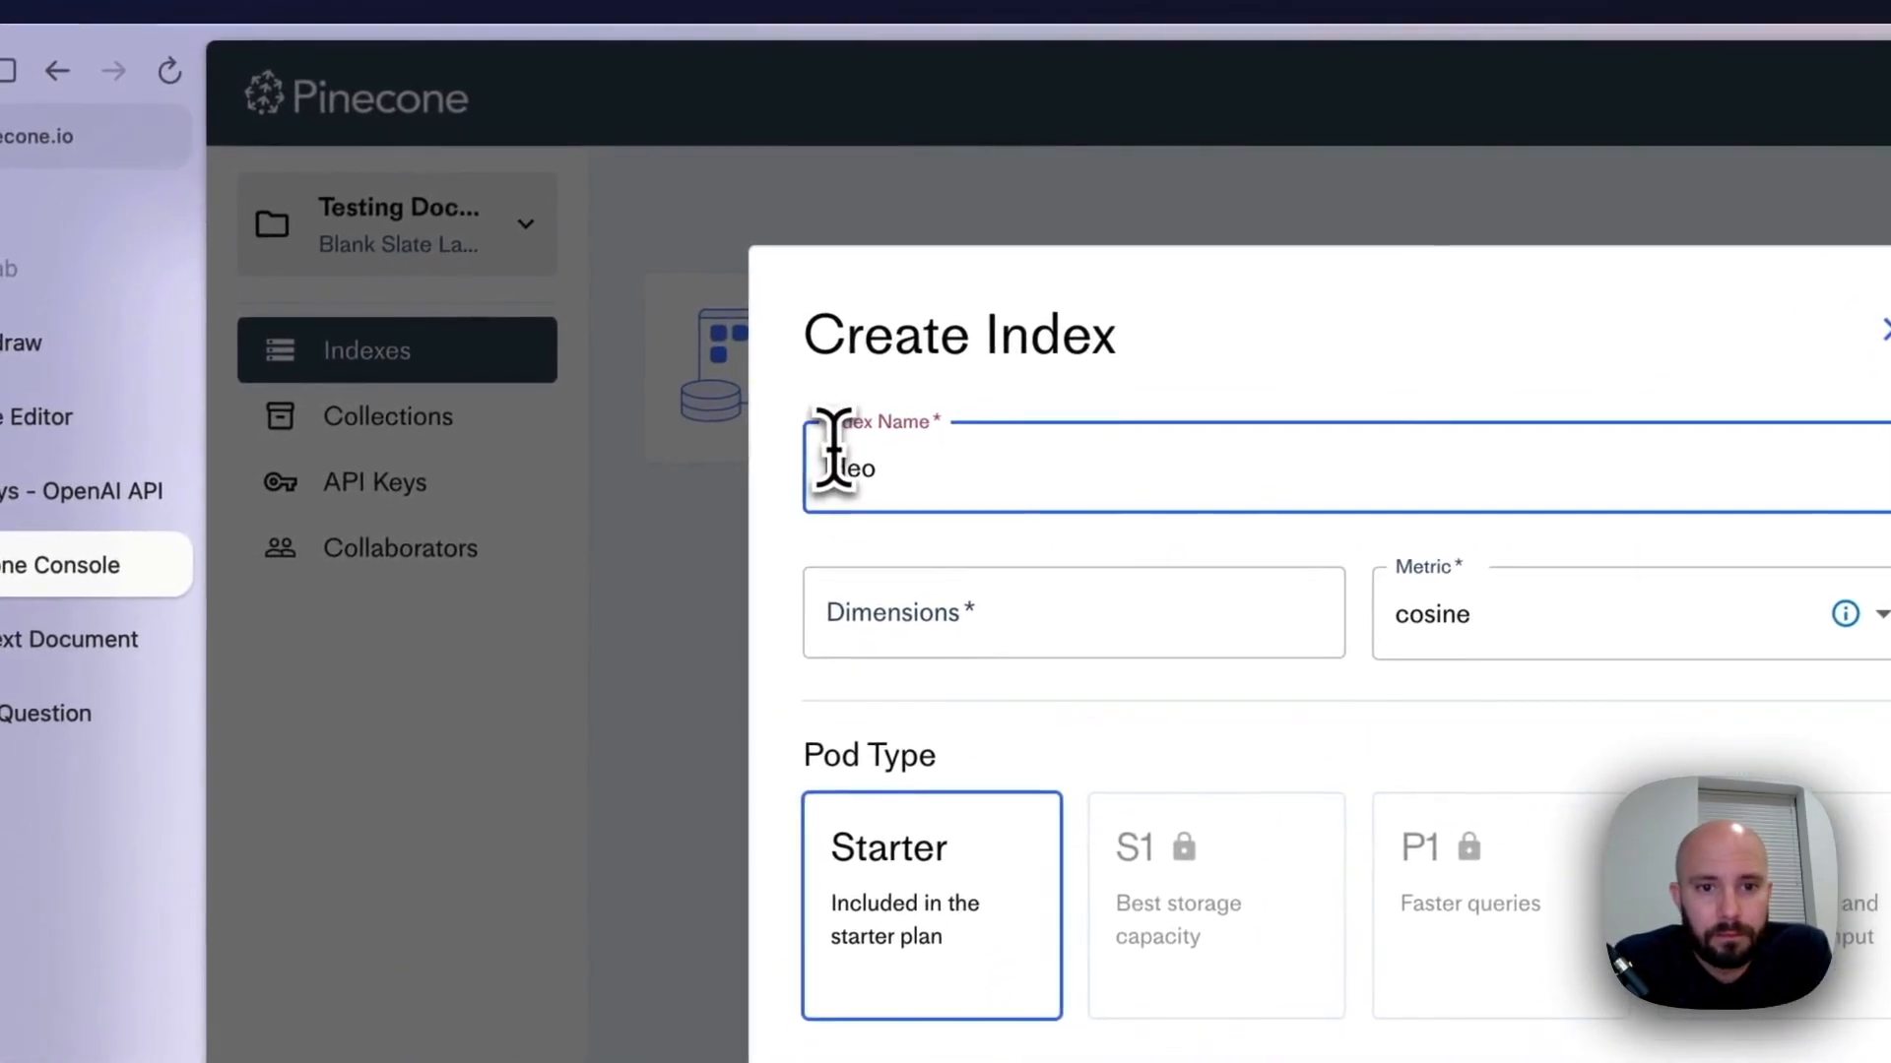
Set the index's dimensions to 1536 and create it with the cosine metric and the Starter pod type
click(943, 635)
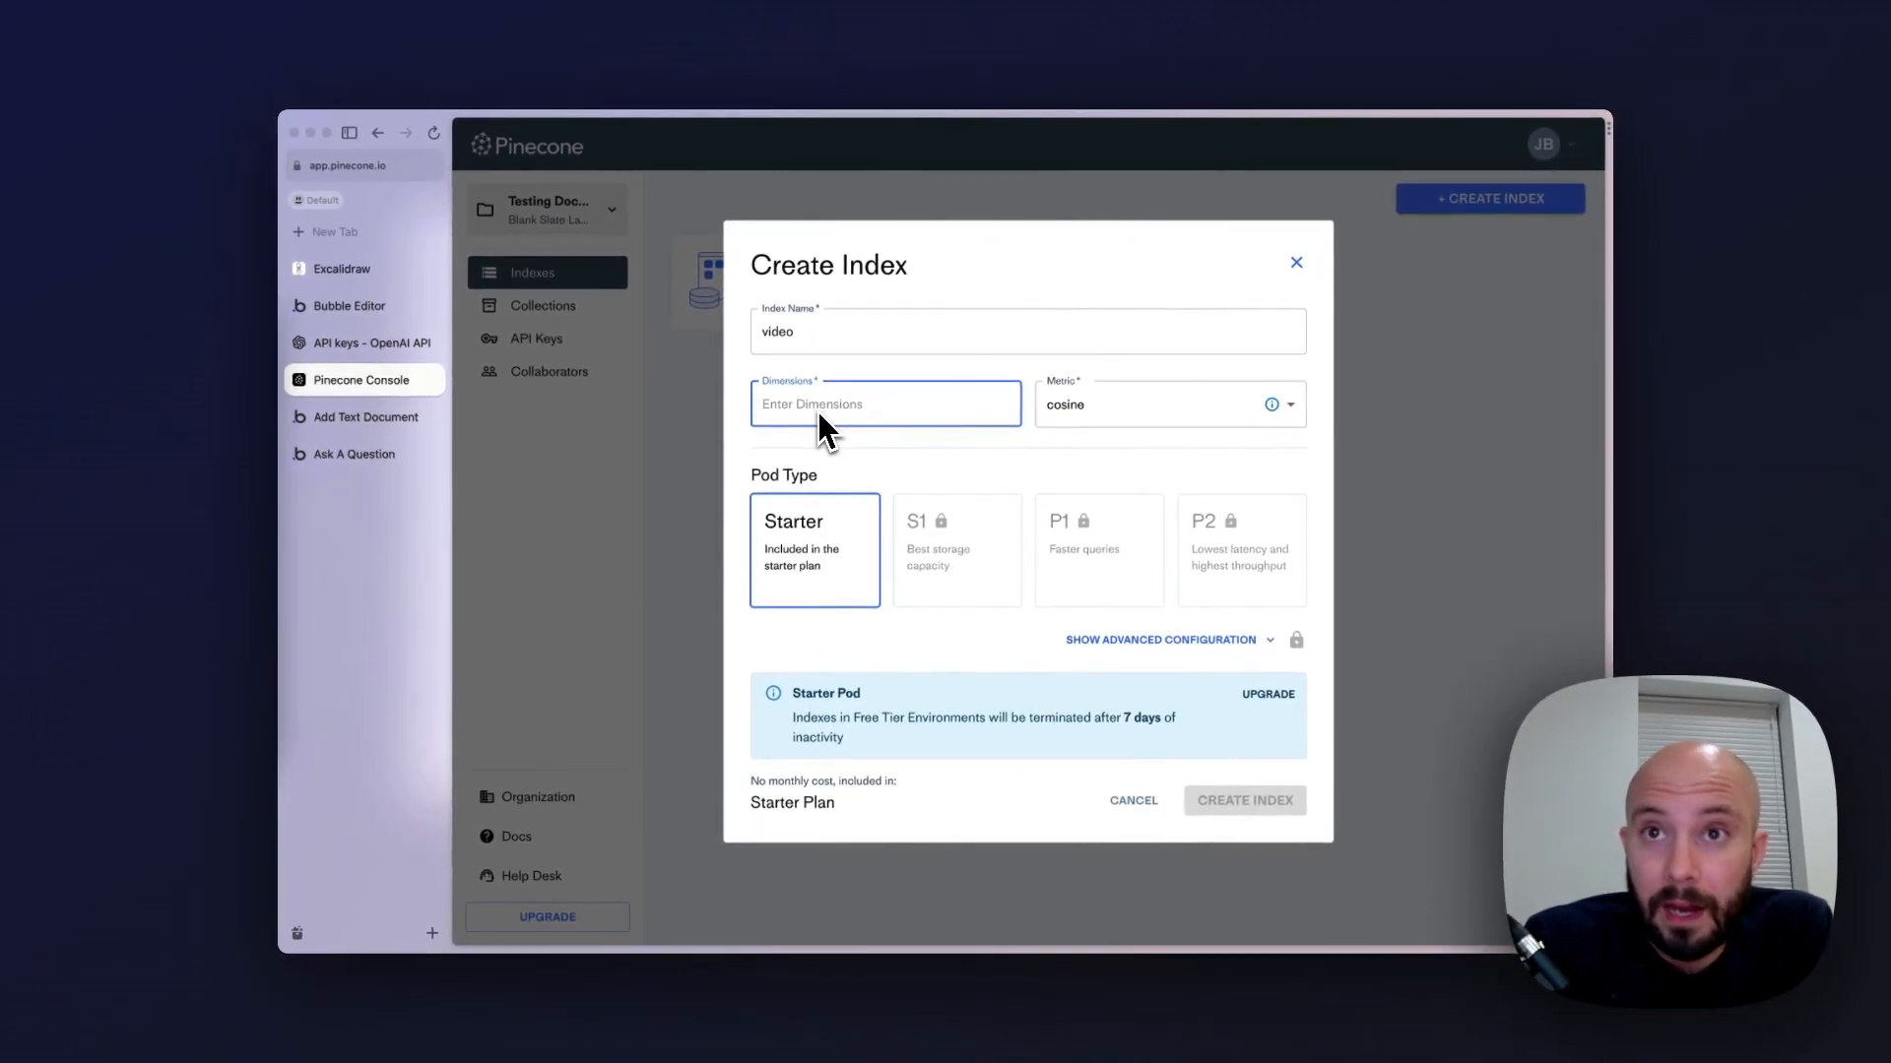
text(1536)
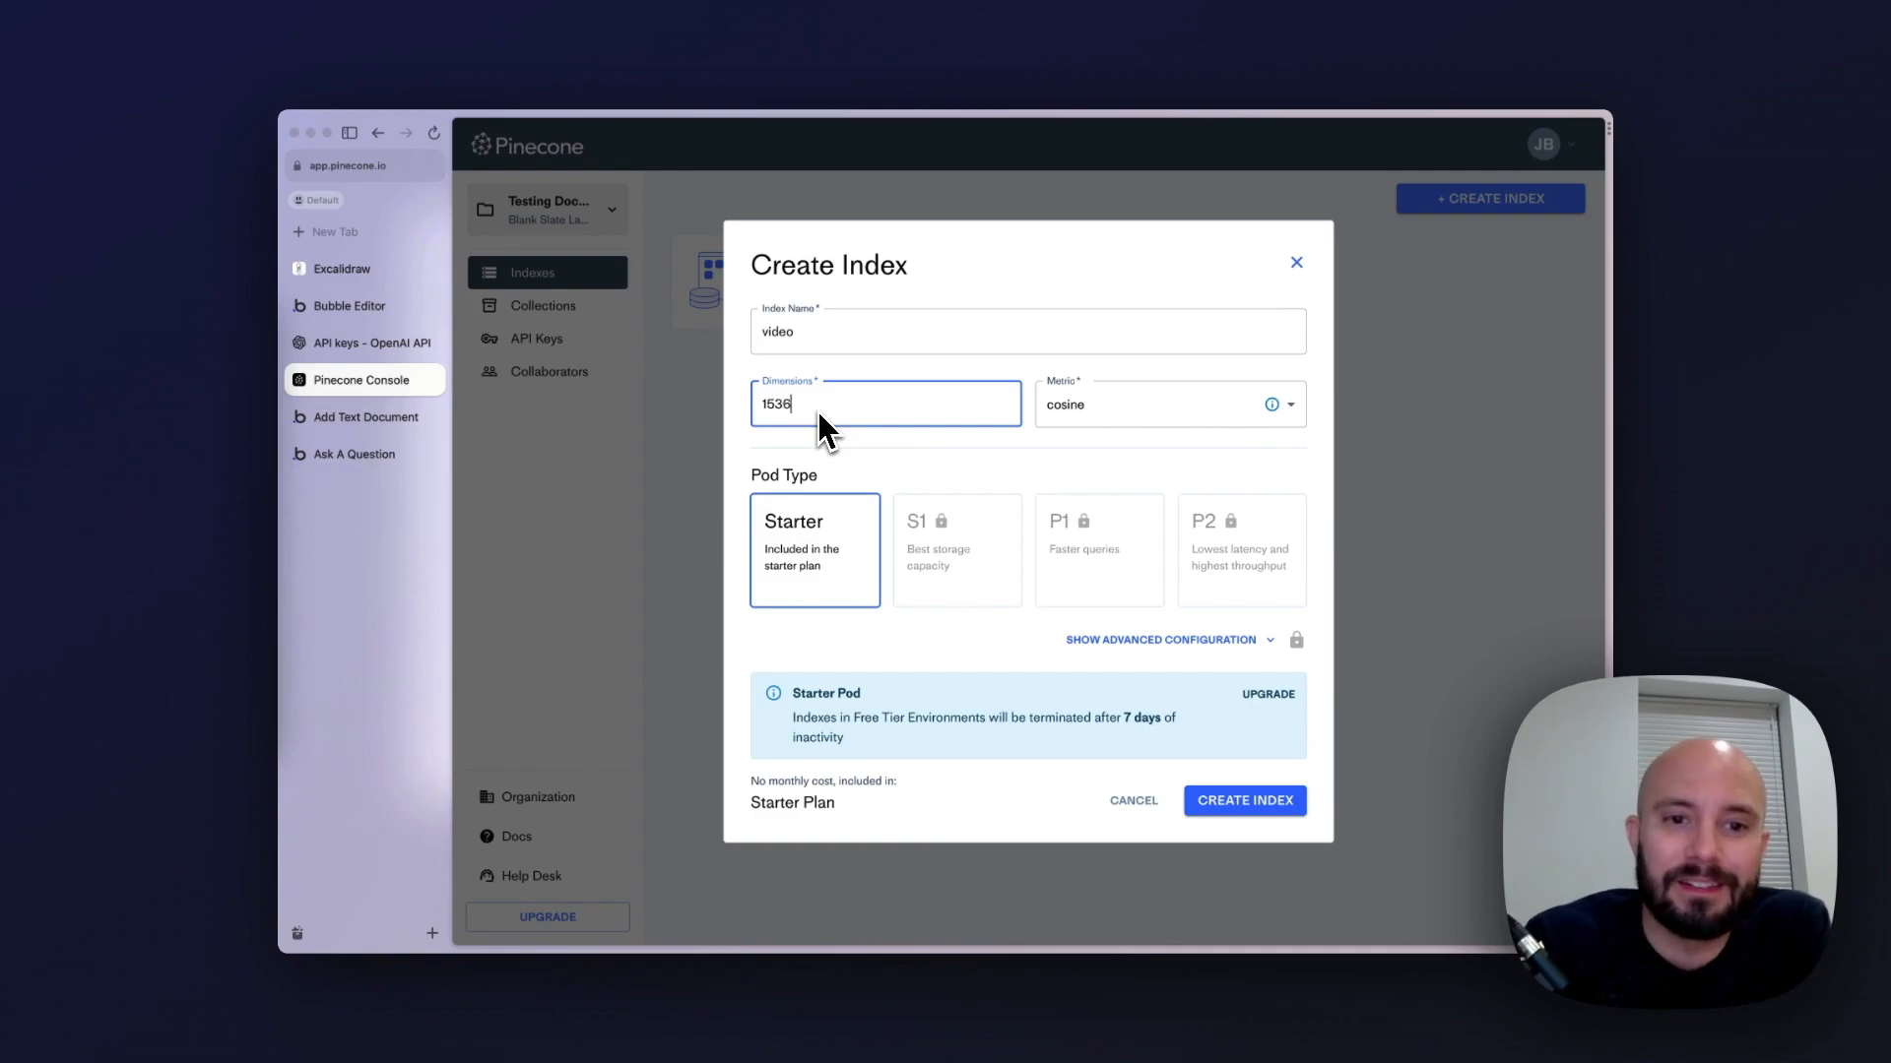
click(961, 472)
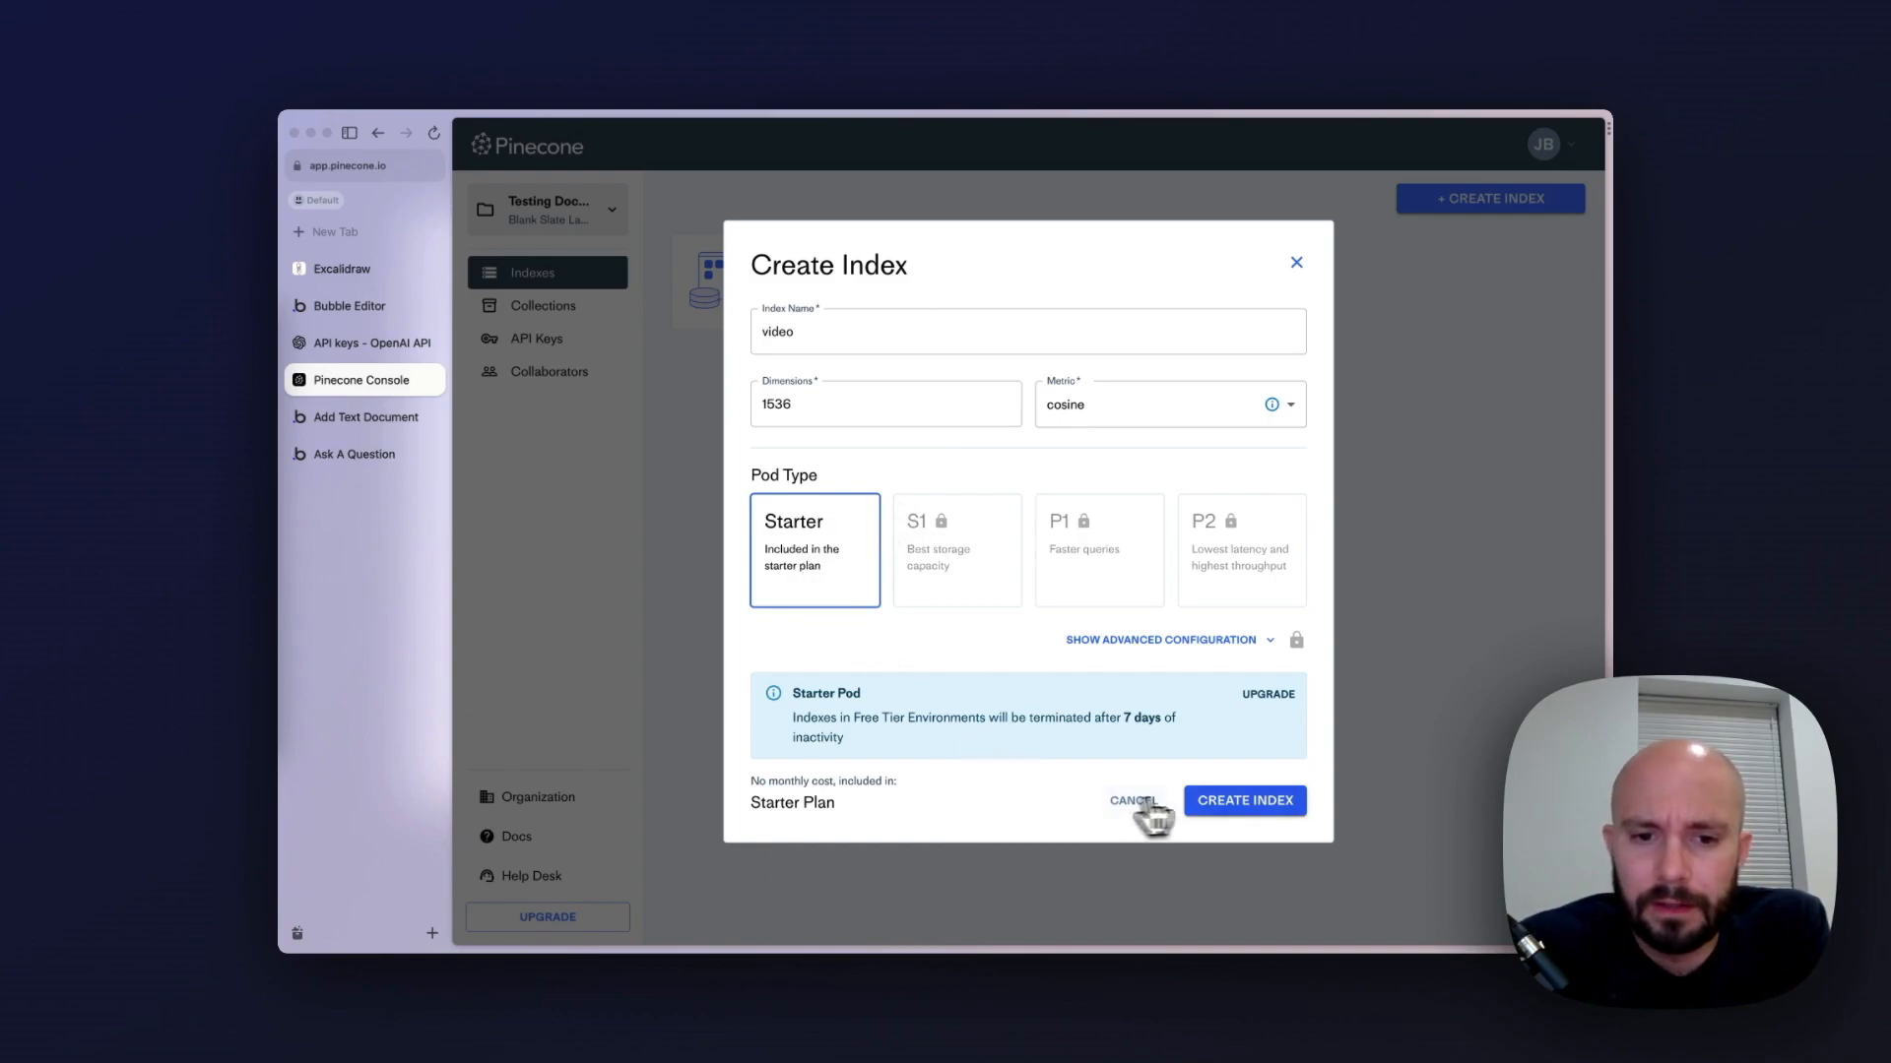
click(1256, 806)
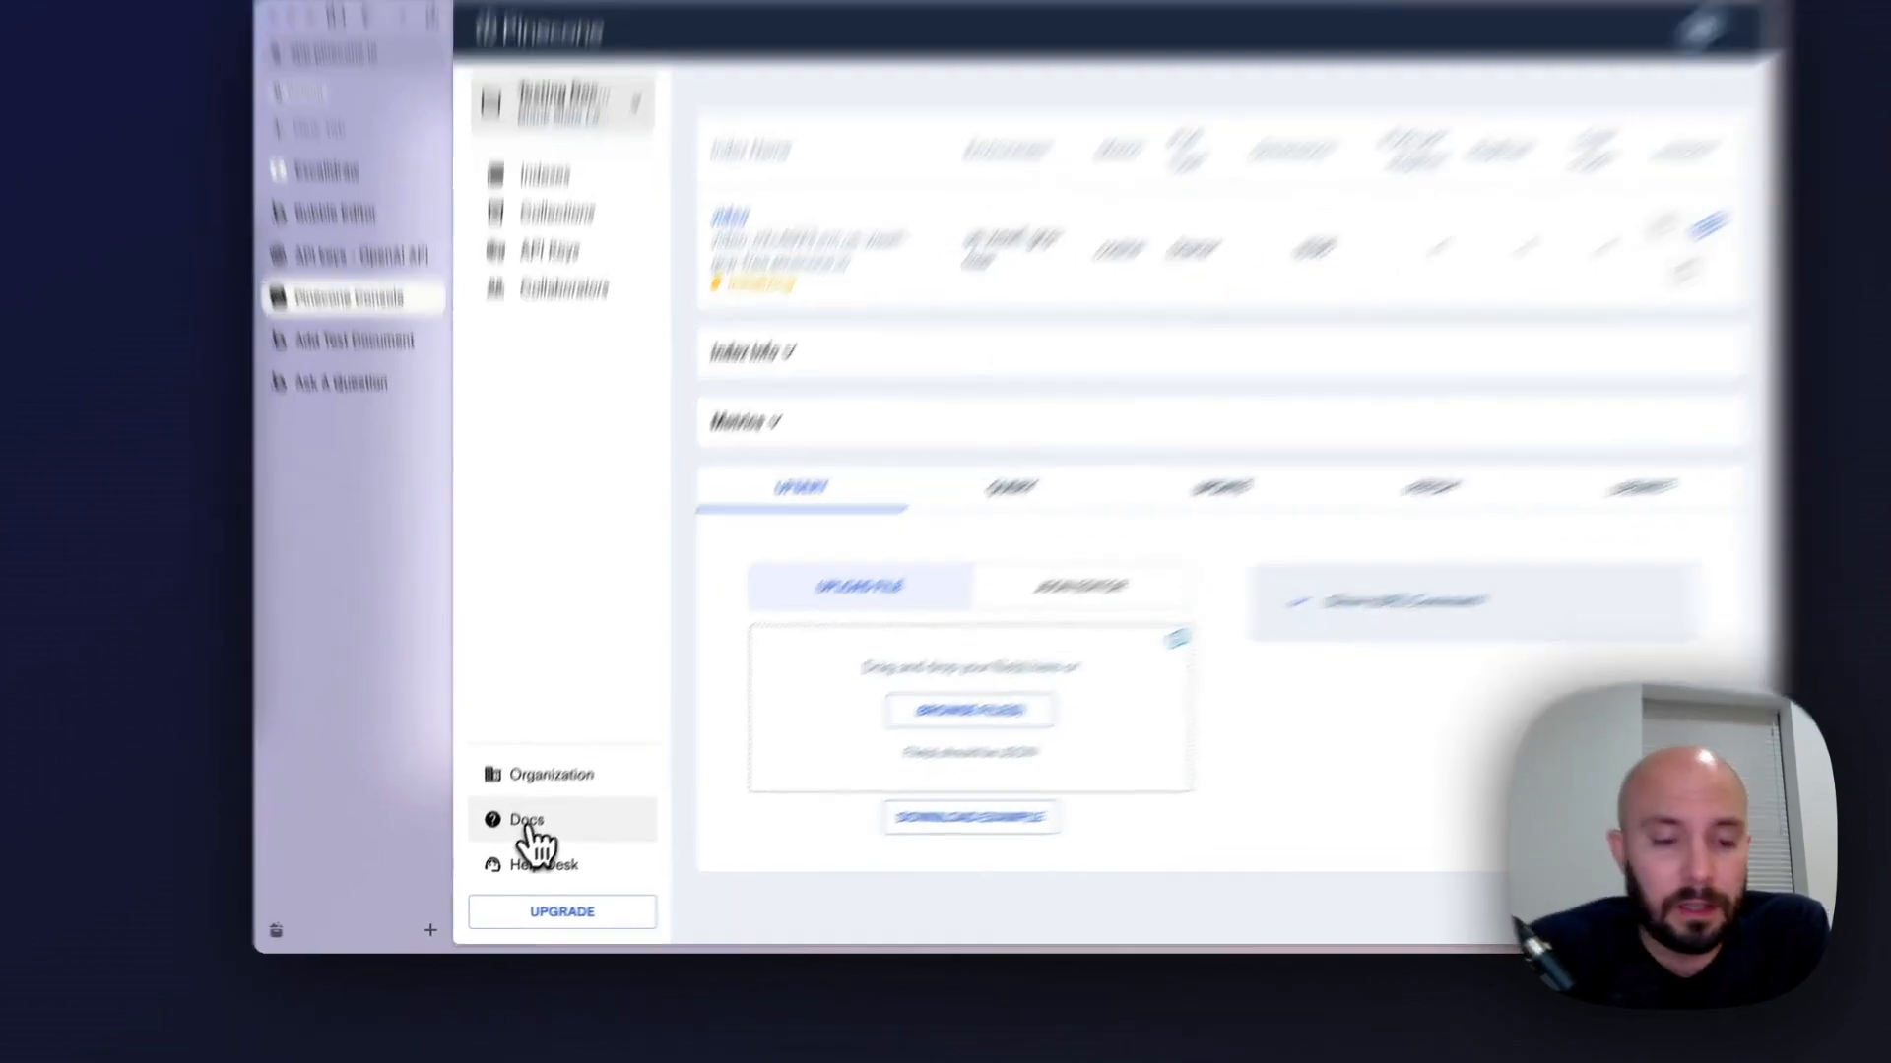
Open the Upsert operation in the Pinecone API reference and clear the old API key from its Authentication header
click(520, 849)
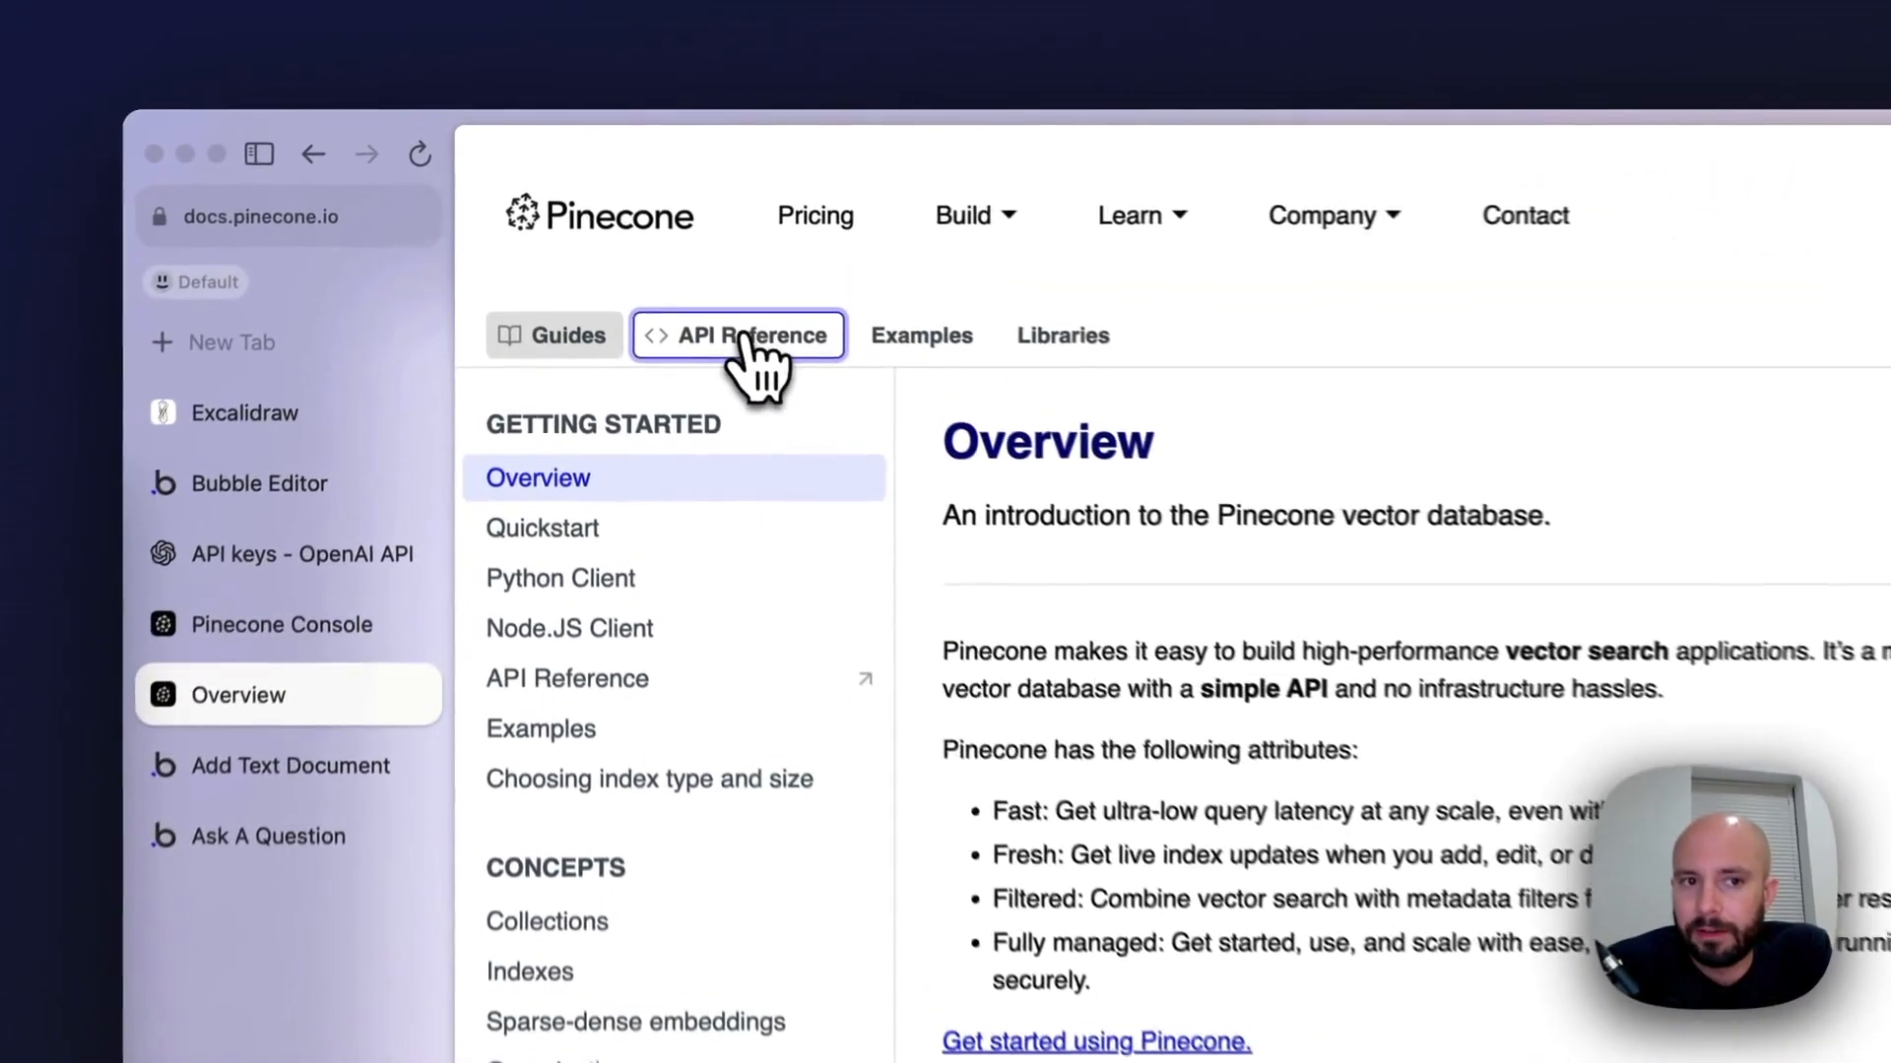
click(631, 248)
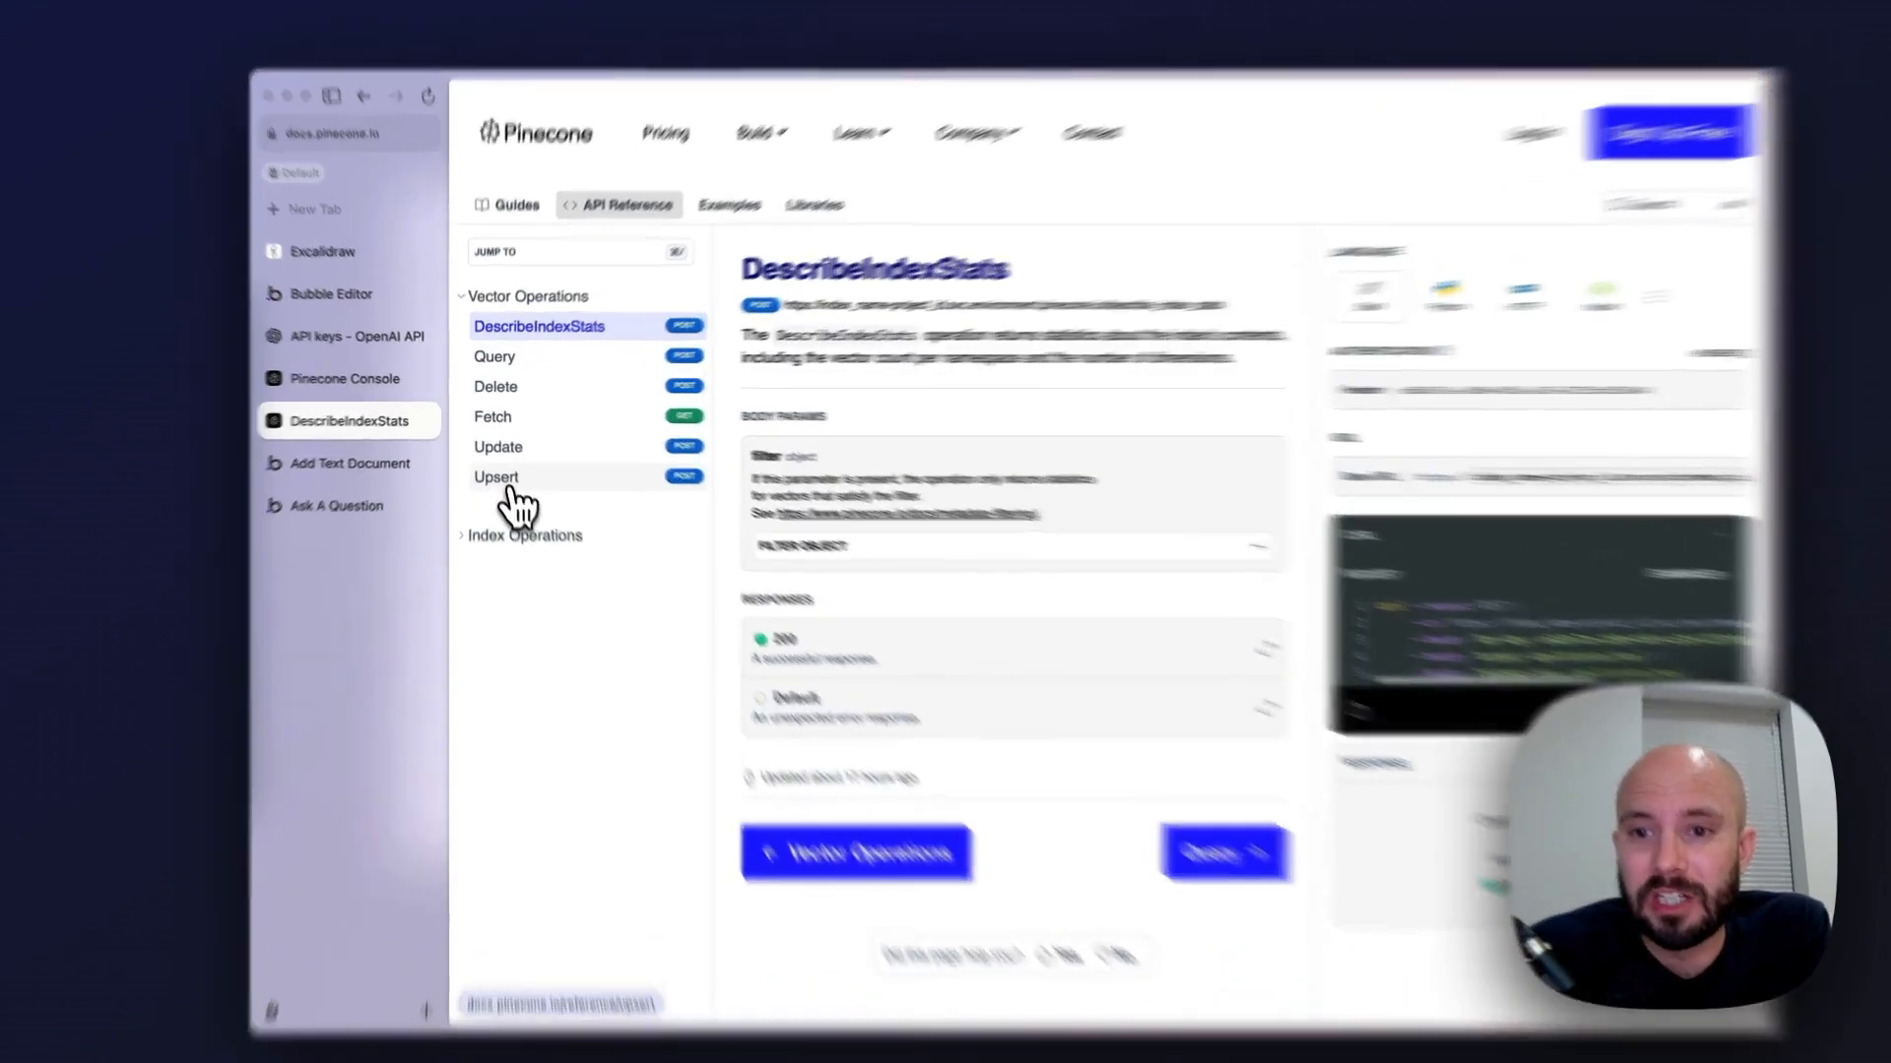
click(505, 477)
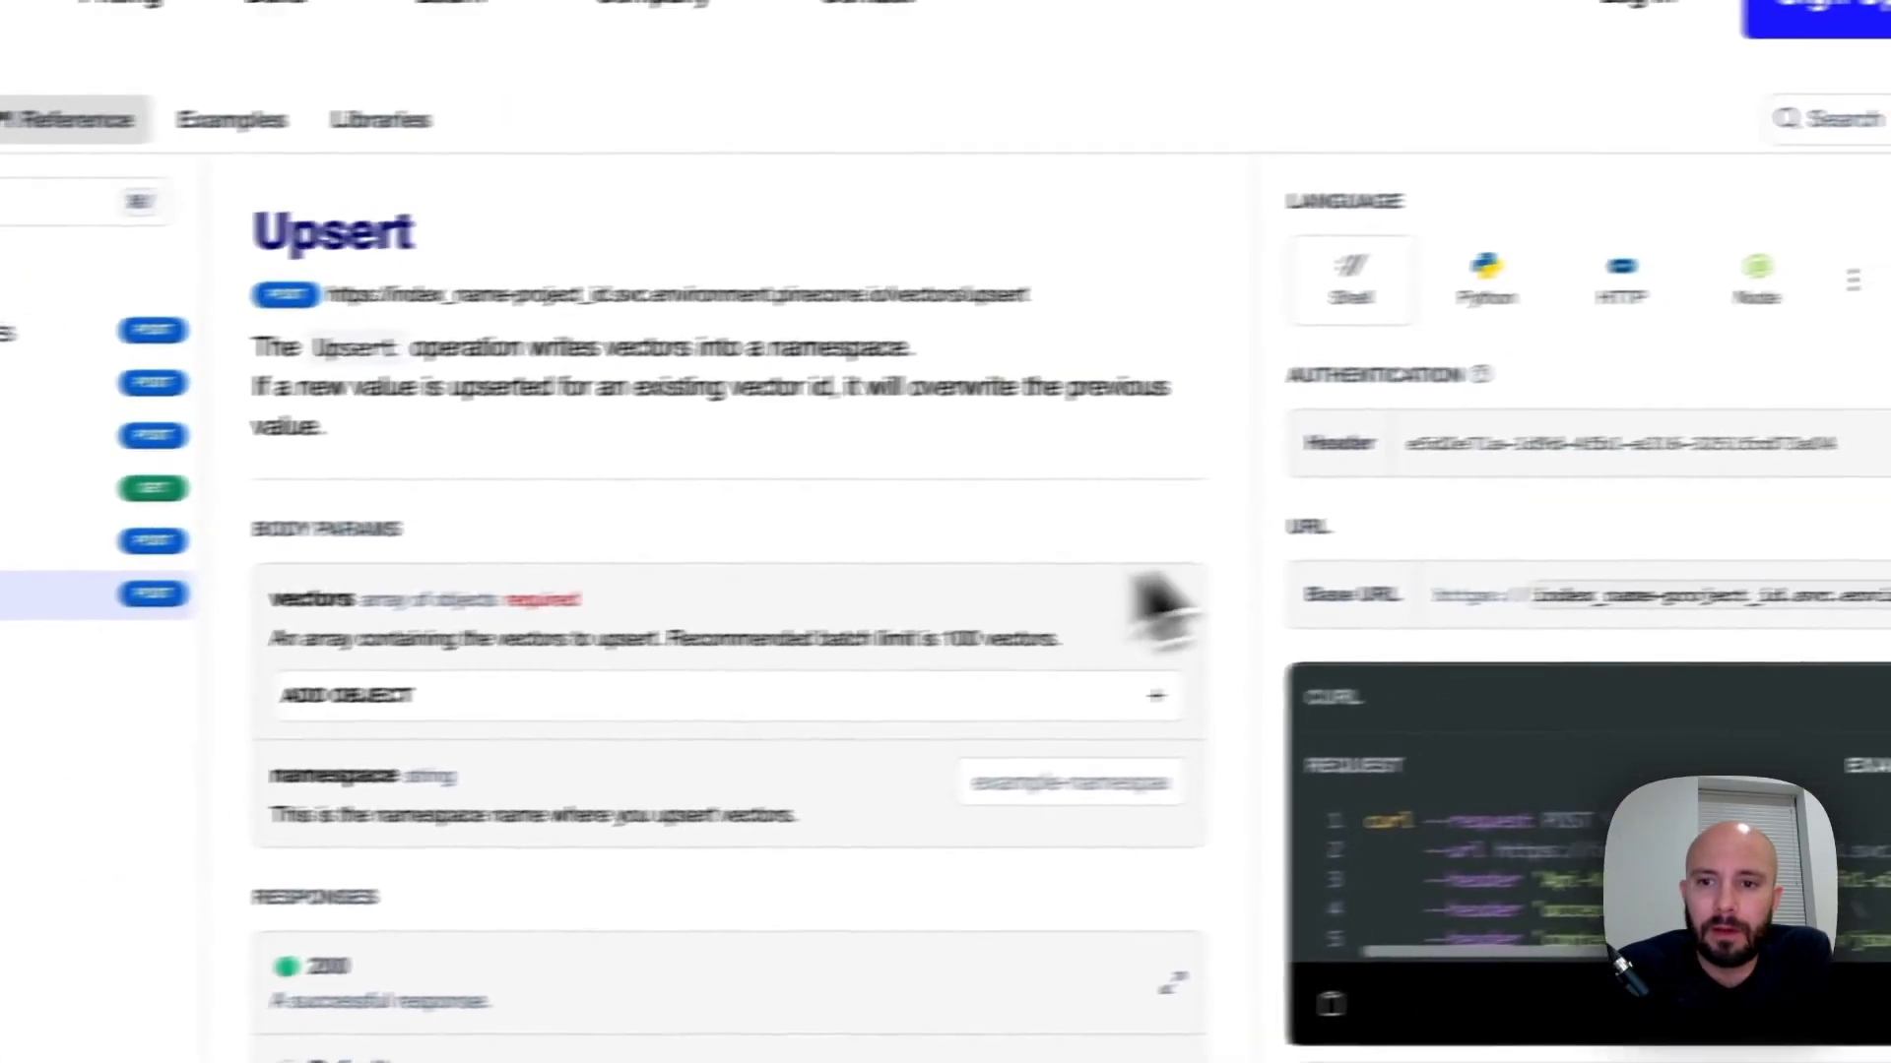
triple_click(1349, 473)
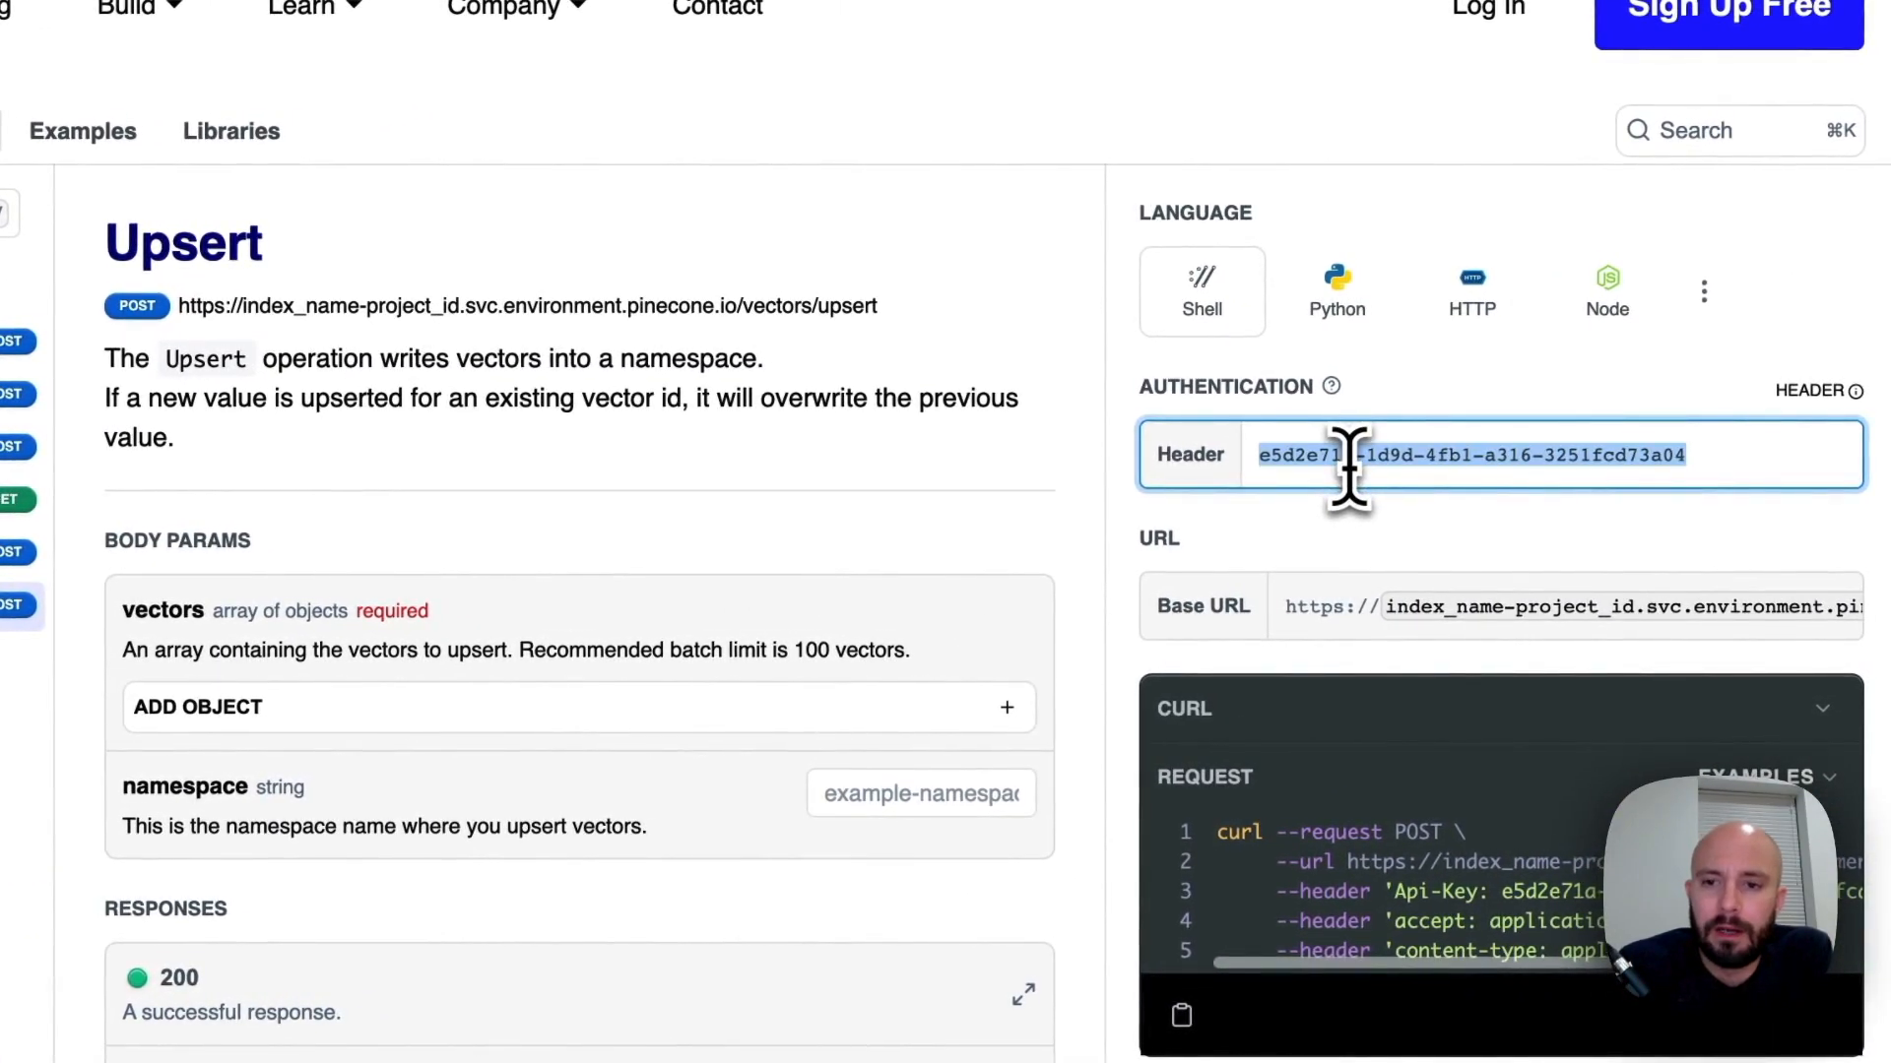
key(BackSpace)
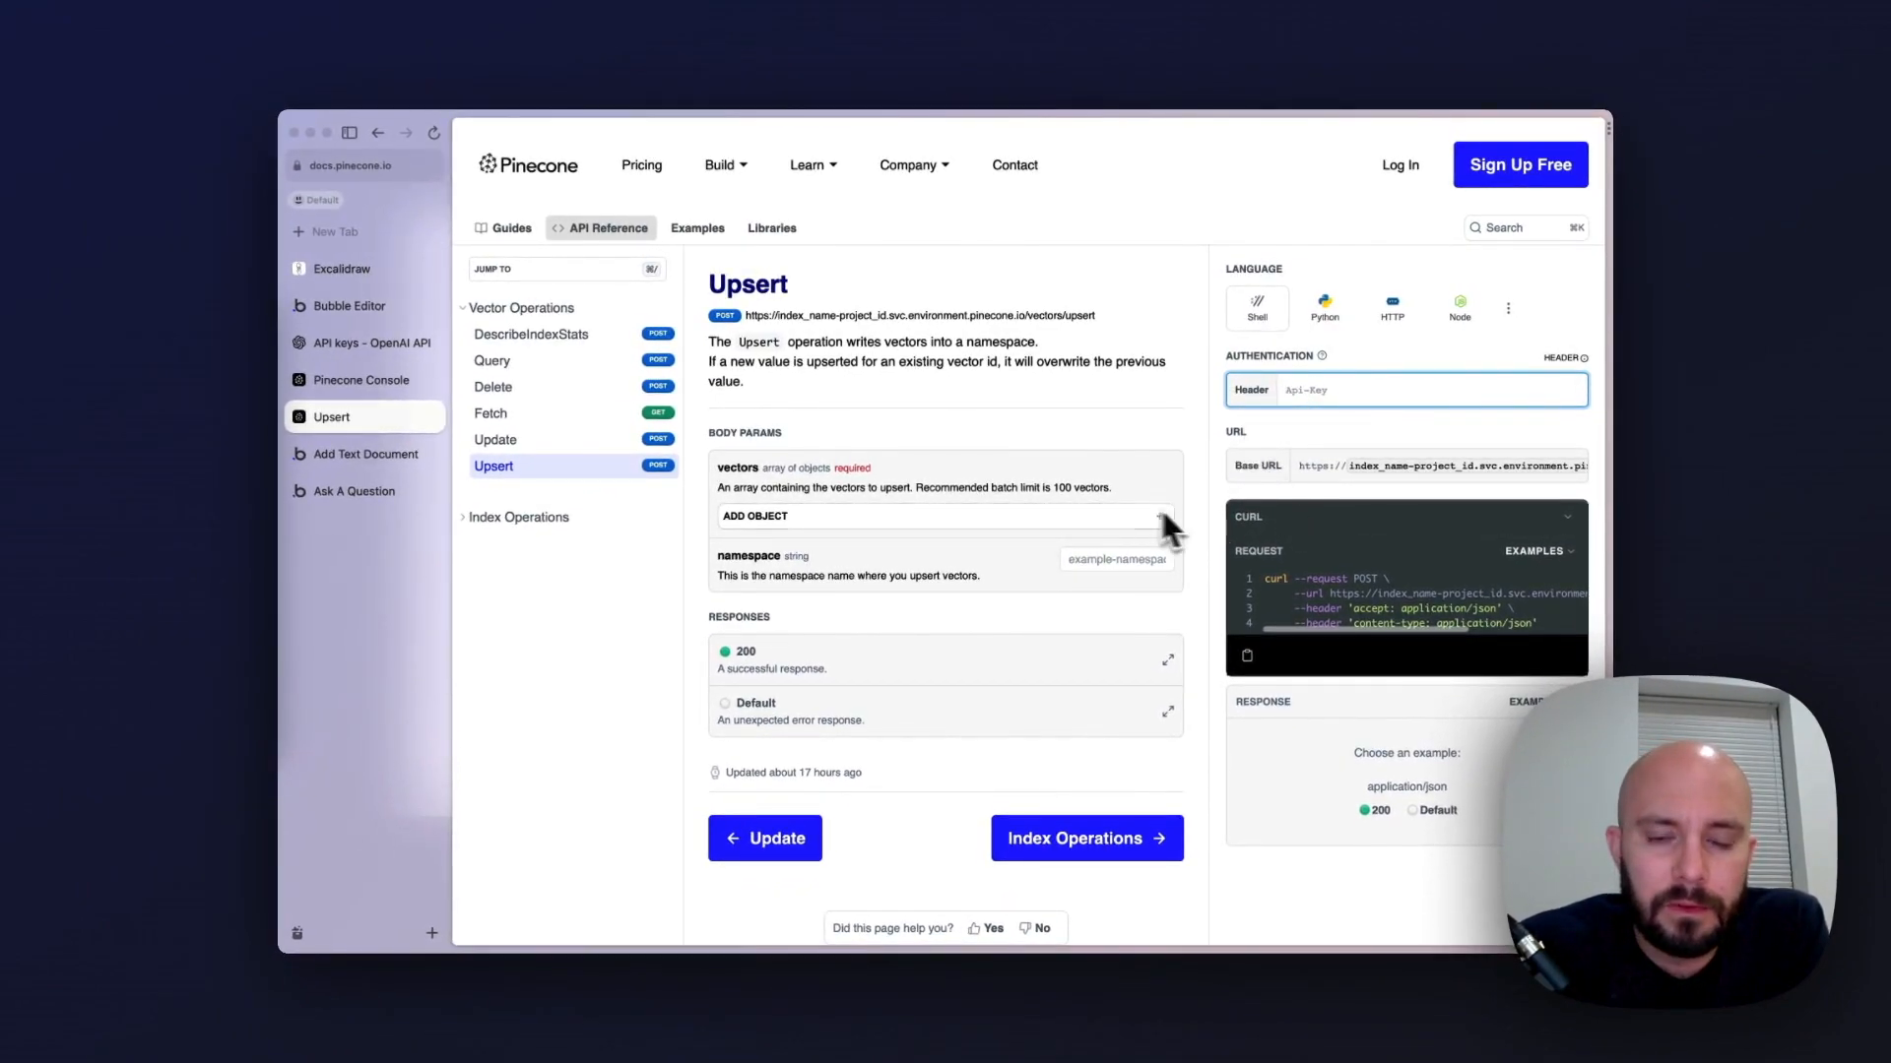
scroll(889, 578, down, 1)
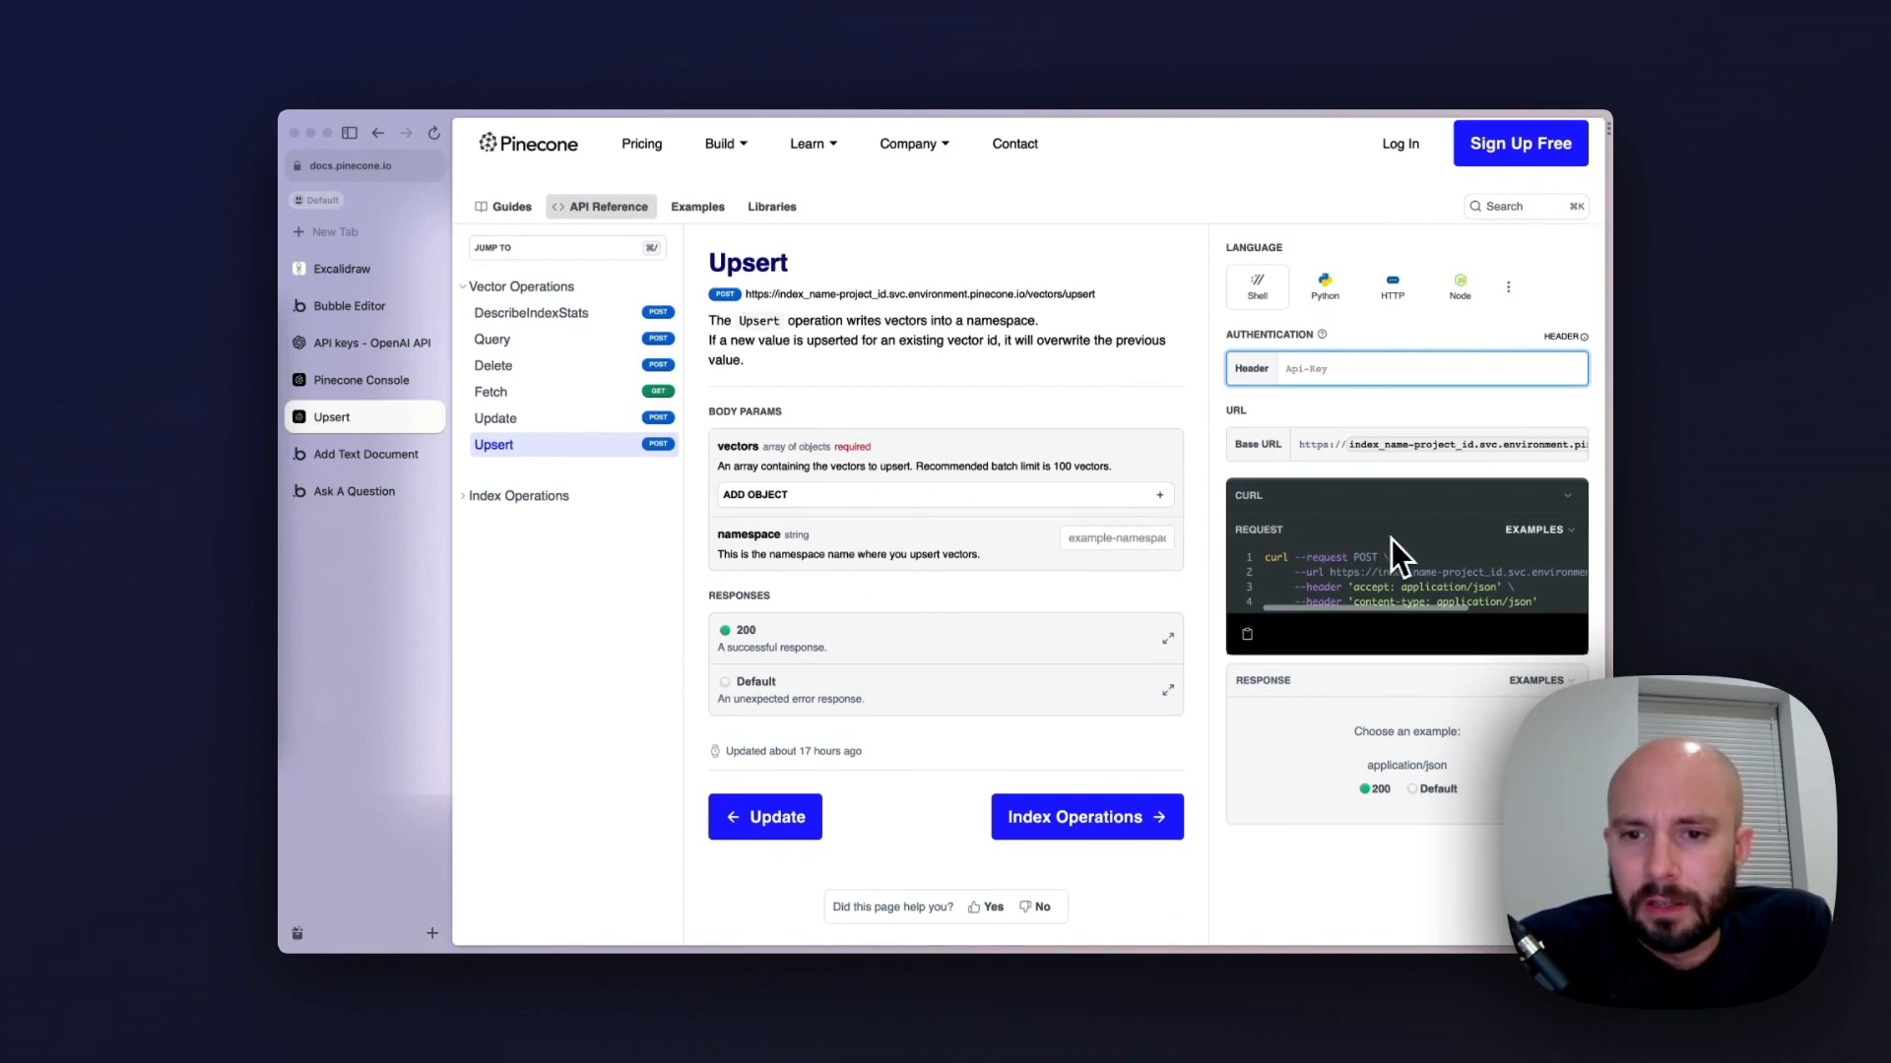
scroll(1396, 558, down, 1)
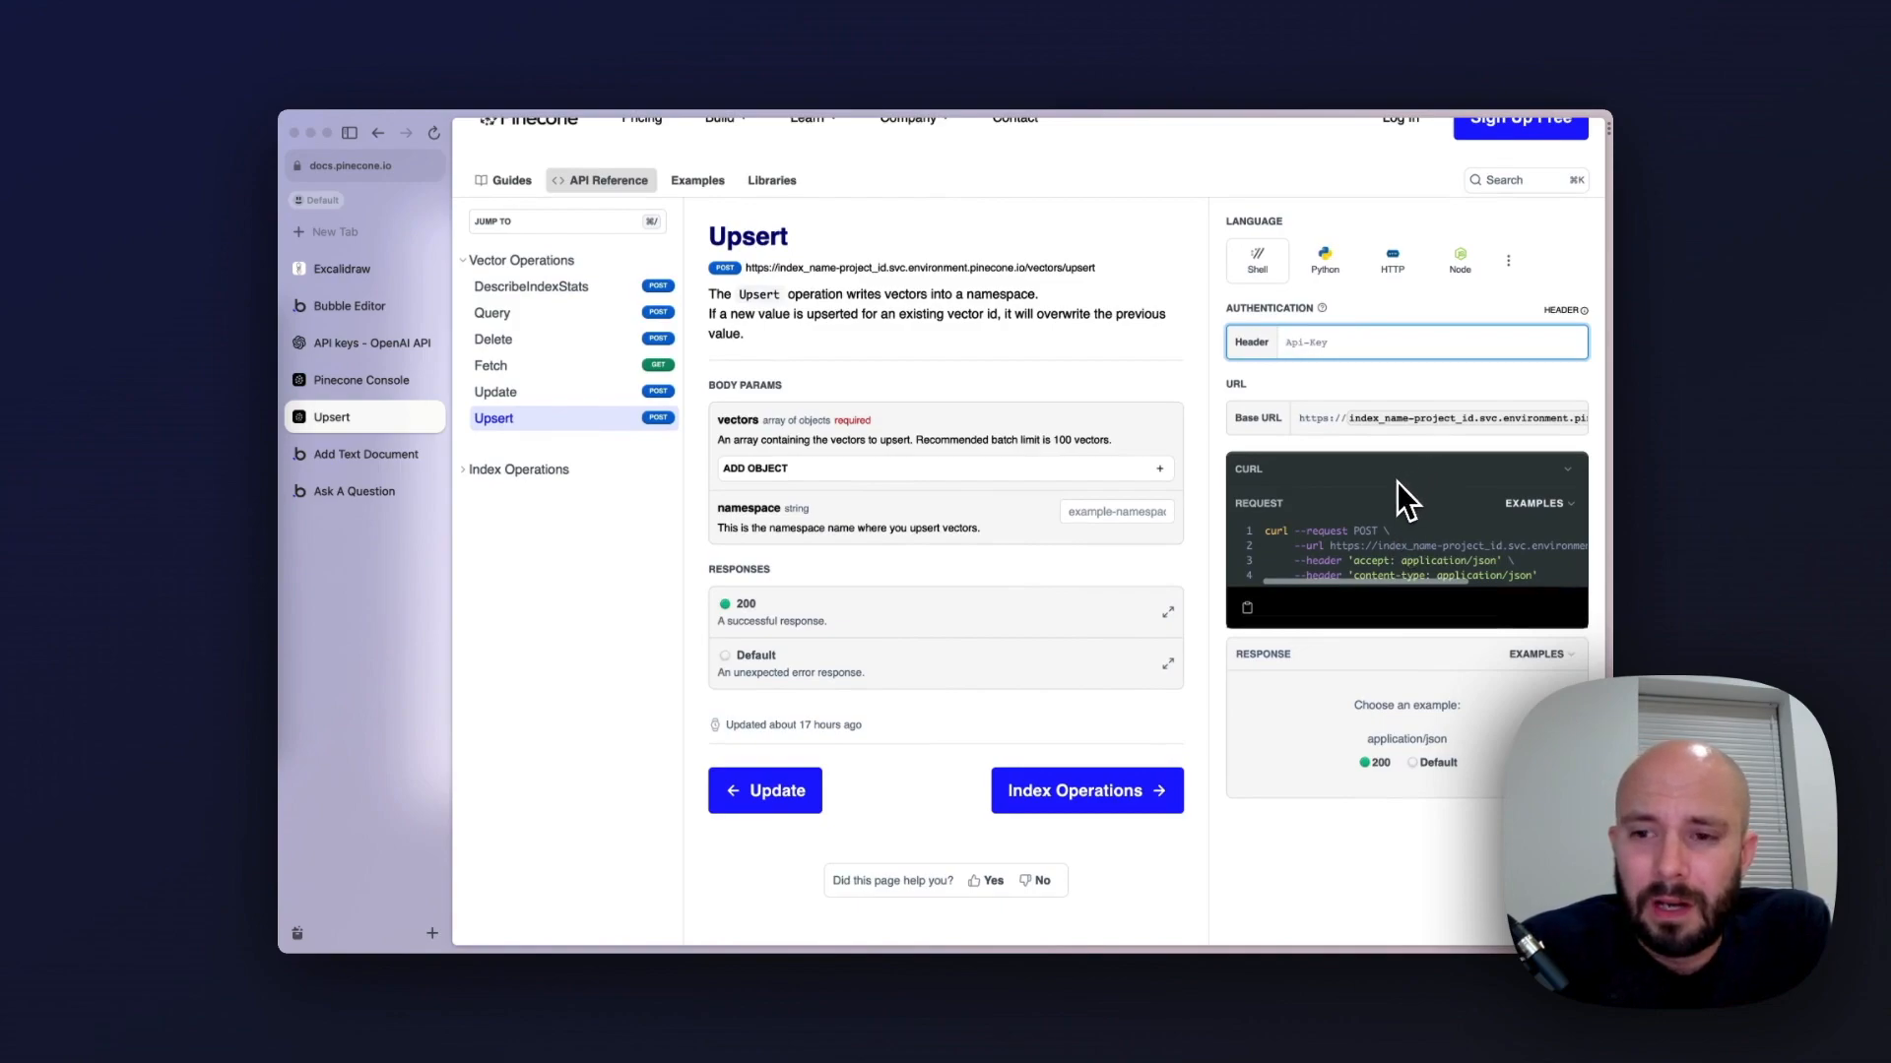
scroll(1361, 534, down, 1)
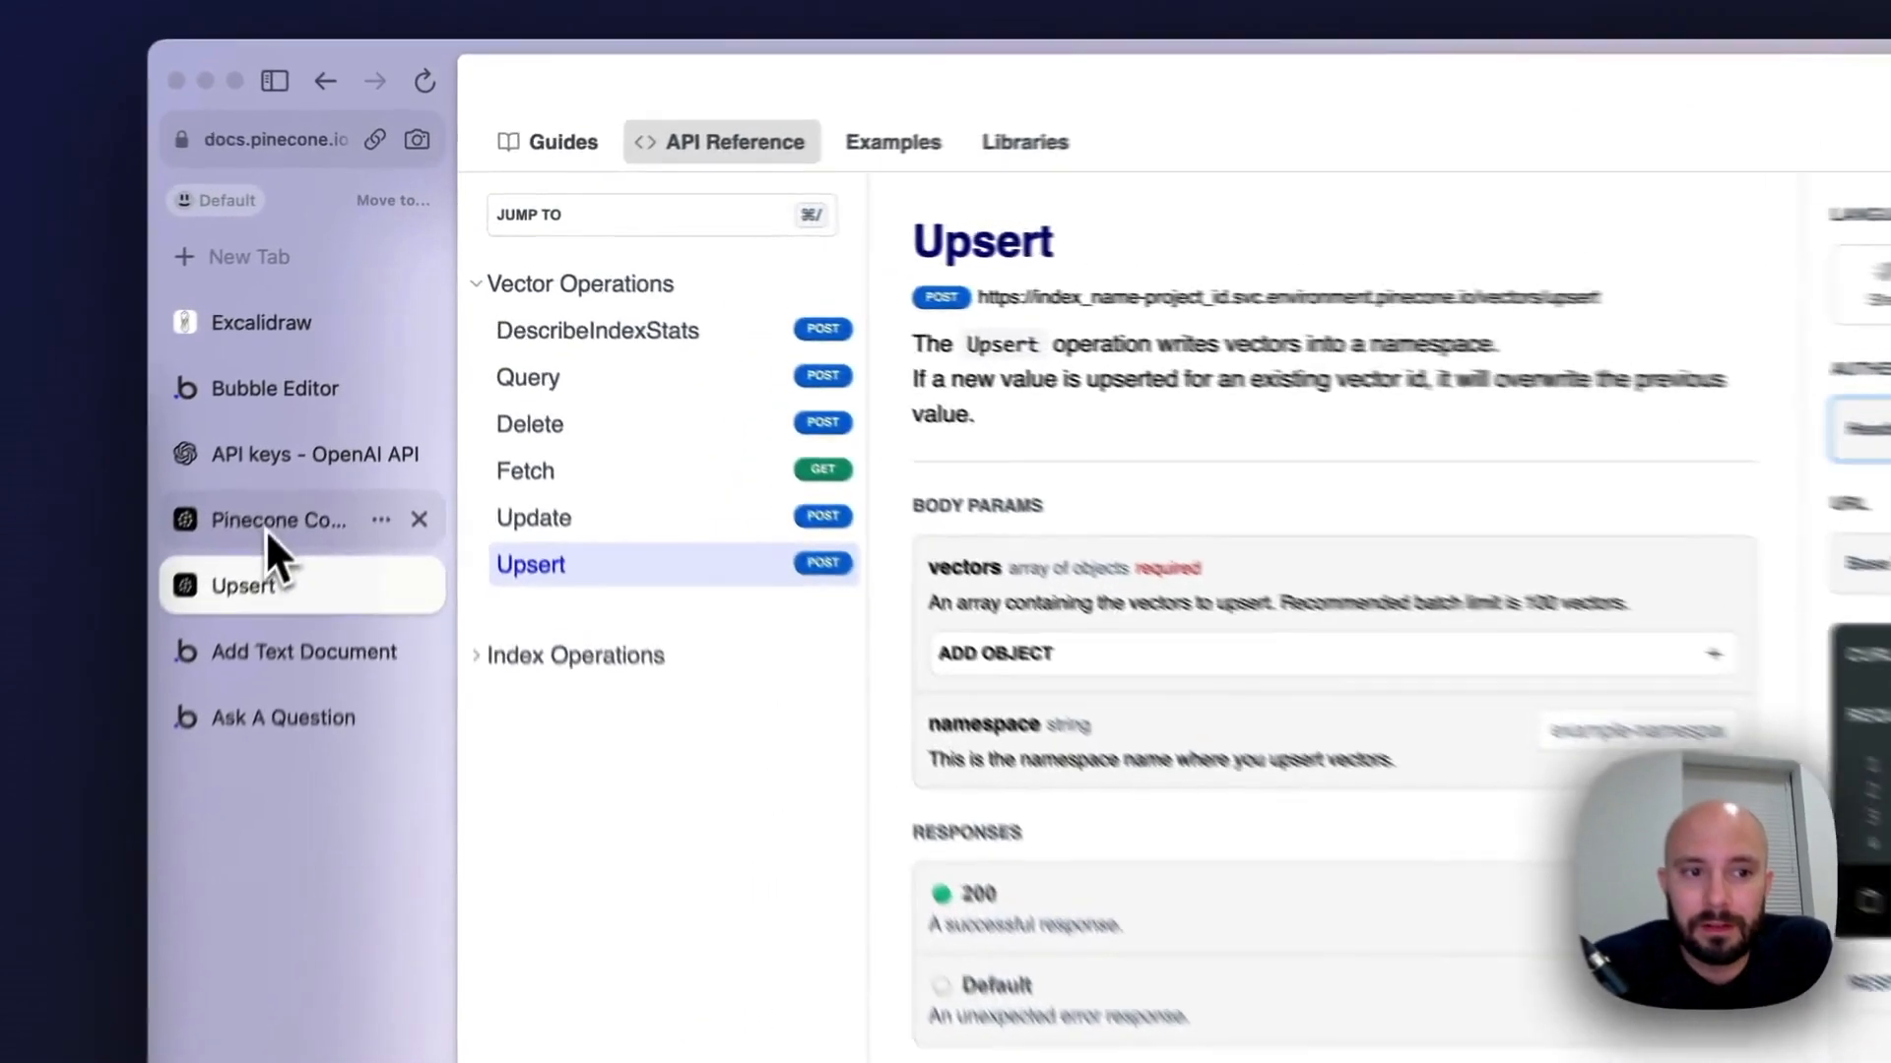
Back in the Pinecone console, create a new API key named video and copy its value
click(349, 384)
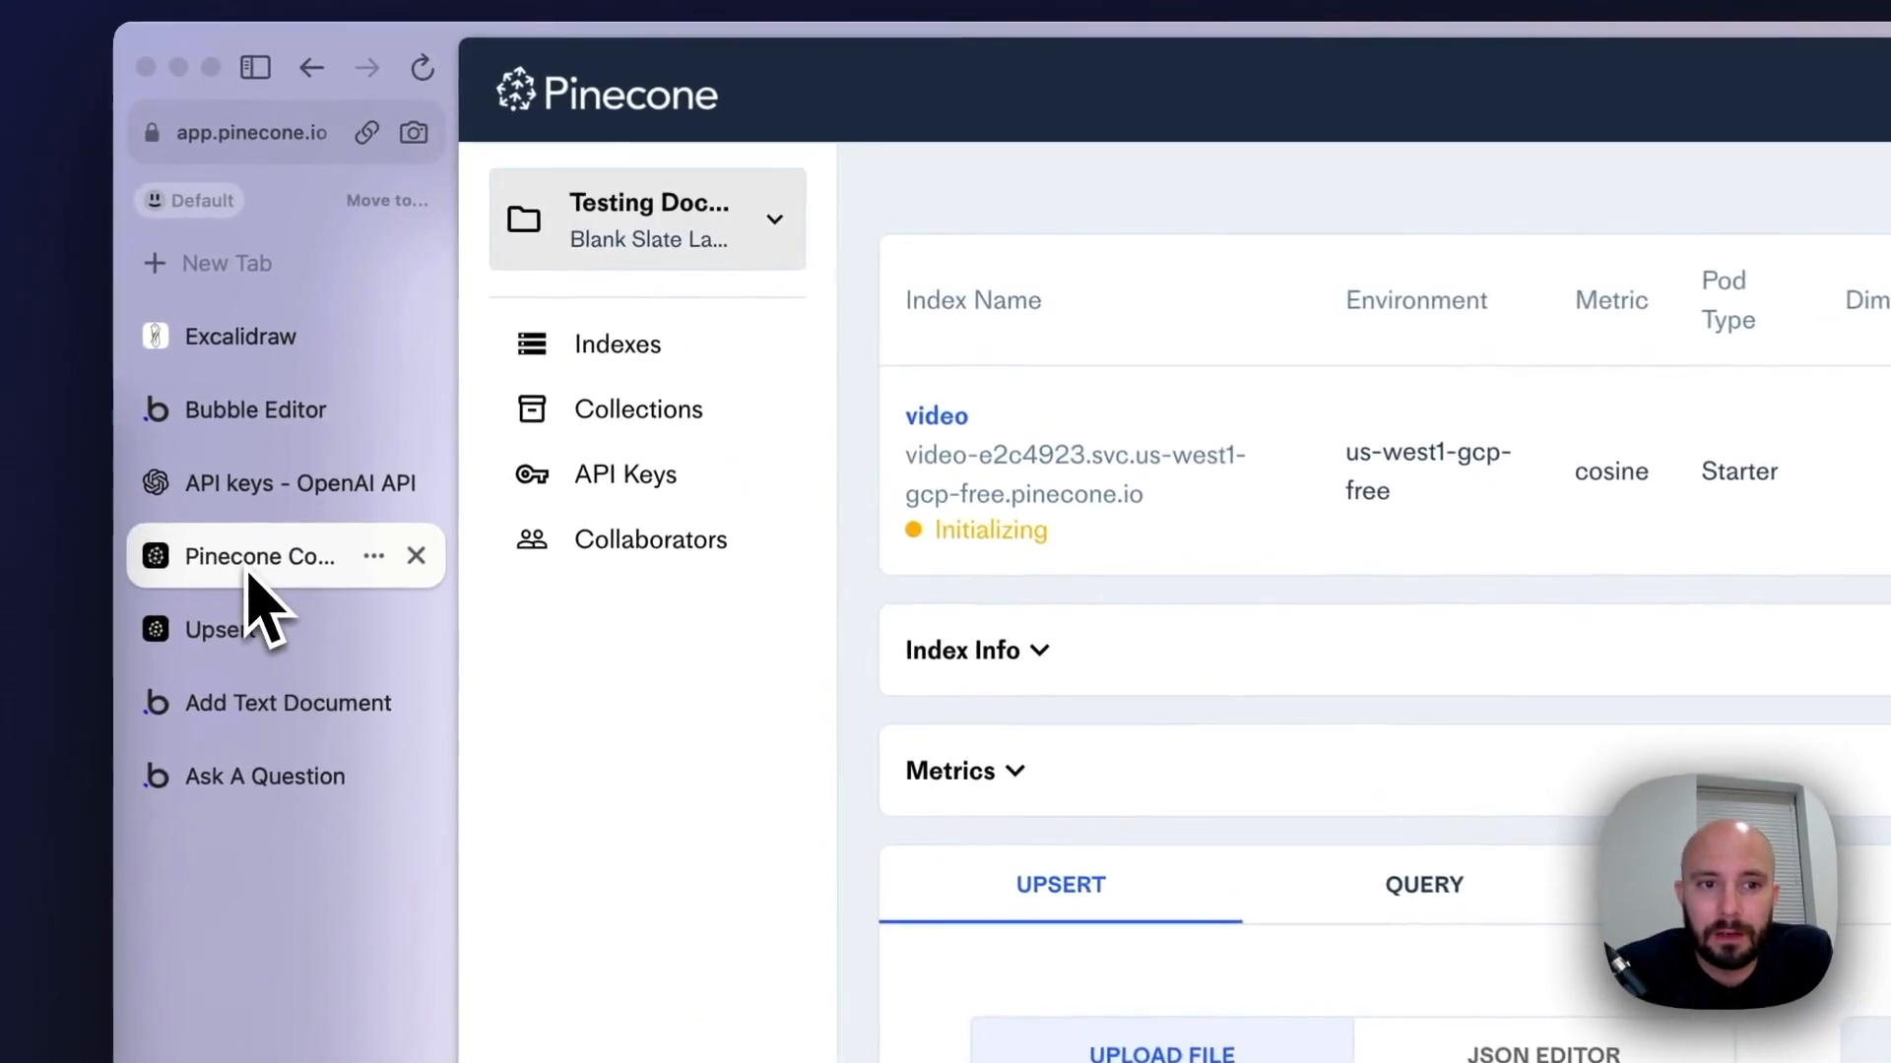
click(647, 479)
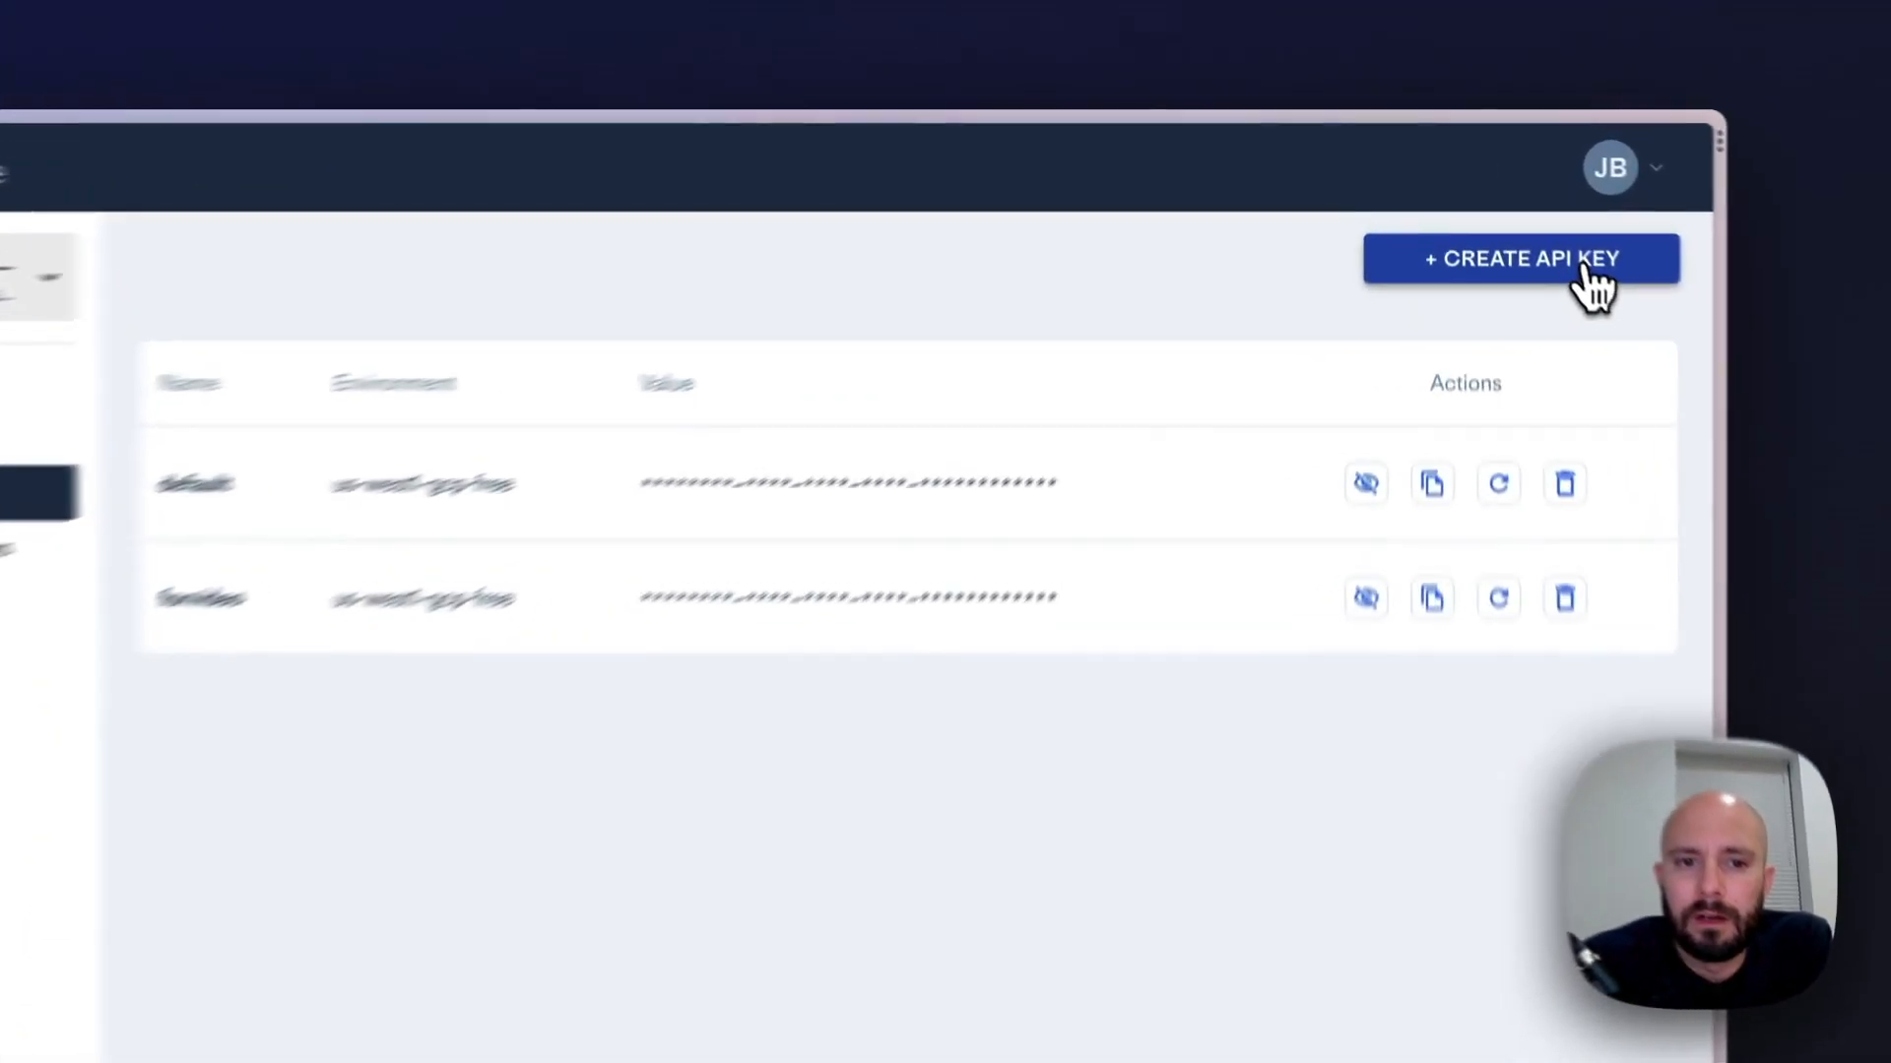
click(1529, 201)
text(video)
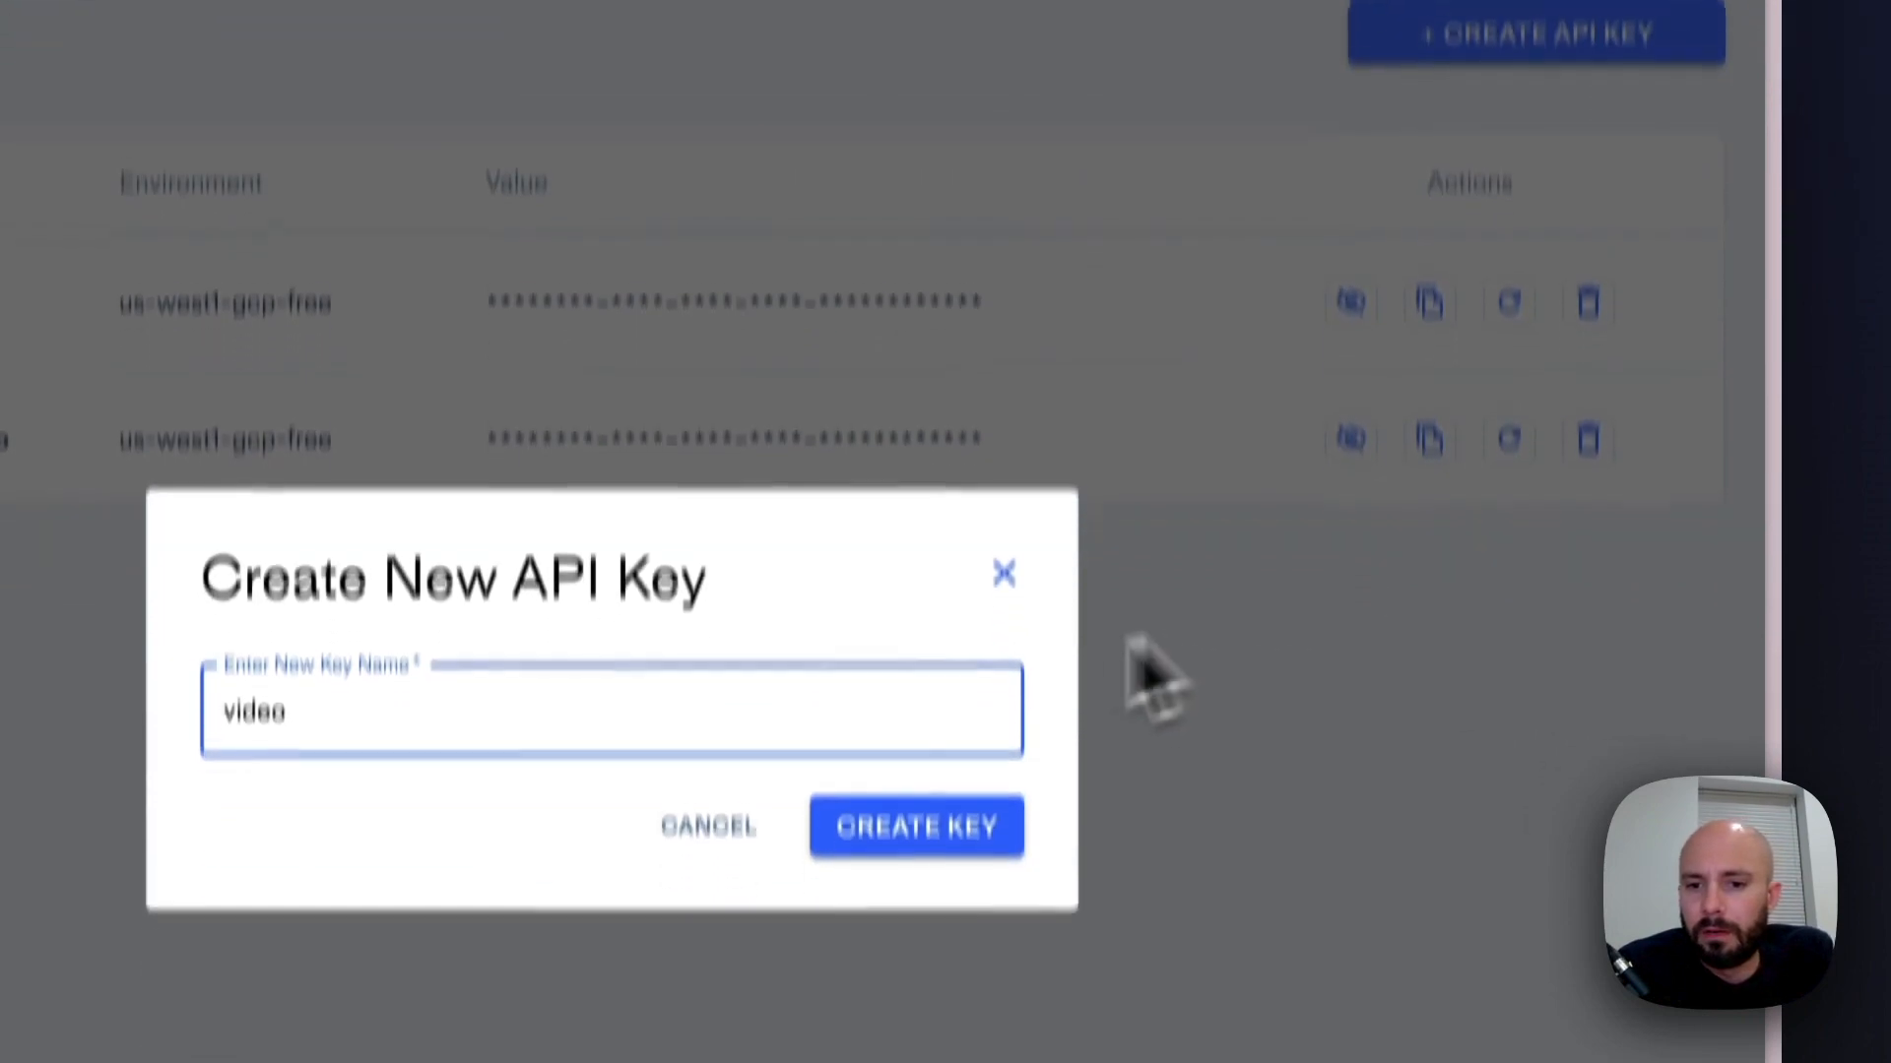
click(937, 835)
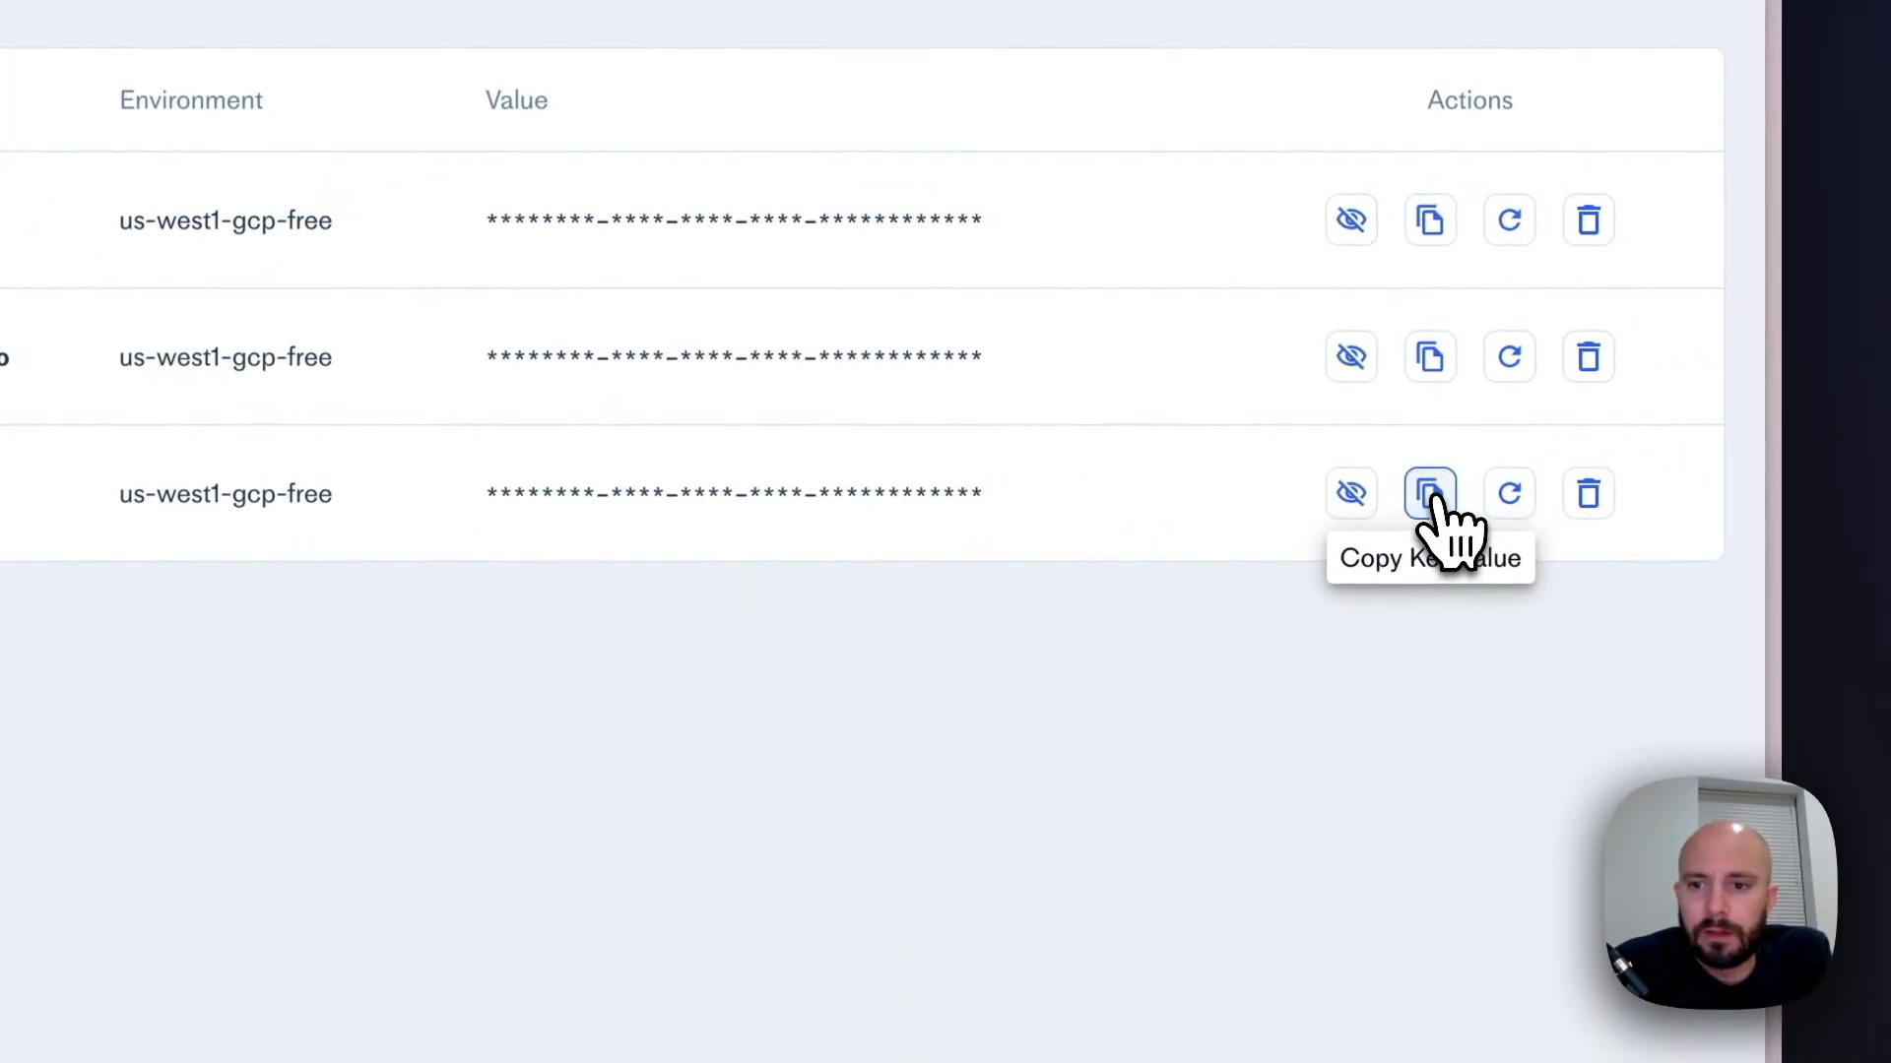
click(1433, 496)
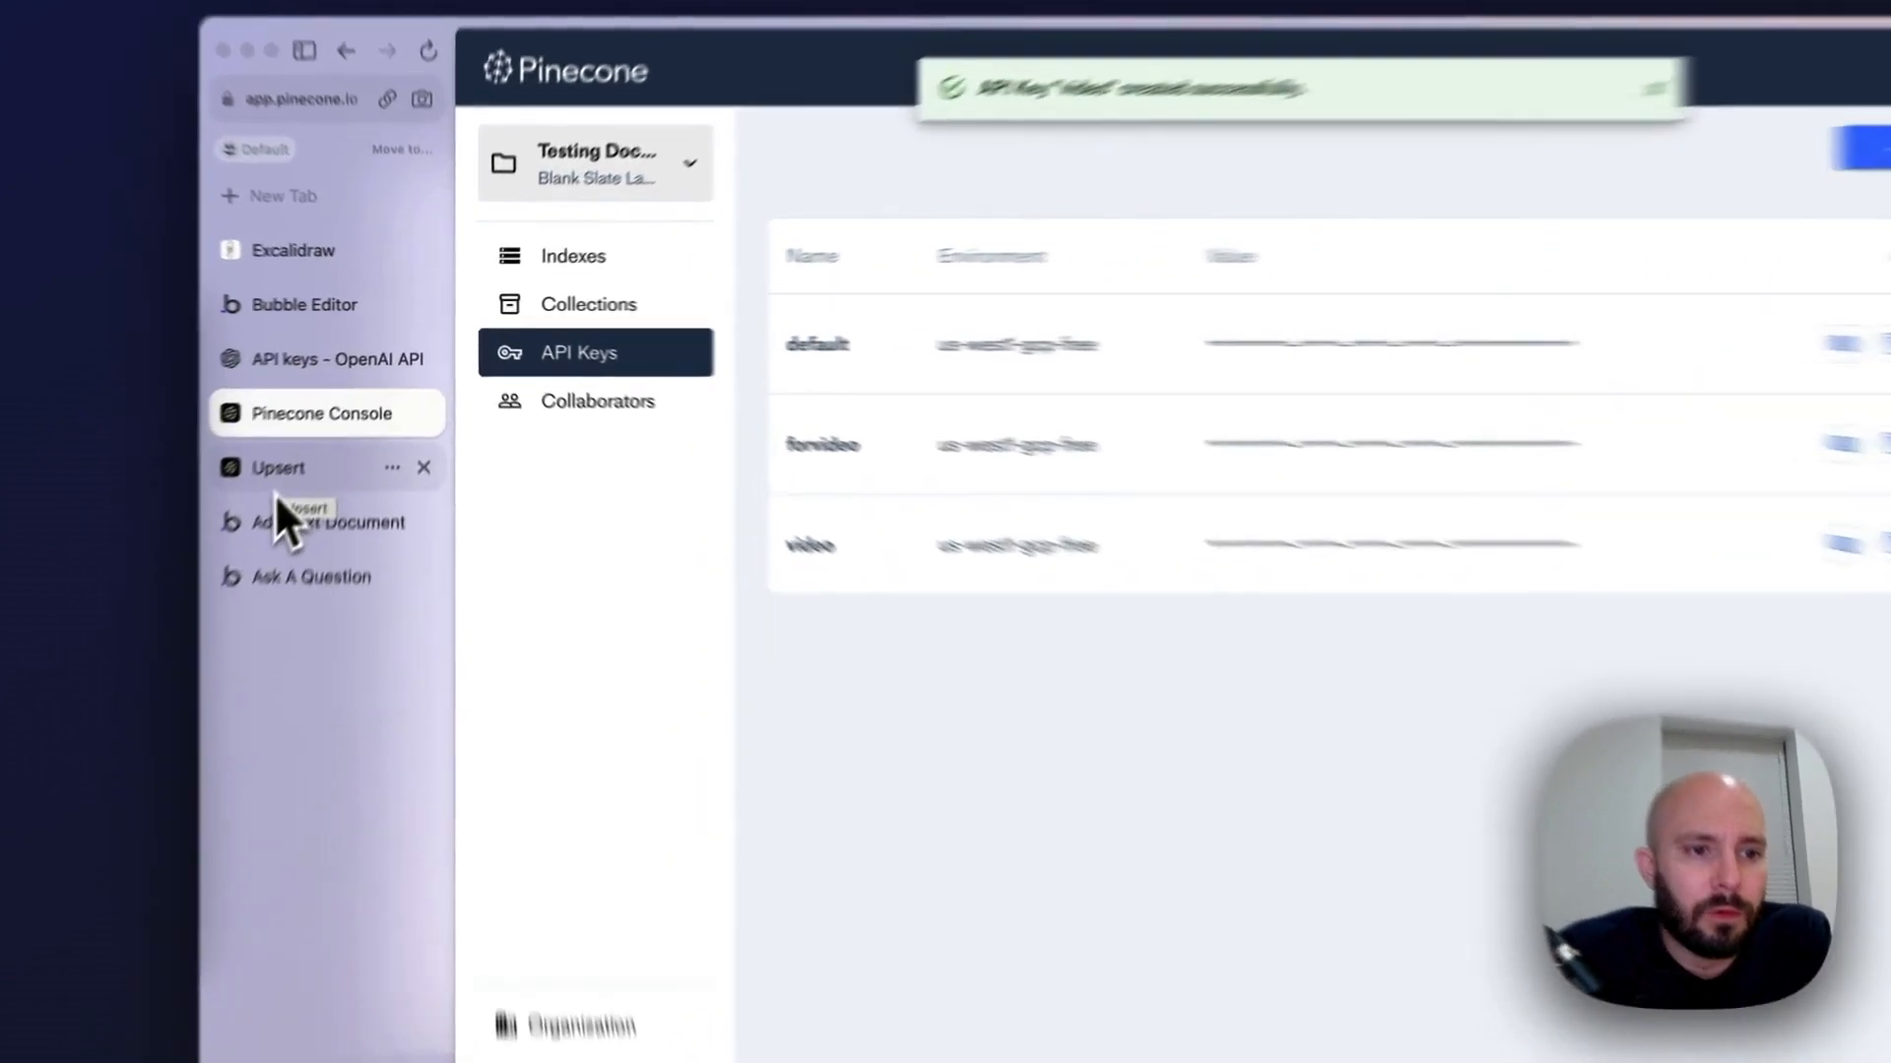
Return to the Upsert reference page and paste the copied Pinecone API key into the Authentication header
click(335, 421)
click(1250, 401)
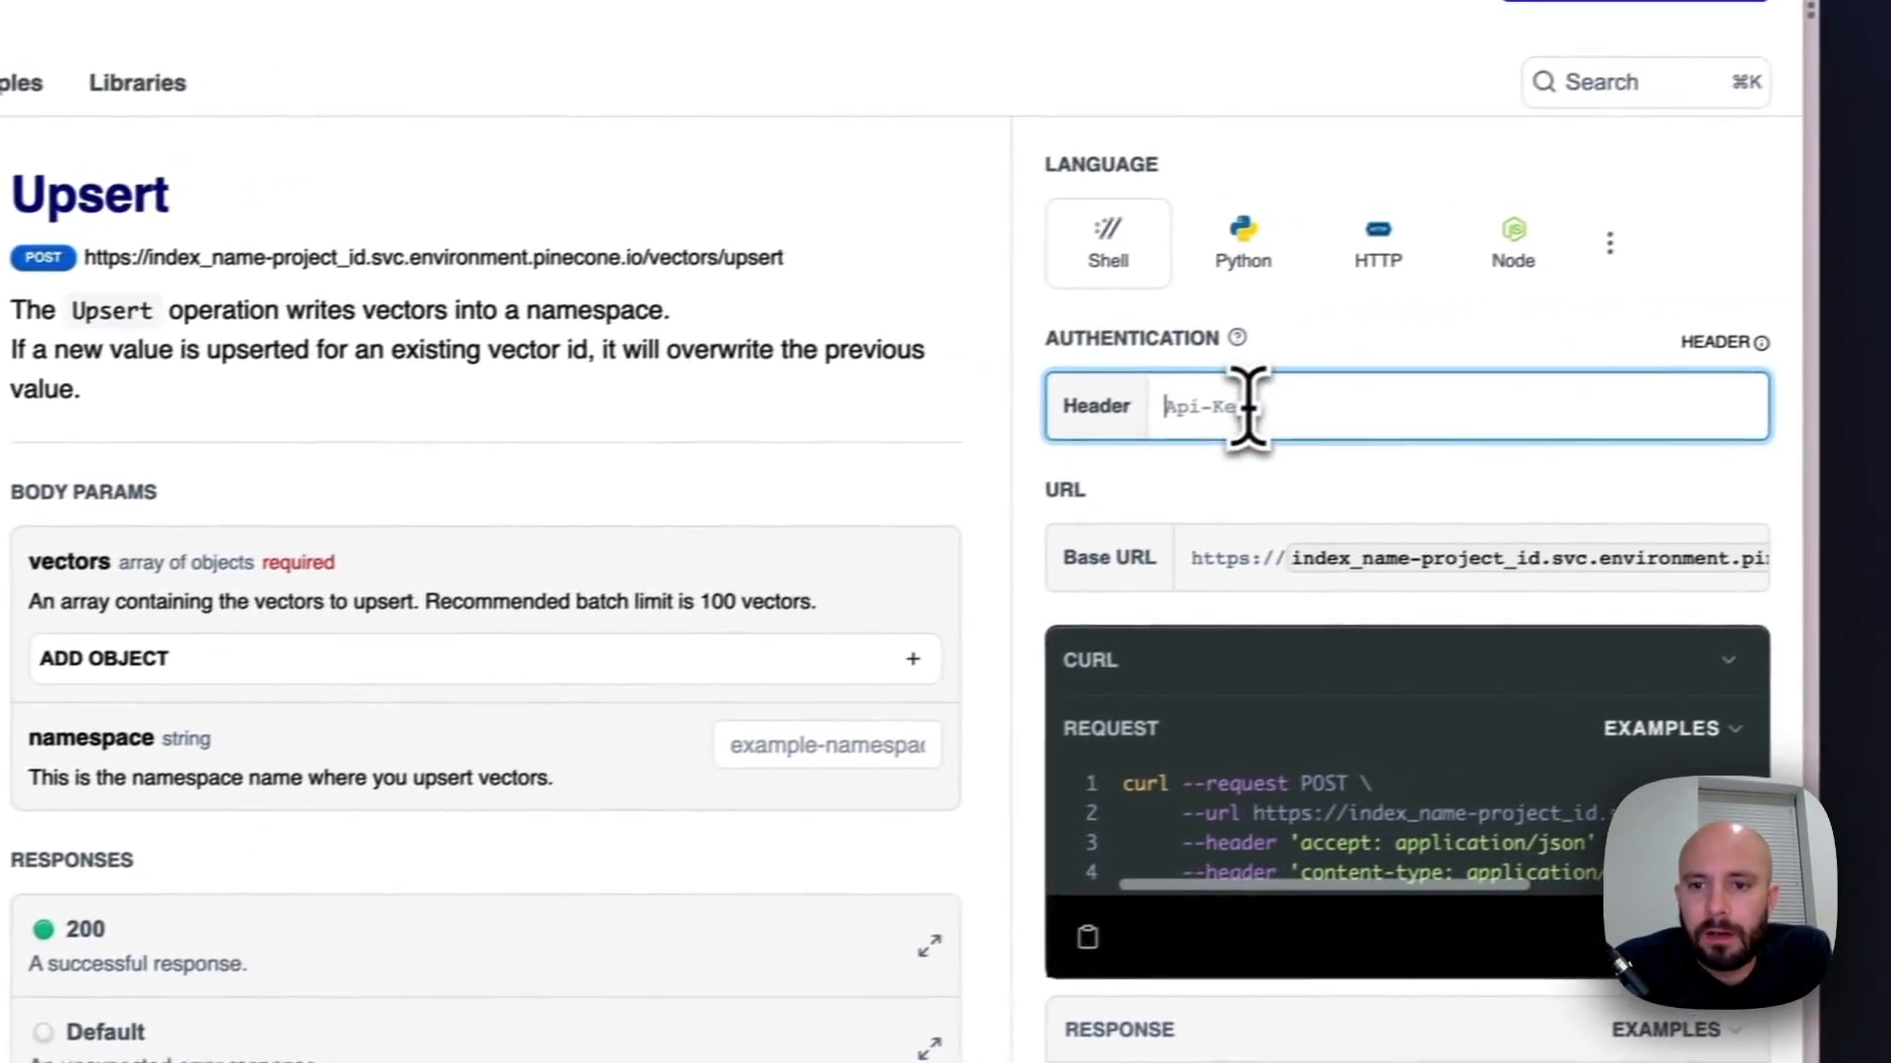
key(super+v)
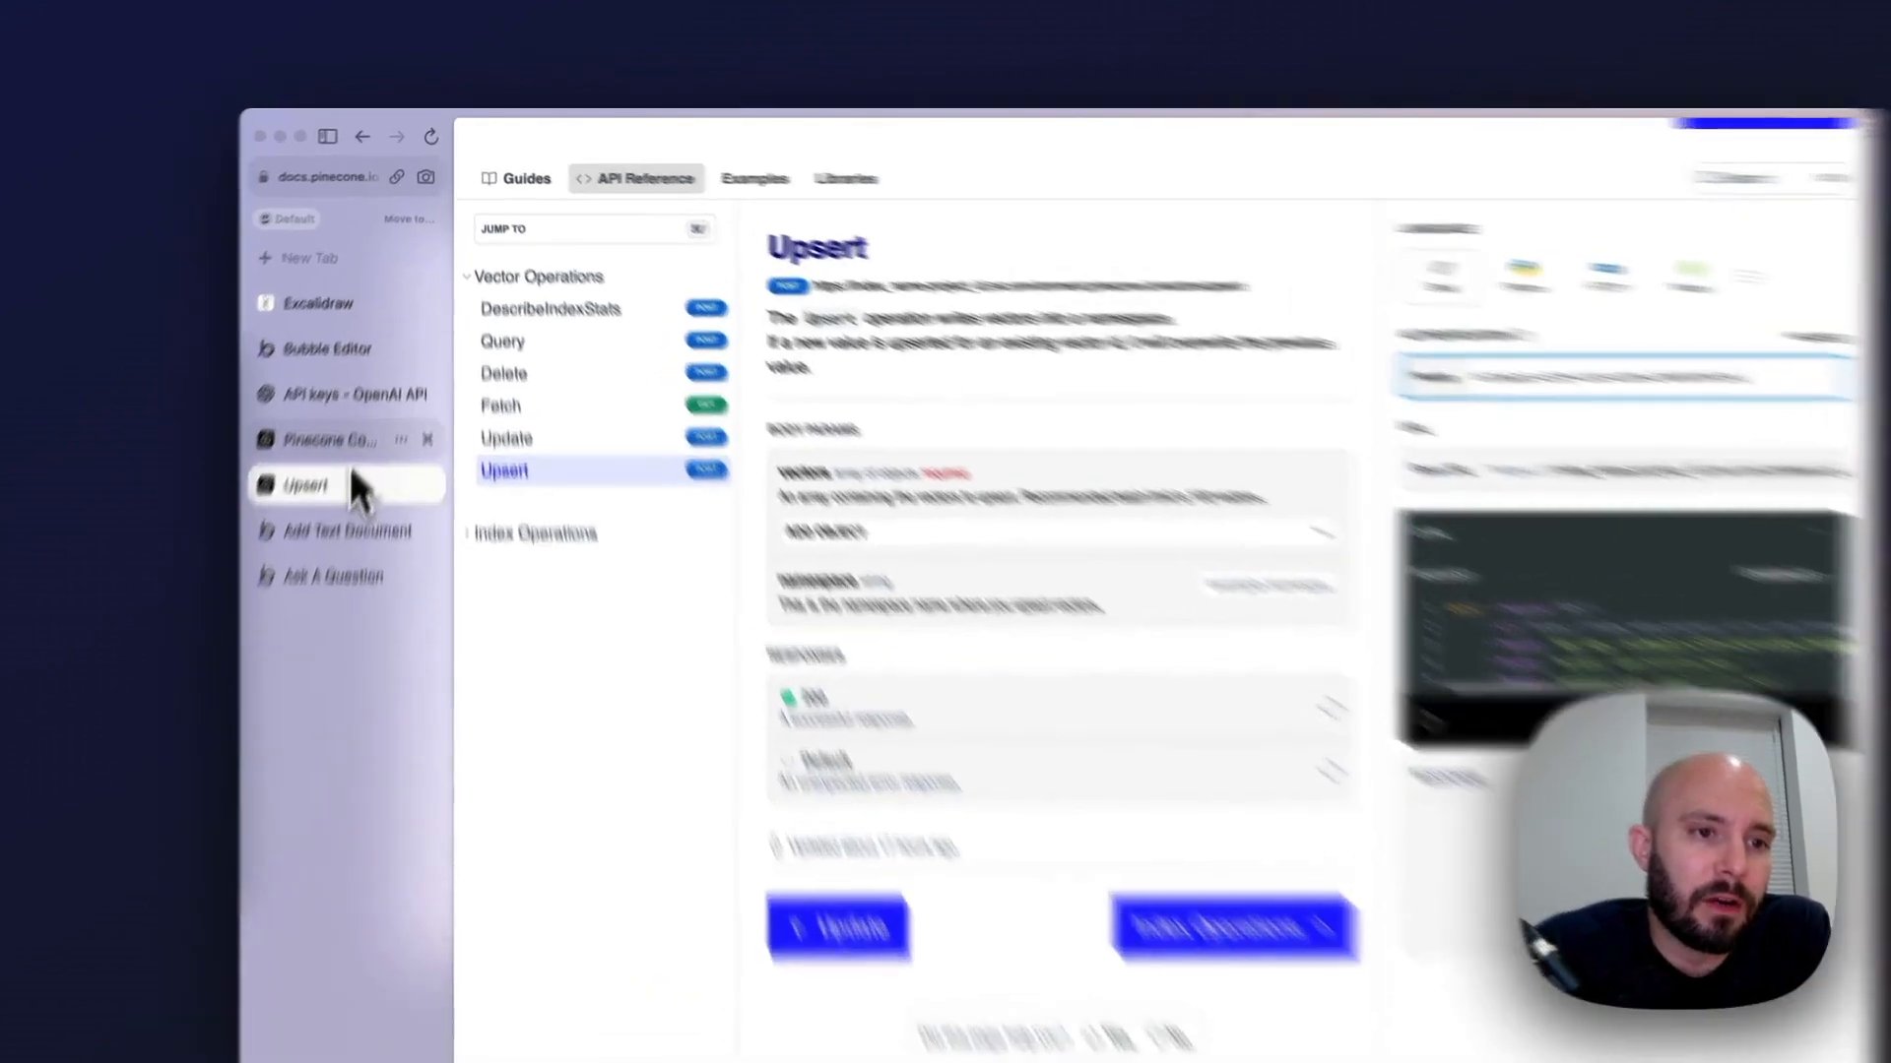
In the Pinecone console, open the index list and copy the host address of the video index
click(325, 439)
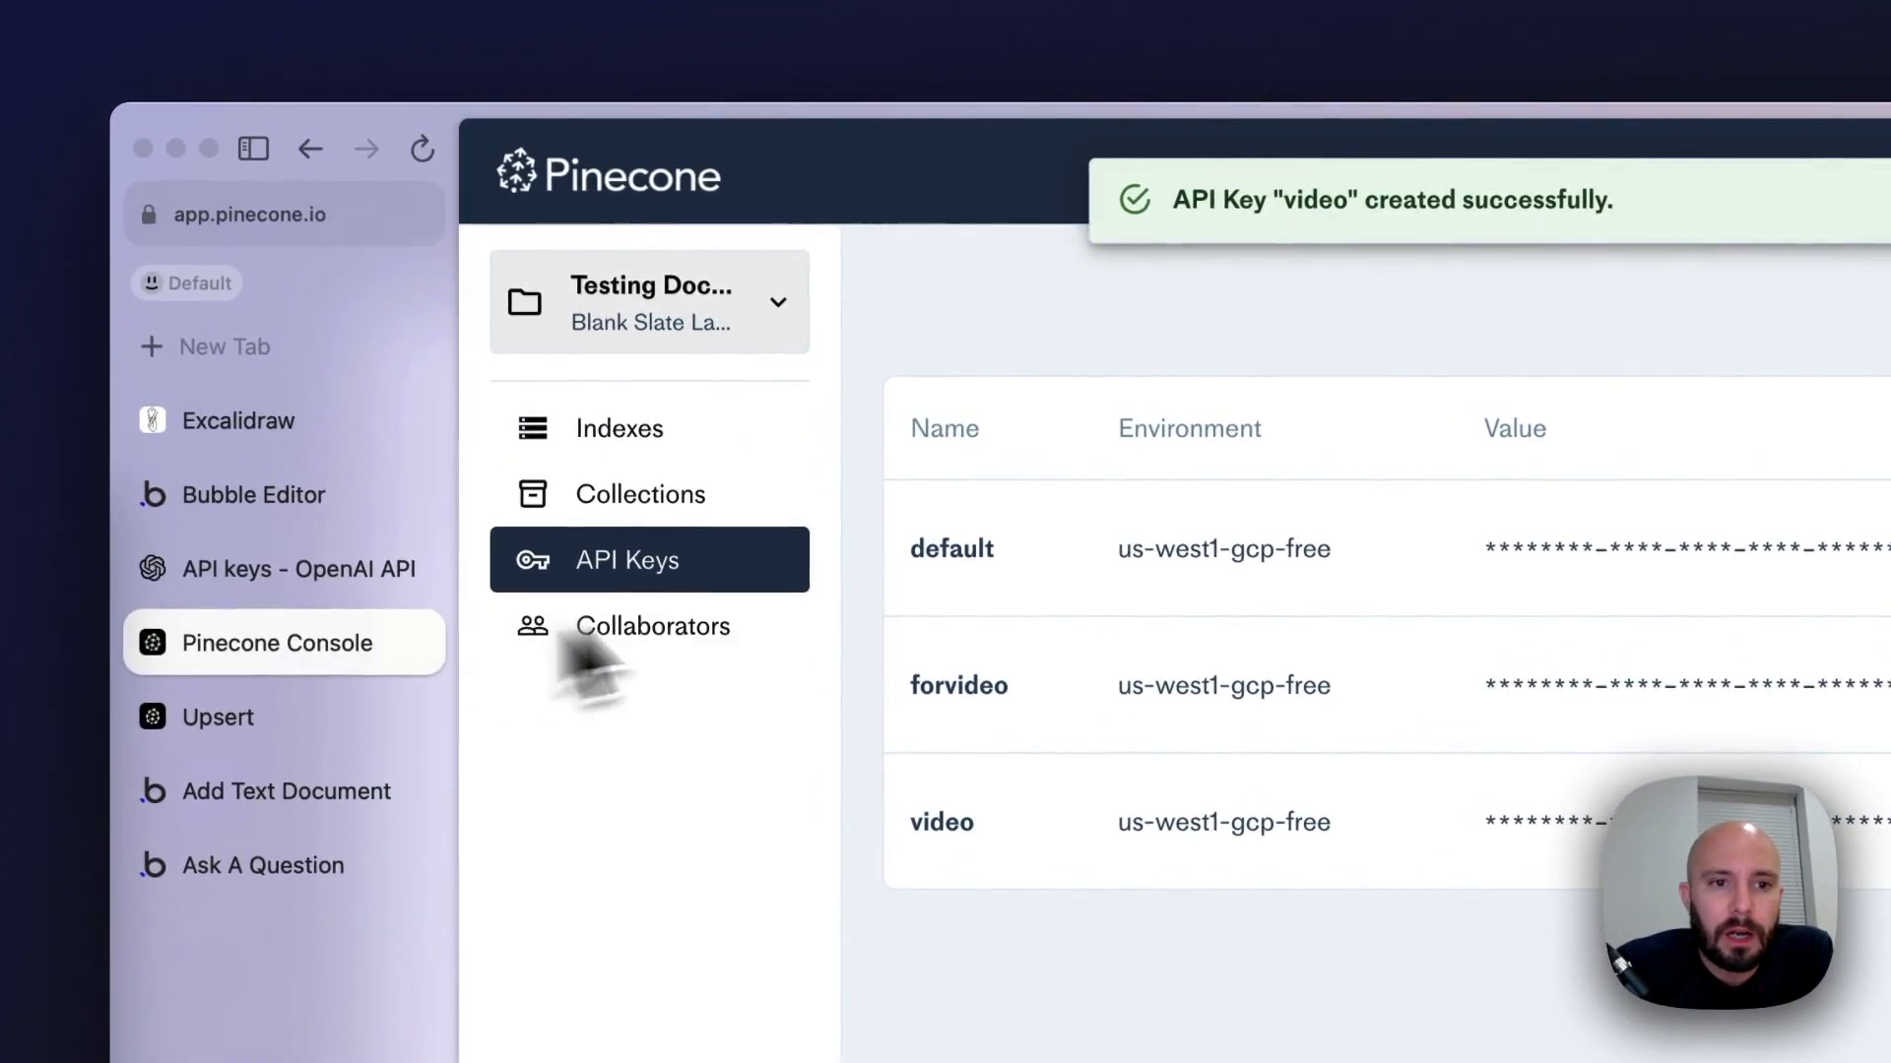
click(630, 453)
drag(1166, 652, 1030, 620)
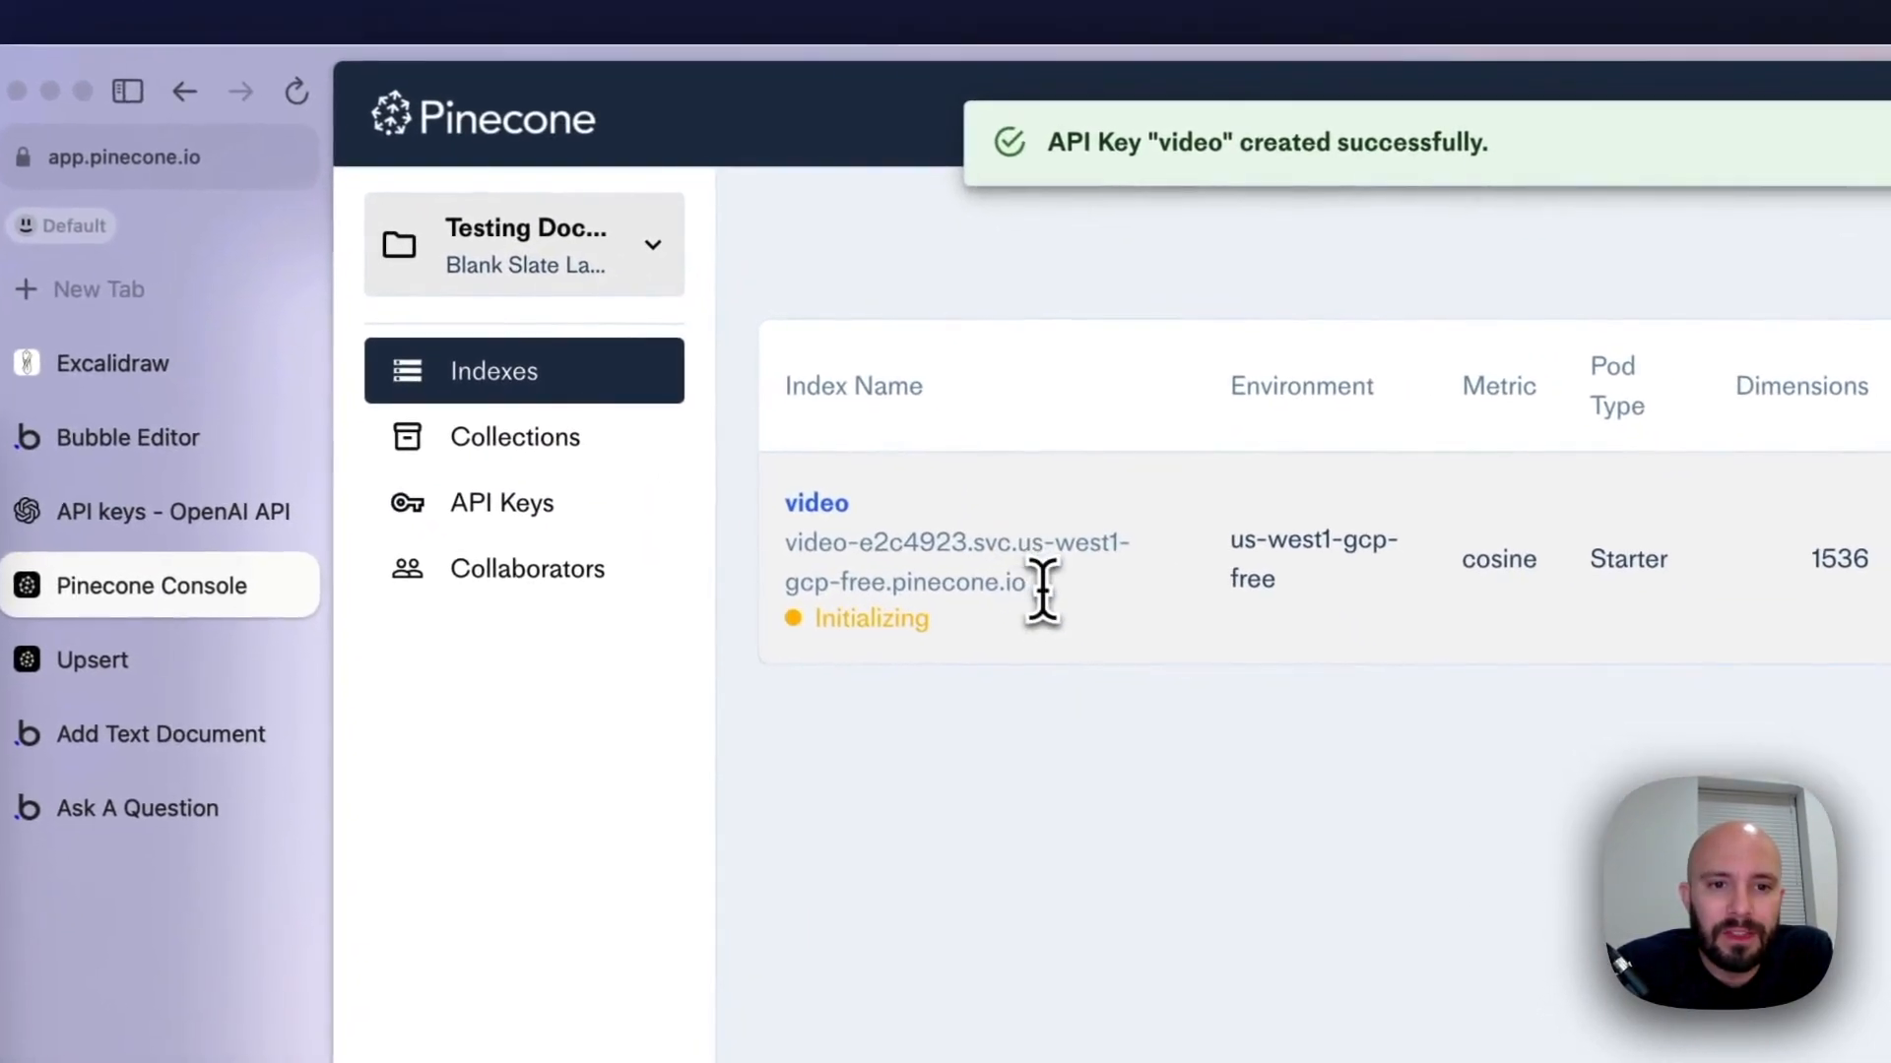
drag(902, 563, 789, 540)
click(789, 569)
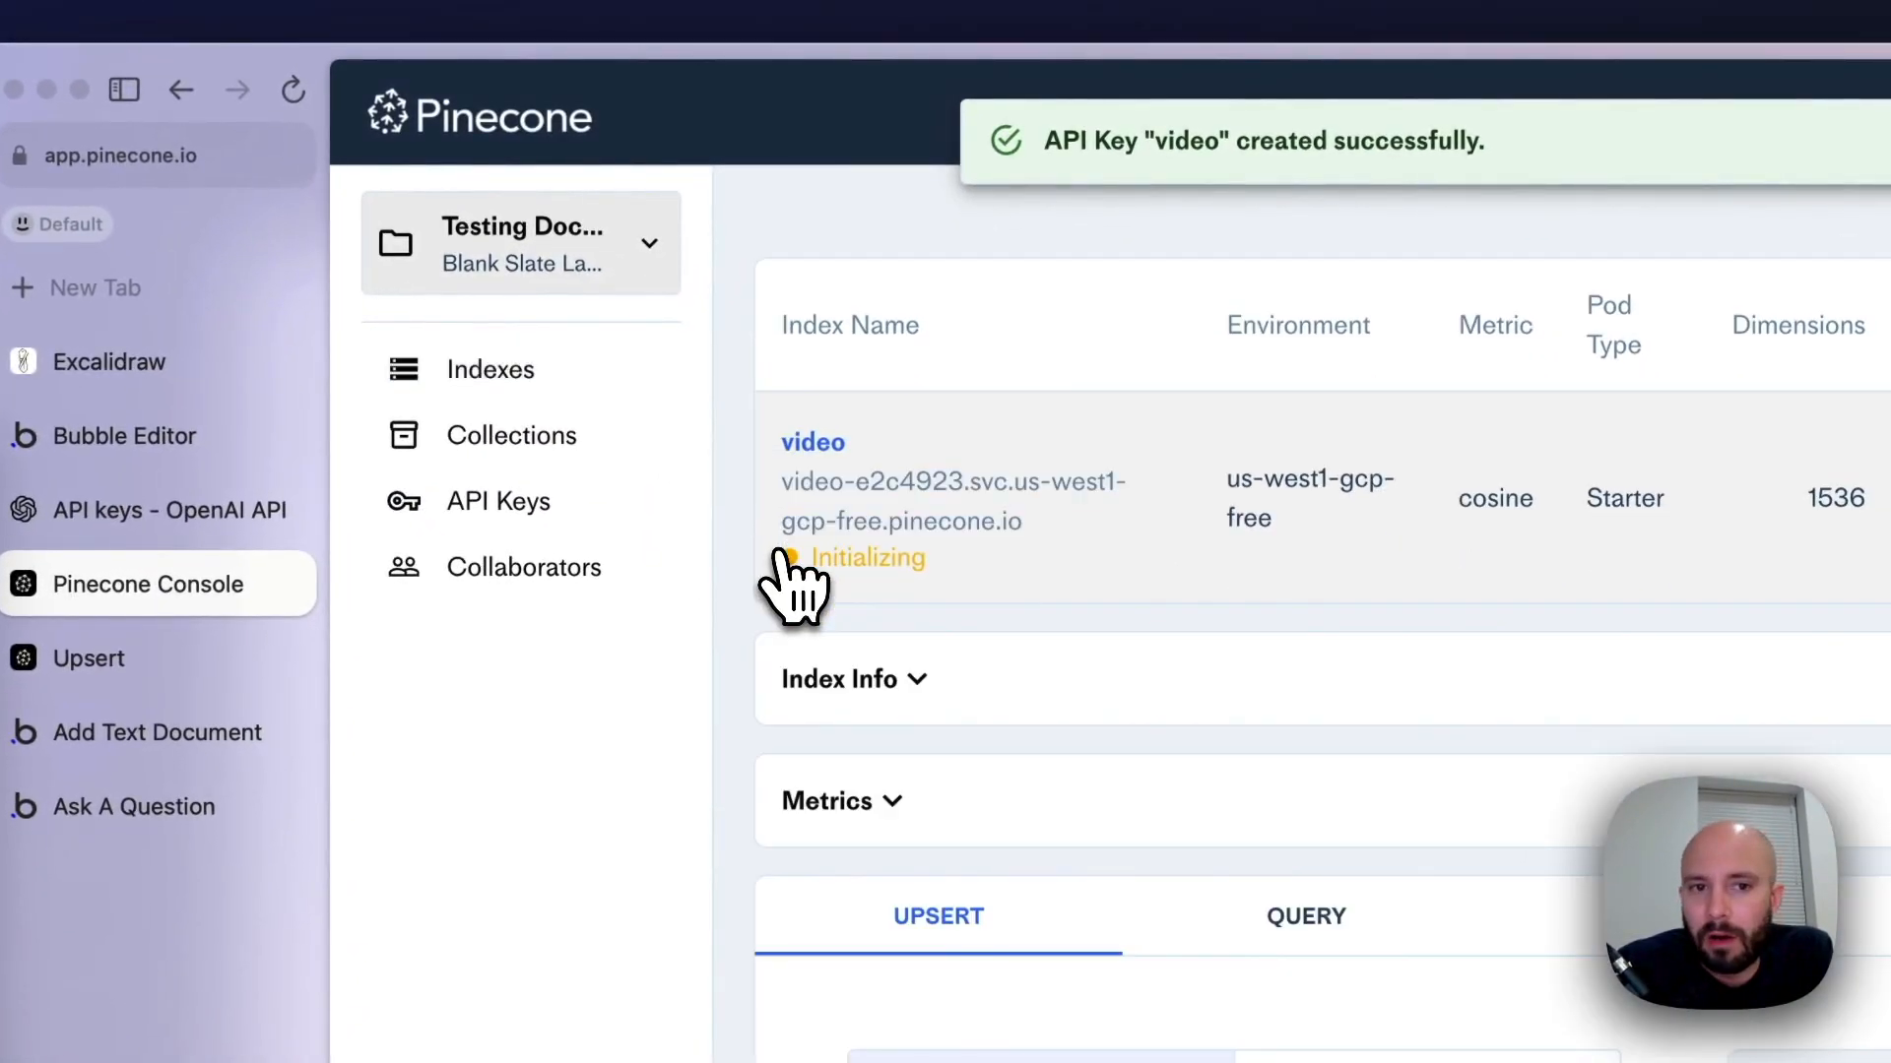
drag(1035, 527, 788, 481)
key(super+c)
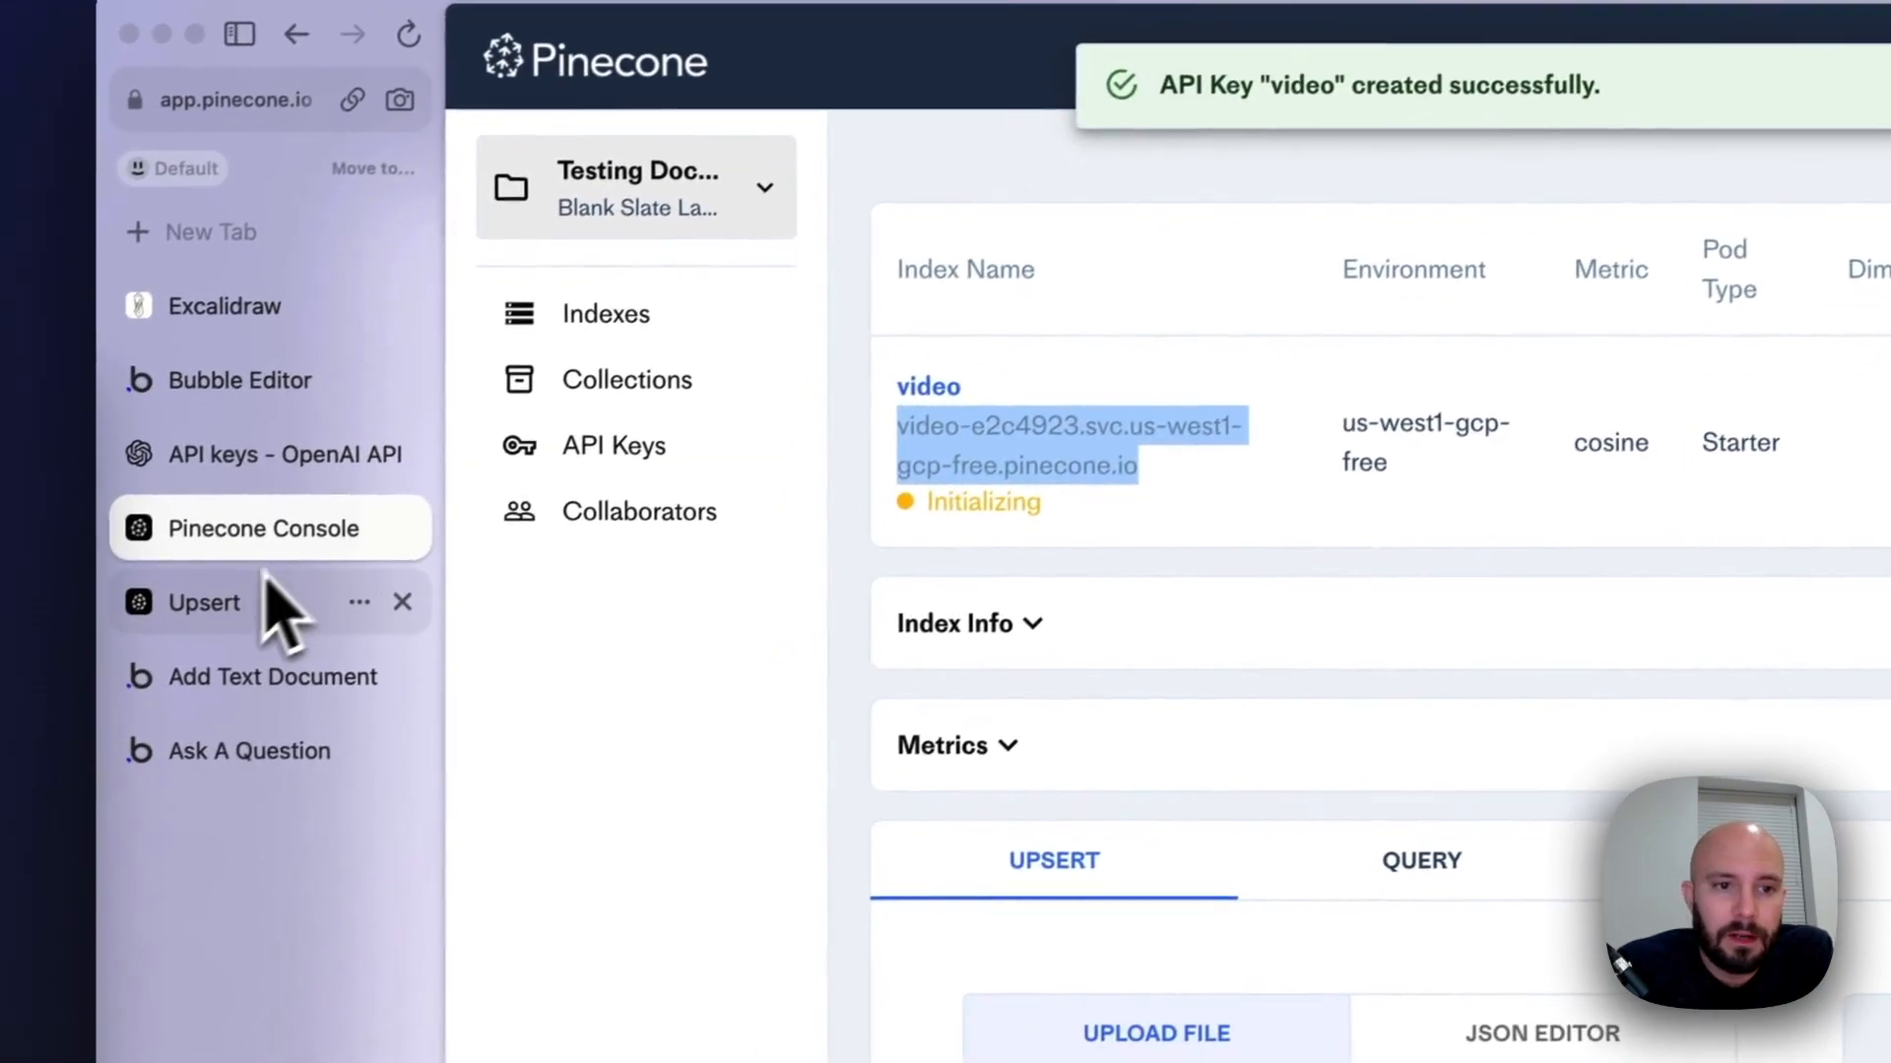
On the Upsert reference page, replace the placeholder host in the base URL with video-e2c4923.svc.us-west1-gcp-free.pinecone.io
click(88, 658)
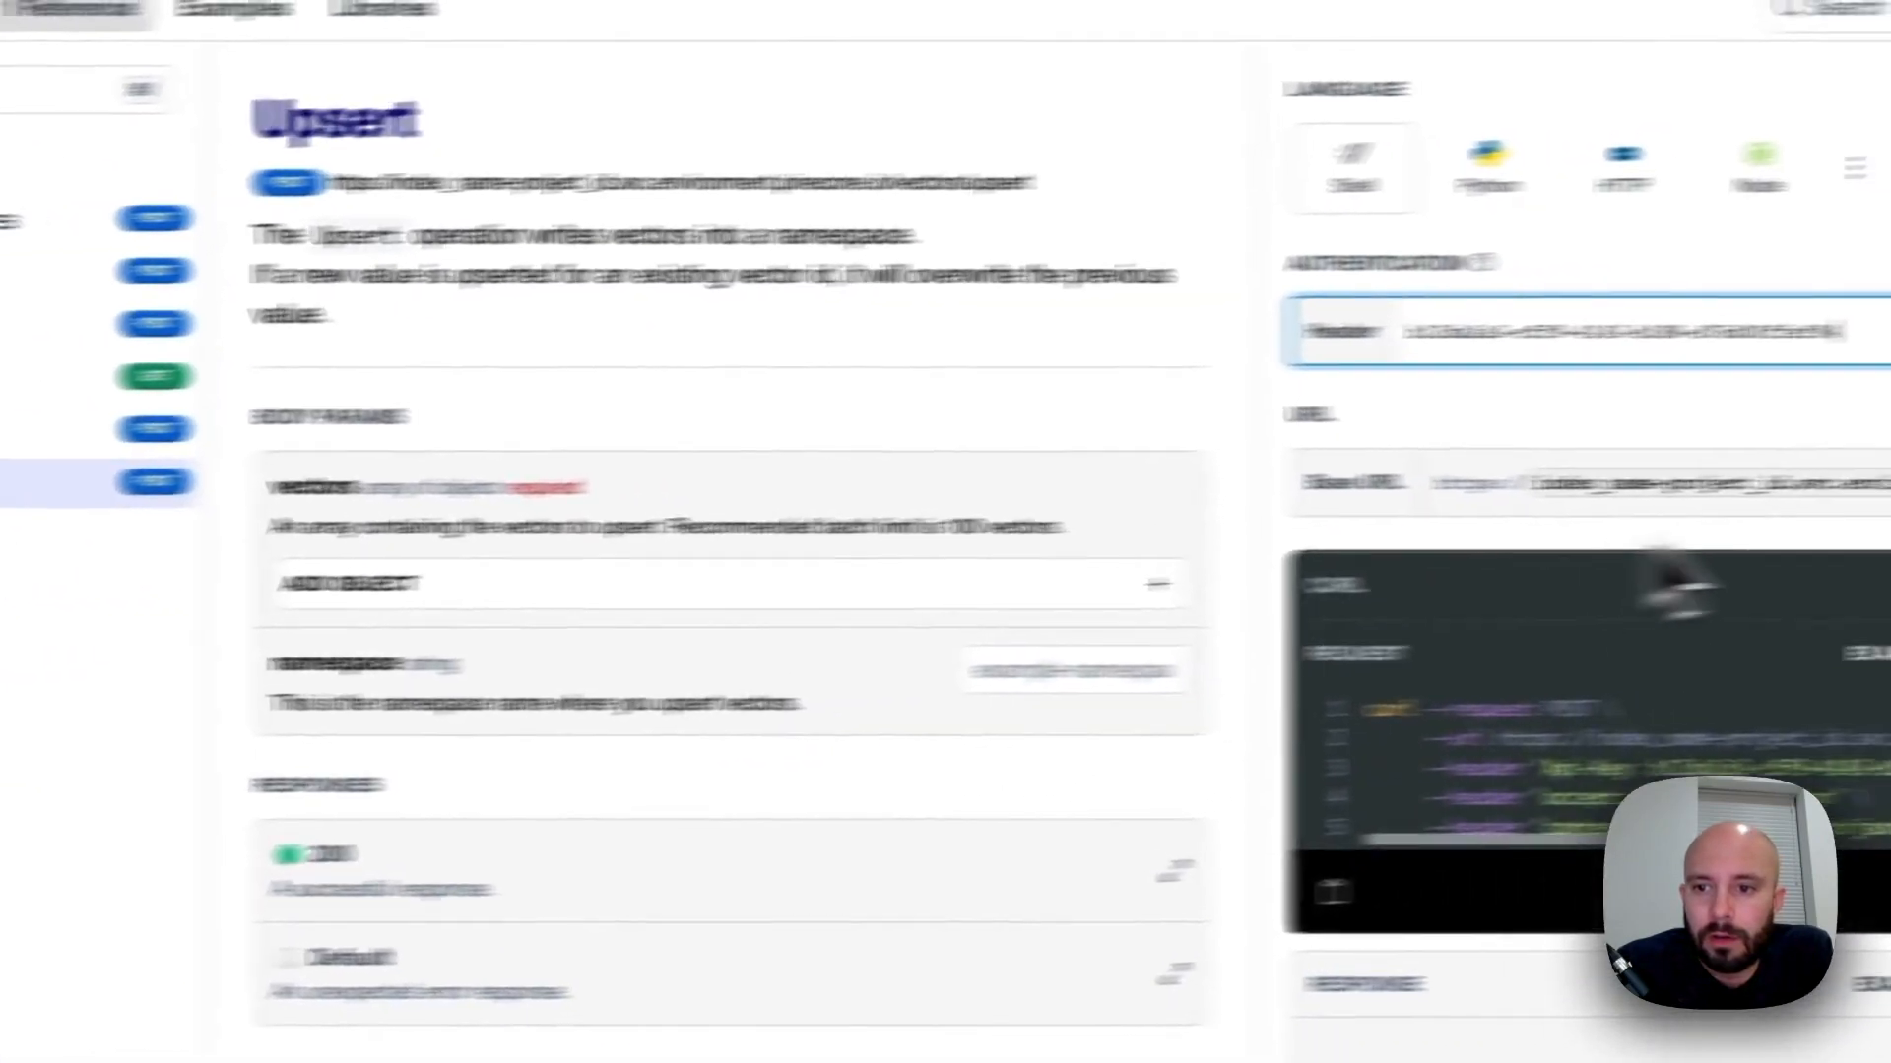
click(1518, 512)
double_click(1391, 635)
key(super+a)
key(super+v)
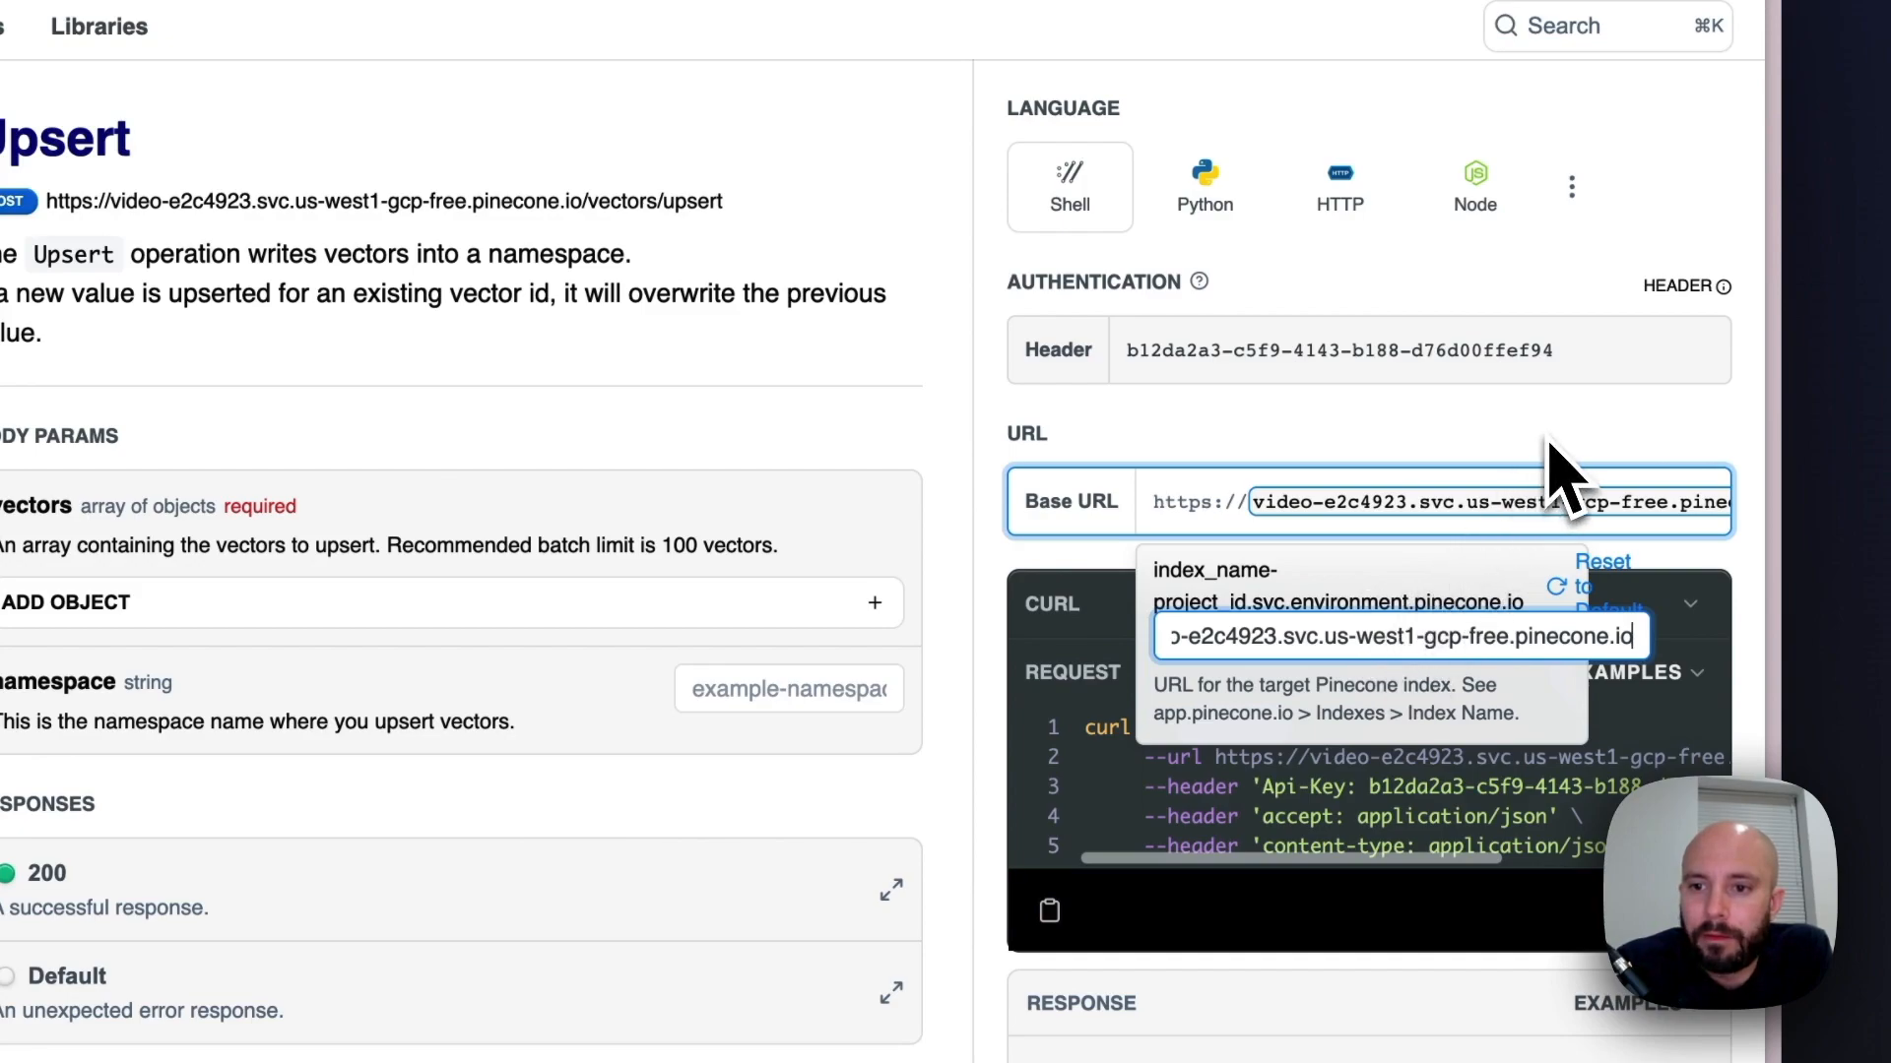
Add a vector object to the Upsert request's body parameters and set its id to document_chunk_id
key(super+r)
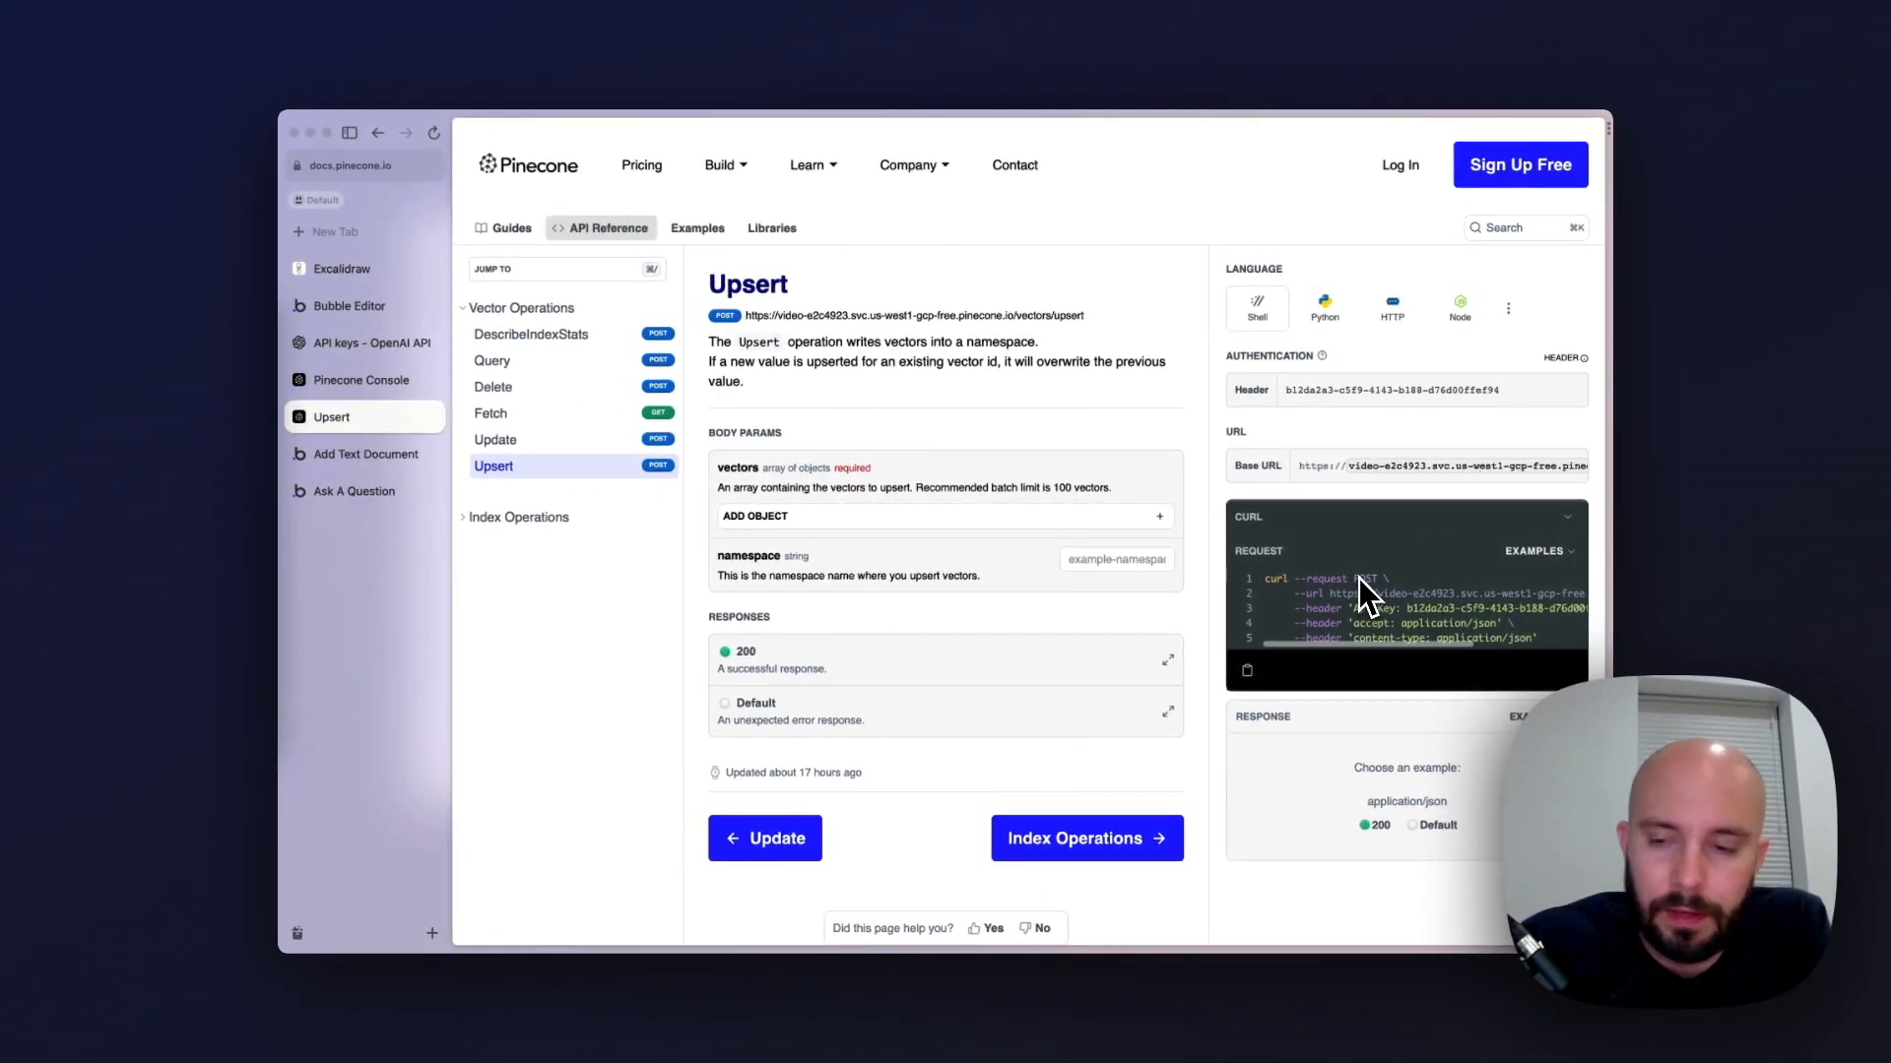
scroll(1376, 579, down, 1)
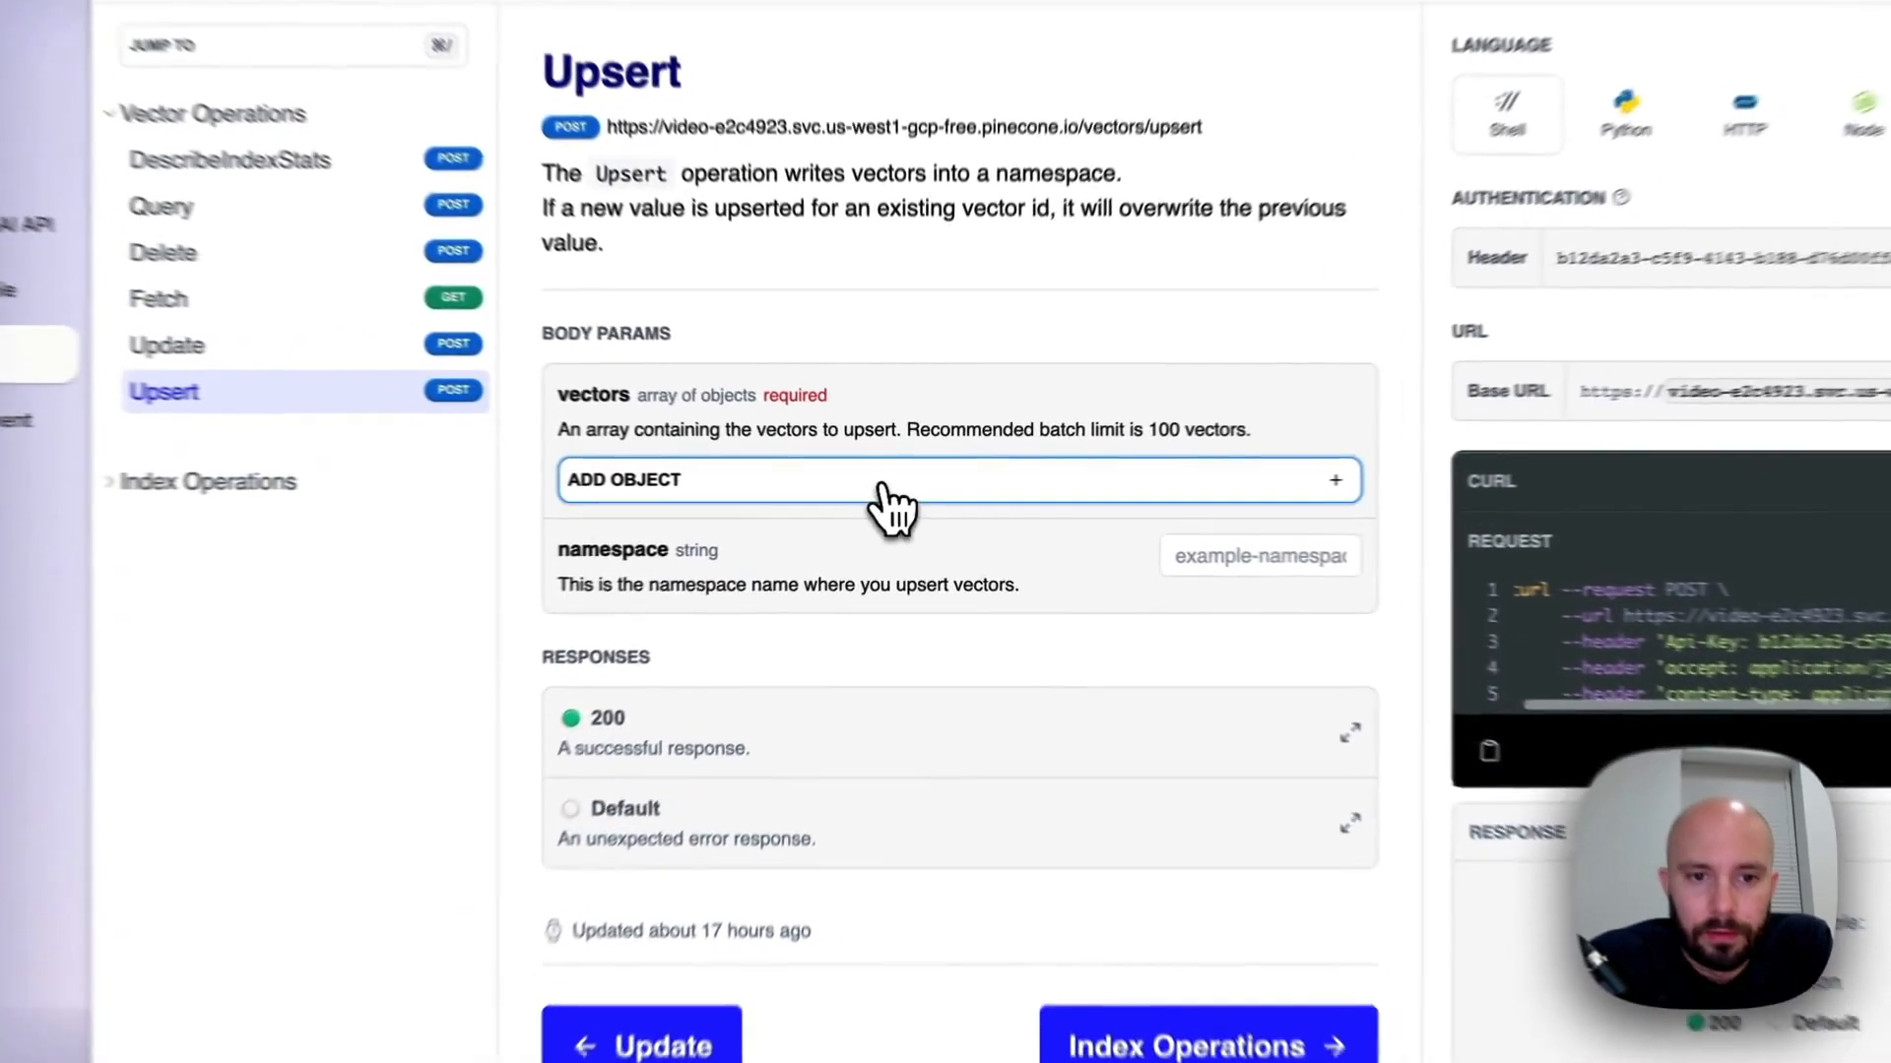
click(904, 489)
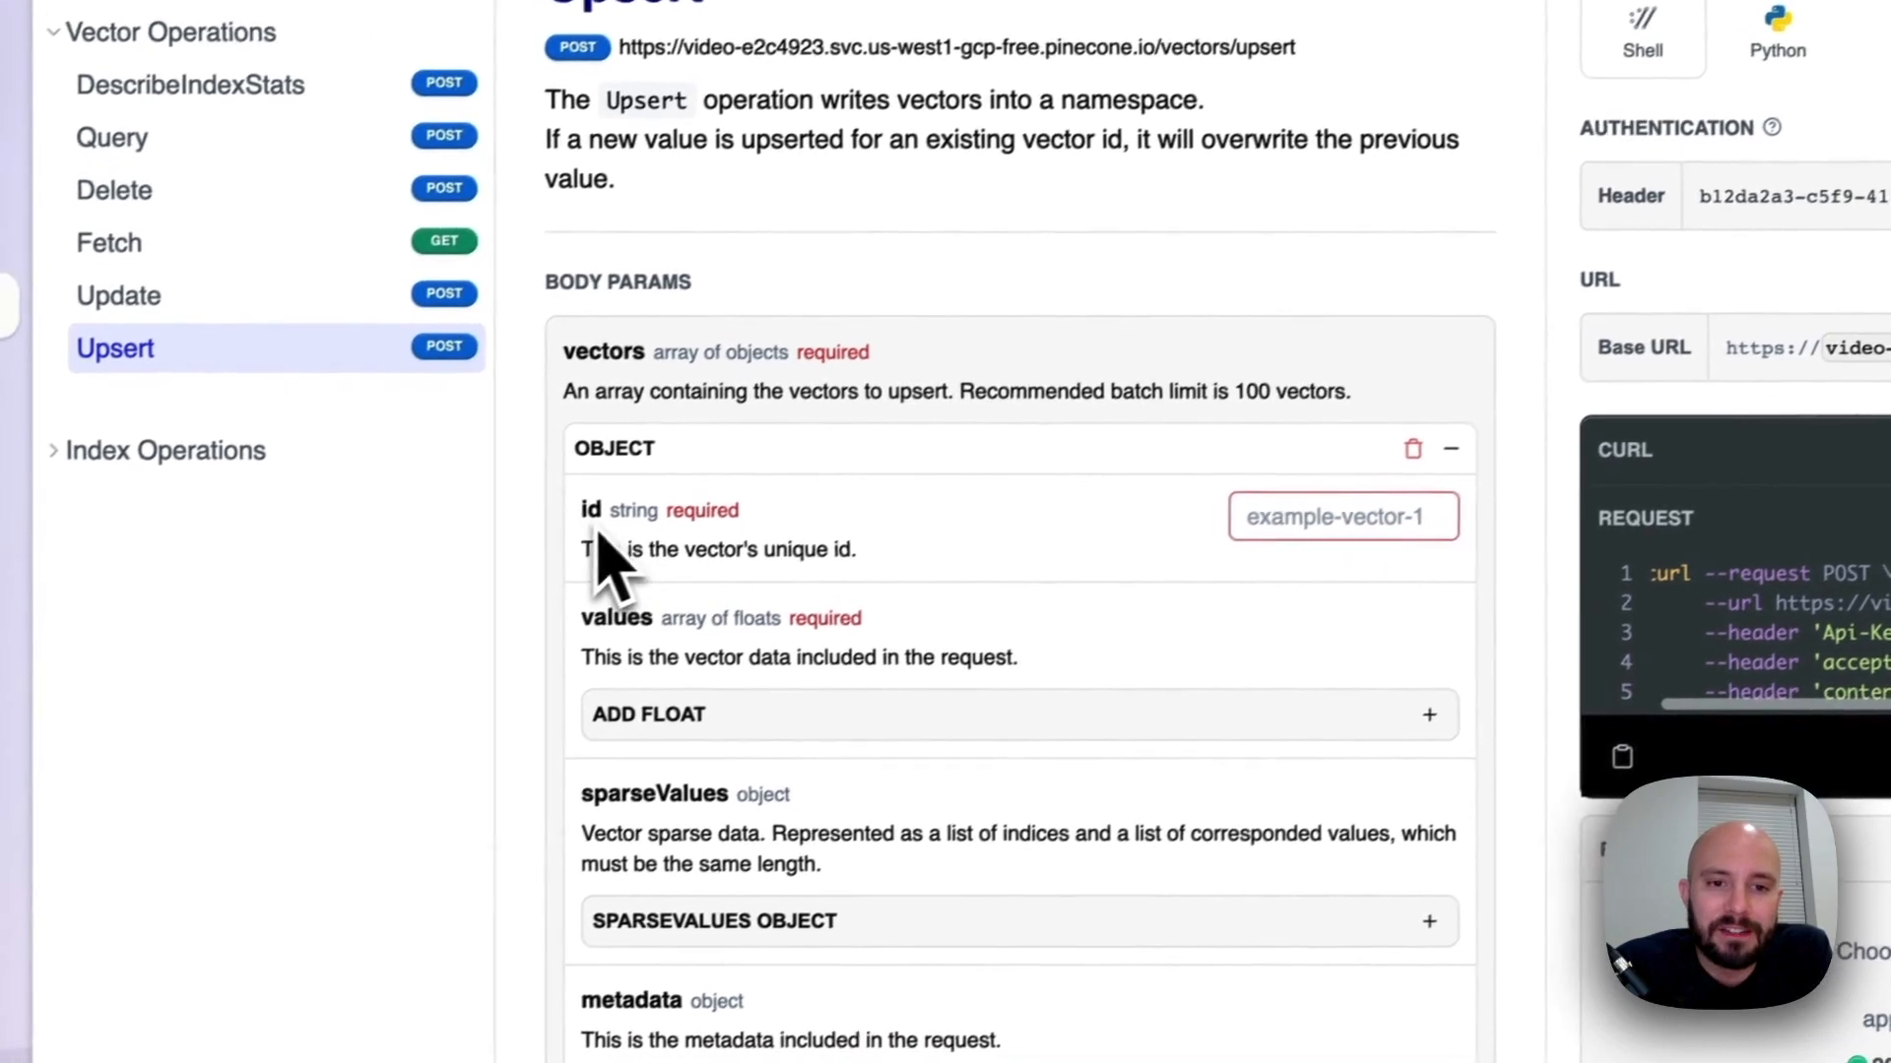
click(1322, 507)
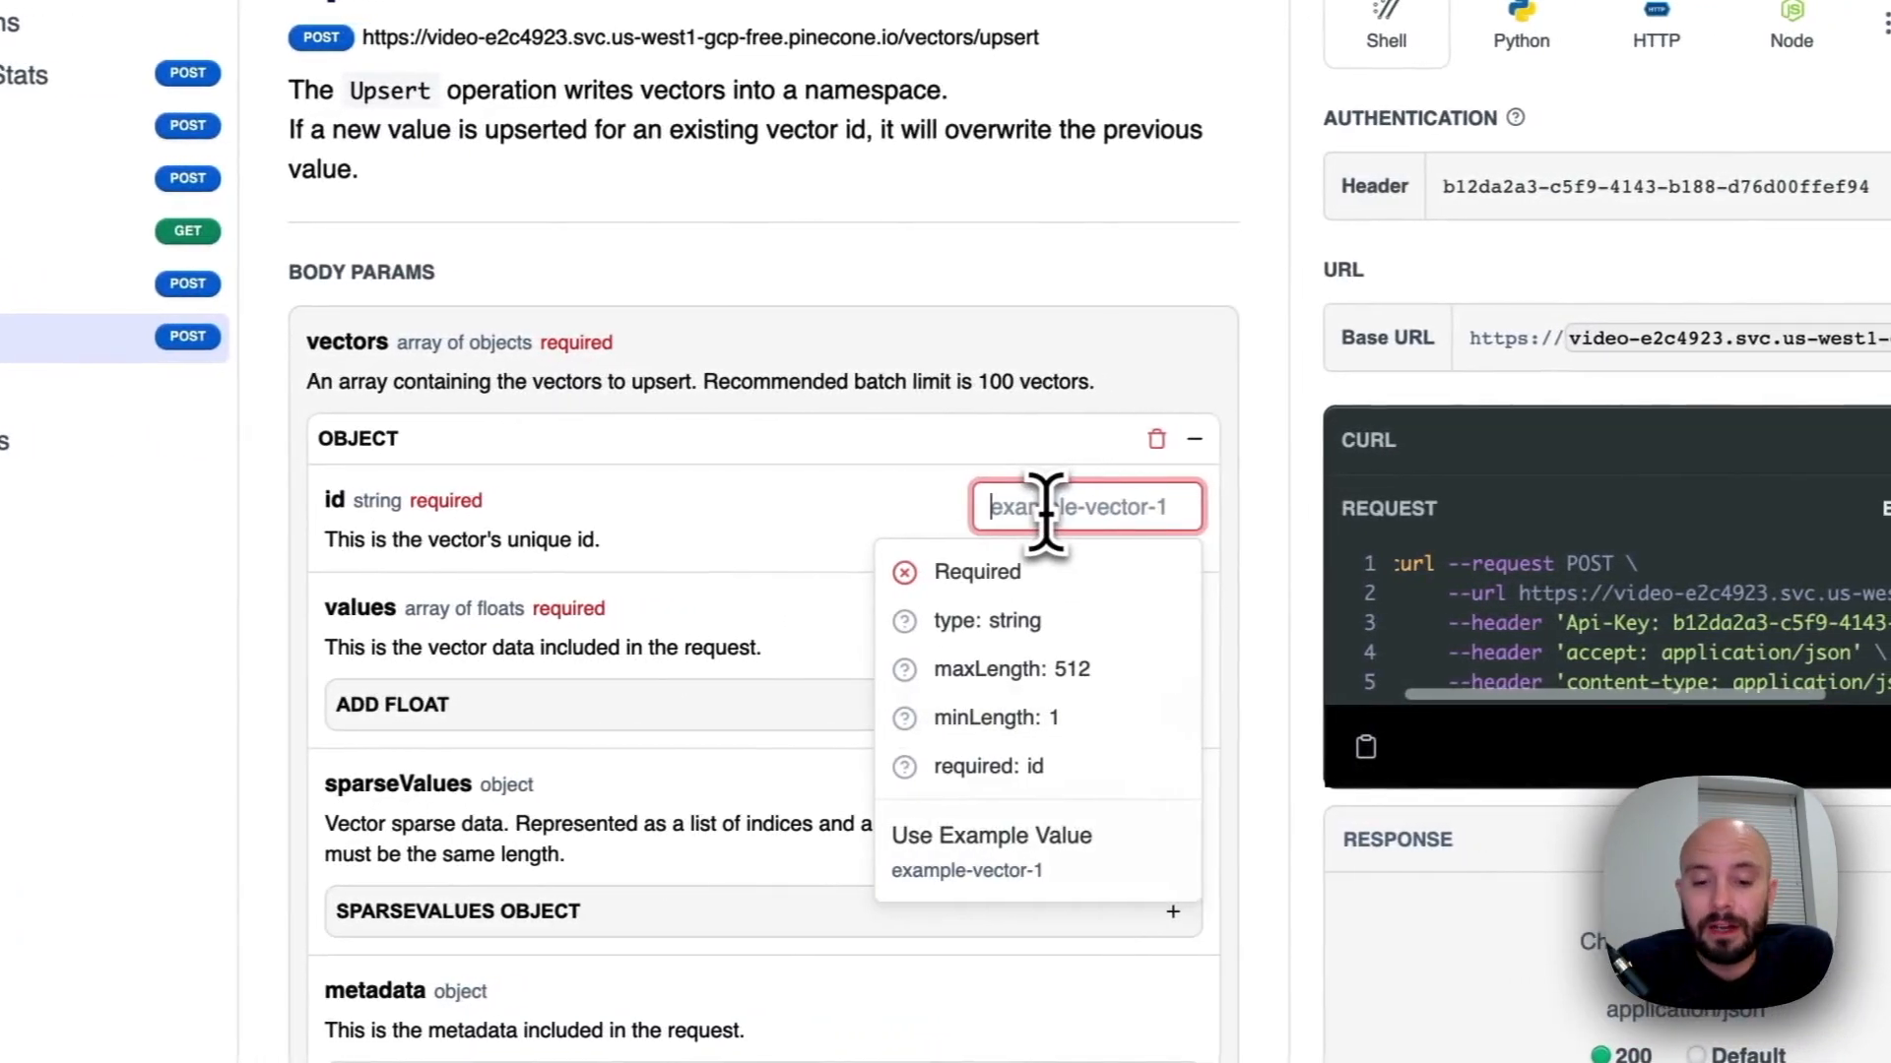
text(docu)
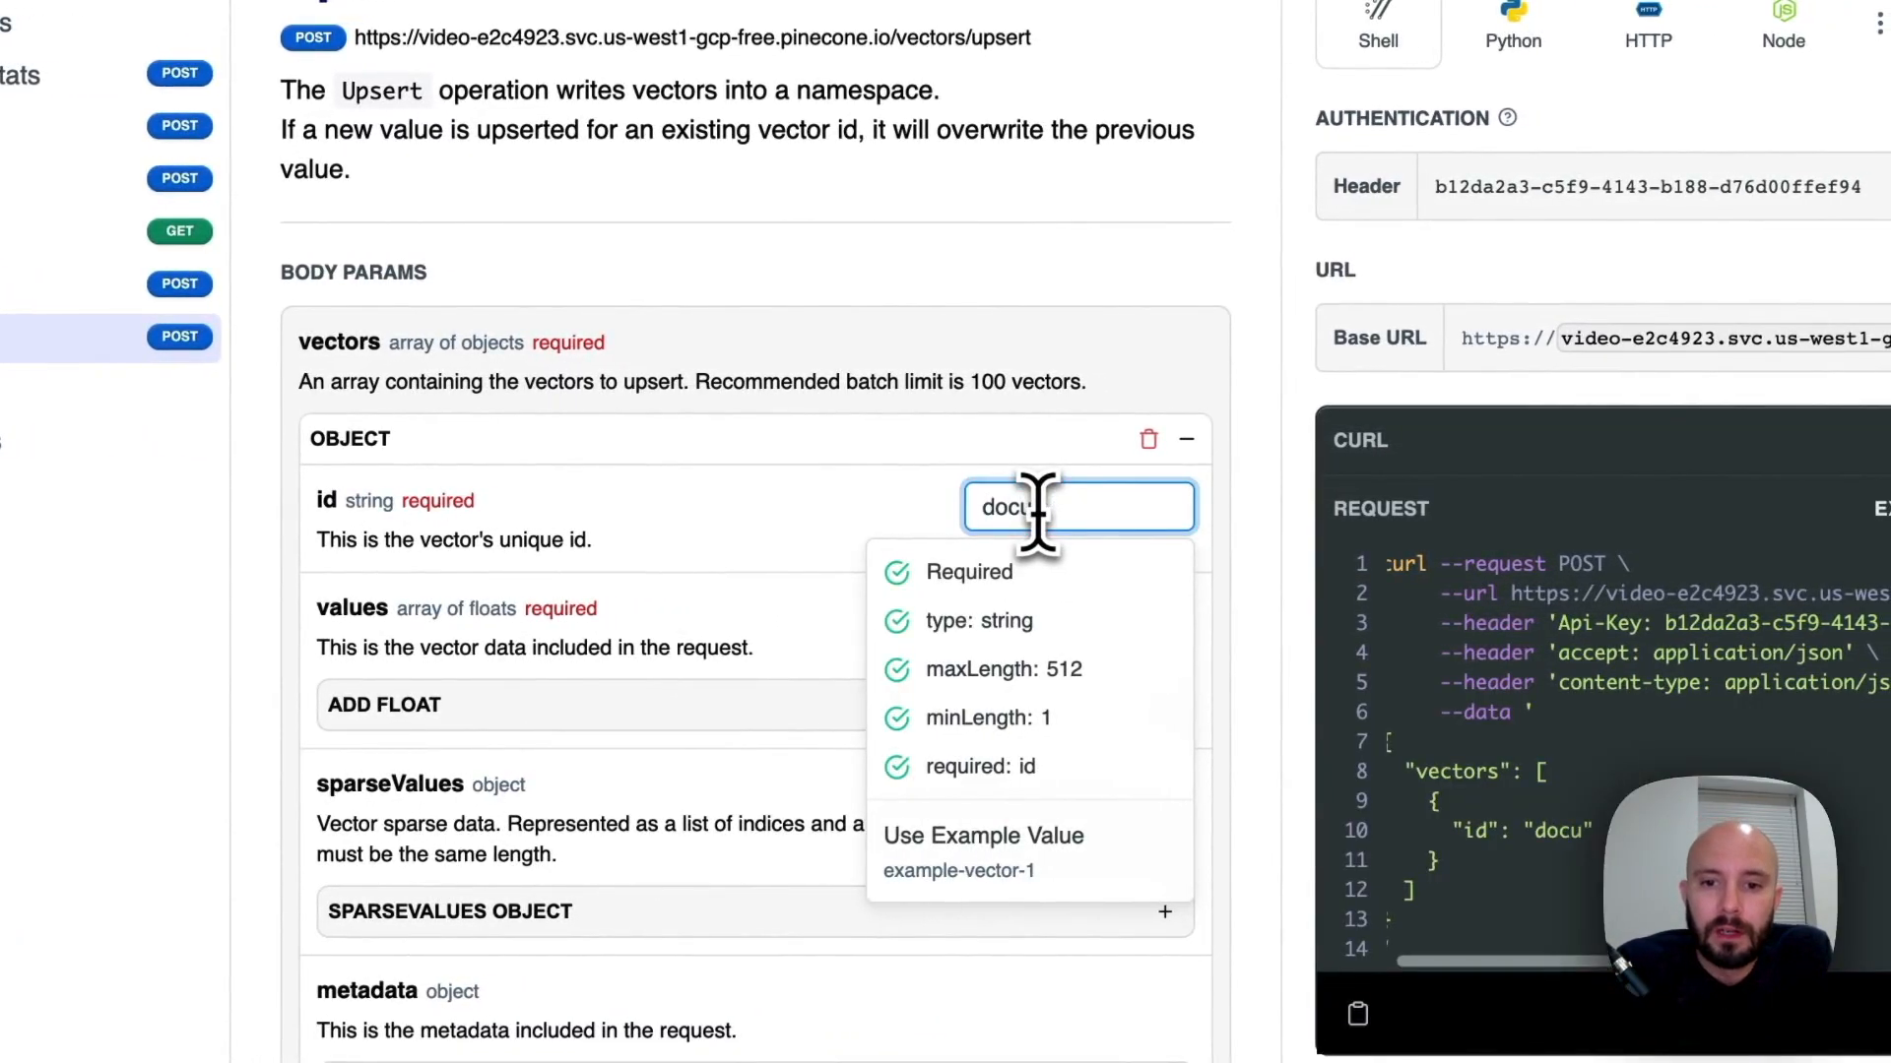
text(ment_ch)
text(unk_id)
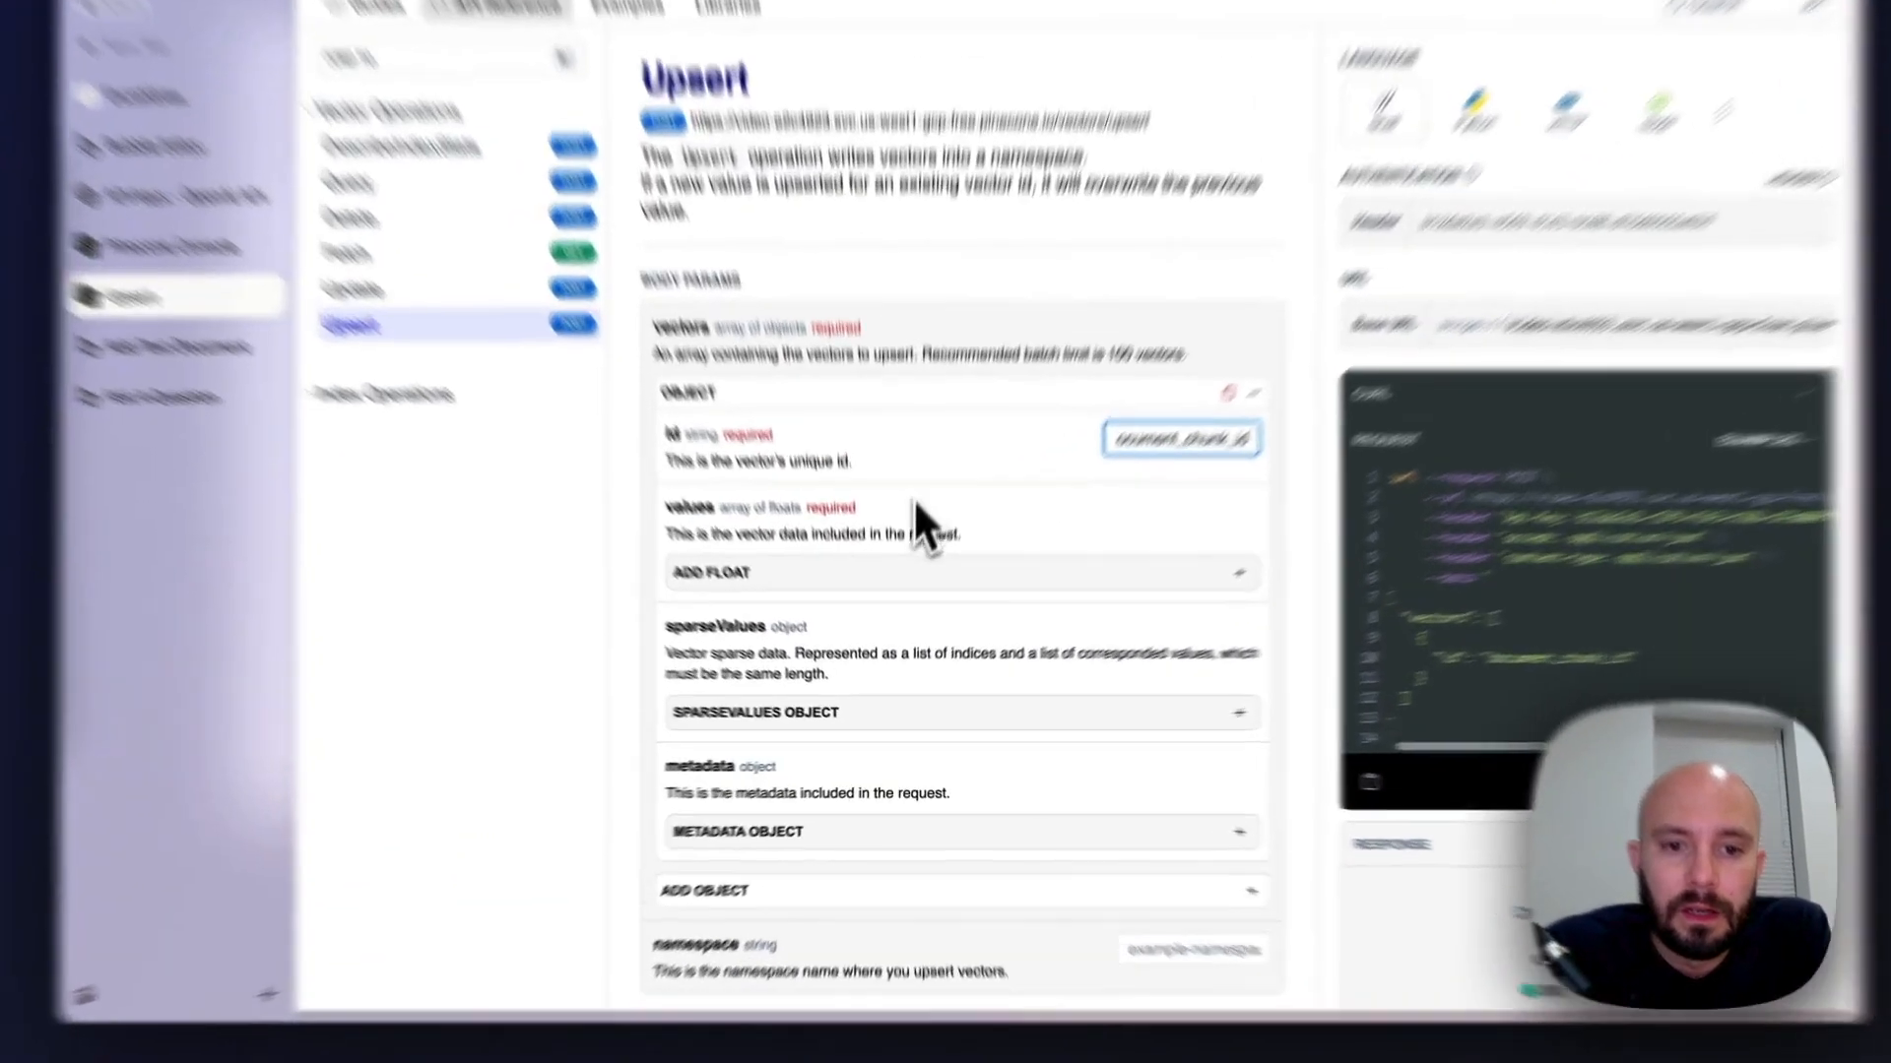
click(903, 576)
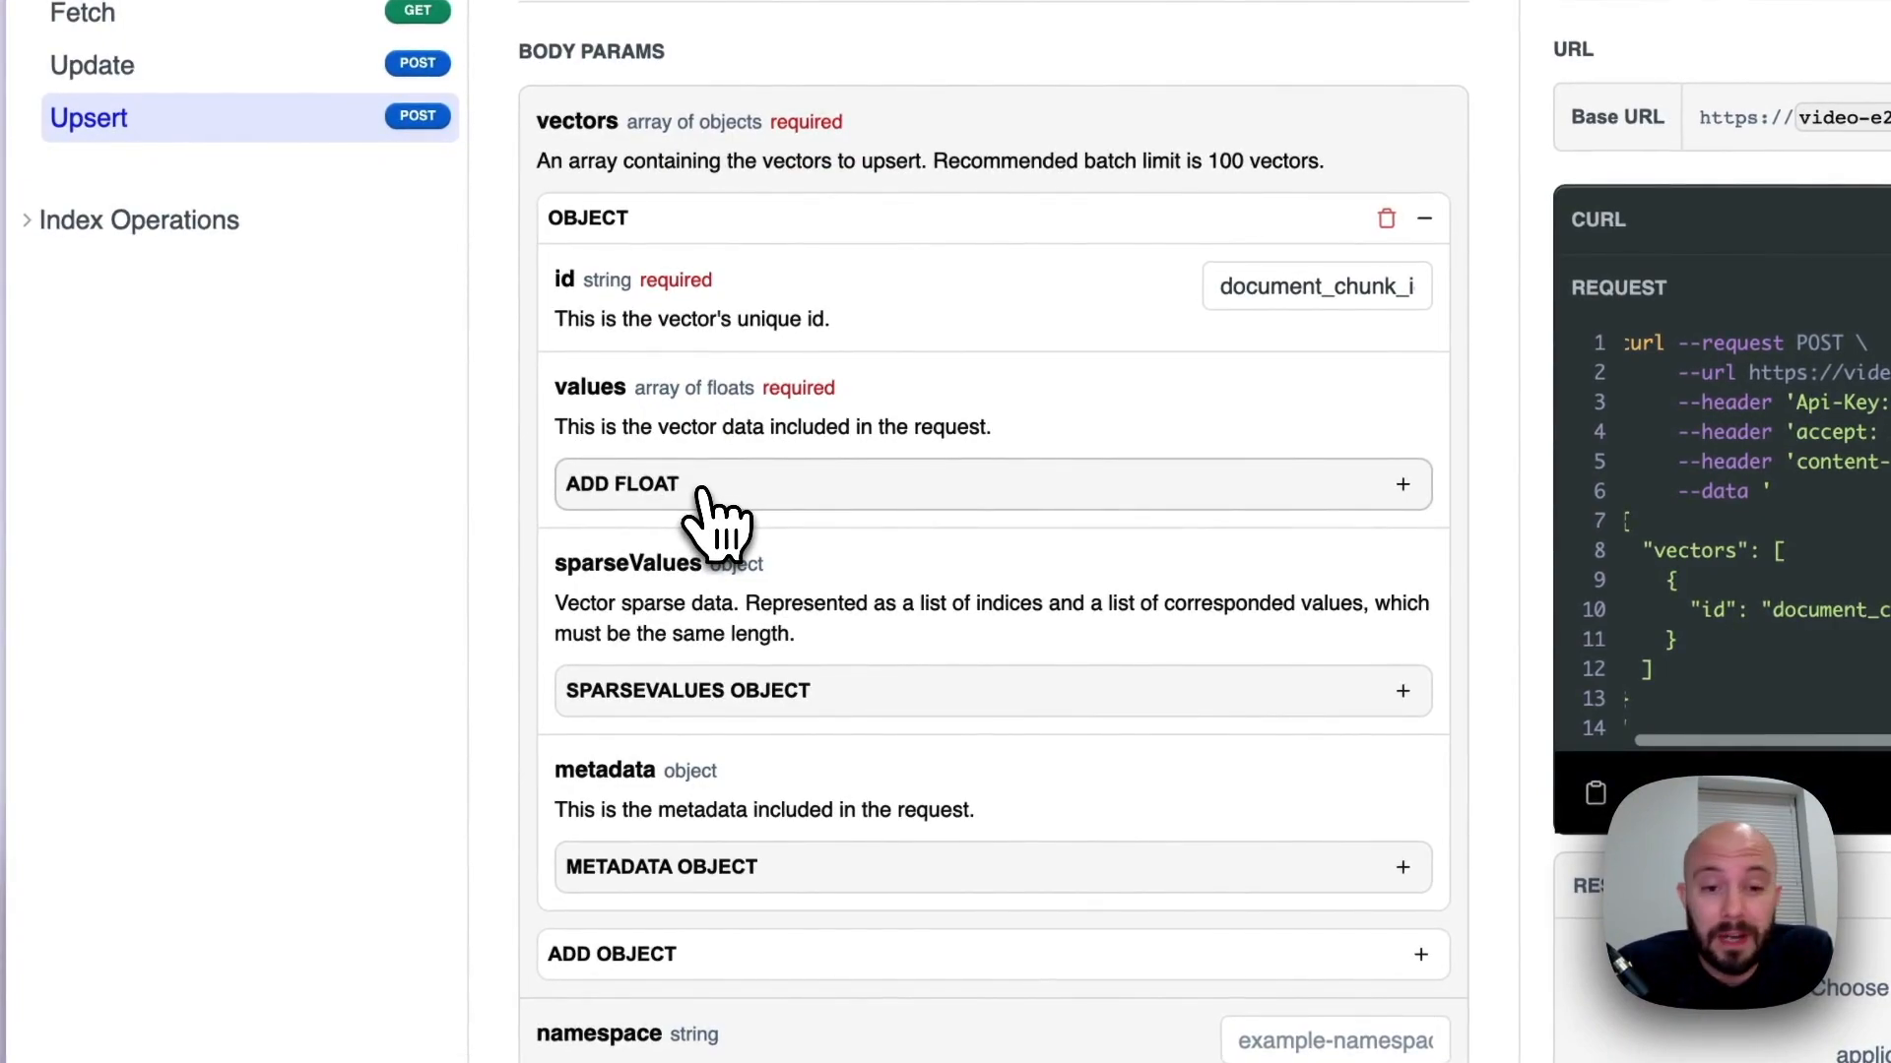
Add two float entries to the vector's values array and set each of them to 1
click(703, 490)
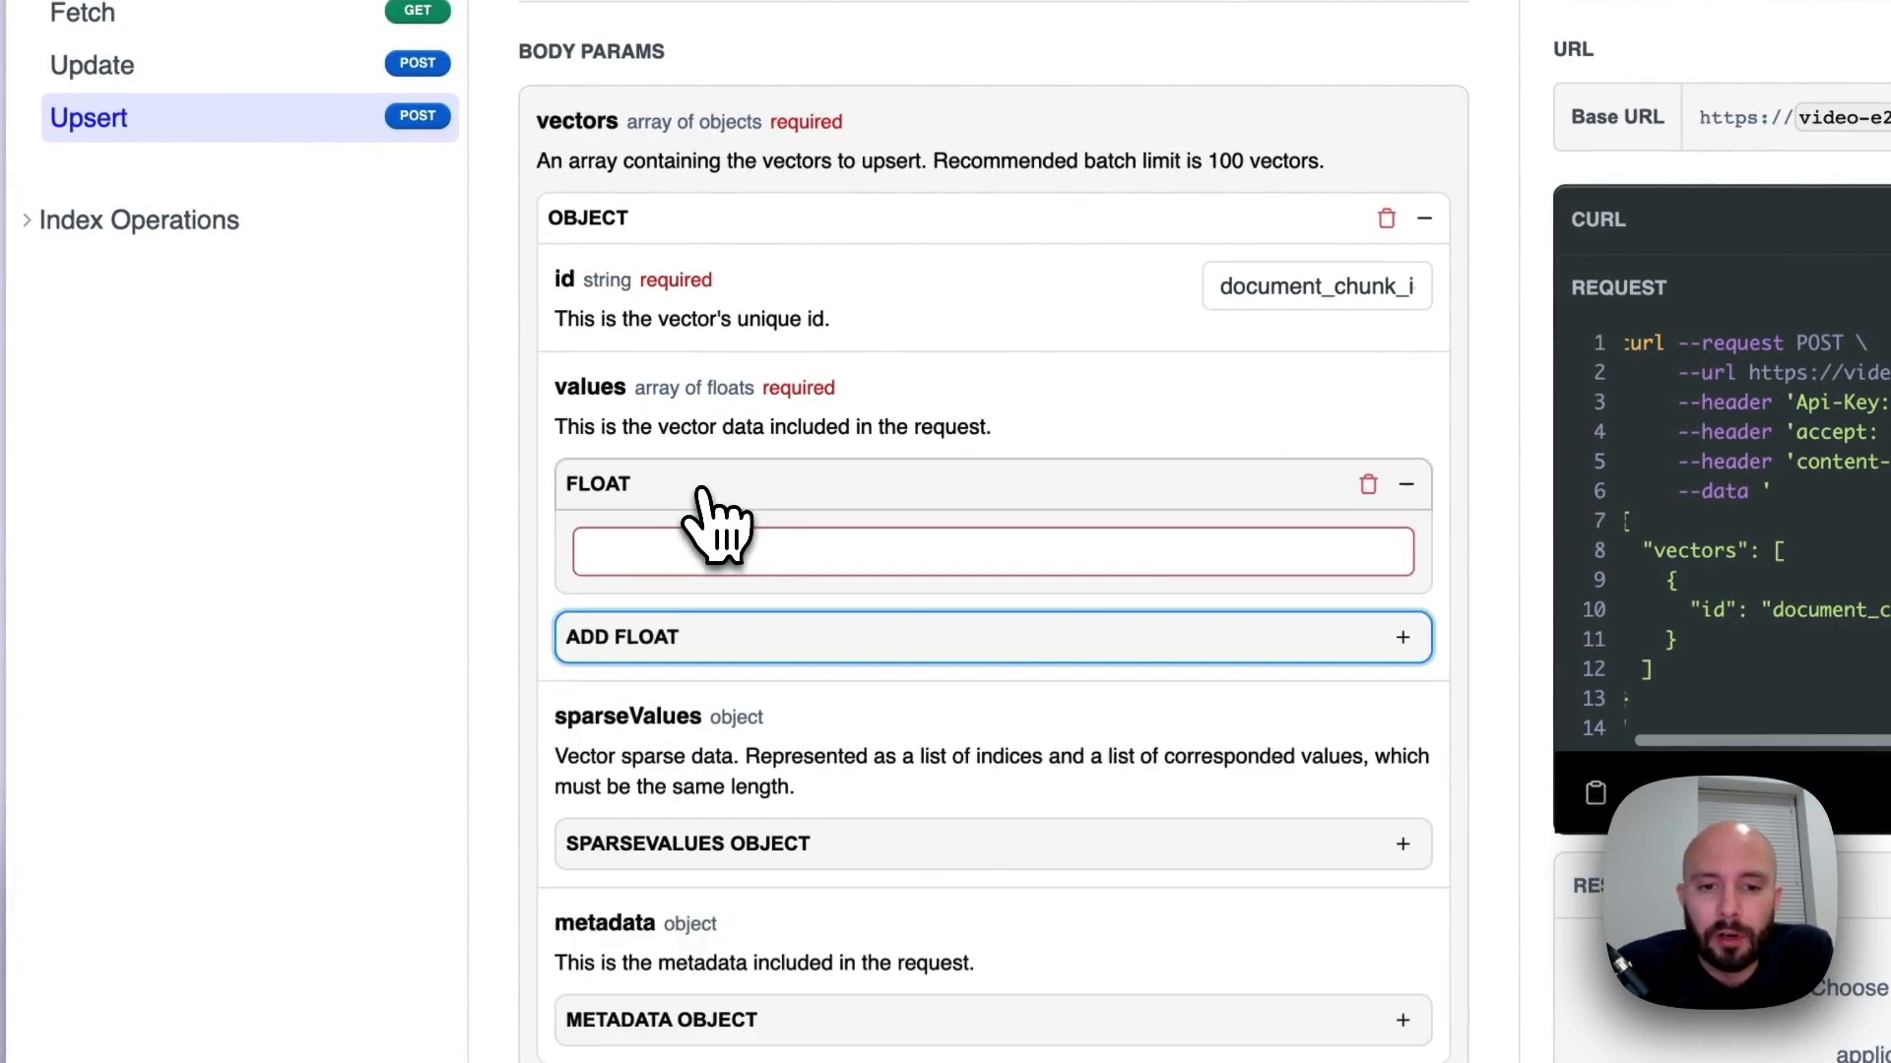
click(666, 548)
text(1)
click(690, 631)
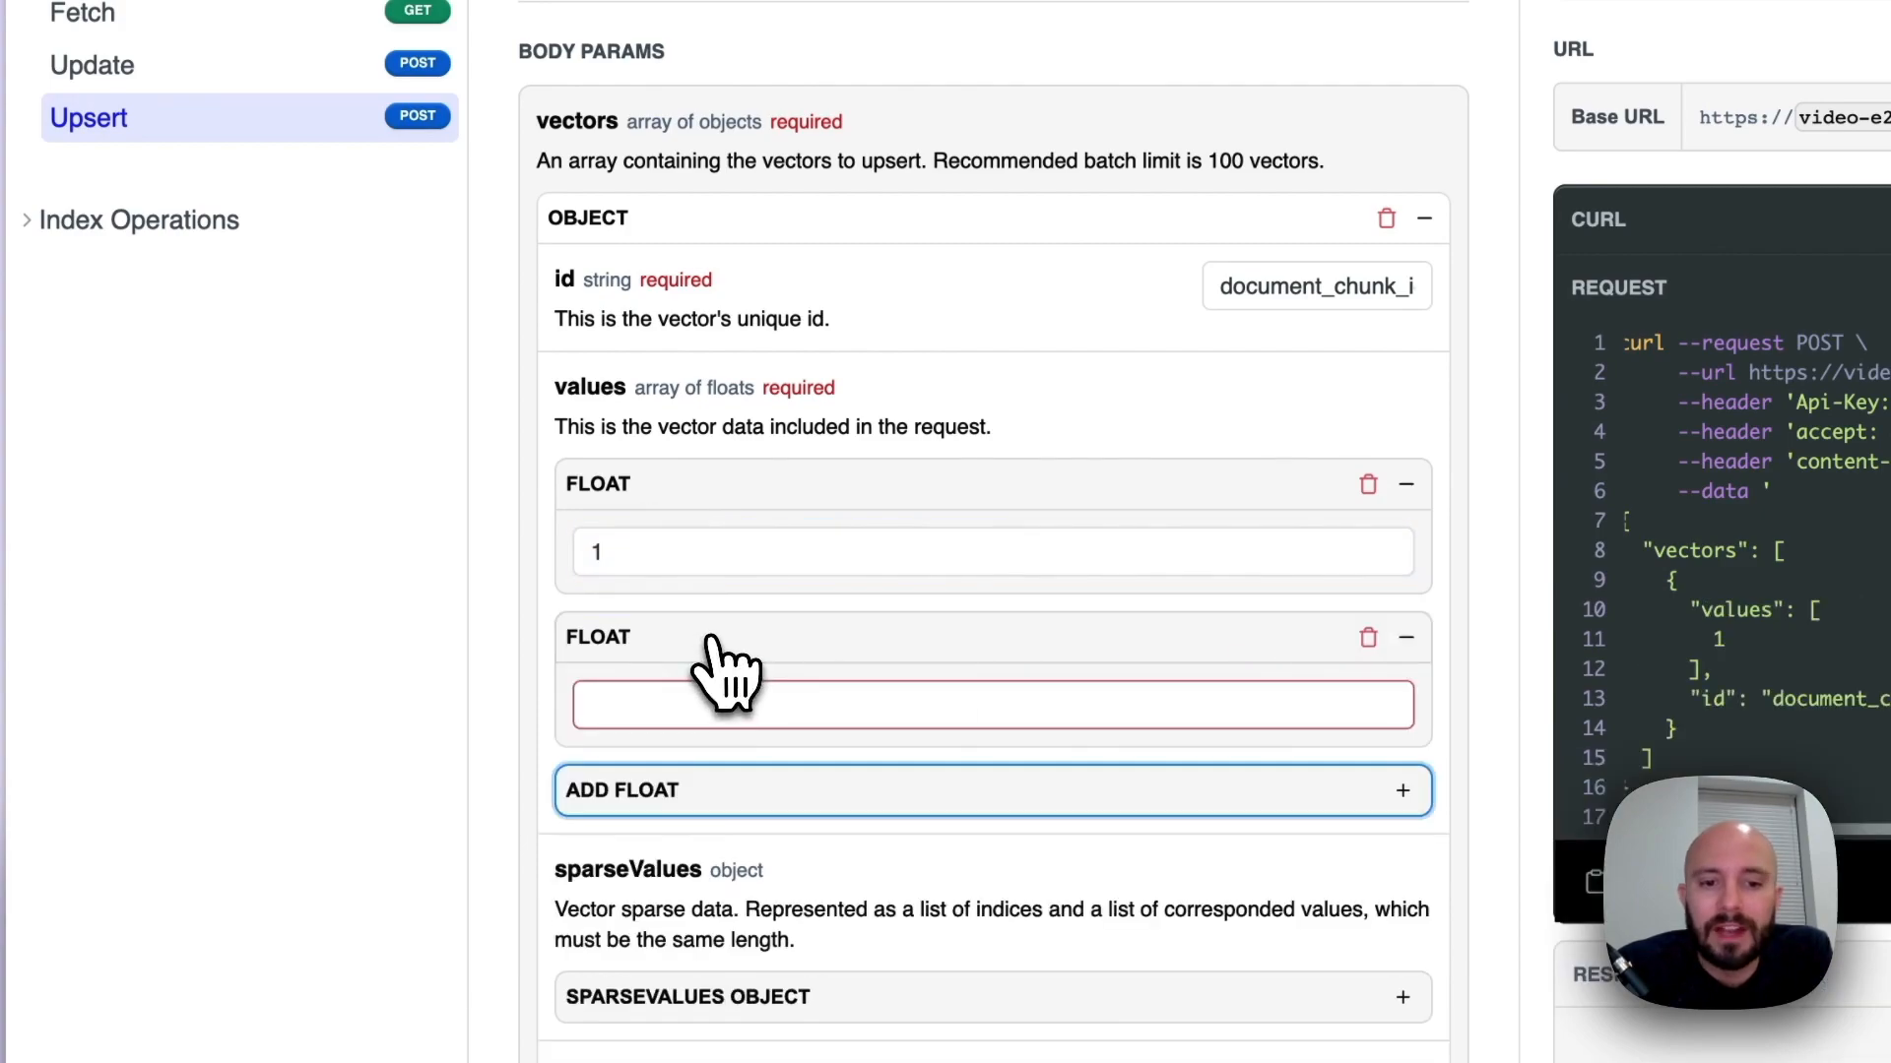
click(698, 689)
text(1)
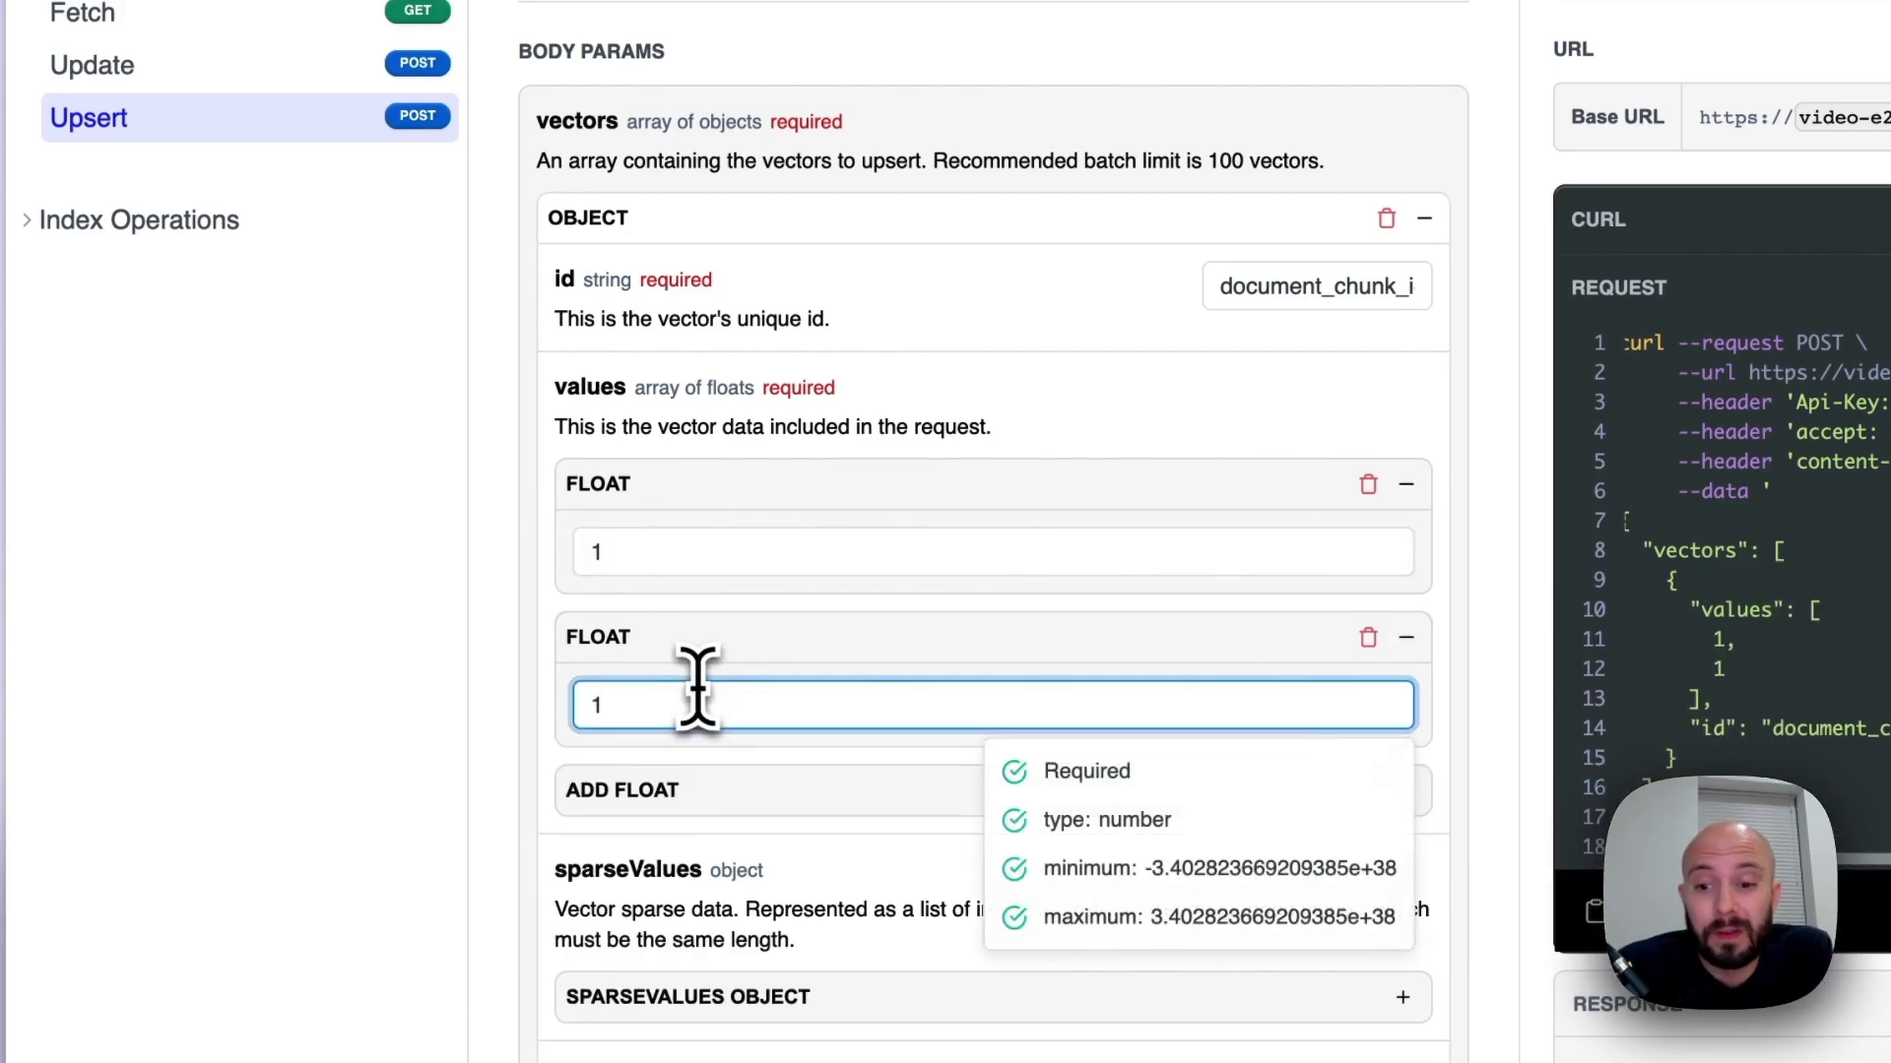
click(770, 660)
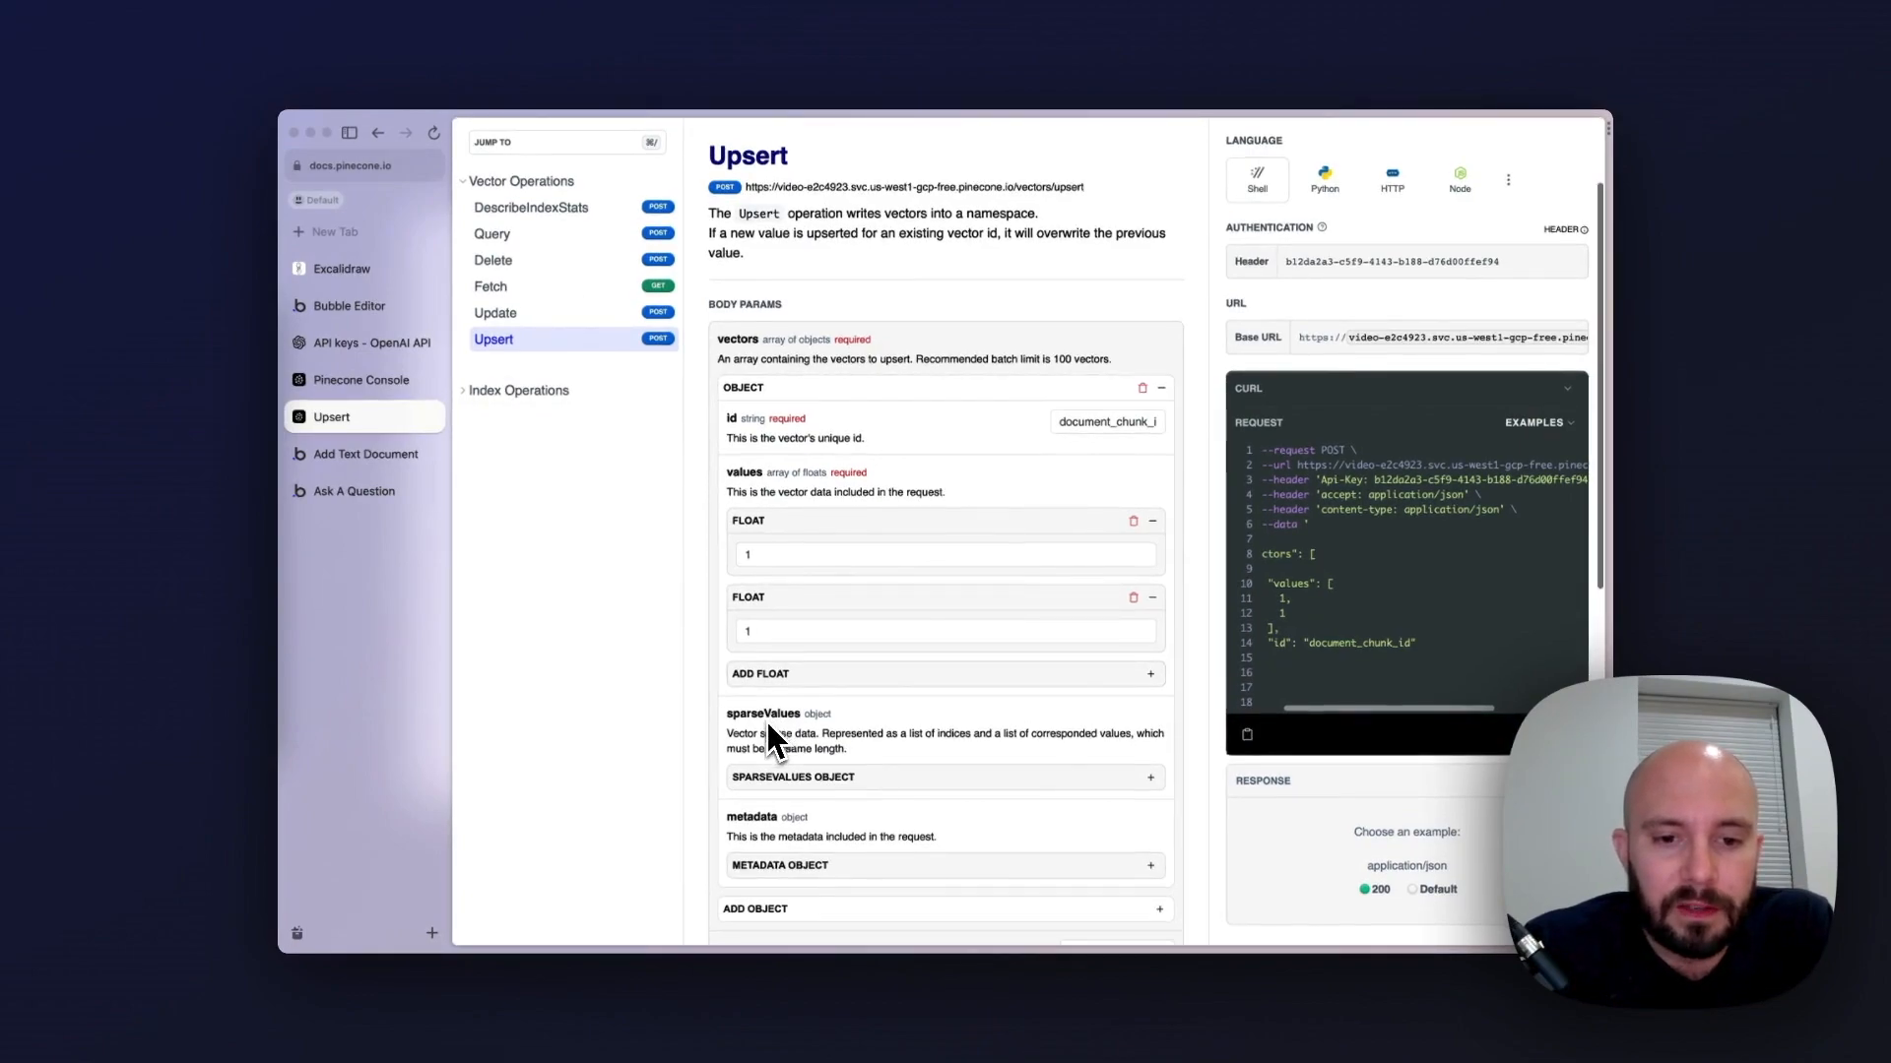
Add a string field to the vector's metadata object with the key document_id and the value document_id
scroll(766, 722, down, 1)
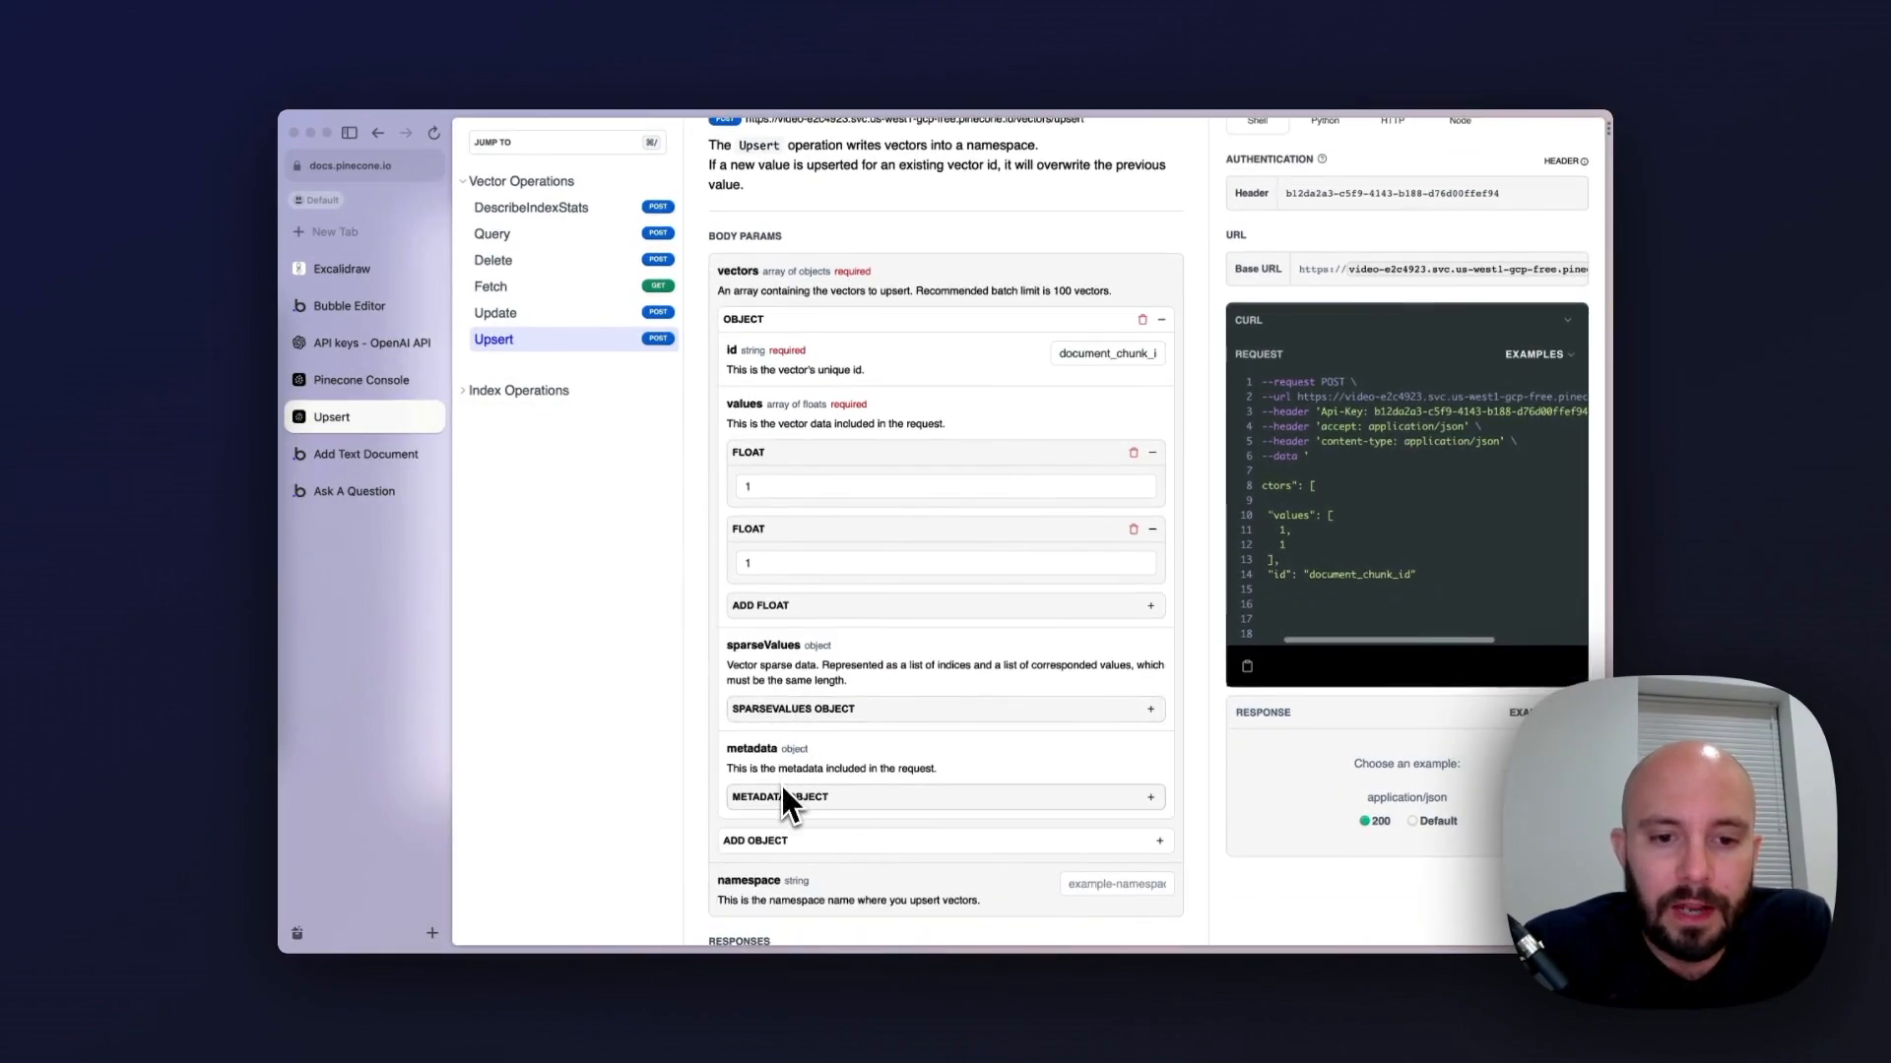
click(849, 799)
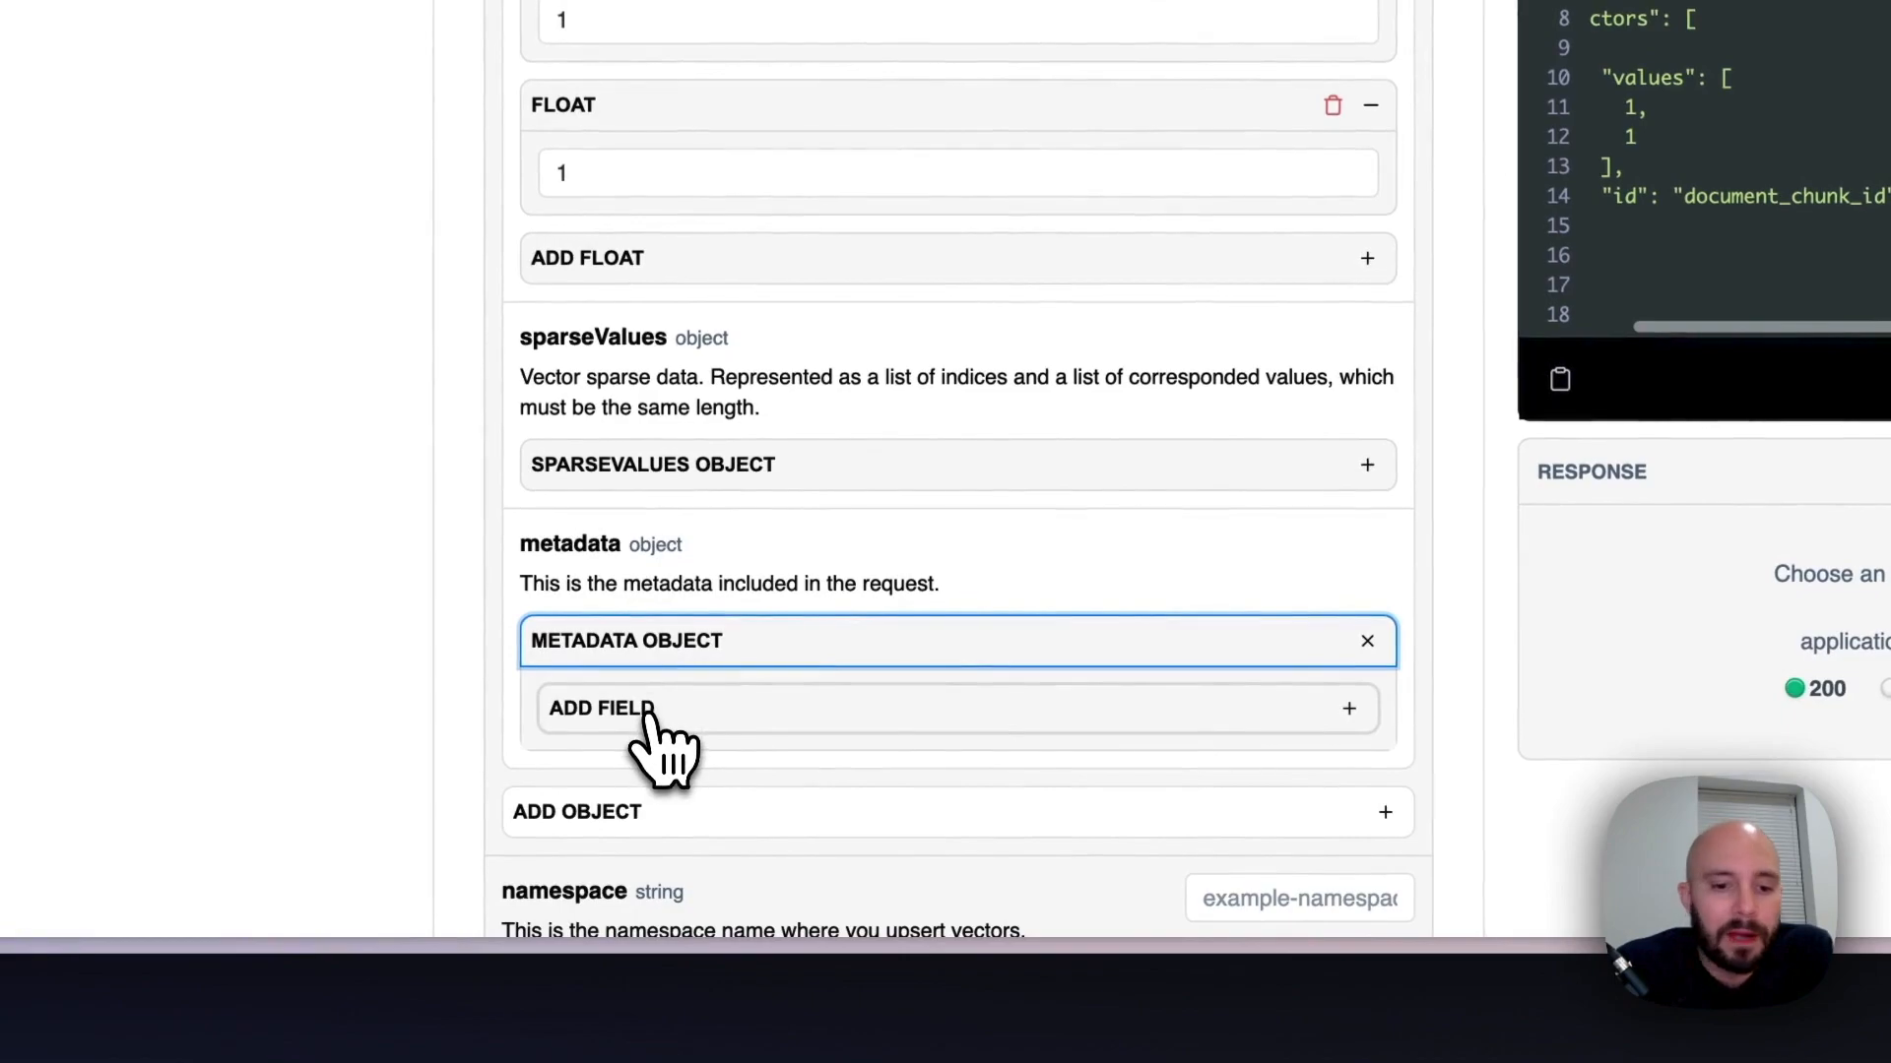
click(648, 711)
double_click(945, 711)
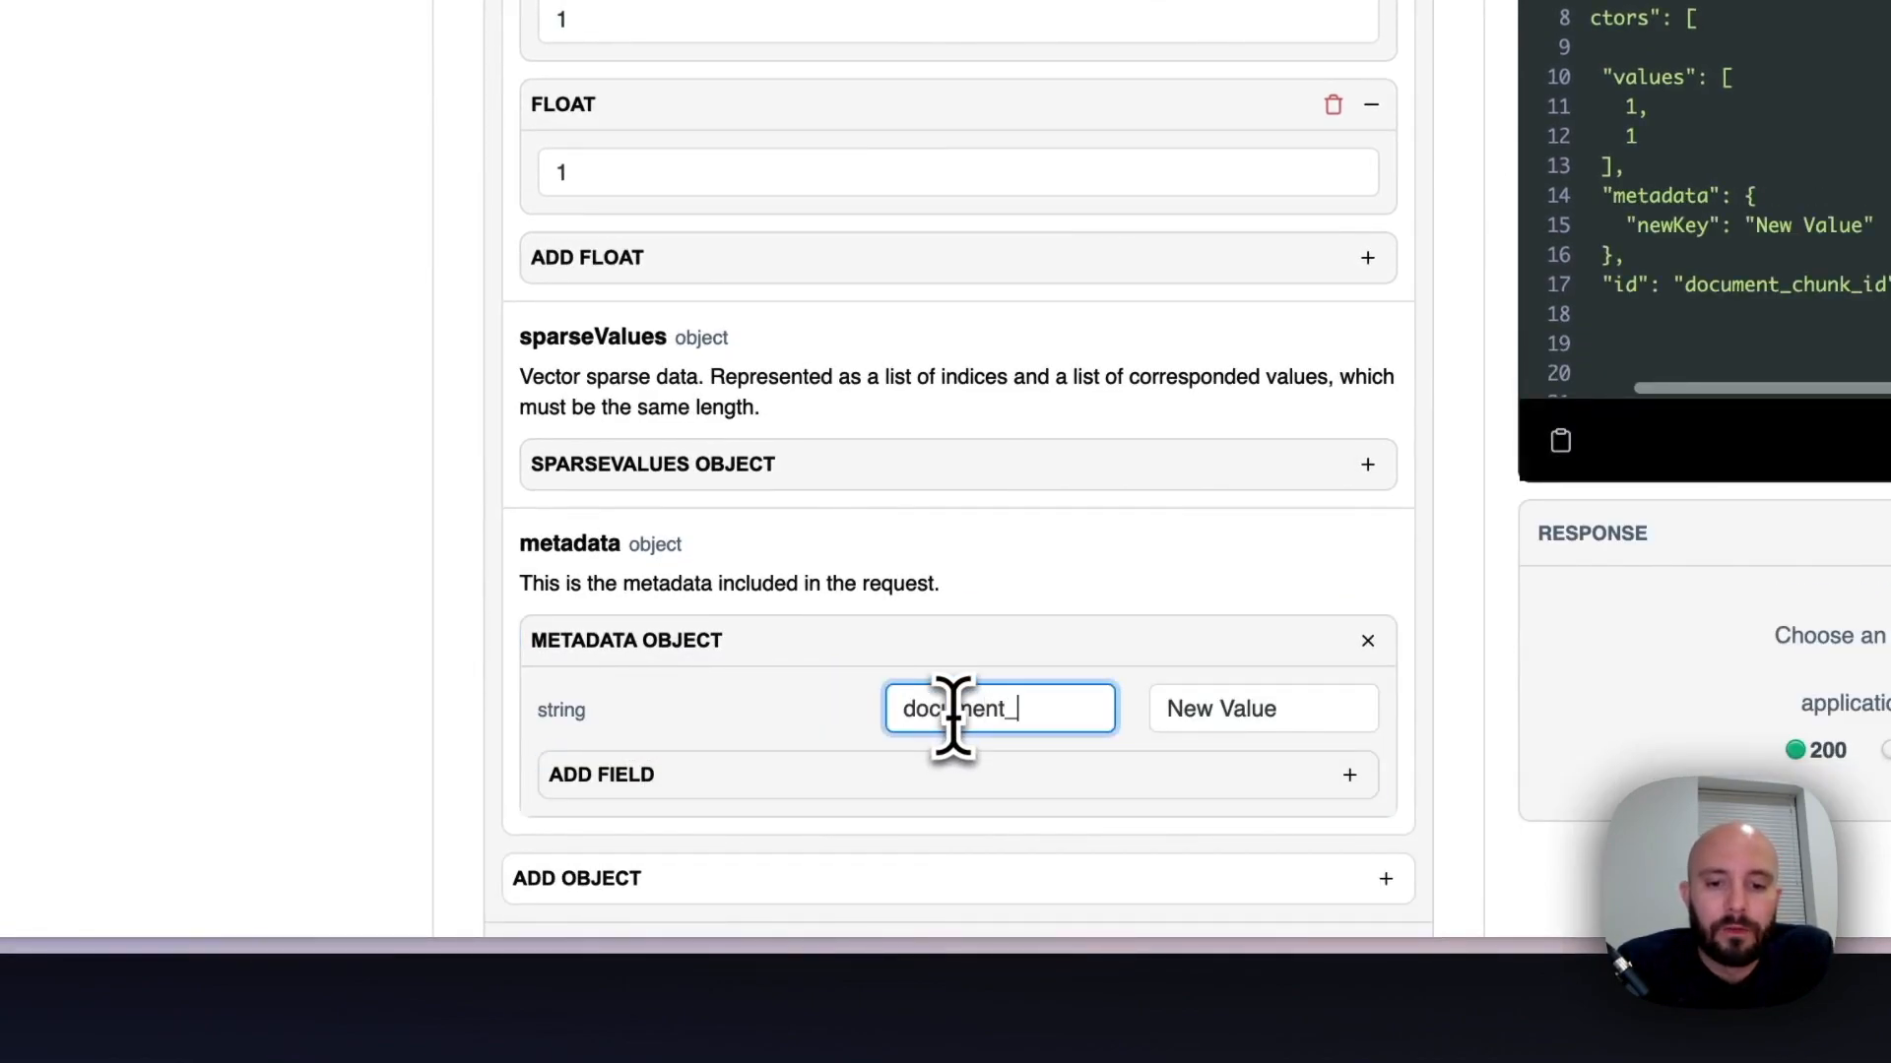
click(1238, 716)
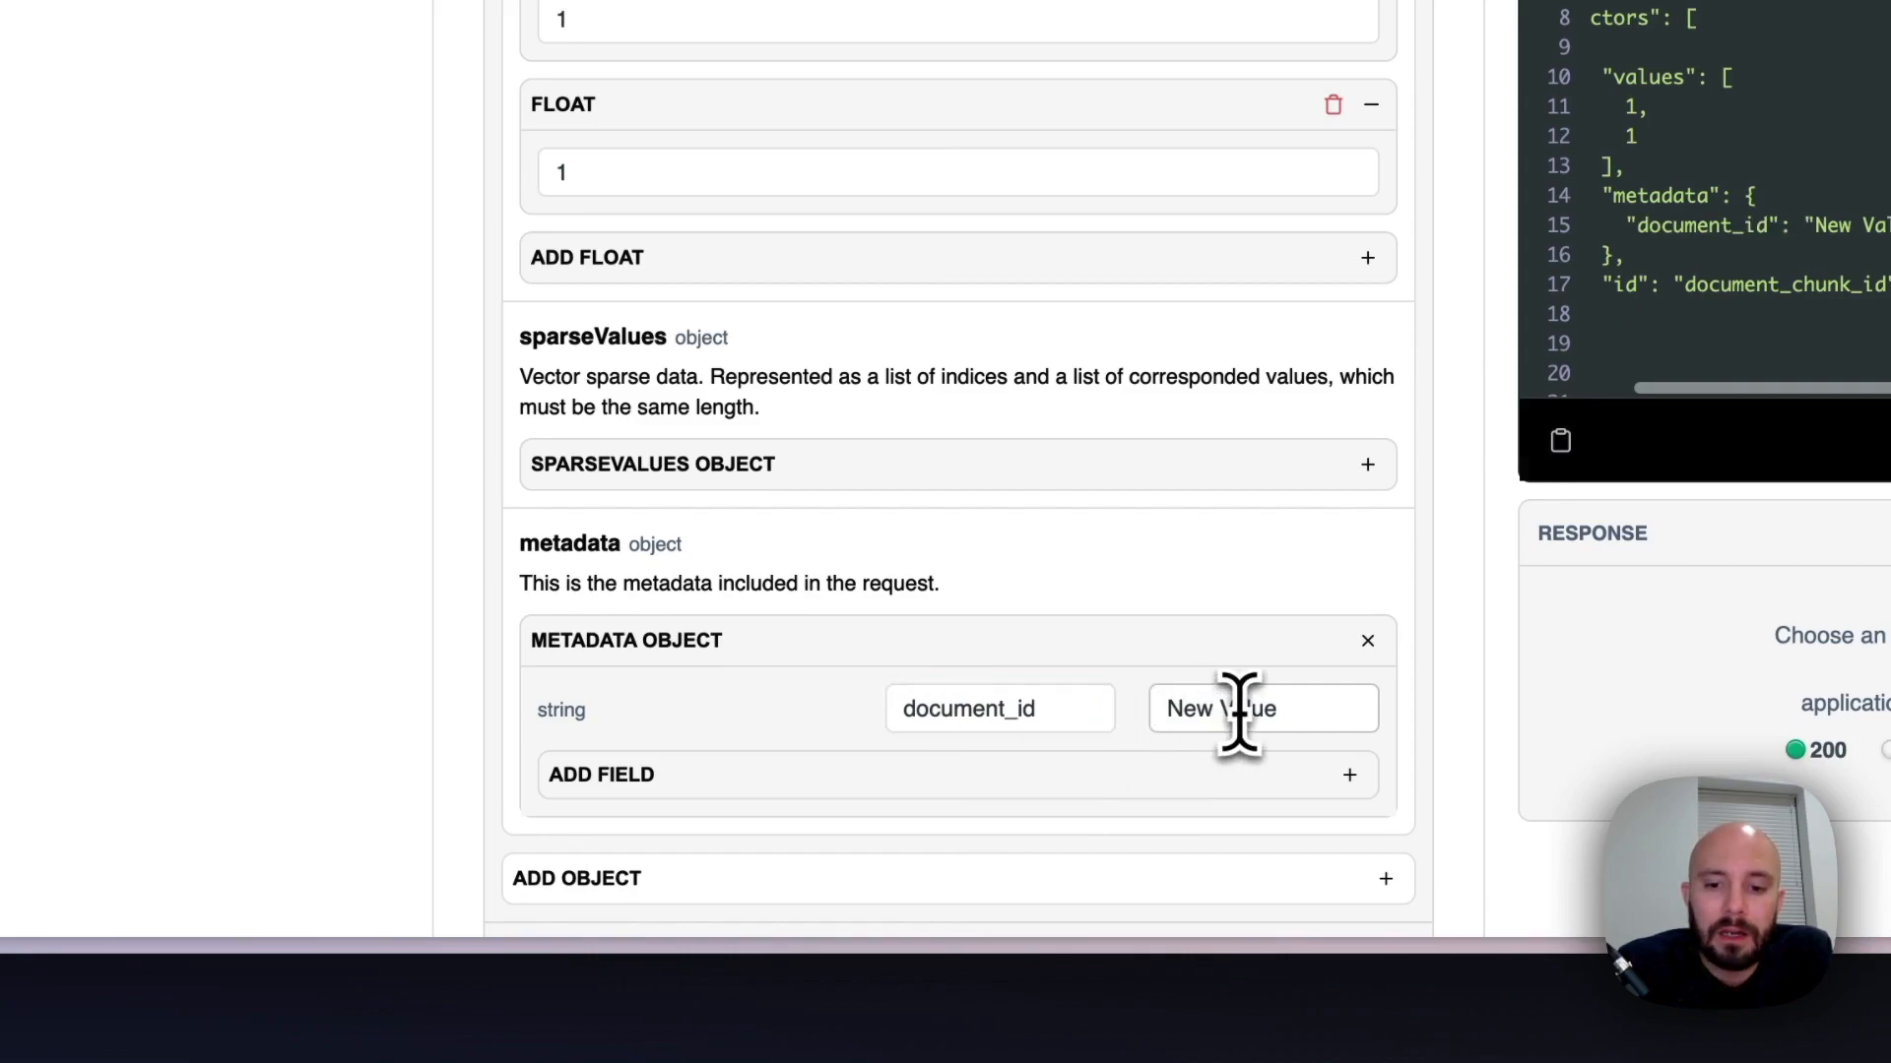
triple_click(1239, 711)
text(document)
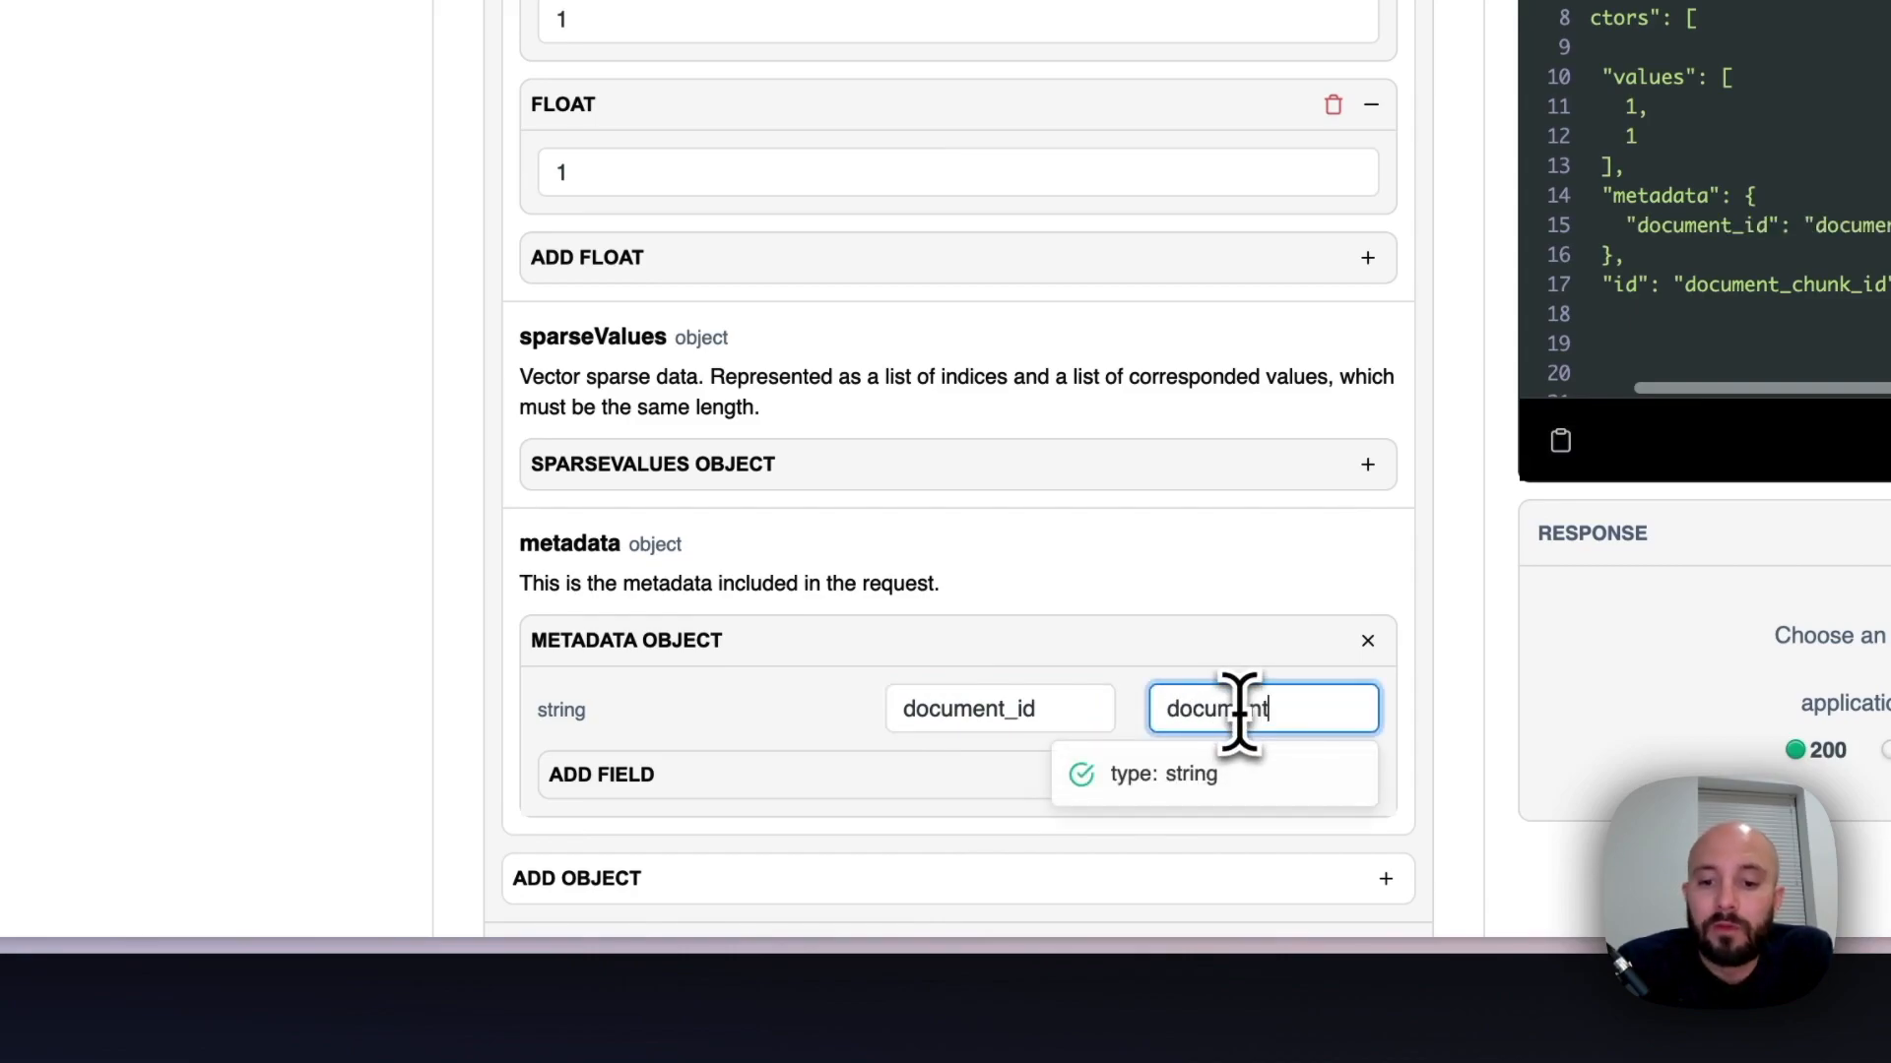
text(_id)
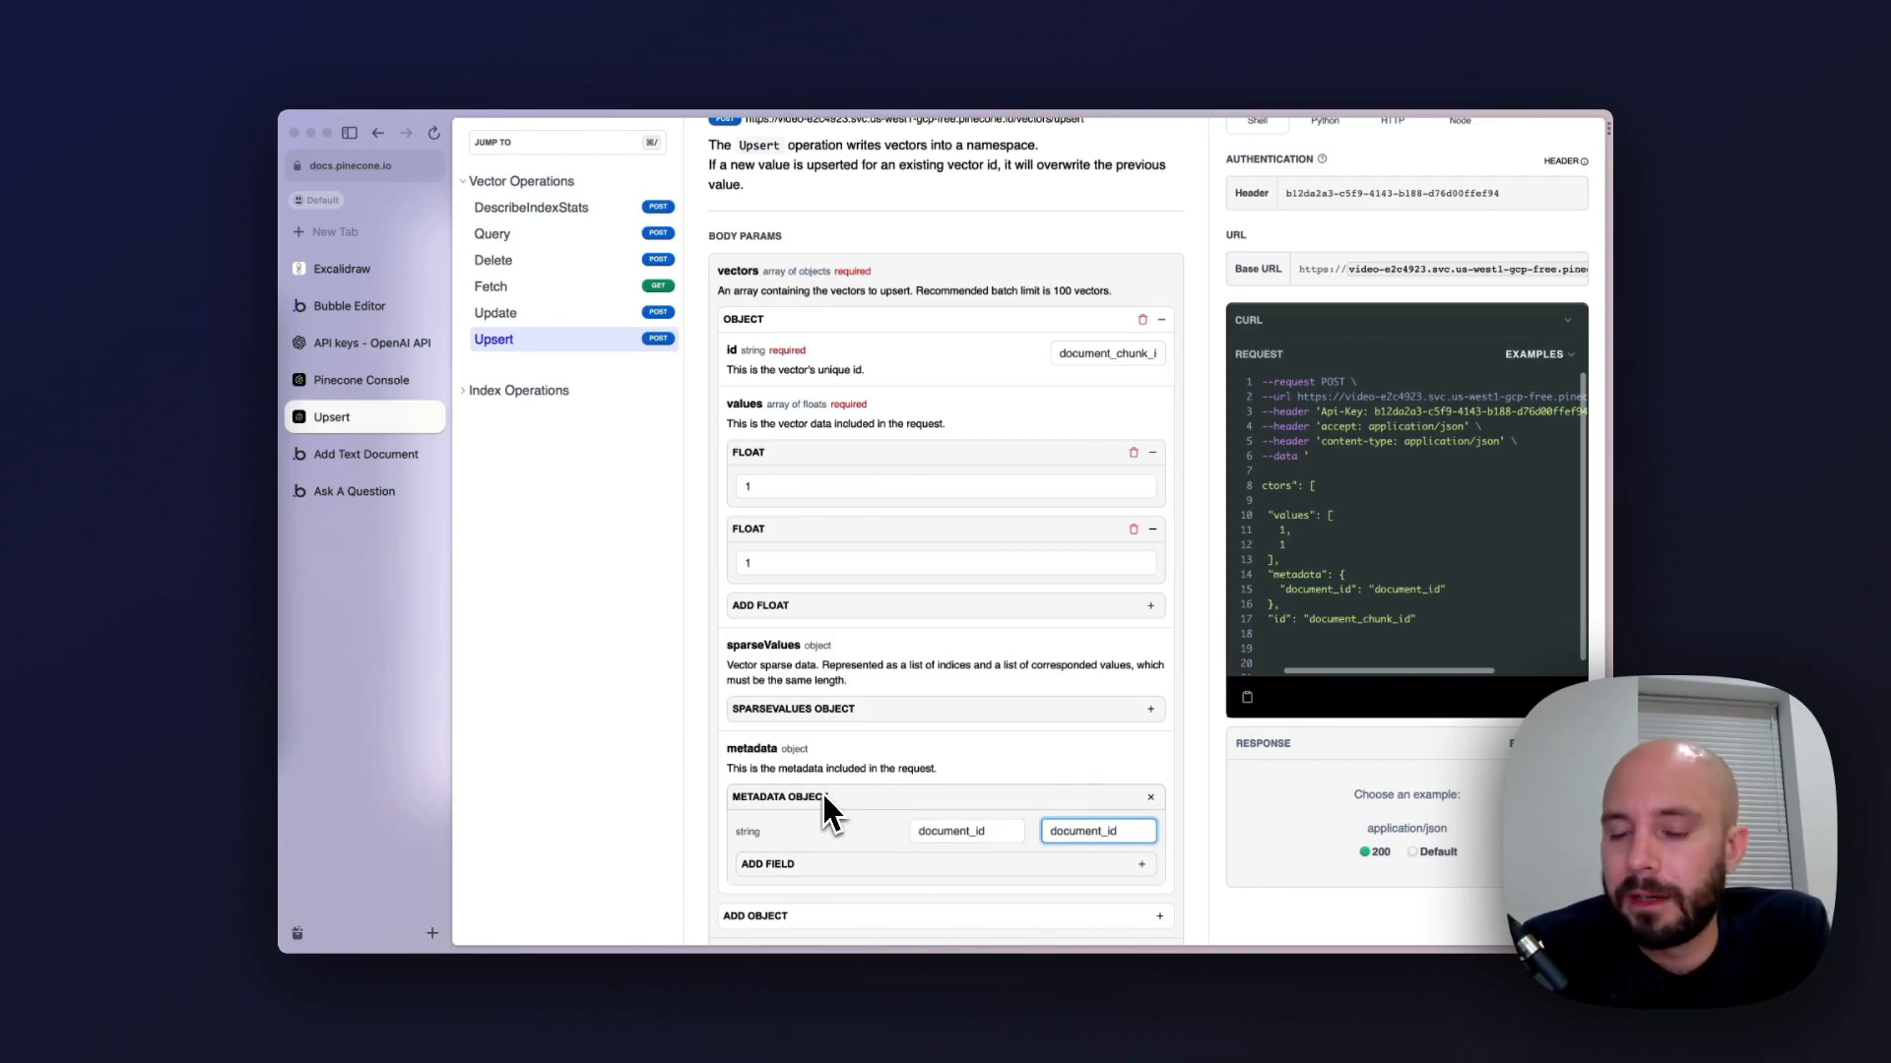
Set the request's namespace to team_id and copy the generated cURL request
scroll(827, 809, down, 5)
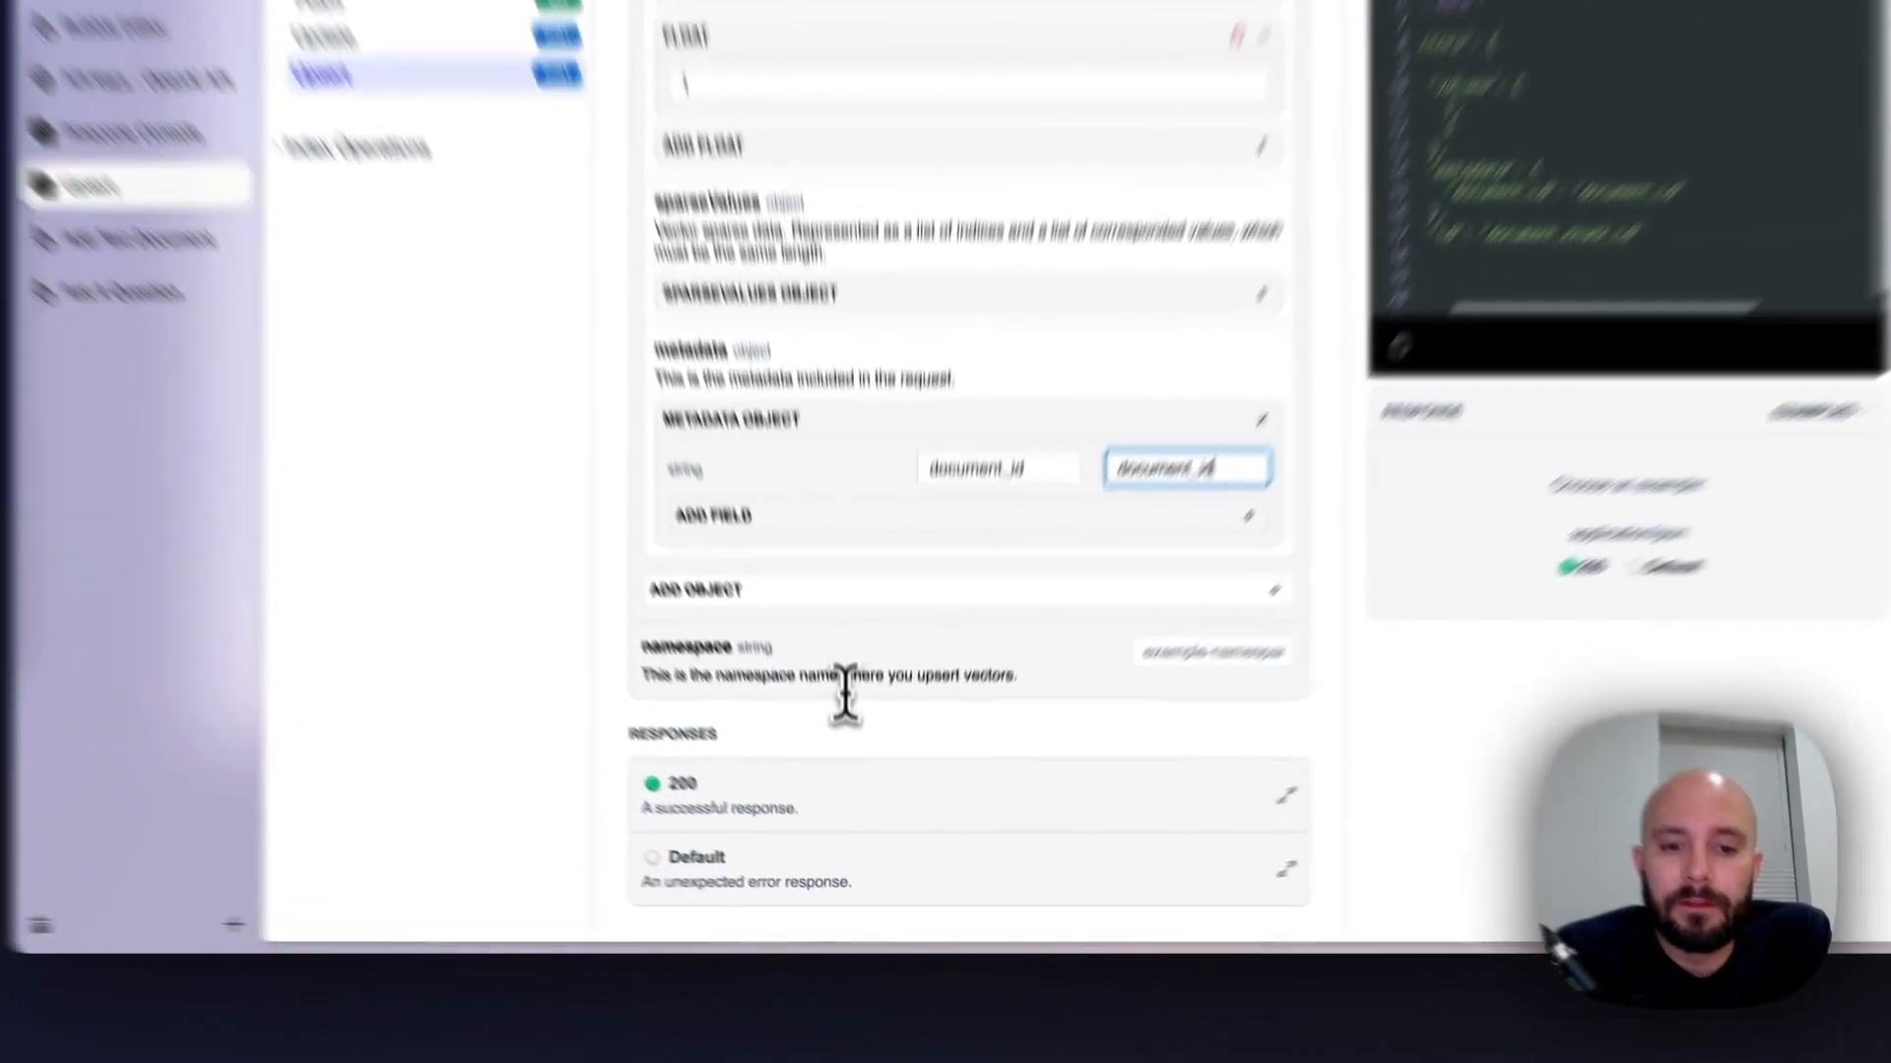
click(860, 769)
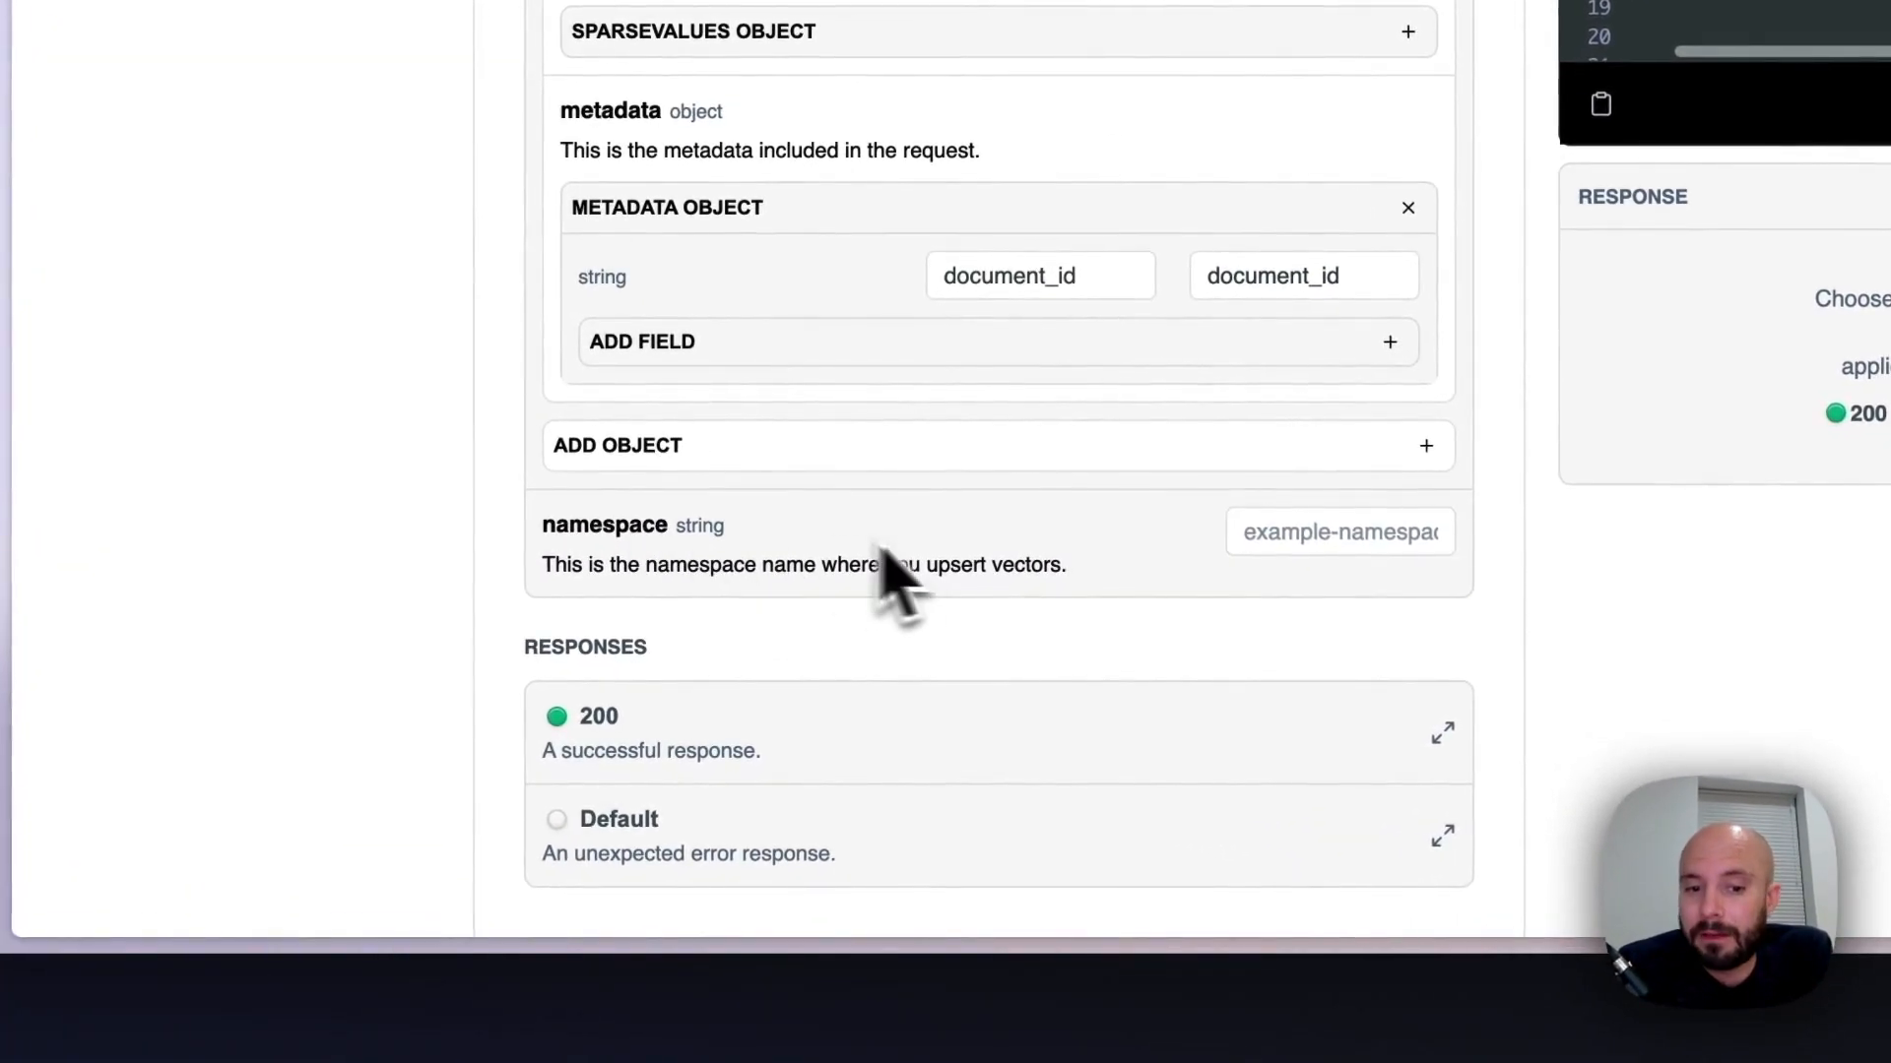
click(1302, 533)
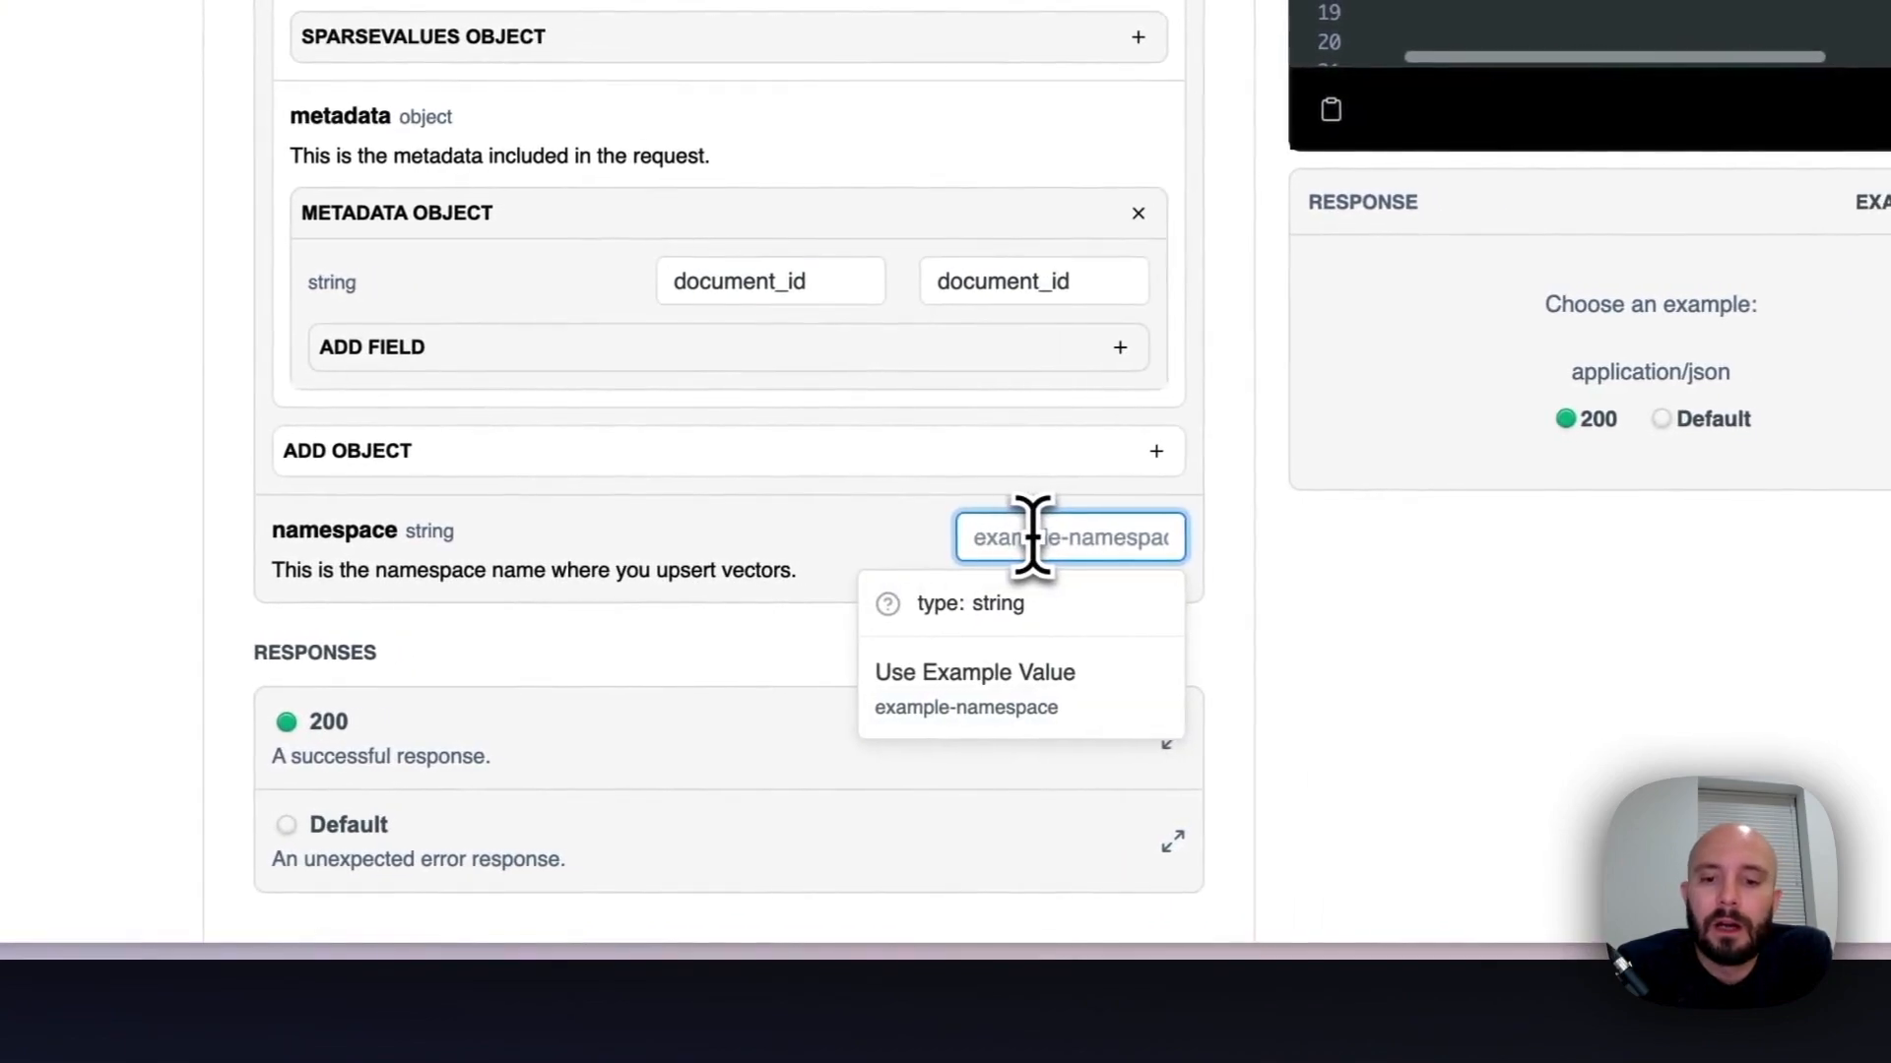
text(tema)
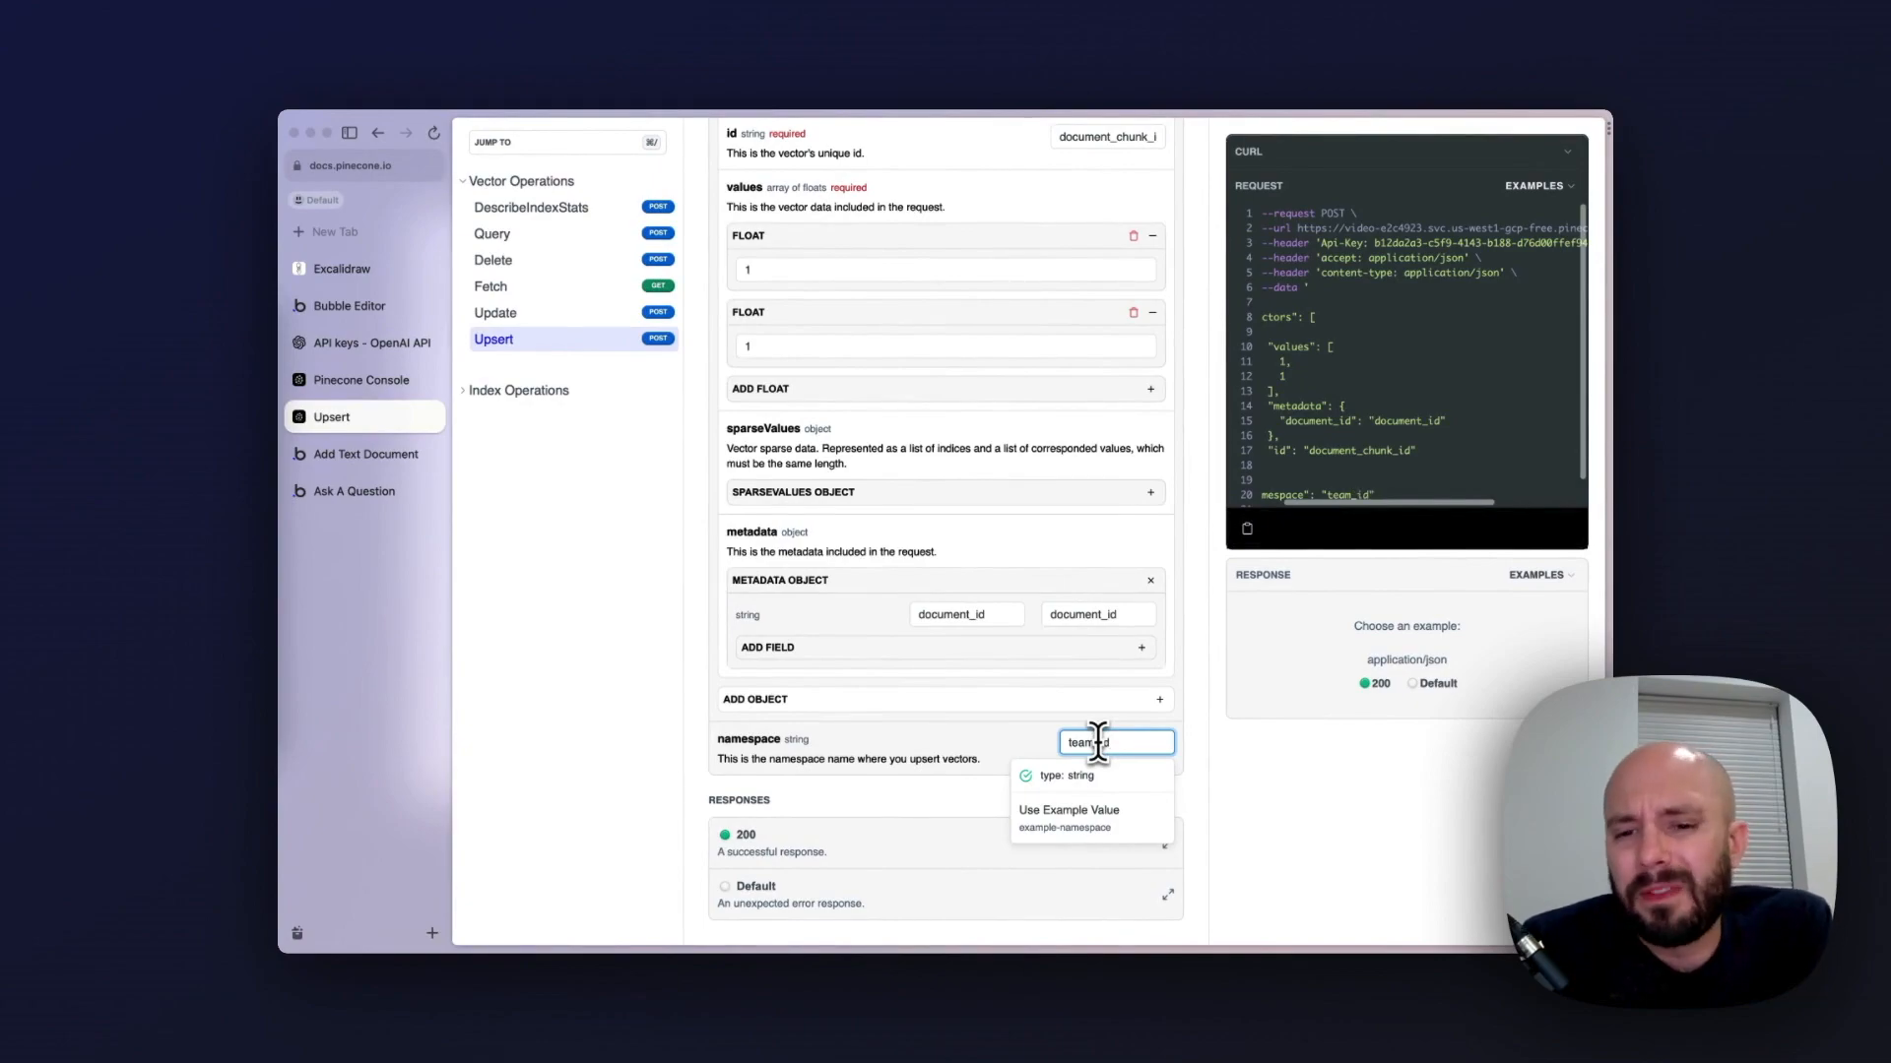
click(1029, 749)
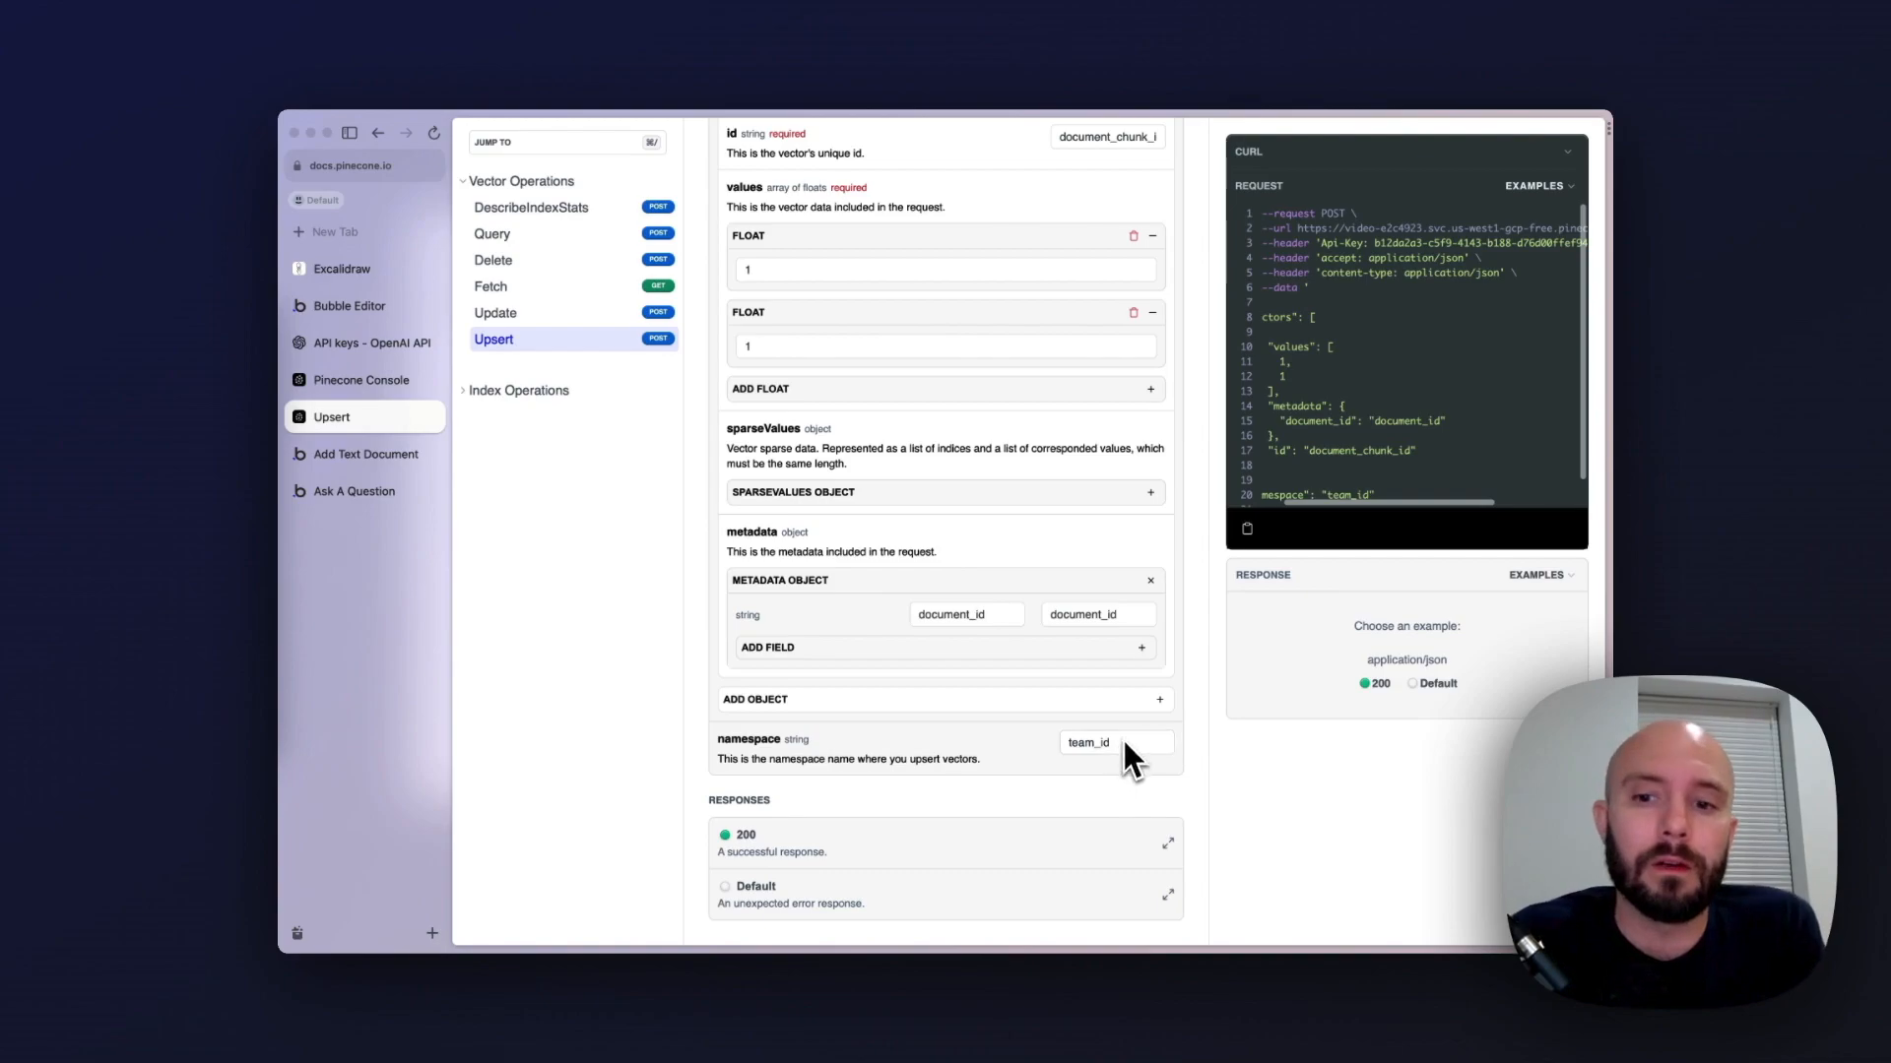
scroll(1351, 486, down, 1)
scroll(1351, 486, left, 2)
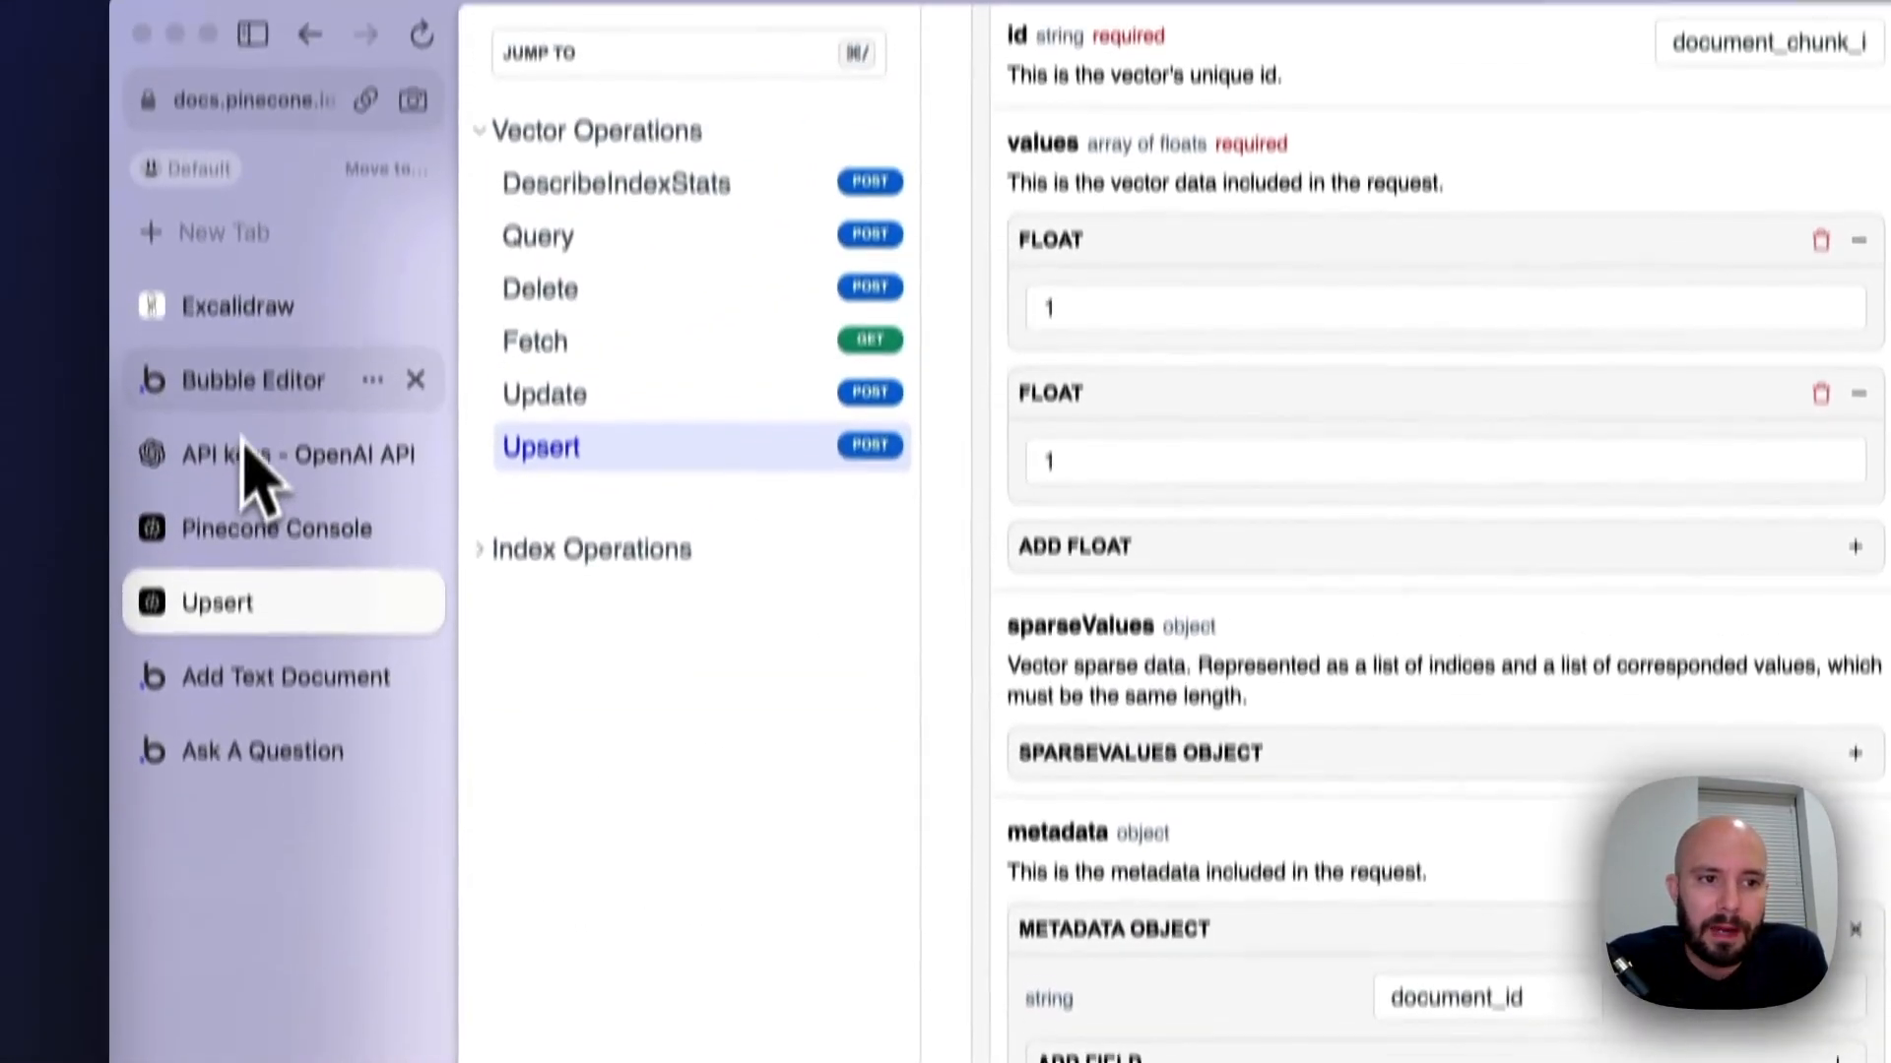
Switch to the Bubble editor and add another API named Pinecone to the API Connector
click(223, 196)
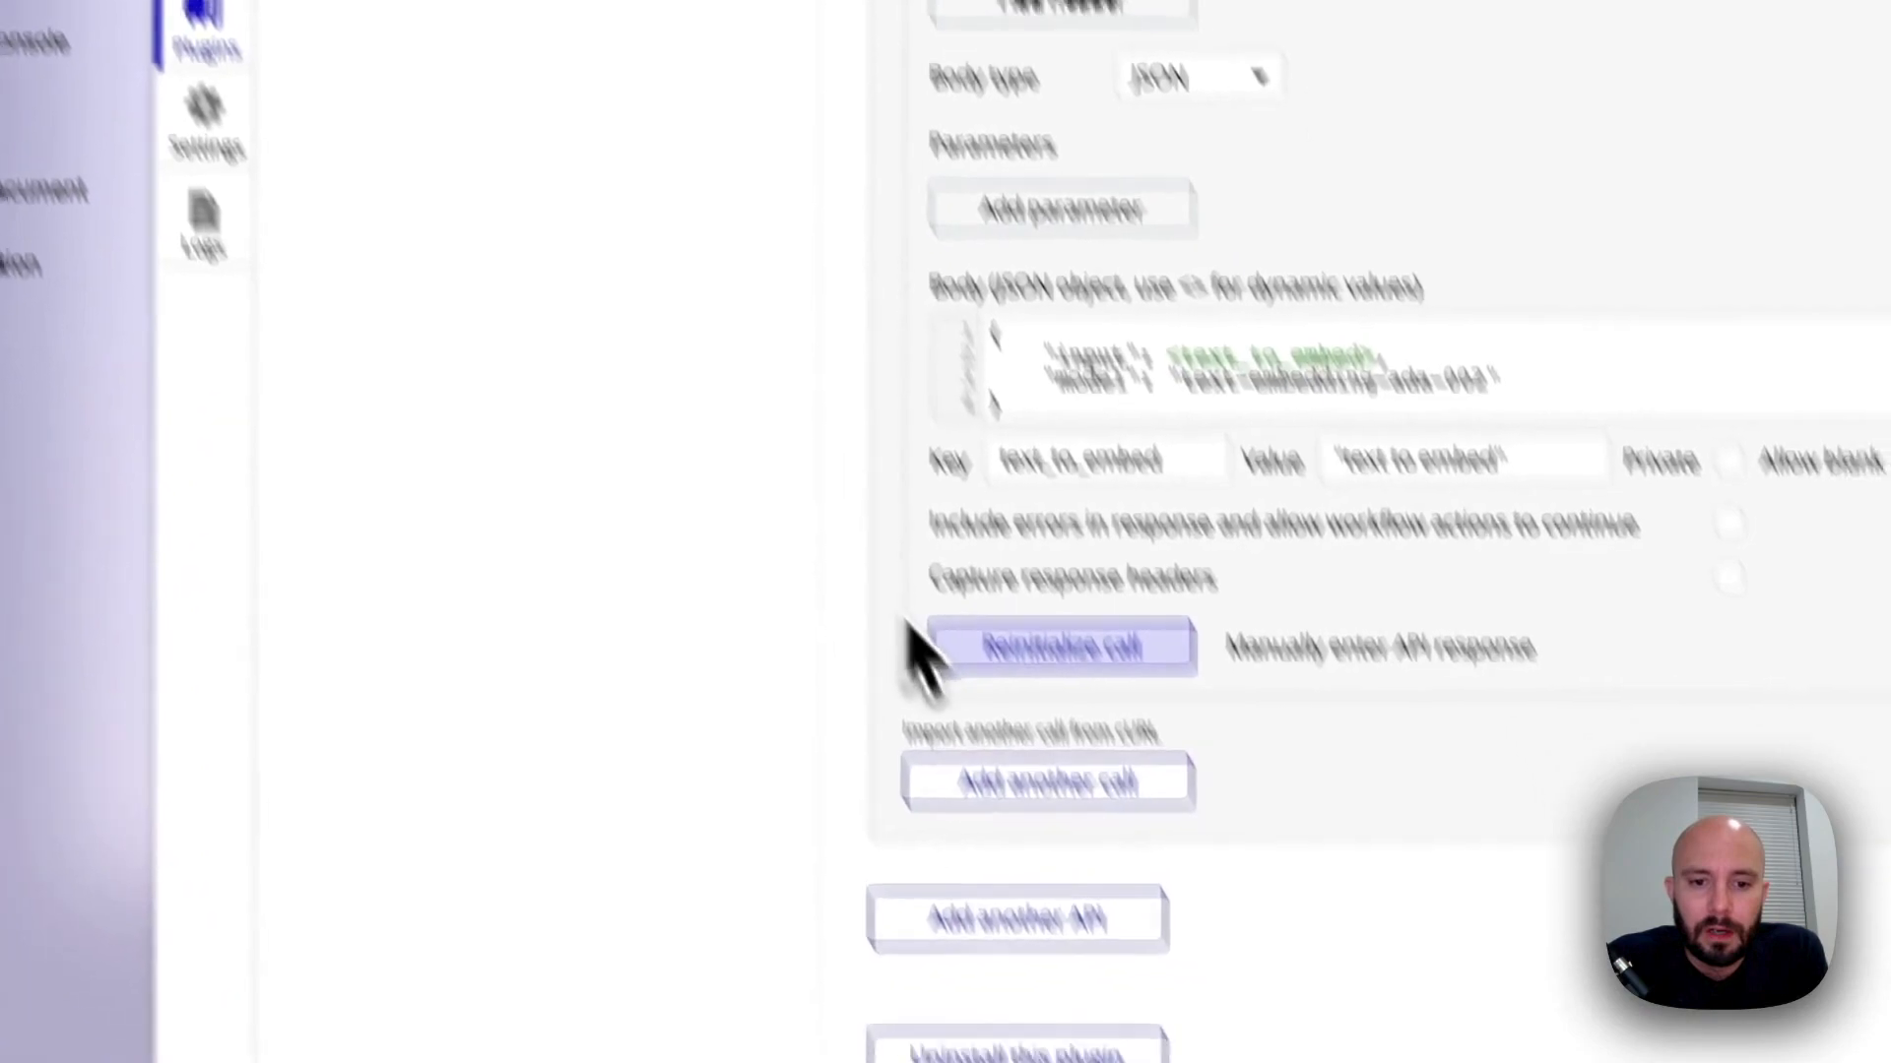
scroll(1004, 576, down, 2)
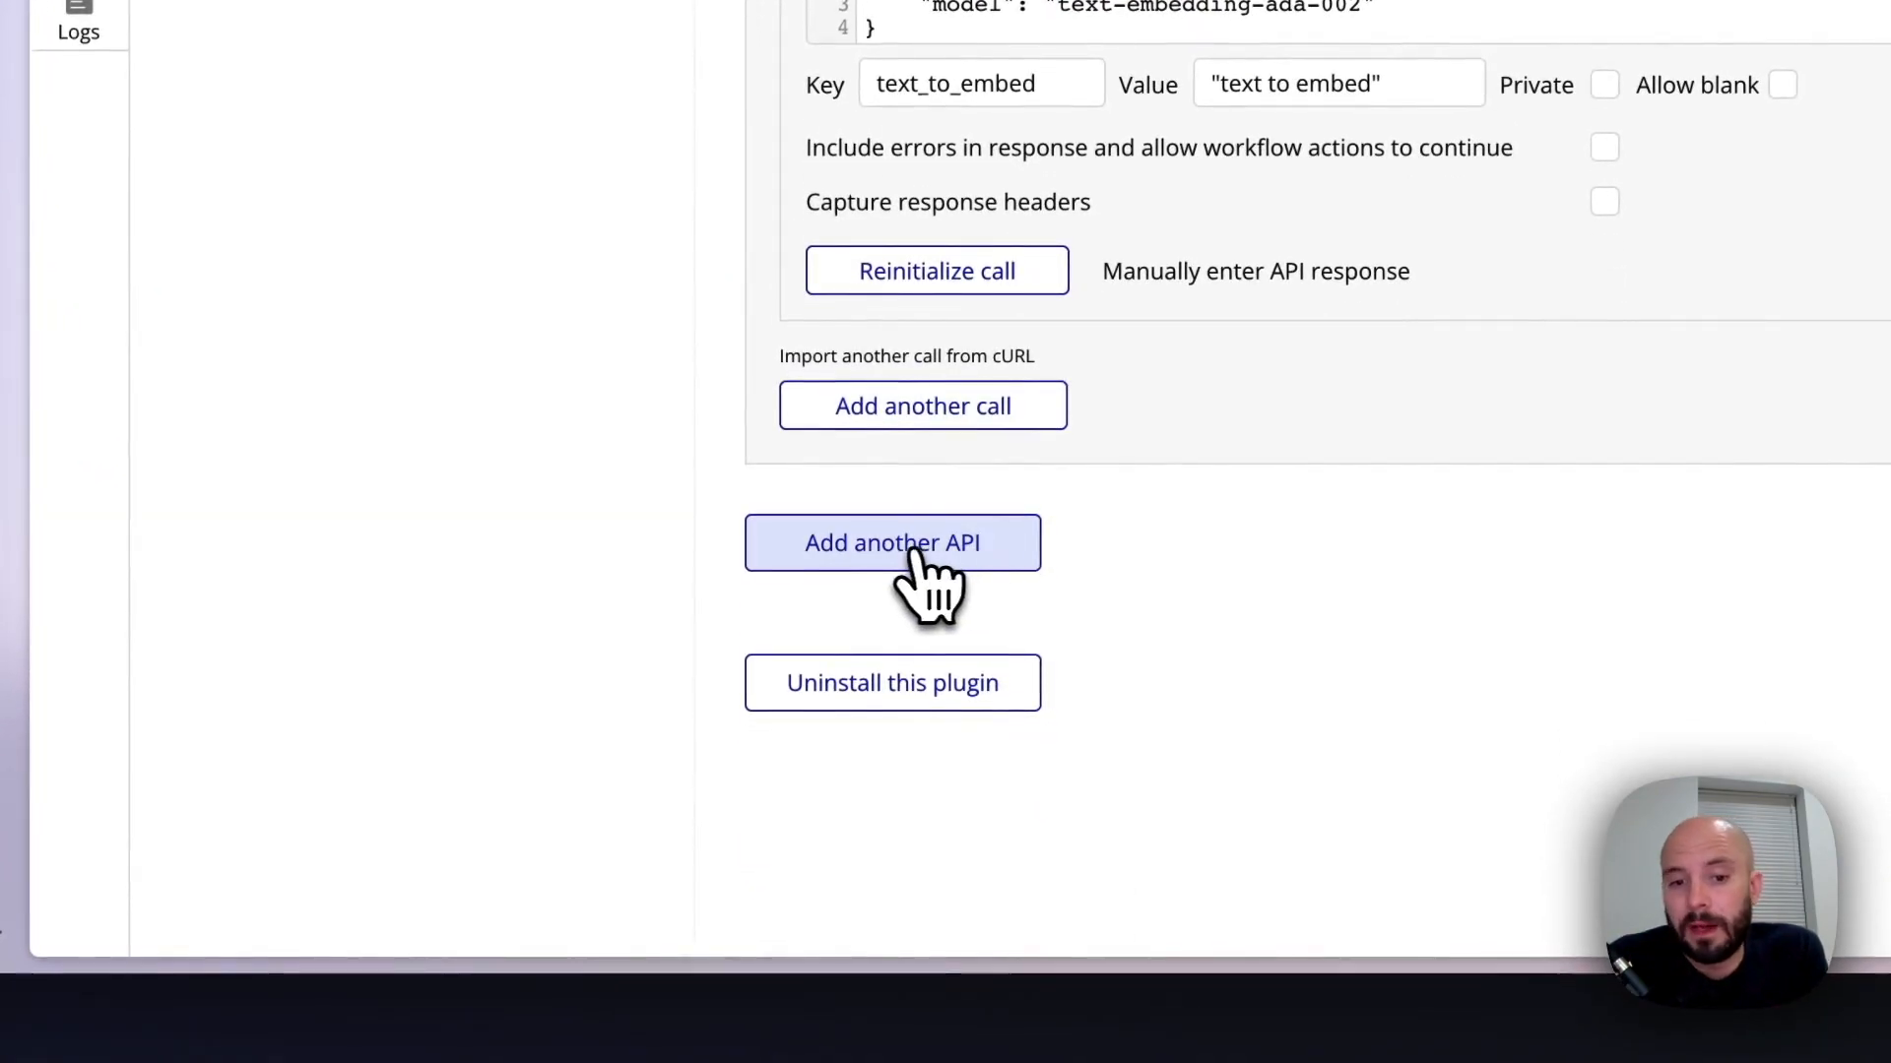
click(930, 571)
click(1021, 650)
triple_click(1037, 633)
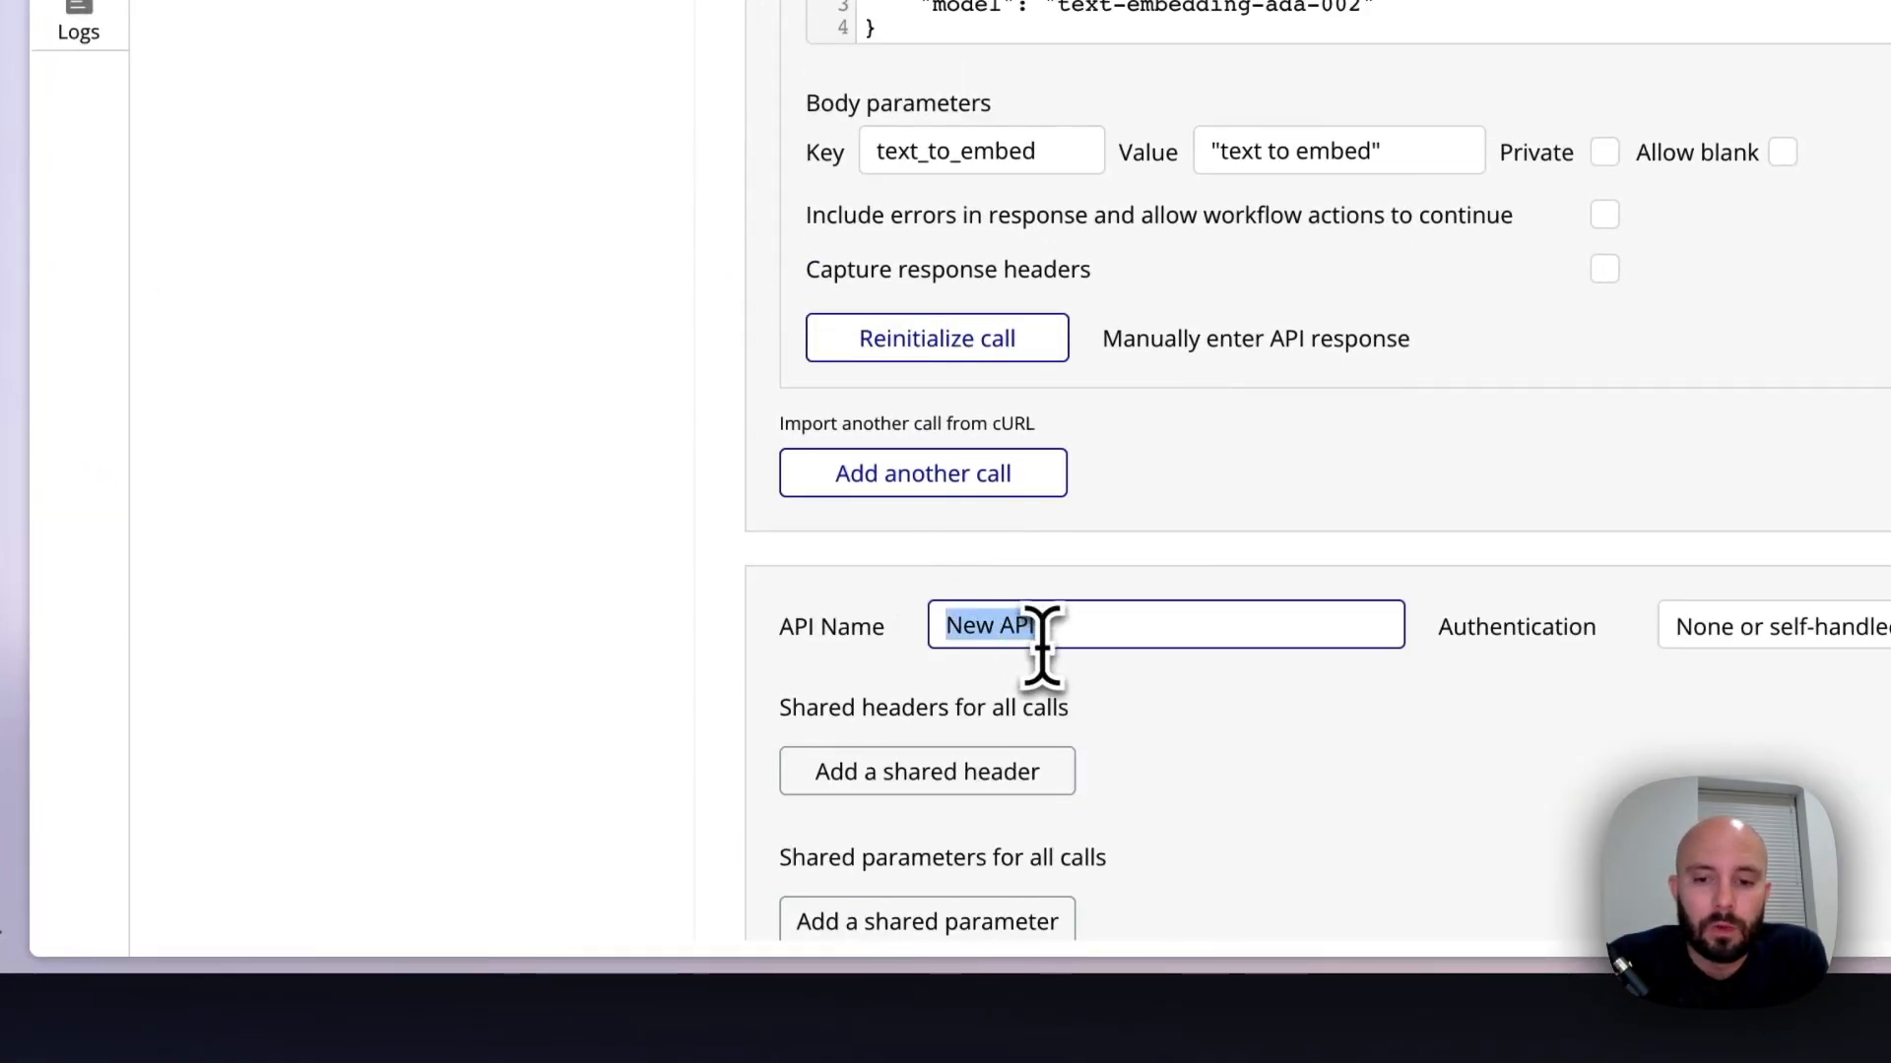
scroll(1040, 640, down, 4)
scroll(1041, 649, down, 2)
text(Pinc)
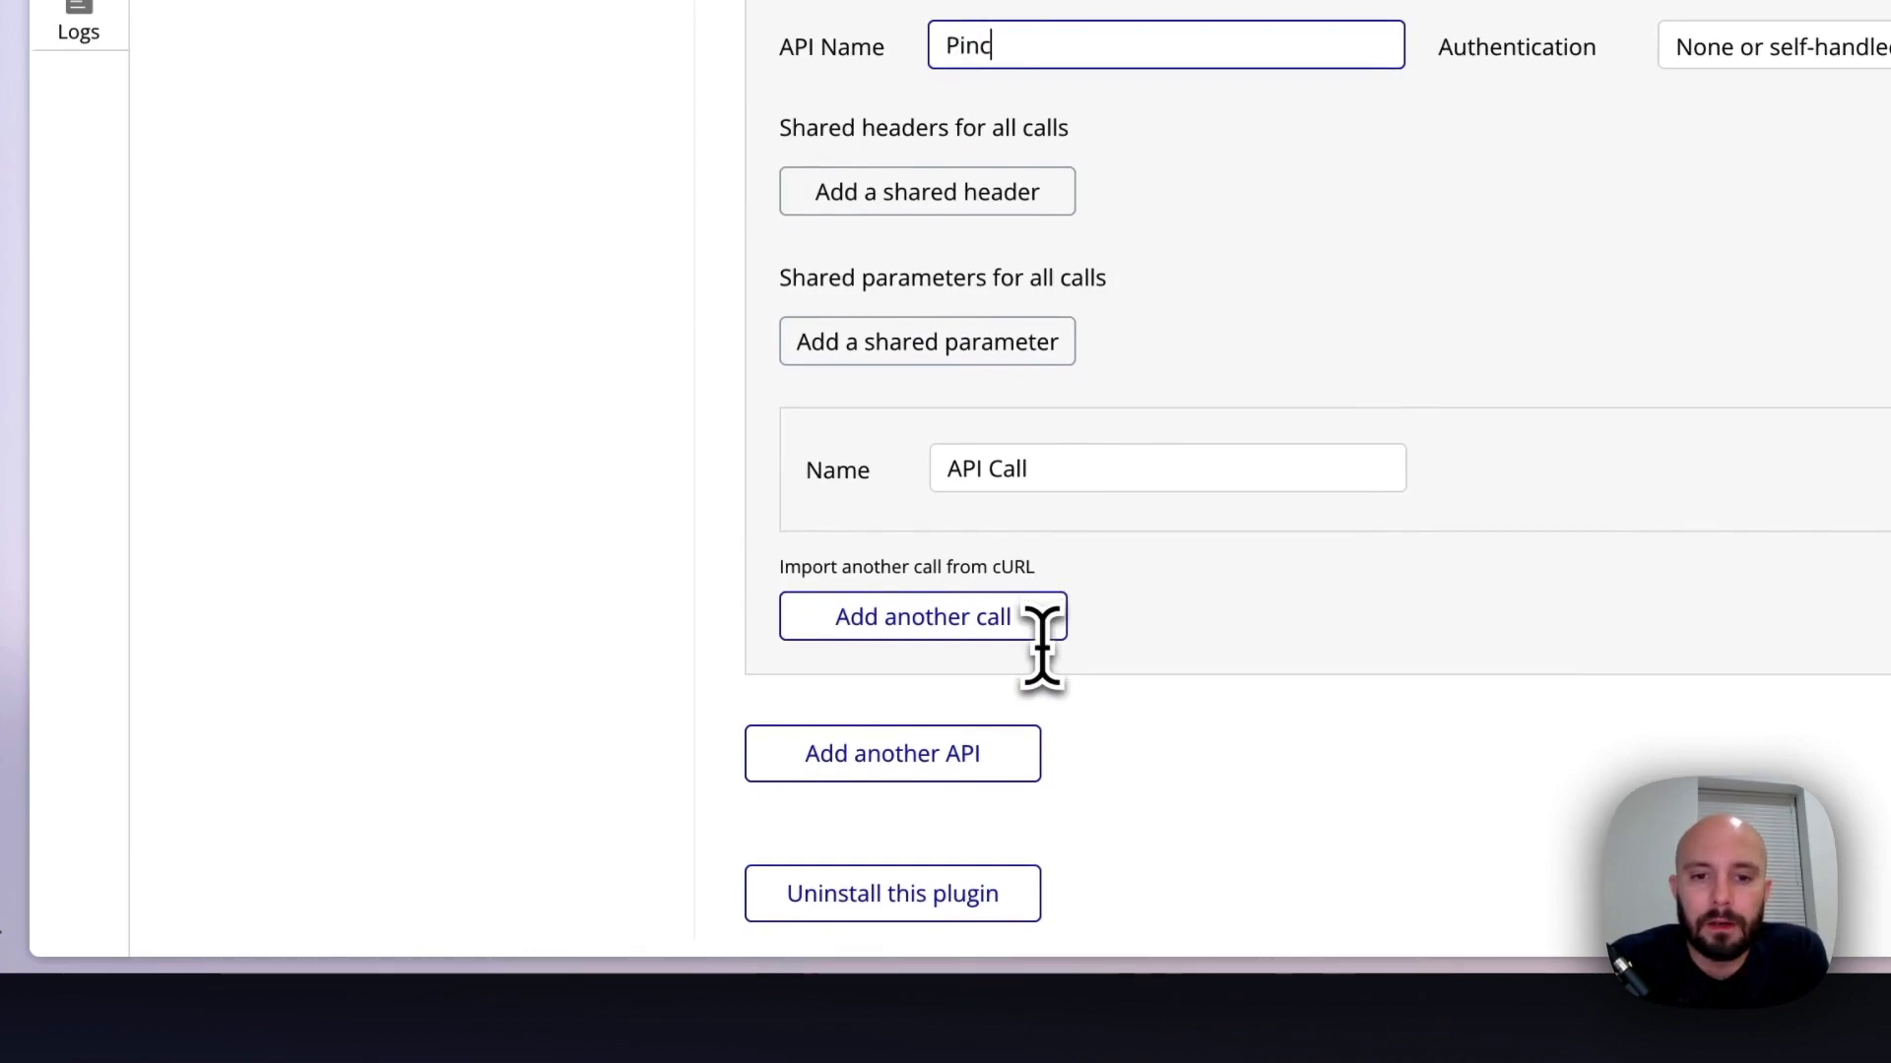
text(o)
key(BackSpace)
key(BackSpace)
text(eoo)
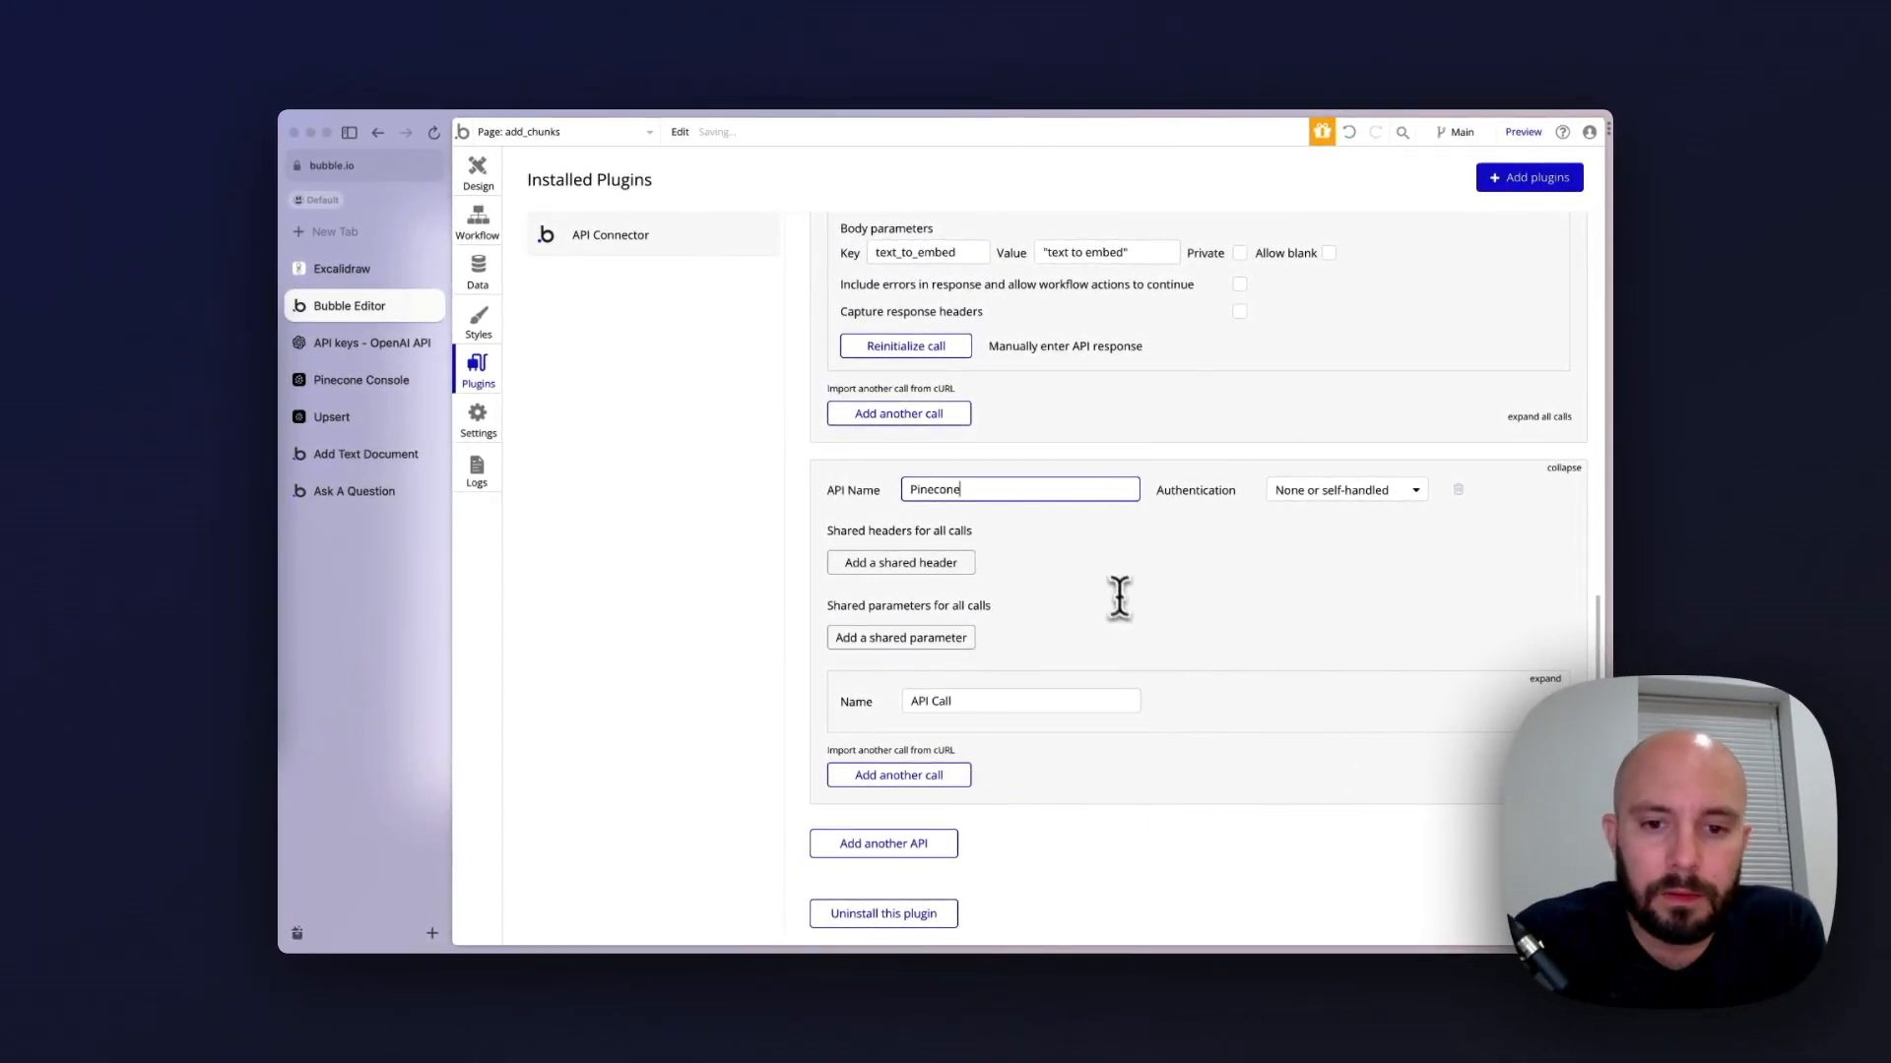
Import the copied Upsert cURL request, including its API key header, as a call under the Pinecone API
scroll(1095, 650, down, 1)
click(891, 665)
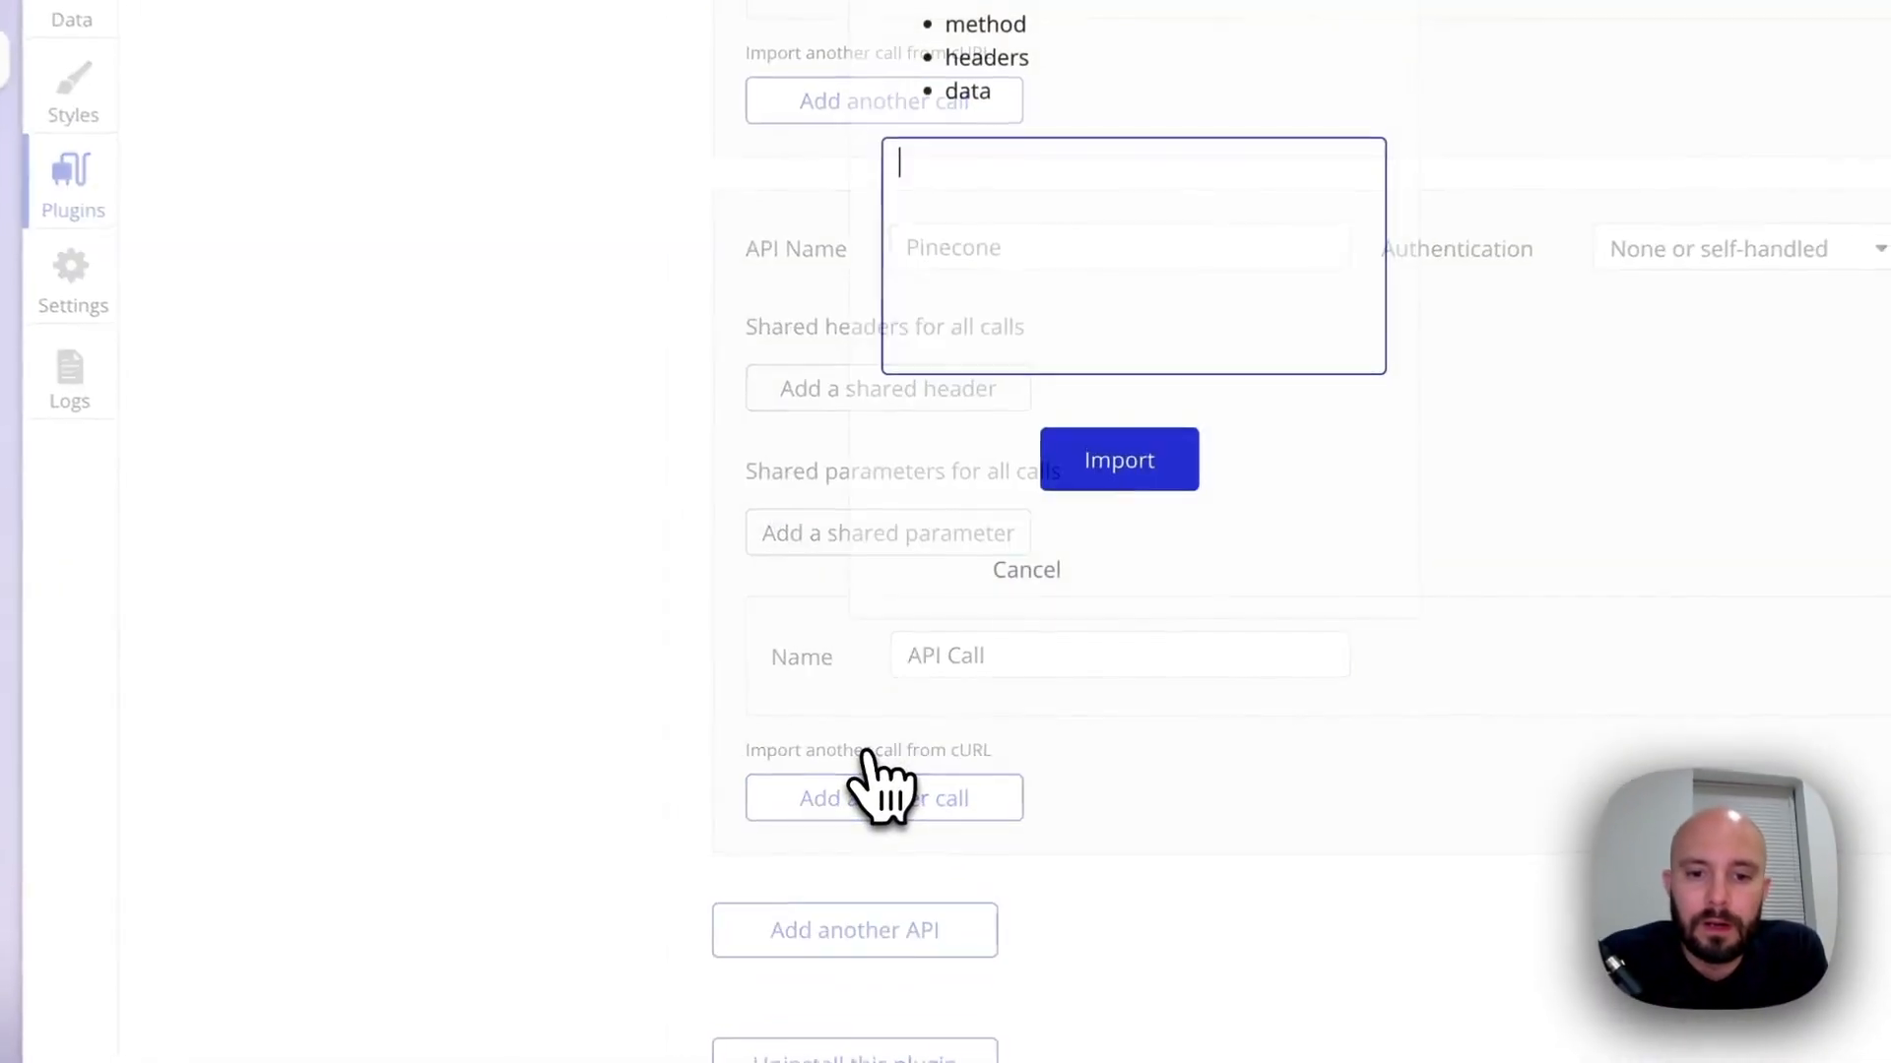
click(1051, 153)
key(ctrl+v)
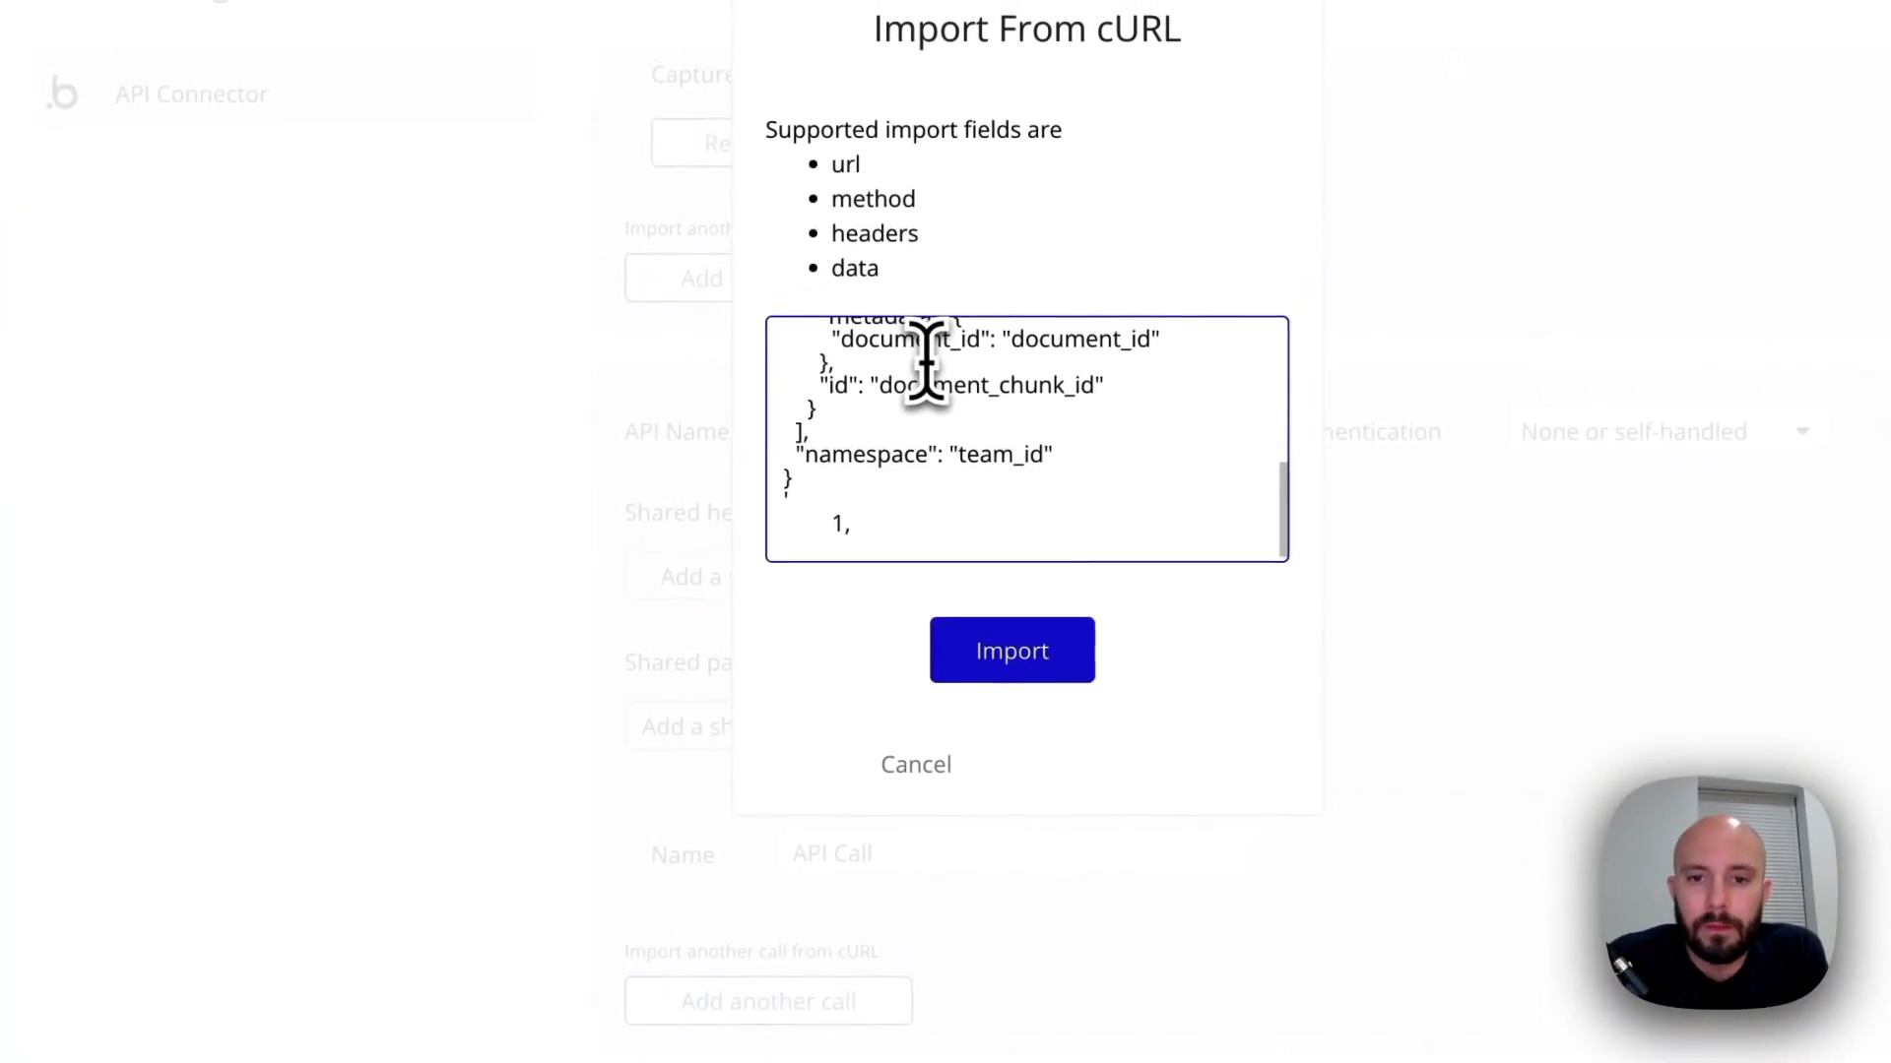
click(1015, 652)
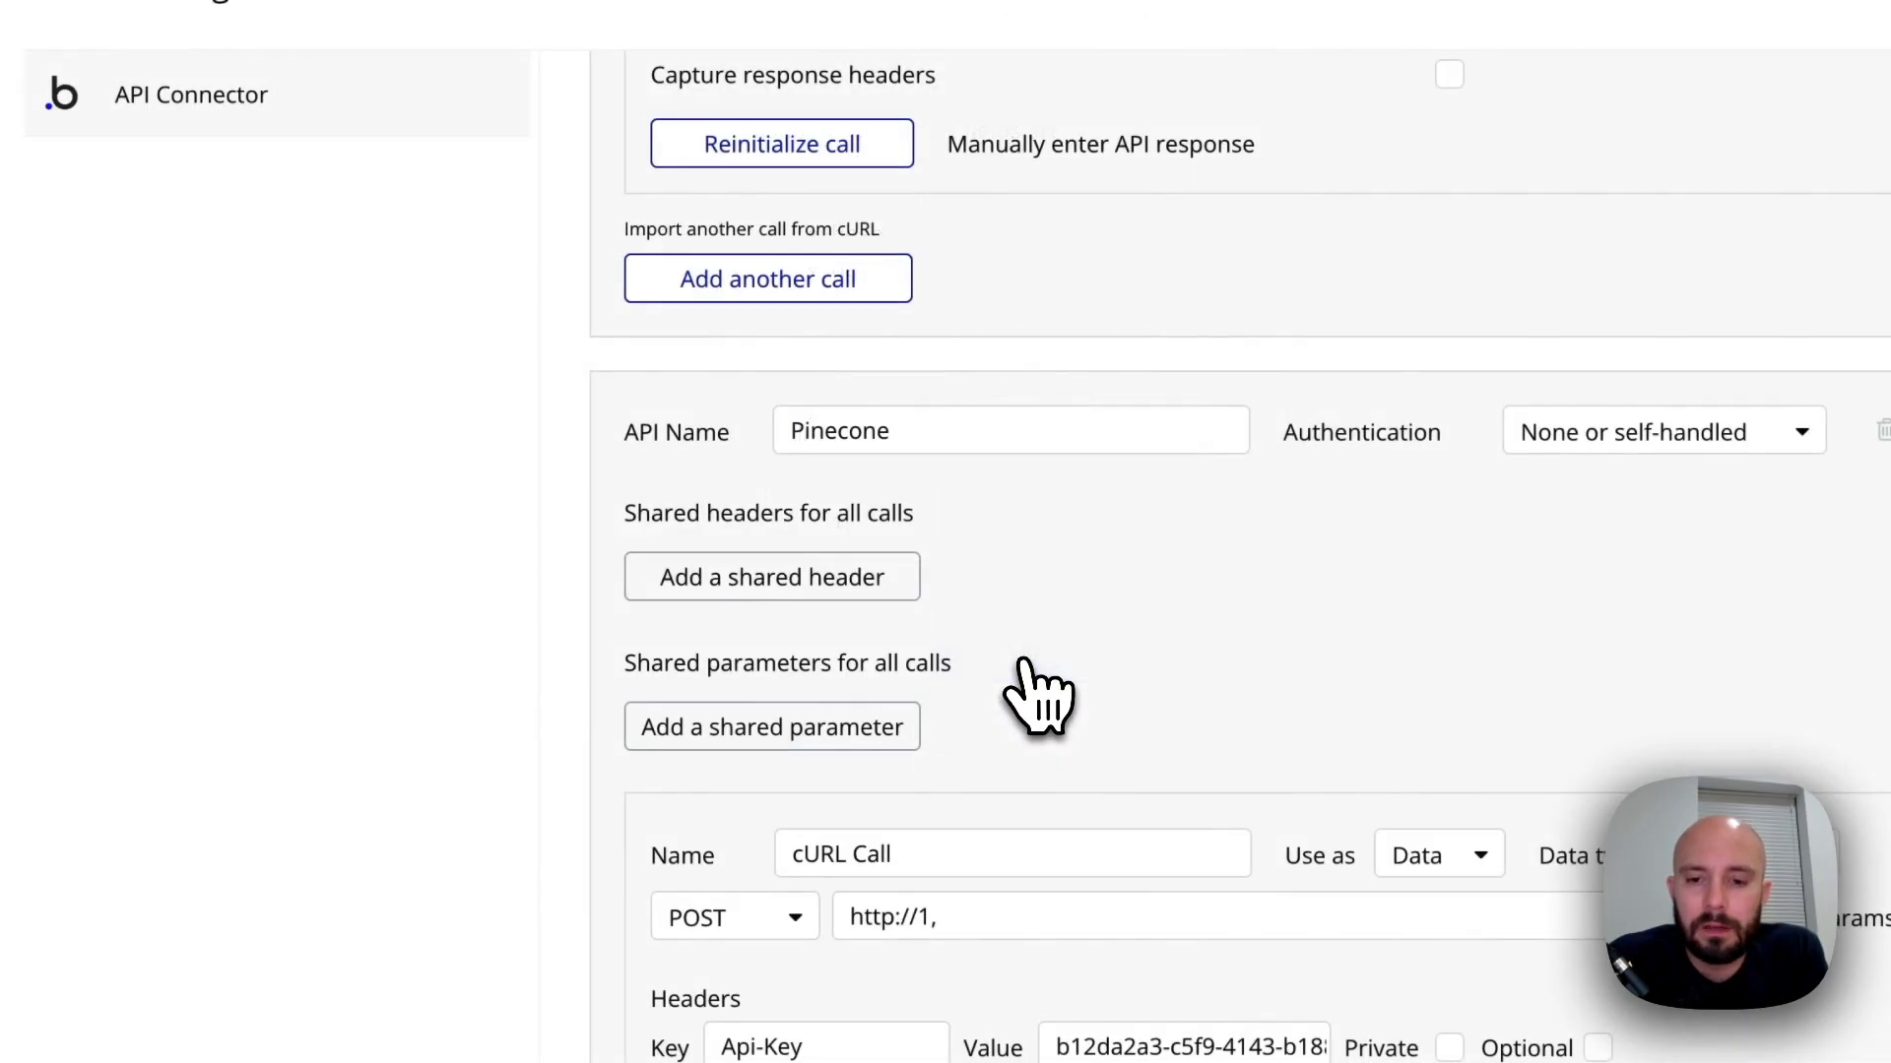
scroll(1039, 689, down, 2)
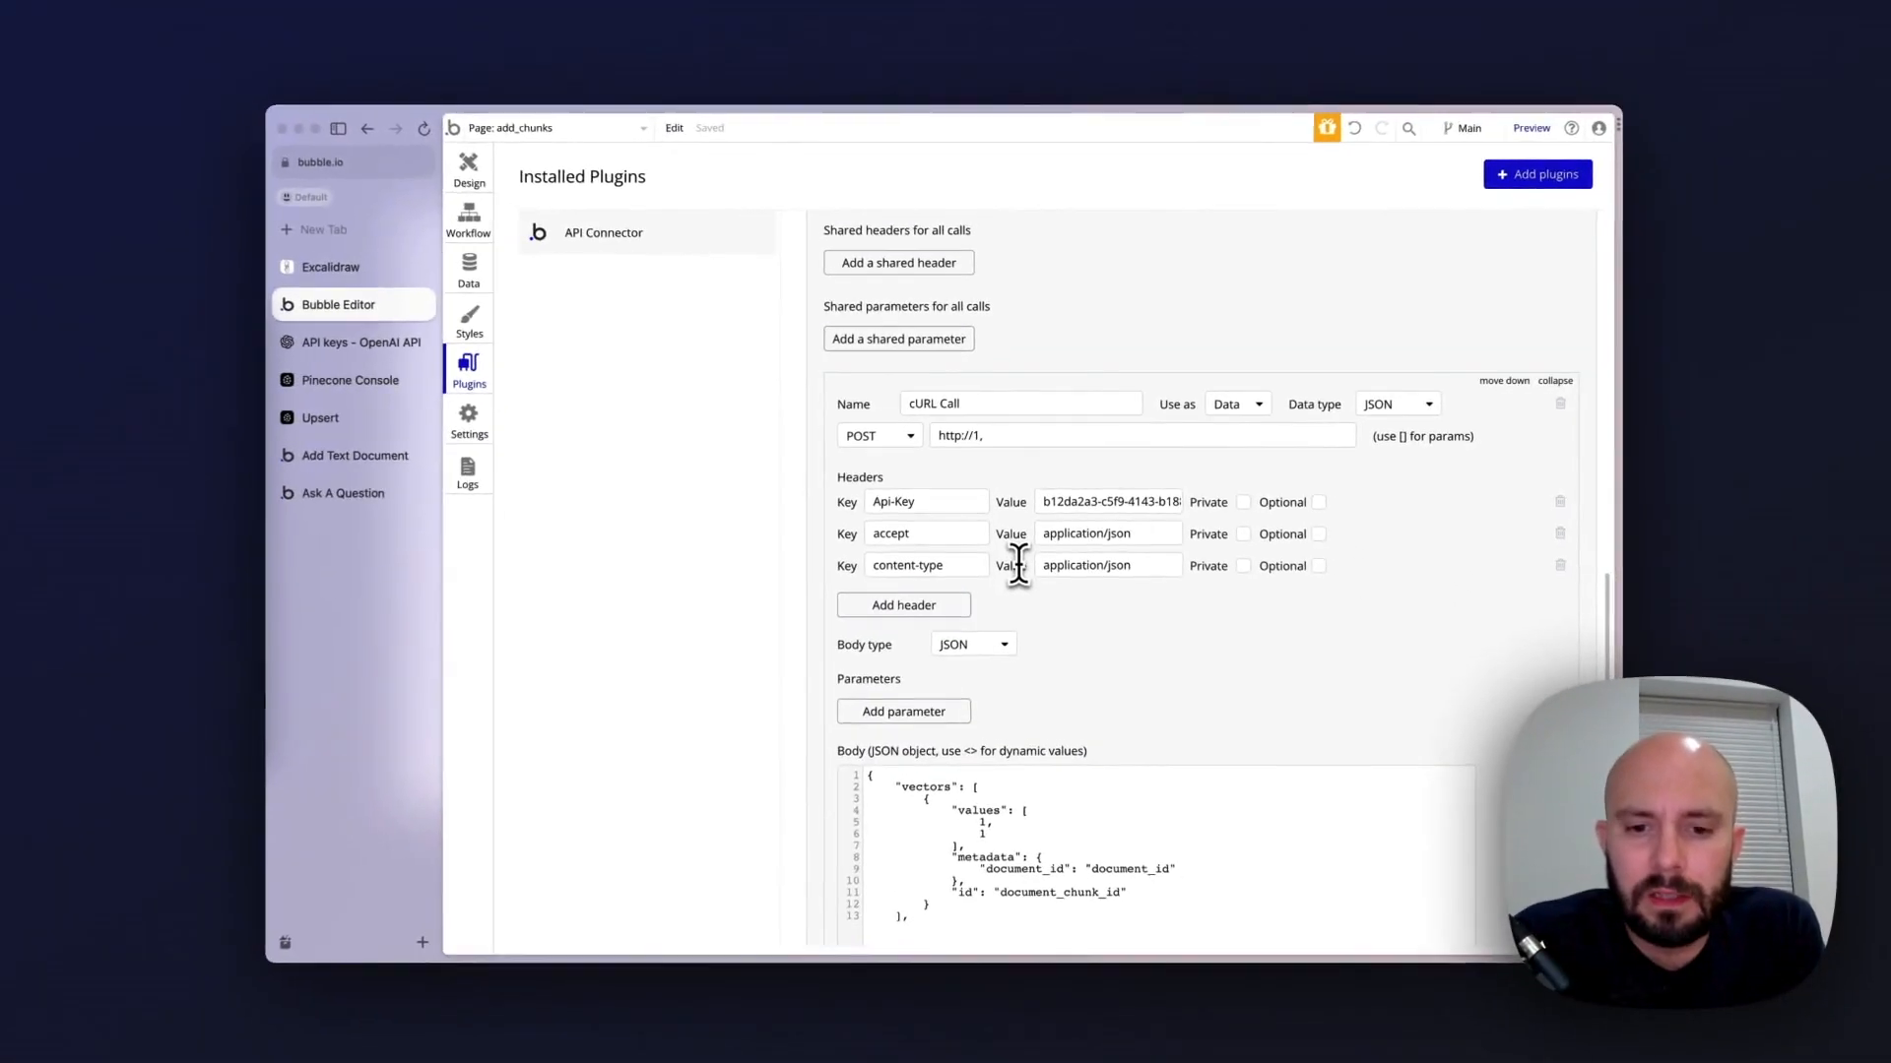
scroll(1017, 563, down, 2)
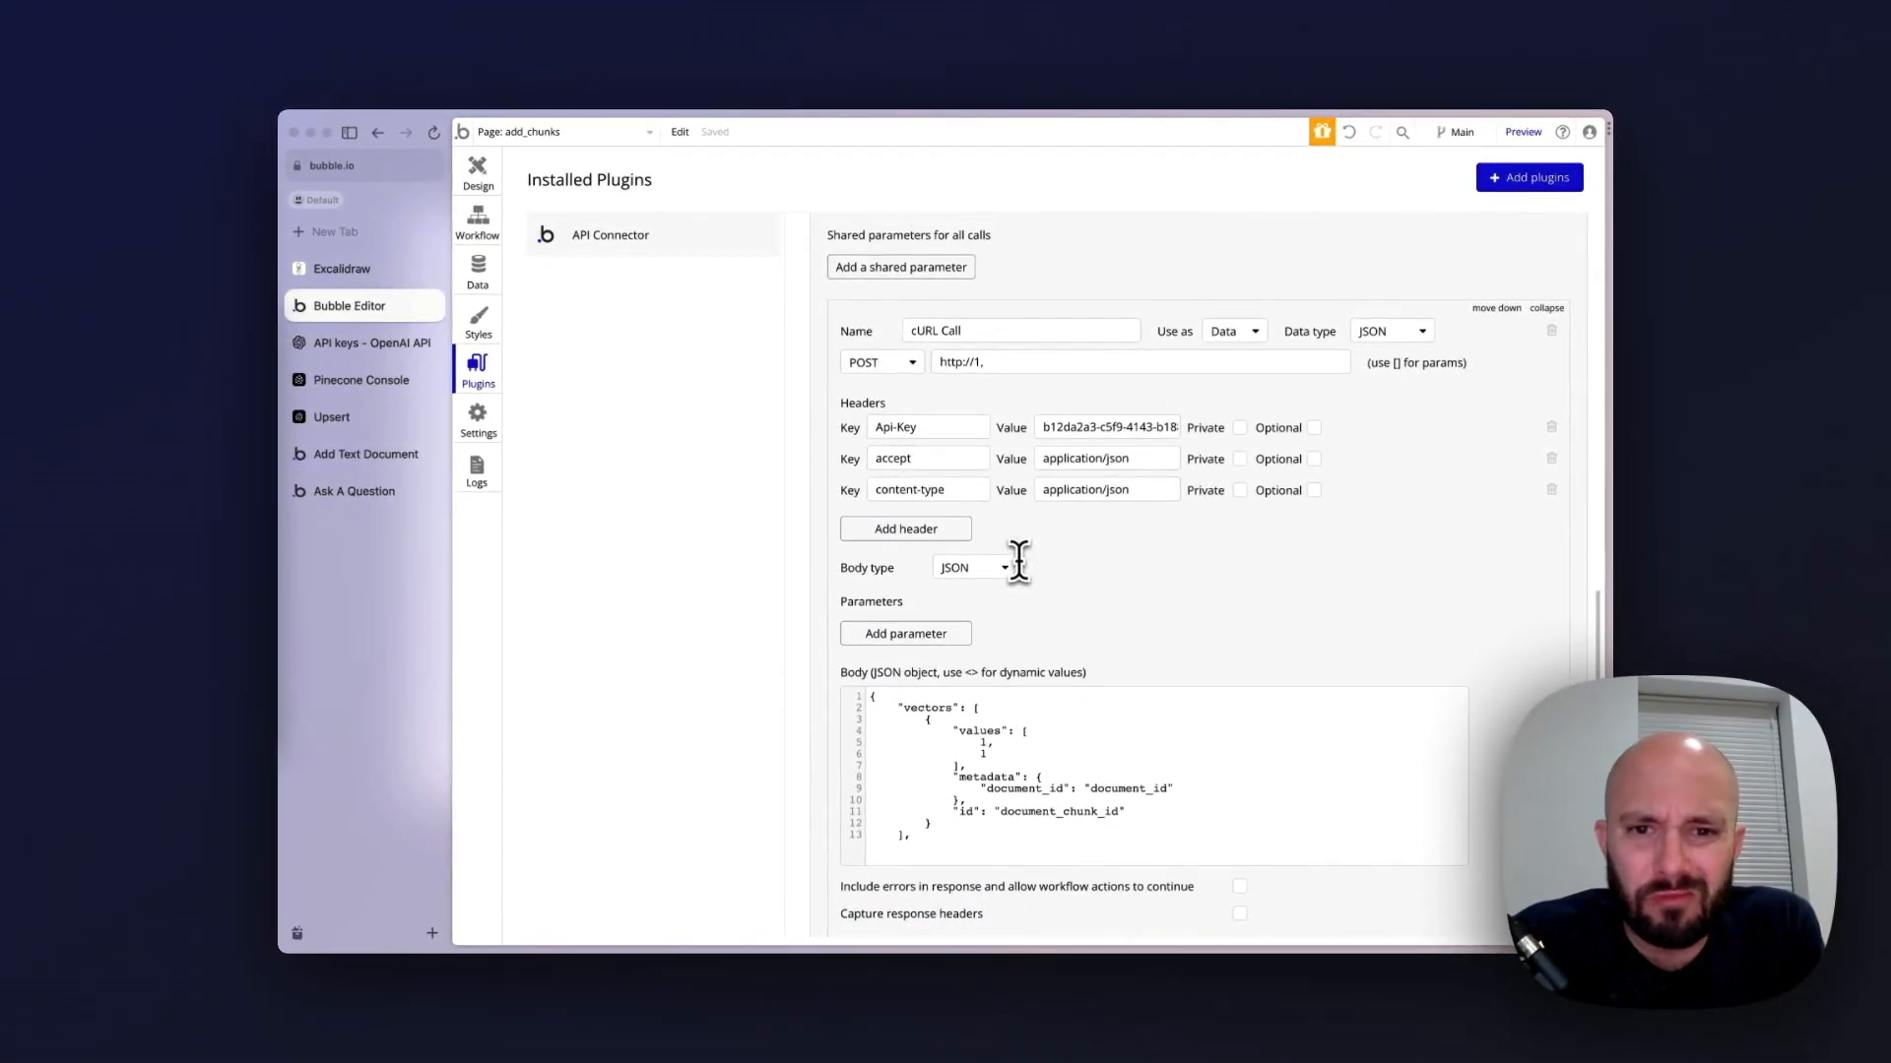
scroll(1019, 561, up, 1)
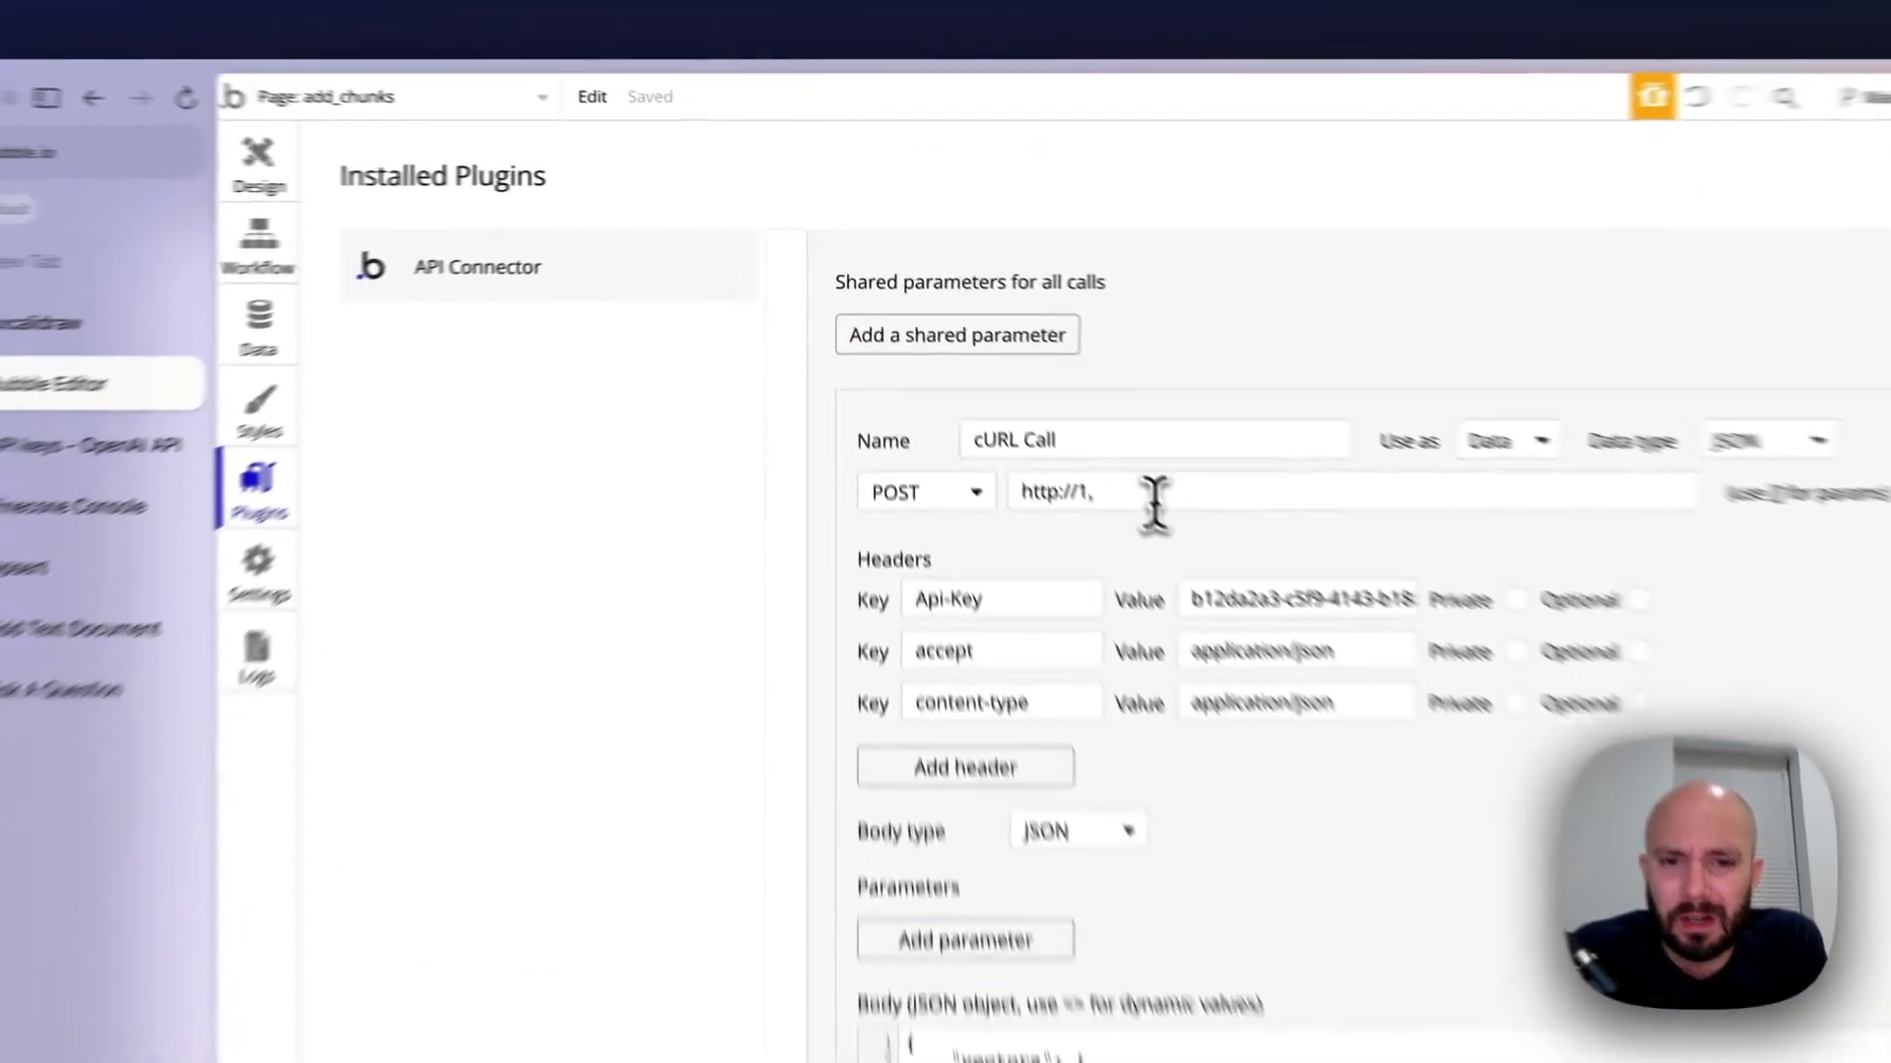
triple_click(1017, 372)
key(BackSpace)
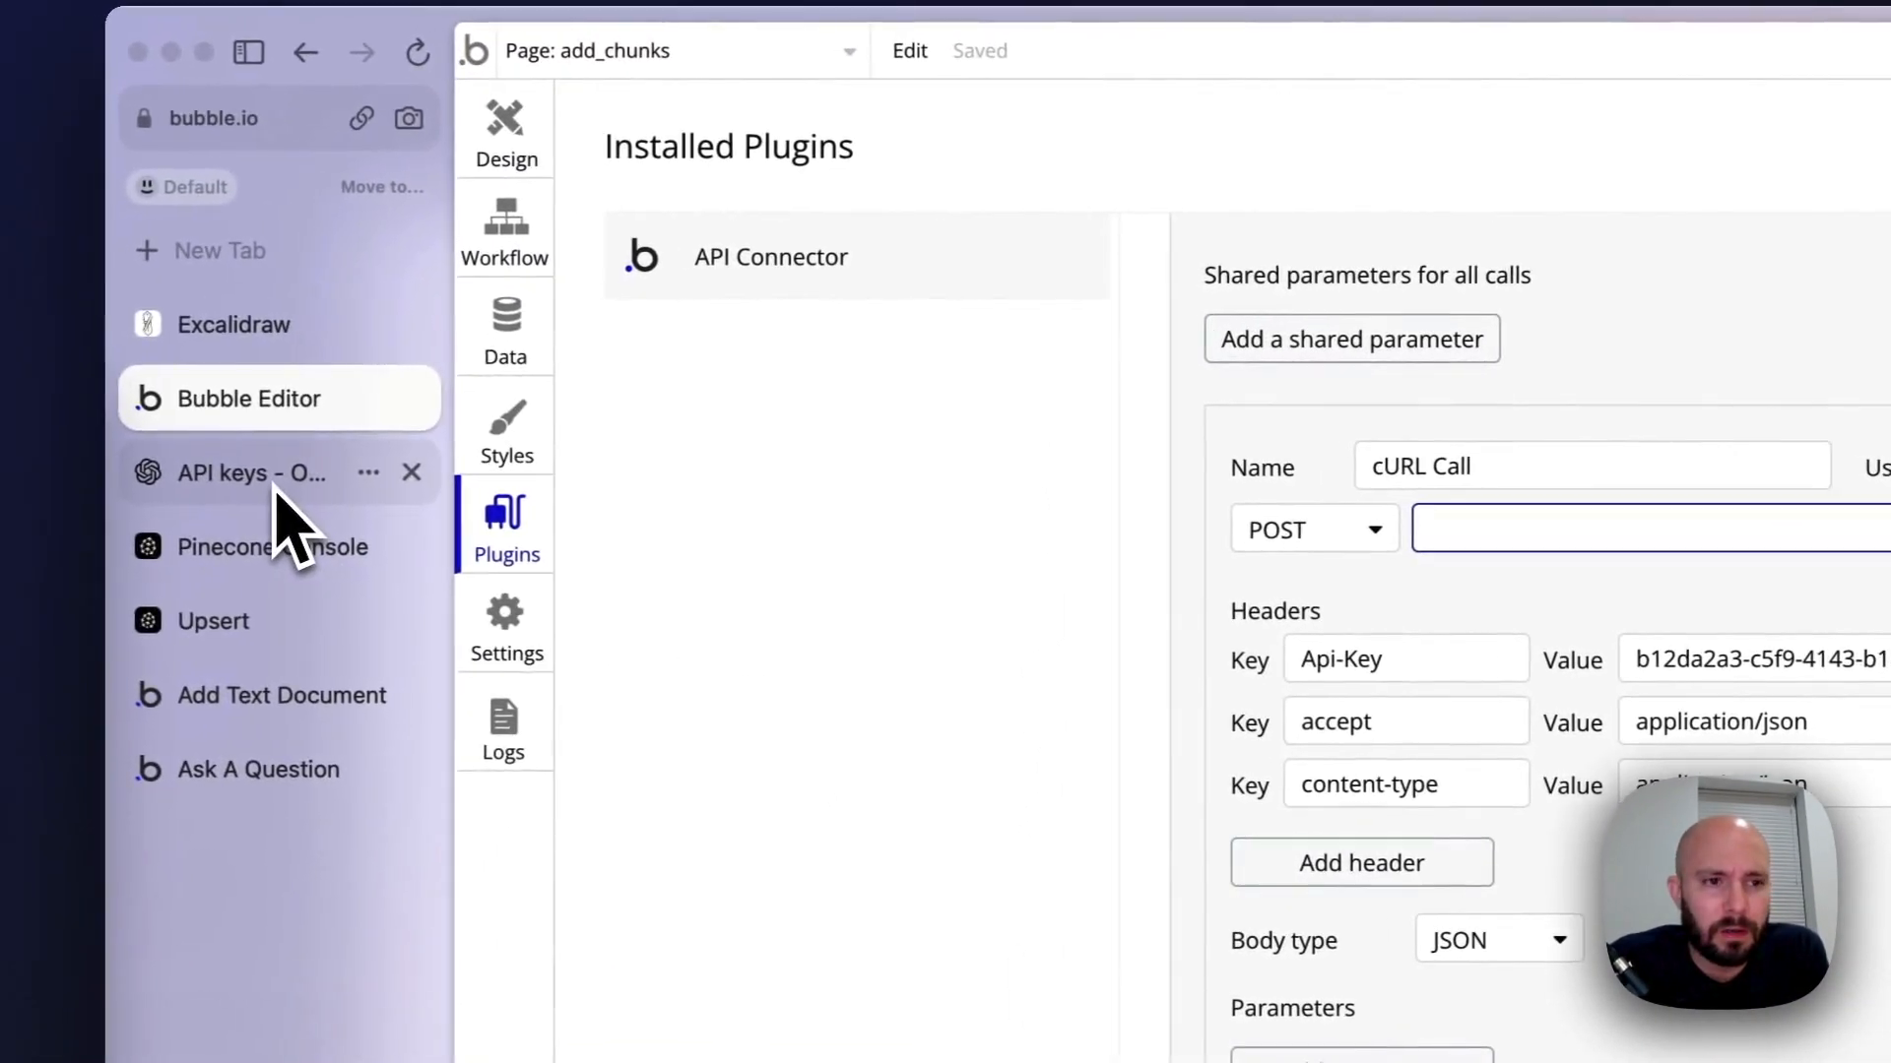
click(236, 625)
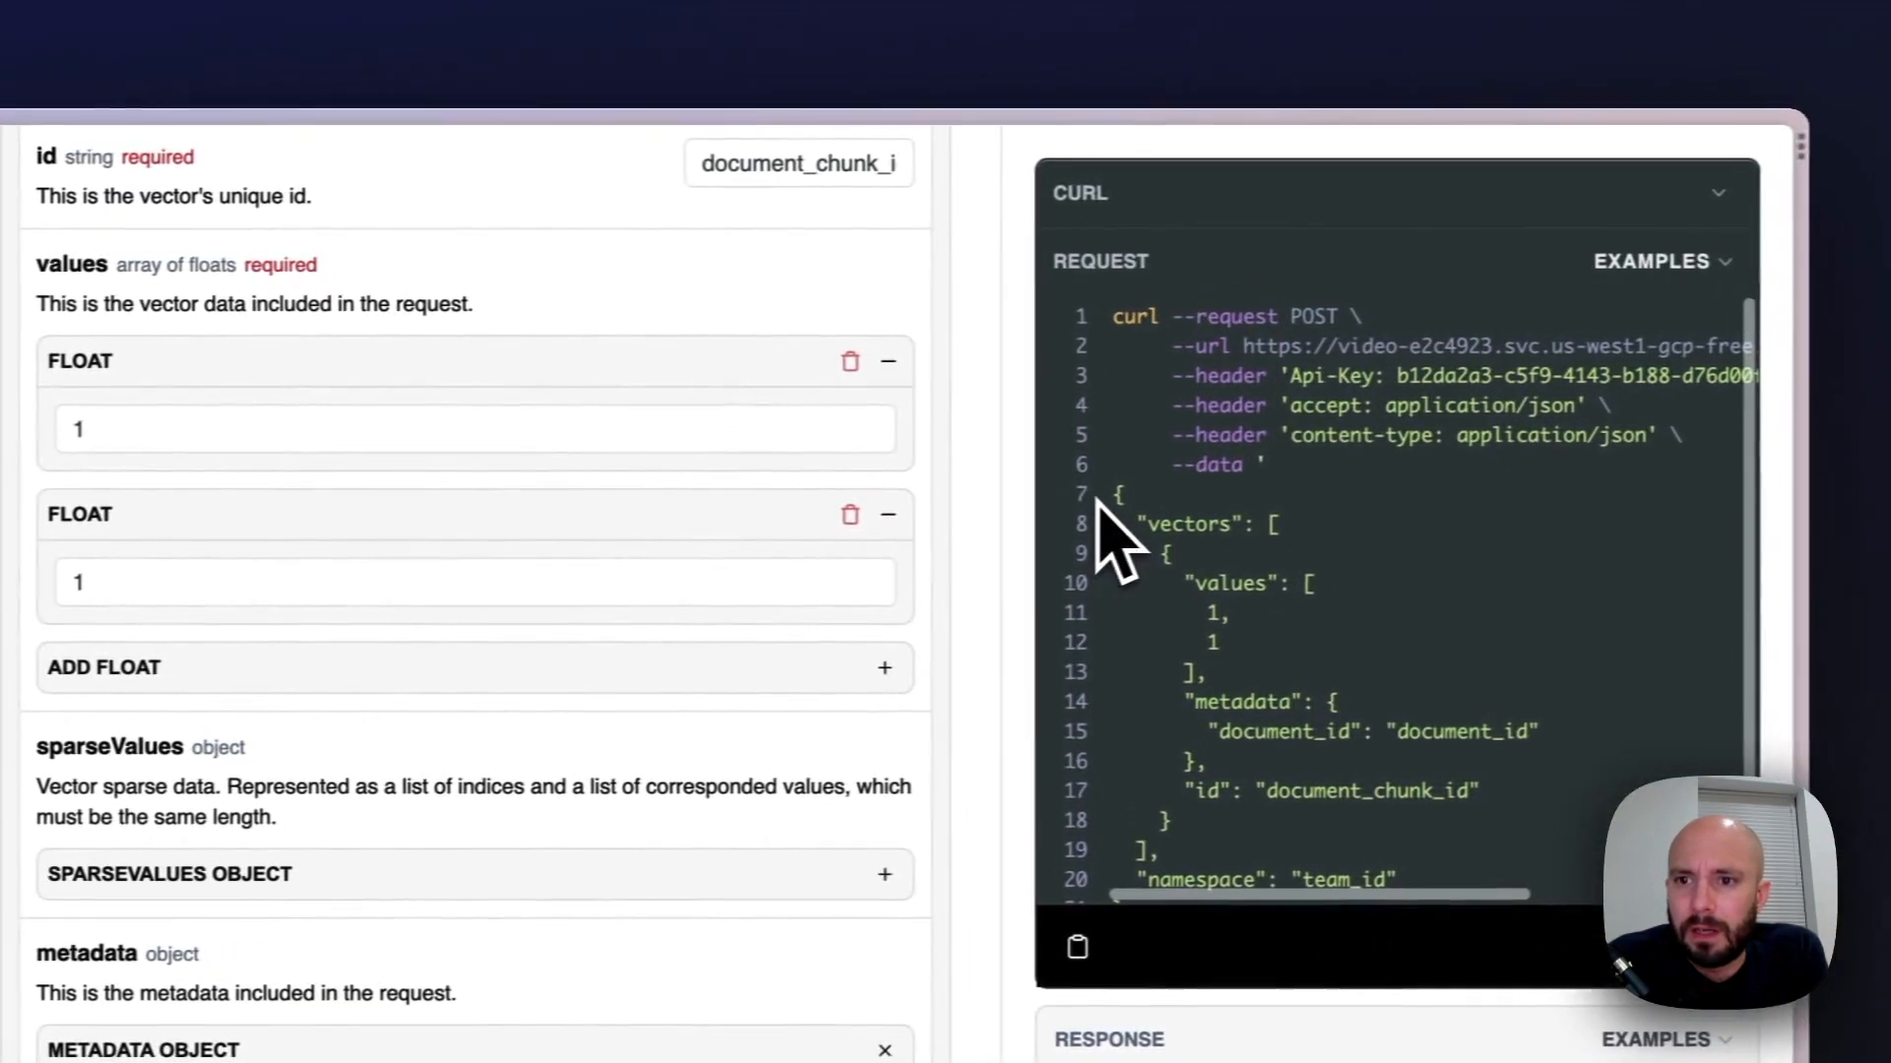
drag(1217, 353, 1701, 347)
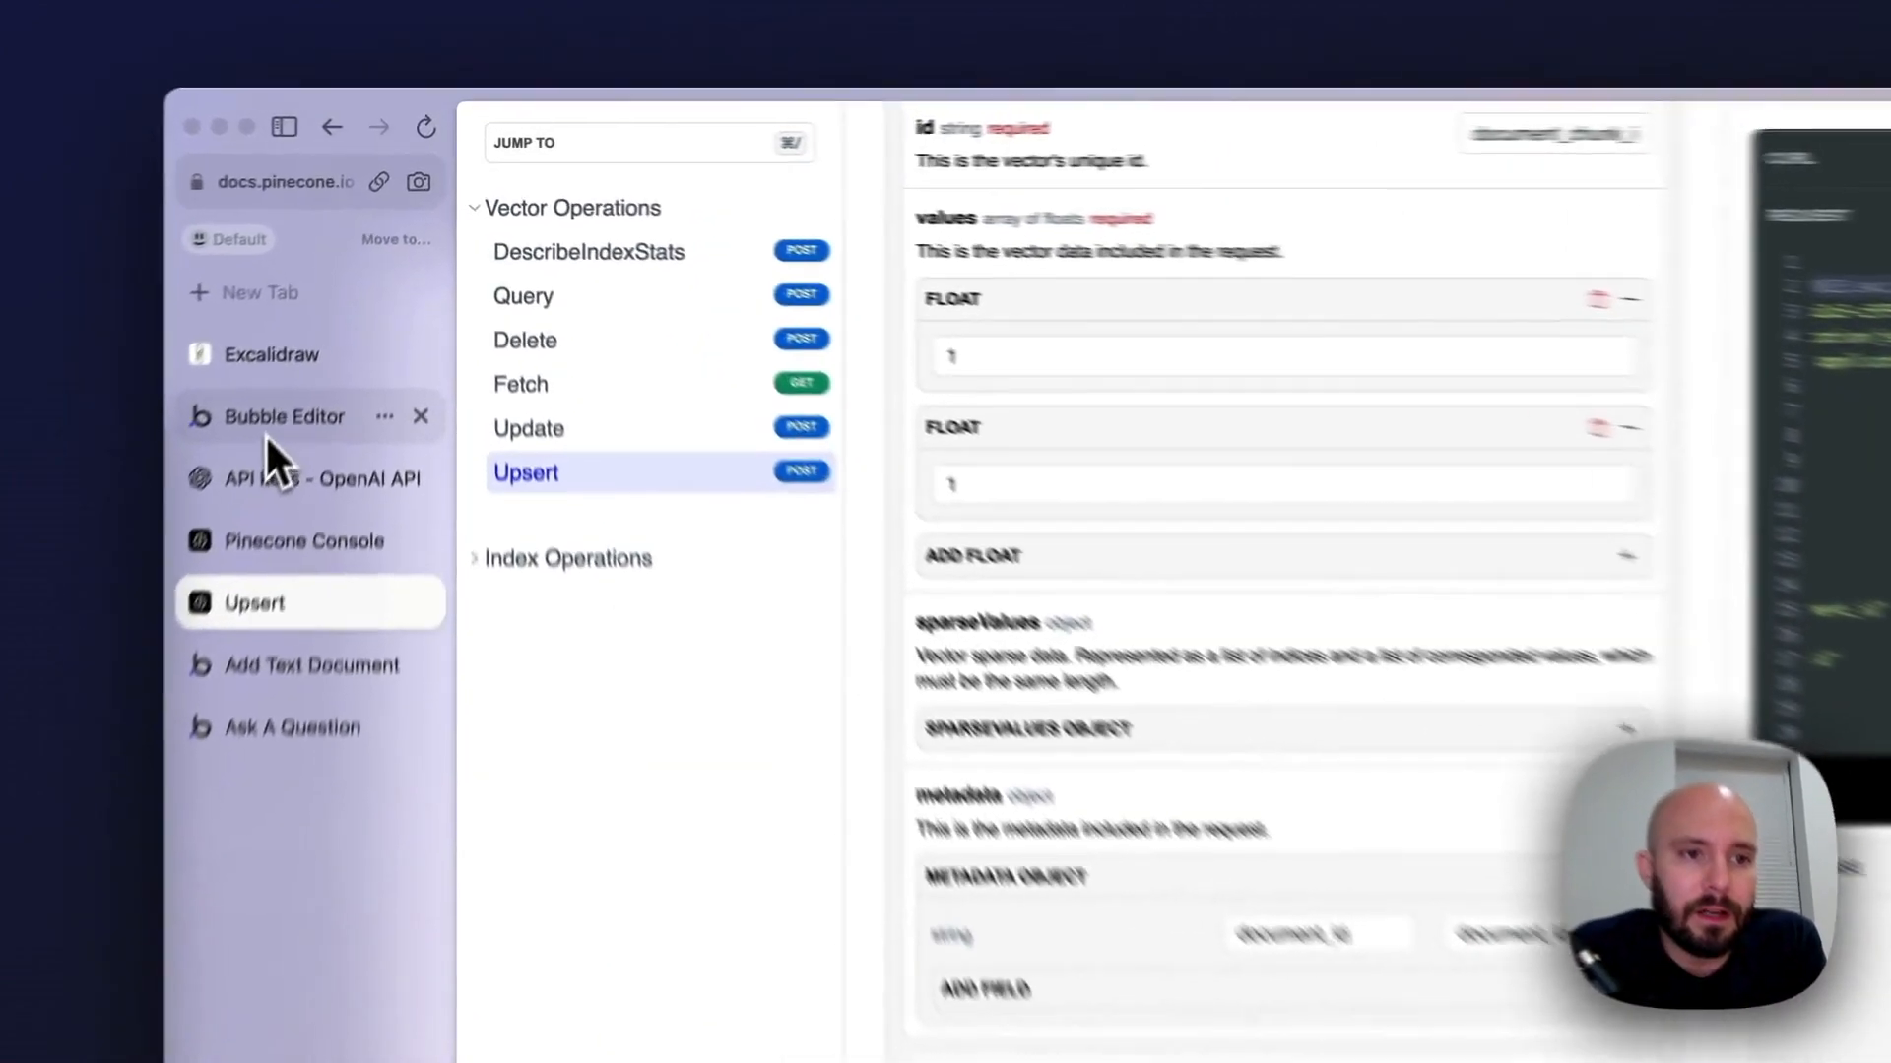
click(341, 309)
click(981, 373)
text(https://video-e2c4923.svc.us-west1-gcp-free.pinecone.io/vectors/upsert)
Rename the cURL call as Upsert Vectors and set it to be used as an Action
triple_click(1344, 405)
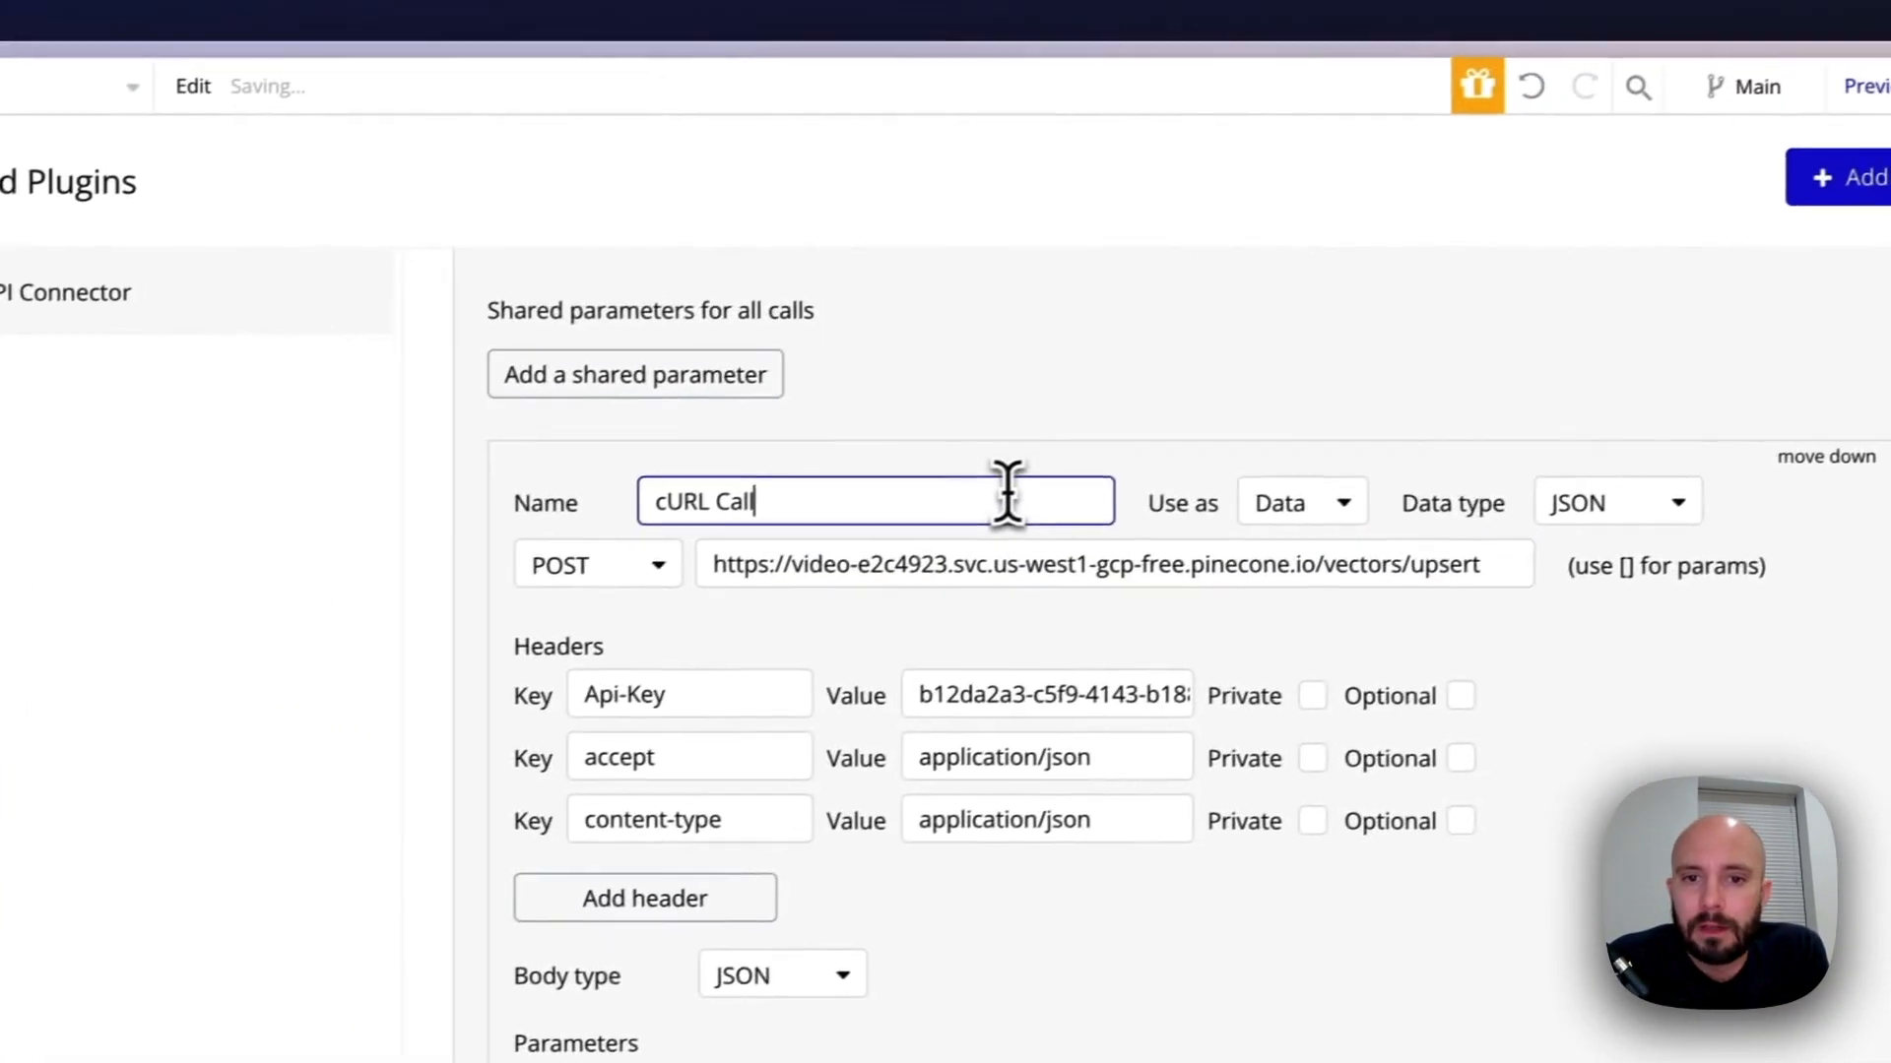
text(u)
key(BackSpace)
text(Upsert)
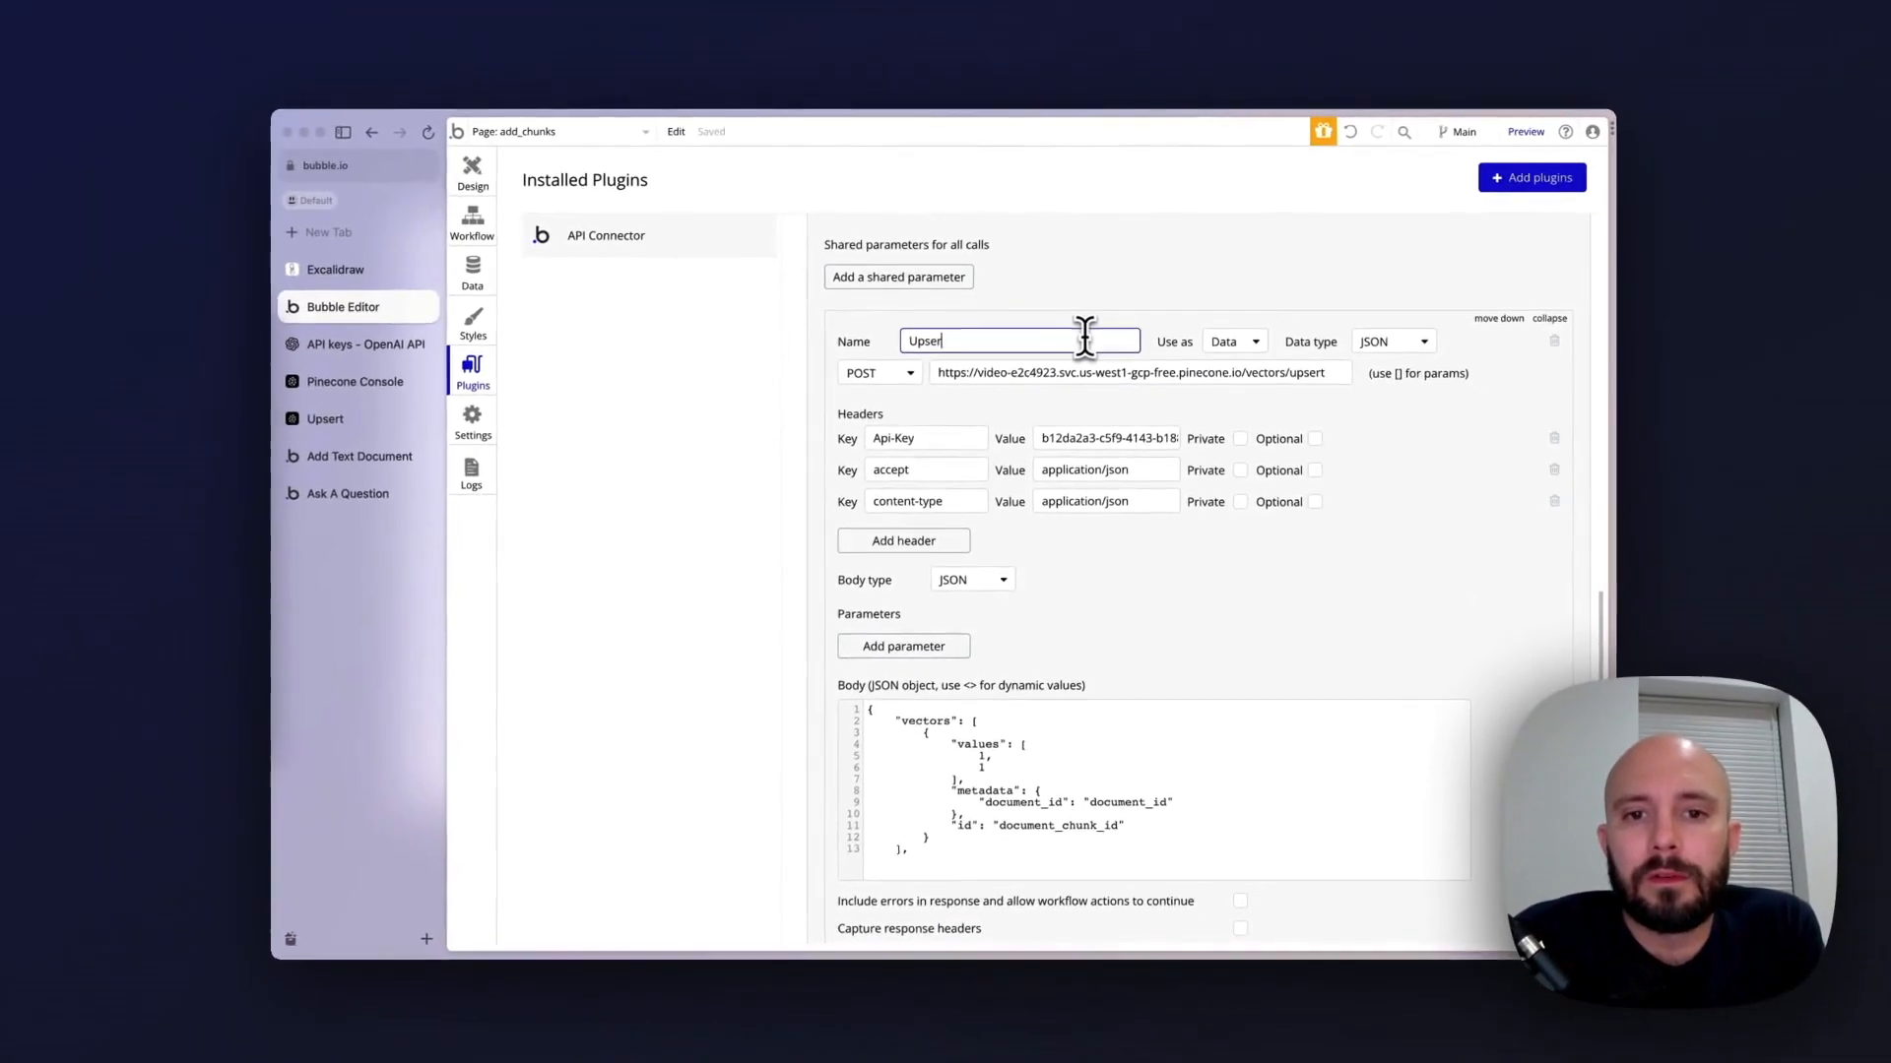
text( Vectors)
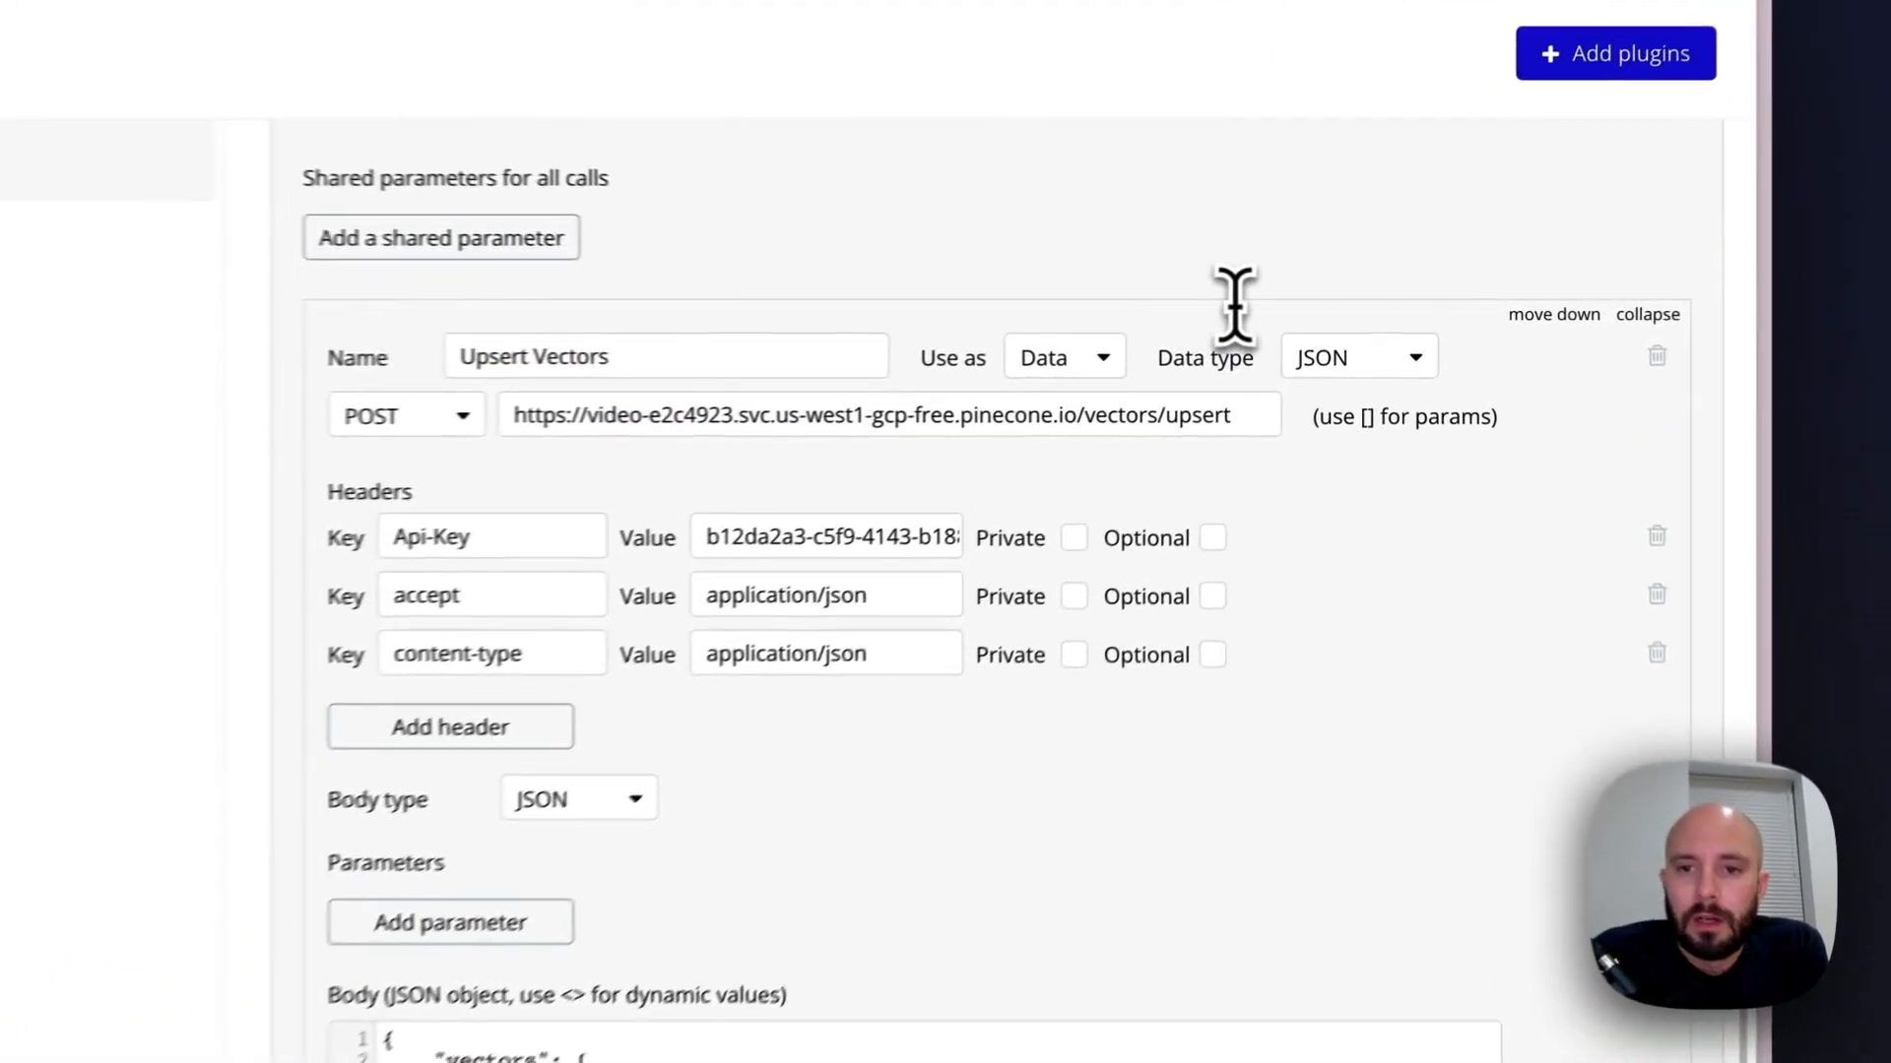
click(1034, 374)
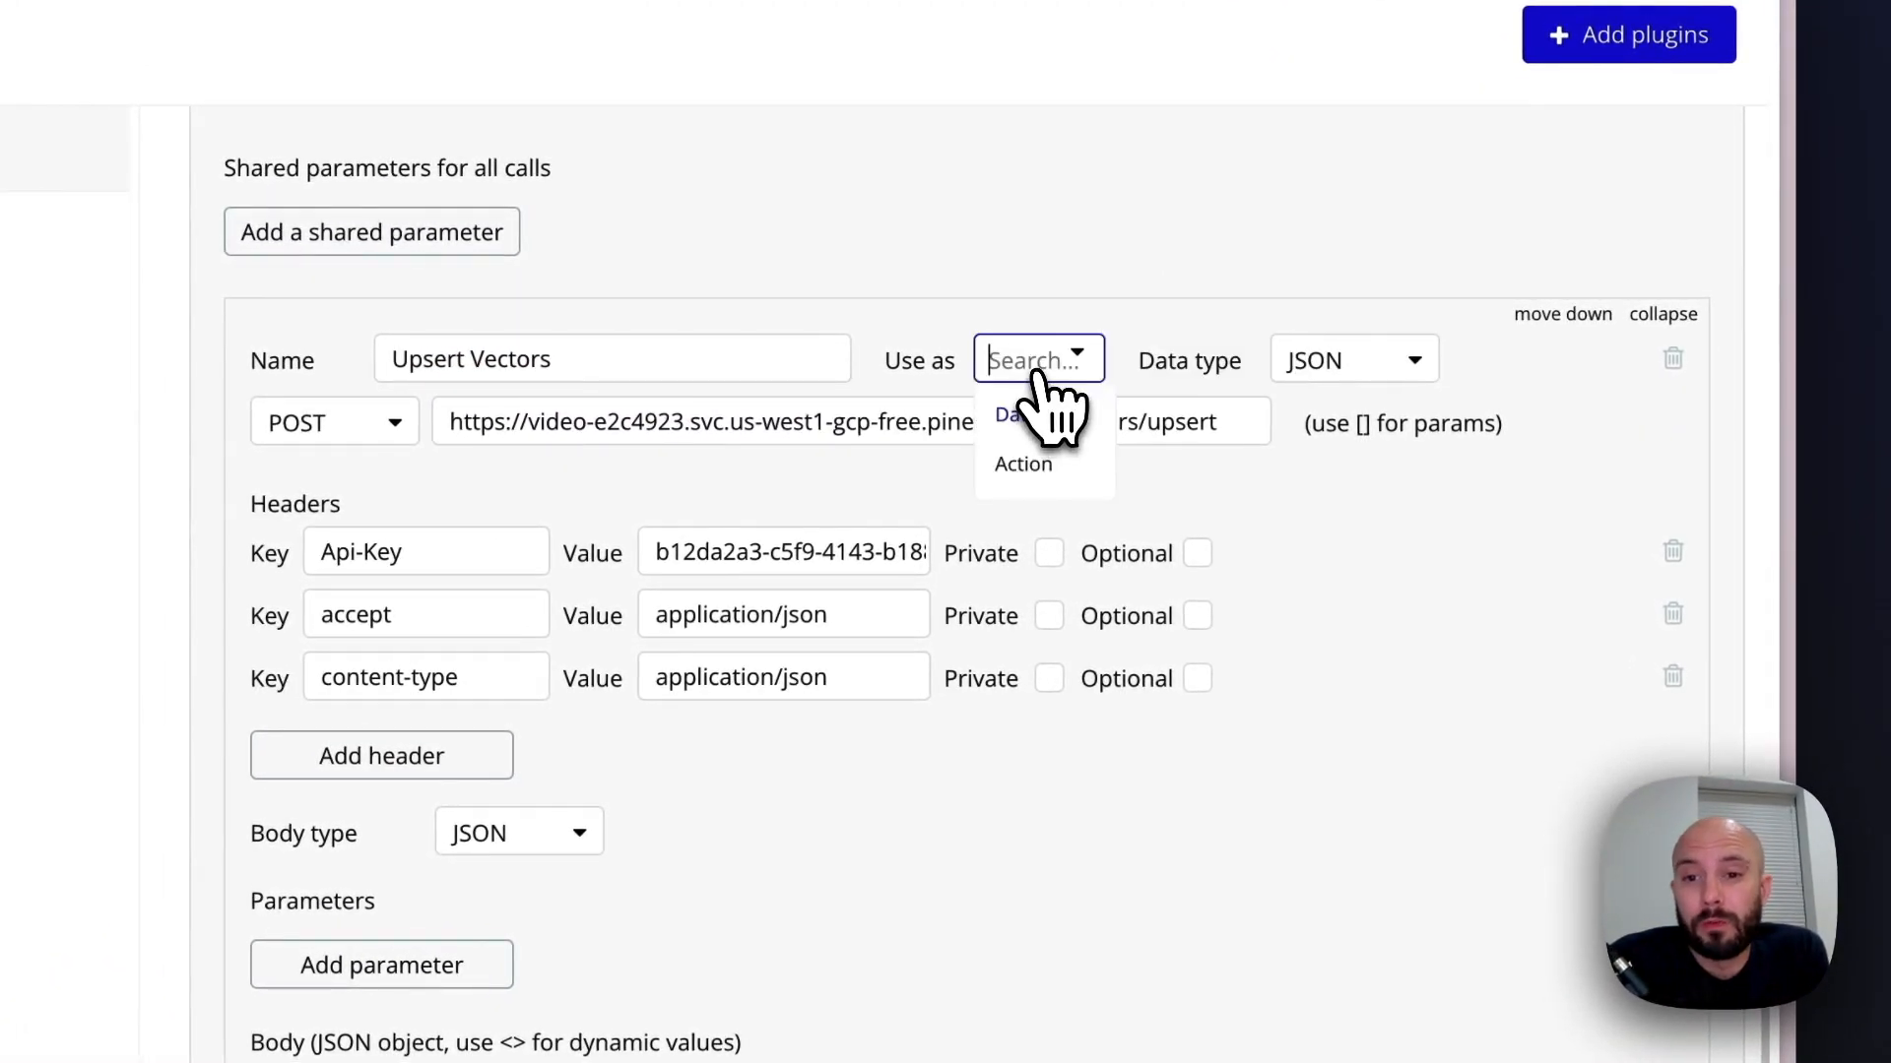
click(1039, 463)
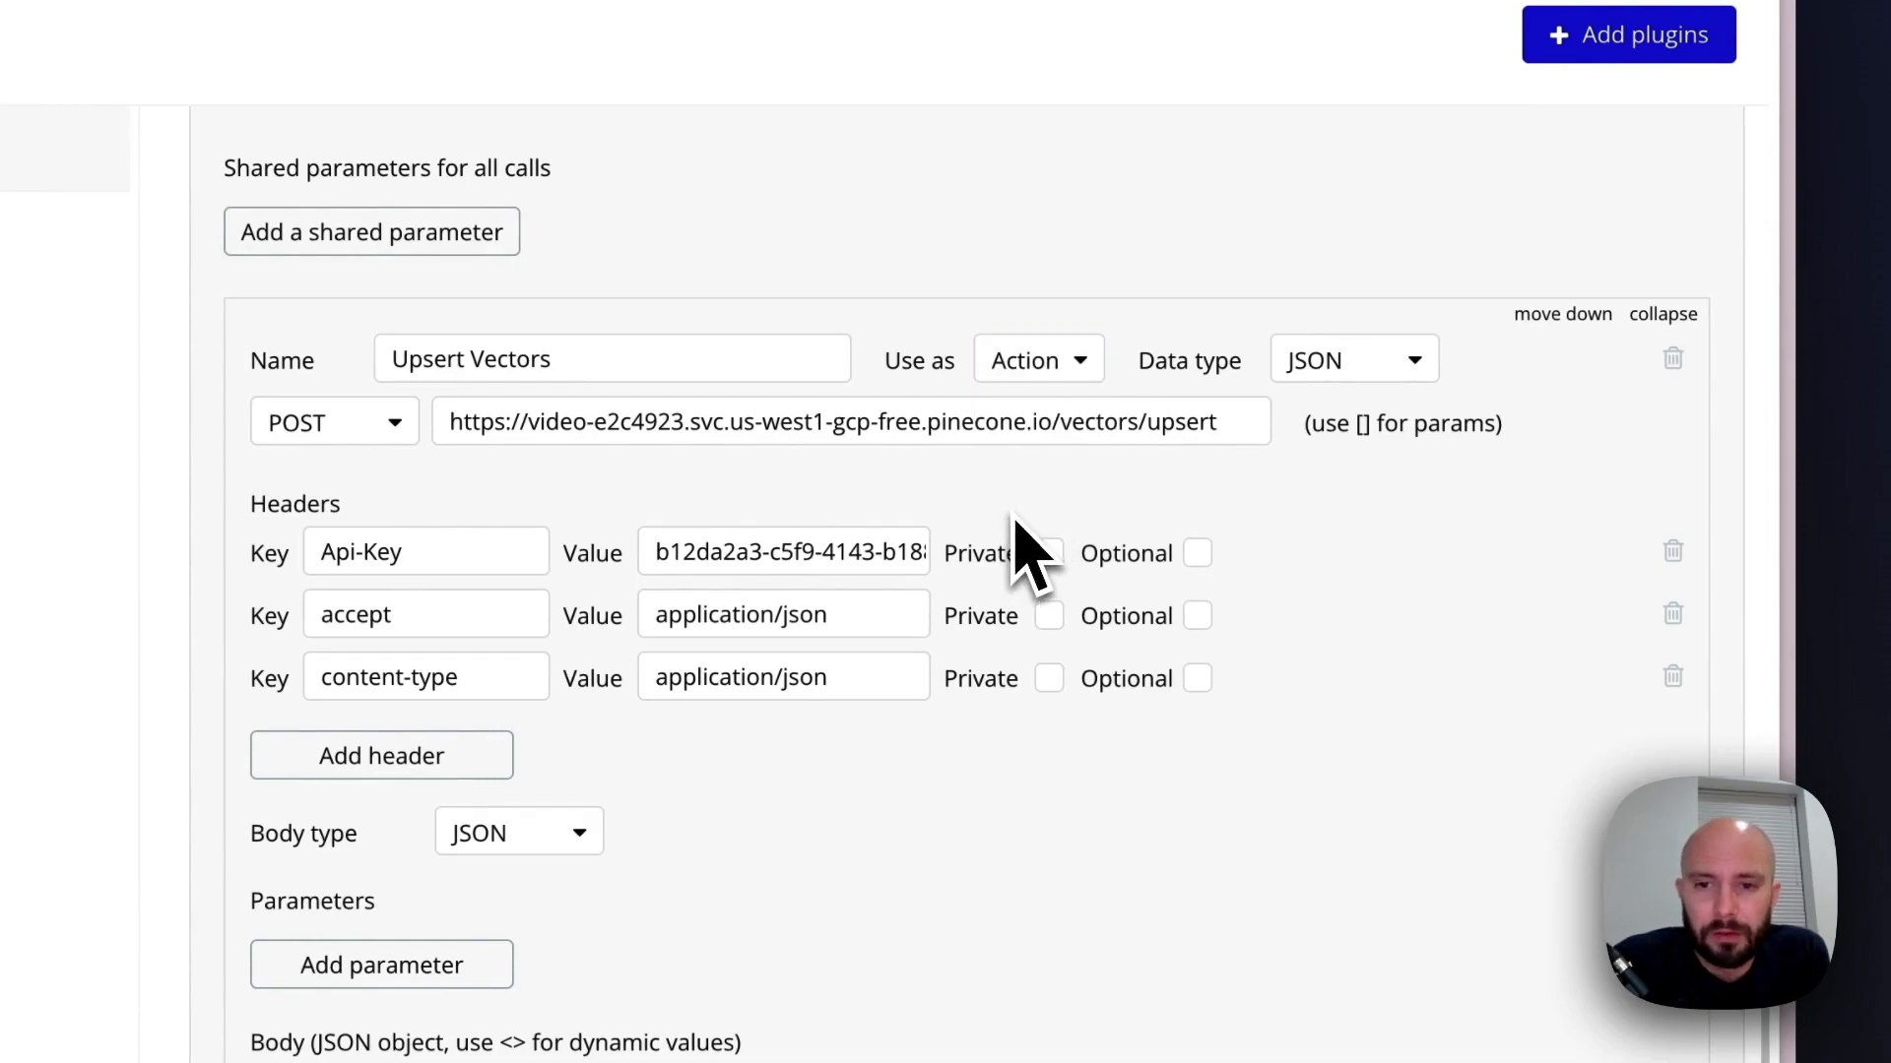
Mark the Api-Key, accept and content-type headers of the Upsert Vectors call as private
click(1048, 552)
click(1049, 615)
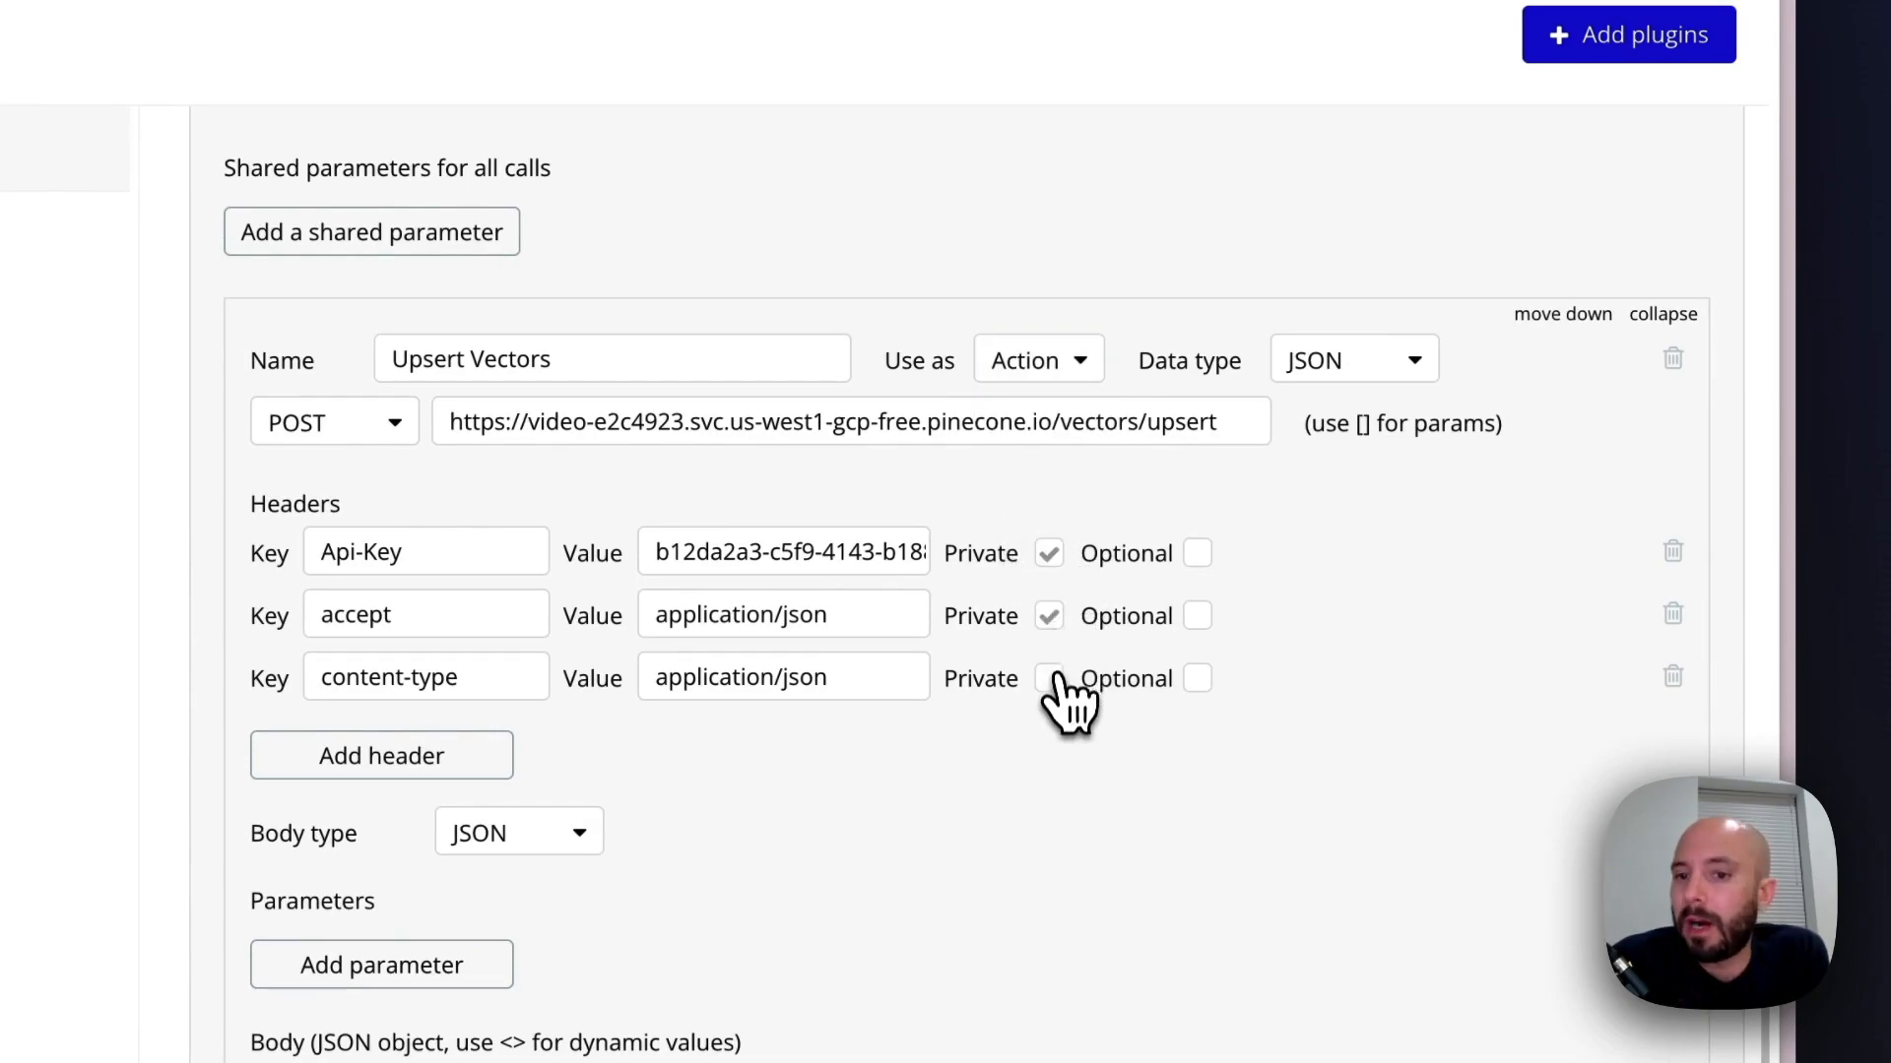
click(1049, 678)
Examine the Upsert Vectors call's full JSON body, from the vectors array to the namespace
scroll(1024, 640, down, 4)
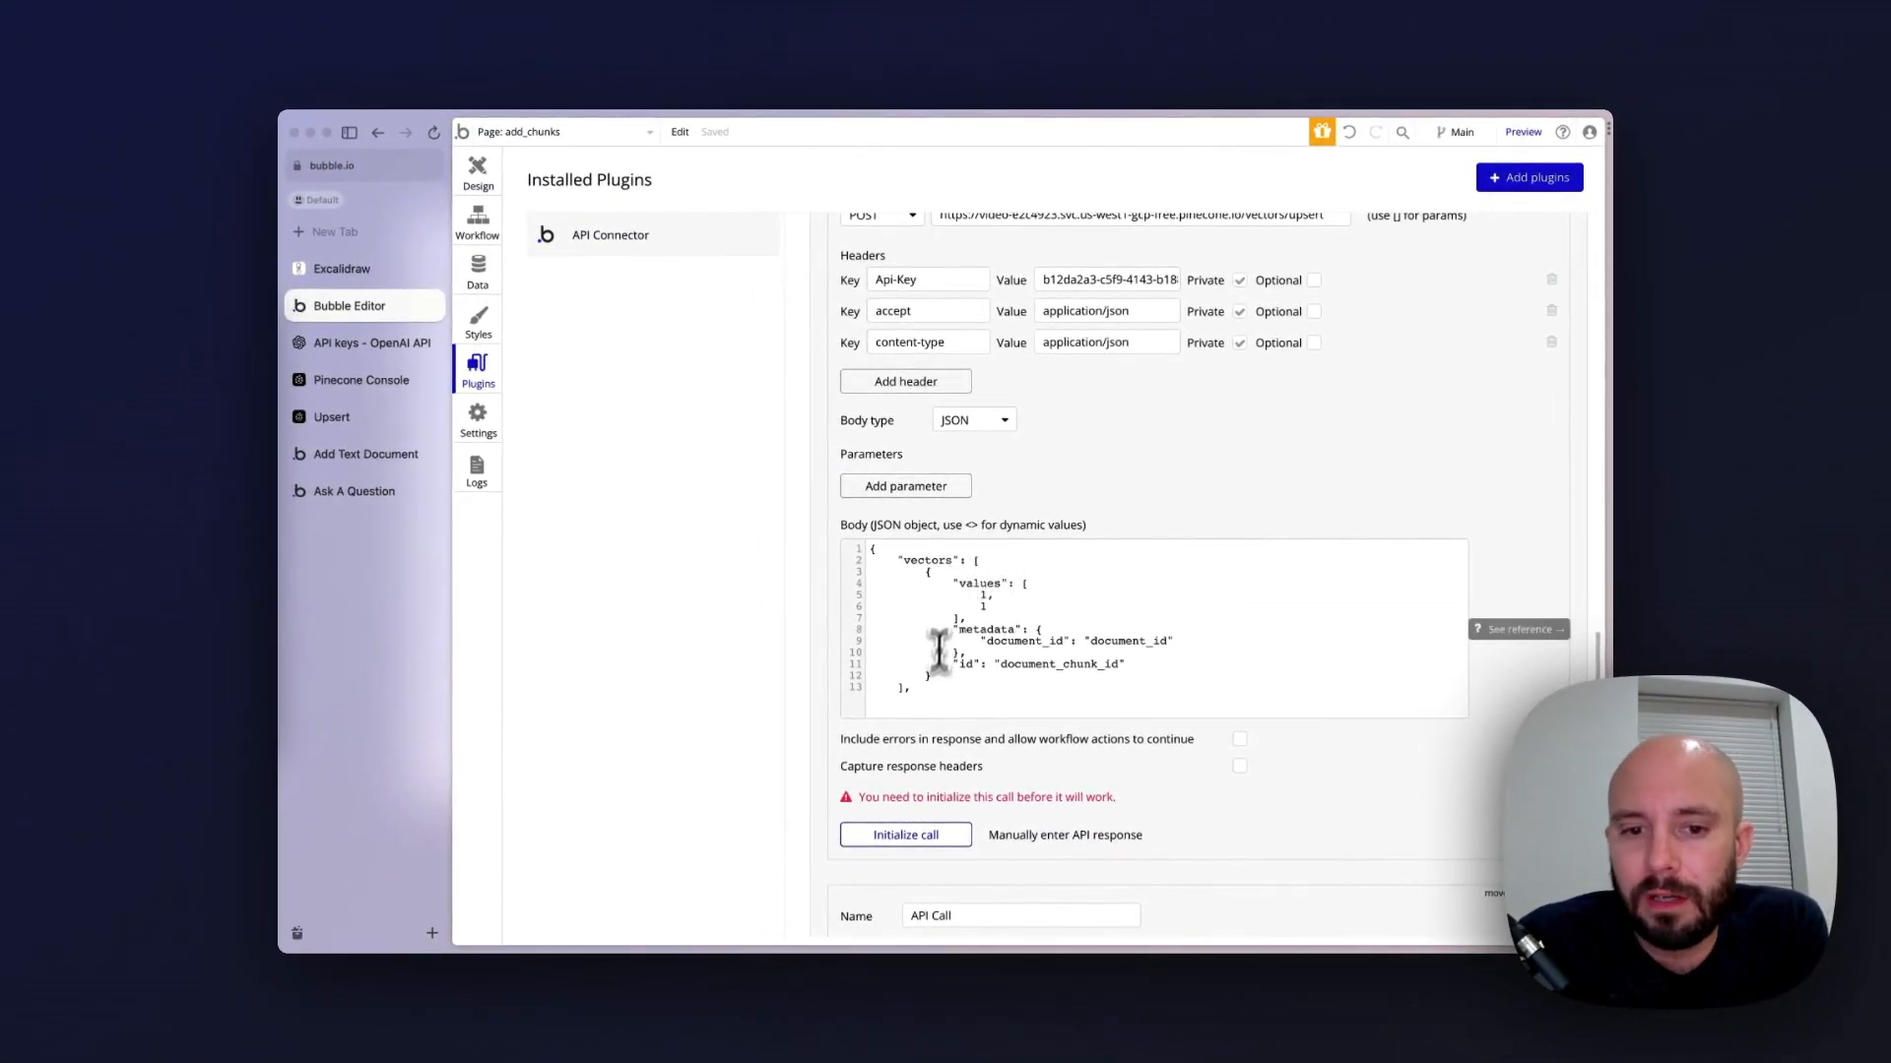
scroll(940, 645, down, 1)
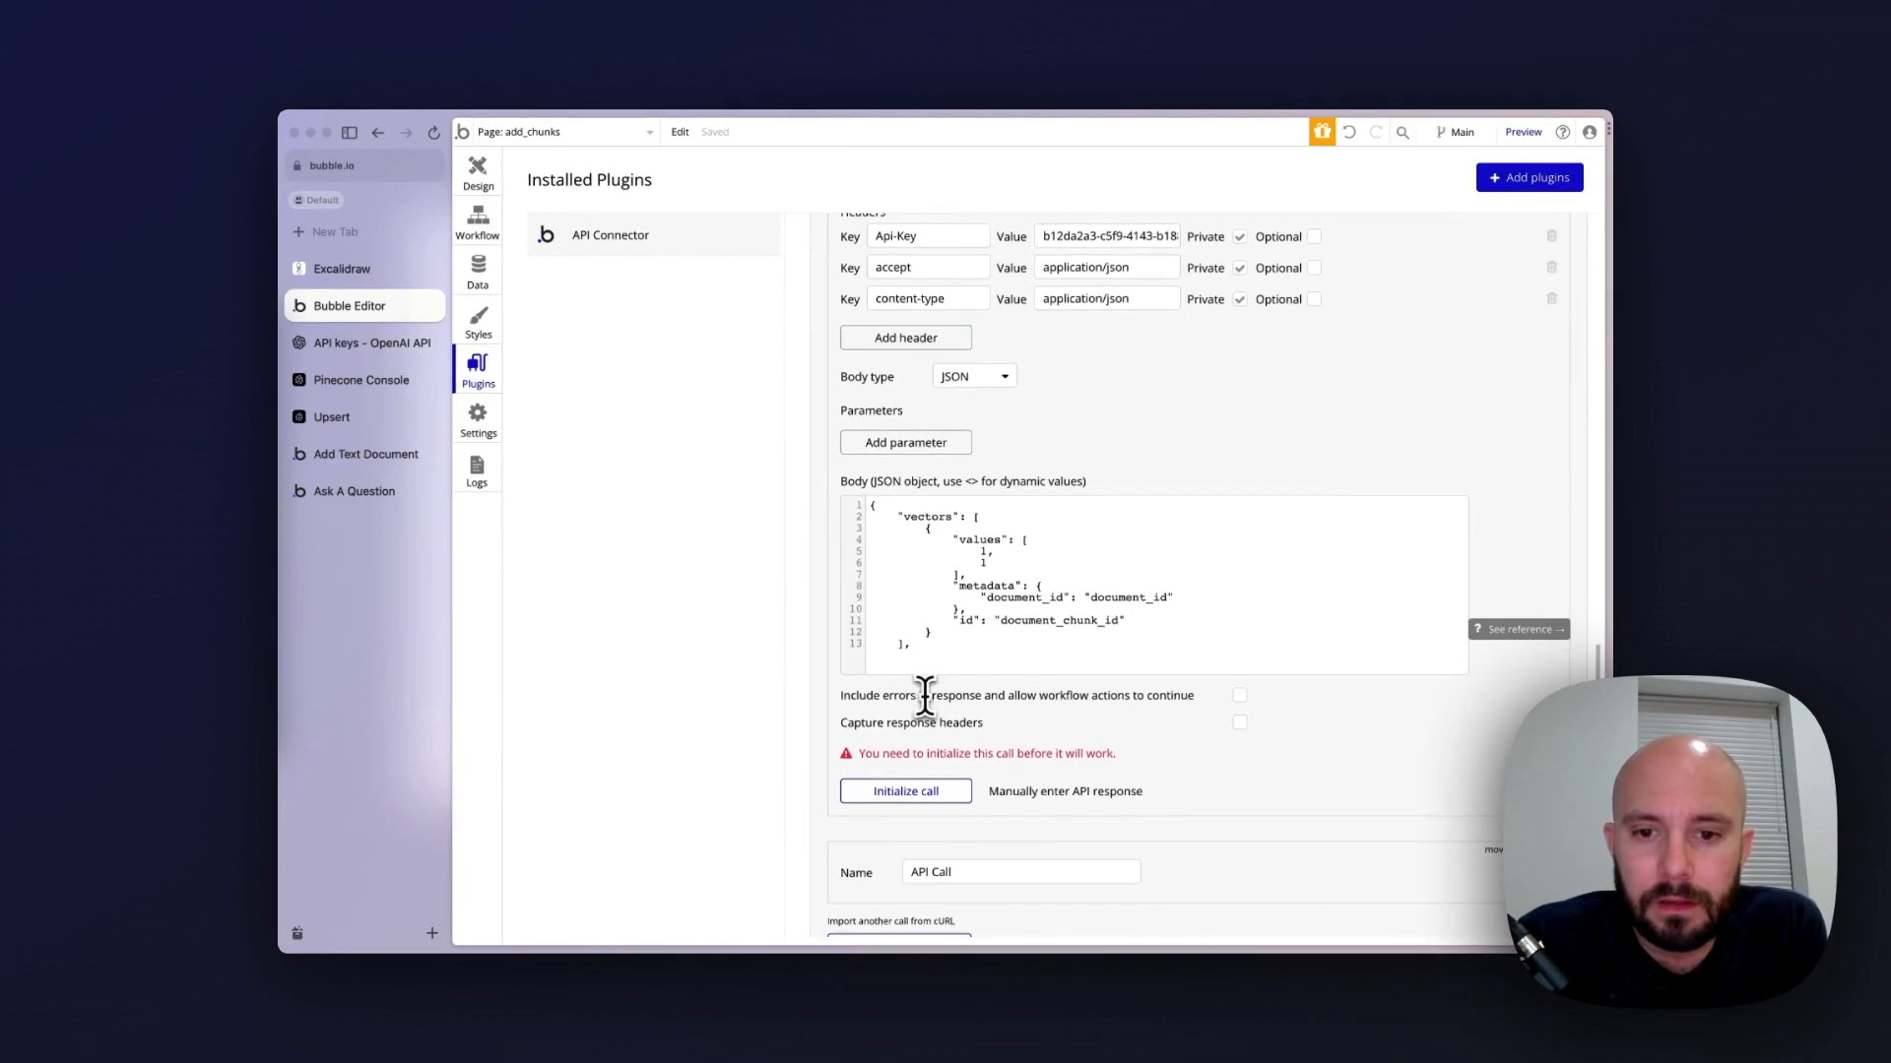
scroll(926, 697, down, 3)
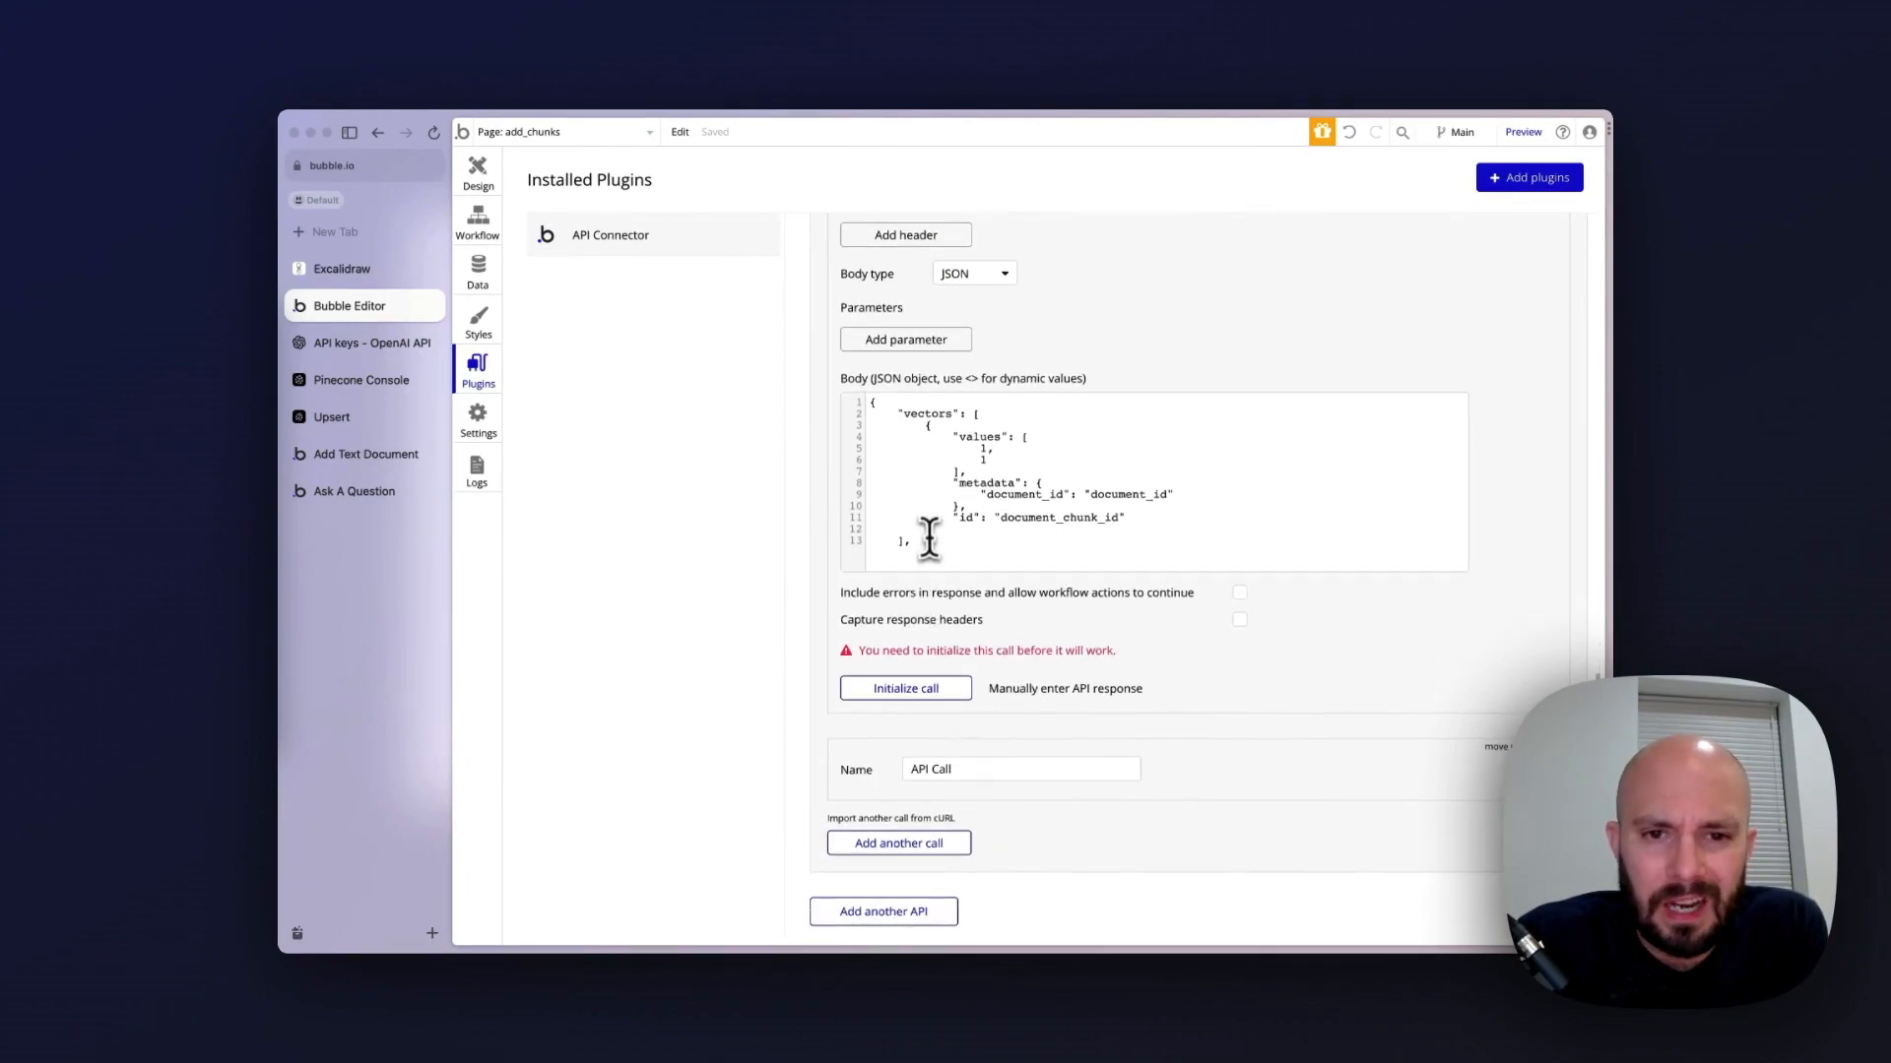
scroll(932, 548, down, 1)
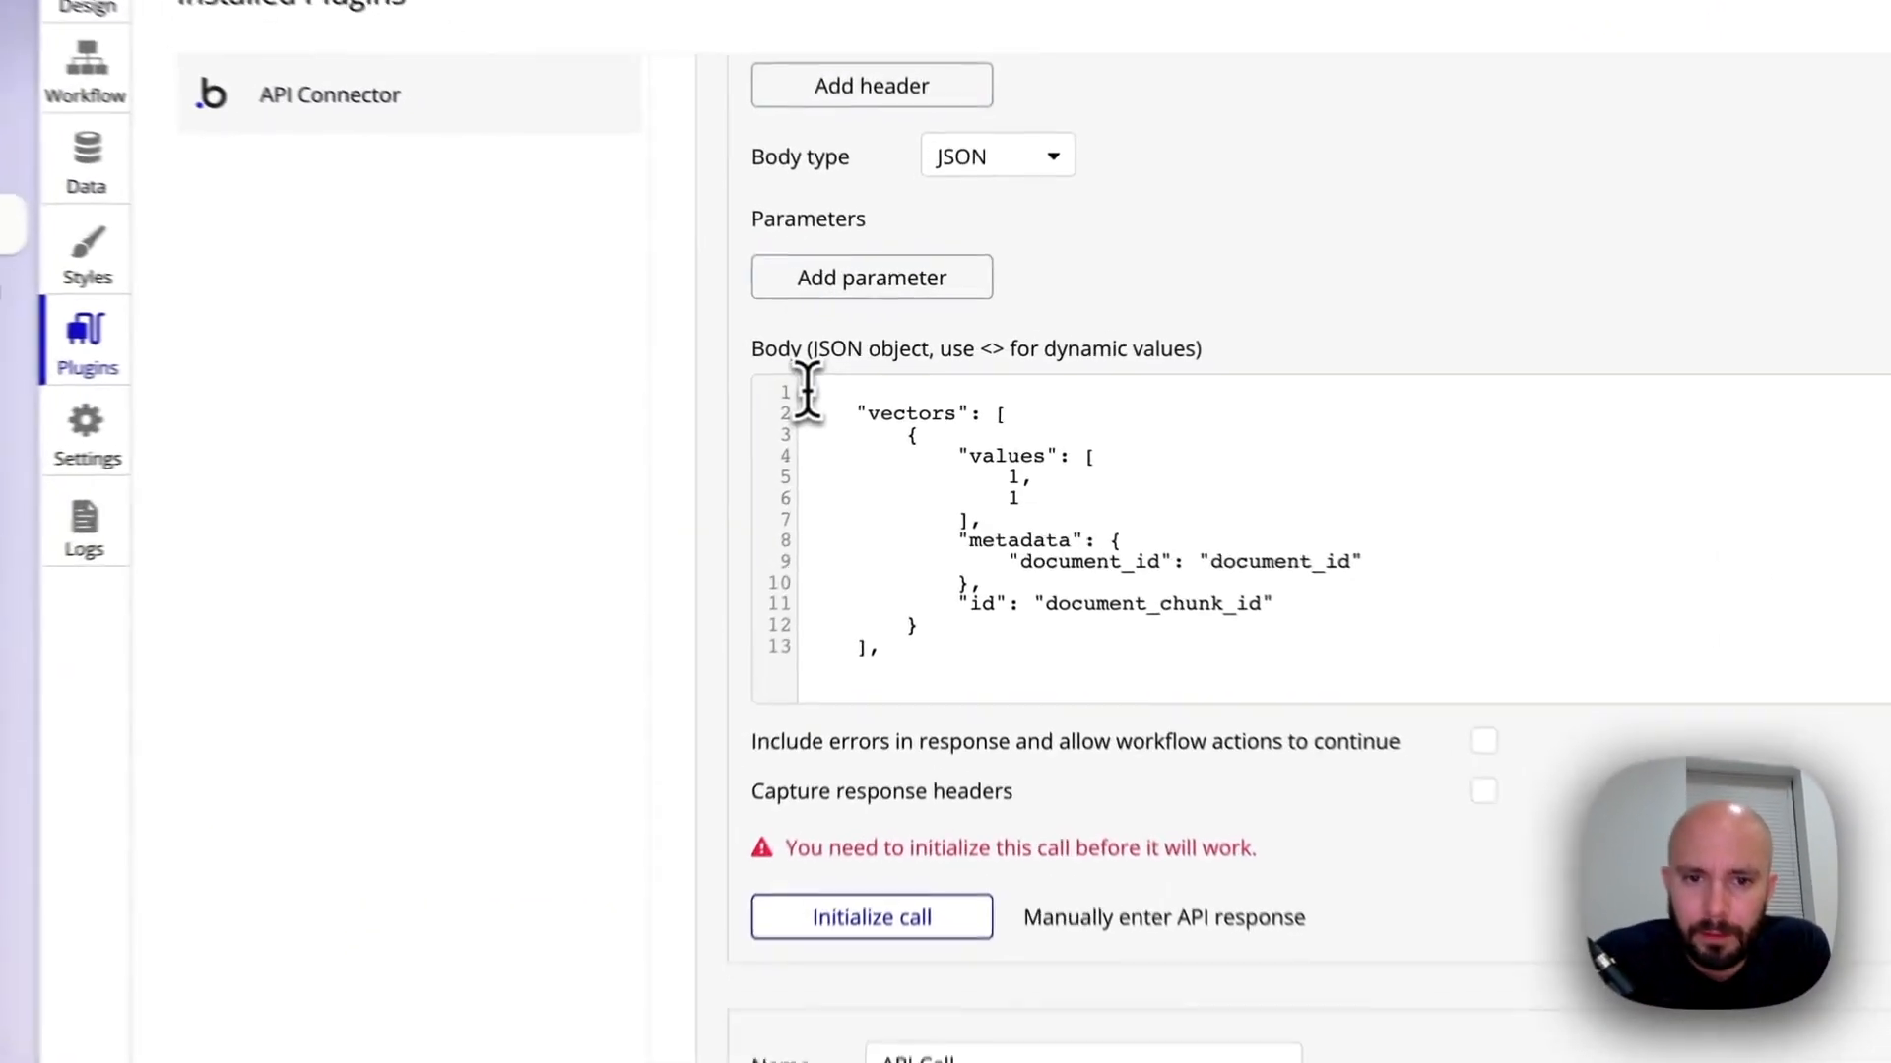
drag(869, 397, 944, 551)
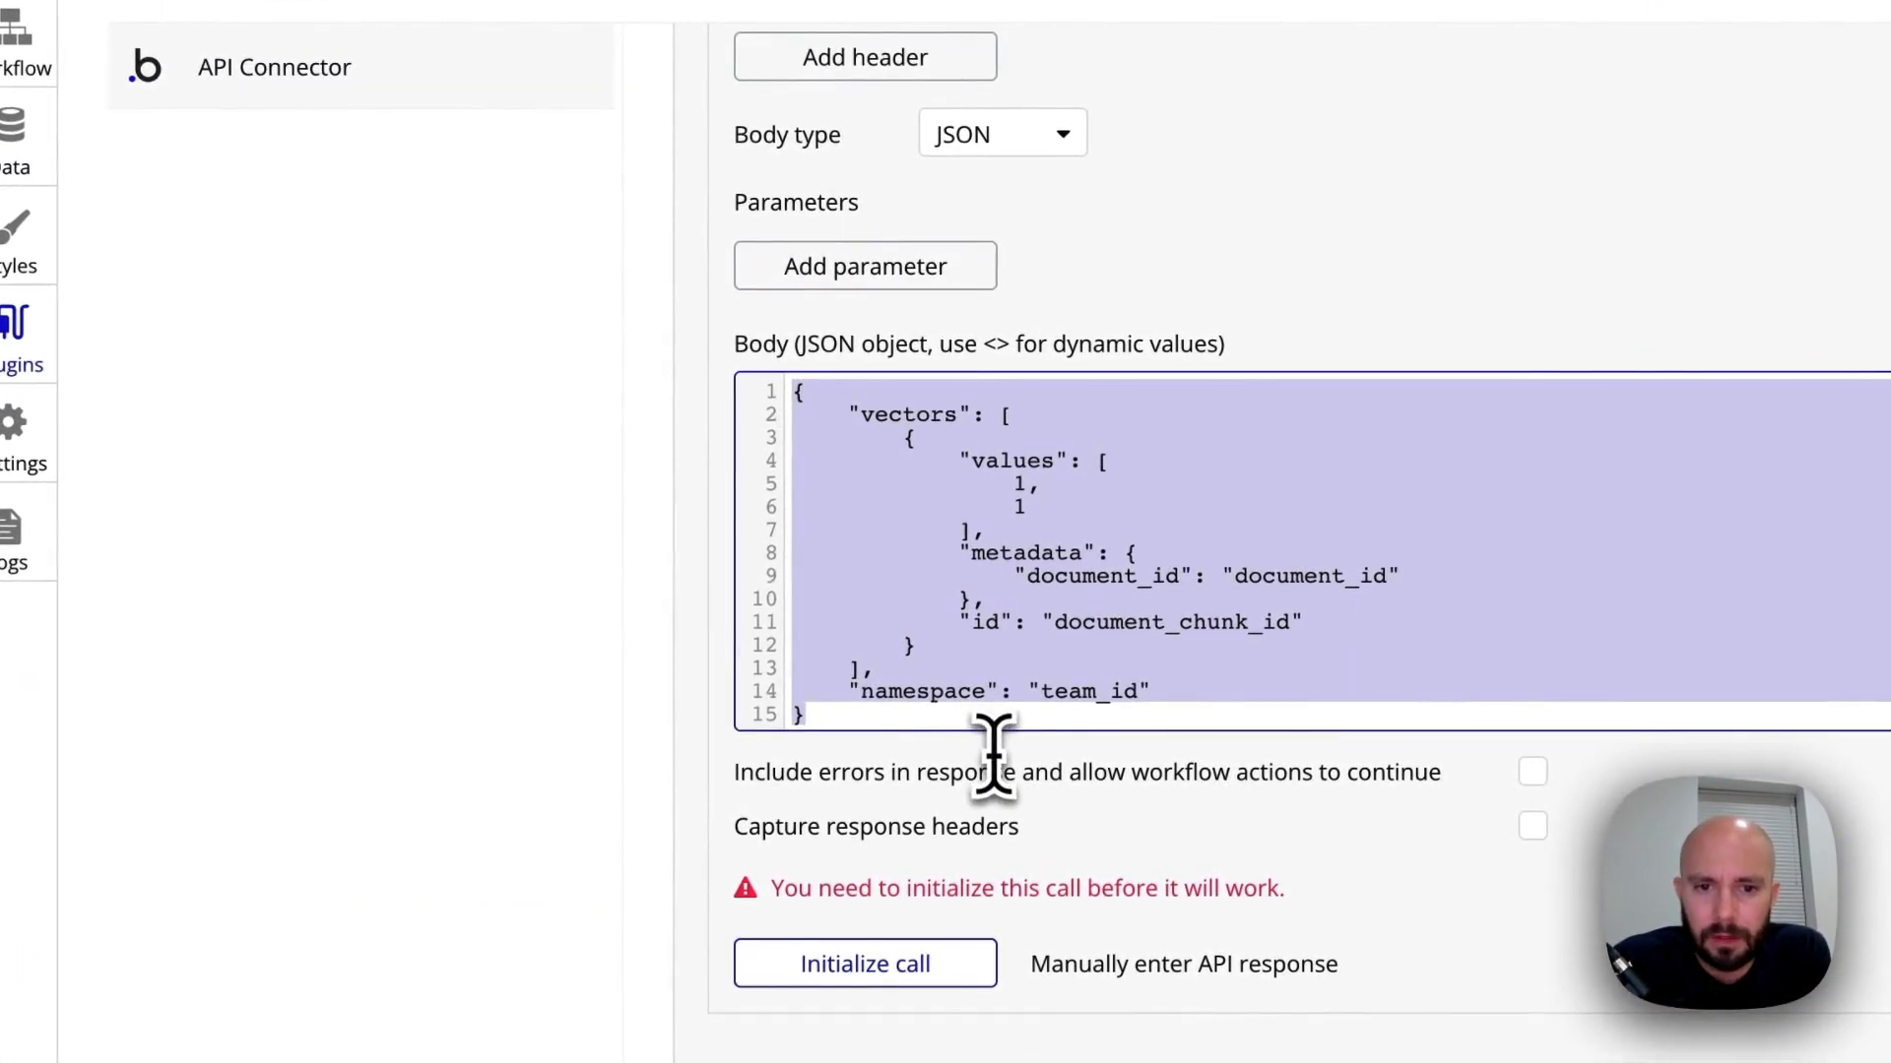
click(995, 667)
click(1000, 711)
scroll(963, 660, down, 1)
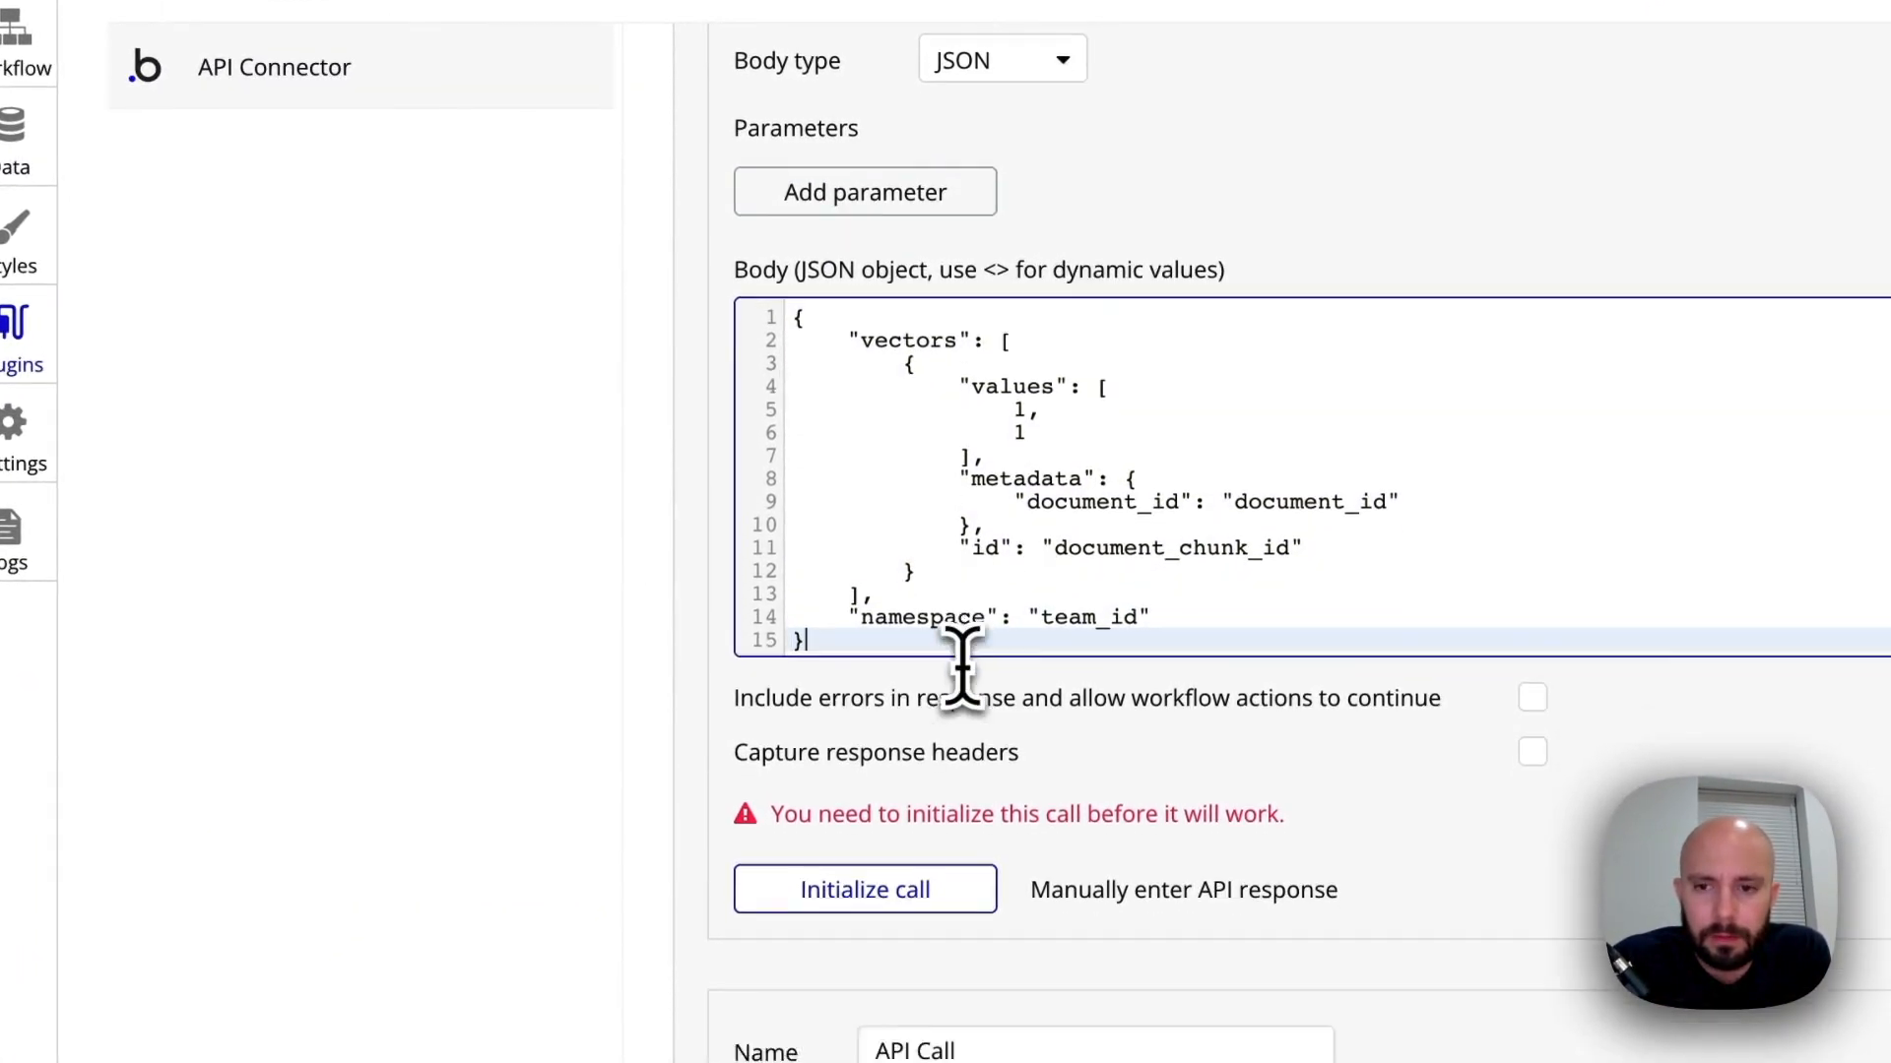
scroll(962, 659, down, 1)
click(905, 313)
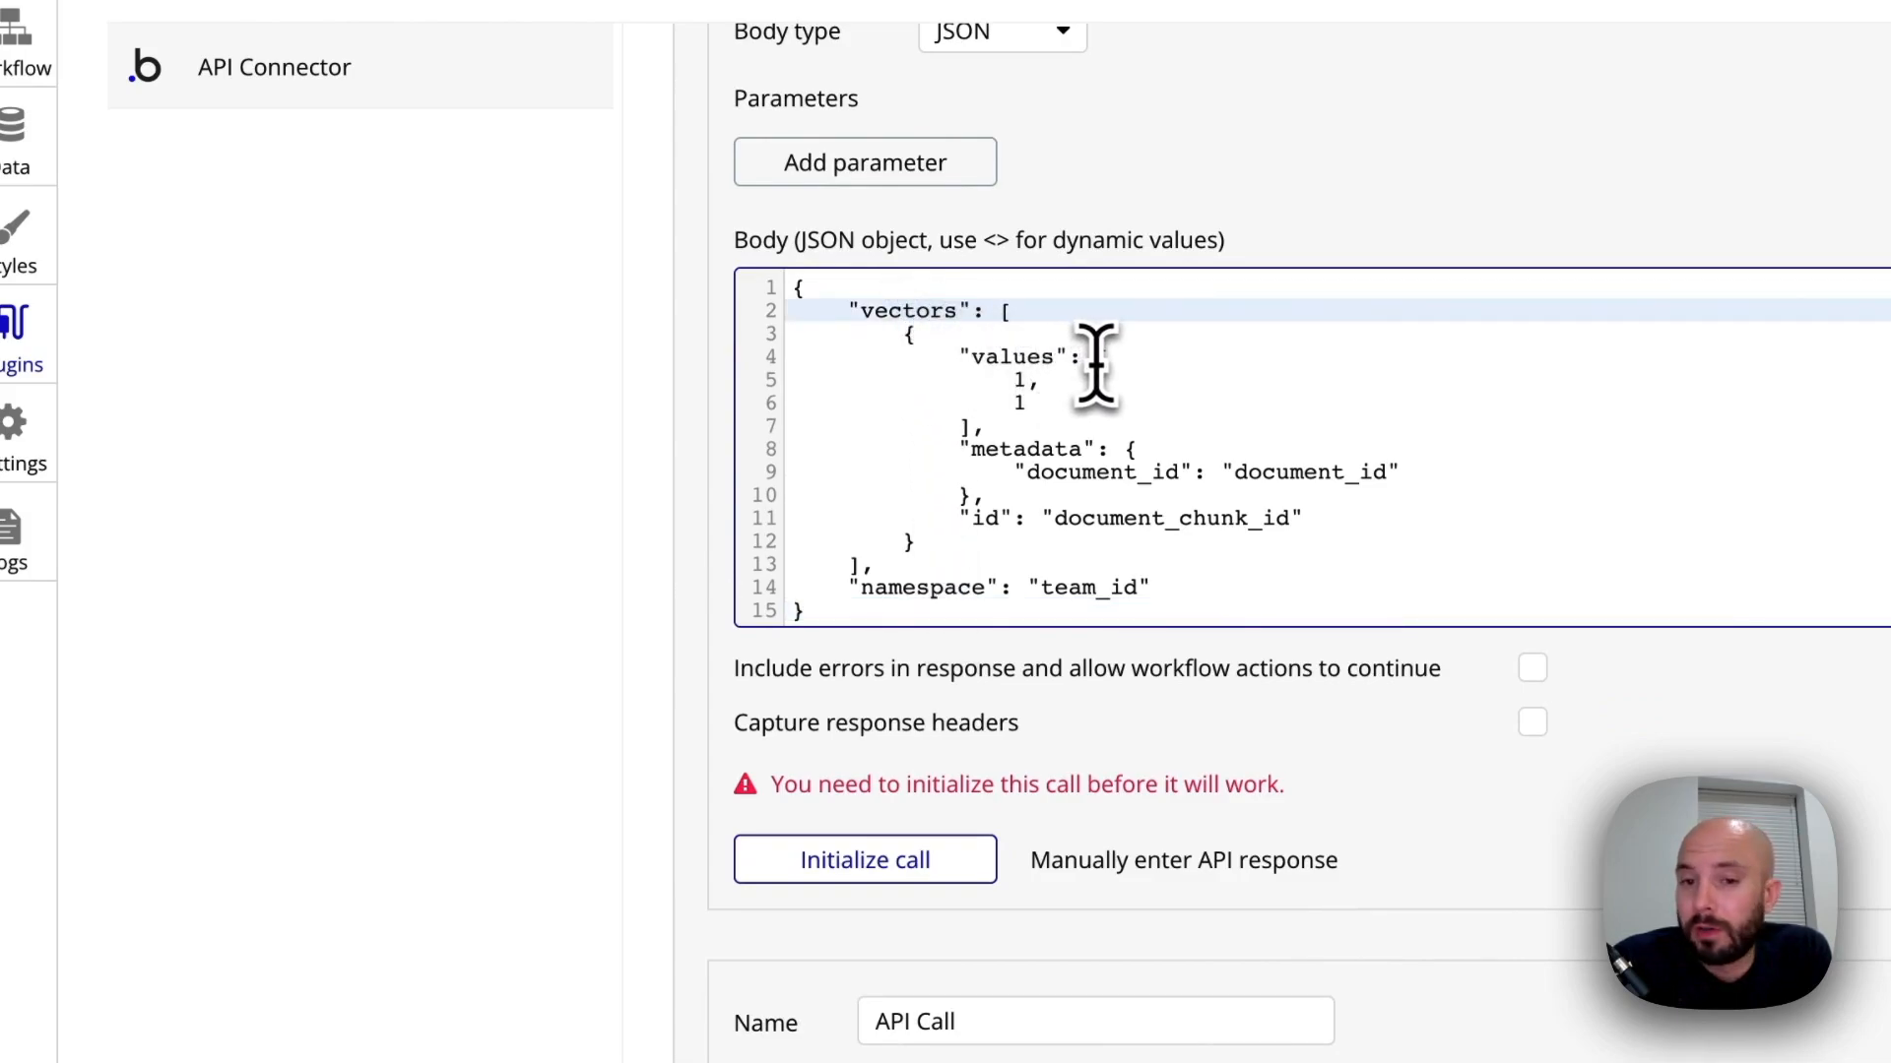
Replace the placeholder numbers in the body's values array with the dynamic value <embedding> and make that parameter non-private
click(1096, 361)
drag(1008, 399, 963, 433)
key(BackSpace)
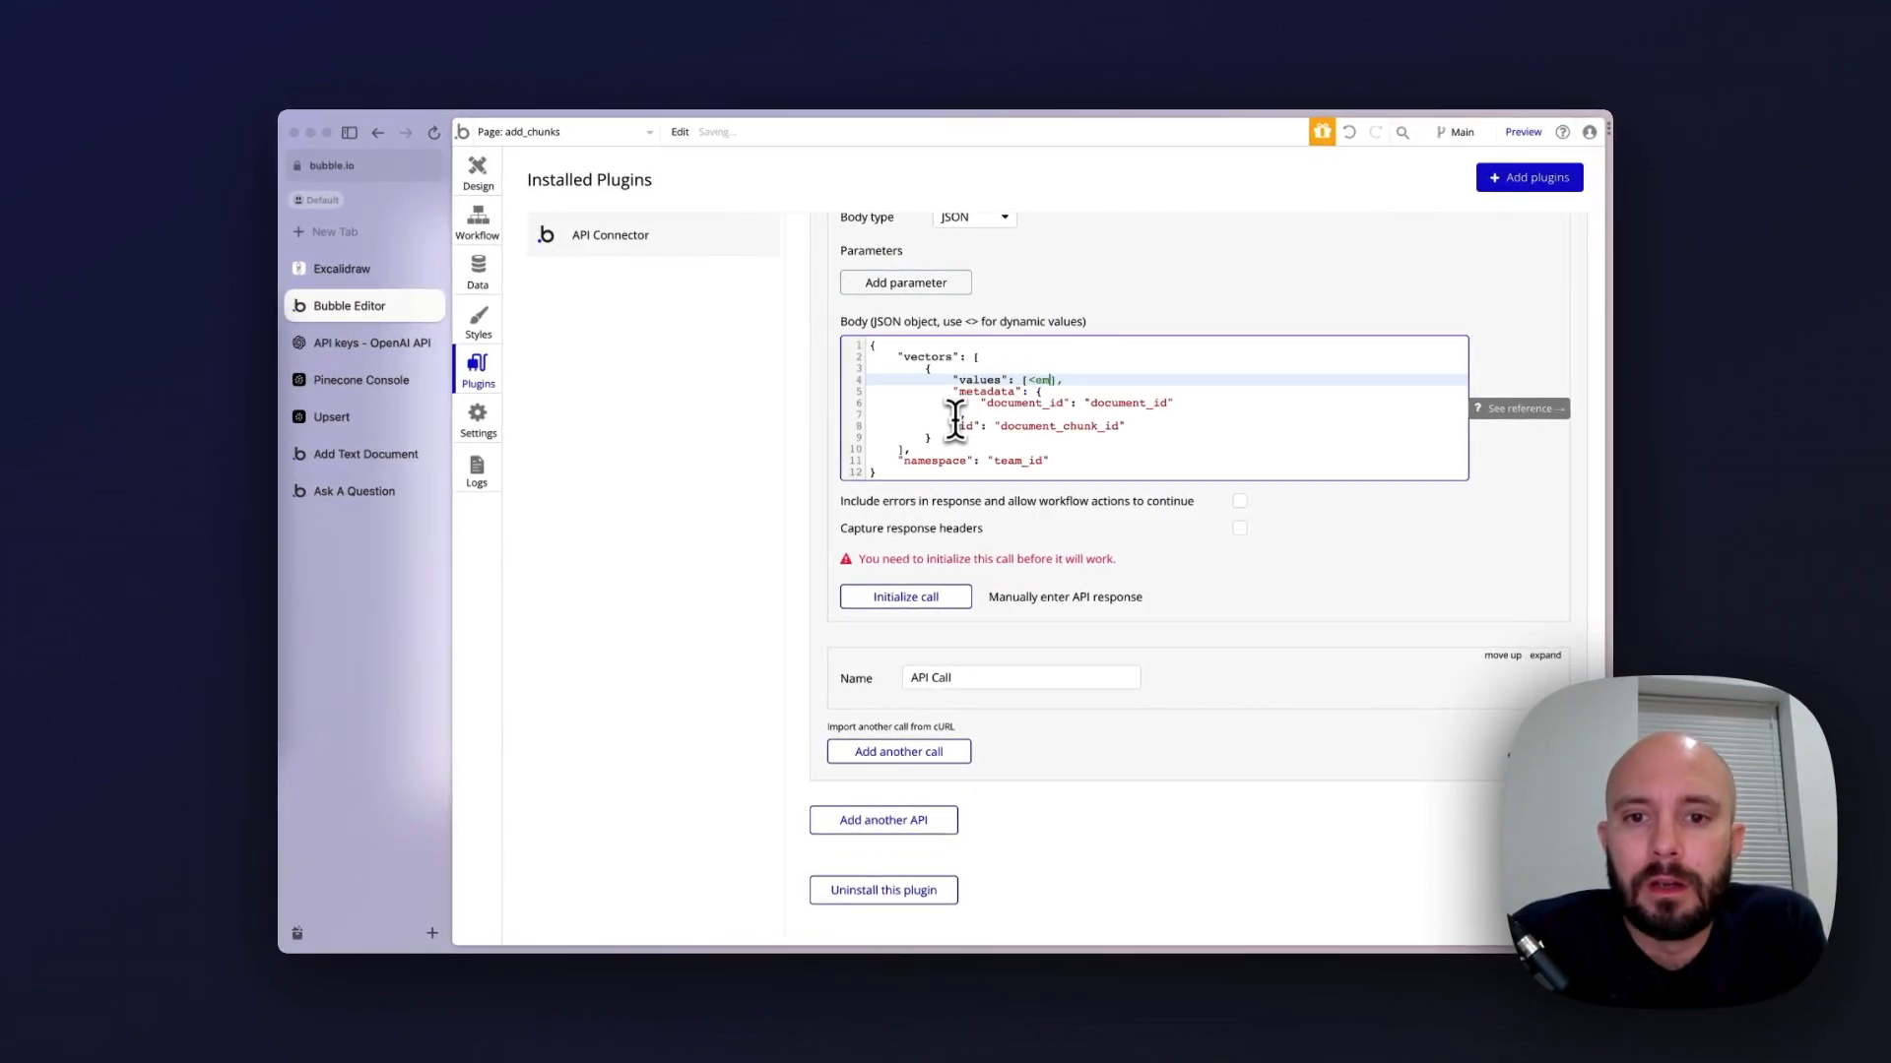
text(g>)
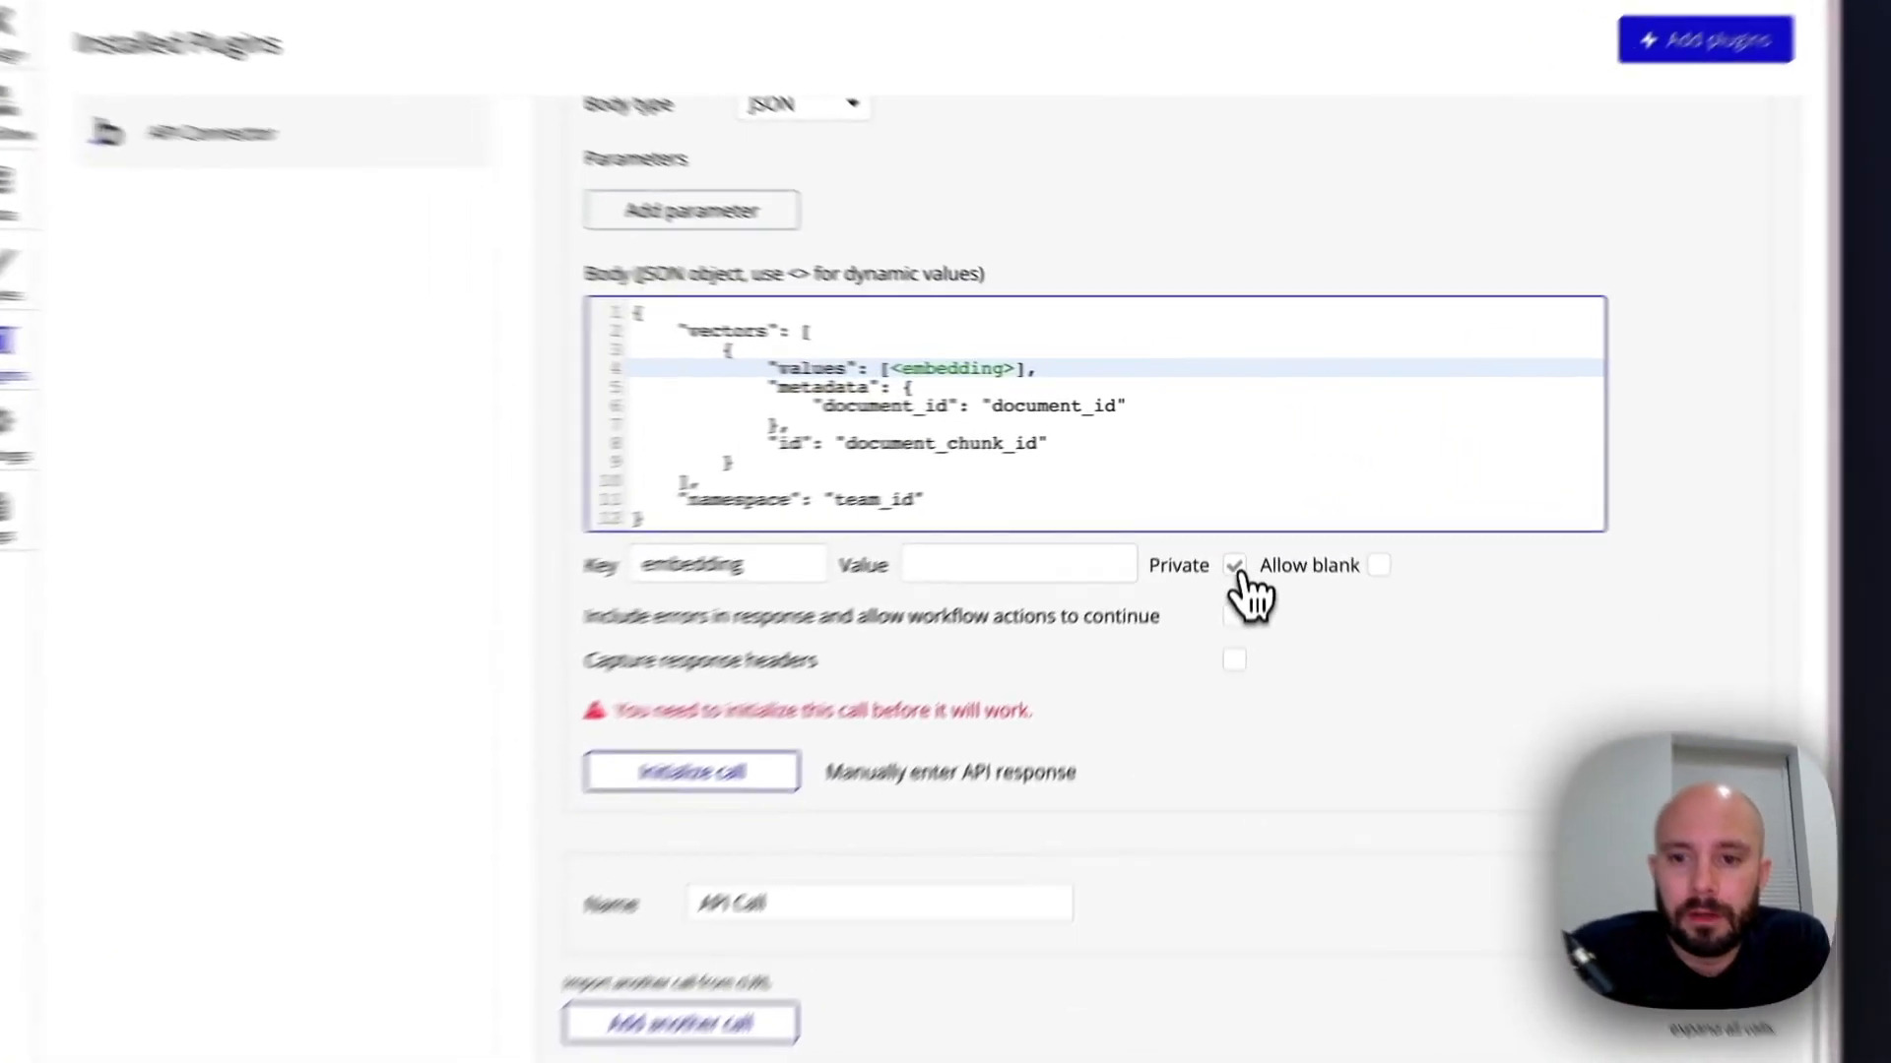
click(1239, 501)
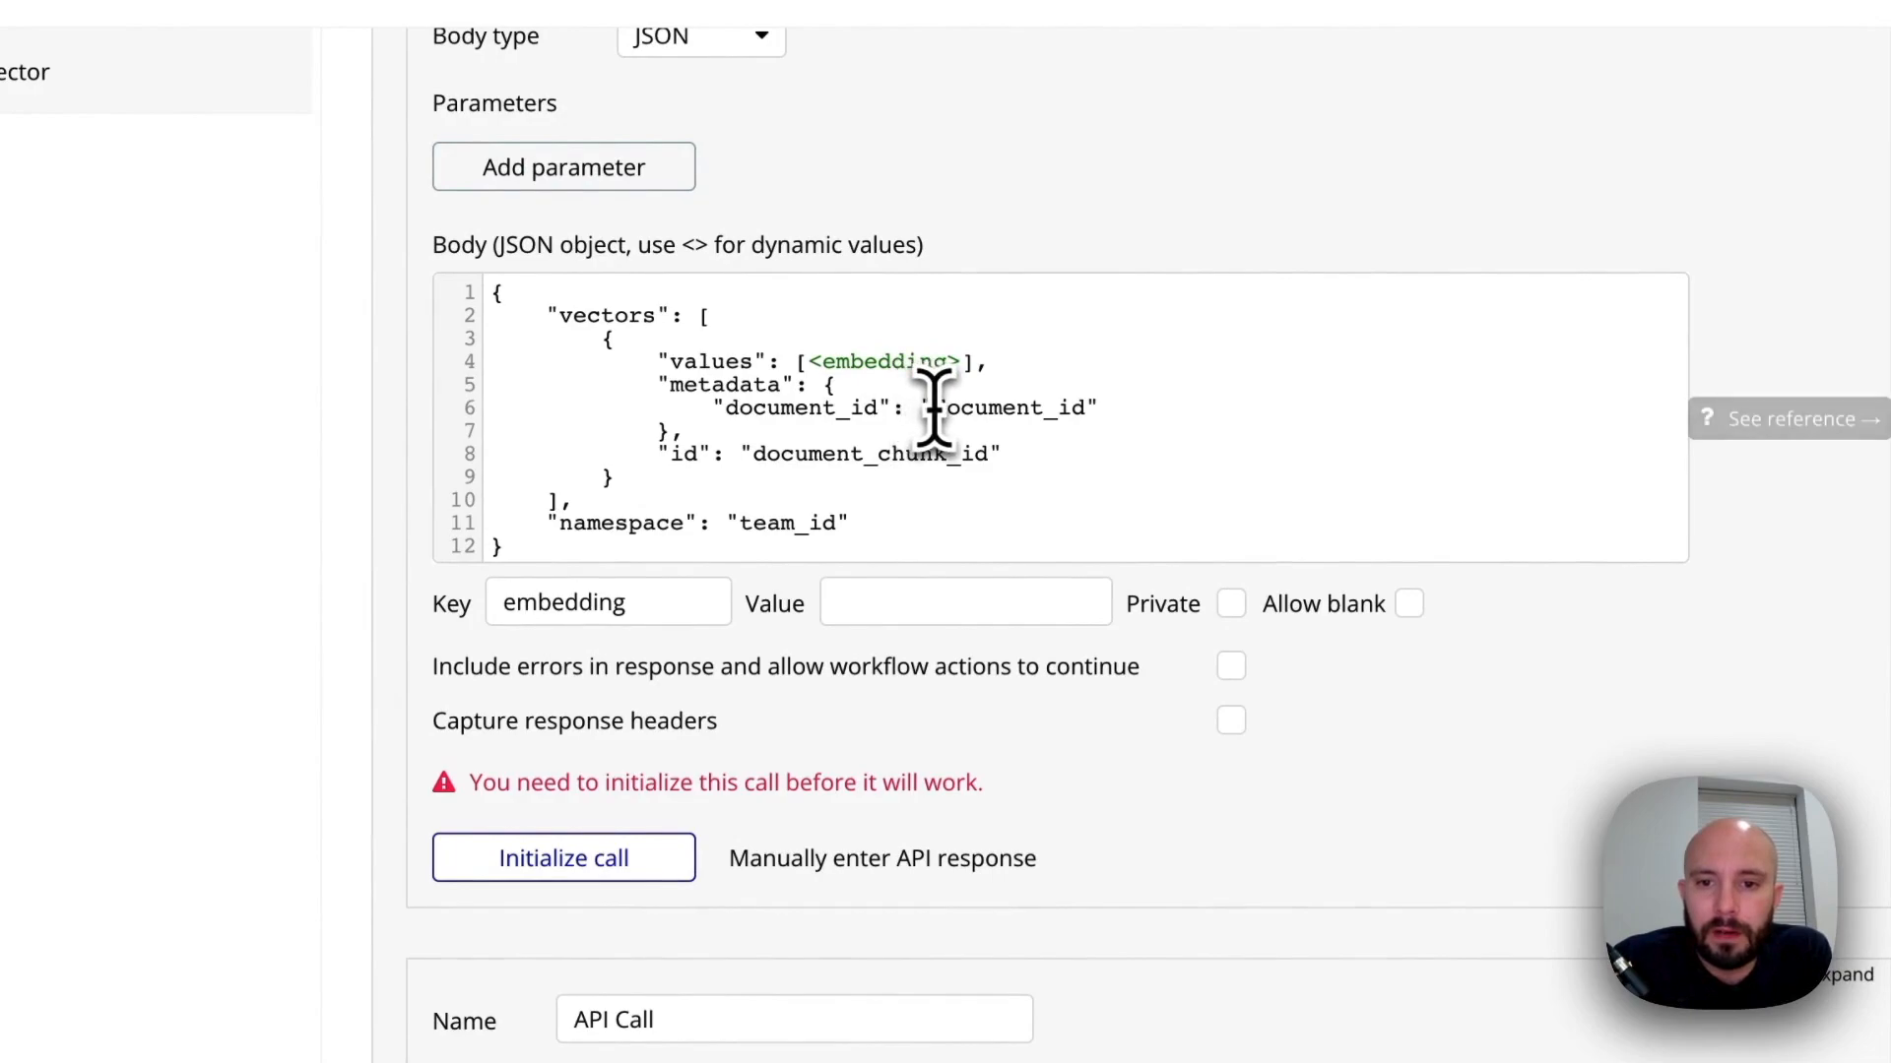
Replace the metadata's quoted document_id value in the JSON body with the dynamic value <document_id>
drag(924, 408, 1104, 412)
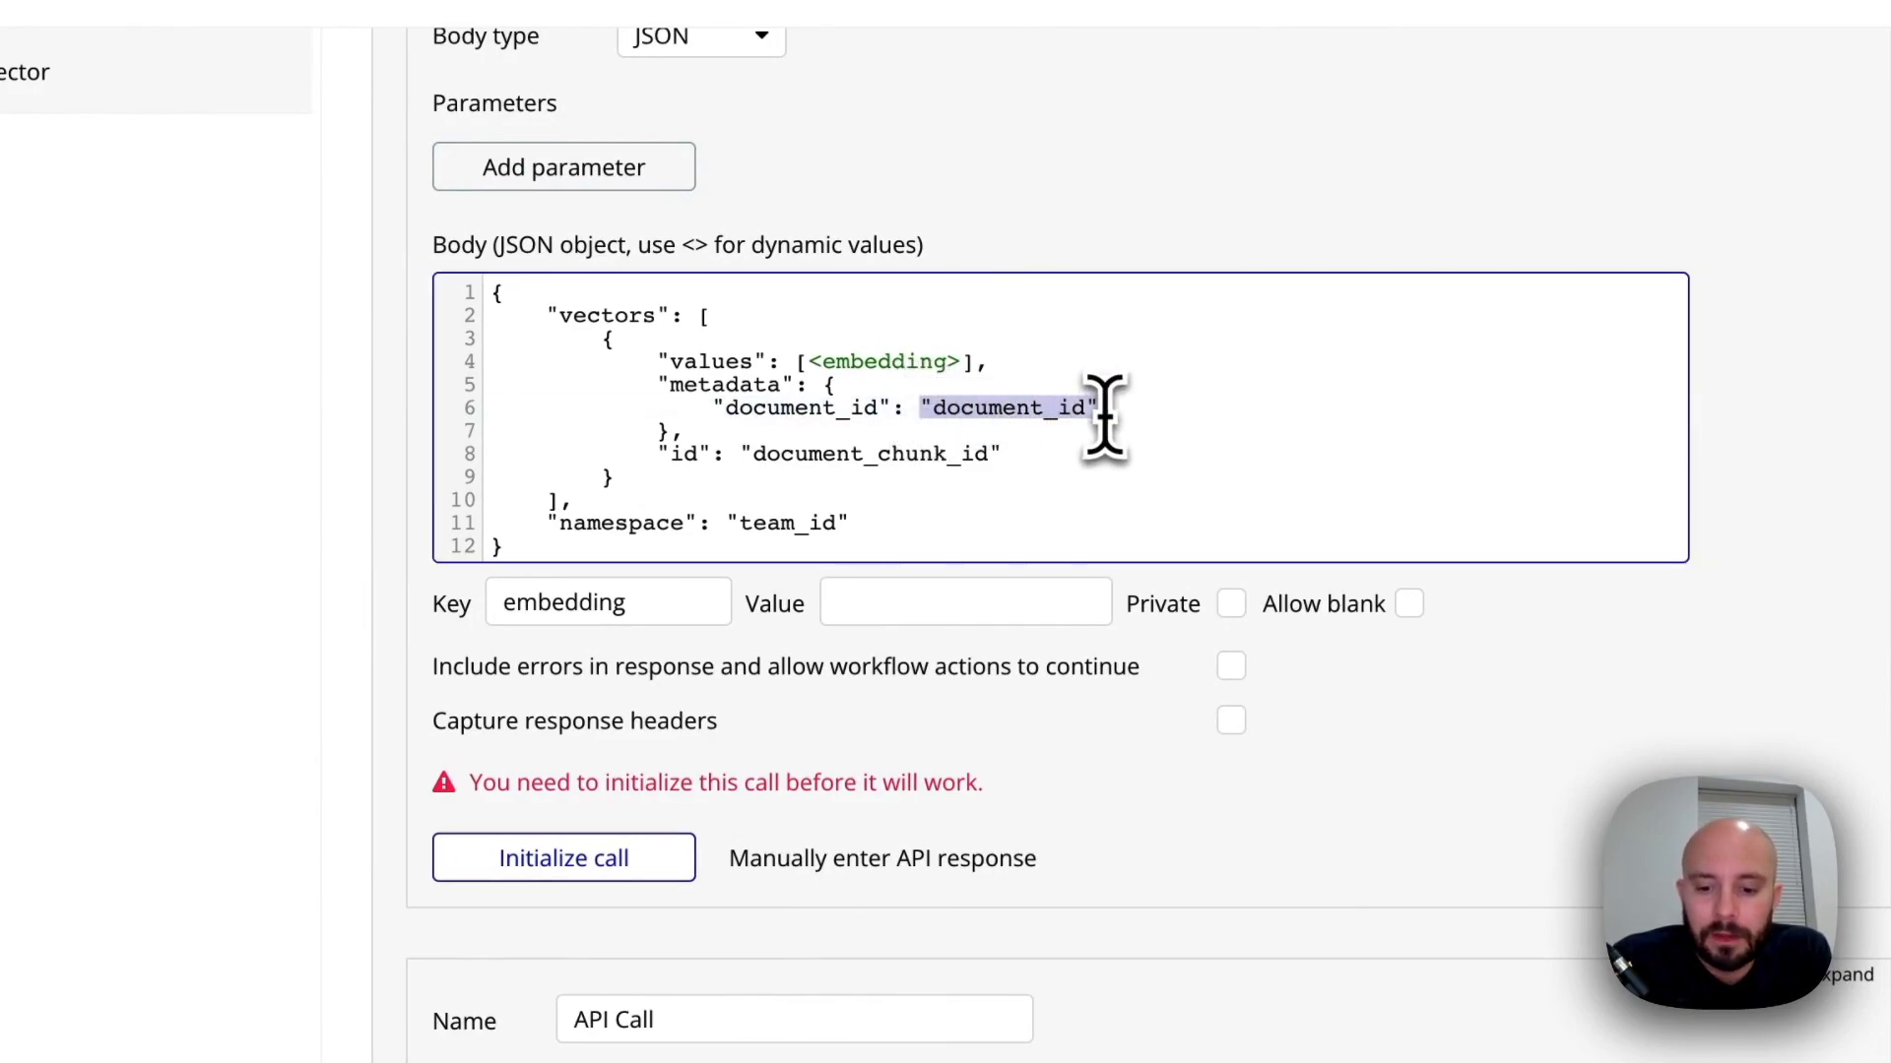
text(<document)
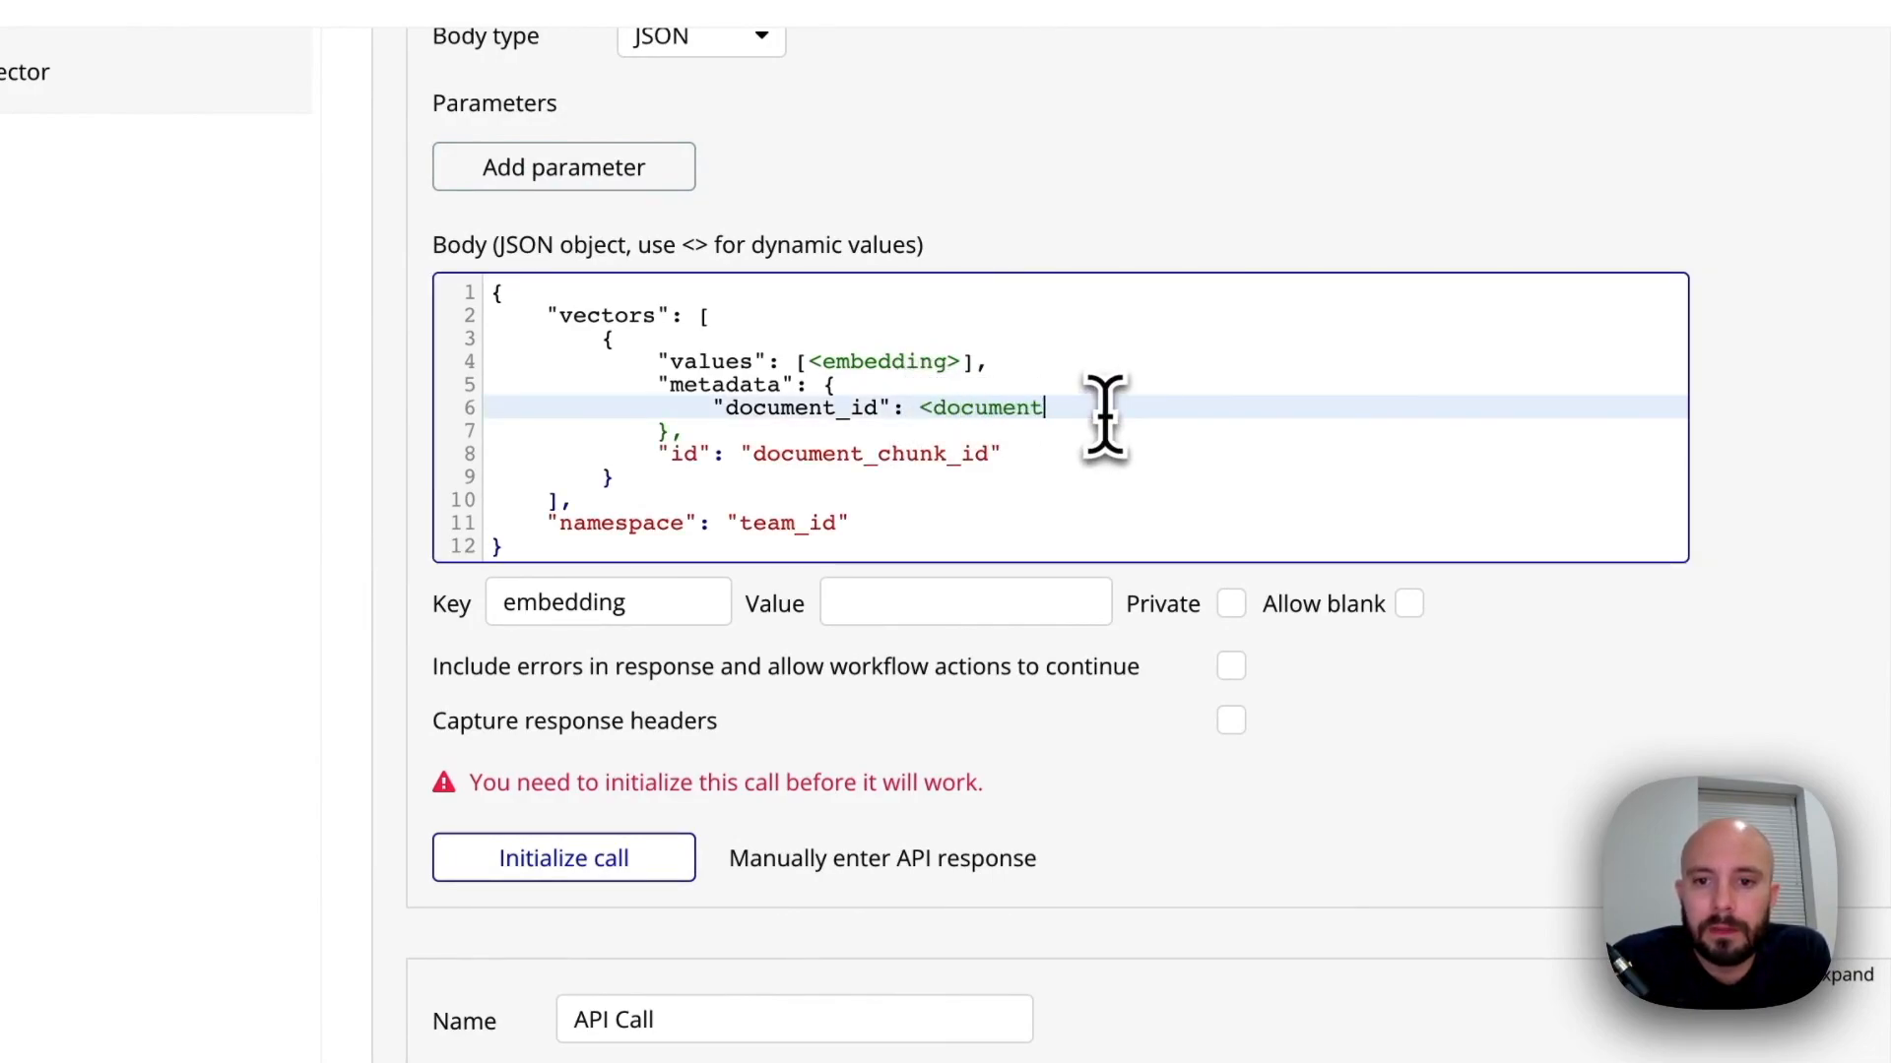
text(_id>)
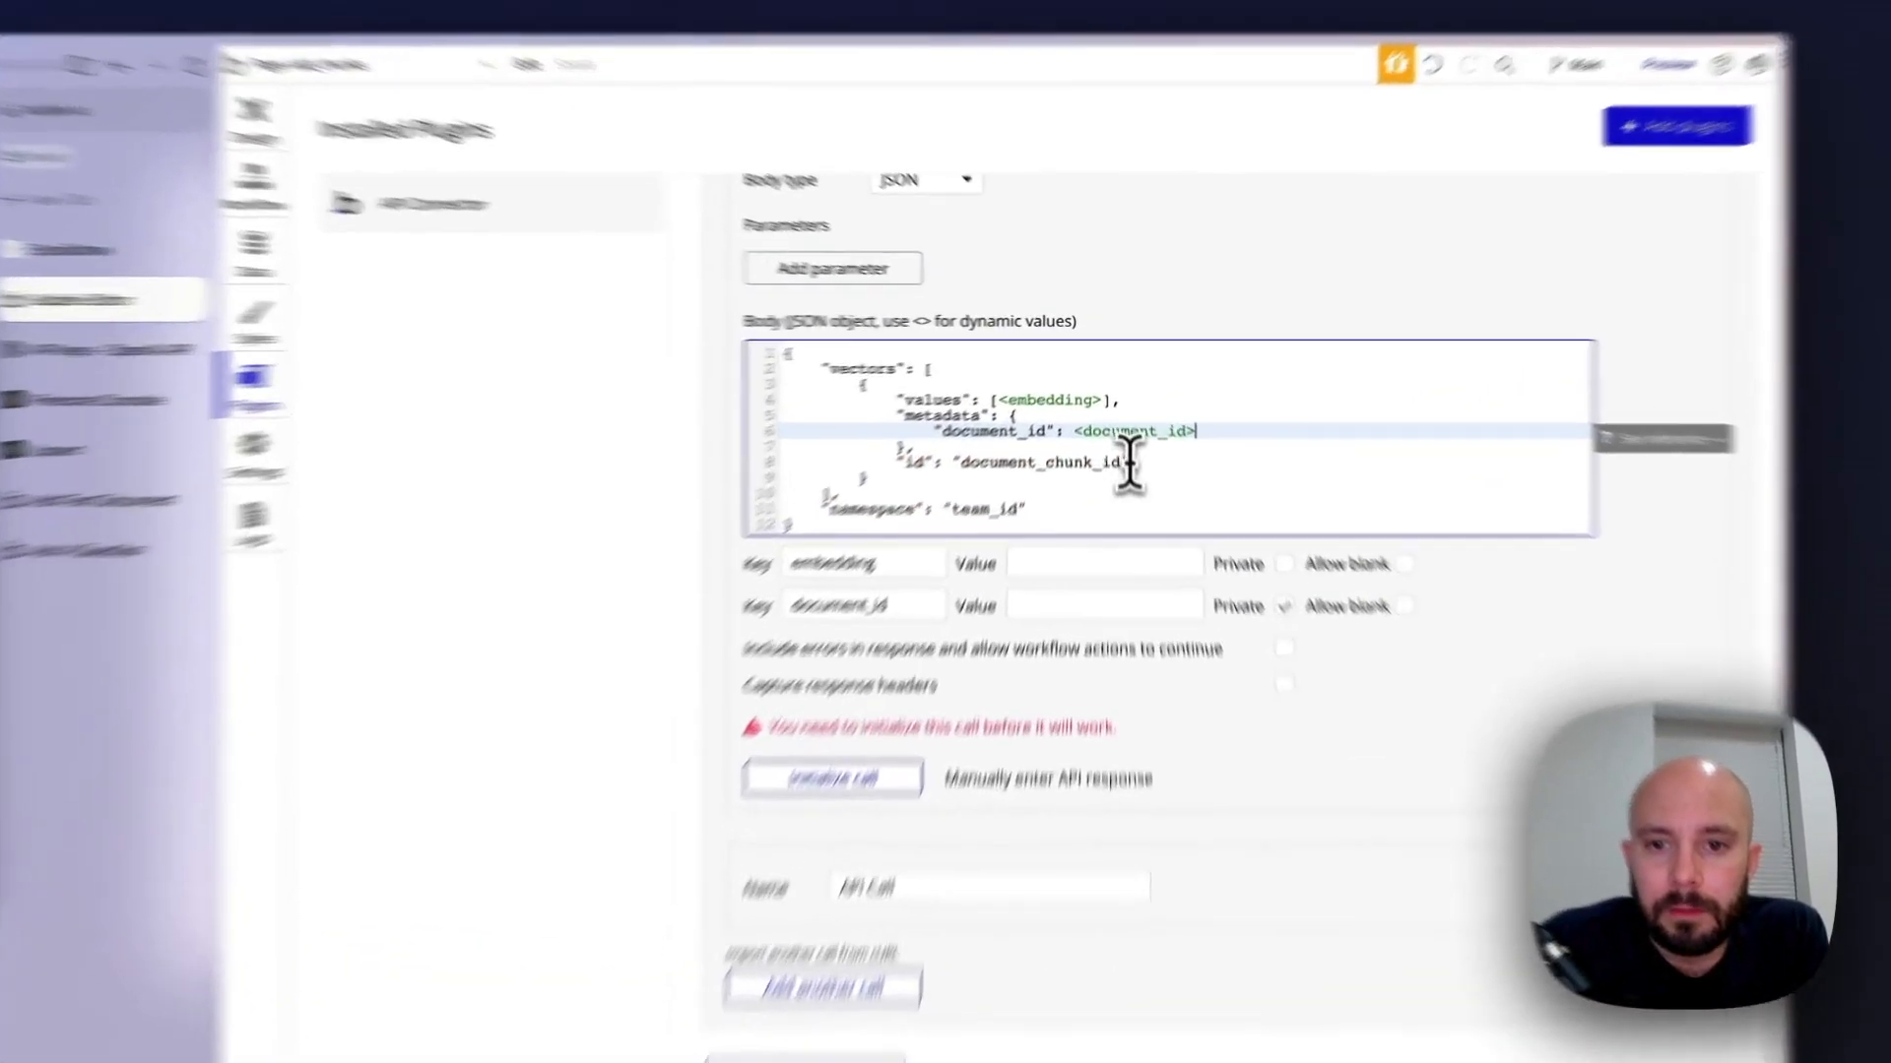
Replace the vector's id value in the JSON body with the dynamic value <document_chunk_id>
drag(1125, 425, 1001, 430)
drag(890, 531, 885, 536)
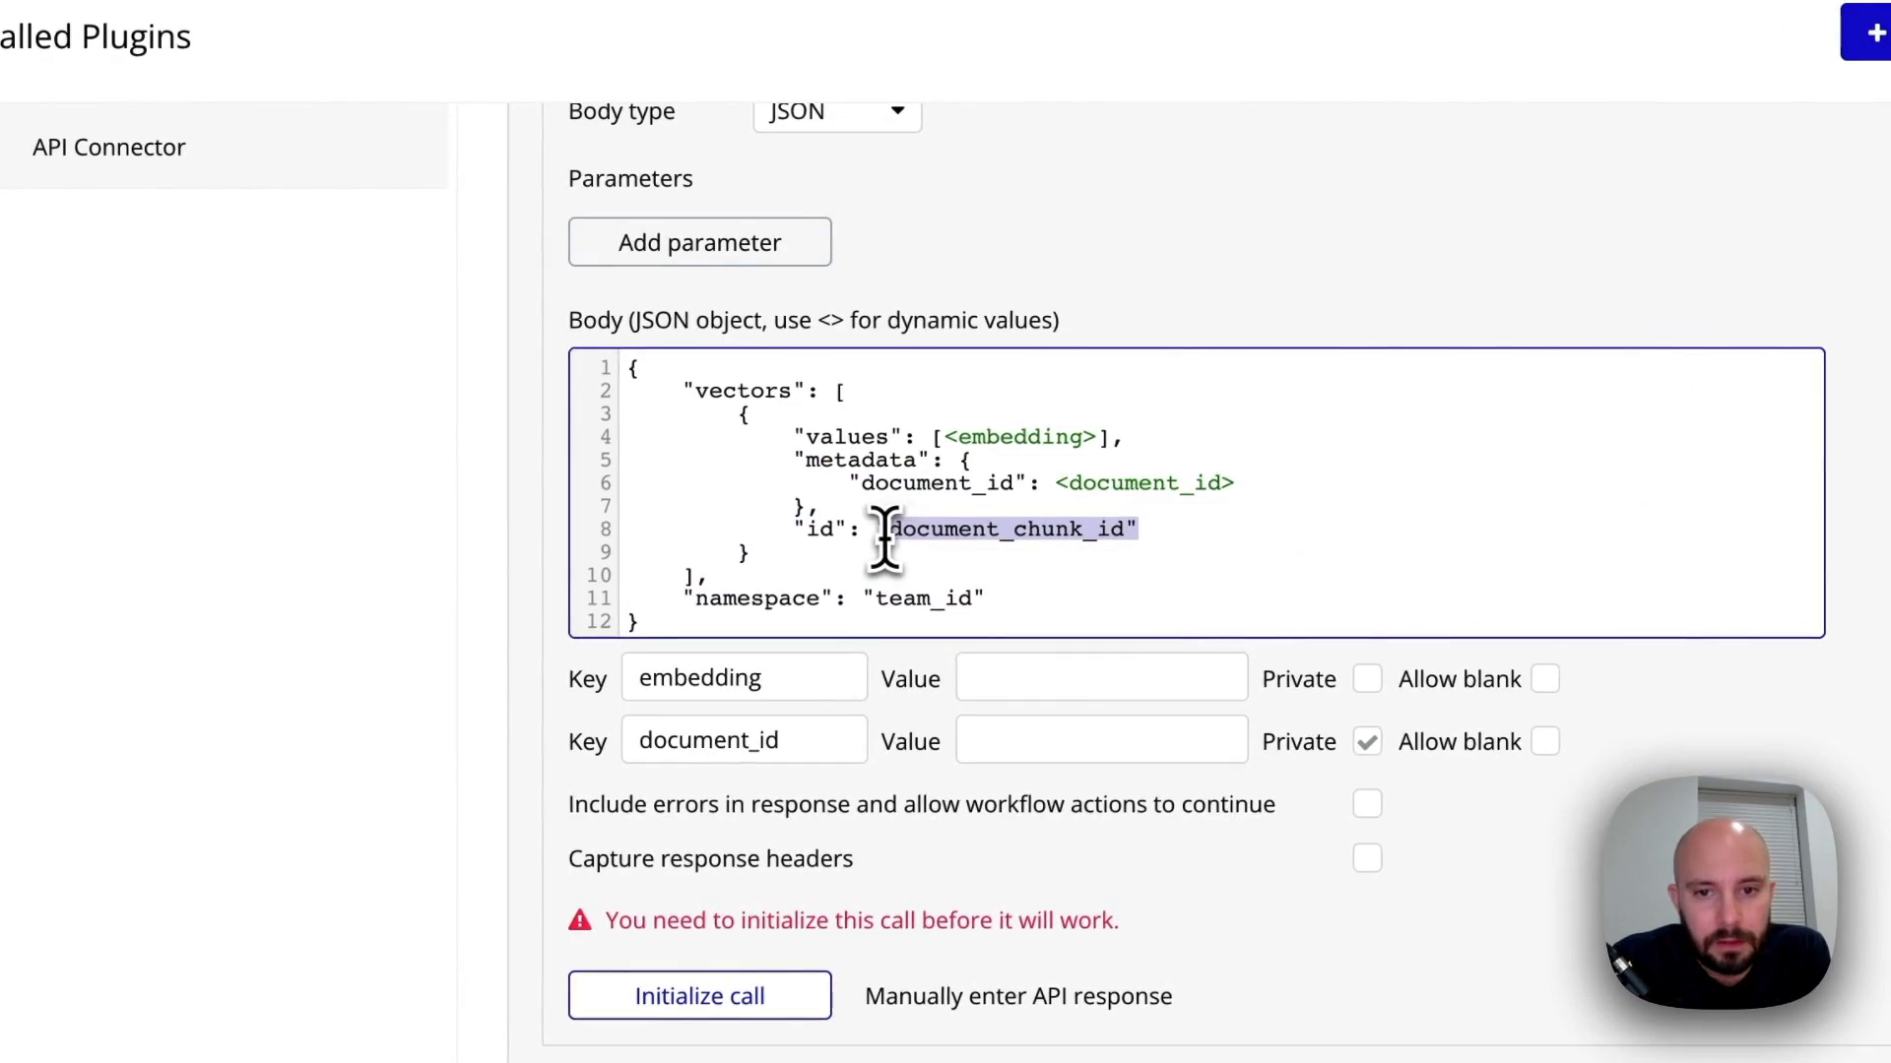
text(document)
text(_chu)
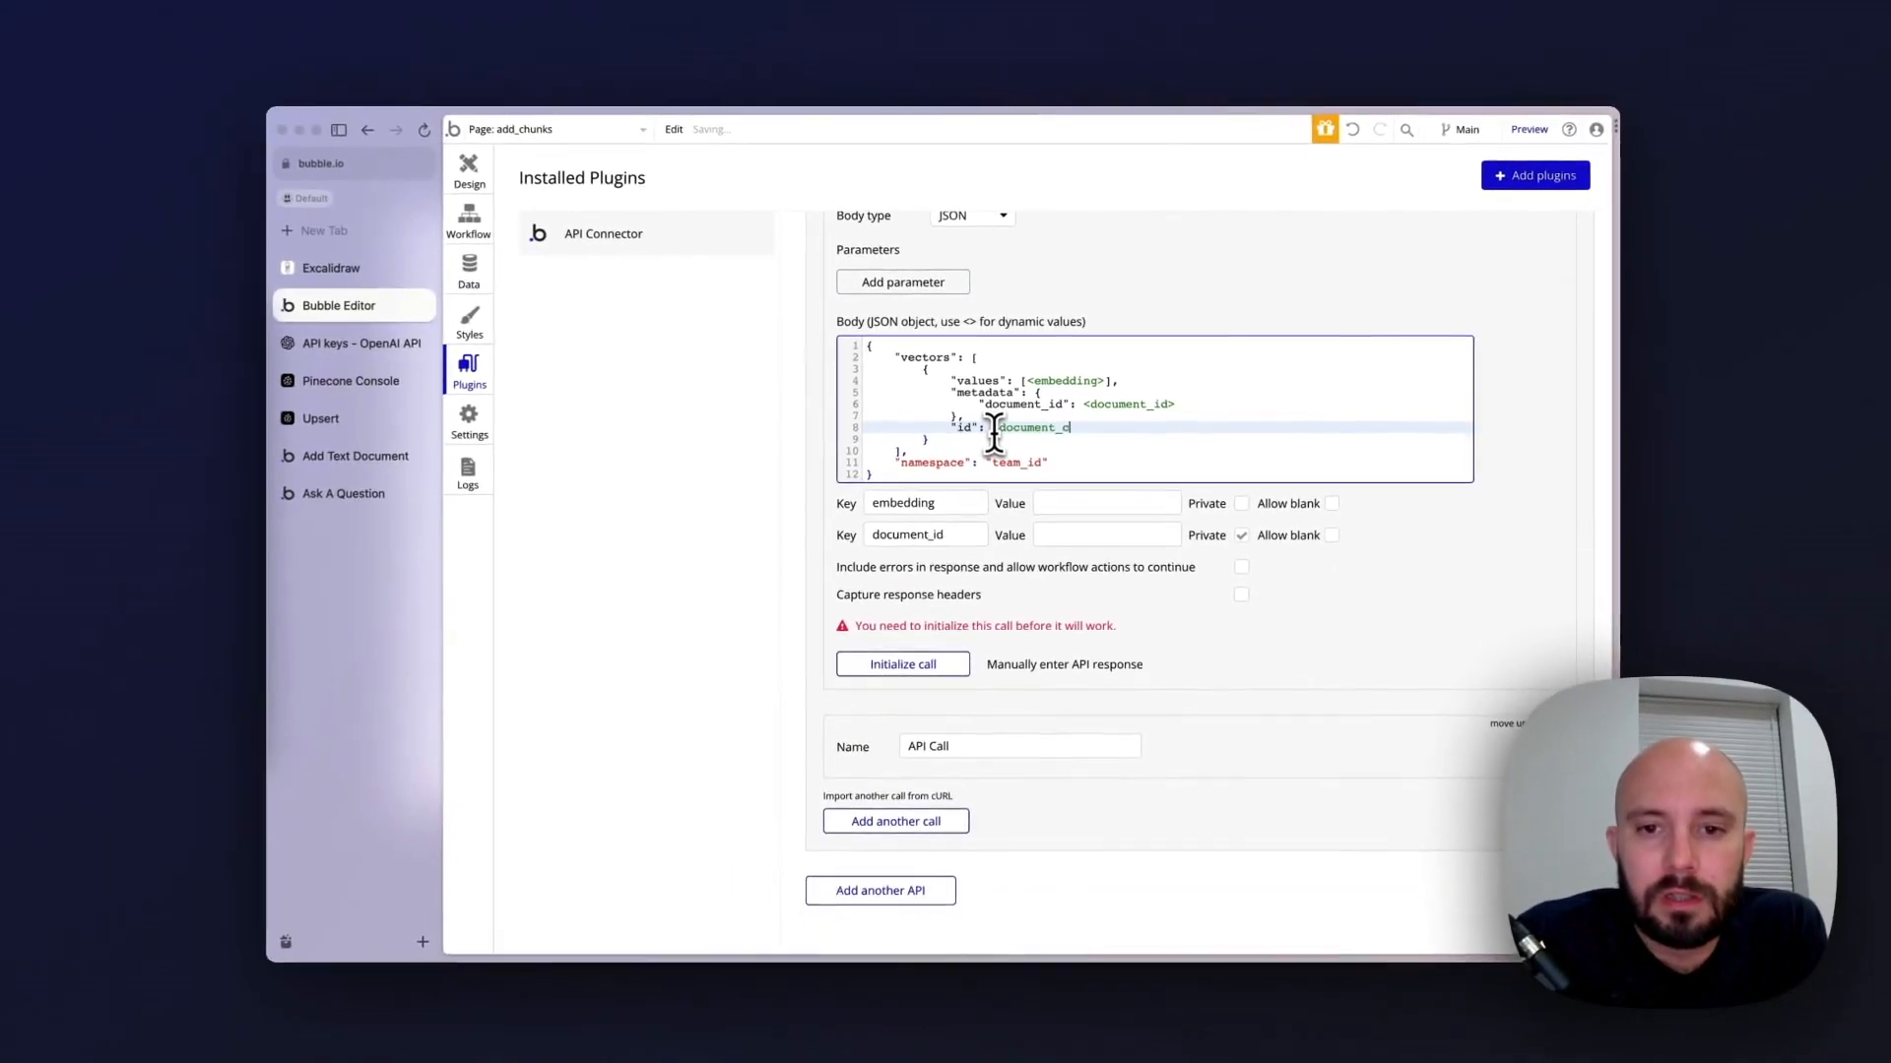
text(nk_)
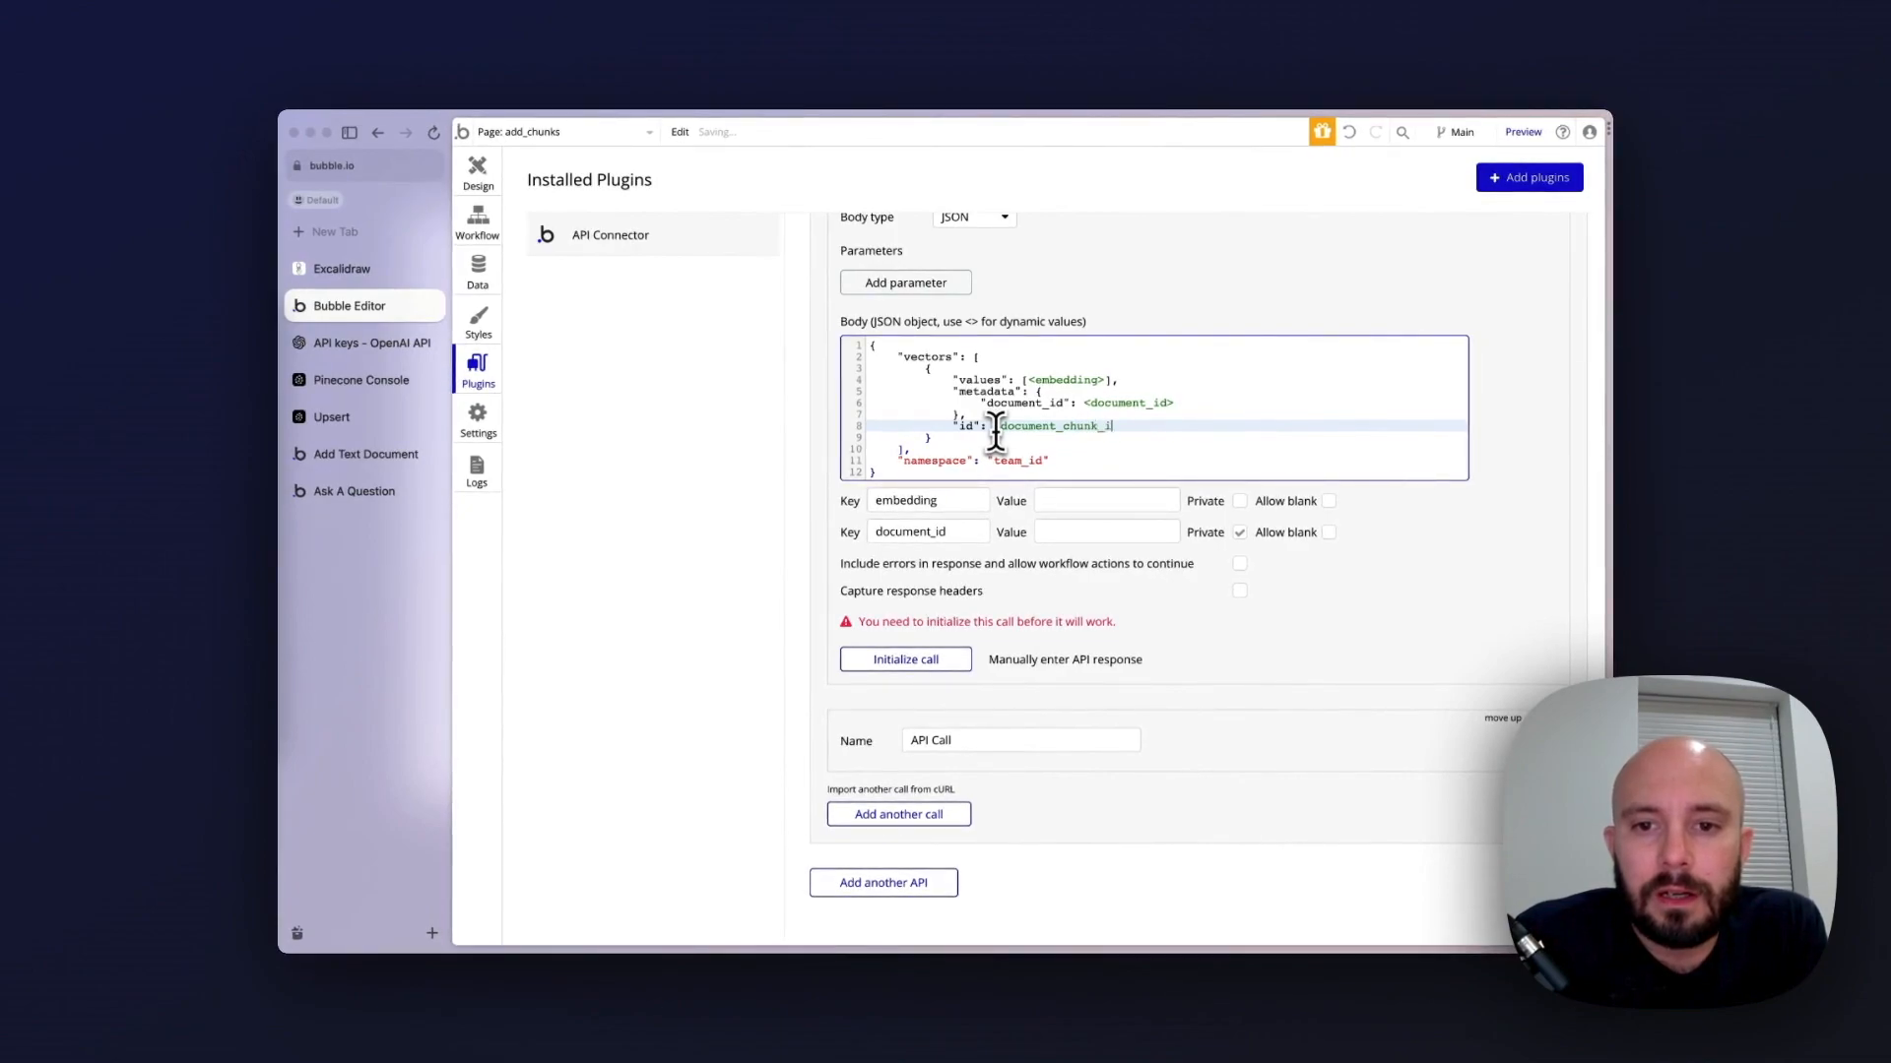
text(id>)
Replace the team_id namespace value in the JSON body with the dynamic value <namespace>
double_click(1018, 461)
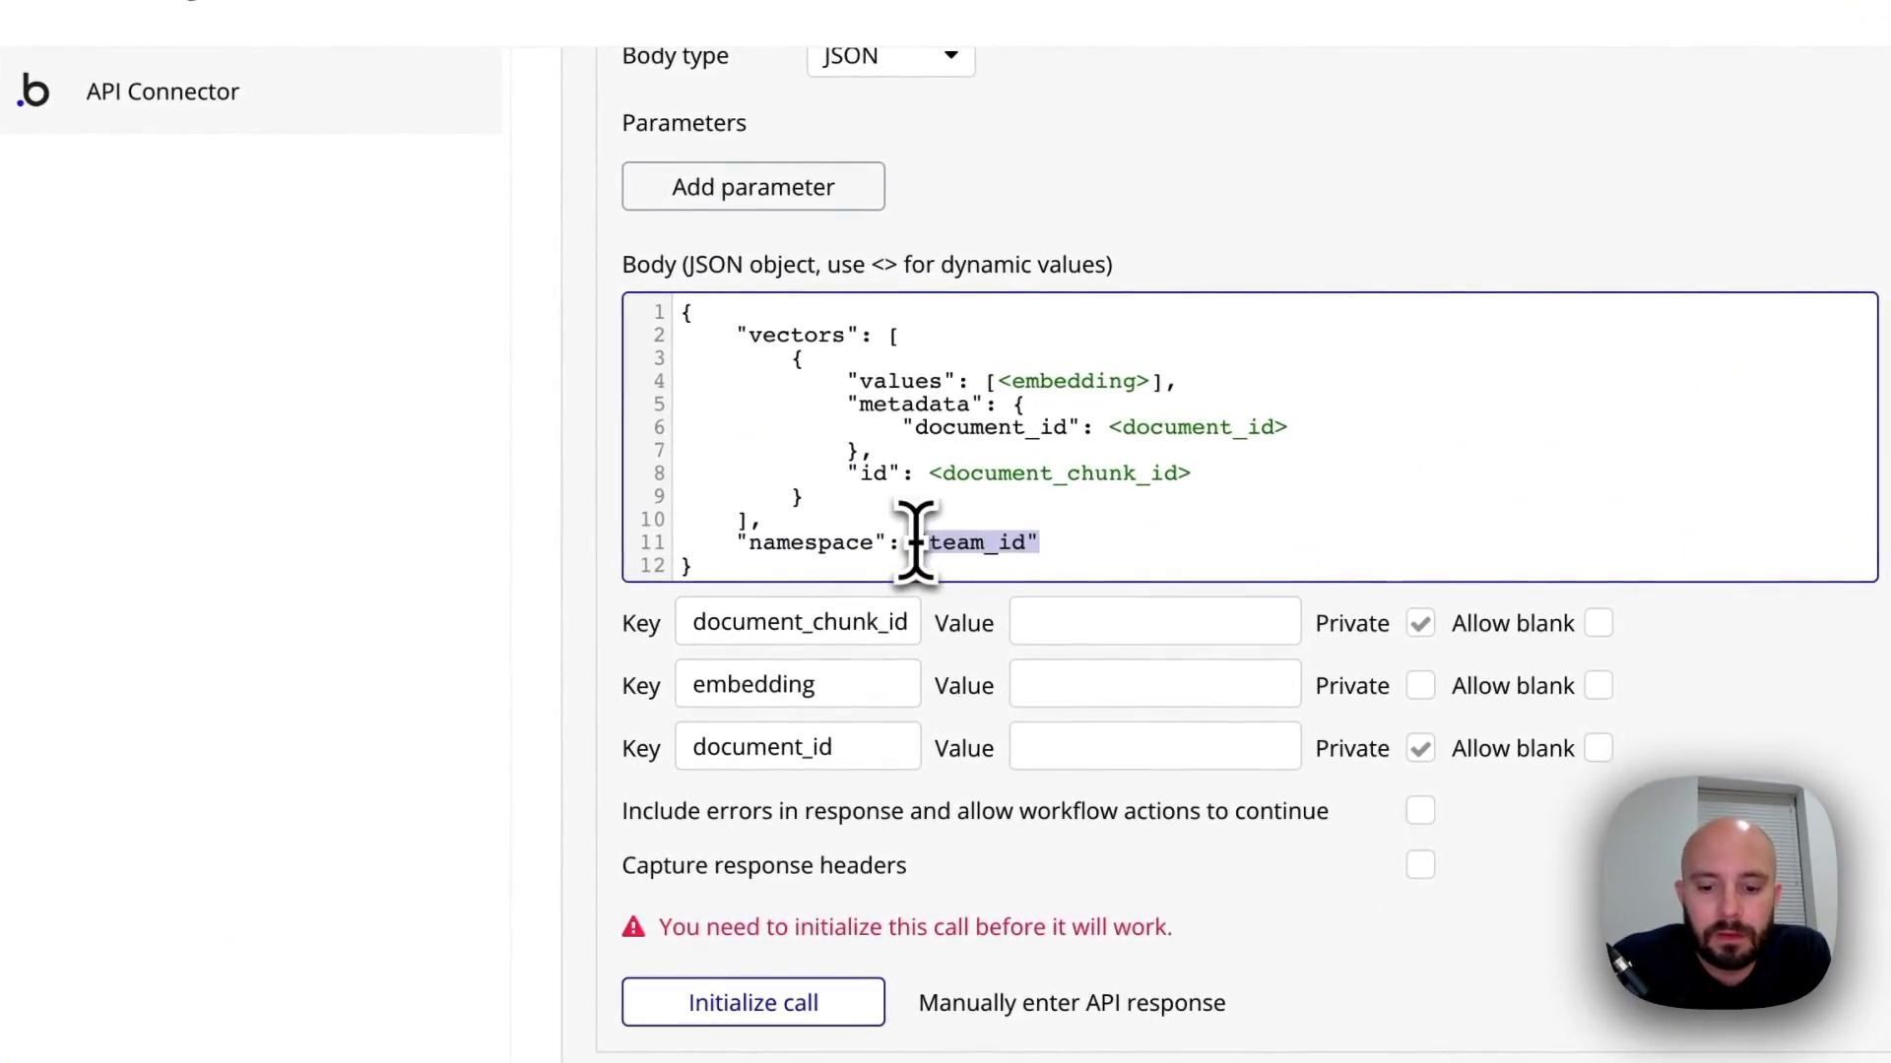
key(BackSpace)
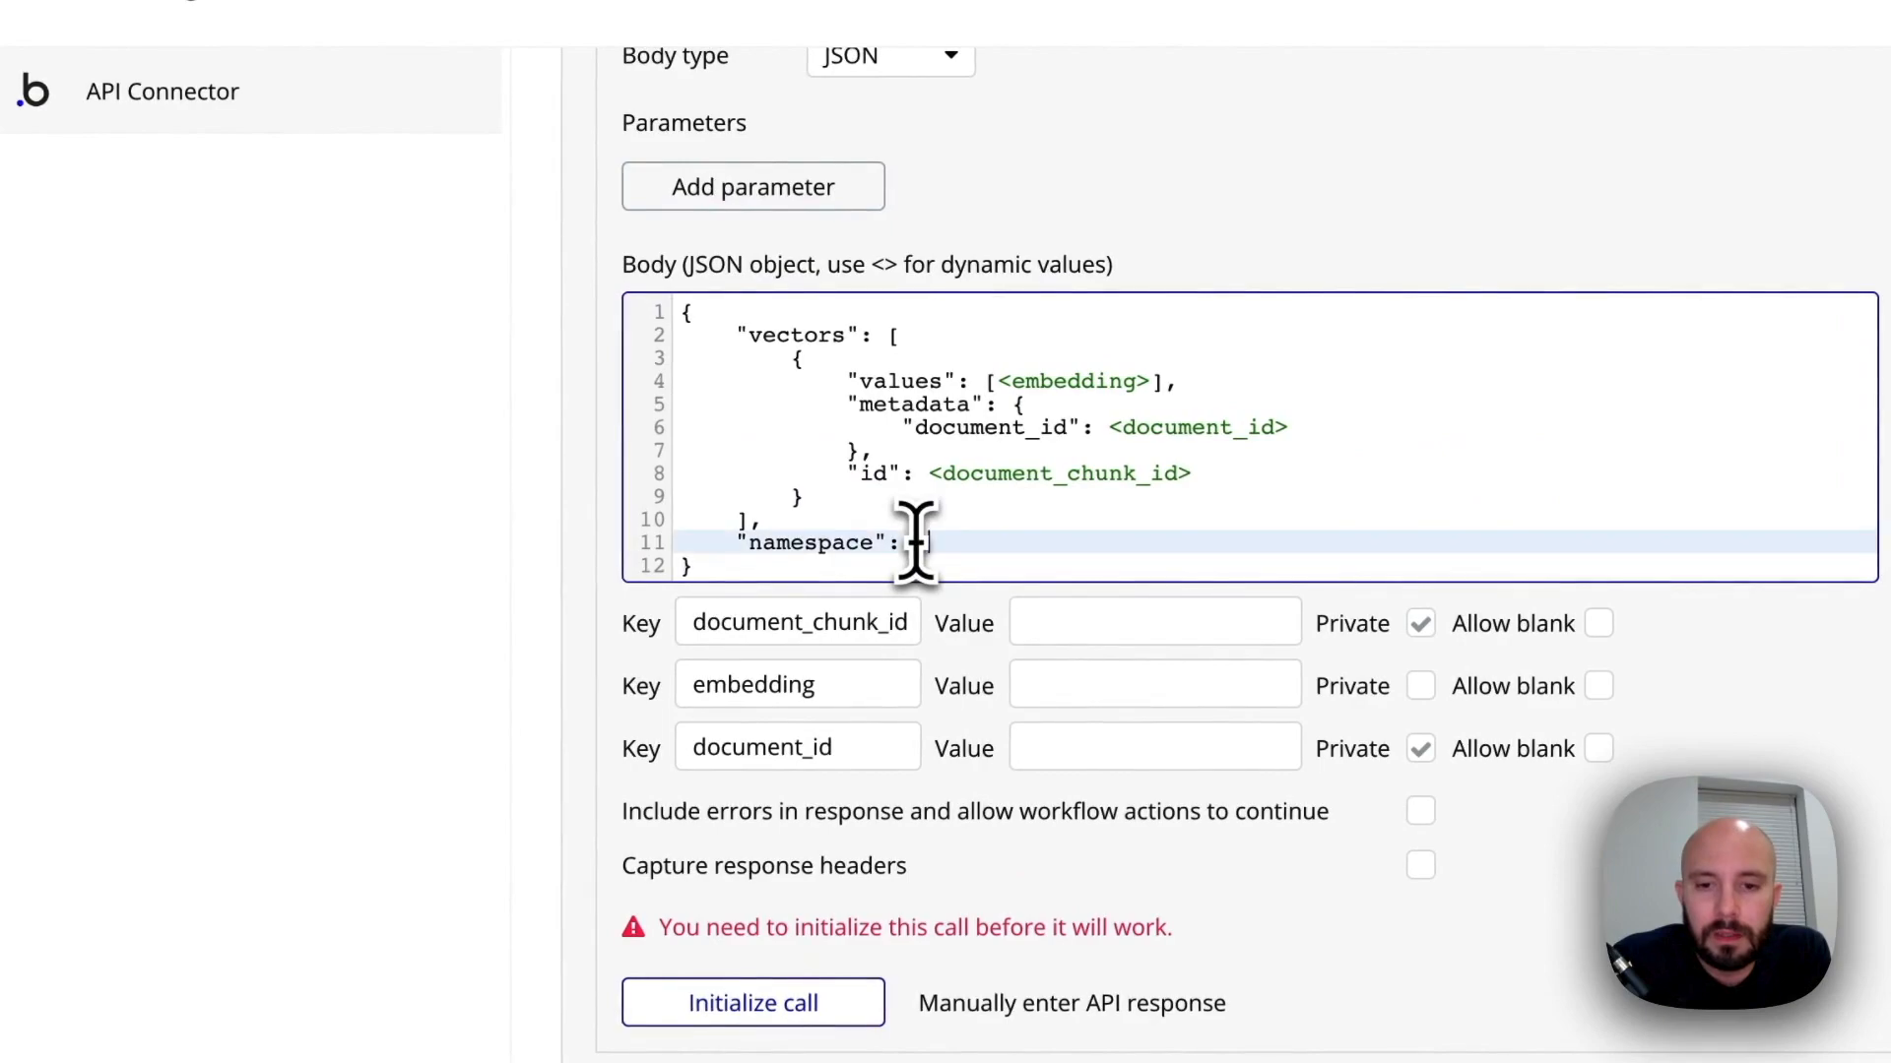
text(namespace)
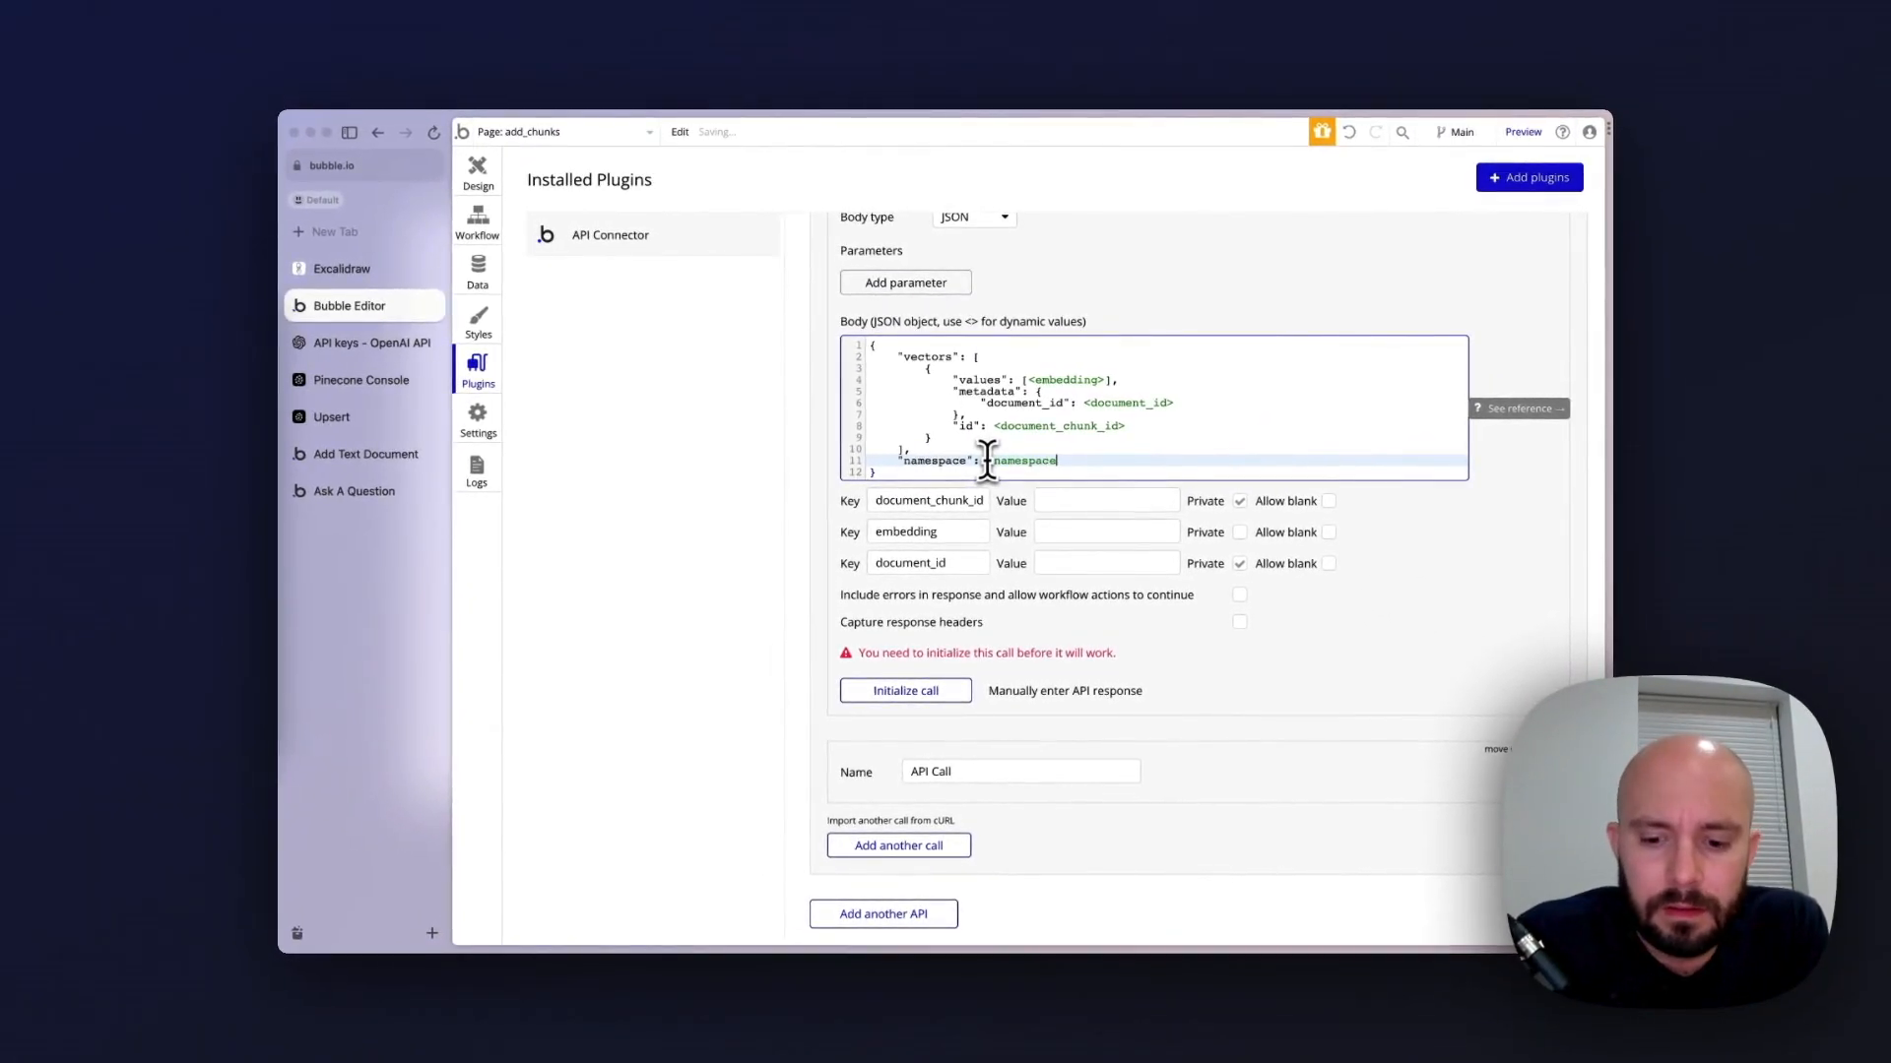
text(>)
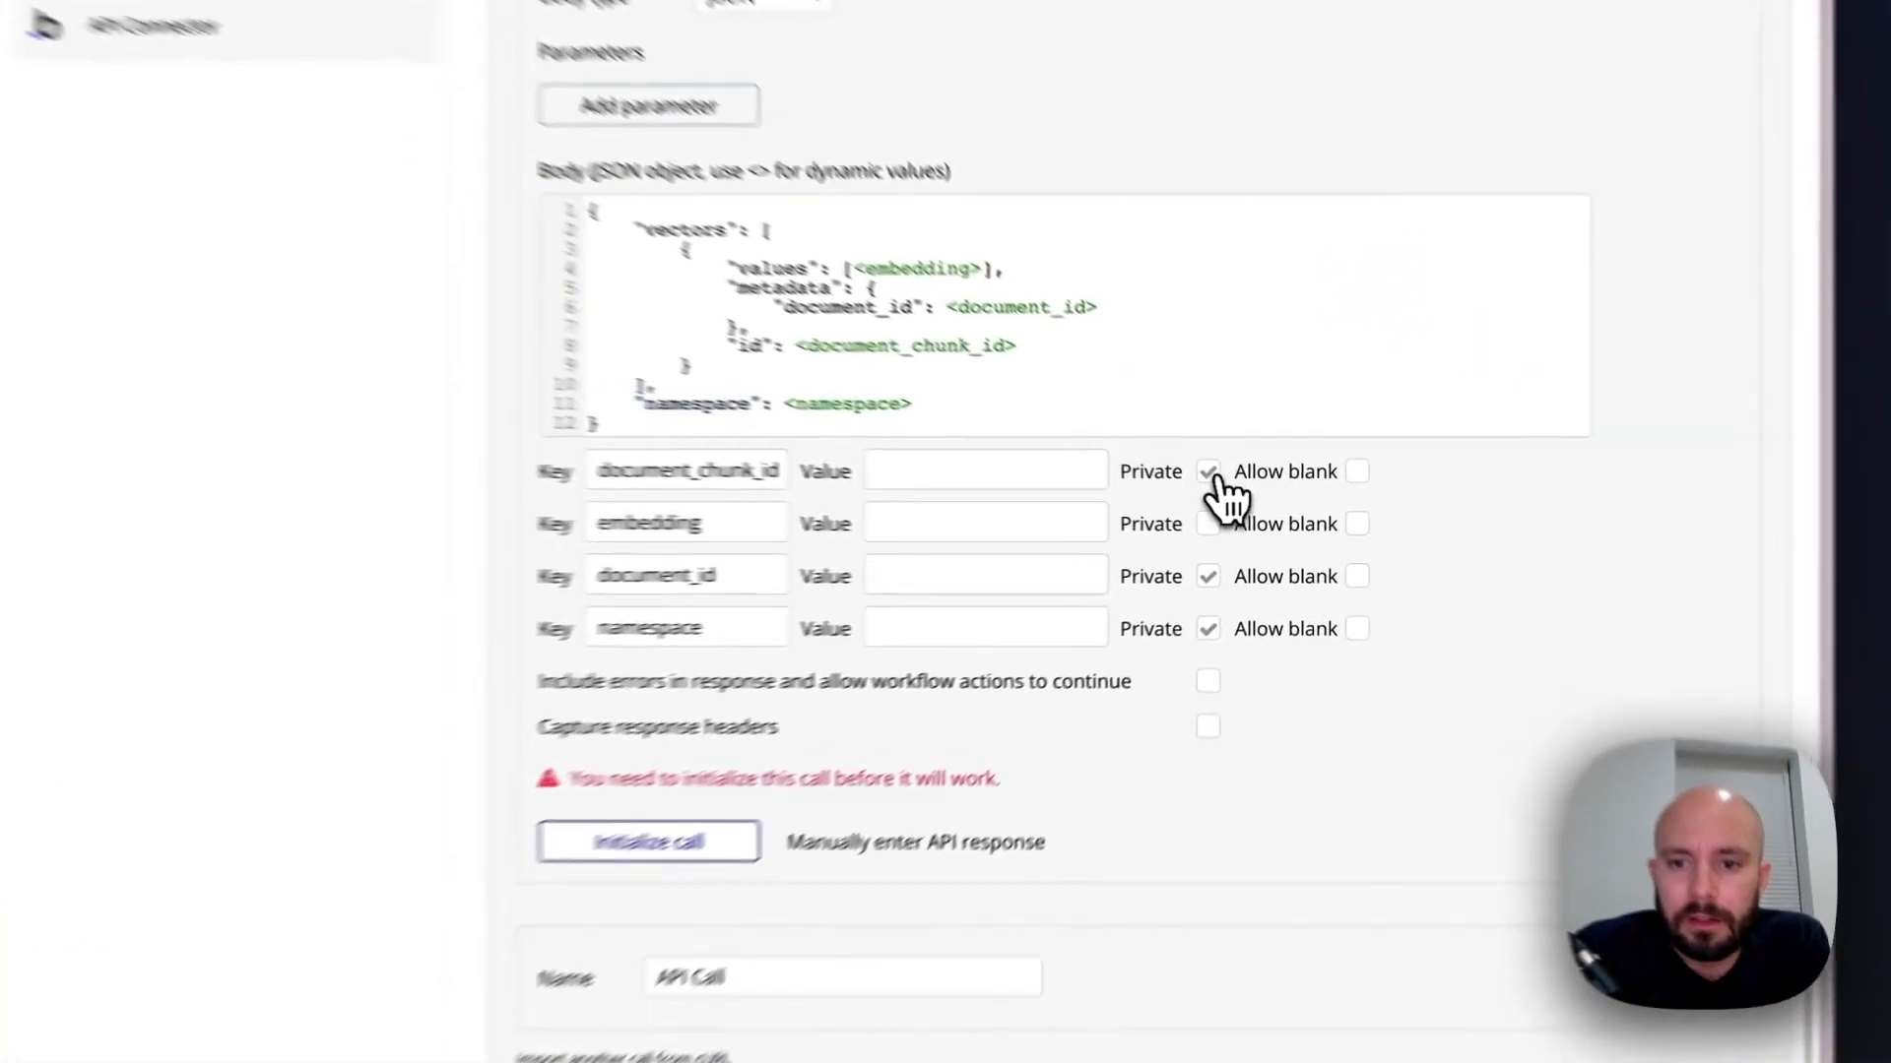
Make the document_chunk_id, document_id and namespace body parameters non-private
click(1240, 502)
click(1240, 563)
click(1240, 595)
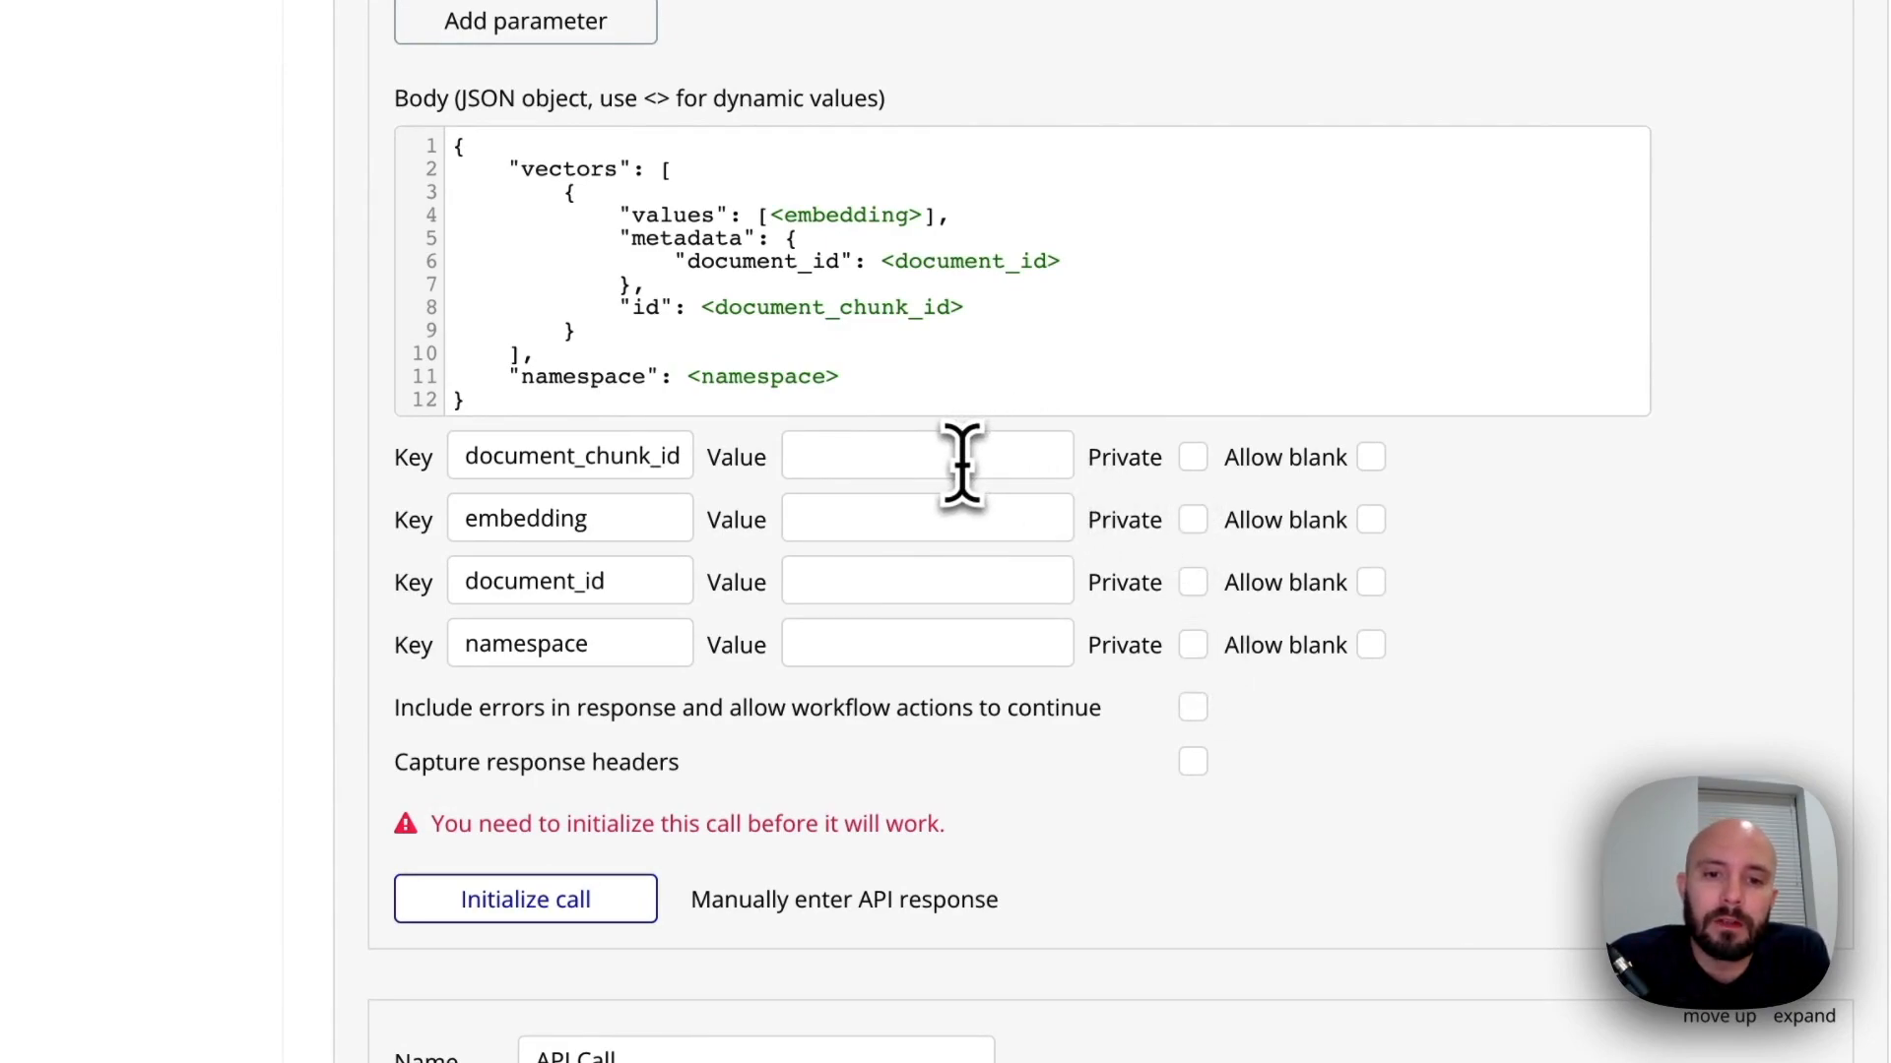
Set the document_chunk_id parameter's test value to "sample_id", including the quotation marks
click(911, 460)
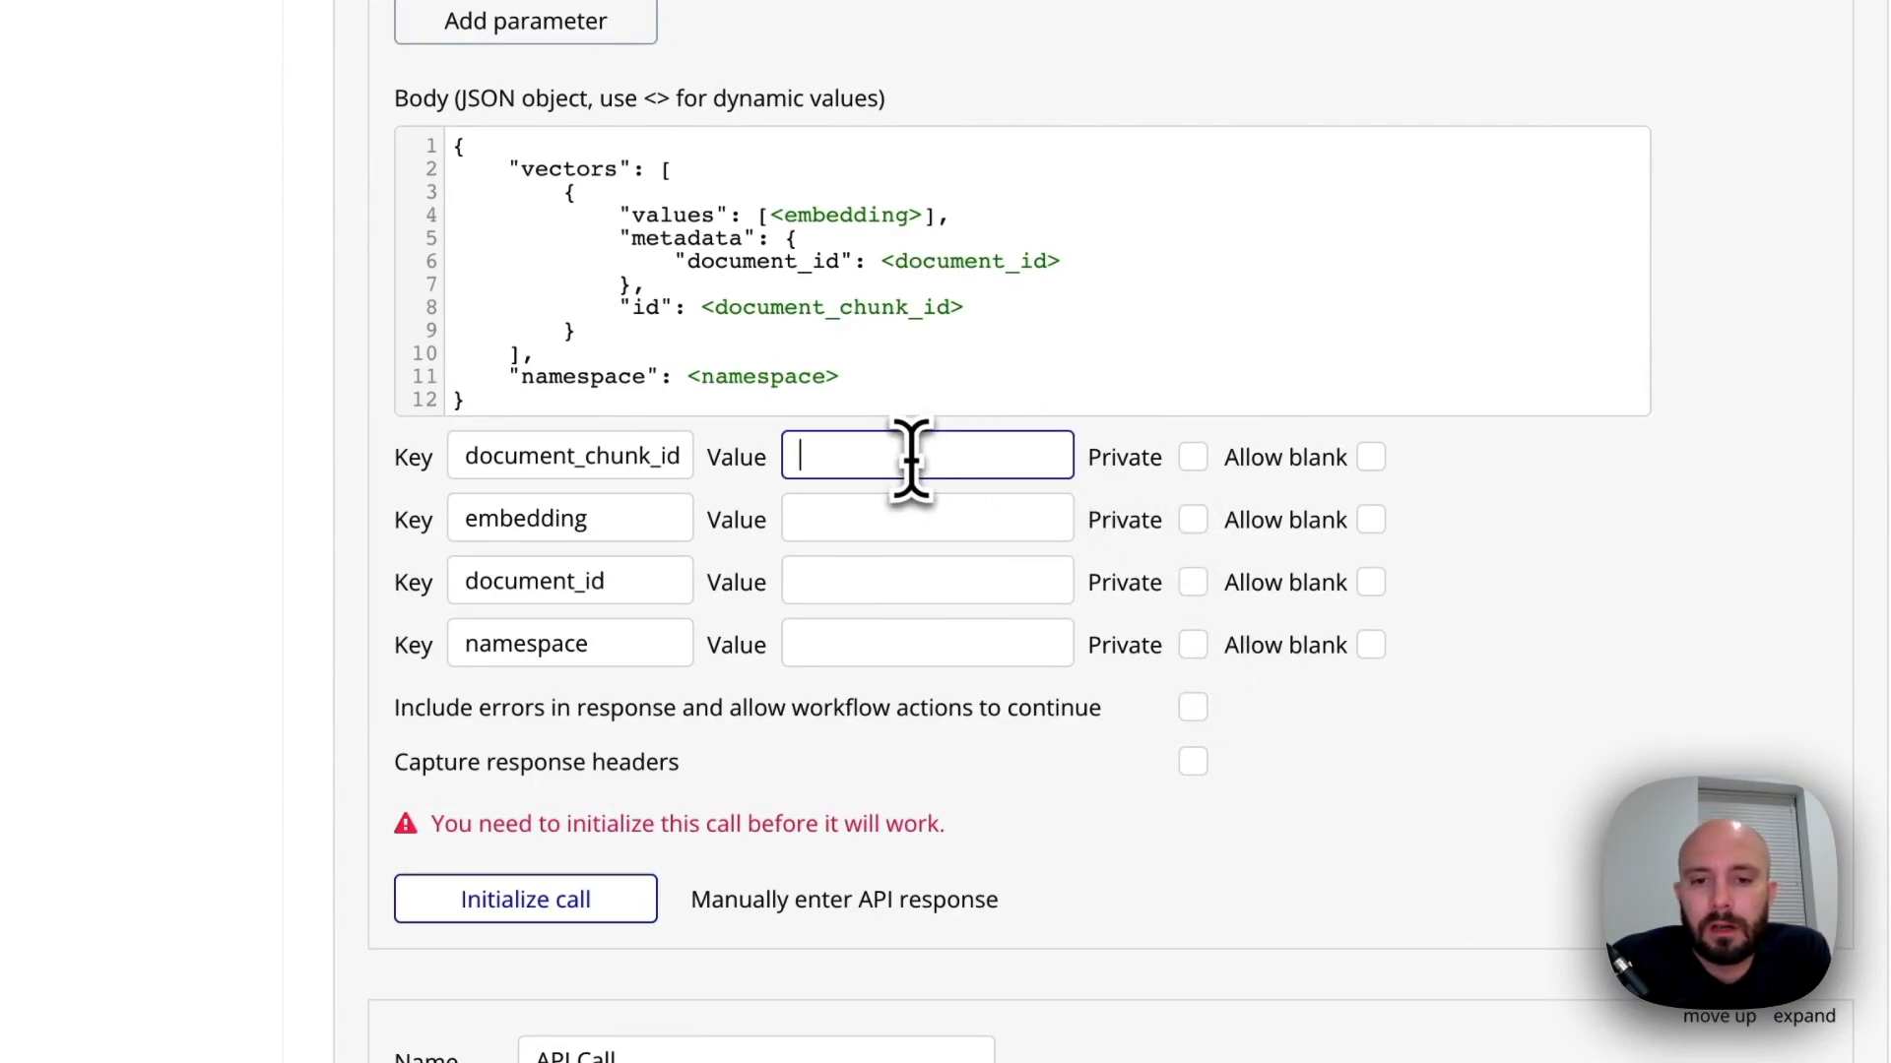
text(sample_)
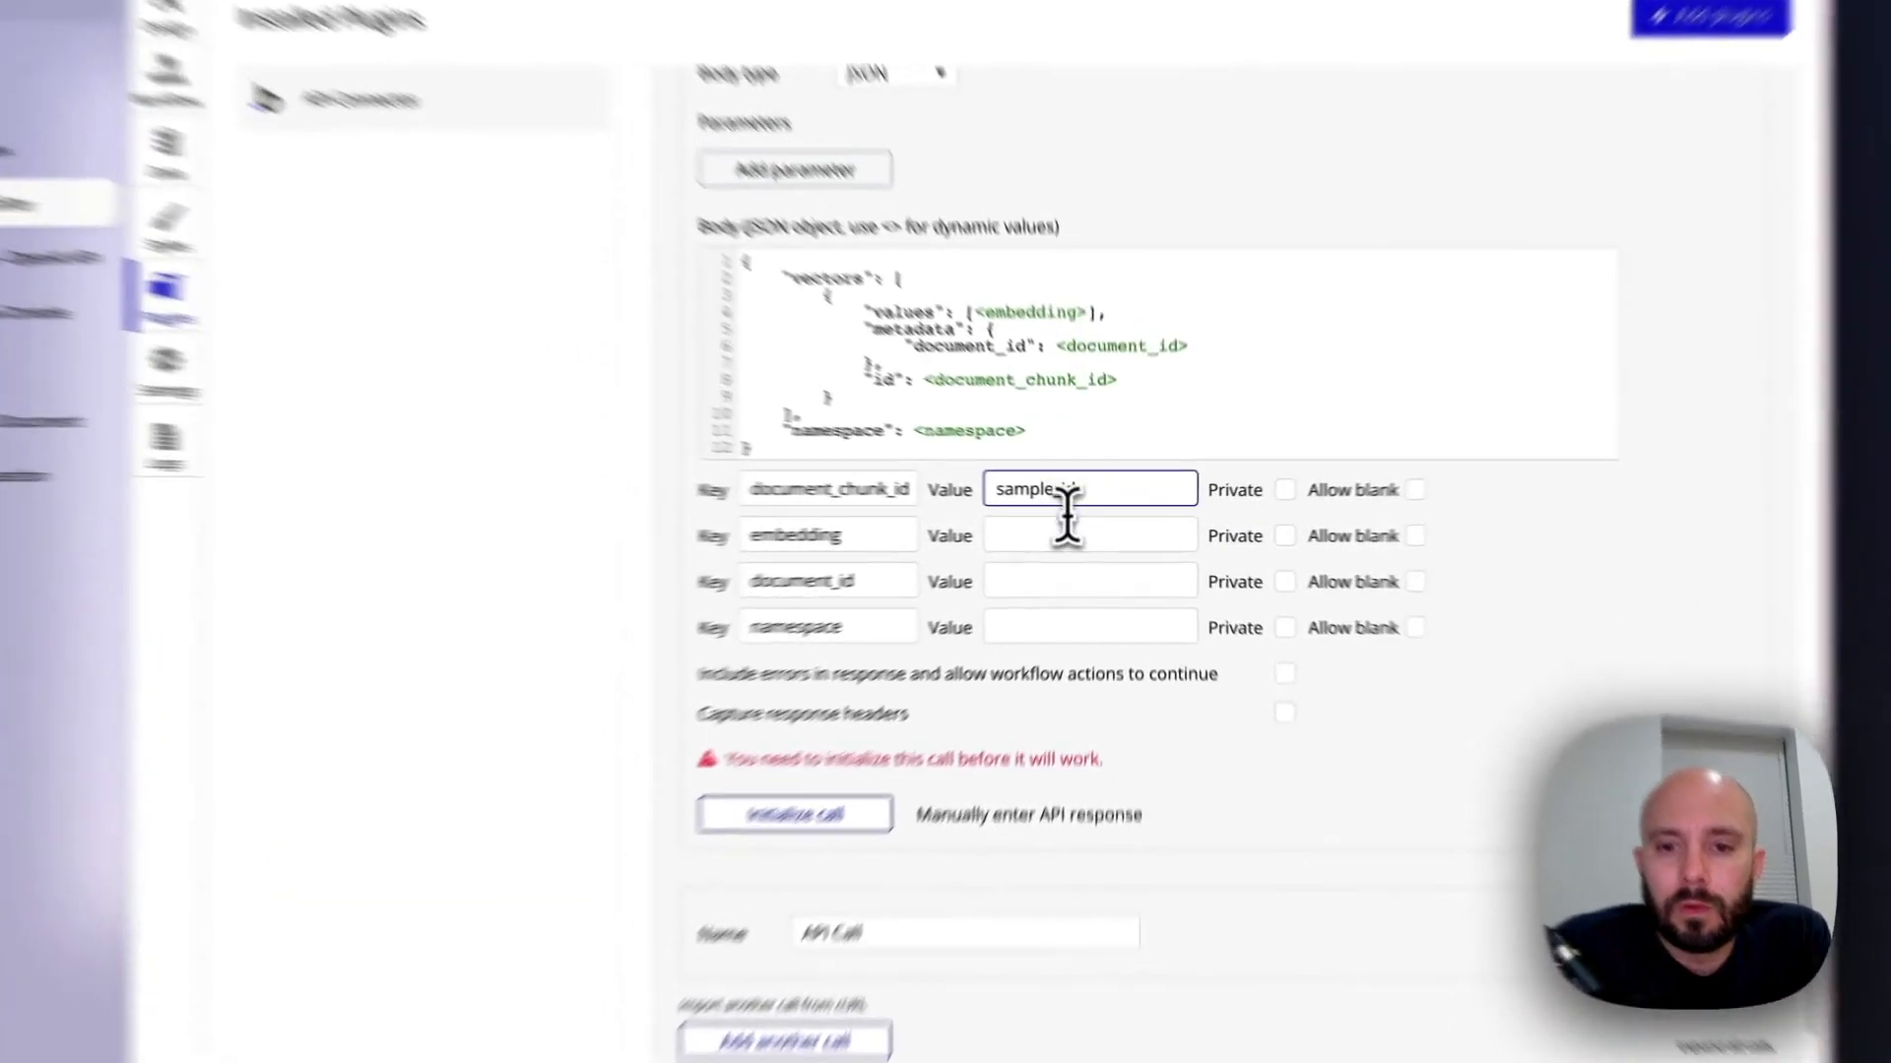
click(1090, 531)
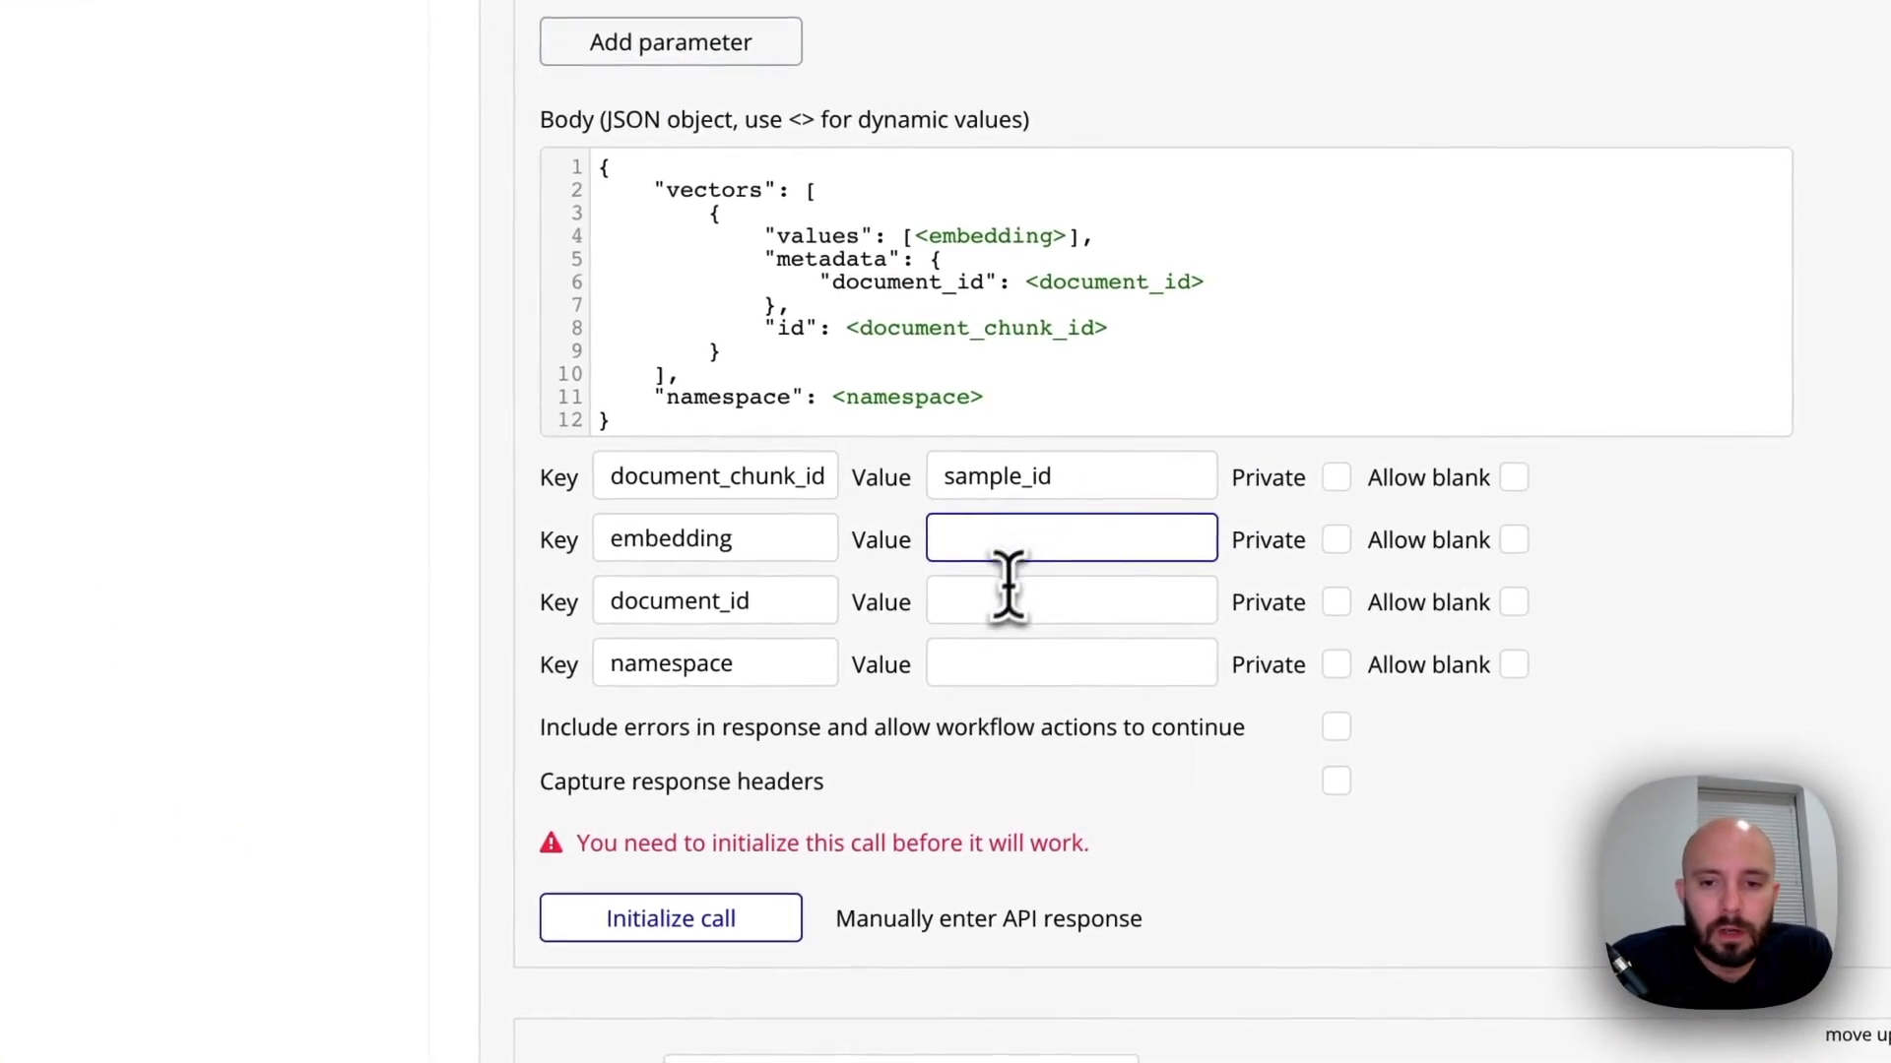
click(1072, 562)
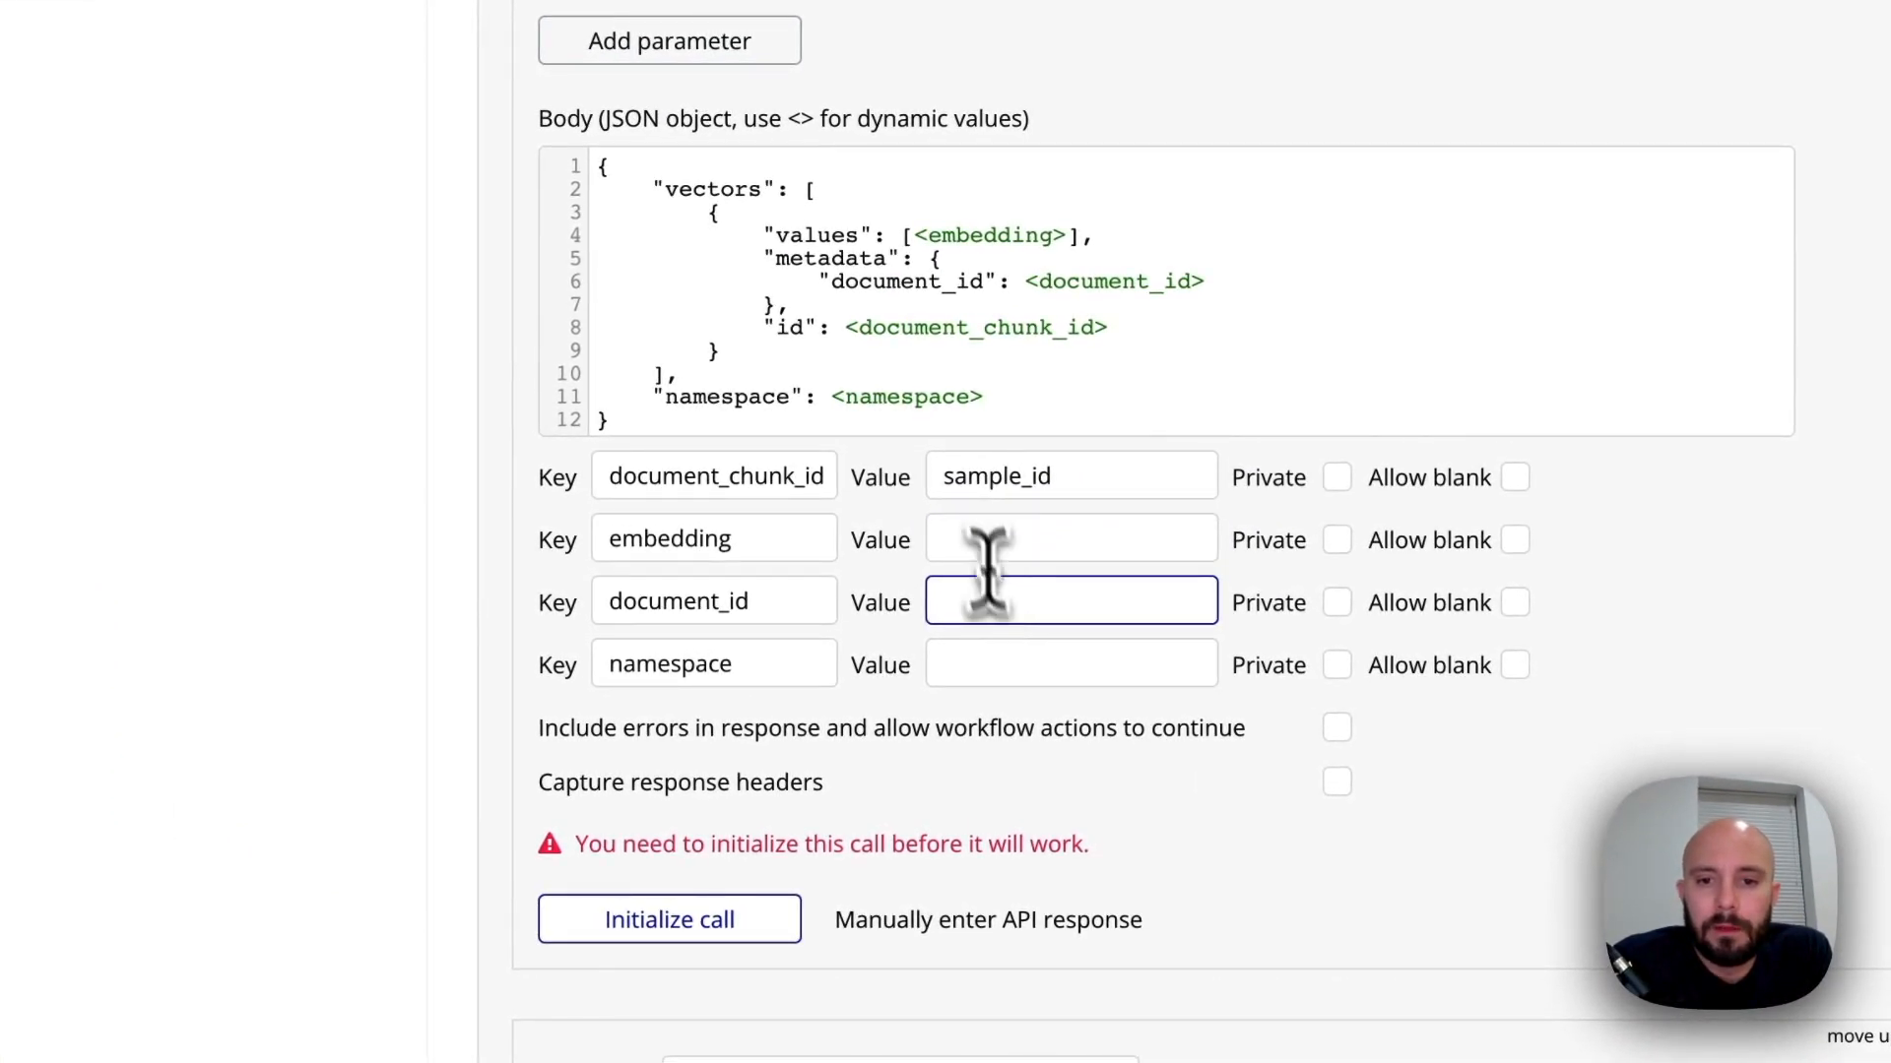
click(942, 477)
click(1077, 476)
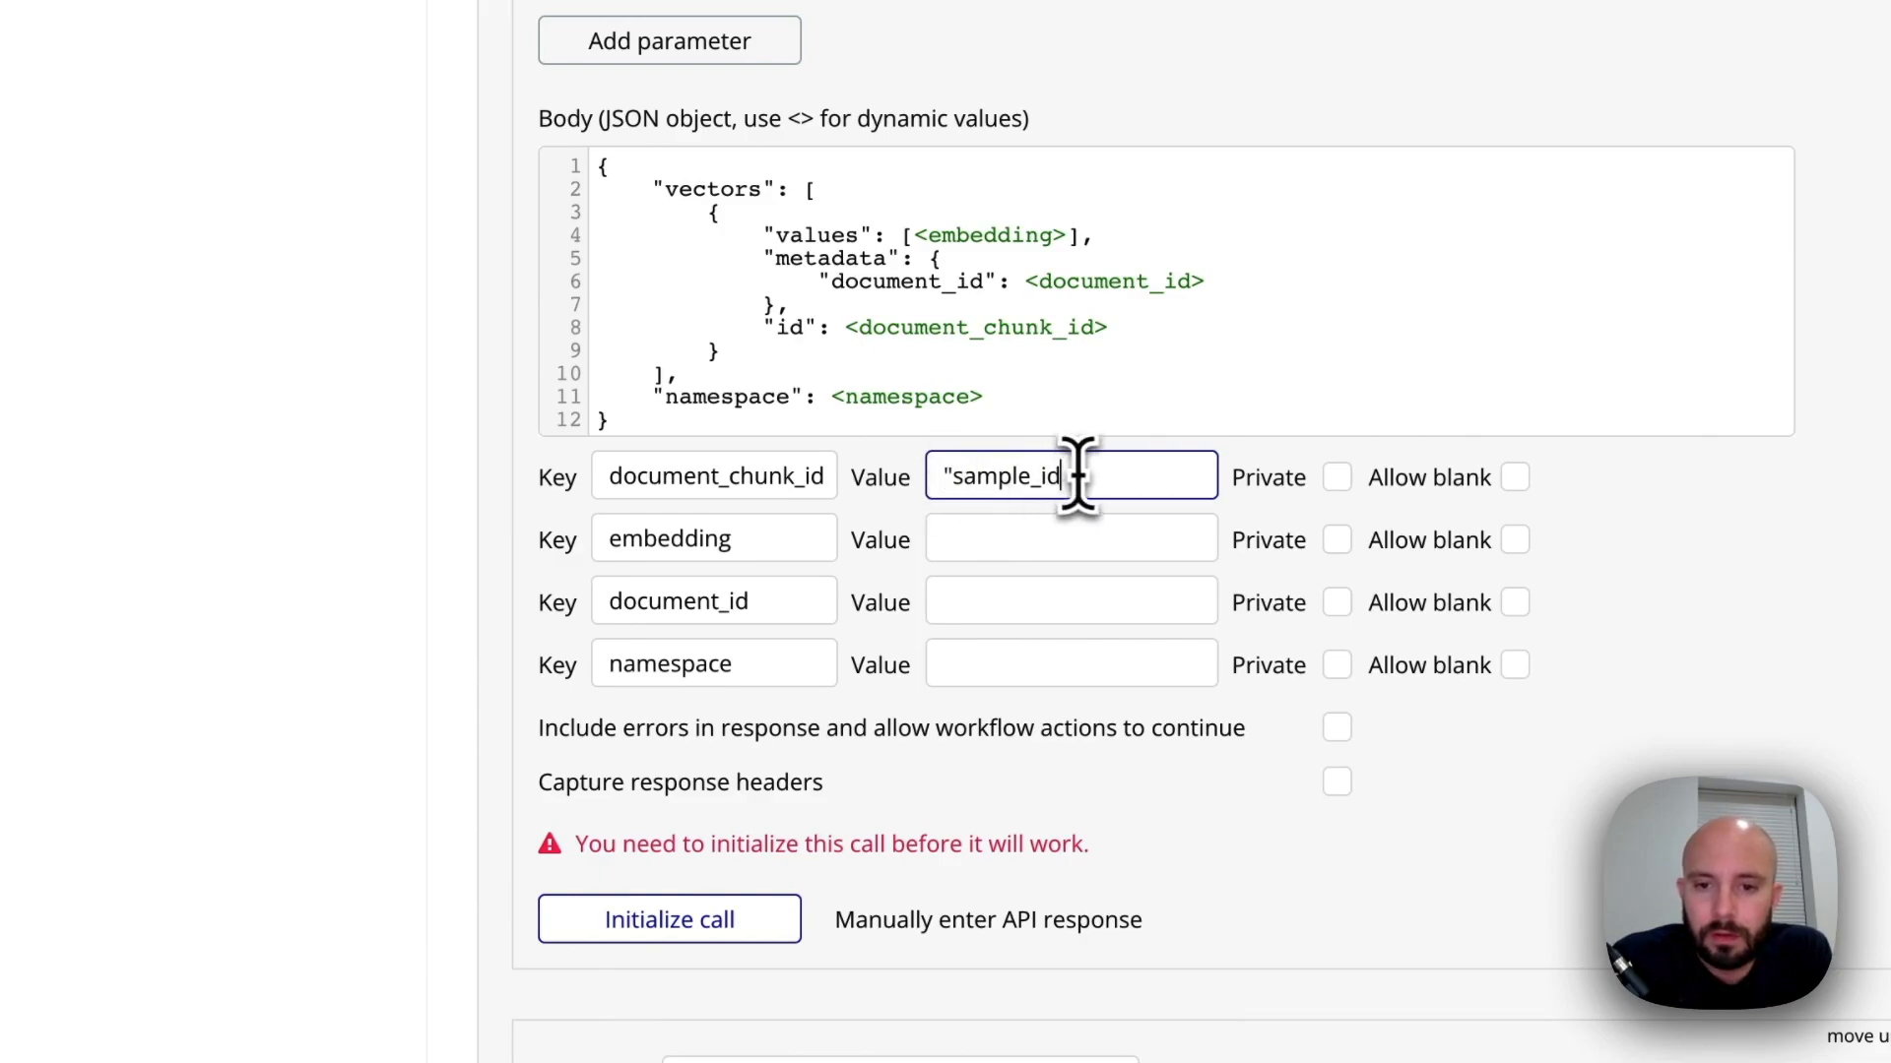
Set the document_id test value to "sample_id" and the namespace test value to "samplespace", including the quotation marks
click(976, 594)
text("samp)
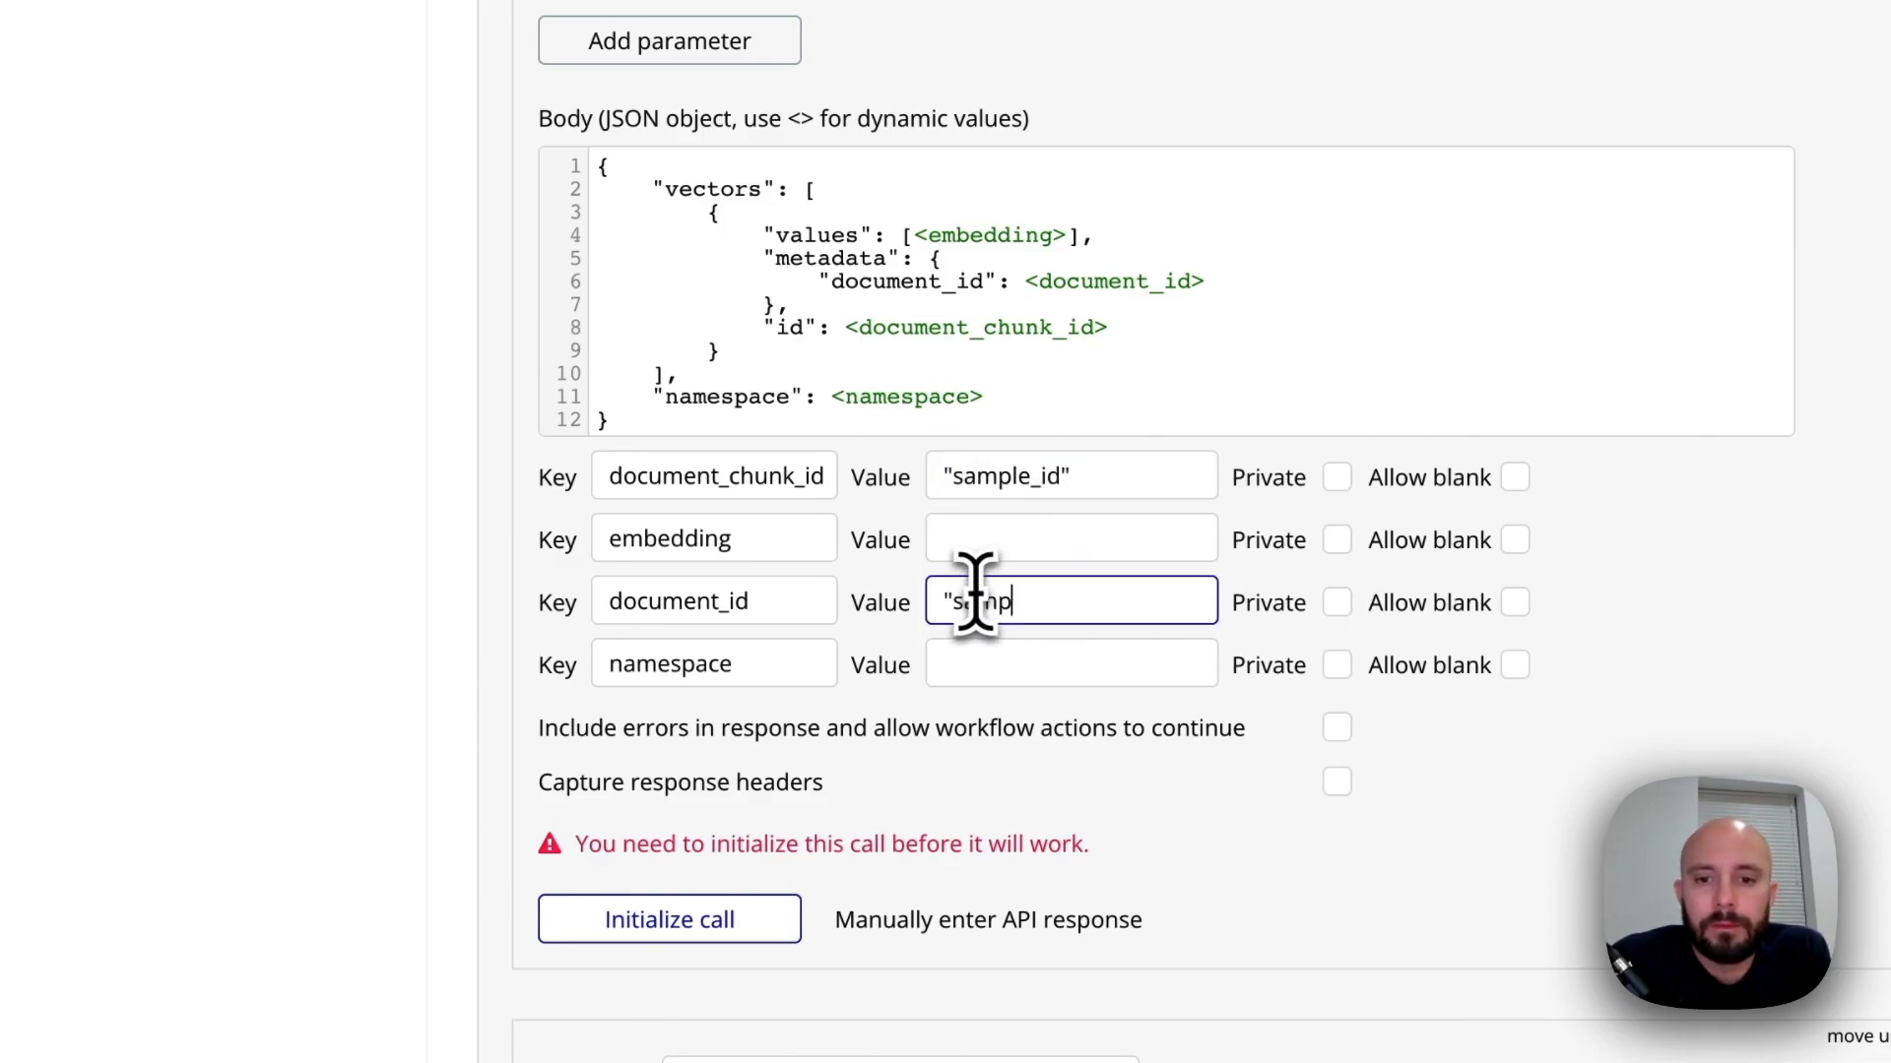
text(le_)
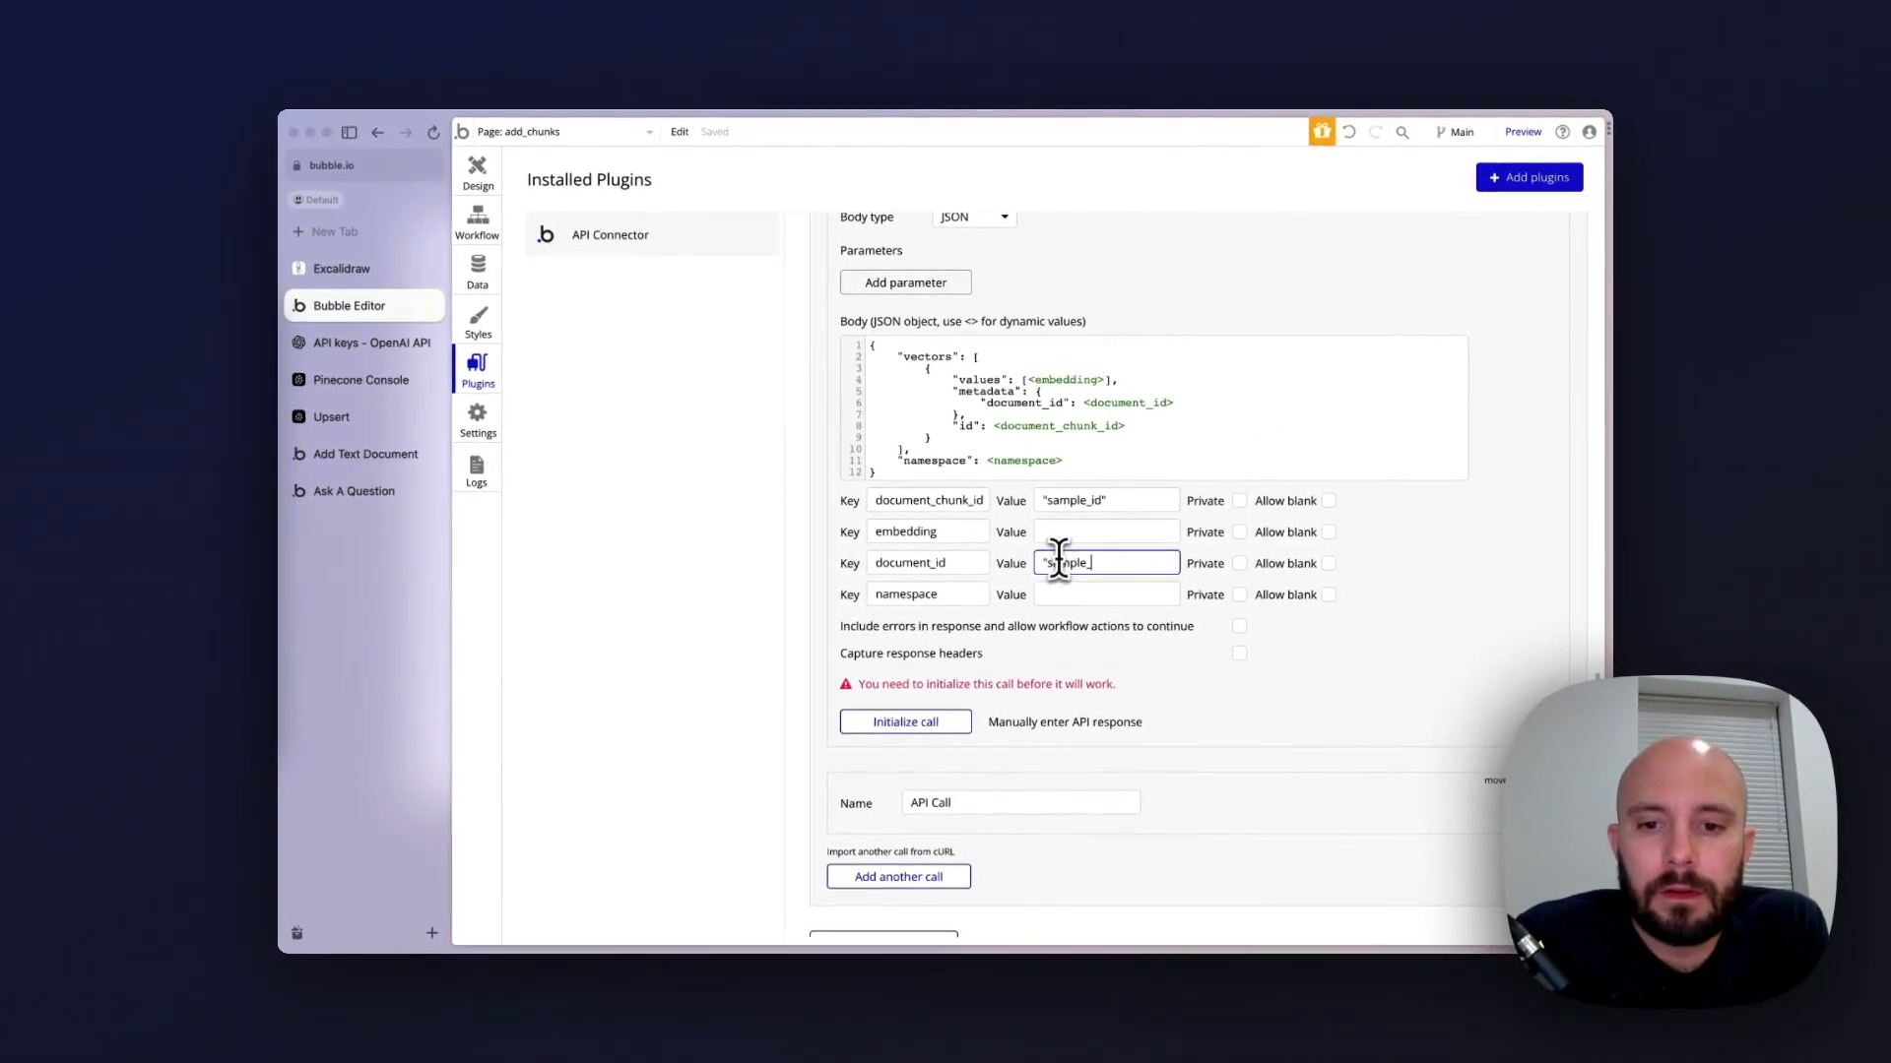
text(id")
click(1050, 596)
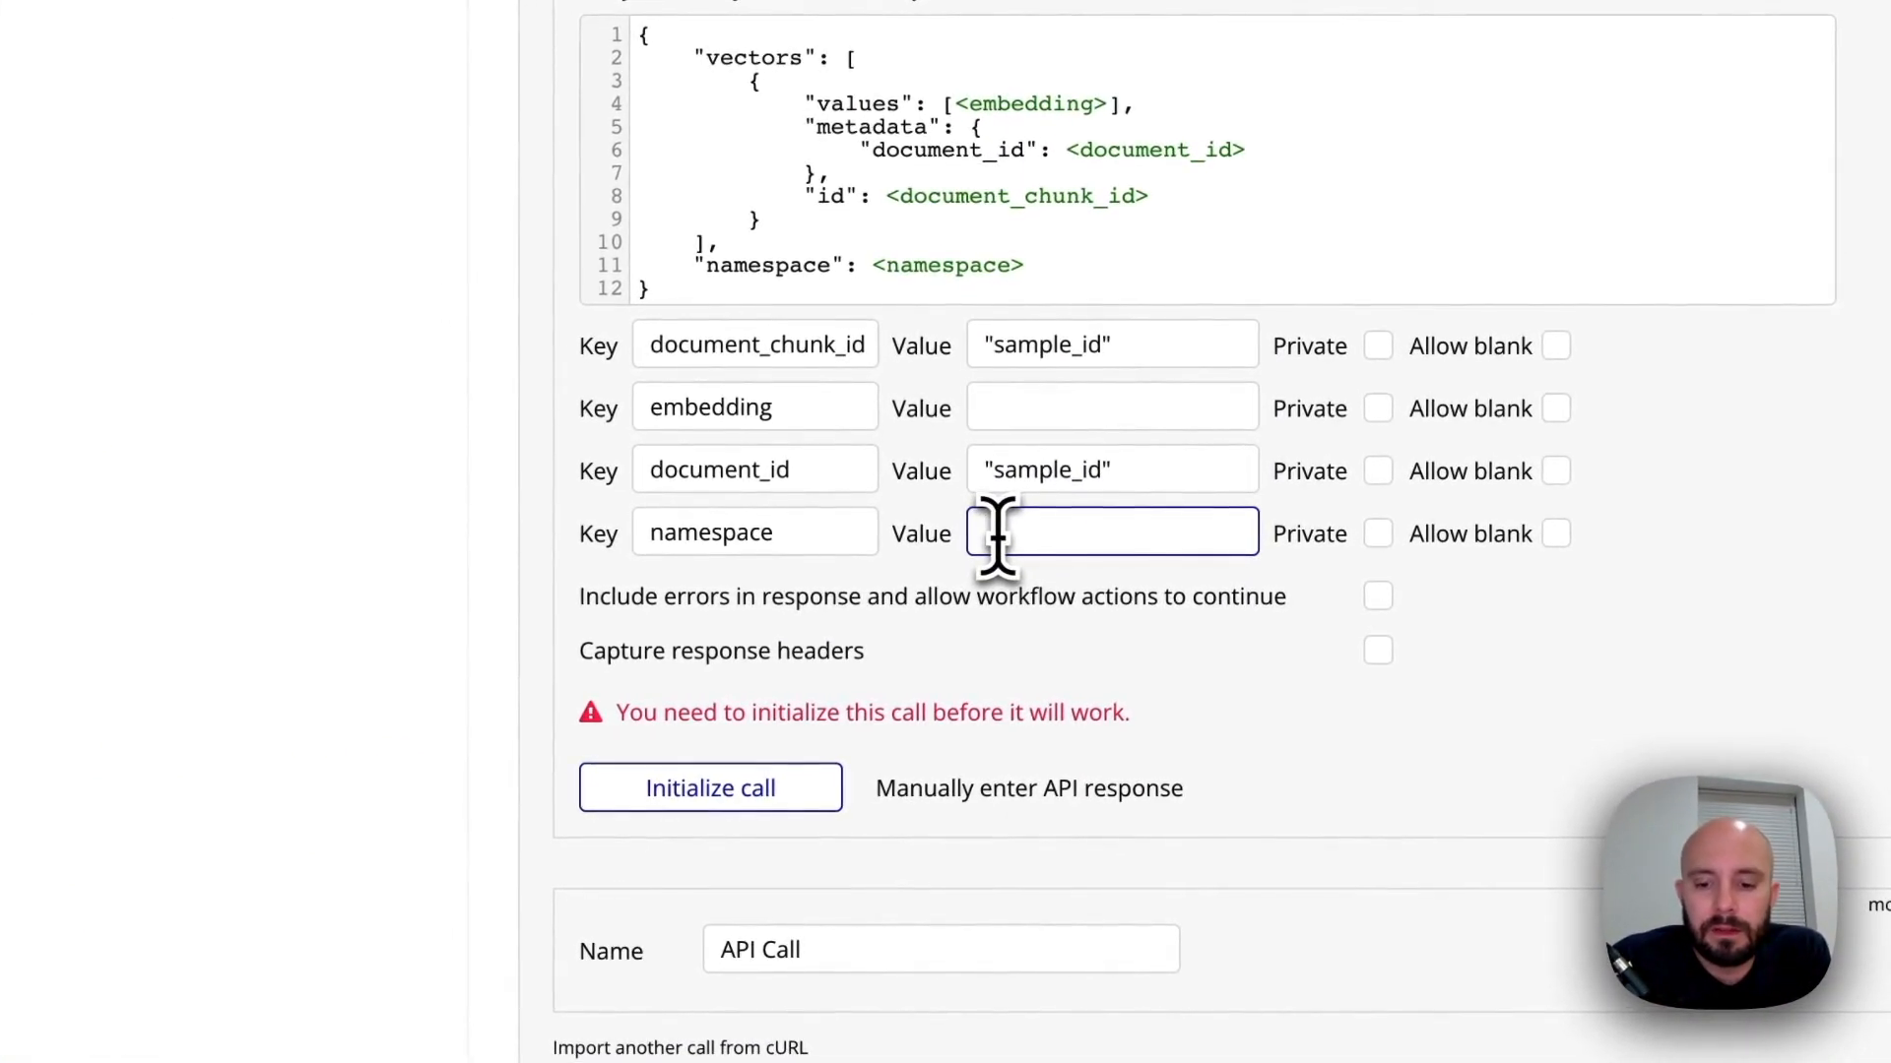
text(")
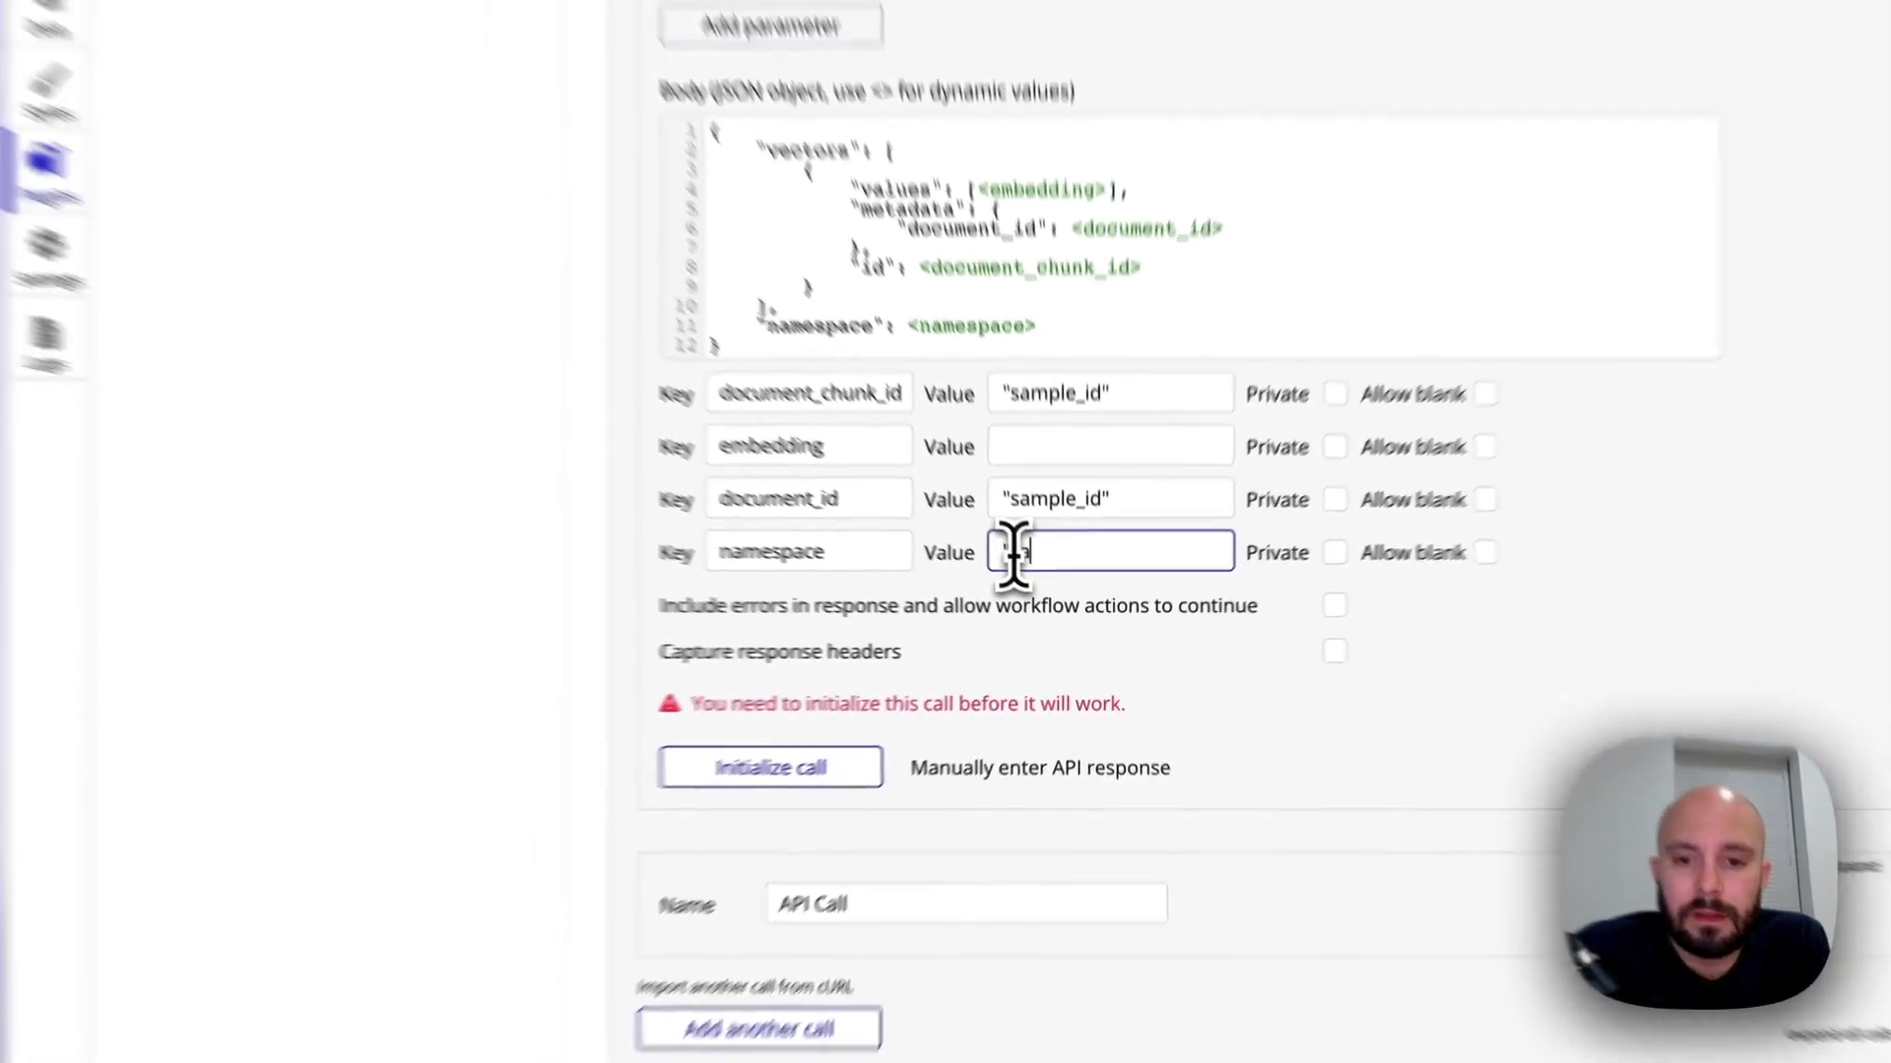
text(sample)
text(space")
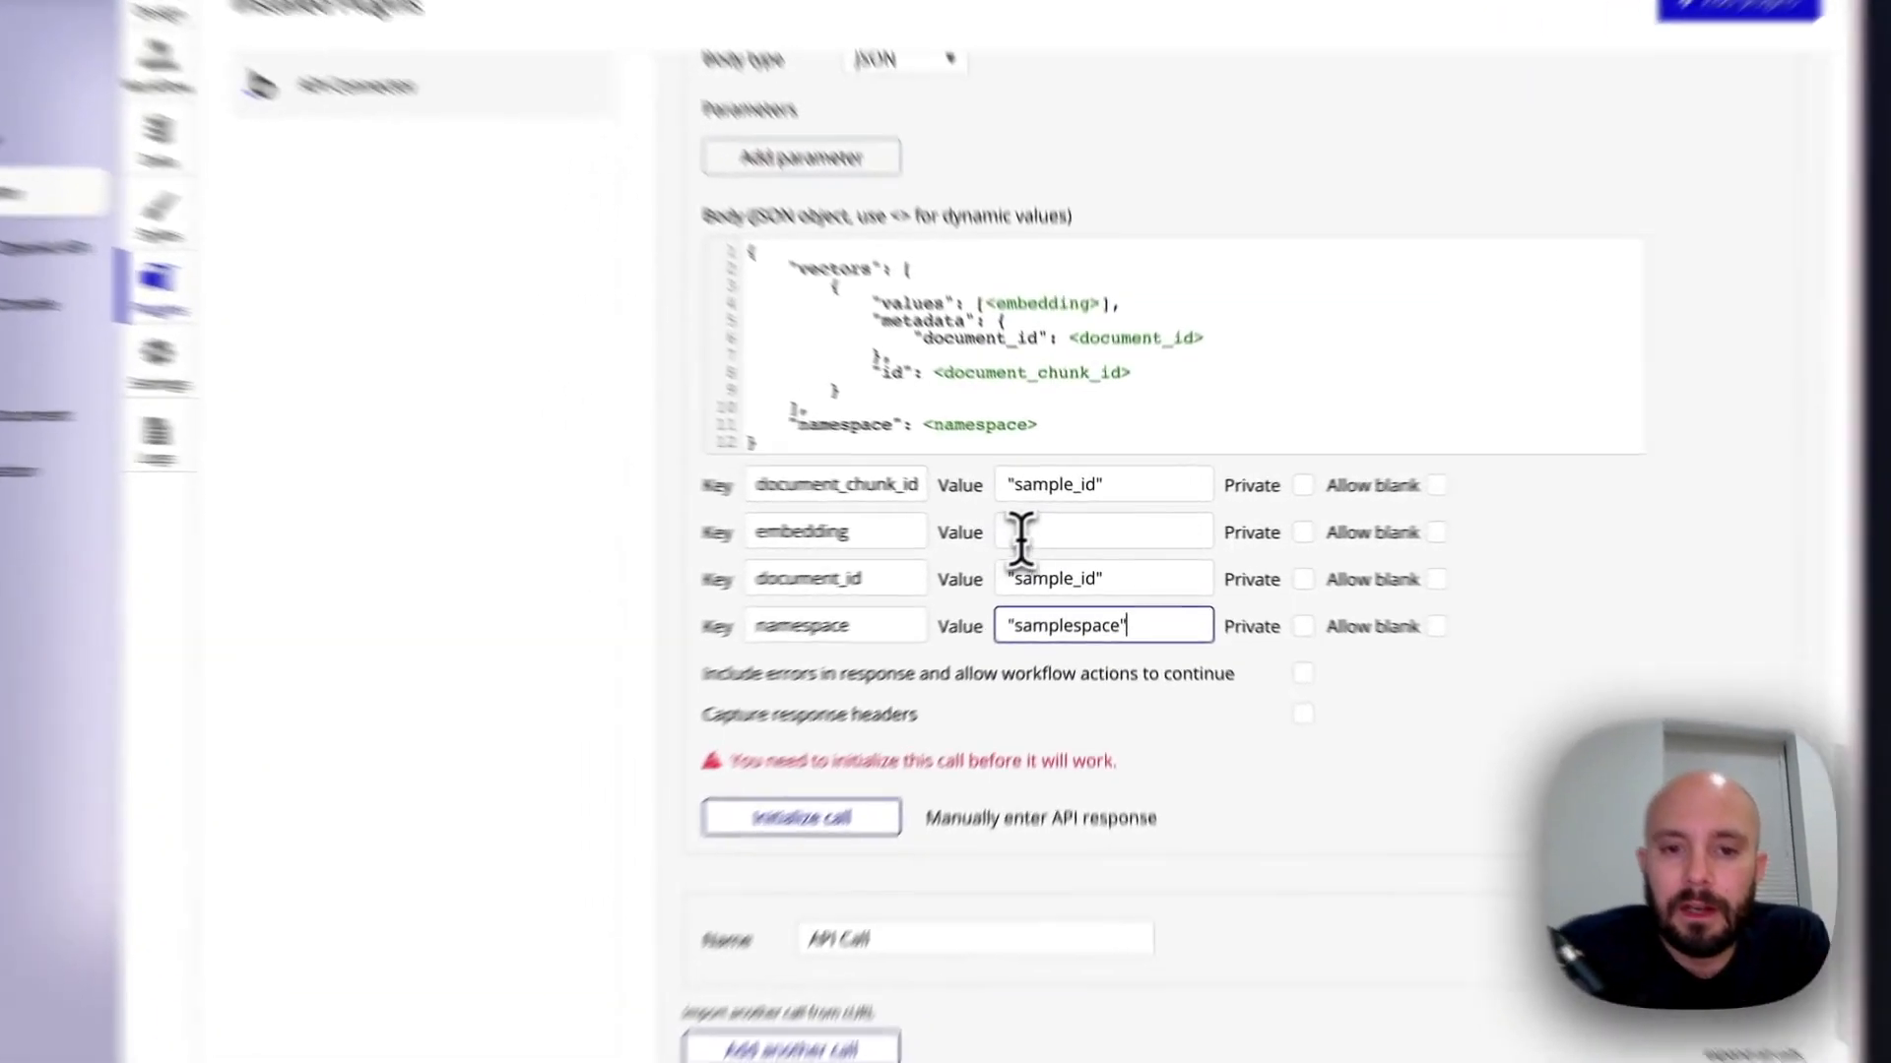
Reinitialize the OpenAI Embeddings call, copy all the embedding numbers from its raw response data and save the returned values
click(1059, 532)
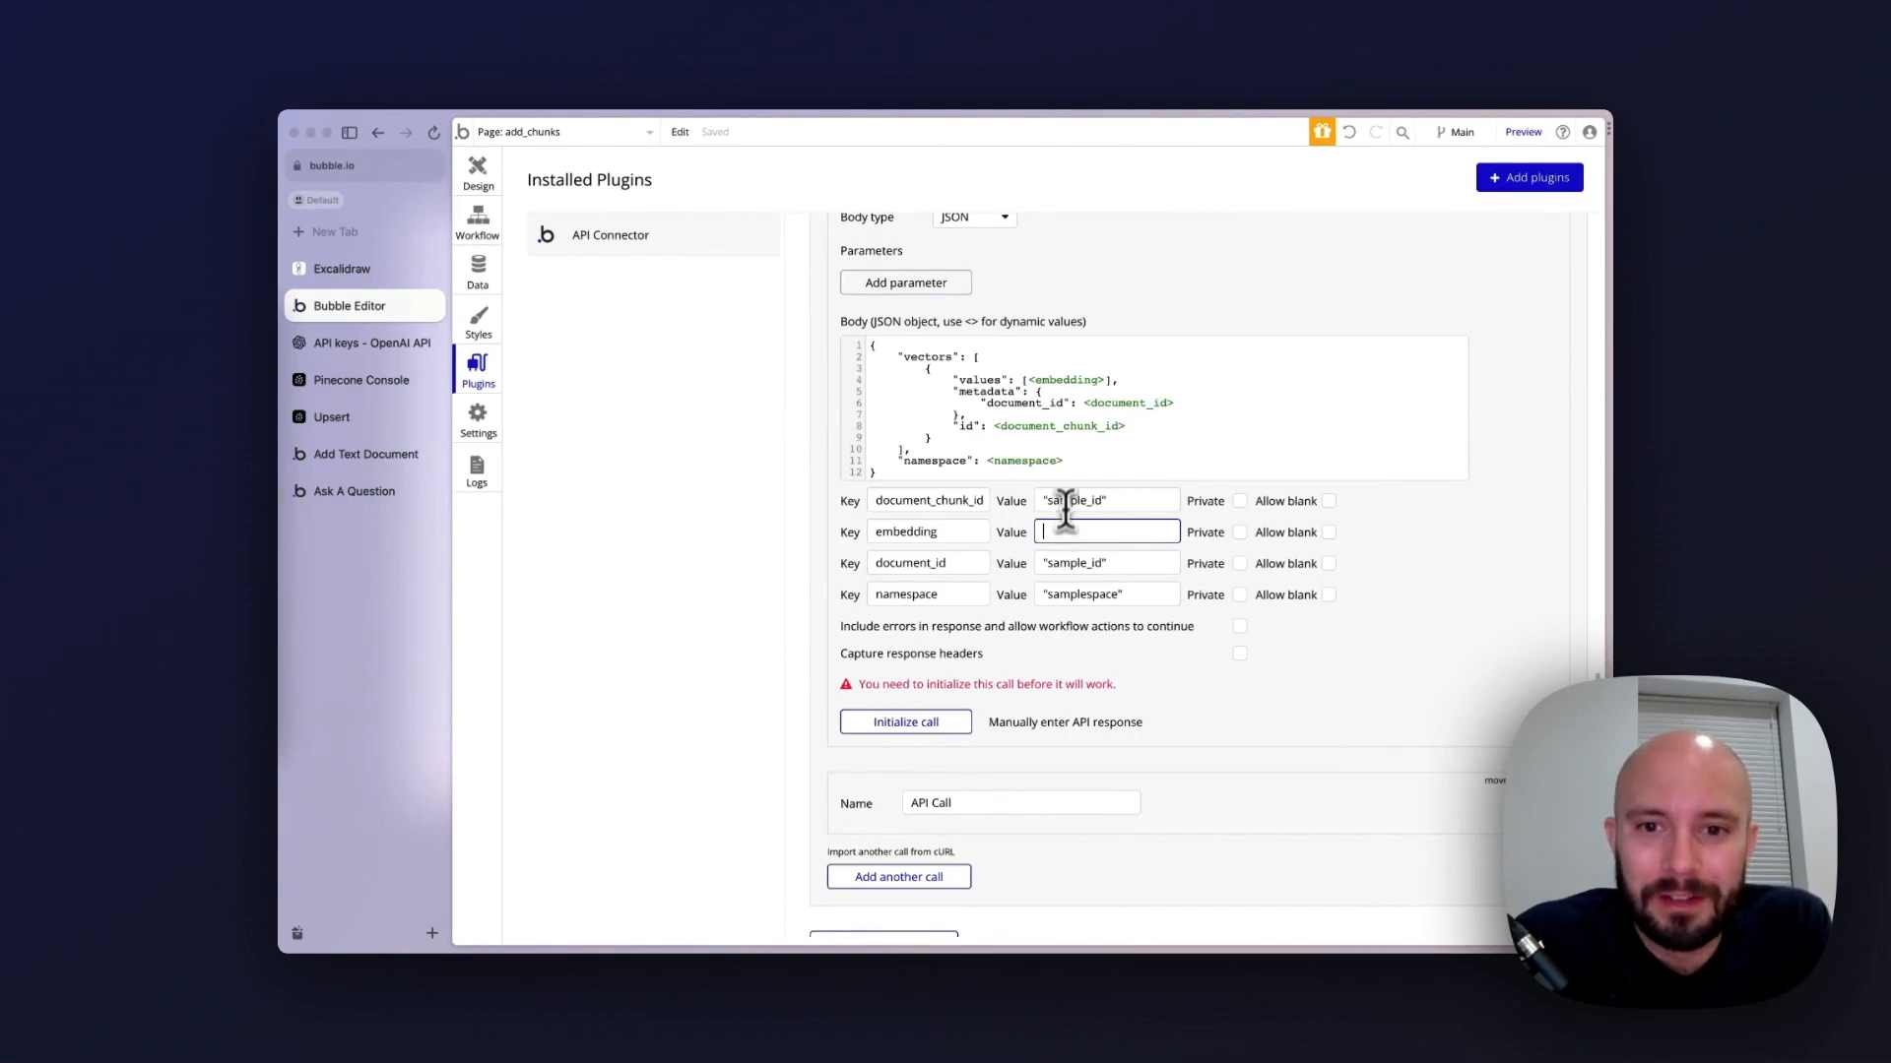
scroll(1070, 480, up, 8)
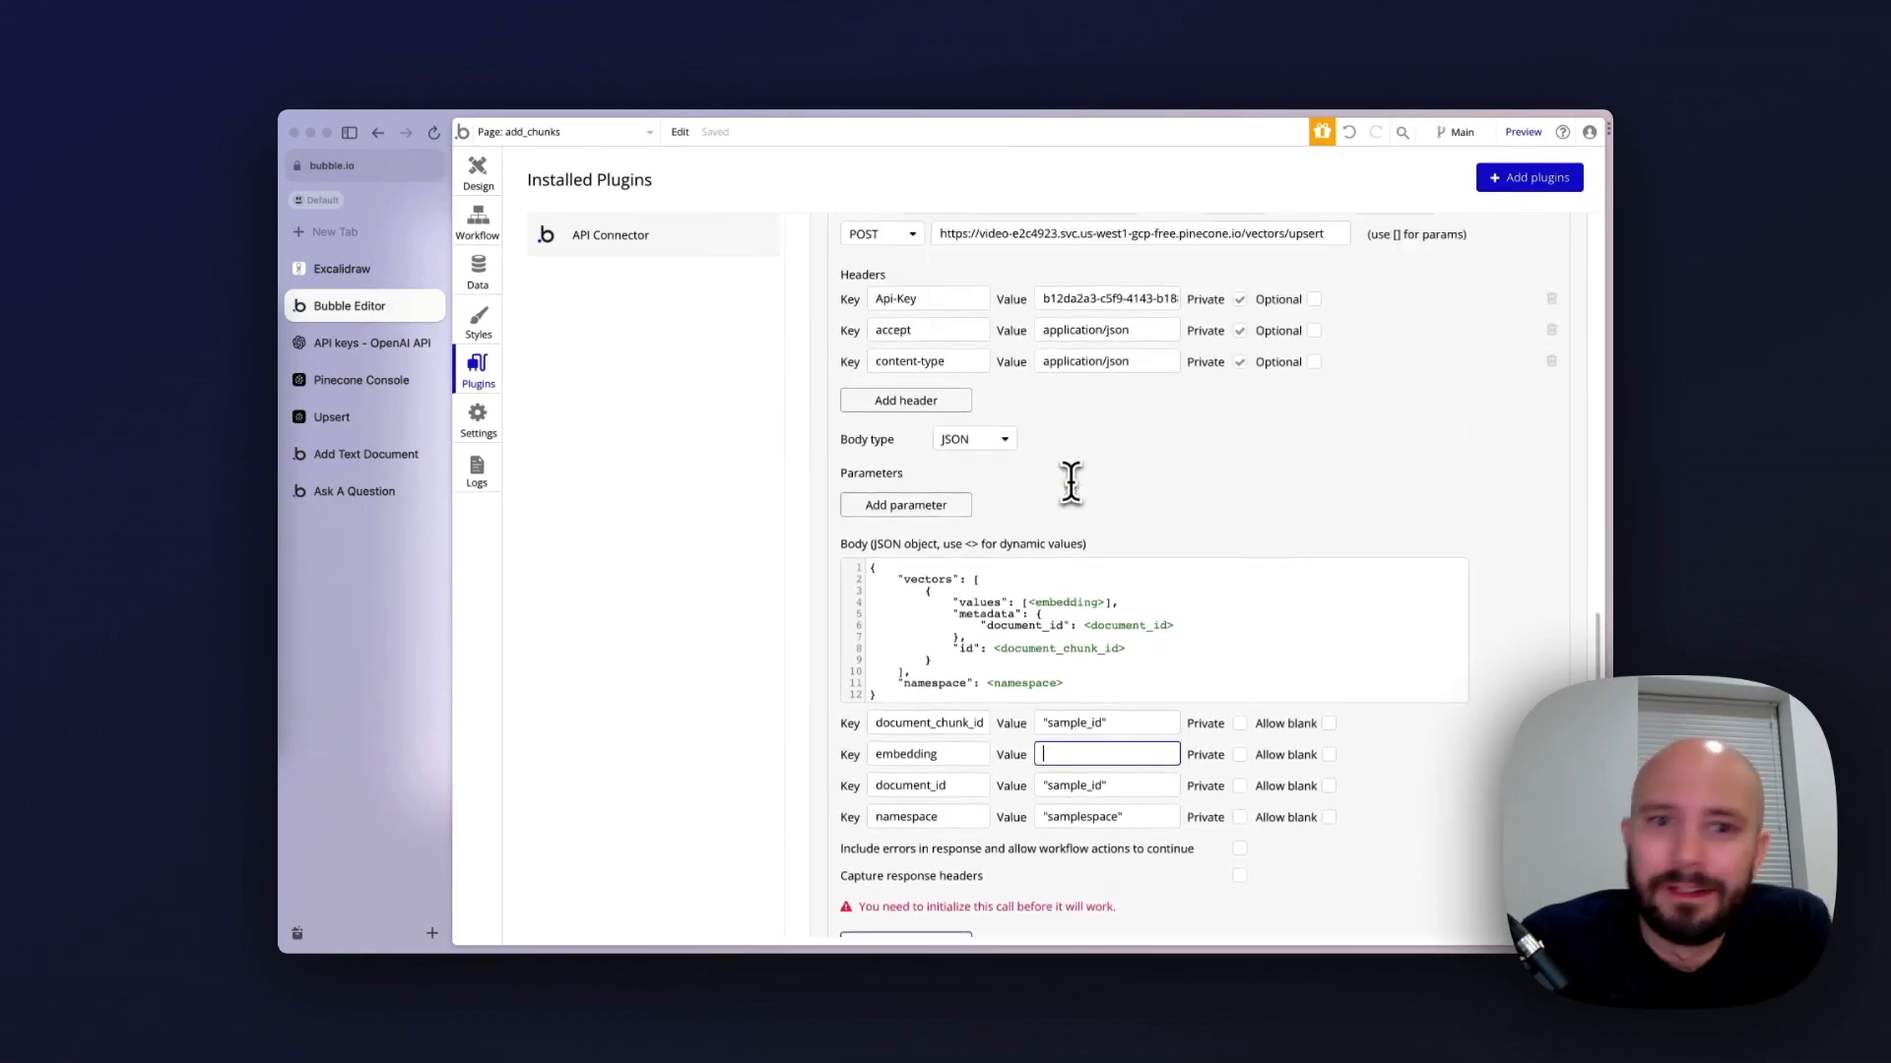
scroll(1070, 480, up, 3)
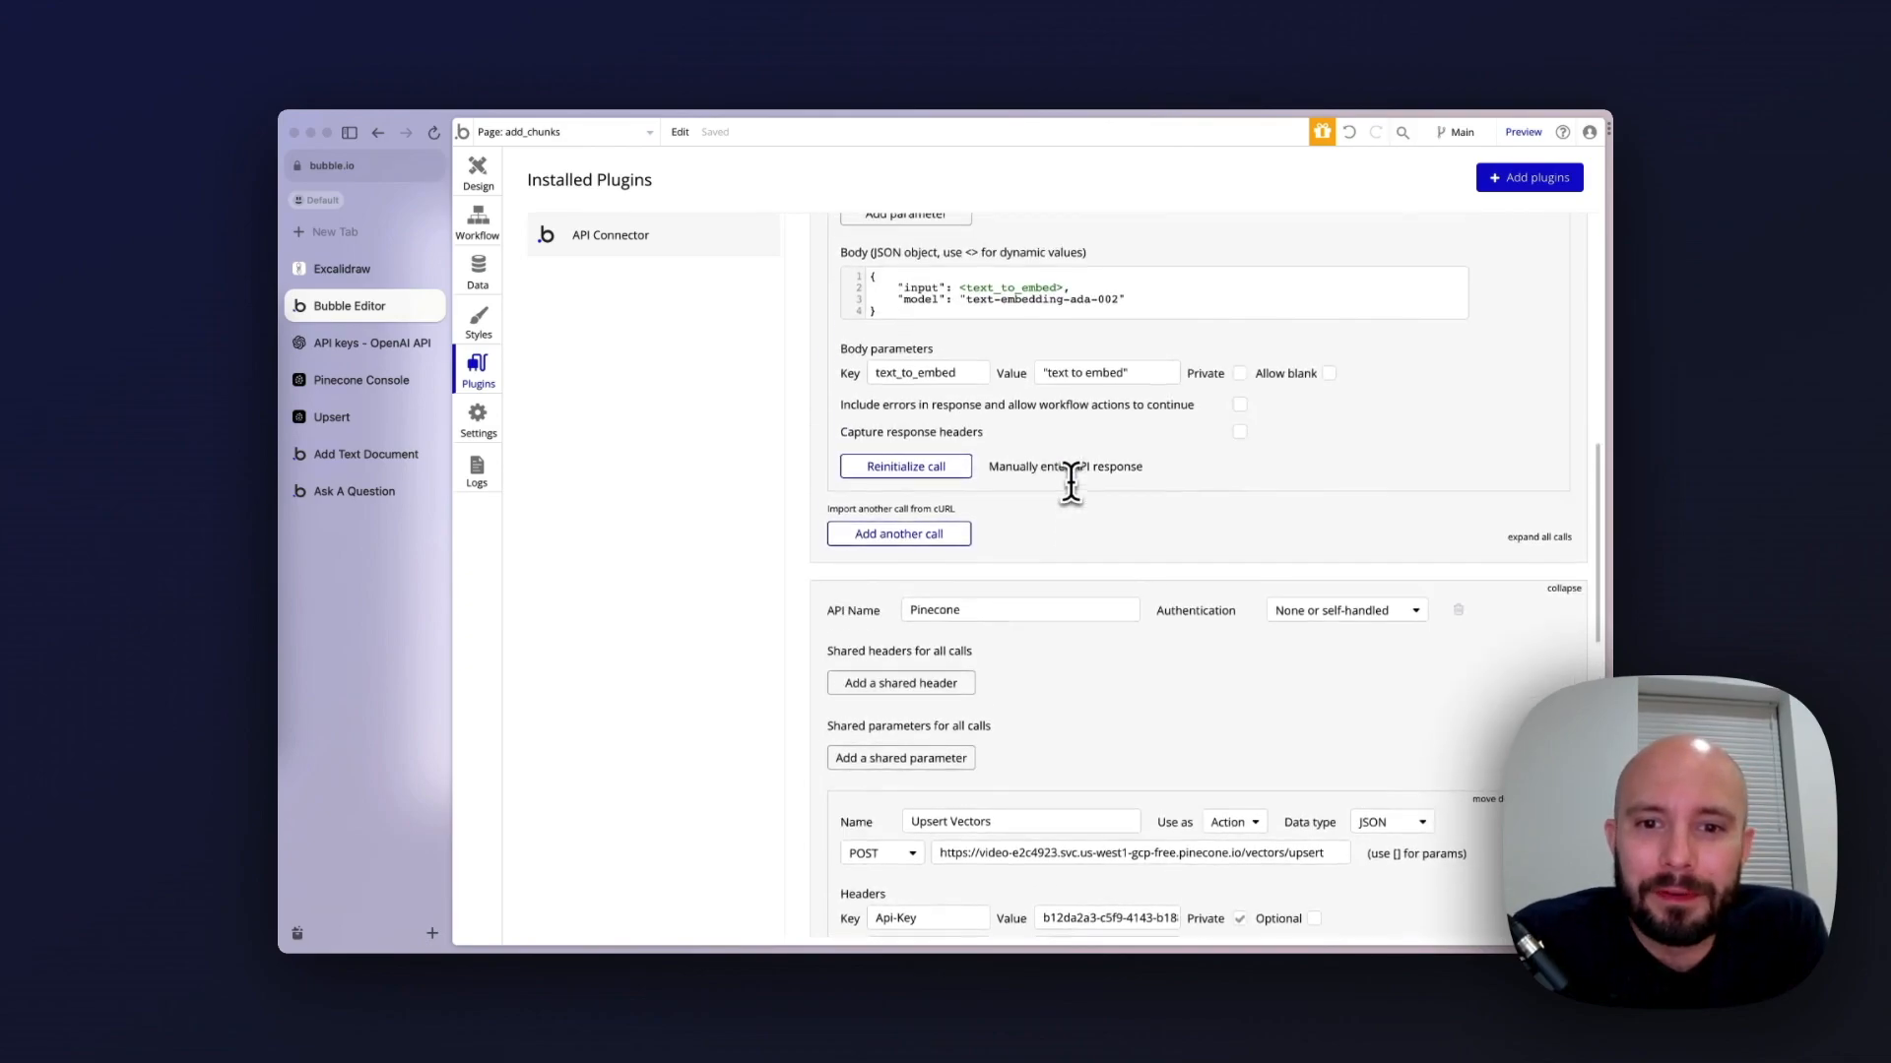
scroll(1070, 479, up, 4)
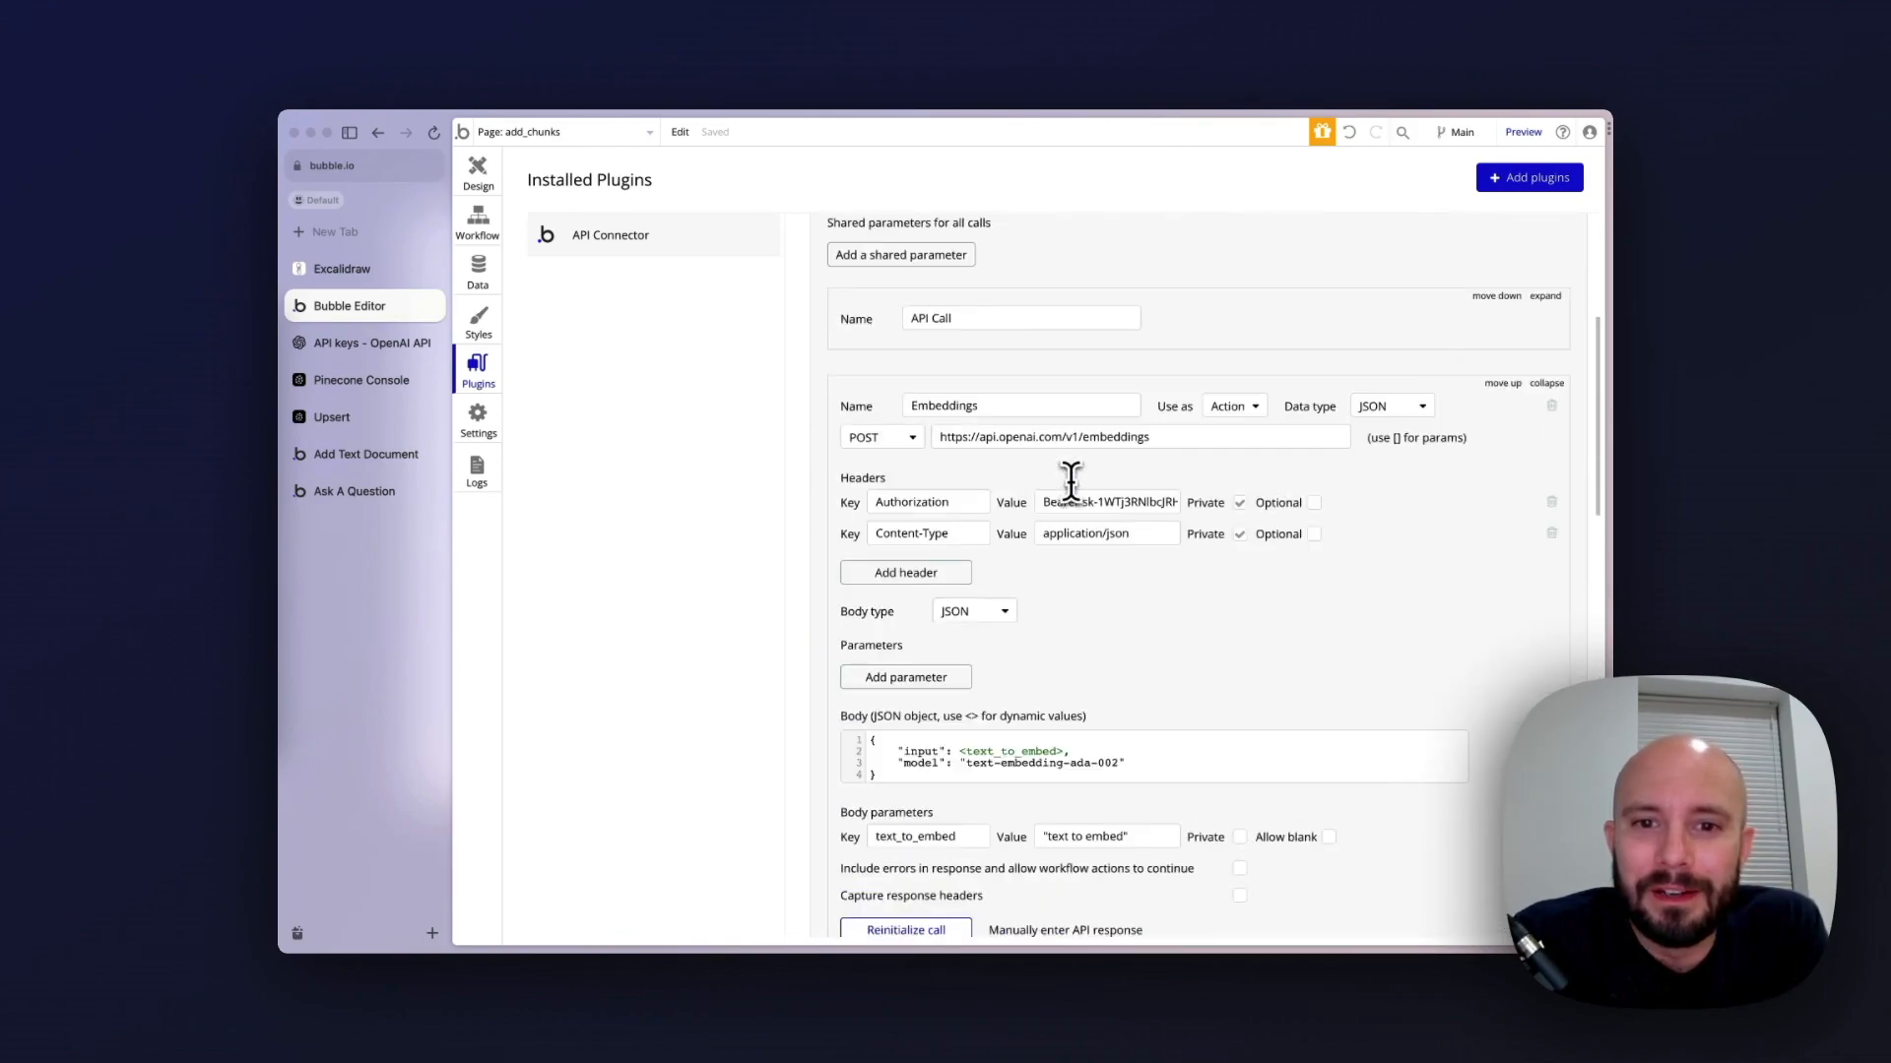
scroll(1000, 471, down, 3)
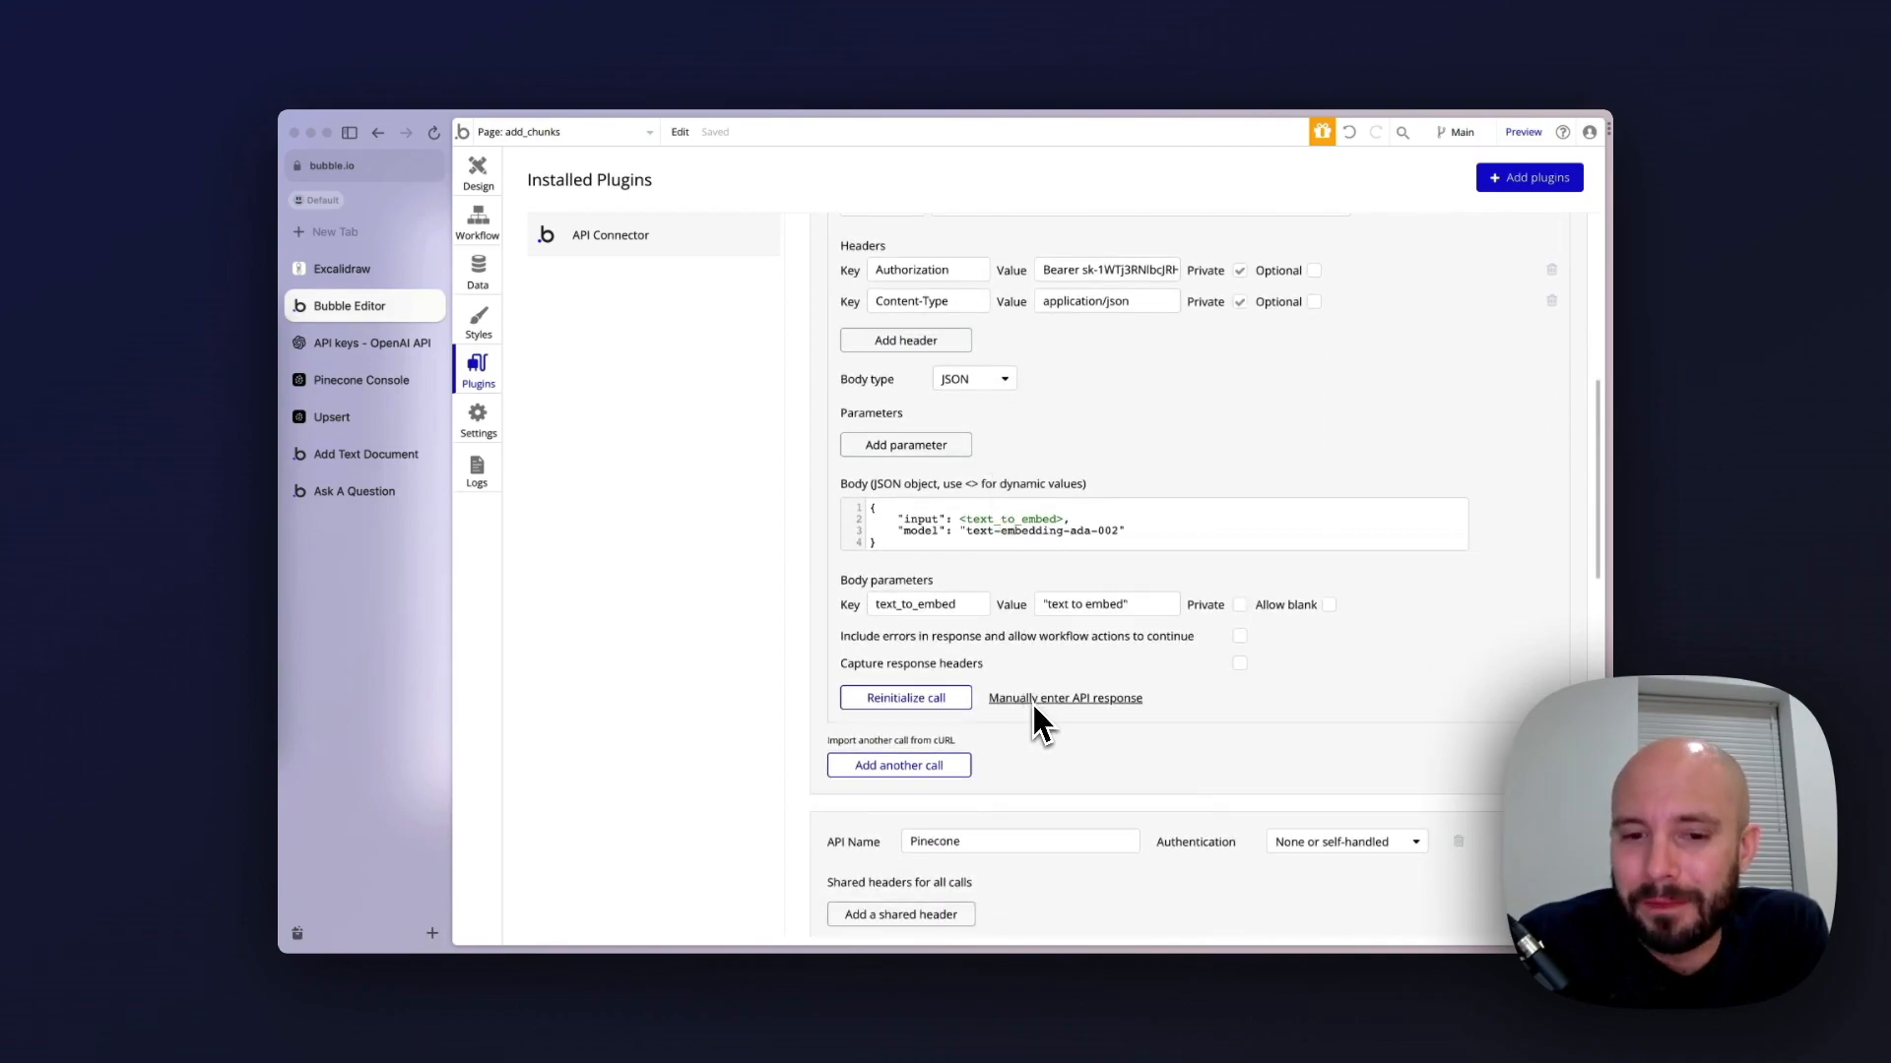
click(942, 701)
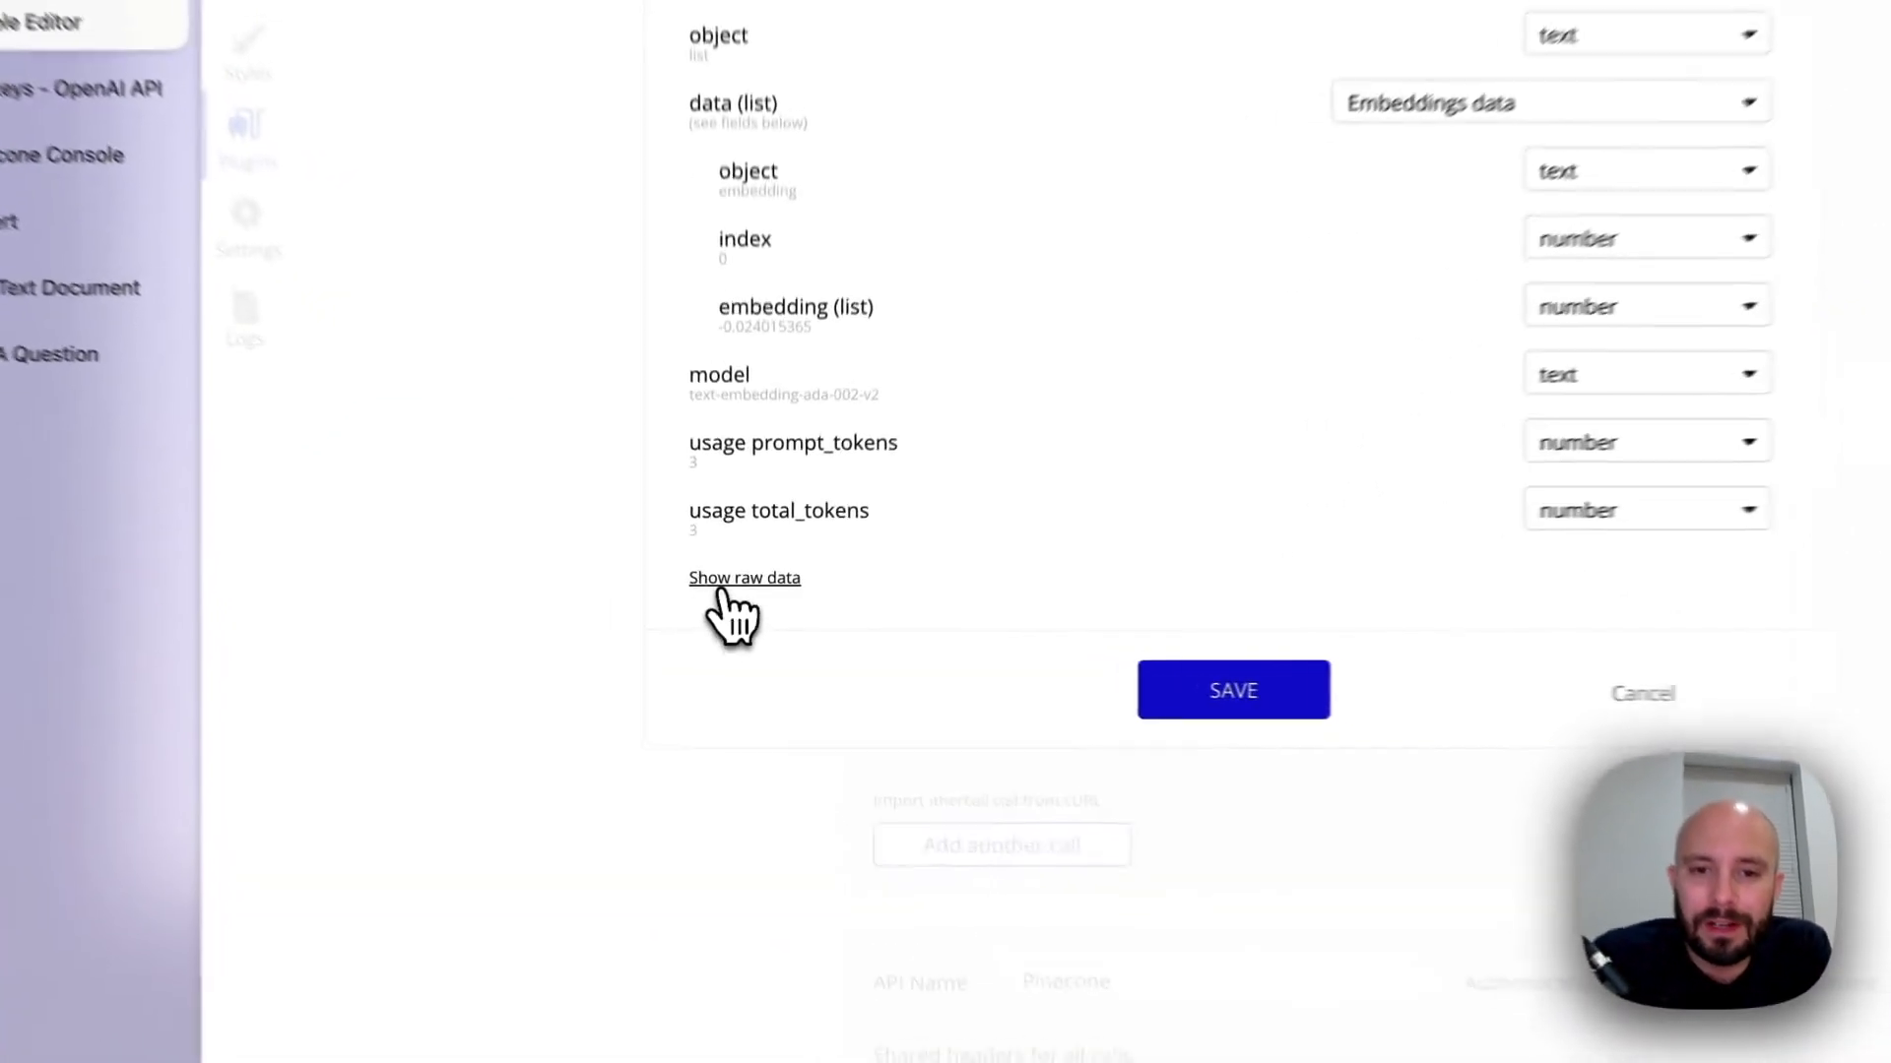
click(743, 618)
scroll(778, 679, down, 4)
drag(934, 367, 933, 646)
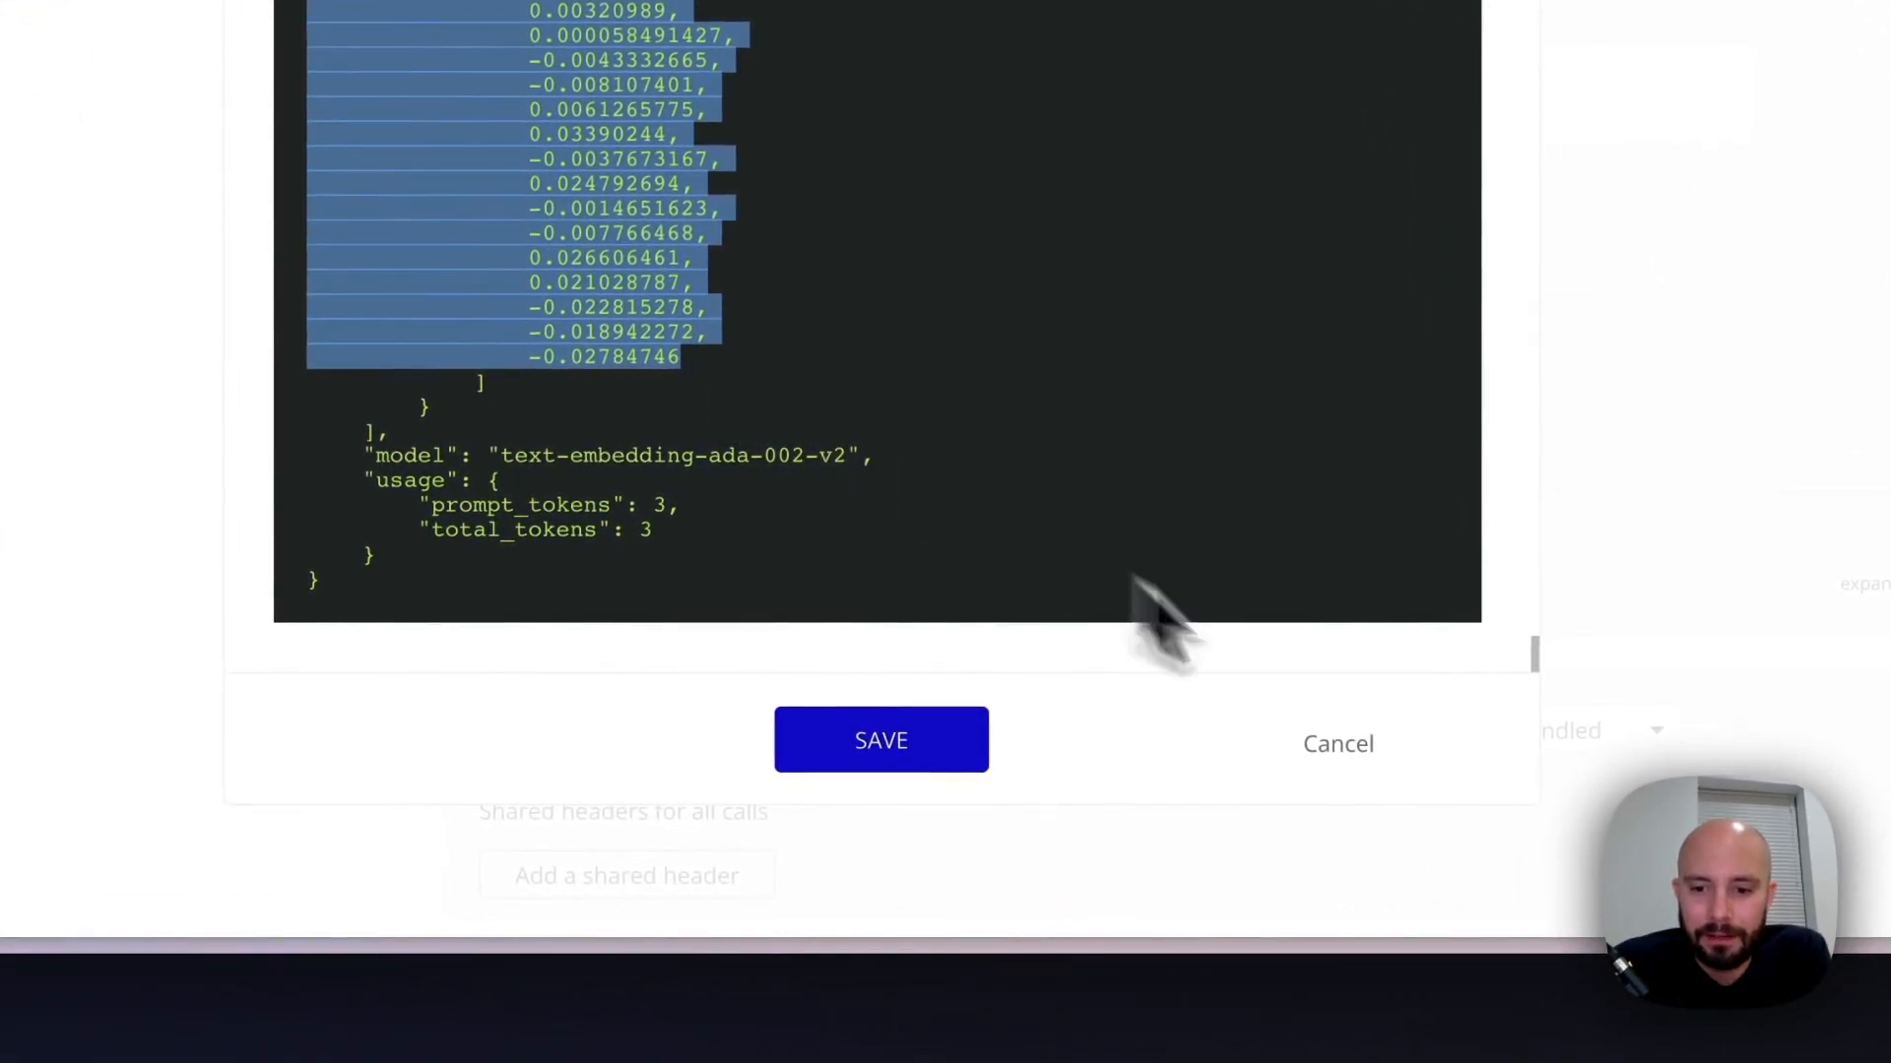
click(960, 754)
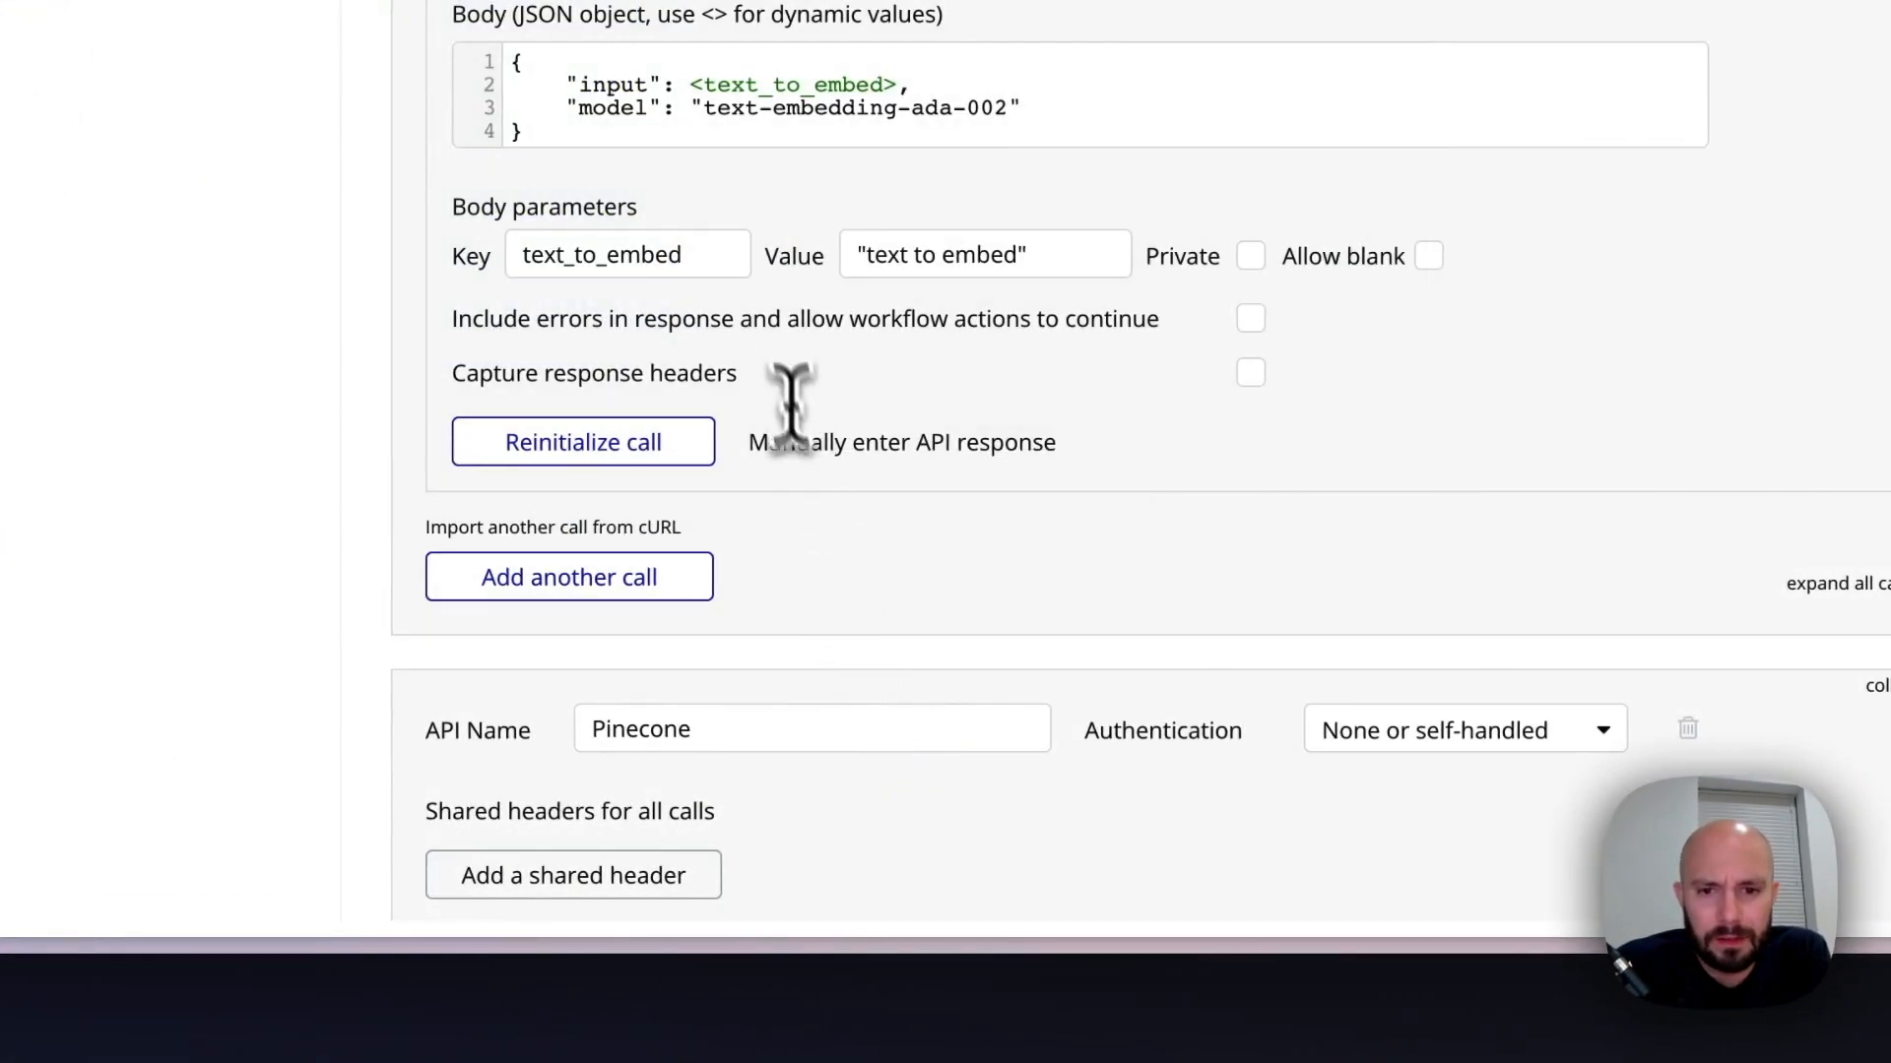
Paste the copied embedding numbers as the embedding parameter's test value in the Upsert Vectors call
scroll(796, 414, down, 15)
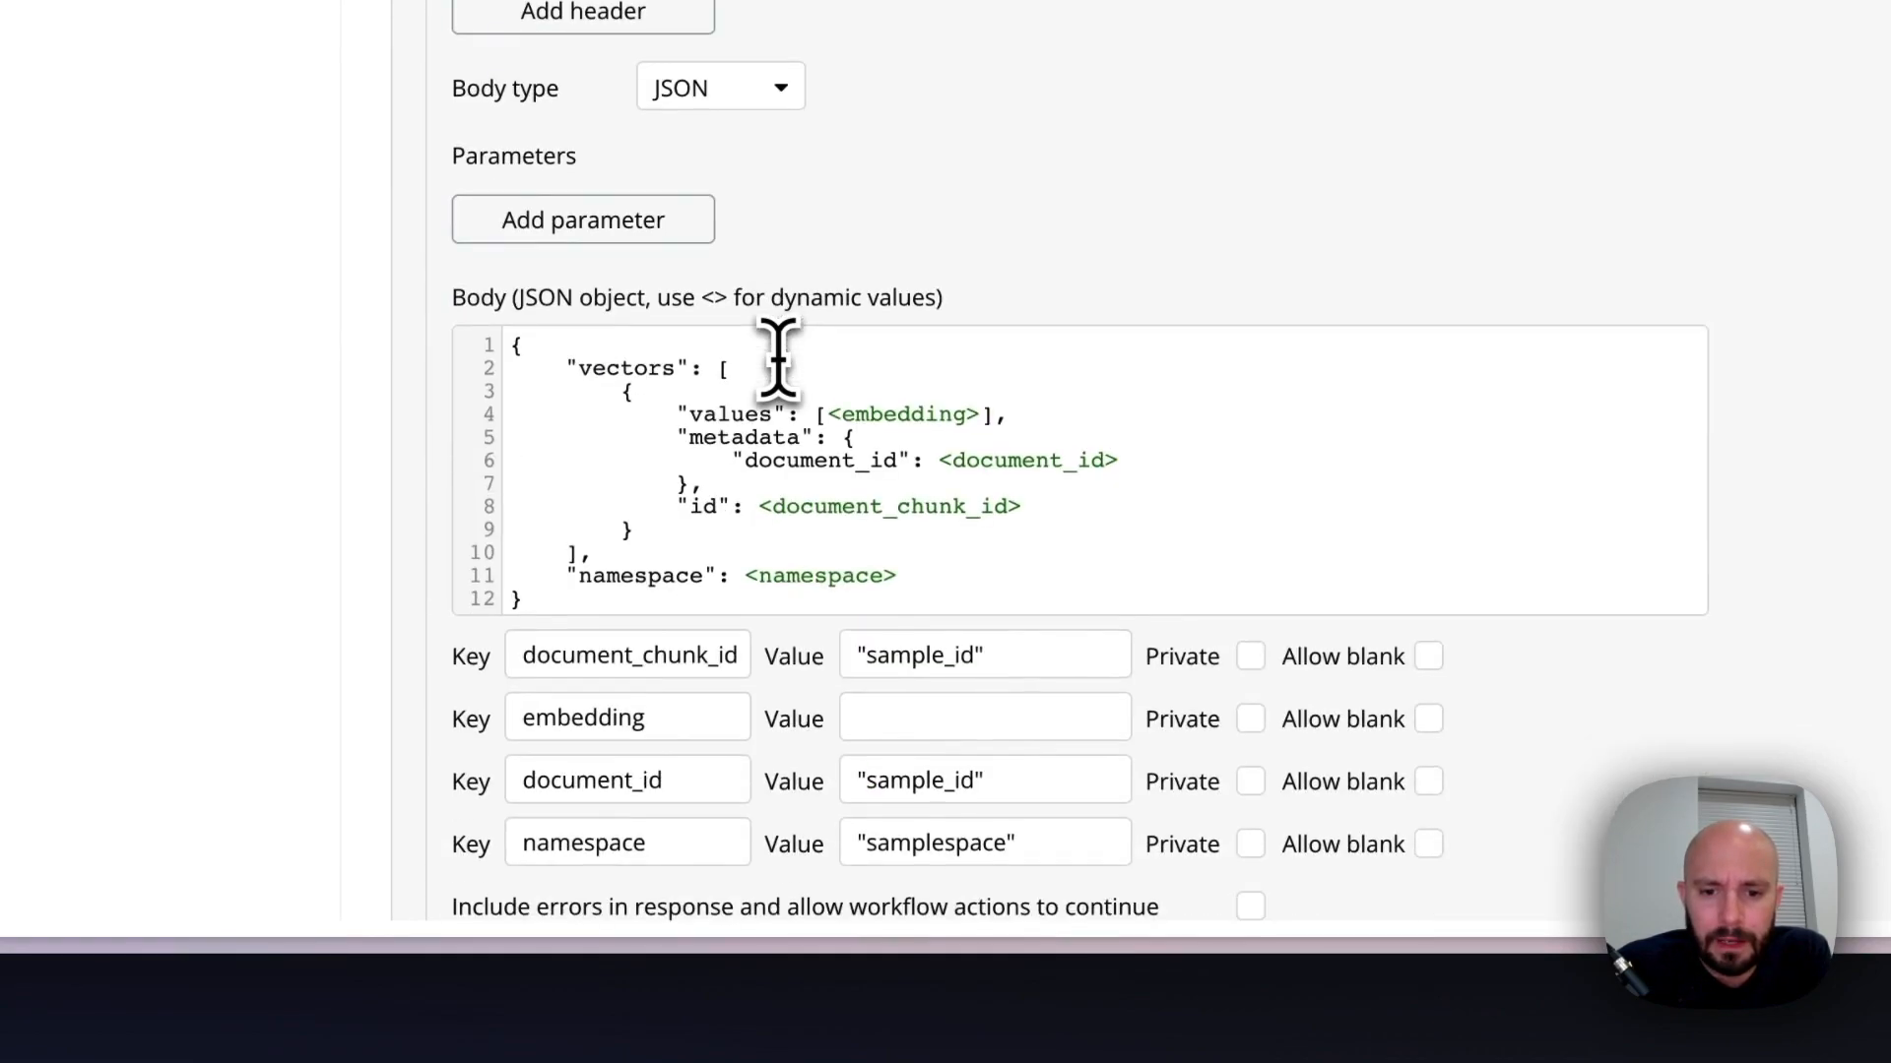
scroll(778, 359, down, 3)
click(868, 480)
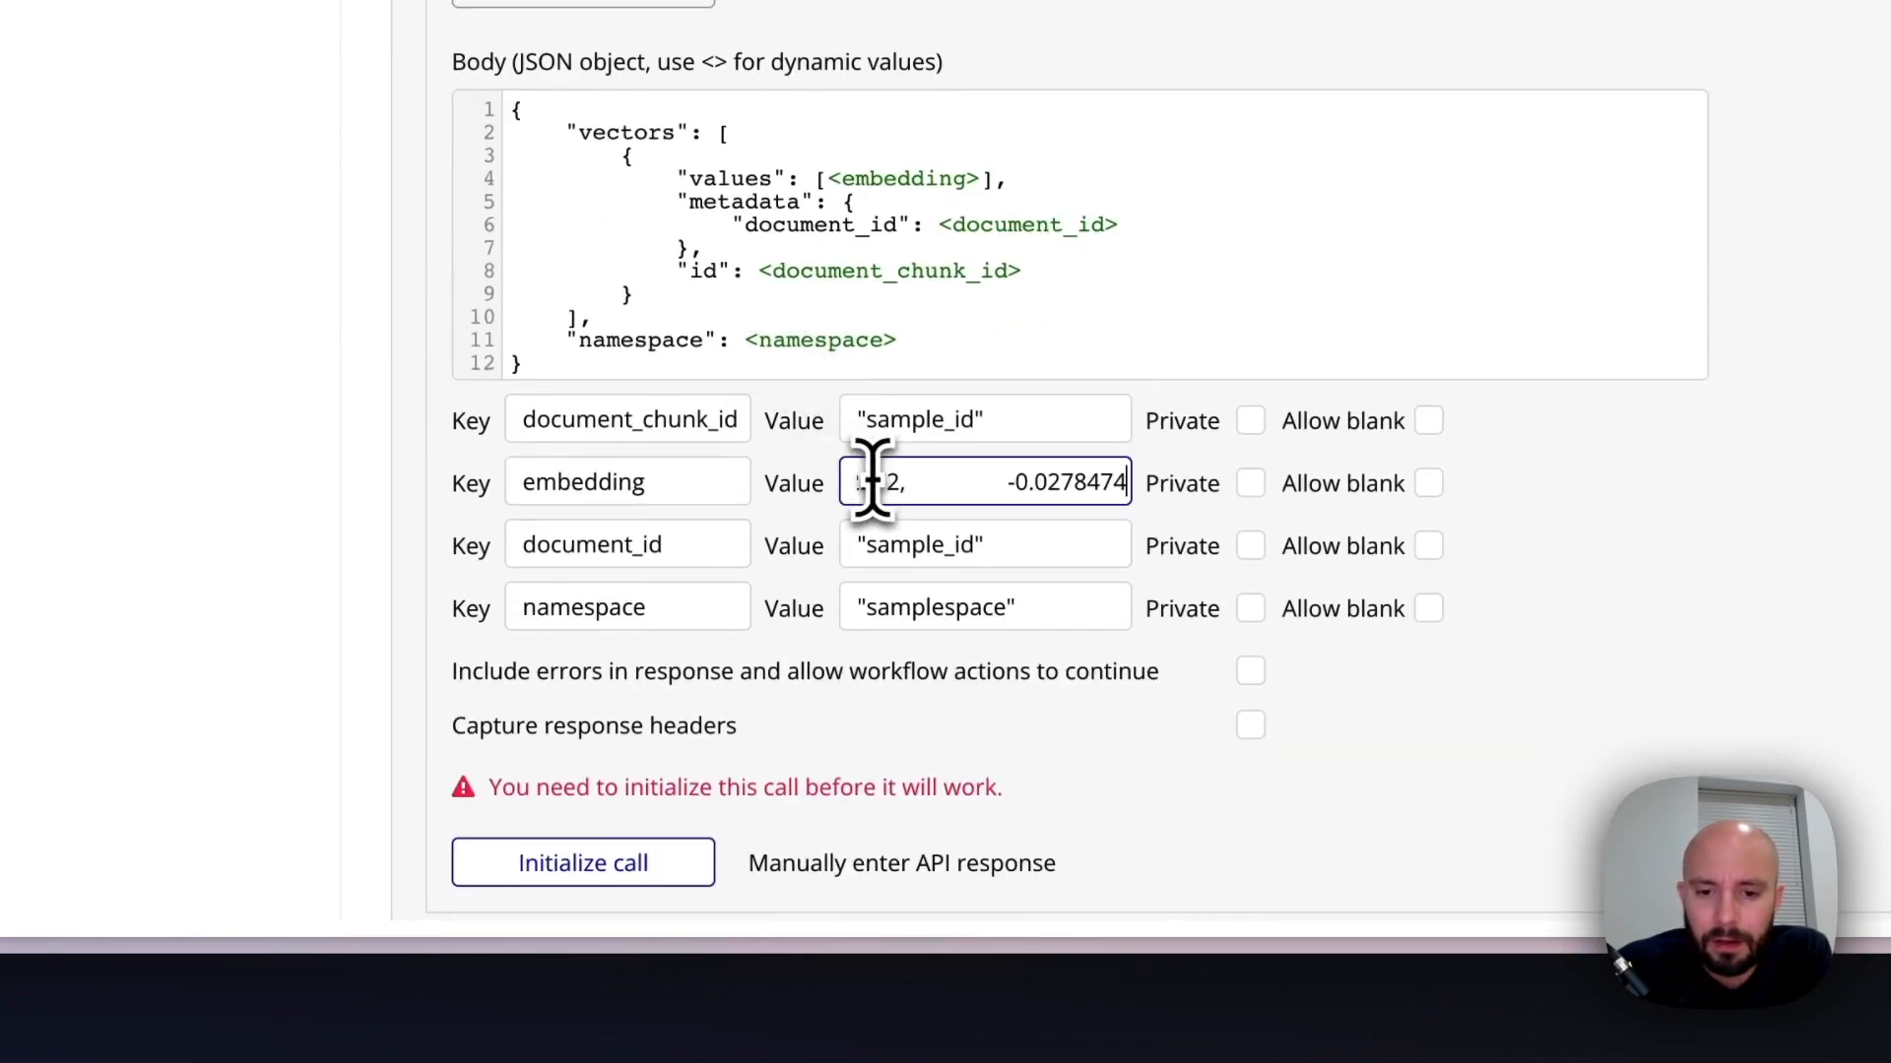
drag(973, 484, 496, 485)
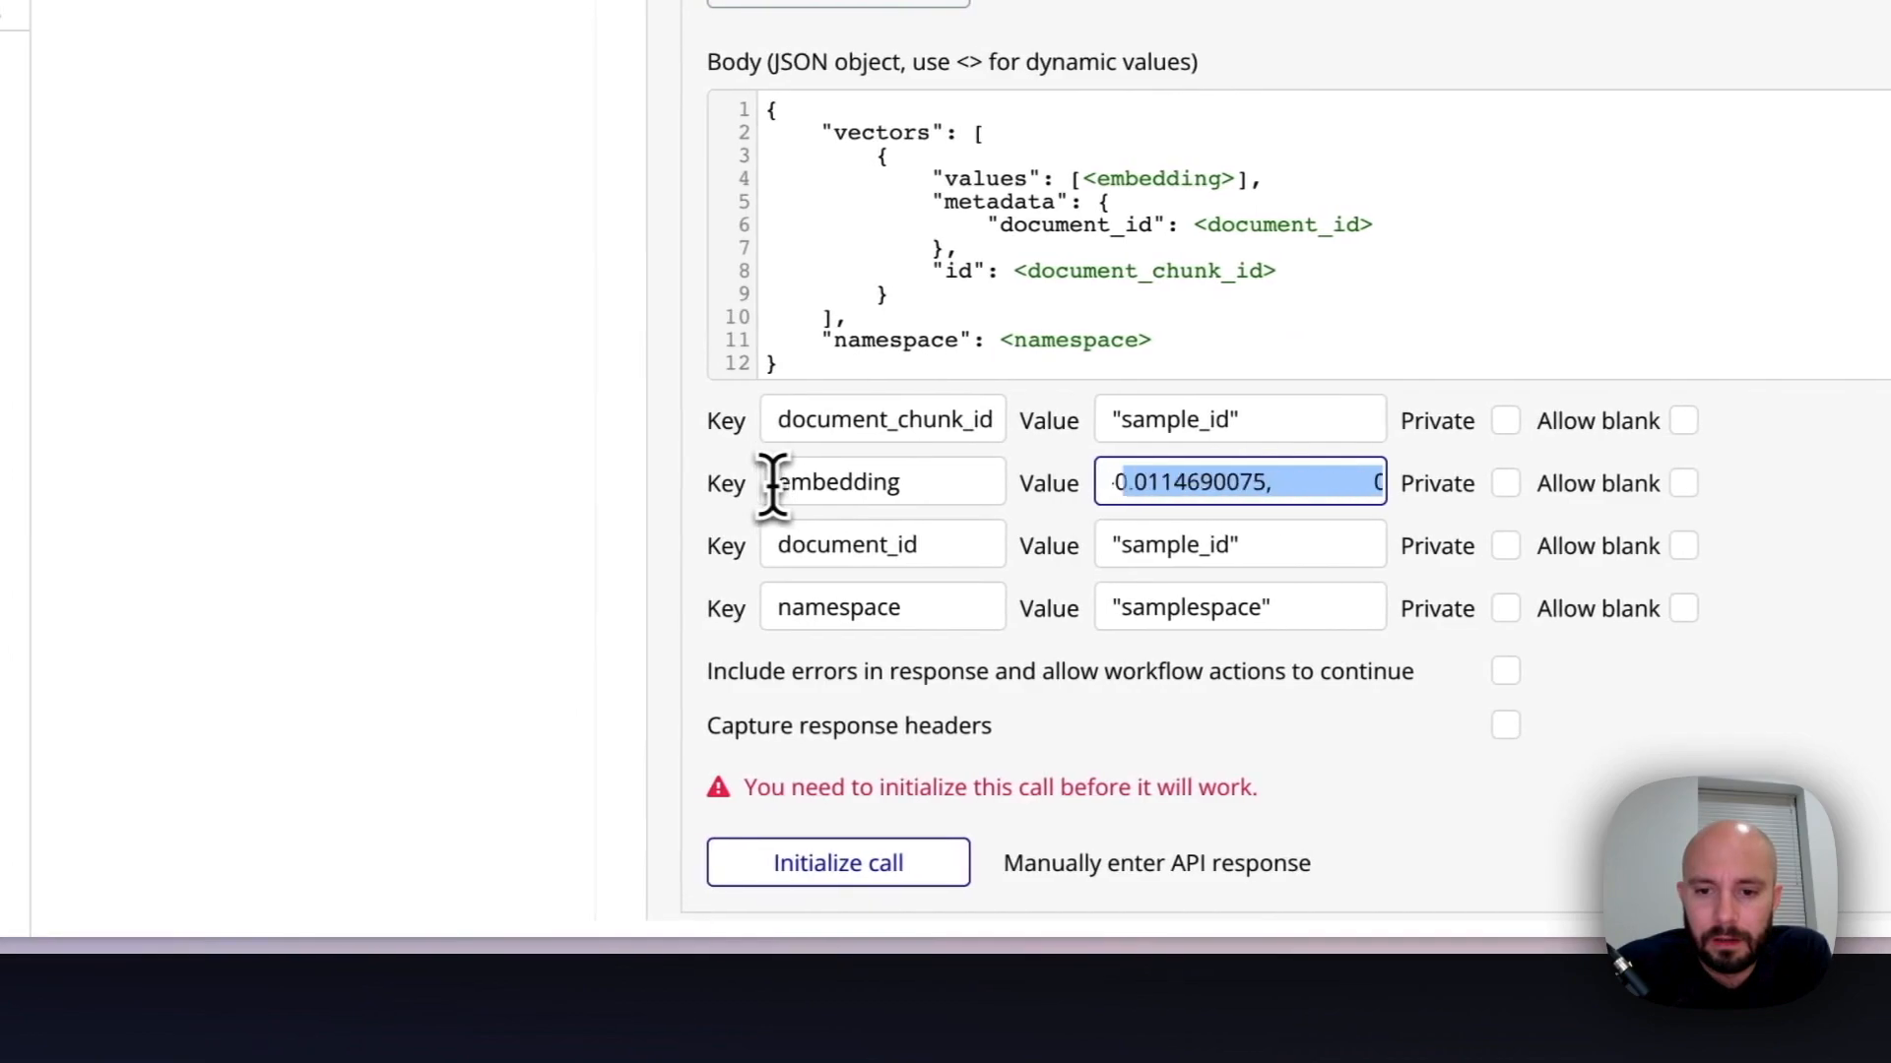
drag(756, 484, 741, 488)
click(1051, 492)
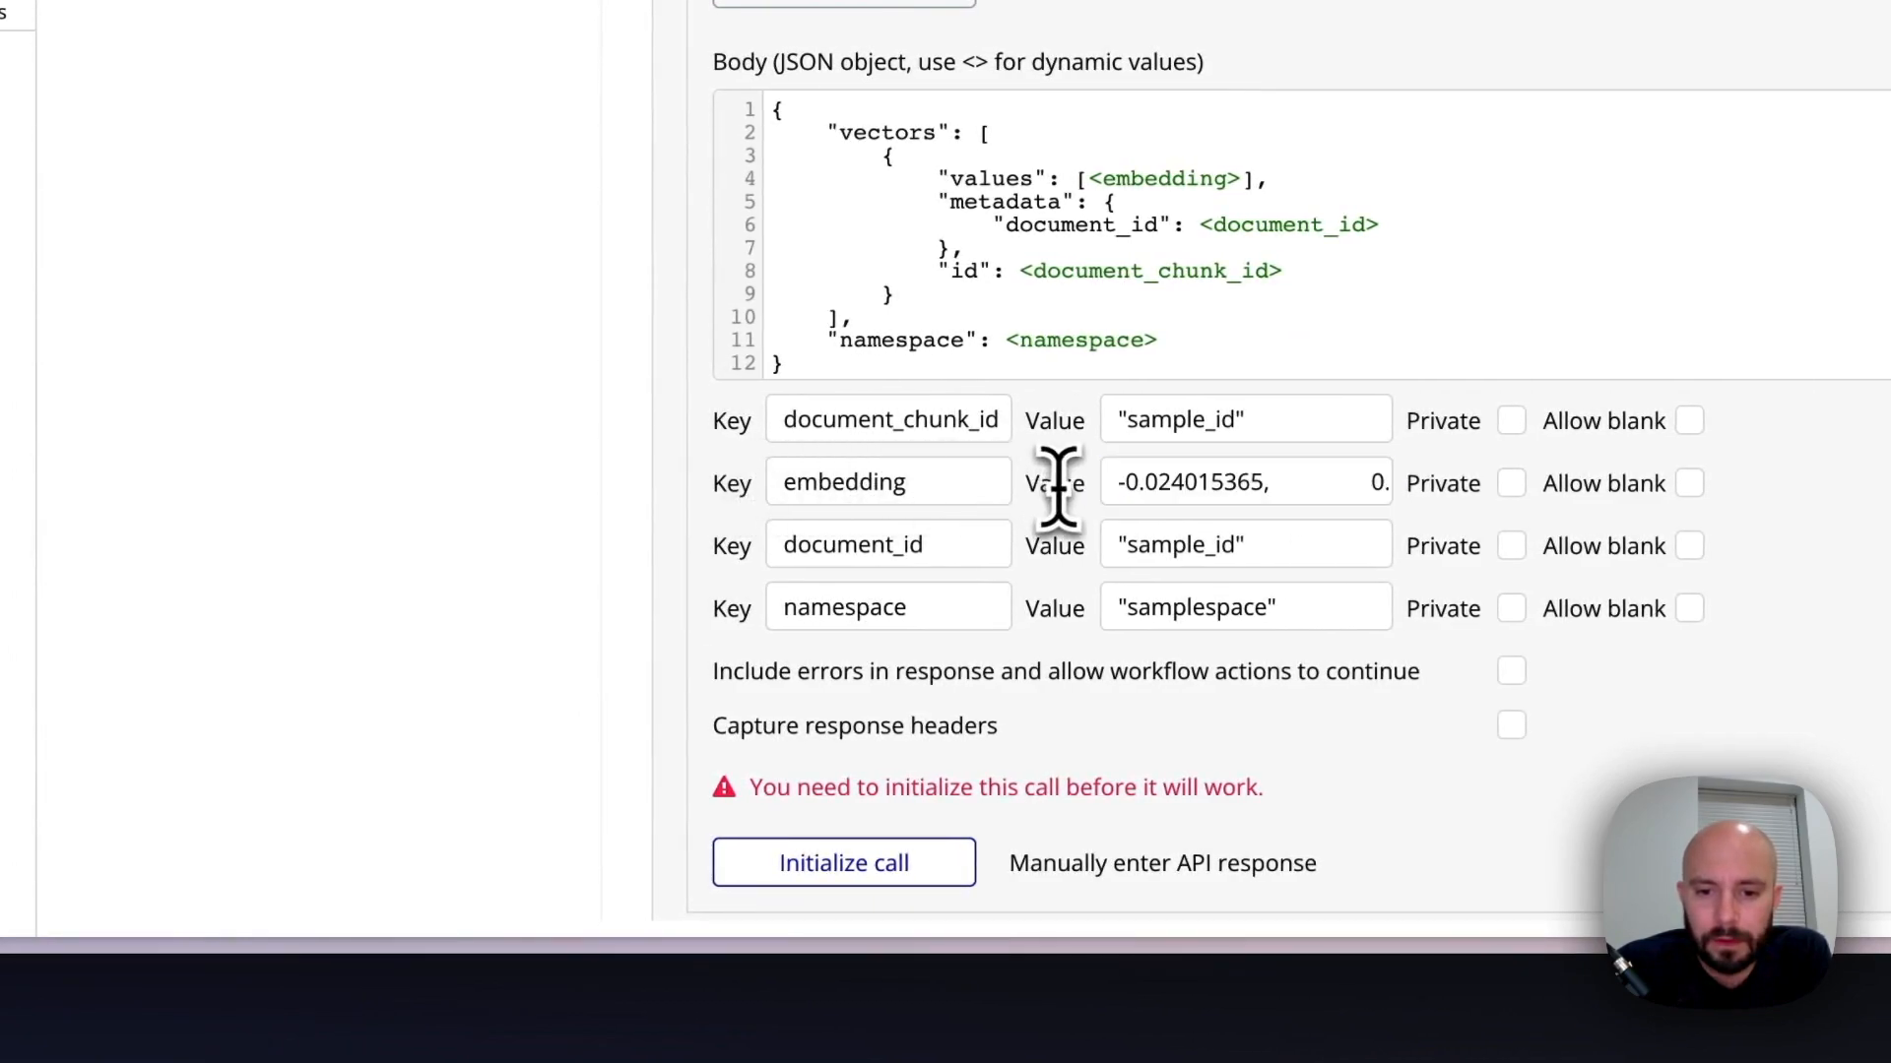
Initialize the Upsert Vectors call and save its returned values with upsertedCount as a number
scroll(1000, 660, down, 3)
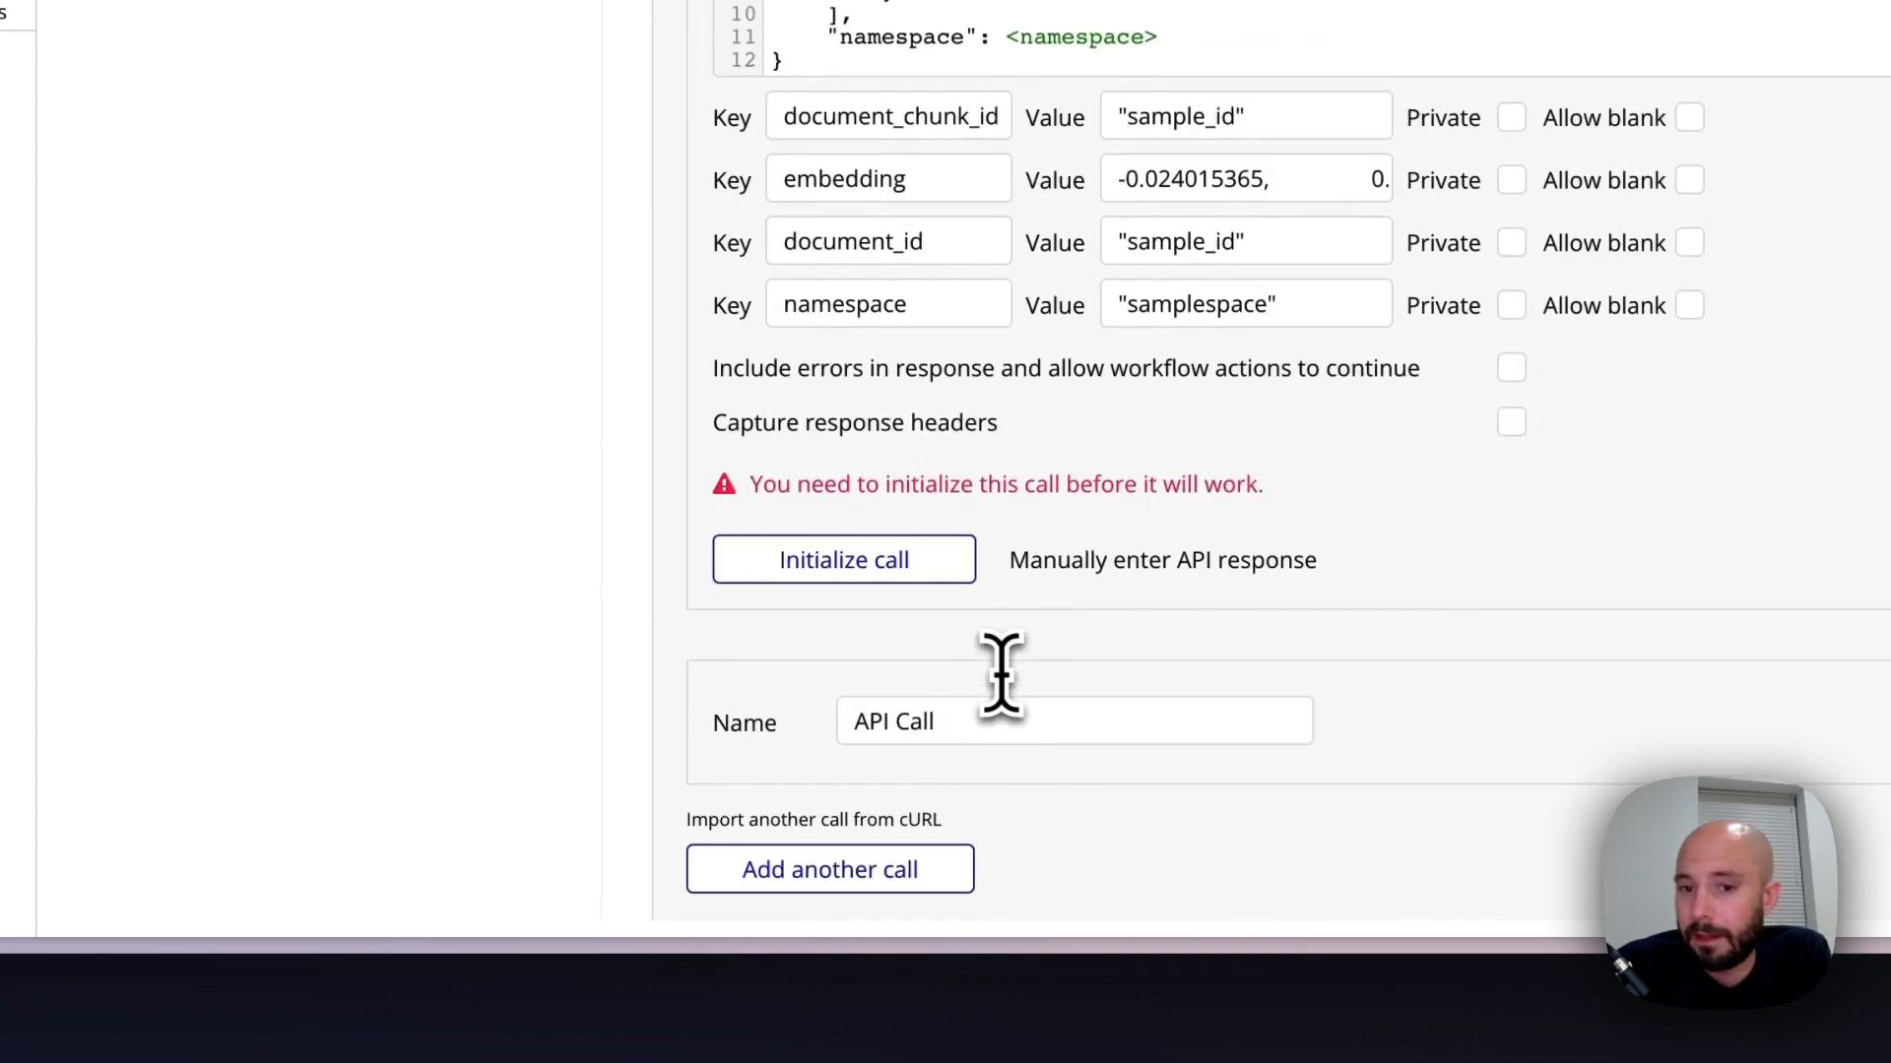
click(871, 573)
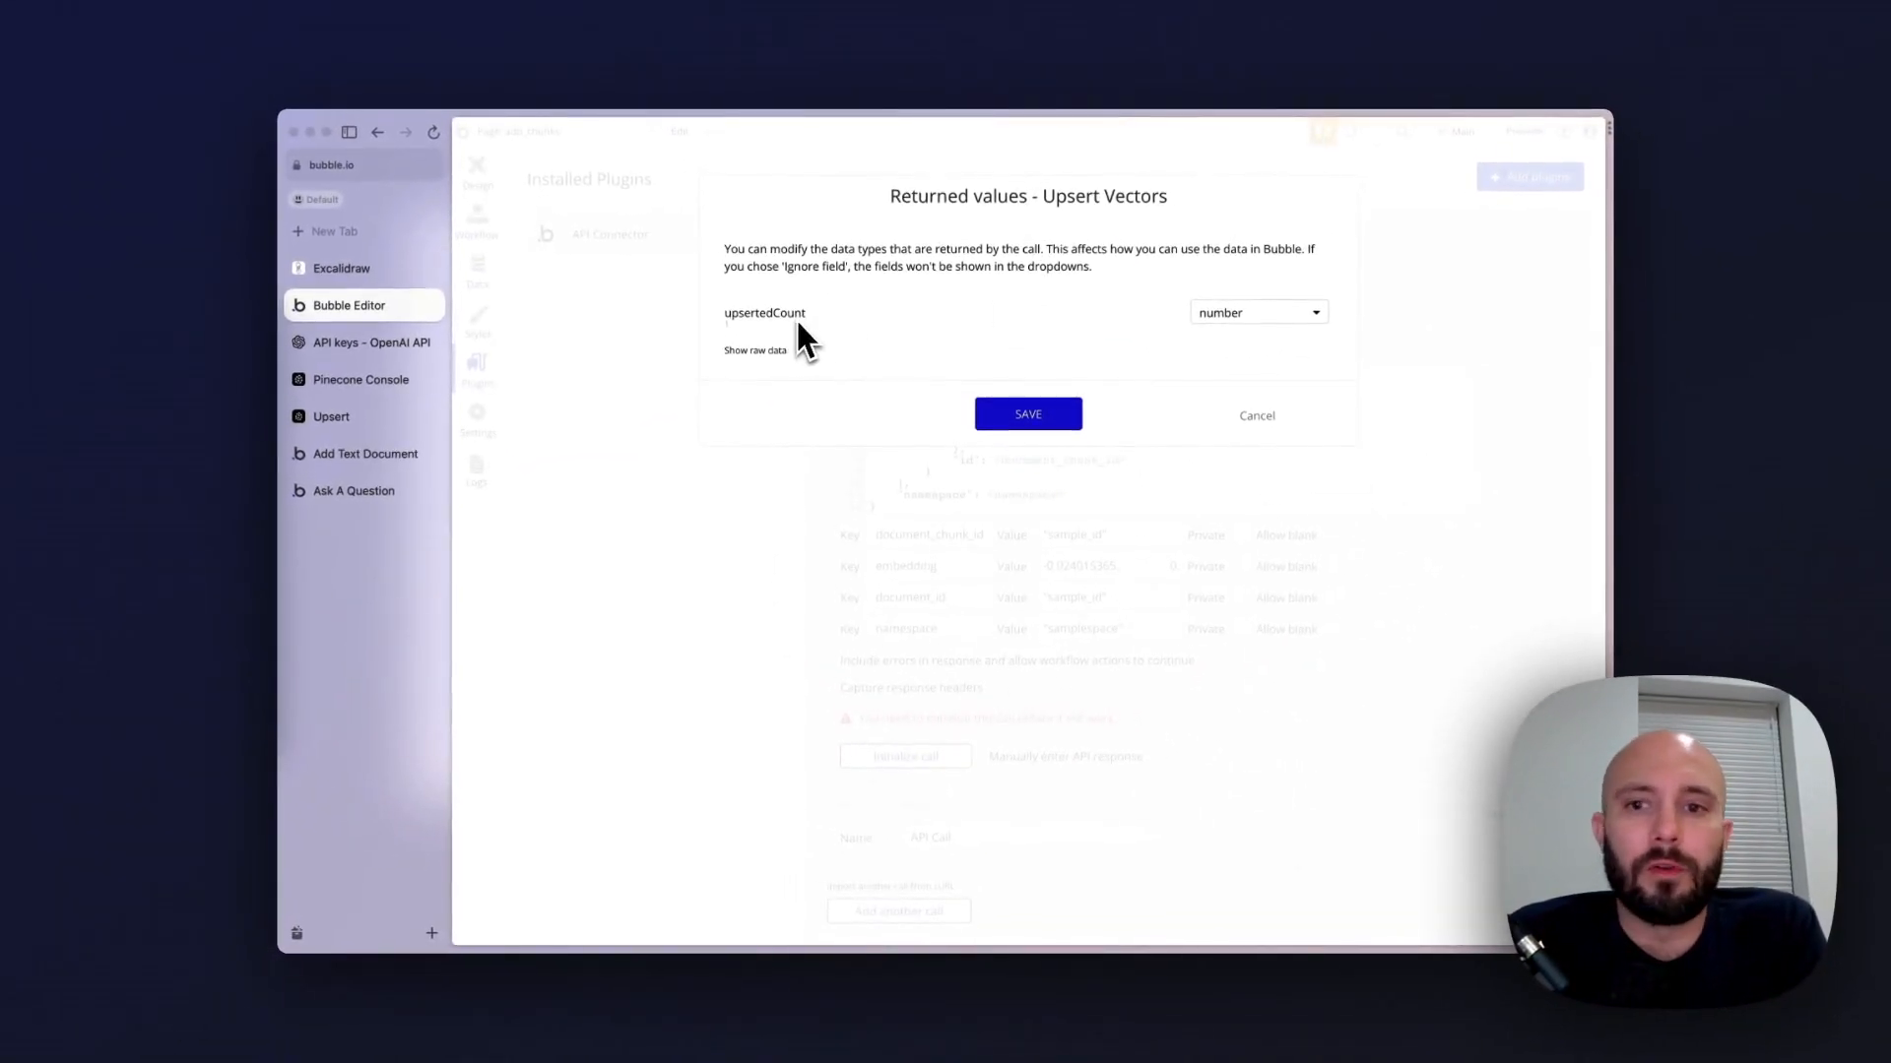
click(1028, 415)
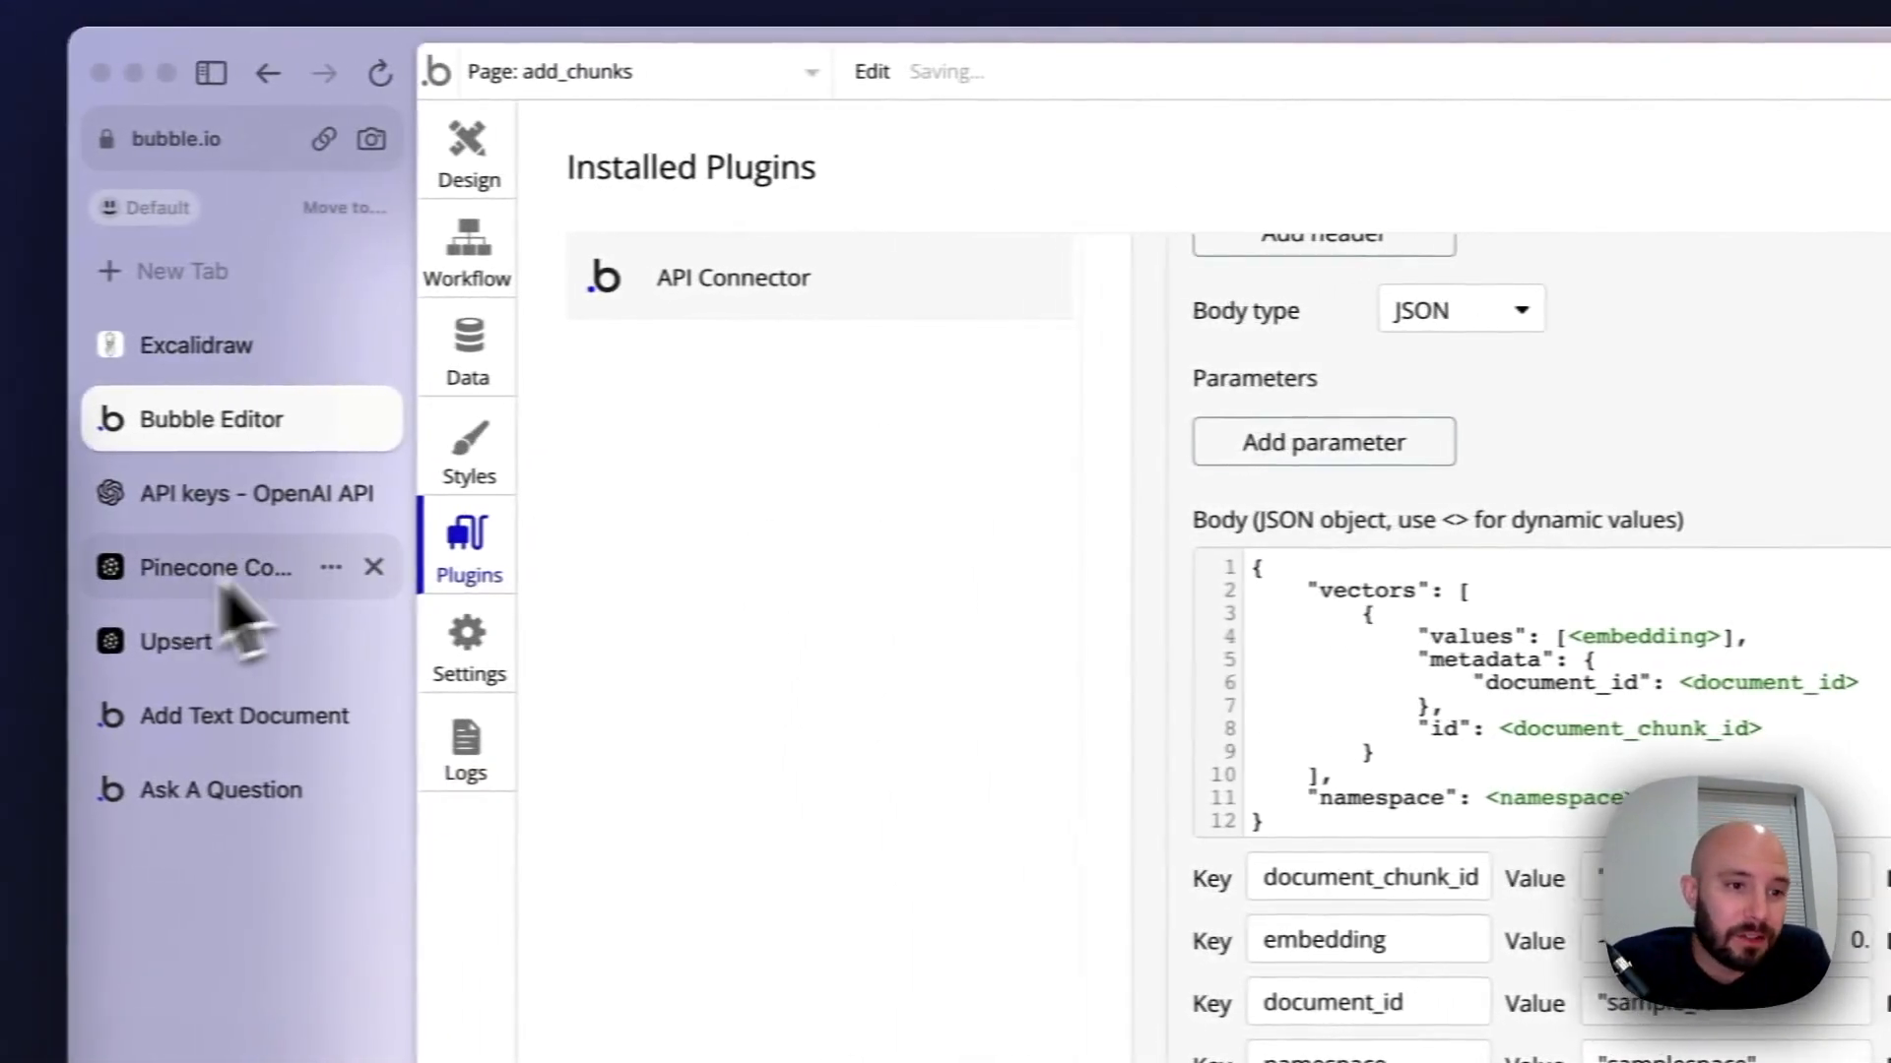
Switch to the Pinecone console to check the video index's vectors and namespaces, and review the process diagram in Excalidraw
click(217, 579)
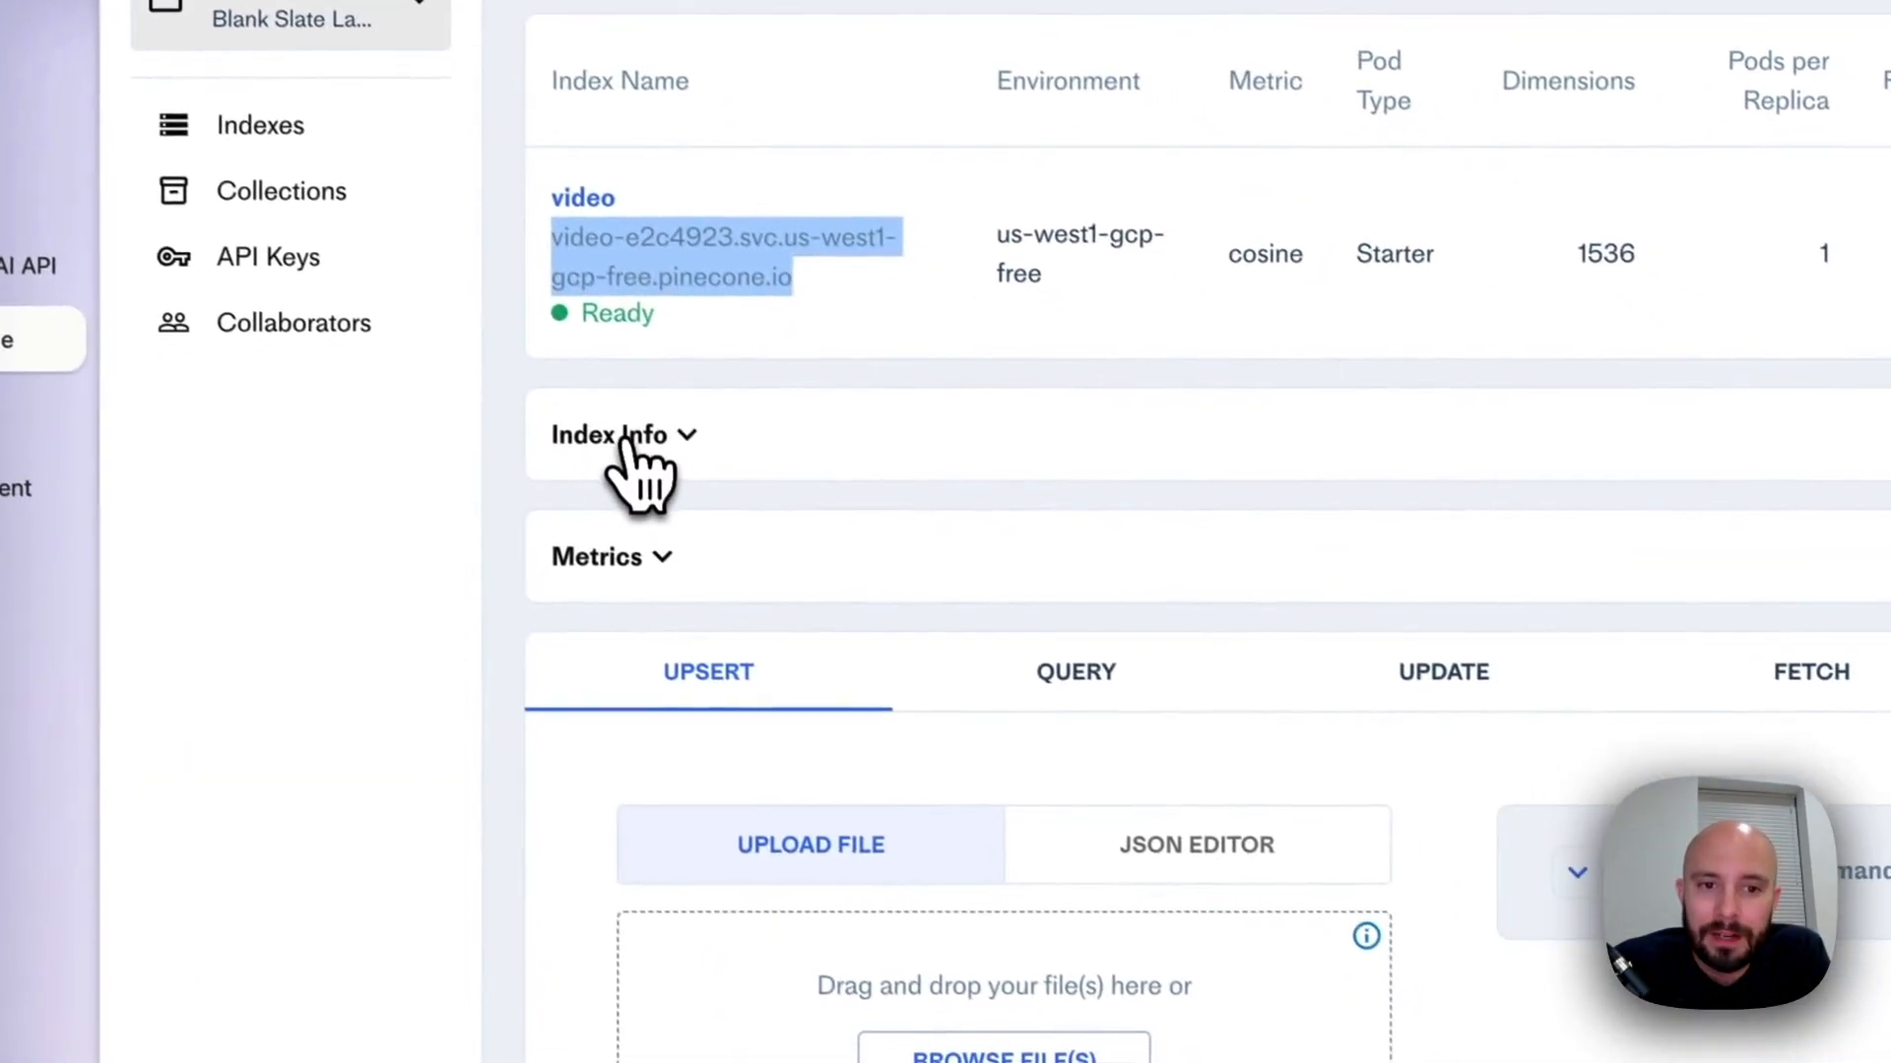
click(627, 438)
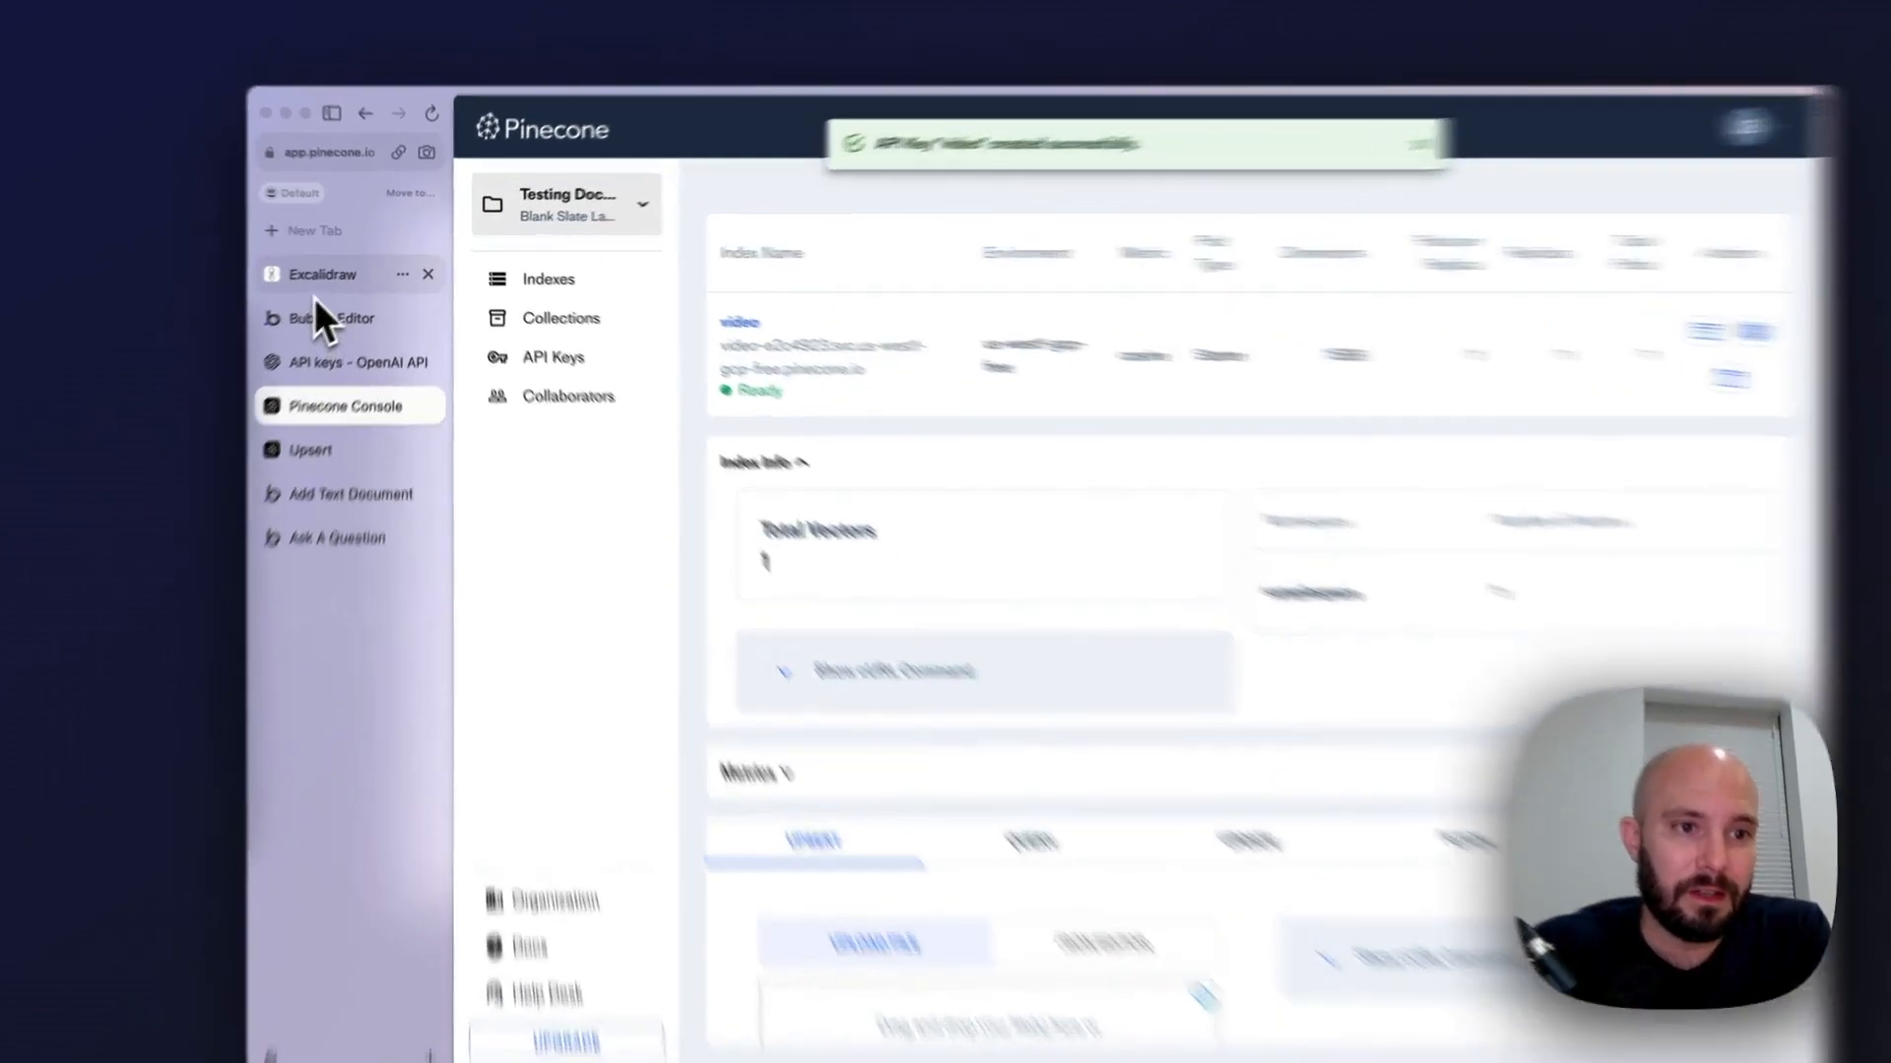
click(335, 268)
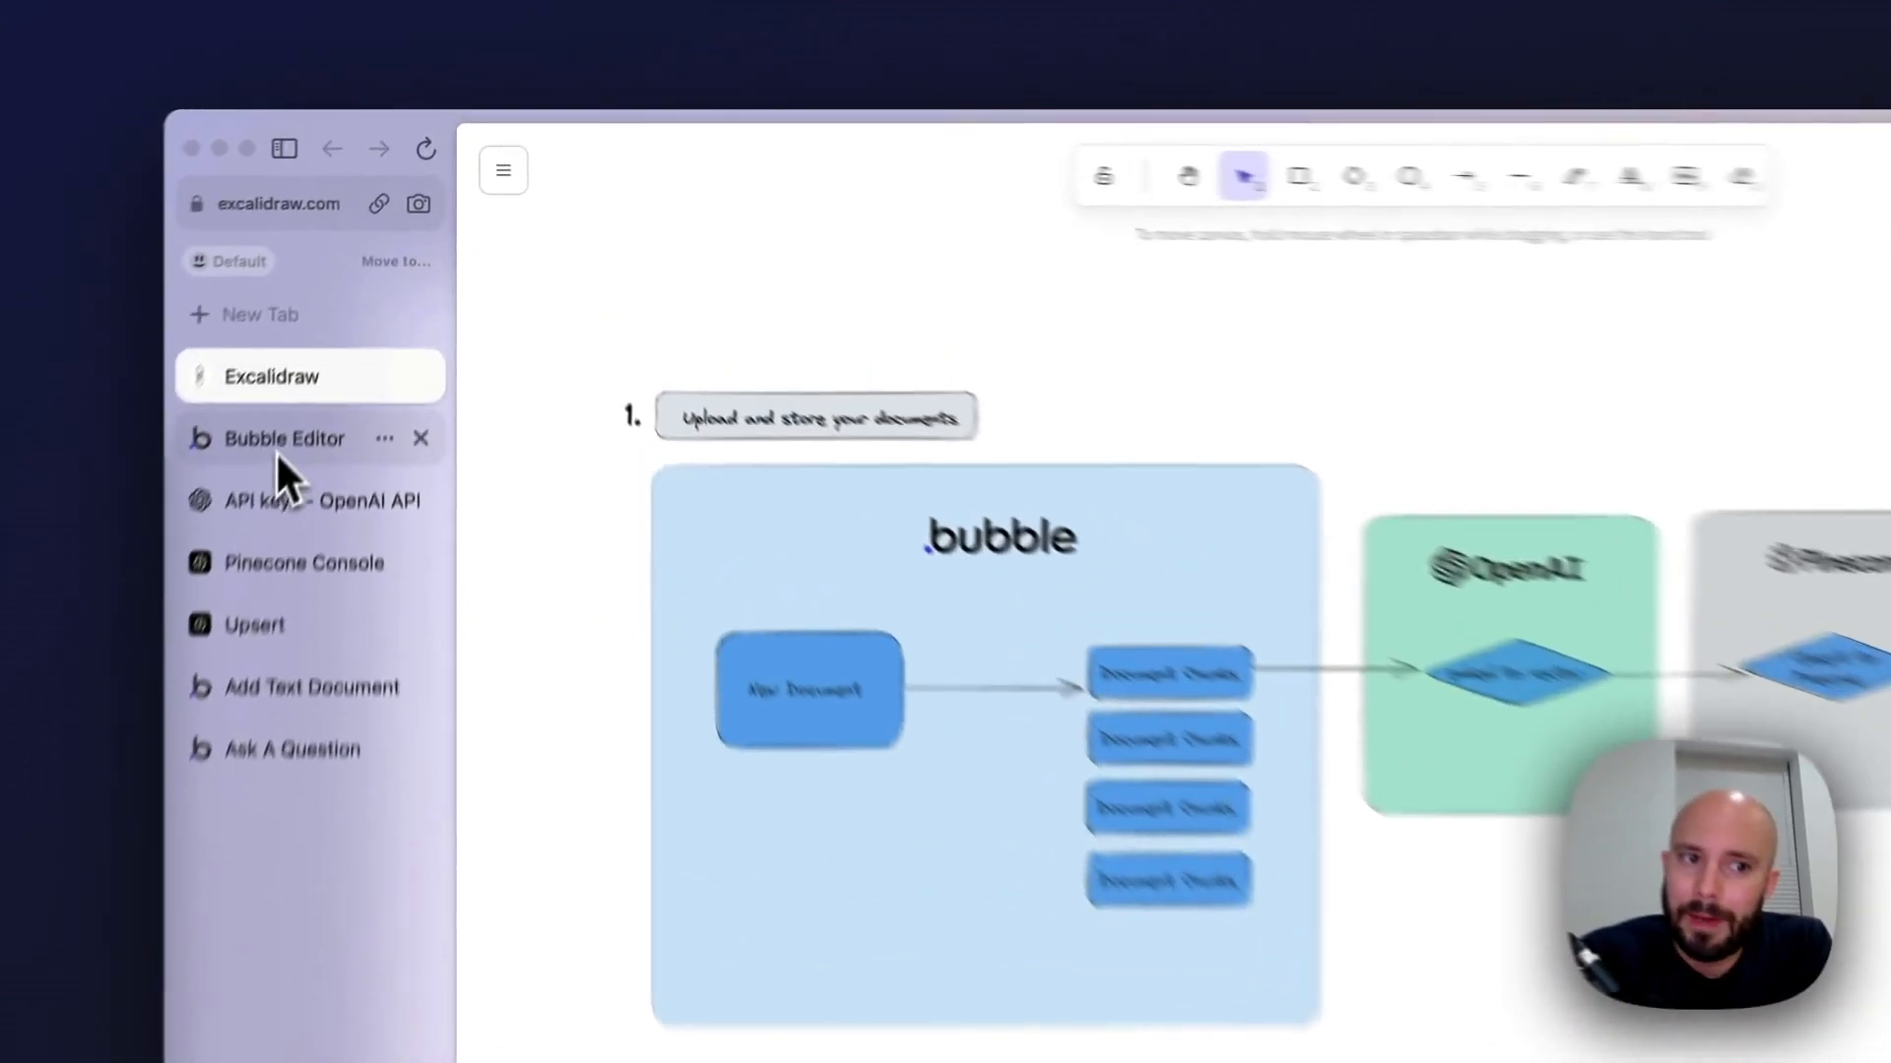
Return to the Bubble editor, collapse the Upsert Vectors call and delete the empty API Call under the Pinecone API
click(324, 307)
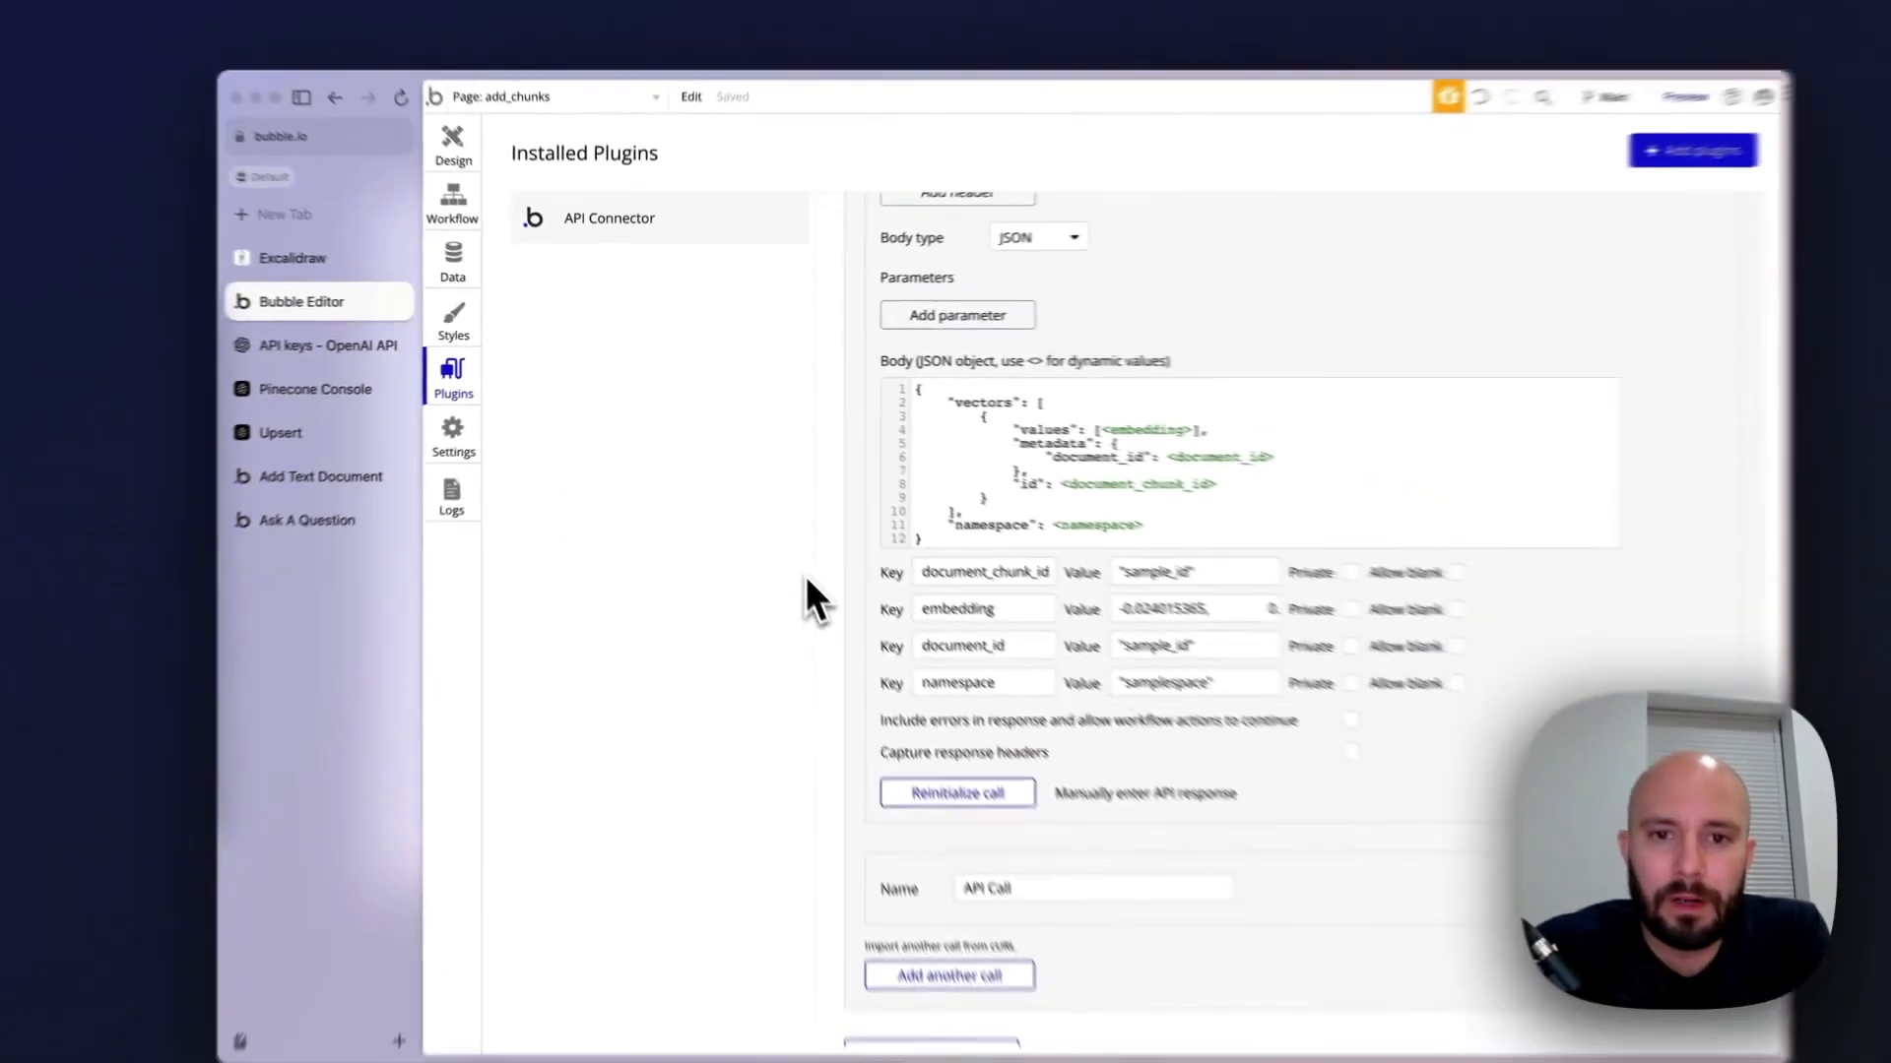
scroll(950, 606, up, 5)
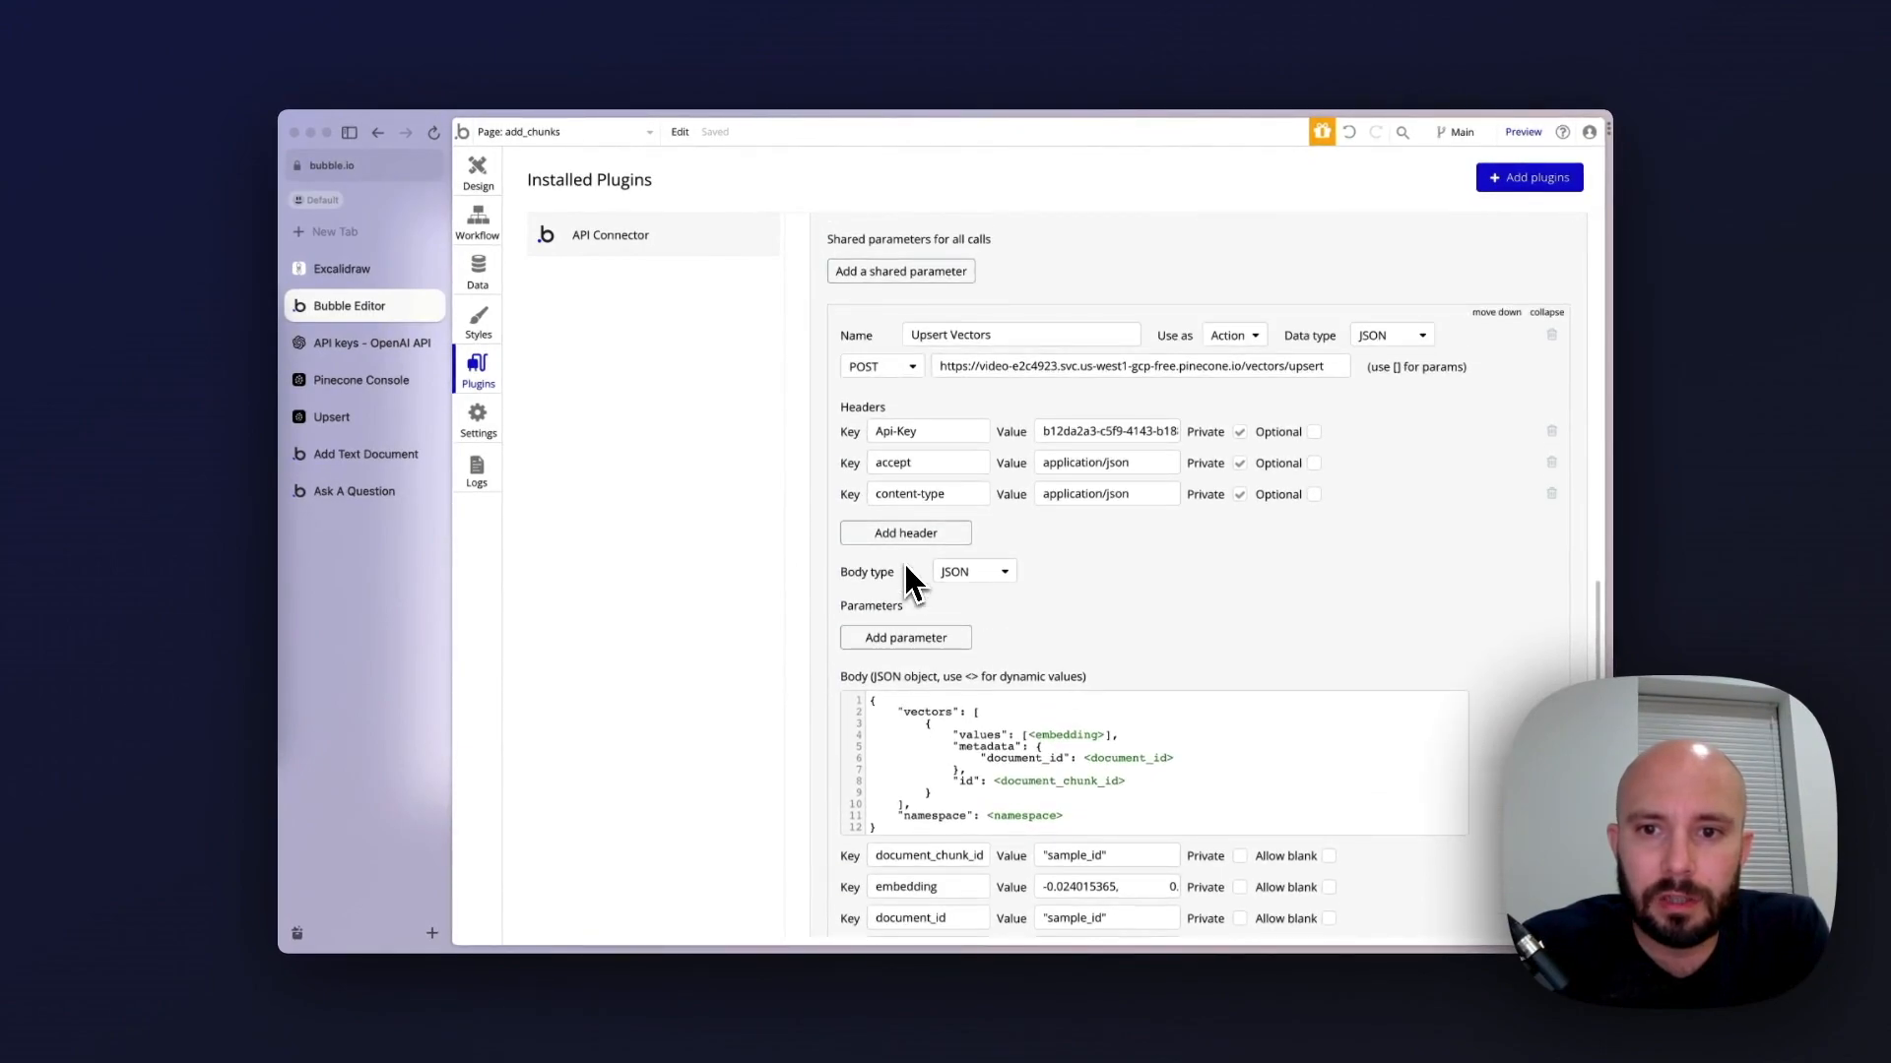
scroll(904, 564, down, 4)
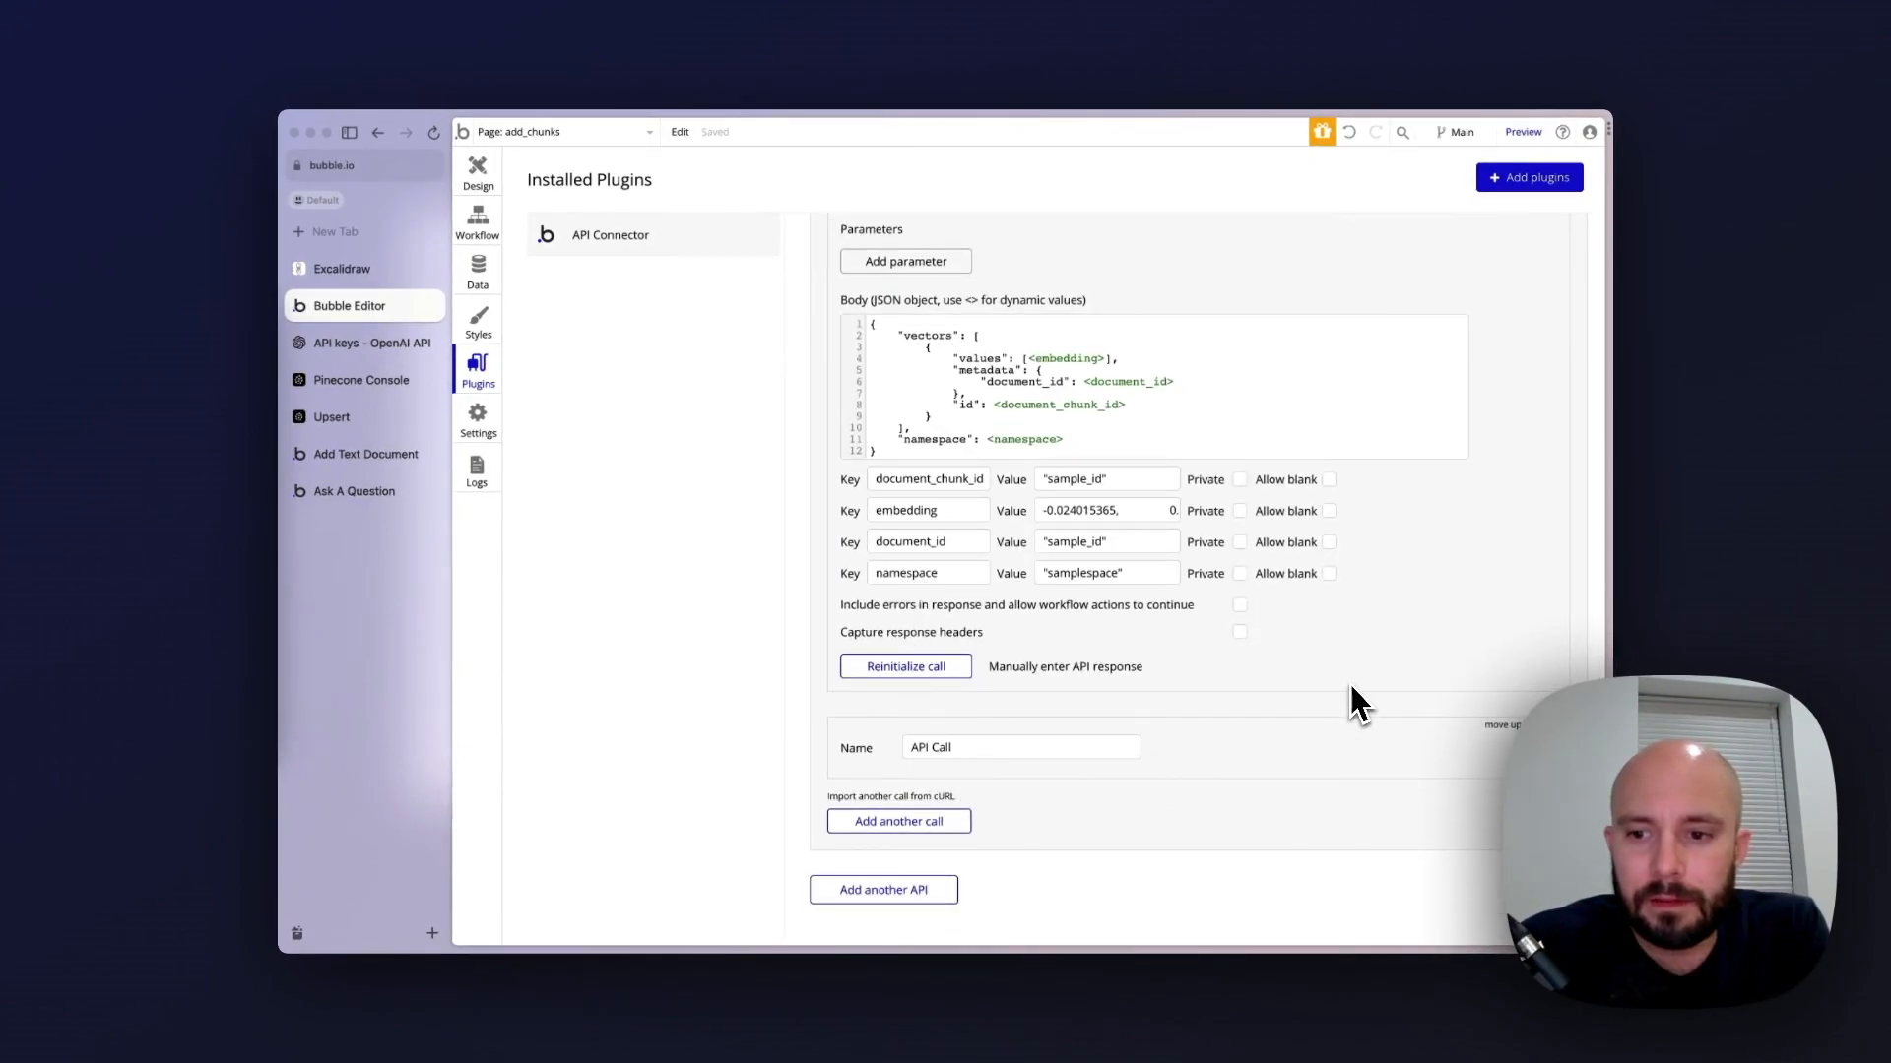
scroll(1418, 650, up, 4)
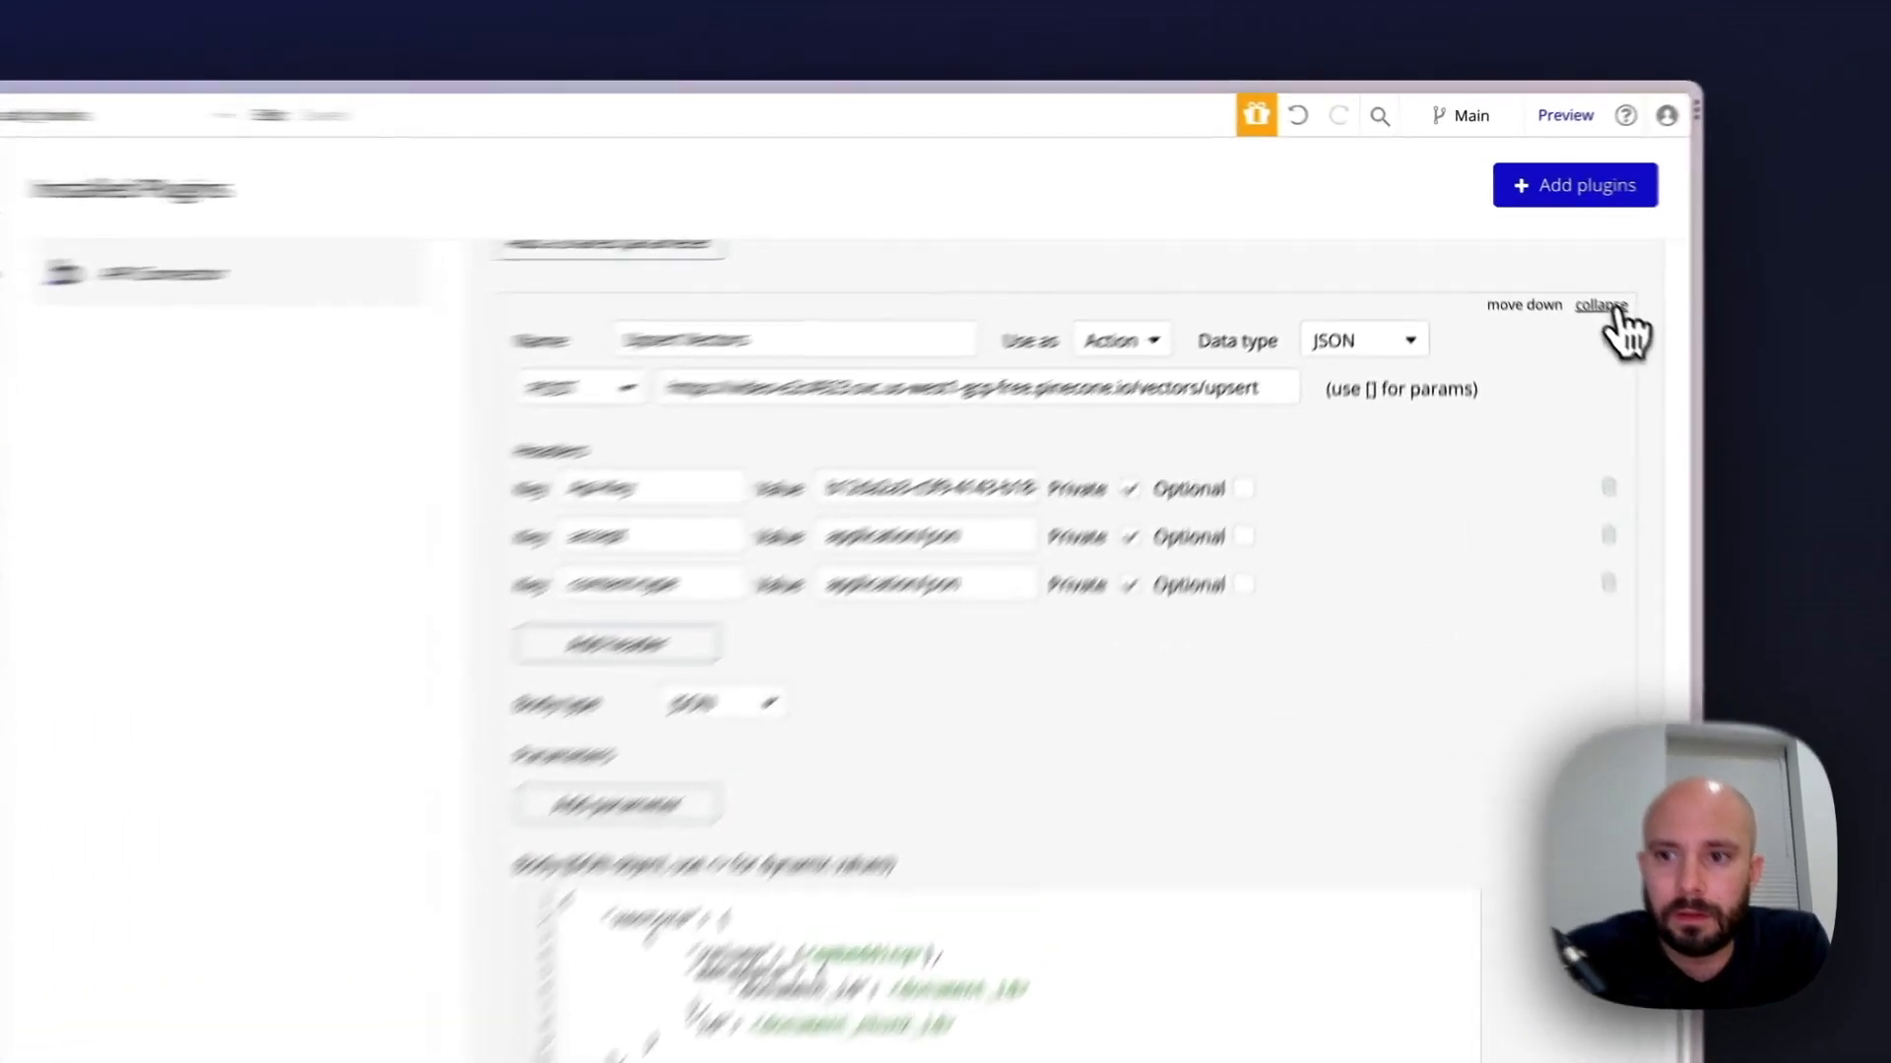
click(1605, 307)
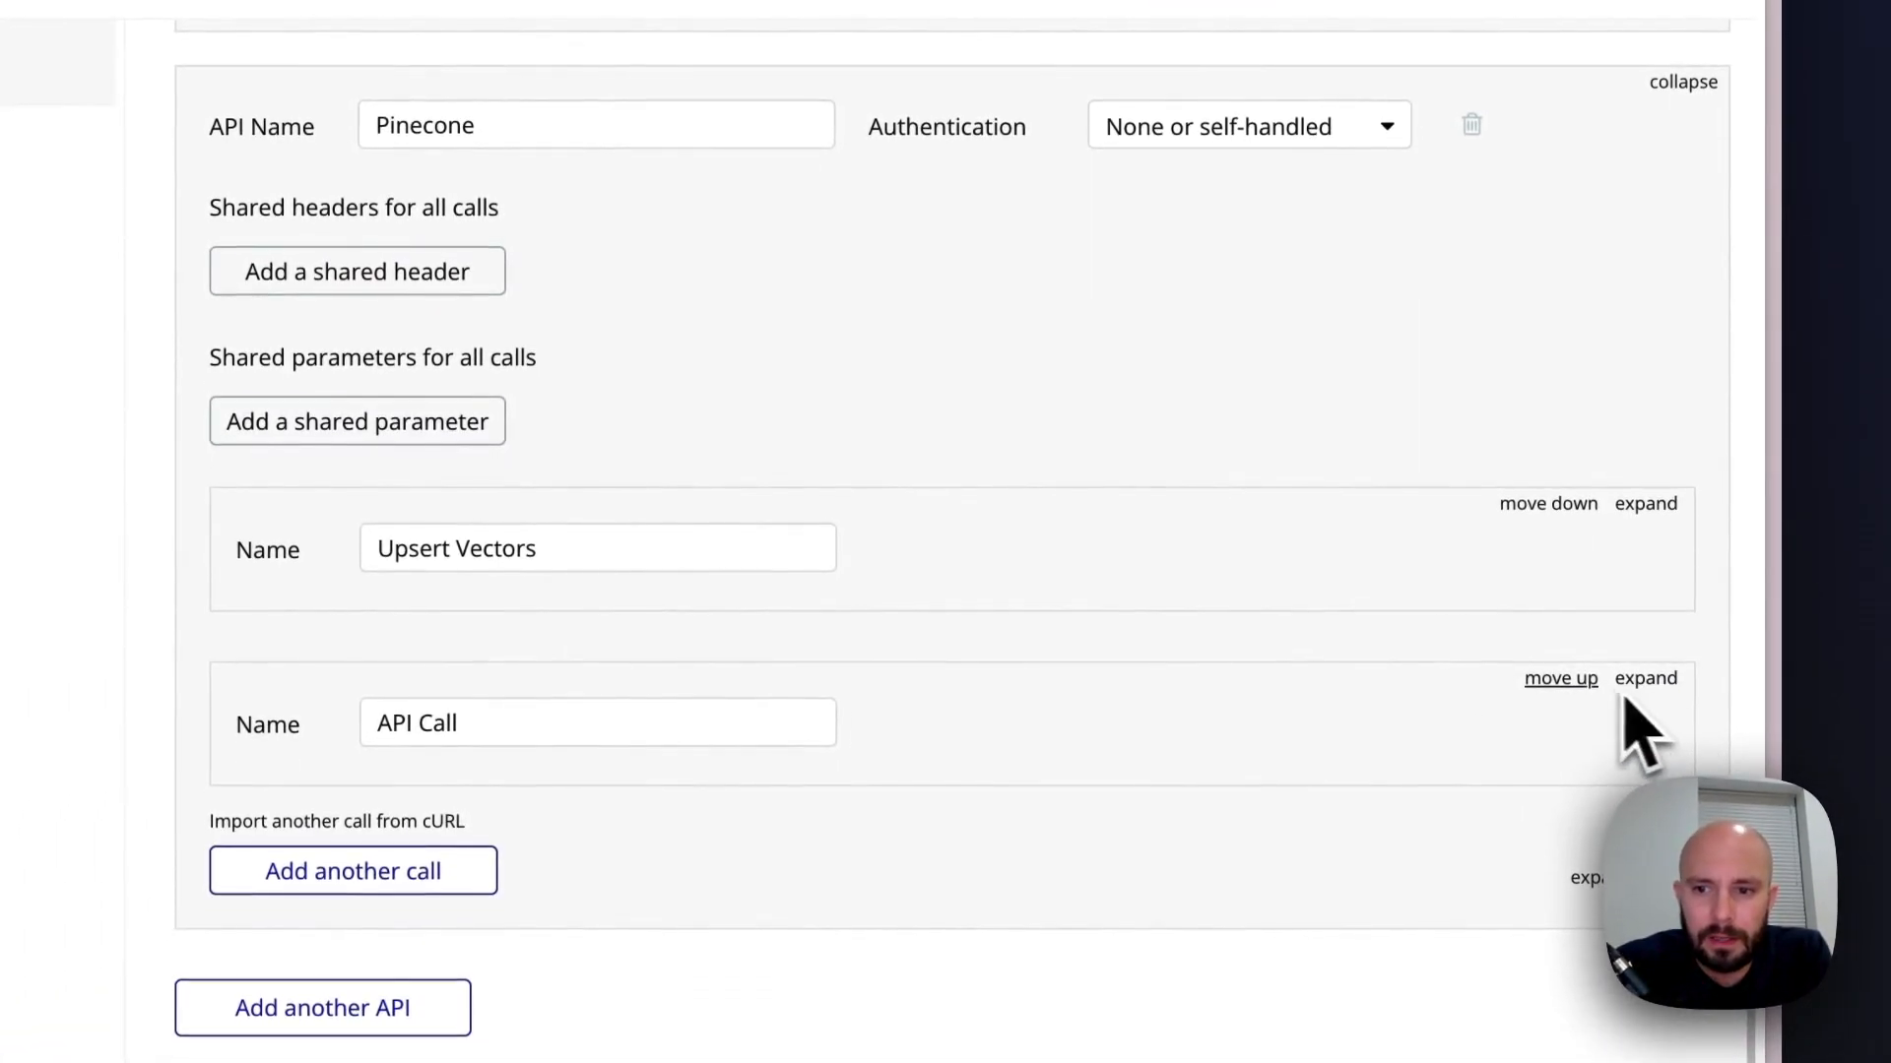
click(1638, 679)
scroll(1637, 681, down, 3)
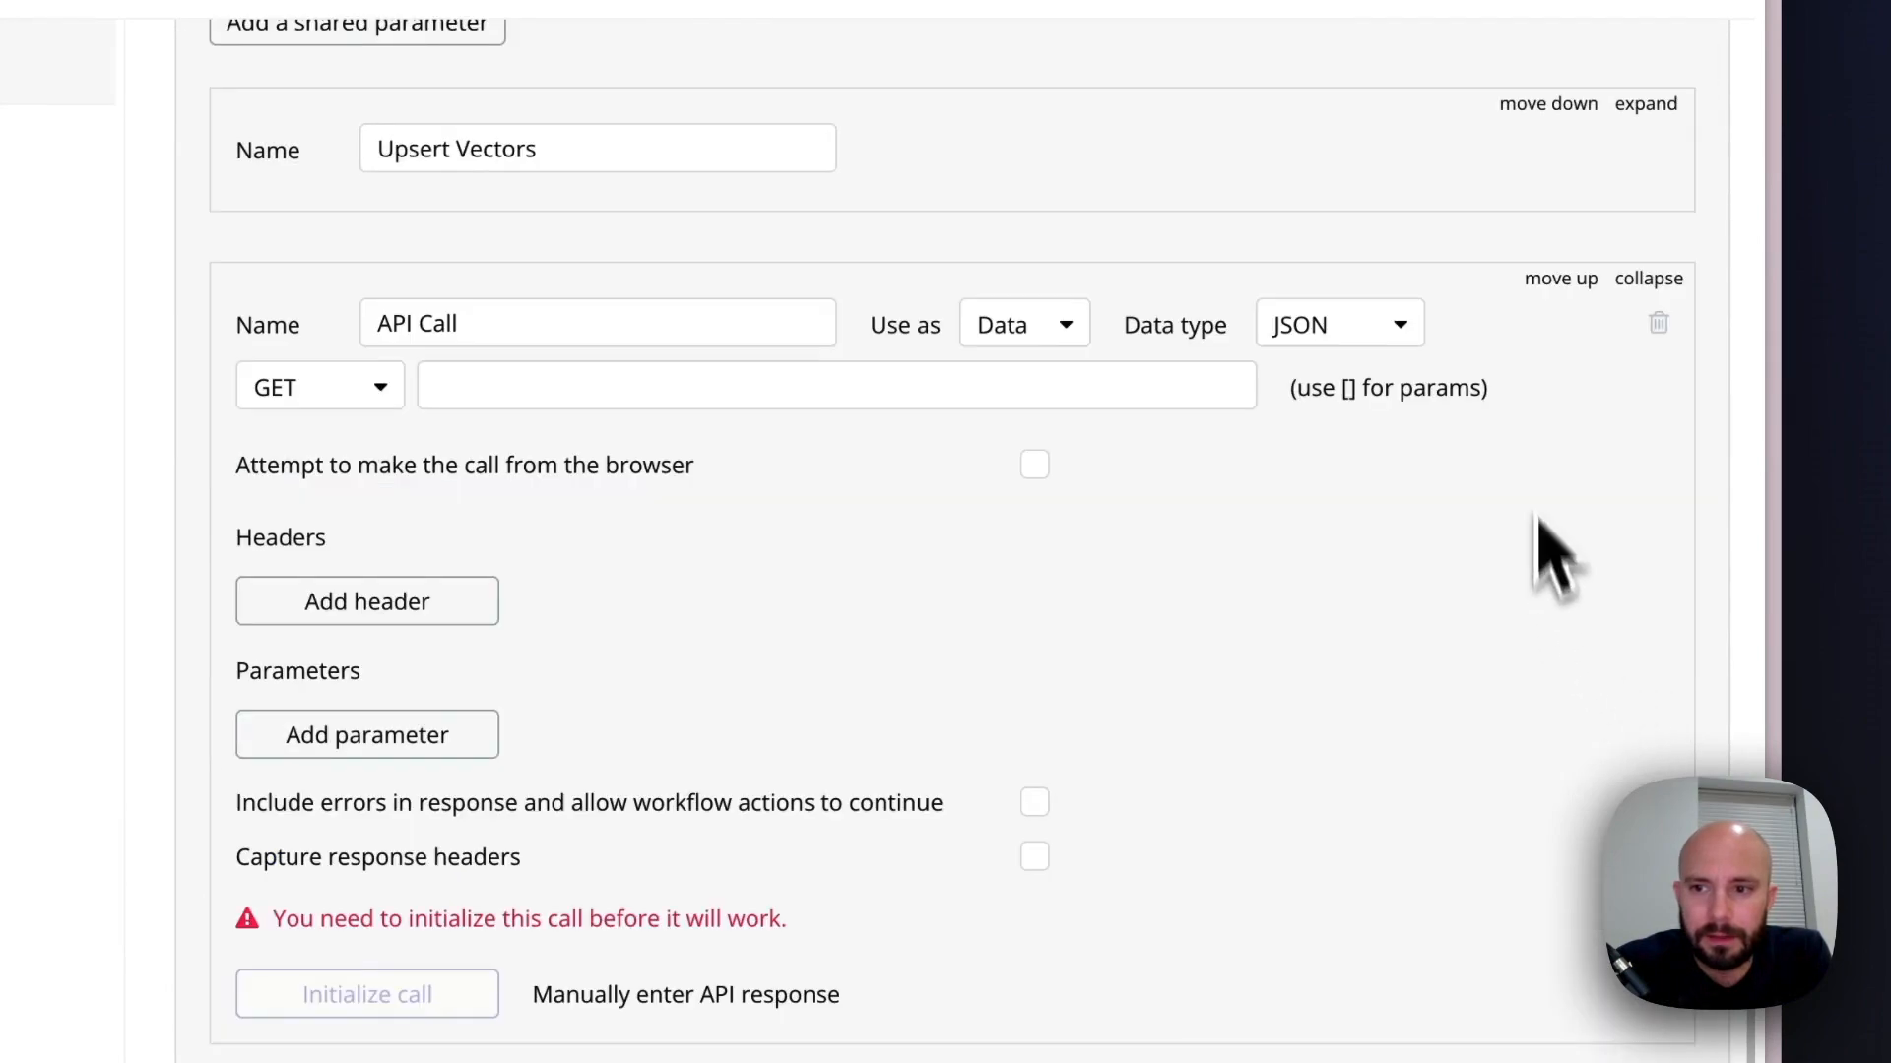
click(1658, 323)
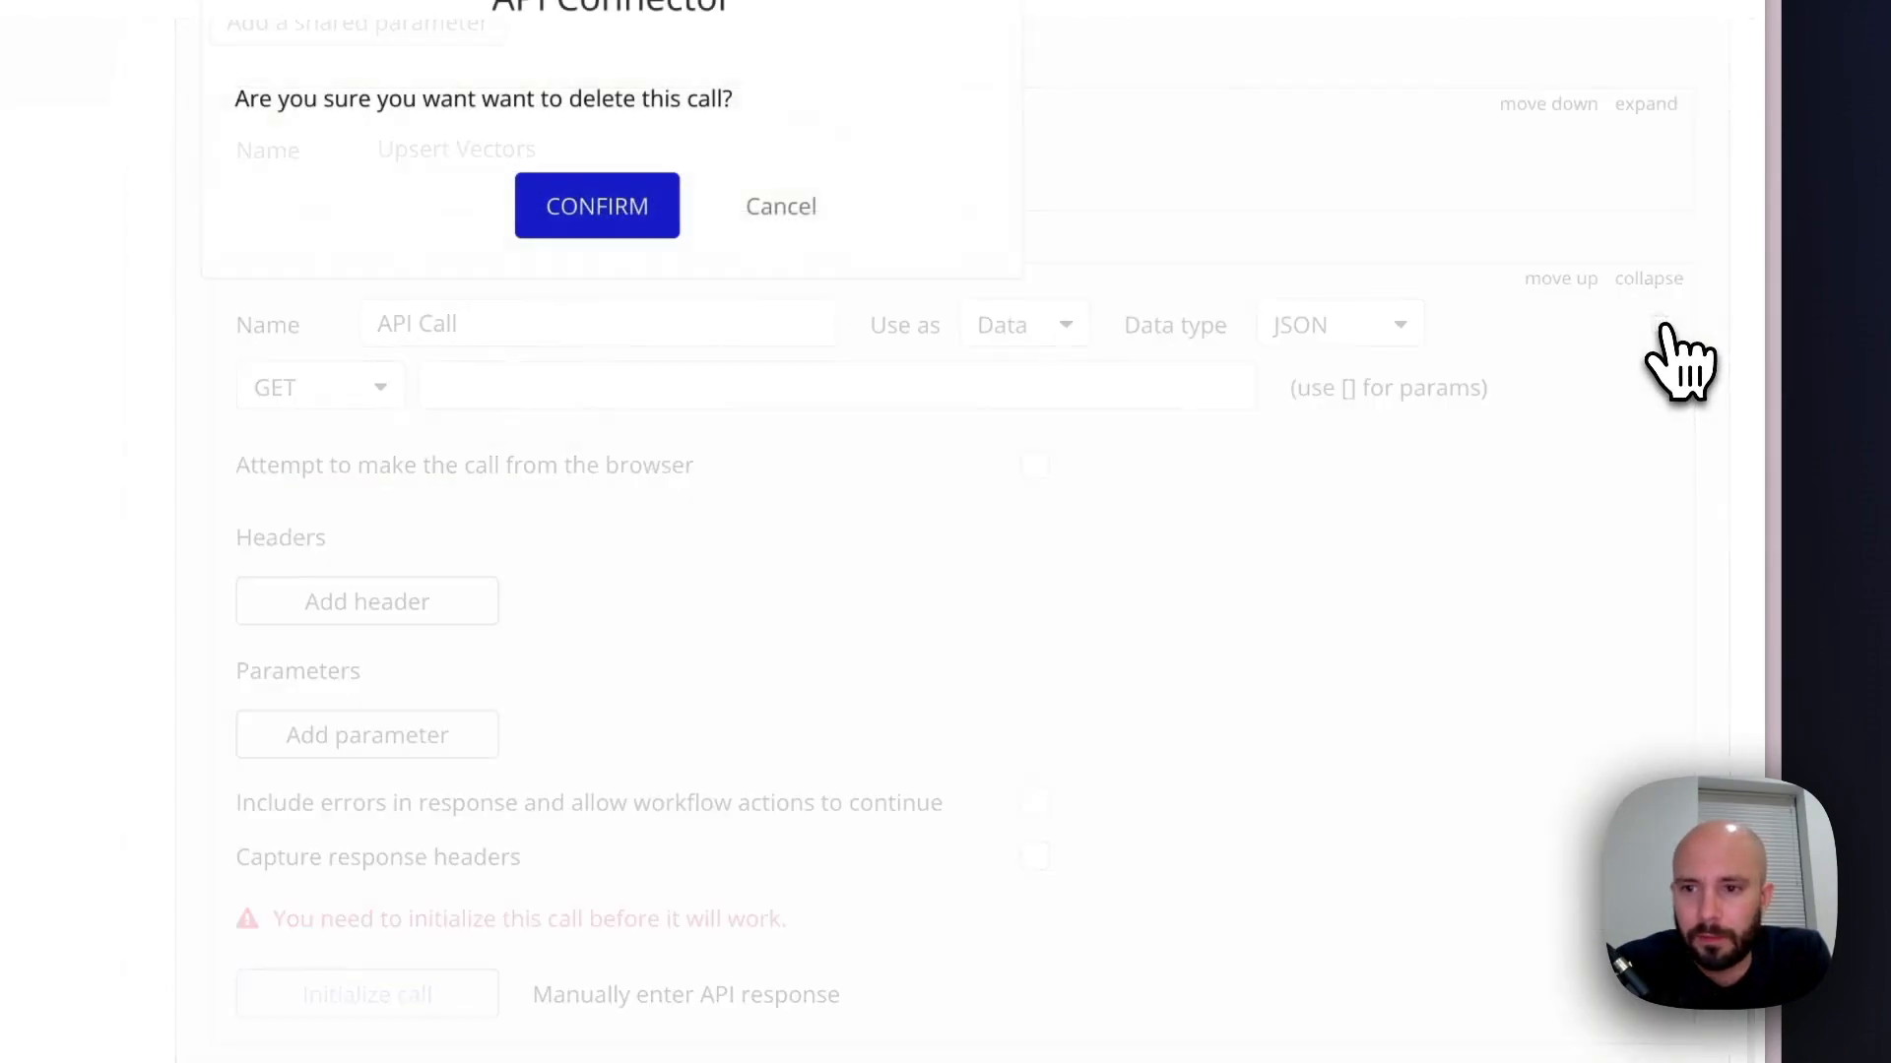
click(556, 202)
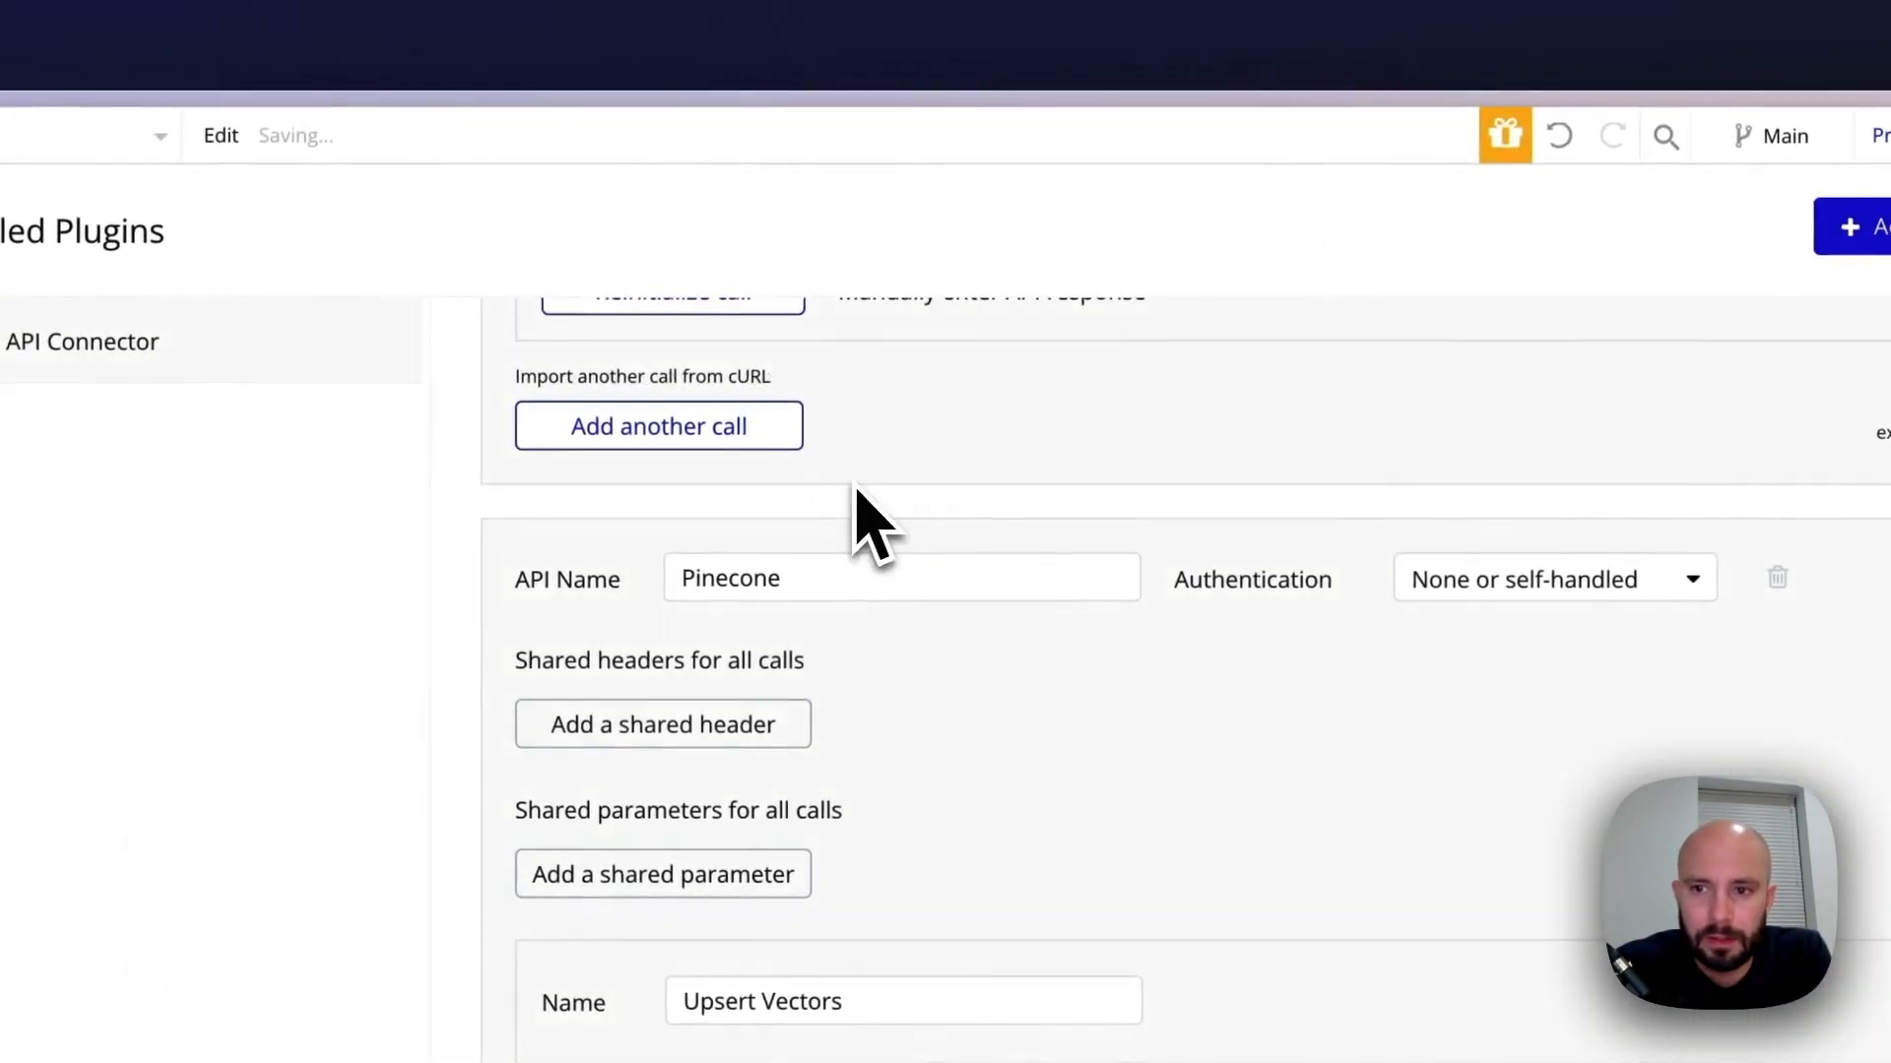
Delete the empty API Call under the OpenAI API and collapse the Embeddings call
scroll(1048, 612, up, 4)
scroll(1063, 615, up, 12)
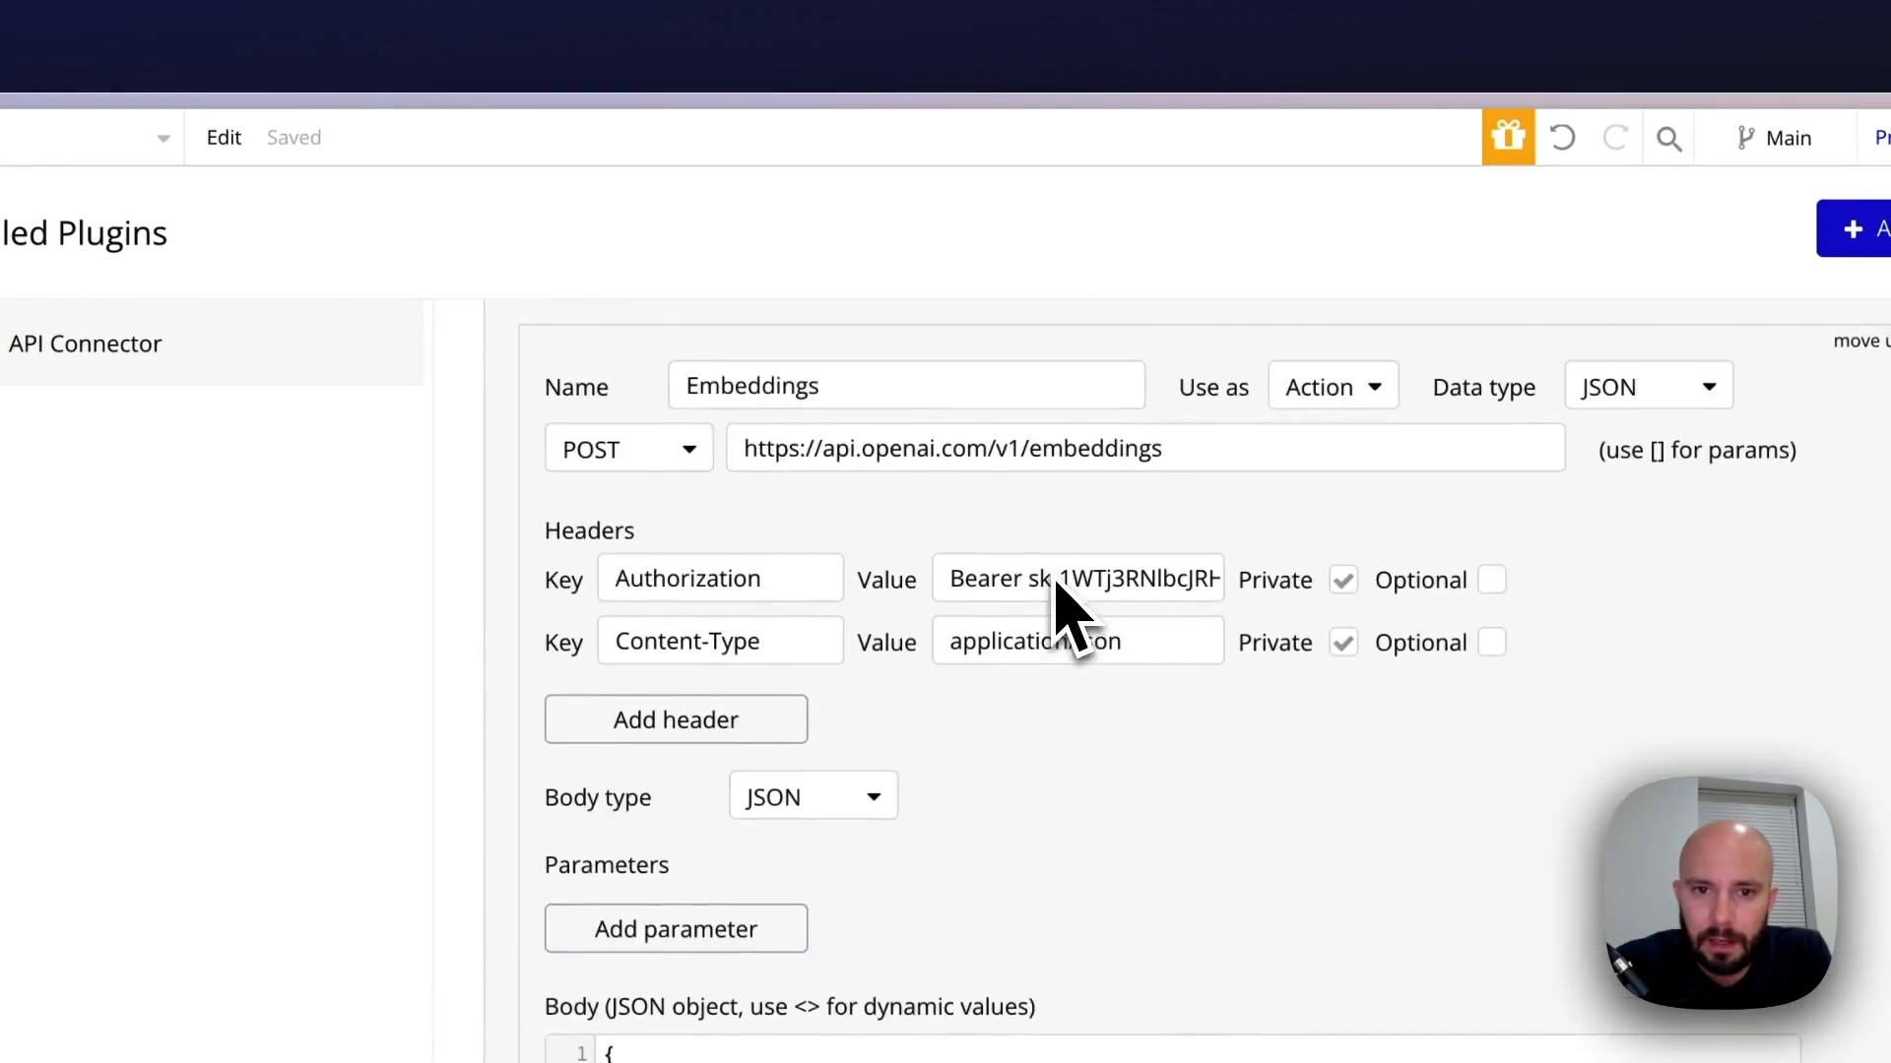
click(1692, 603)
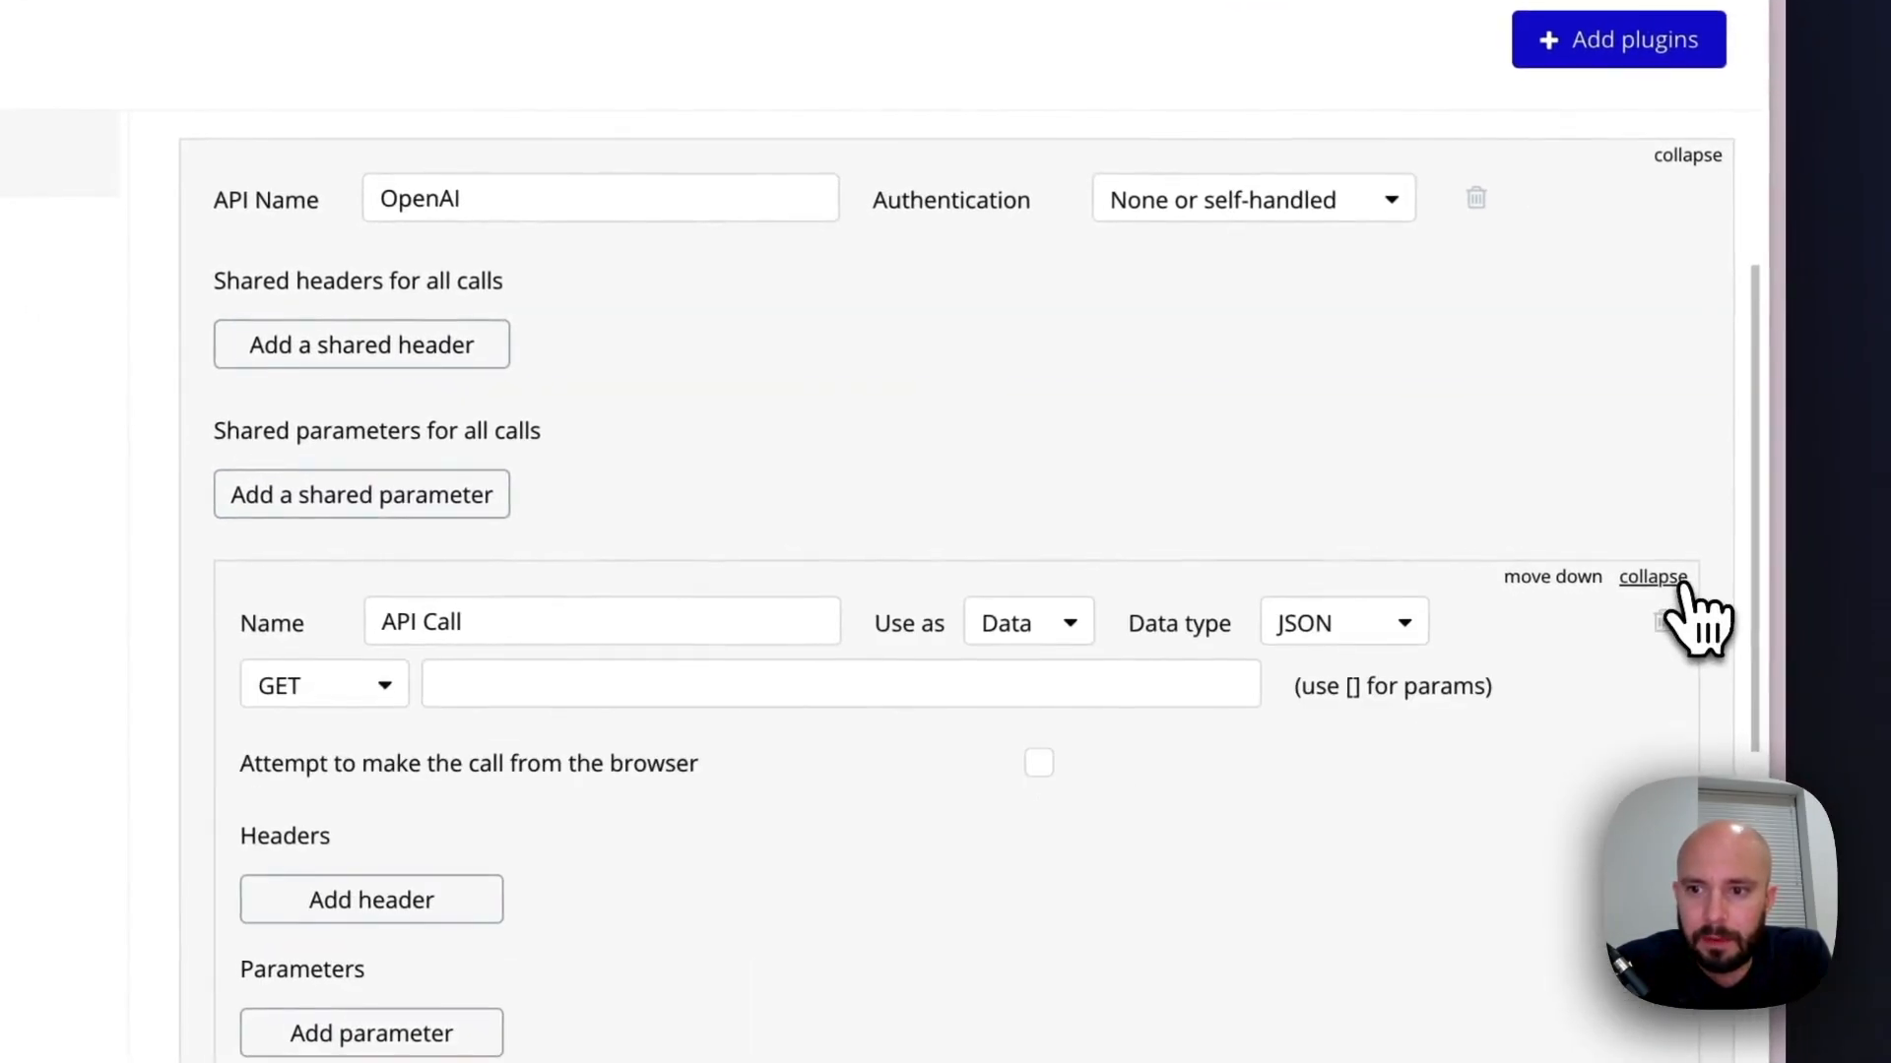
click(1659, 618)
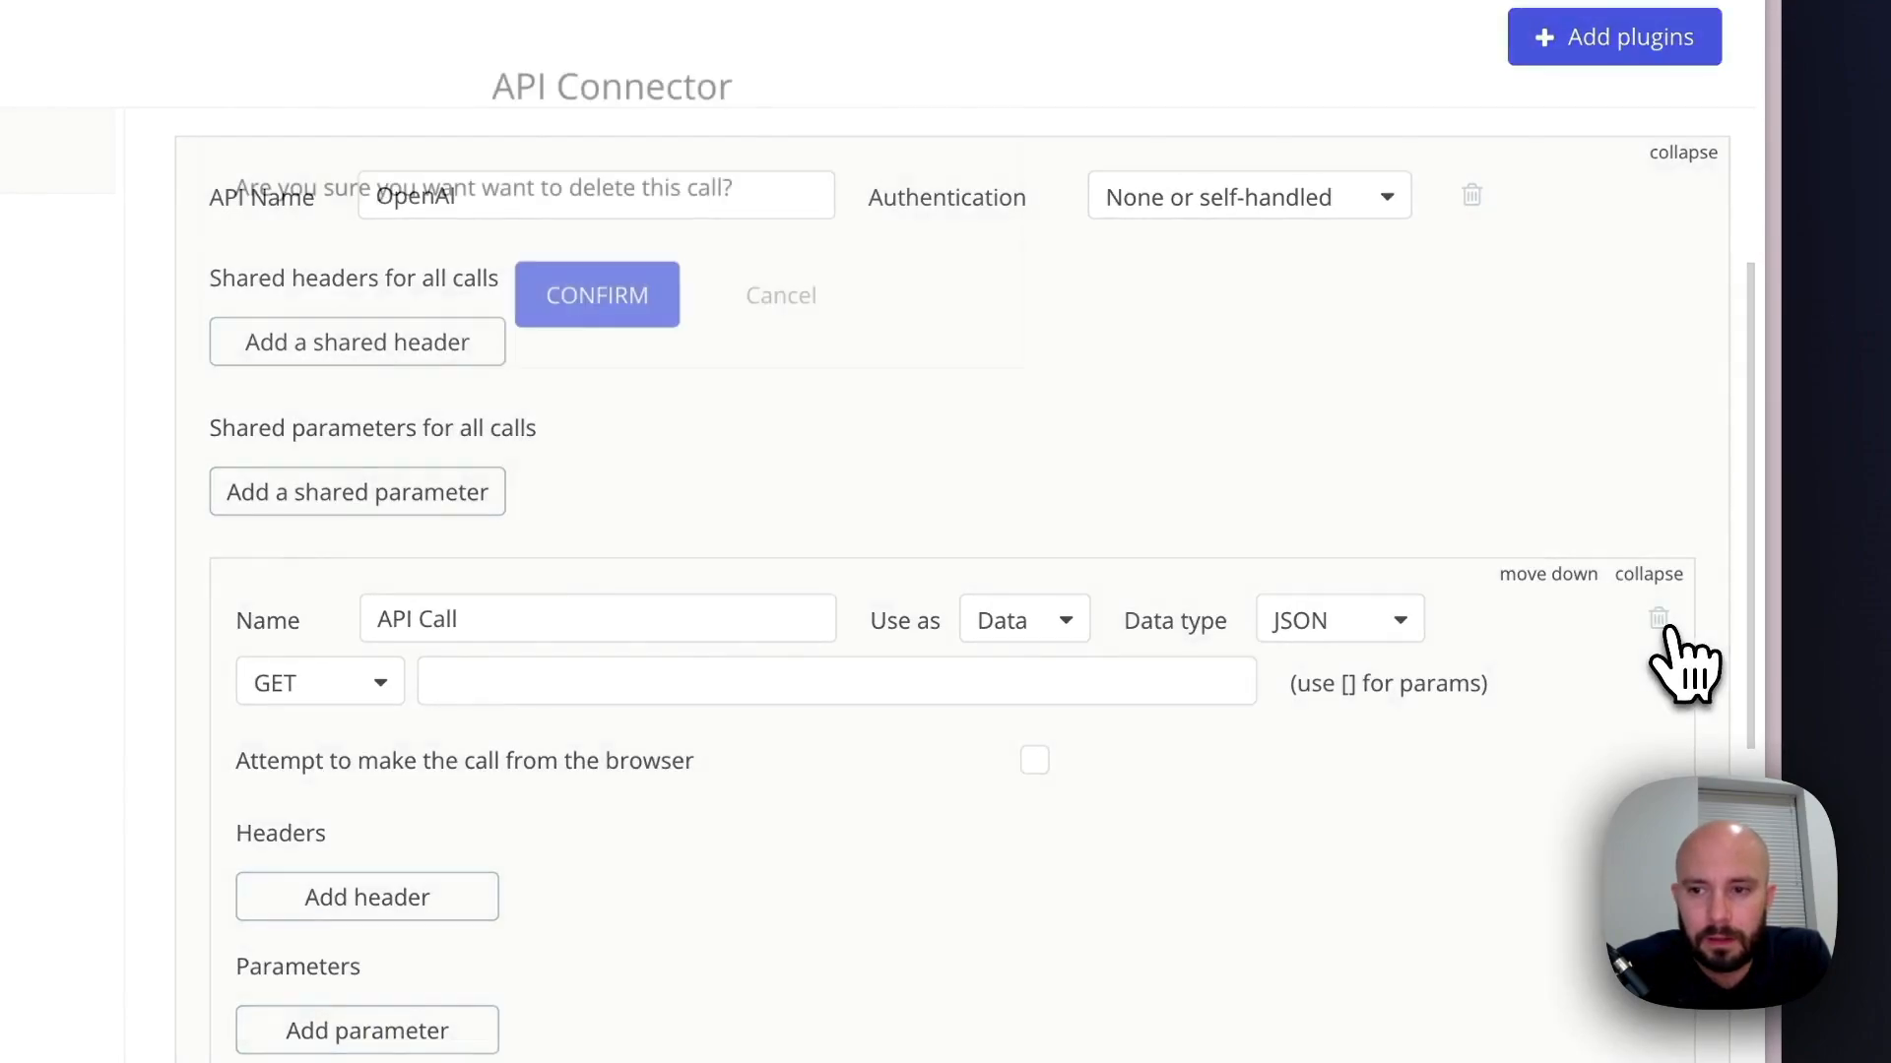
click(810, 478)
scroll(919, 718, up, 1)
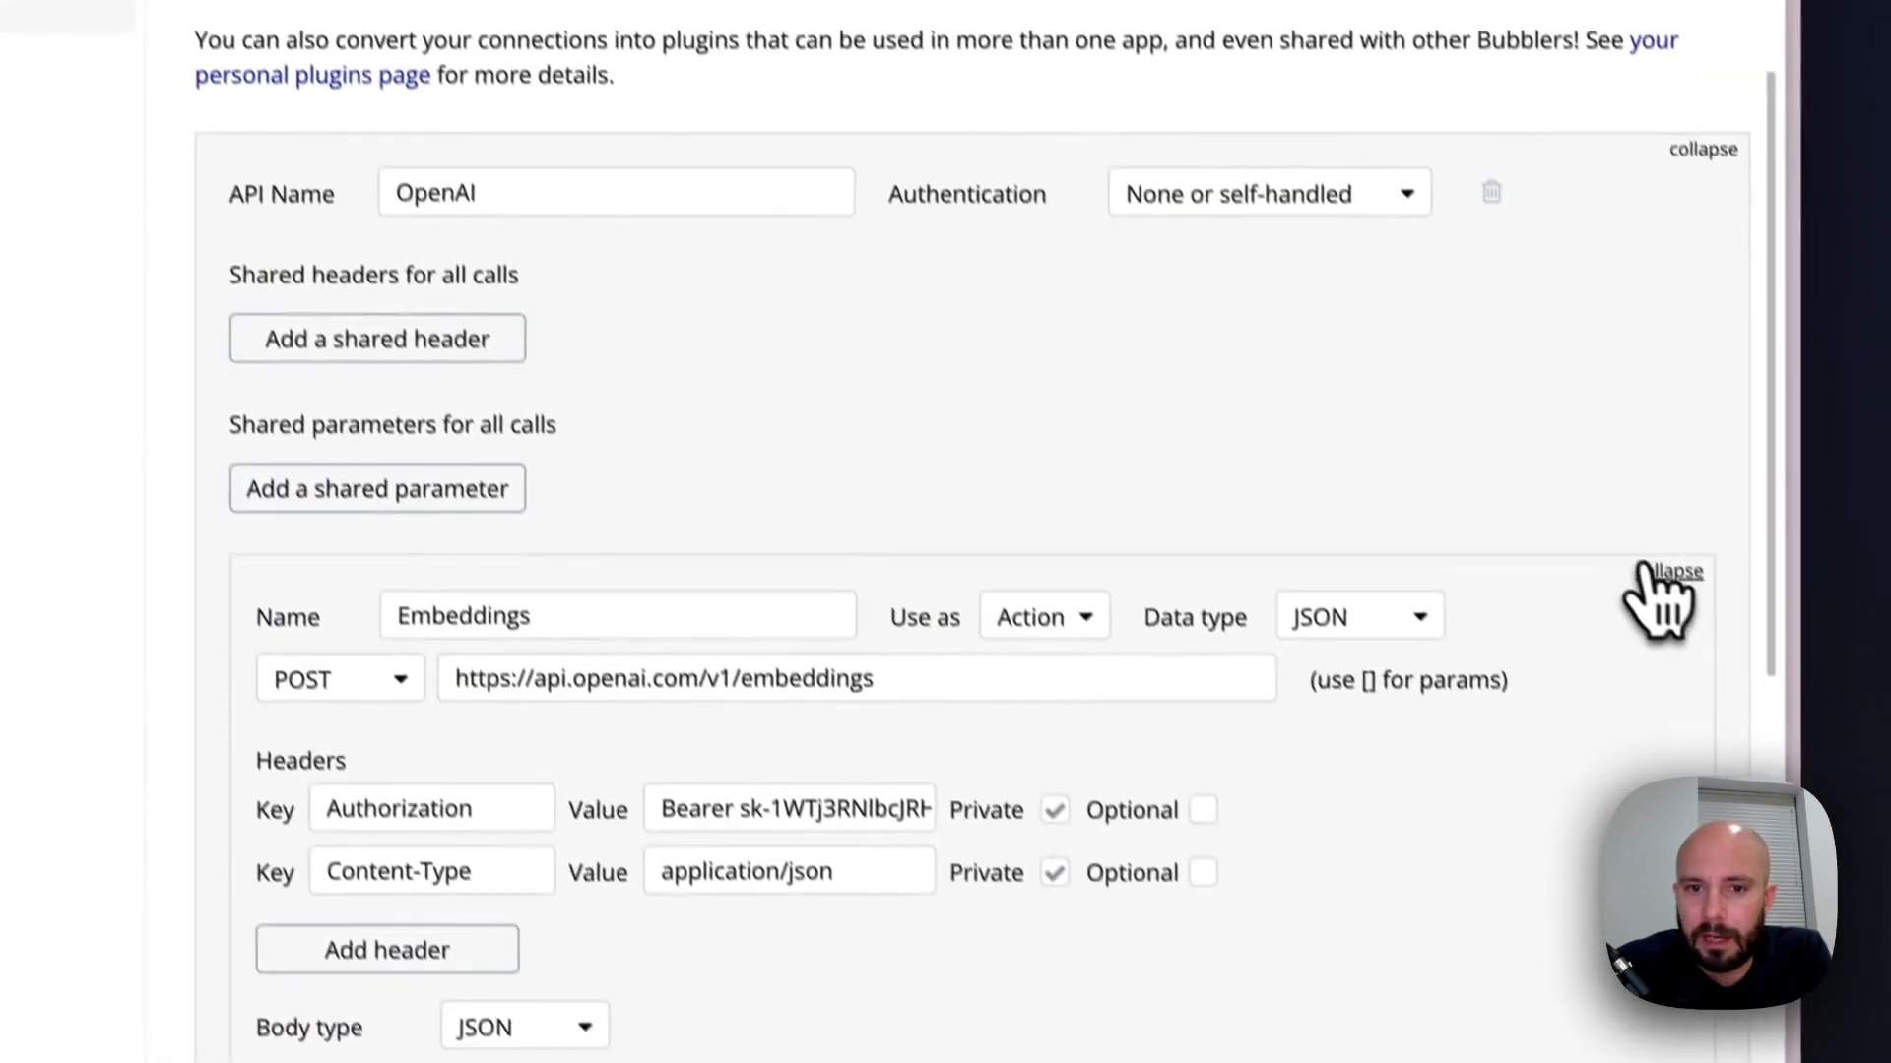
click(1646, 571)
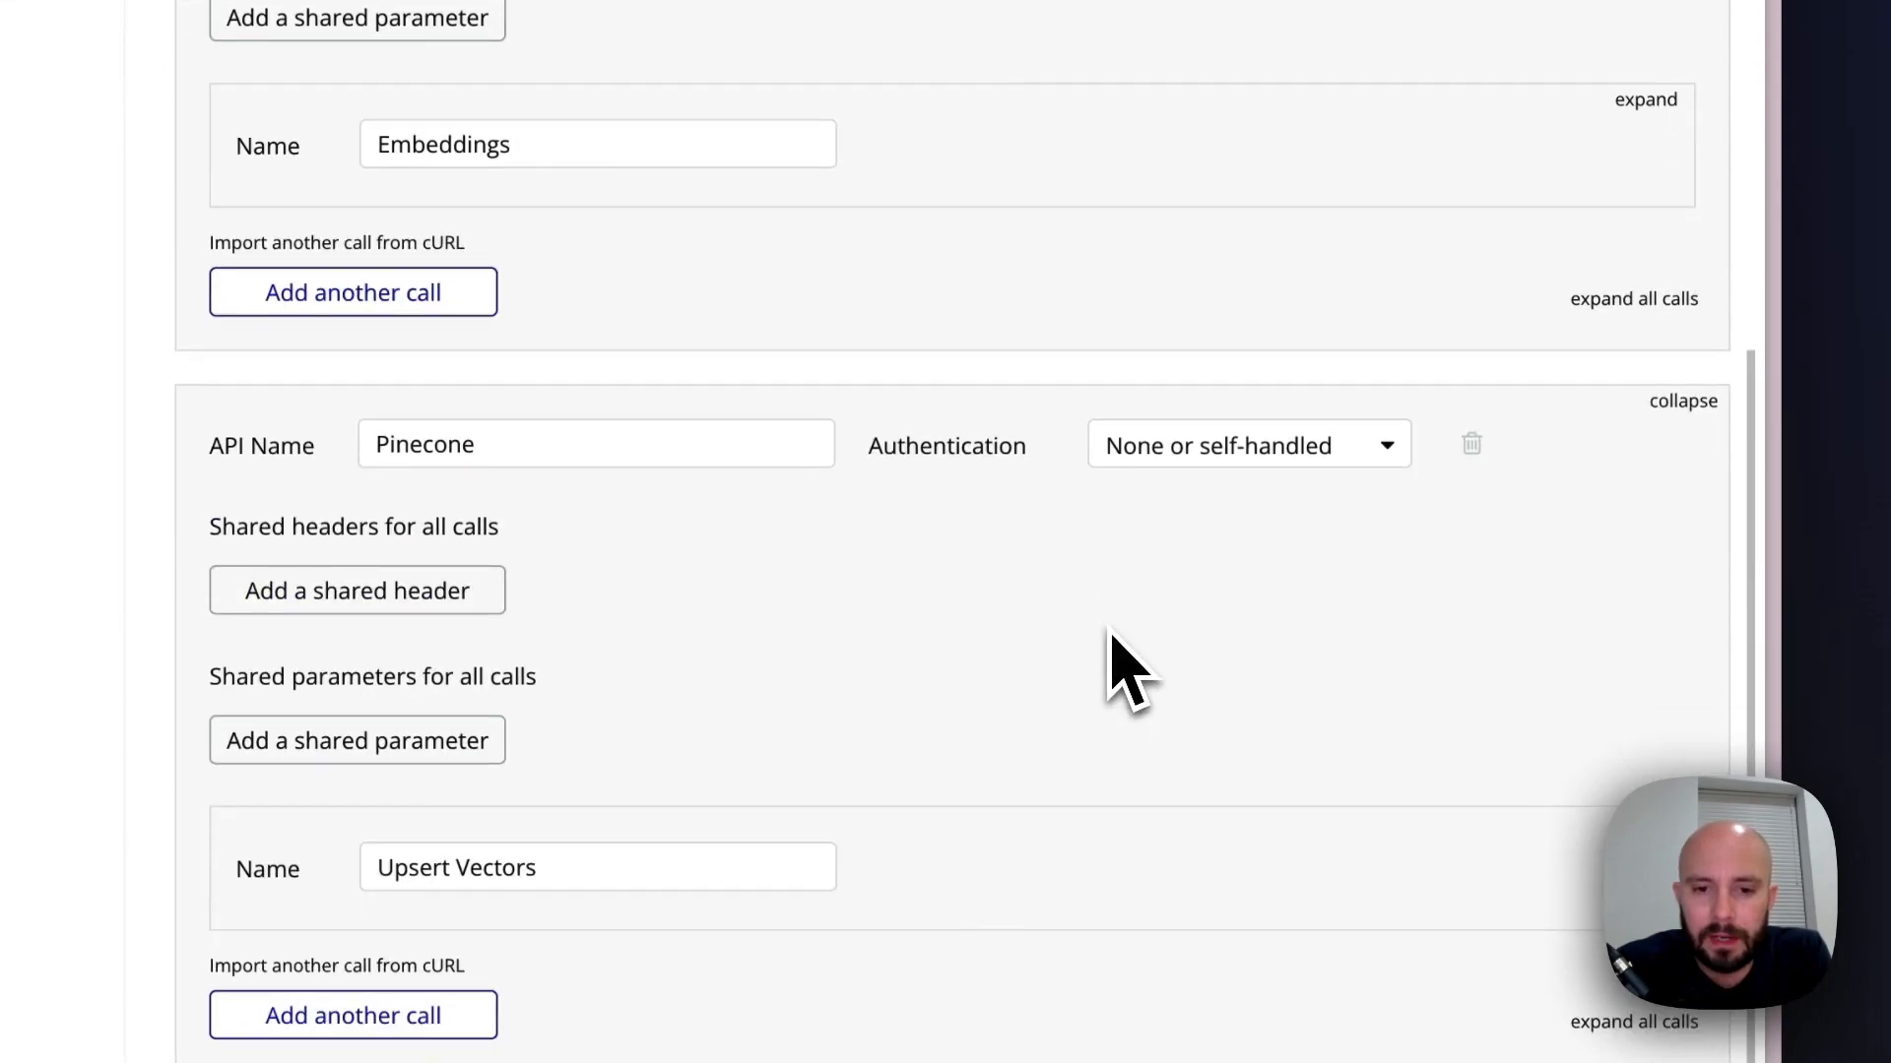
scroll(1109, 630, down, 3)
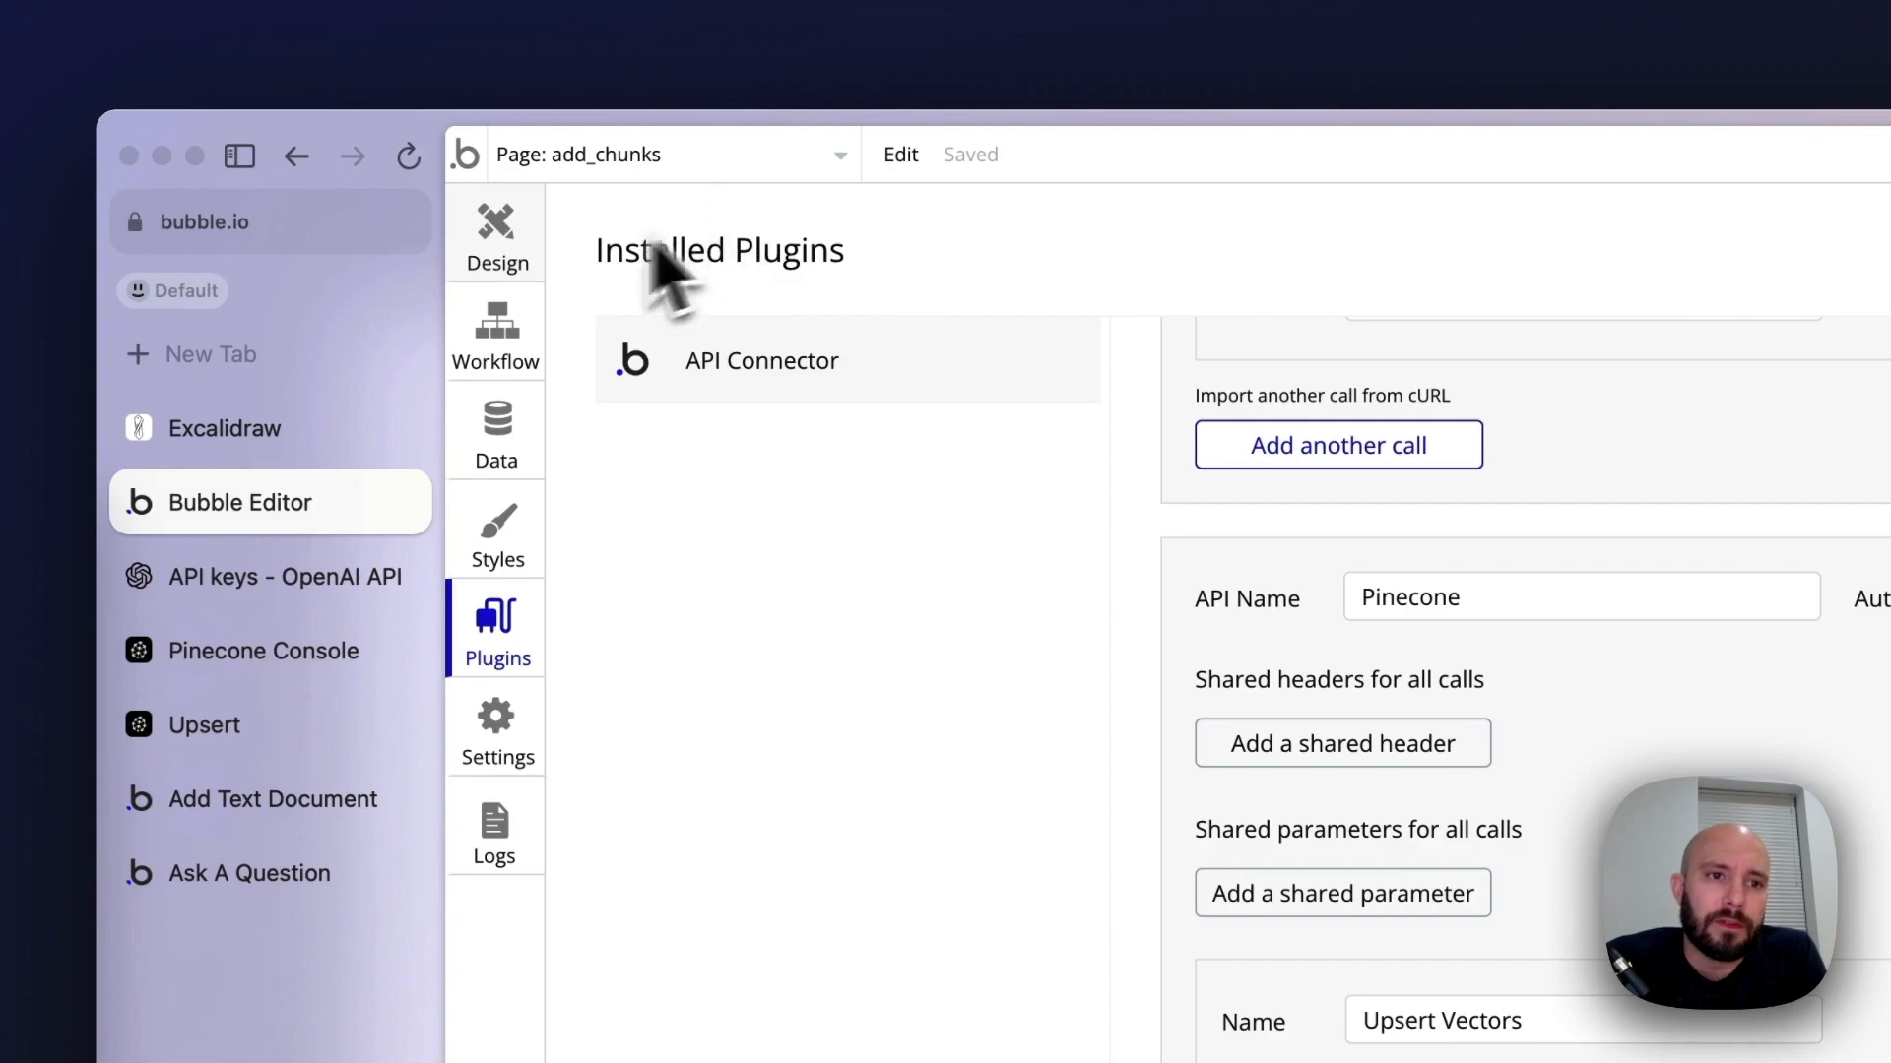
Start a click workflow for the Split and upload to Vector Store button on the add_chunks page
click(495, 226)
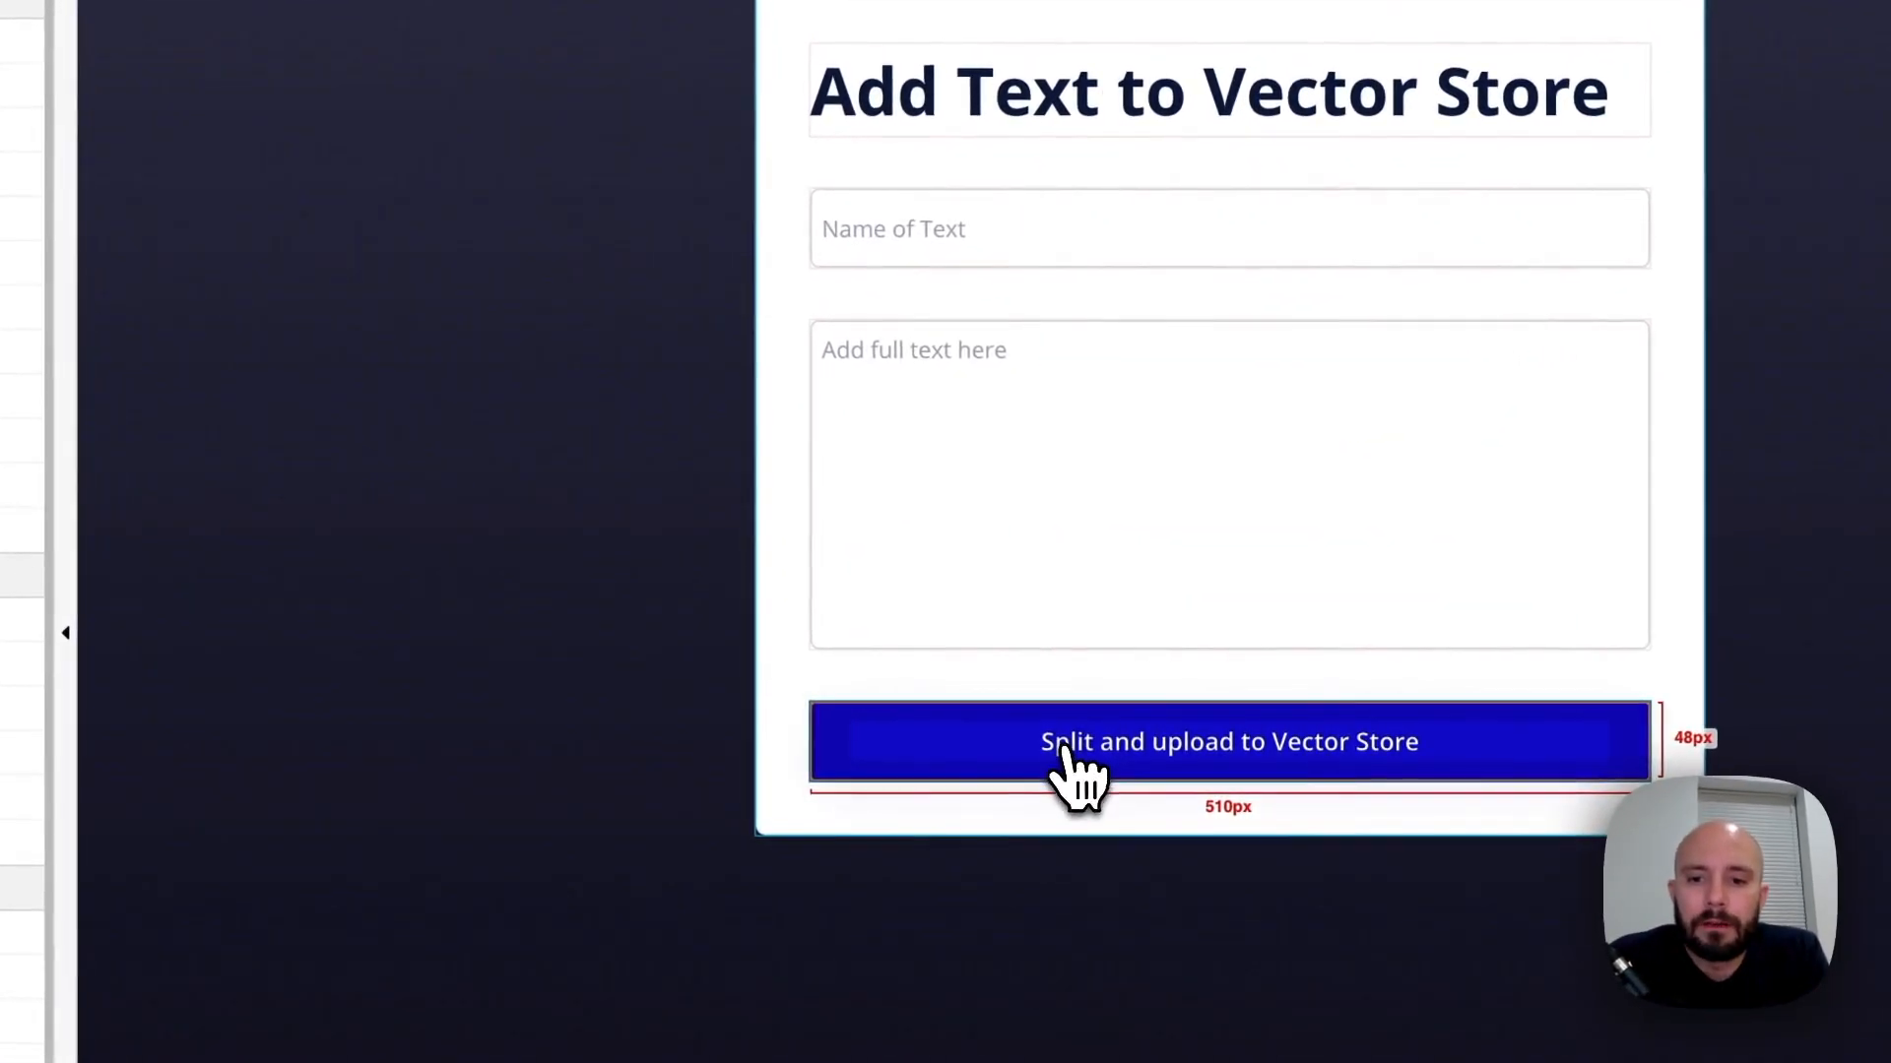
double_click(1167, 613)
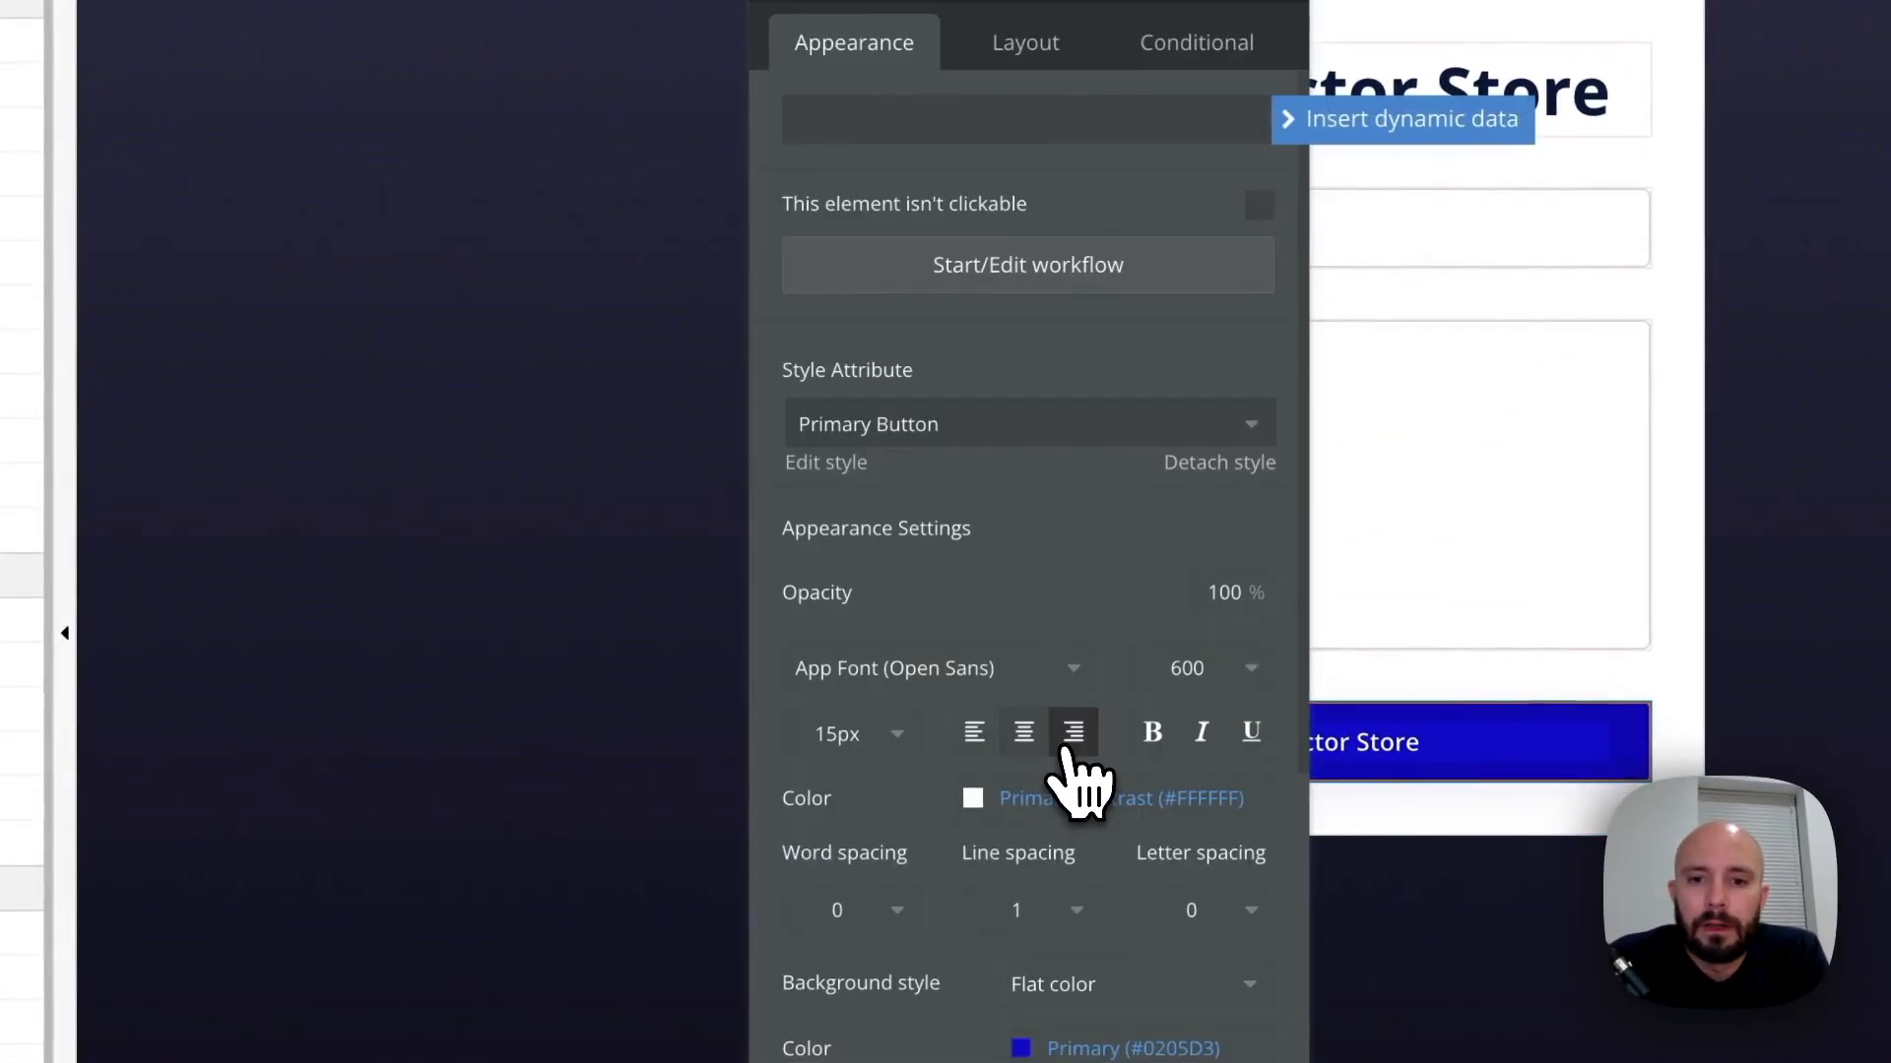
click(1043, 281)
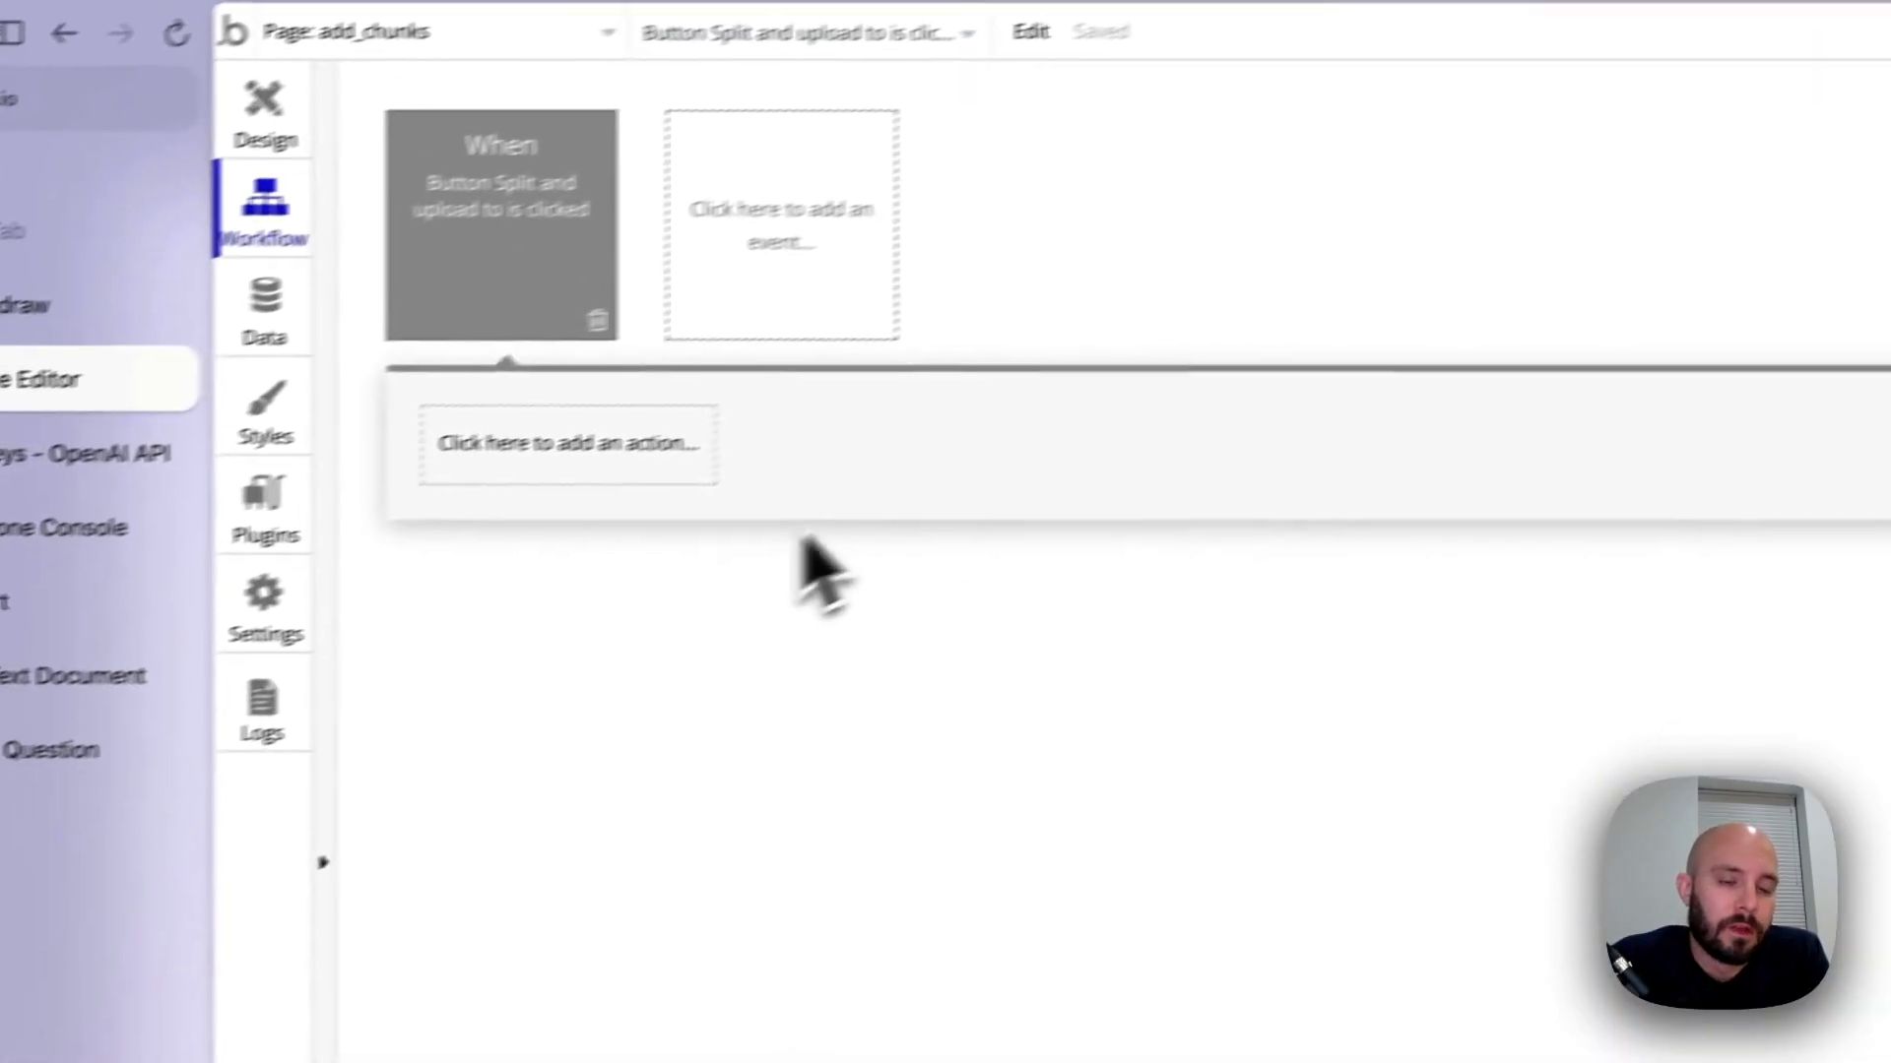
Add an action to the button's workflow that creates a new thing of type Document
click(221, 544)
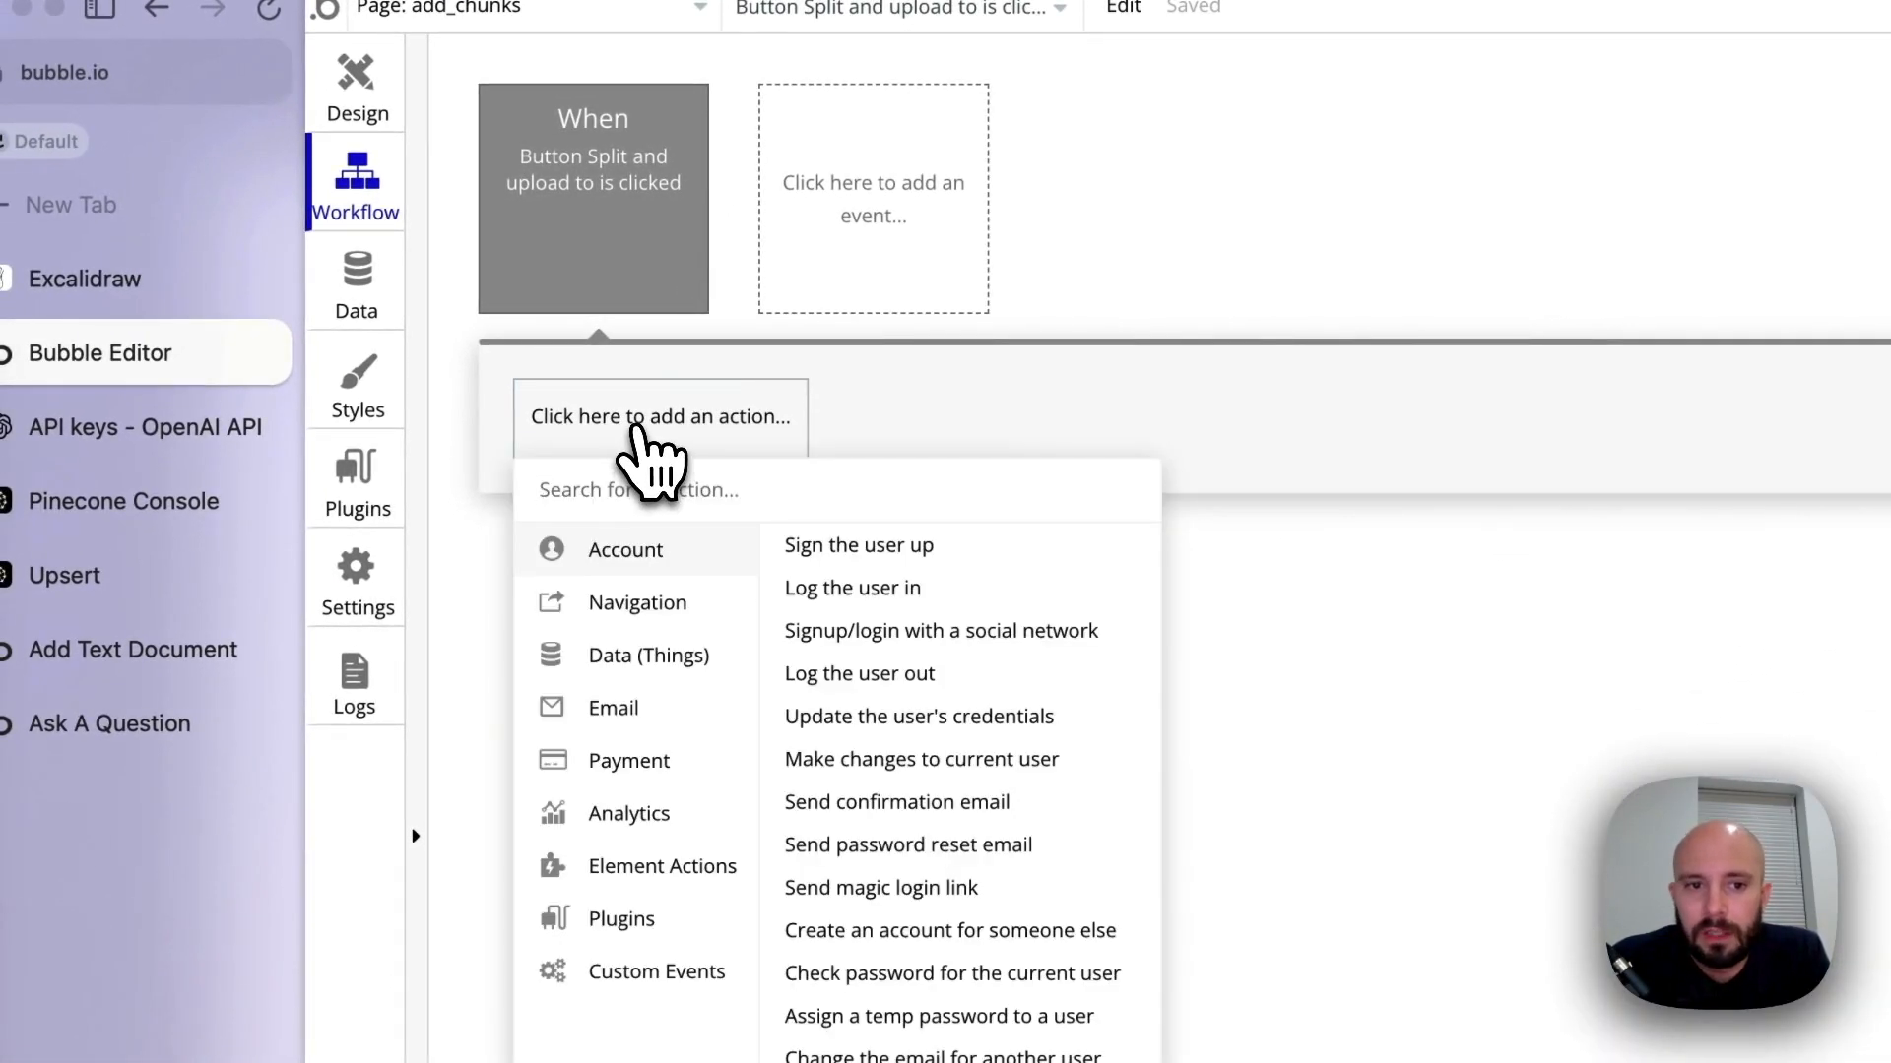
mouse_move(642, 670)
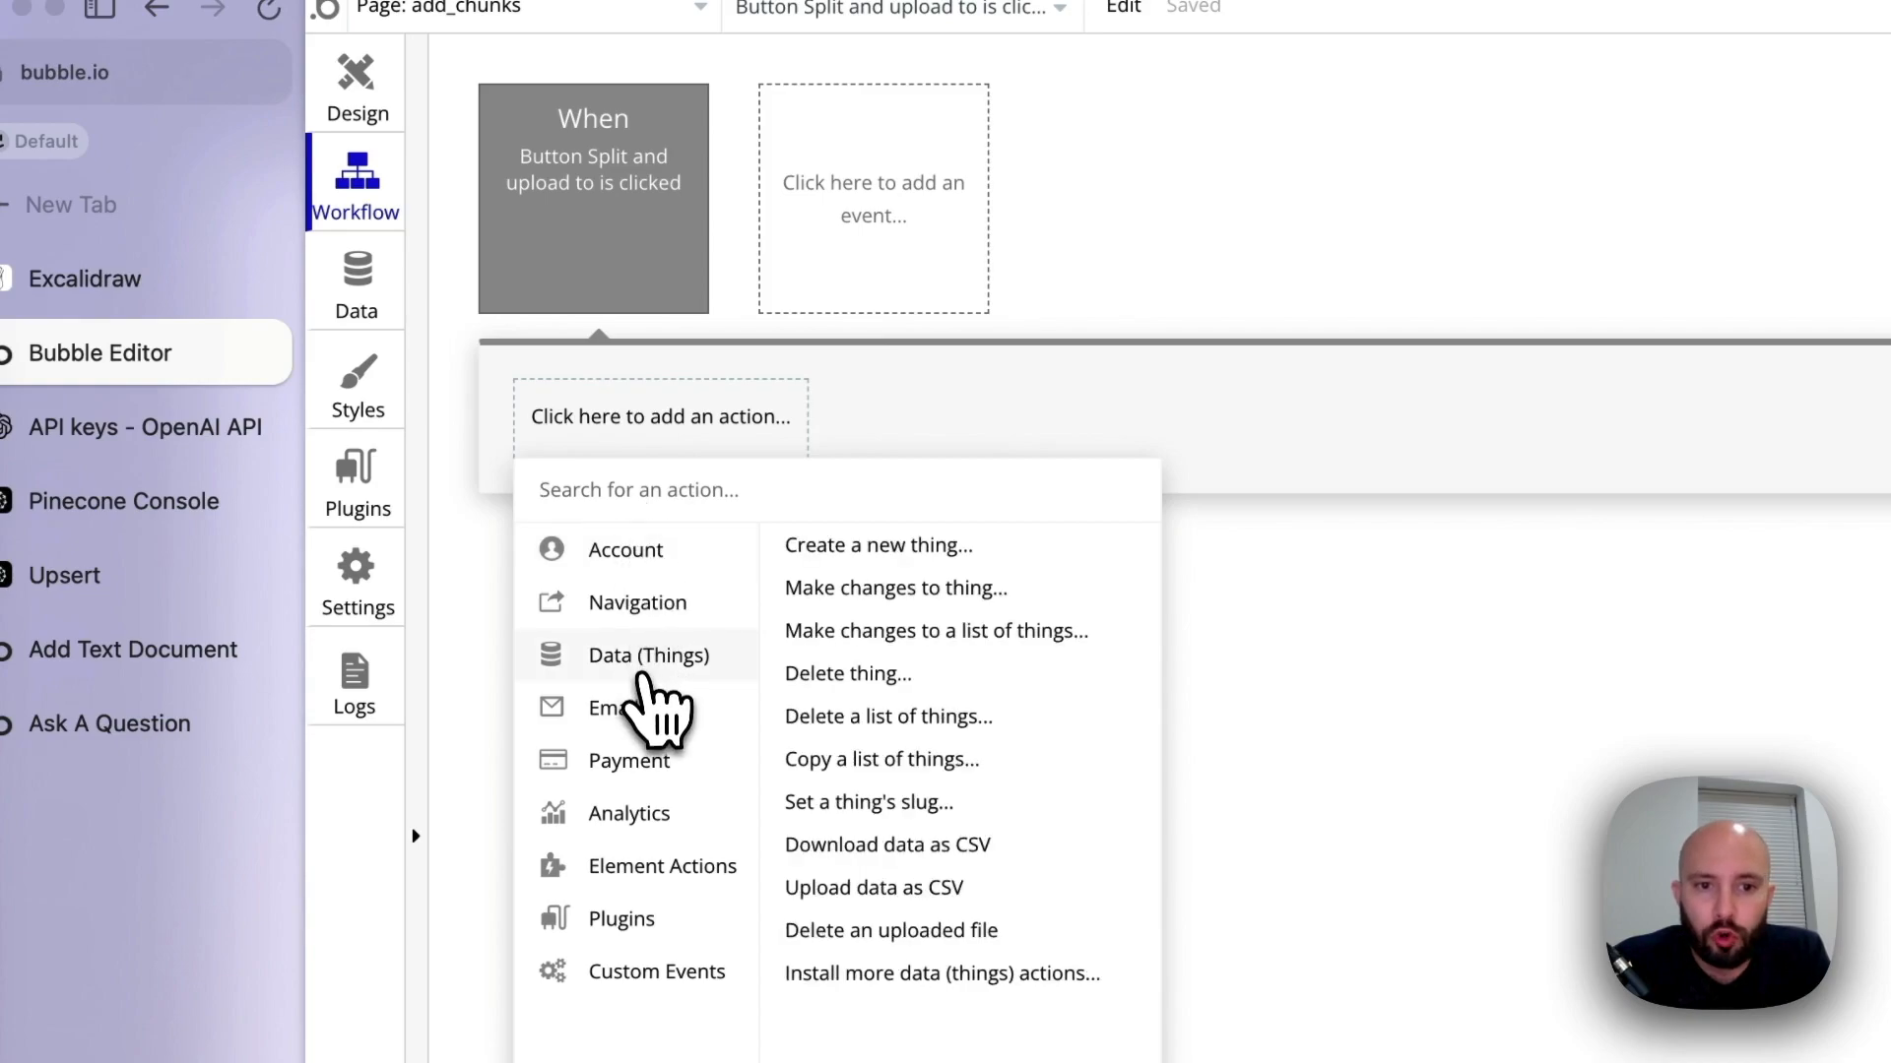
click(906, 547)
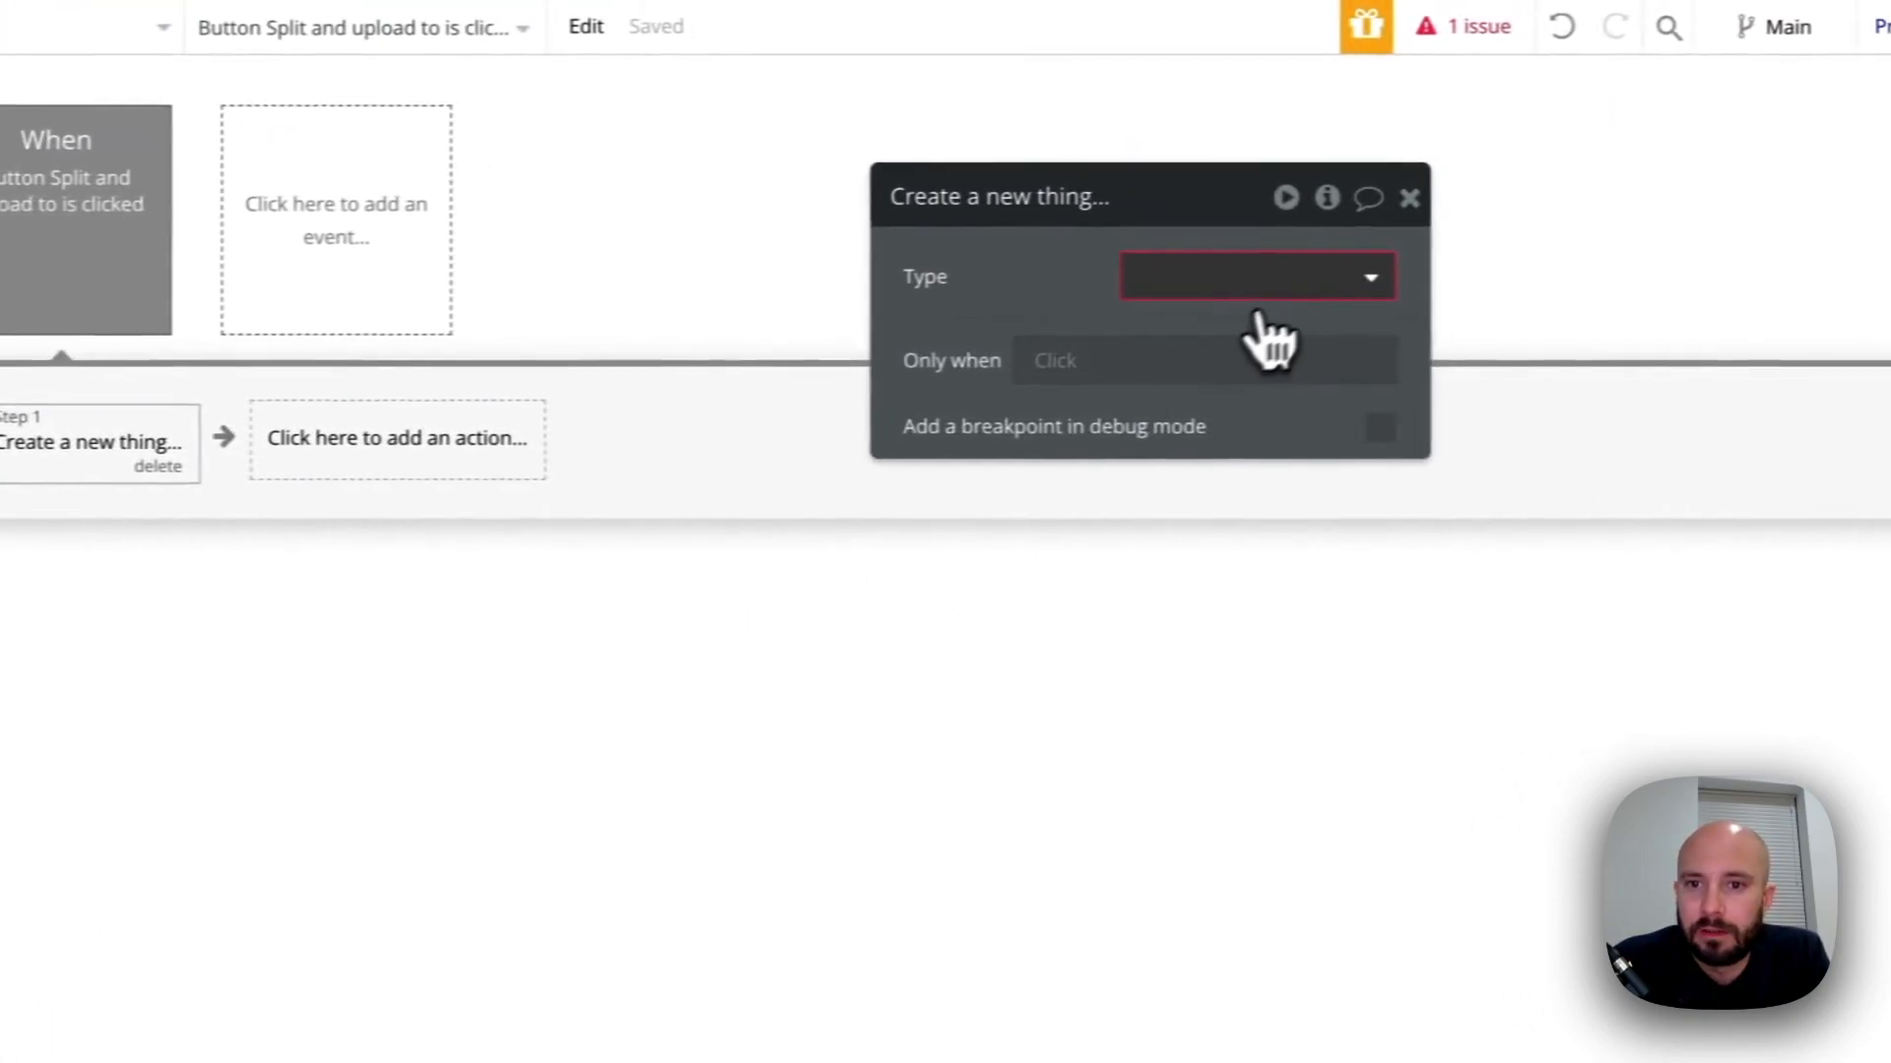
click(1811, 258)
click(1244, 307)
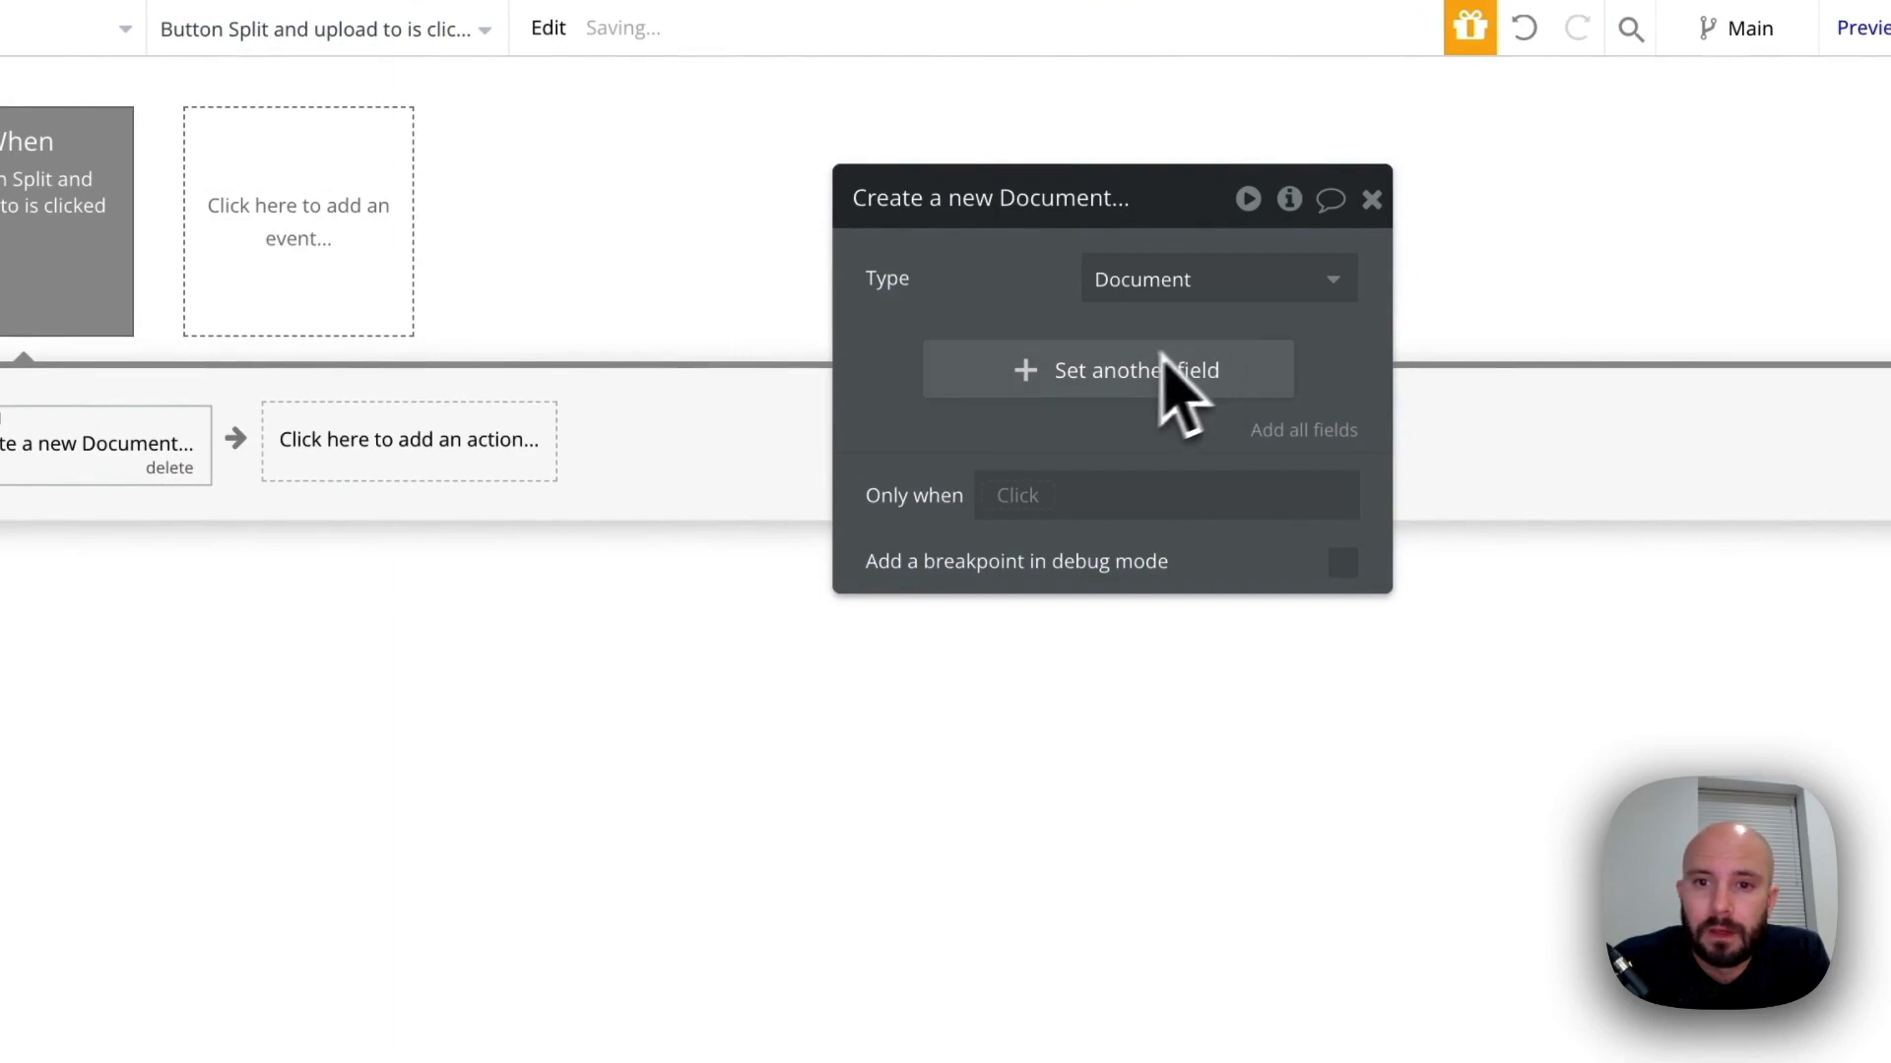
Set the new Document's name field to Input Name of Text's value and close the action's properties
click(1290, 433)
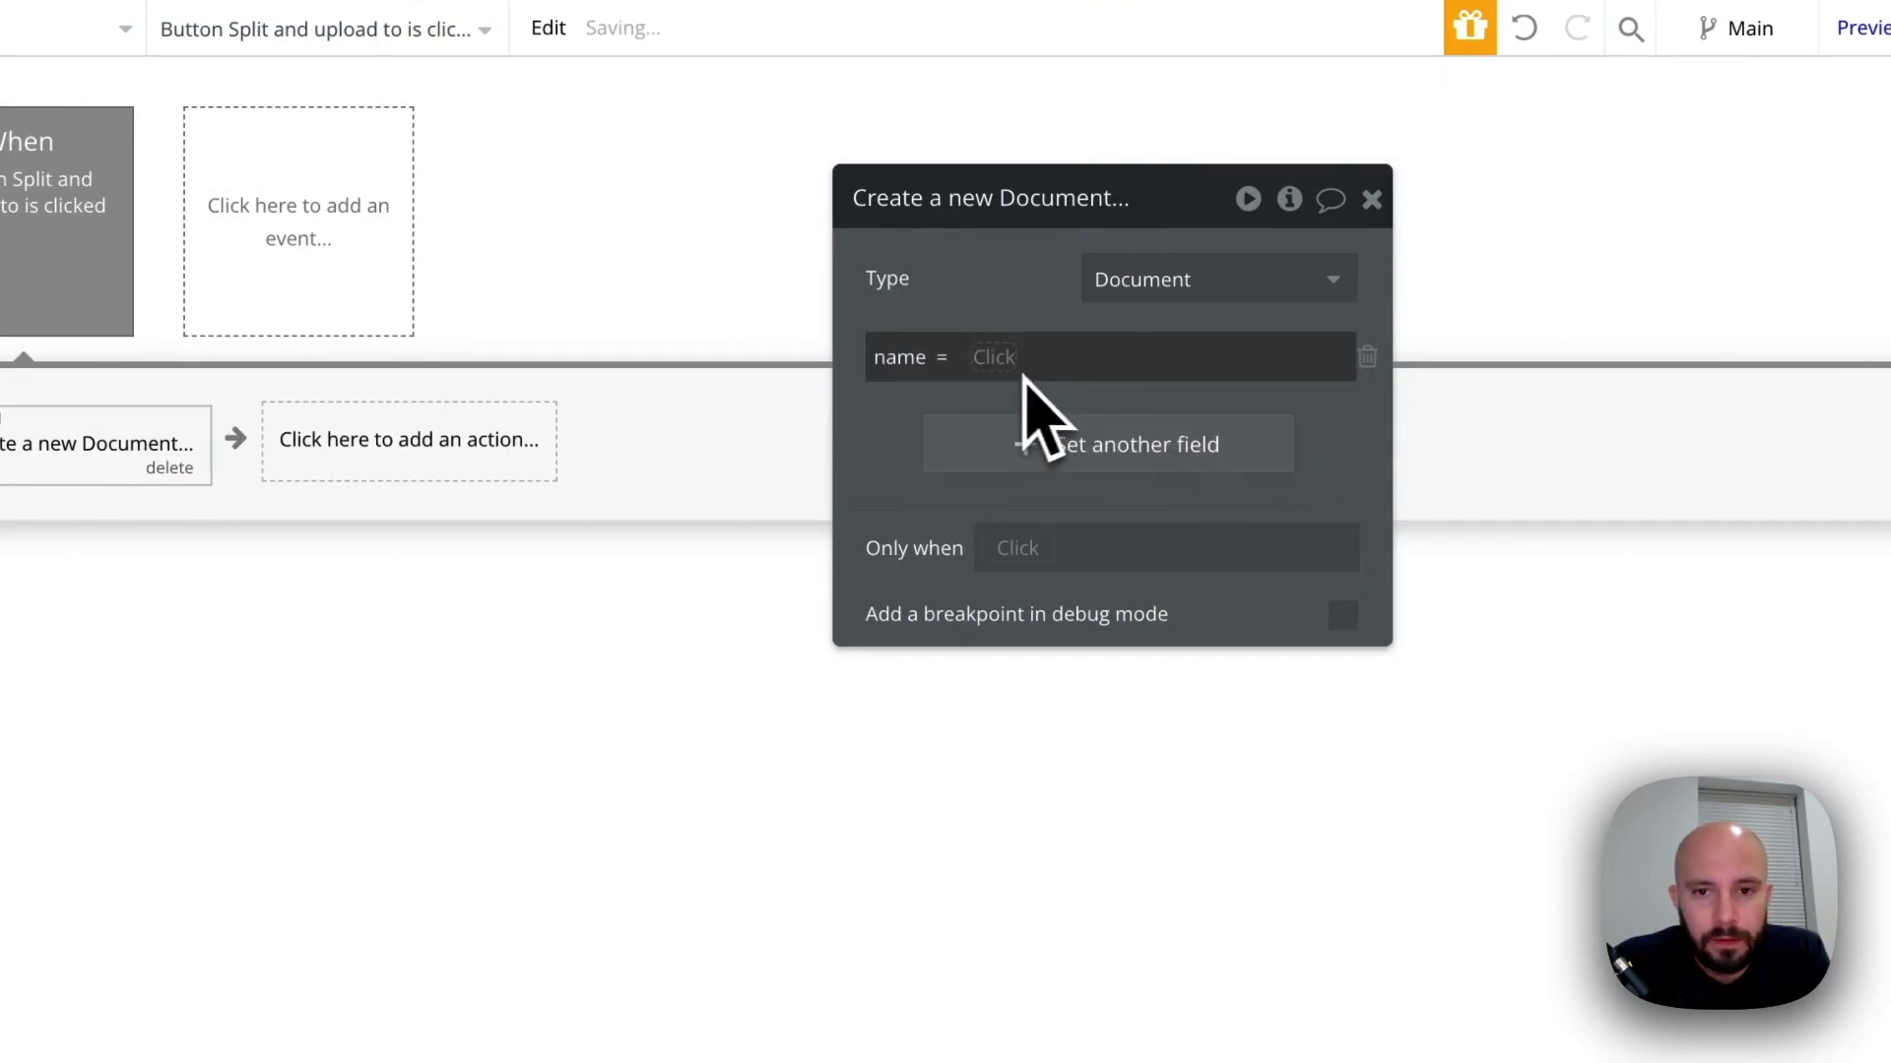
click(989, 365)
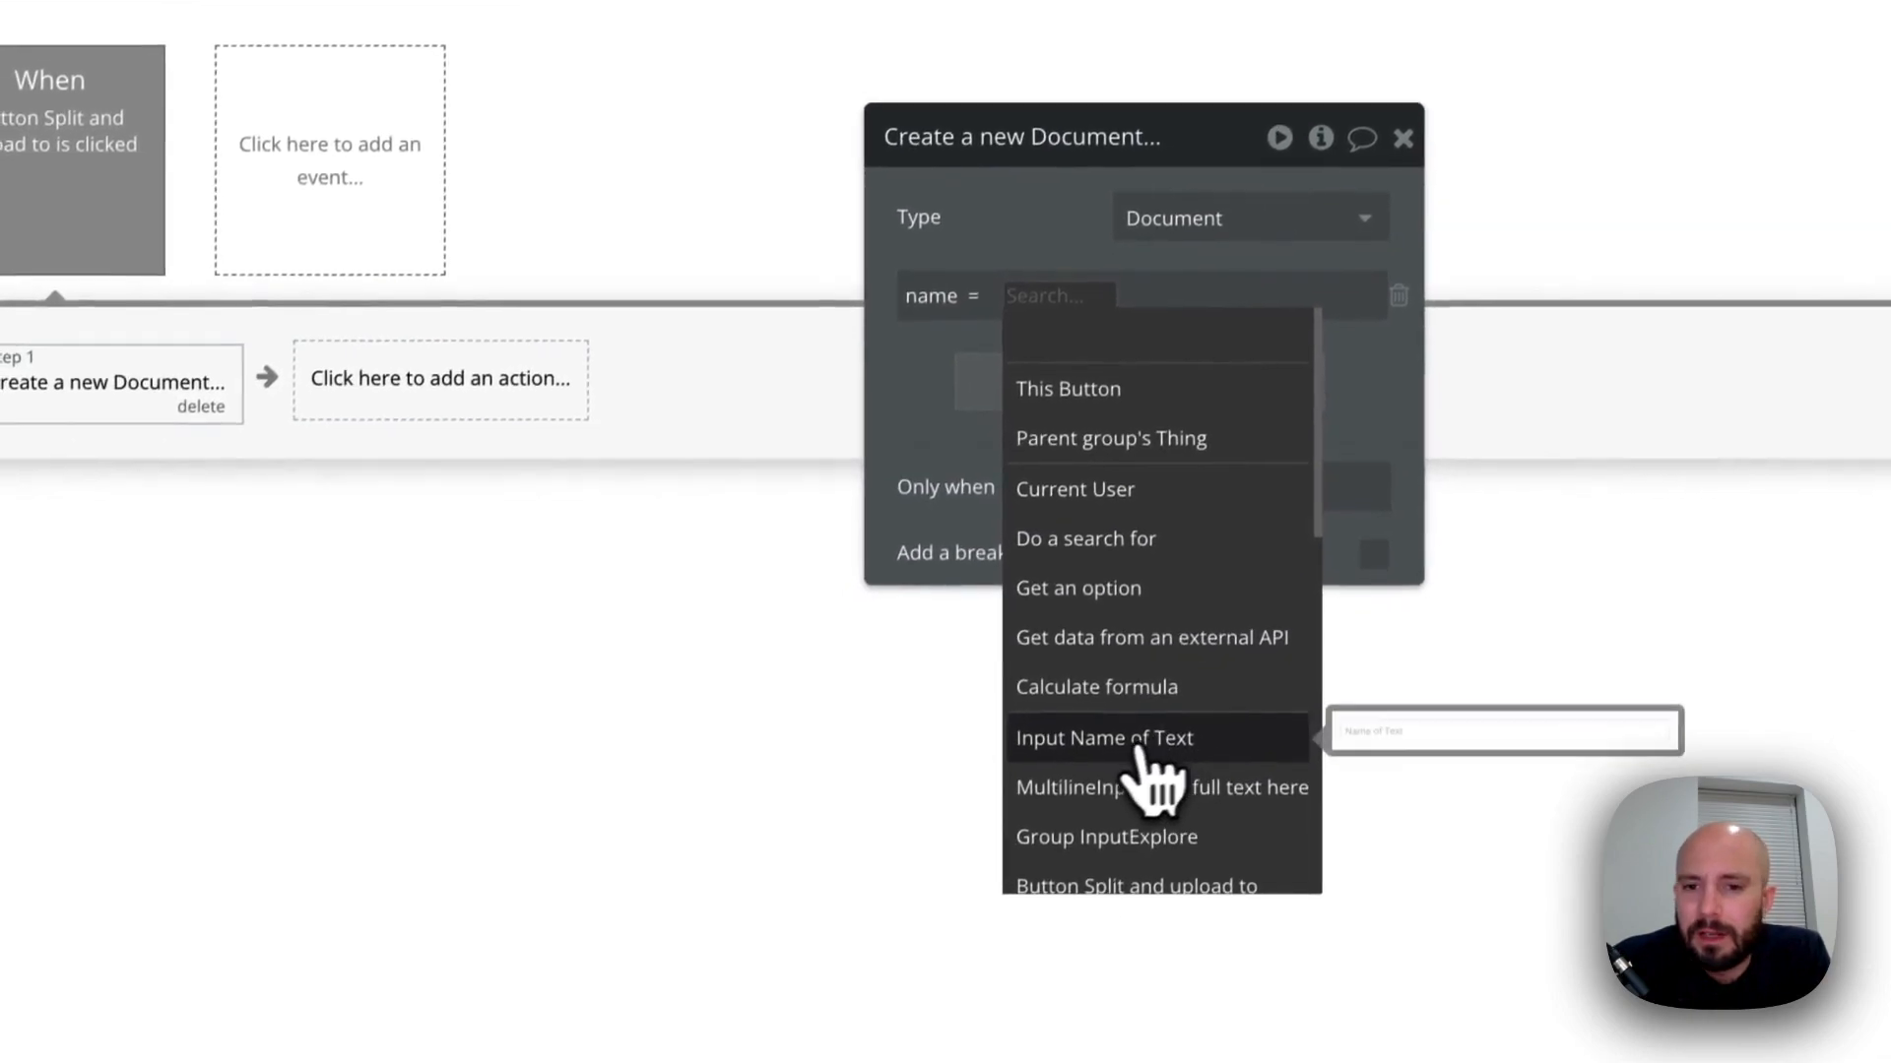
click(1110, 746)
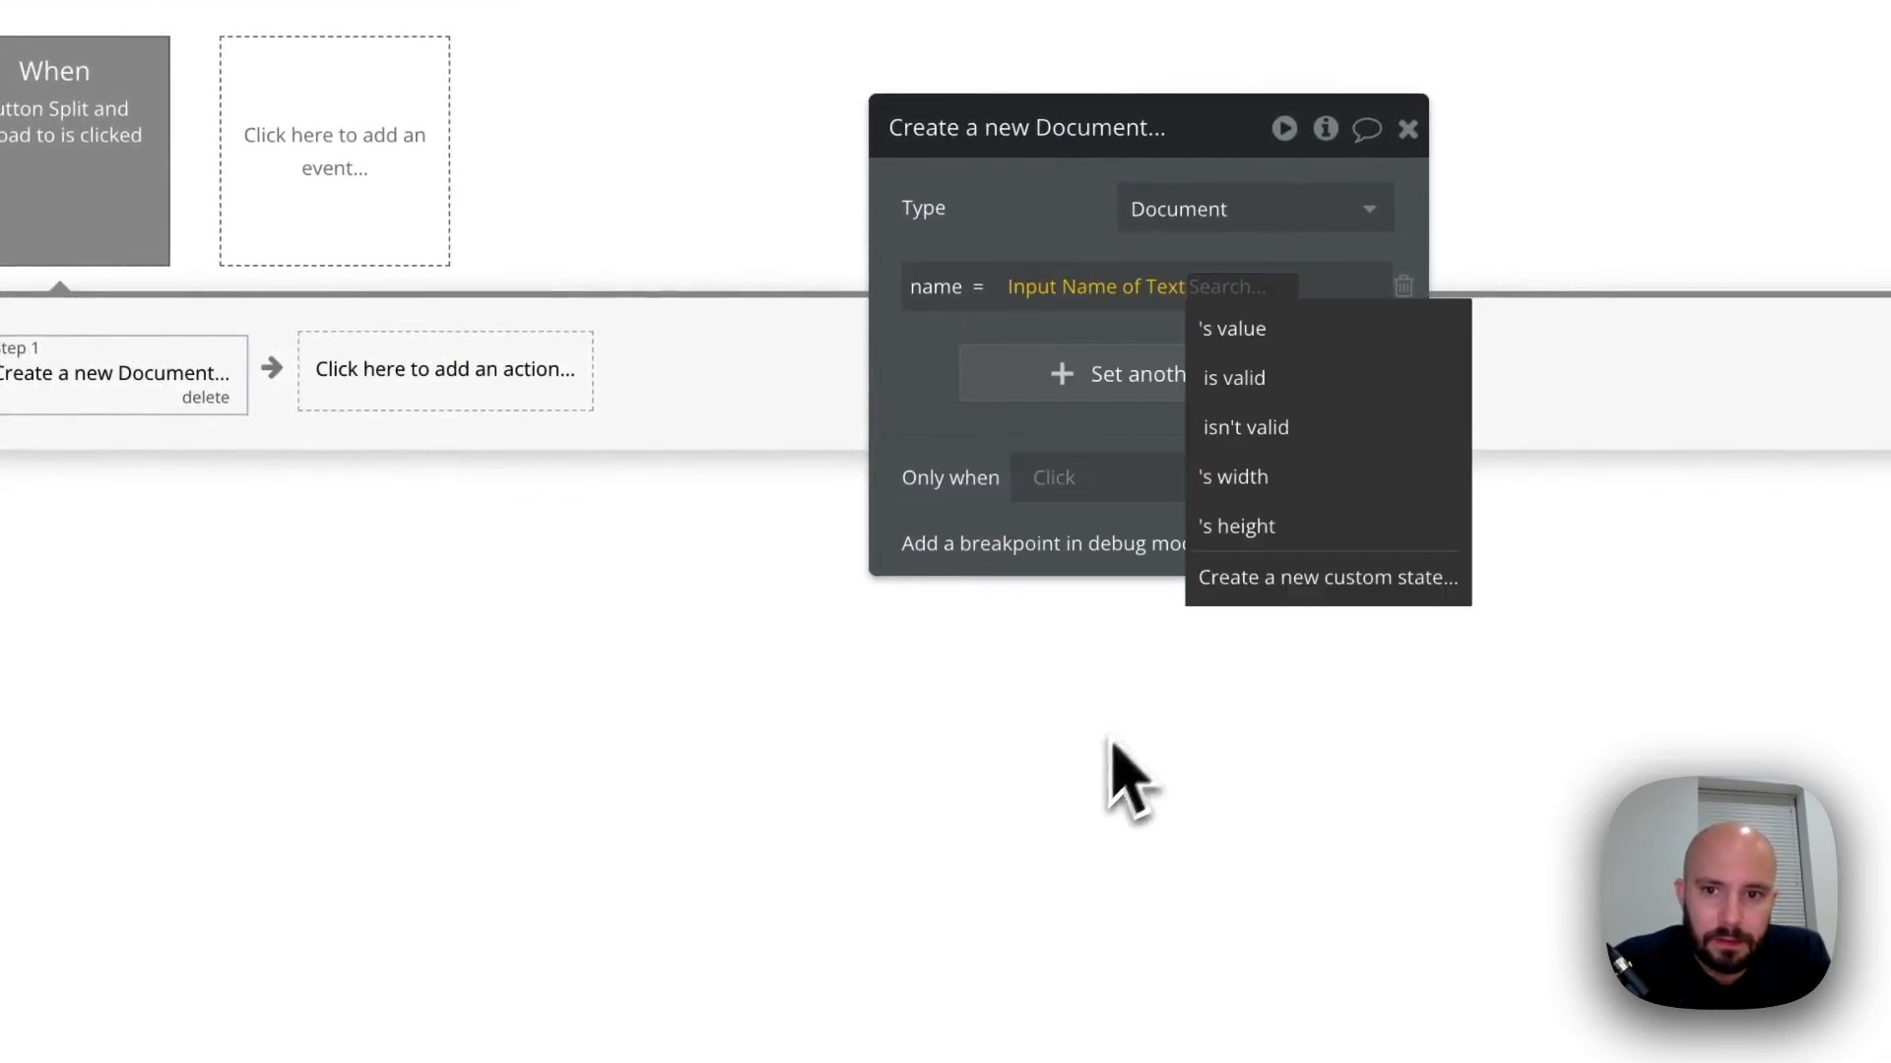
click(1238, 330)
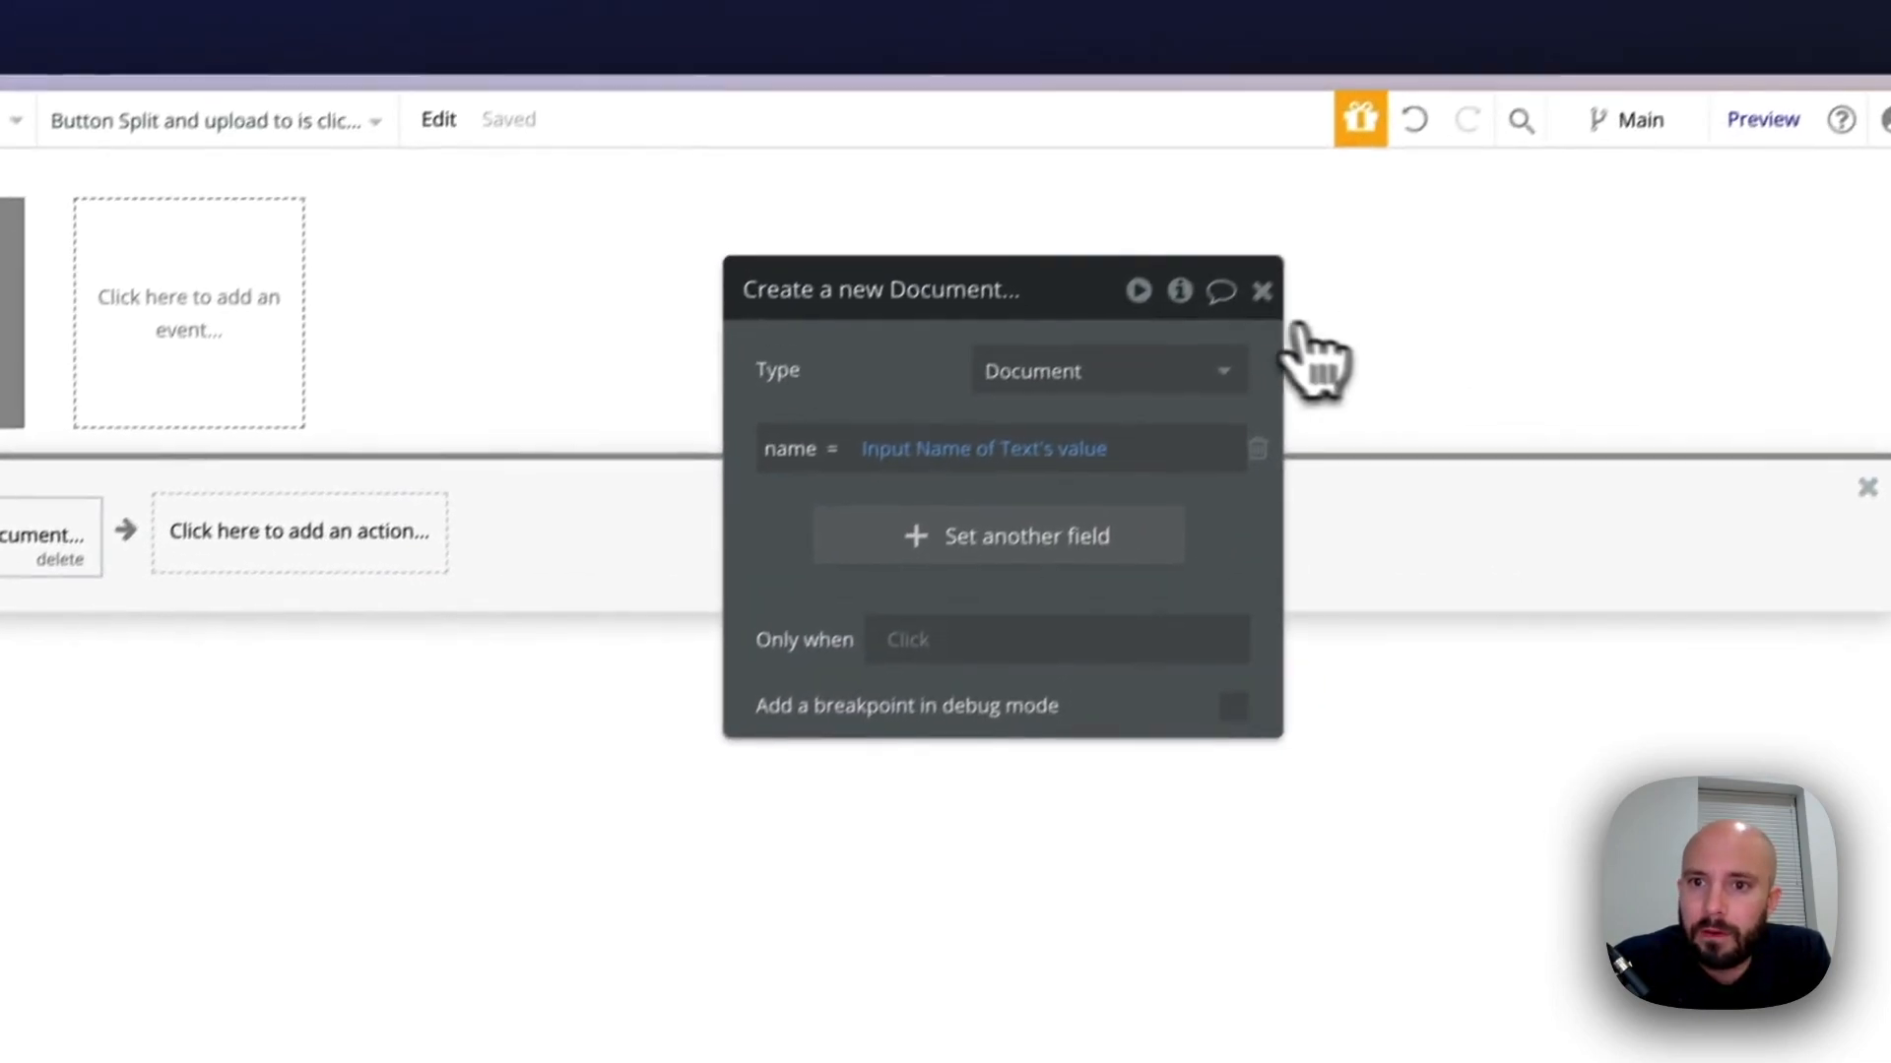
click(1408, 128)
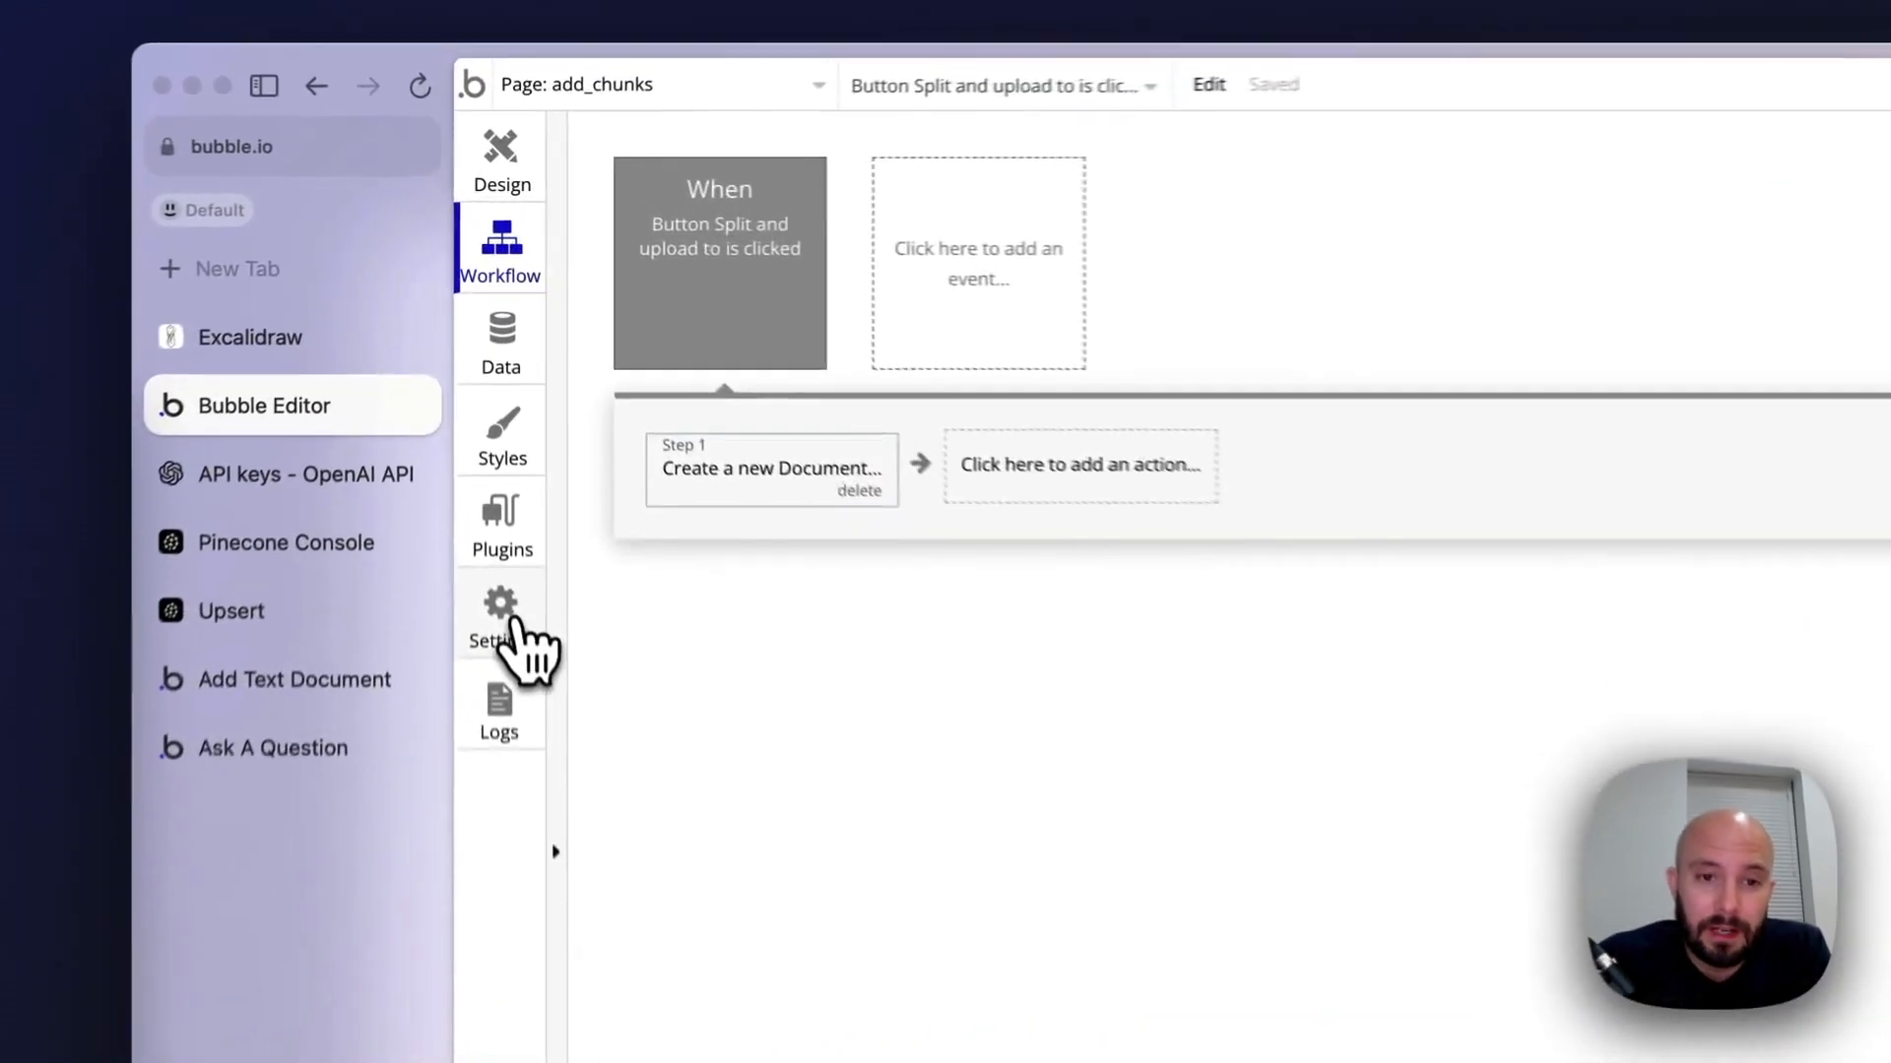
Enable the Workflow API and backend workflows in the app's API settings
click(487, 425)
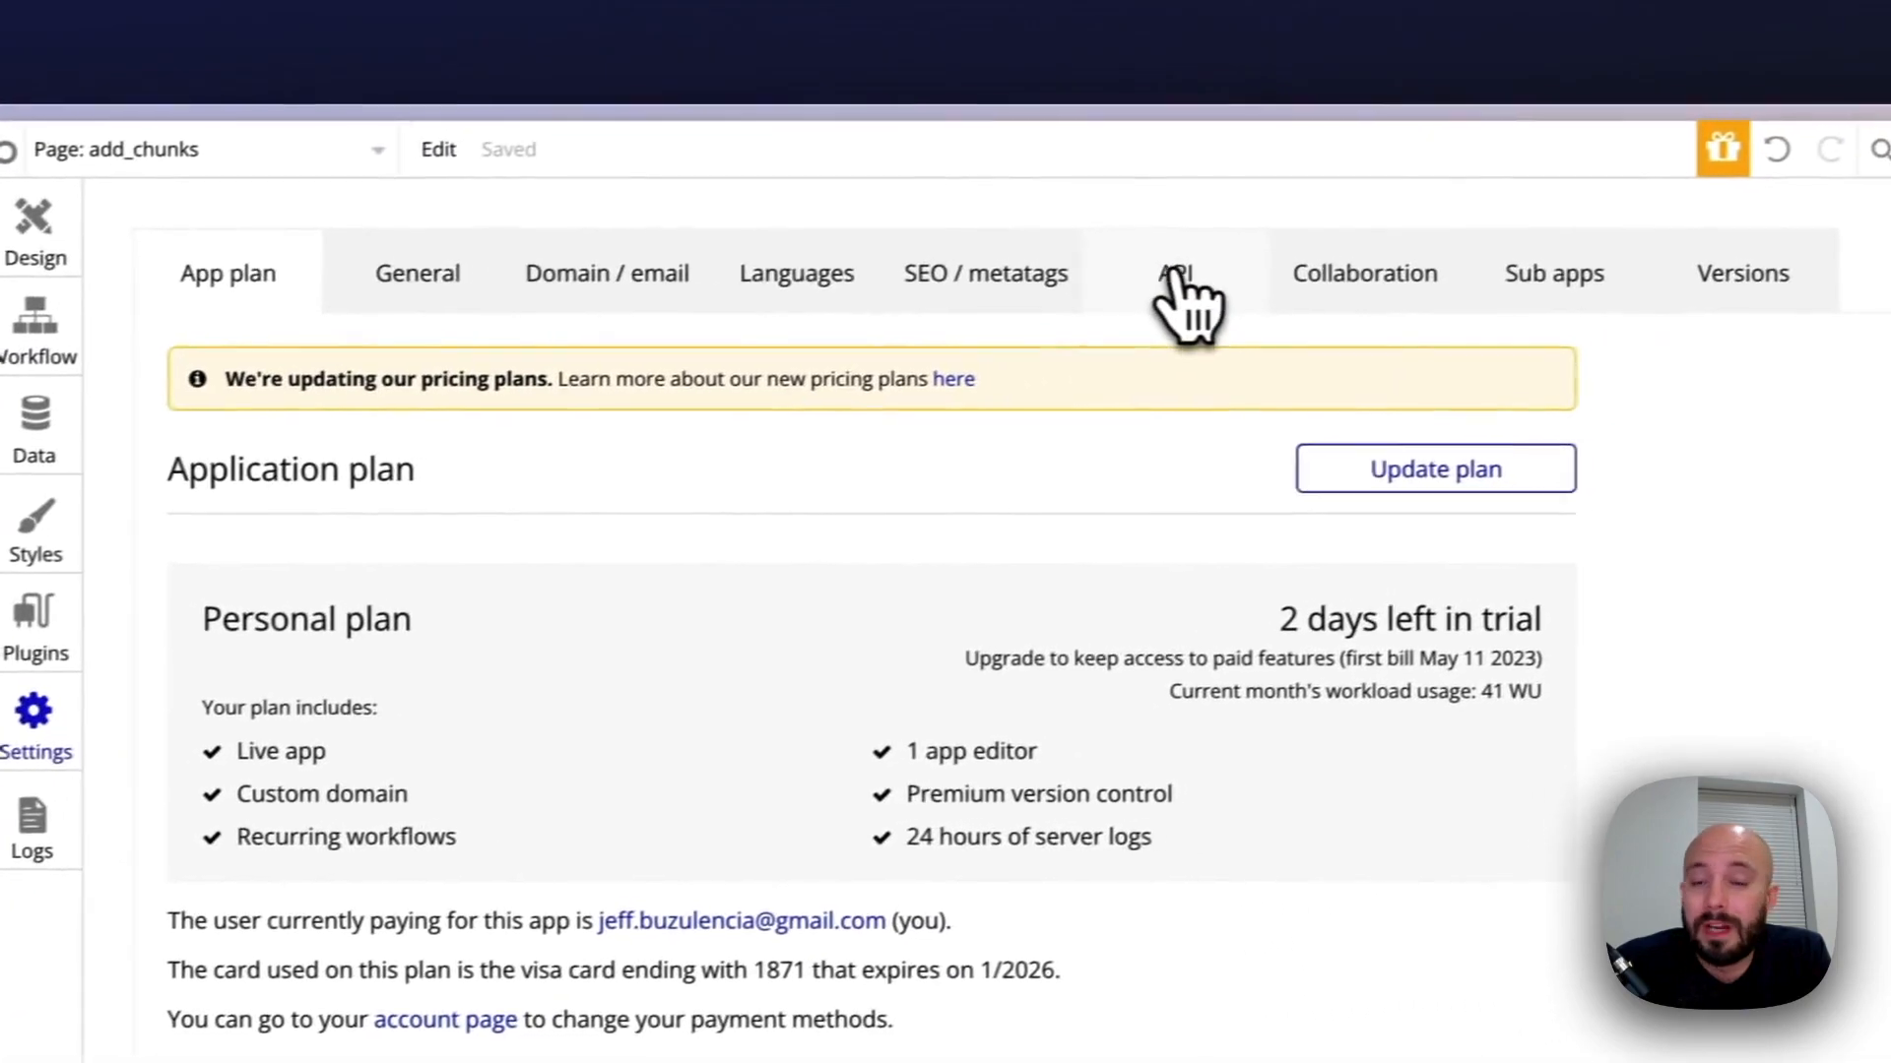
click(1647, 200)
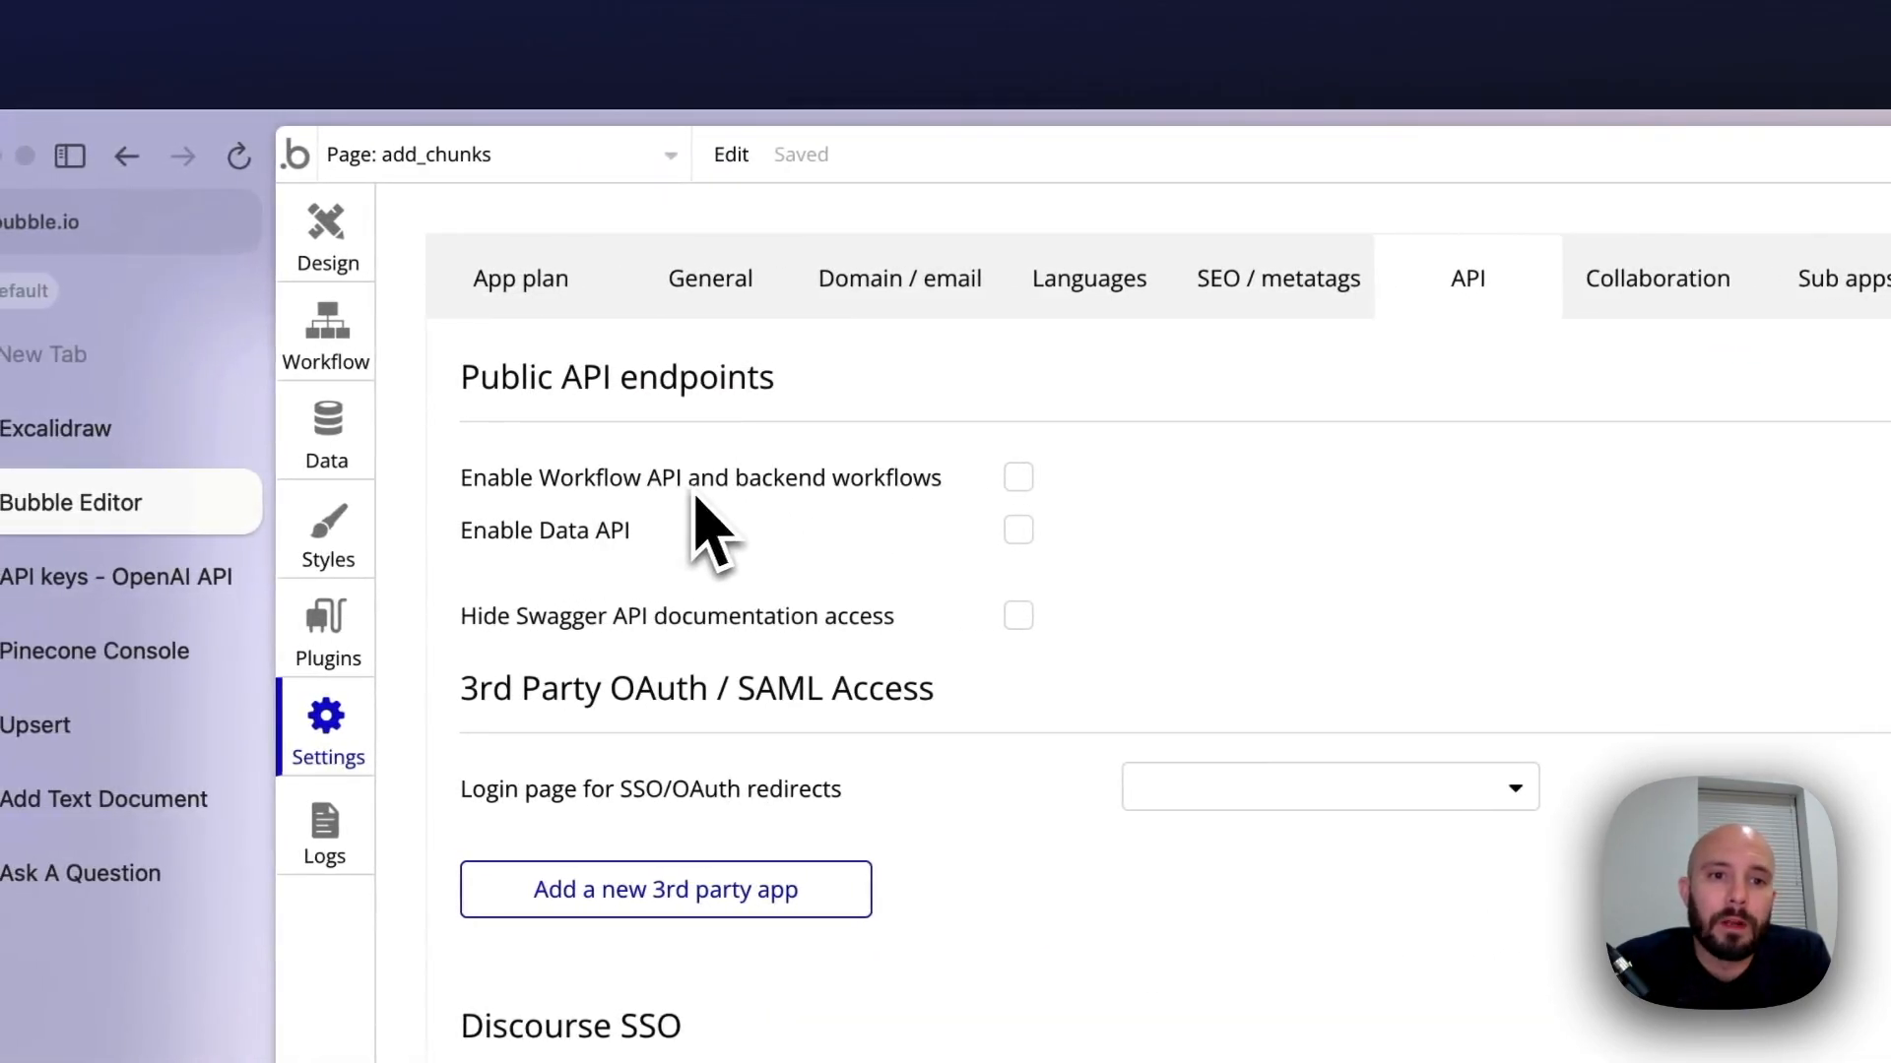
click(1018, 477)
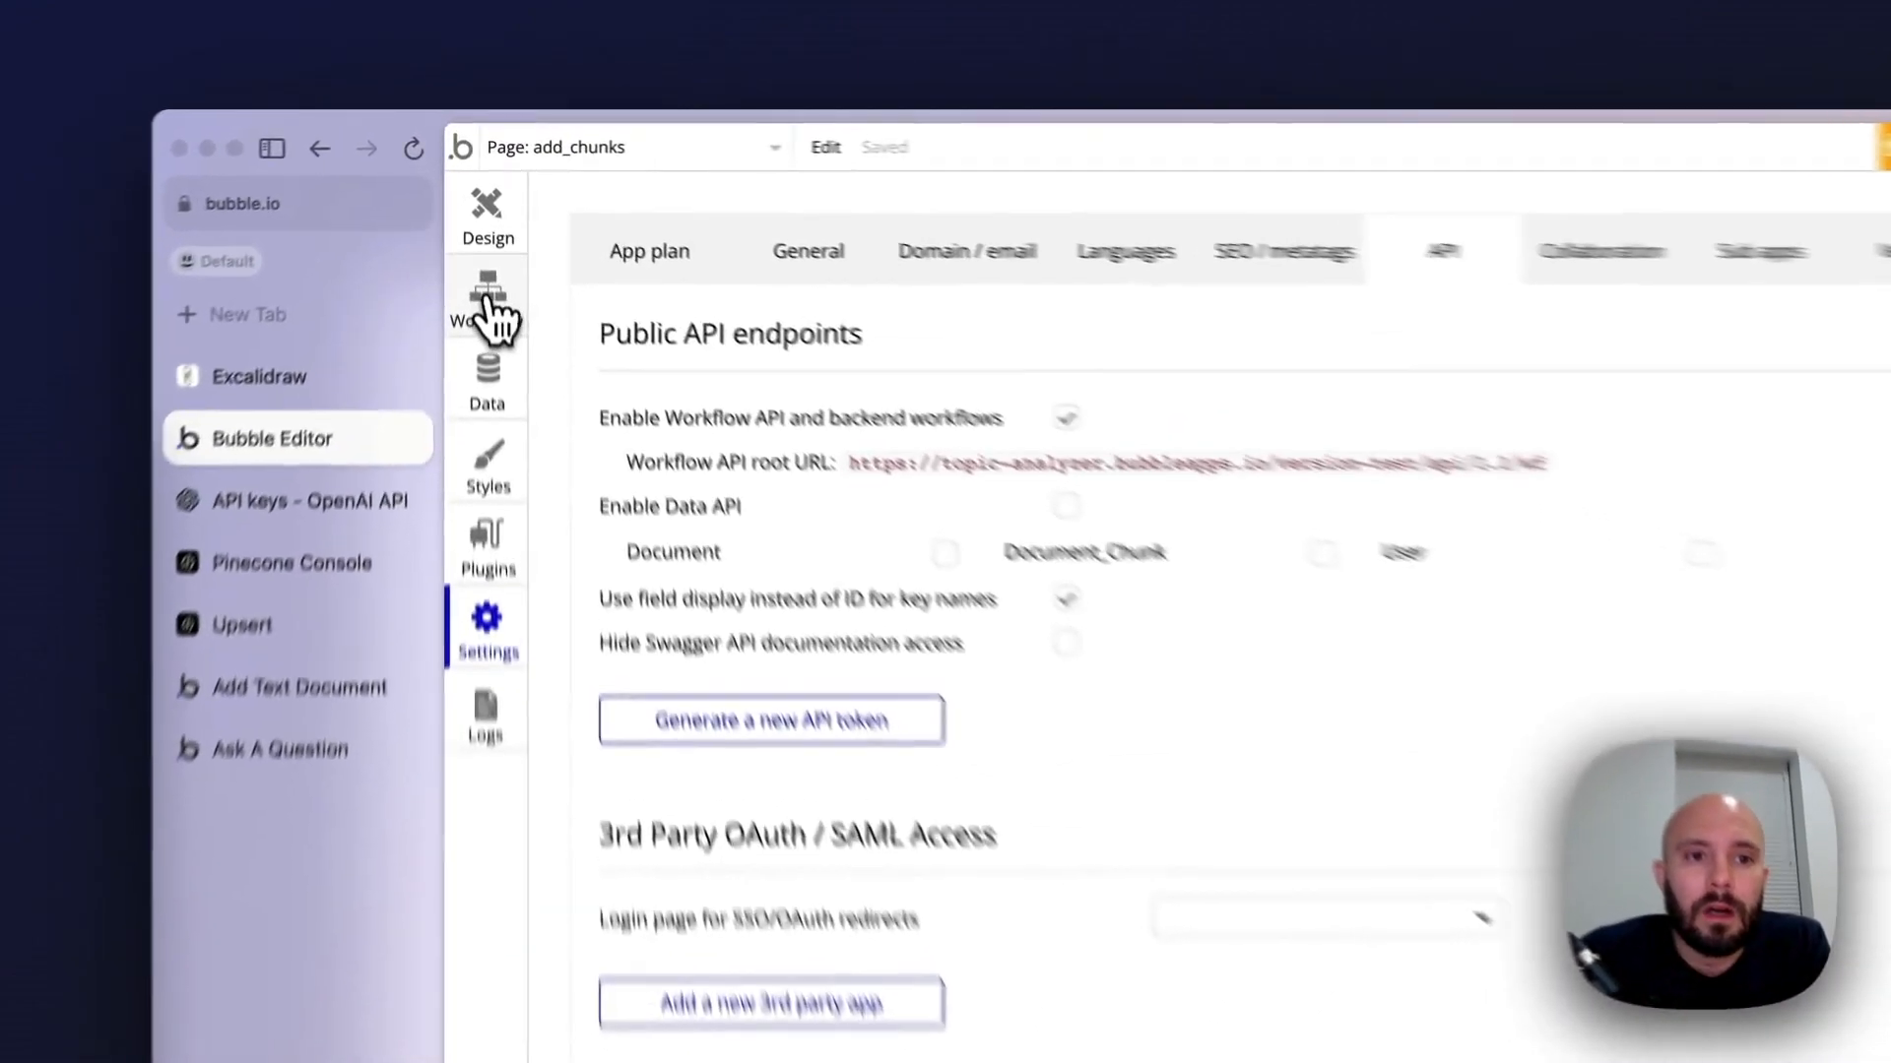
Create a backend API workflow named chunk_text and turn off exposing it as a public API workflow
click(478, 219)
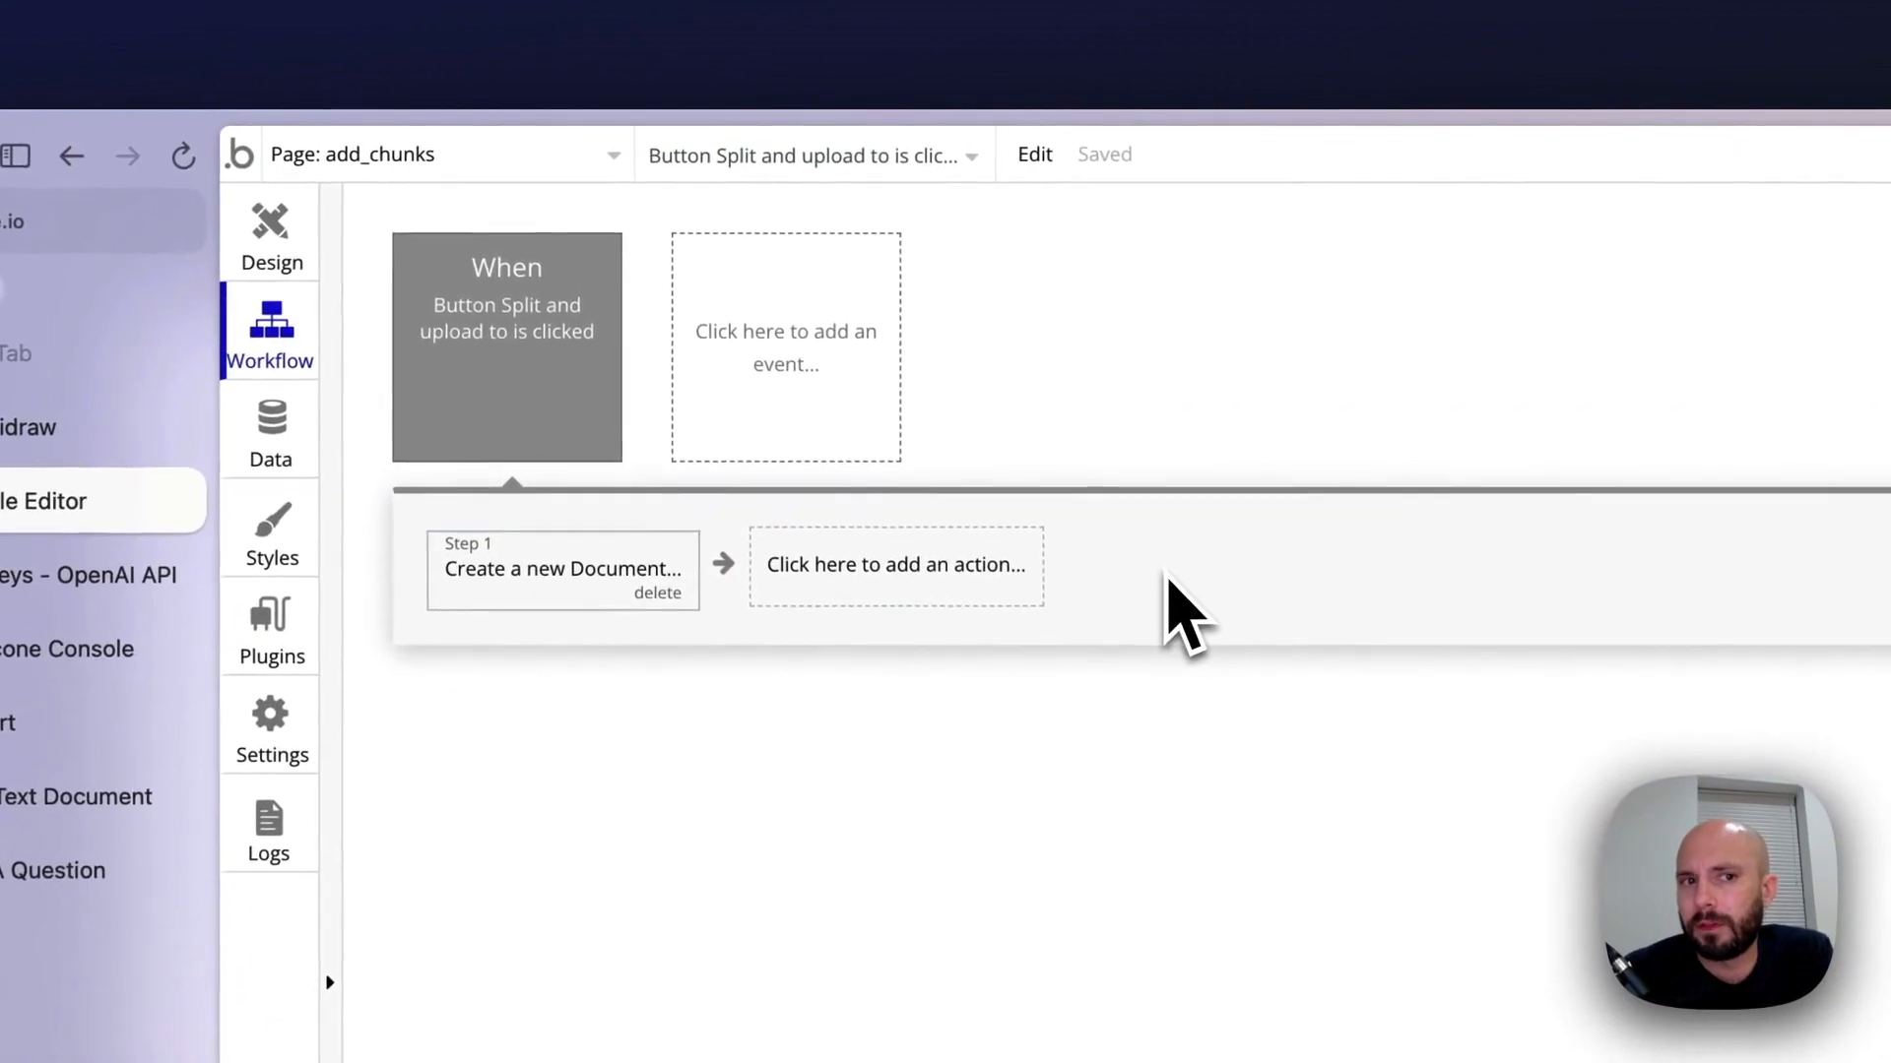
click(370, 156)
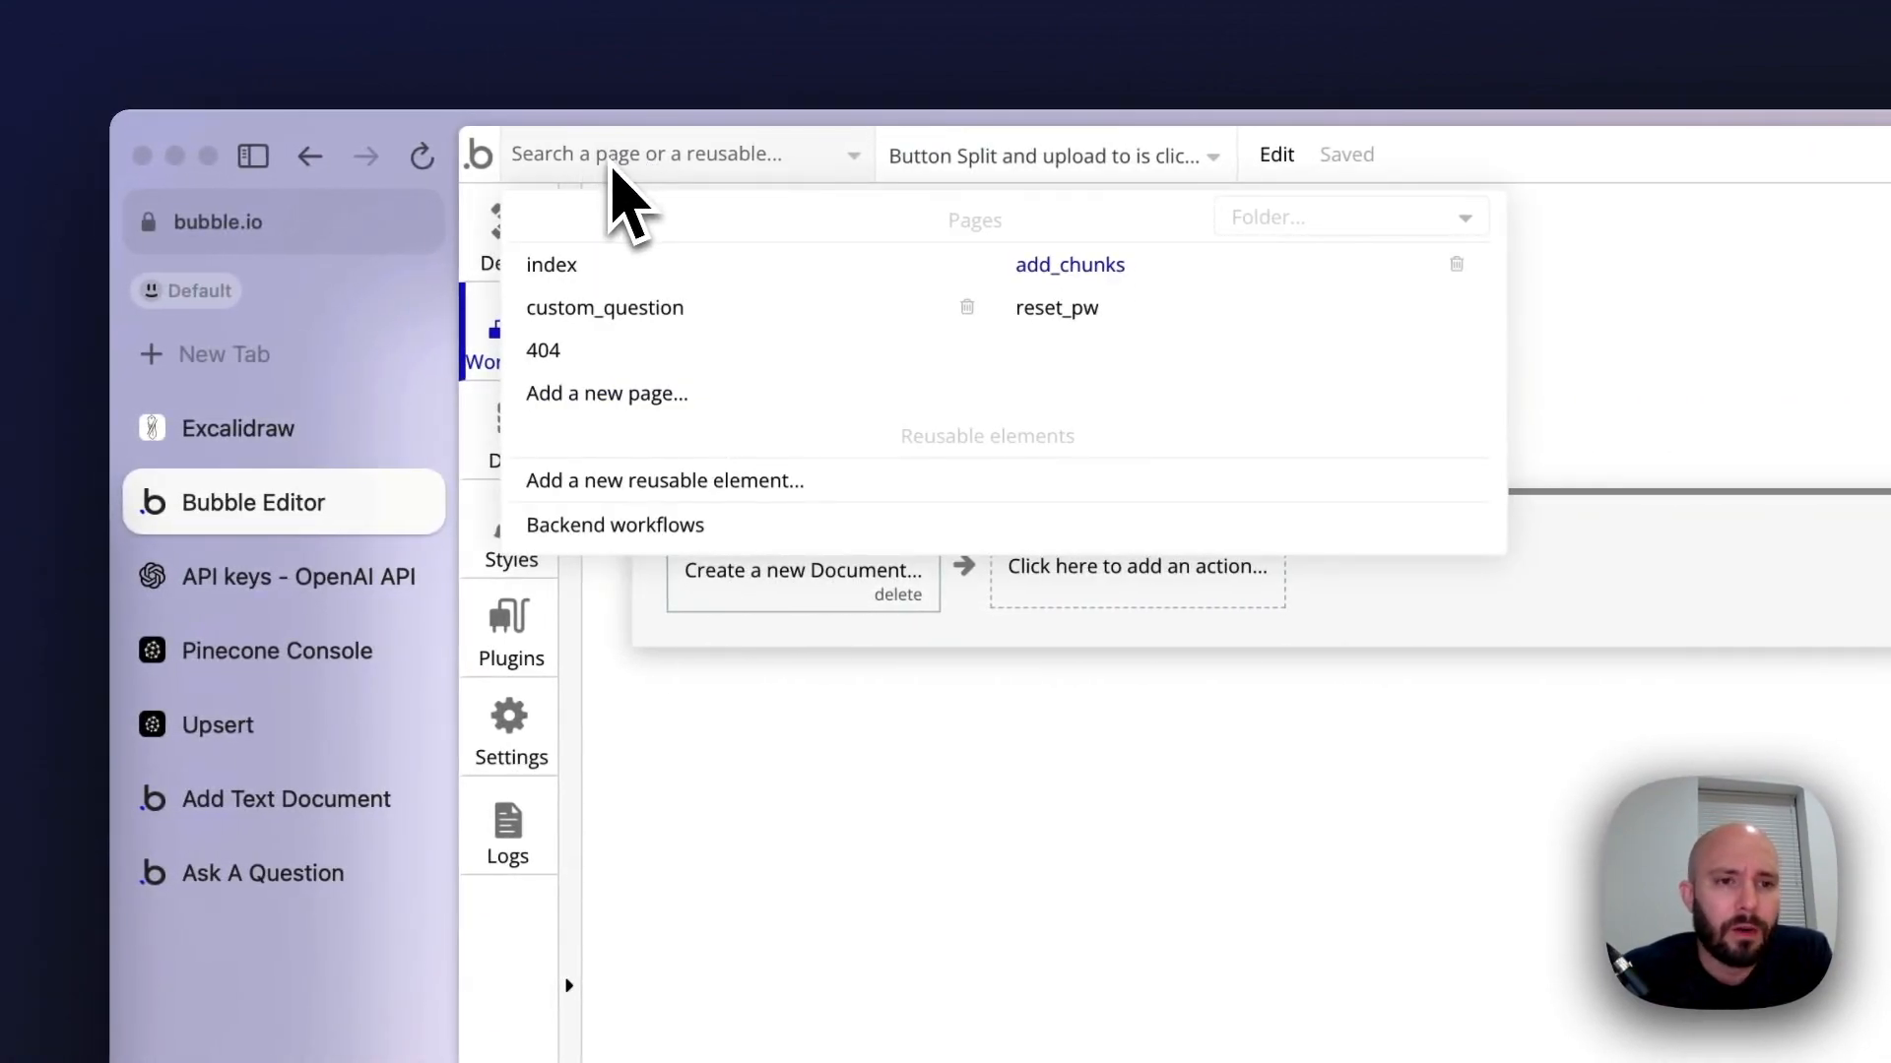
click(605, 525)
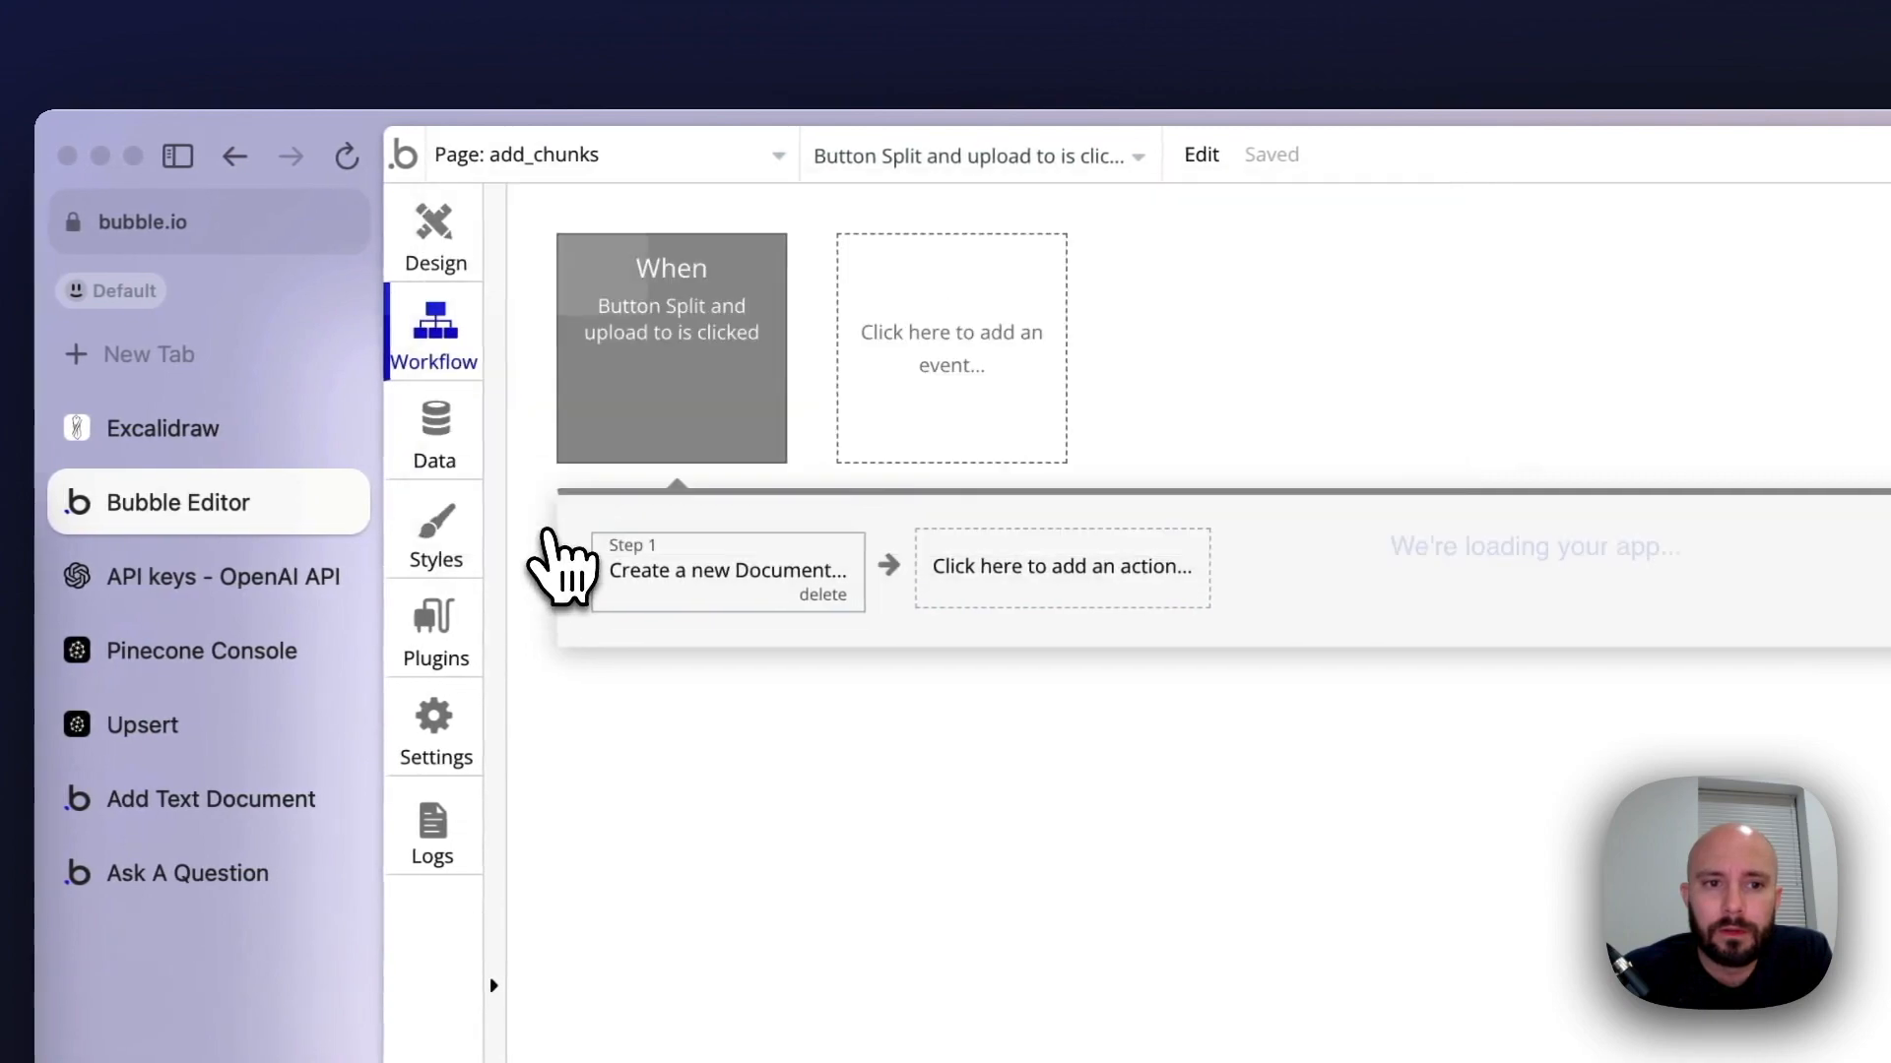
click(724, 337)
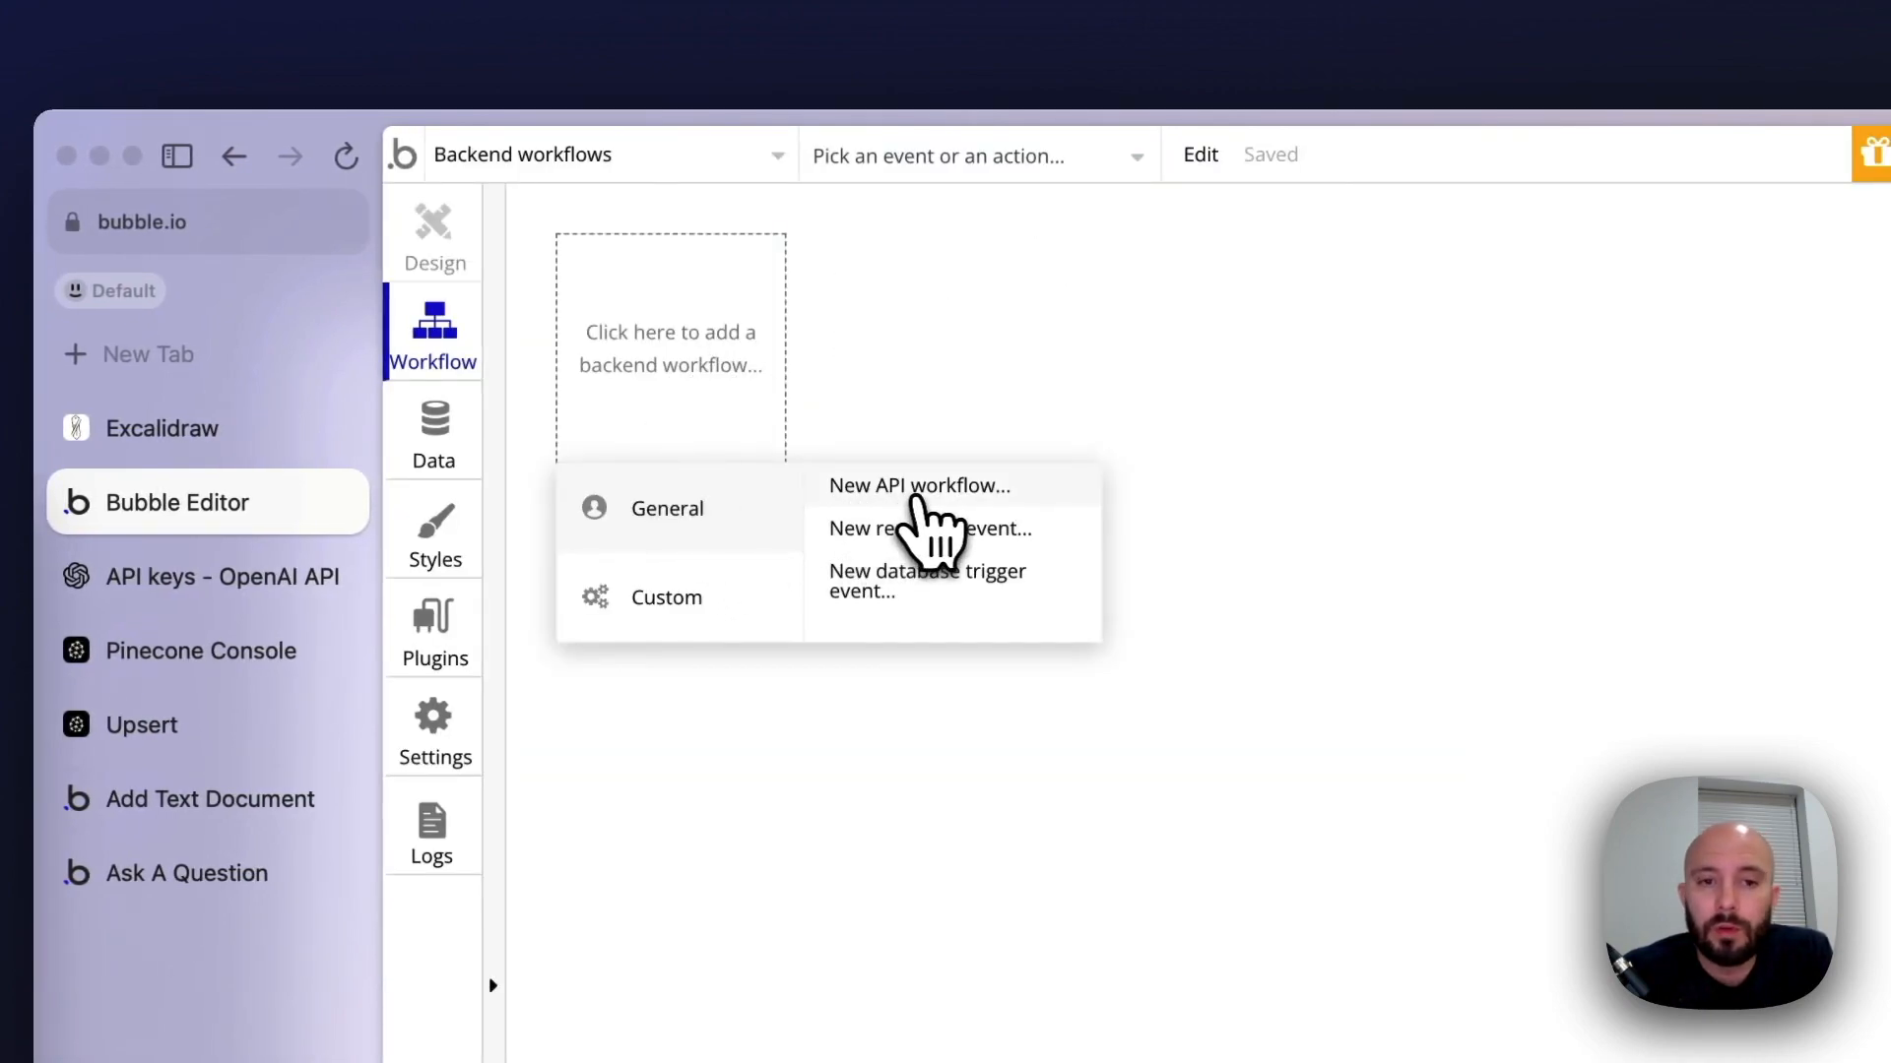
click(916, 497)
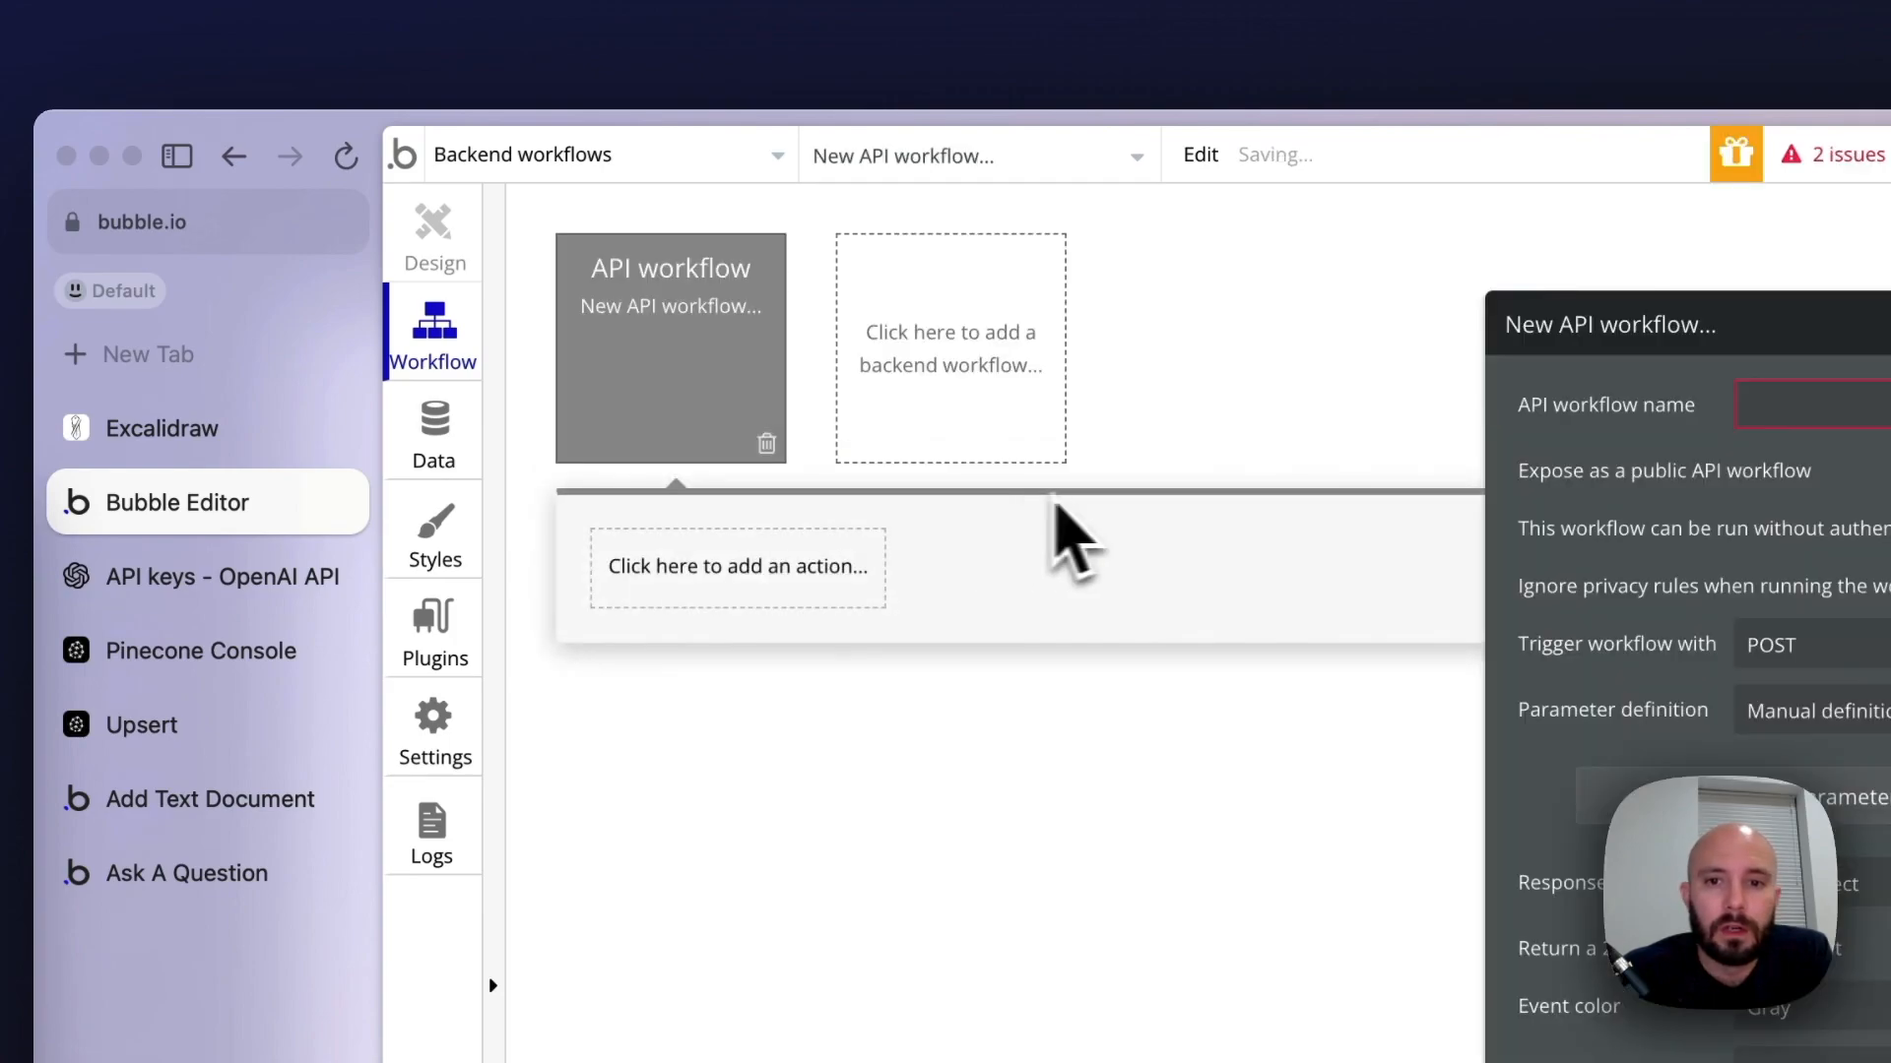
text(chunk_text)
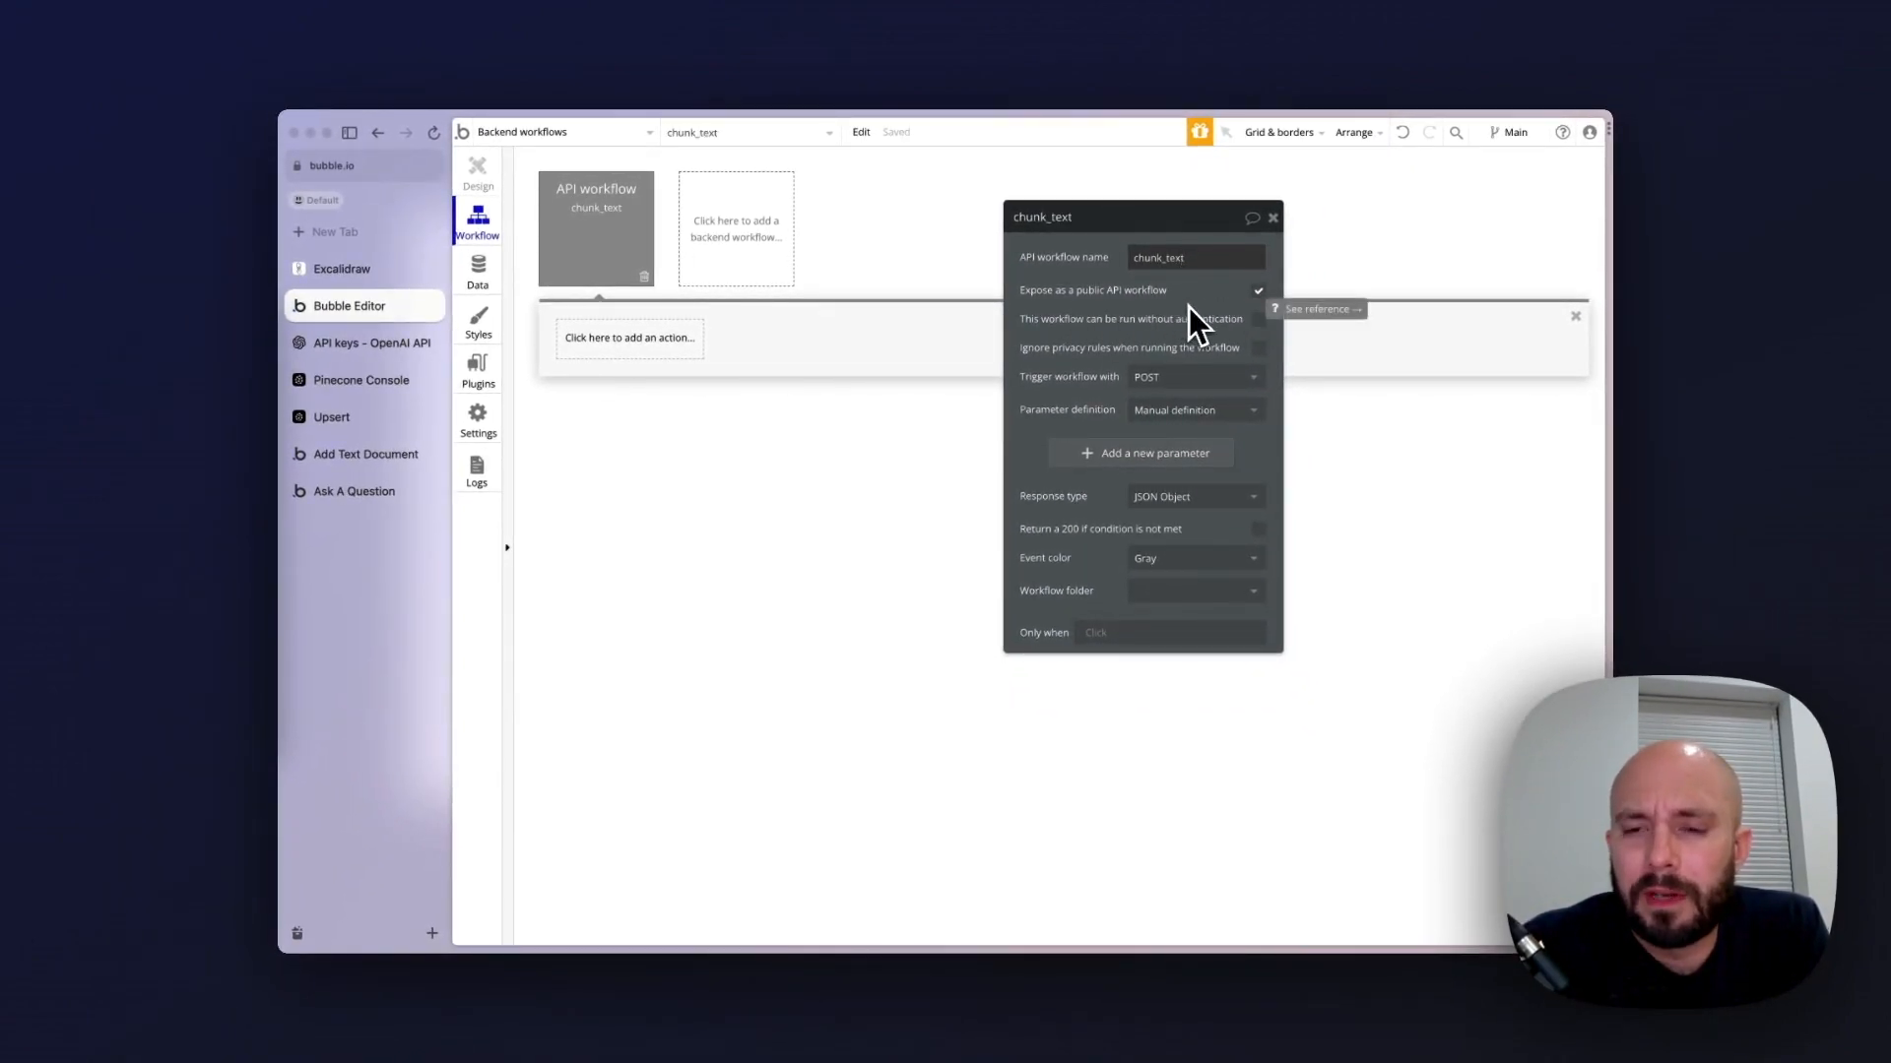
click(1258, 291)
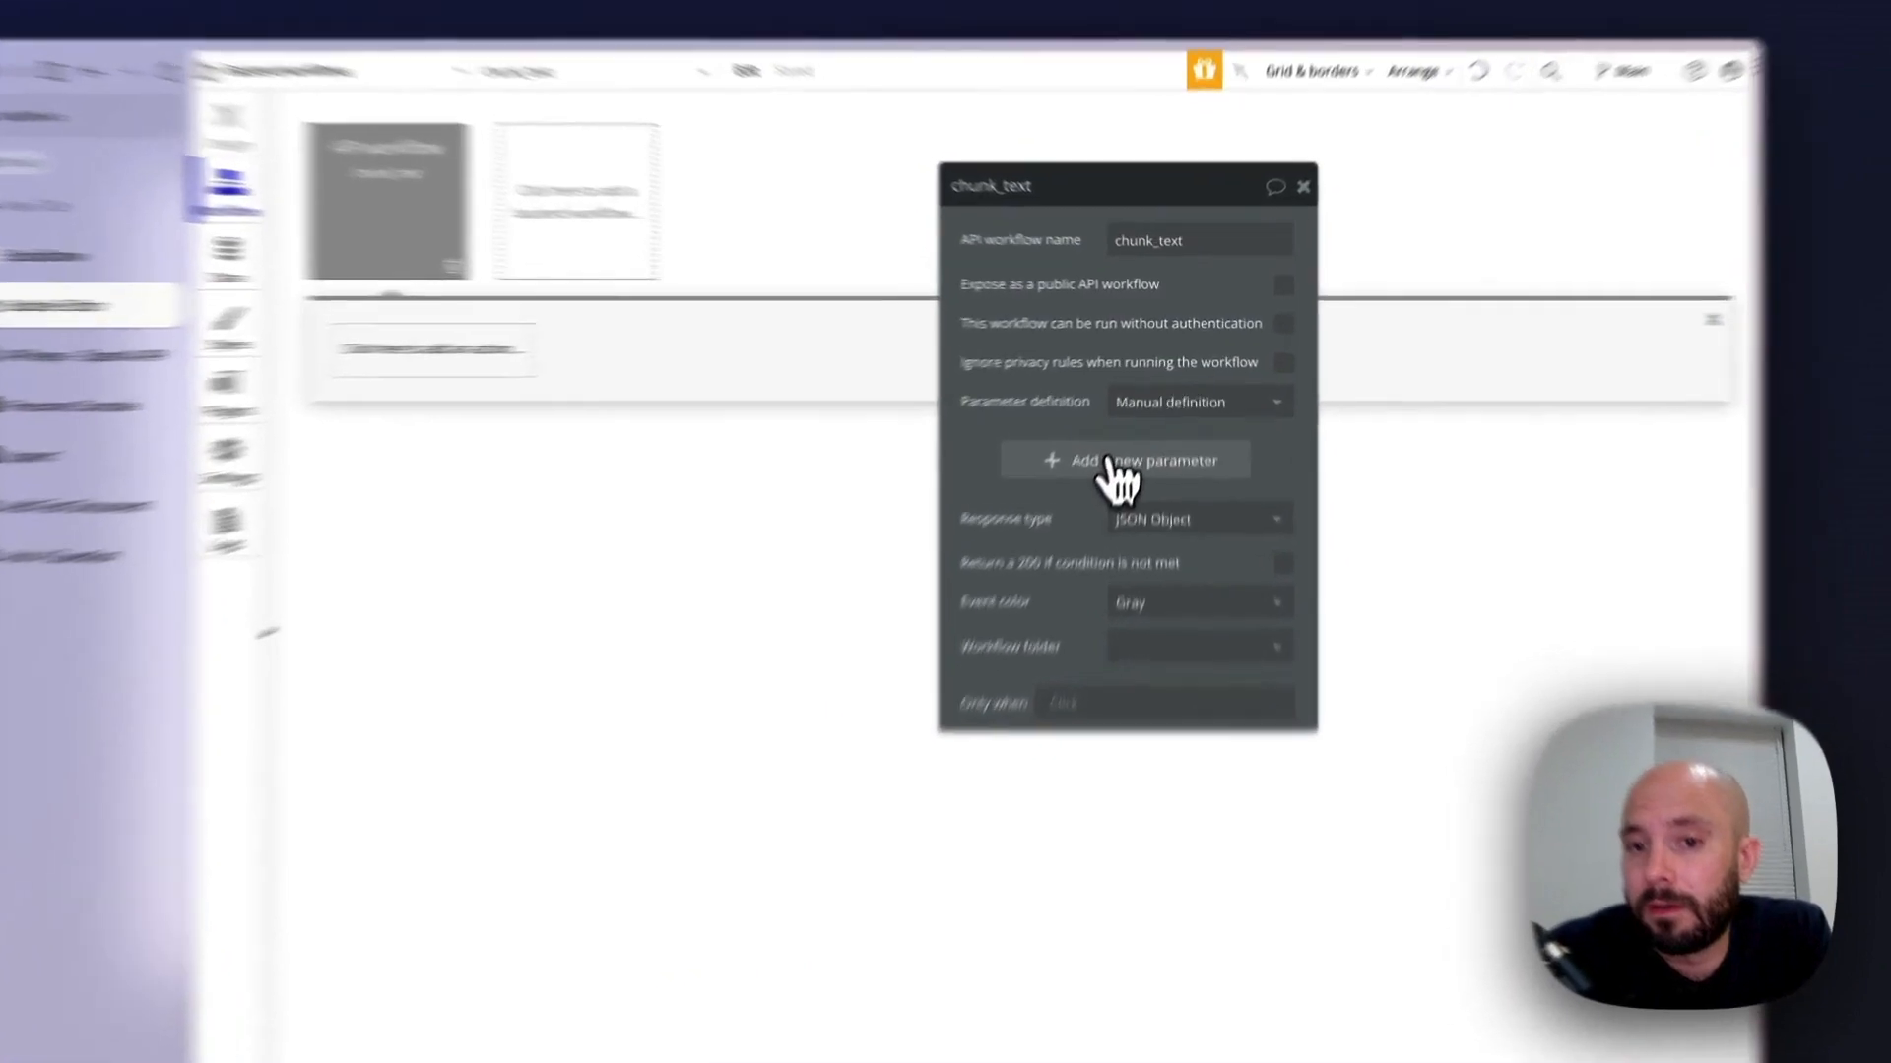
Add a parameter with the key full_text to the chunk_text workflow, leaving its type as text
click(1106, 424)
text(f)
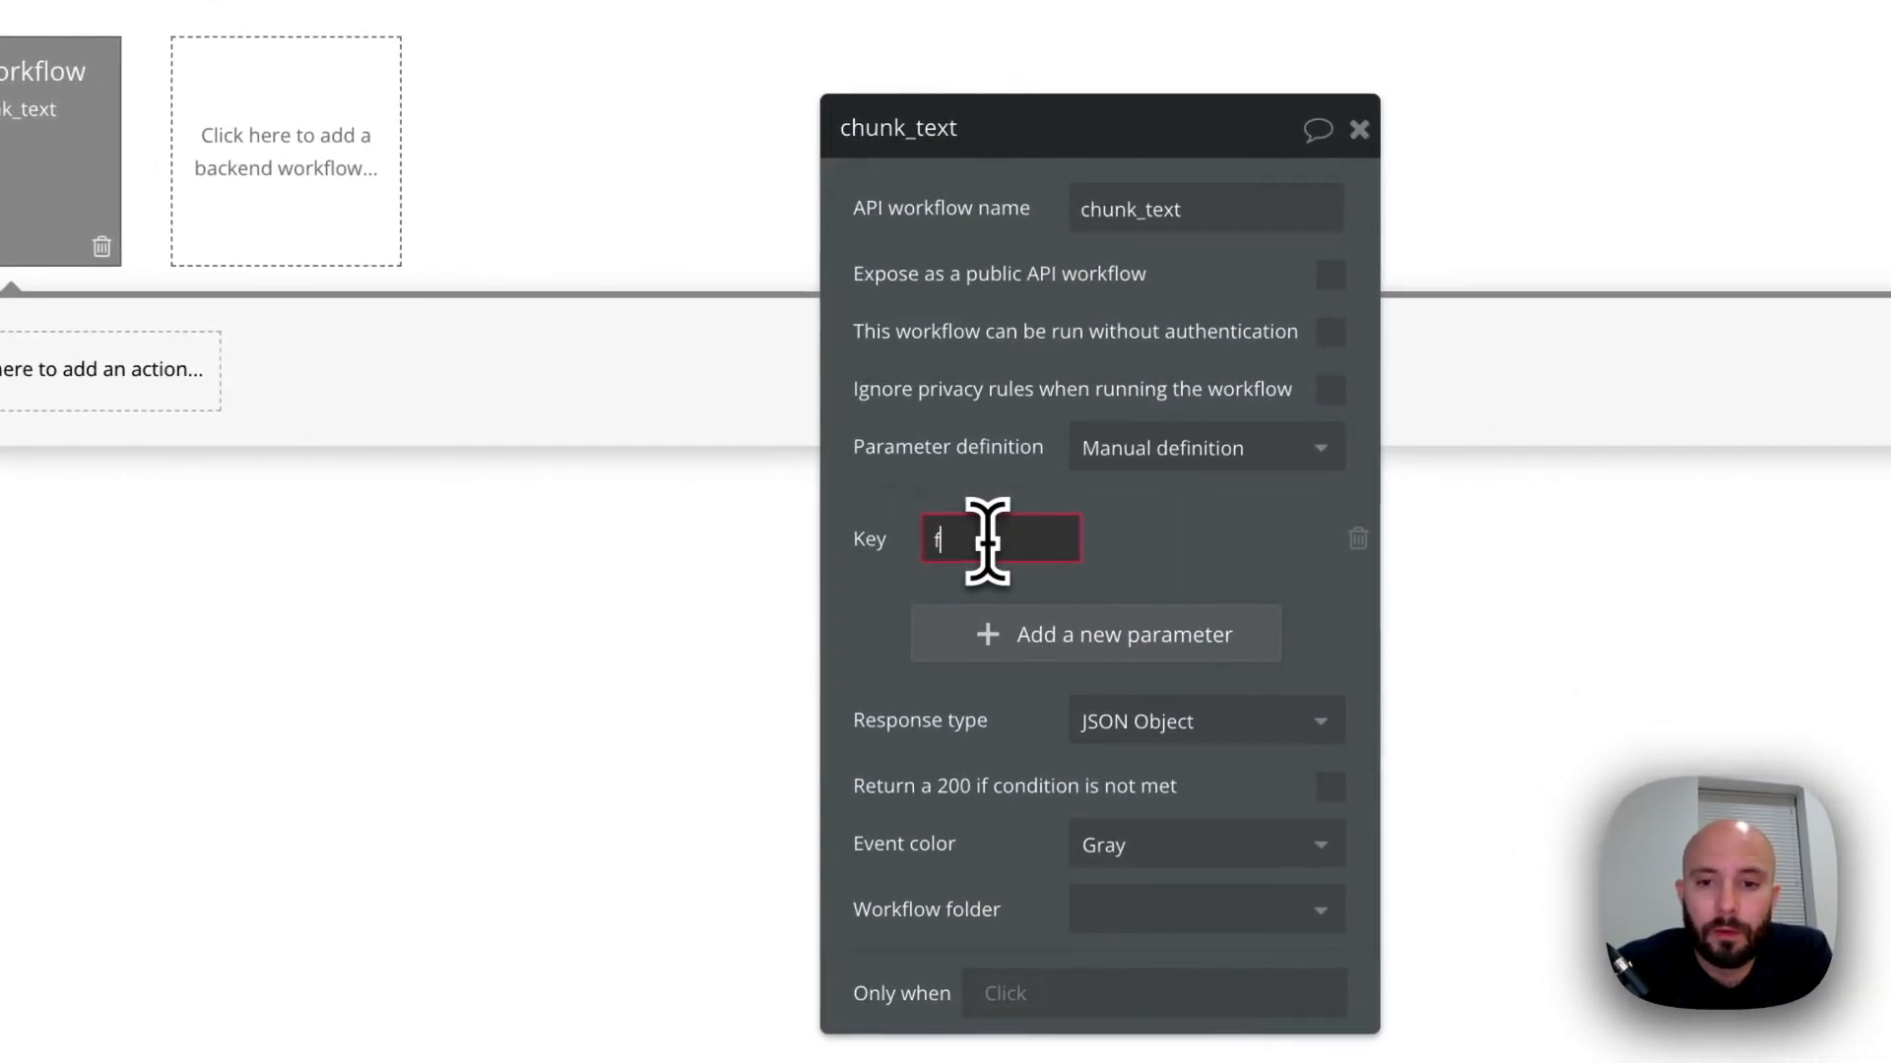
text(ull_text)
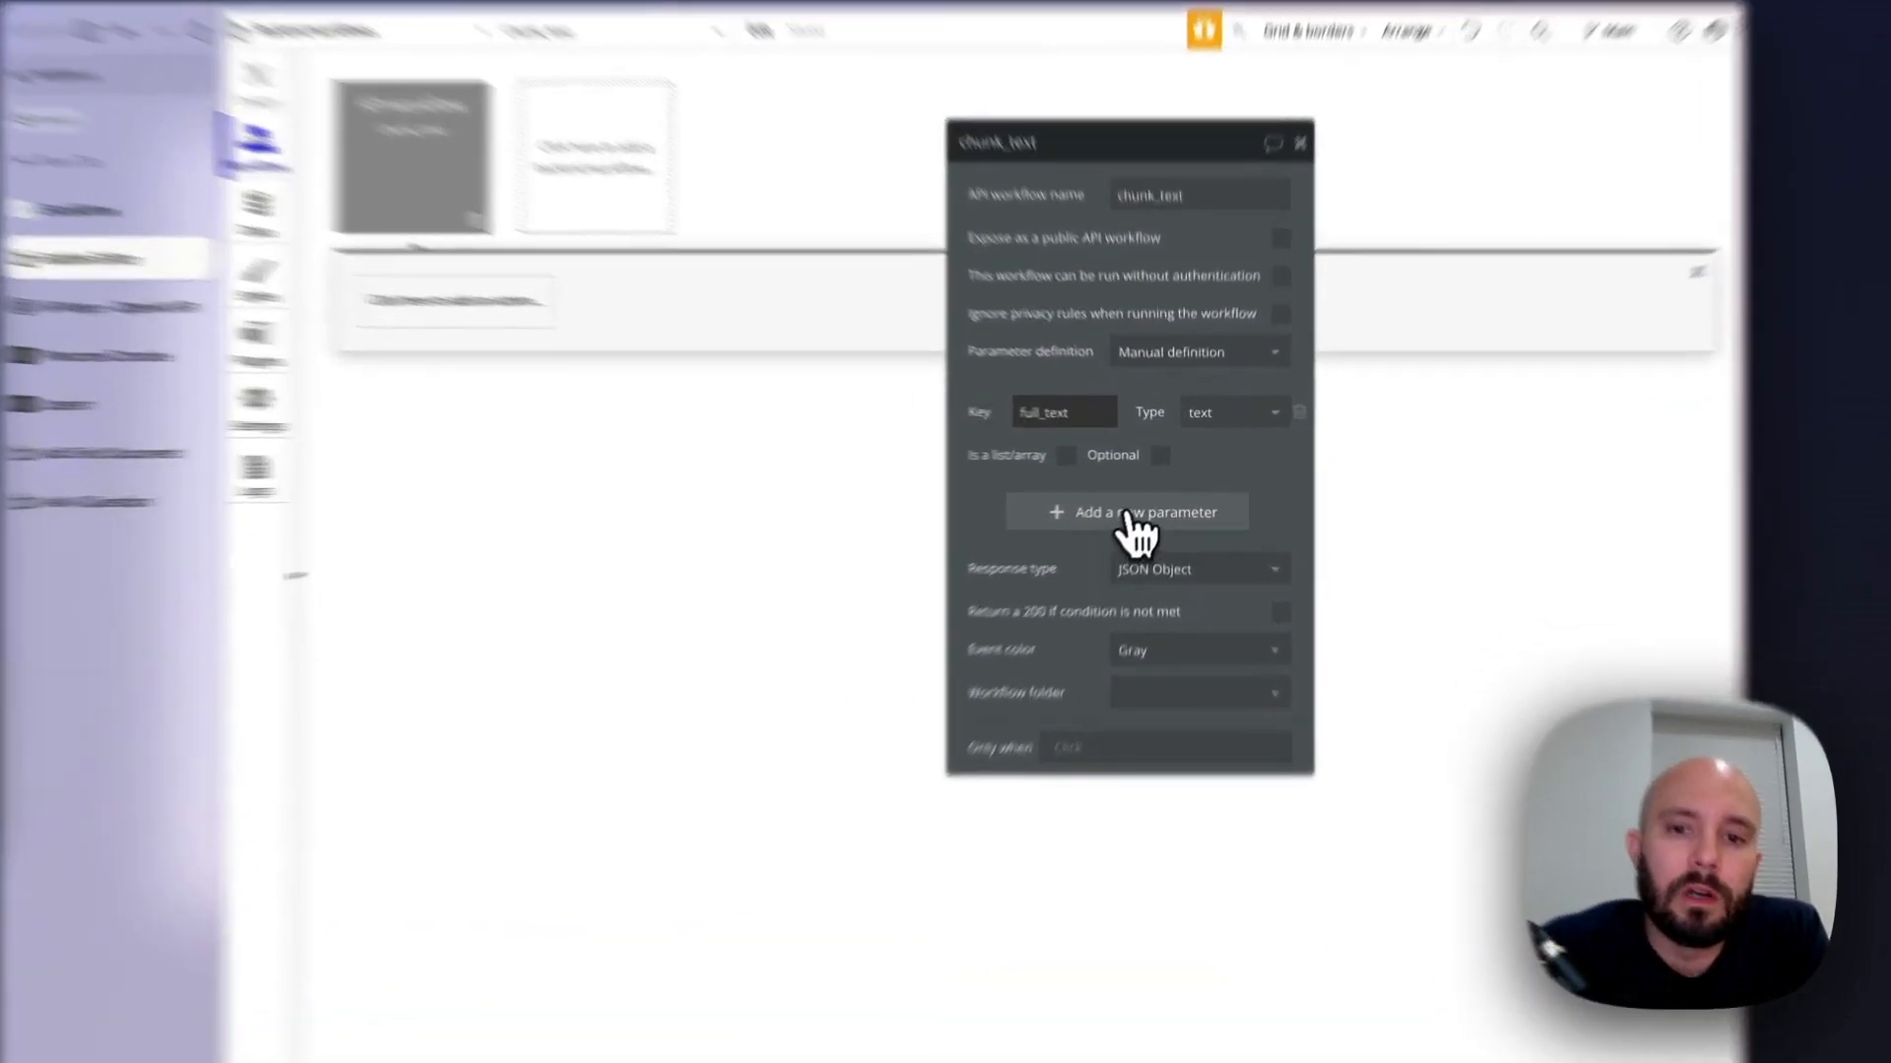
Add a second parameter with the key document and set its type to Document
click(1137, 521)
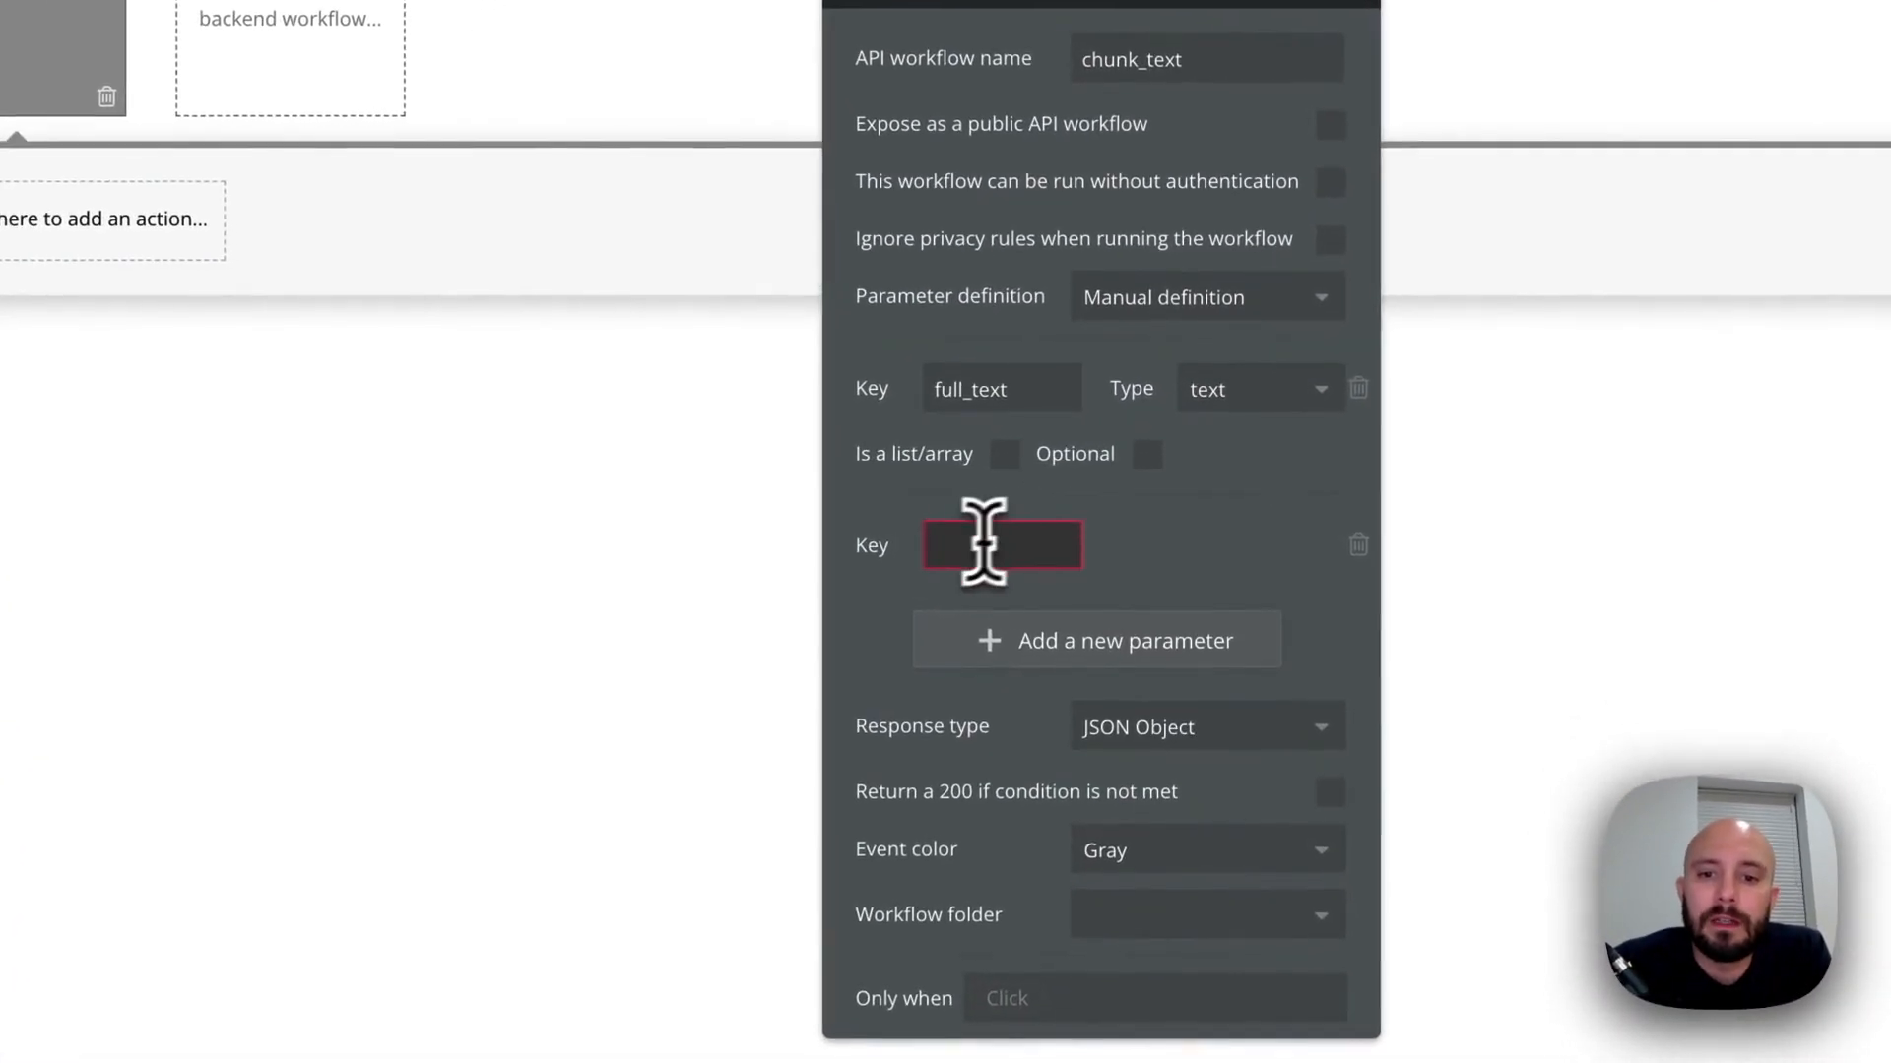
click(960, 551)
text(d)
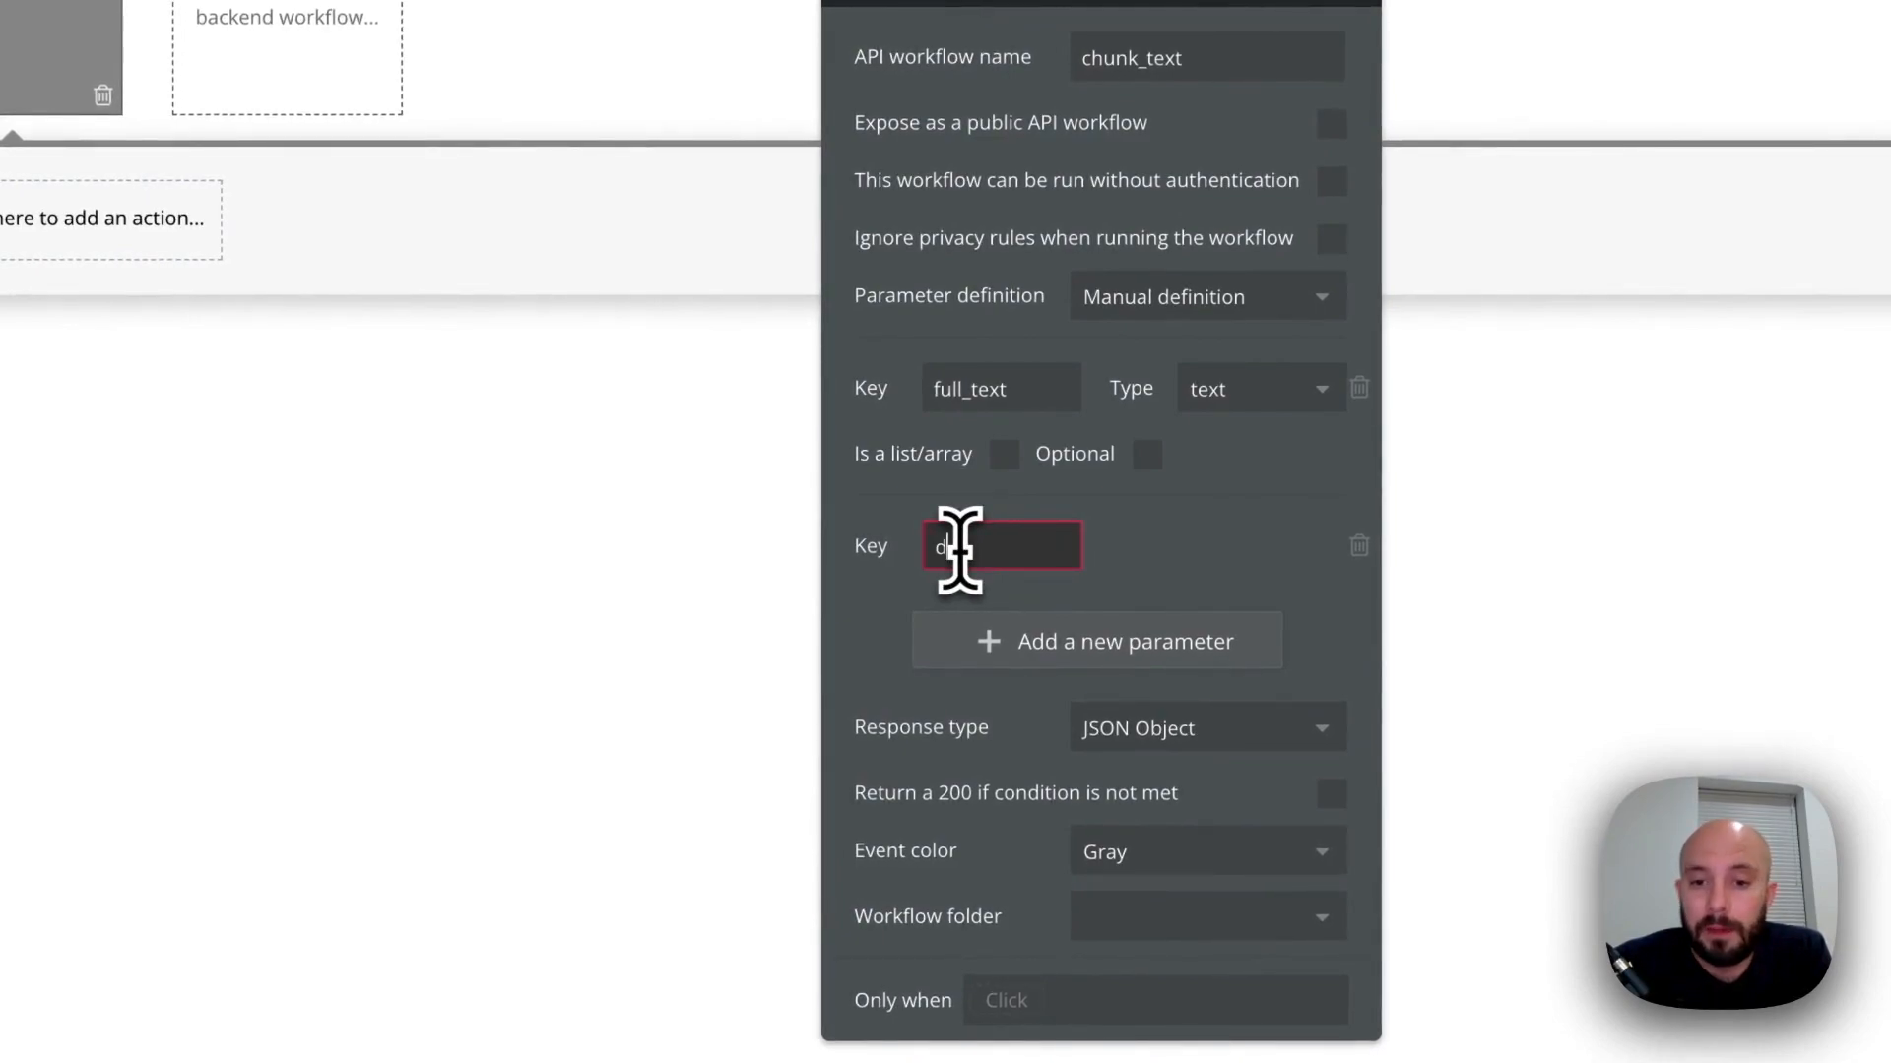
text(ocume)
text(nt)
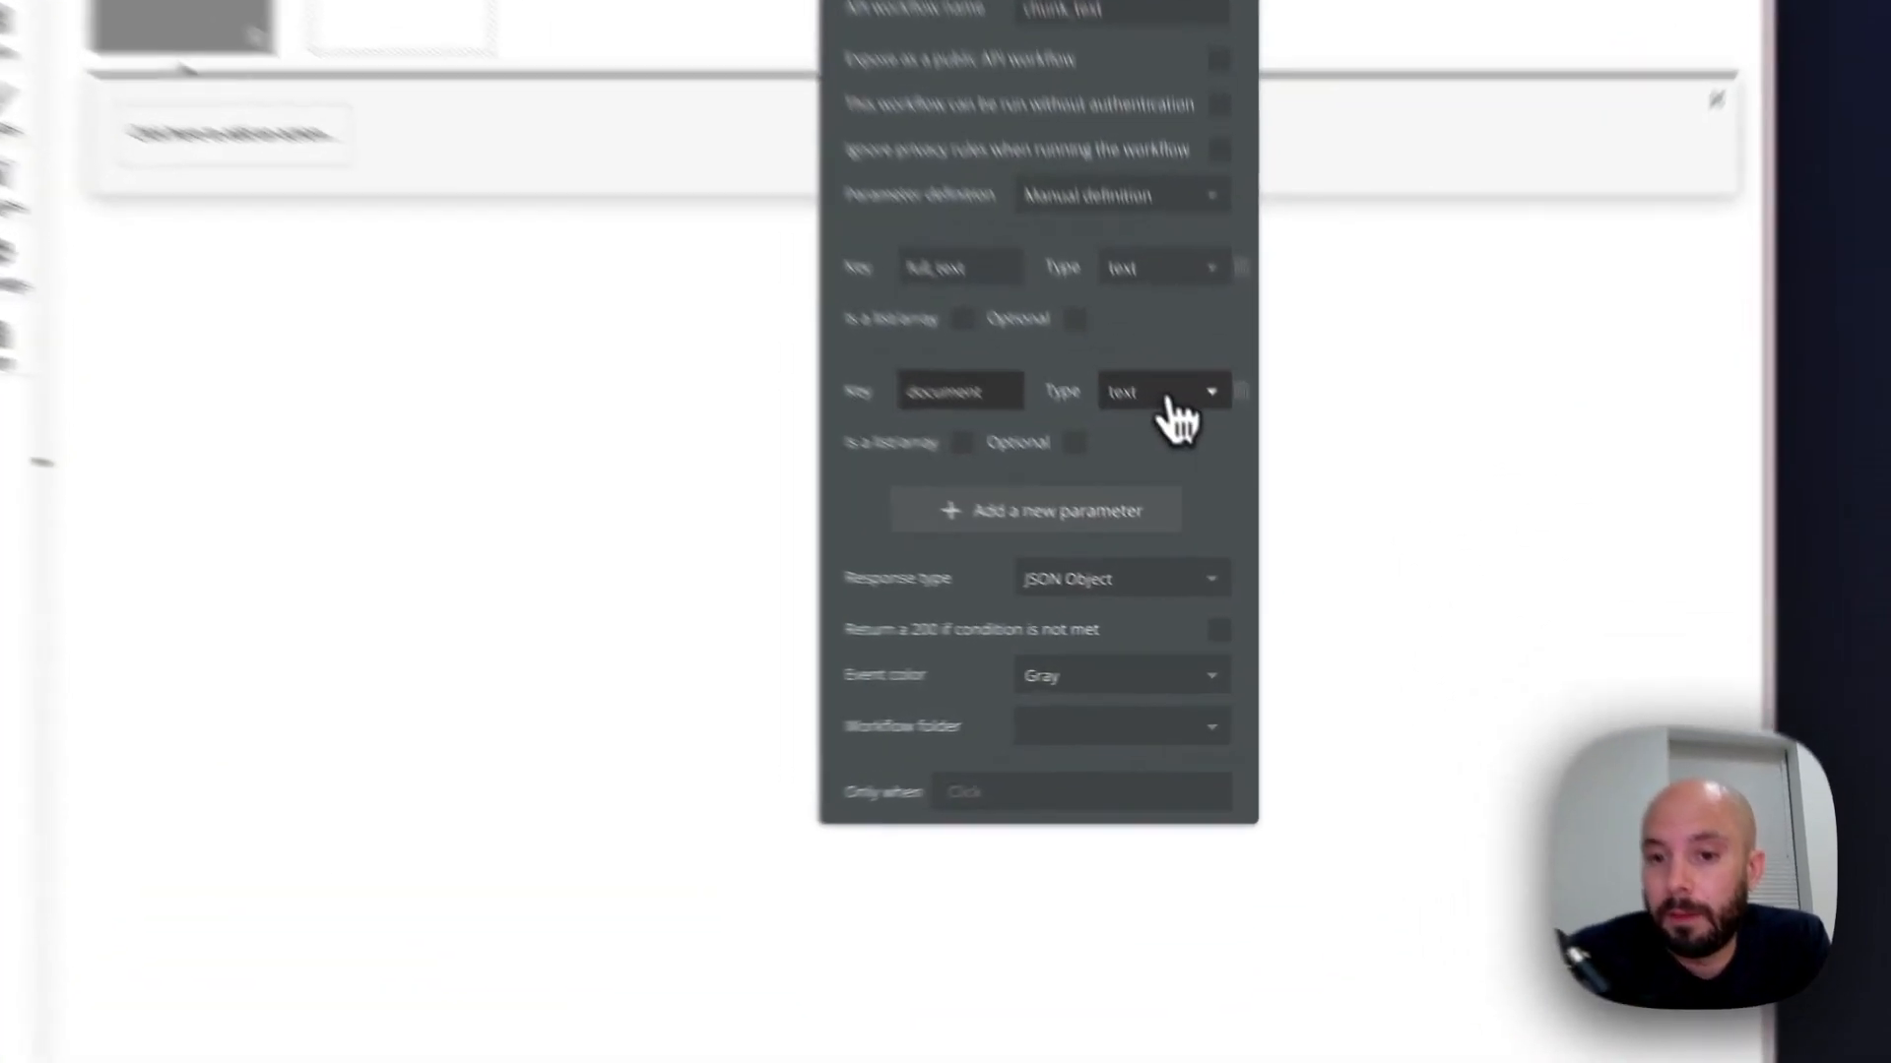
click(1229, 505)
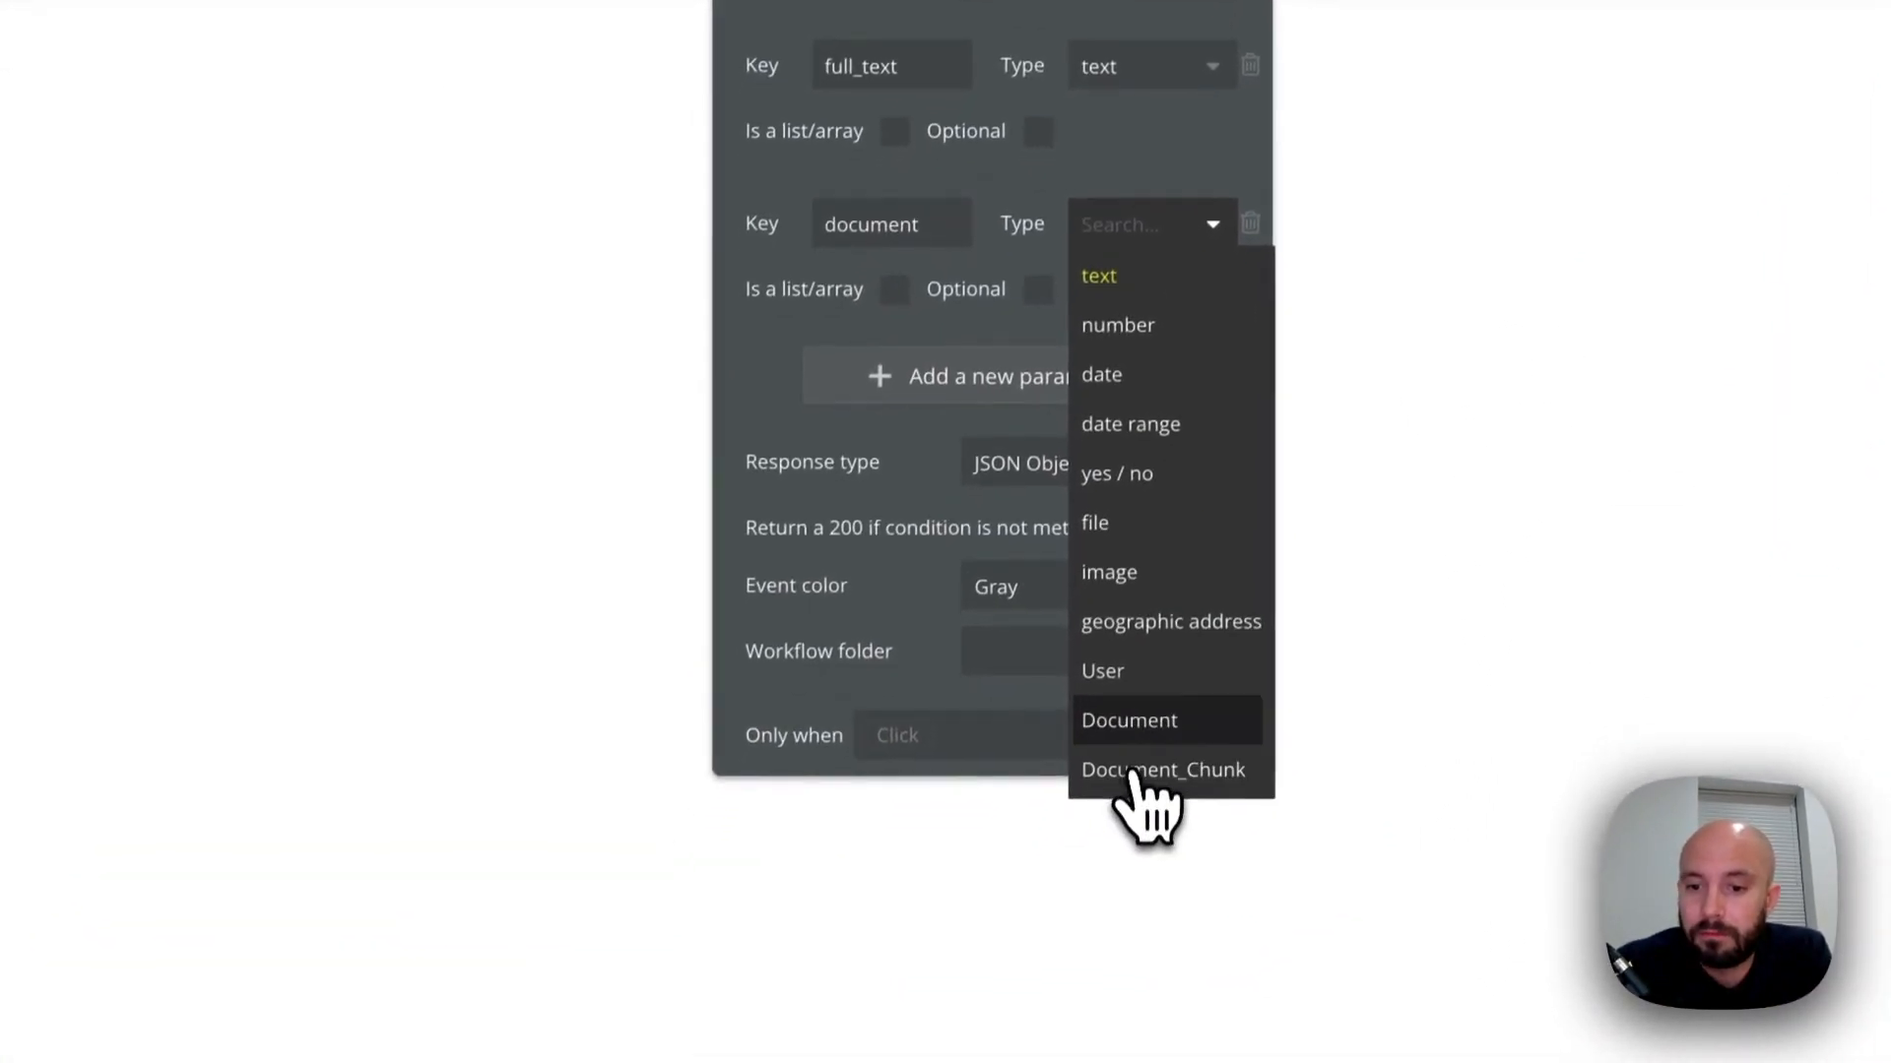
click(1118, 782)
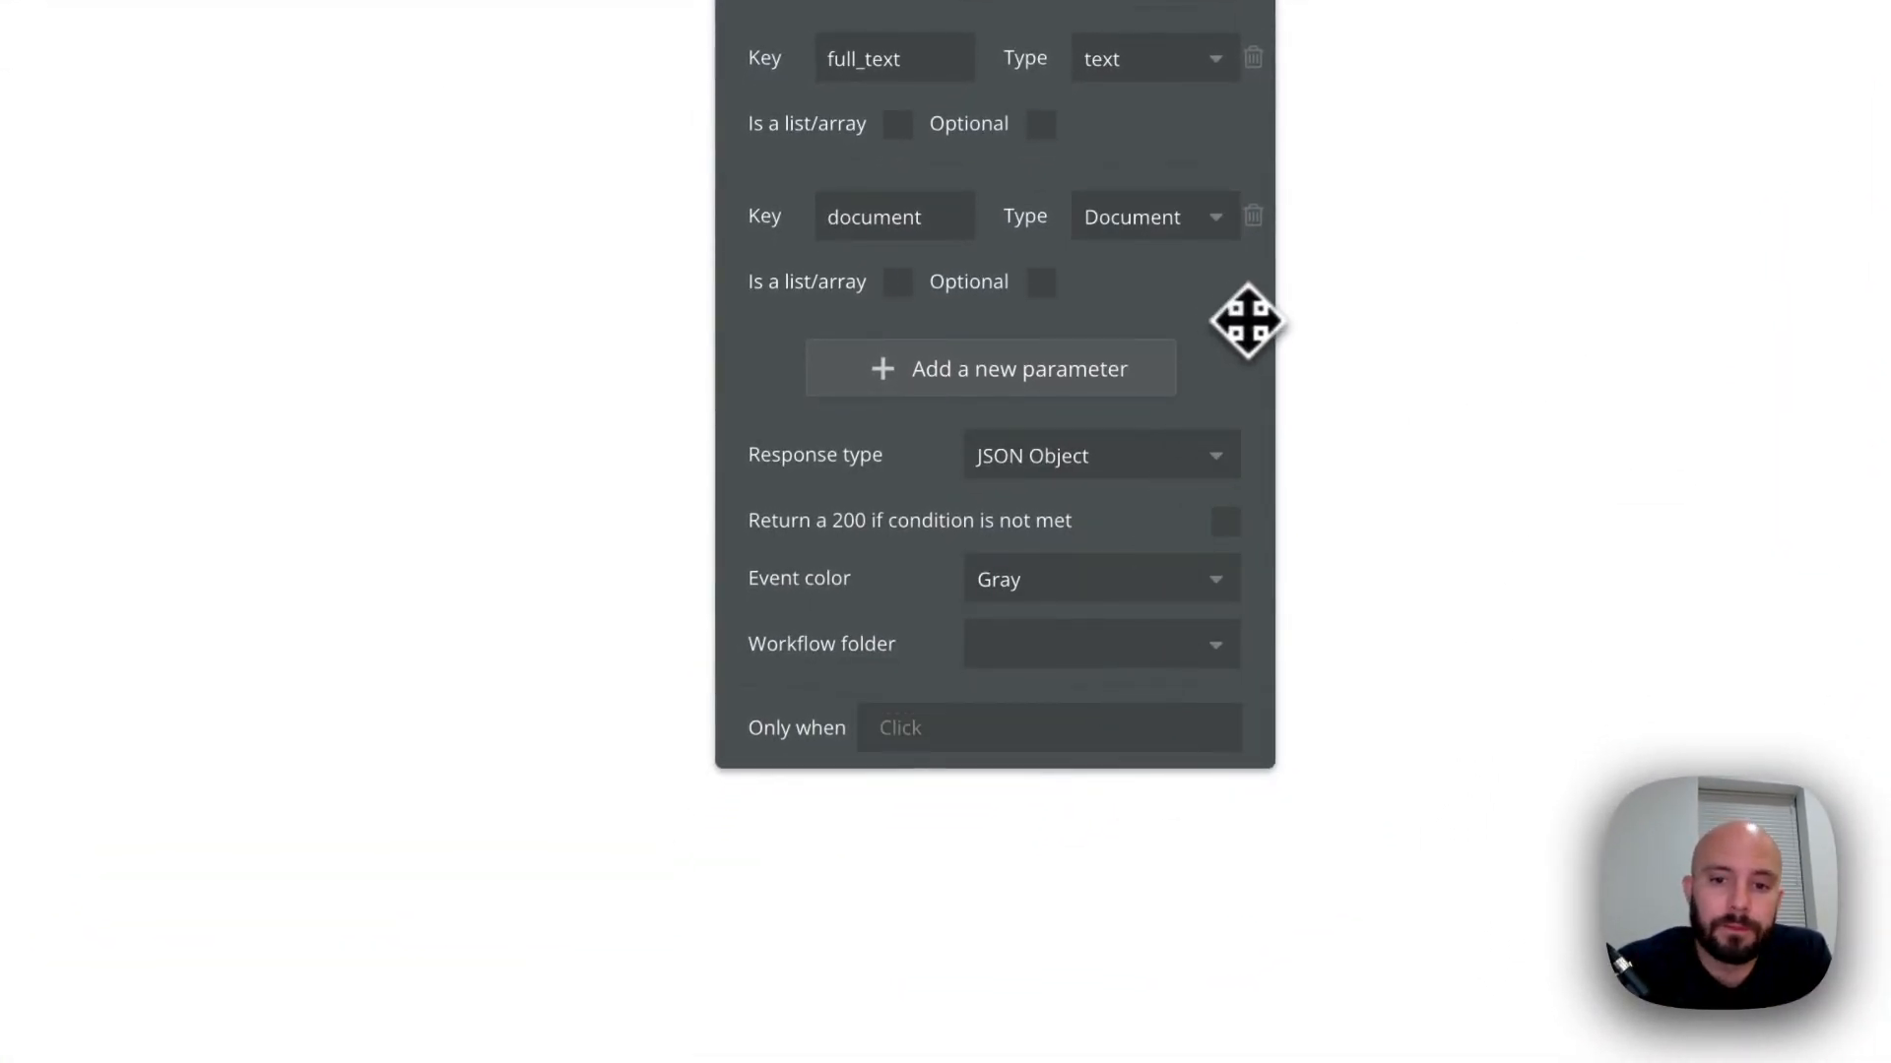
Add a third parameter with the key chunk_size and set its type to number
click(987, 394)
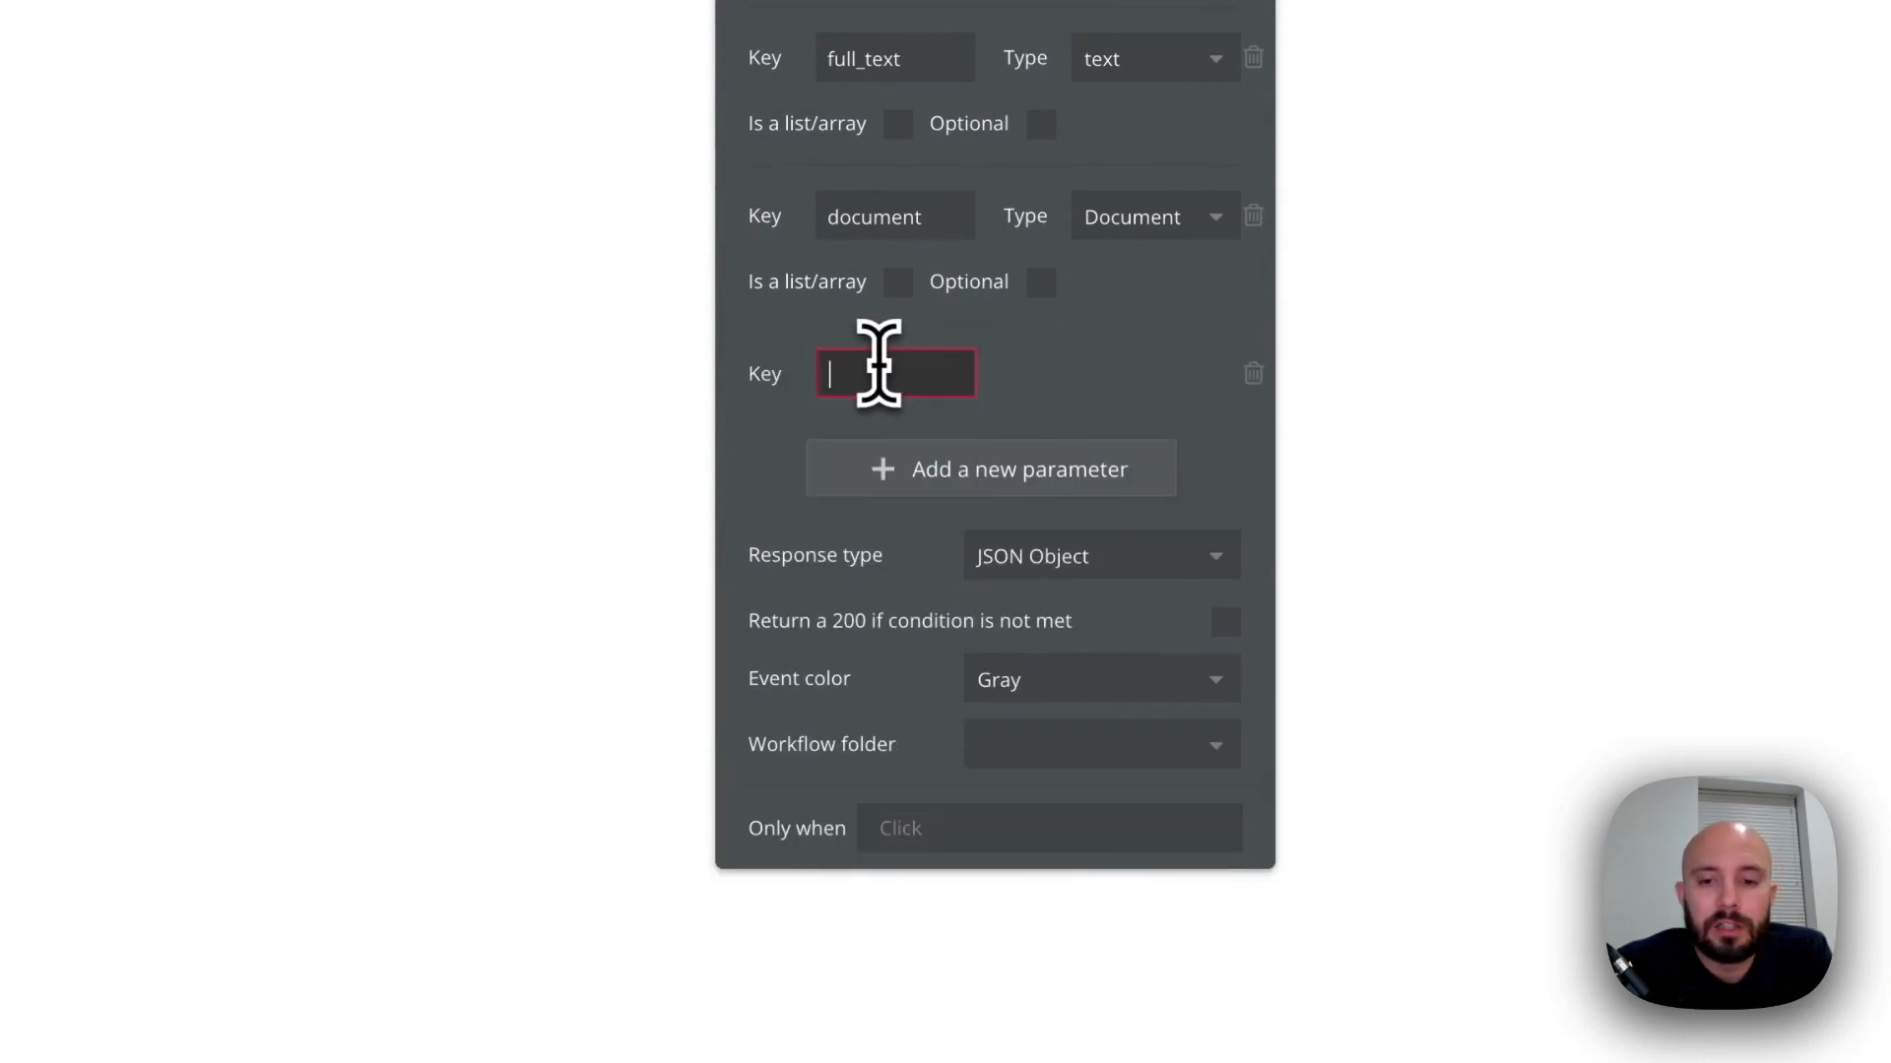
text(chunks)
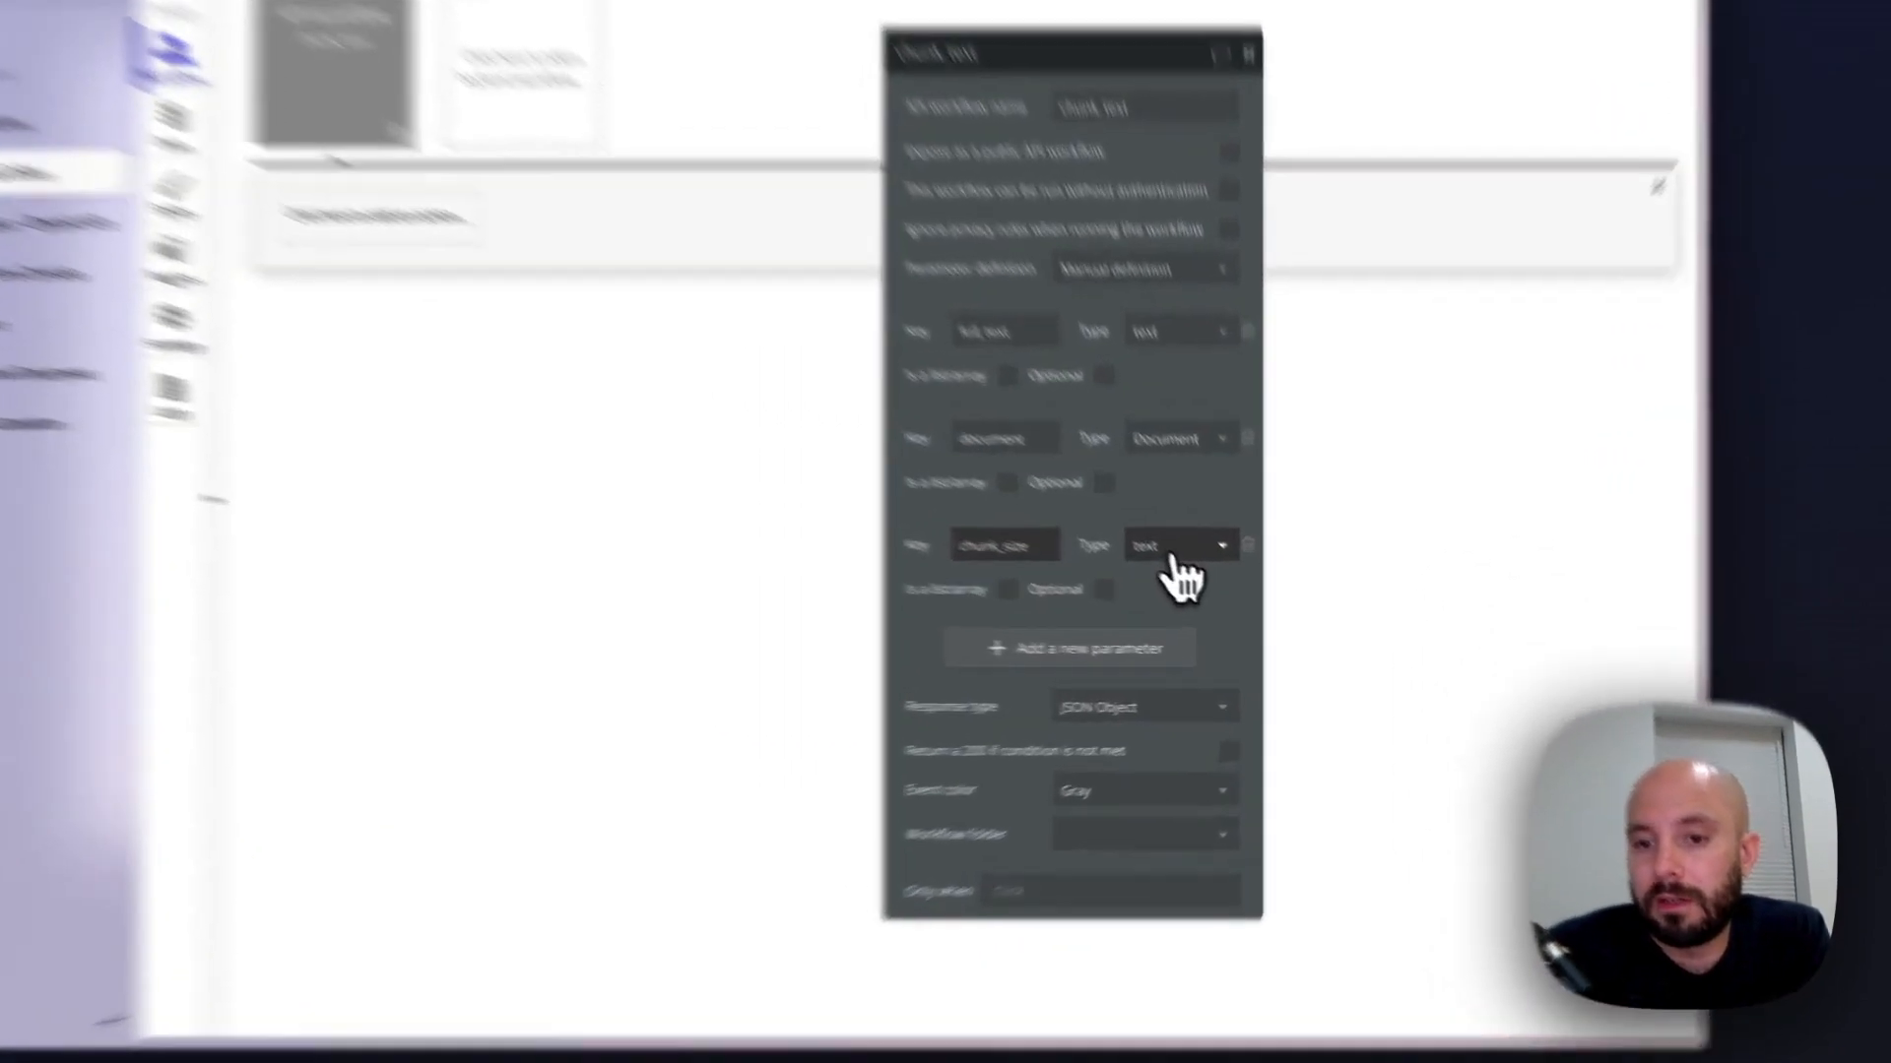
click(1219, 581)
click(1081, 586)
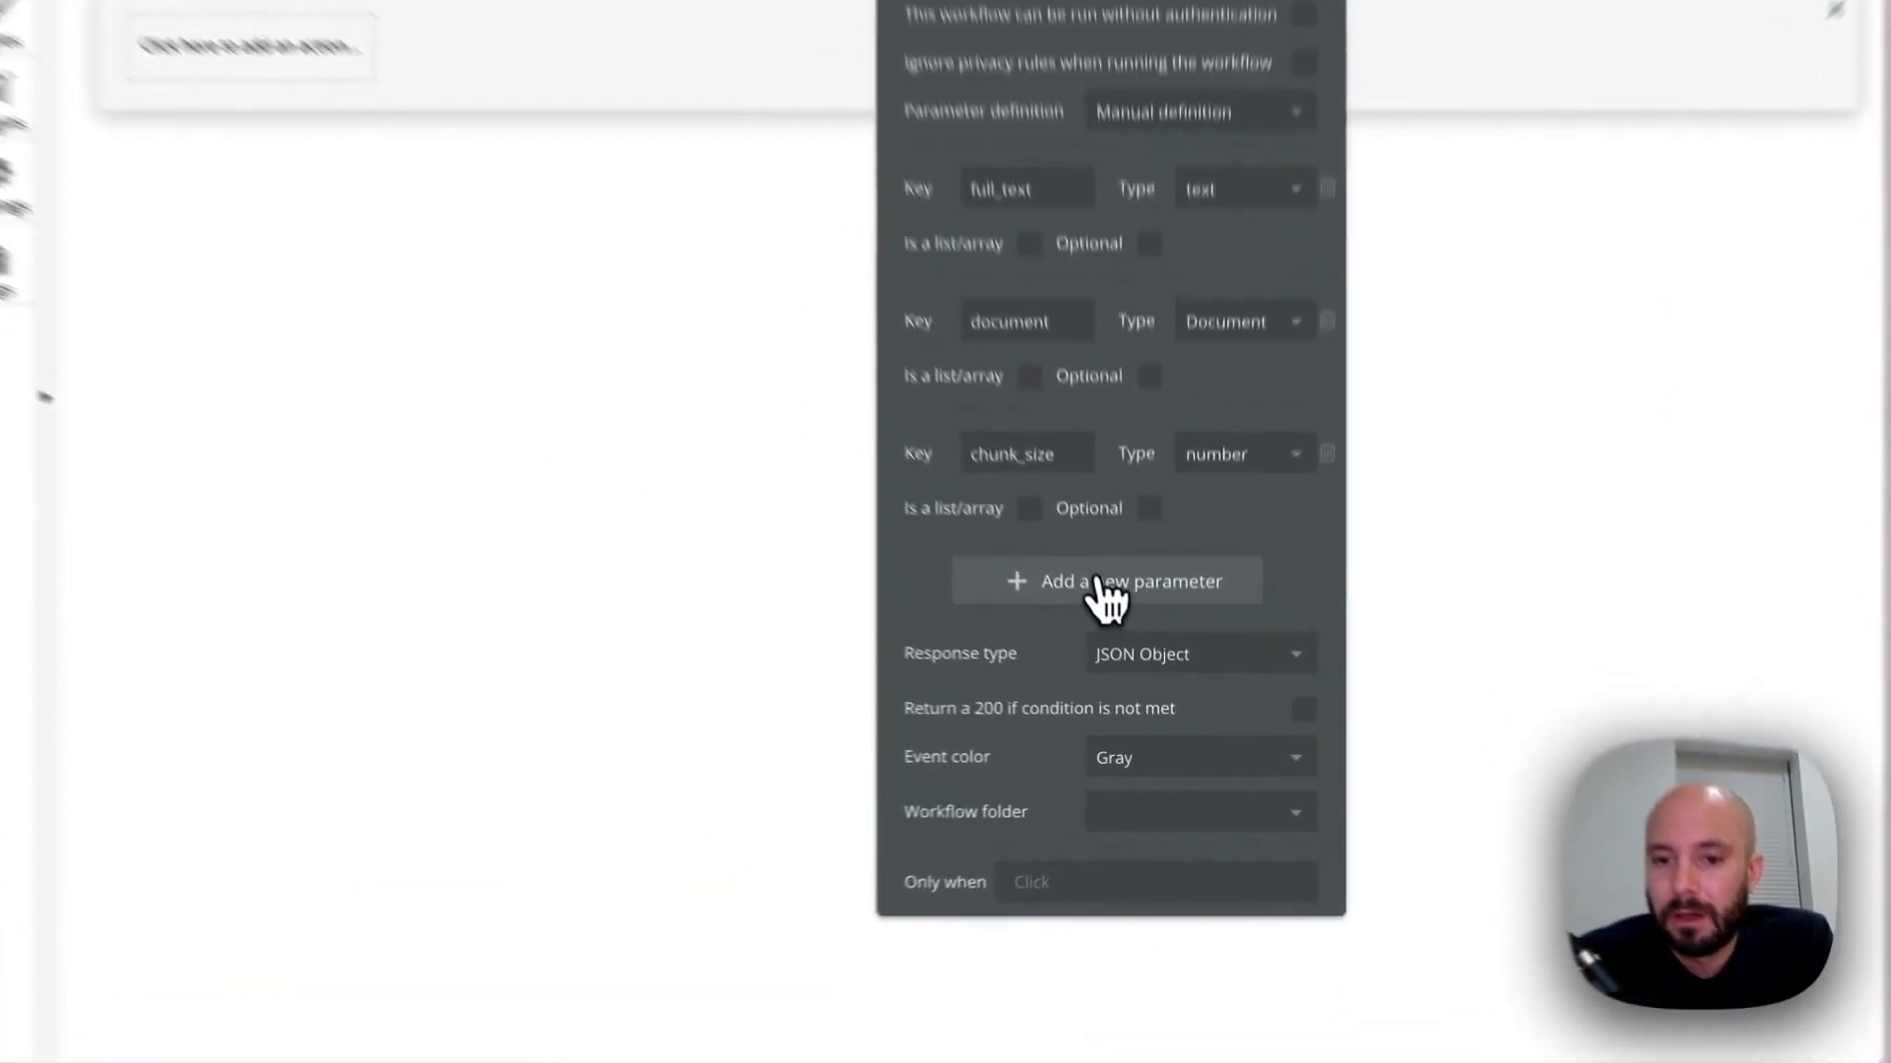
Add a fourth parameter with the key start_index to the chunk_text workflow and set its type to number
click(1149, 658)
click(988, 532)
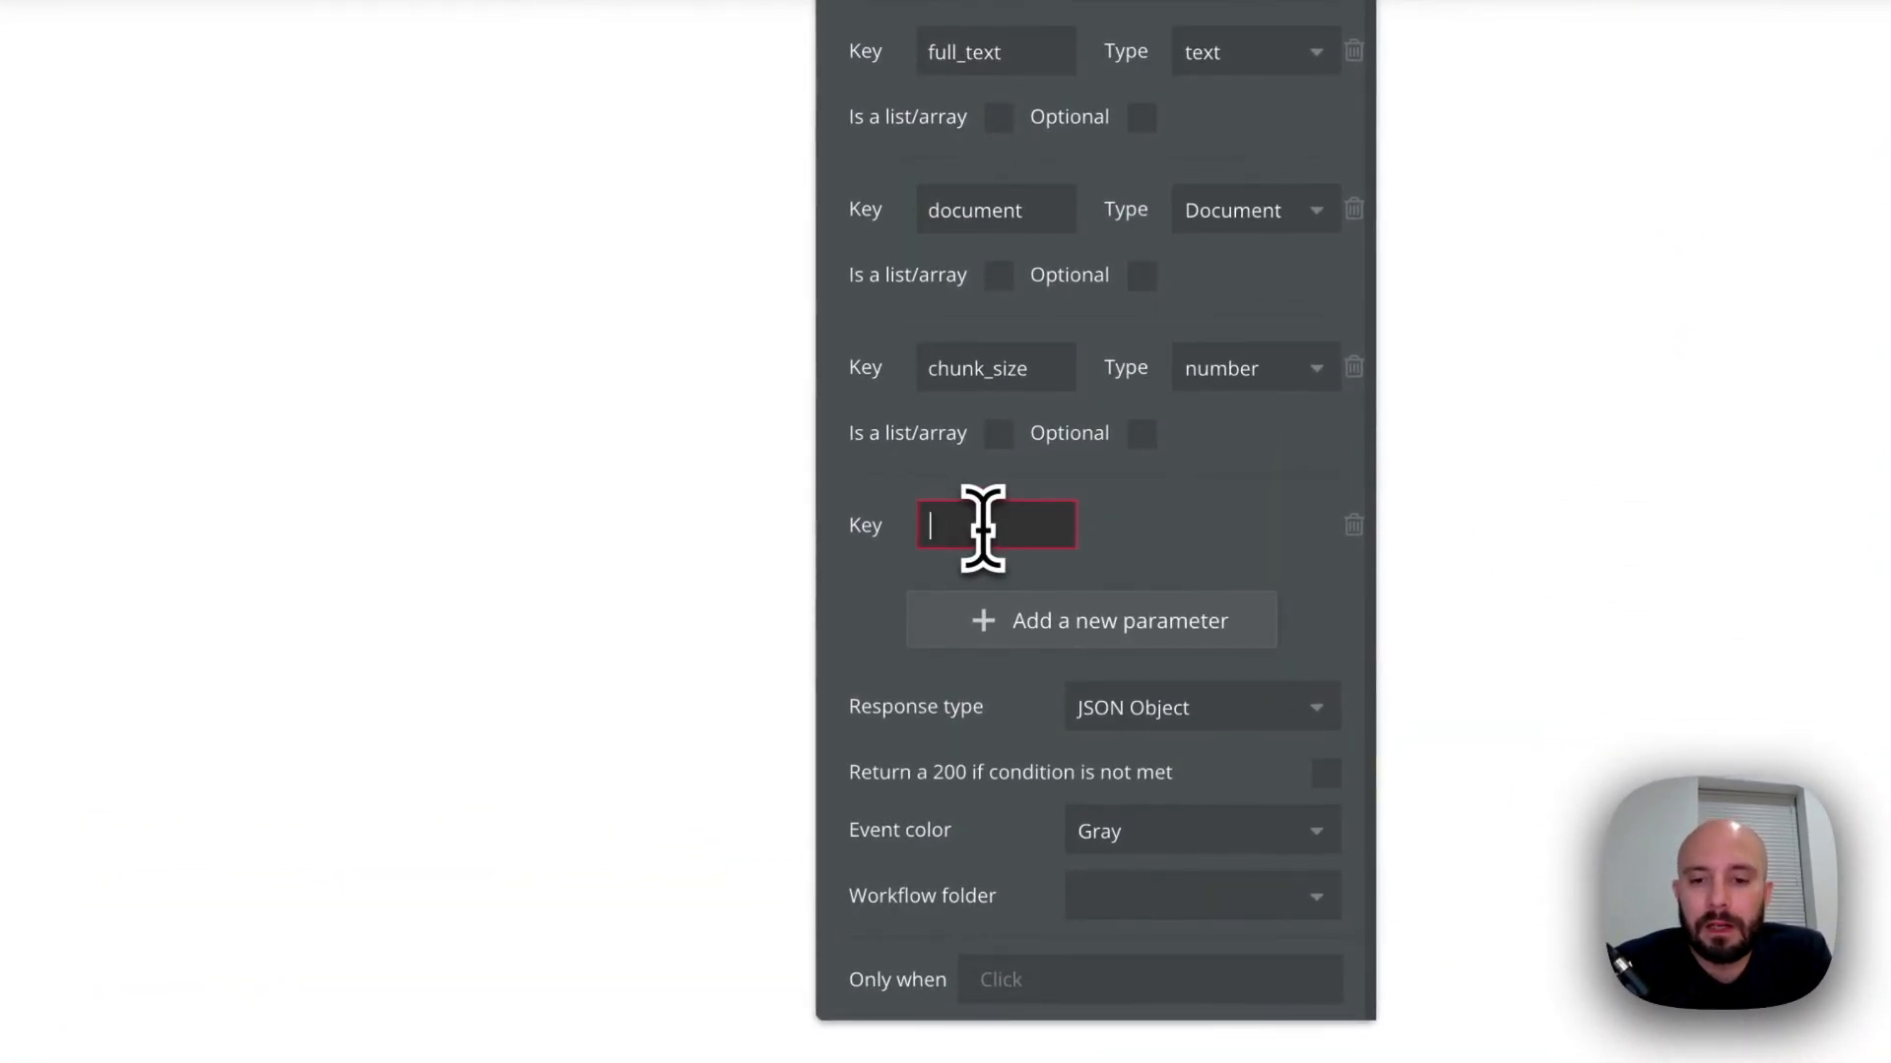
text(start_index)
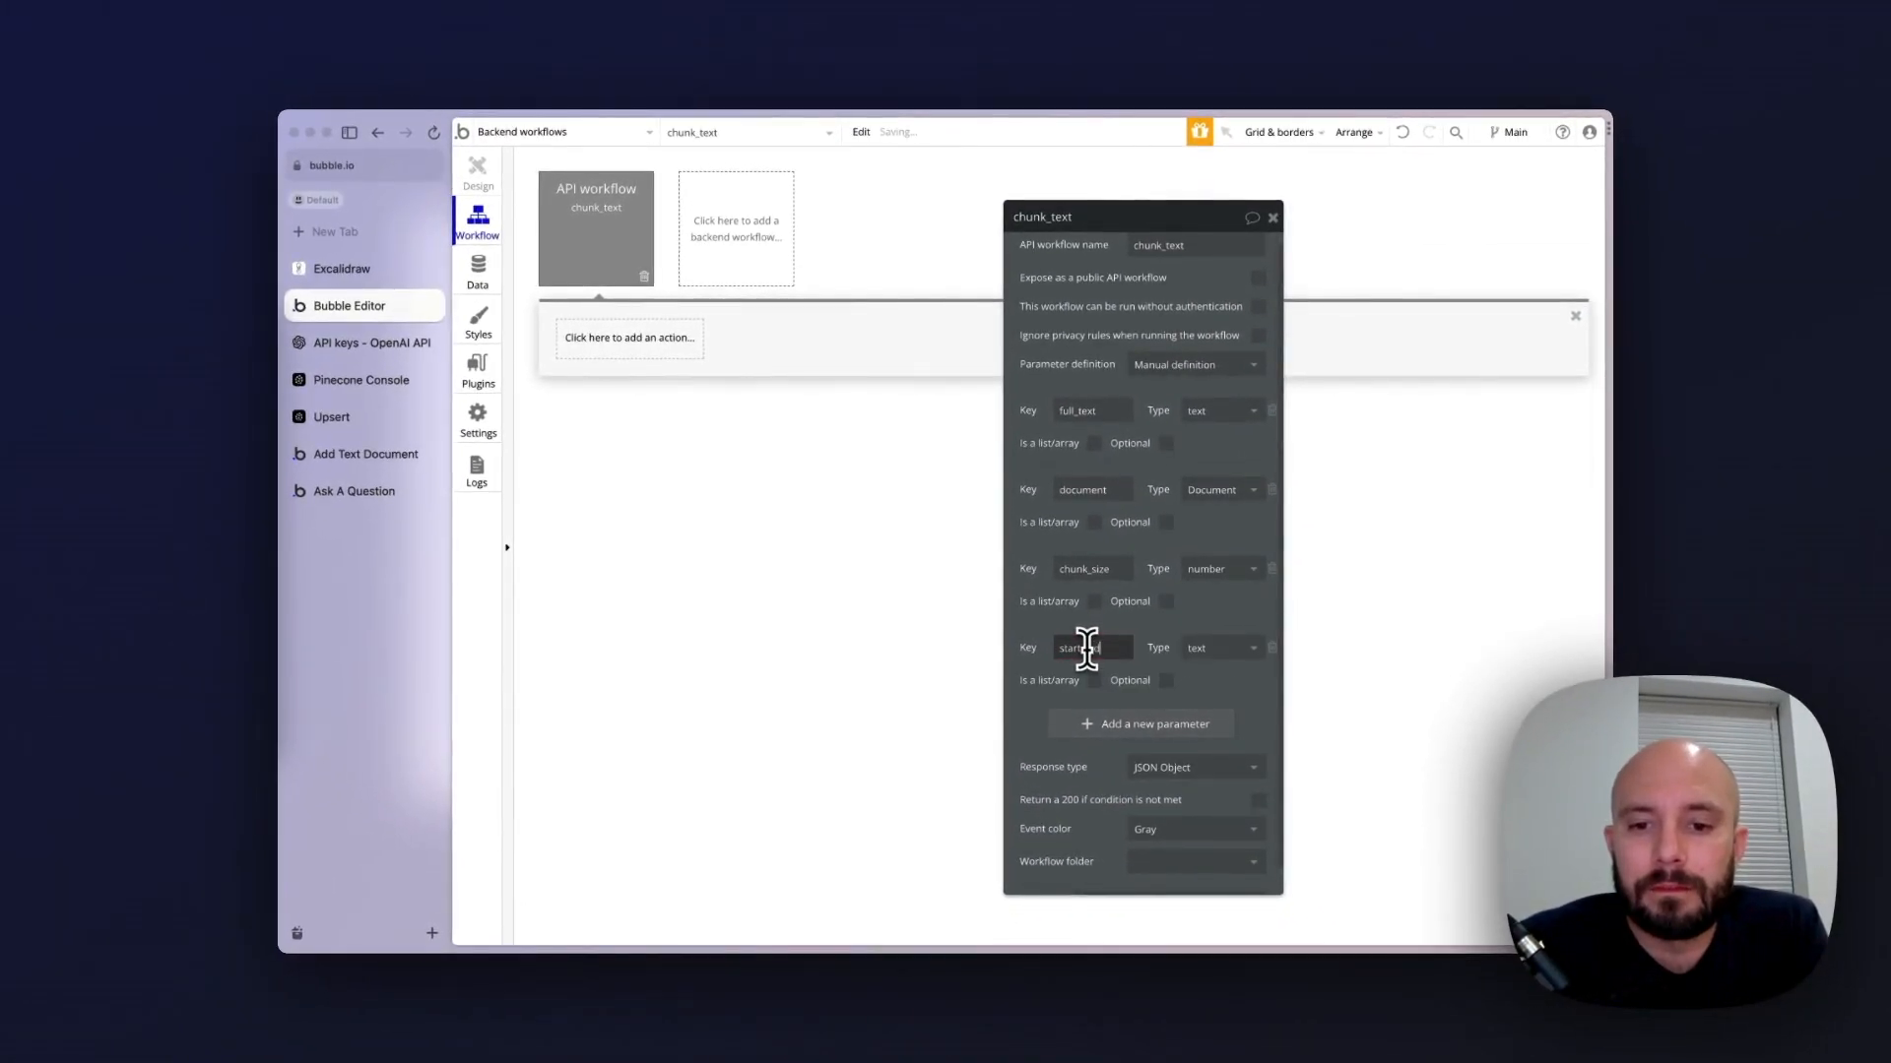
click(1236, 648)
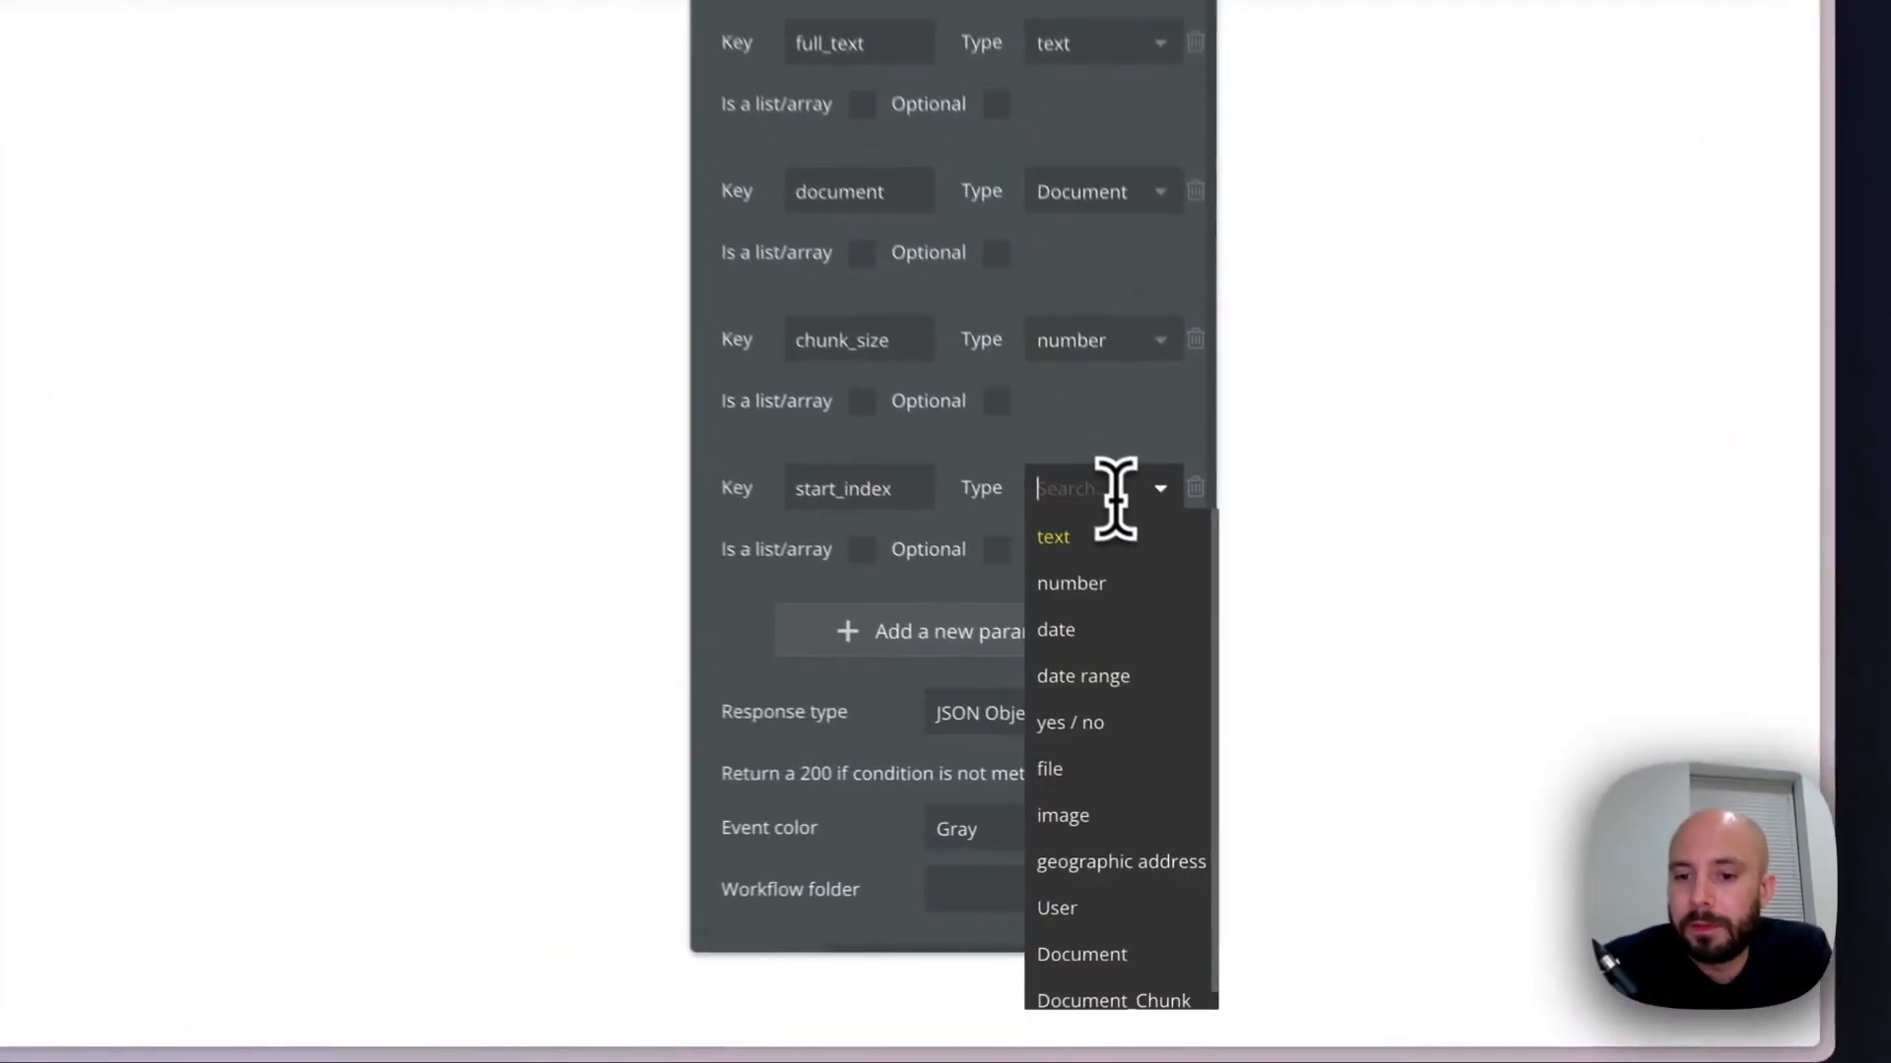
click(1070, 586)
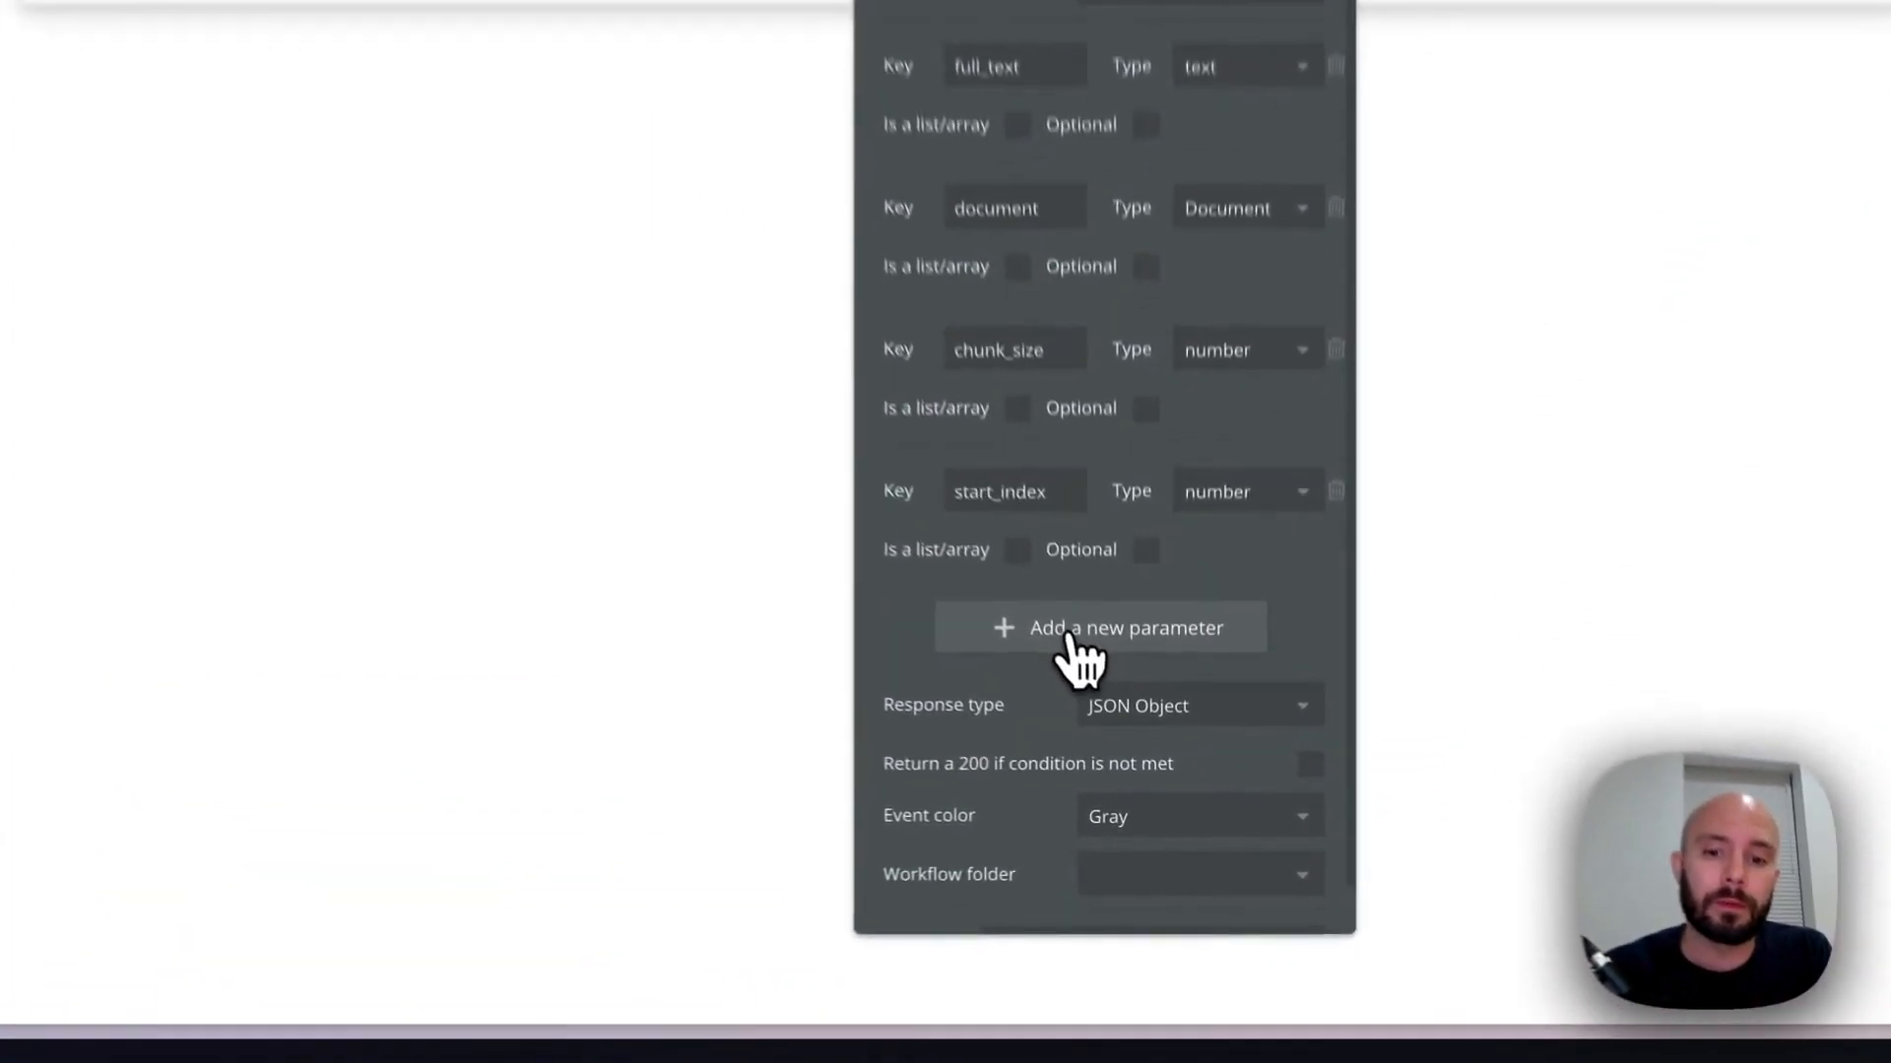
Add a fifth parameter with the key chunk_overlap and set its type to number
click(1134, 724)
click(1004, 454)
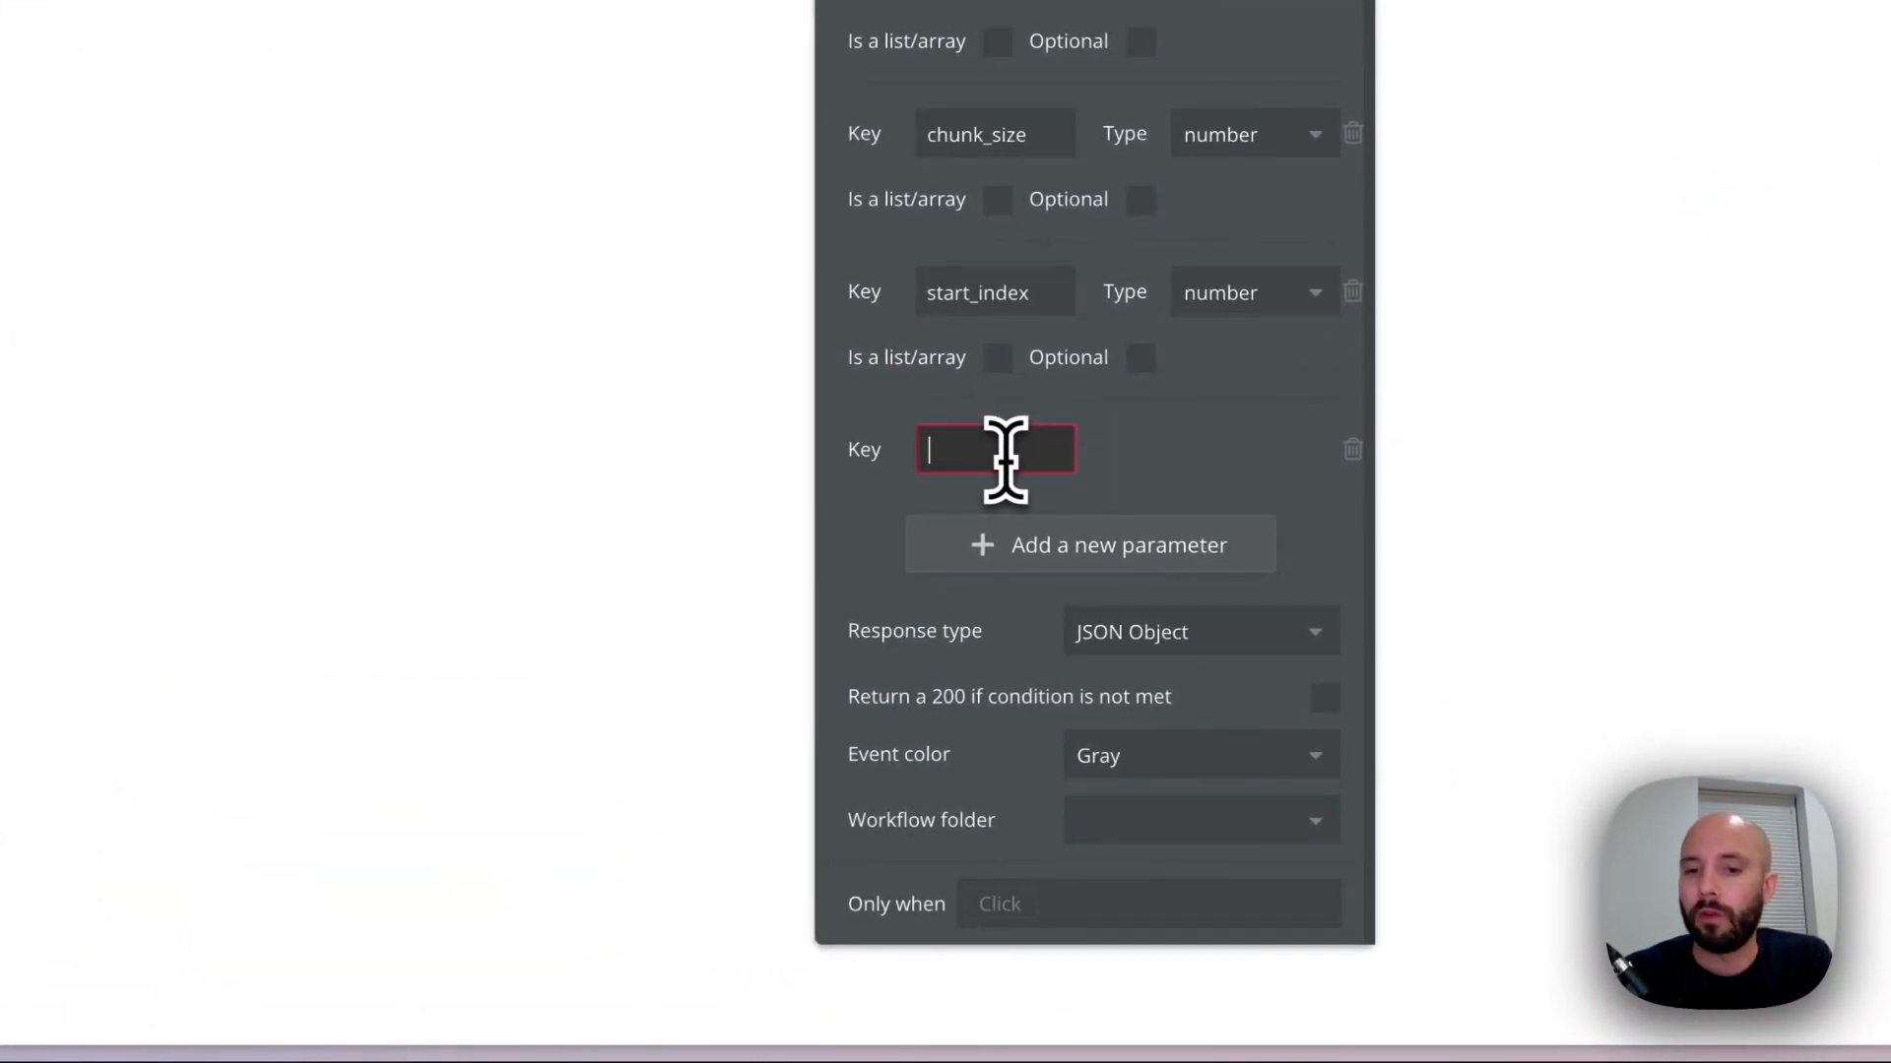
text(chunk_over)
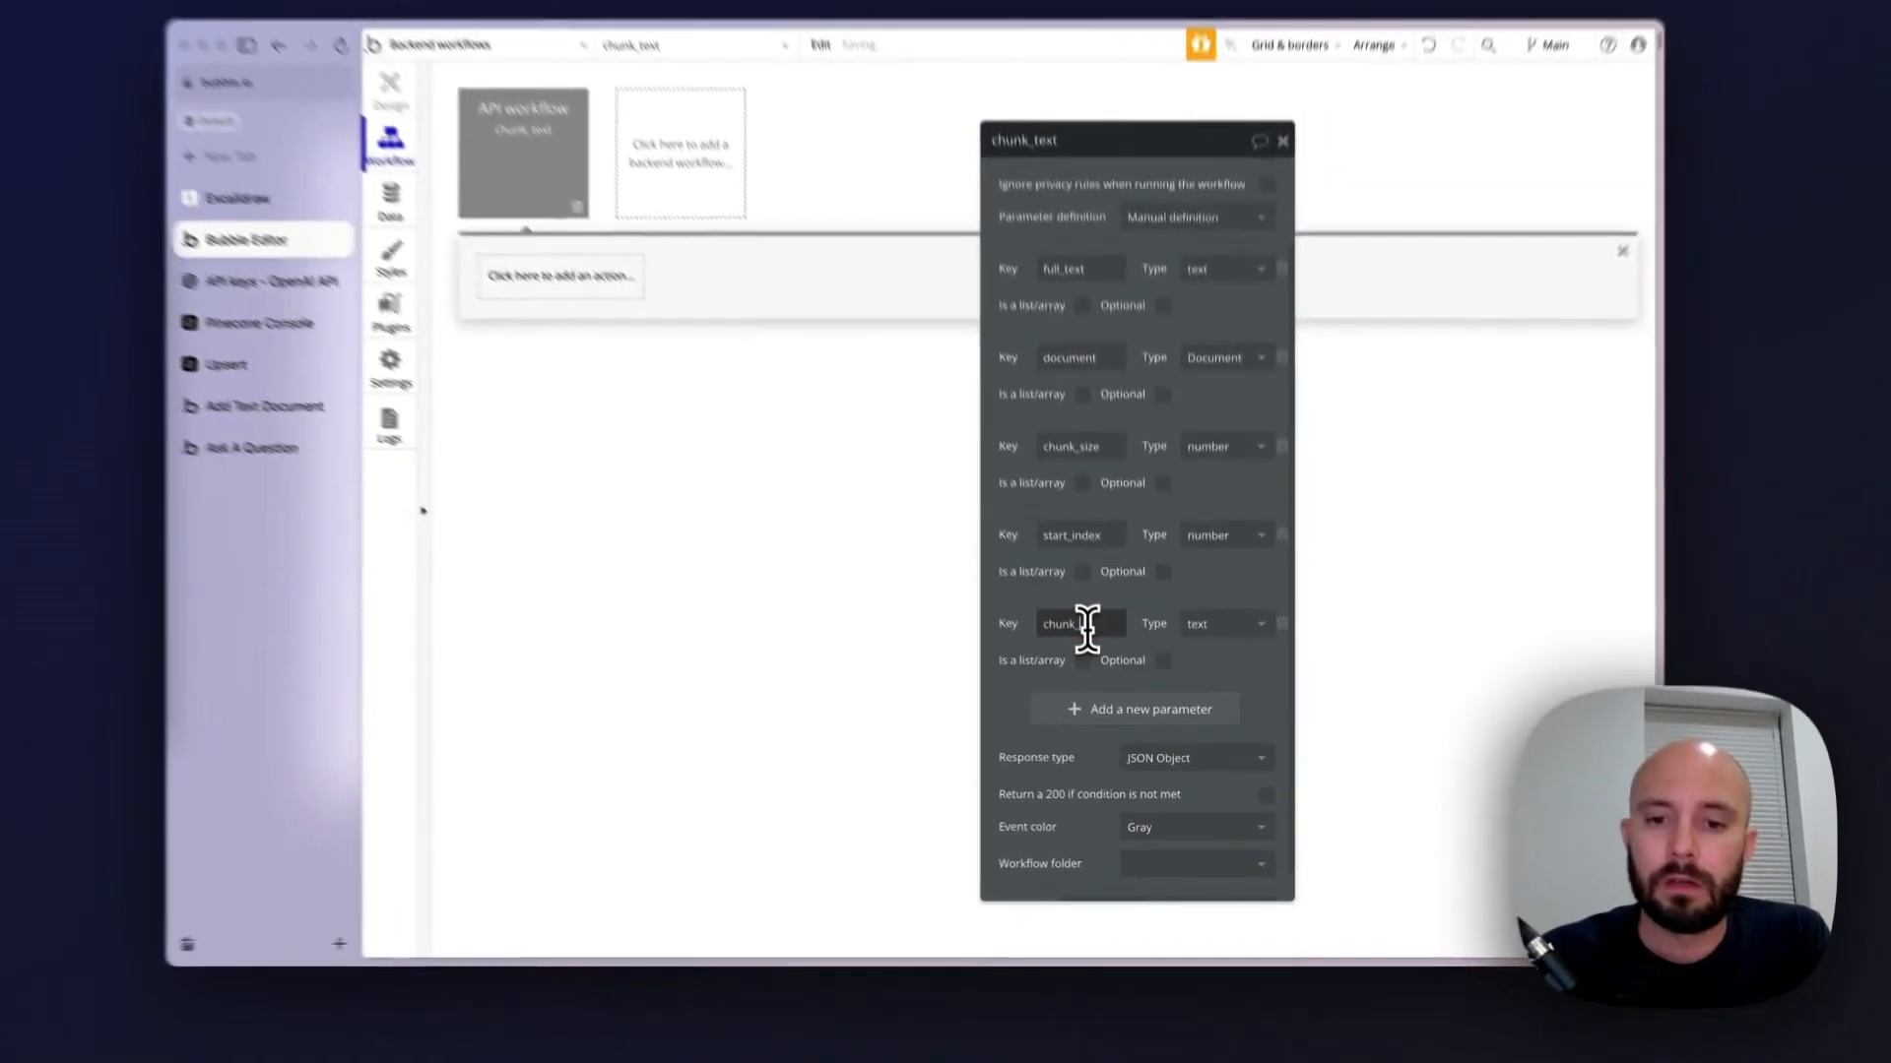
text(lap)
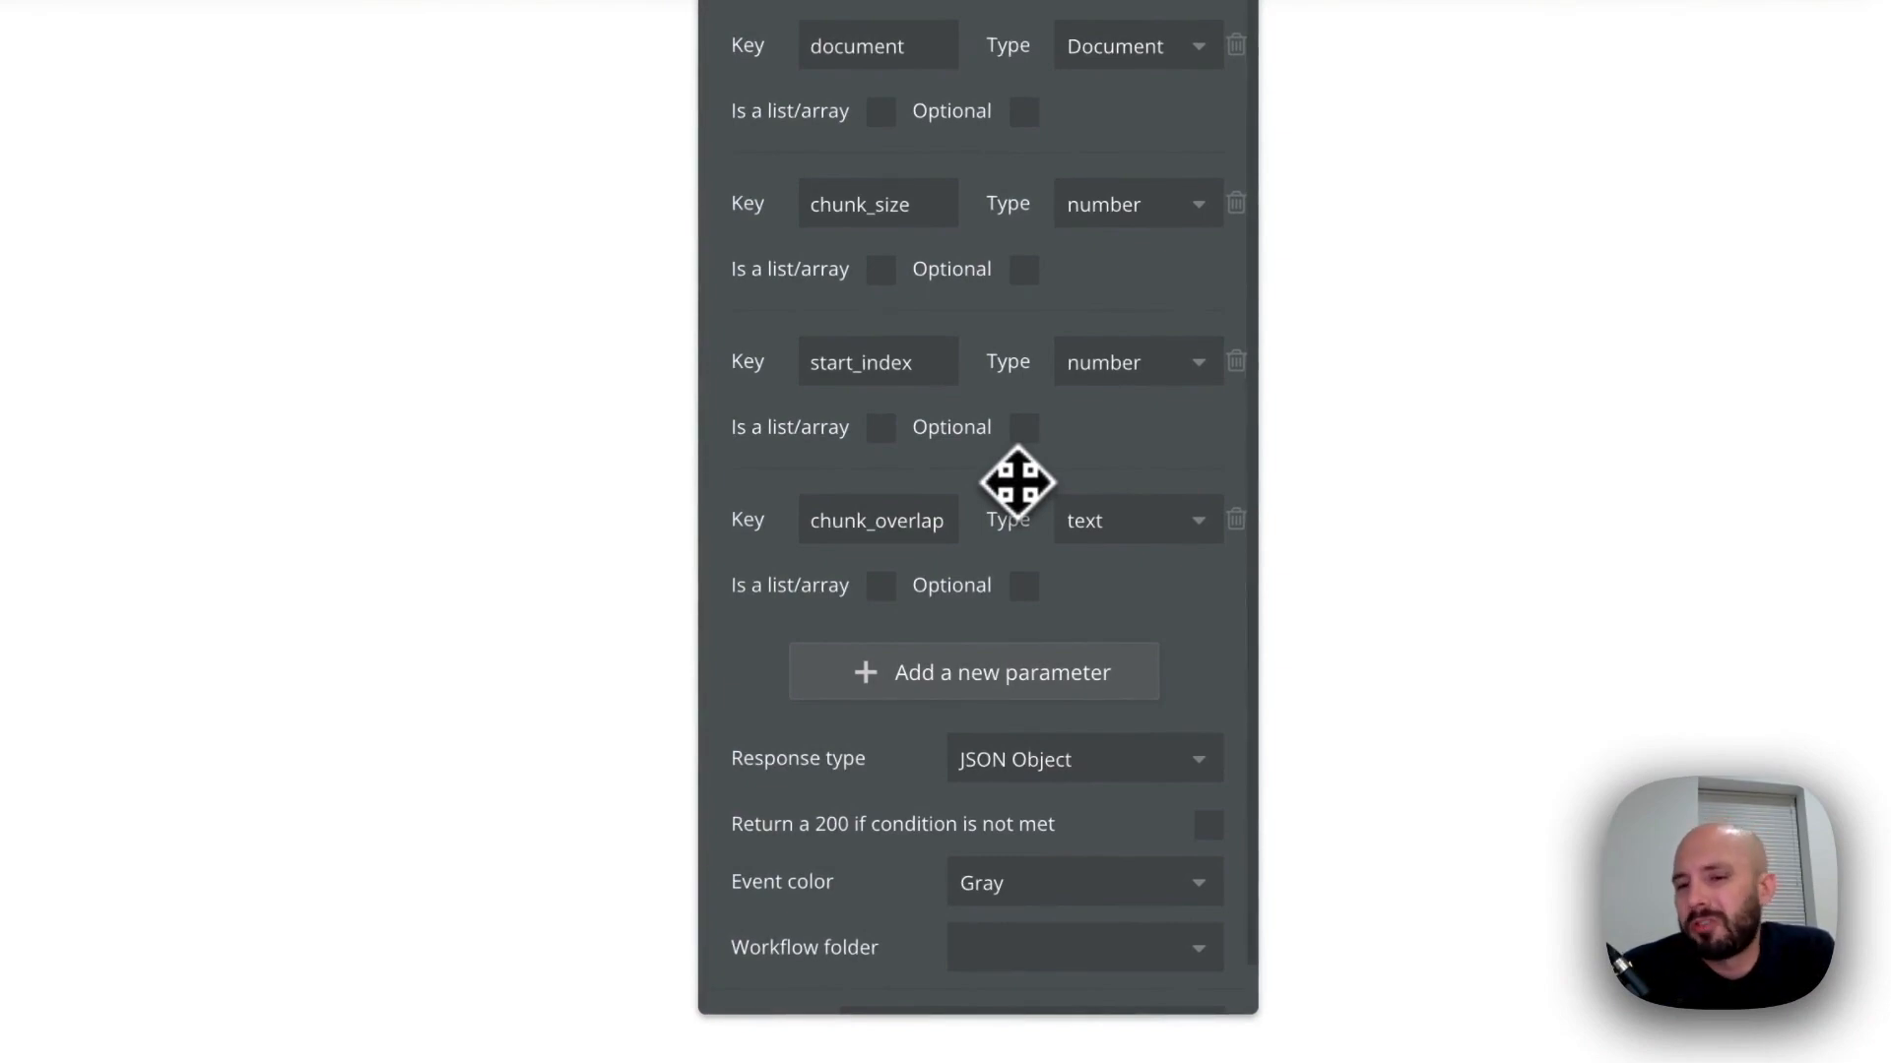
click(1129, 524)
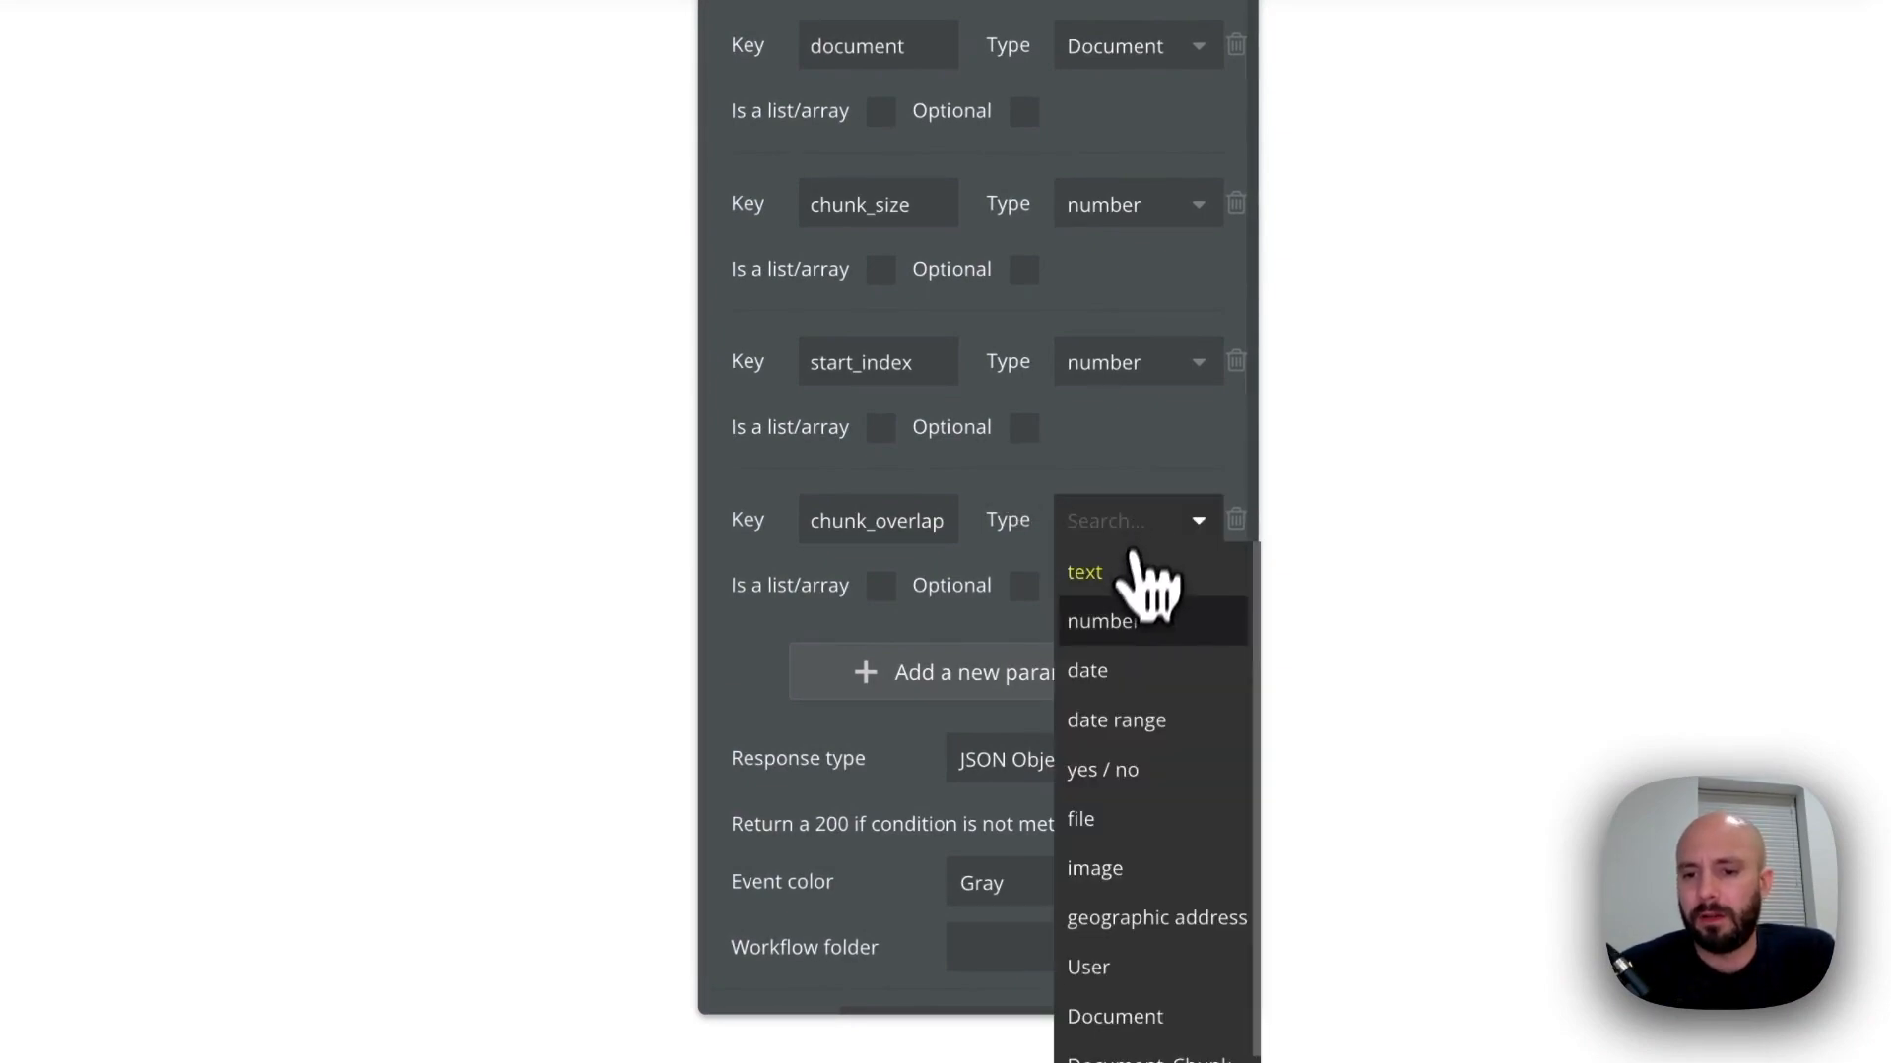
click(1122, 620)
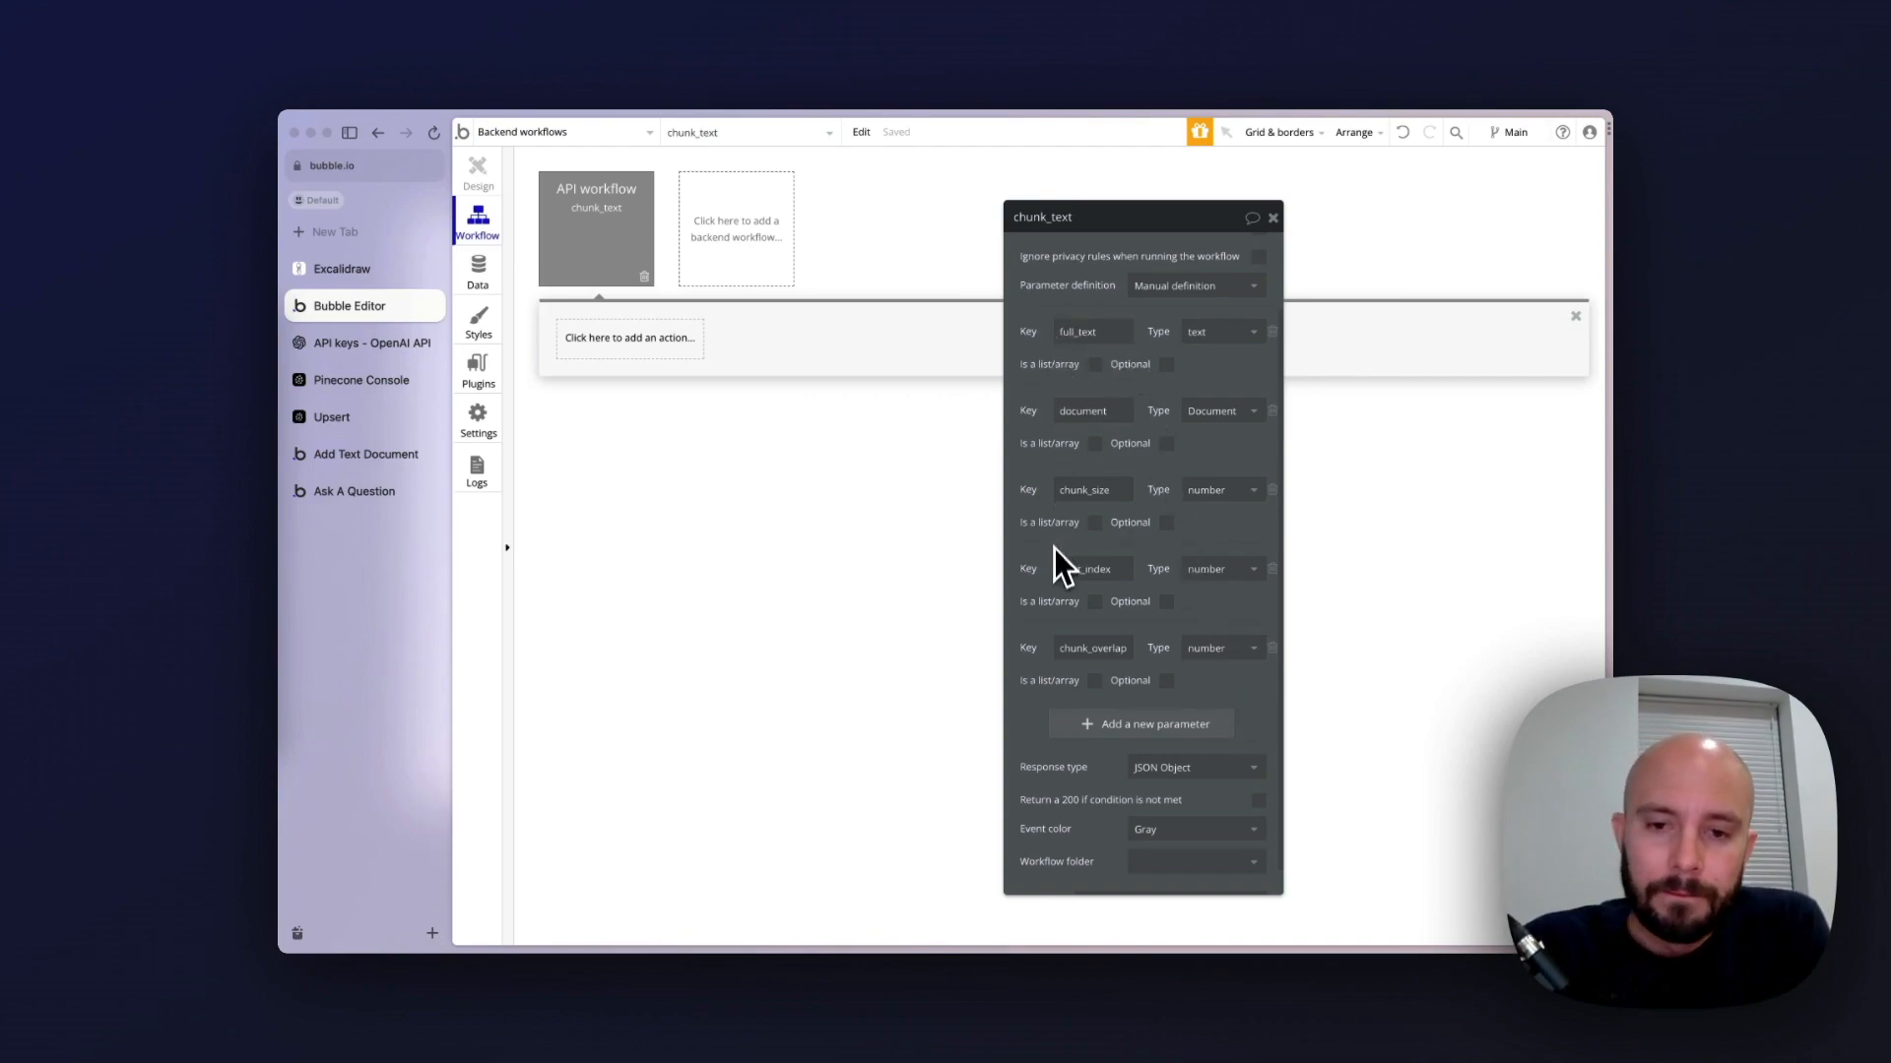
Add an action that creates a new Document_Chunk, include all its fields, and set document to the workflow's document parameter
click(1274, 219)
click(612, 339)
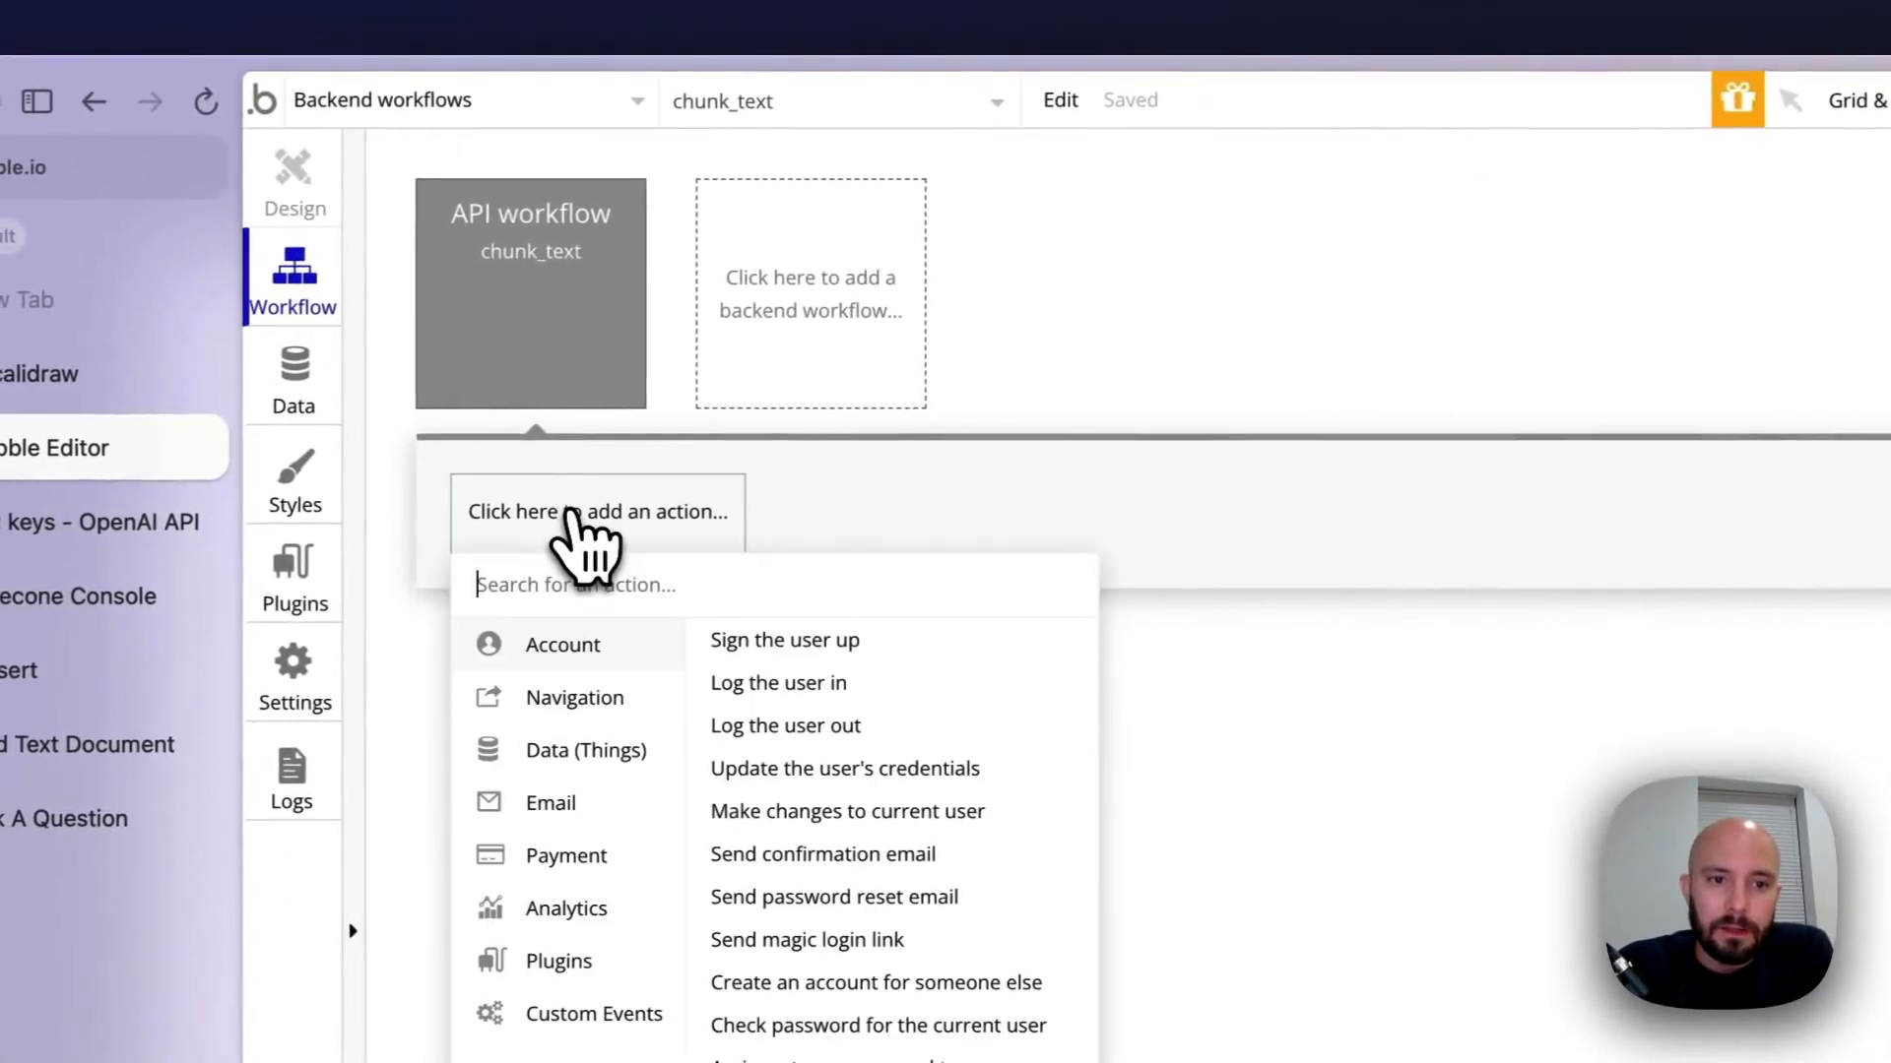
mouse_move(600, 751)
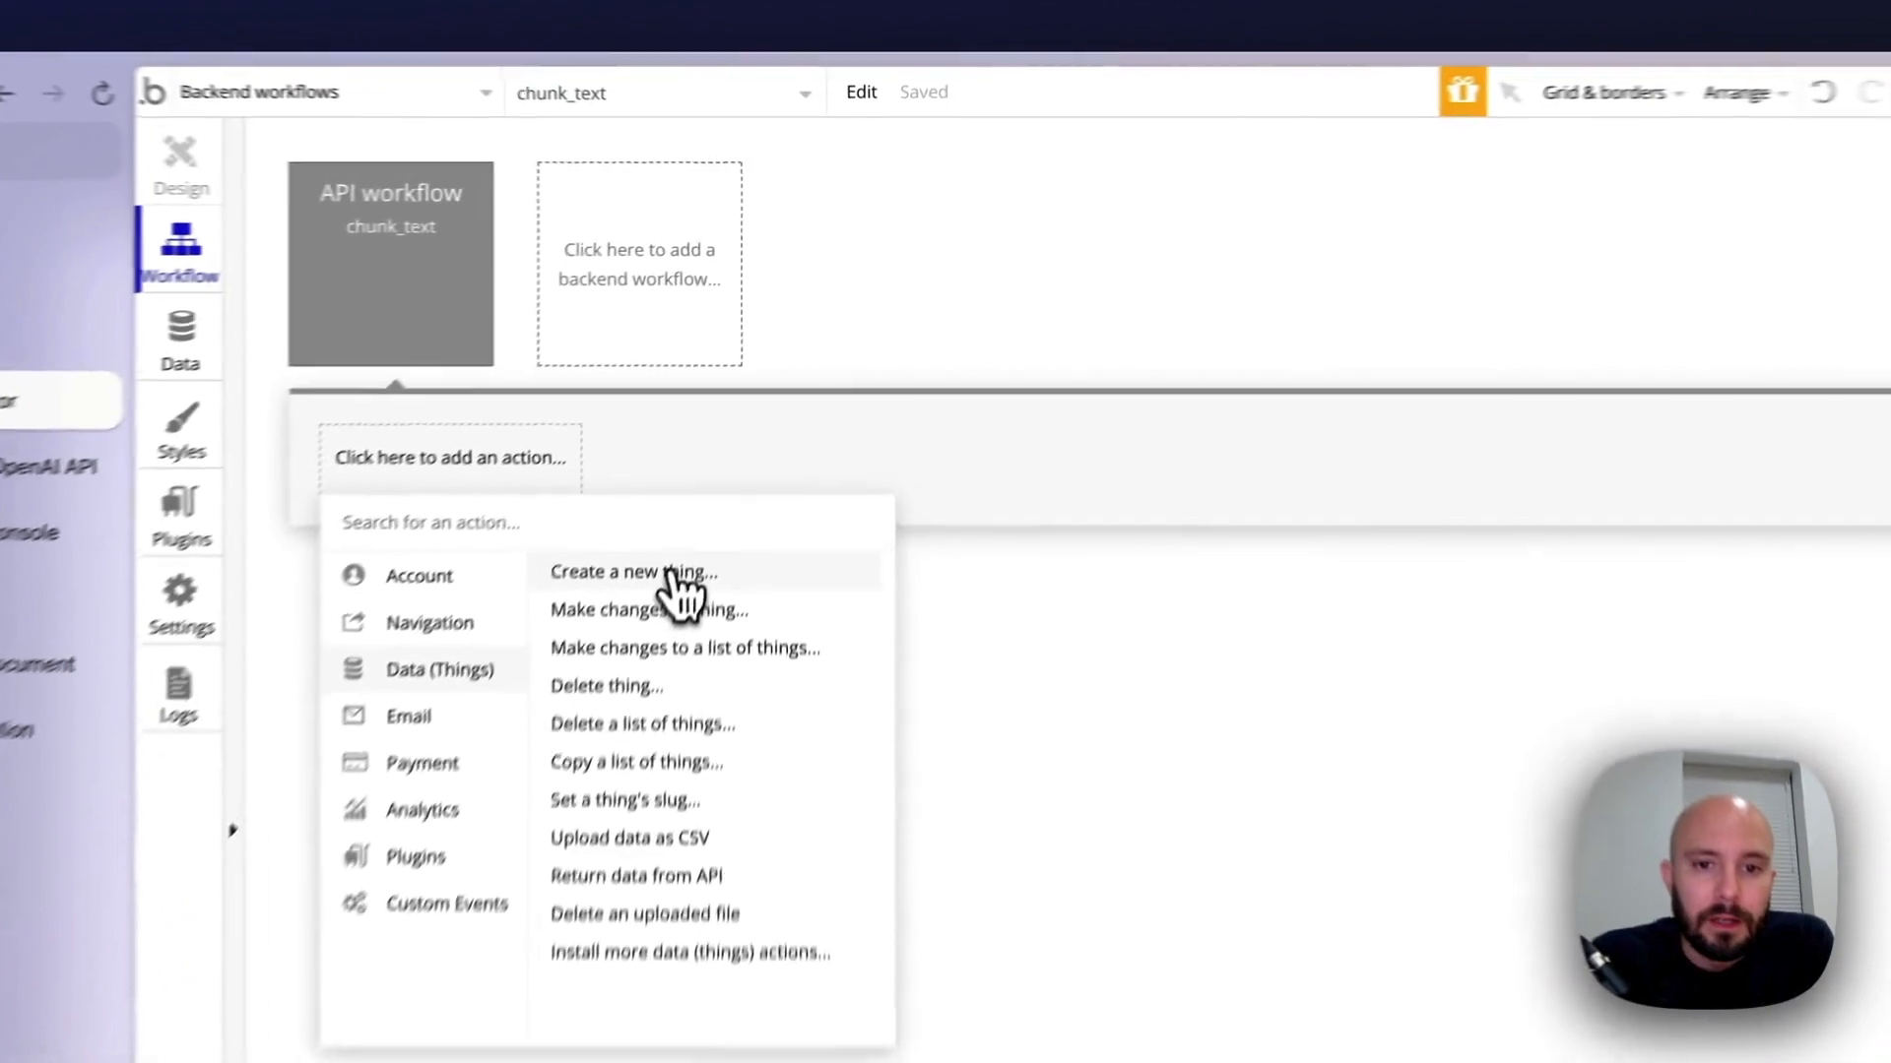
click(672, 573)
click(1477, 327)
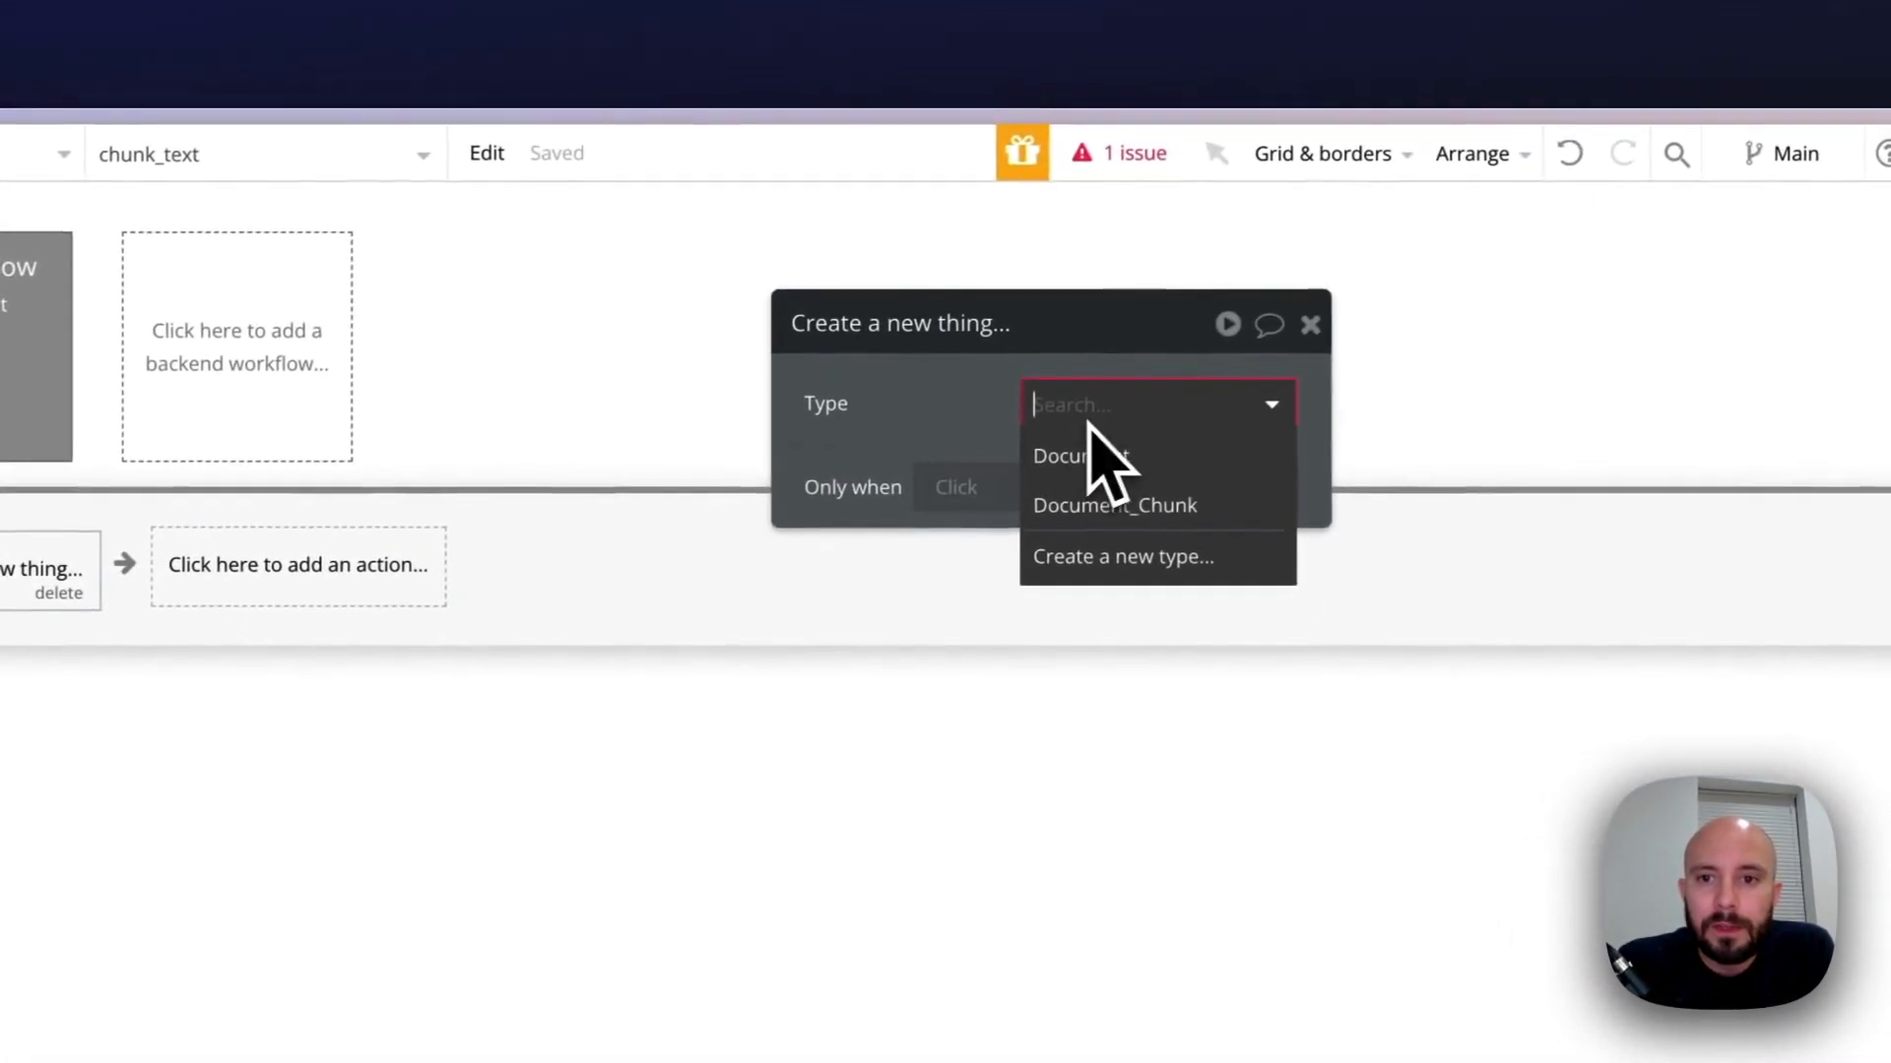
click(1177, 507)
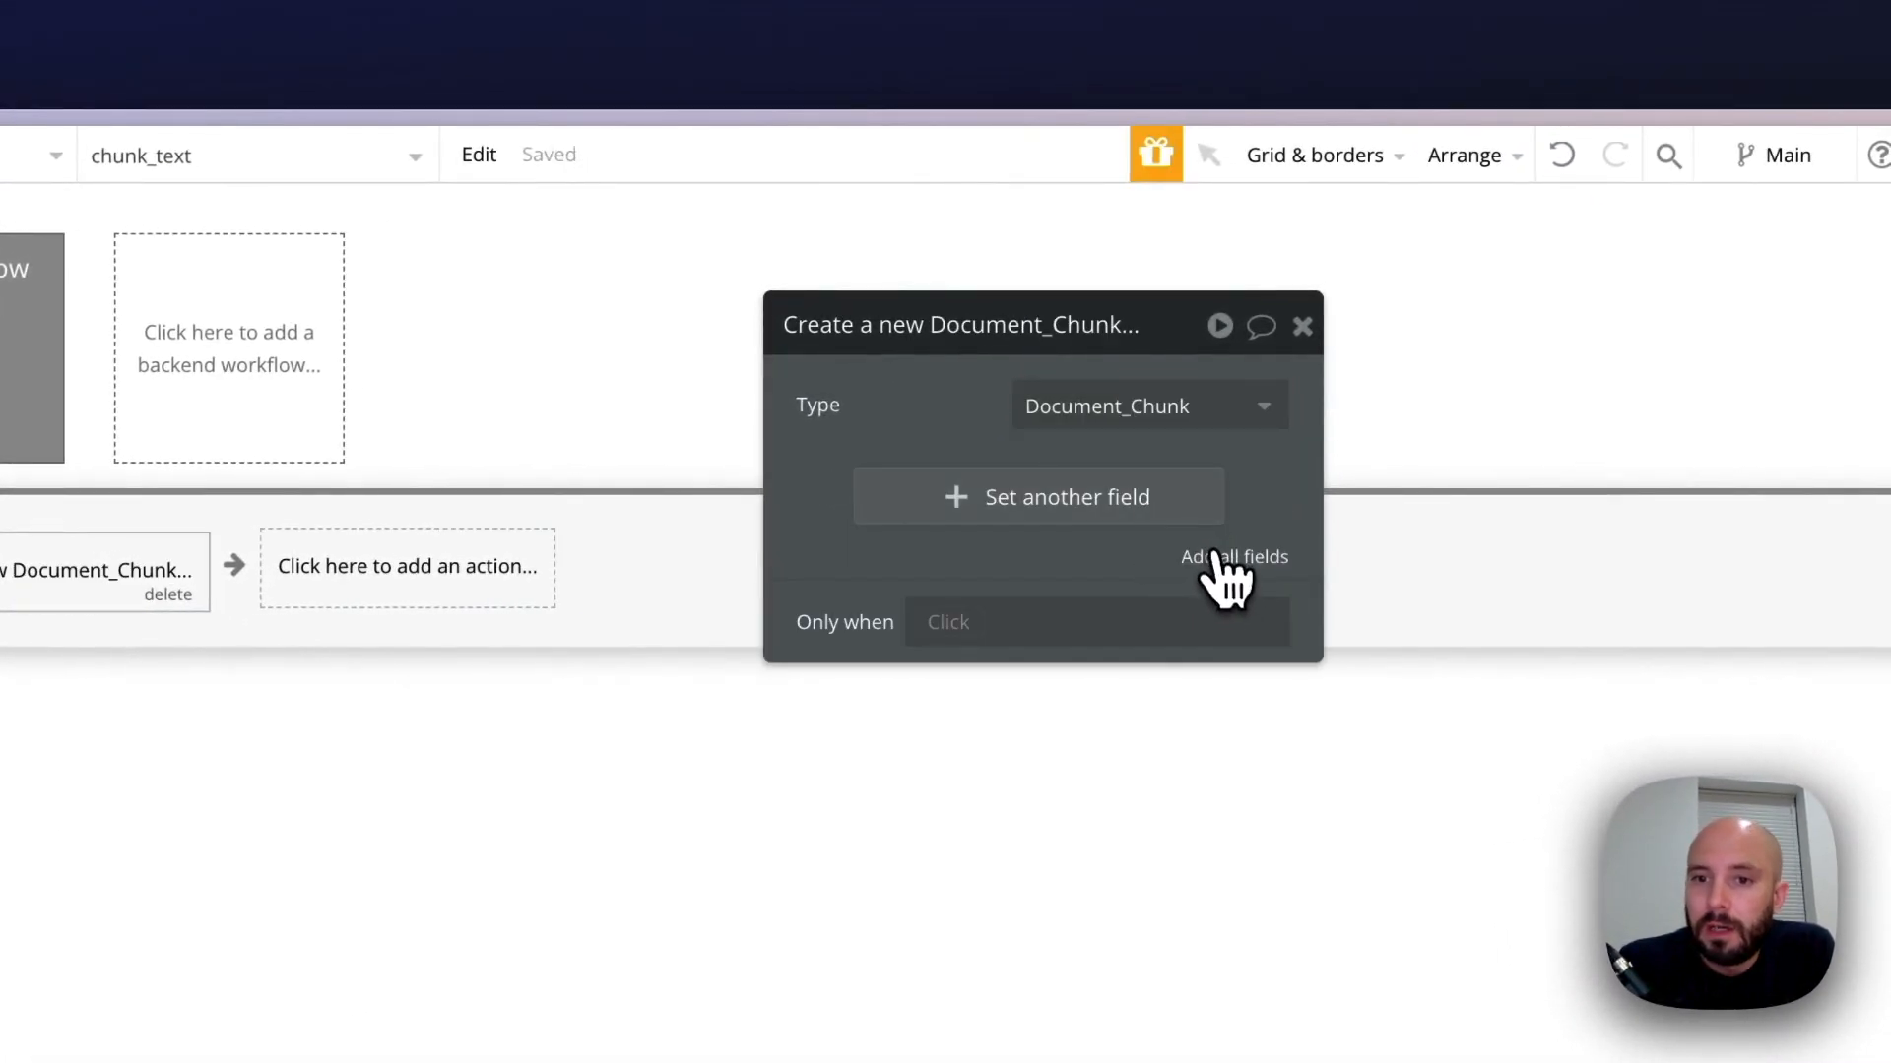
click(1216, 555)
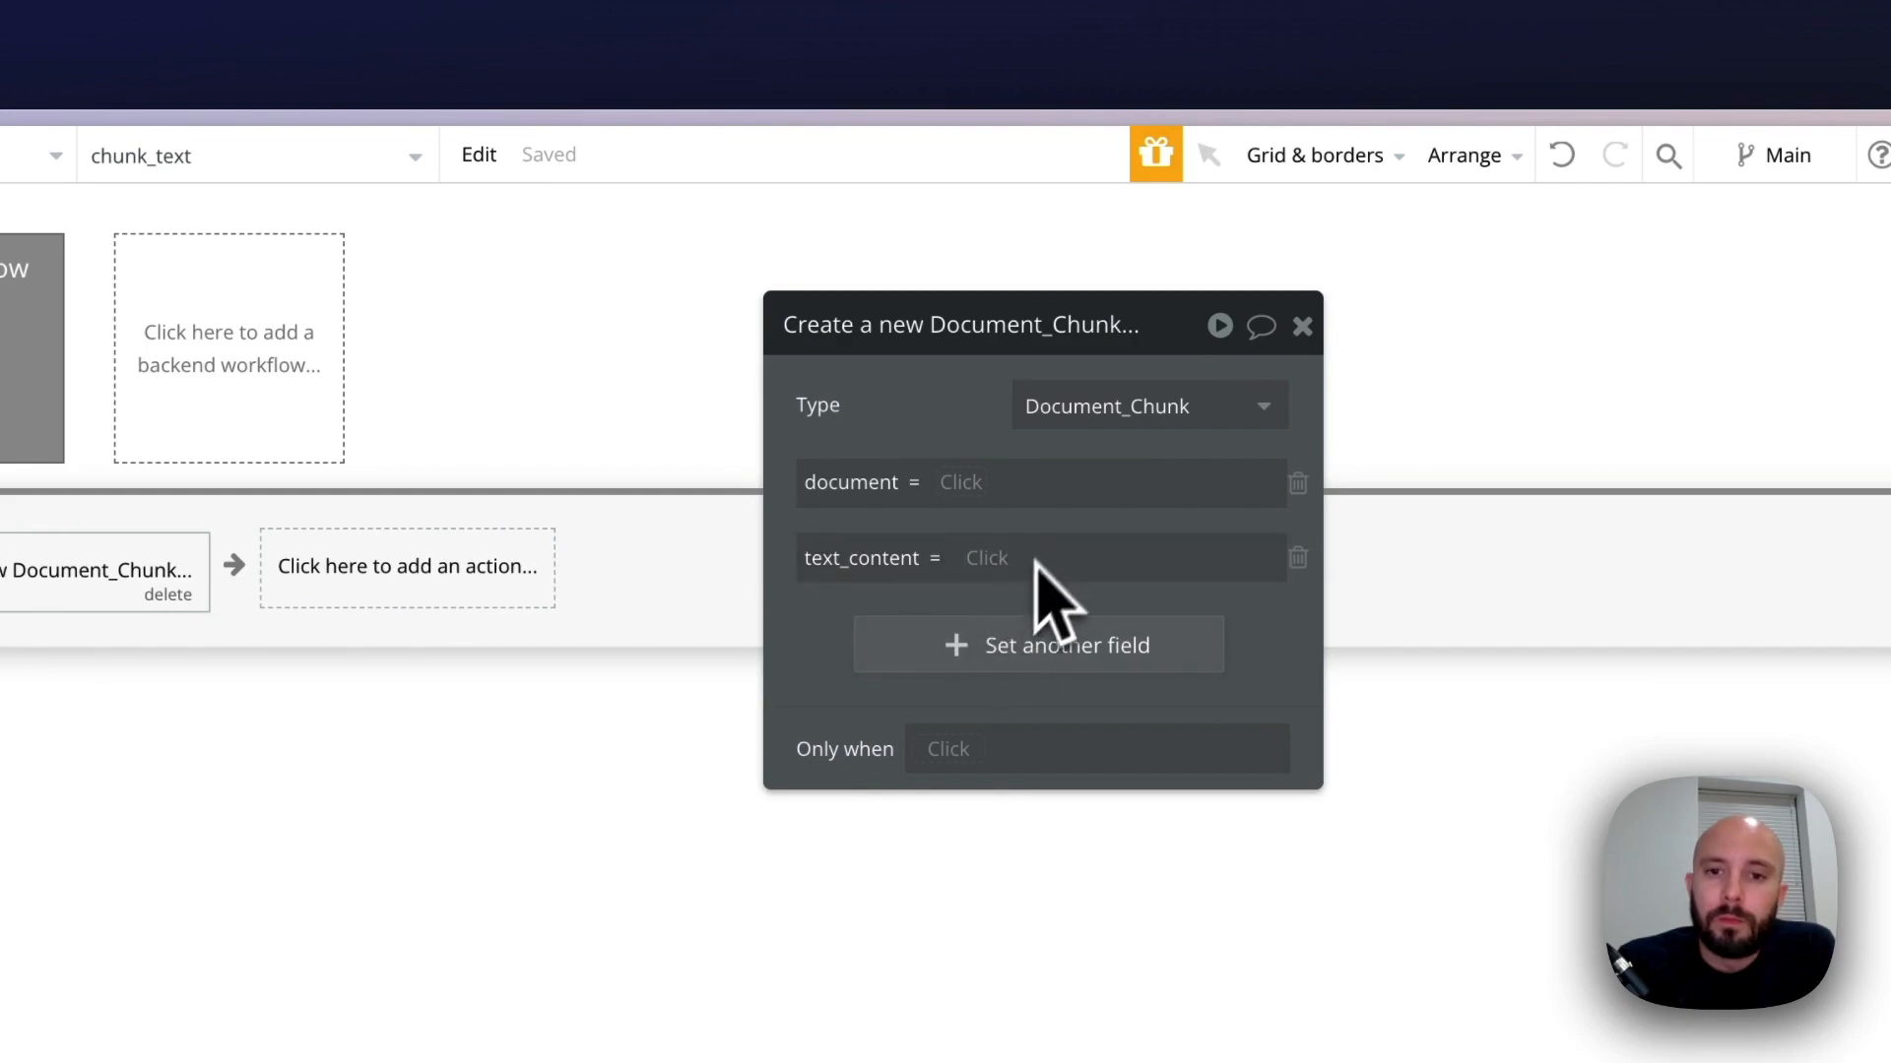
click(963, 482)
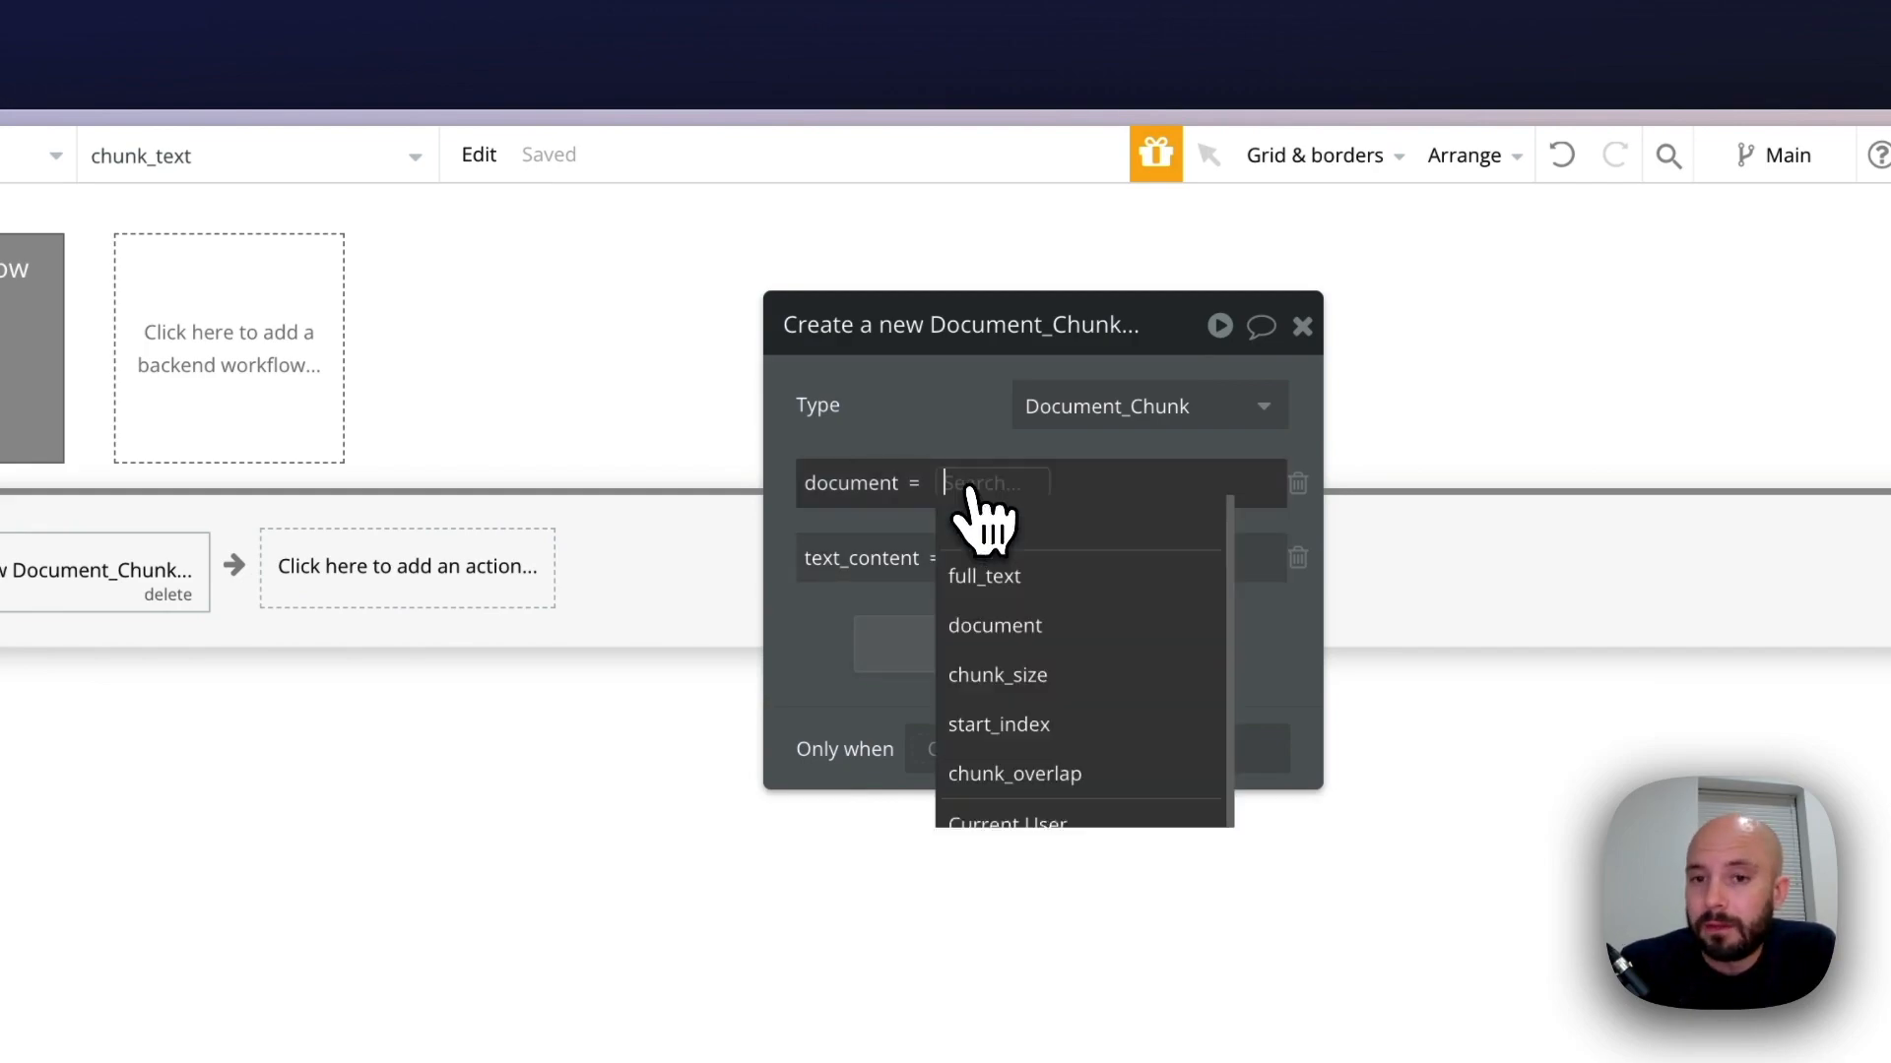
click(999, 630)
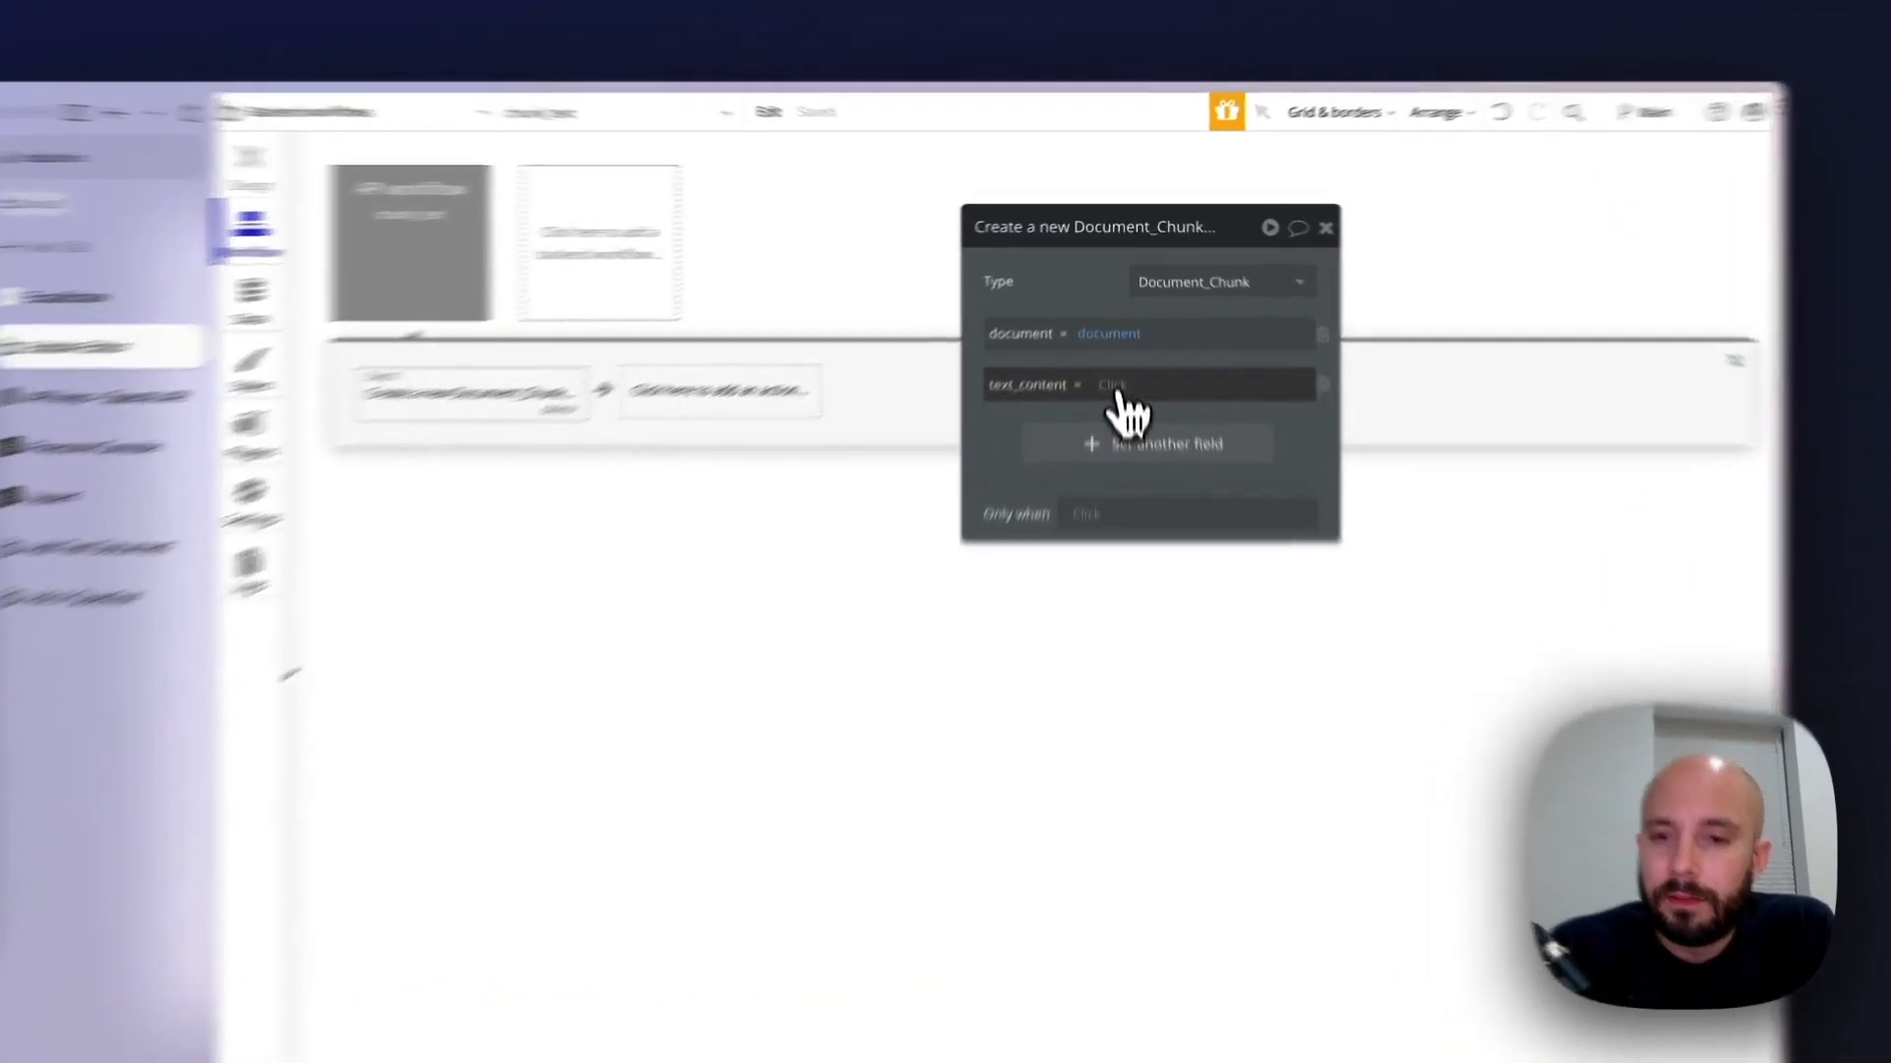
Set the new chunk's text_content to full_text split by a single space as the text separator
click(1117, 335)
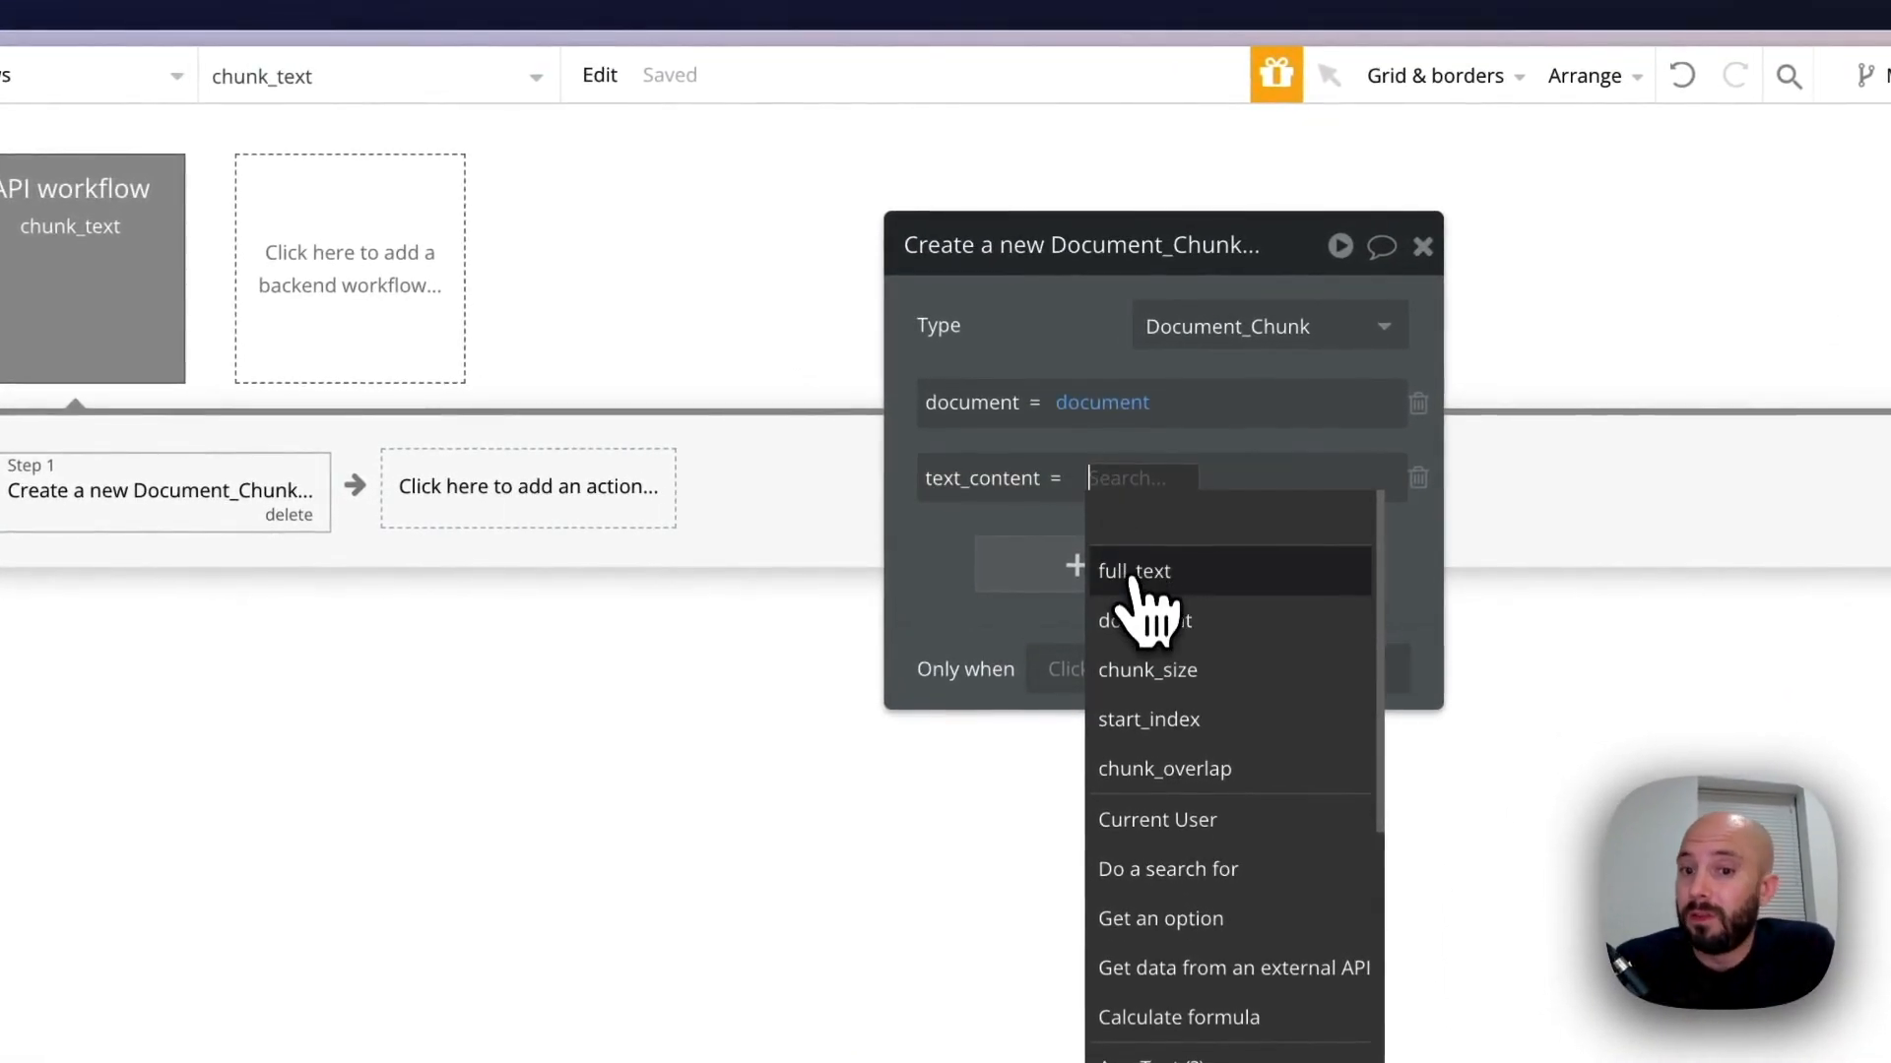
click(1135, 576)
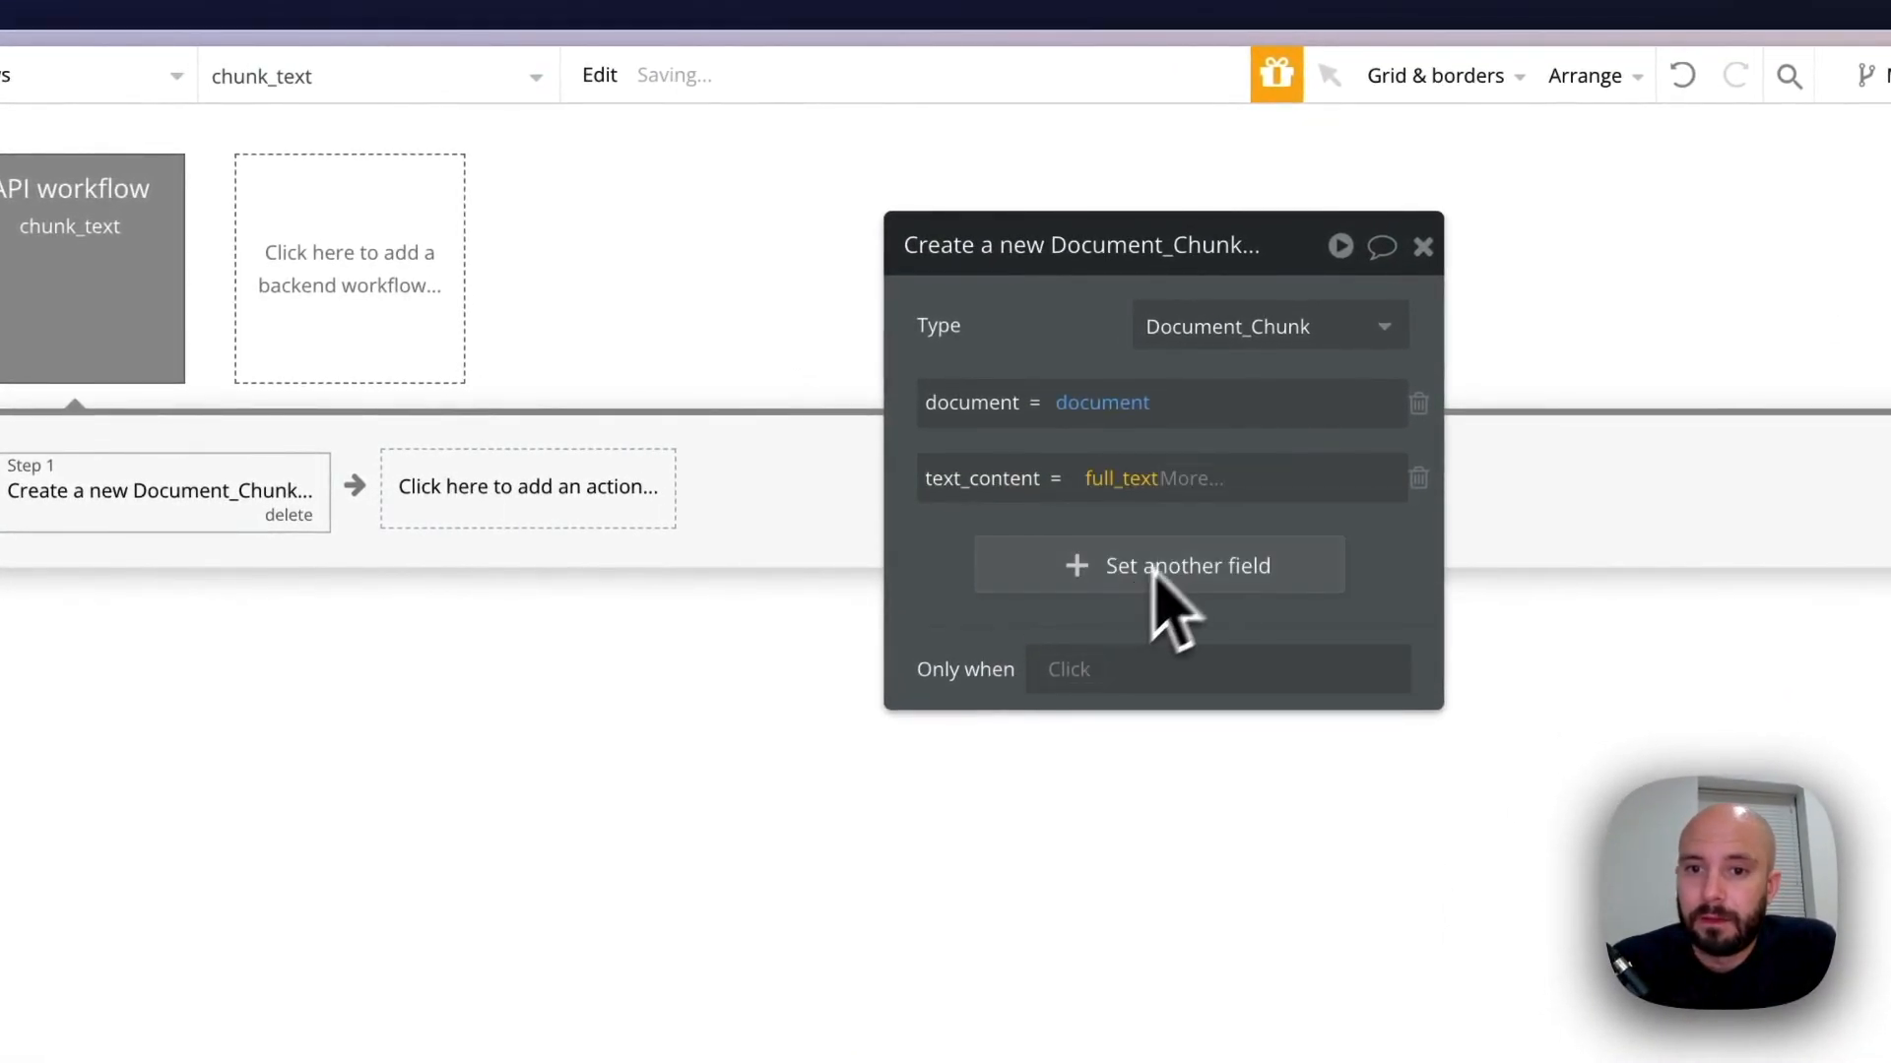
click(1203, 482)
text(s)
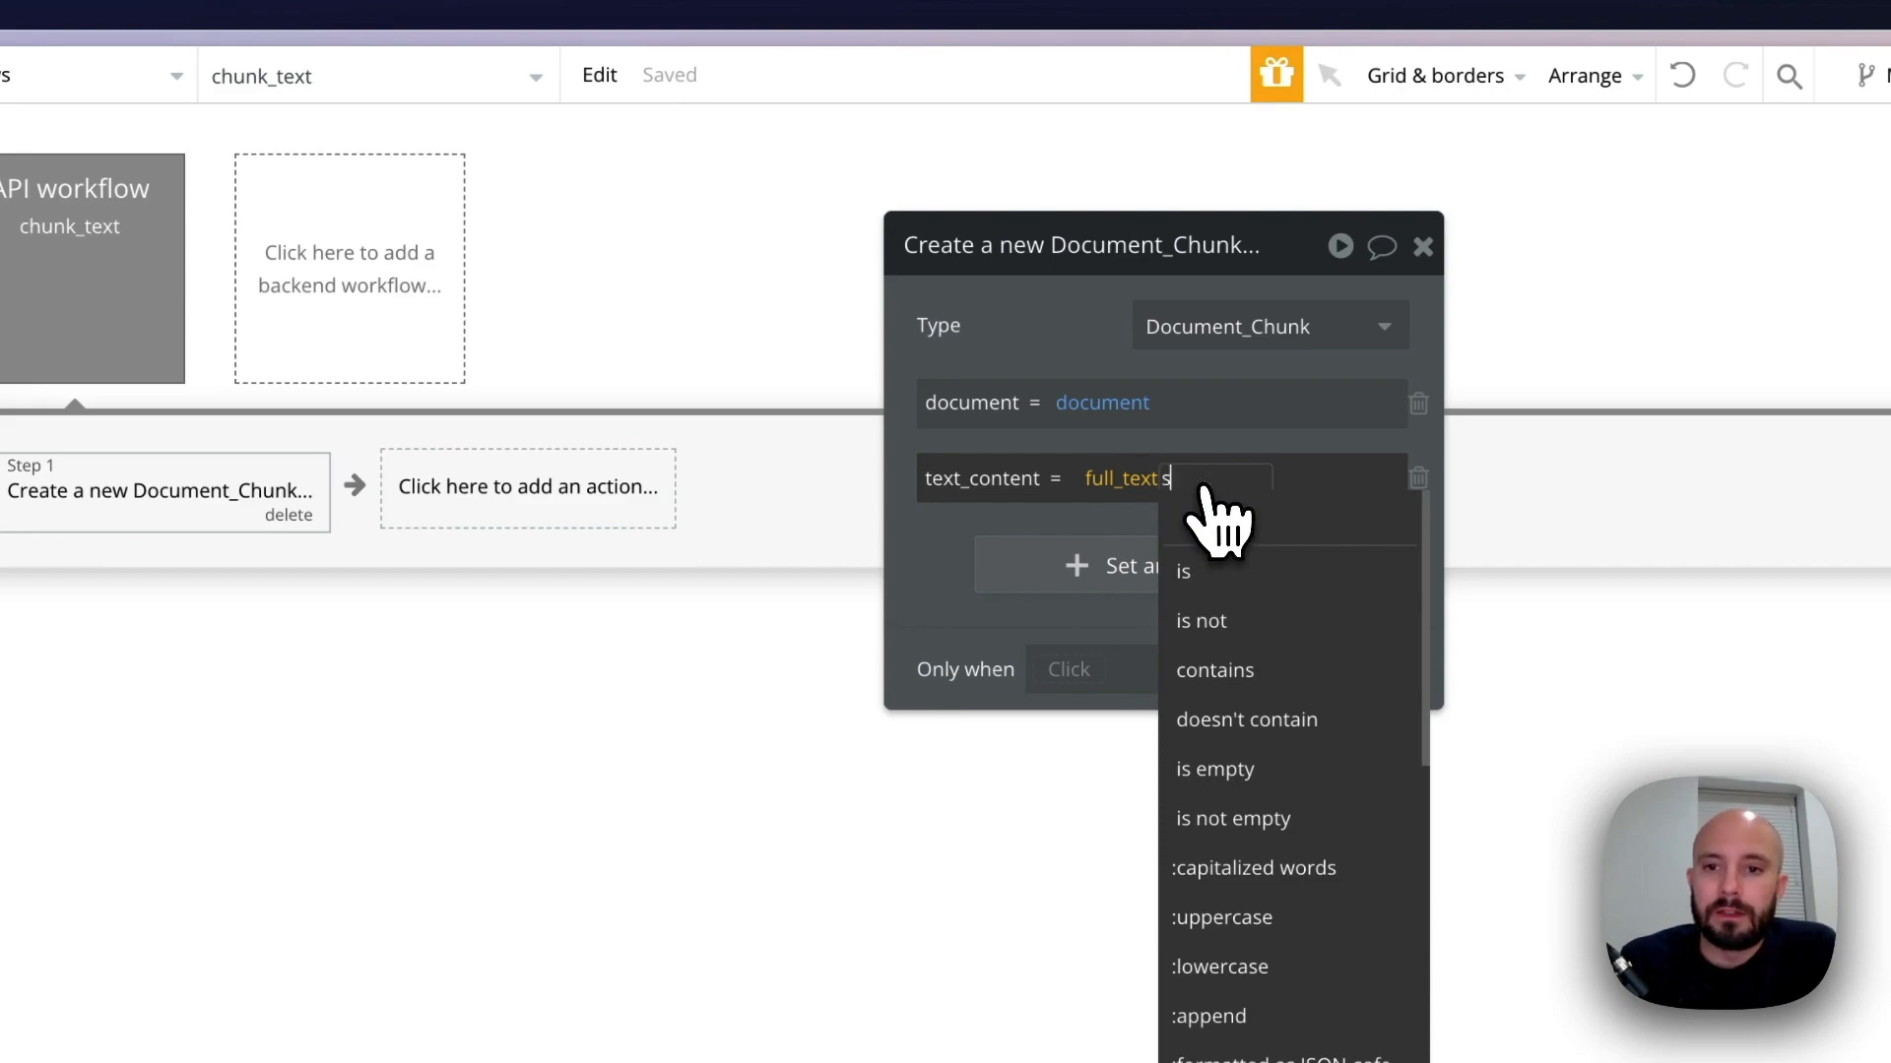
text(pli)
click(1239, 573)
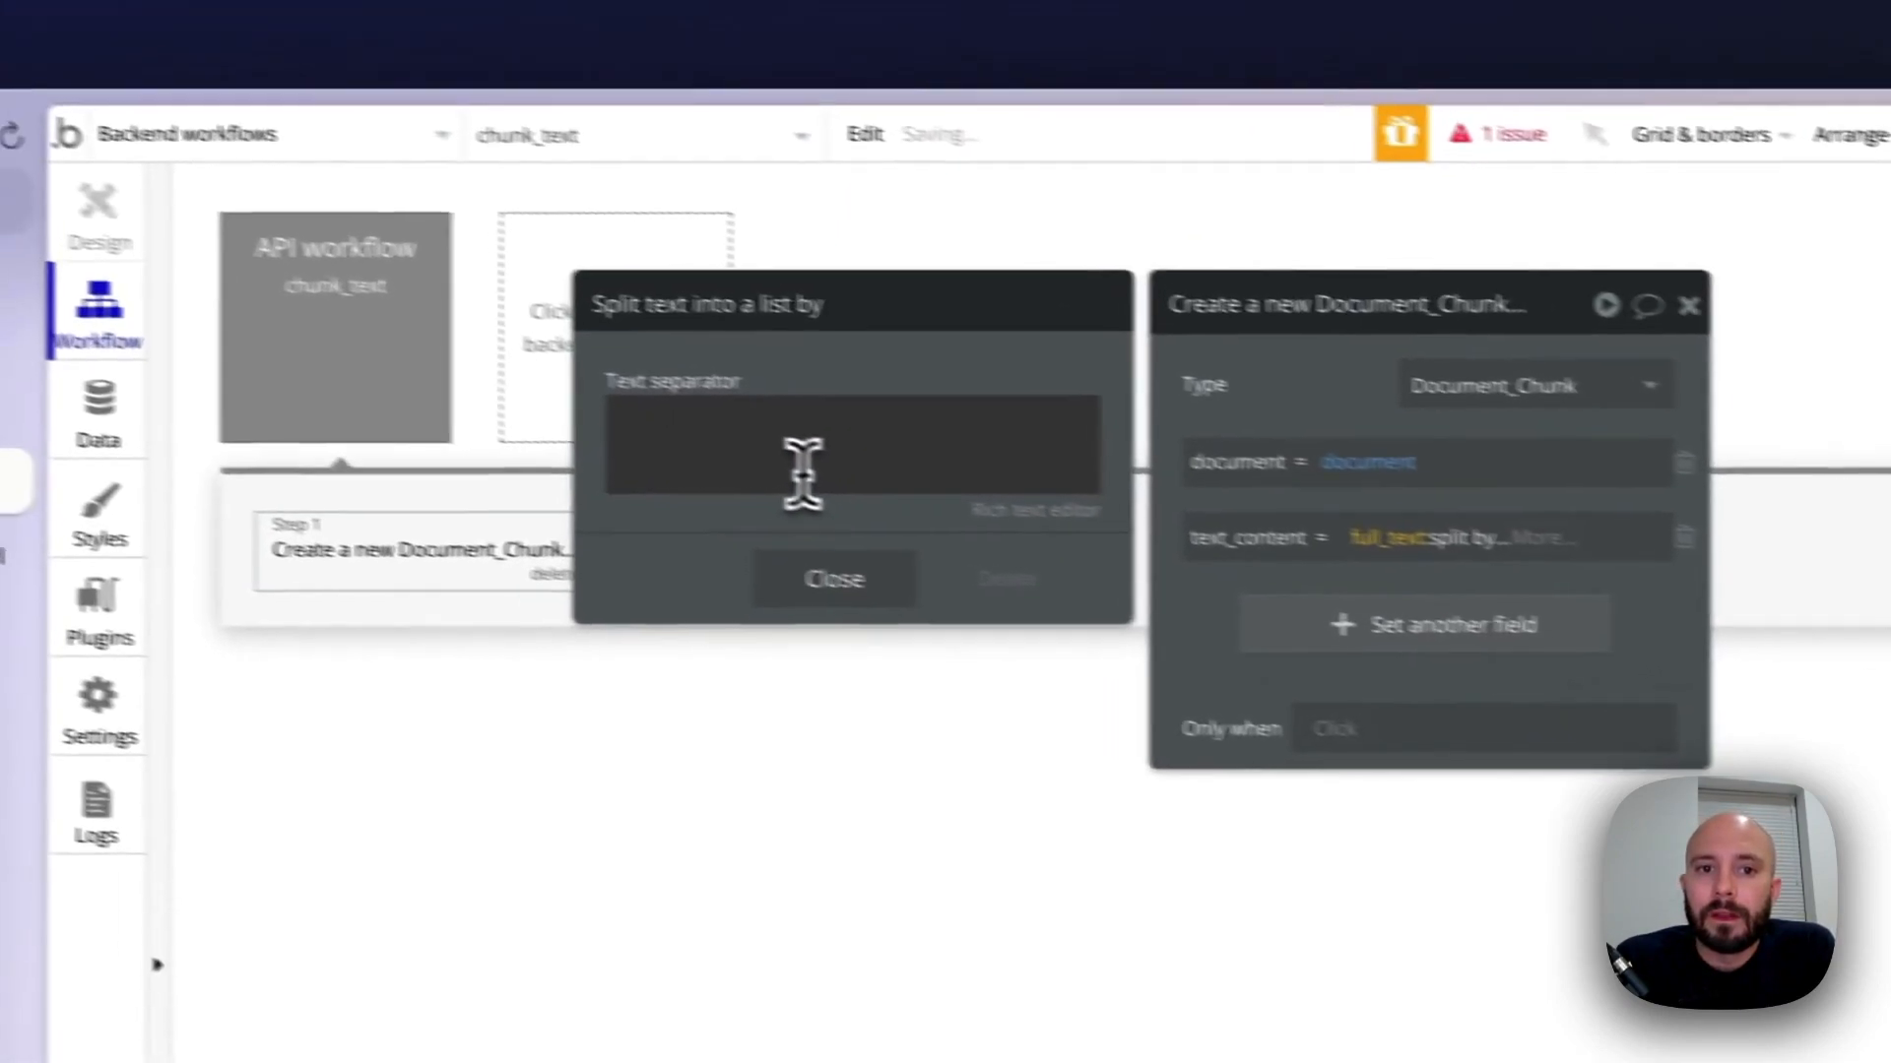
click(527, 409)
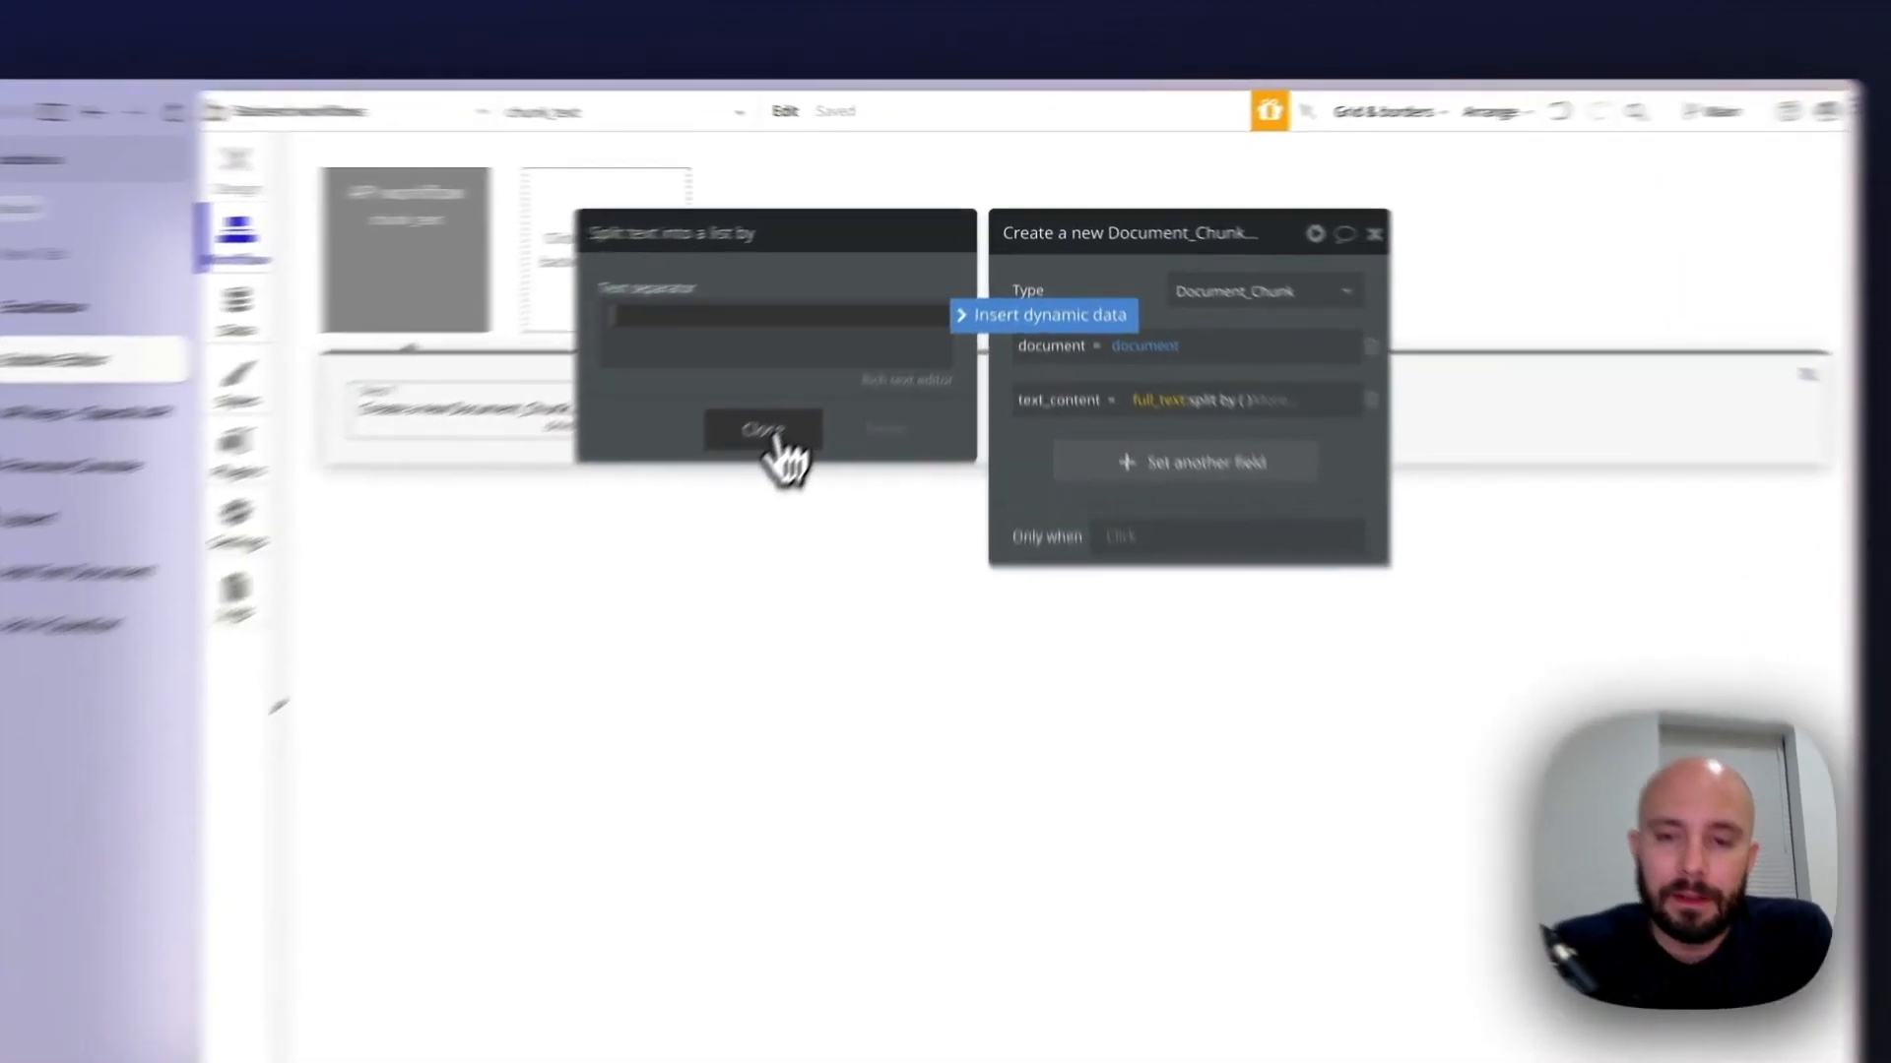
click(855, 357)
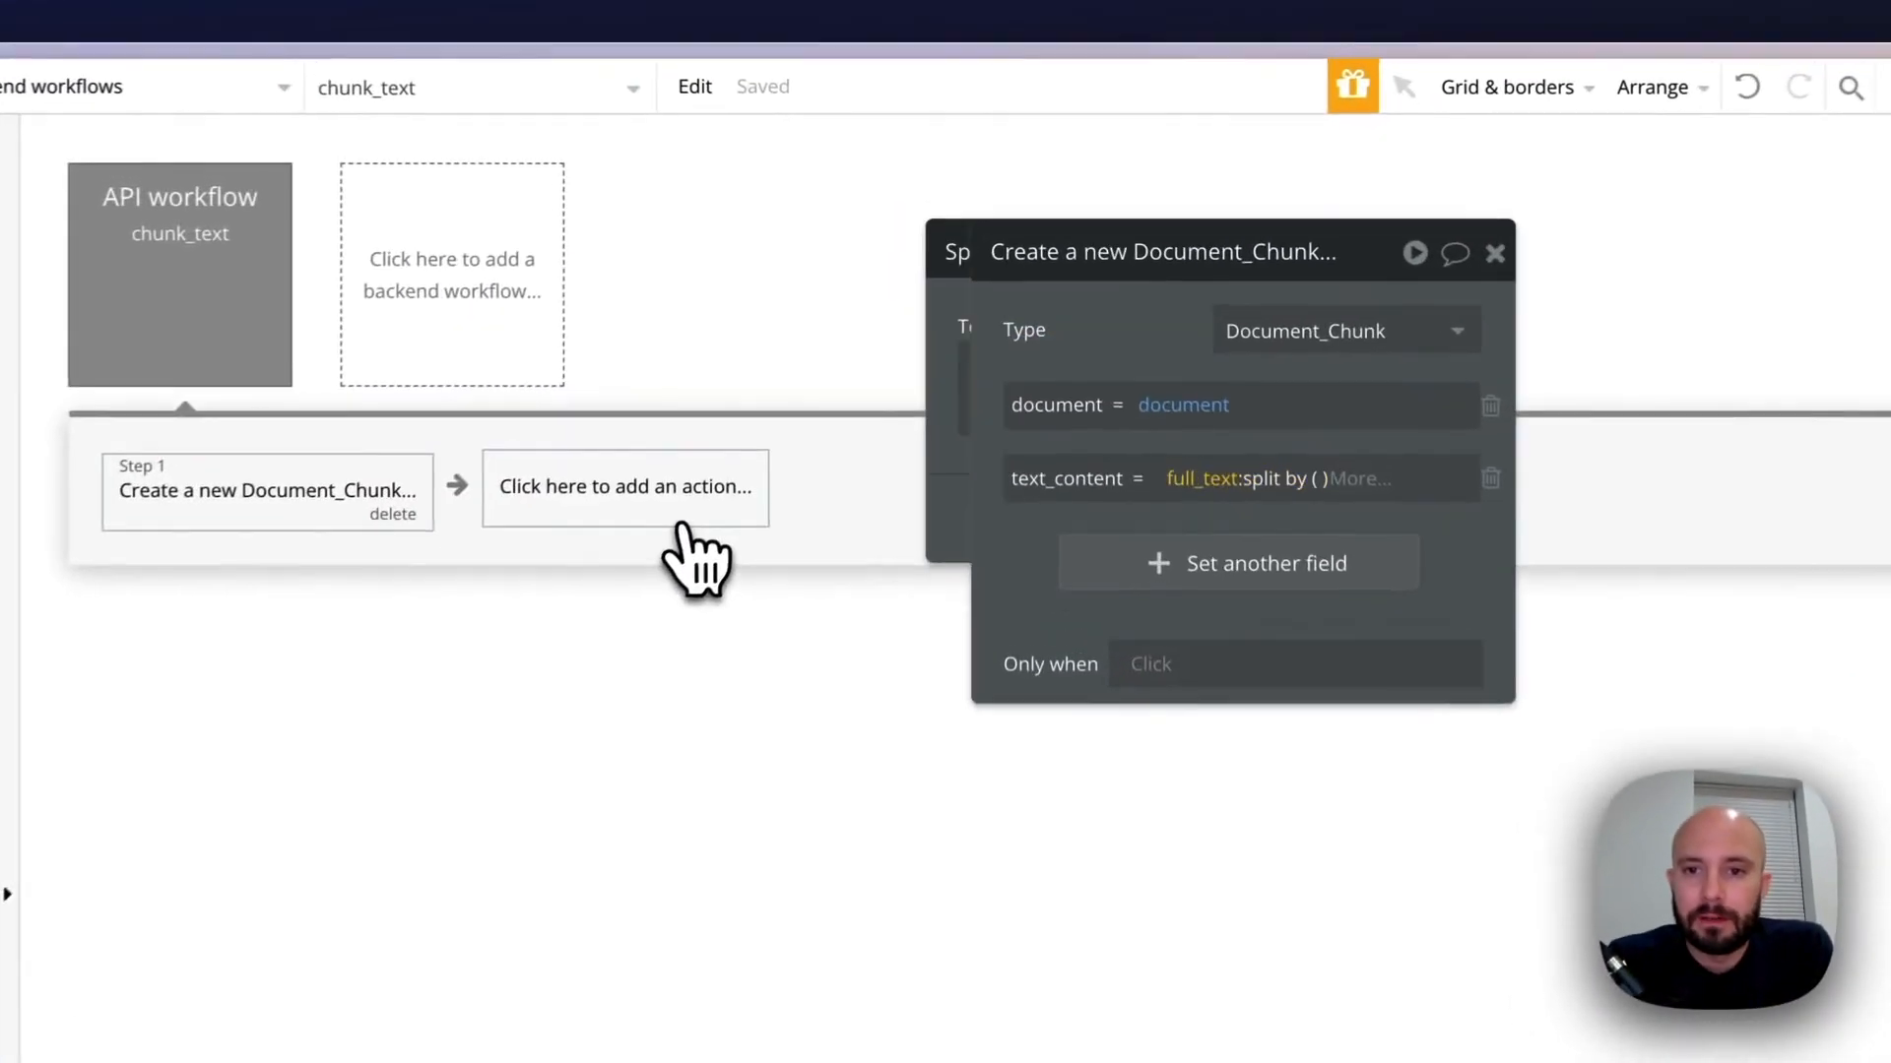
click(1156, 335)
click(1422, 532)
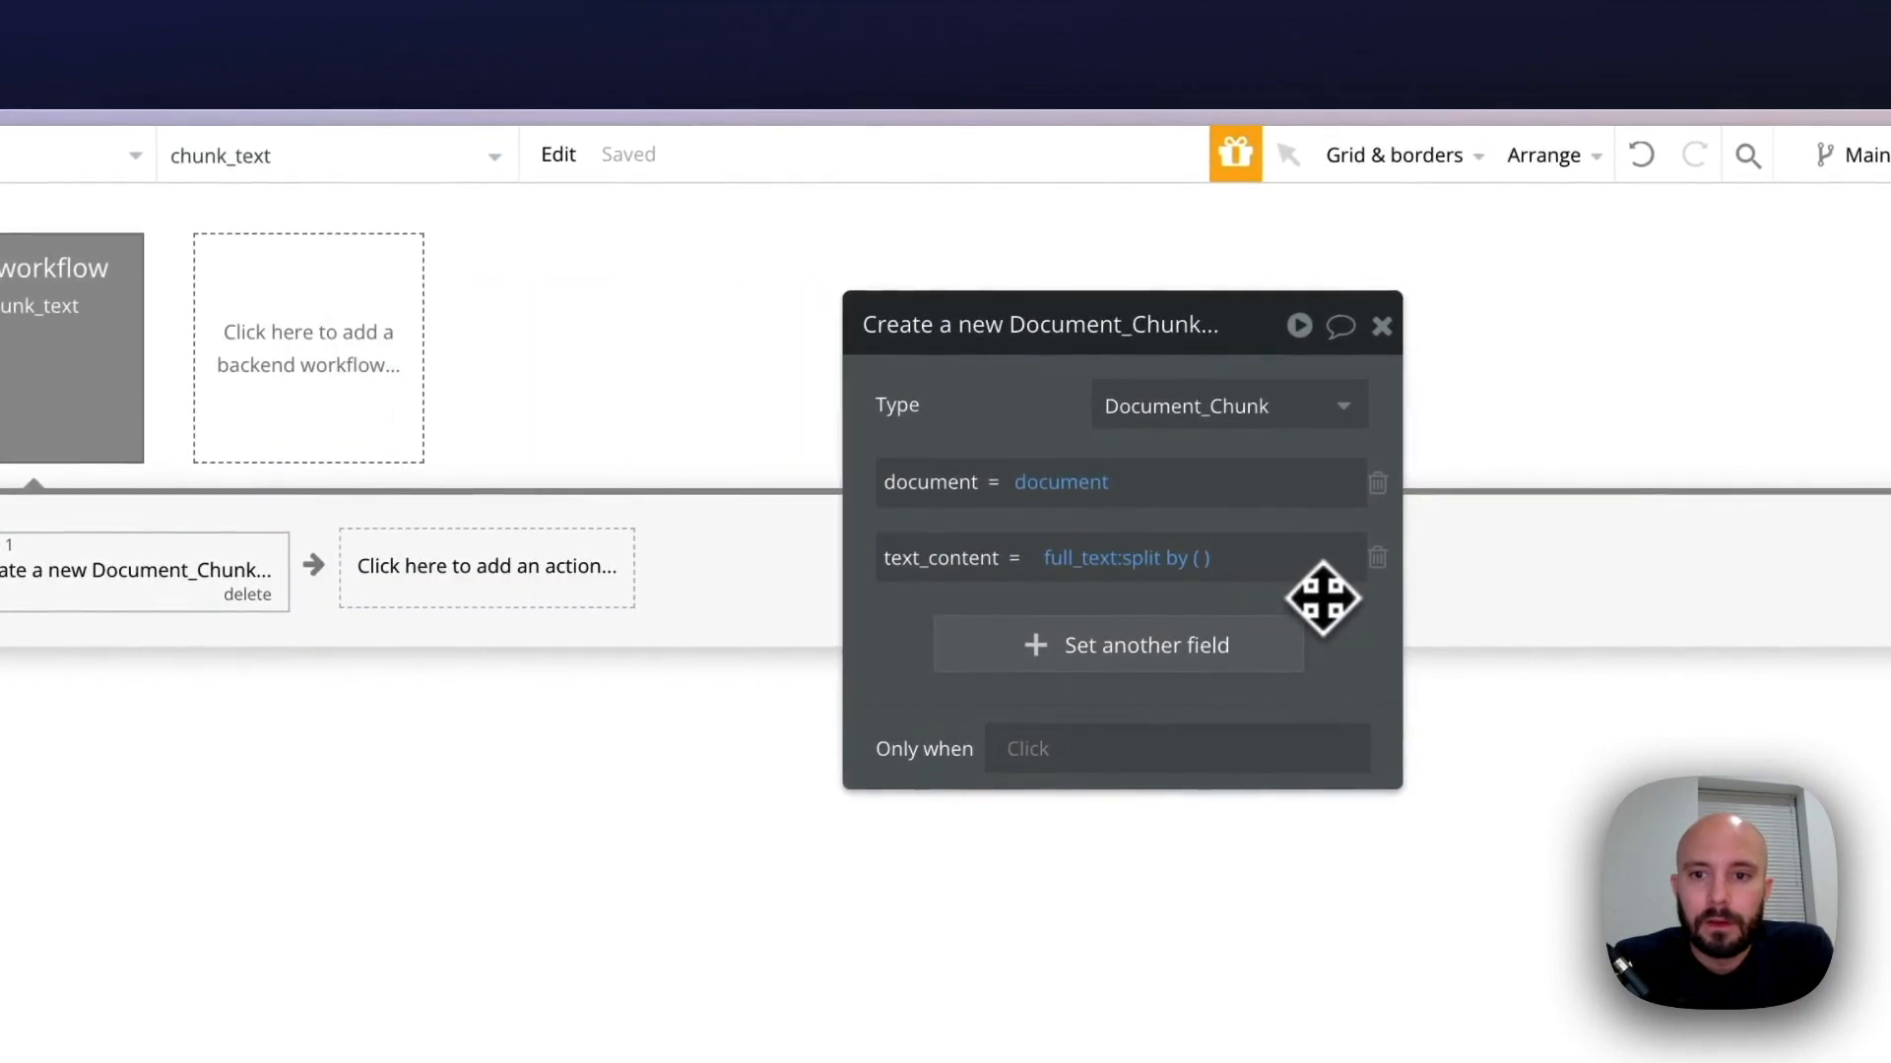
click(1219, 563)
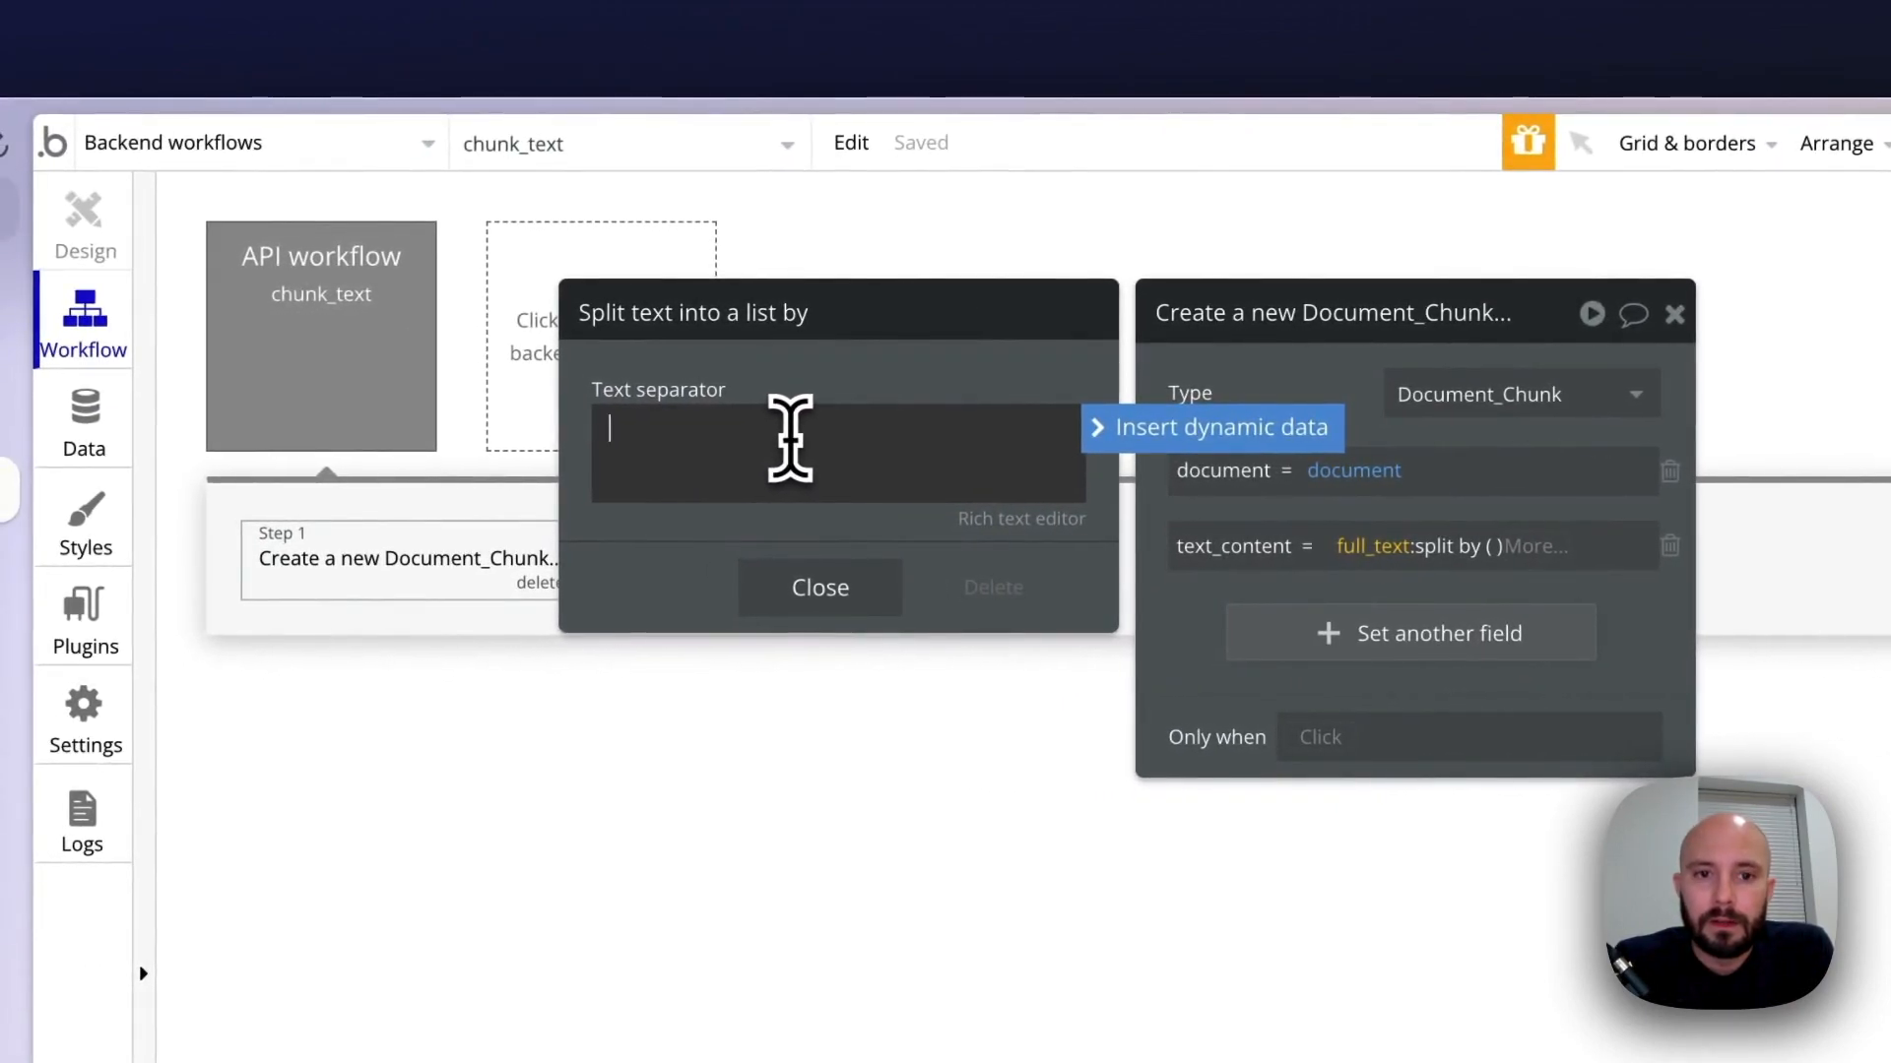
click(753, 591)
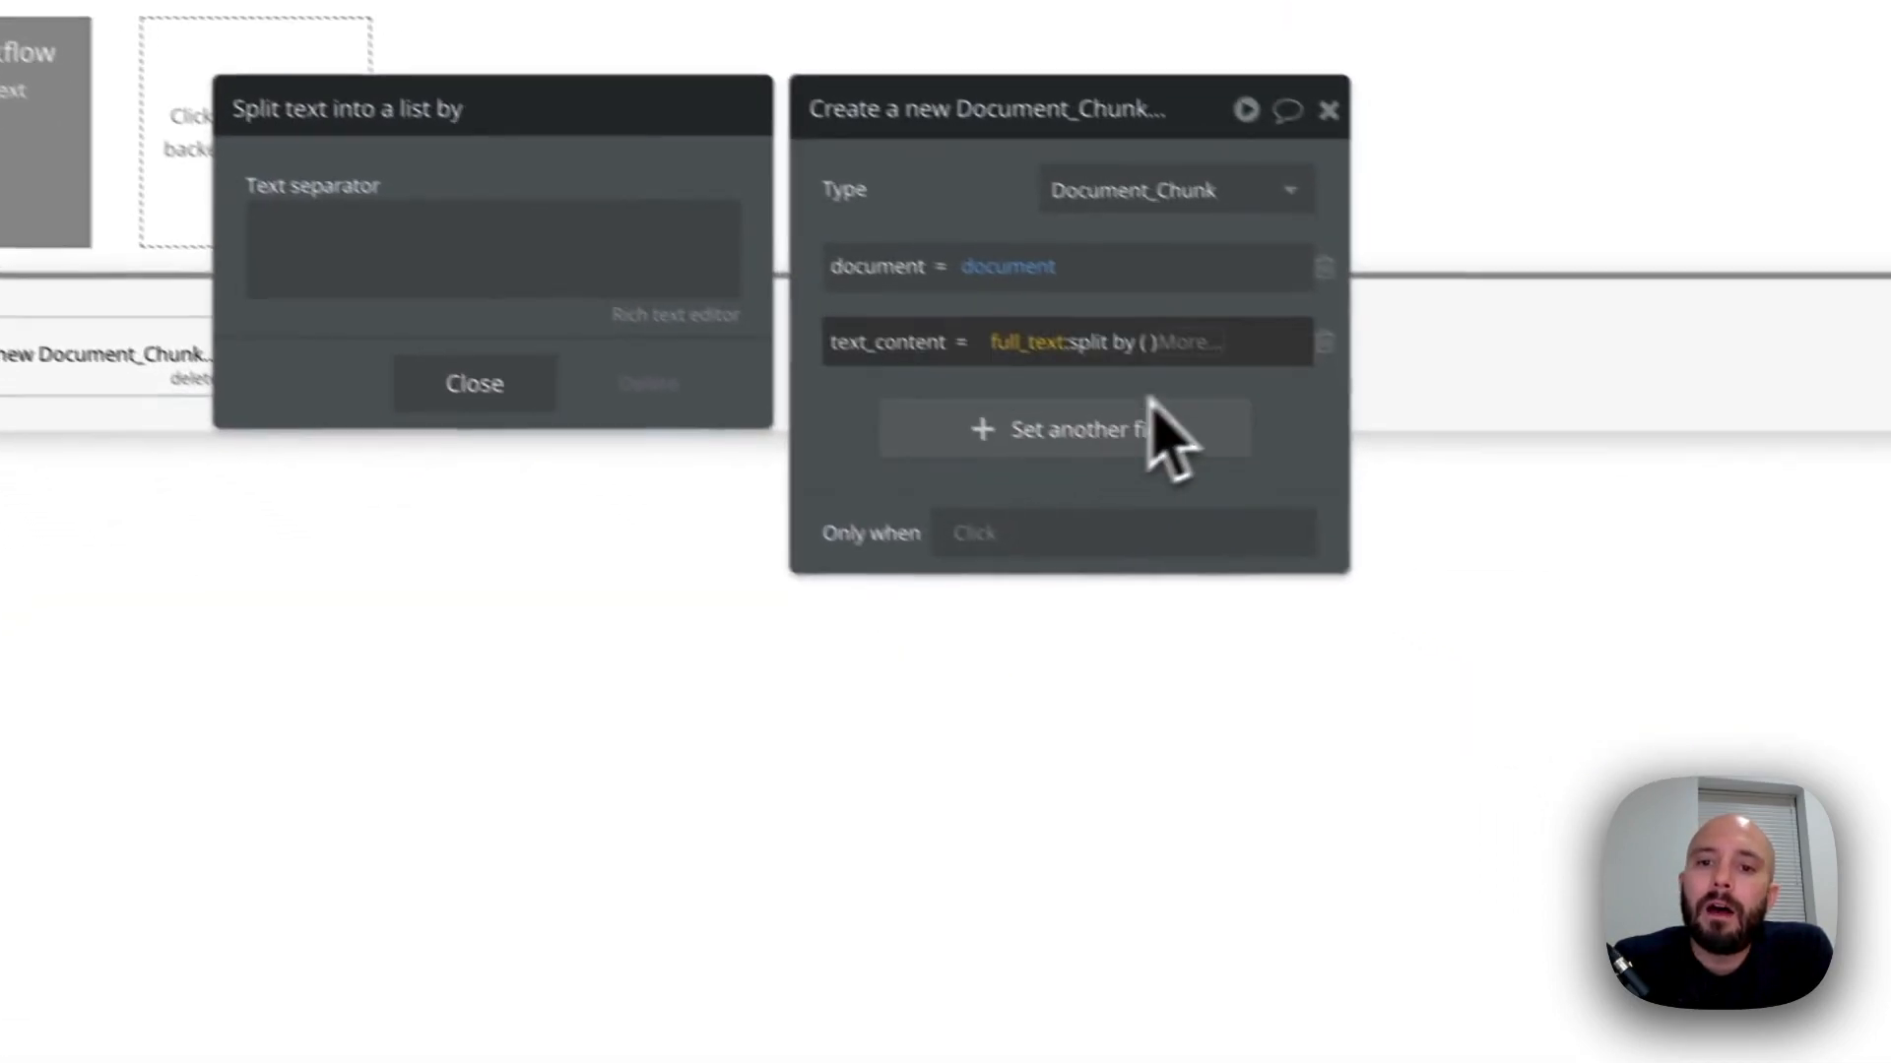
Extend the text_content expression with items from # start_index and items until # chunk_size
click(1144, 316)
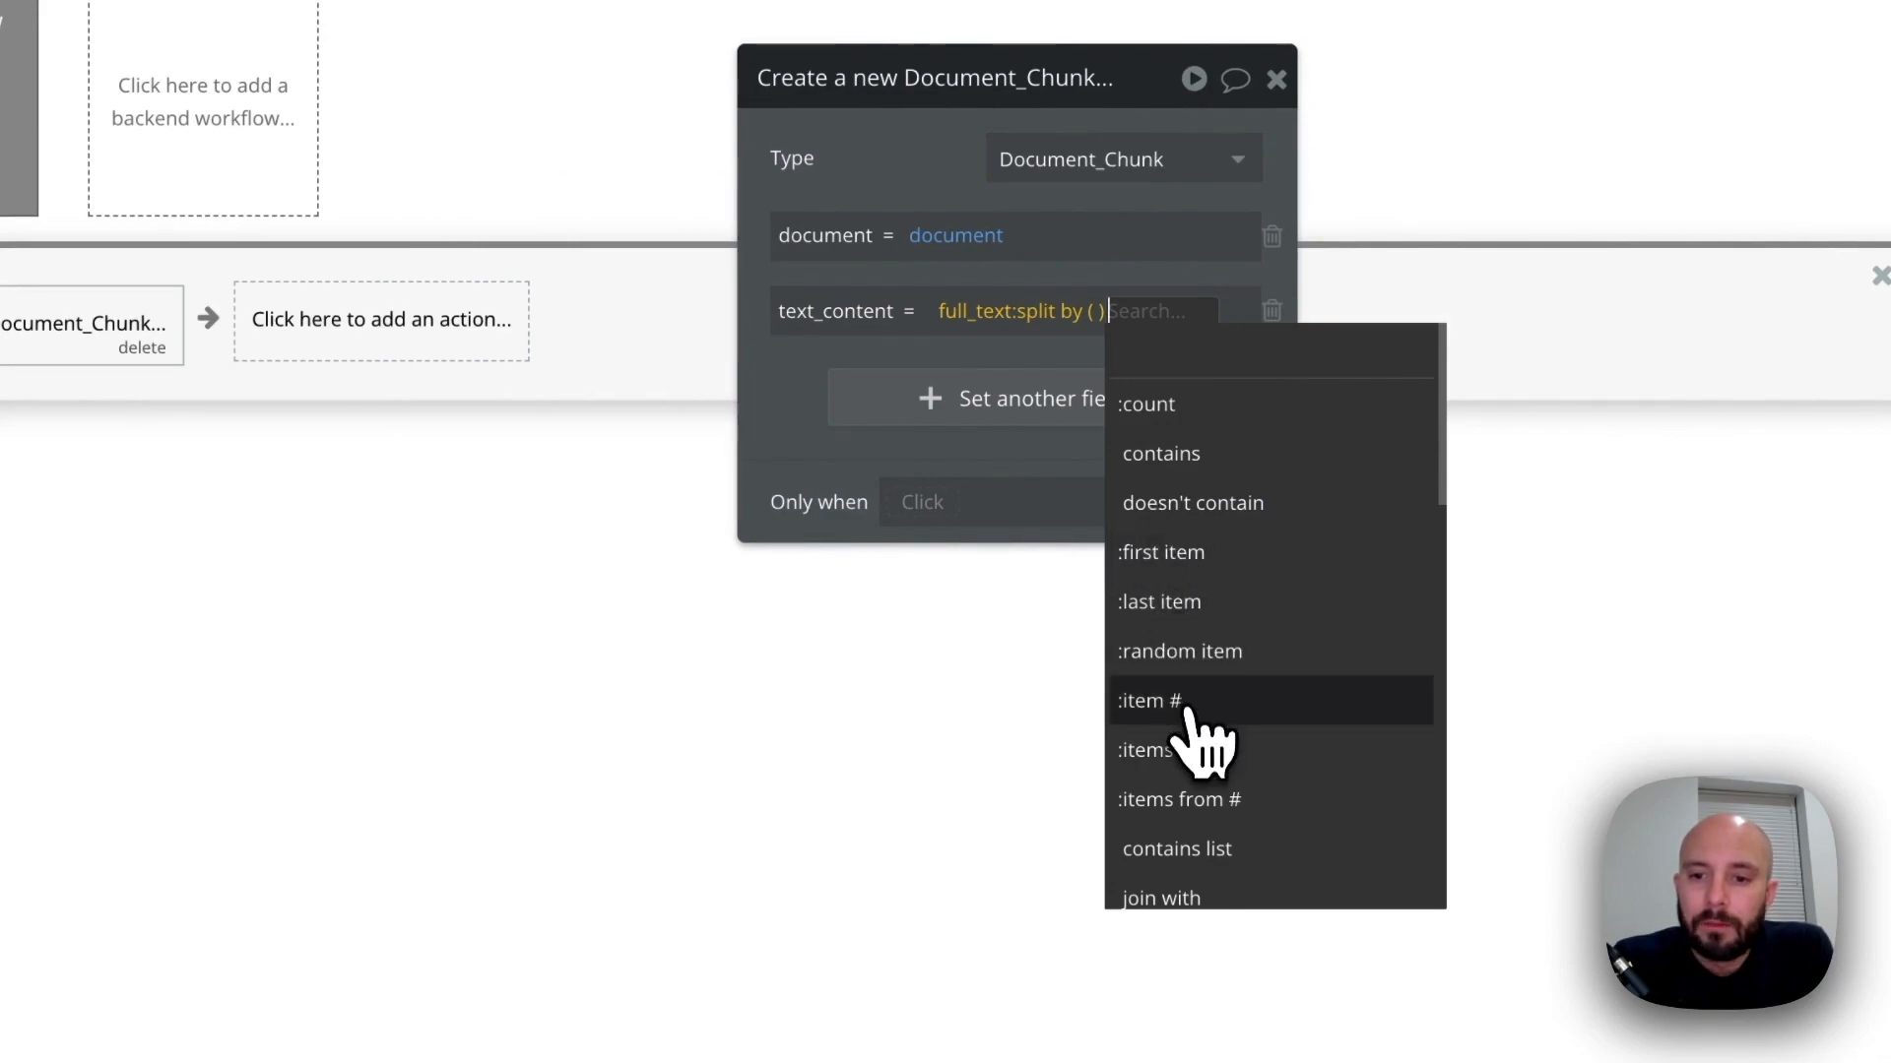
click(1186, 777)
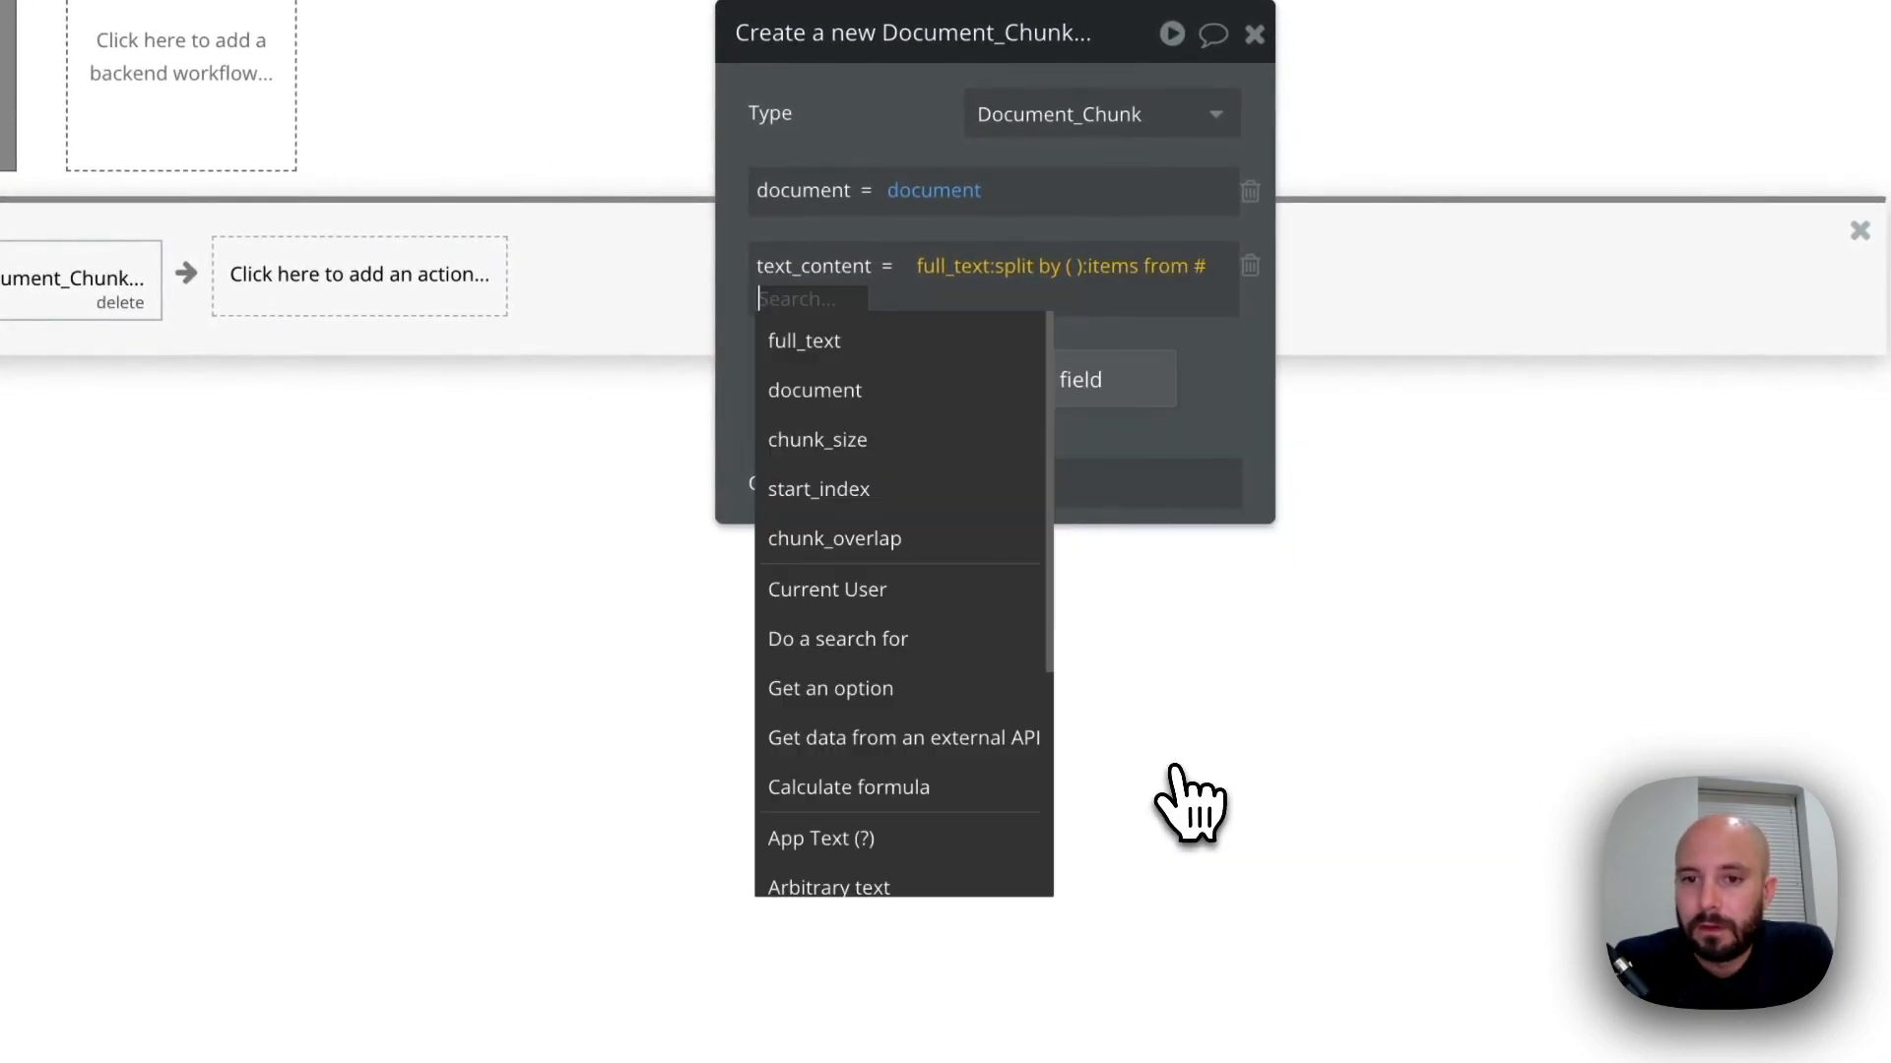
click(853, 492)
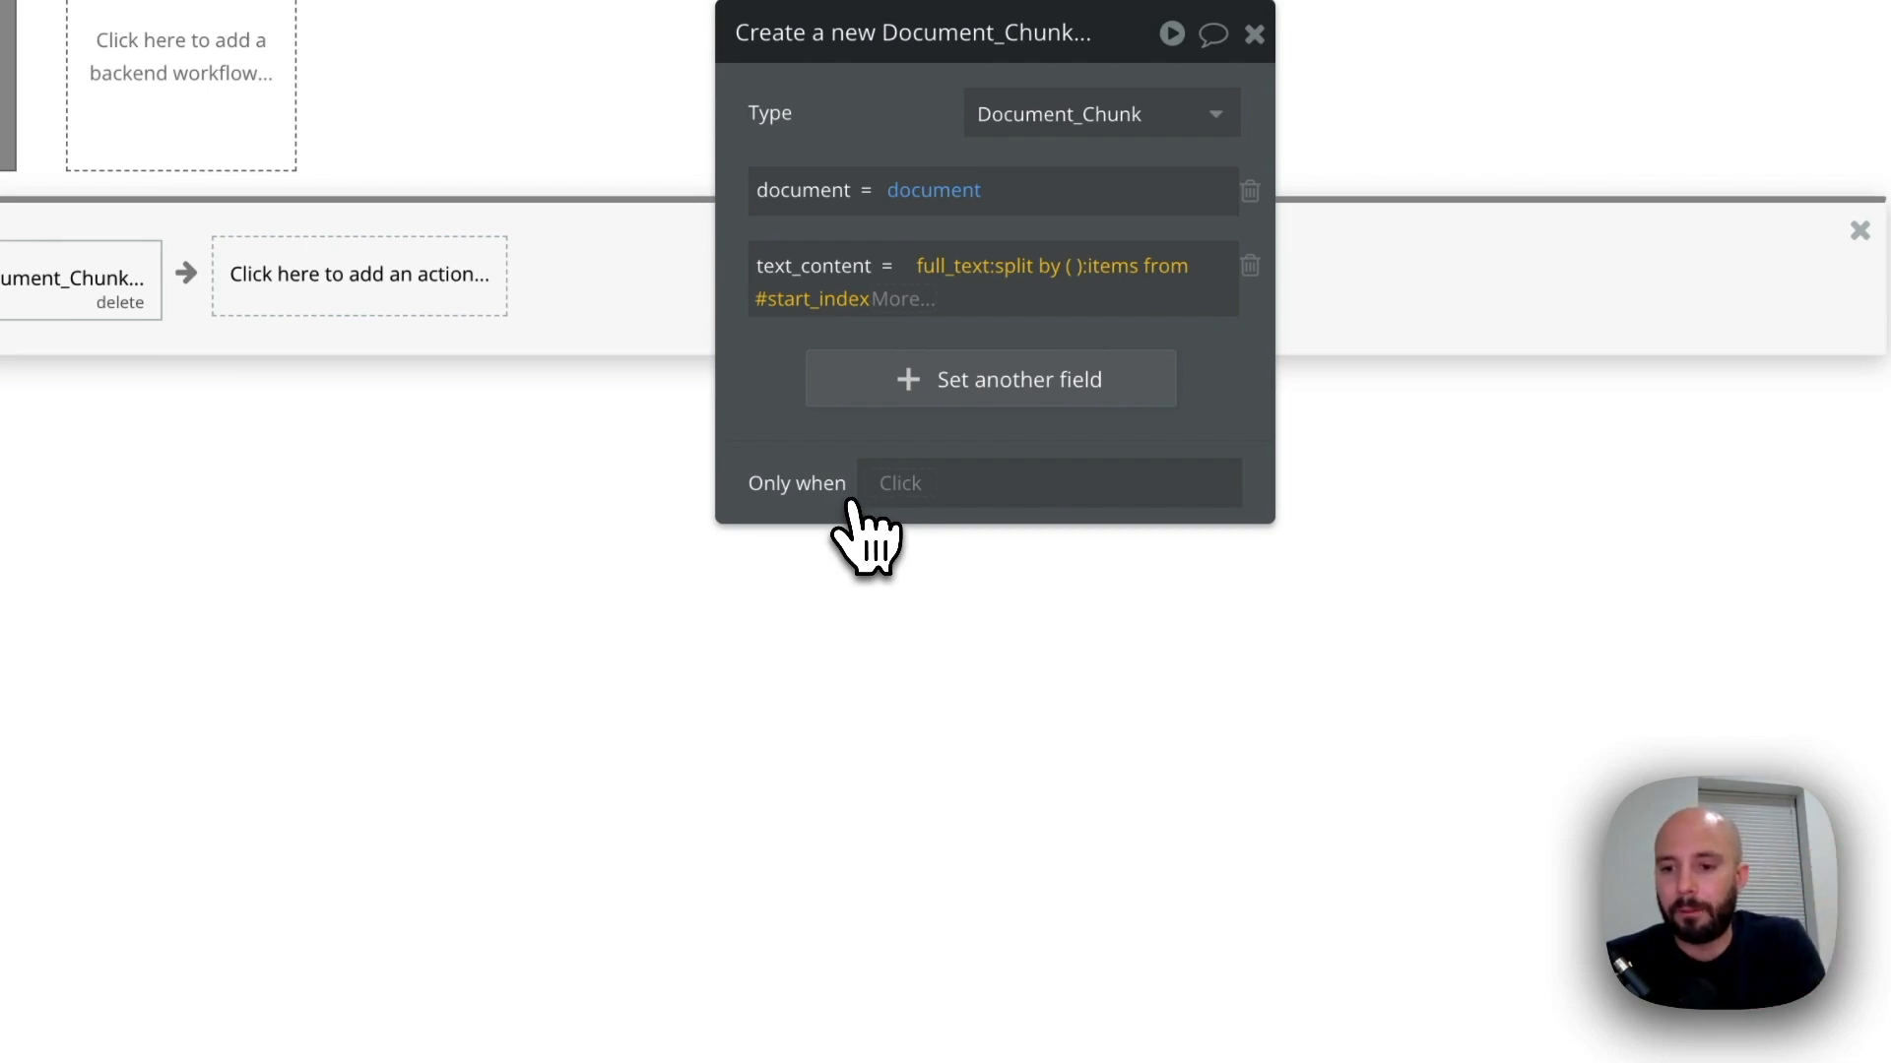
click(904, 301)
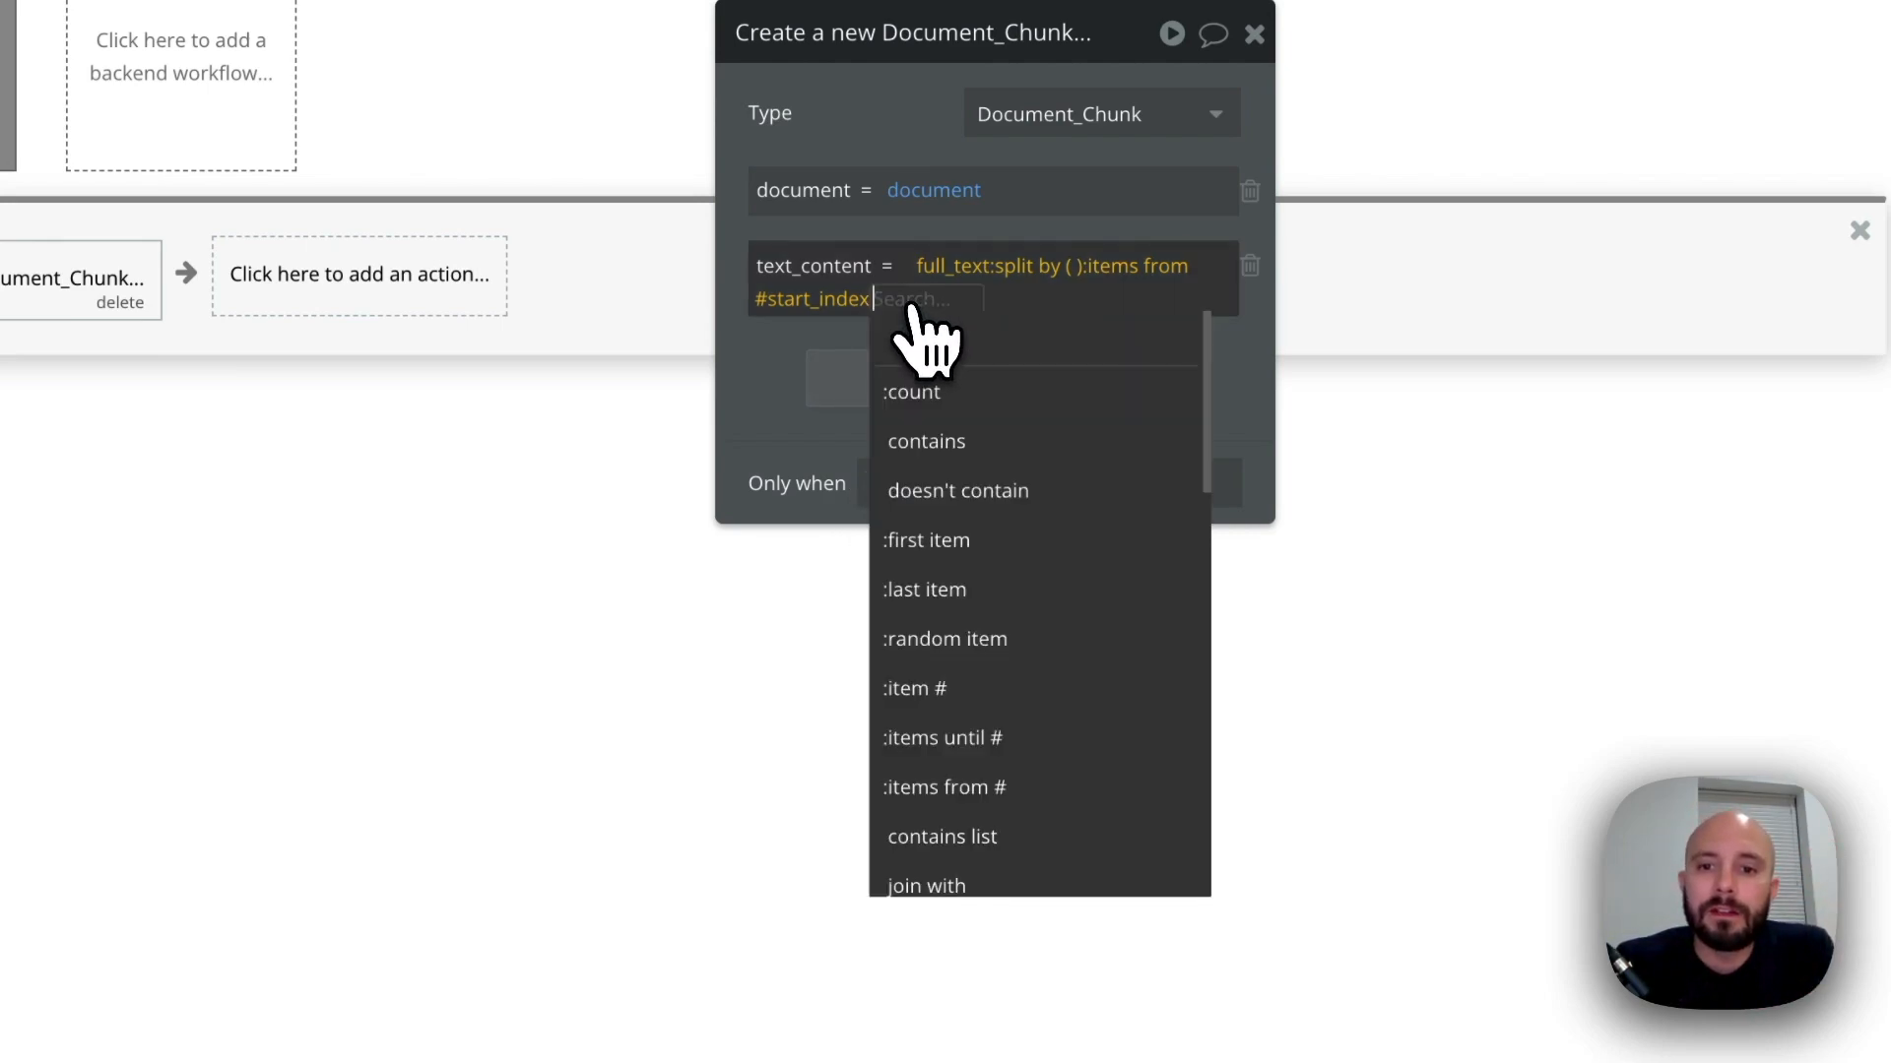
click(970, 740)
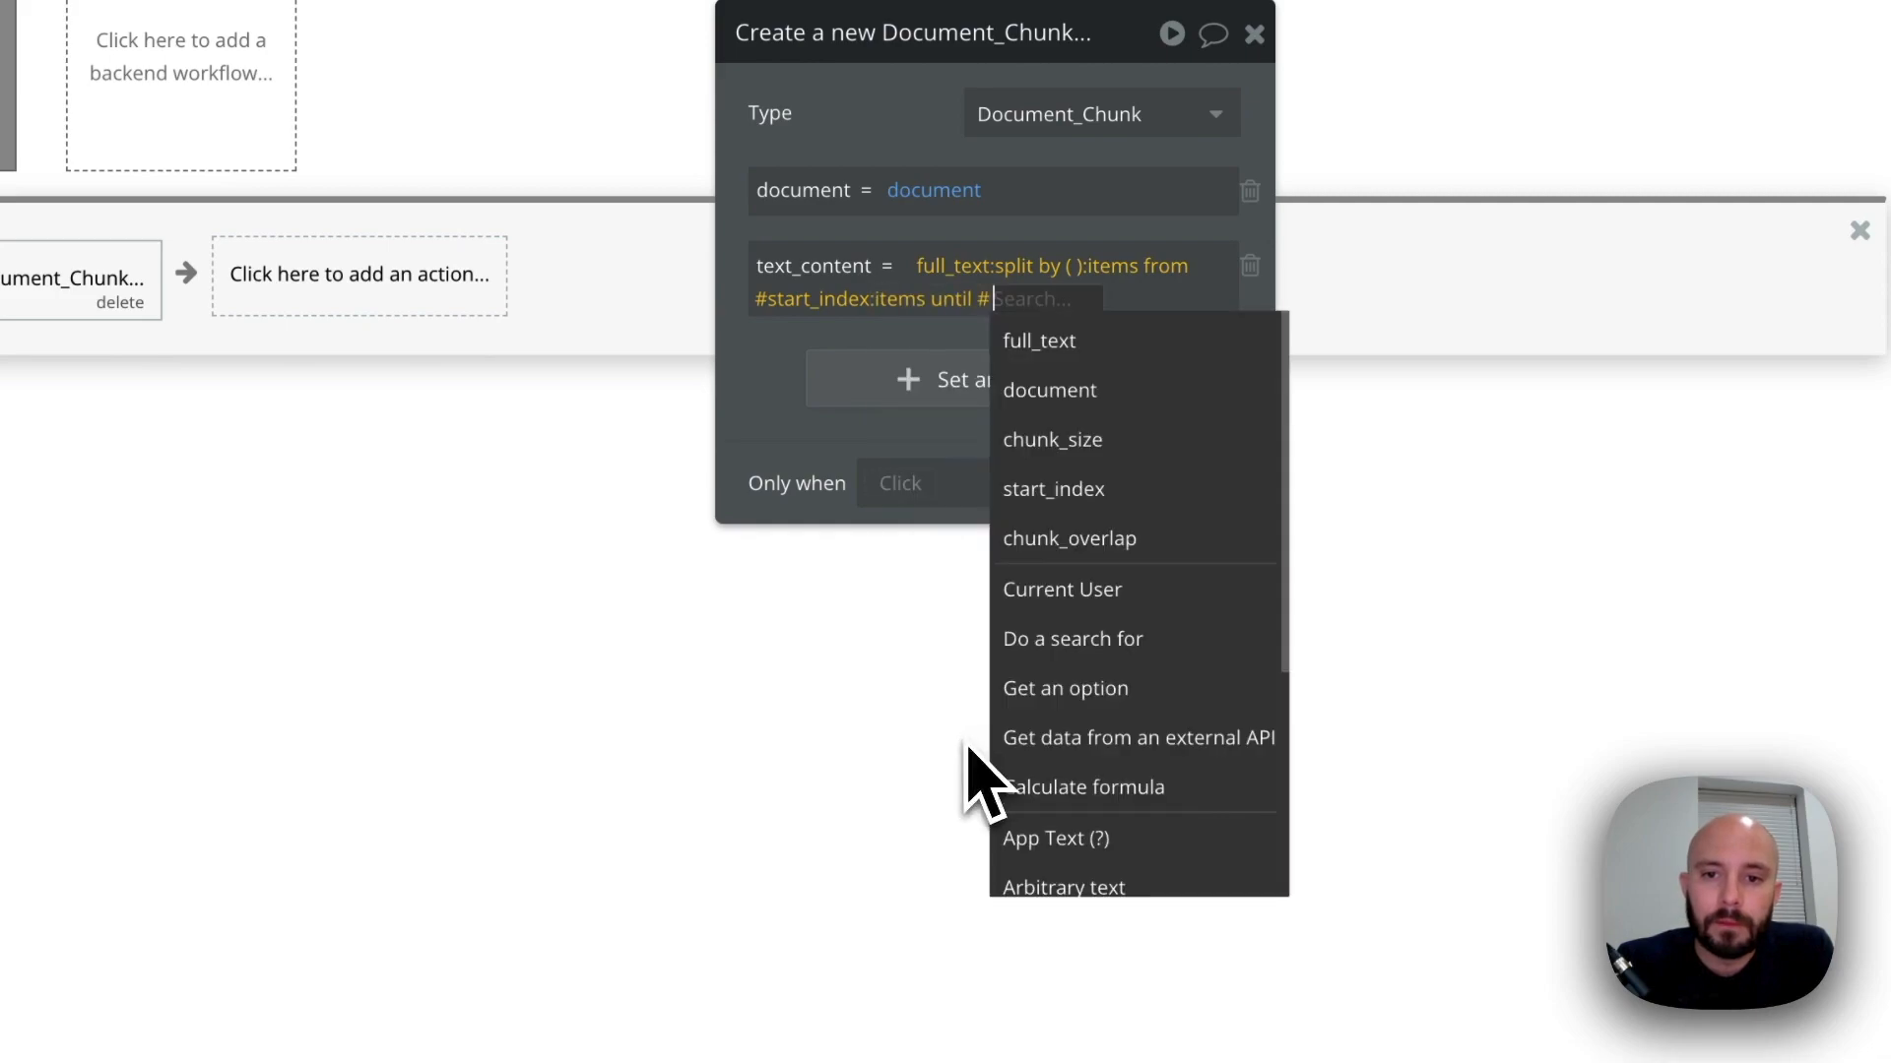
click(1073, 439)
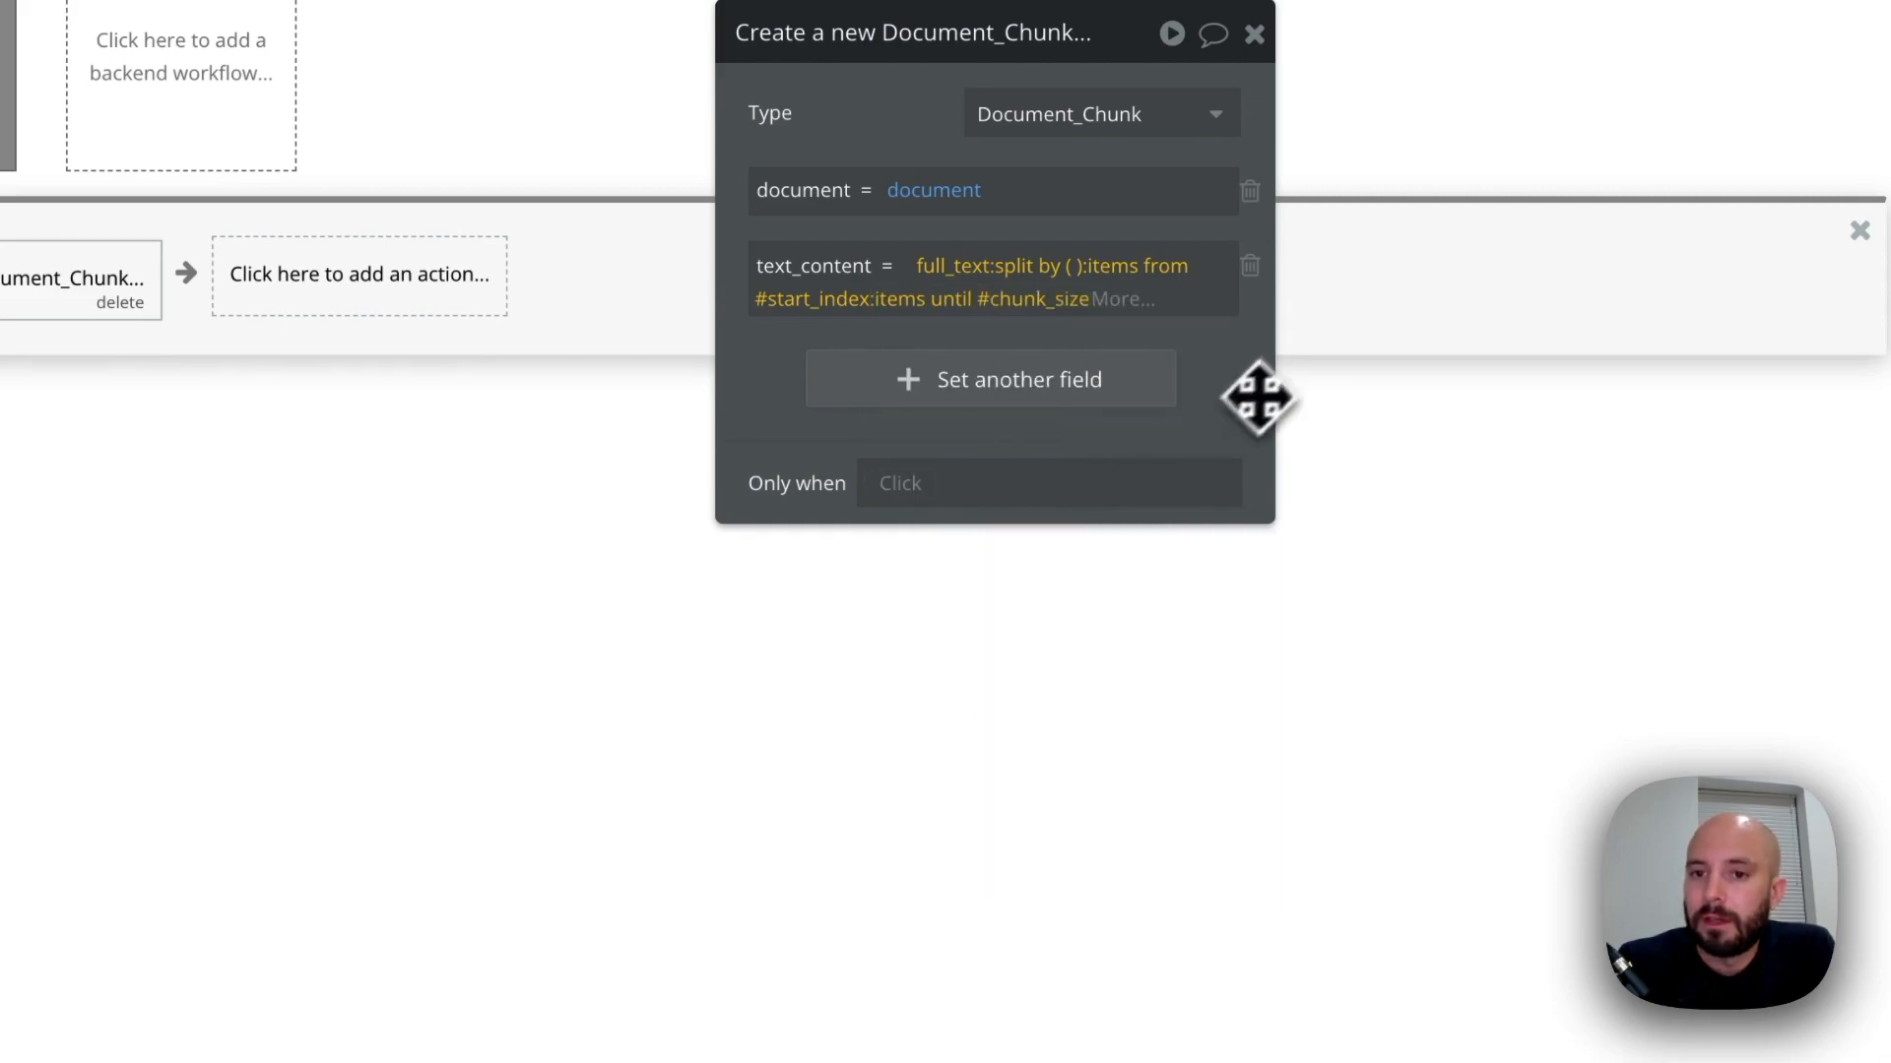
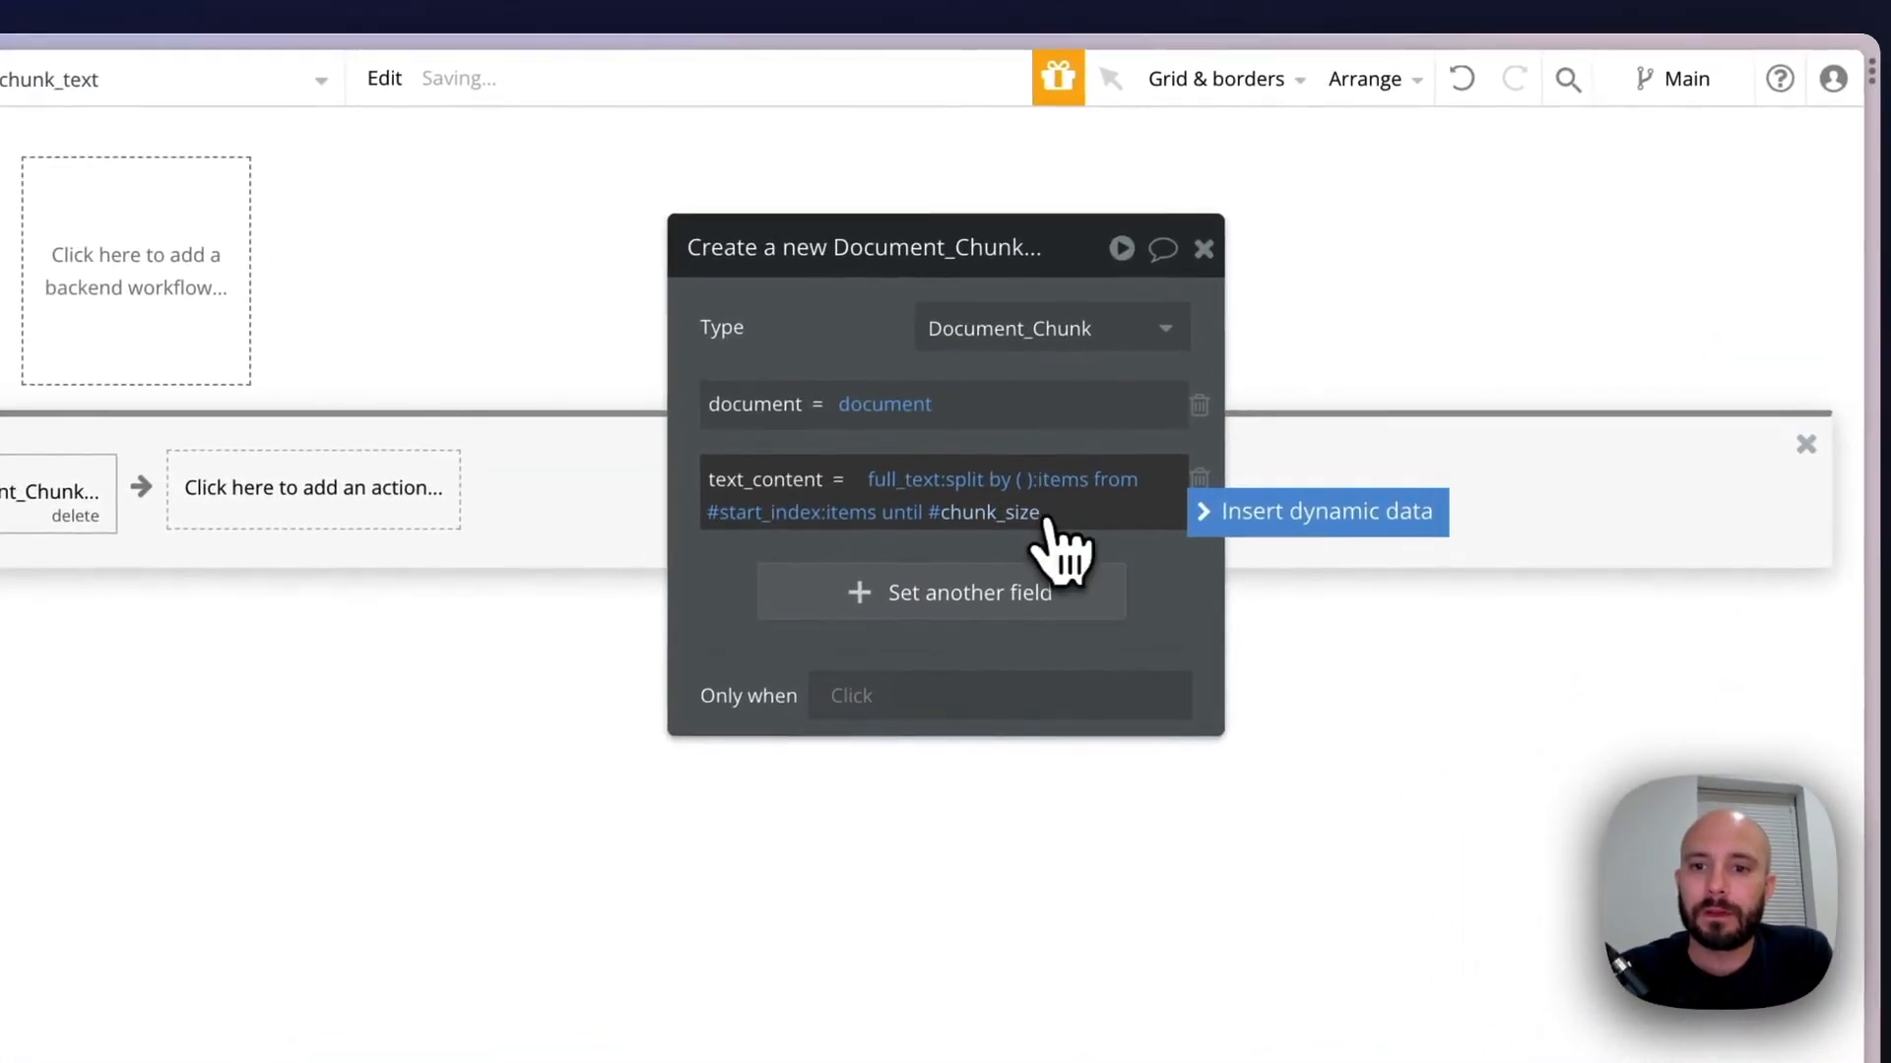
Append the format as text operator to the new chunk's text_content expression, after the chunk_size limit
click(1176, 351)
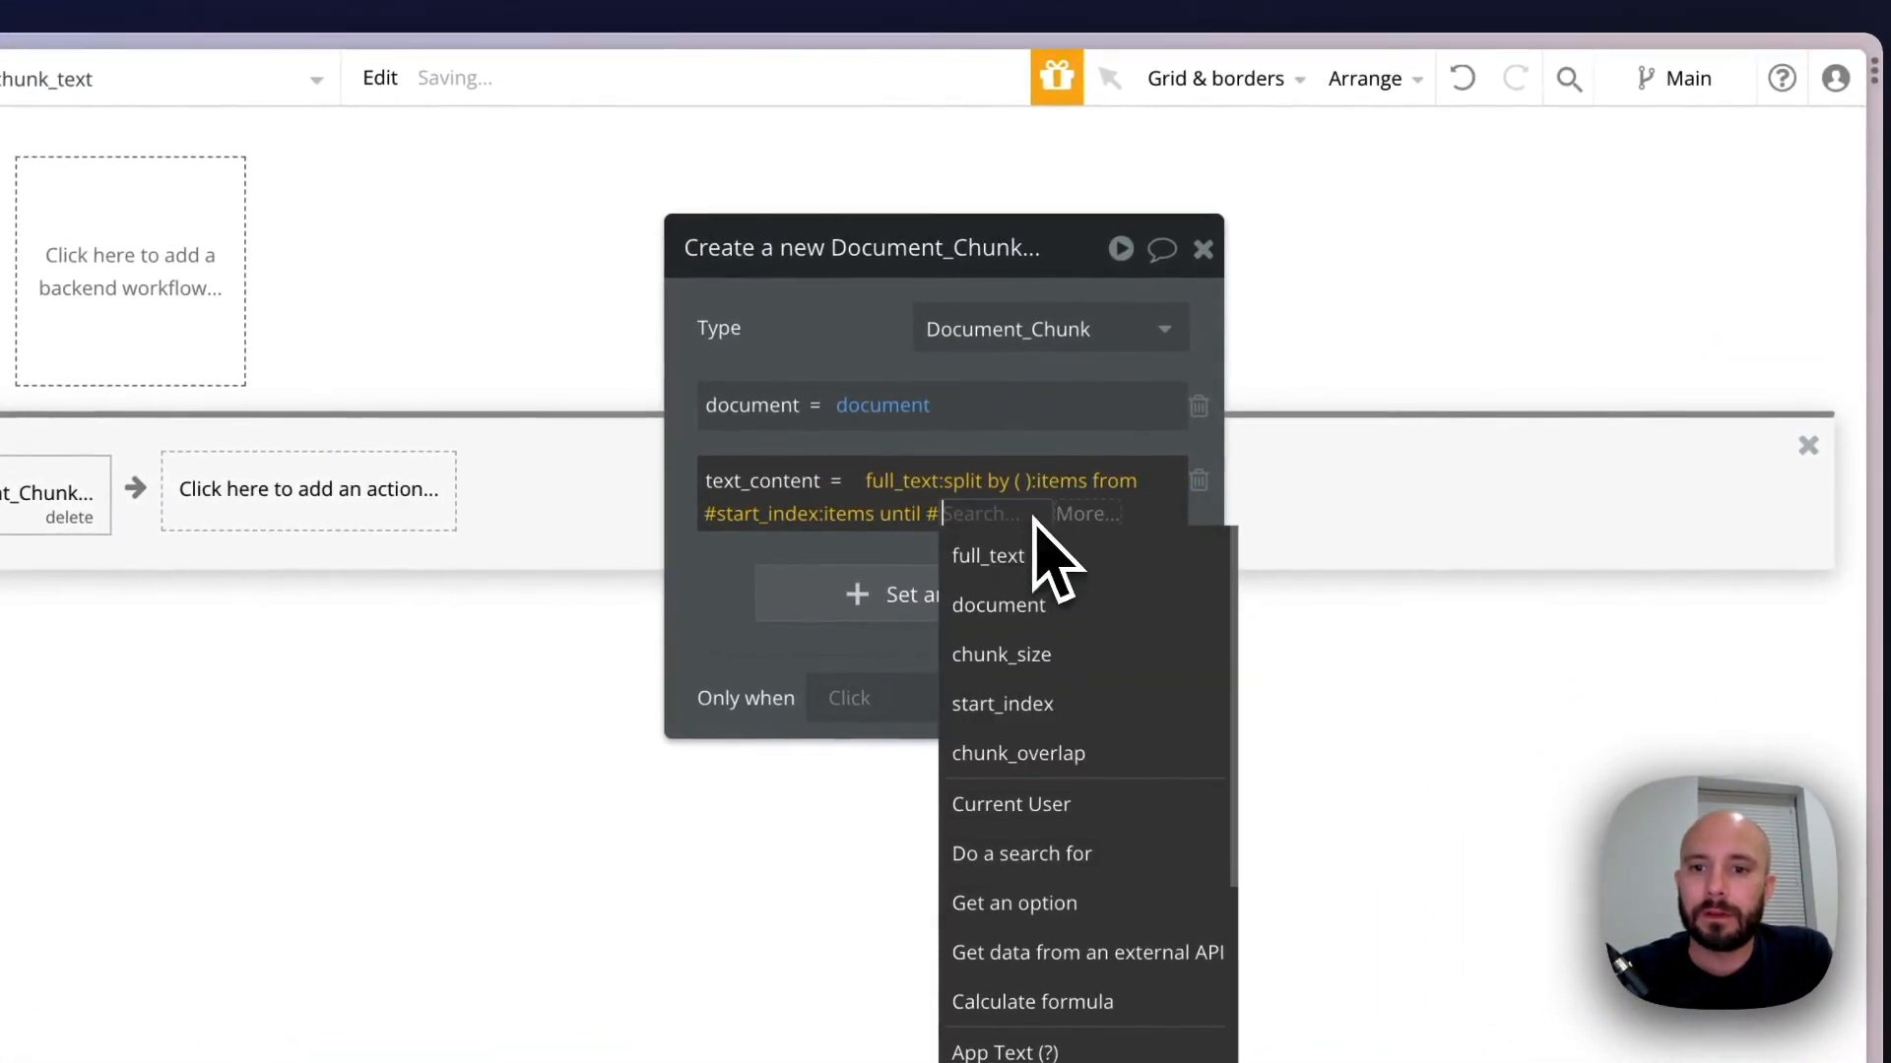
click(1084, 517)
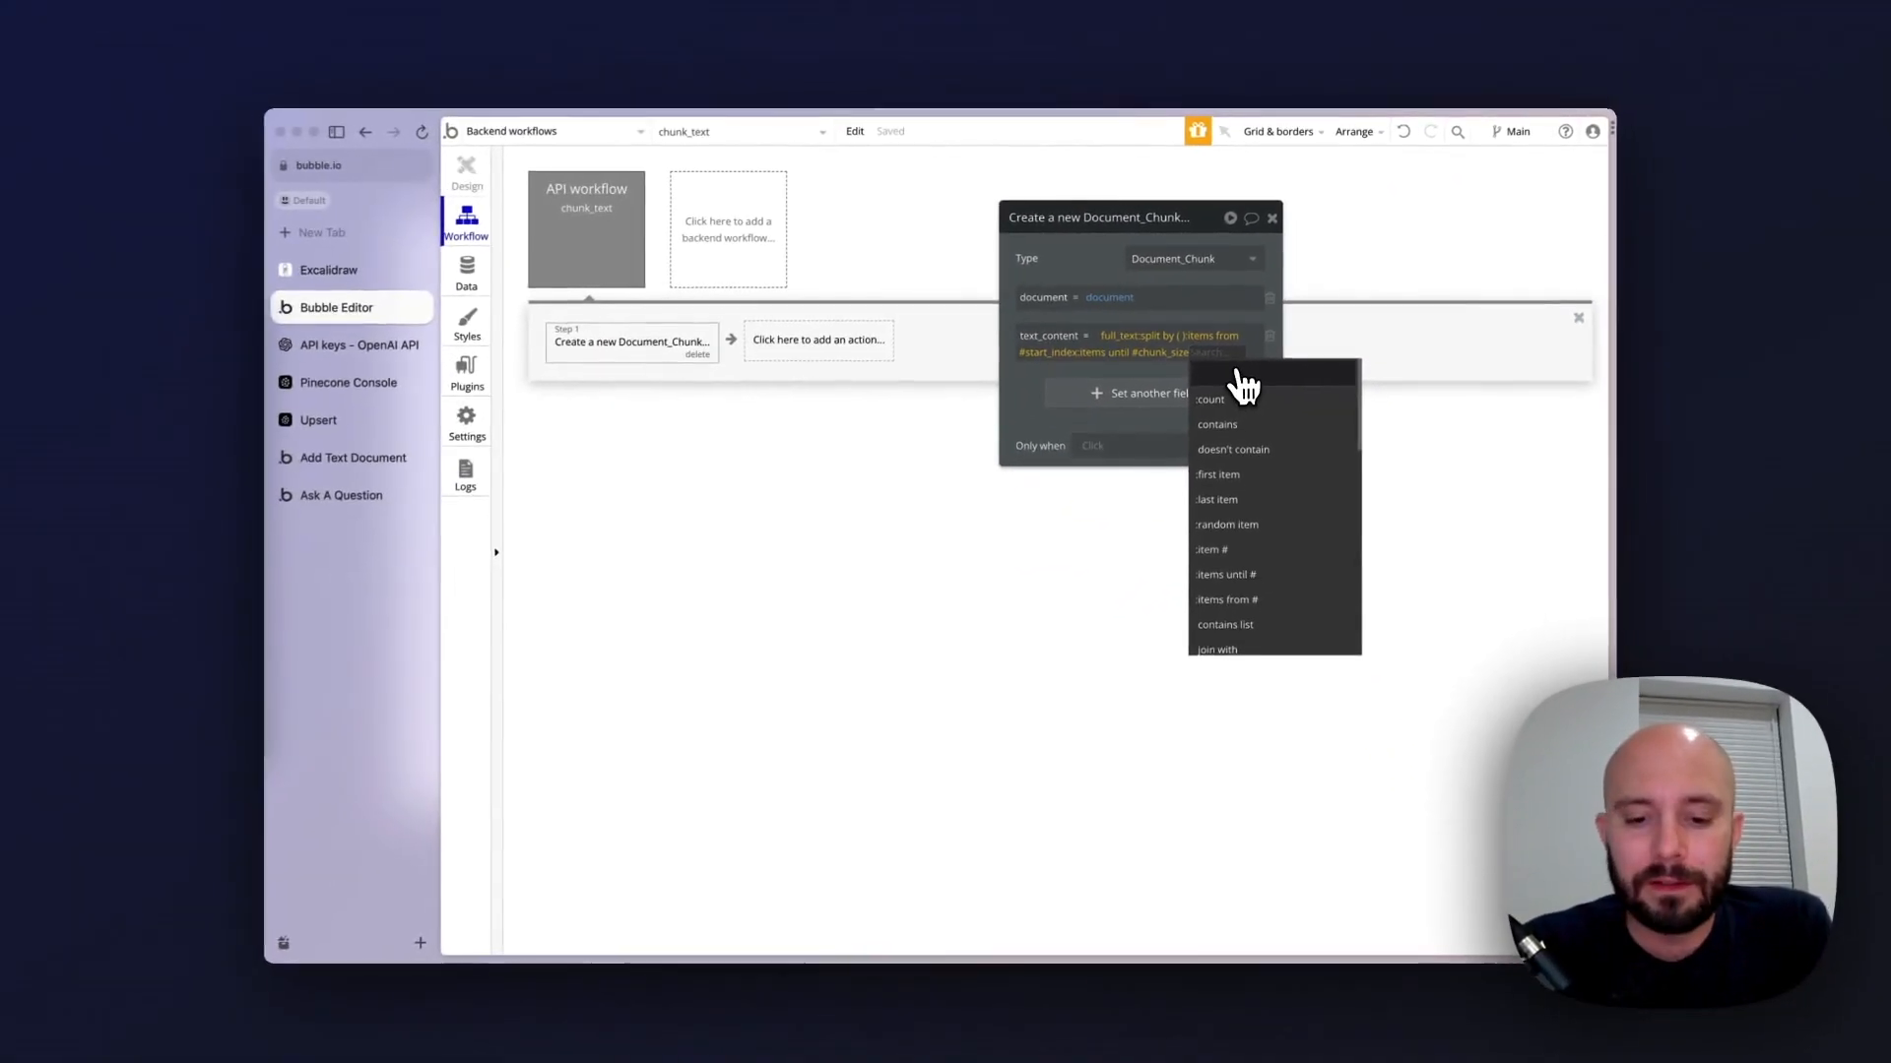
text(form)
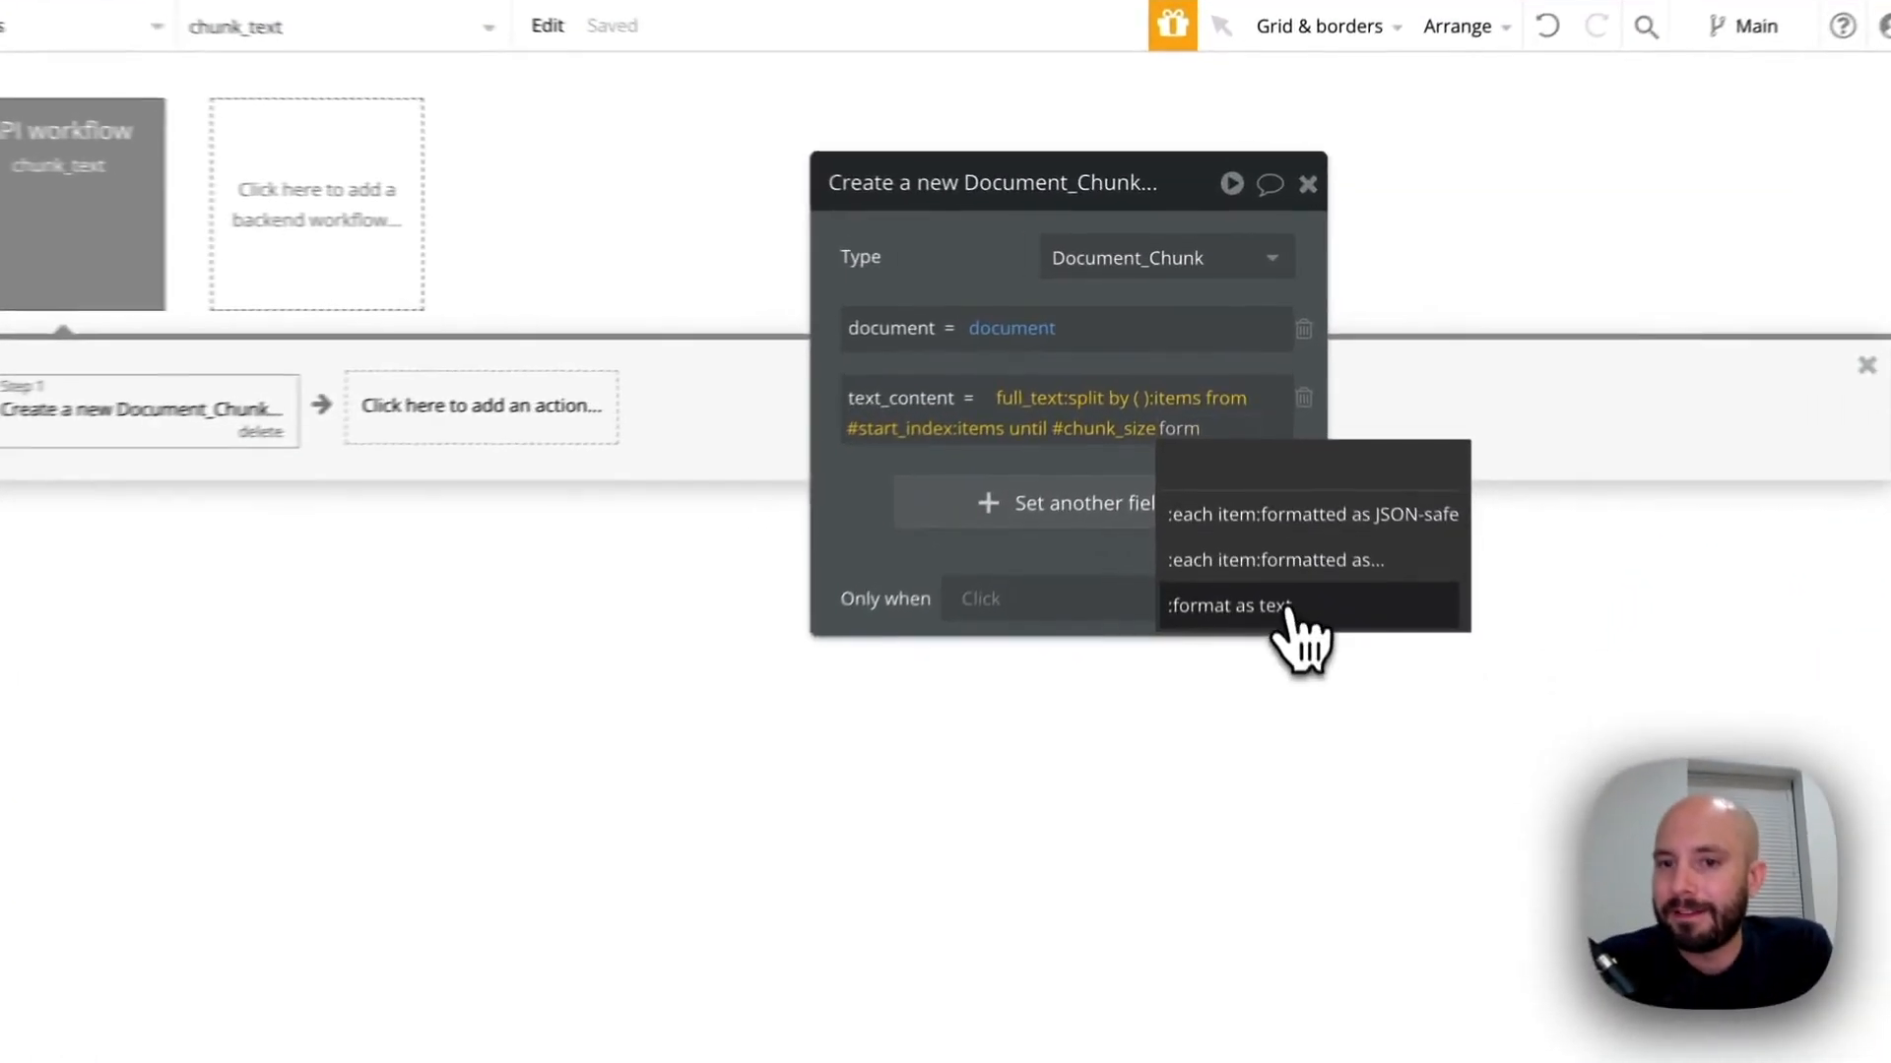
click(1242, 446)
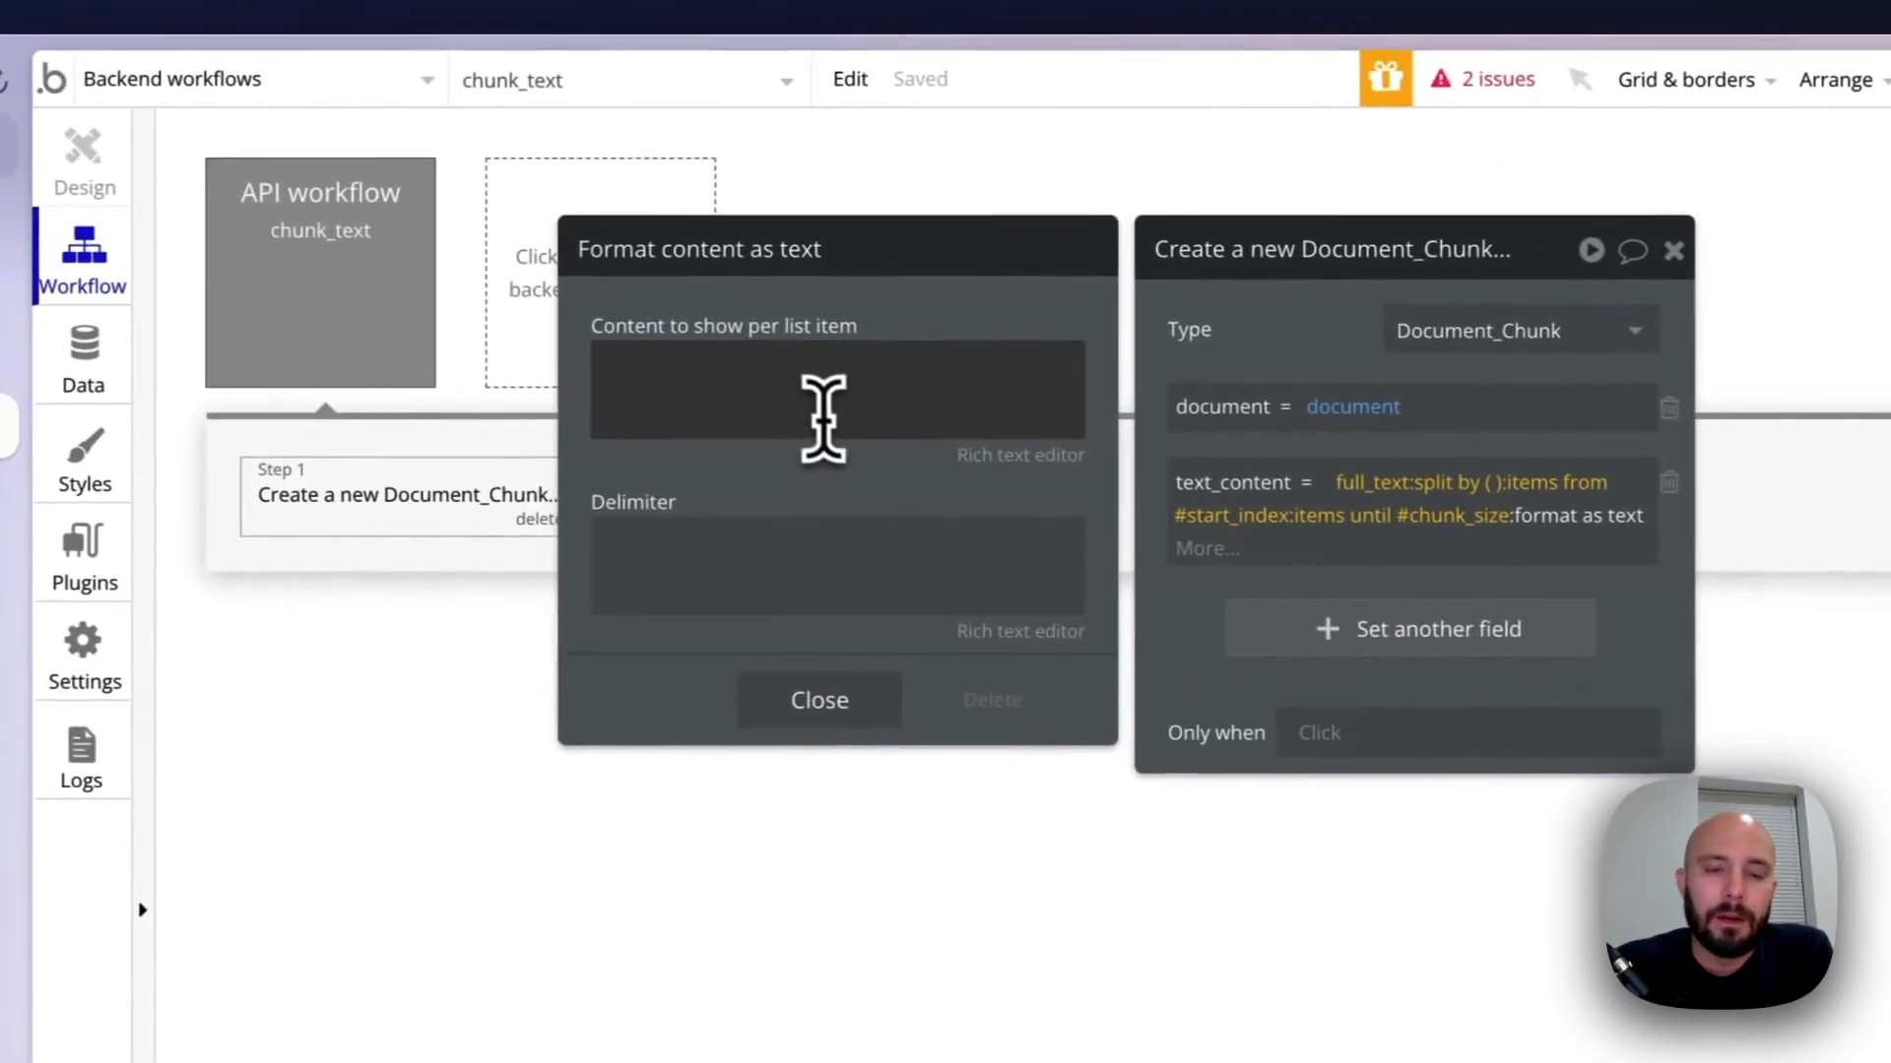
Show This text for each list item in the text formatting, fill in the delimiter, and close the Document_Chunk action's settings
click(823, 418)
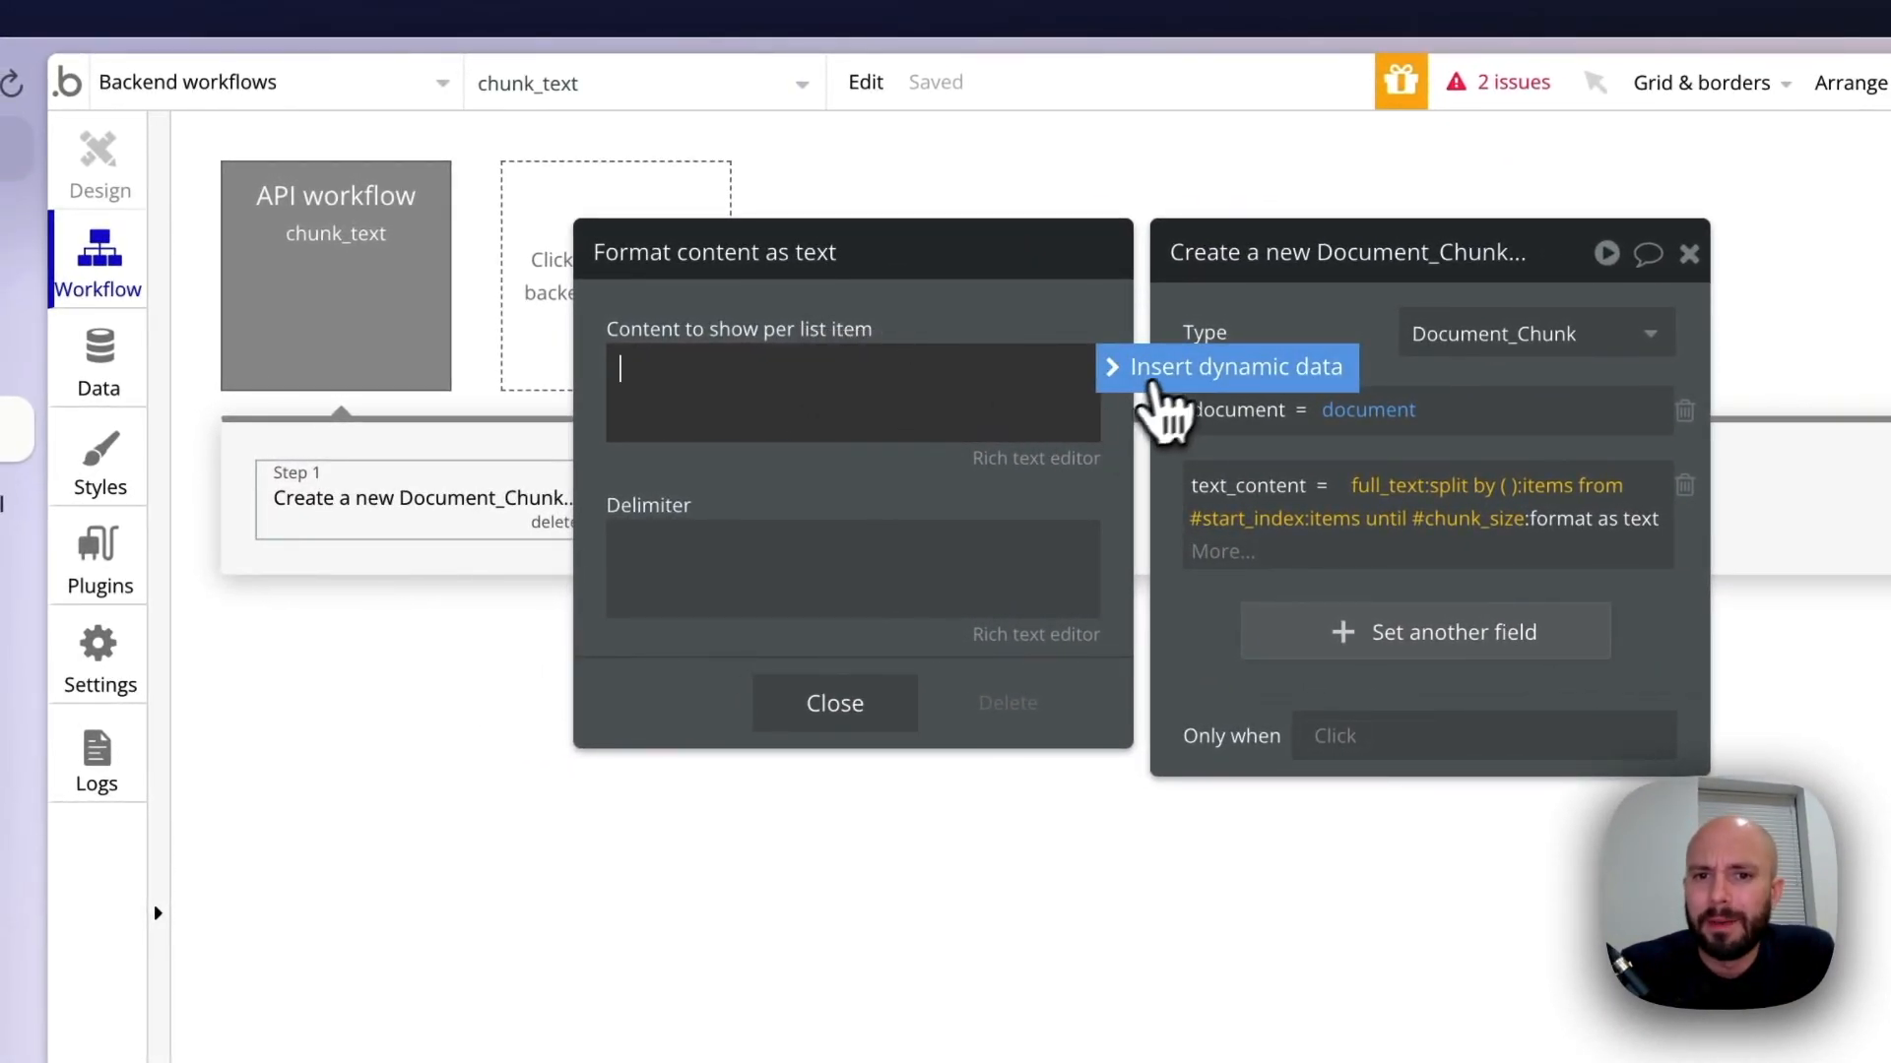
click(1157, 379)
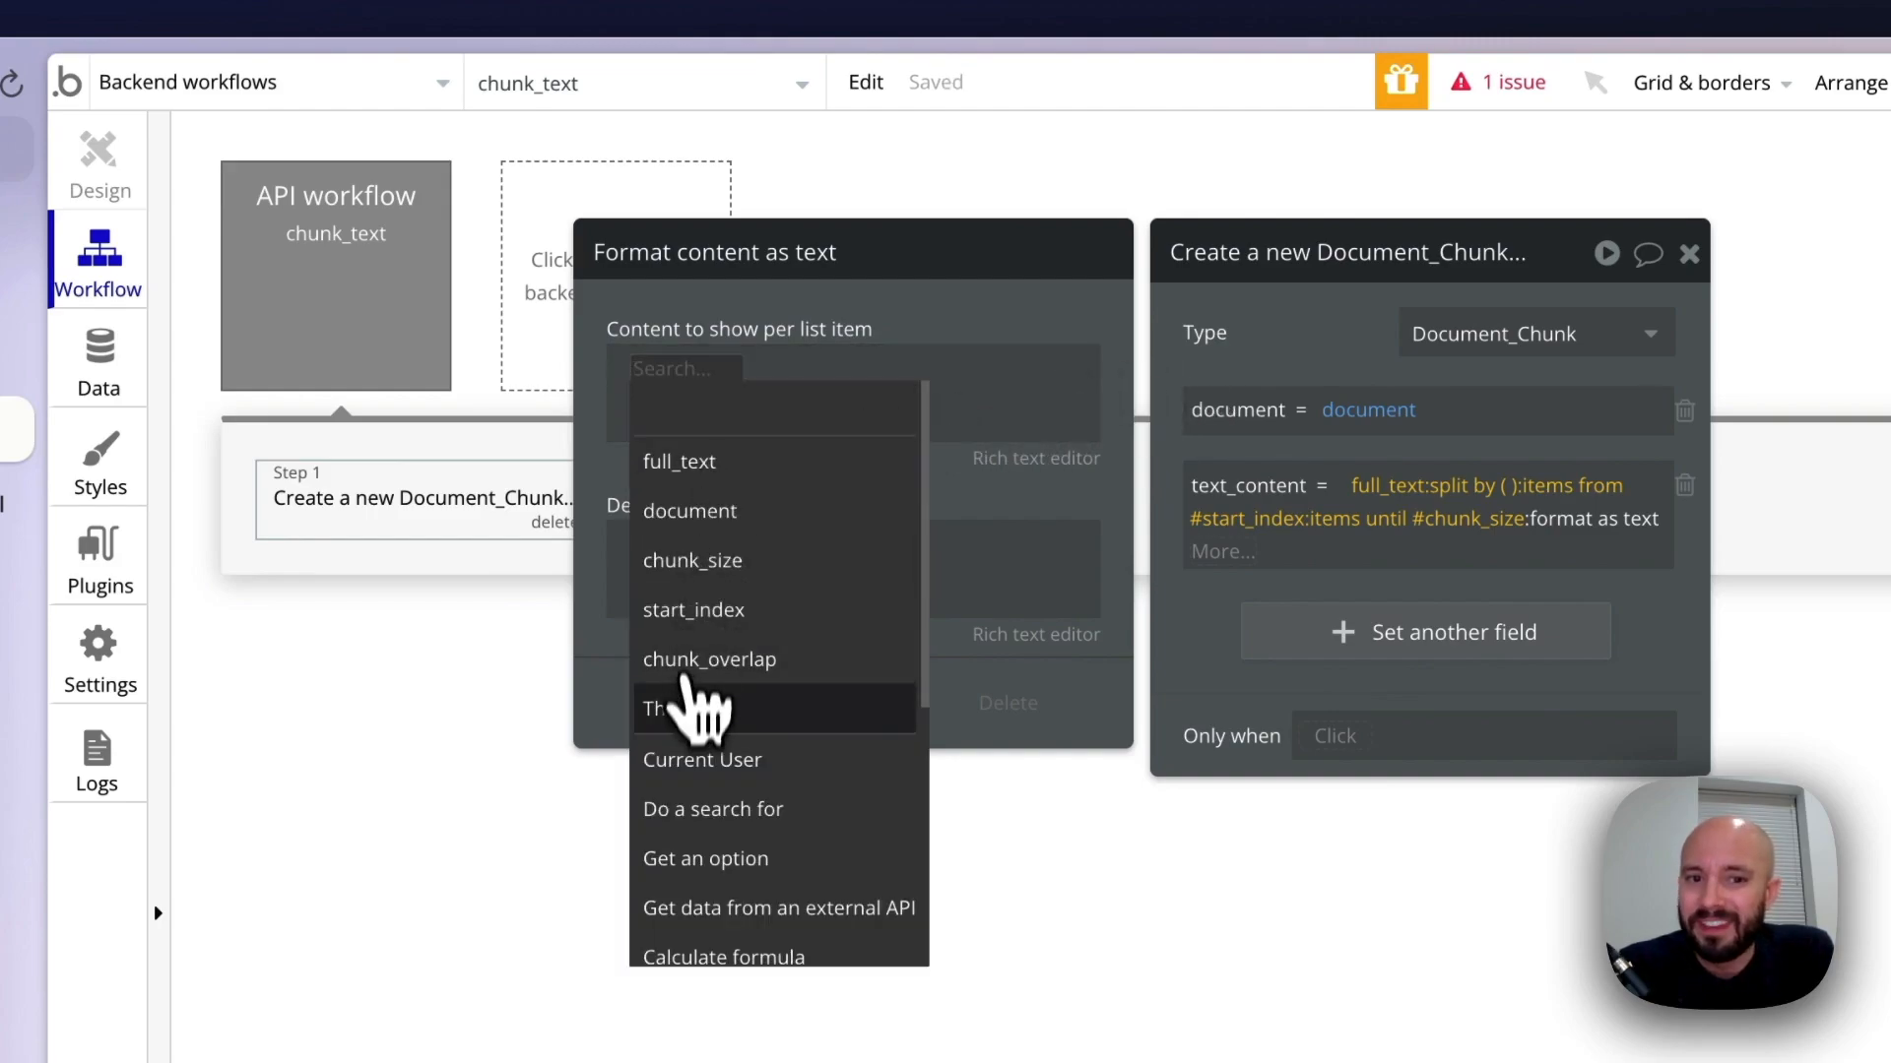
click(689, 717)
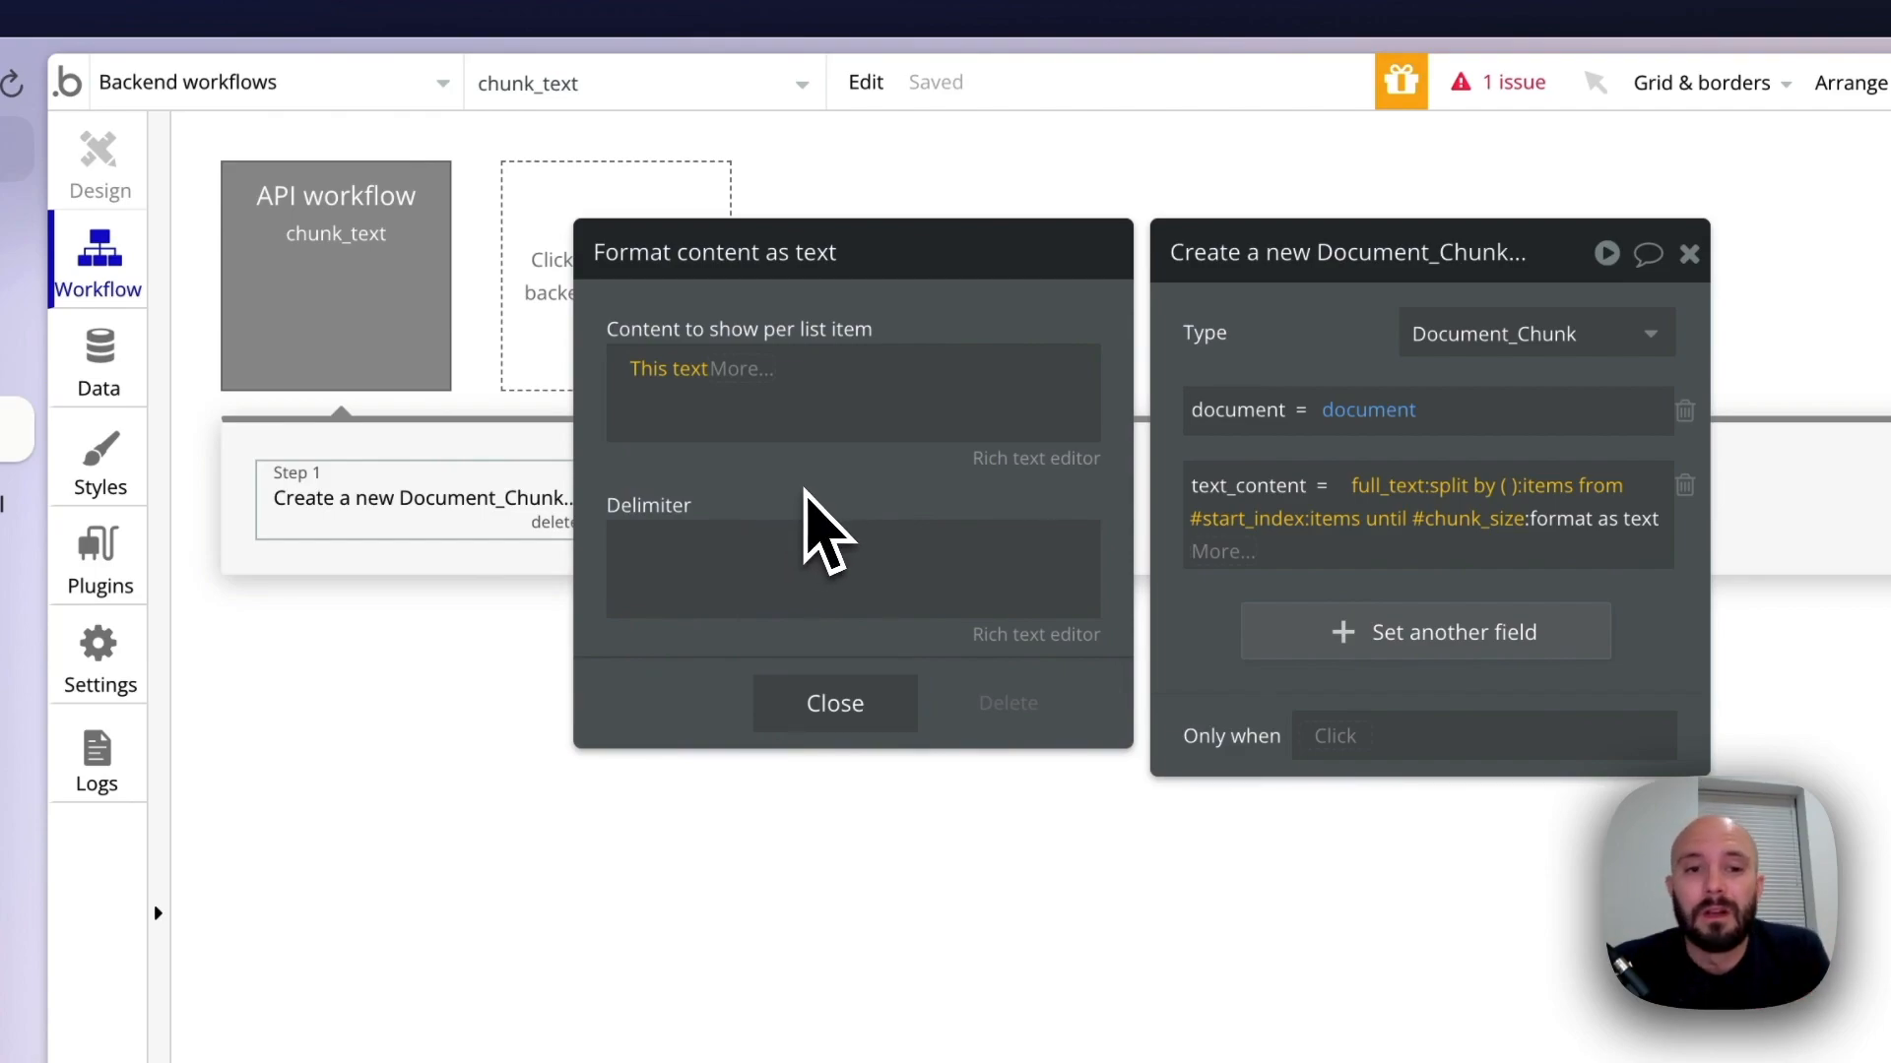
click(660, 563)
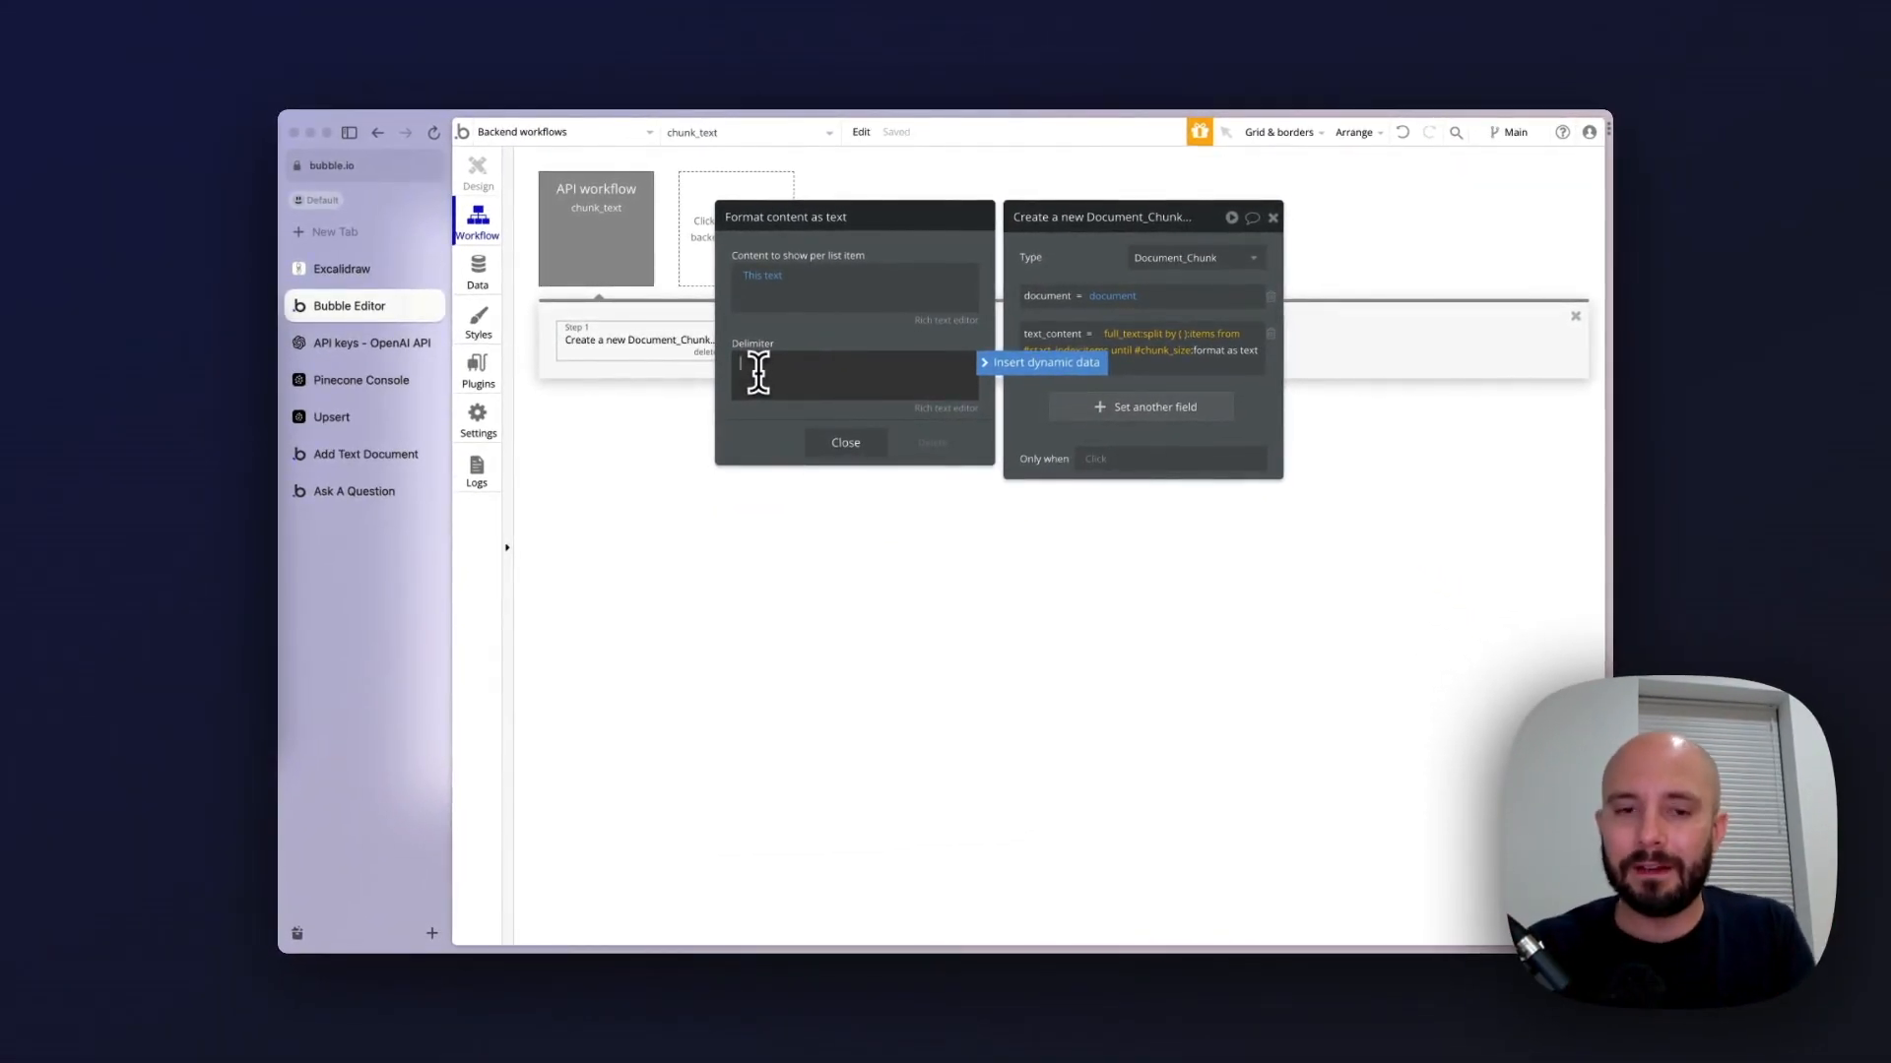
click(841, 443)
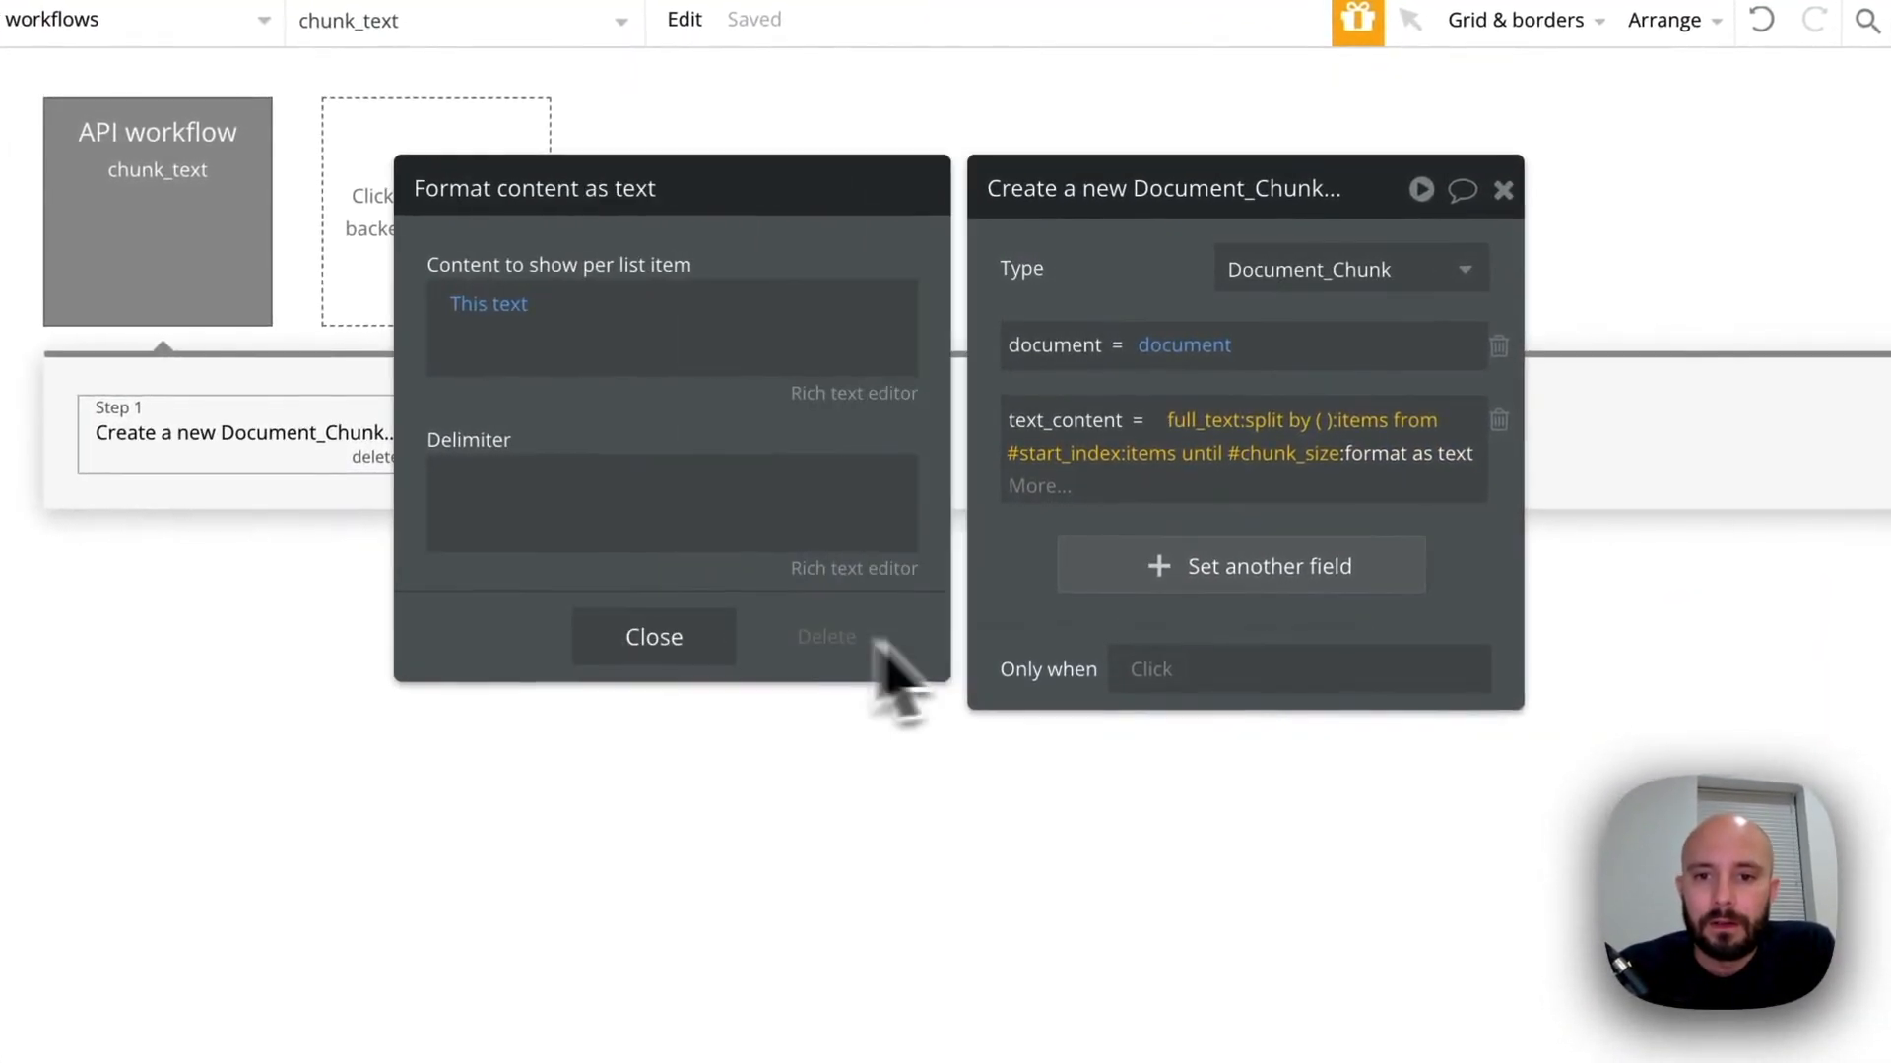
click(1005, 603)
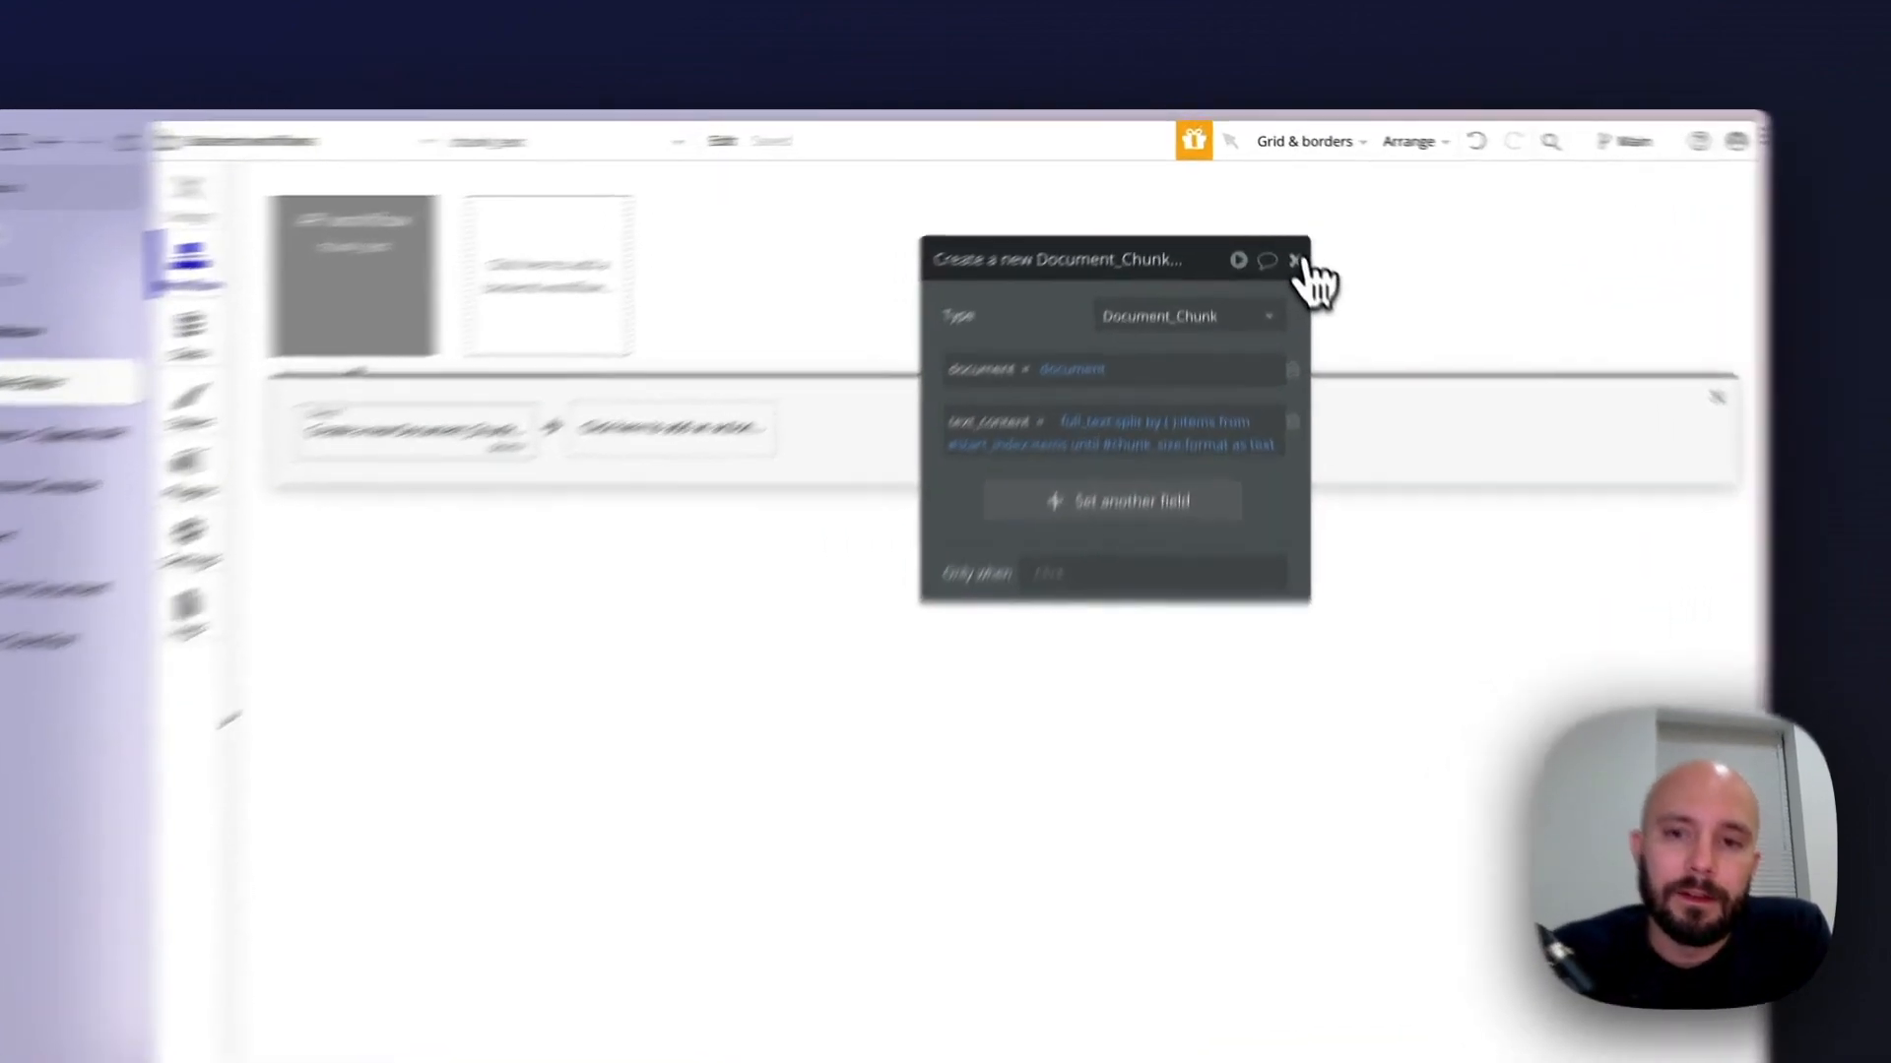
click(1273, 218)
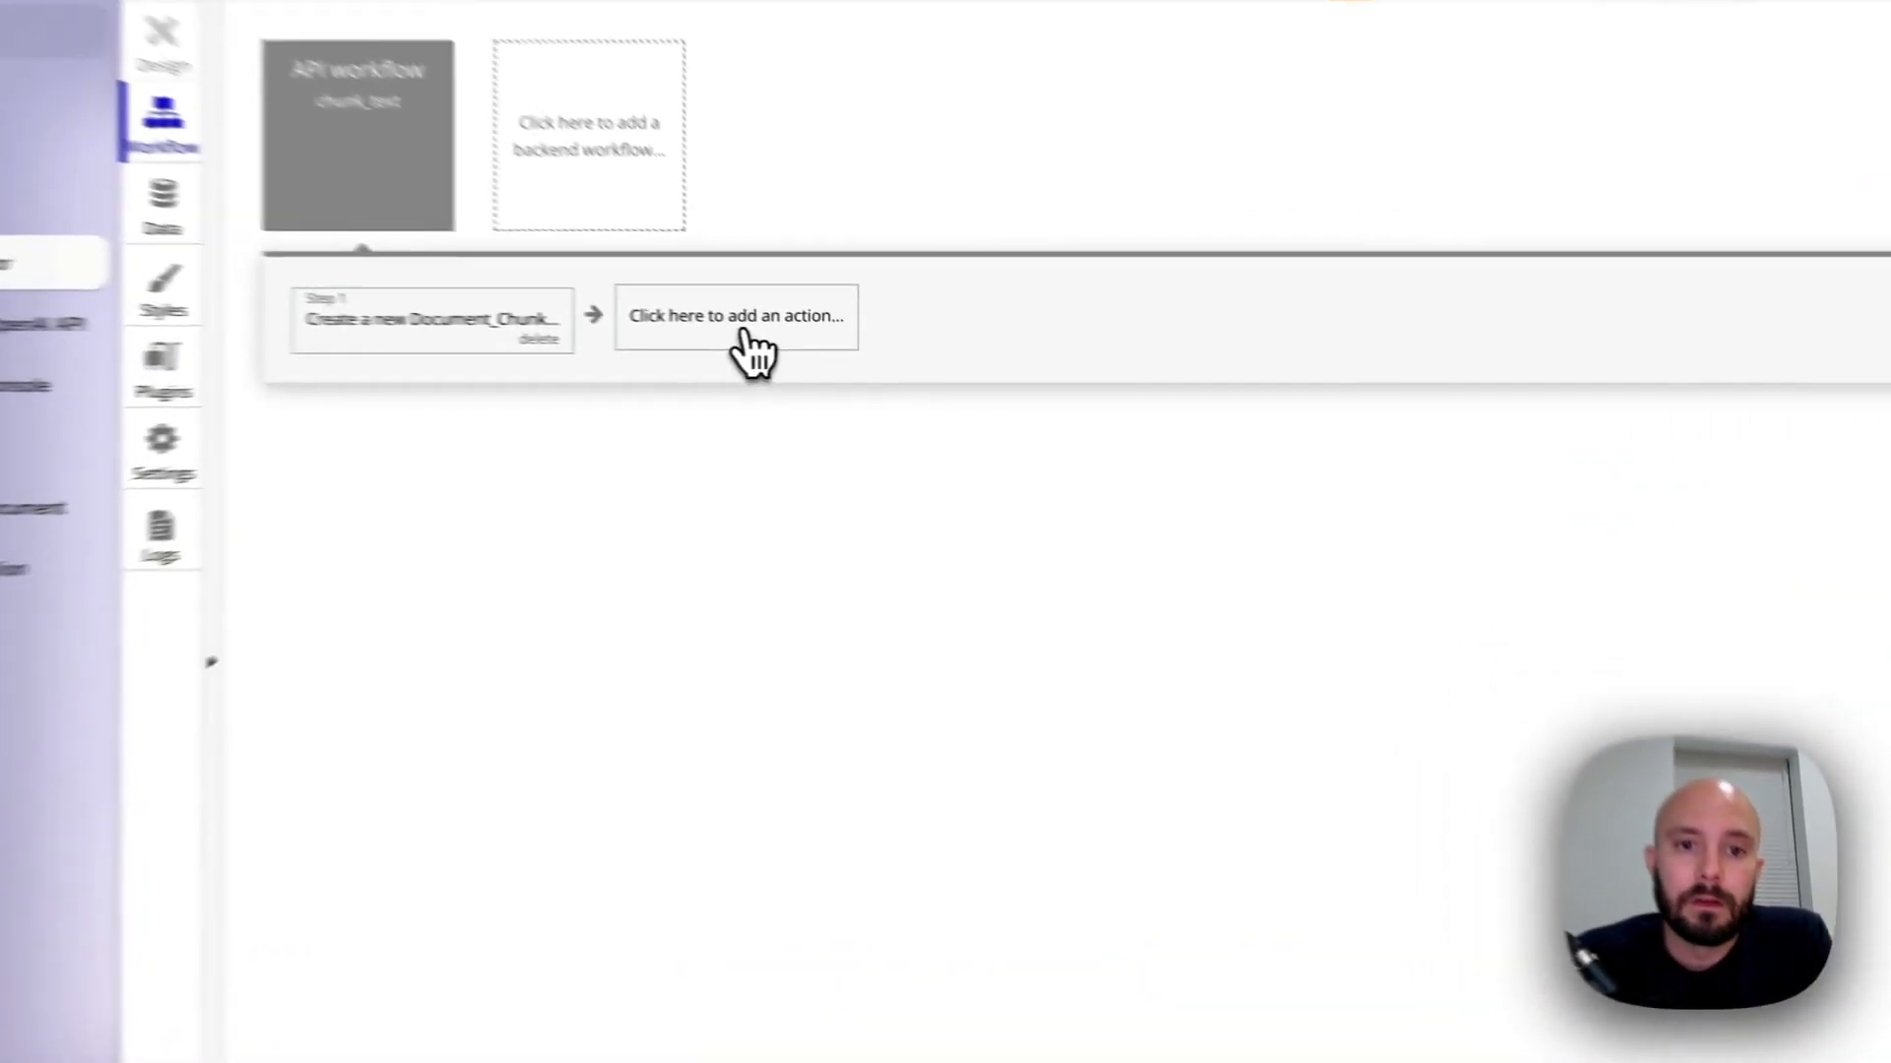
Add the OpenAI - Embeddings plugin action as step 2 of the chunk_text workflow
click(830, 351)
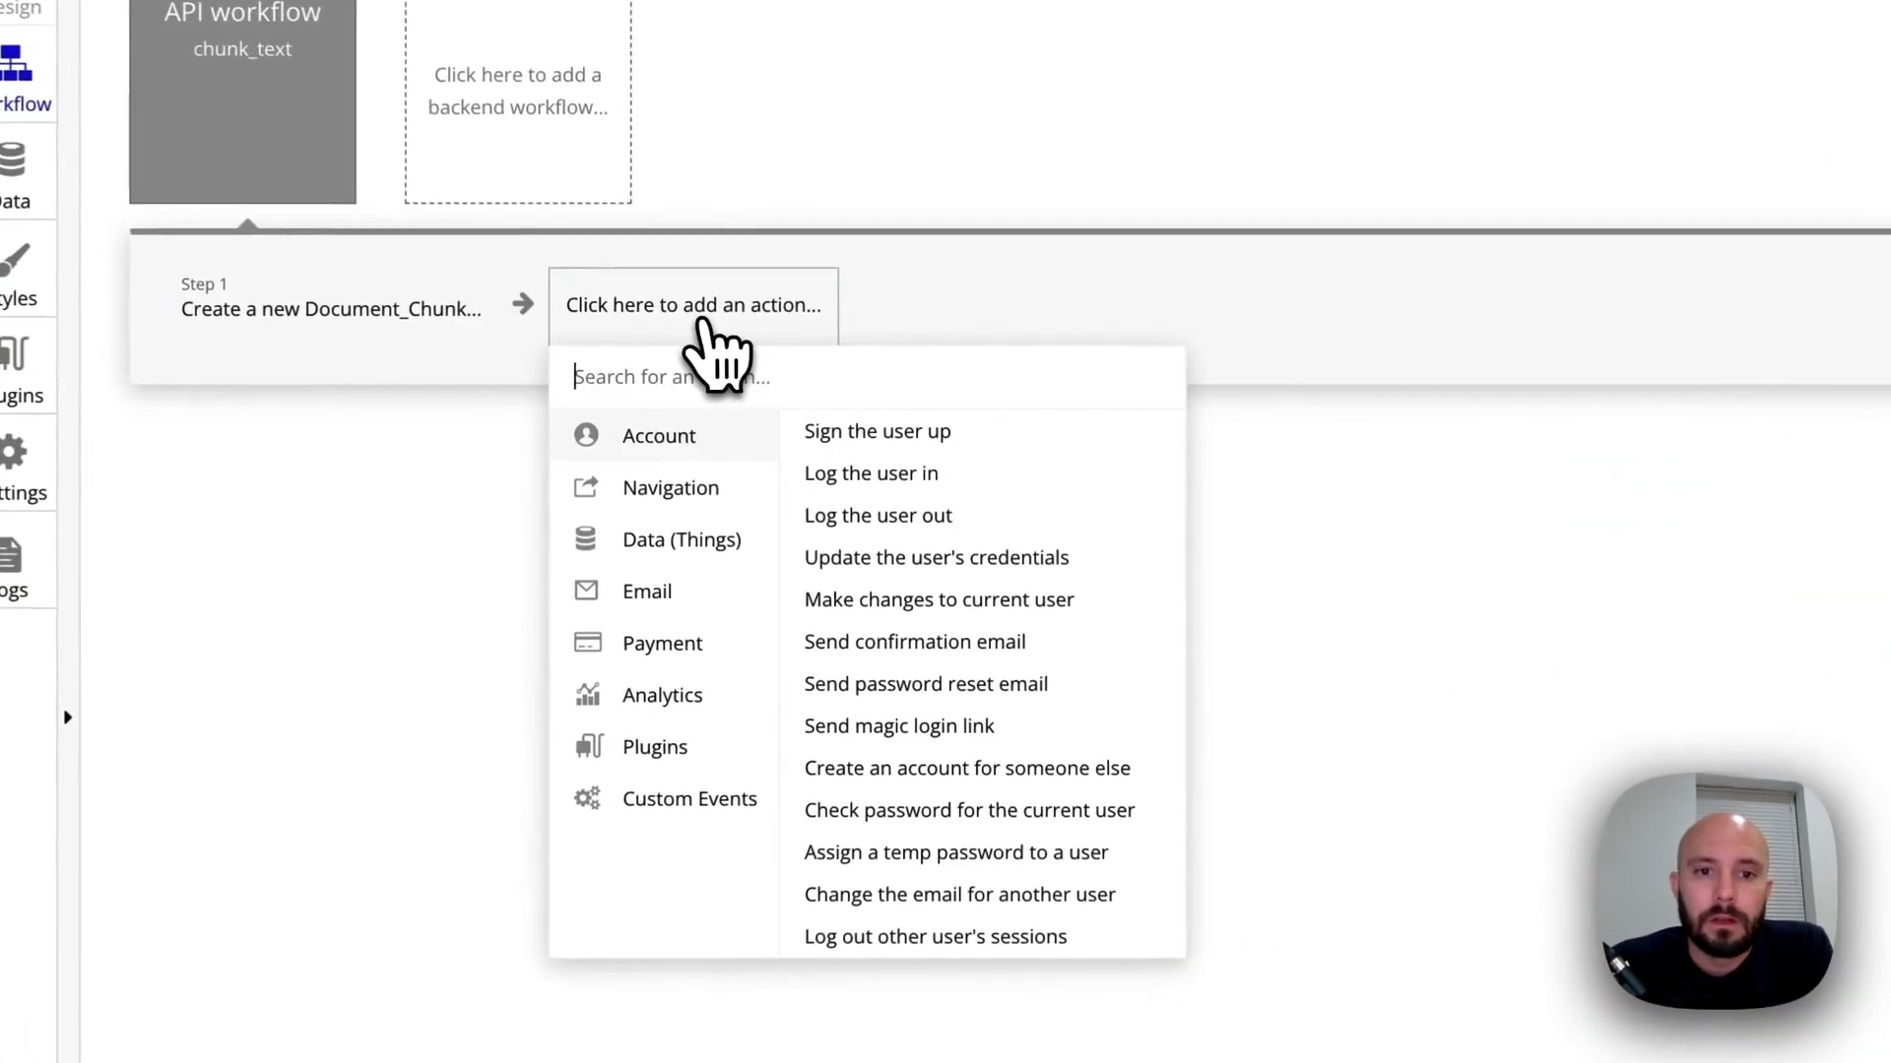
mouse_move(674, 760)
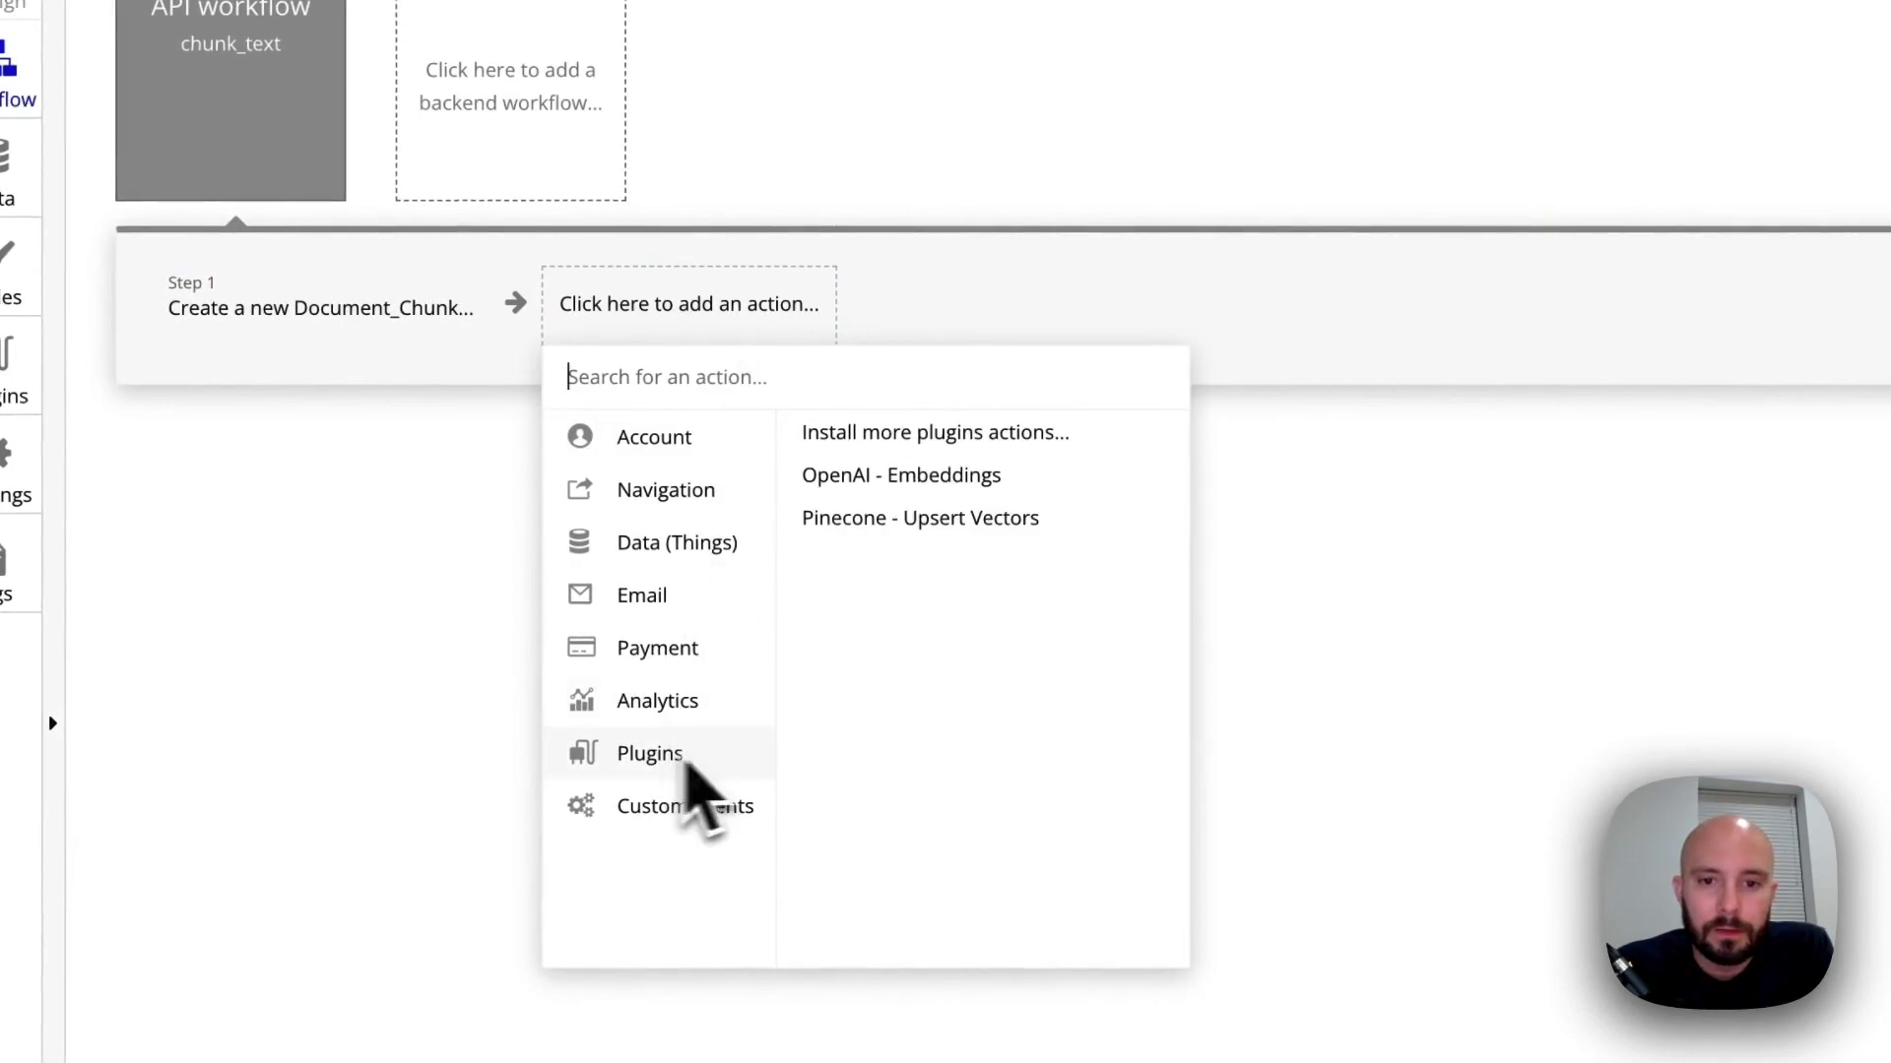
click(943, 482)
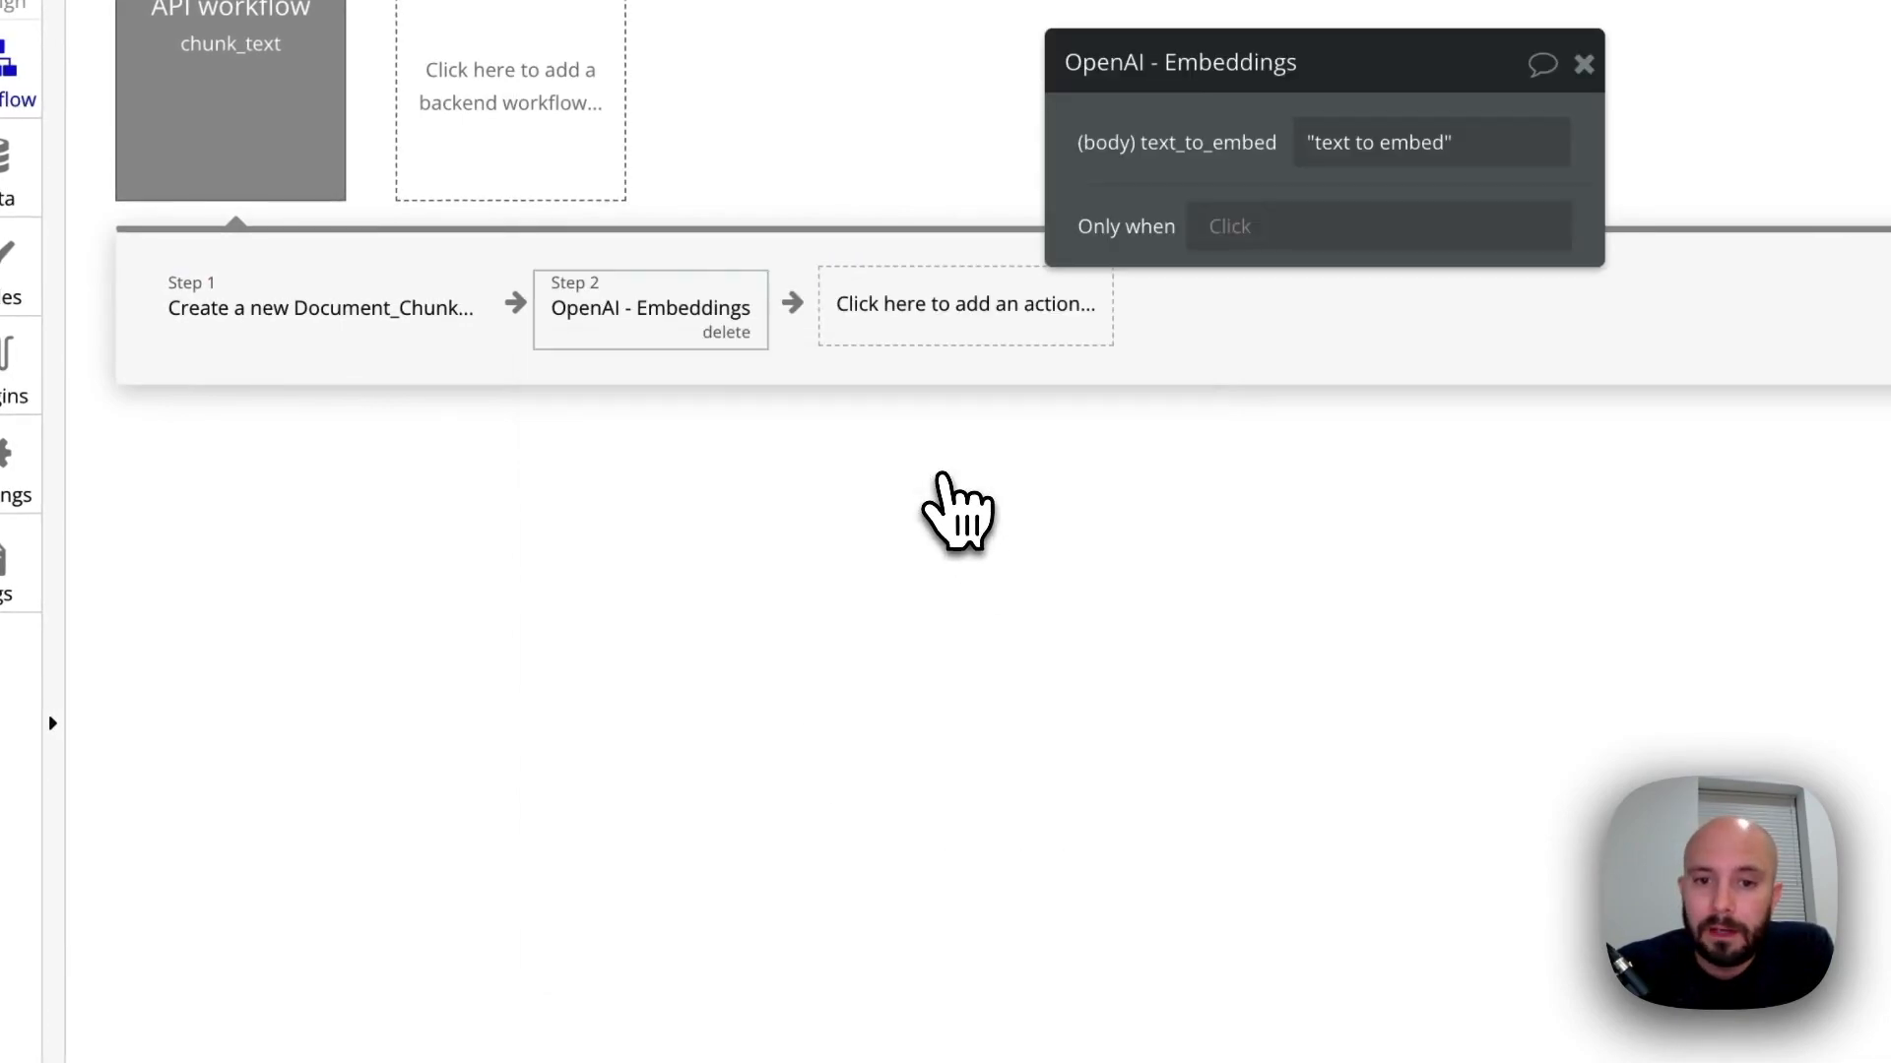
Replace the text_to_embed sample value with Result of step 1's text_content, formatted as JSON-safe, and close the action's settings
click(1043, 315)
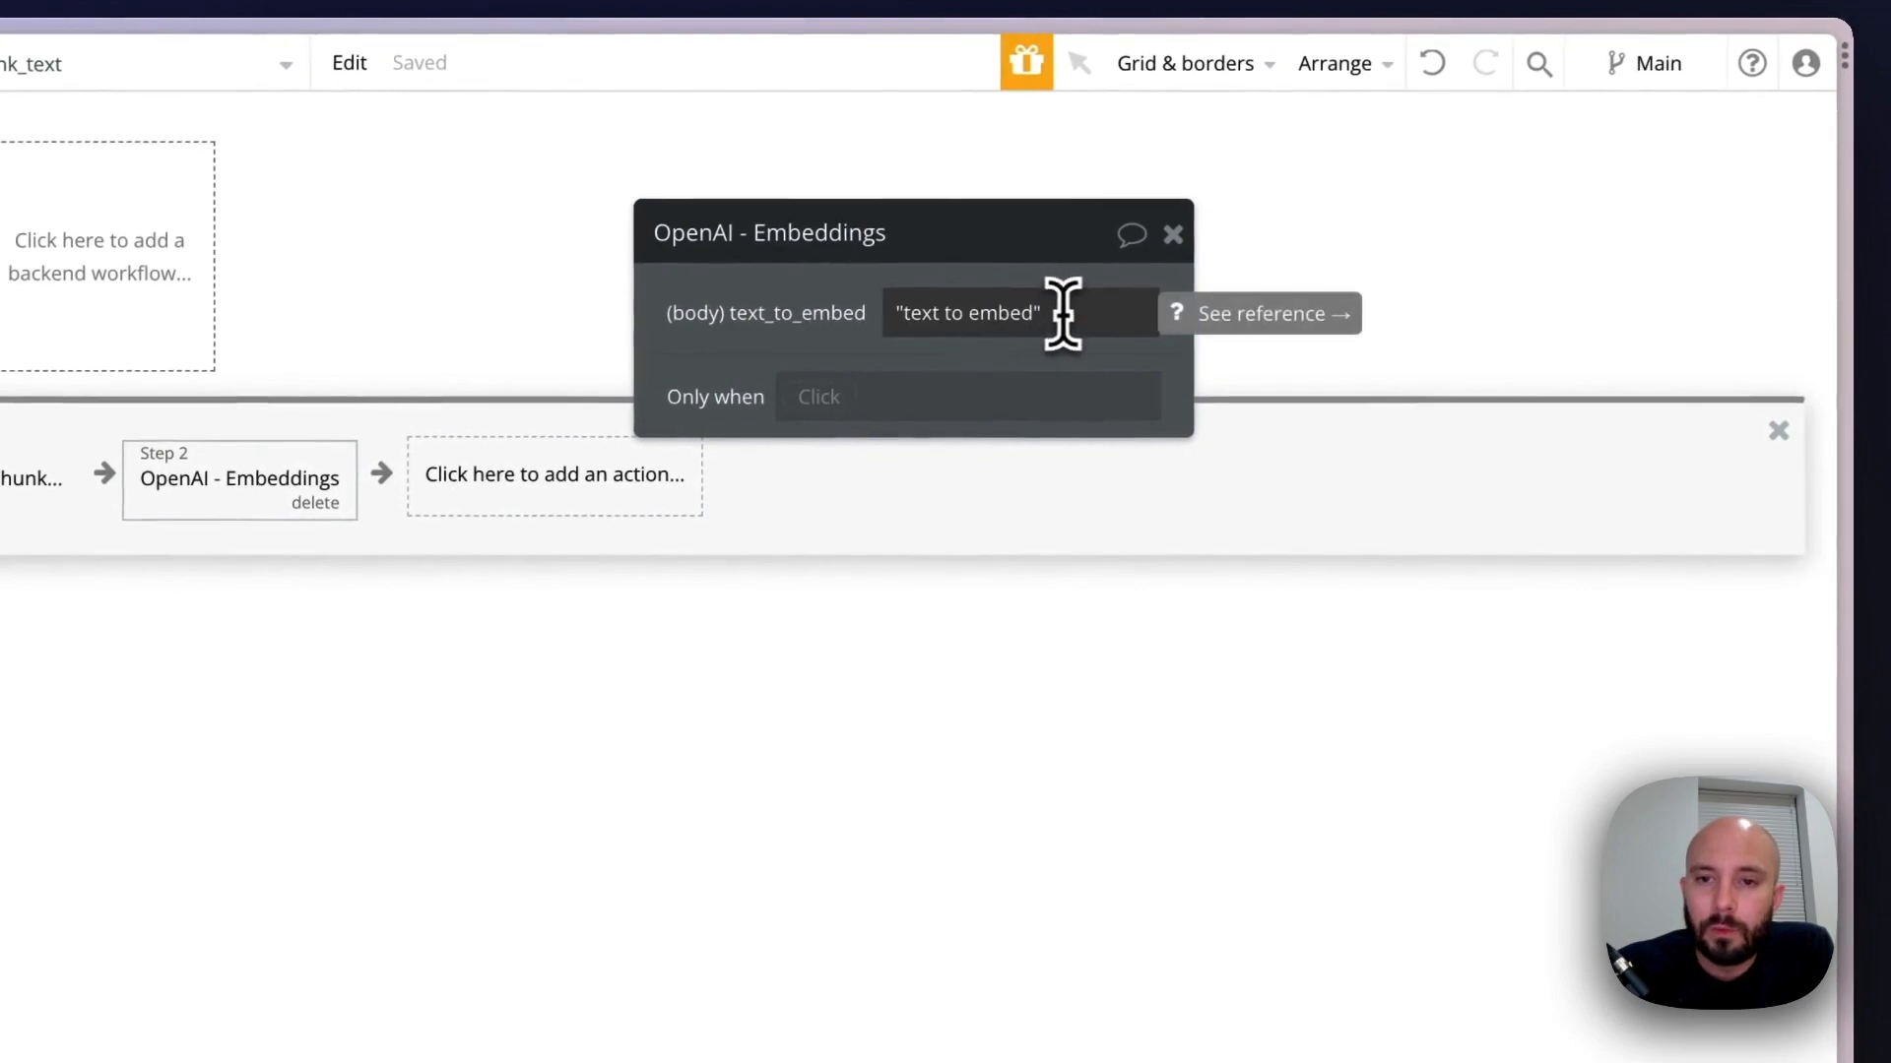
key(BackSpace)
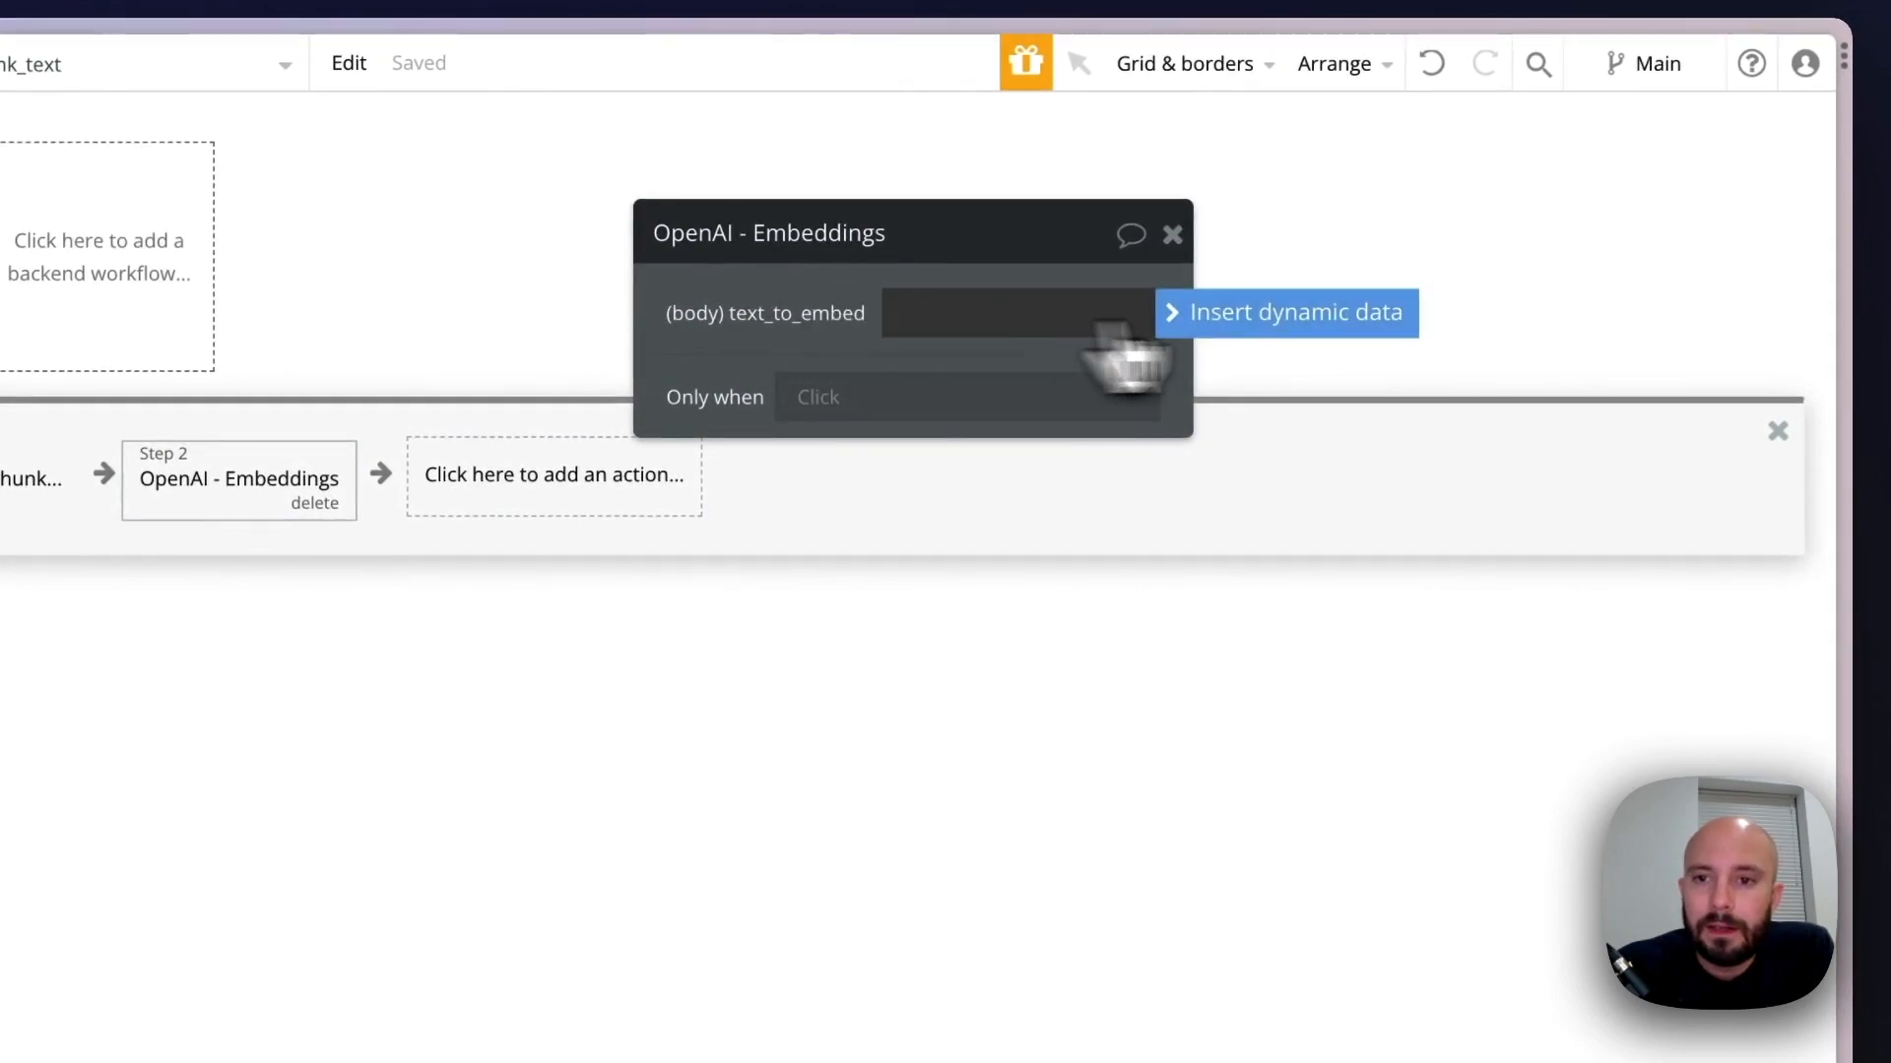
click(1347, 313)
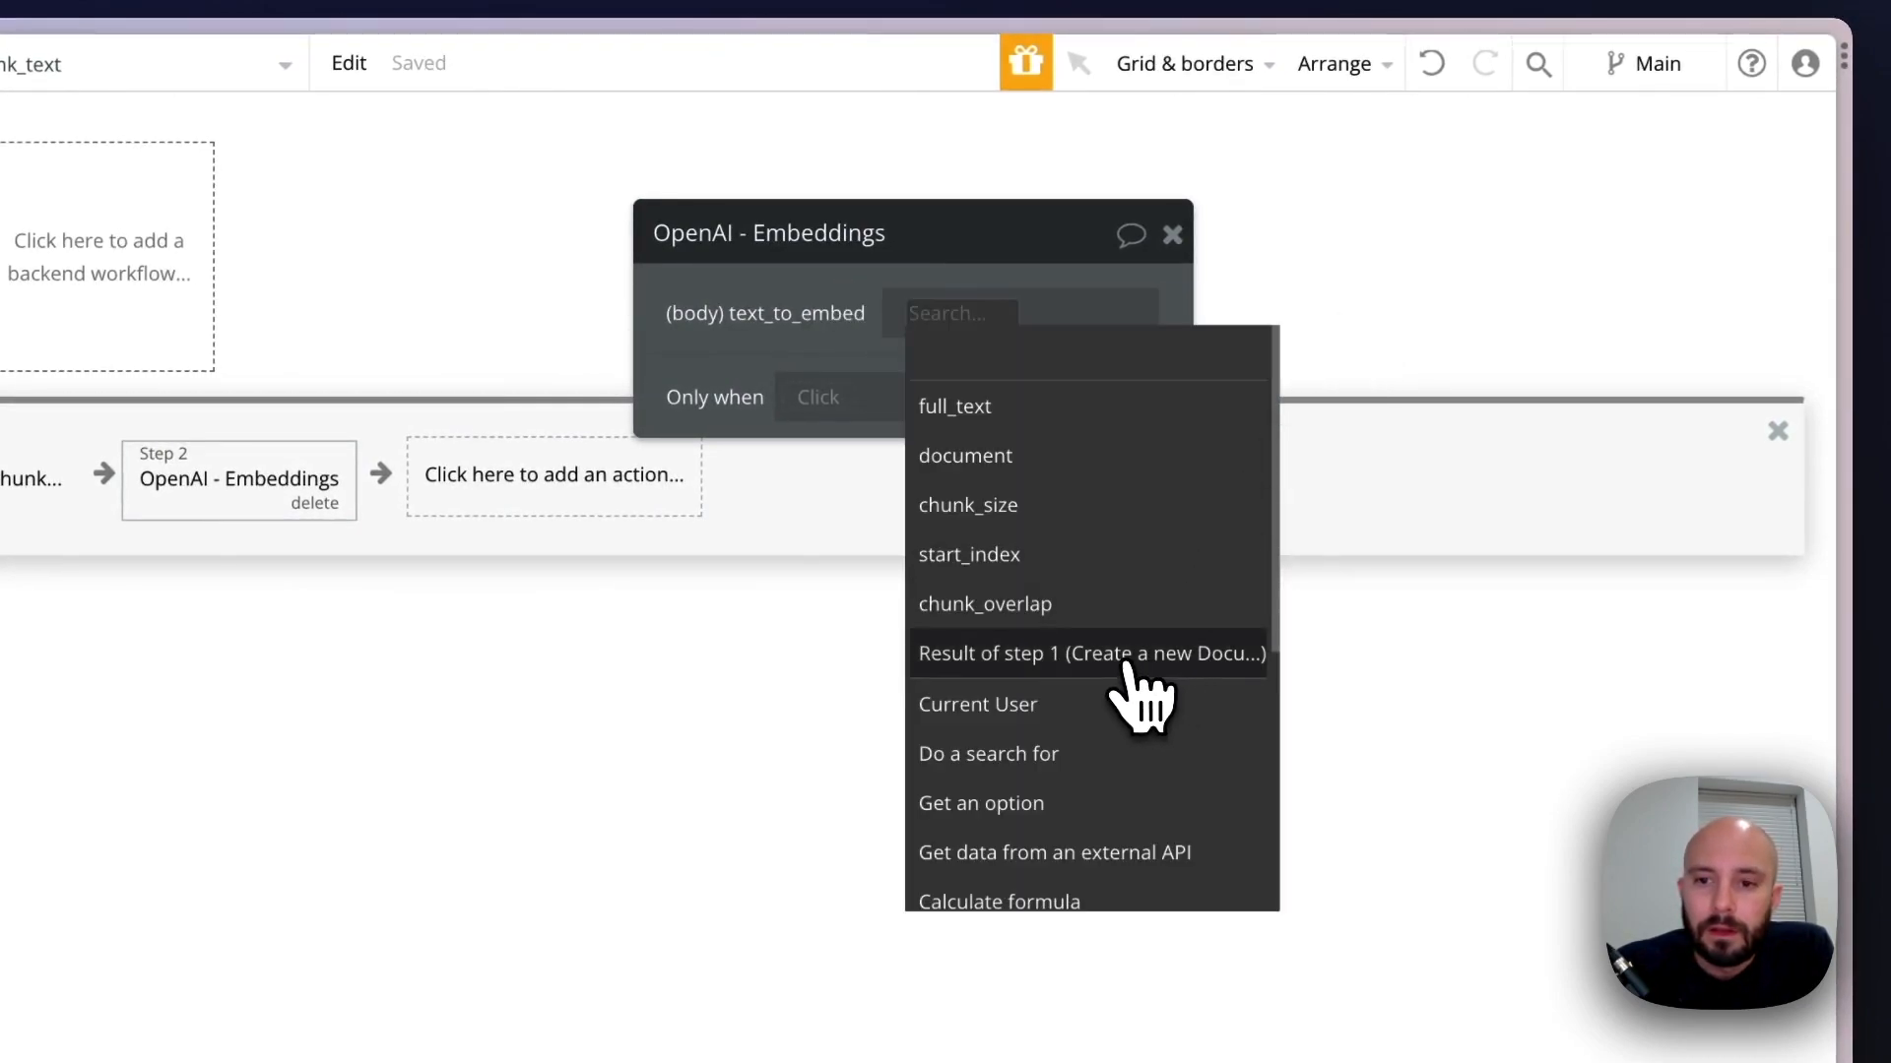
click(1060, 658)
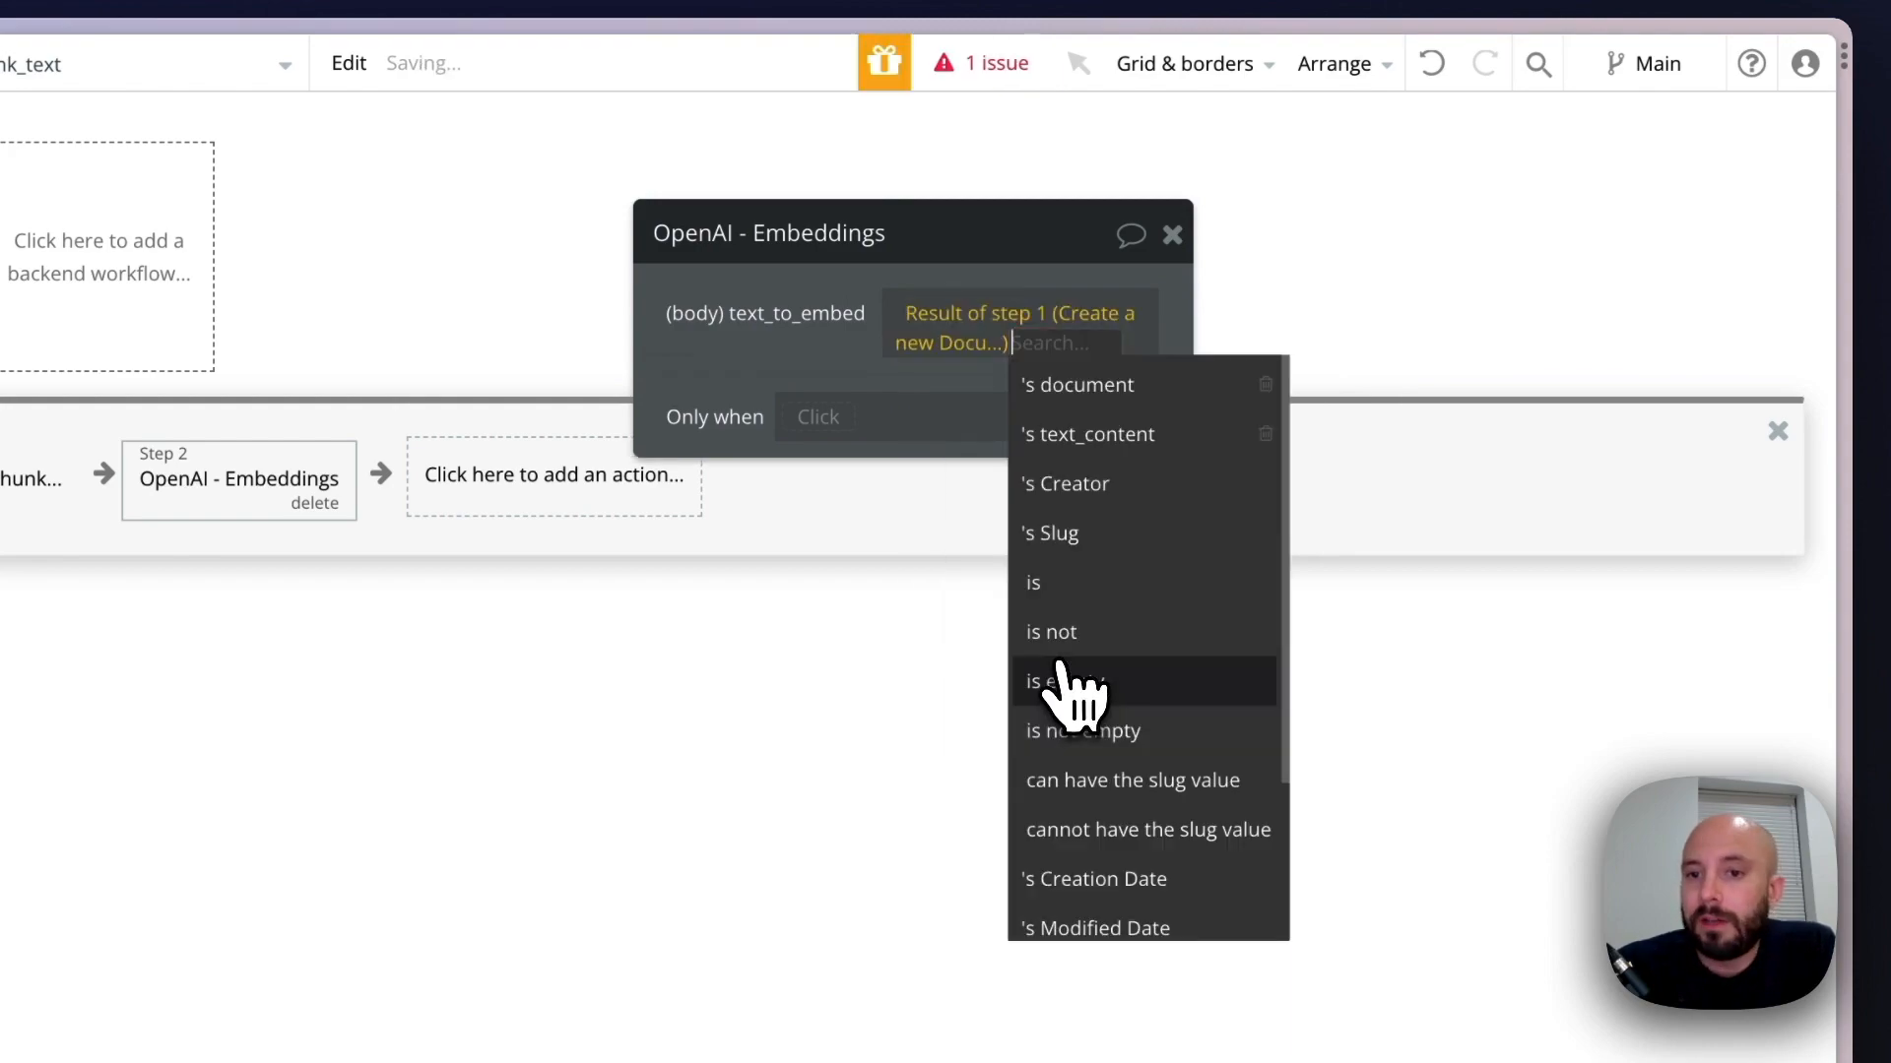
click(1117, 439)
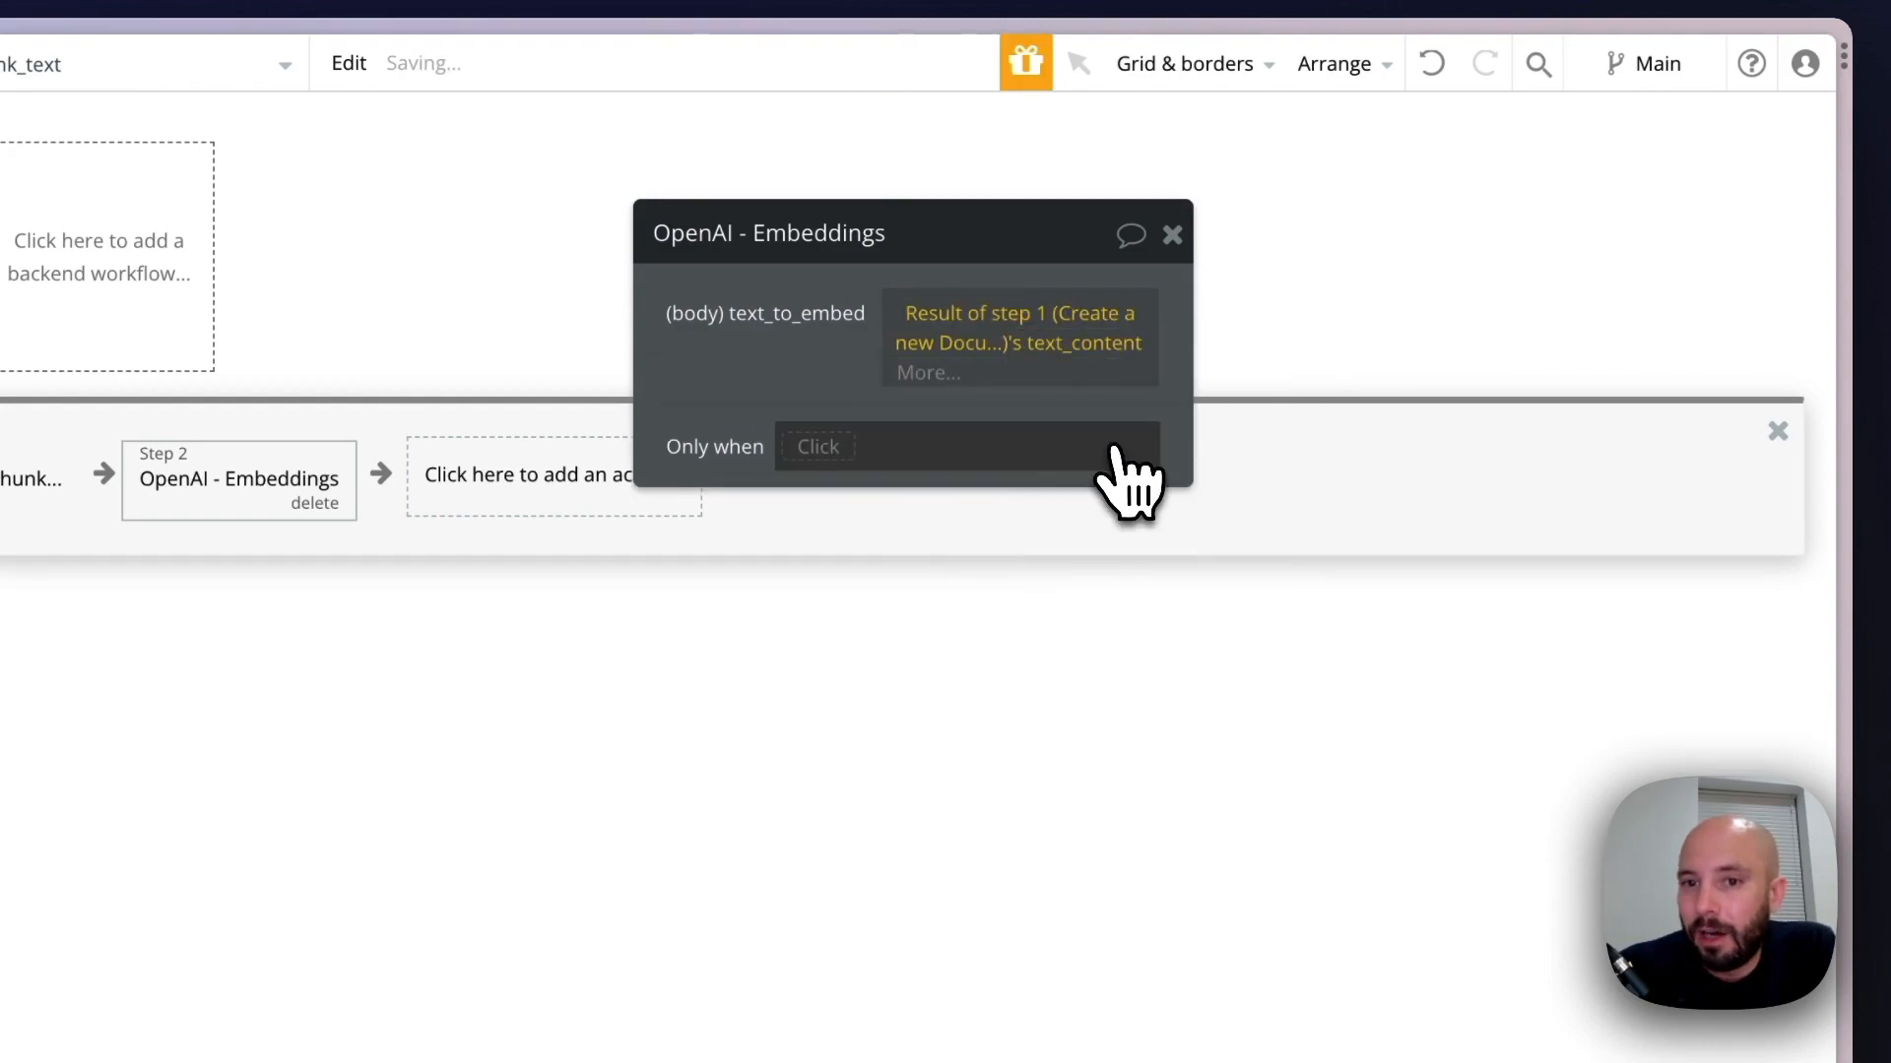
click(935, 379)
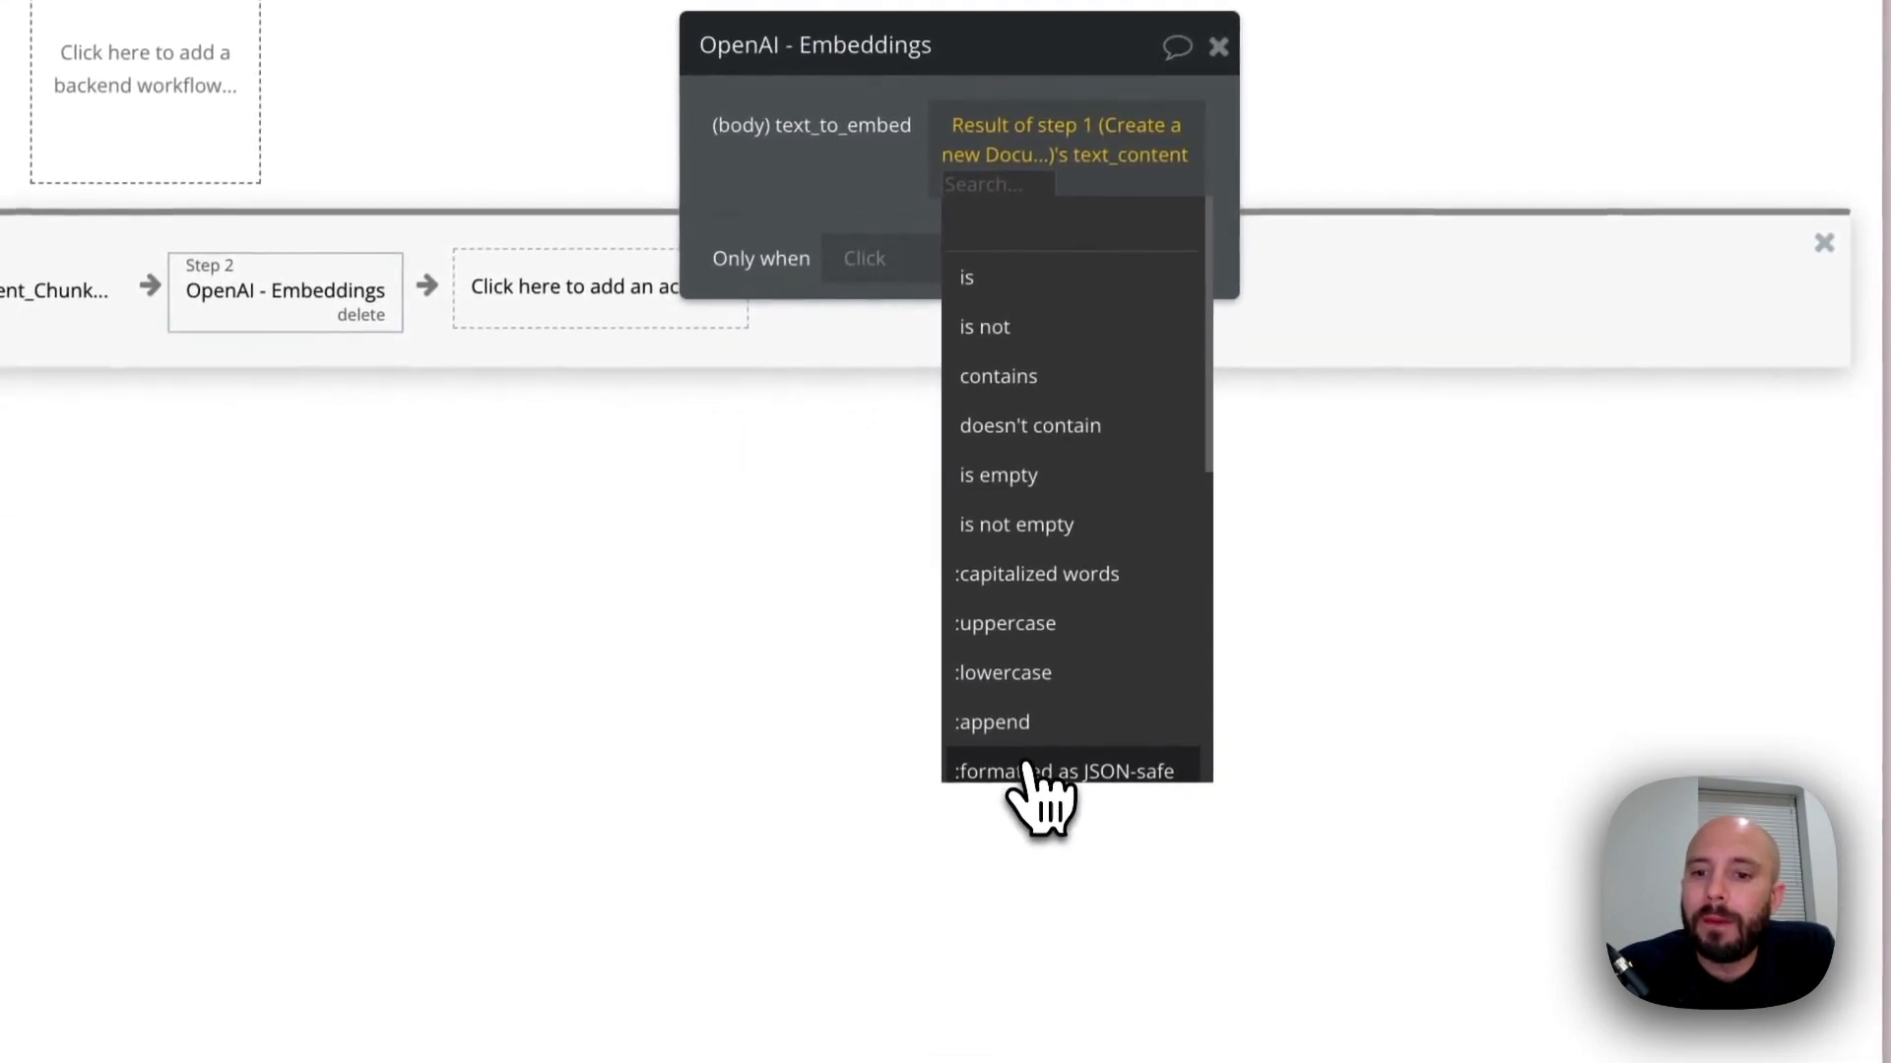
click(1029, 771)
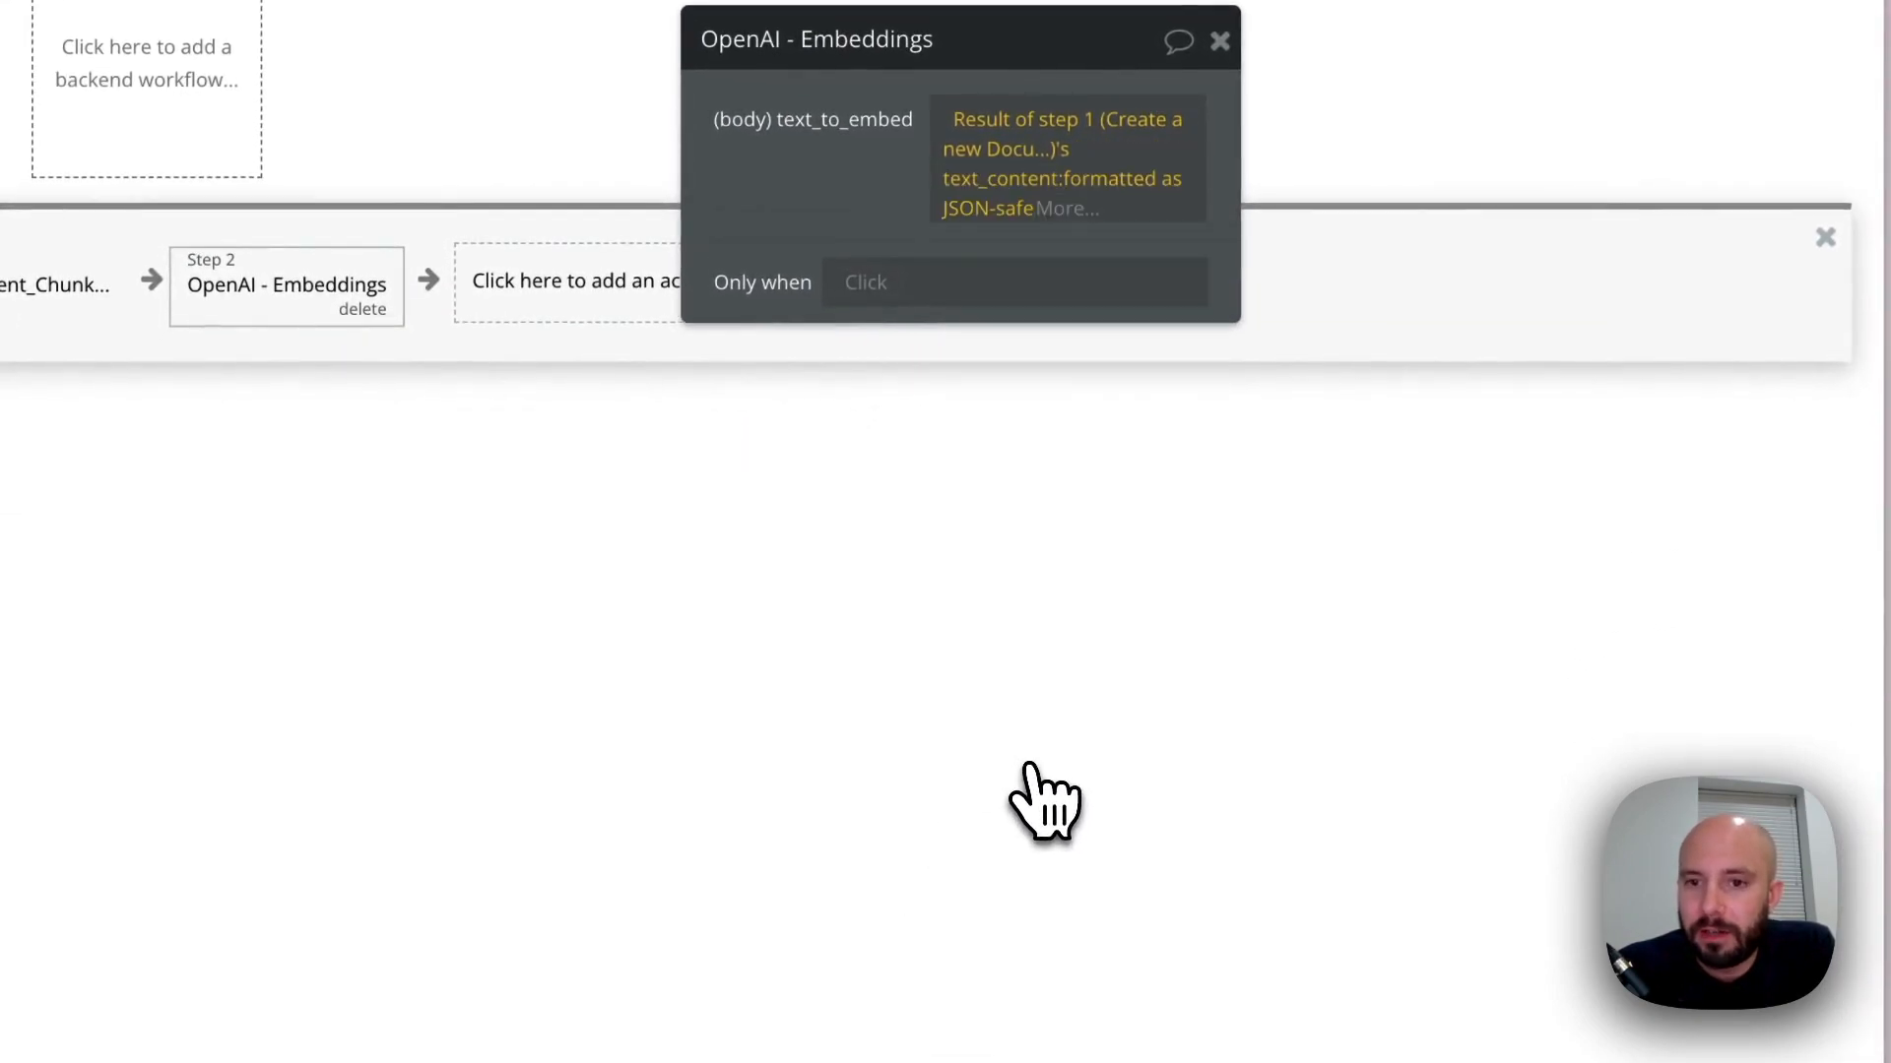
click(1088, 438)
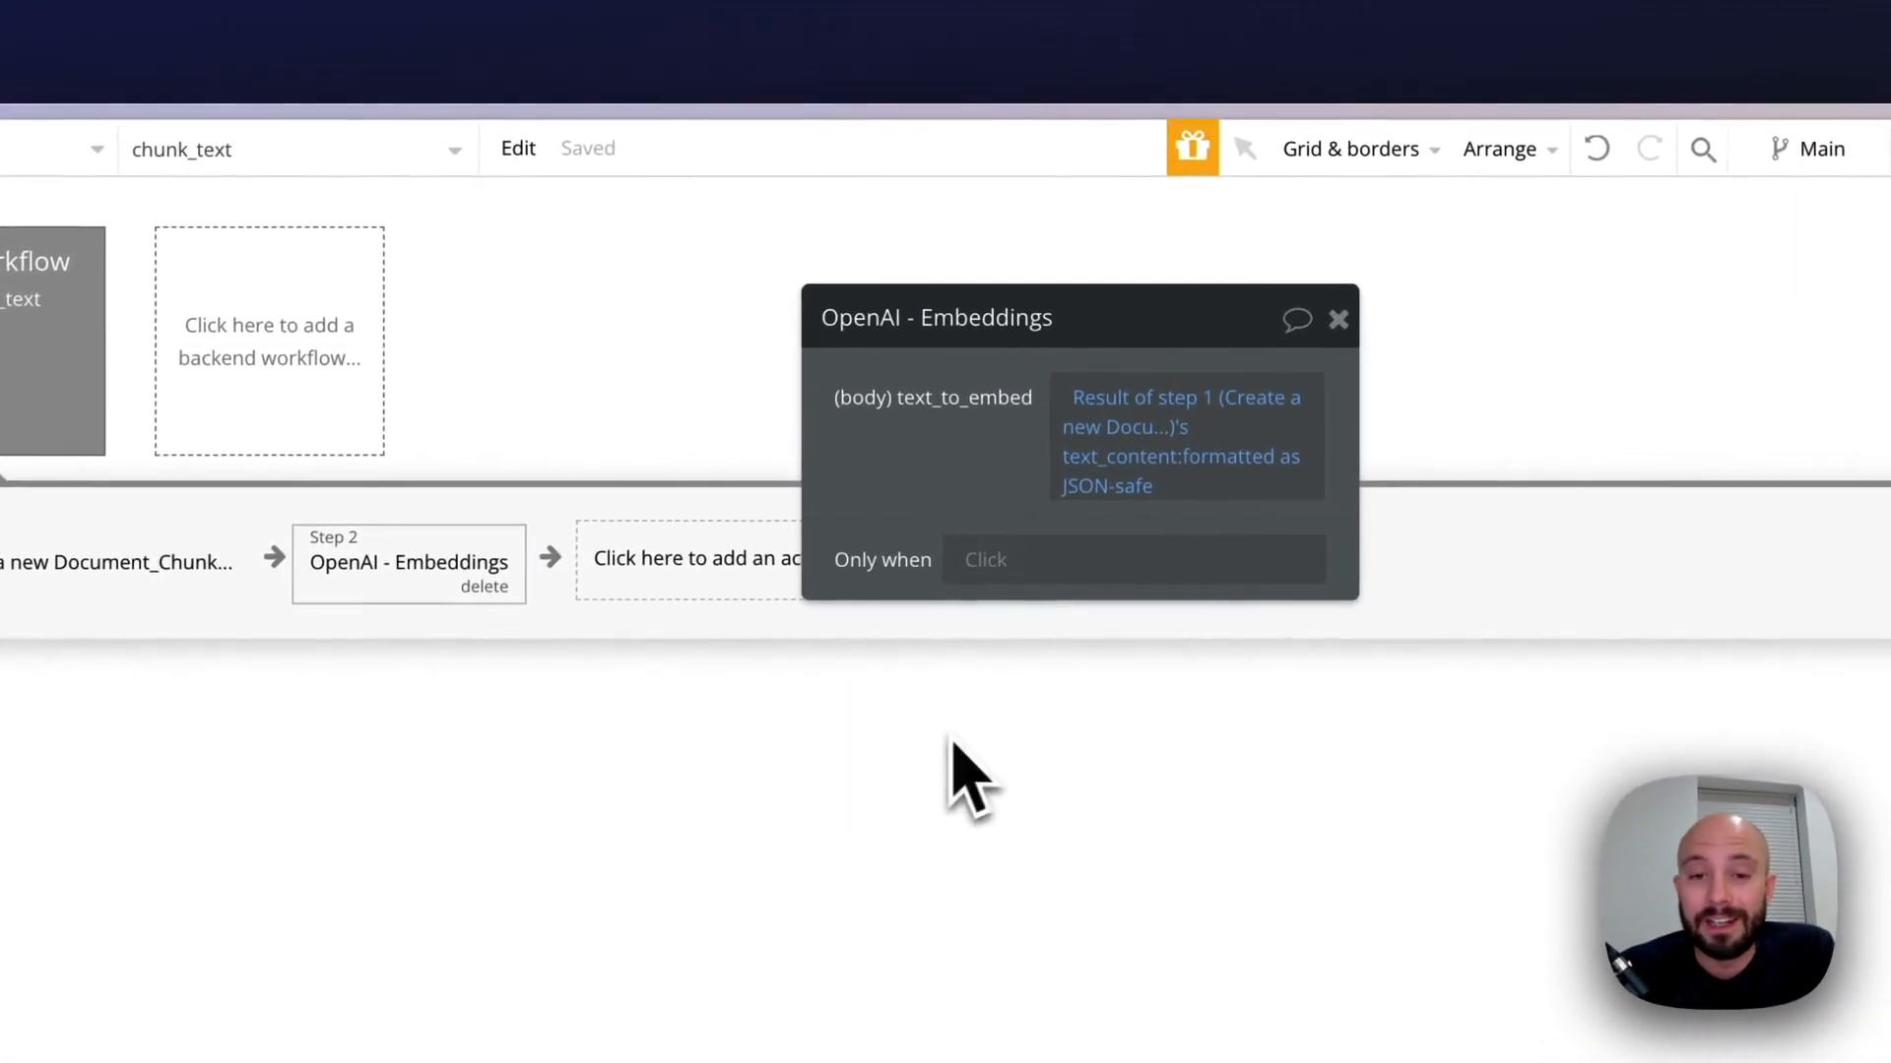
click(1338, 320)
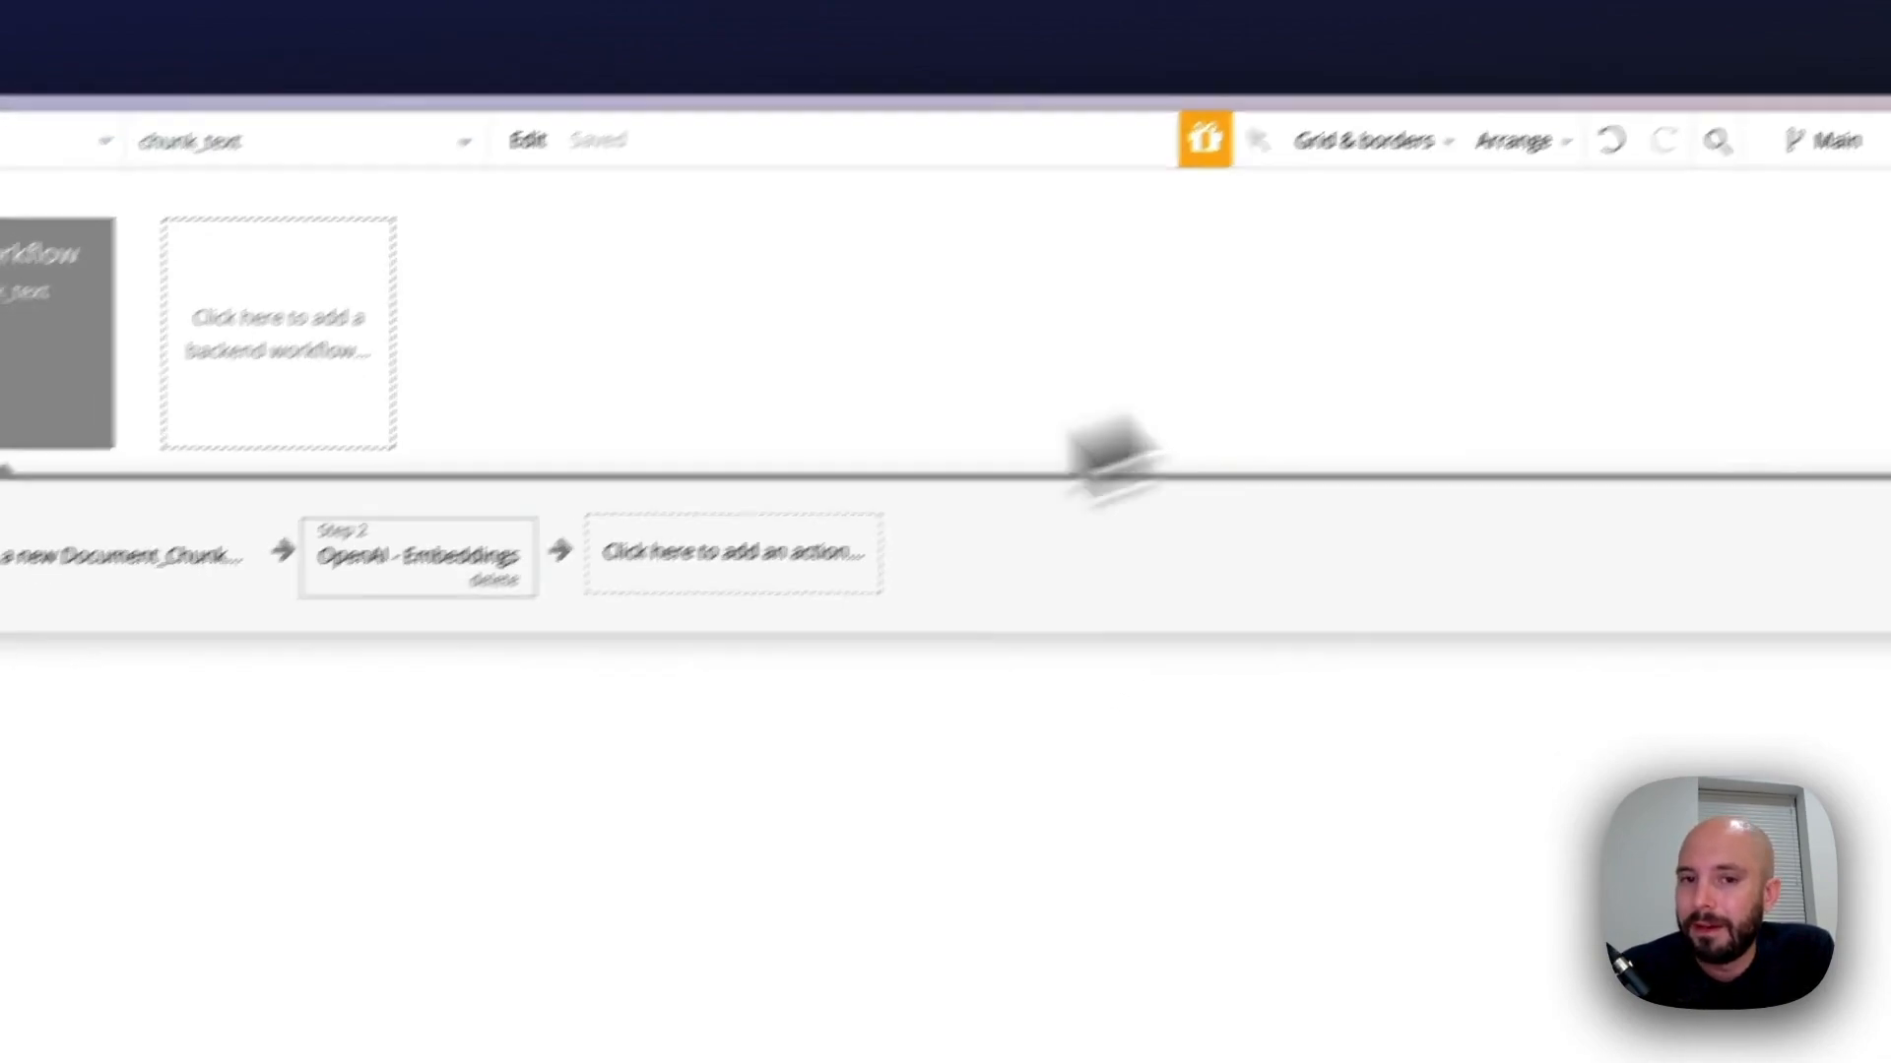
Add the Pinecone - Upsert Vectors plugin action as step 3 of the chunk_text workflow
click(1024, 394)
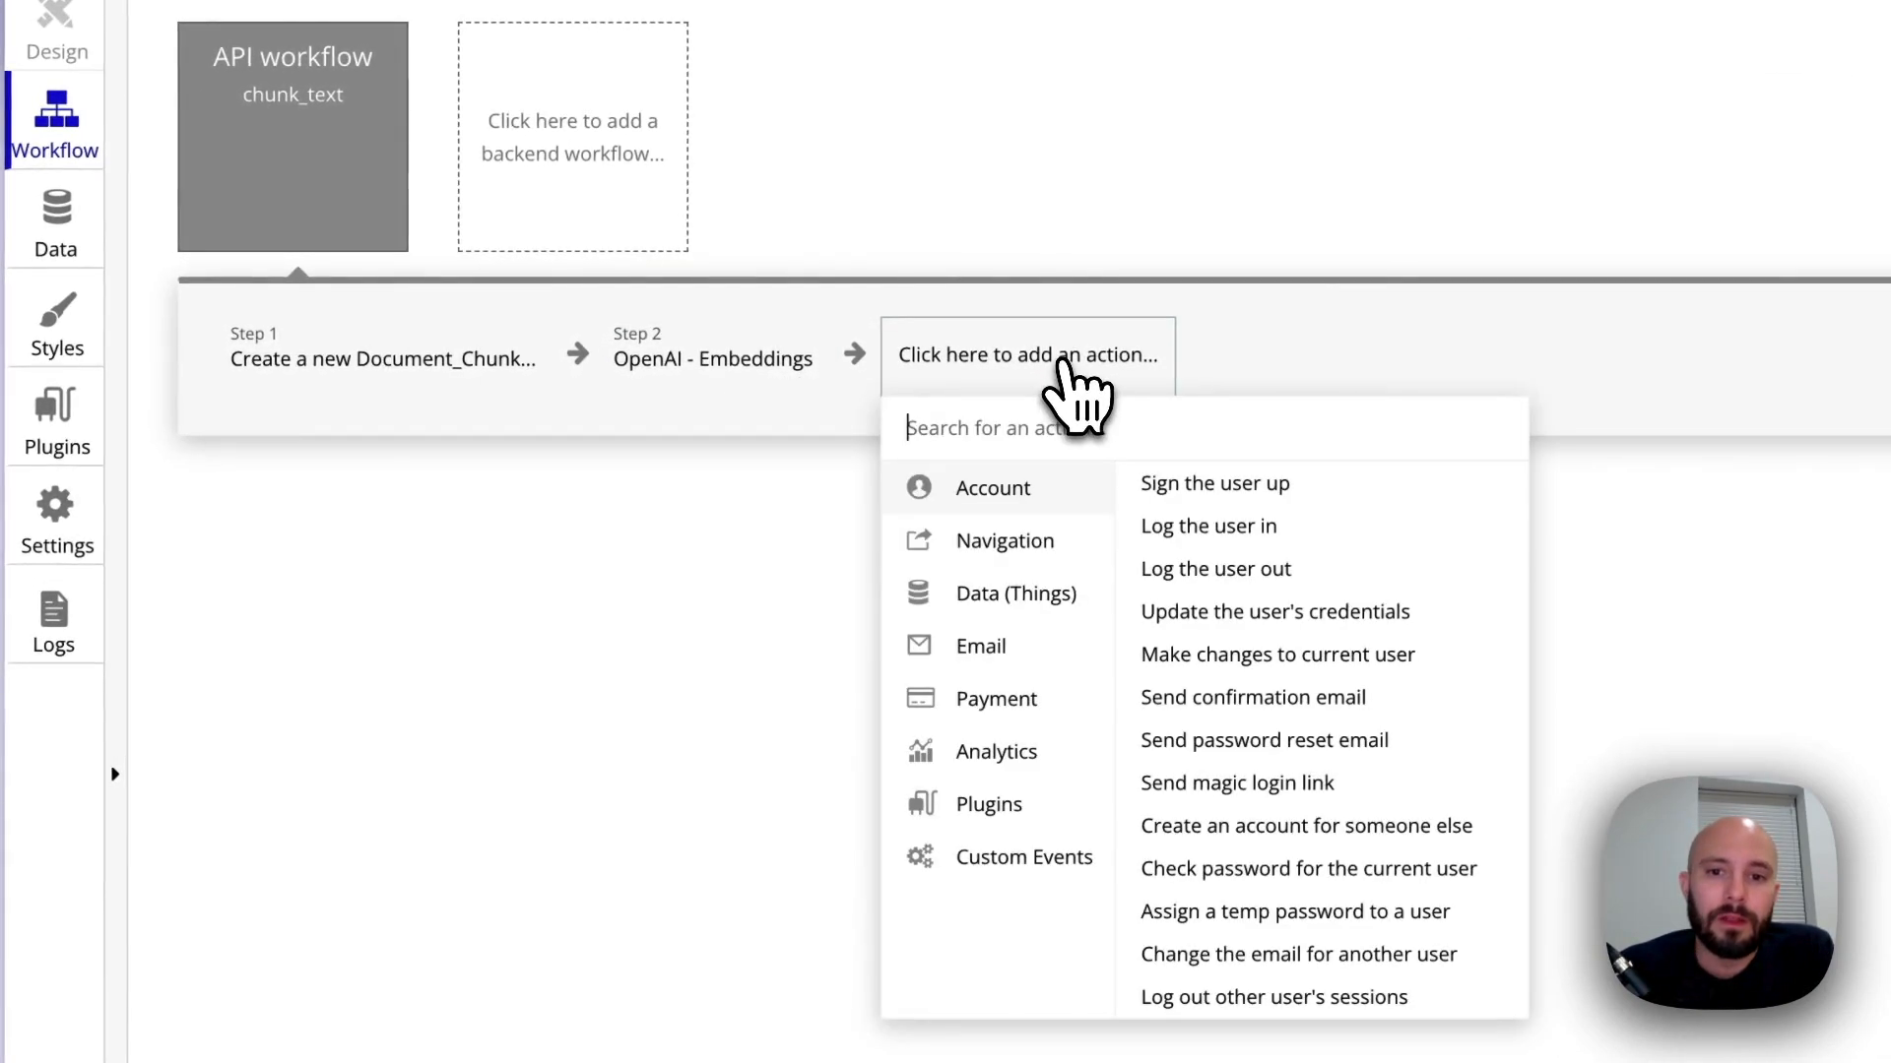
mouse_move(984, 805)
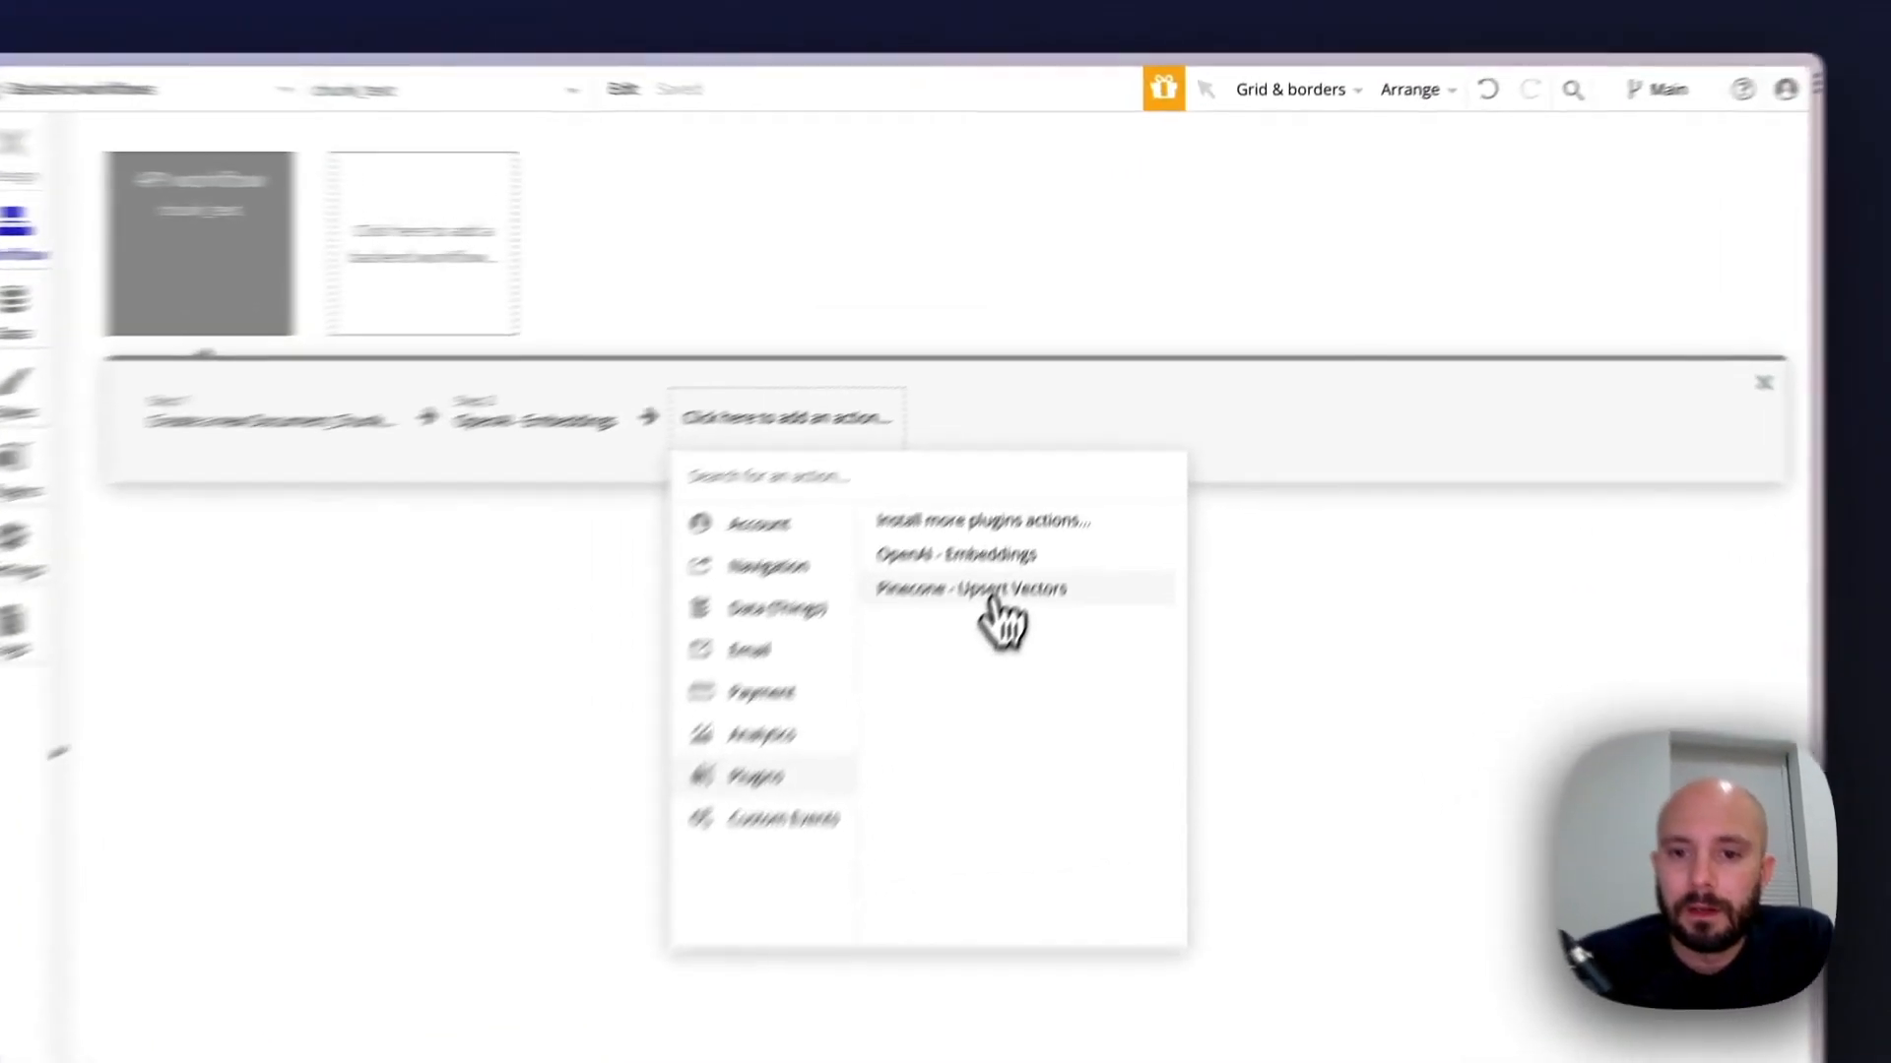
click(1093, 448)
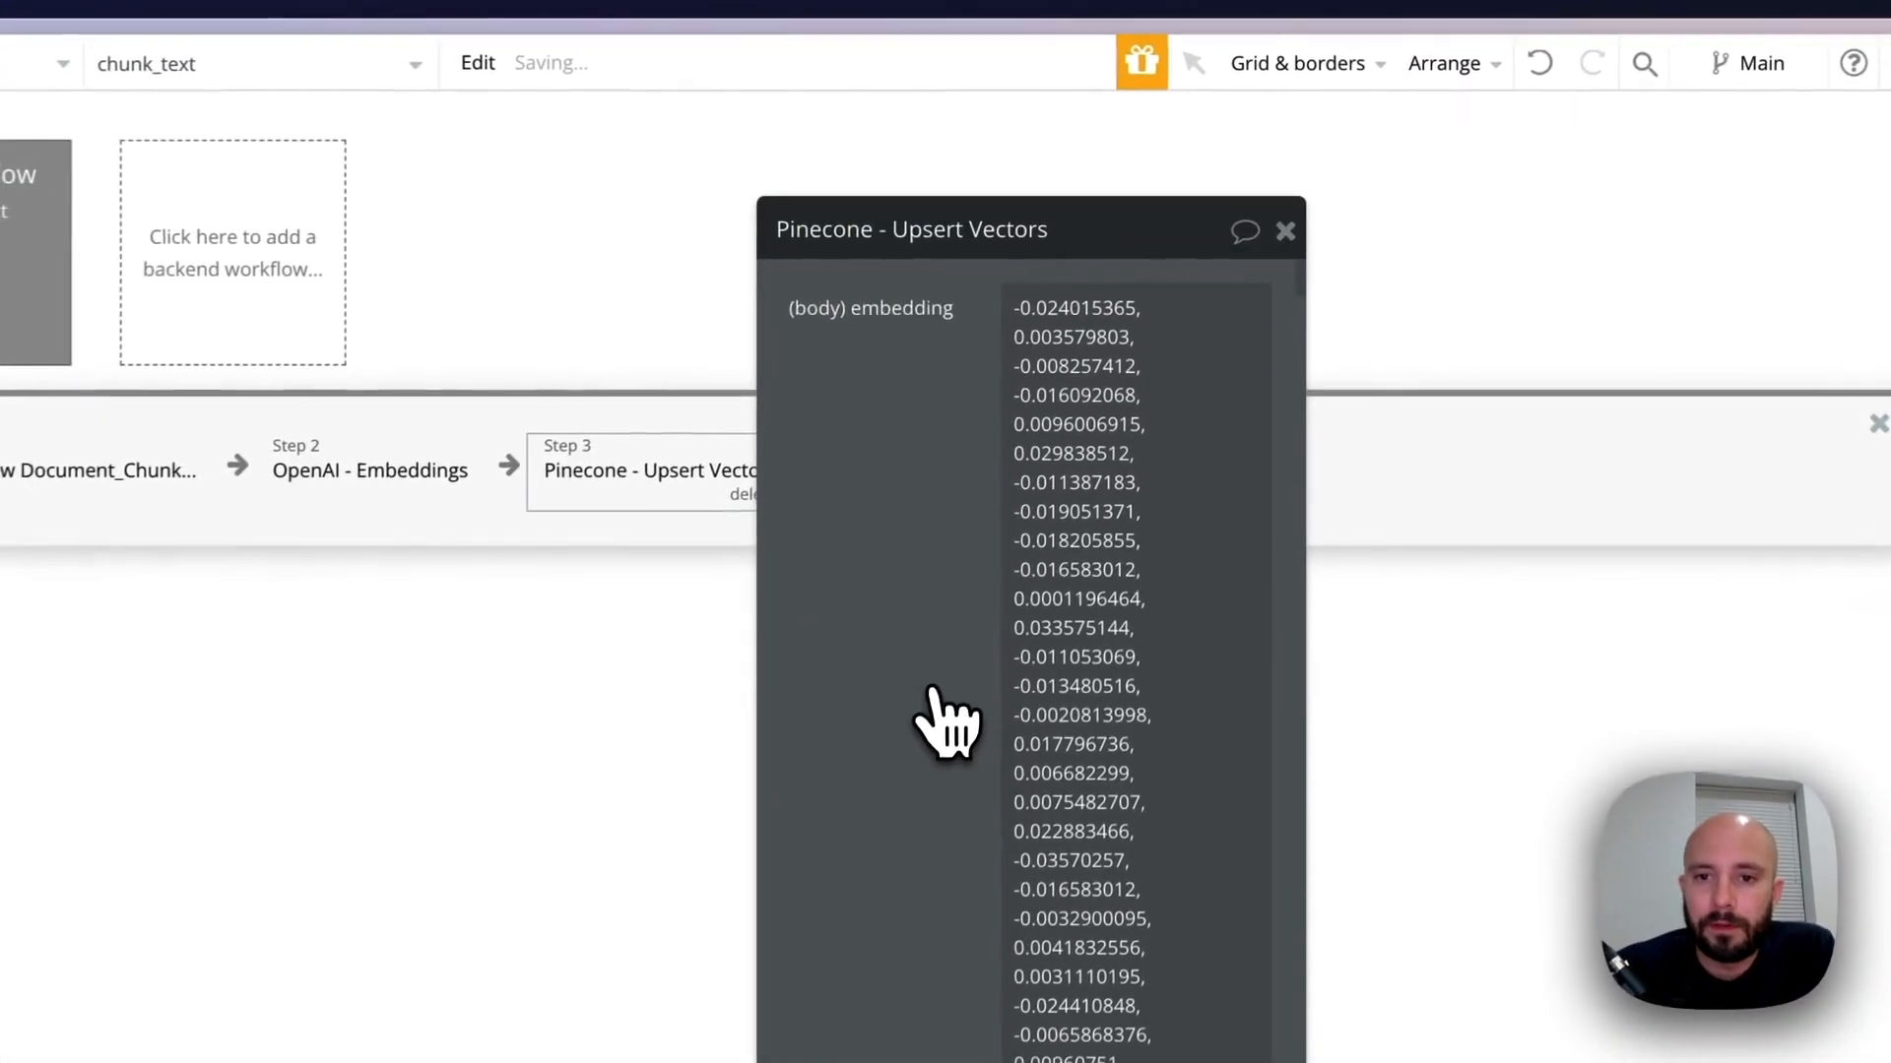
Replace the sample vector in the embedding parameter with Result of step 2 (OpenAI - Embeddings)'s data:first item's embedding
click(1008, 314)
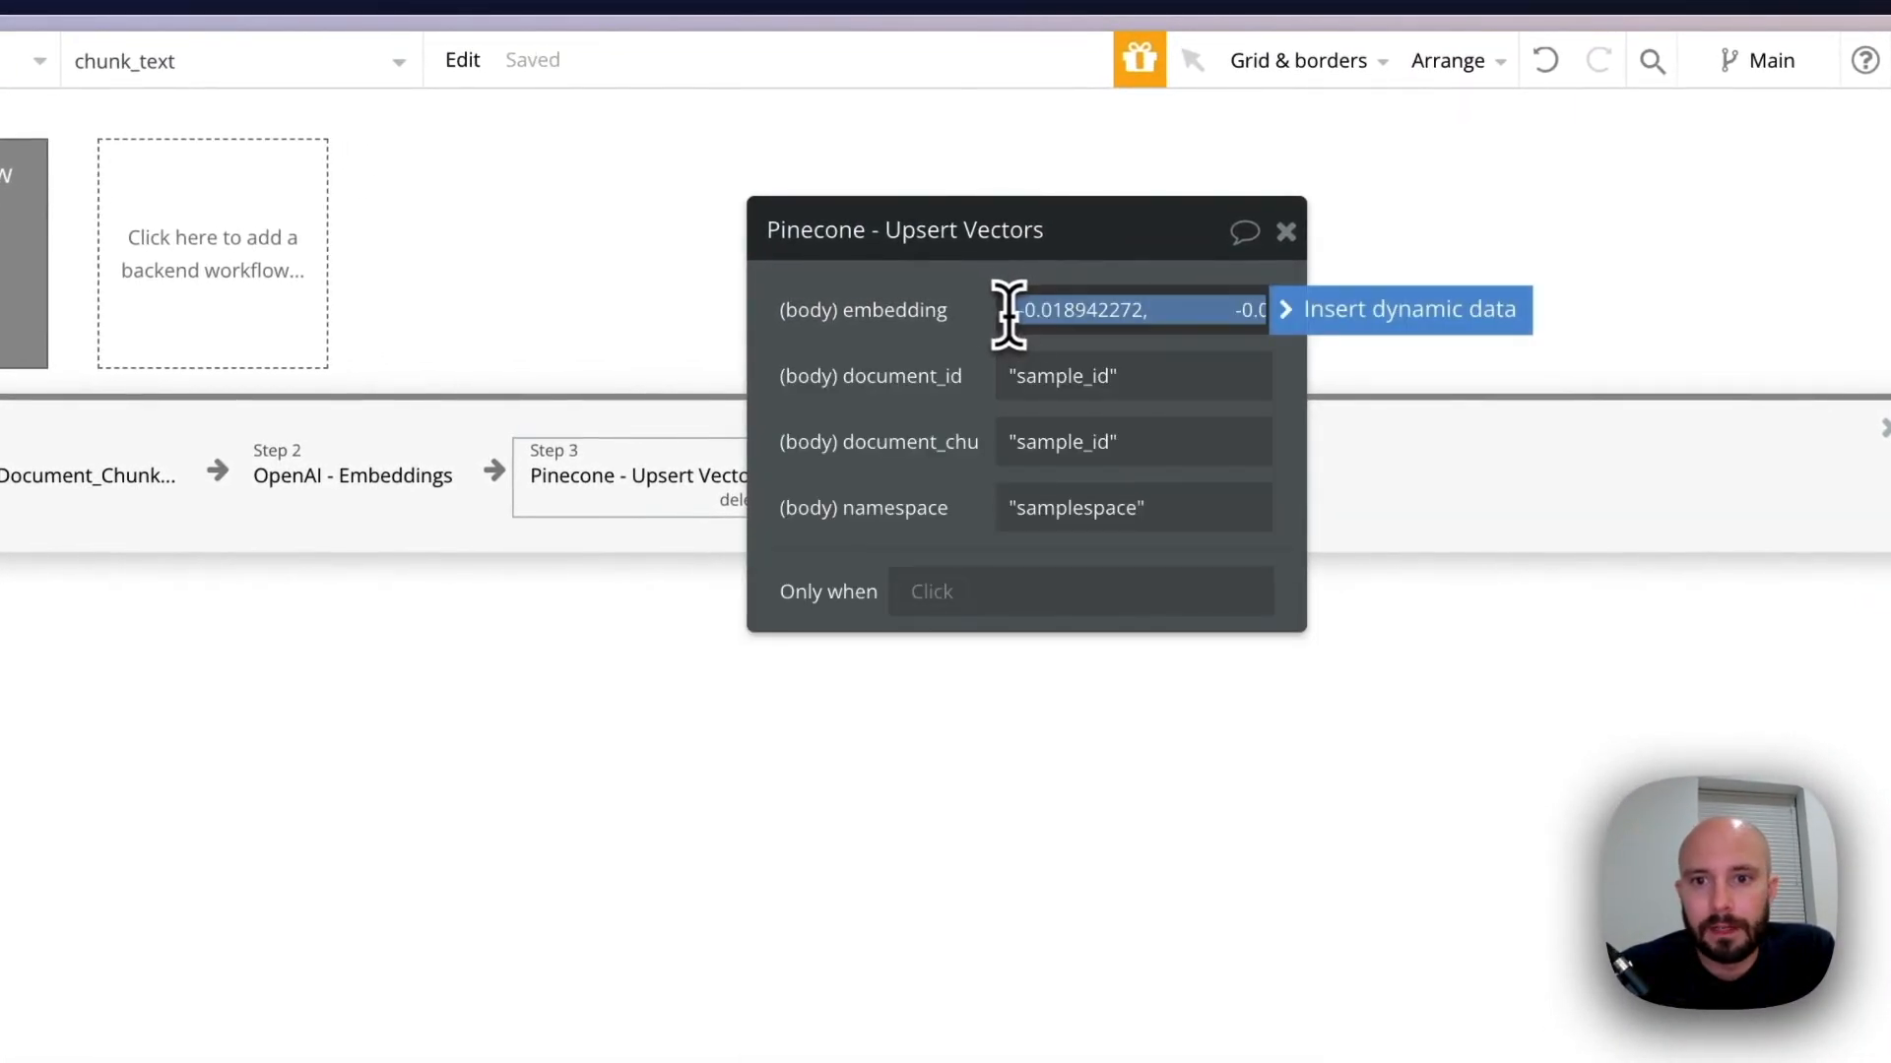
key(BackSpace)
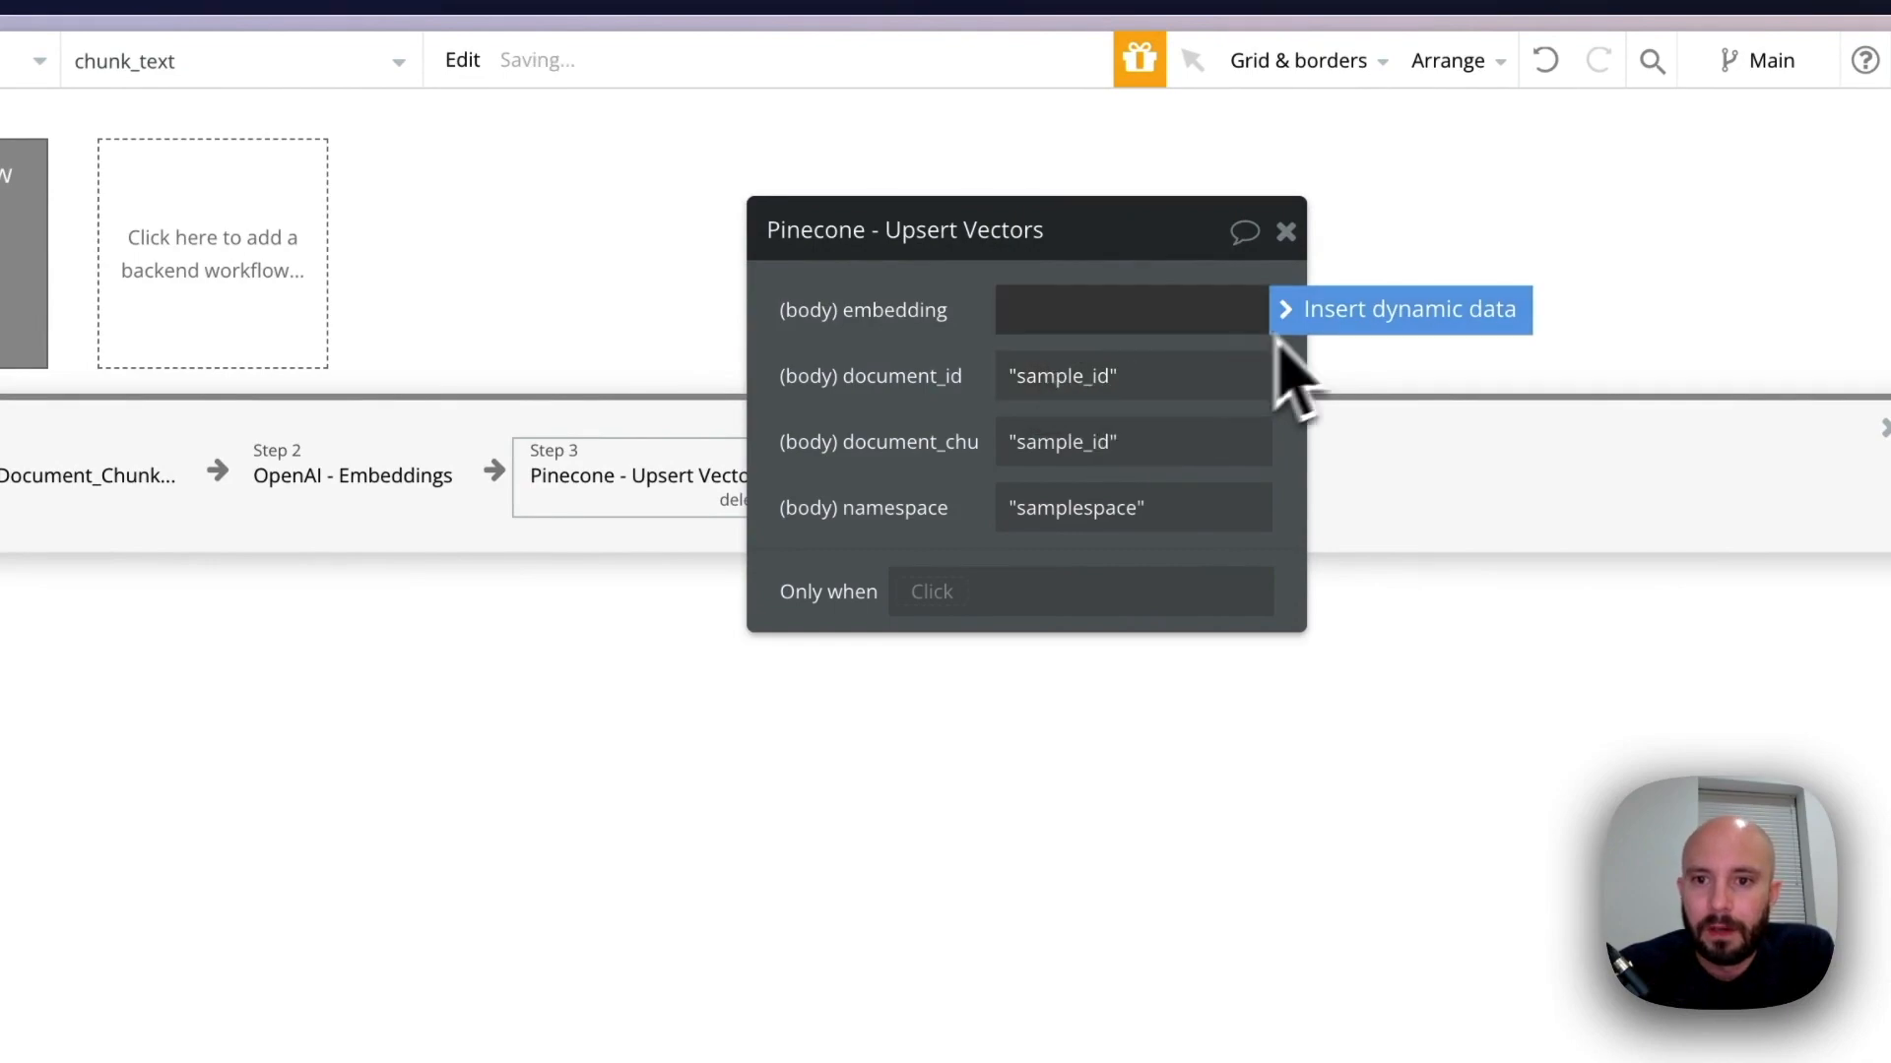
click(1351, 317)
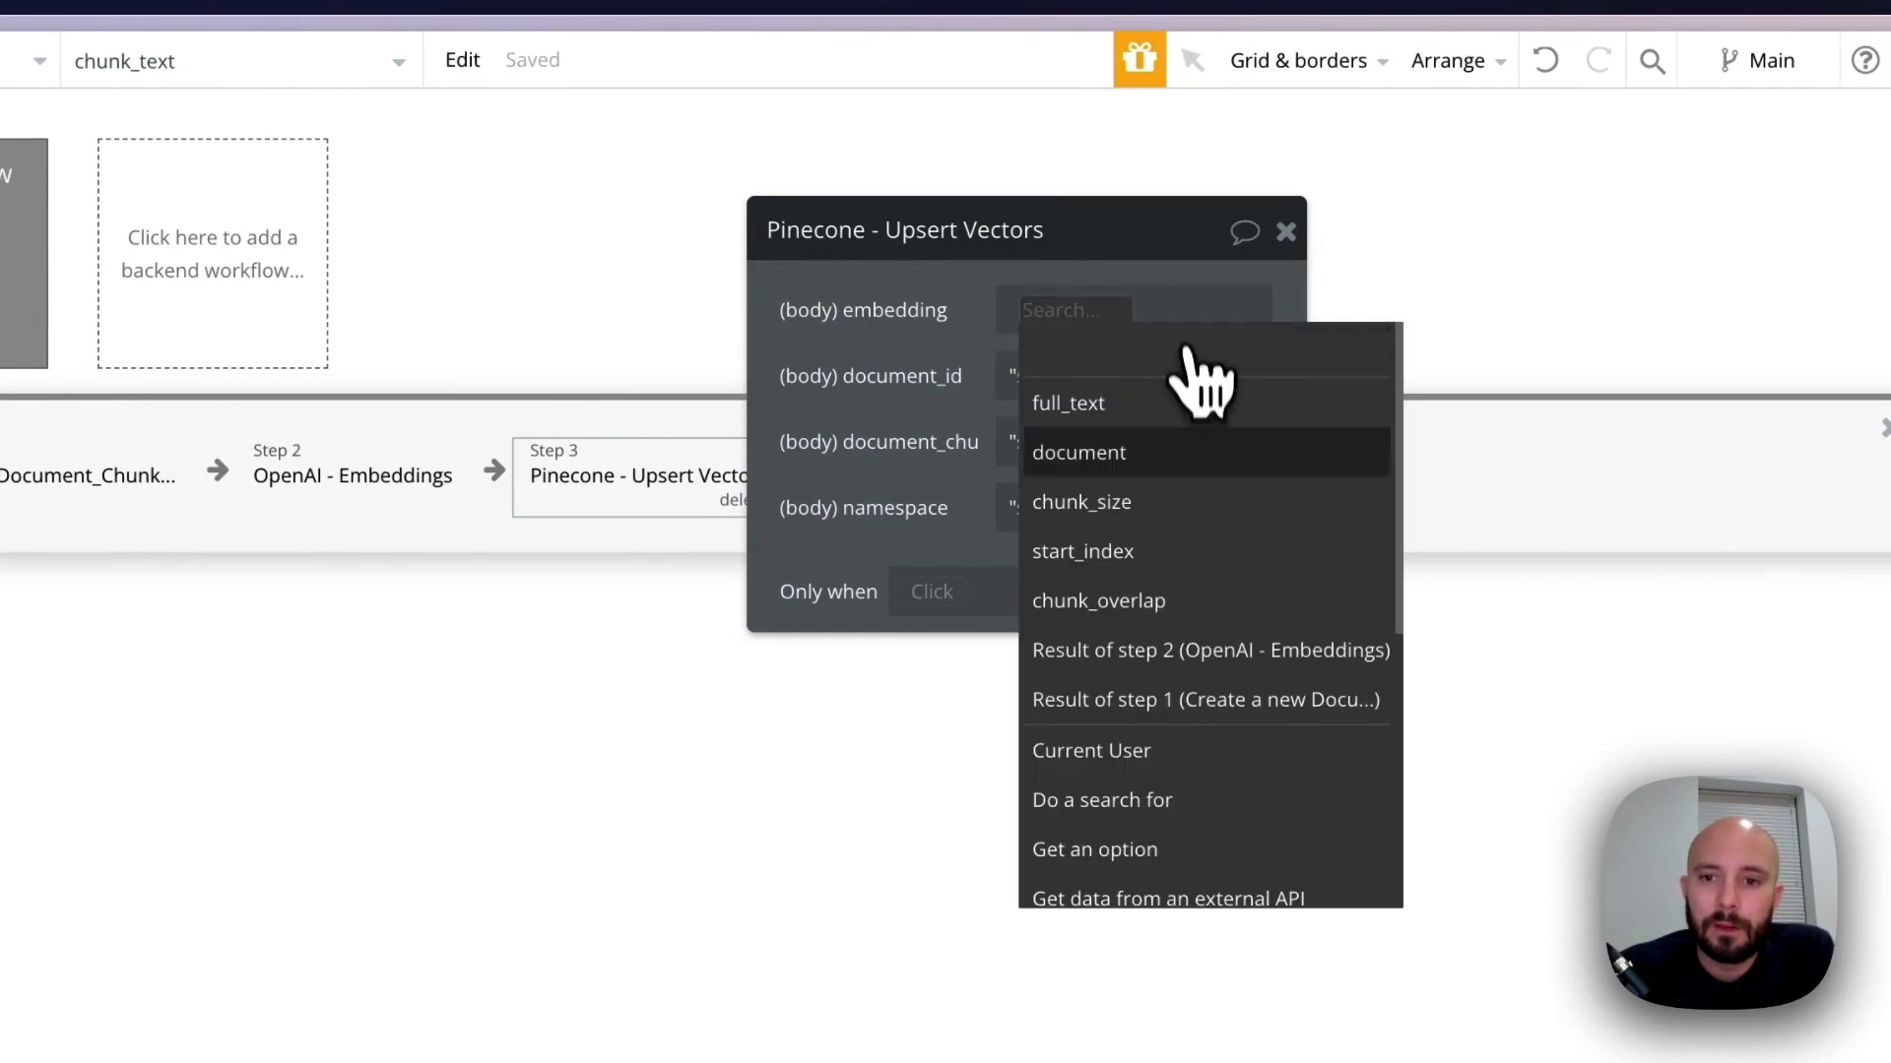
click(1110, 652)
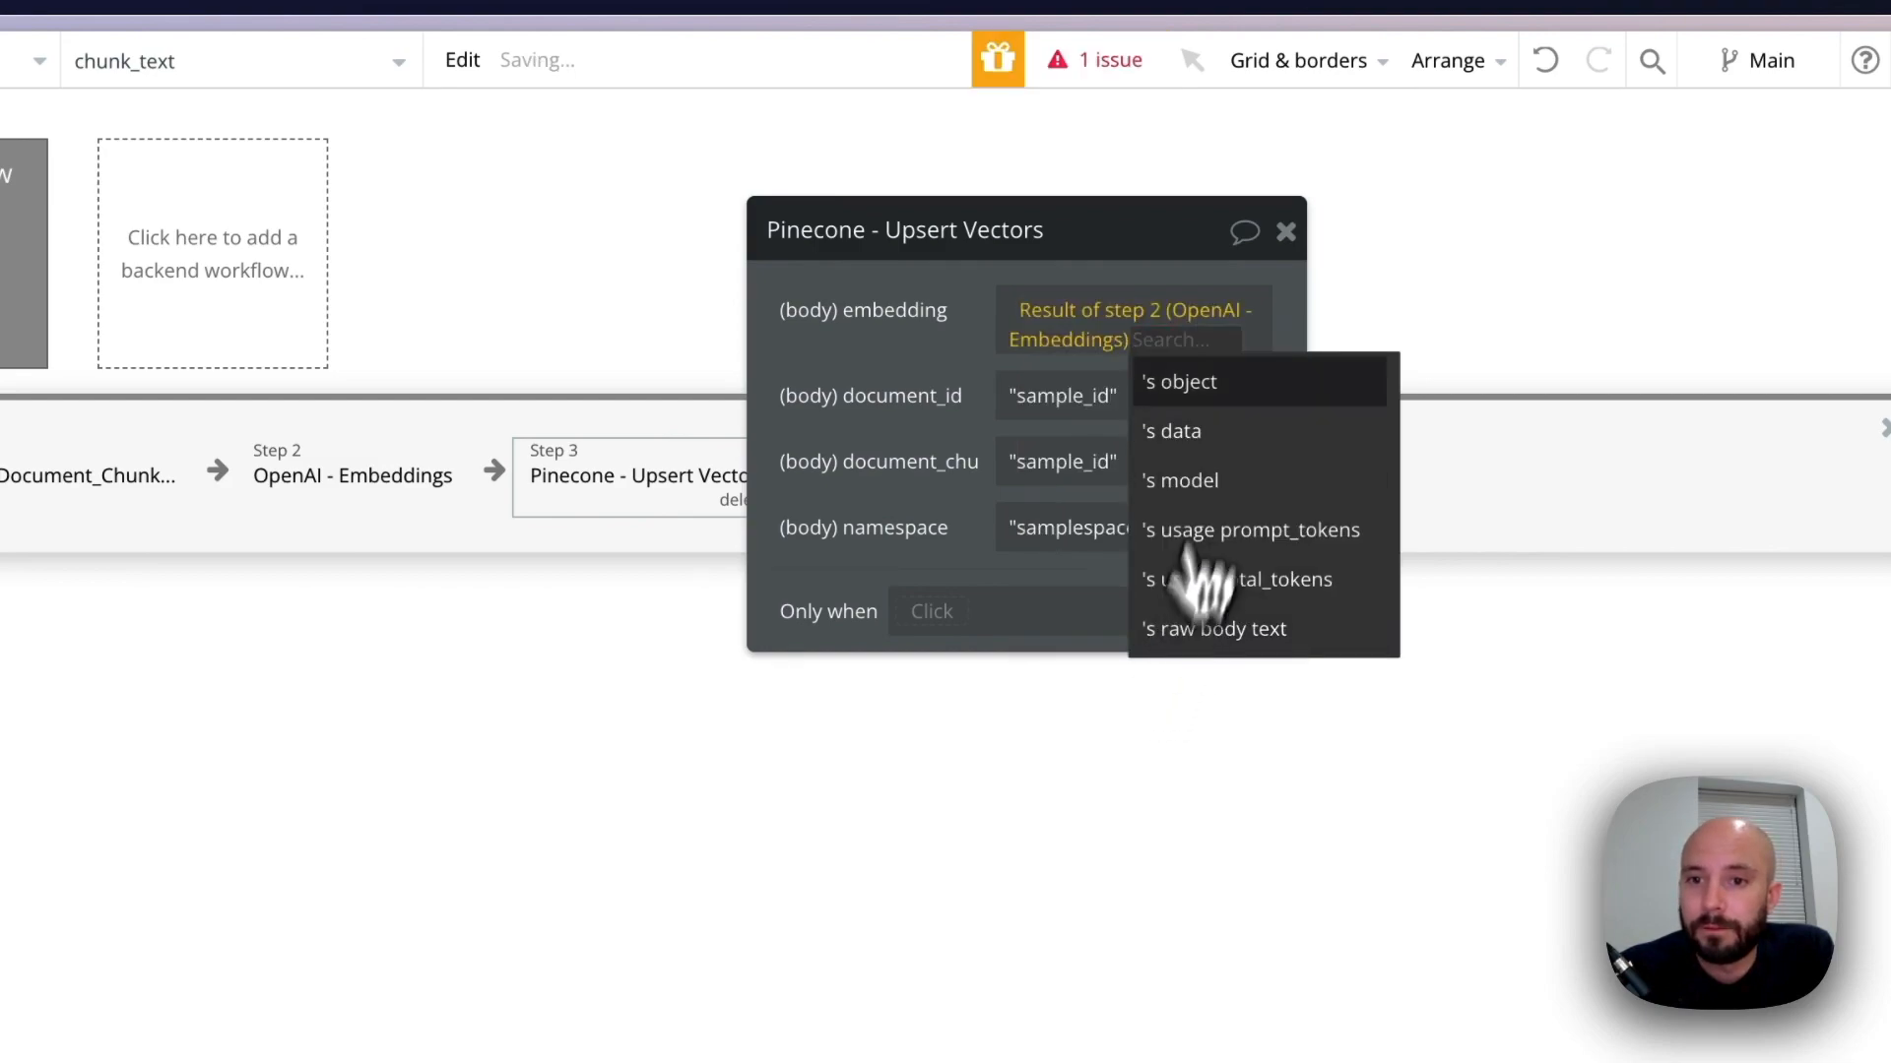
click(1219, 436)
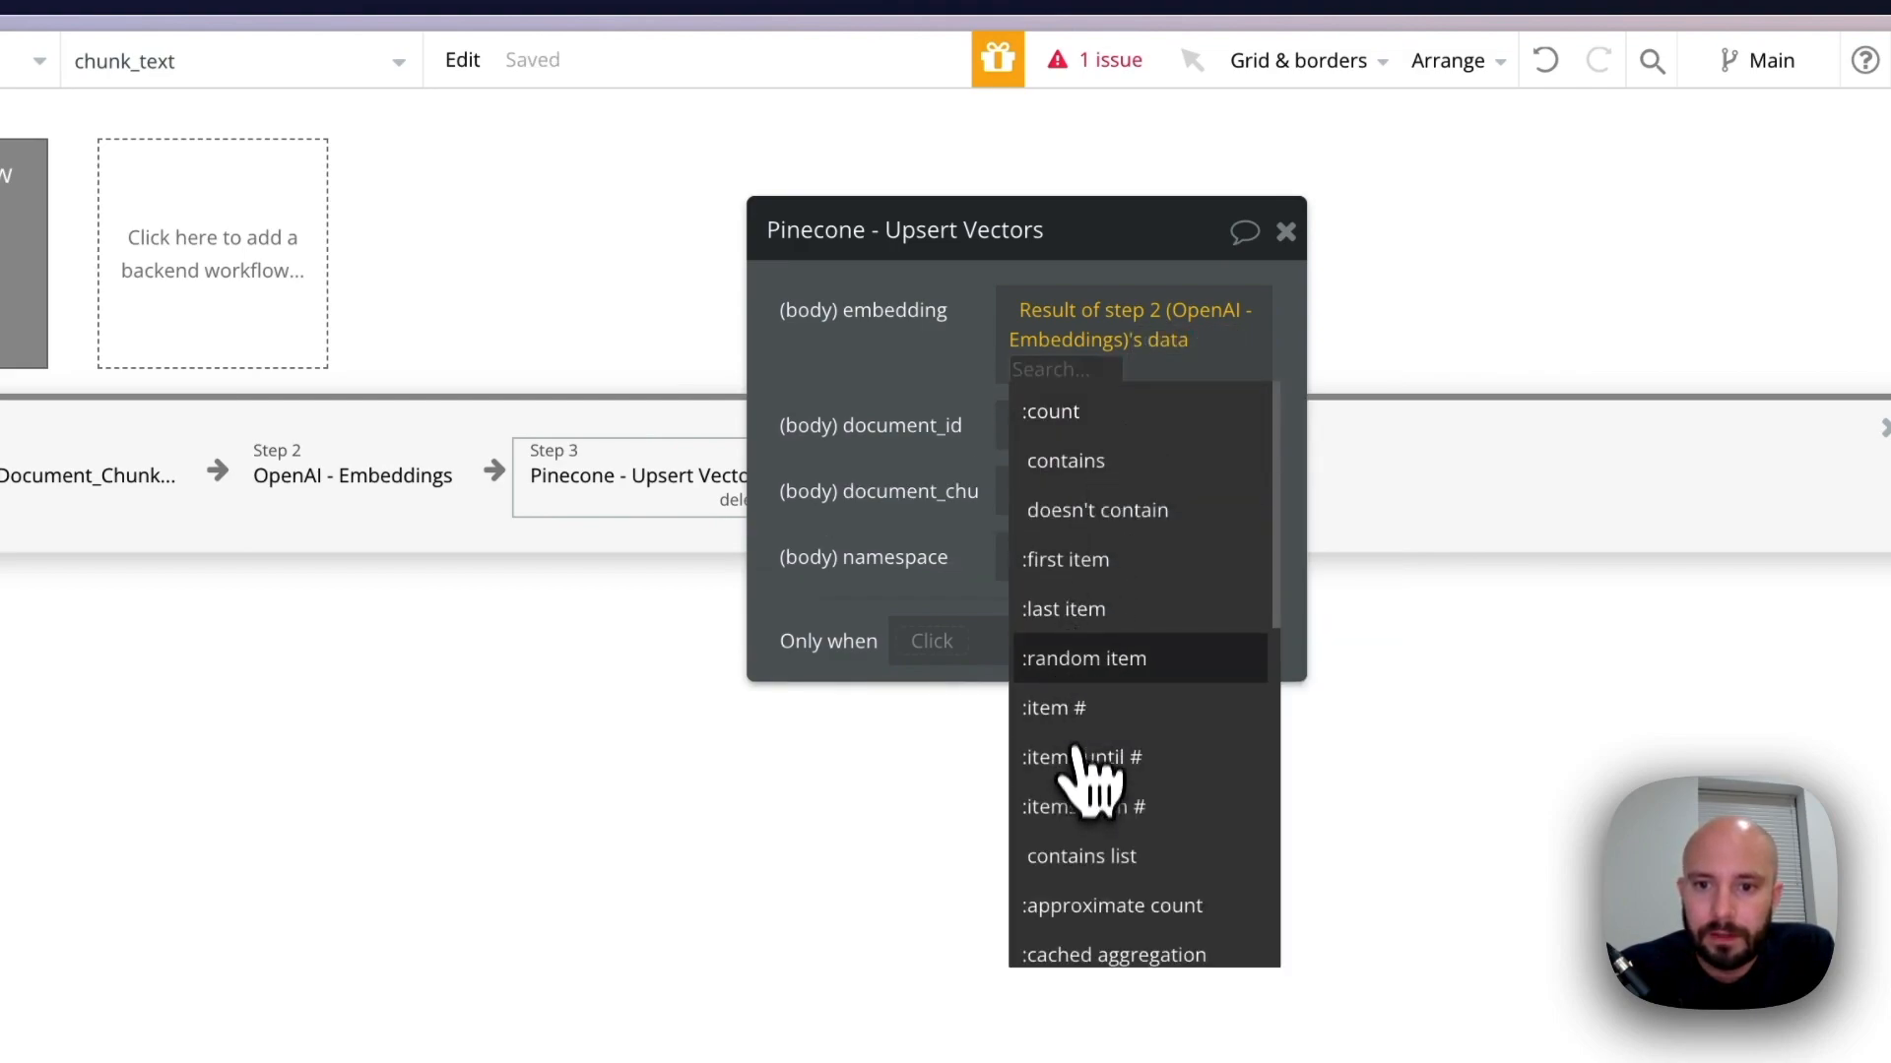
click(1093, 571)
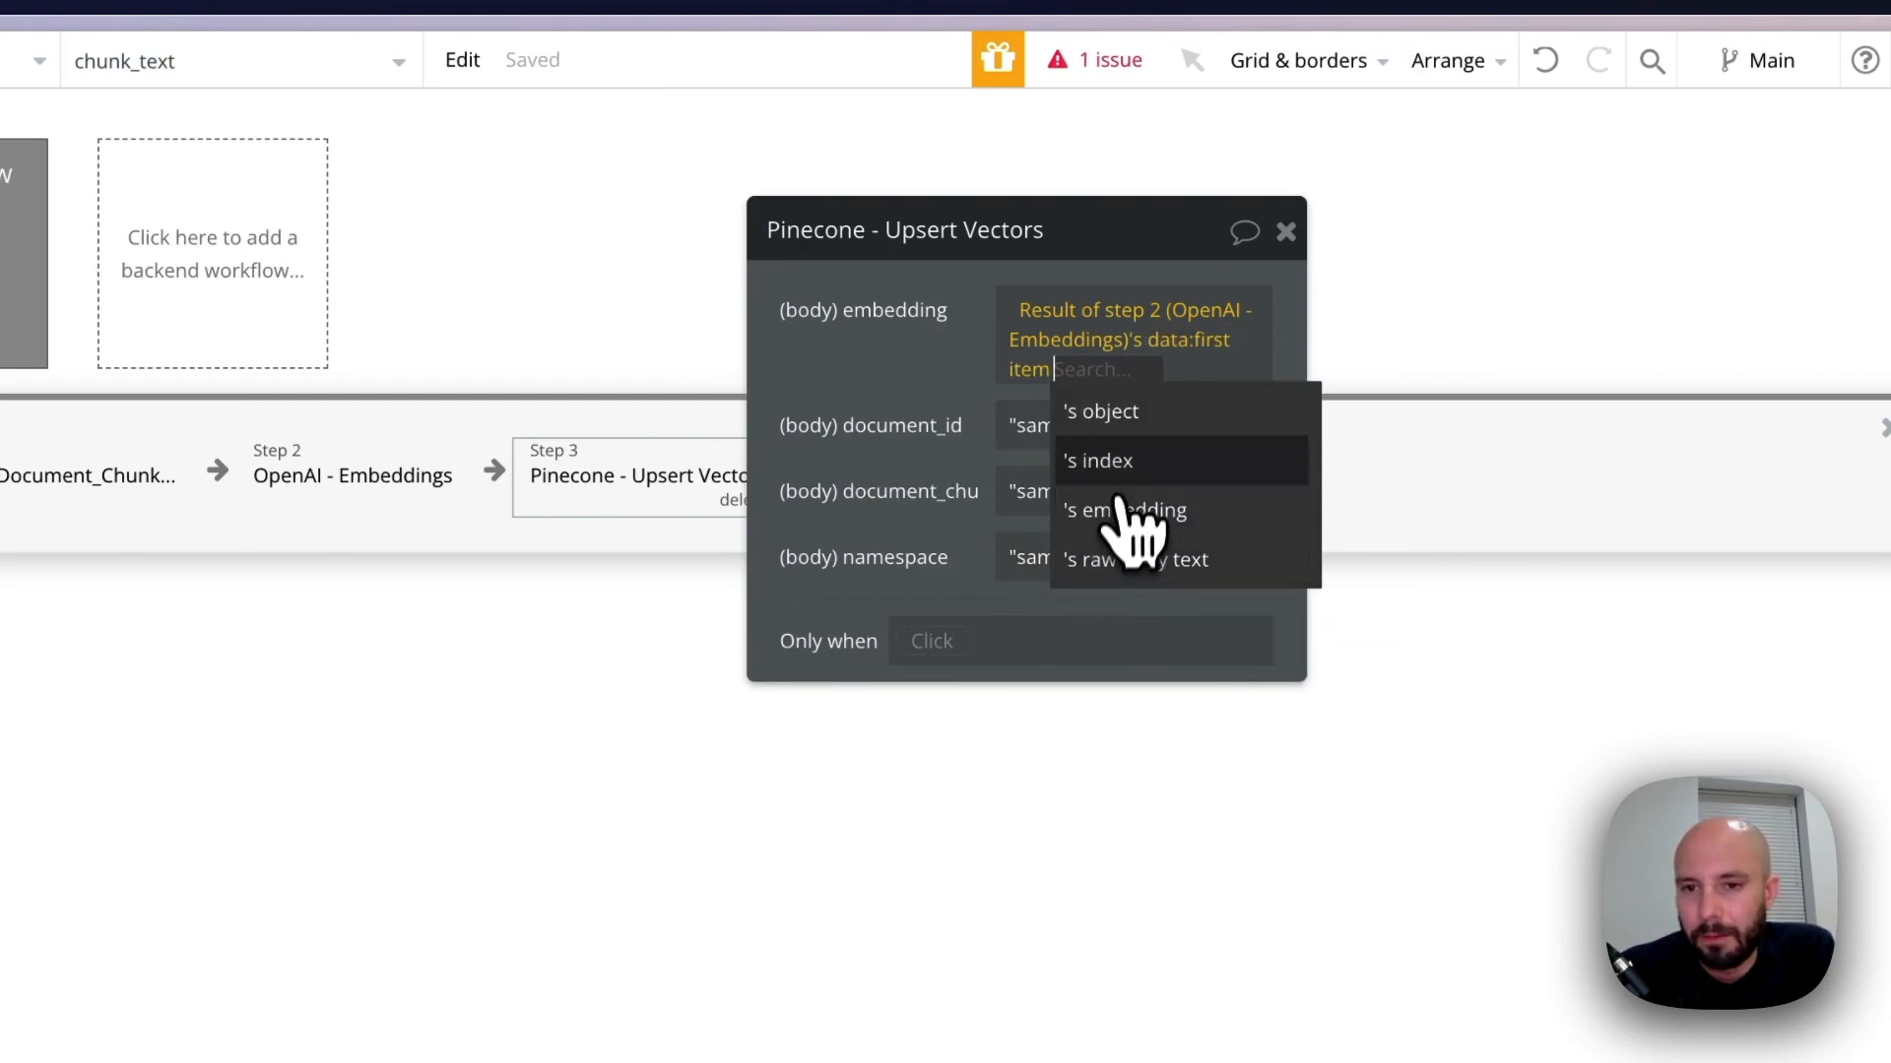
click(1141, 518)
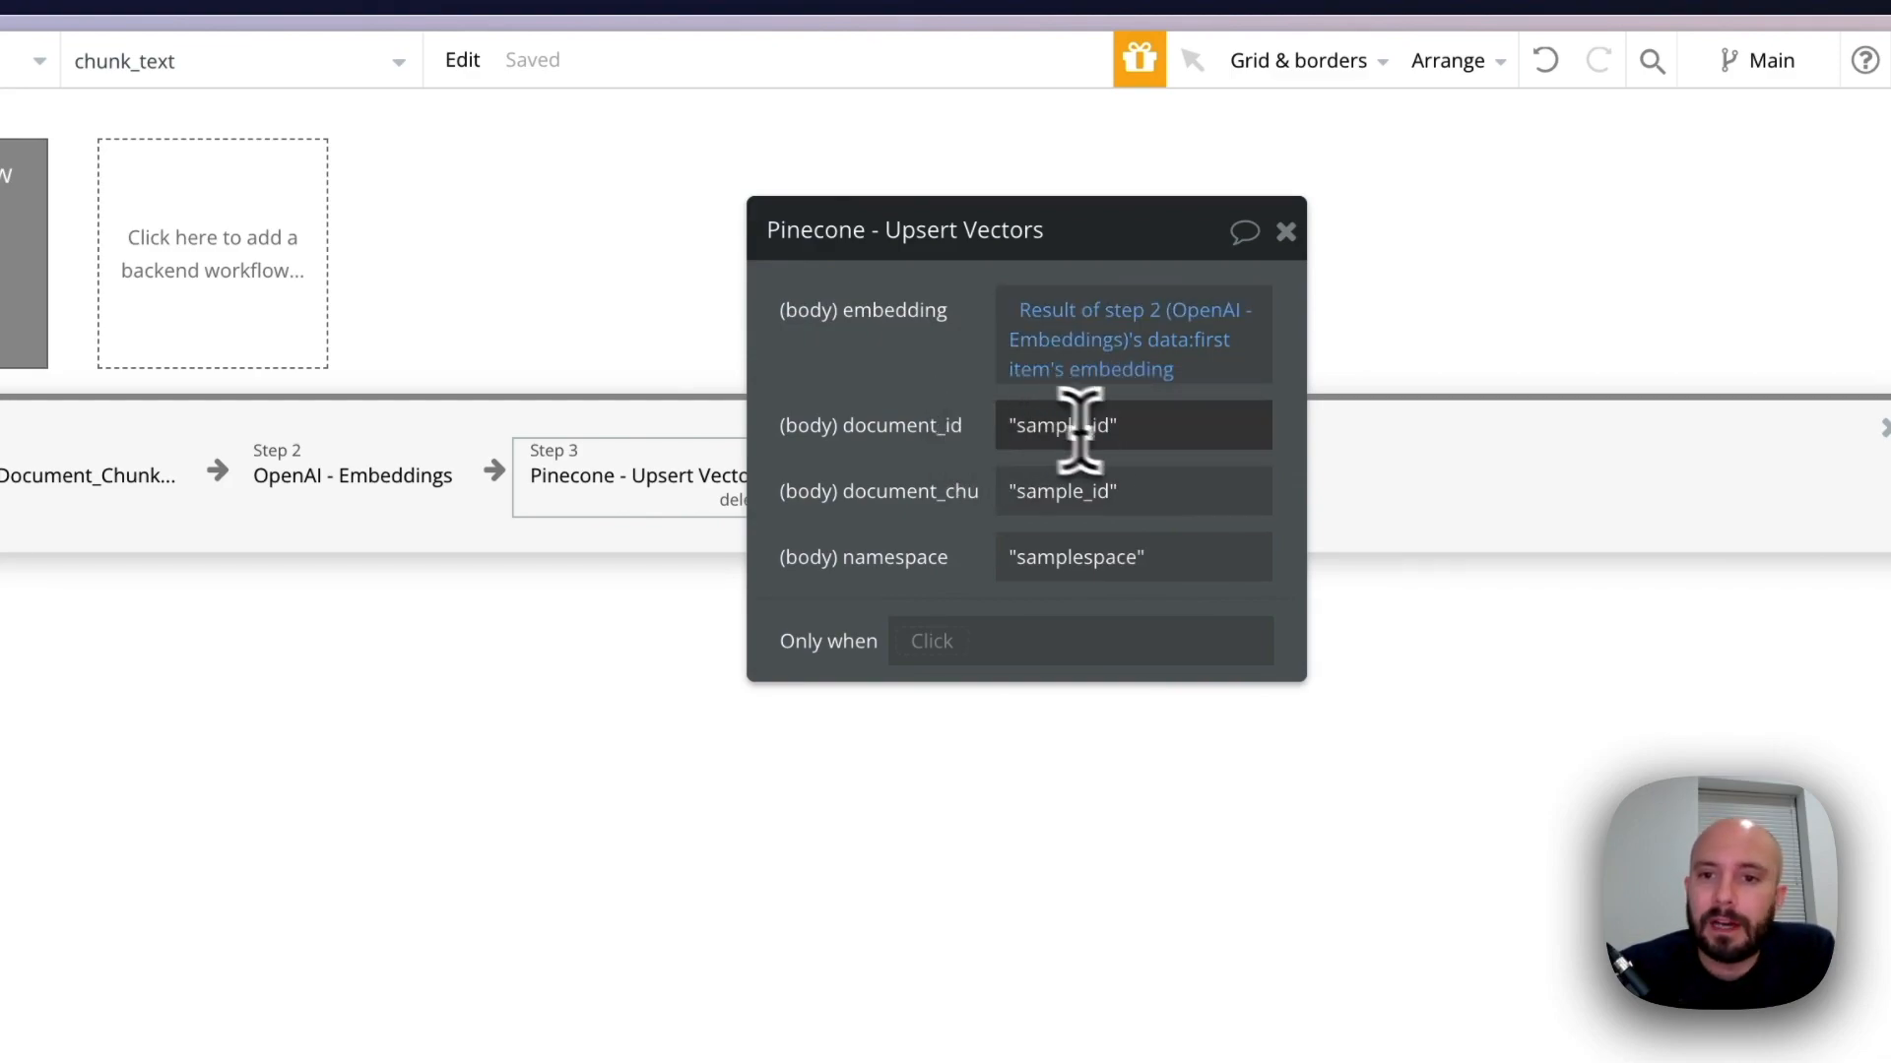
Replace the document_id sample value in the Pinecone - Upsert Vectors action with document's unique id
drag(1145, 417, 1010, 421)
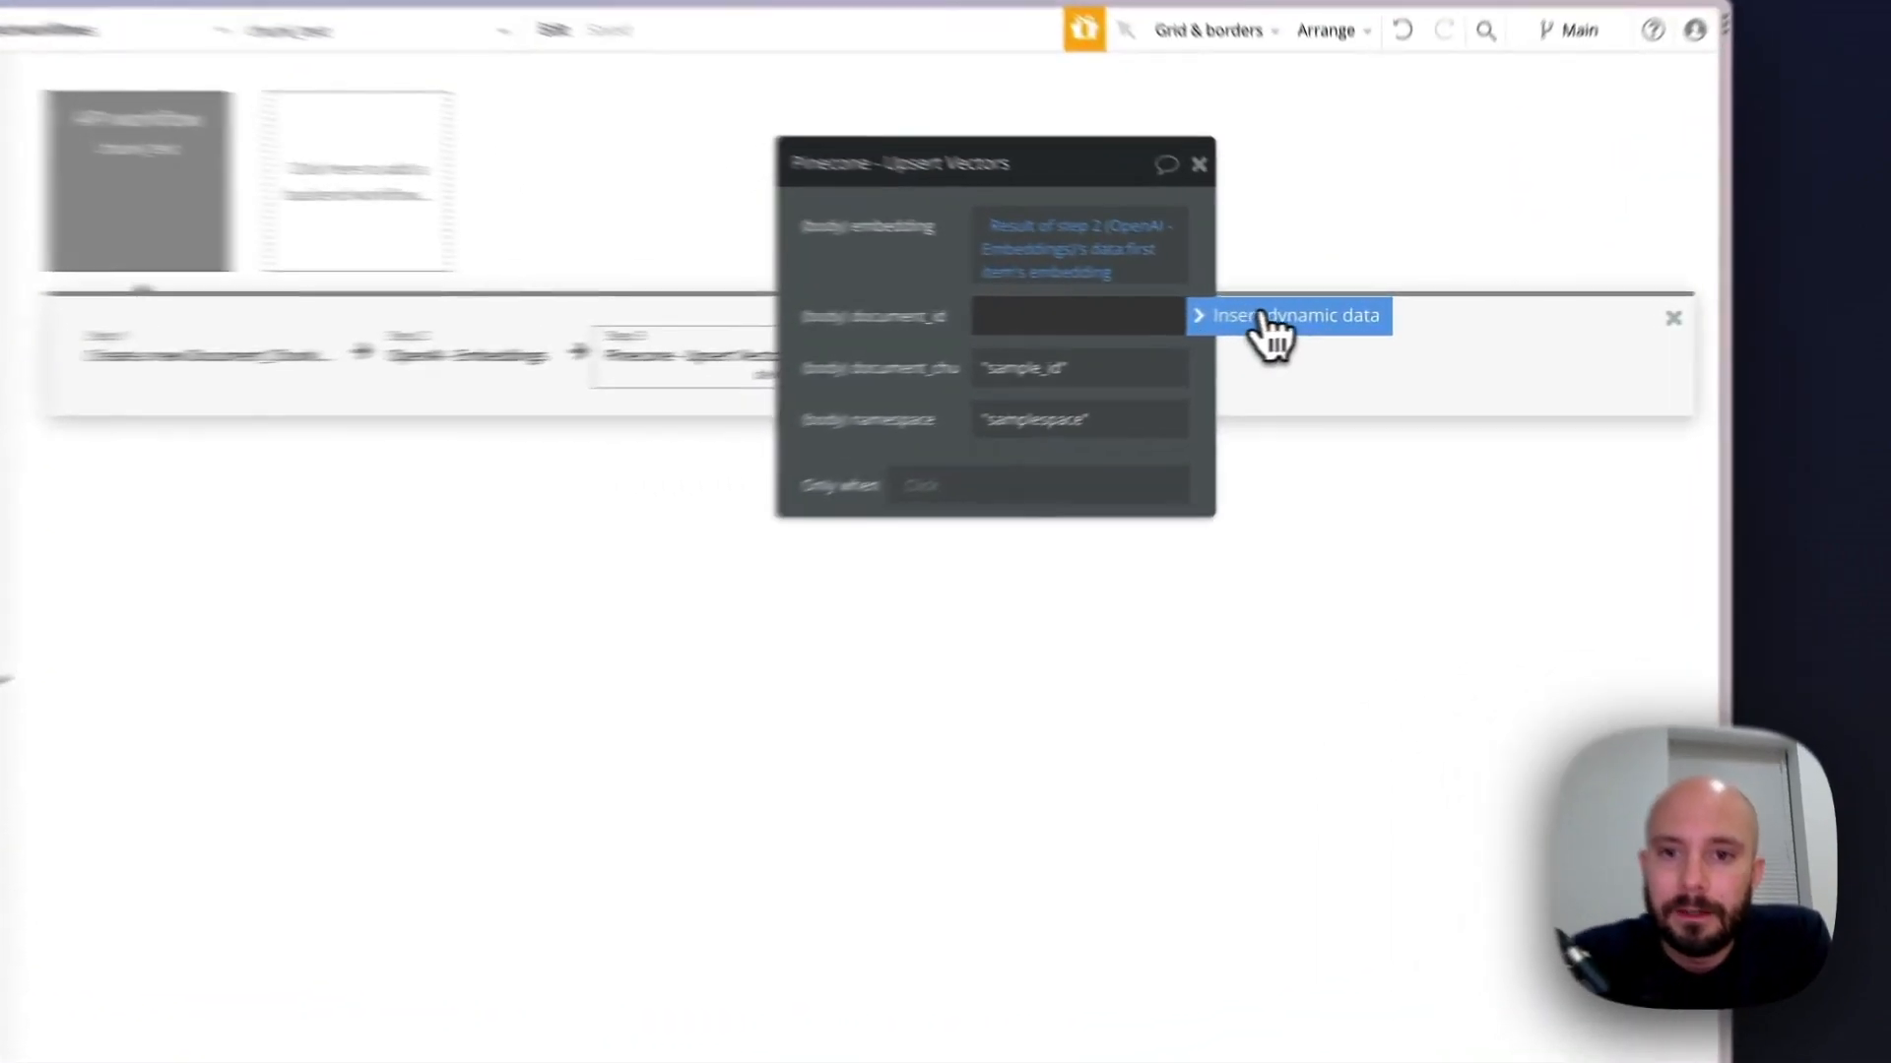
click(1324, 314)
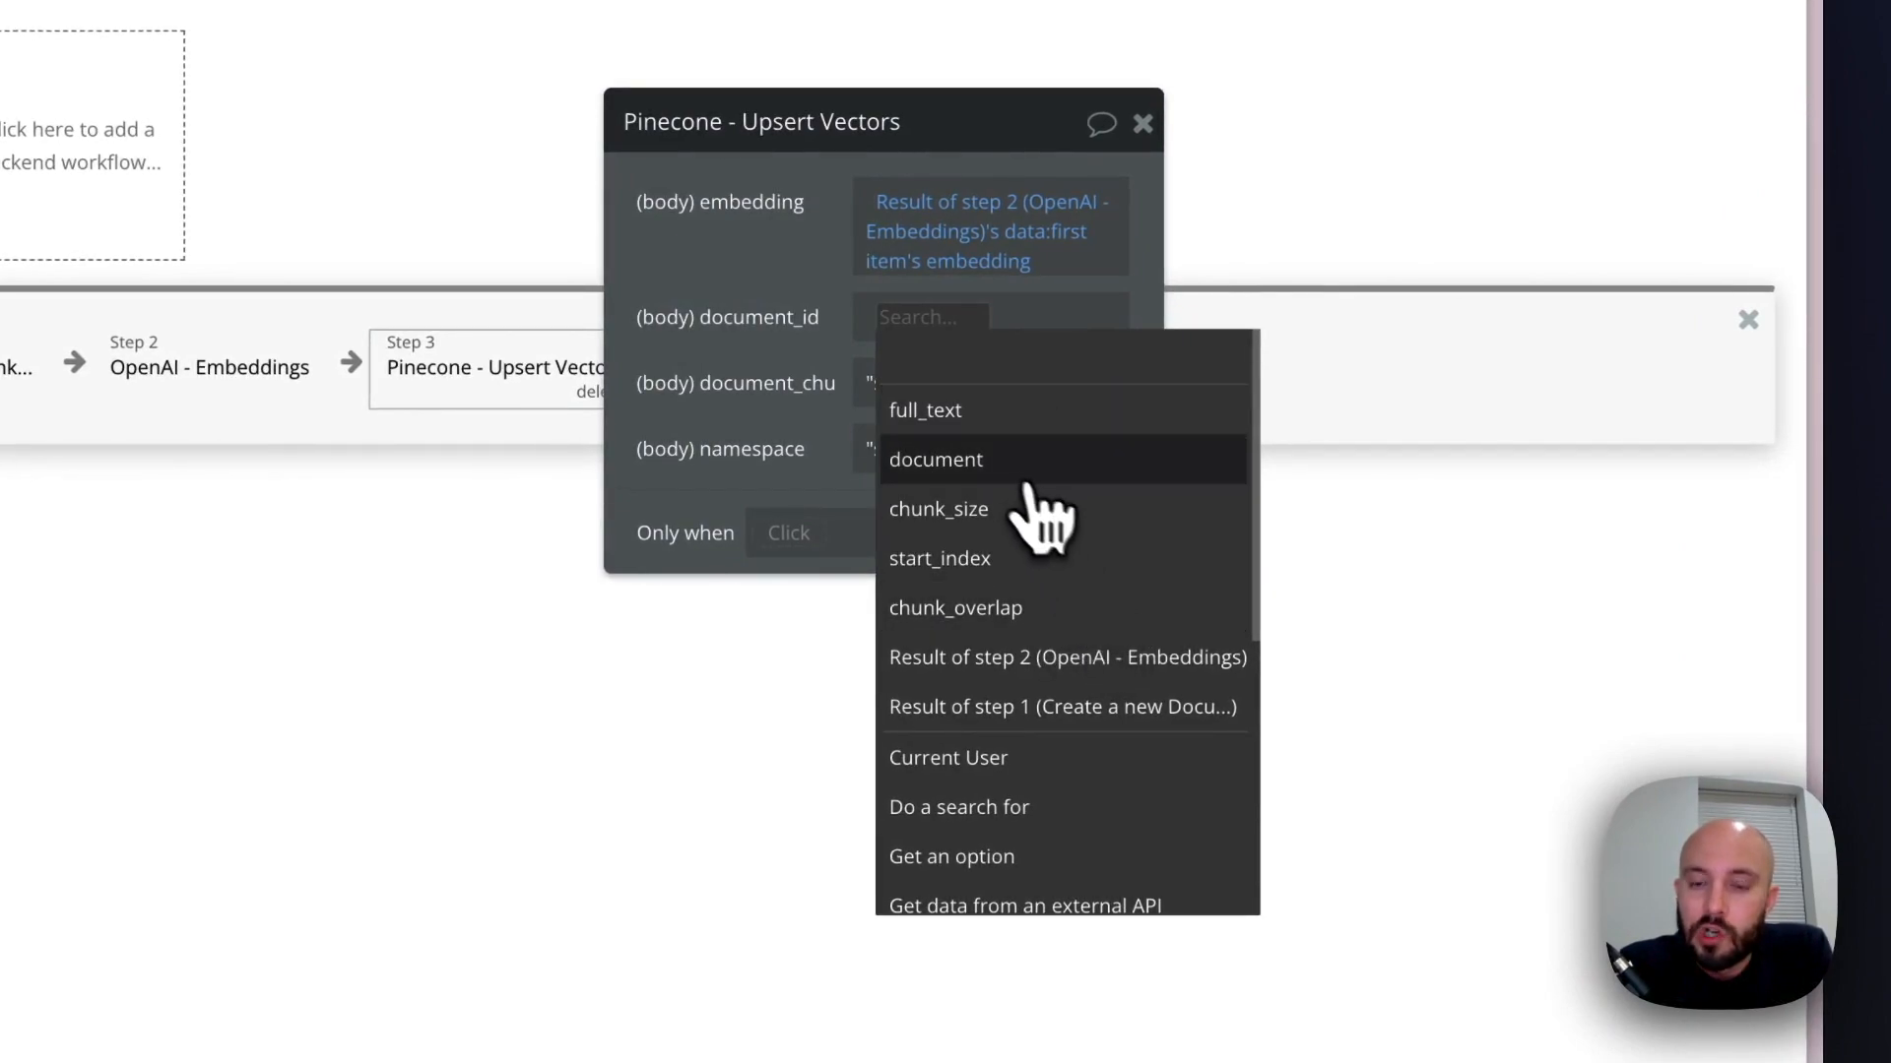
click(975, 468)
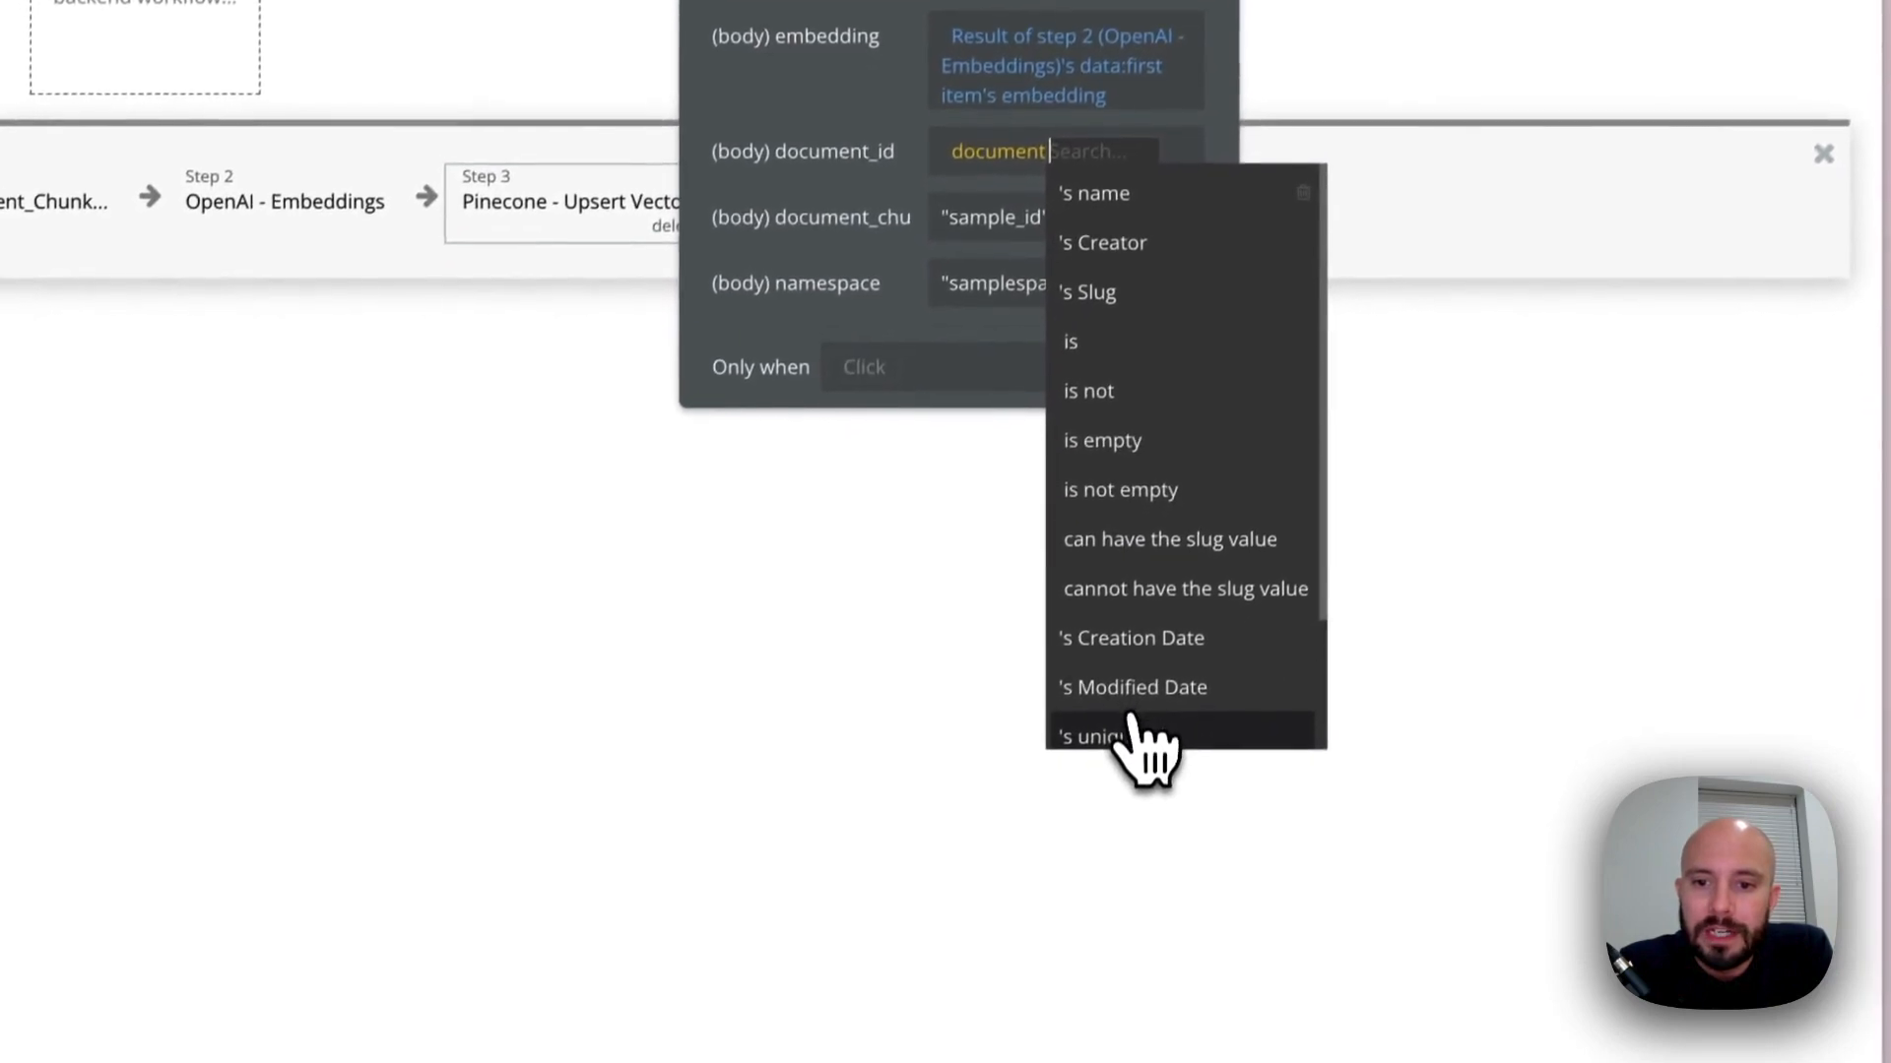
click(1131, 728)
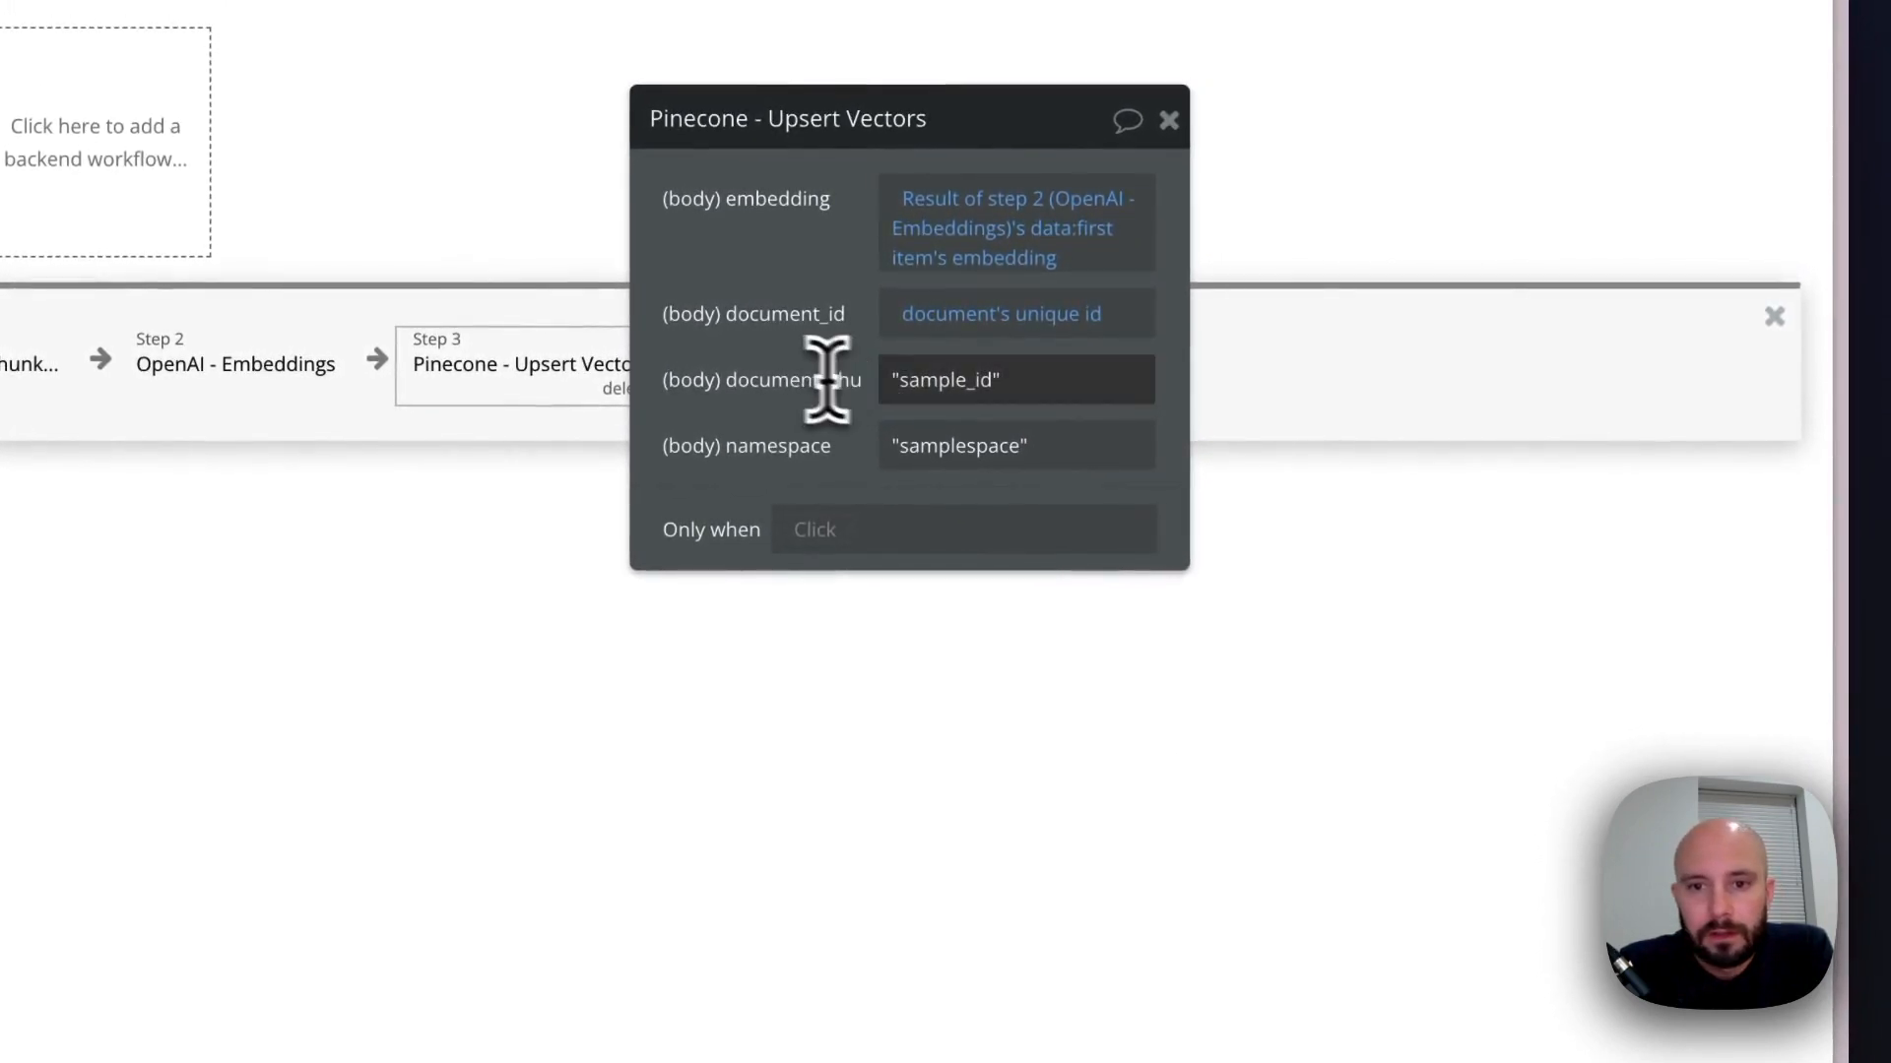
Replace the sample value of the document chunk ID parameter with the unique id of Result of step 1
drag(996, 389, 857, 382)
key(BackSpace)
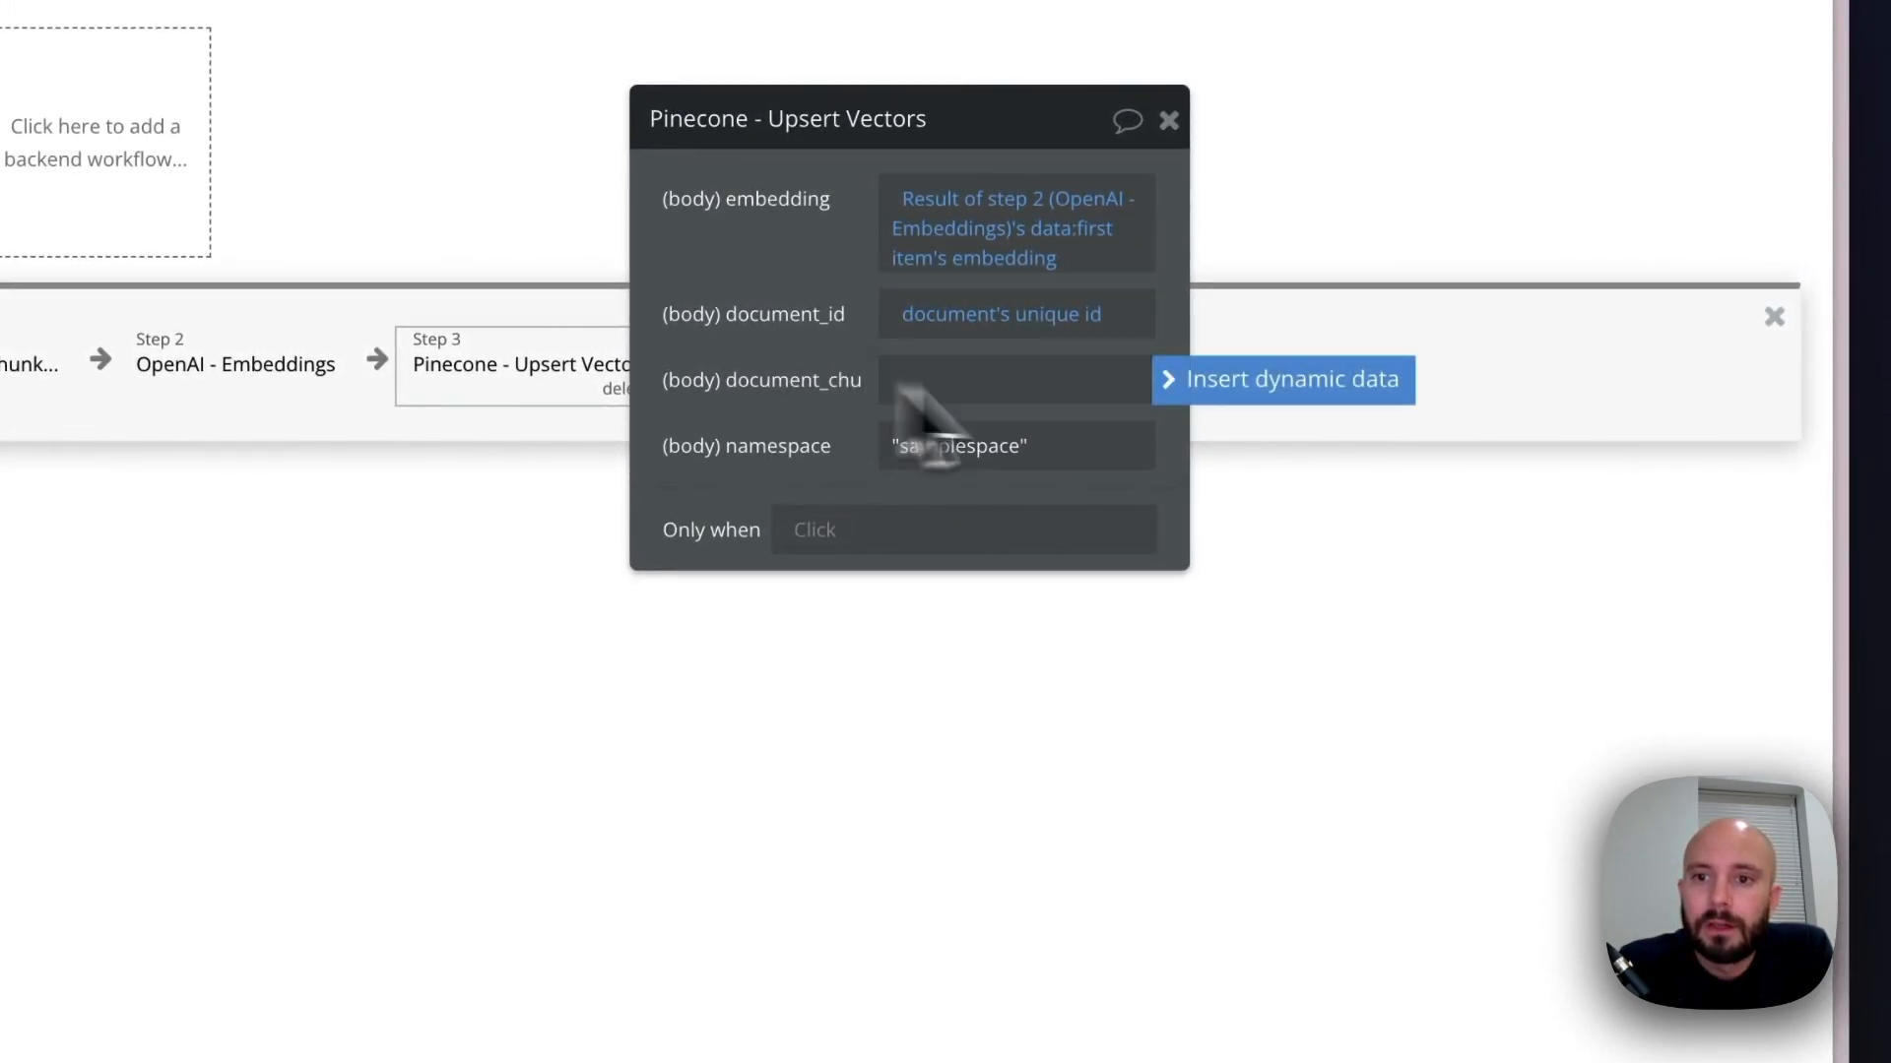
click(1364, 394)
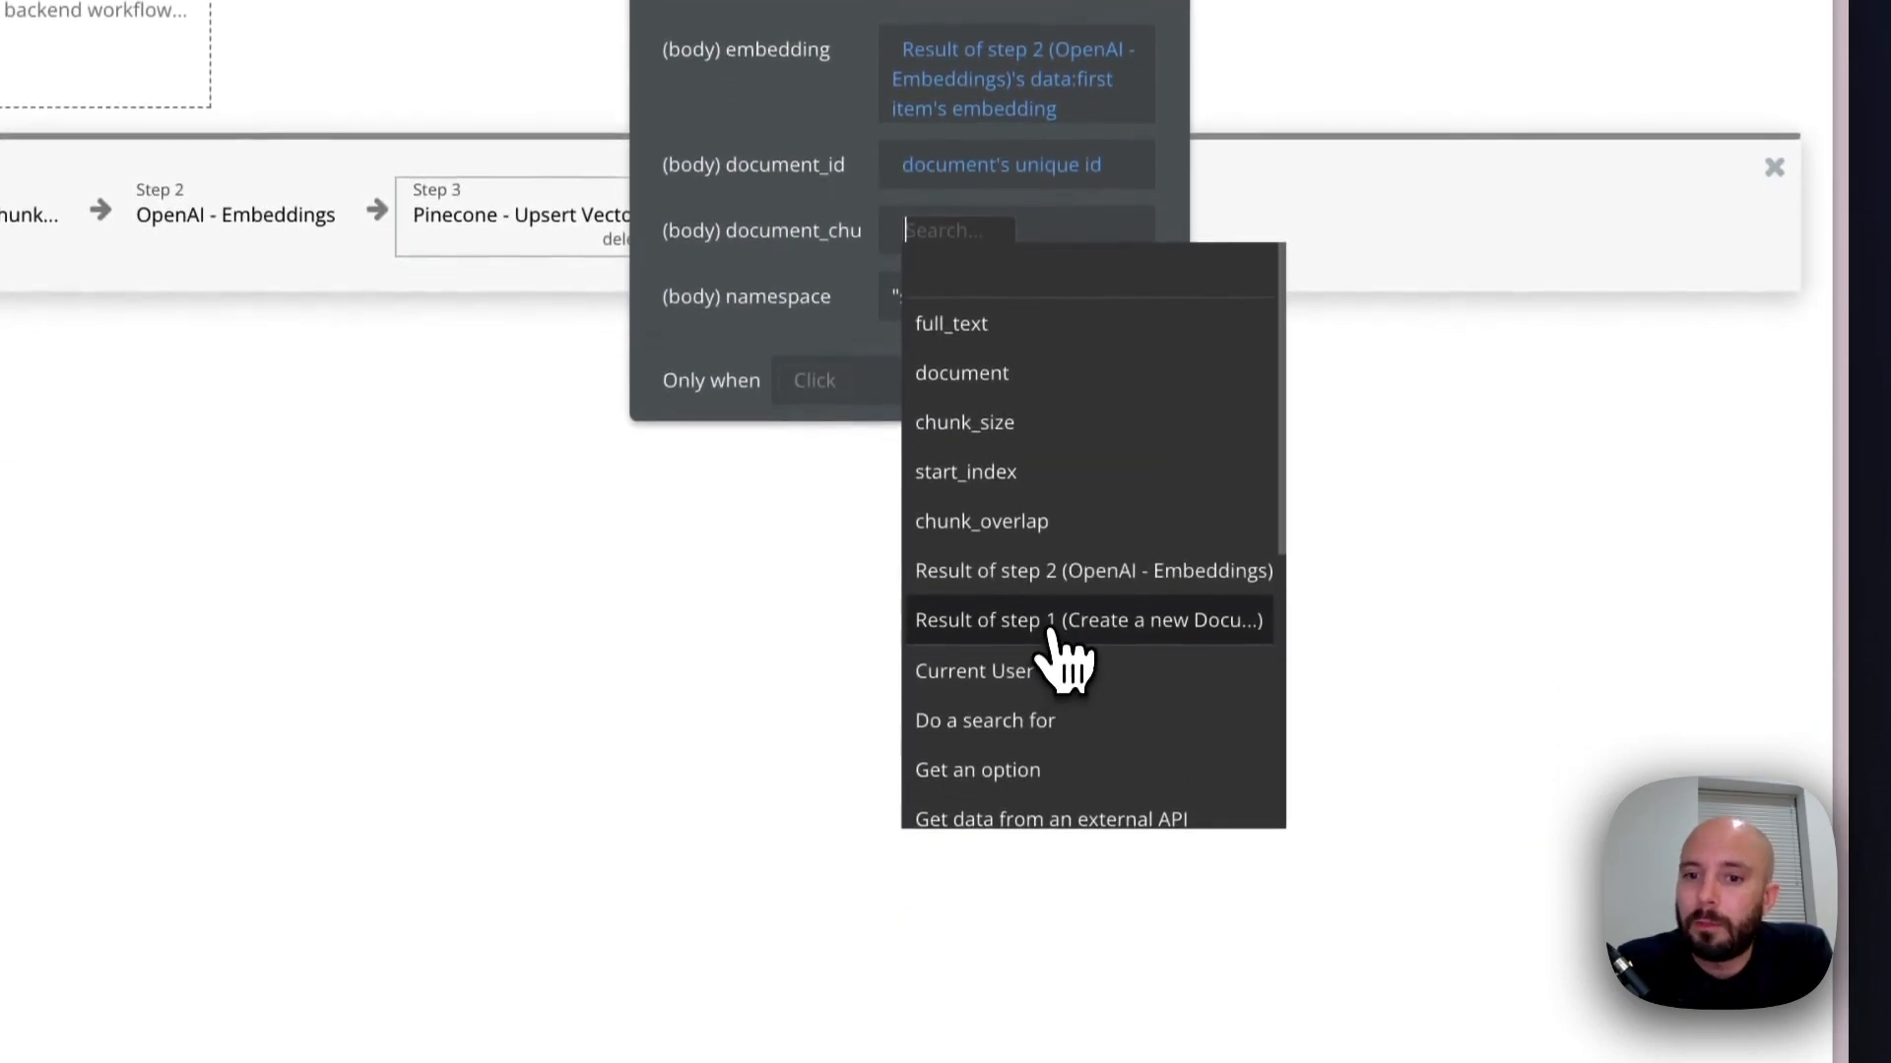
click(1059, 665)
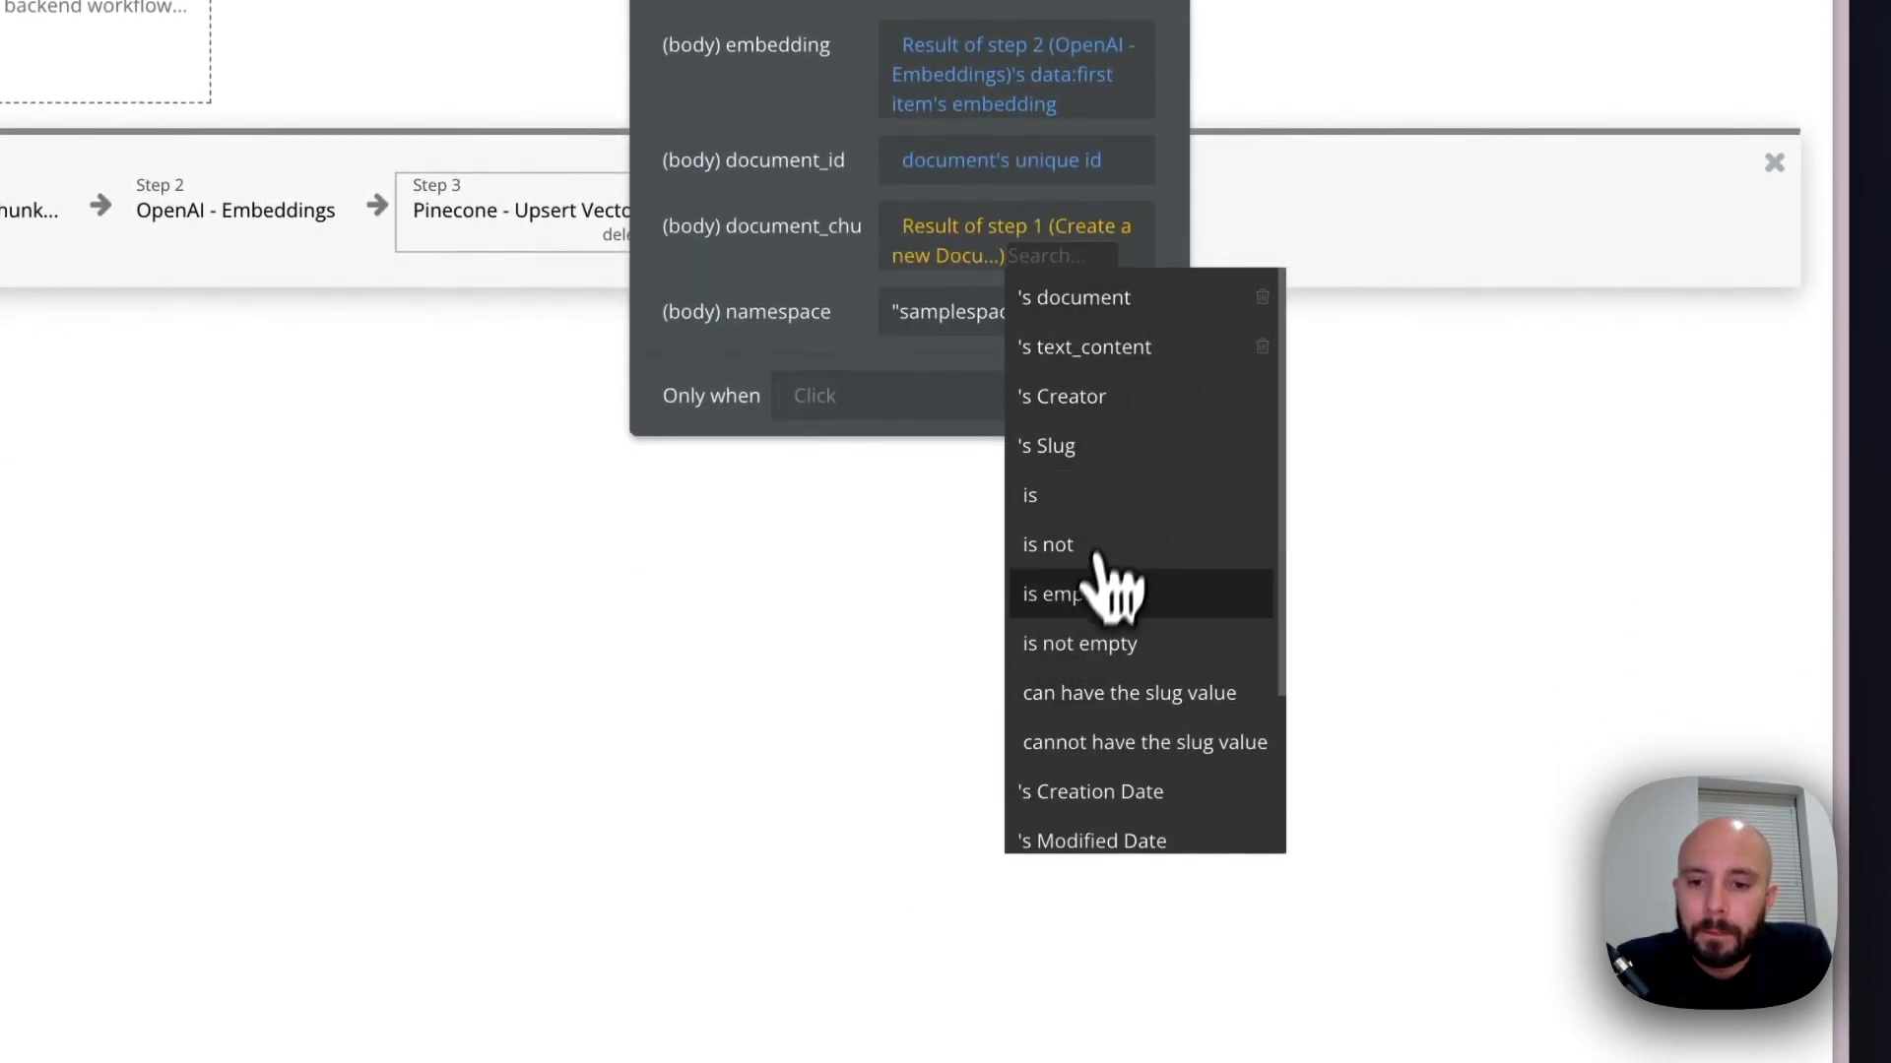
scroll(1110, 796, down, 2)
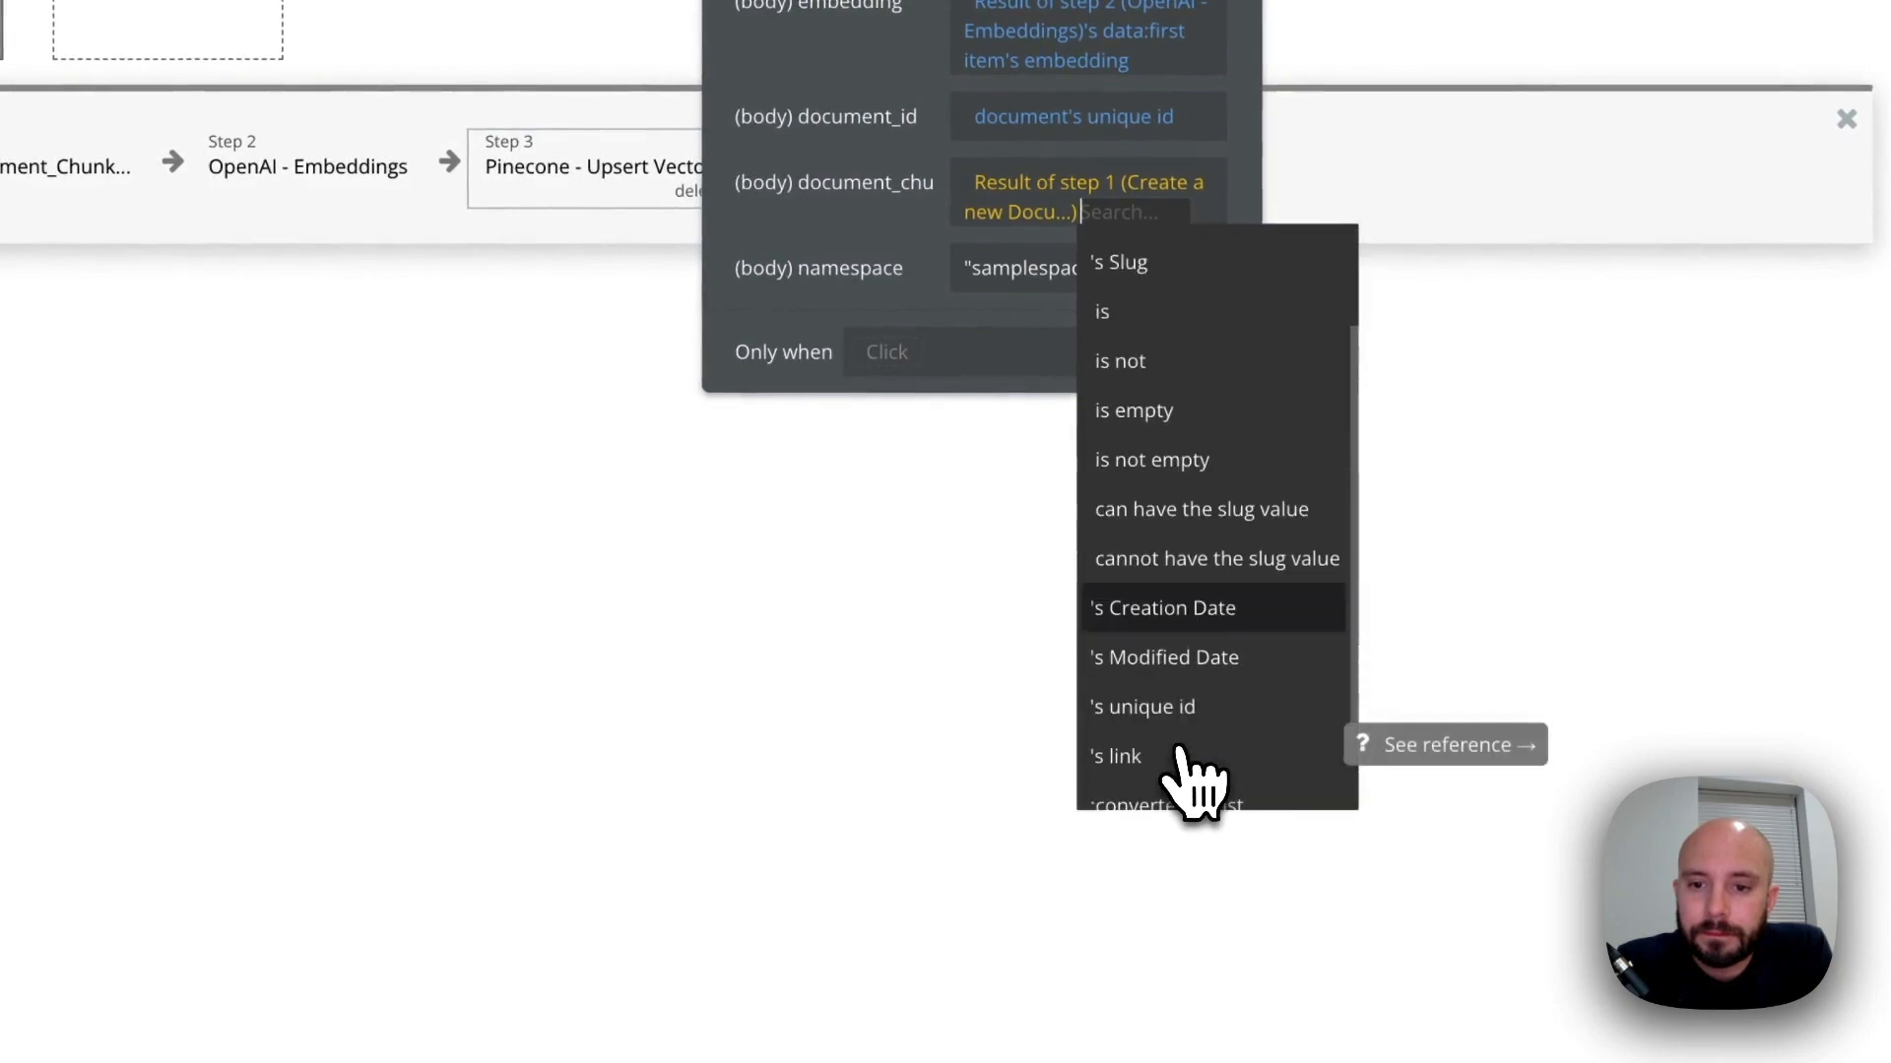
scroll(1187, 768, down, 1)
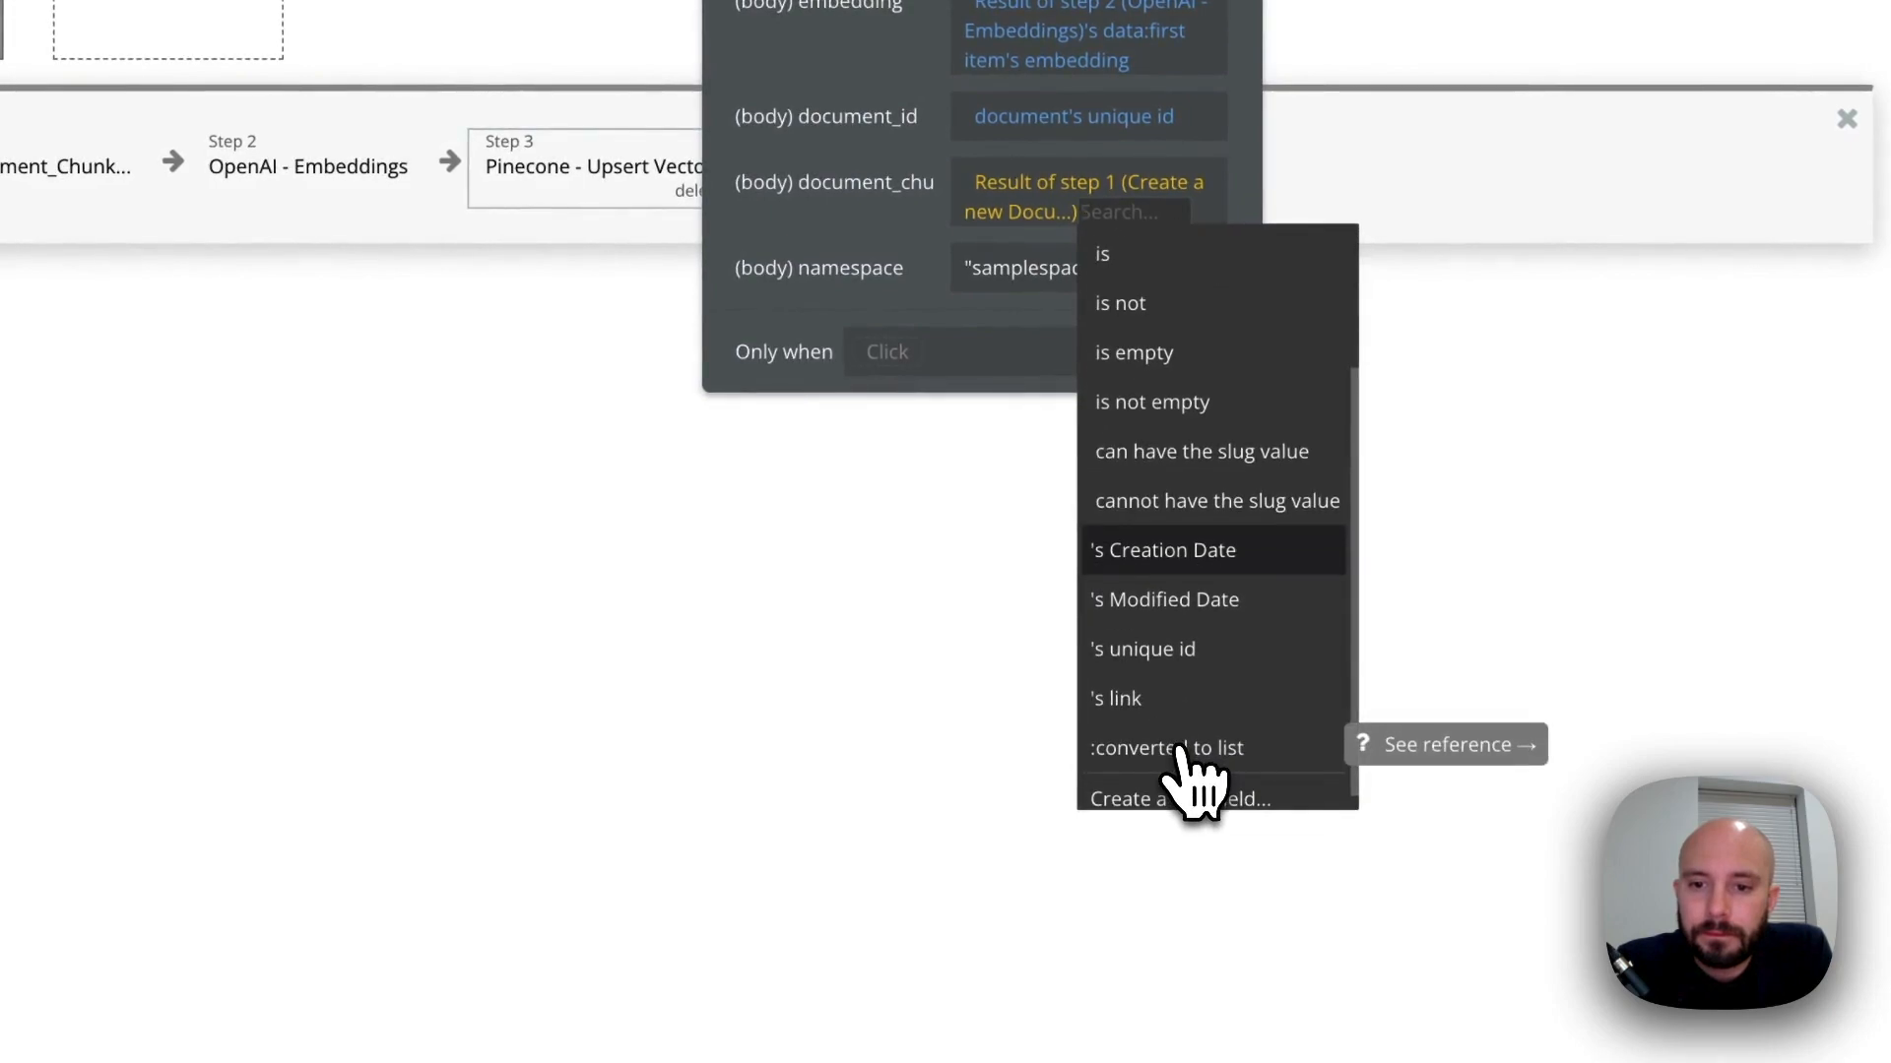
click(1182, 655)
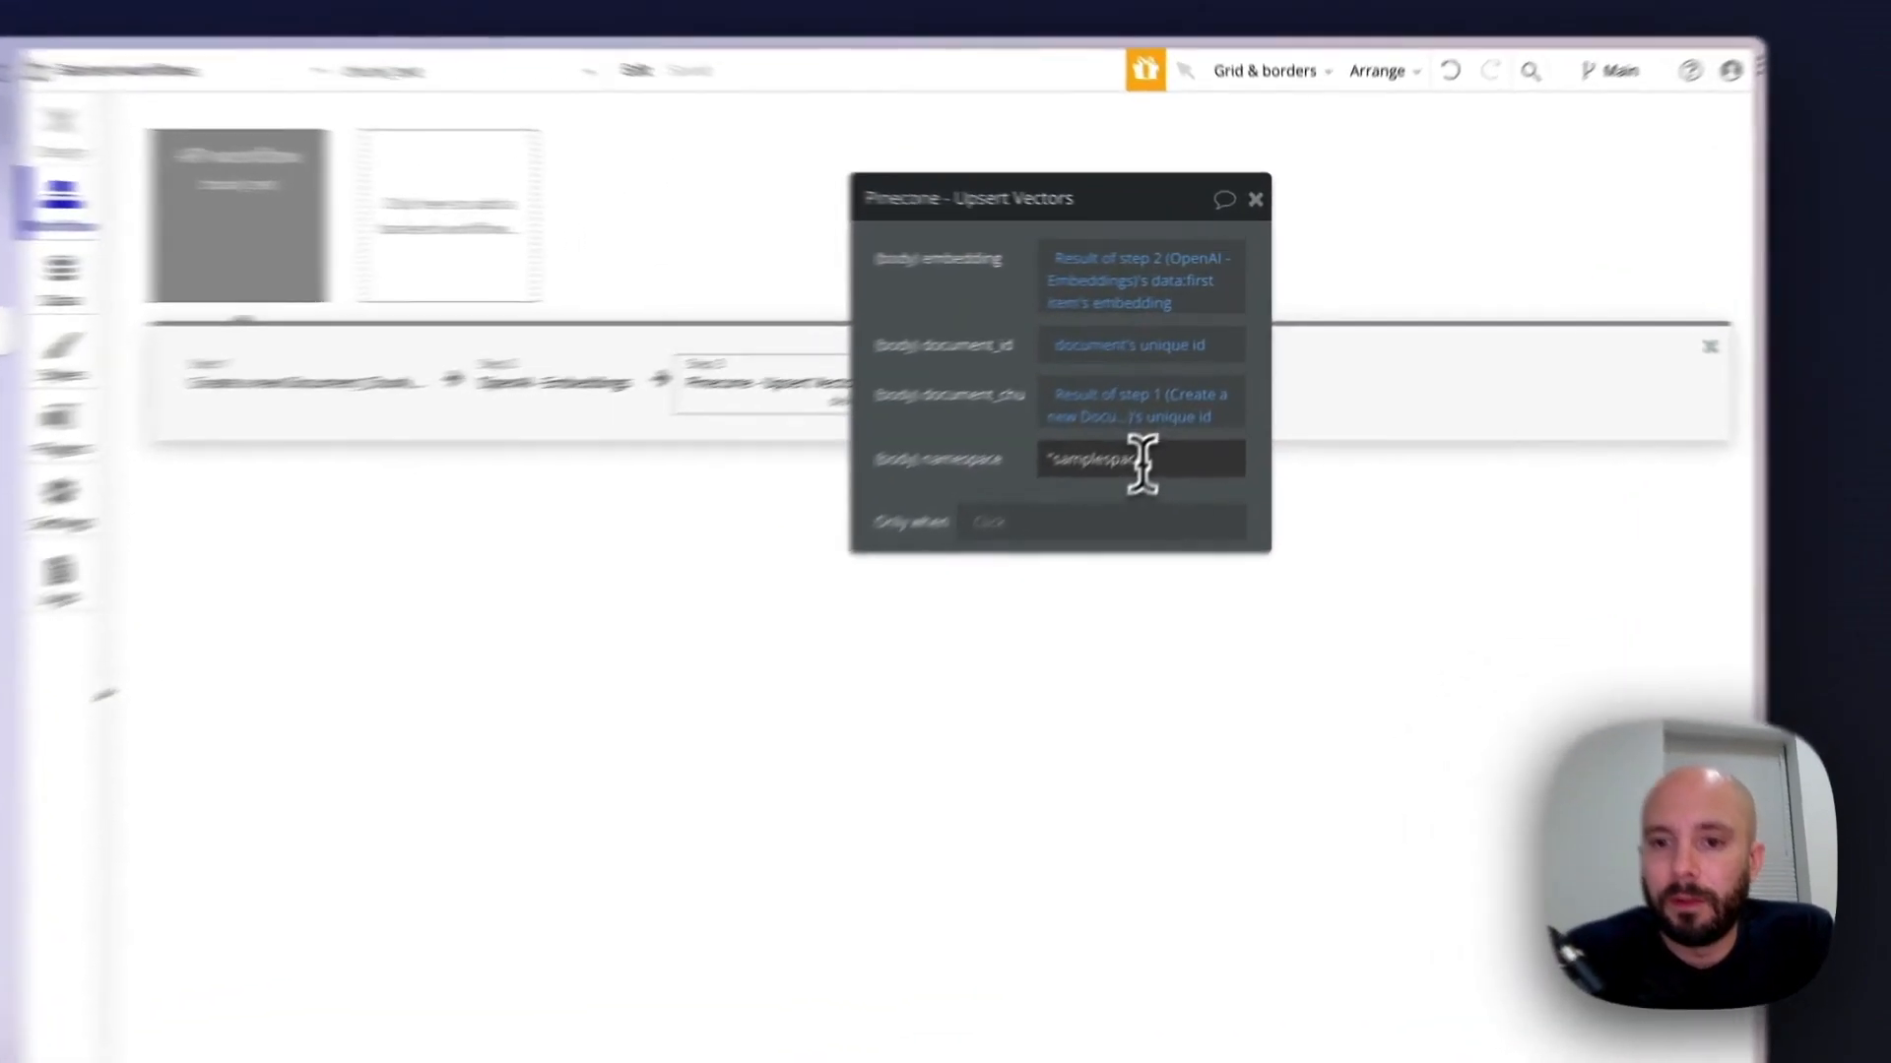
Set the upsert action's namespace to "BubbleSearch", including the quotation marks, and close the action's settings
click(1201, 391)
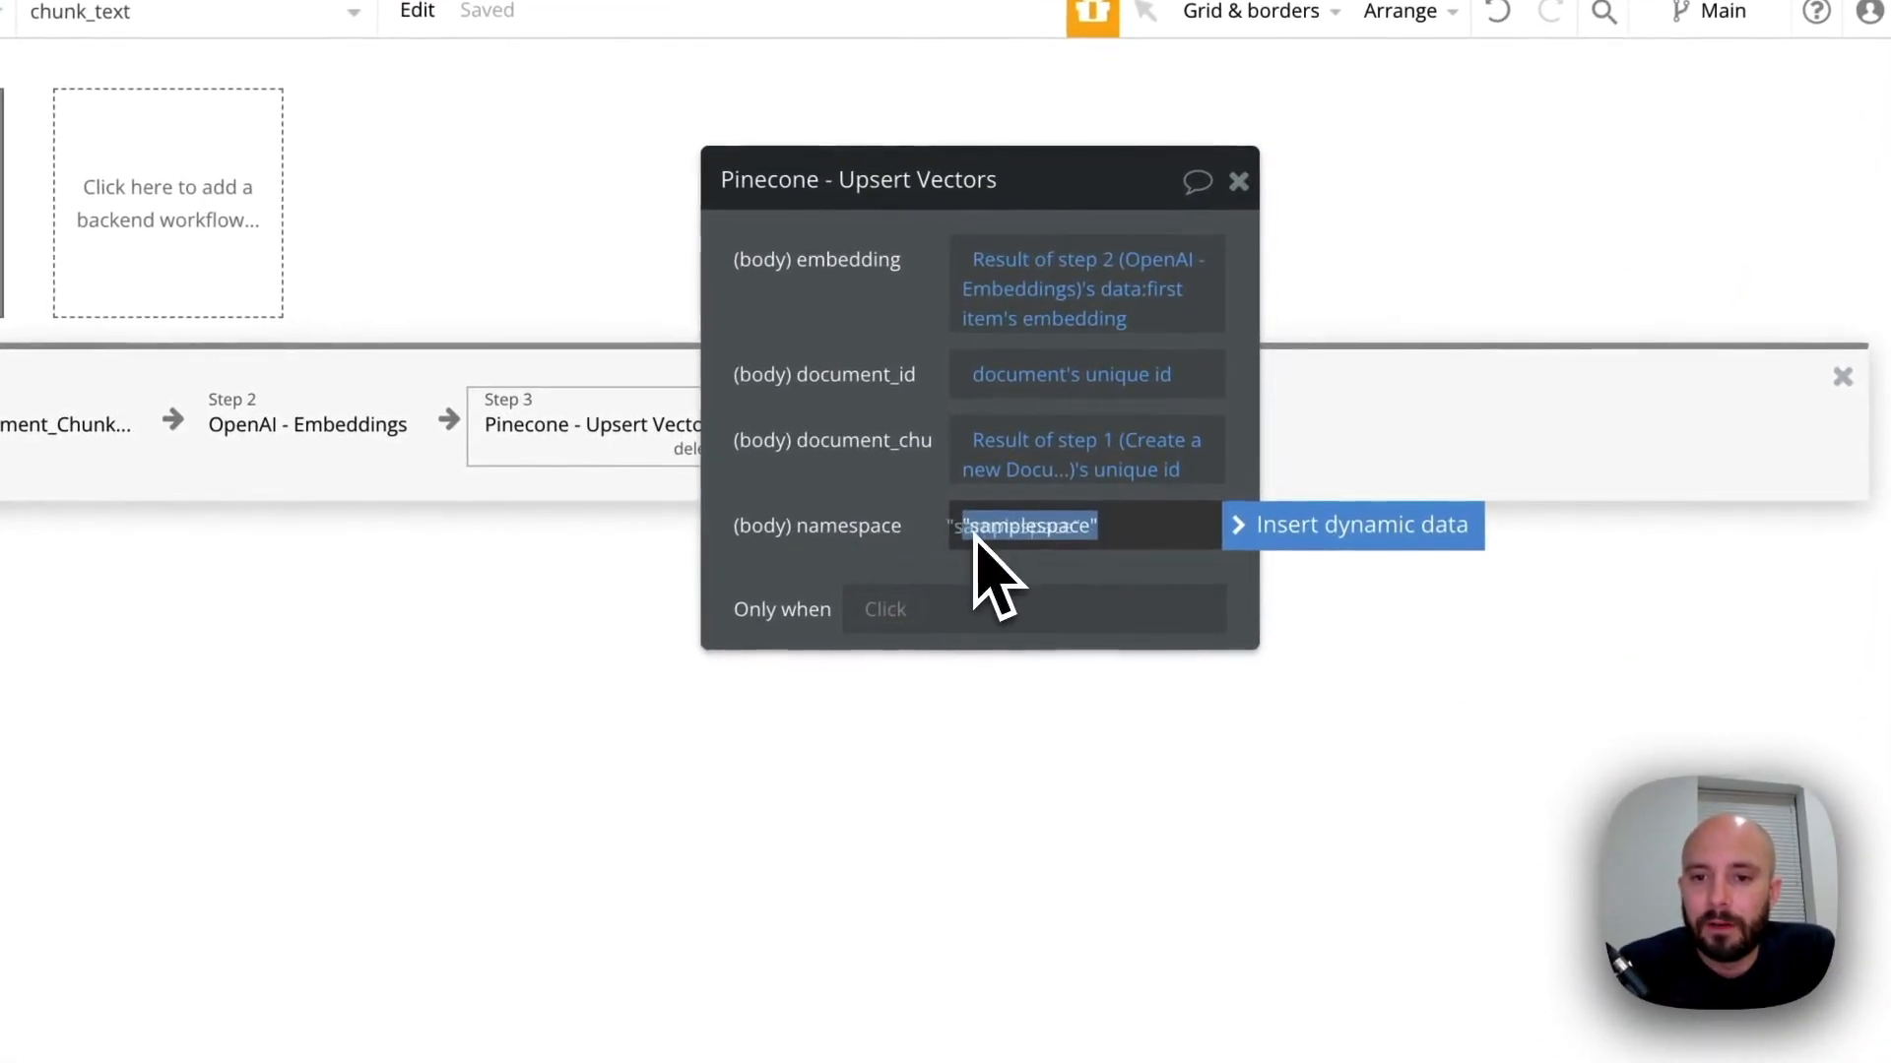
text(")
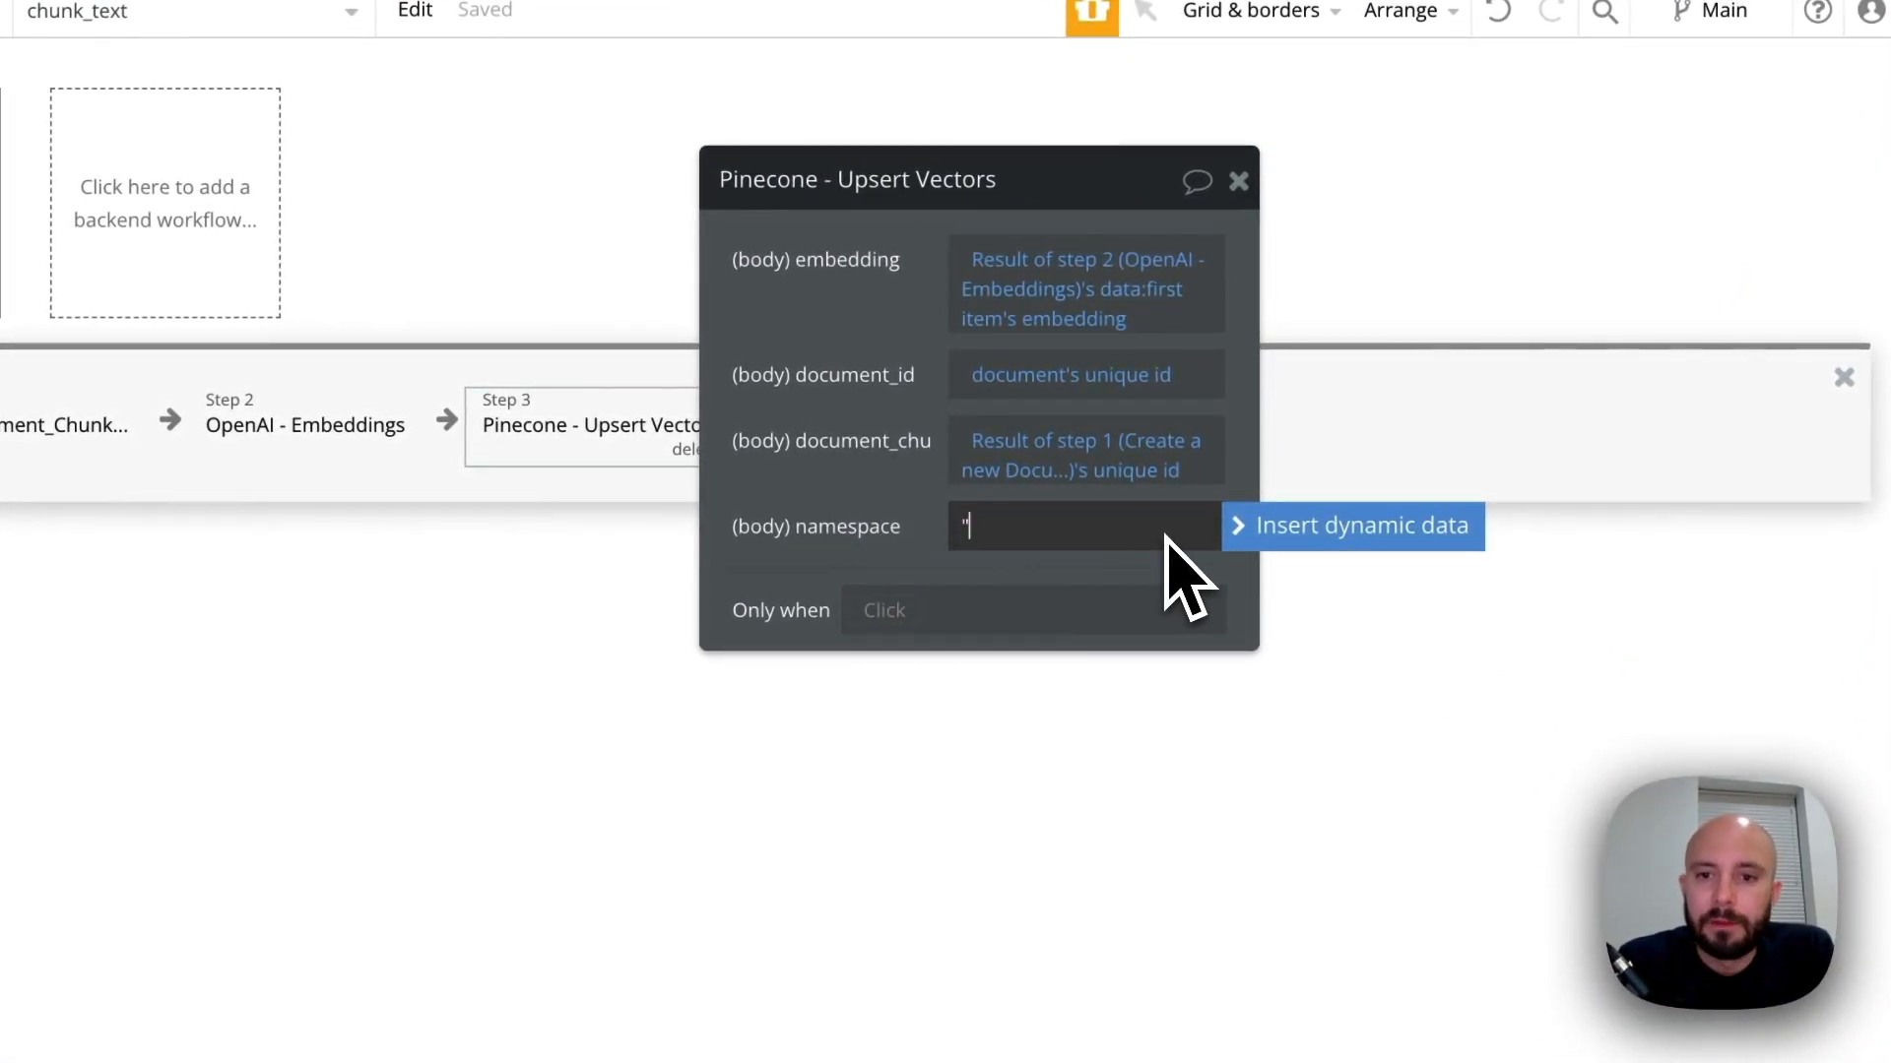
text(Bub)
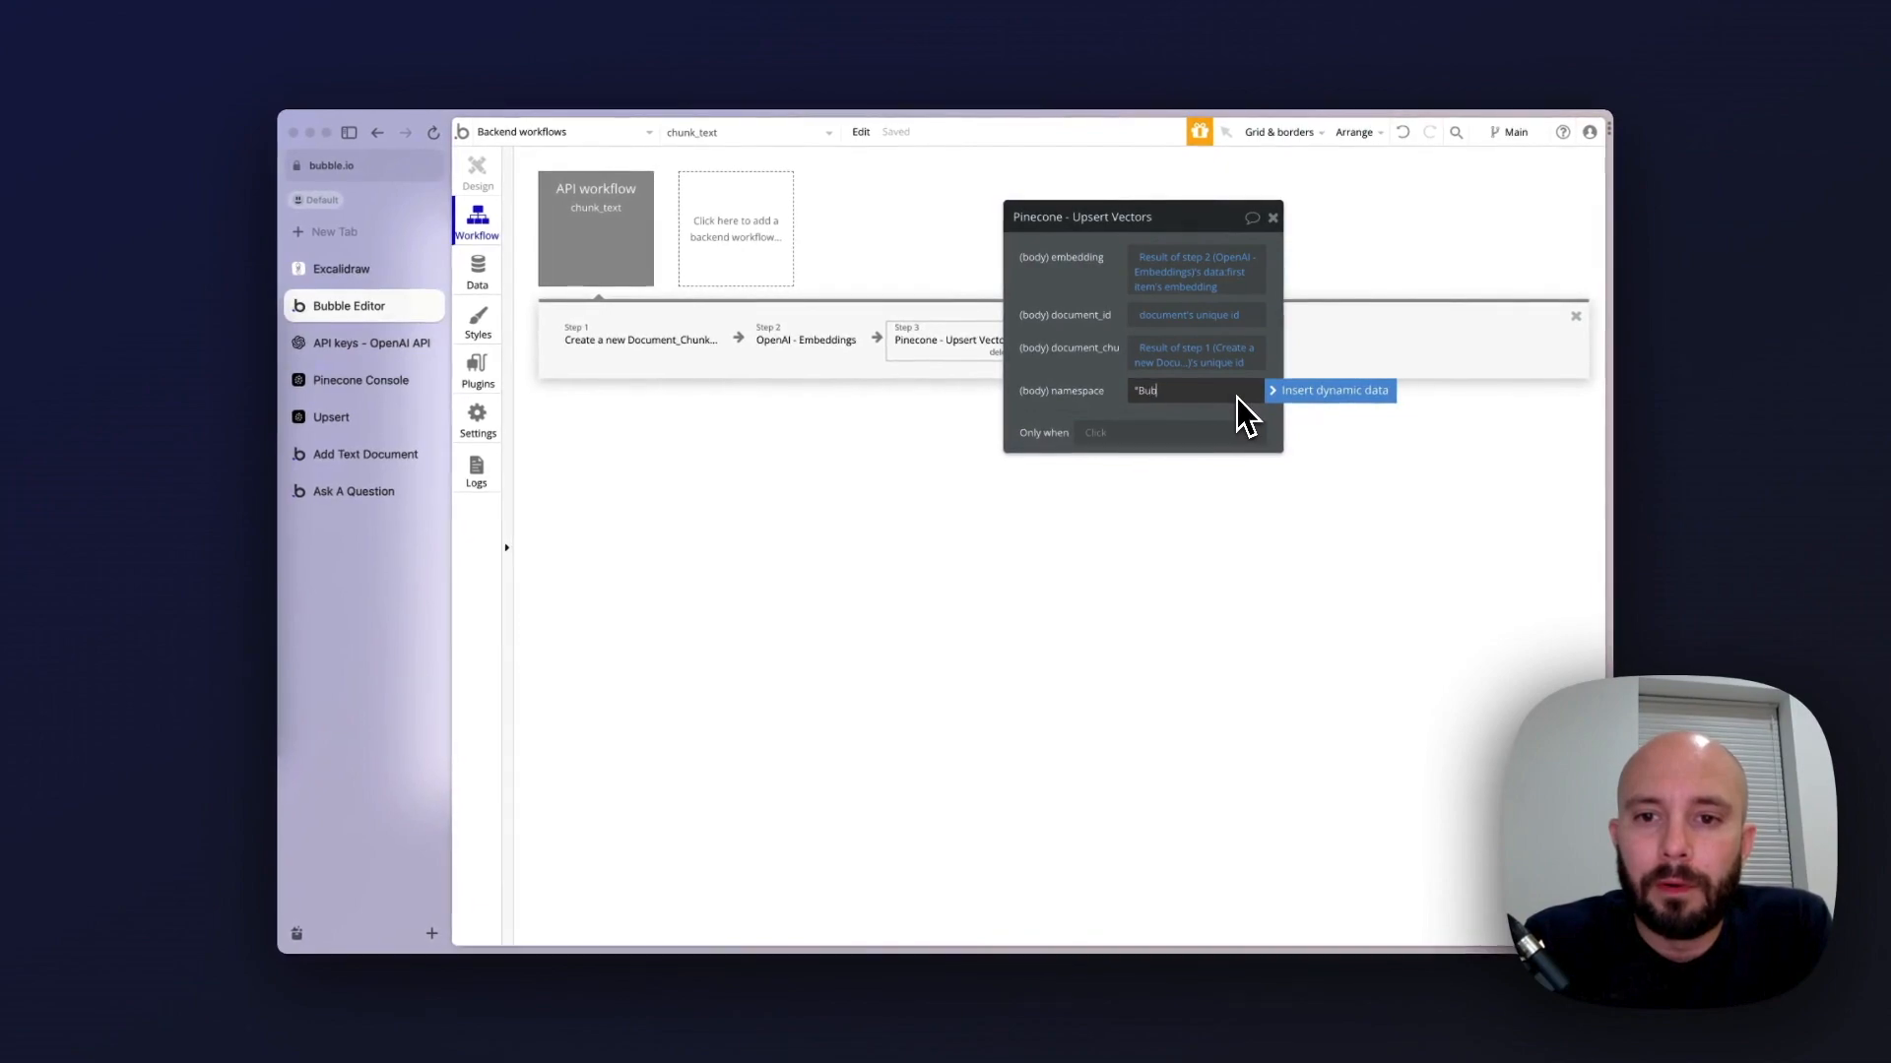
text(bleSearch")
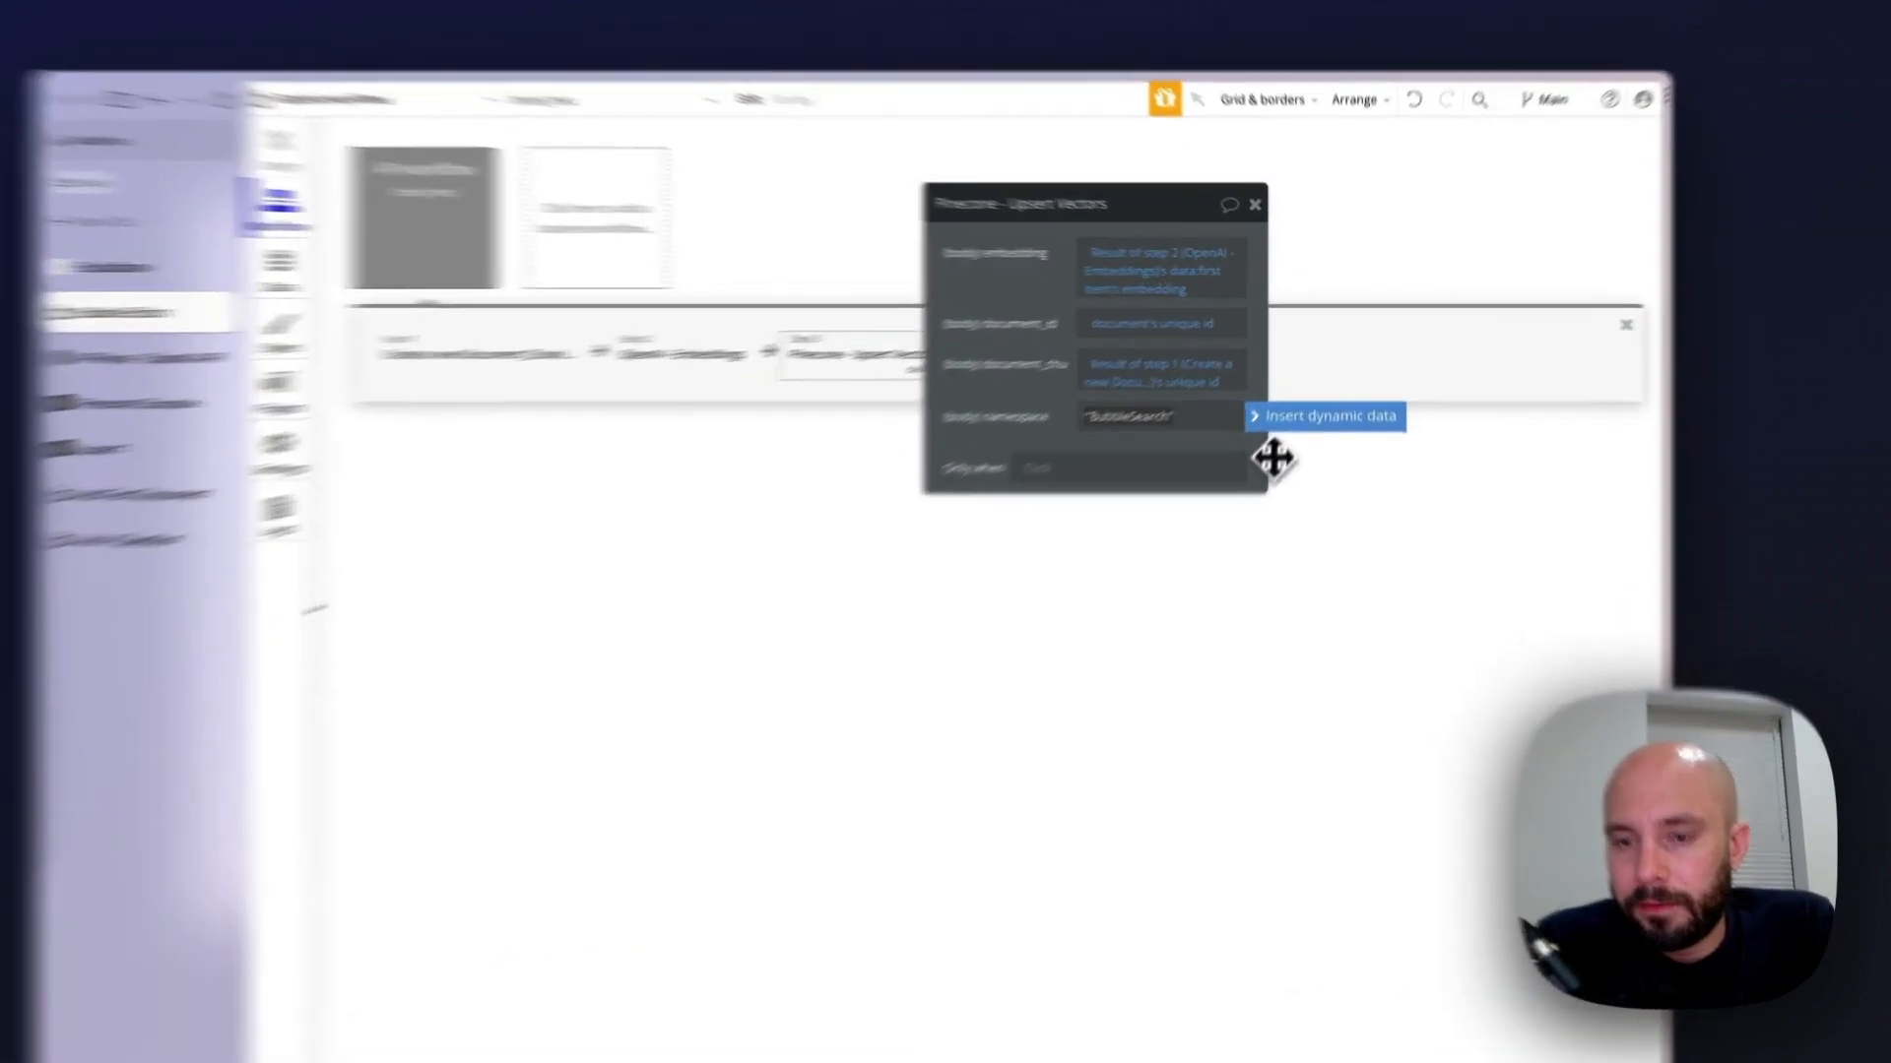
click(1282, 418)
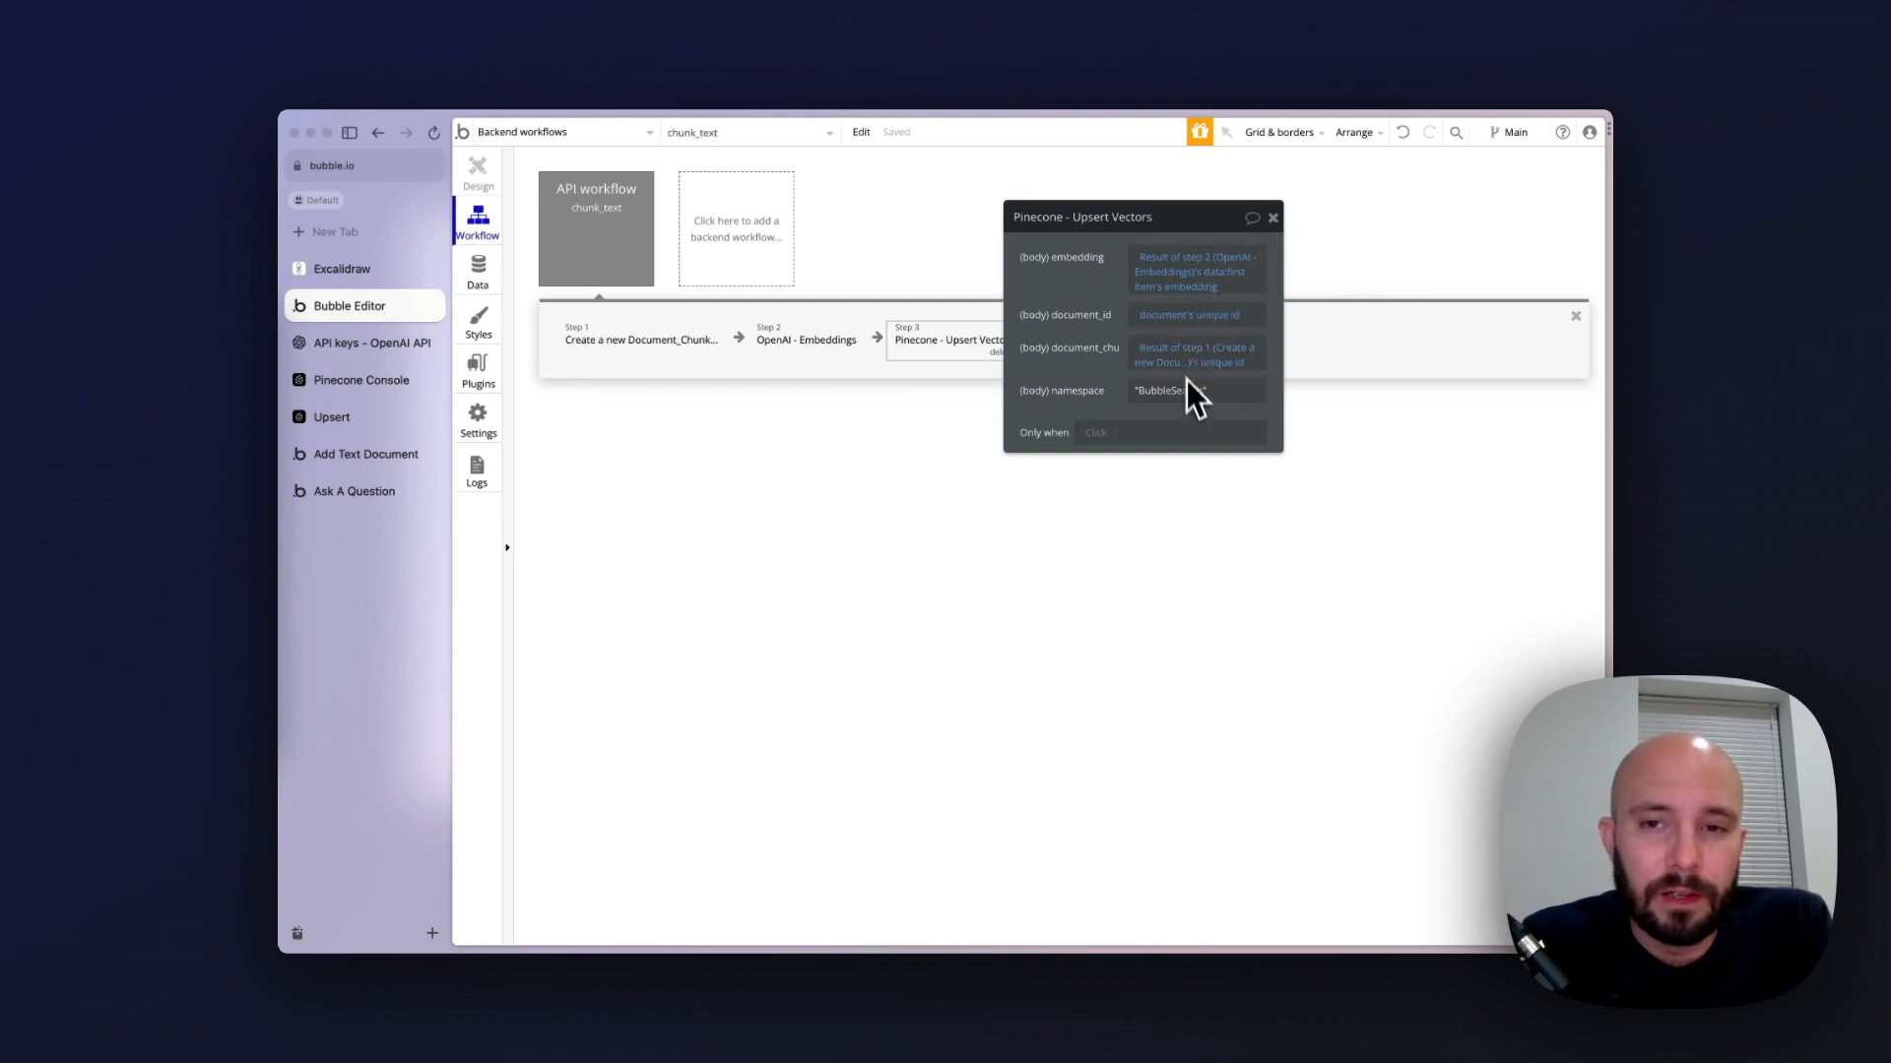
click(1274, 217)
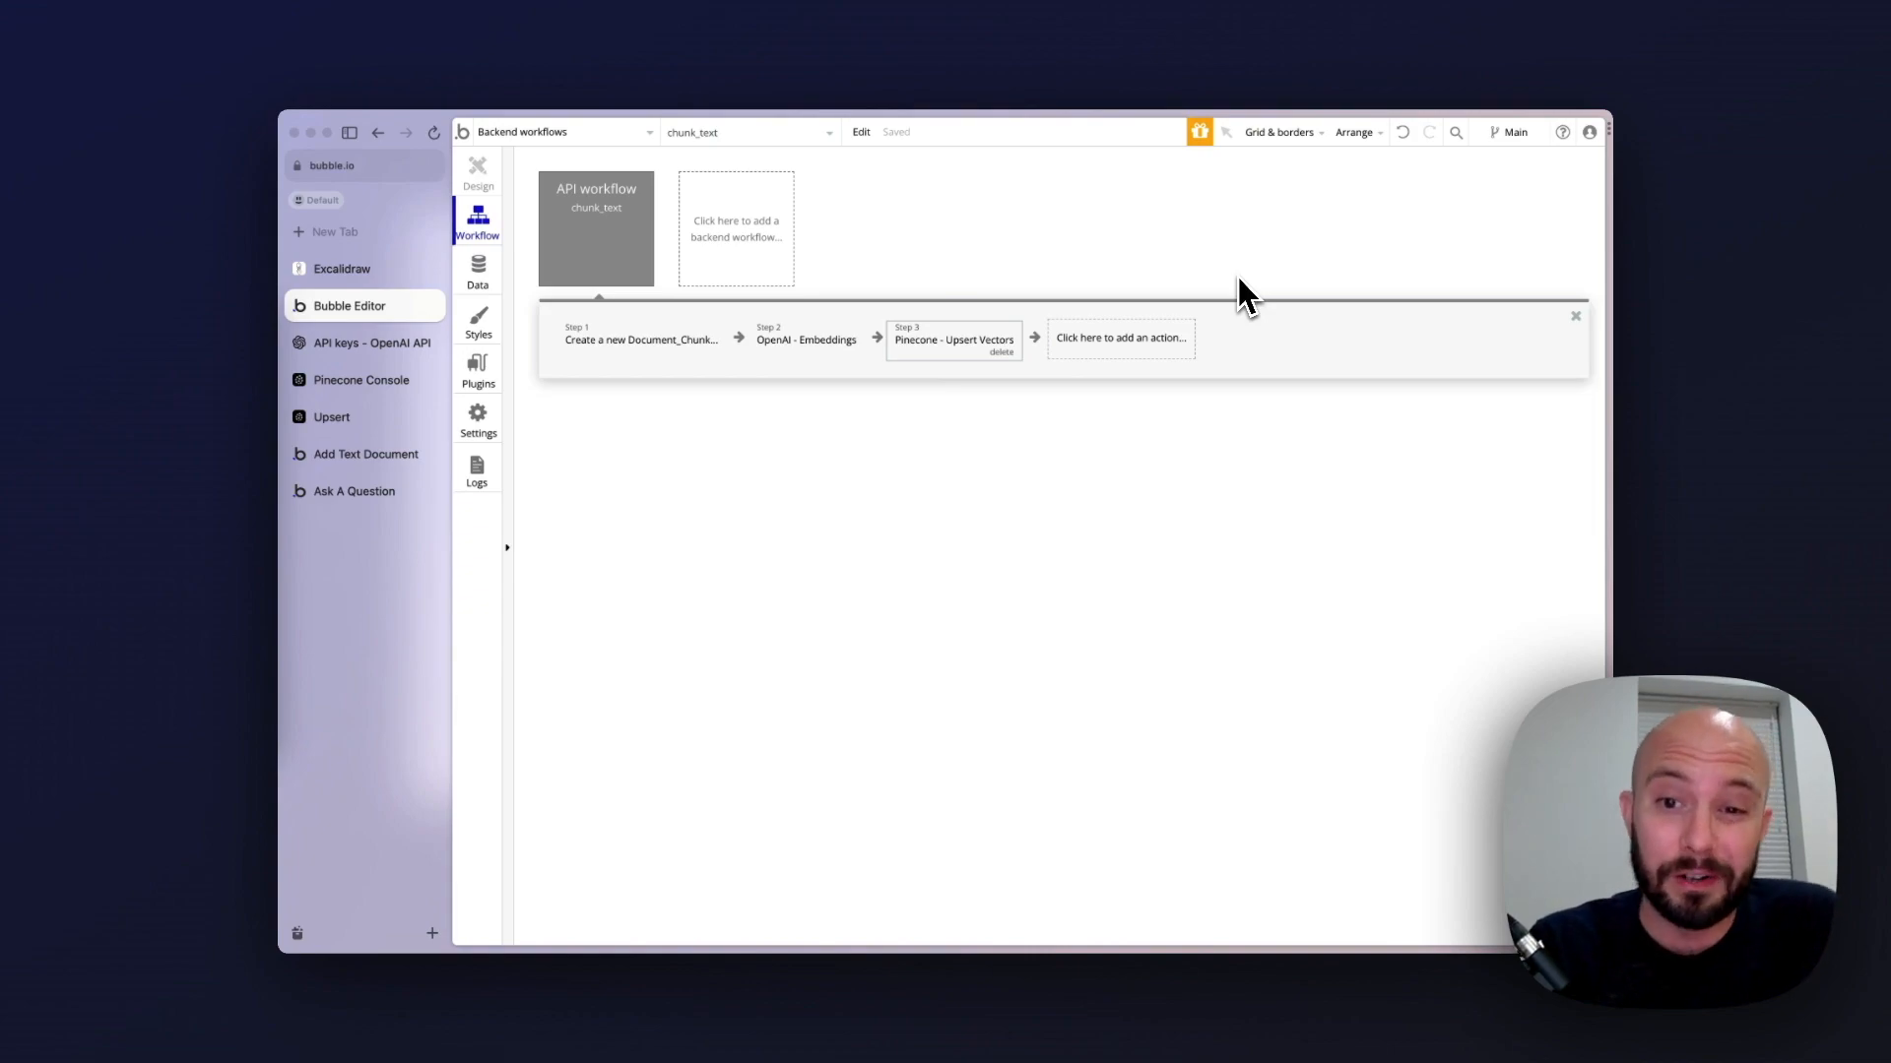
Add a Schedule API Workflow action as step 4 and have it run the chunk_text workflow
click(1113, 346)
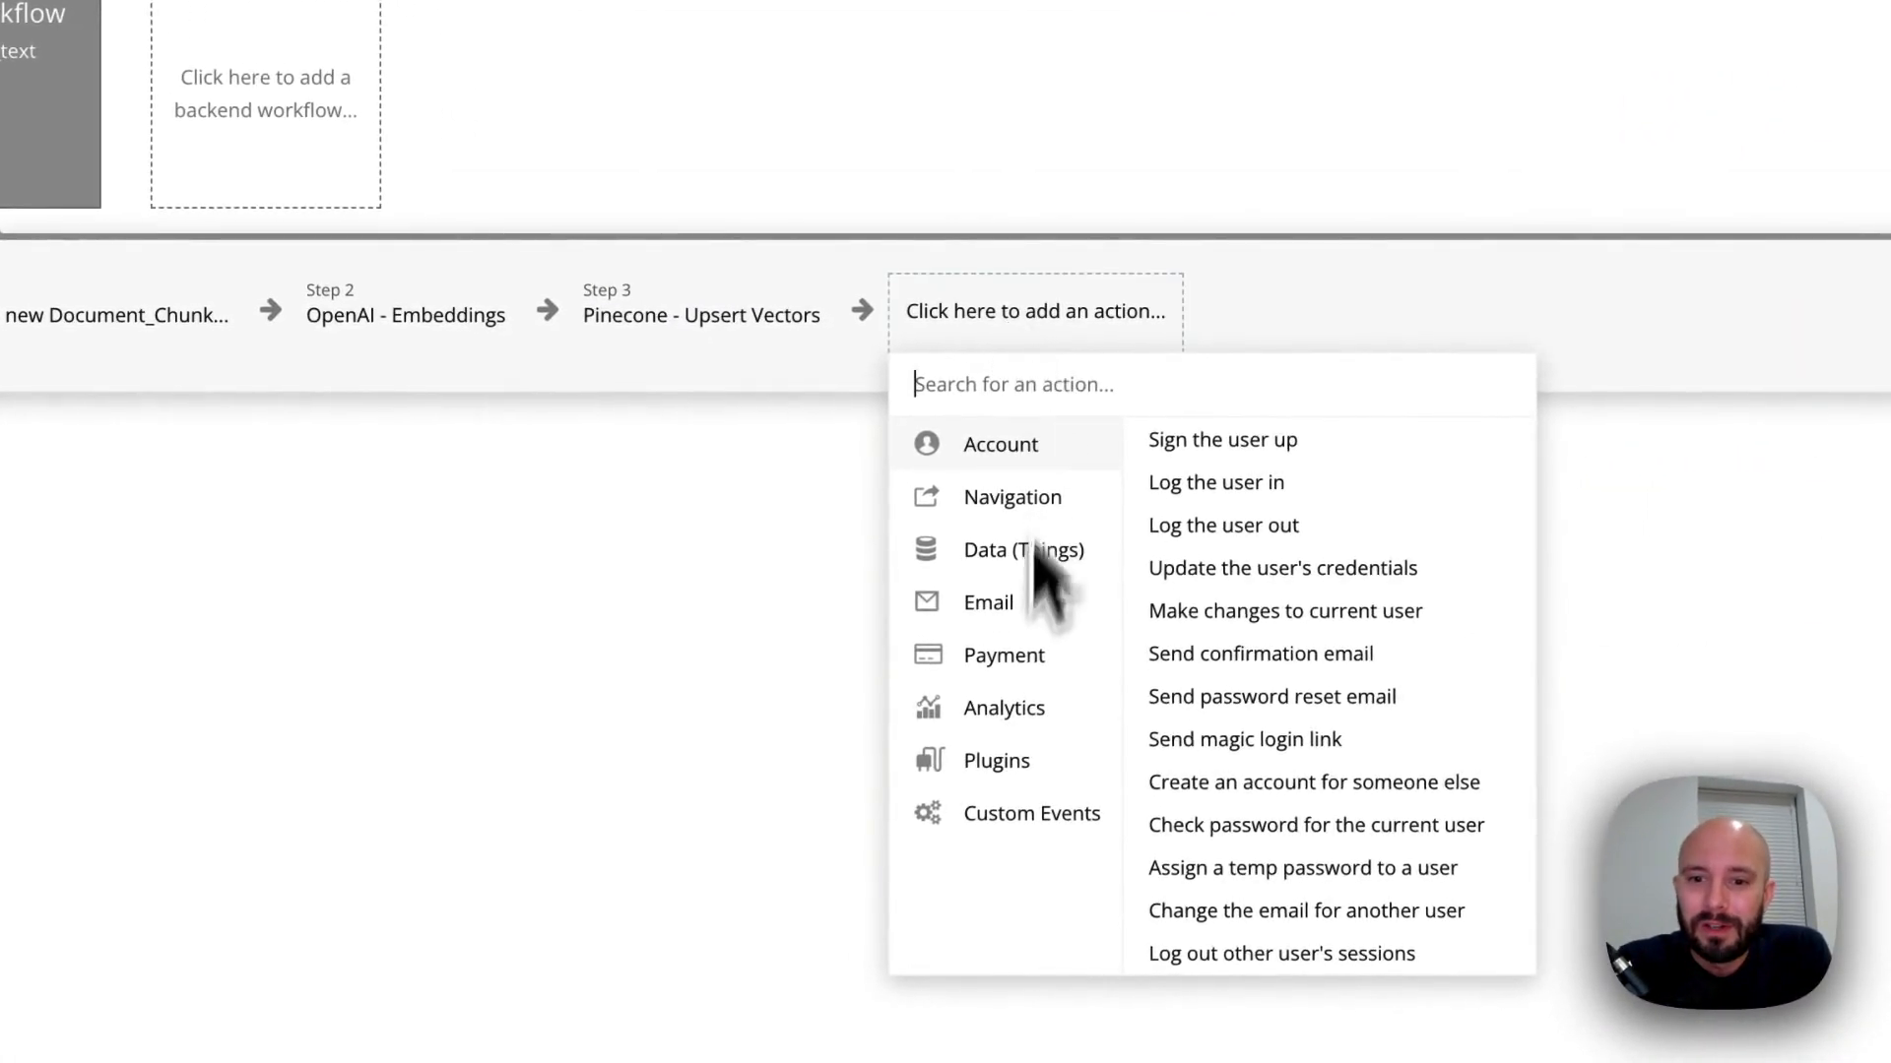
mouse_move(1030, 754)
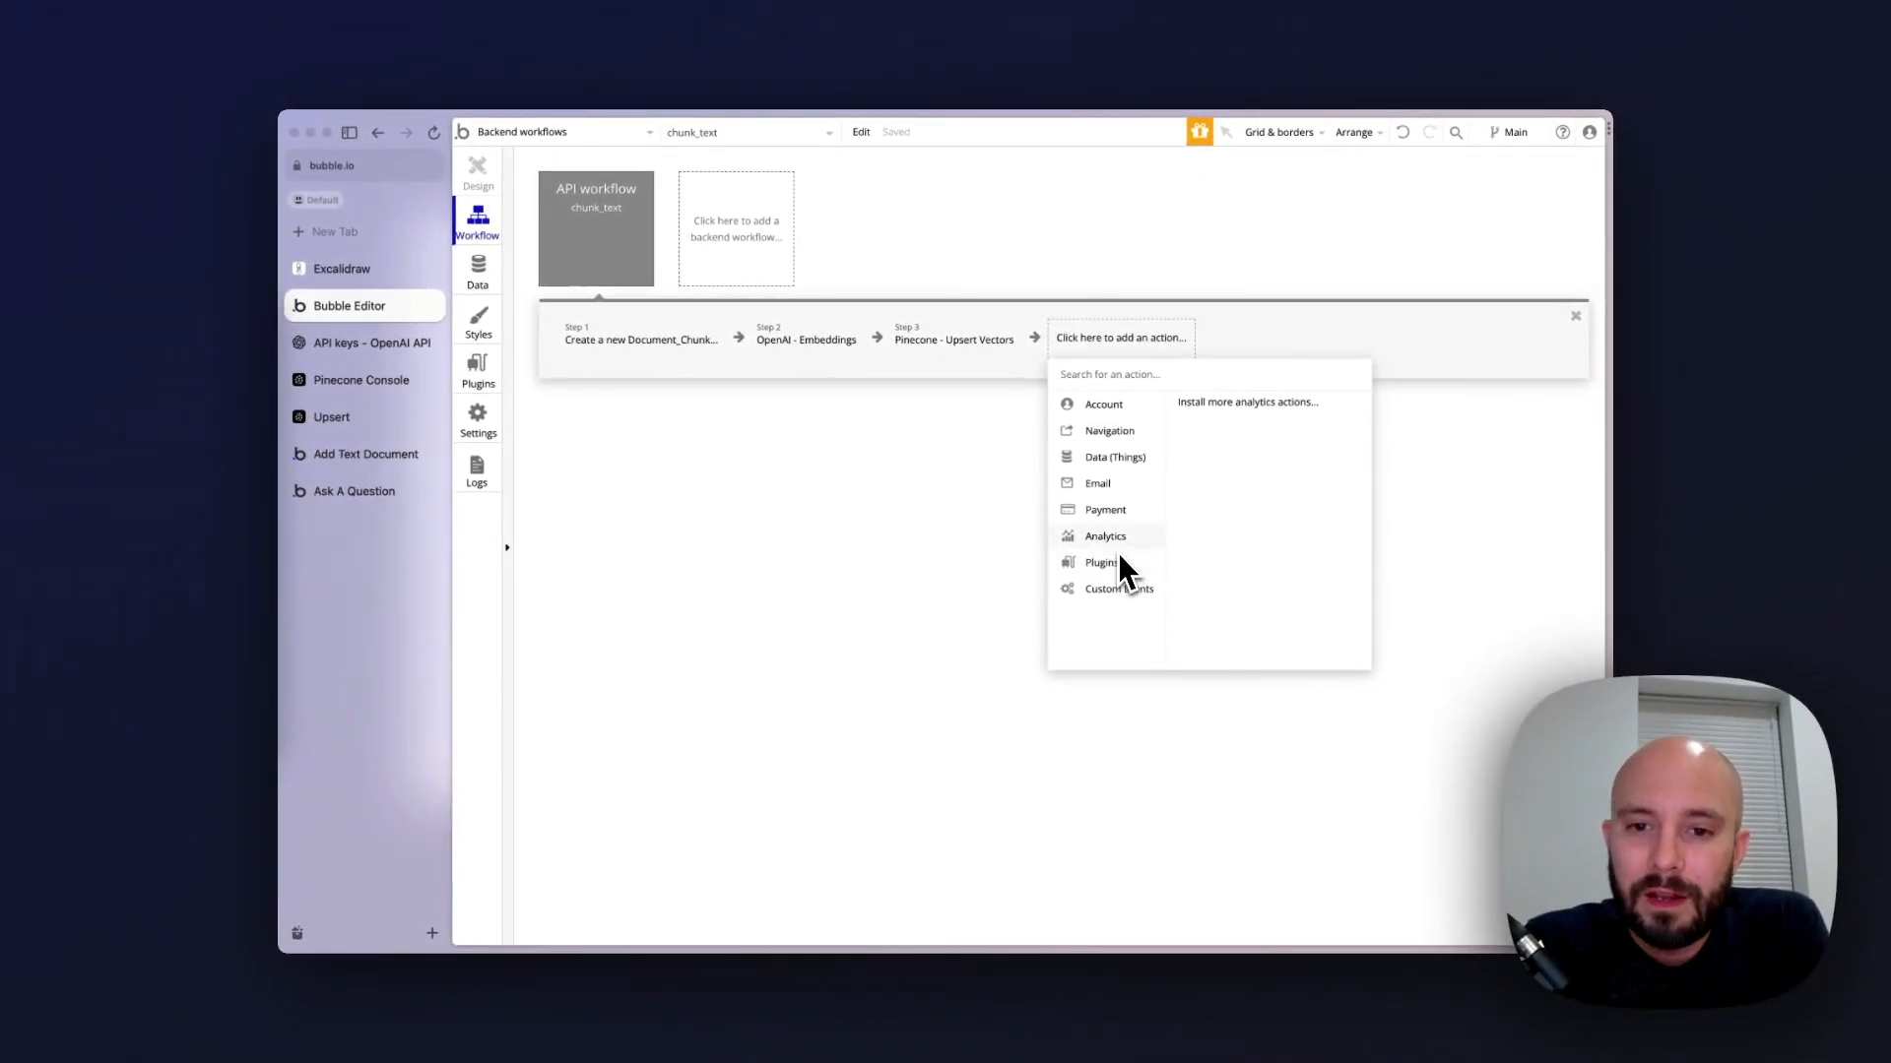
mouse_move(1119, 496)
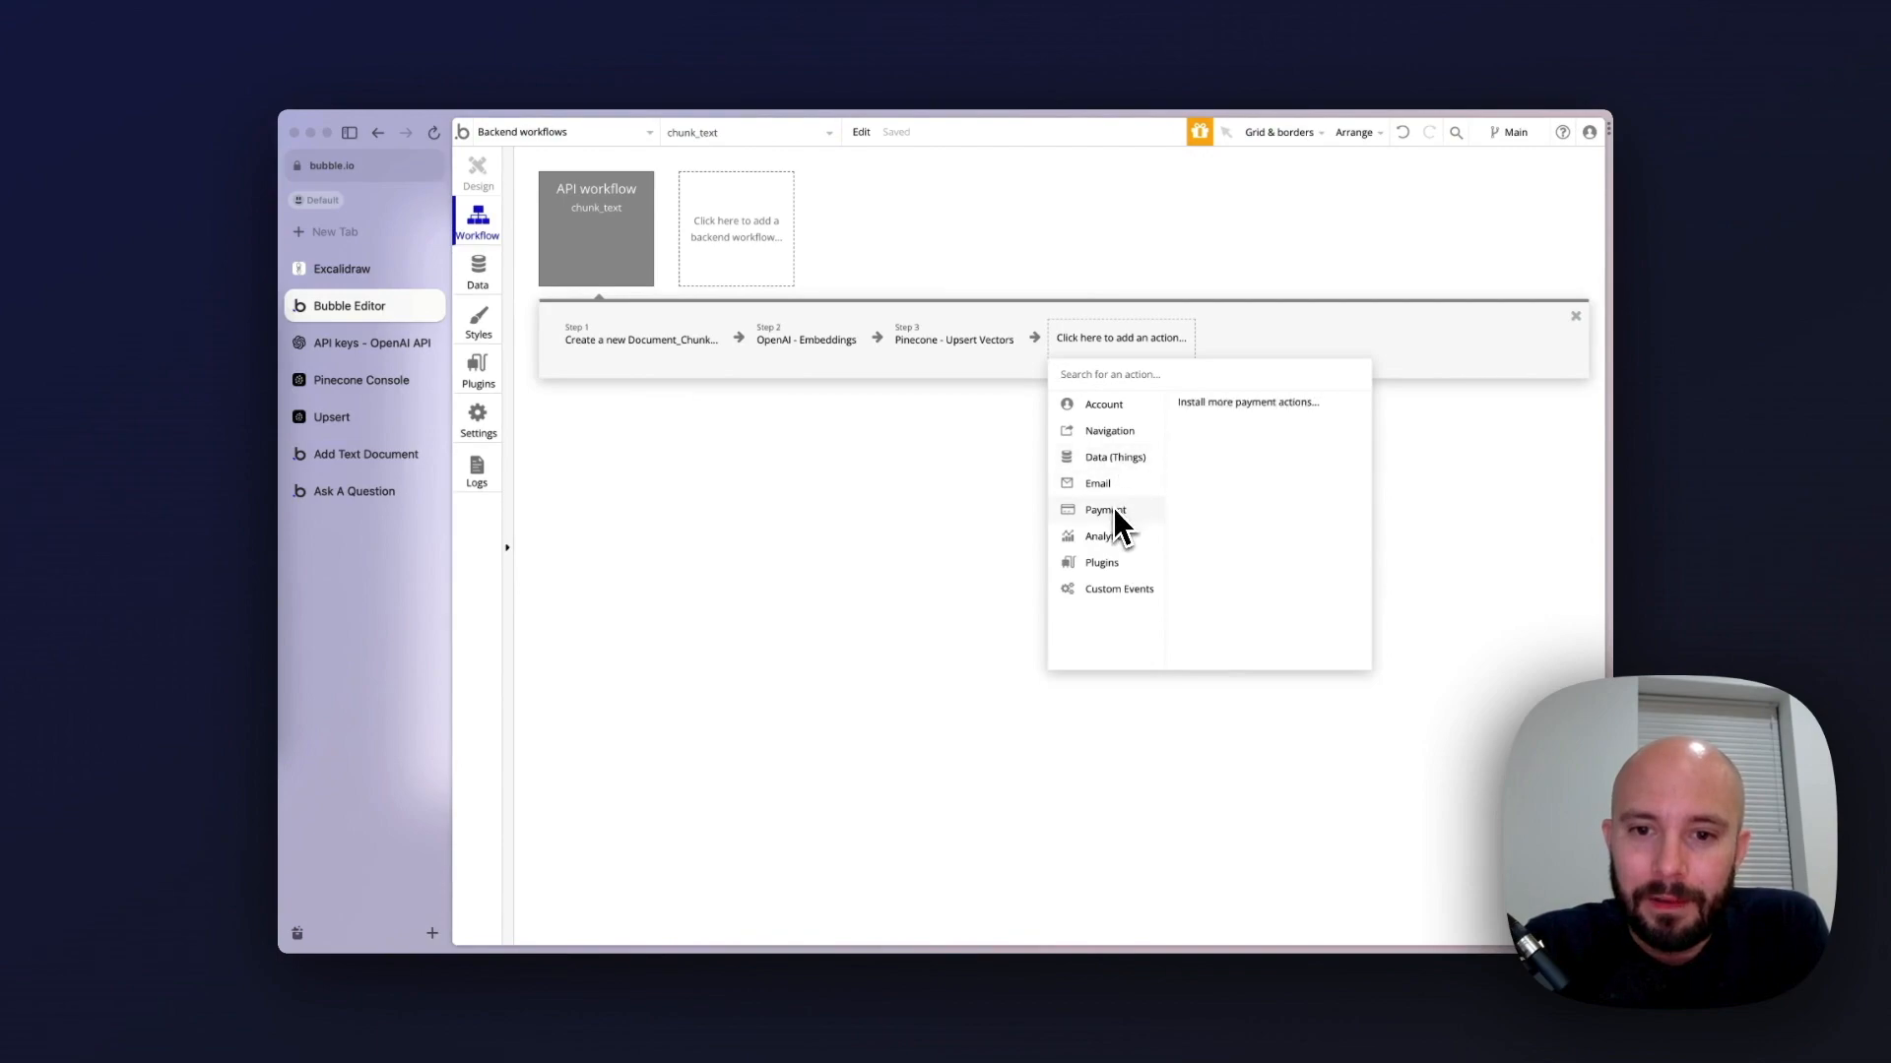
mouse_move(1116, 590)
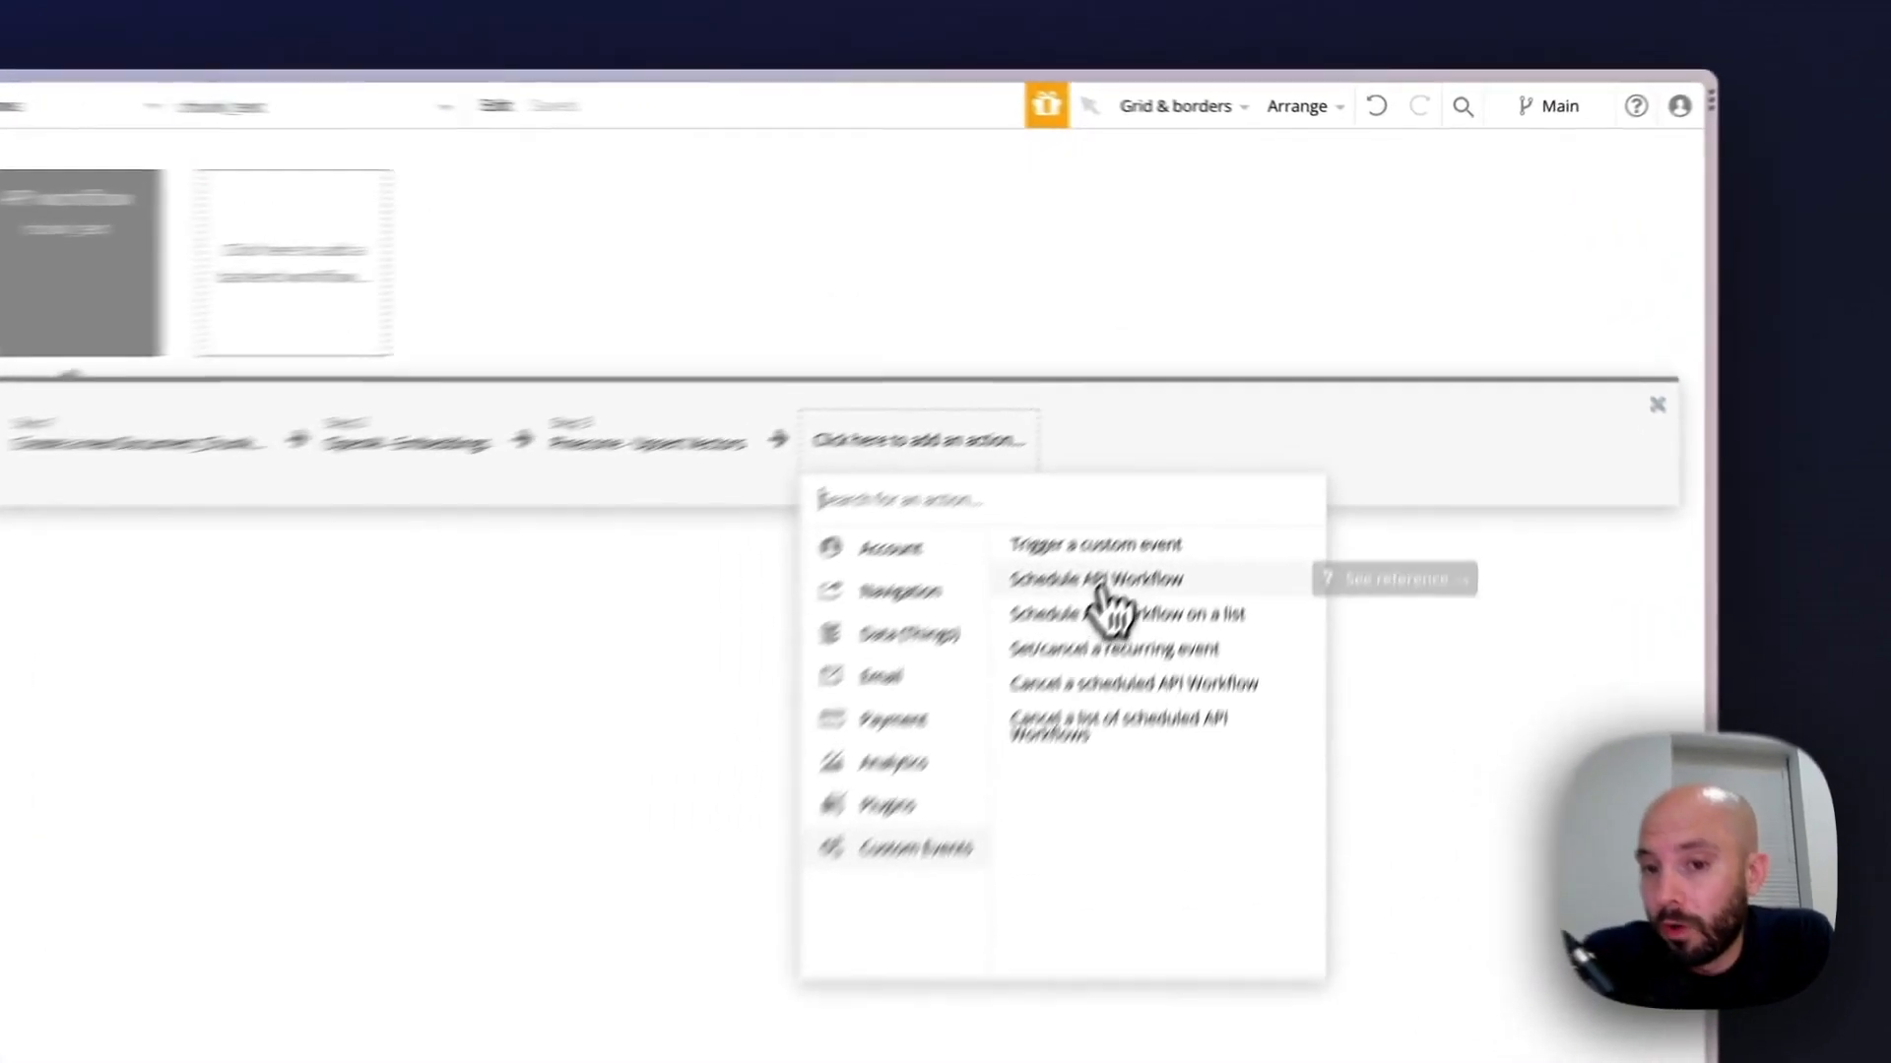
click(1231, 424)
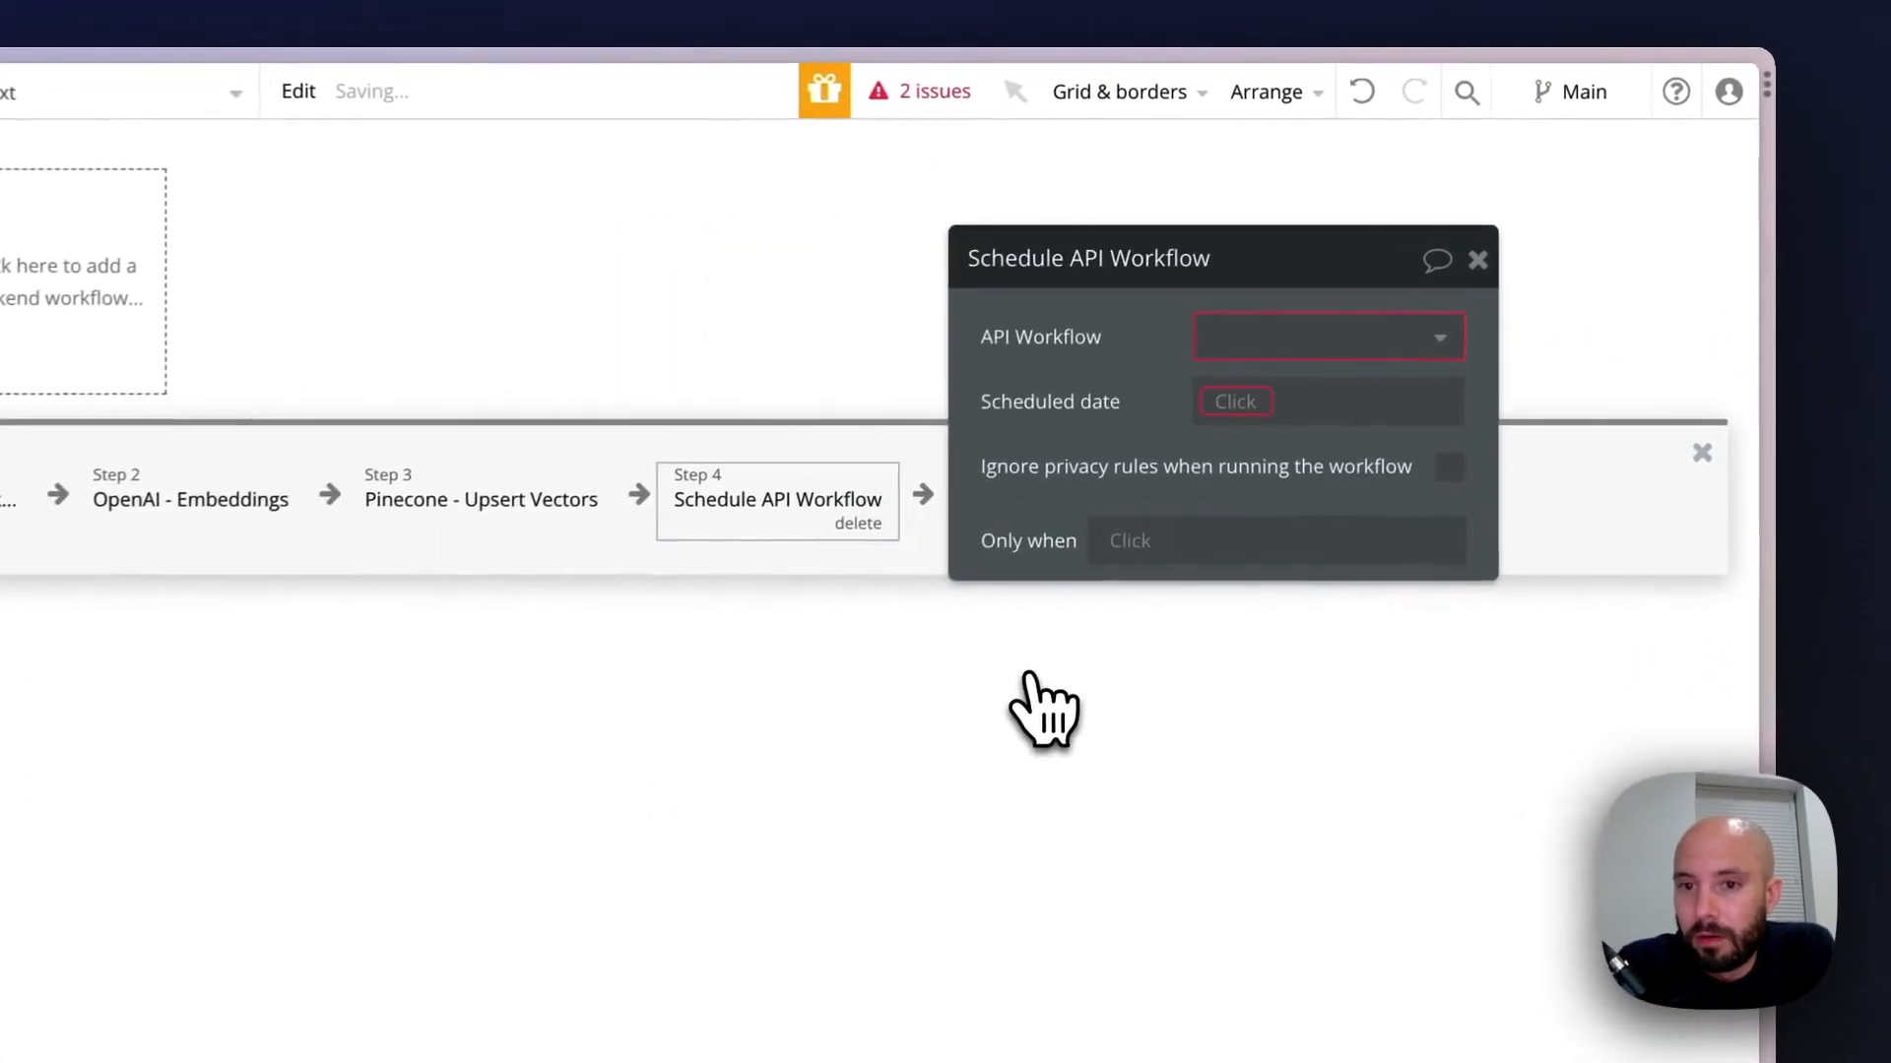
click(1343, 260)
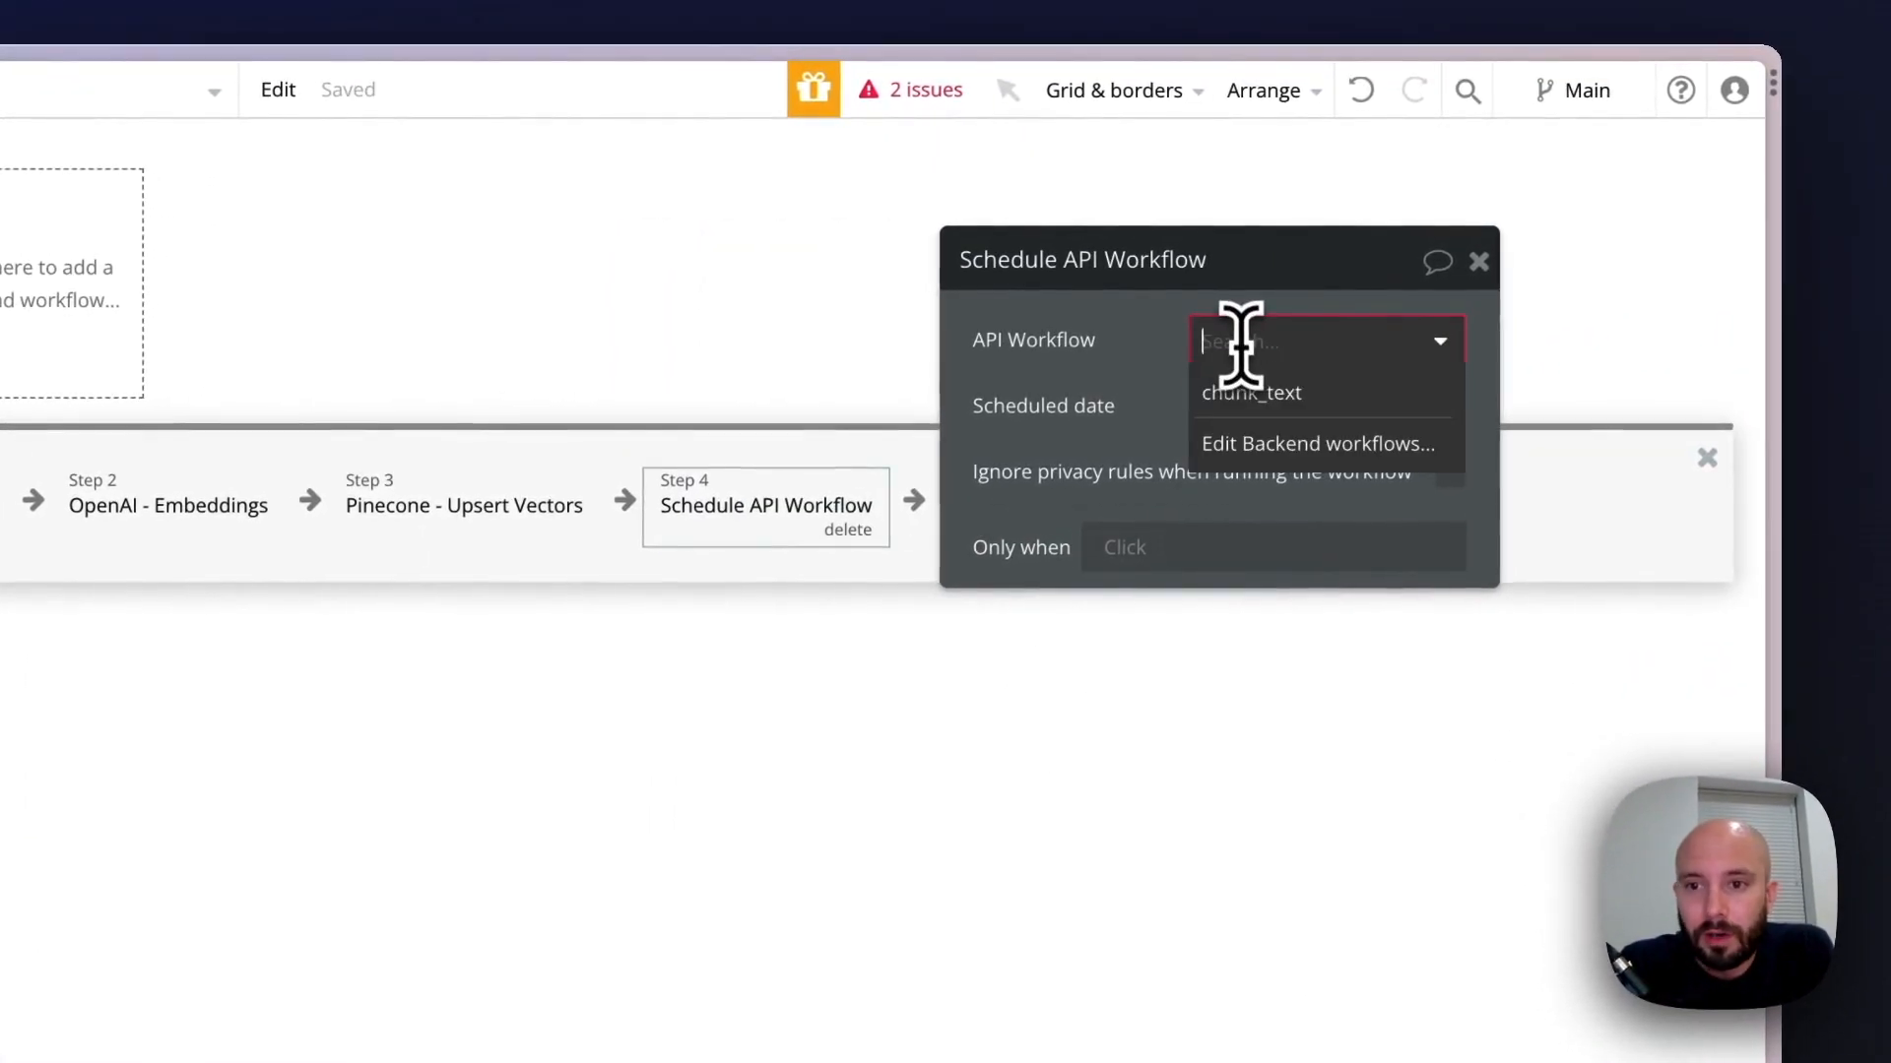
click(1270, 394)
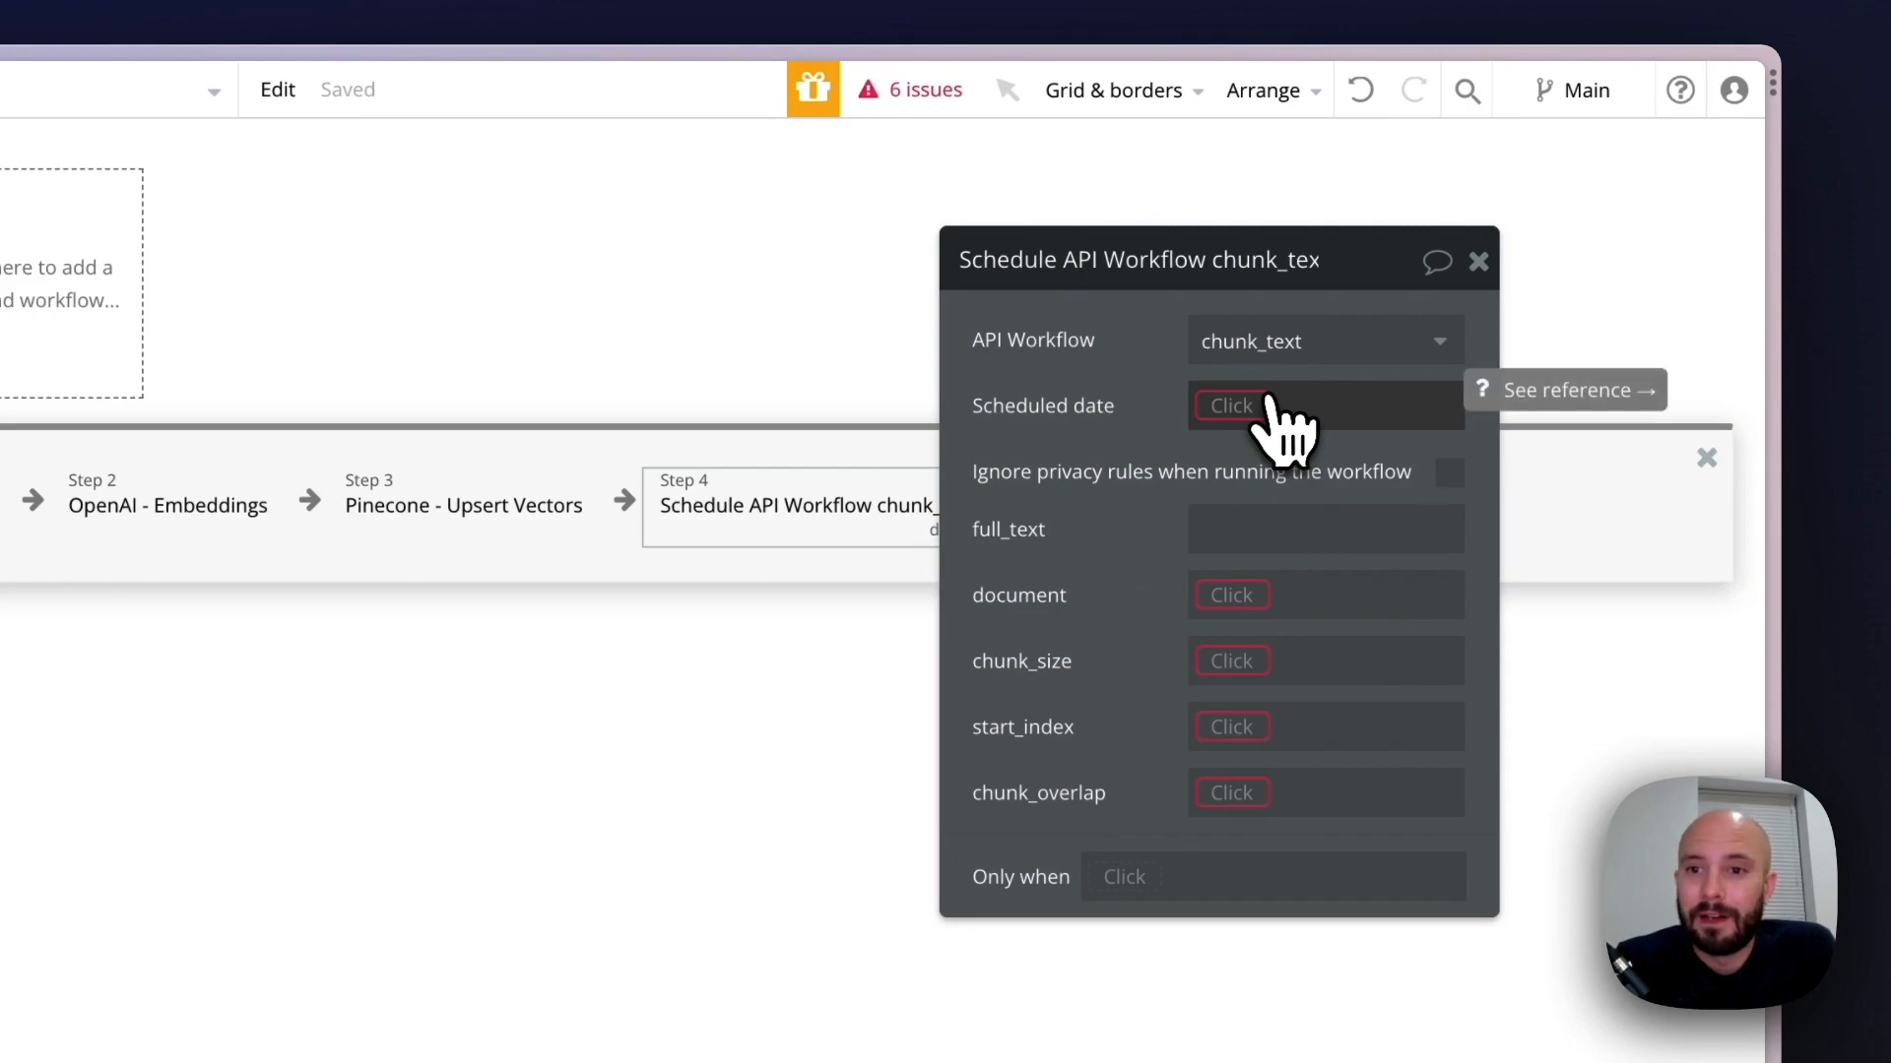
Set the scheduled date of the chunk_text workflow call to Current date/time
click(1231, 406)
text(curr)
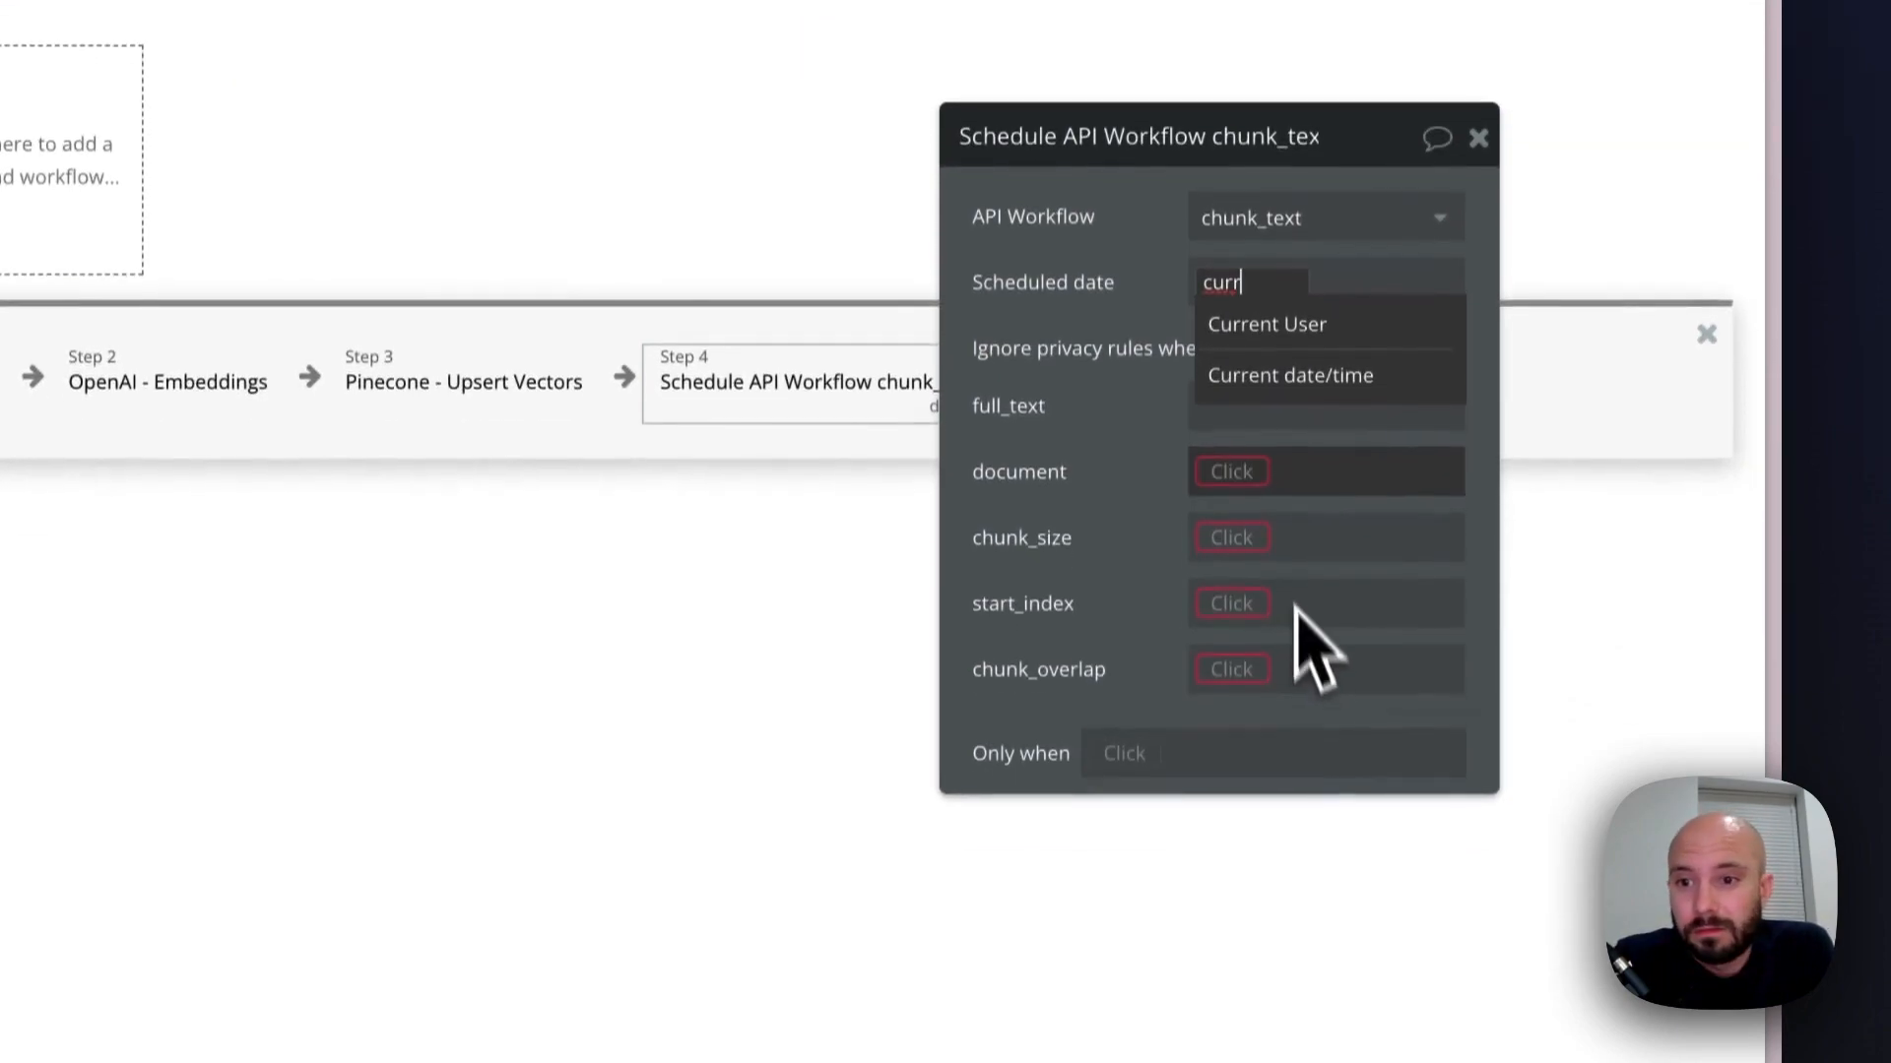
click(1311, 375)
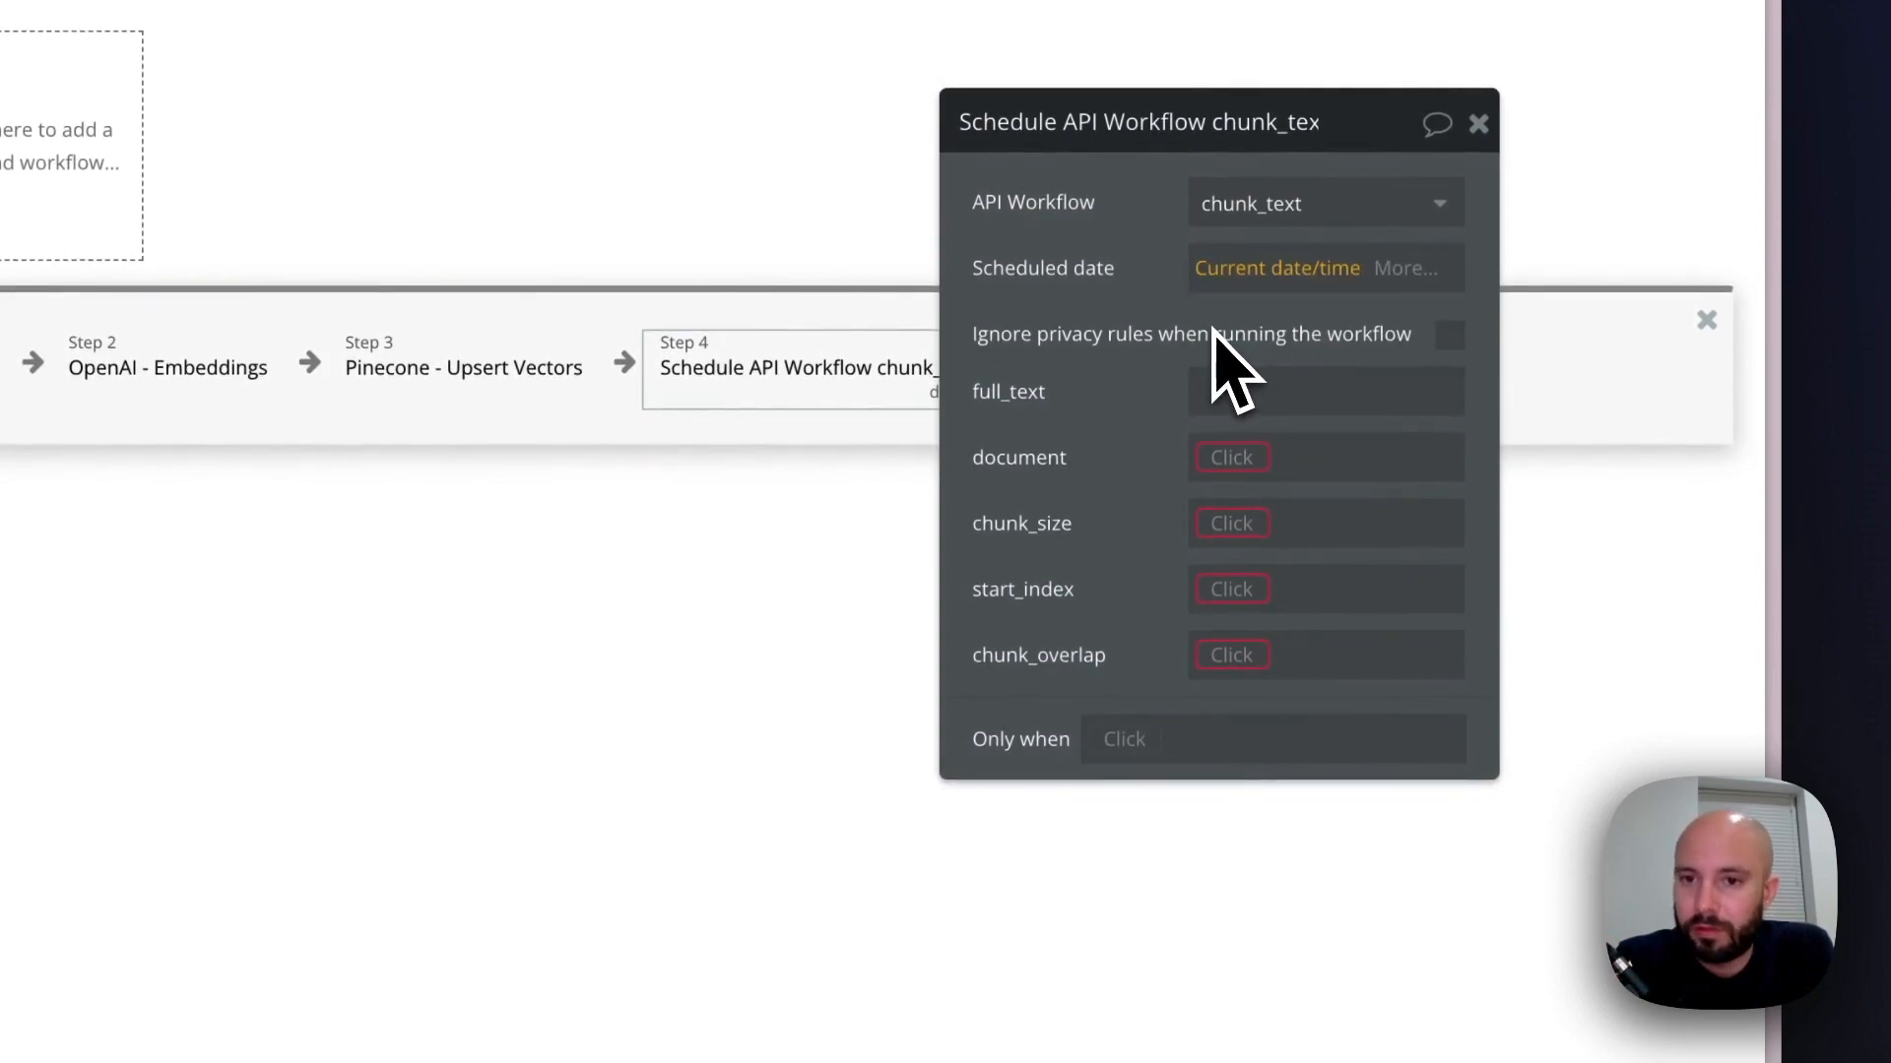
Pass the workflow's own full_text, document, chunk_size and chunk_overlap values to the matching parameters of the scheduled chunk_text call
click(1221, 409)
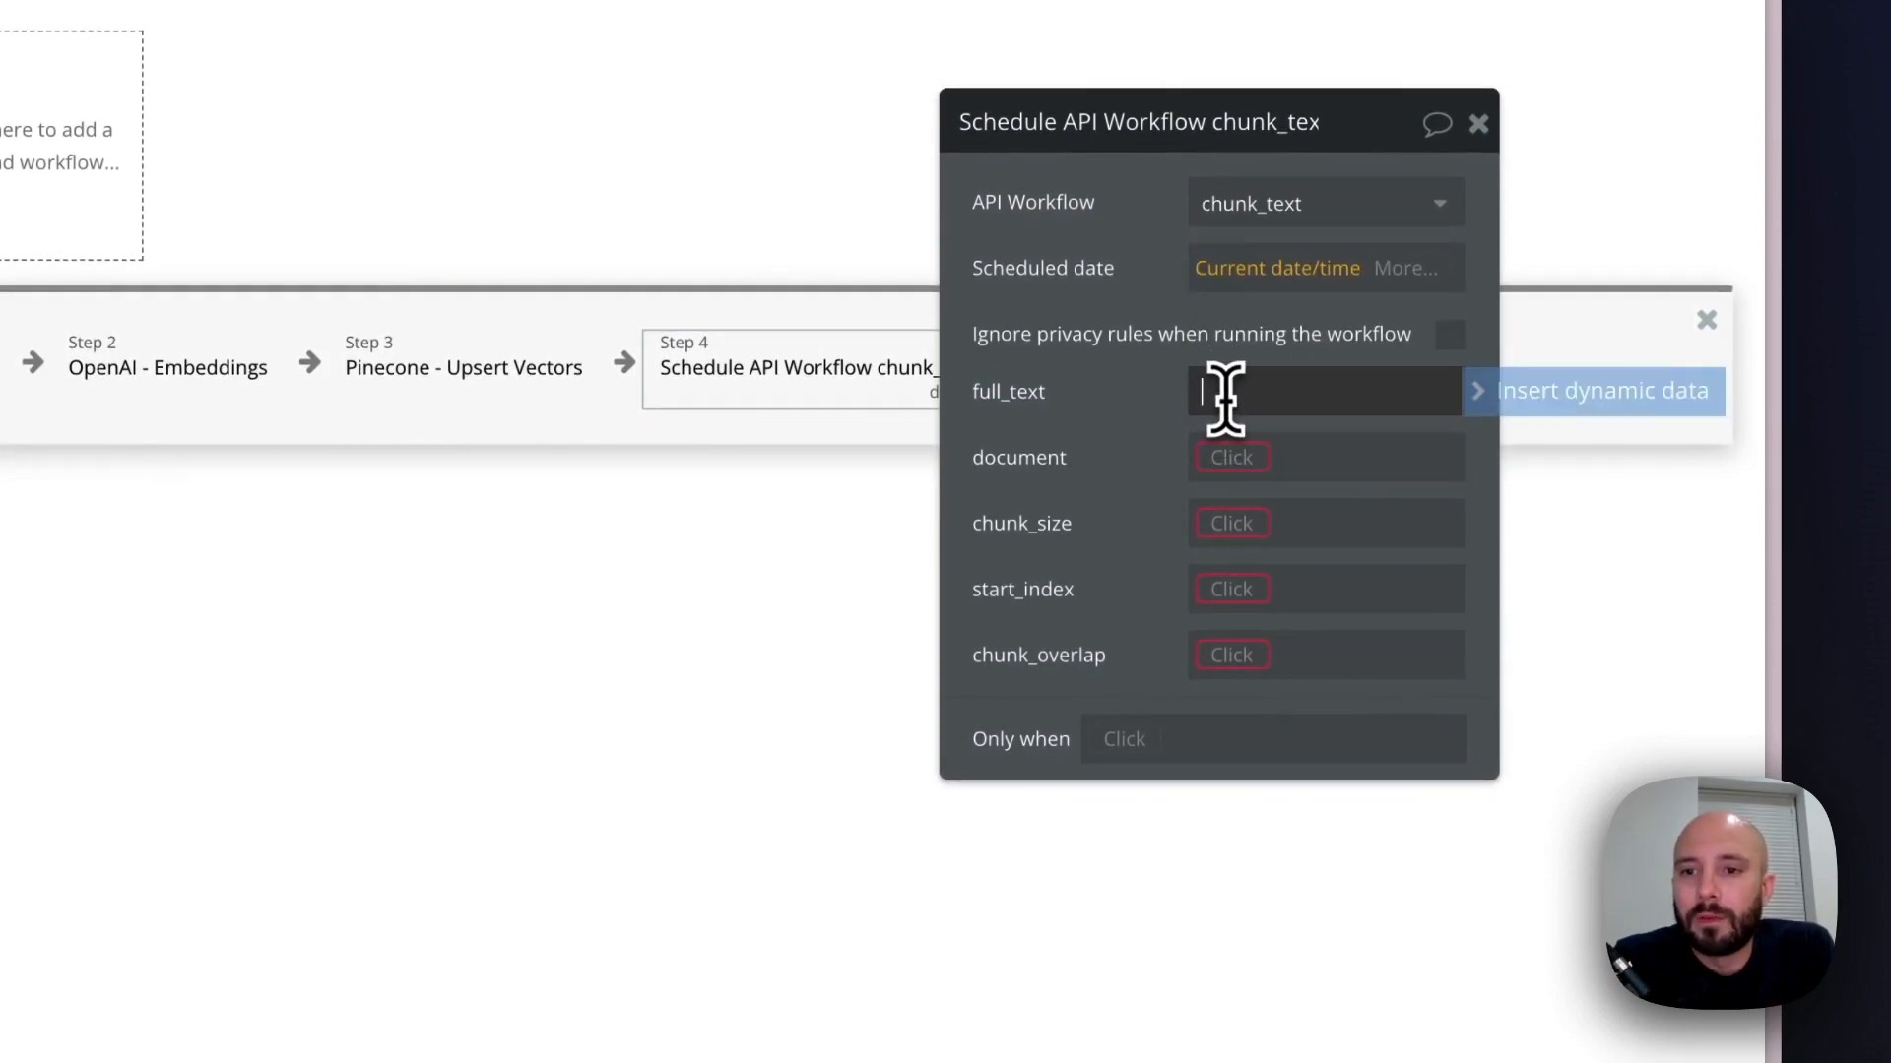
click(1528, 396)
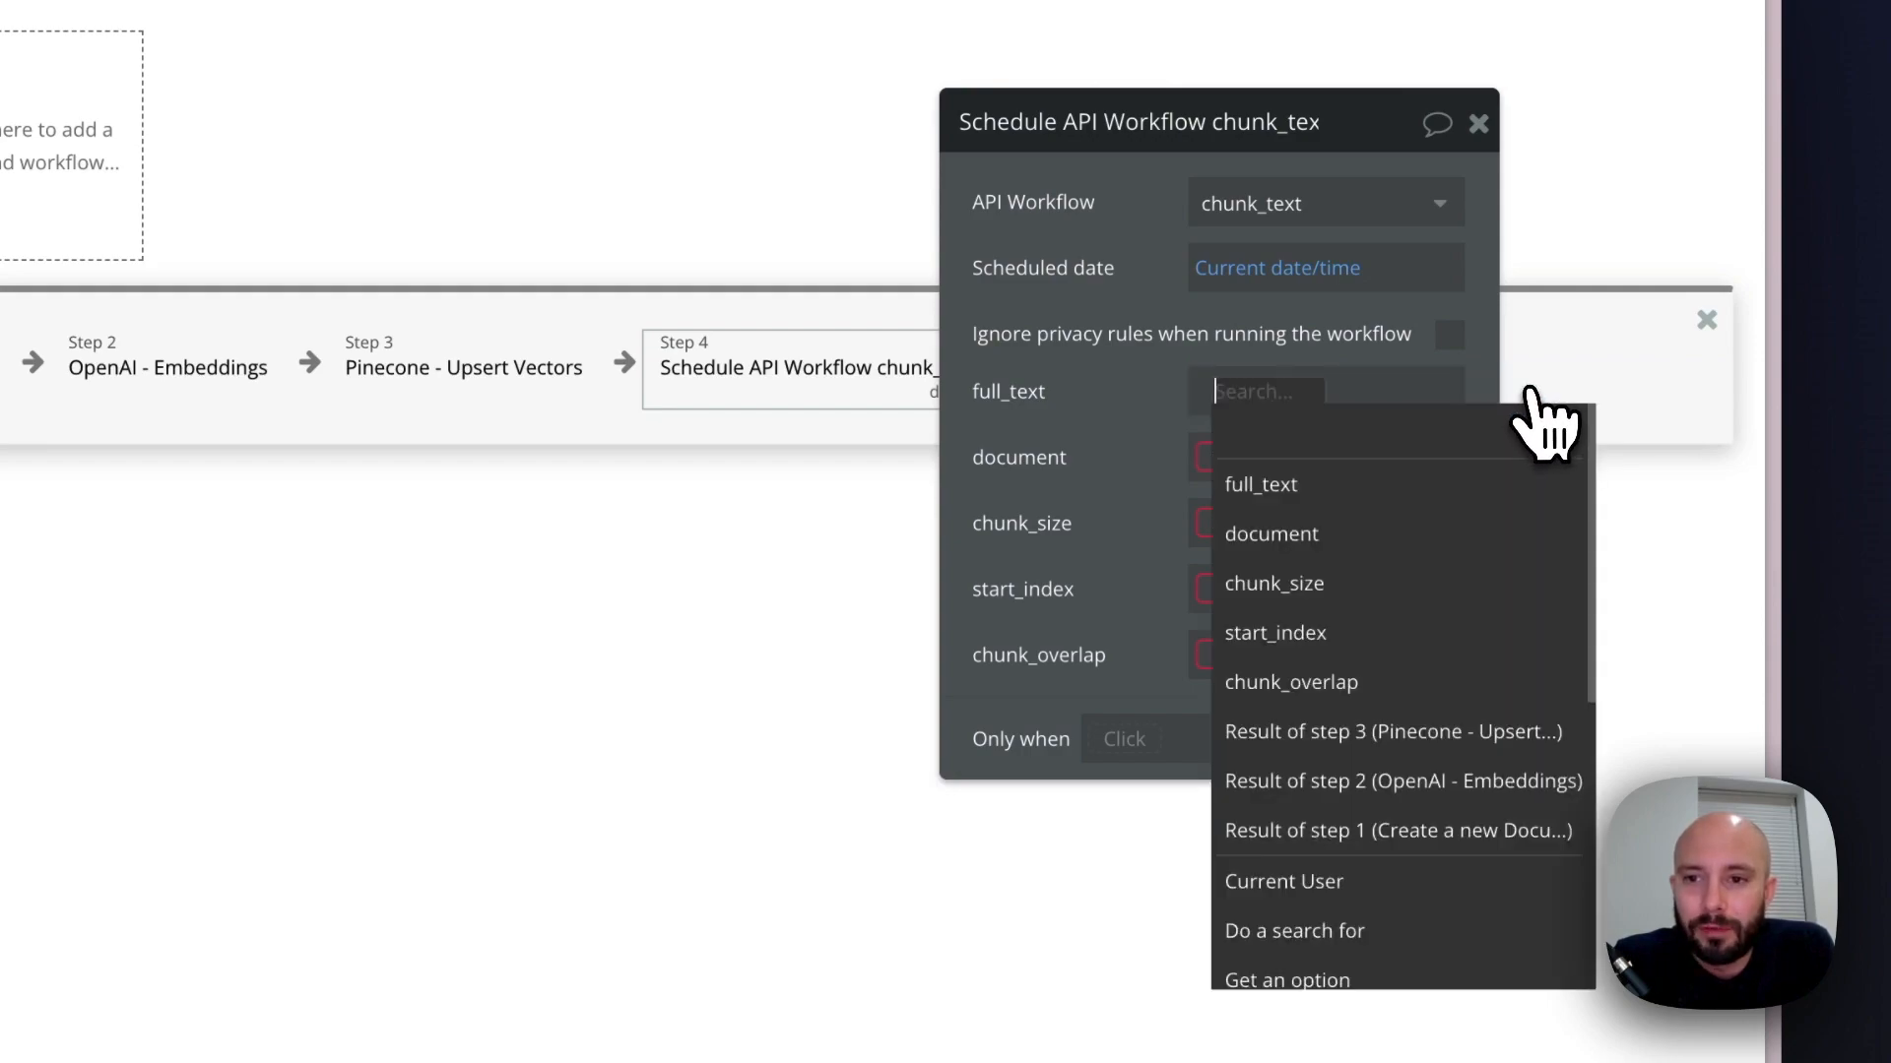
click(1298, 502)
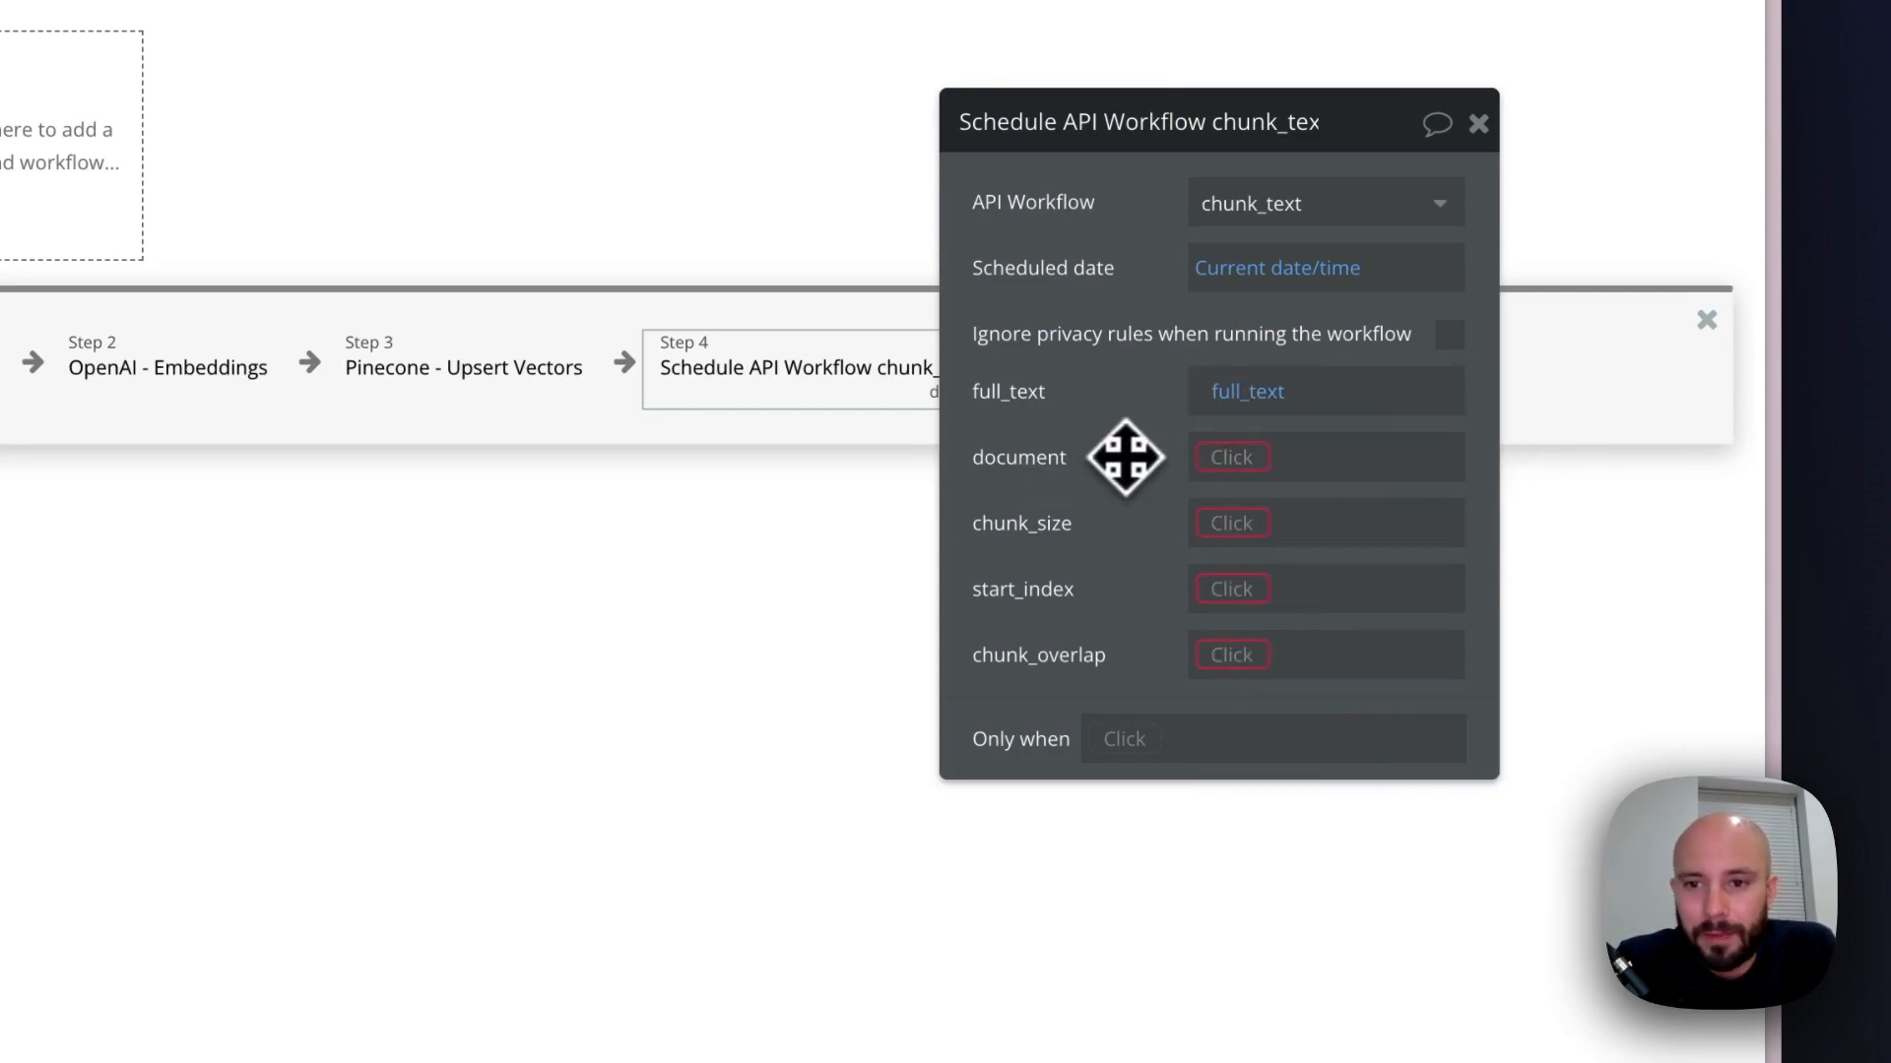
click(1231, 459)
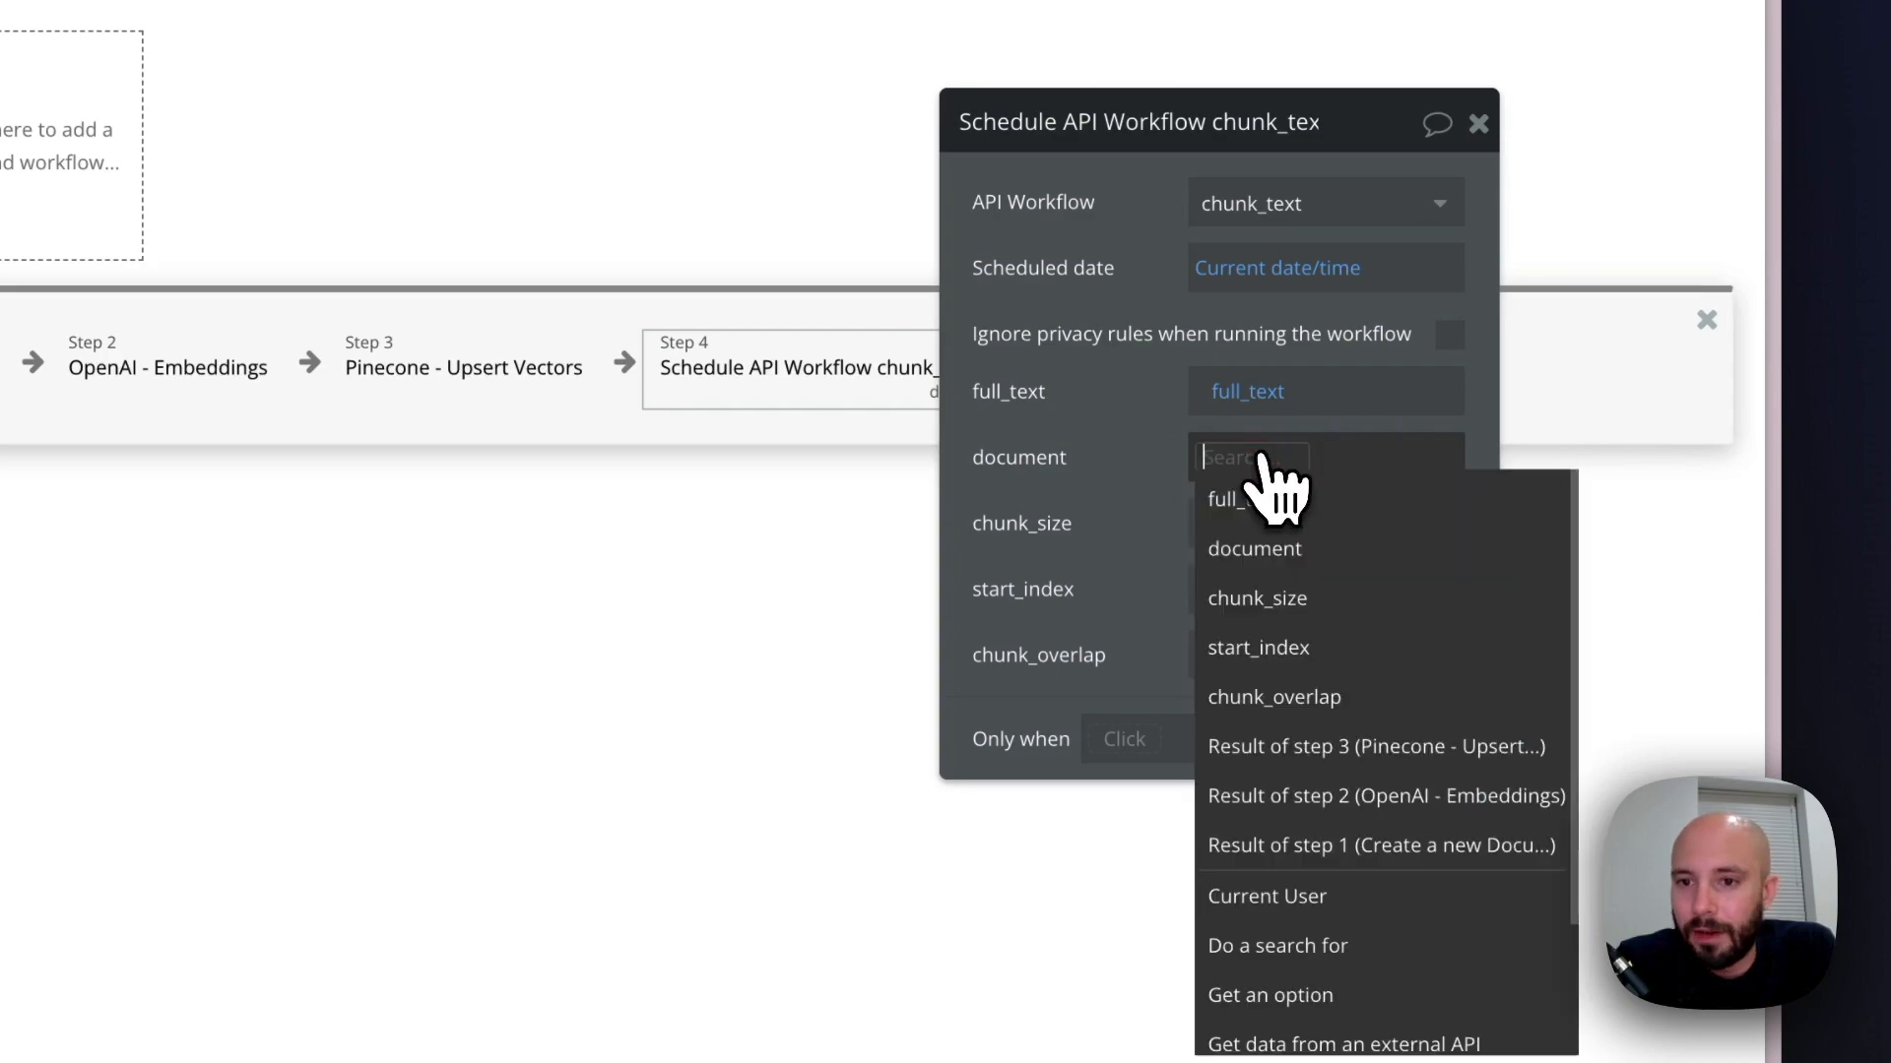
click(1285, 549)
click(1239, 525)
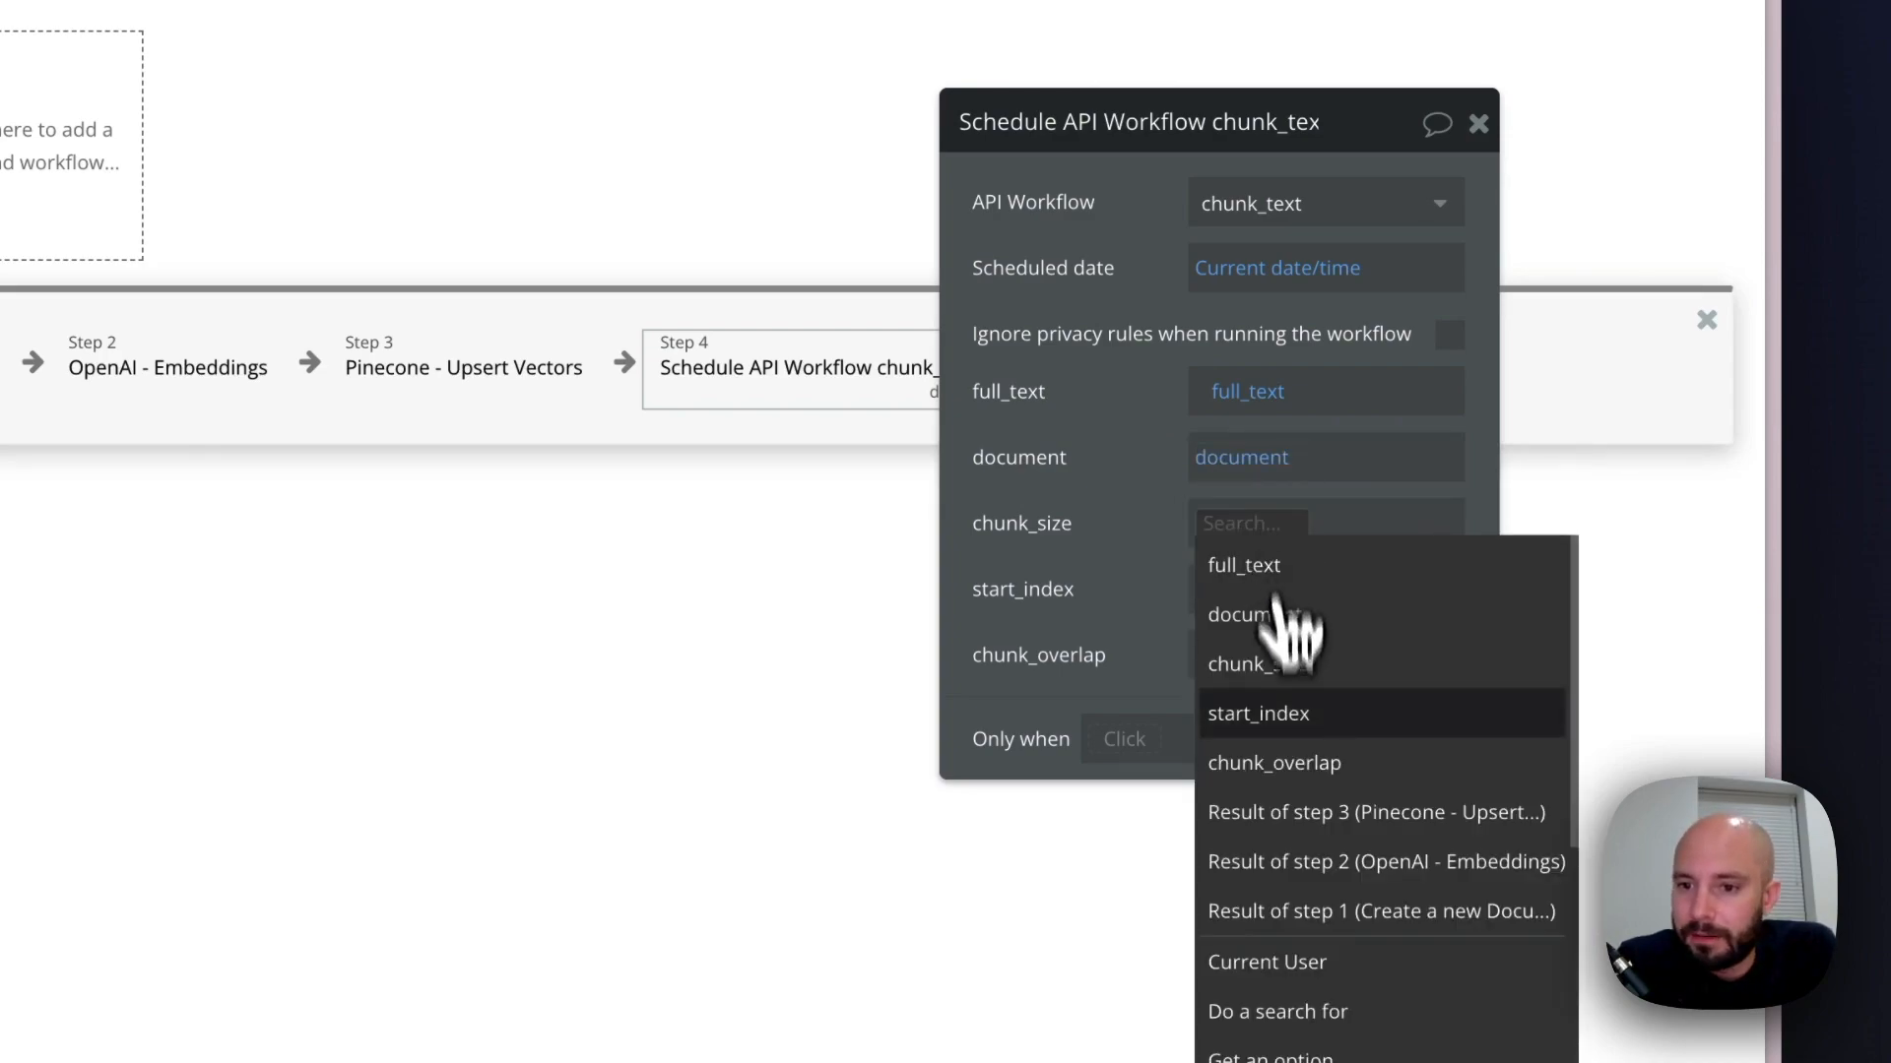
click(1260, 667)
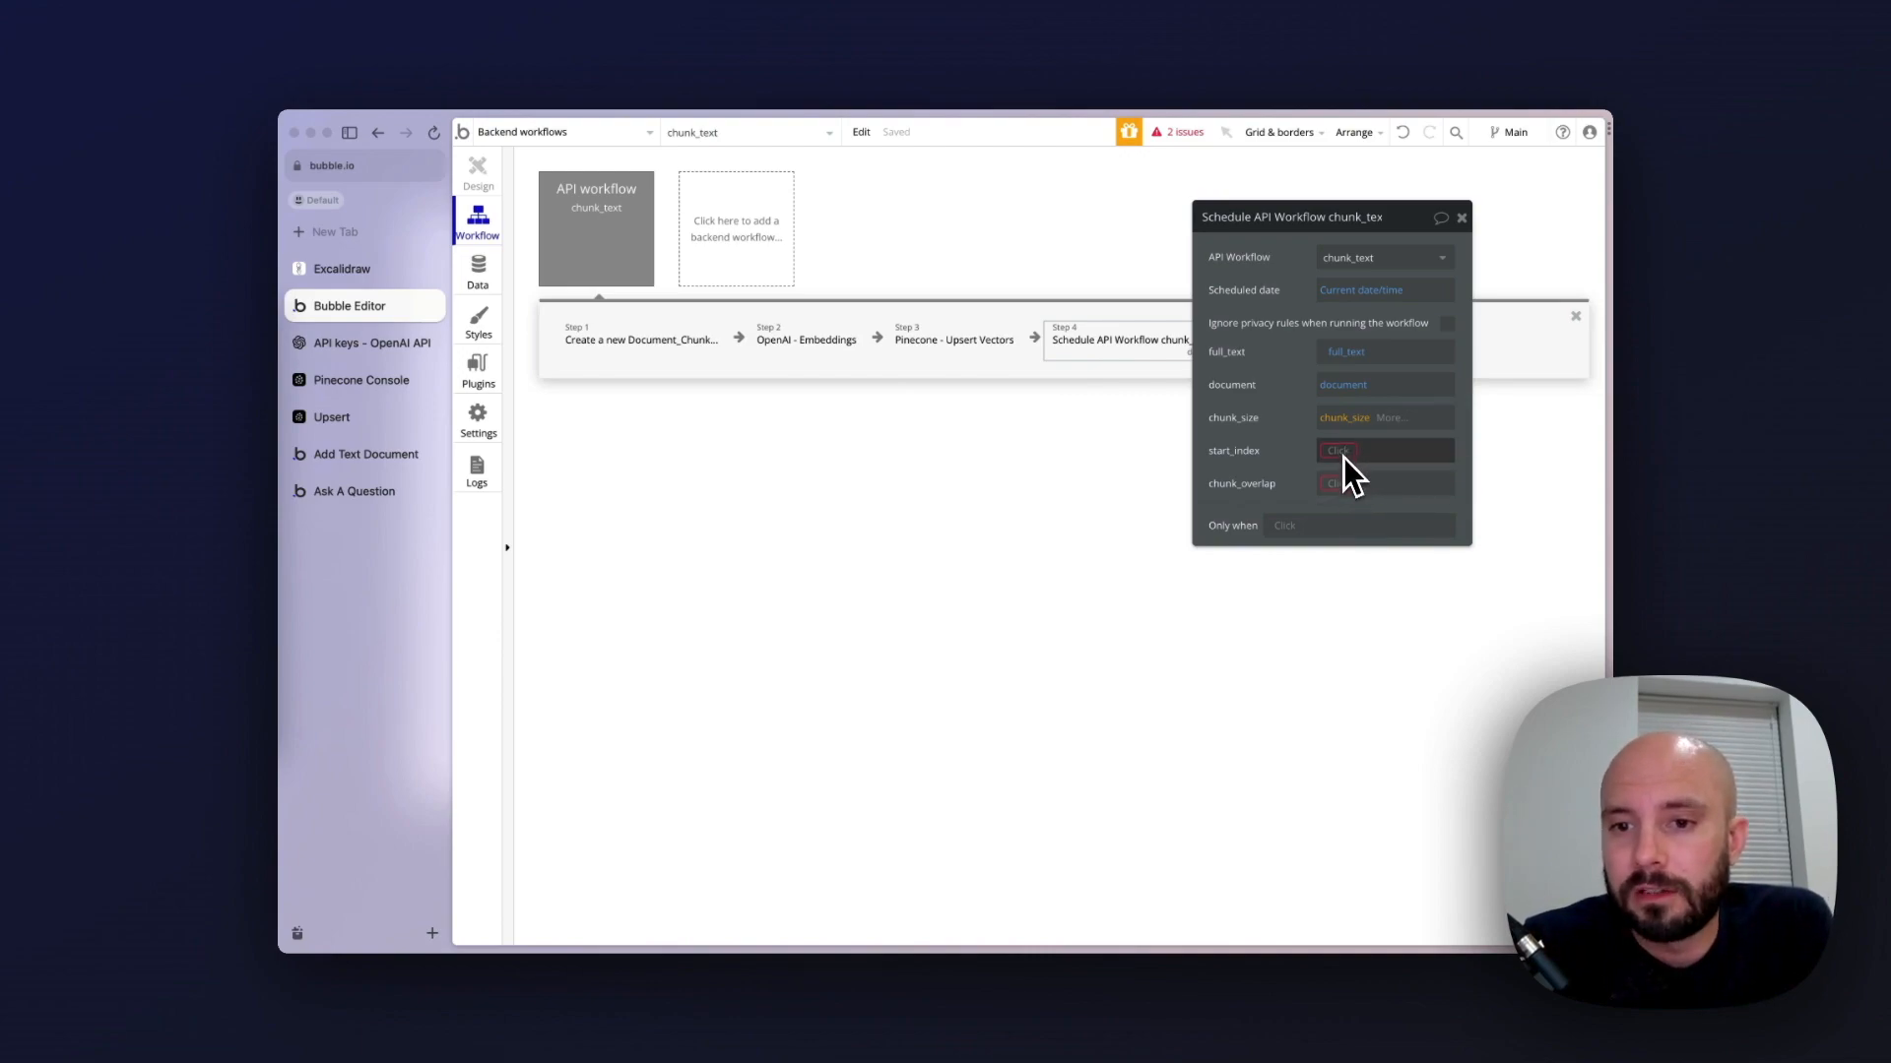
click(1349, 486)
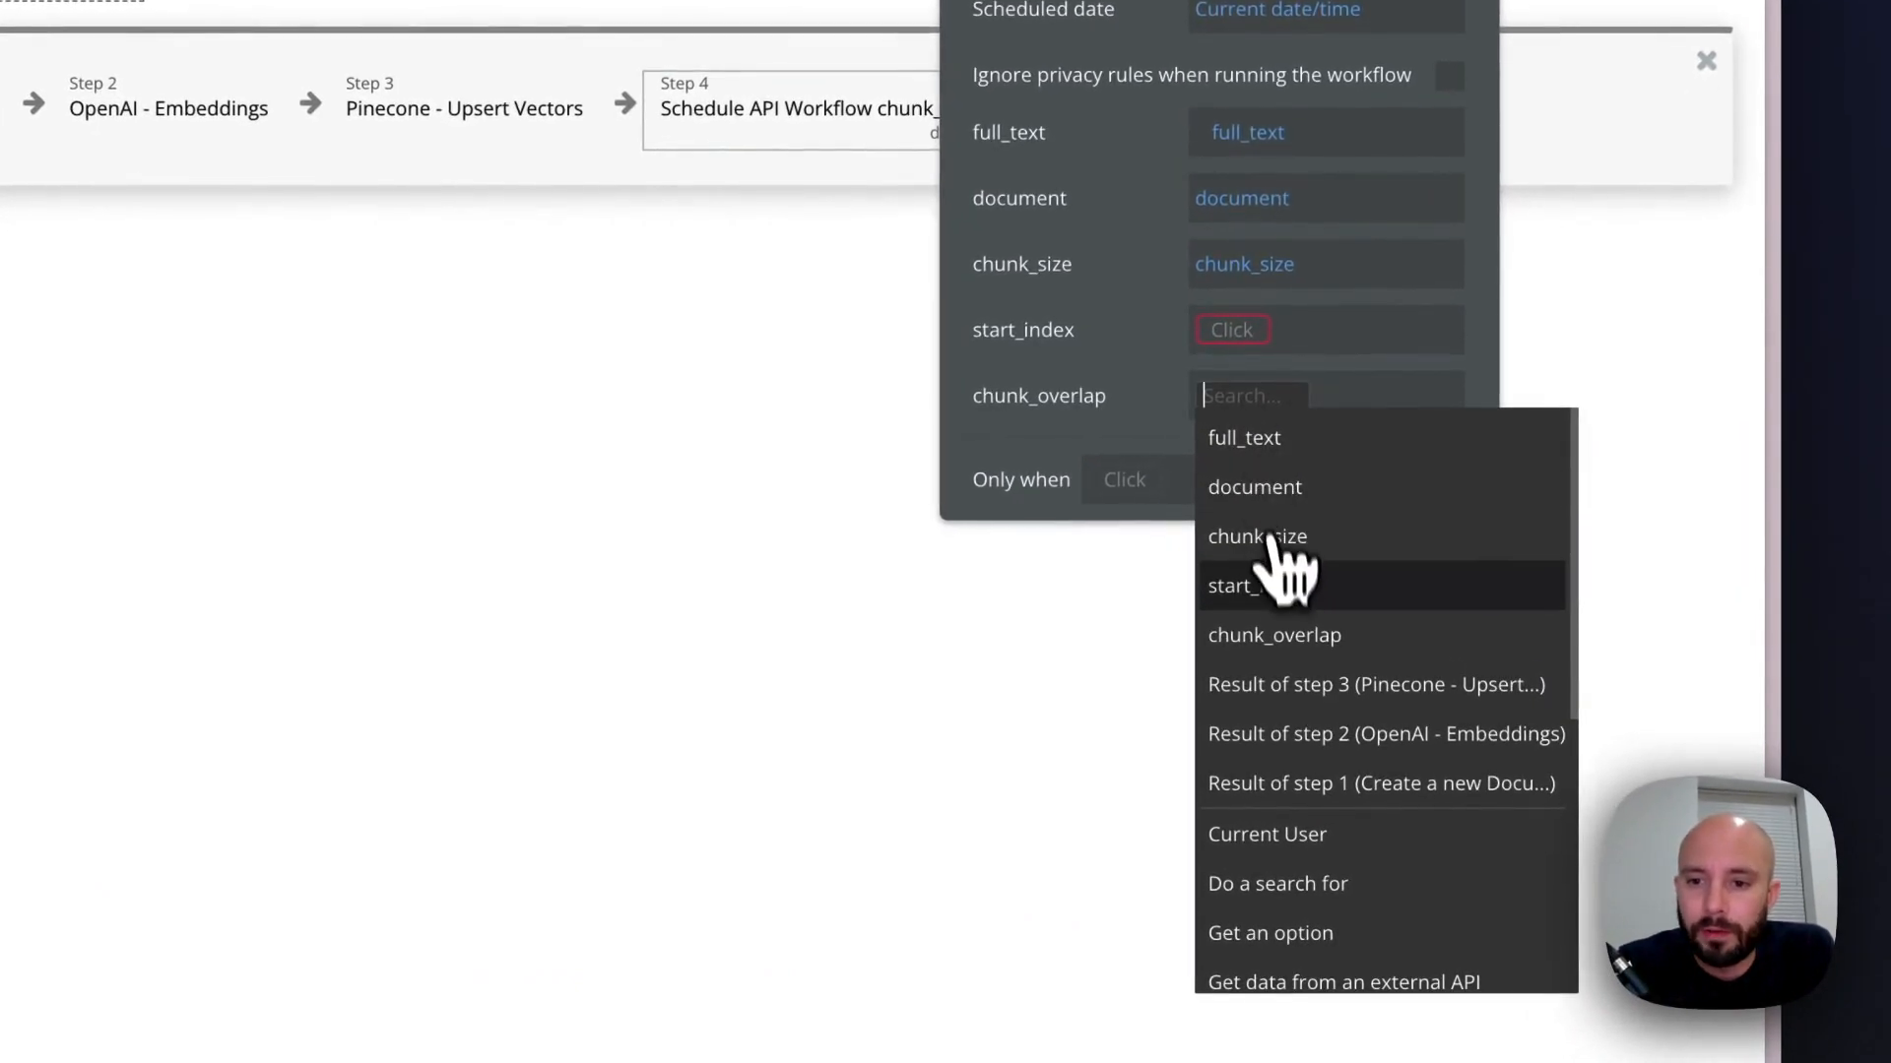
click(1280, 623)
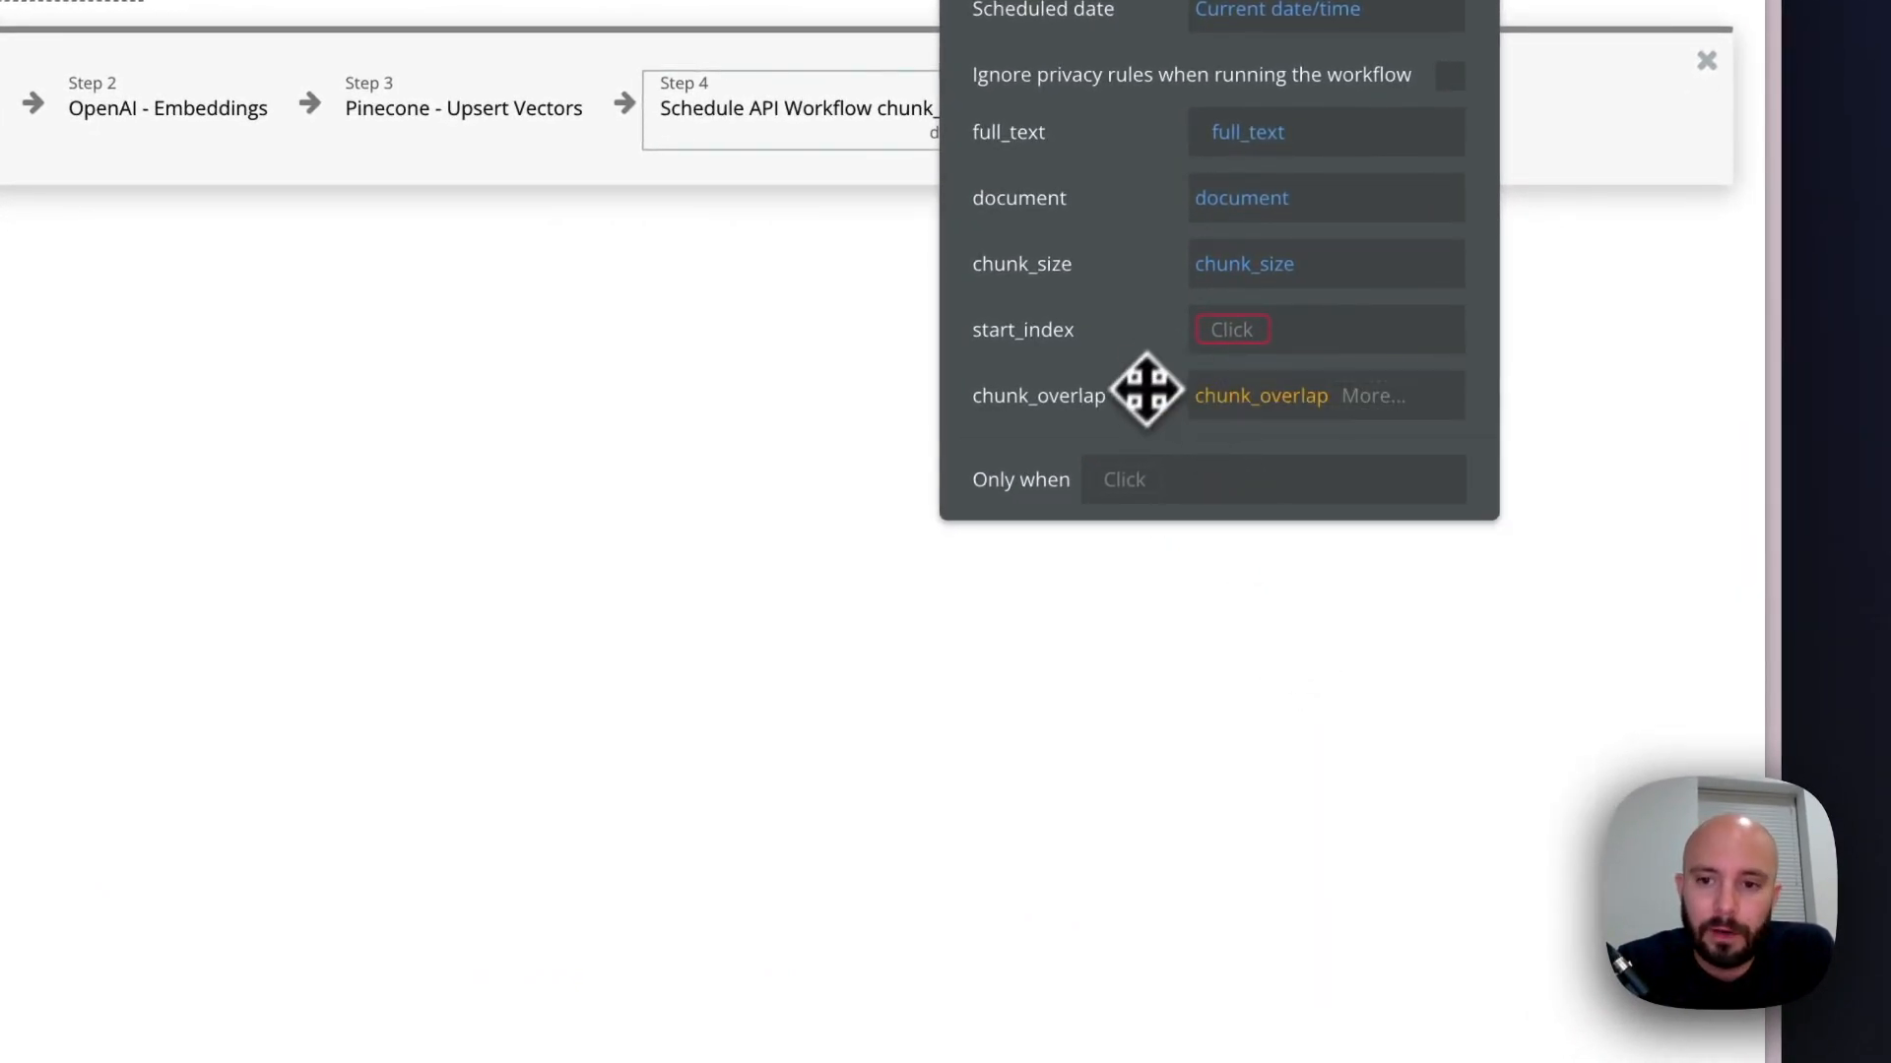
Set the scheduled chunk_text call's start_index parameter to start_index + chunk_size - chunk_overlap
click(1232, 331)
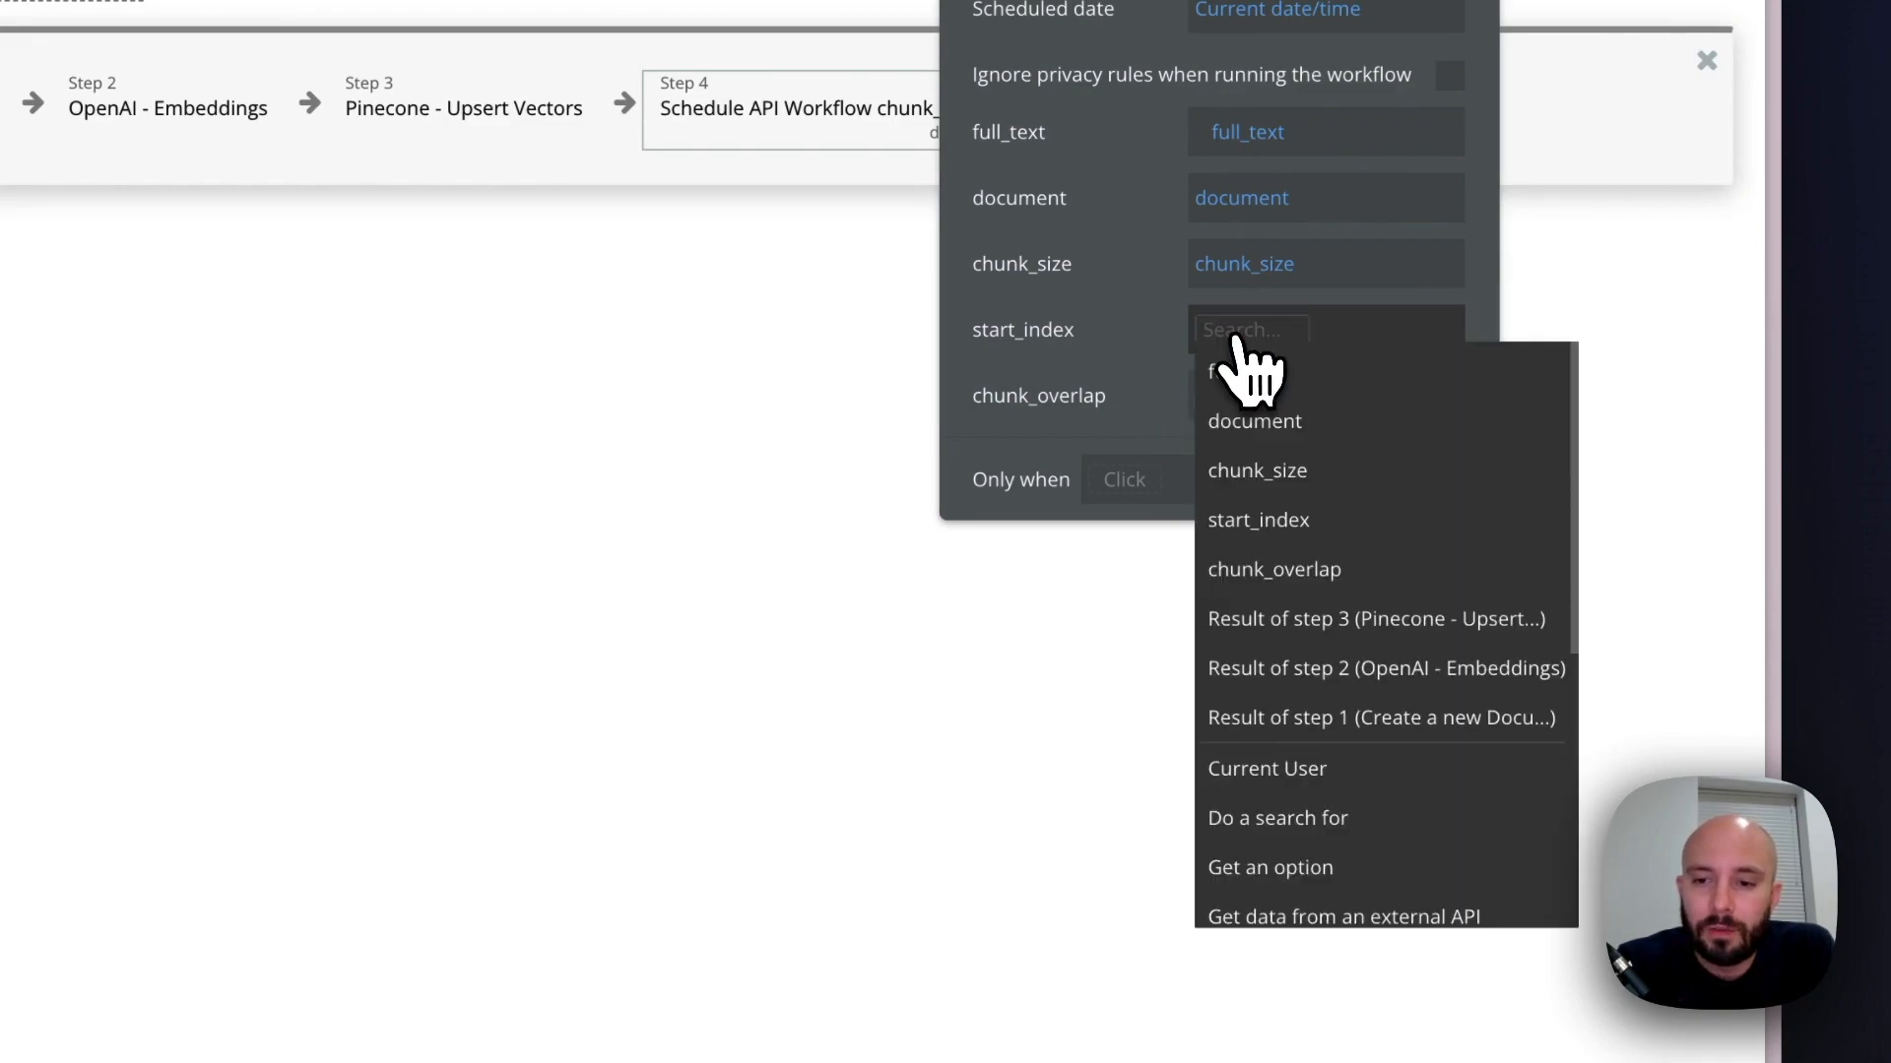
click(1258, 522)
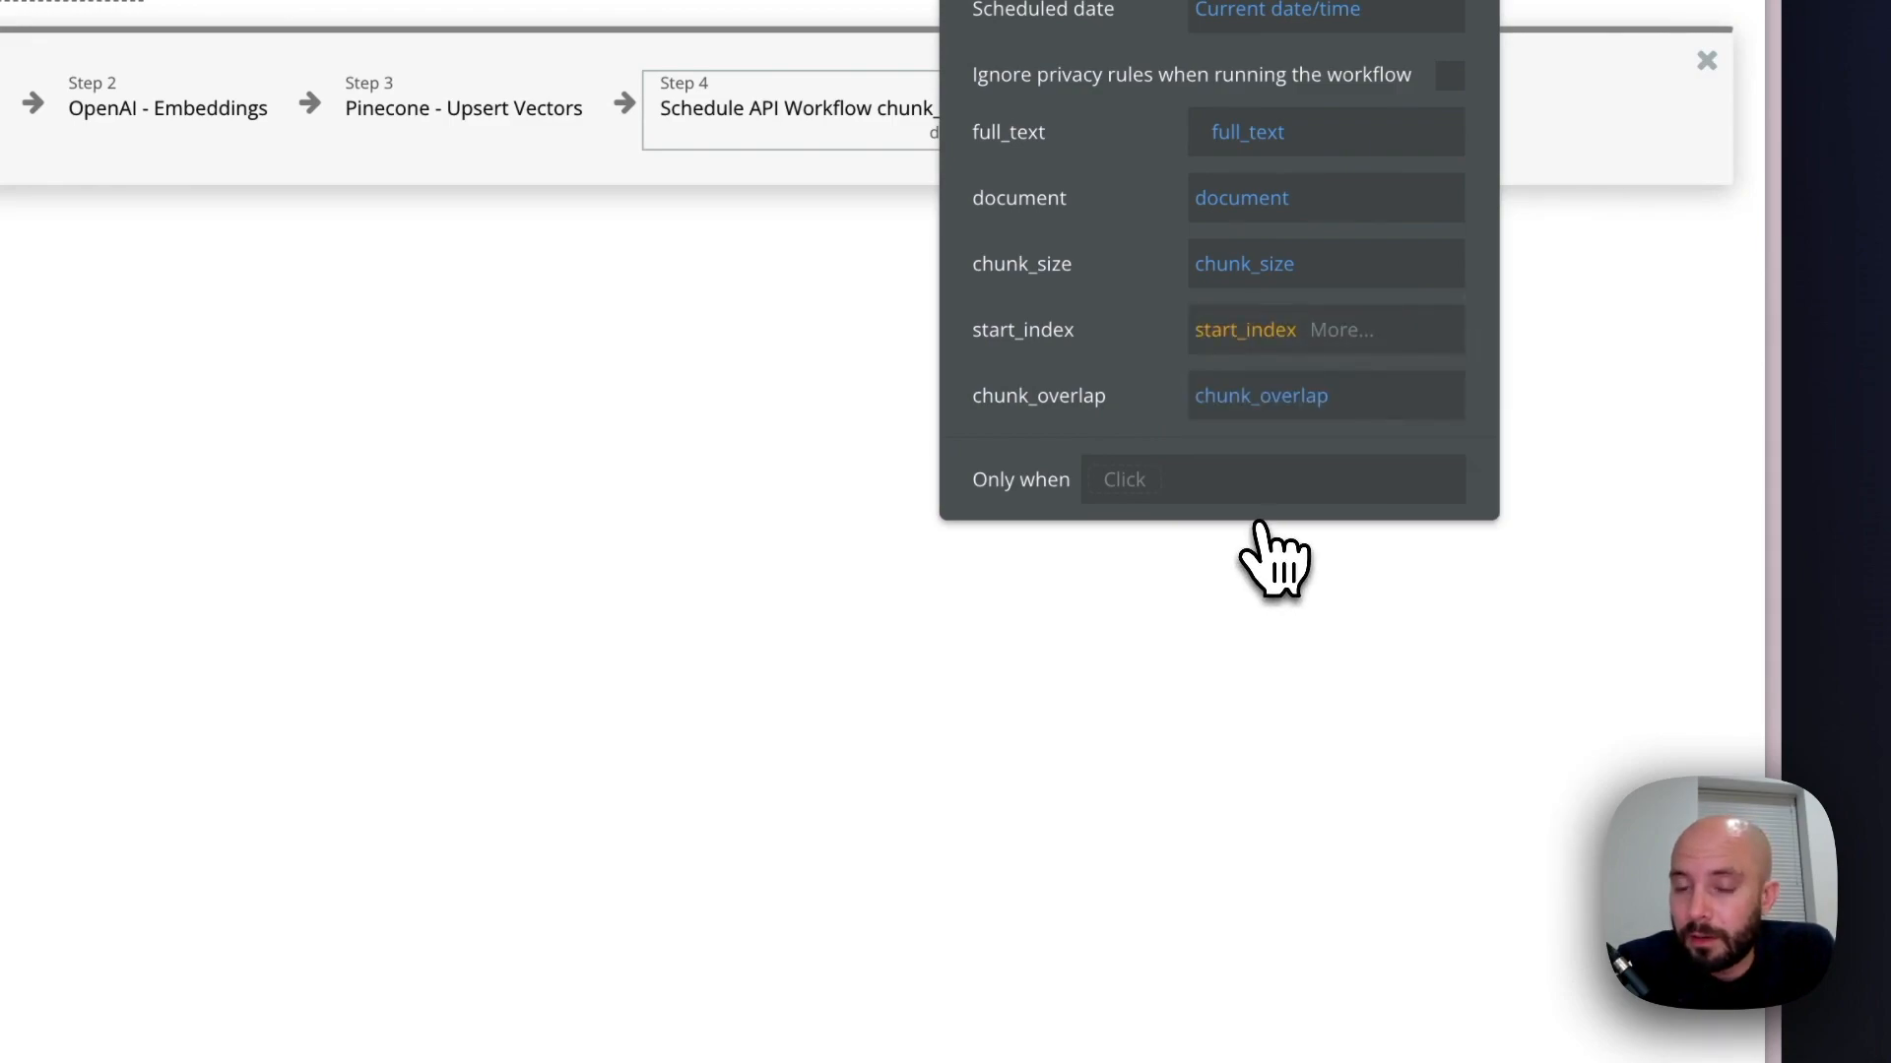
click(1341, 329)
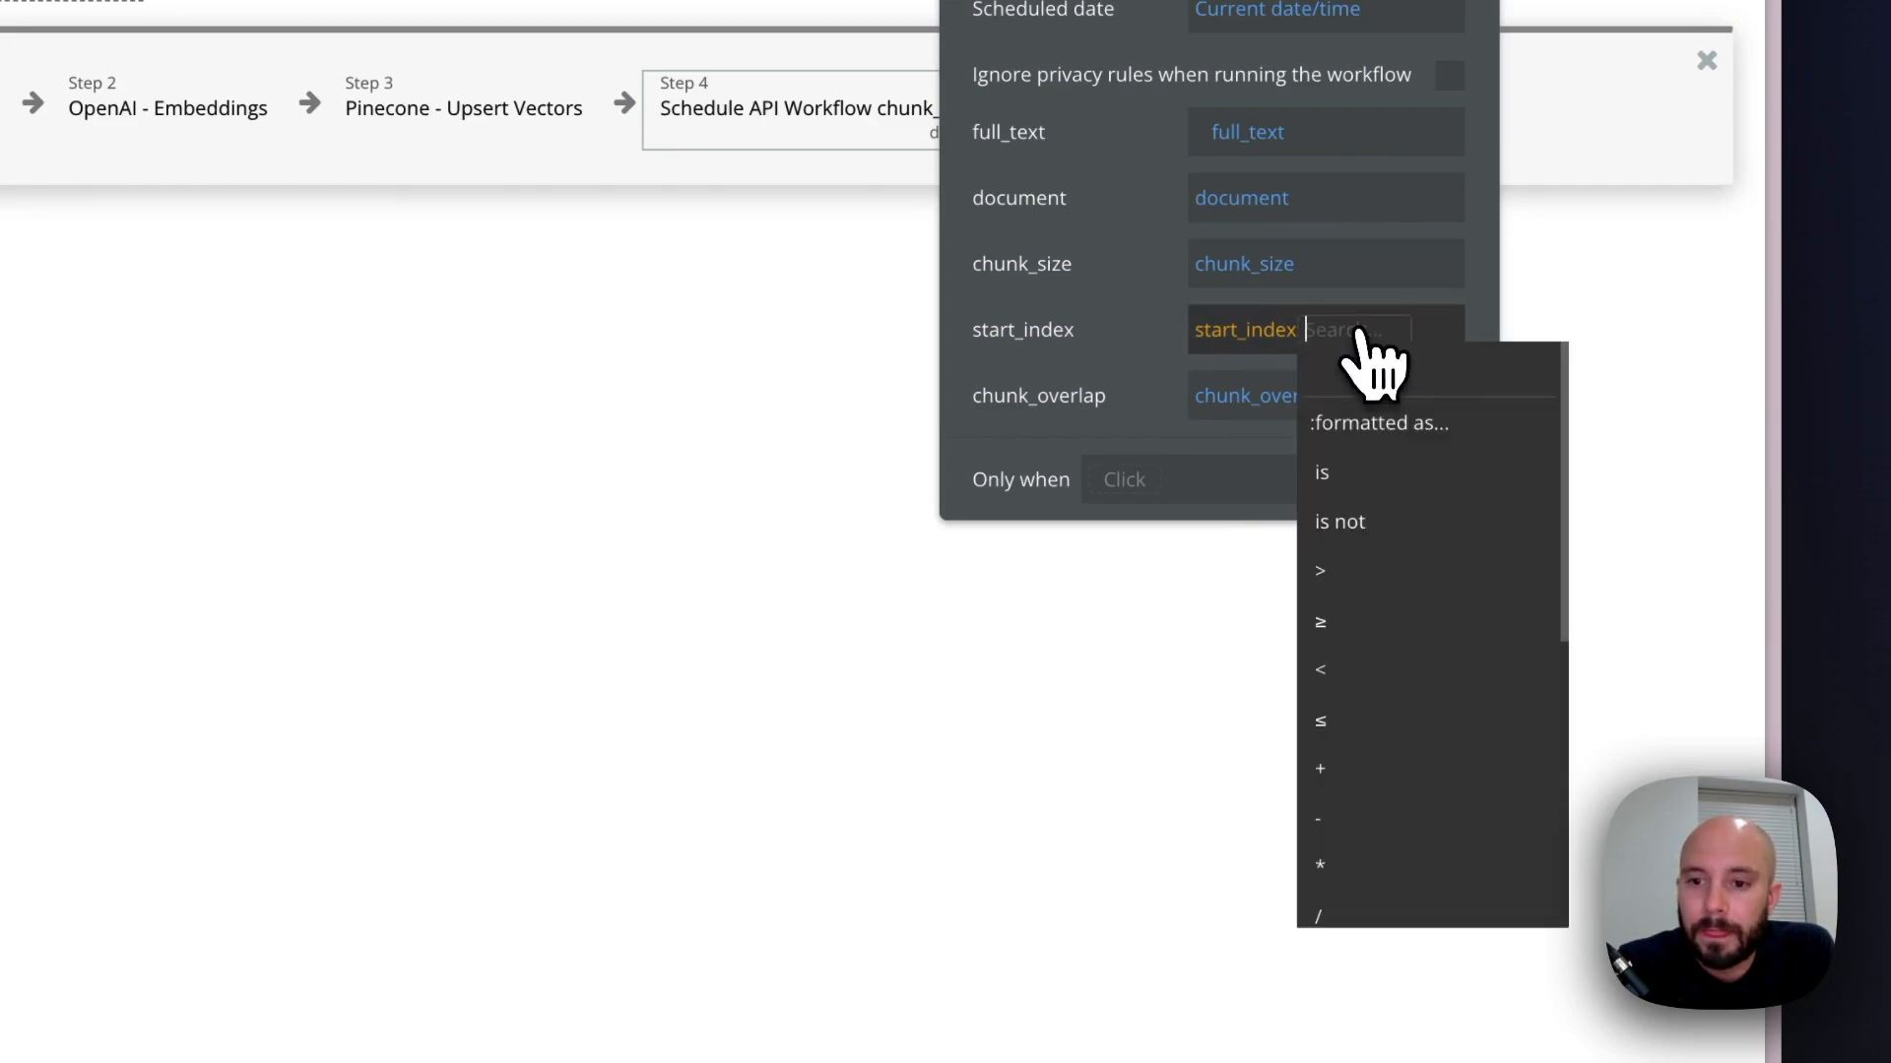
click(1334, 766)
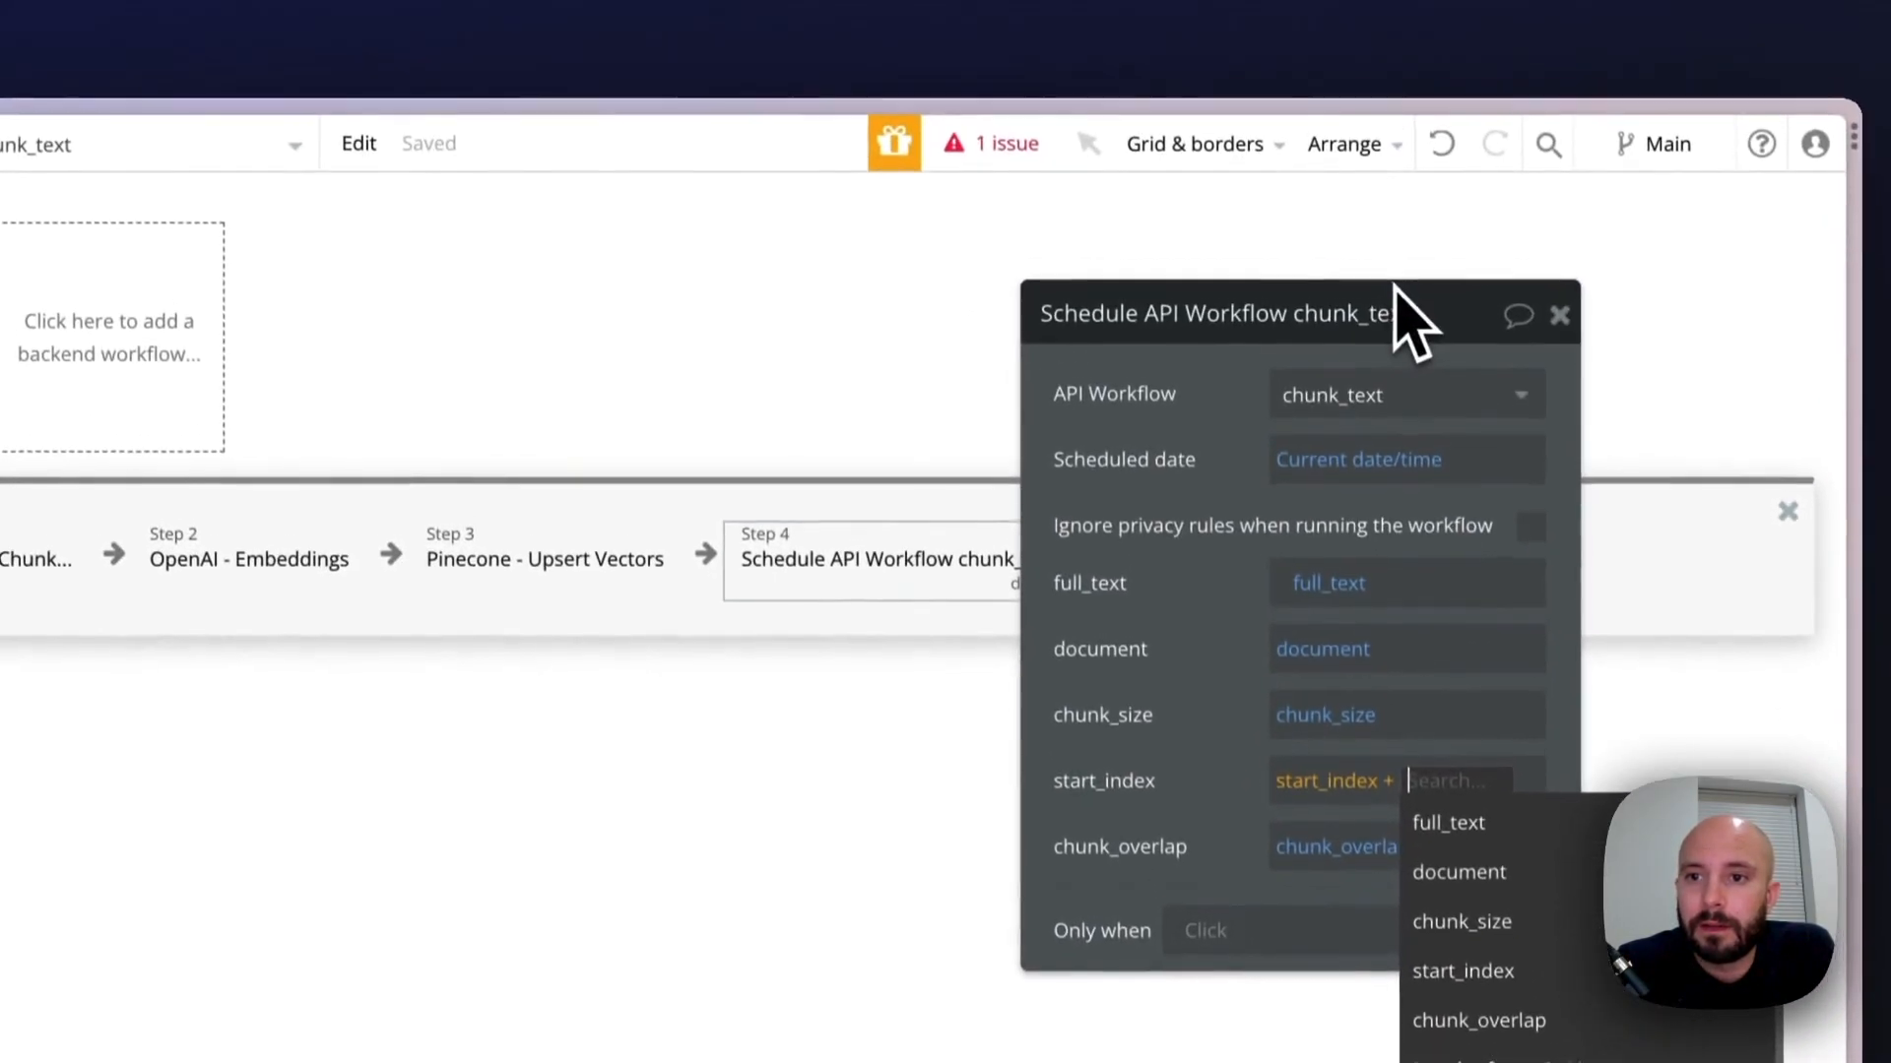
drag(1398, 296, 778, 310)
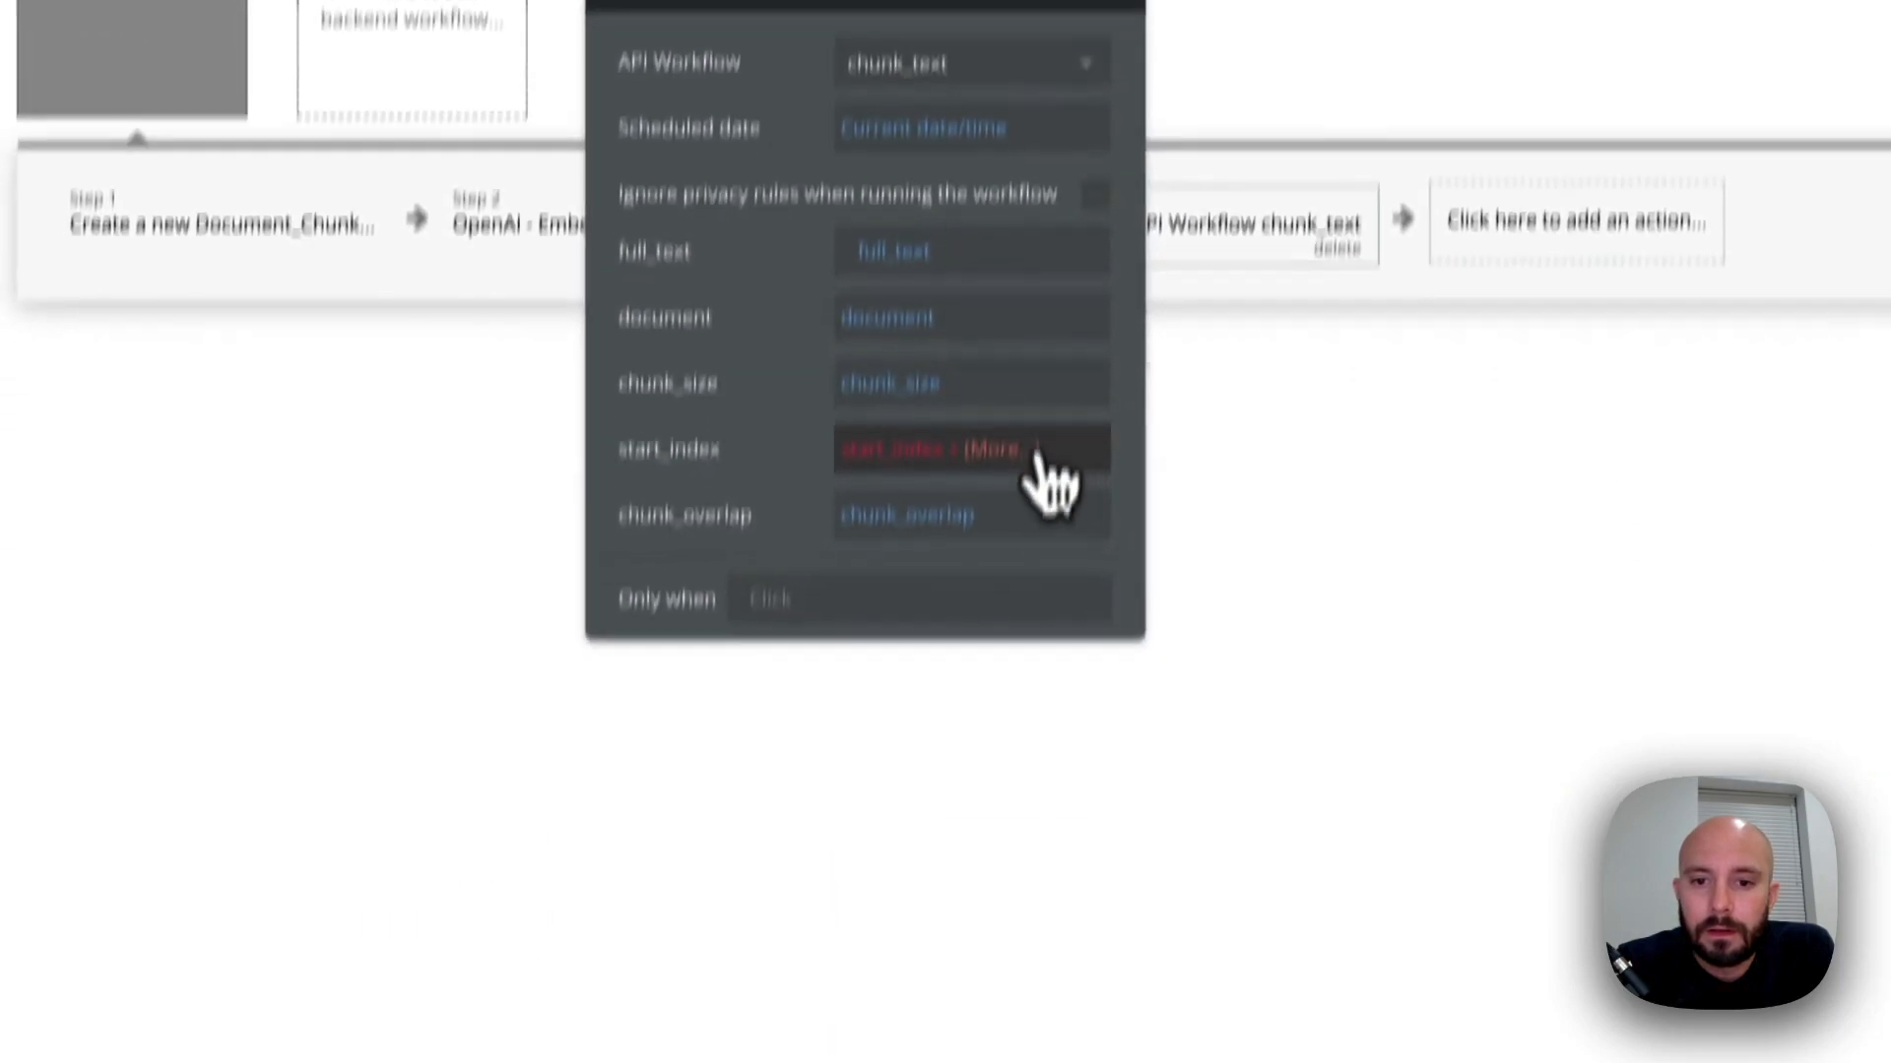
click(747, 797)
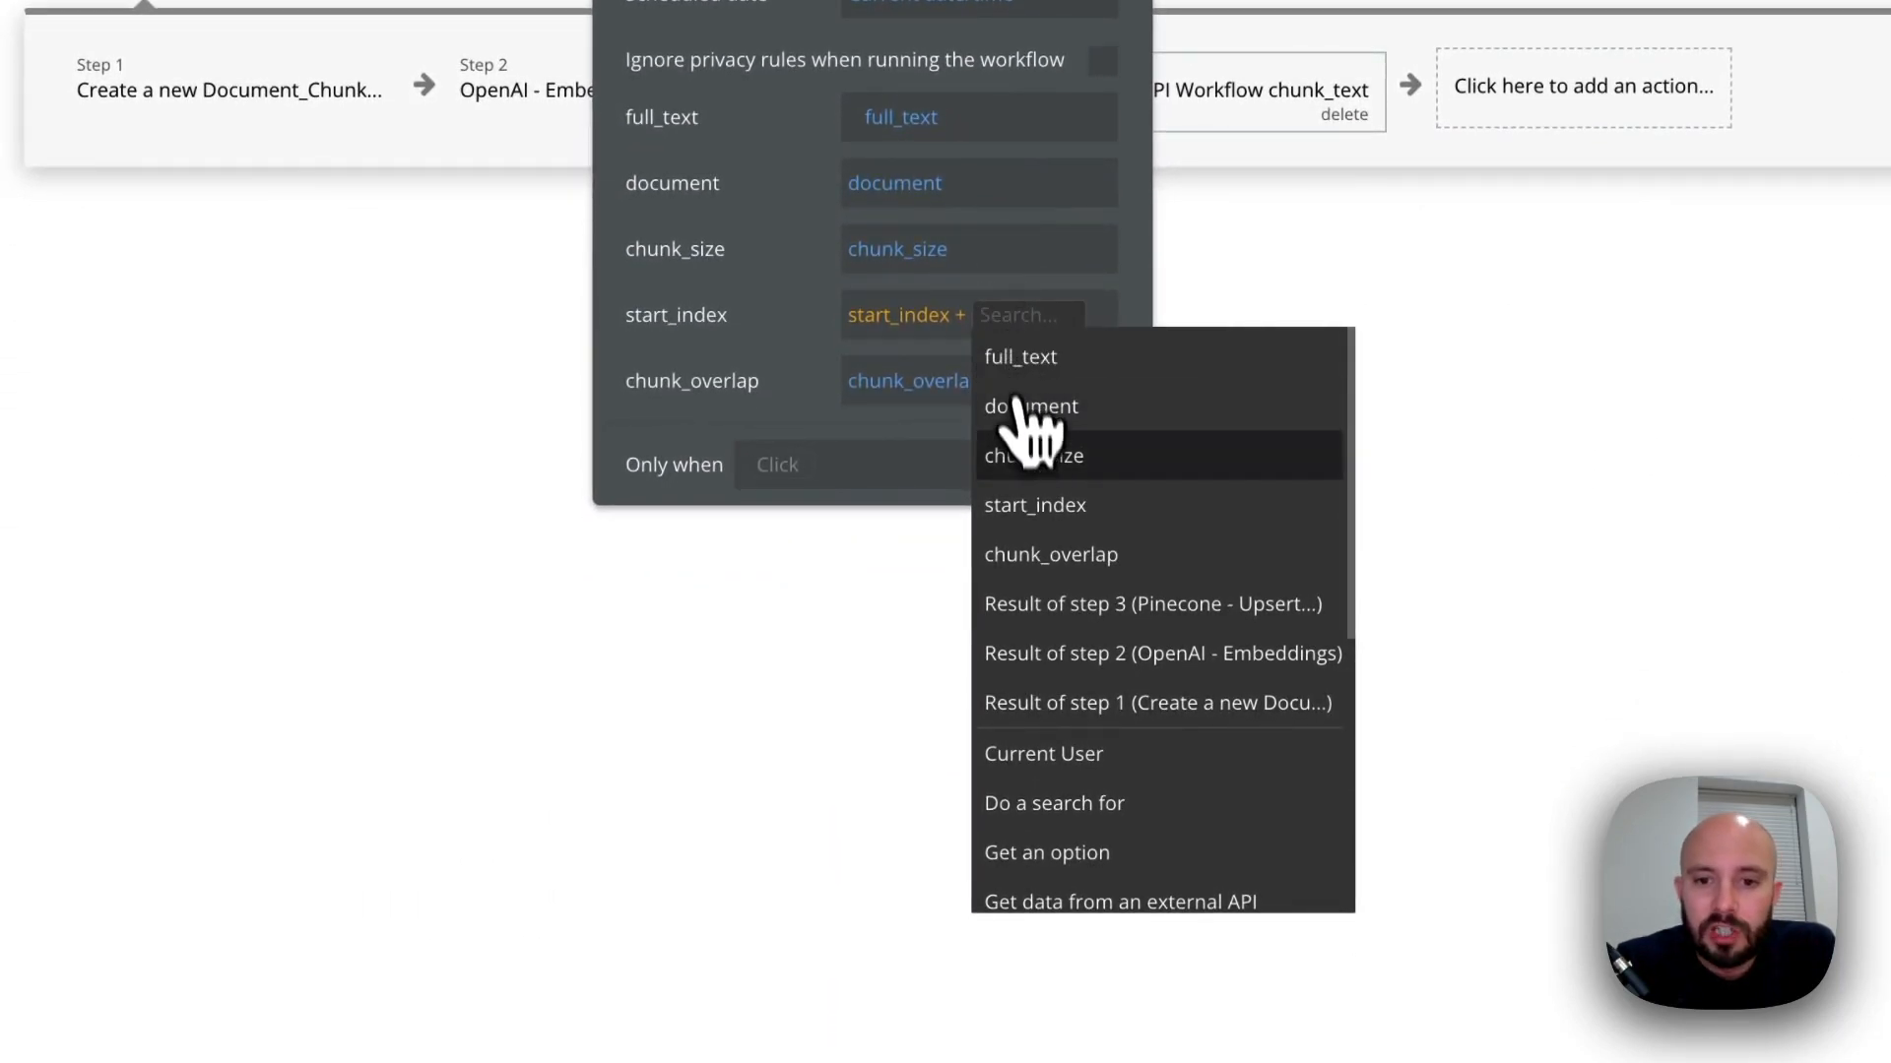
click(1024, 456)
click(886, 346)
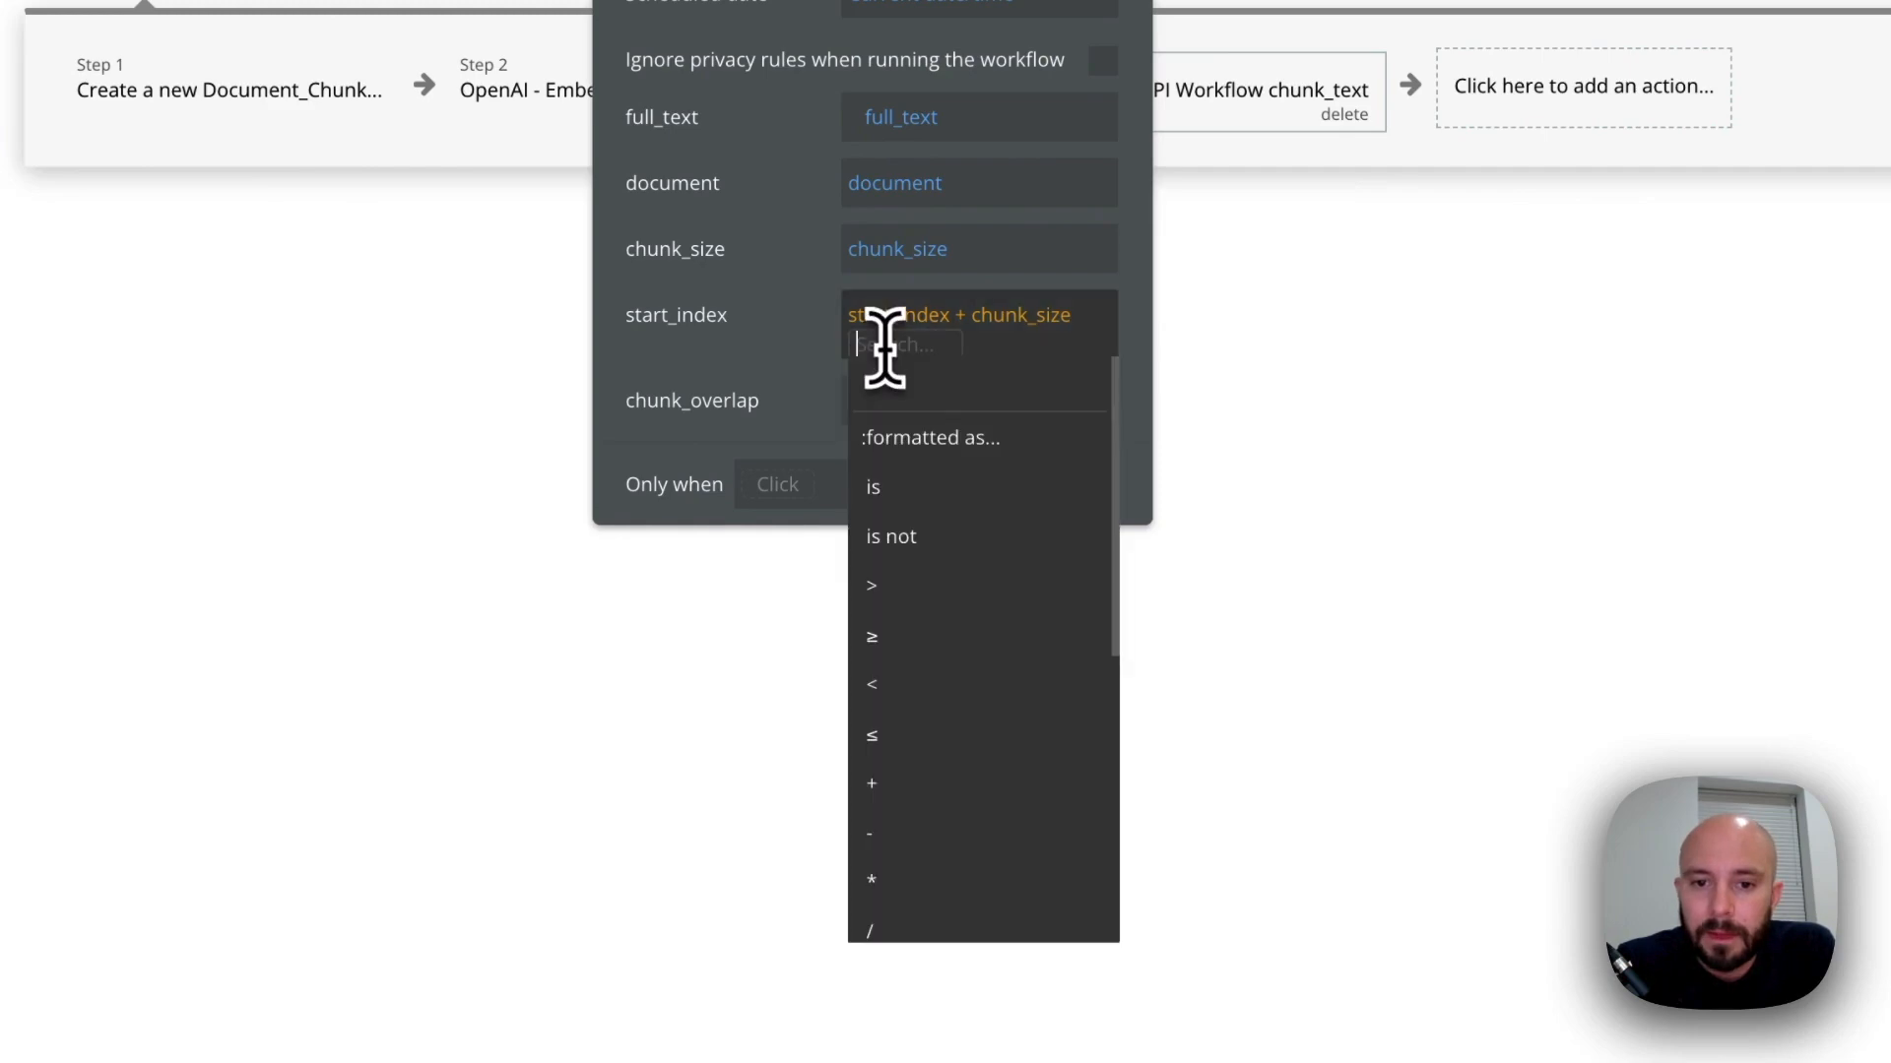
click(912, 835)
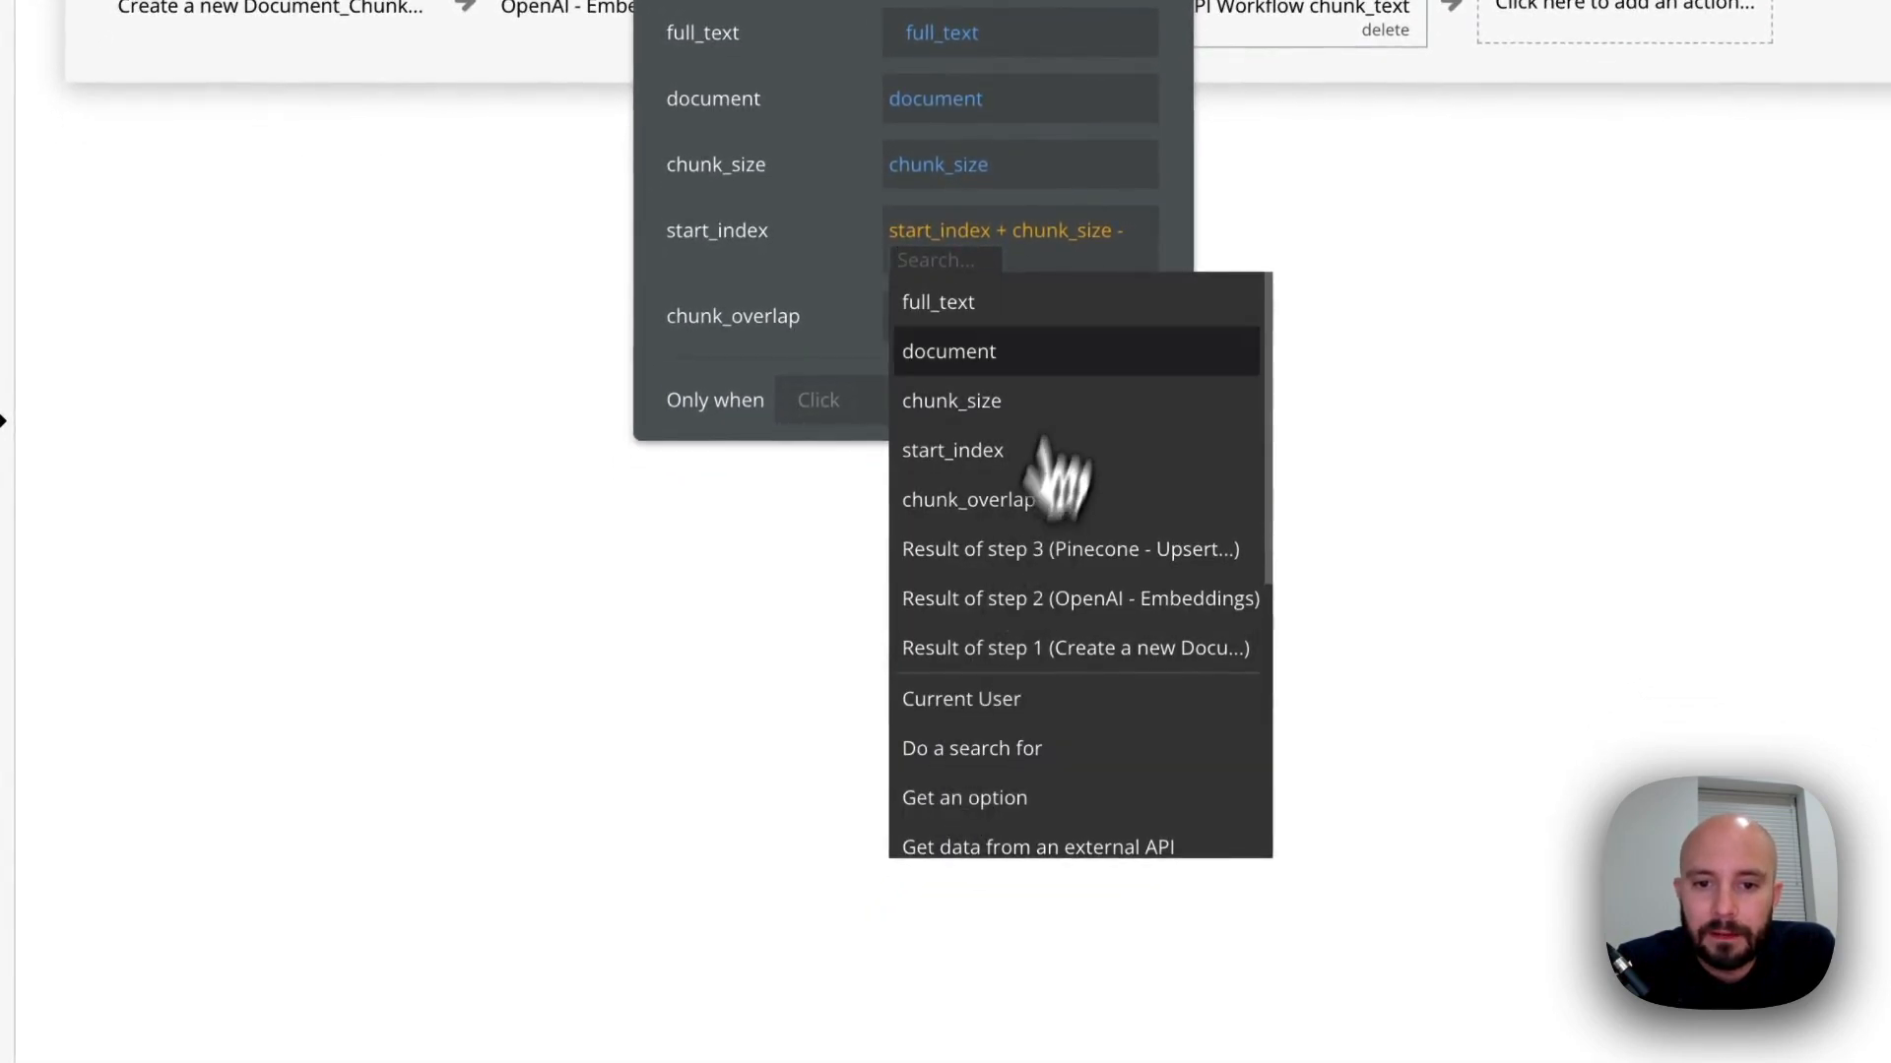
click(1029, 500)
click(839, 308)
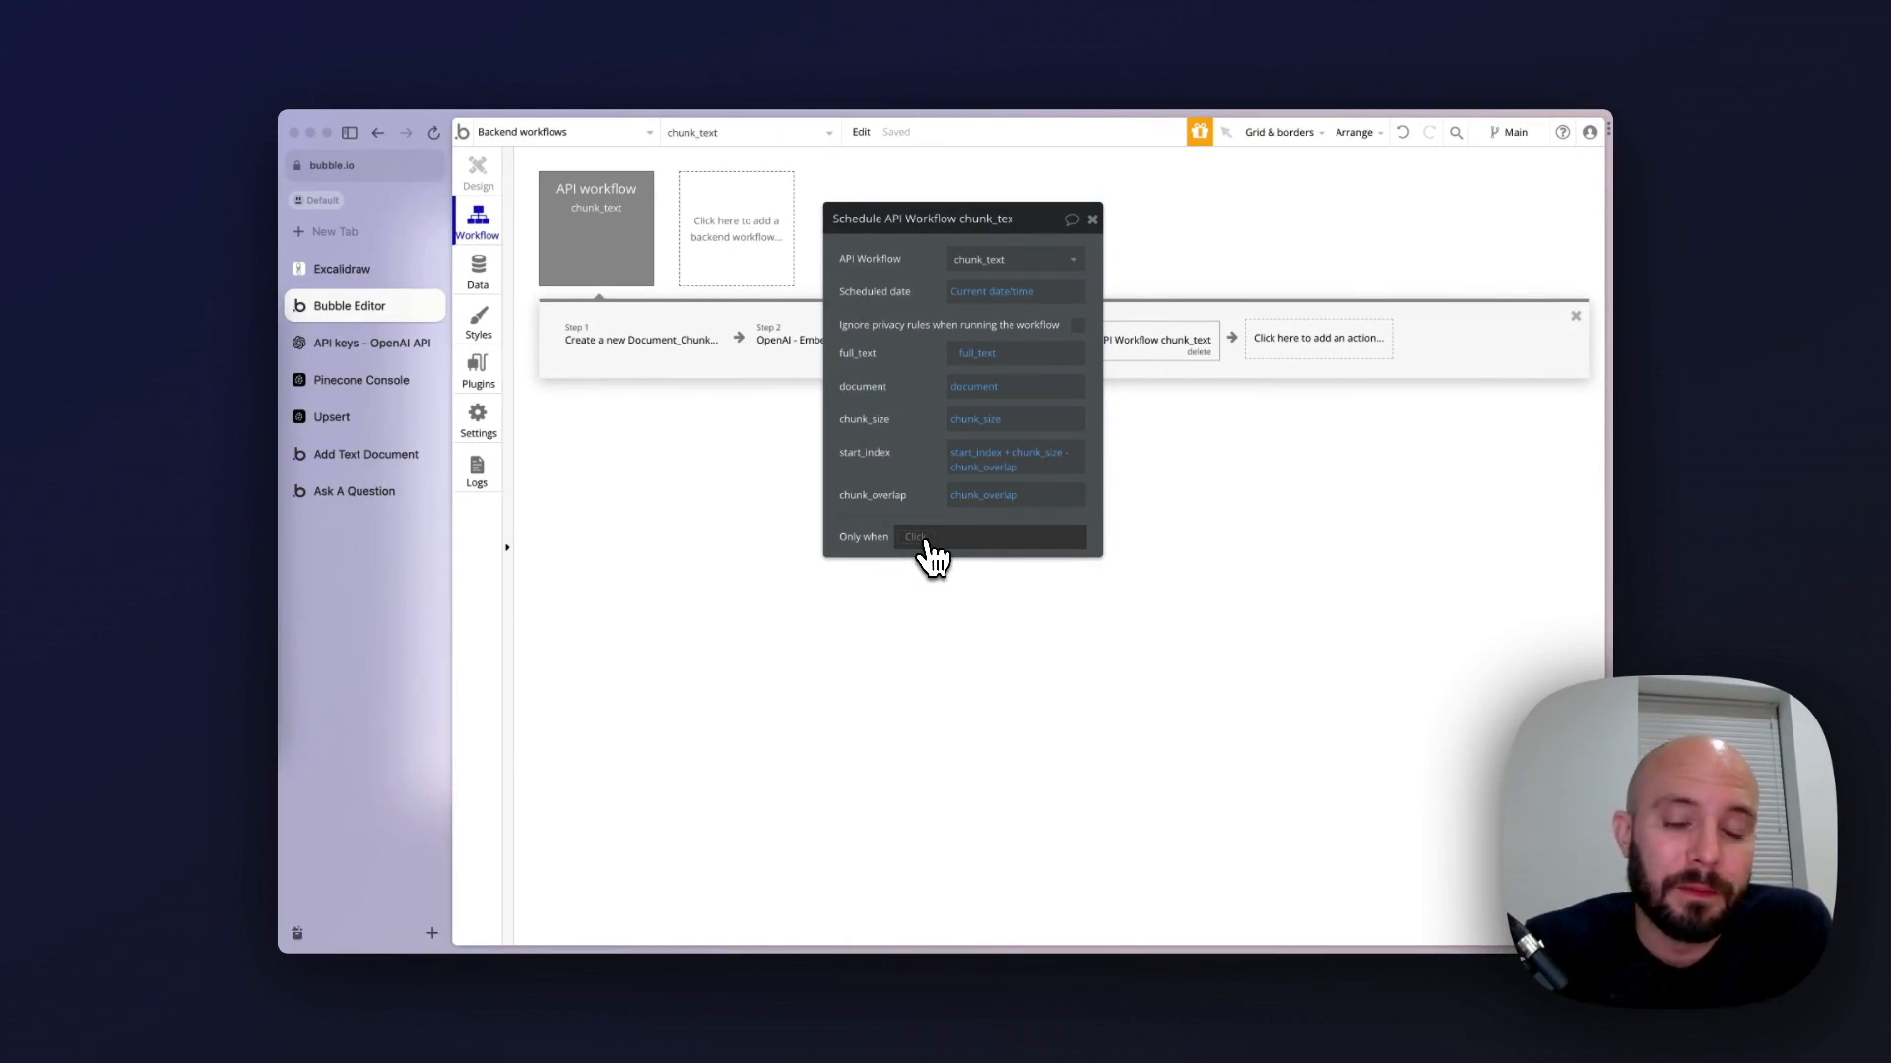
Begin the scheduled call's Only when condition with the expression start_index + chunk_size - chunk_overlap
click(926, 541)
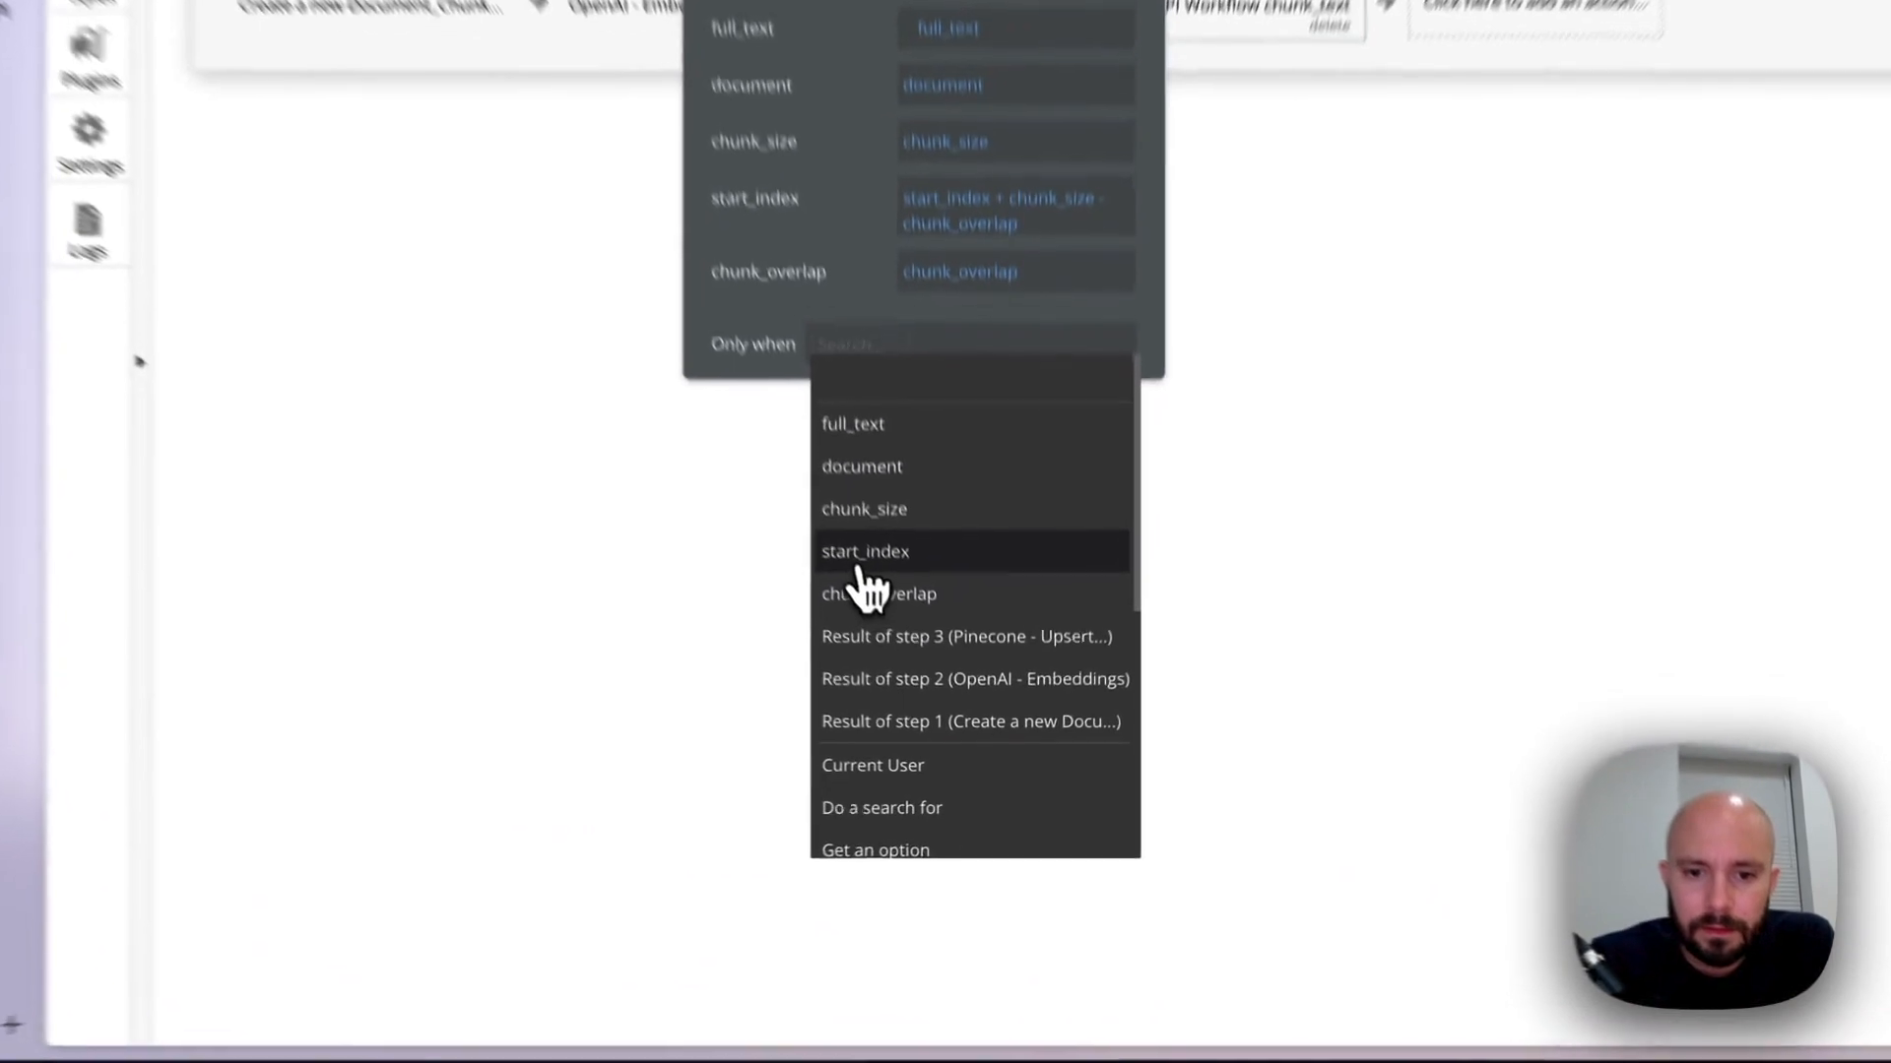
click(928, 658)
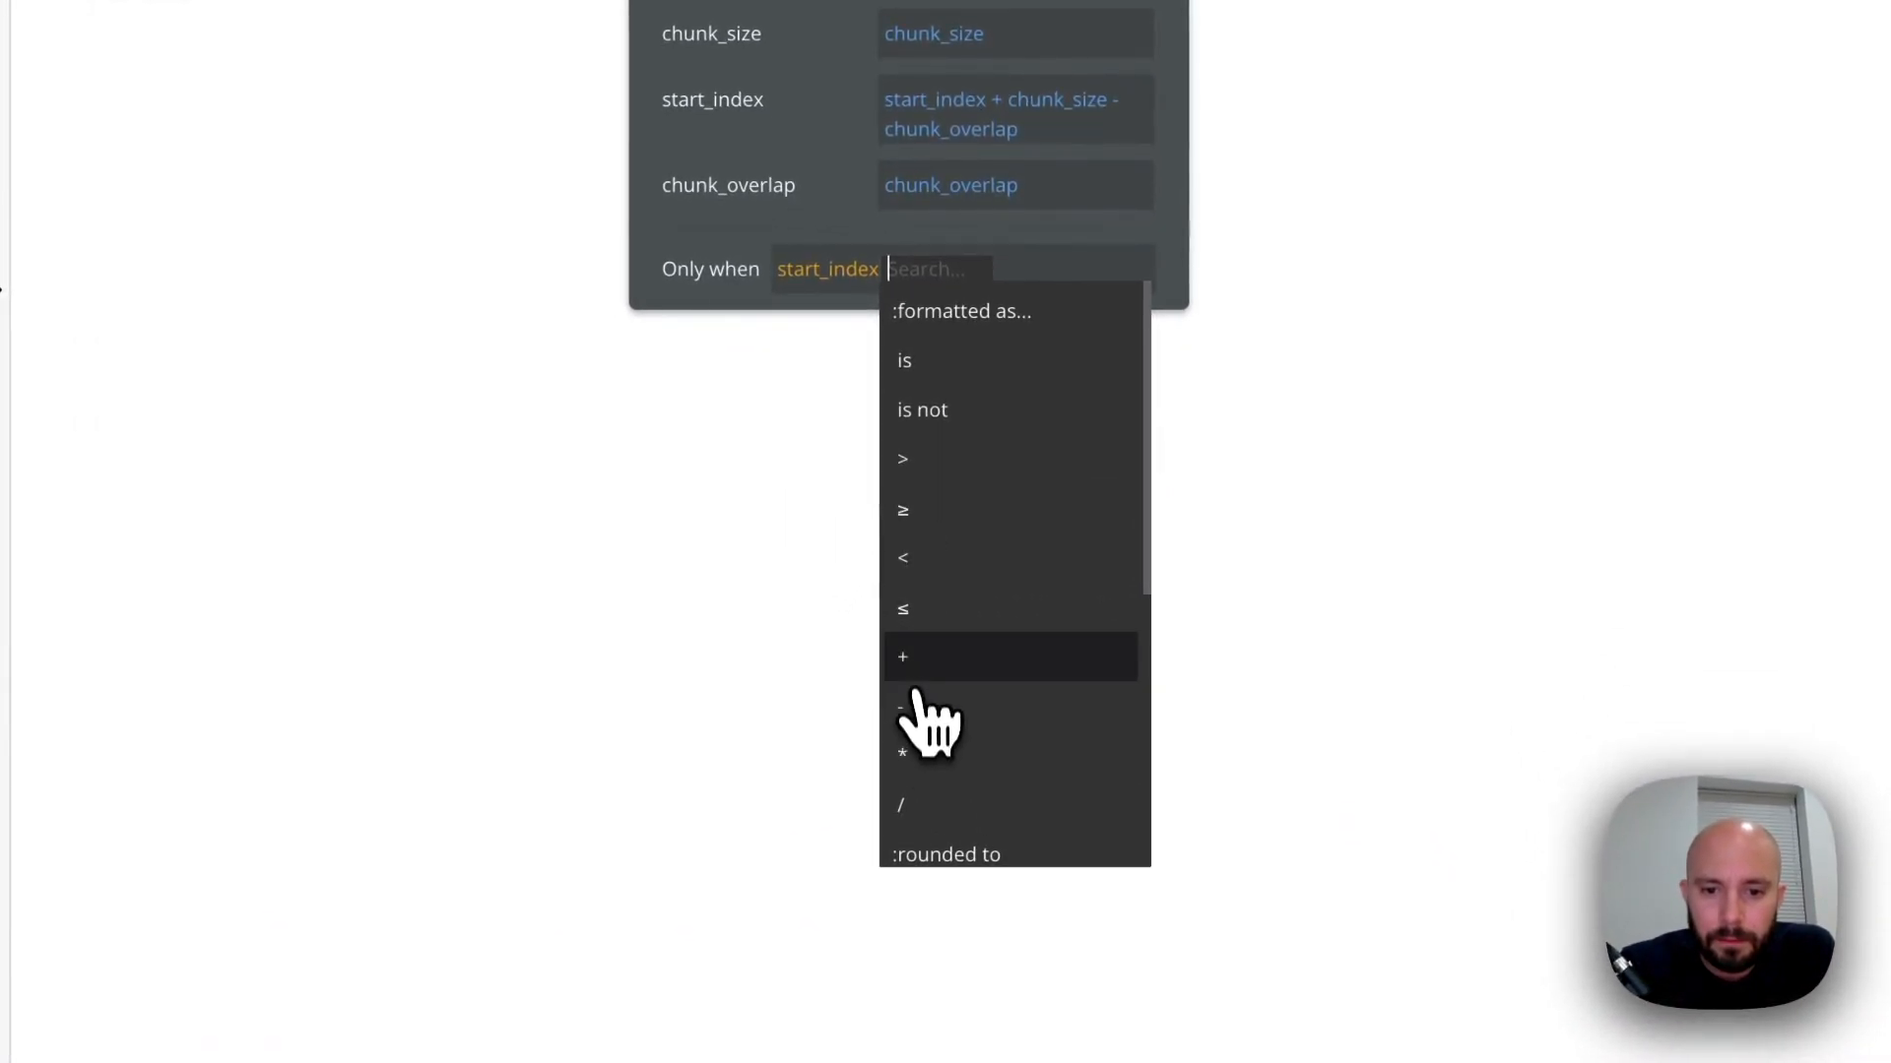
click(910, 658)
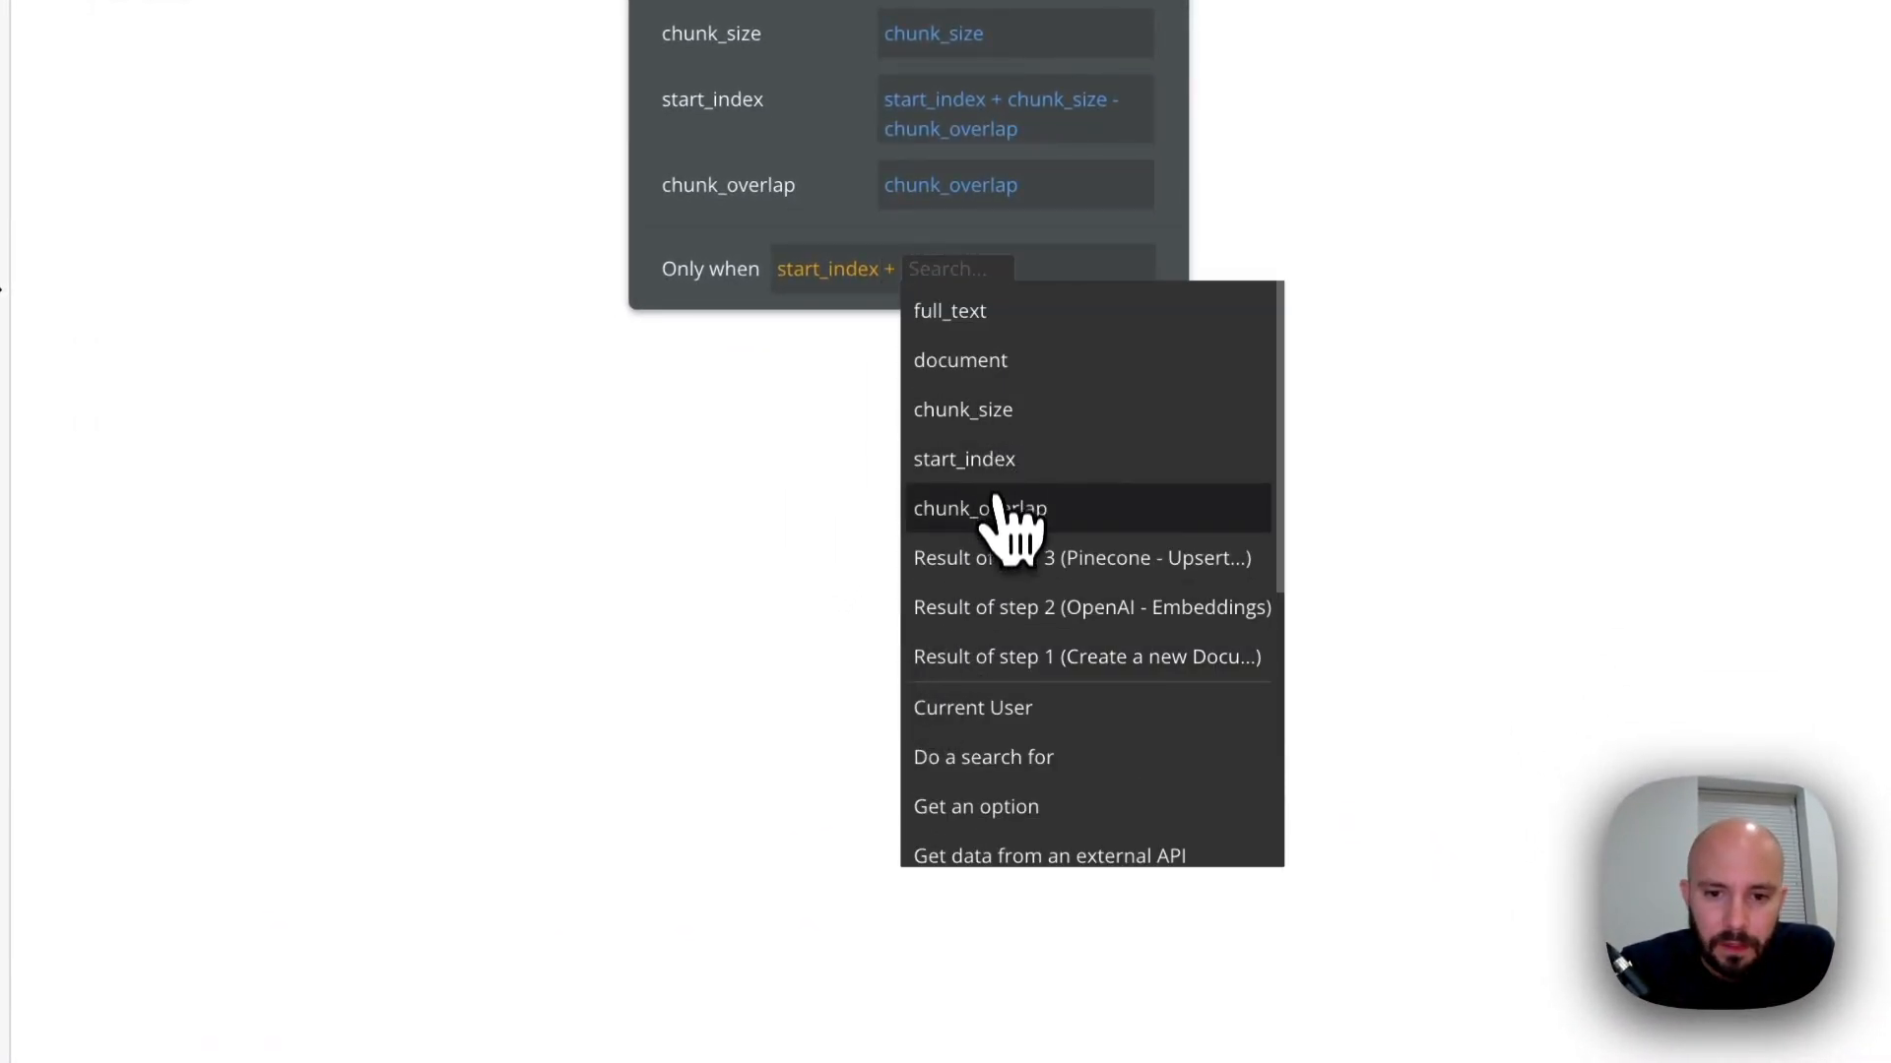
click(1003, 422)
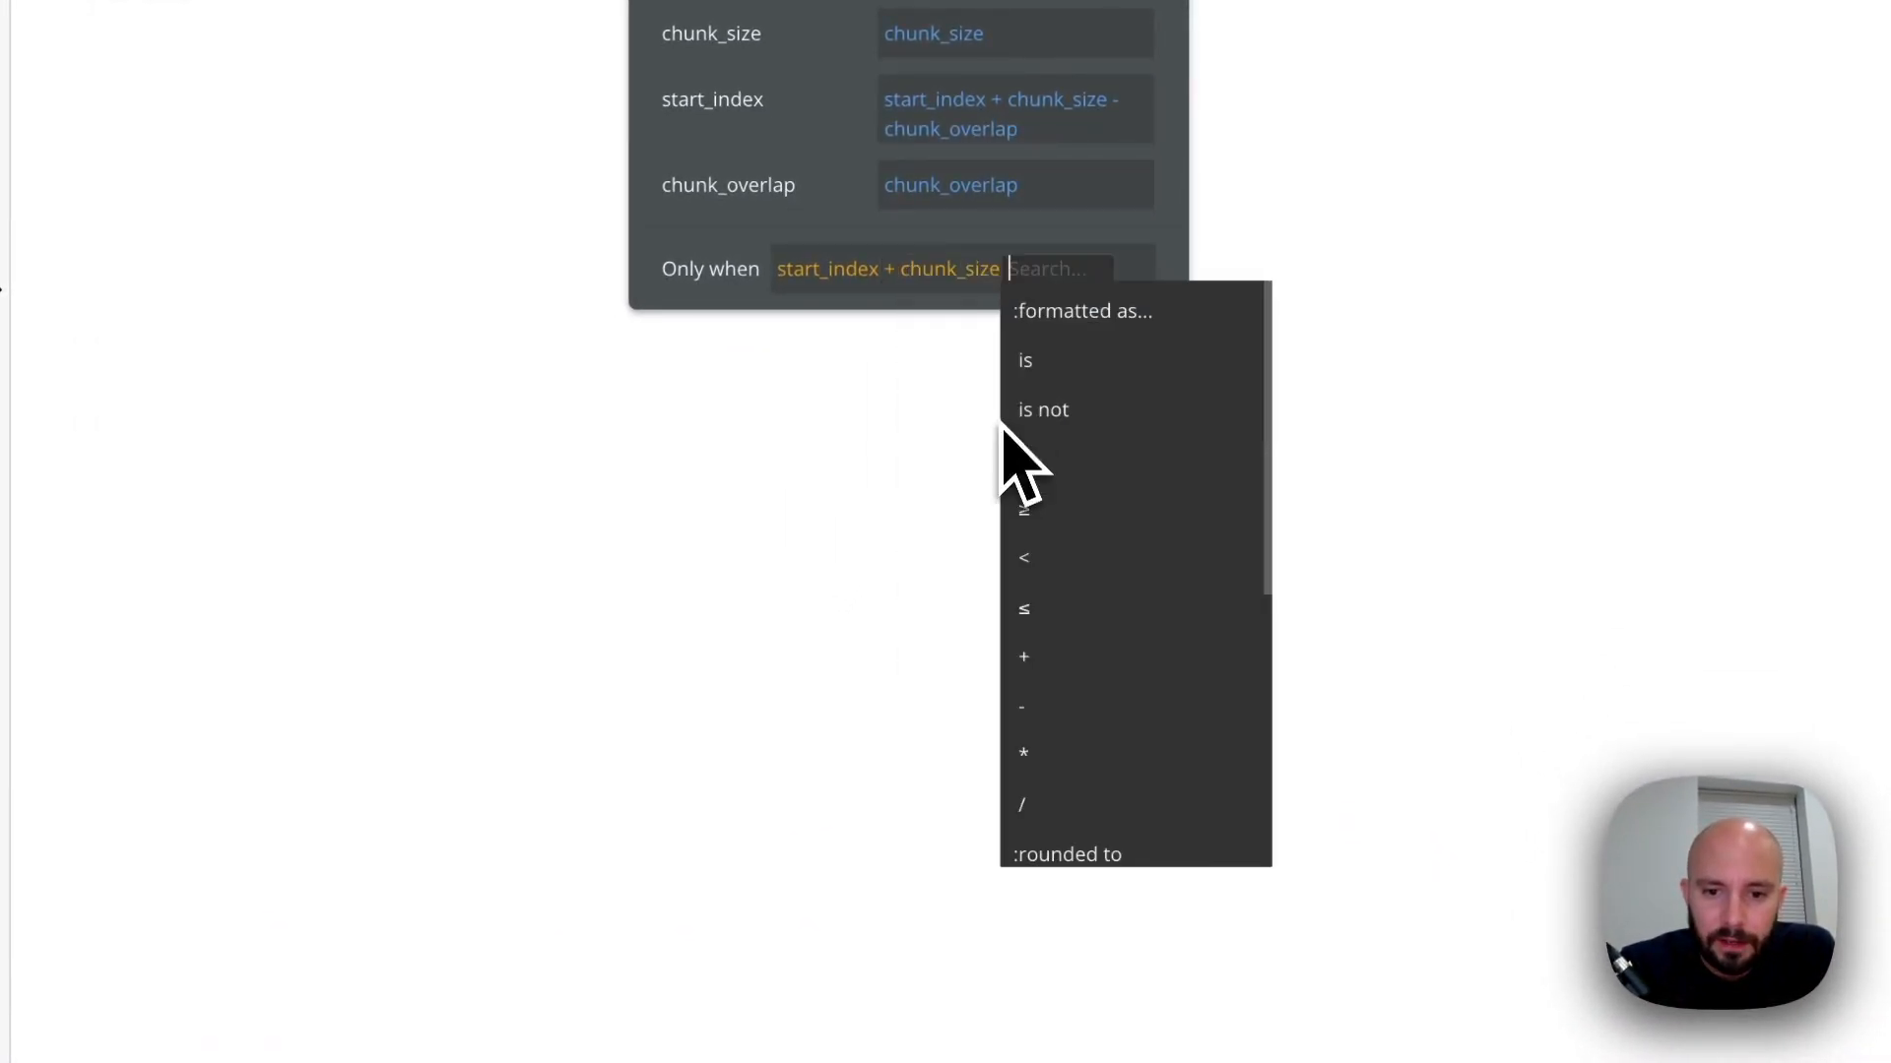
click(1026, 705)
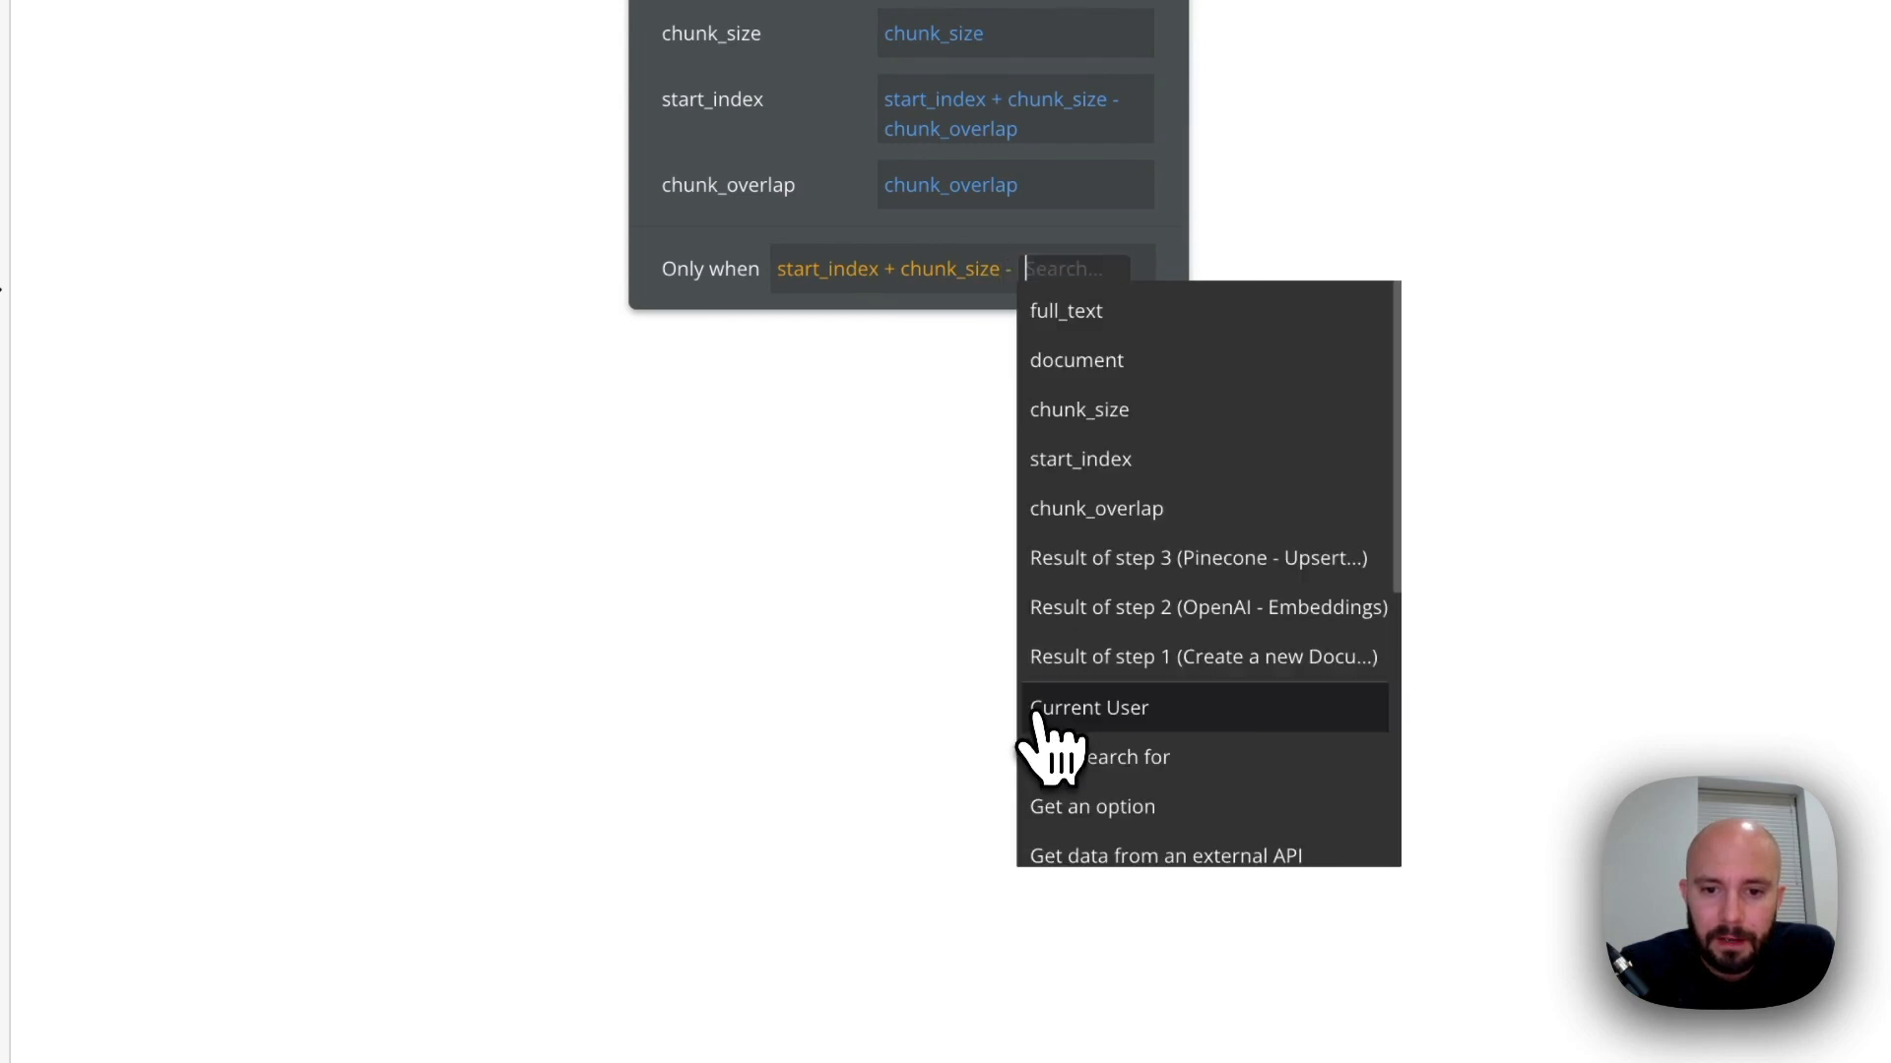
click(1123, 508)
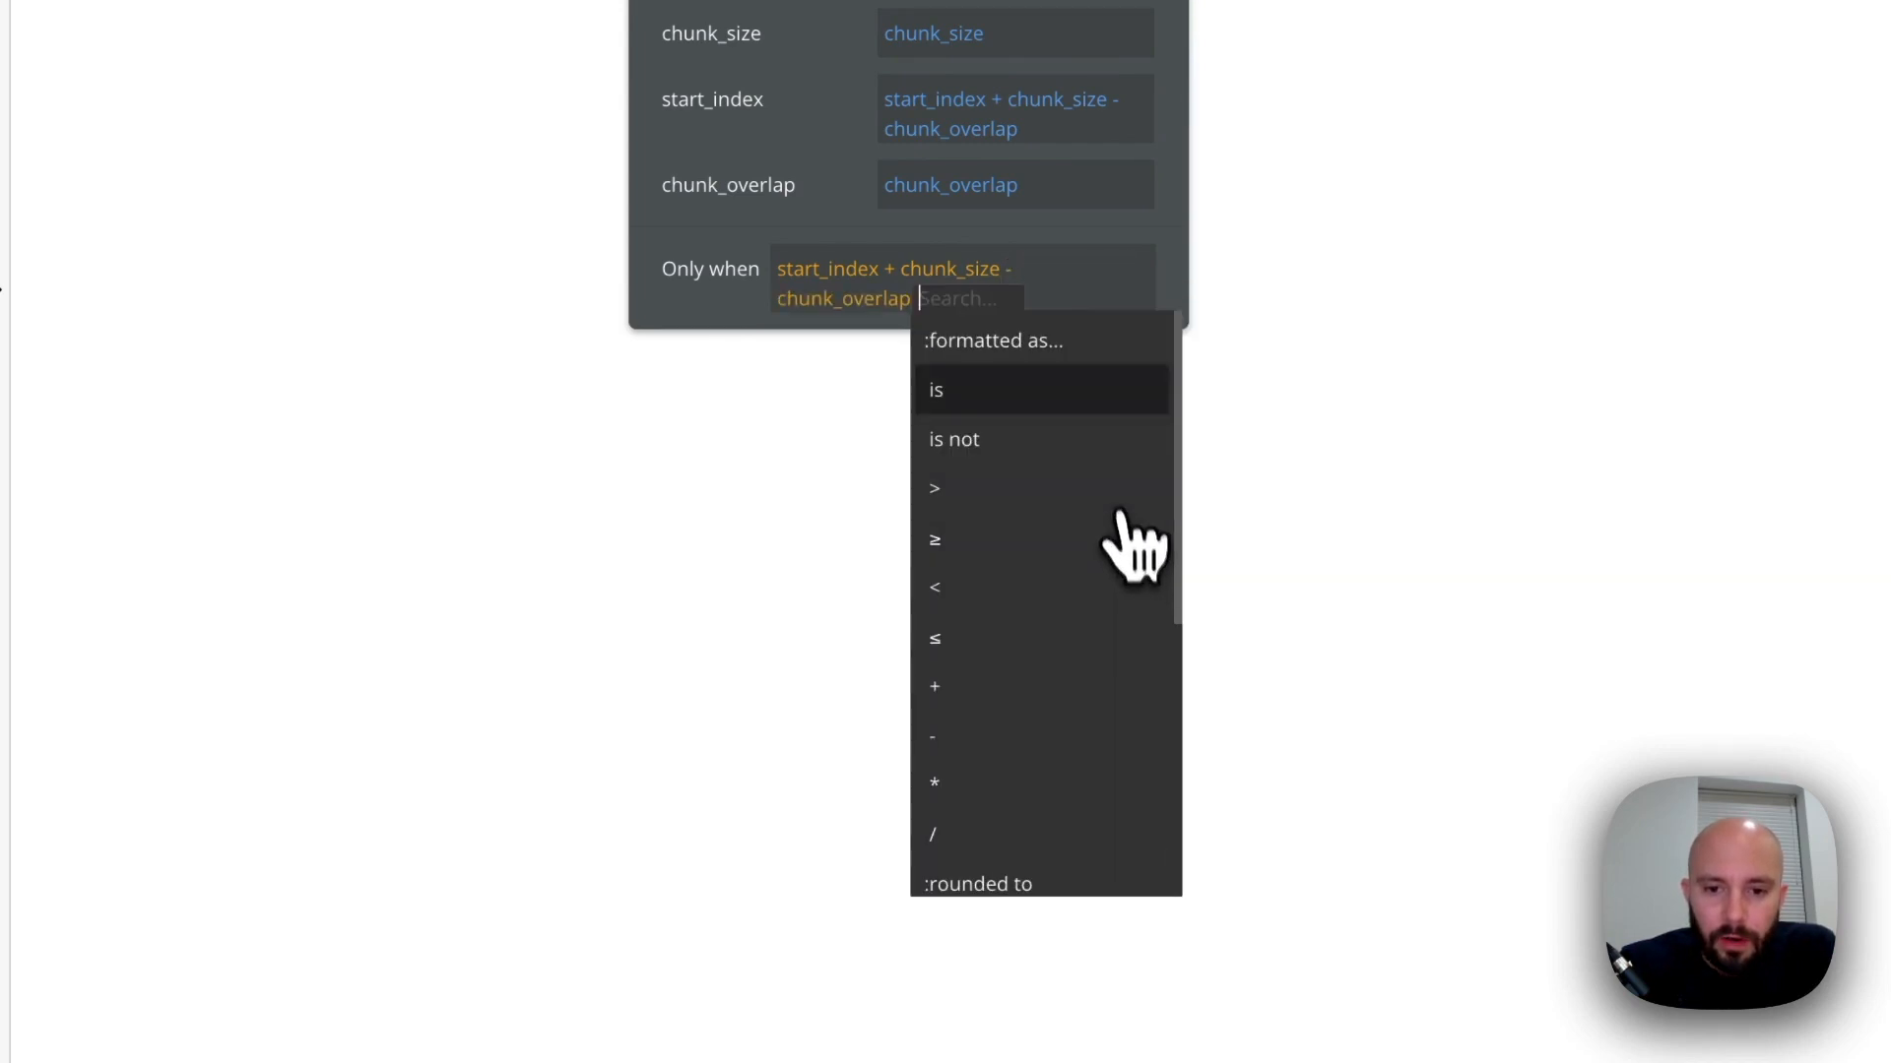
Complete the condition with < full_text:split by an empty separator:count, and close the action's settings
click(1000, 589)
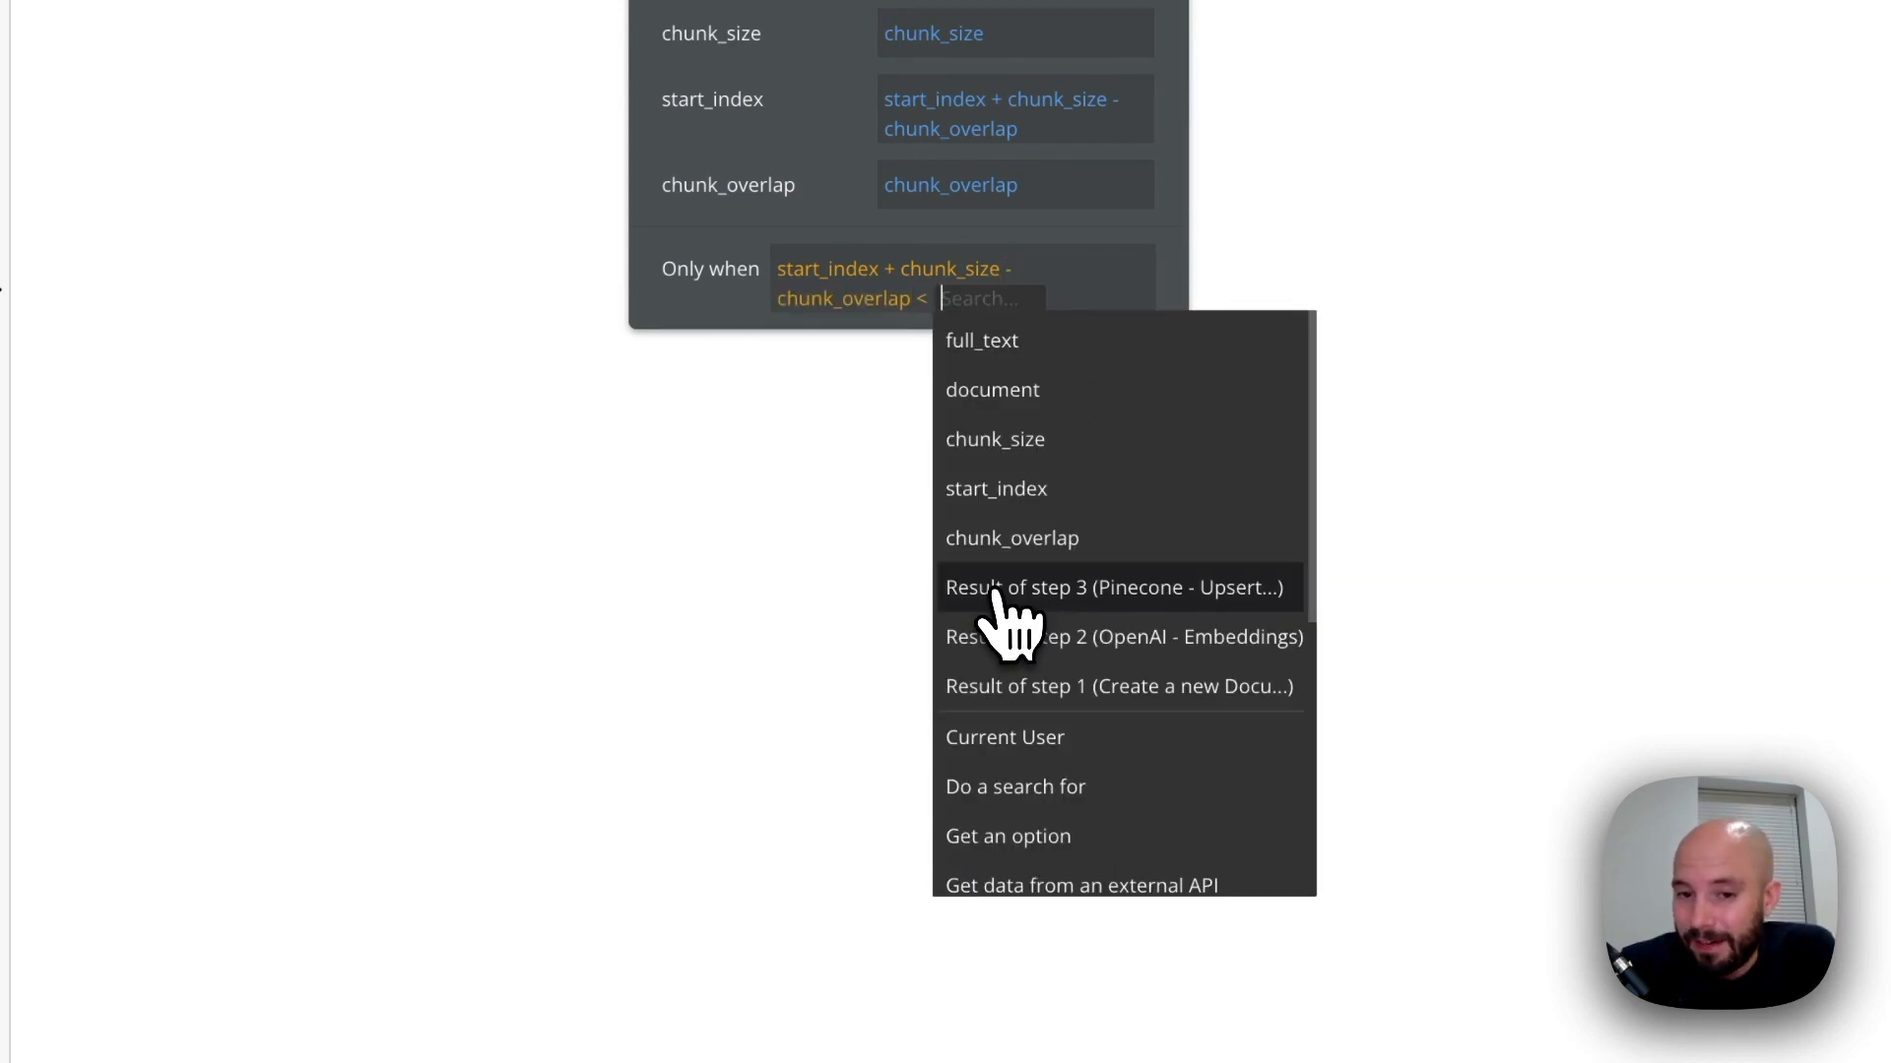
click(1006, 351)
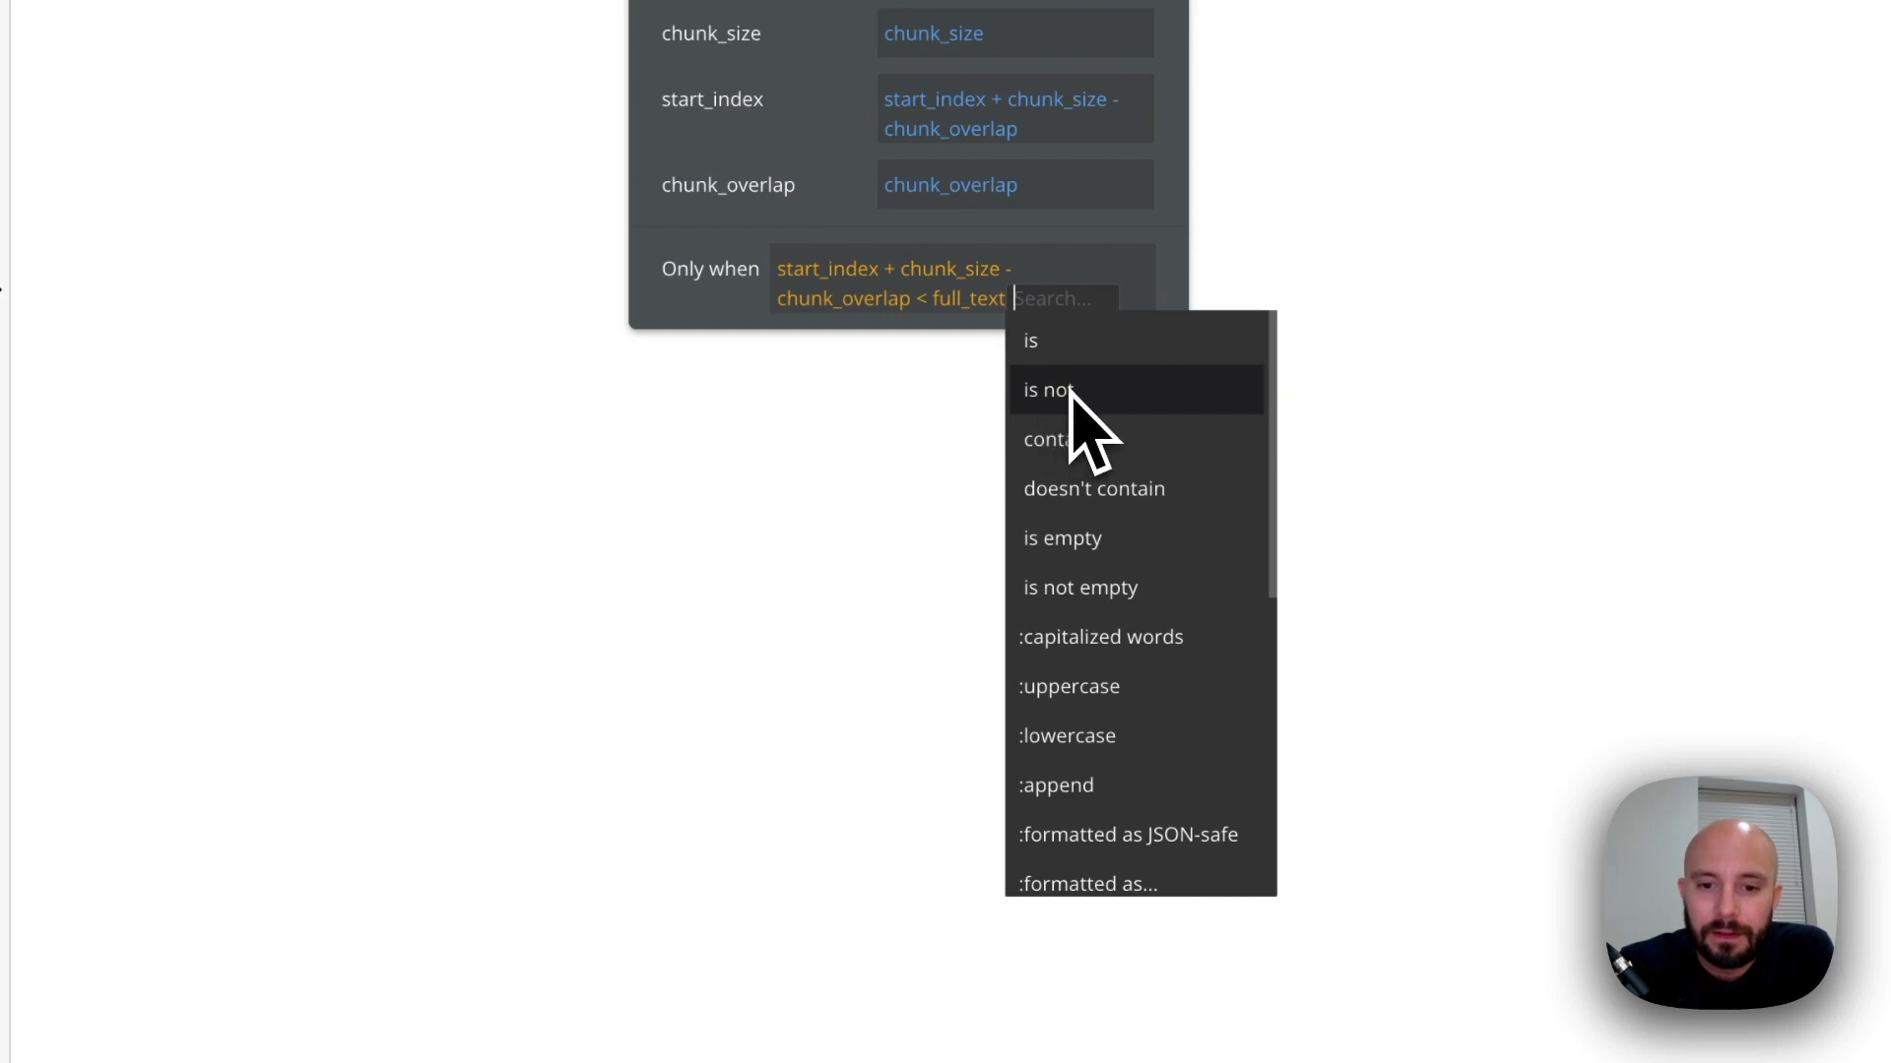
text(sp)
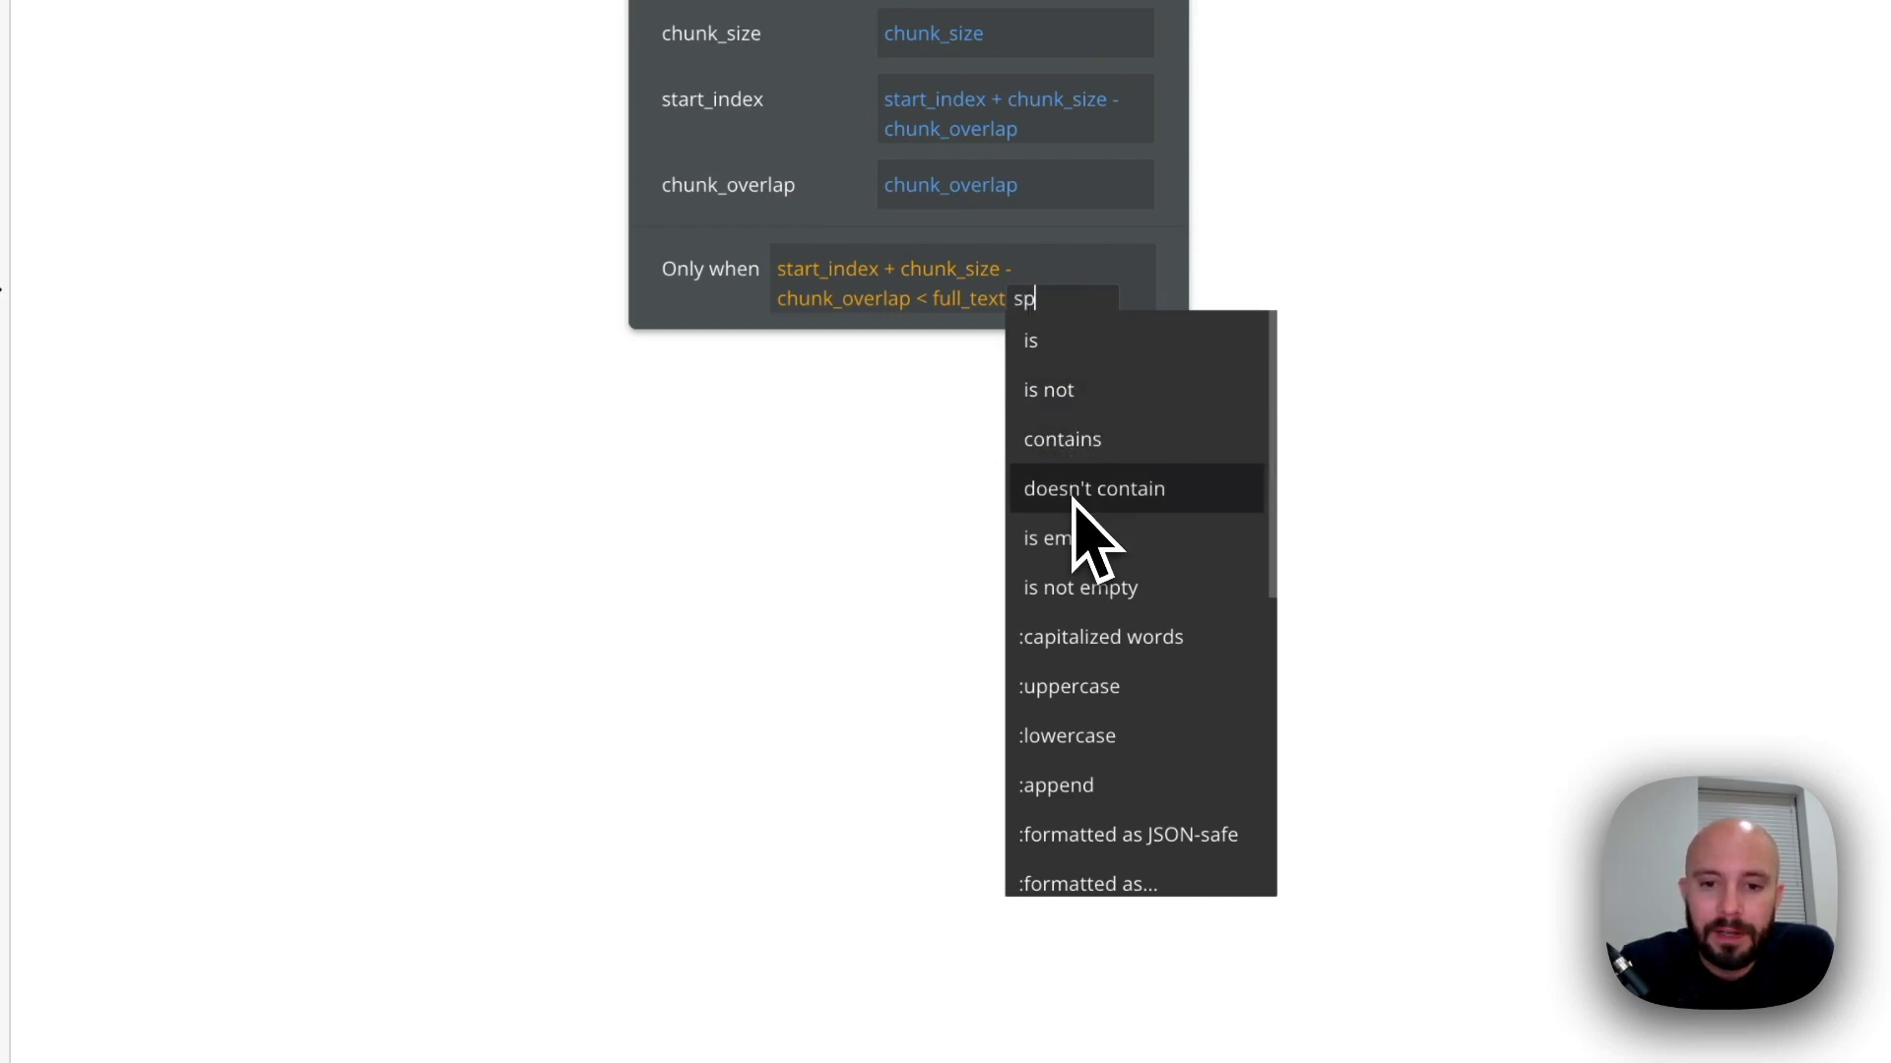
text(l)
click(1063, 344)
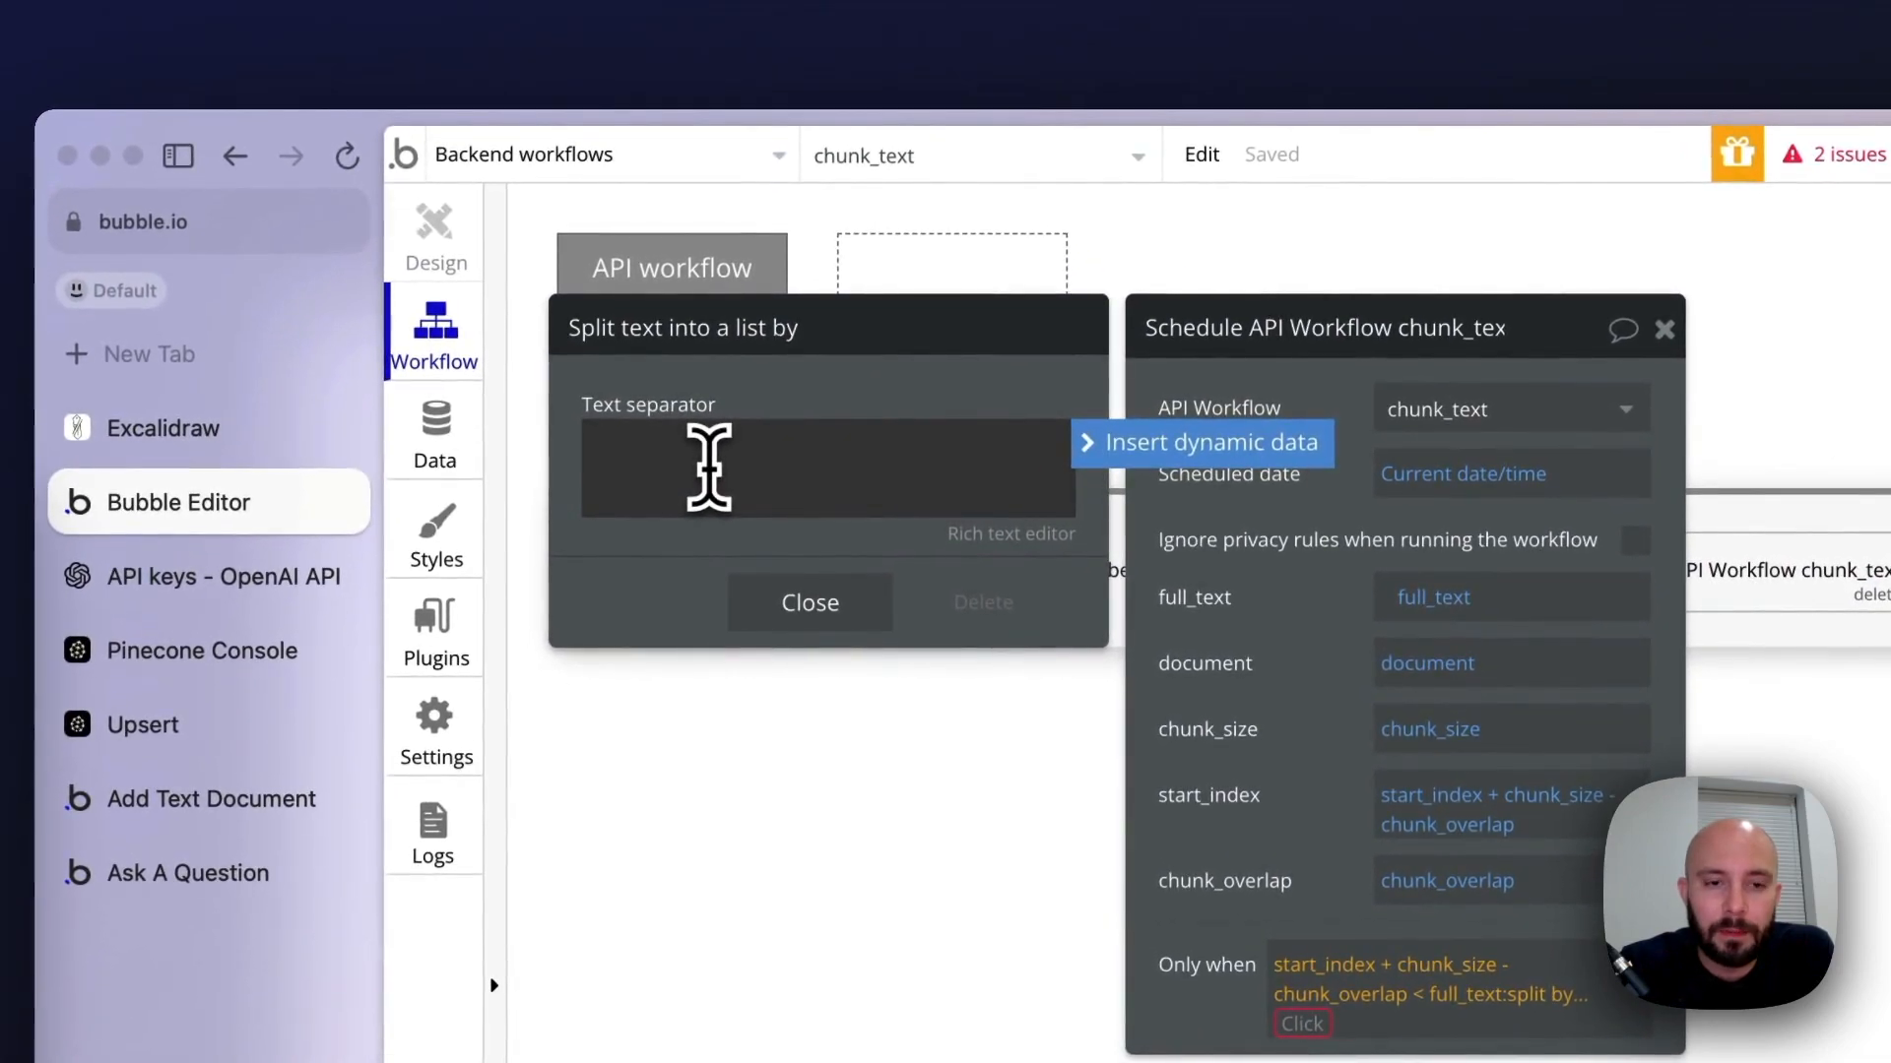
click(810, 605)
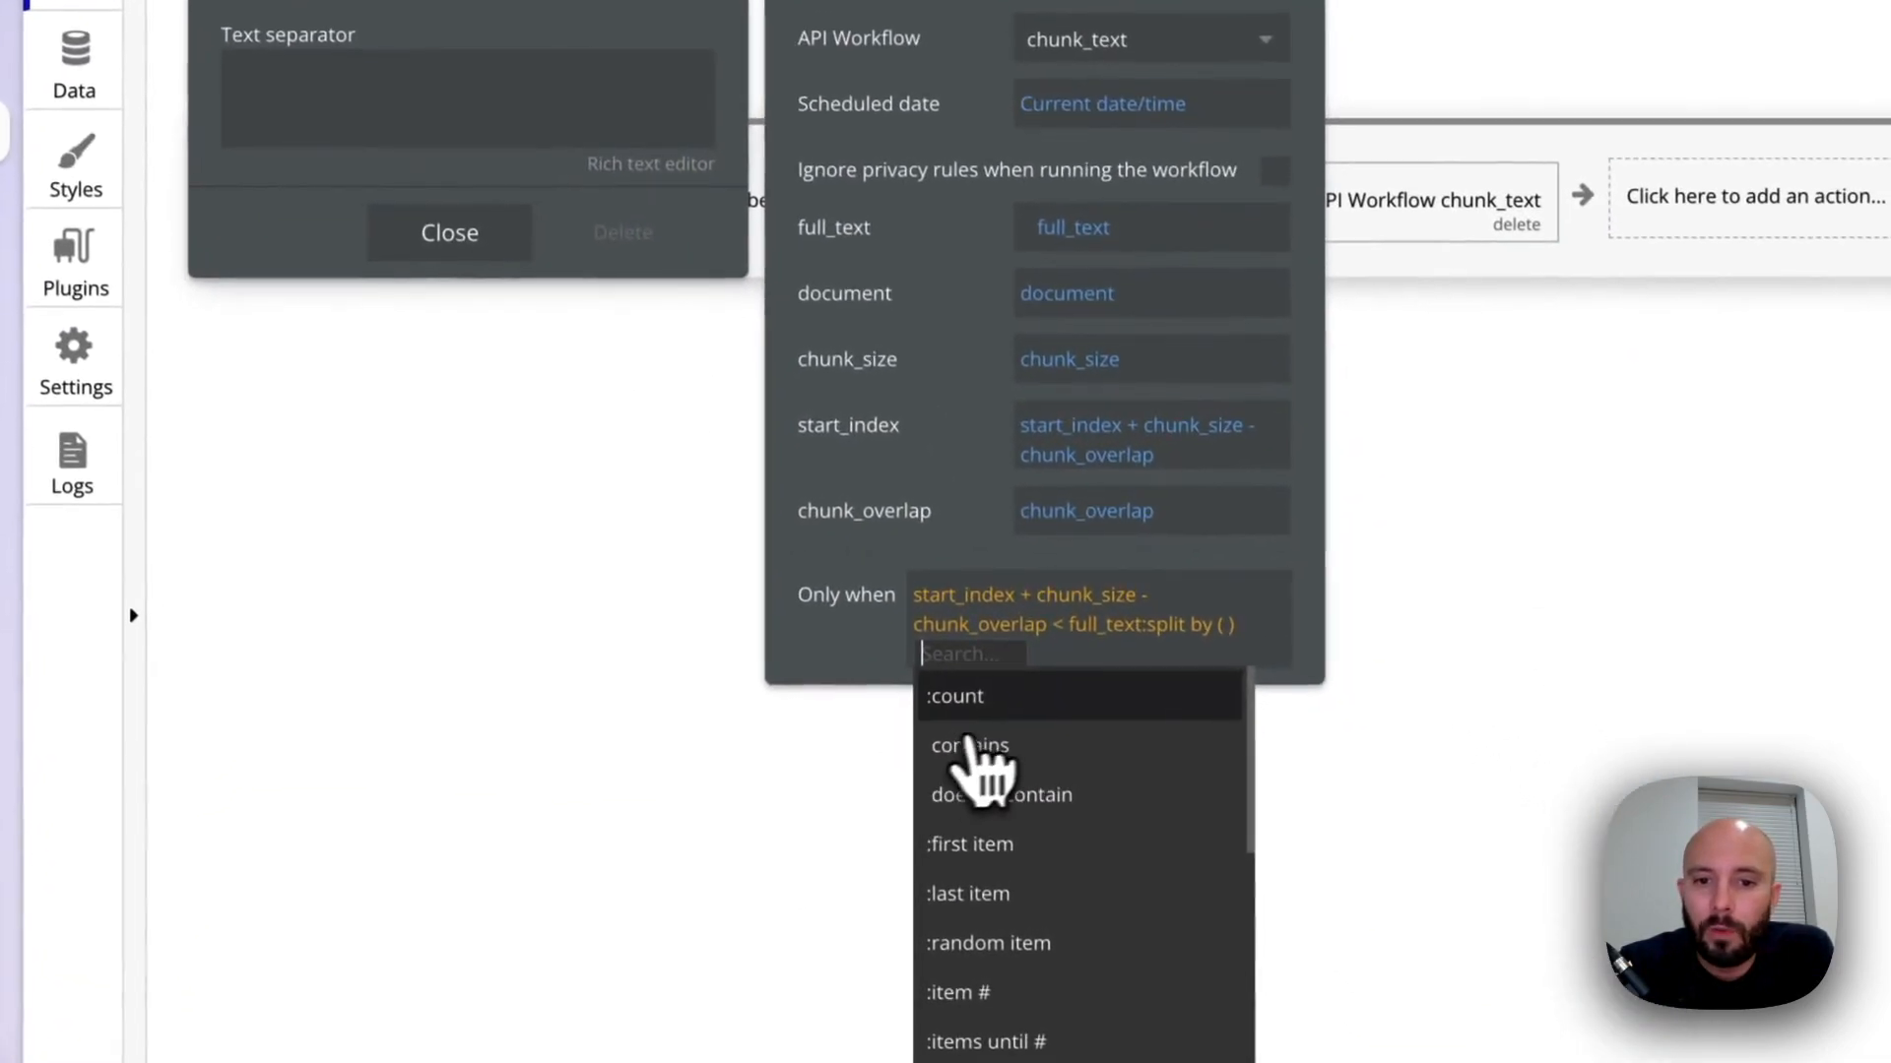
click(971, 704)
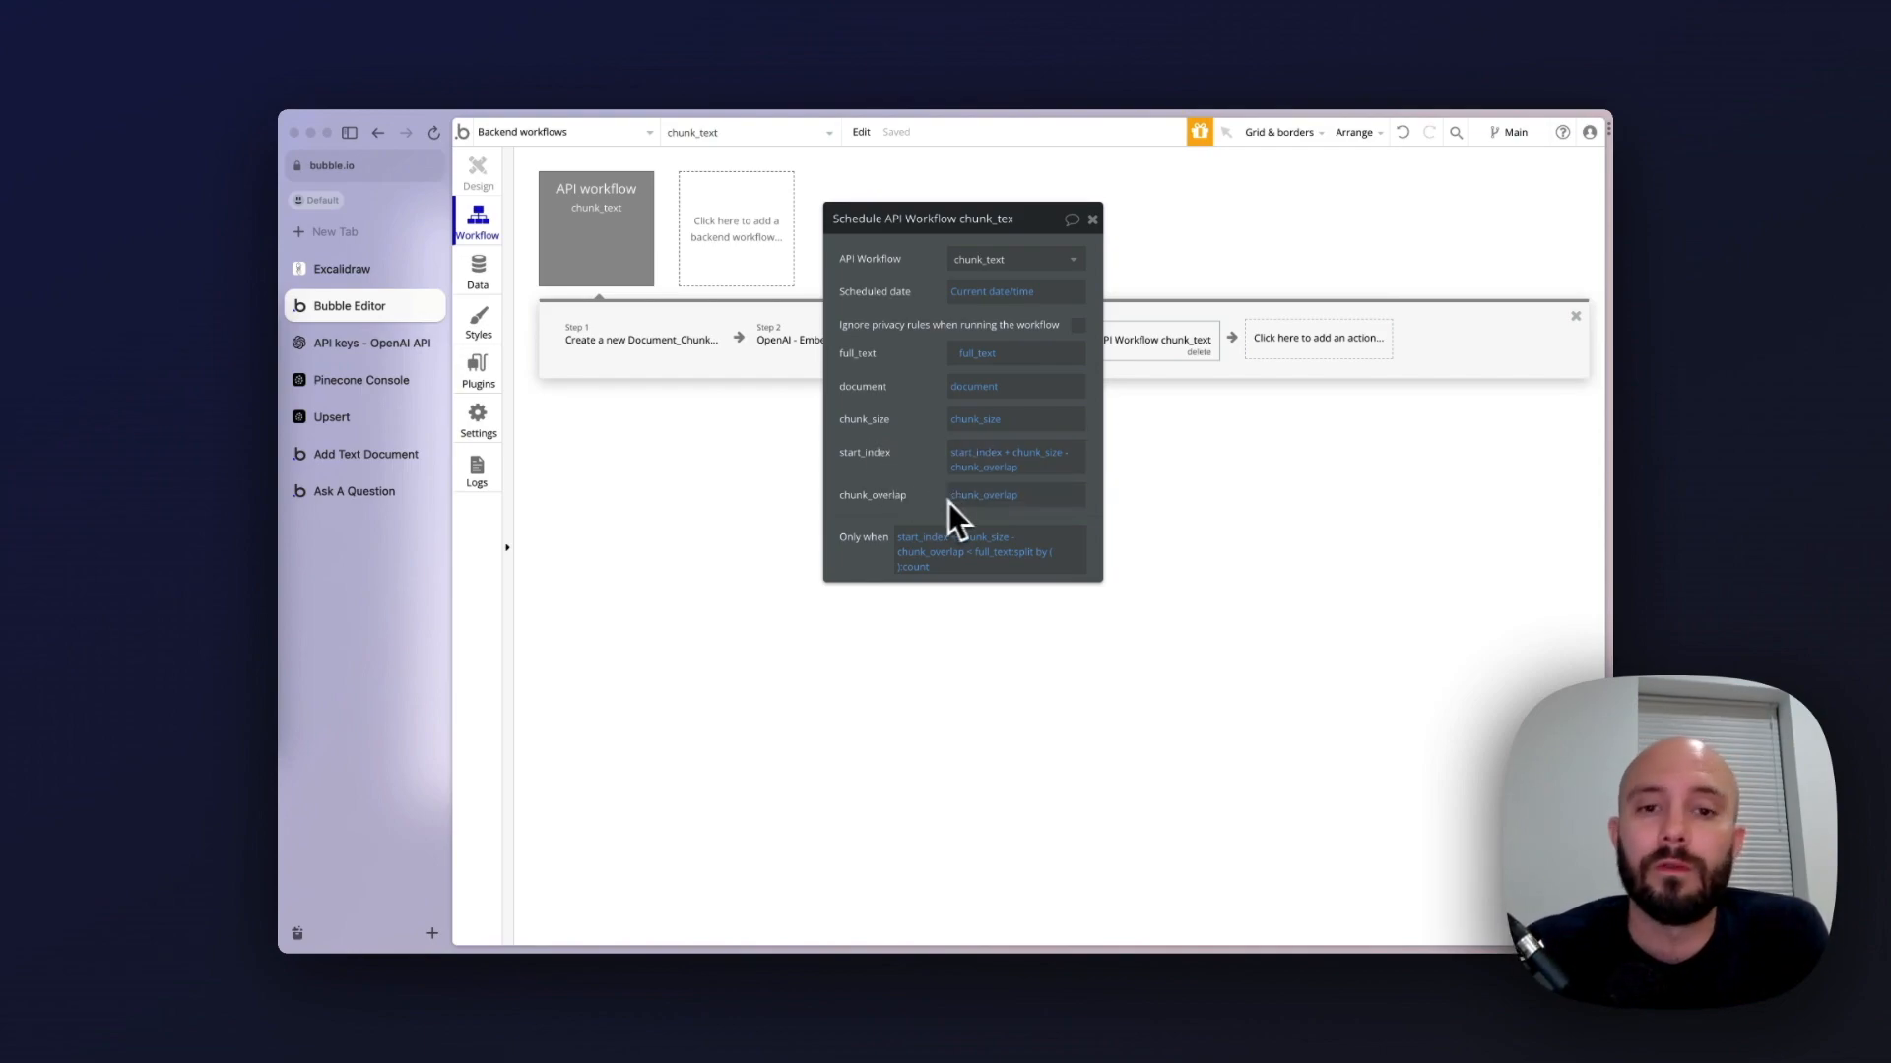
click(1092, 218)
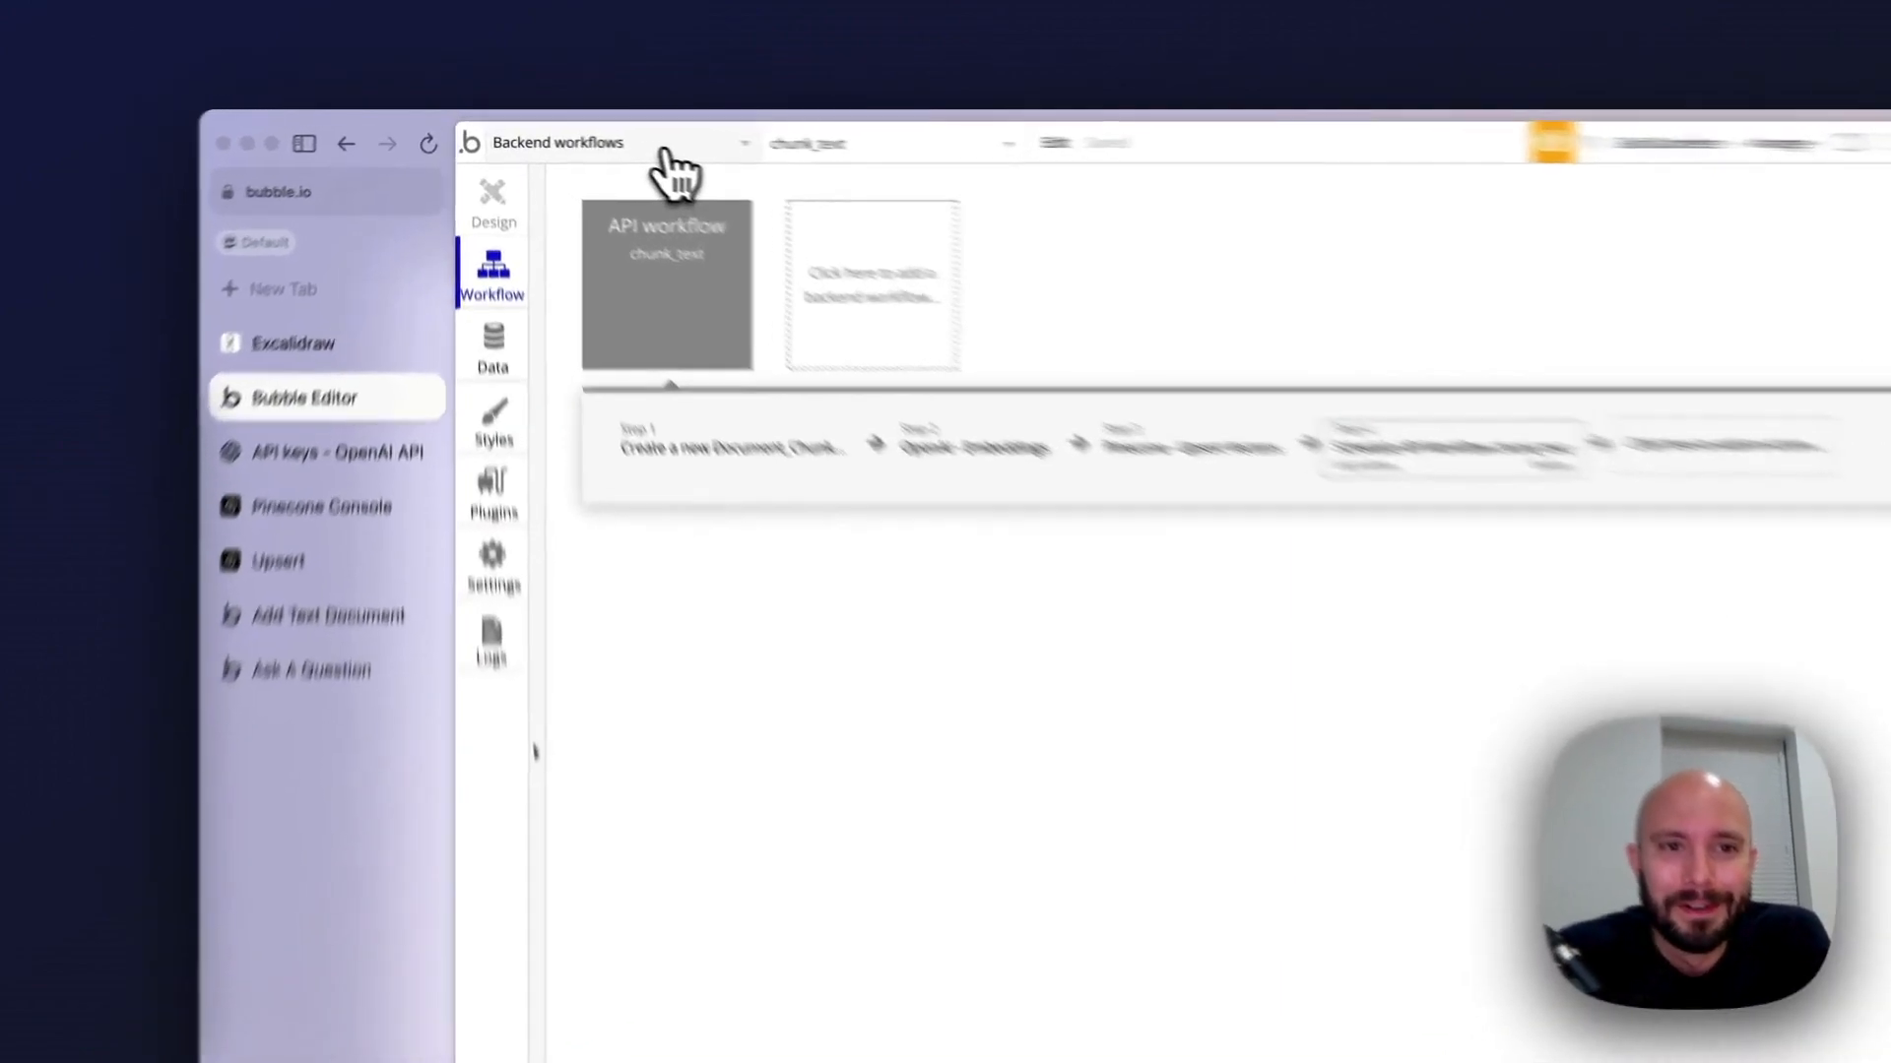
Open the add_chunks page and show its workflow for the Split and upload button being clicked
click(603, 156)
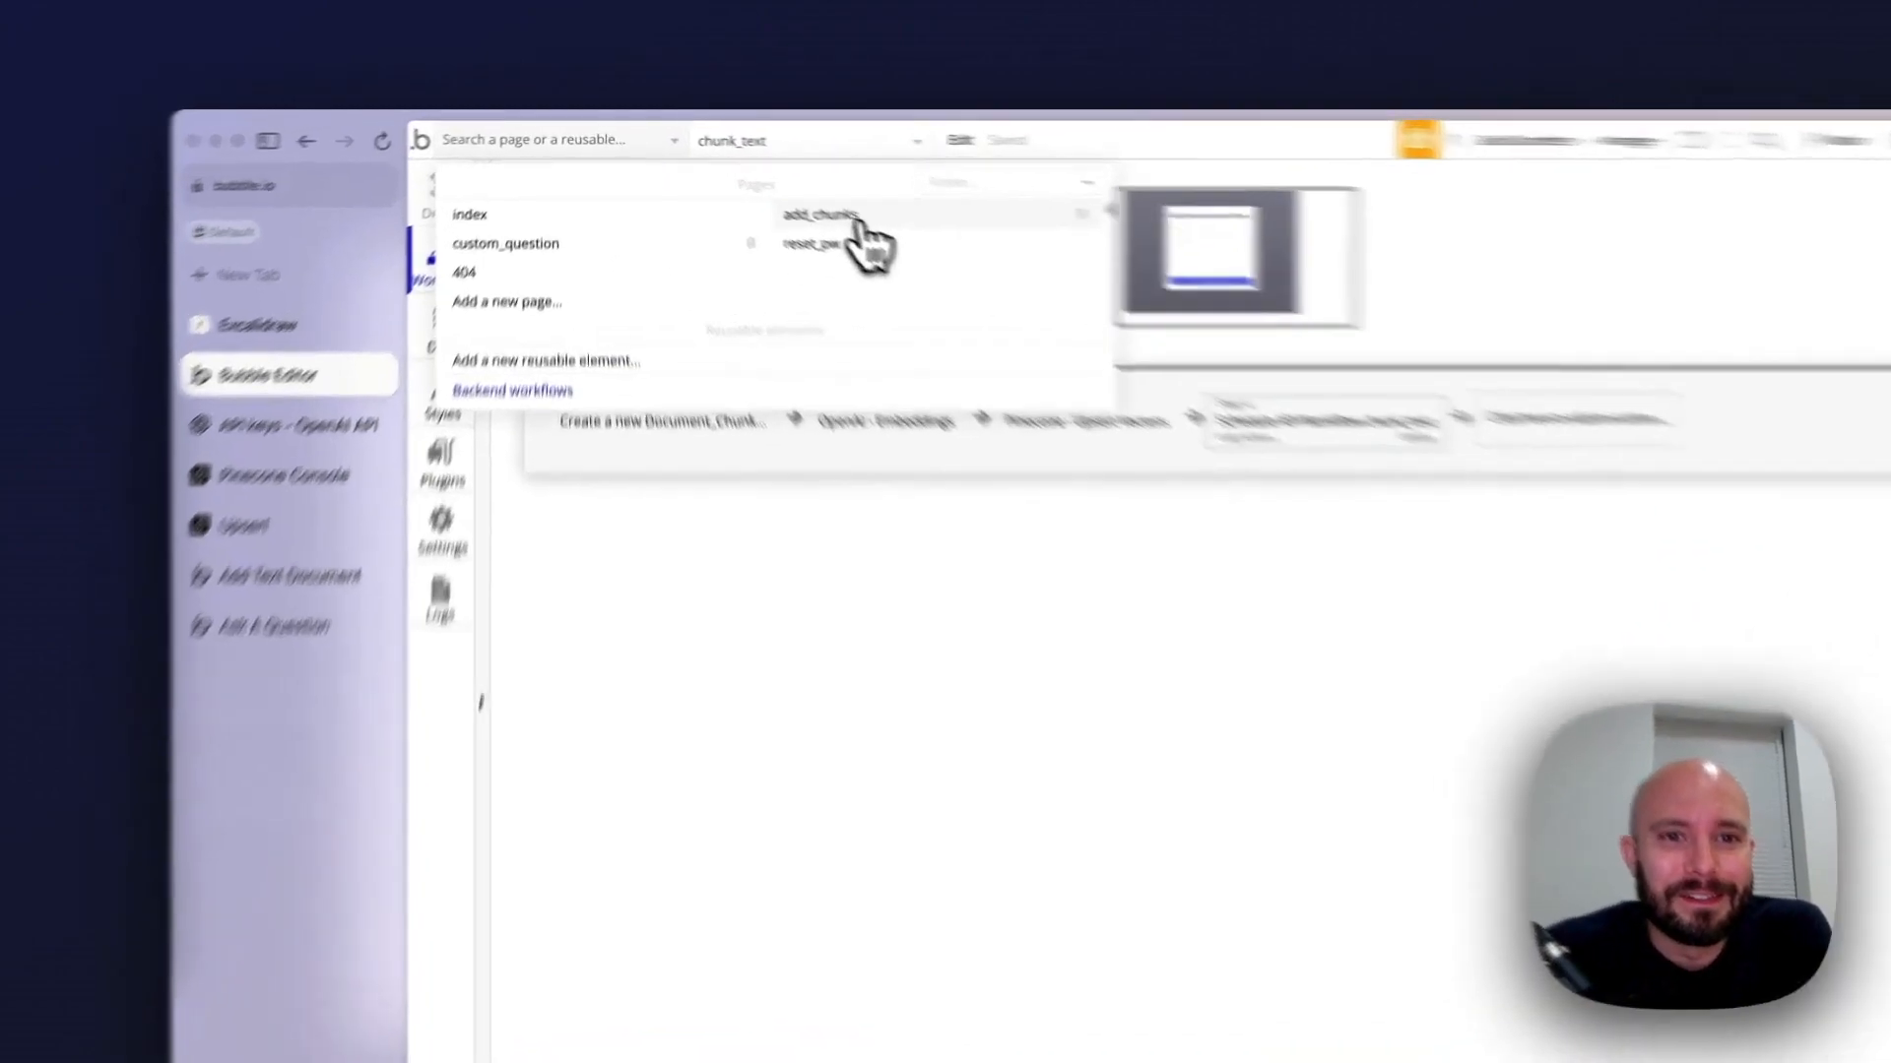
click(766, 188)
click(689, 414)
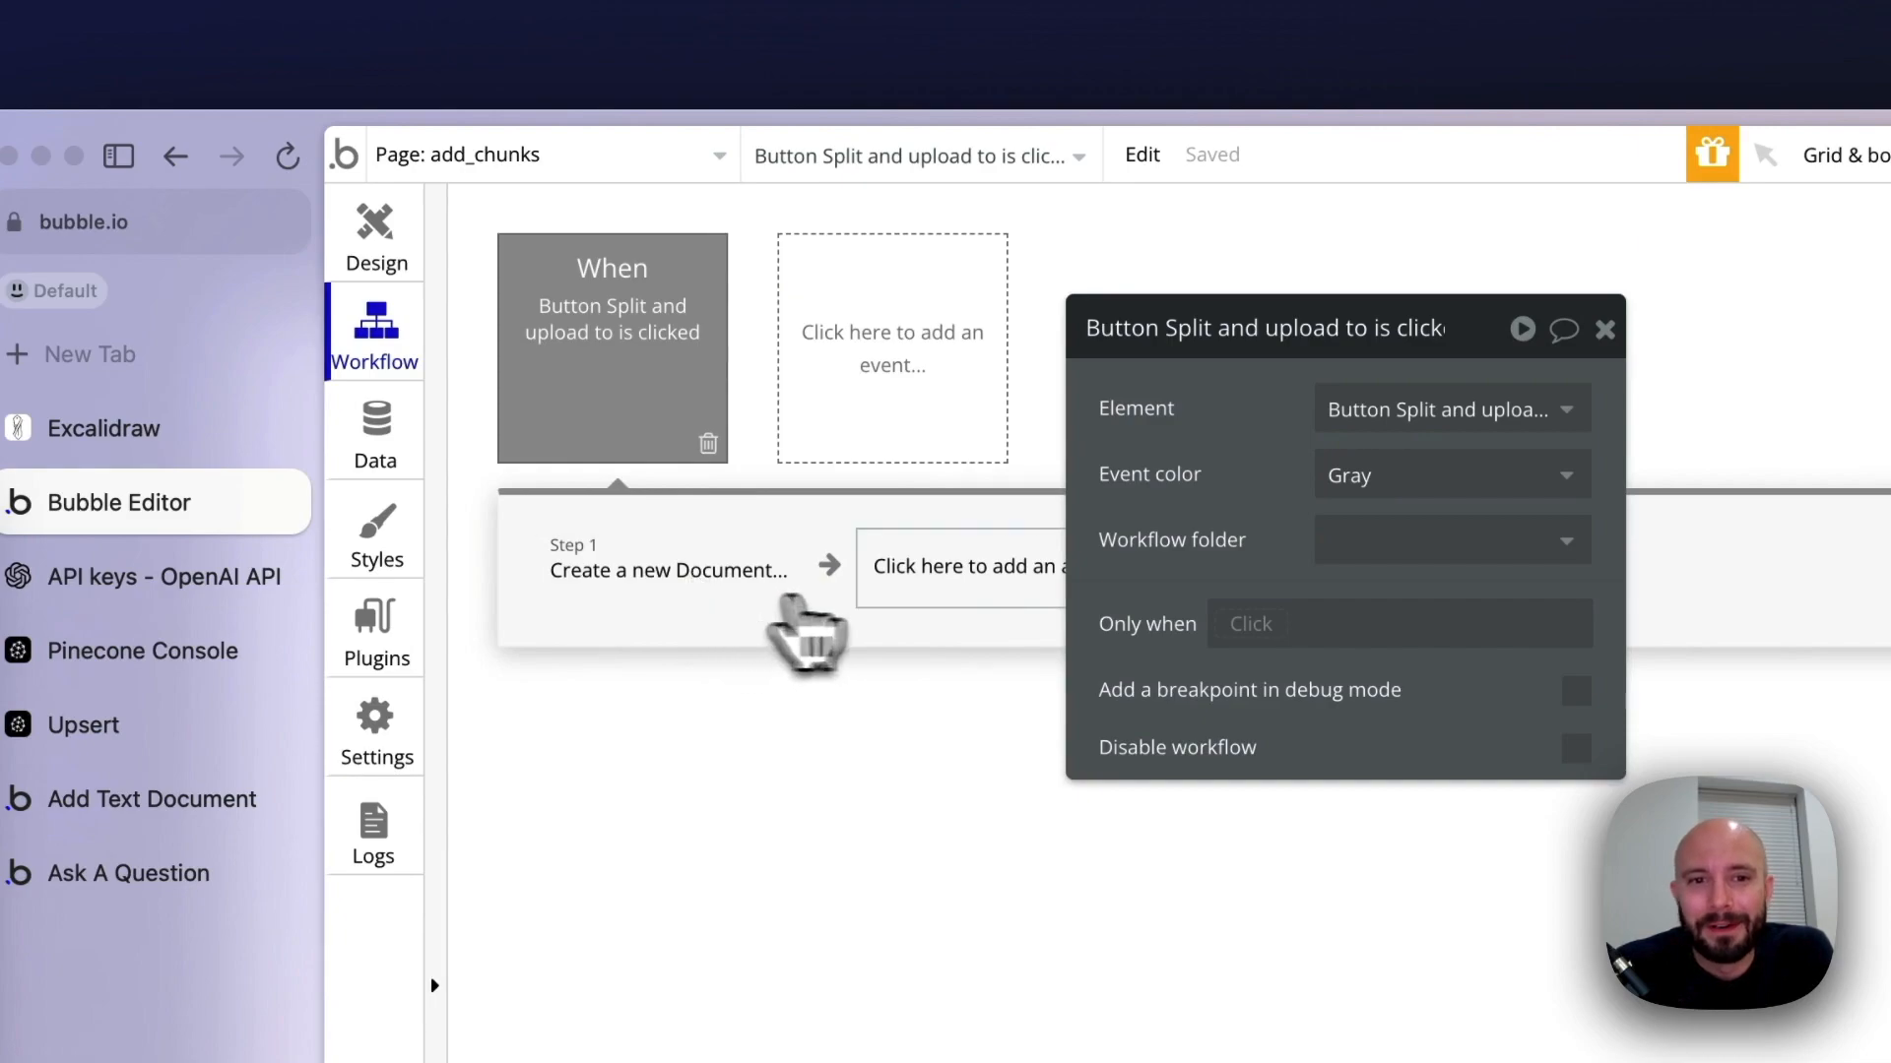
Add a Schedule API Workflow action as step 2 of the button's workflow and have it run chunk_text
click(970, 569)
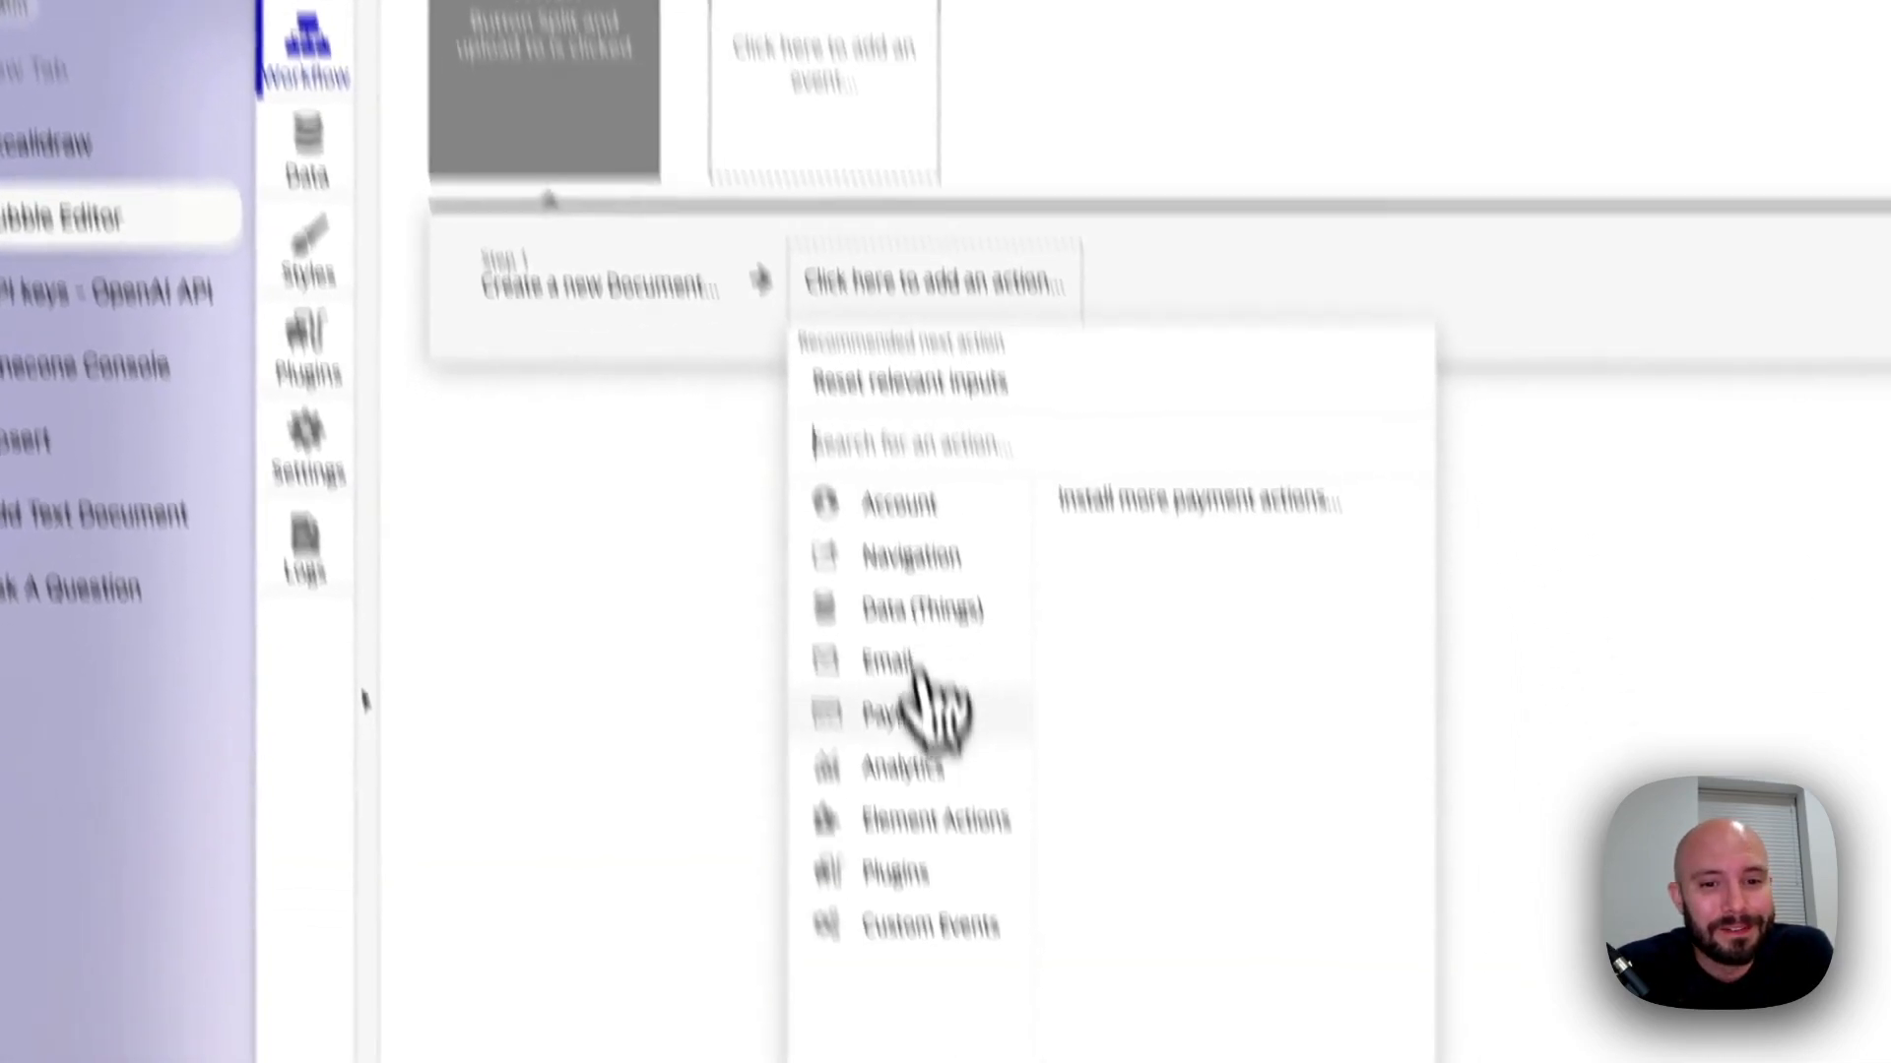
mouse_move(871, 734)
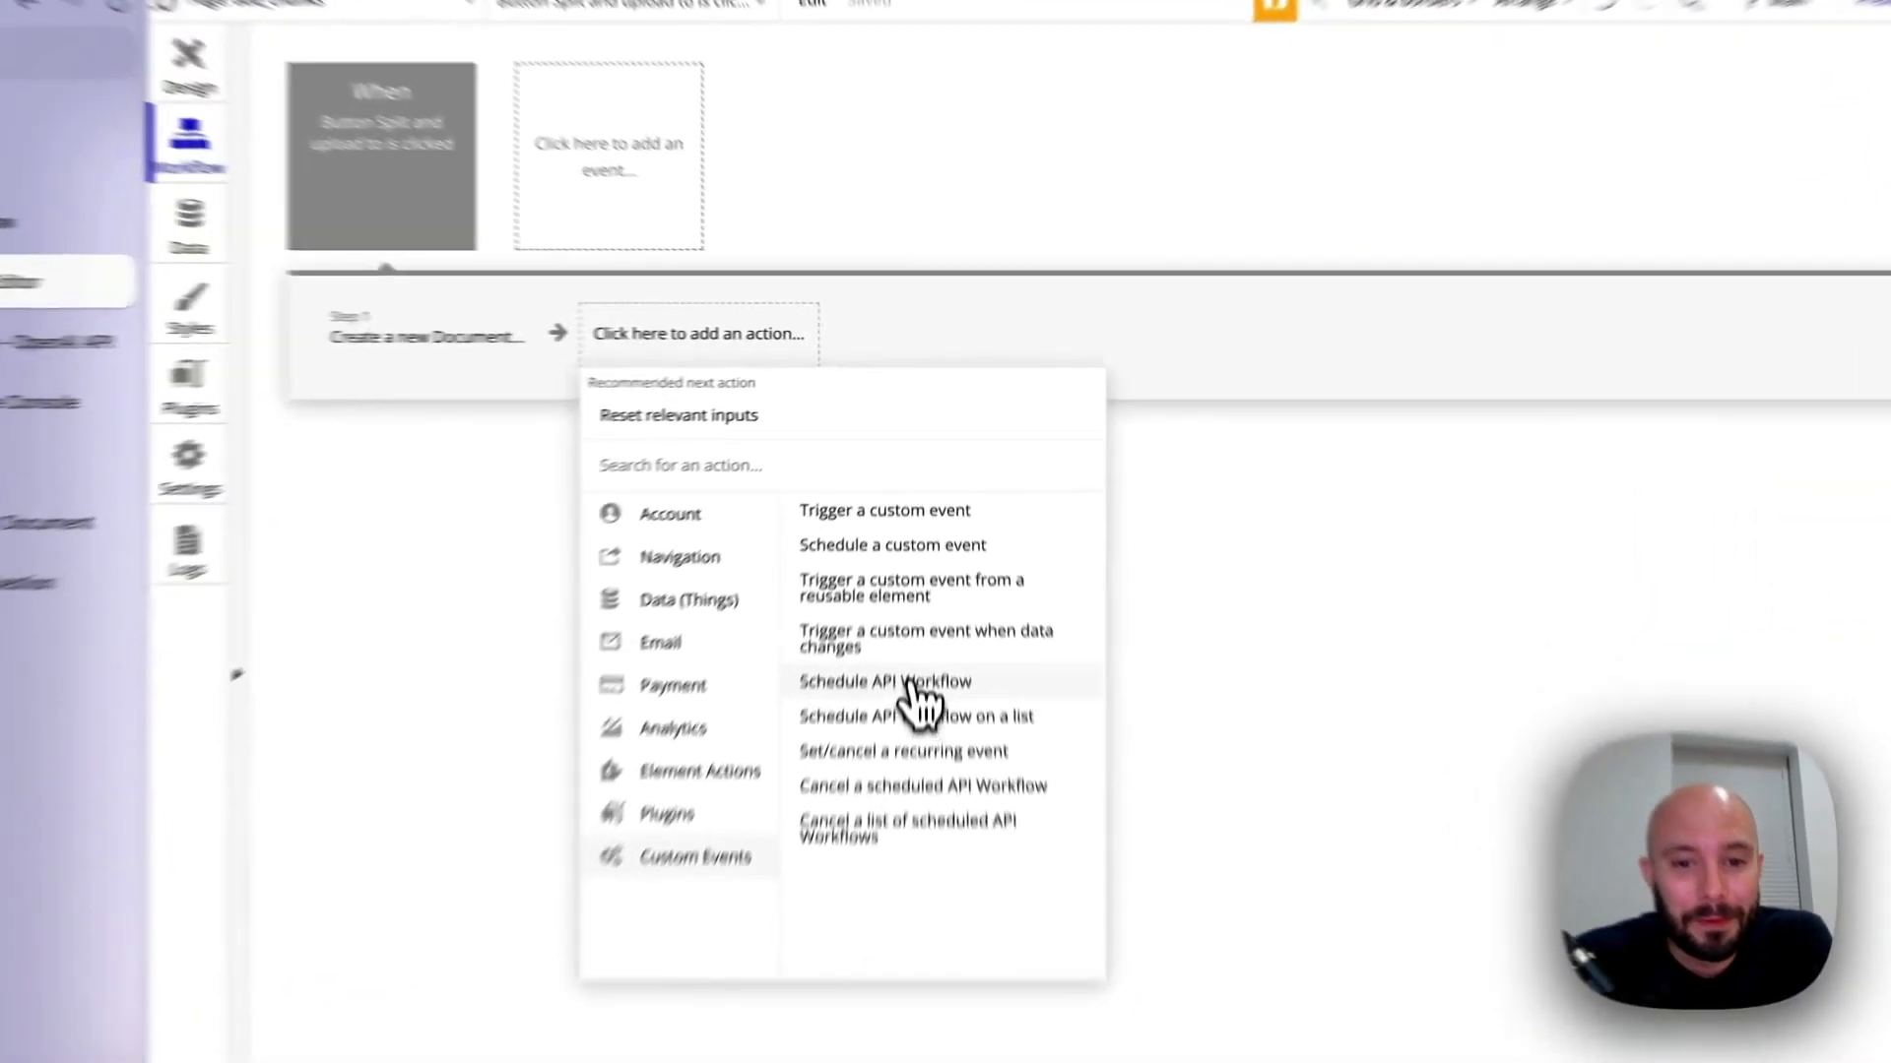
click(923, 553)
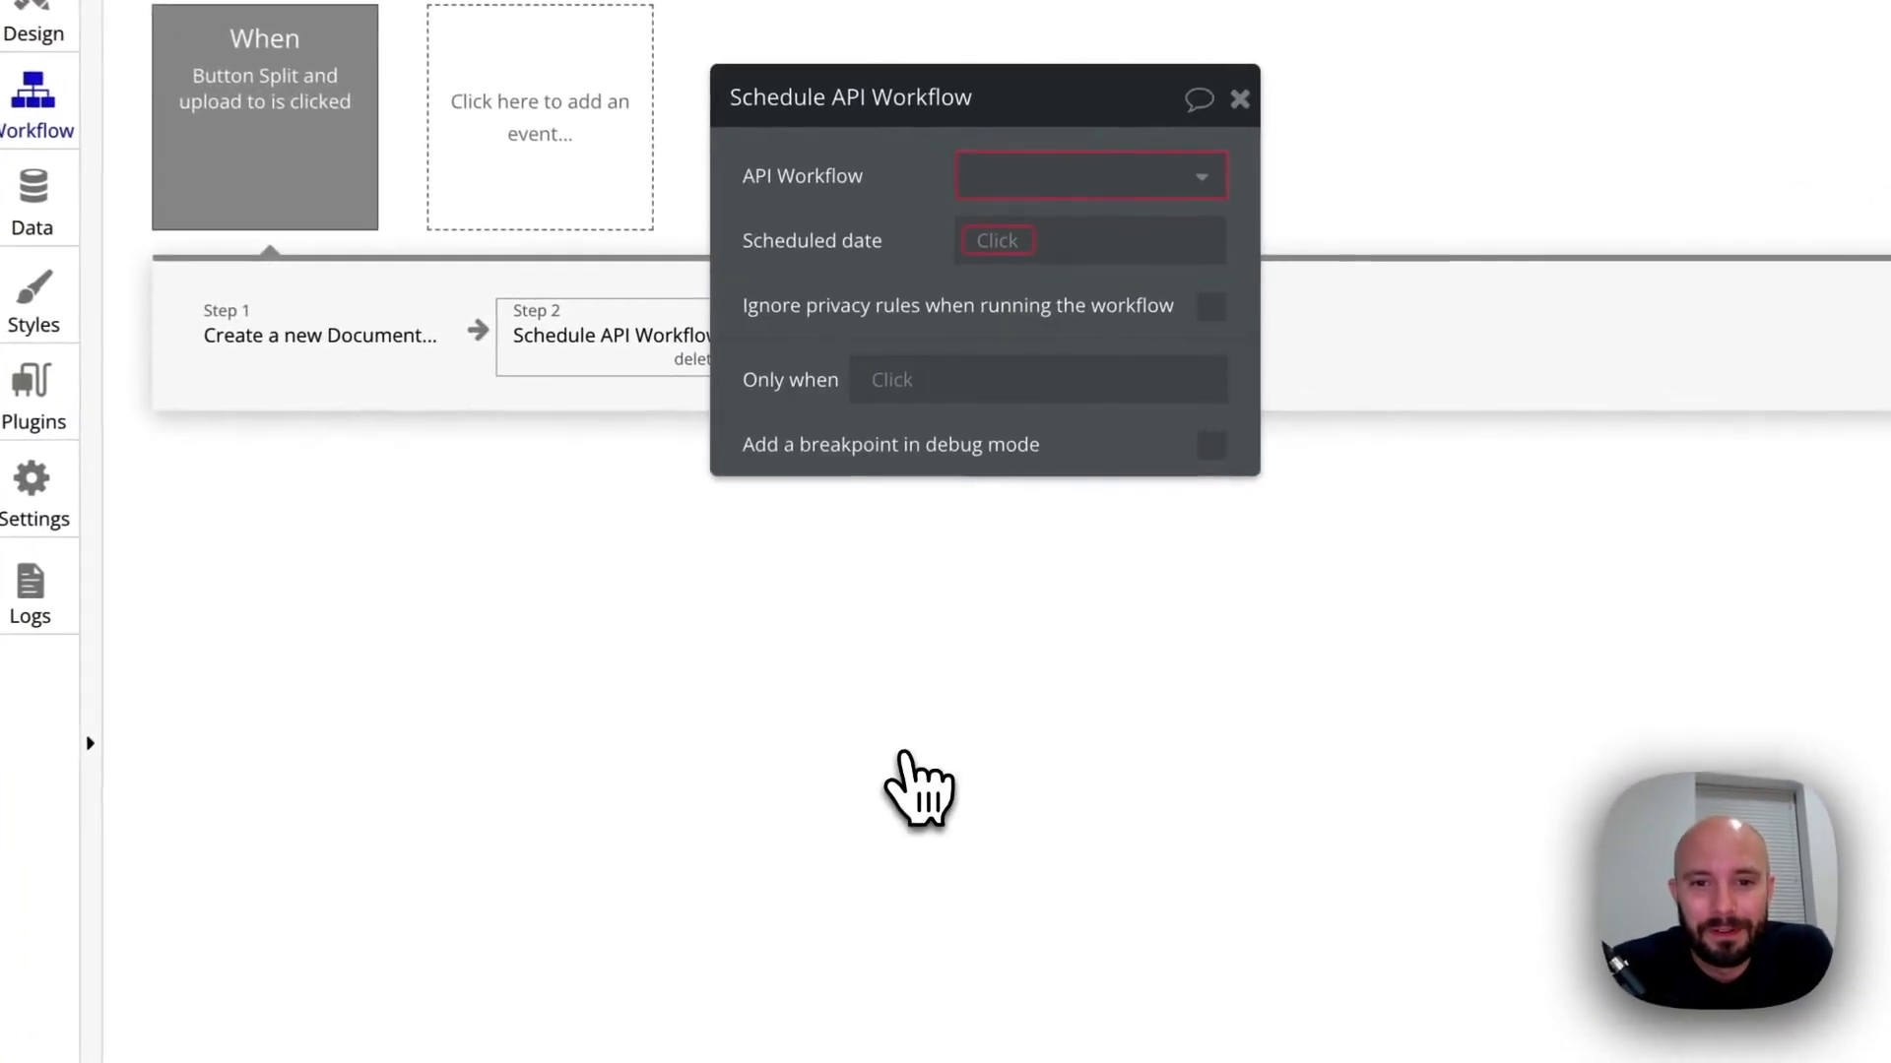
click(993, 264)
click(888, 344)
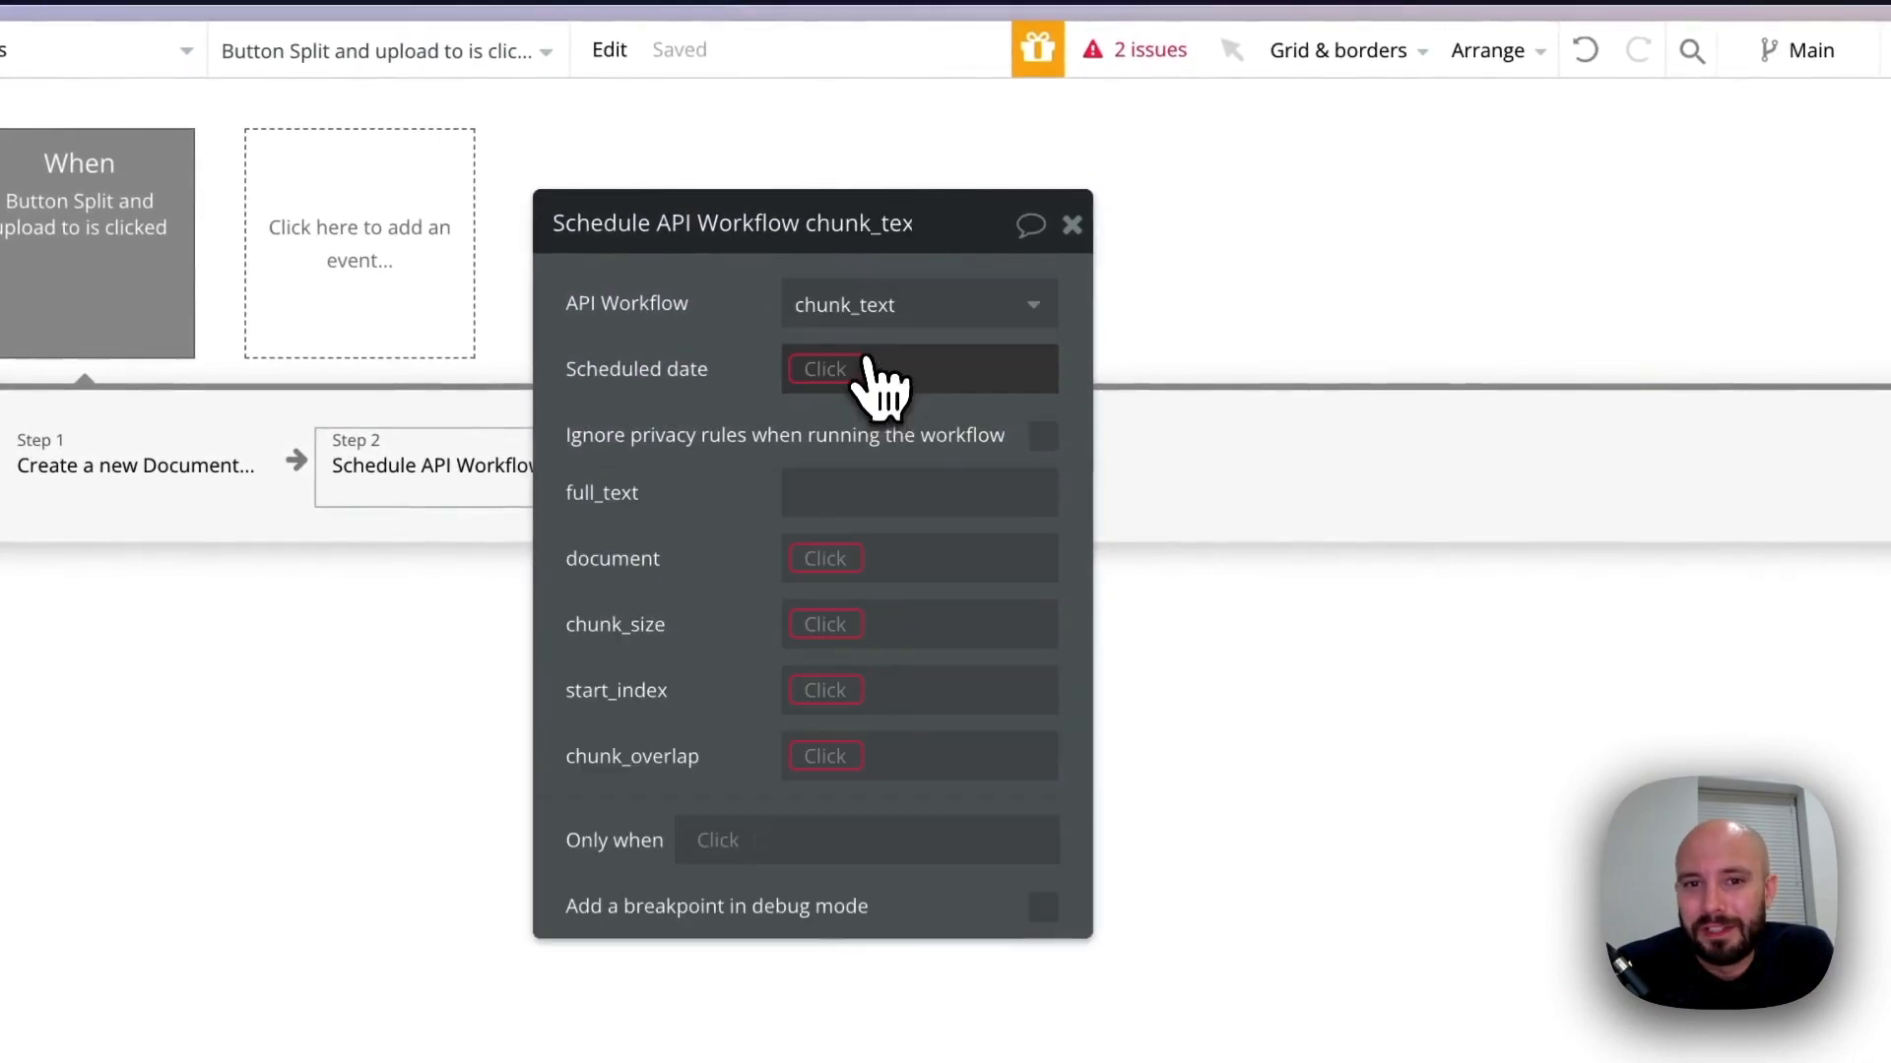
Set the scheduled date of the button workflow's chunk_text call to Current date/time
click(833, 371)
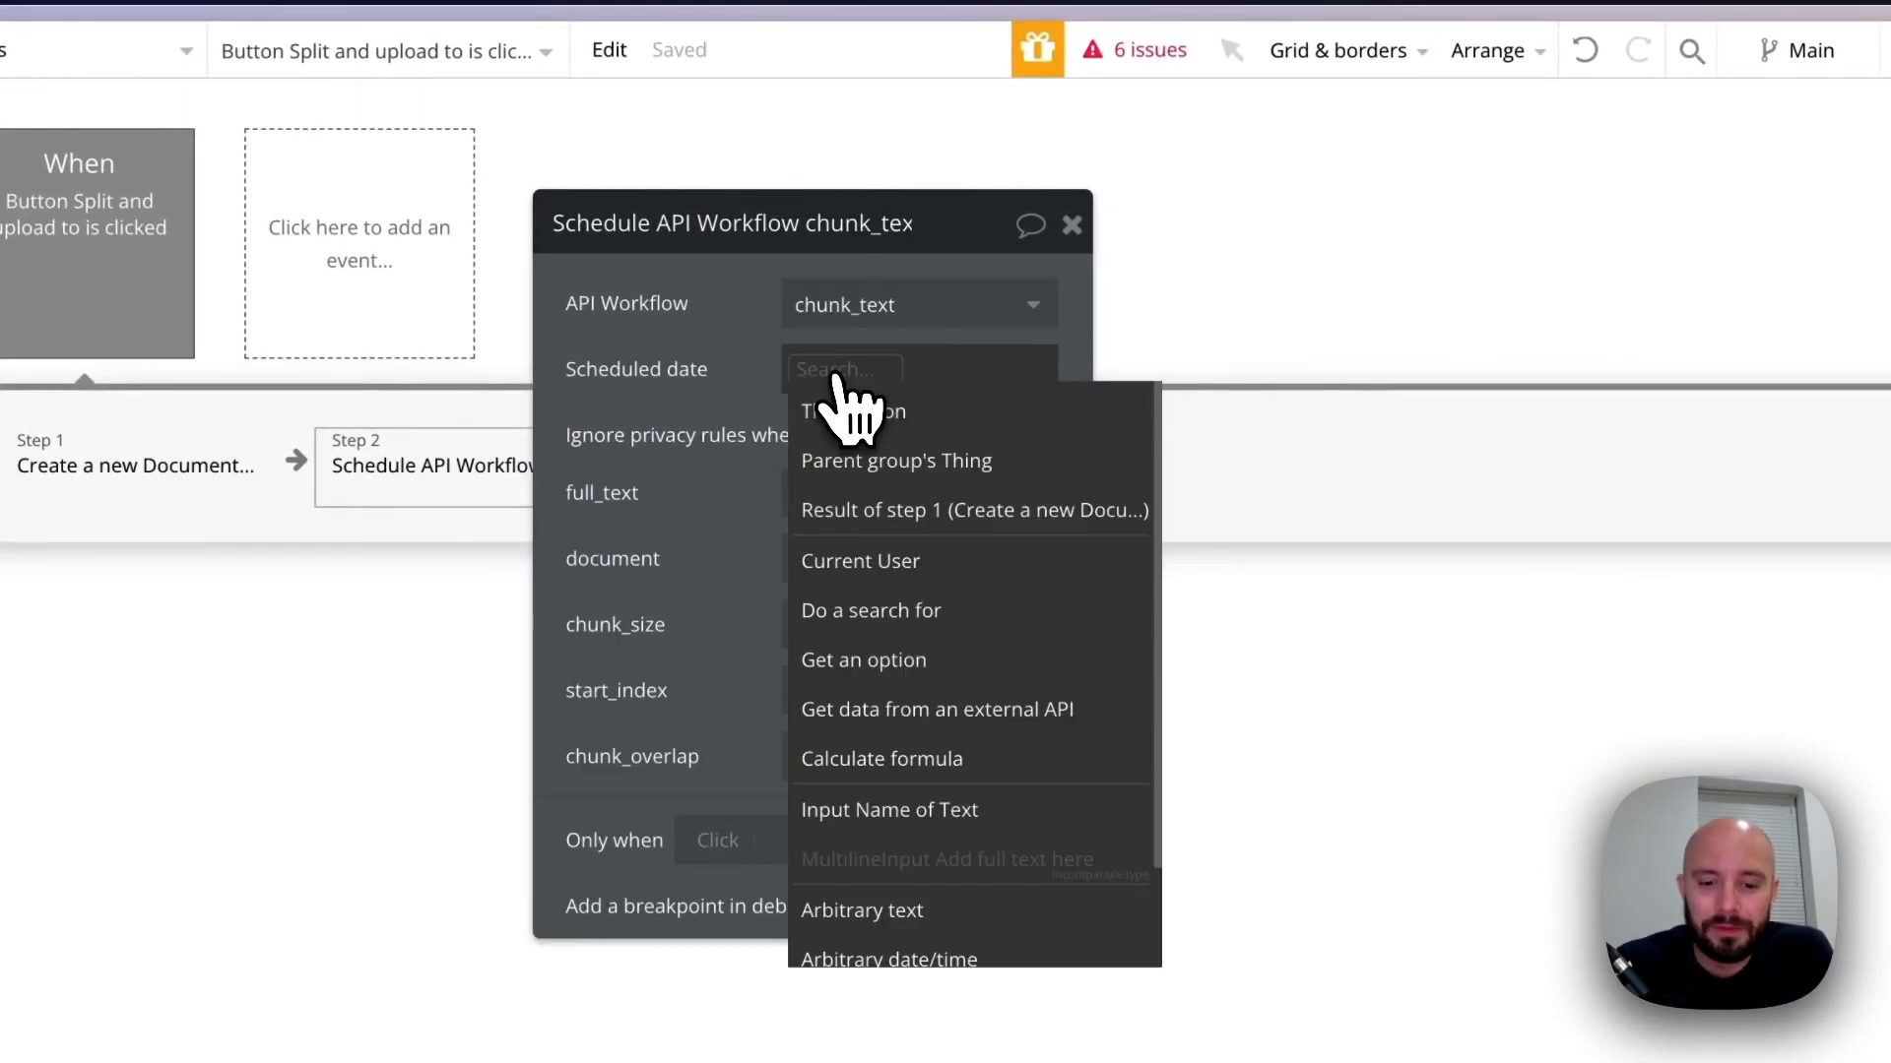
text(curre)
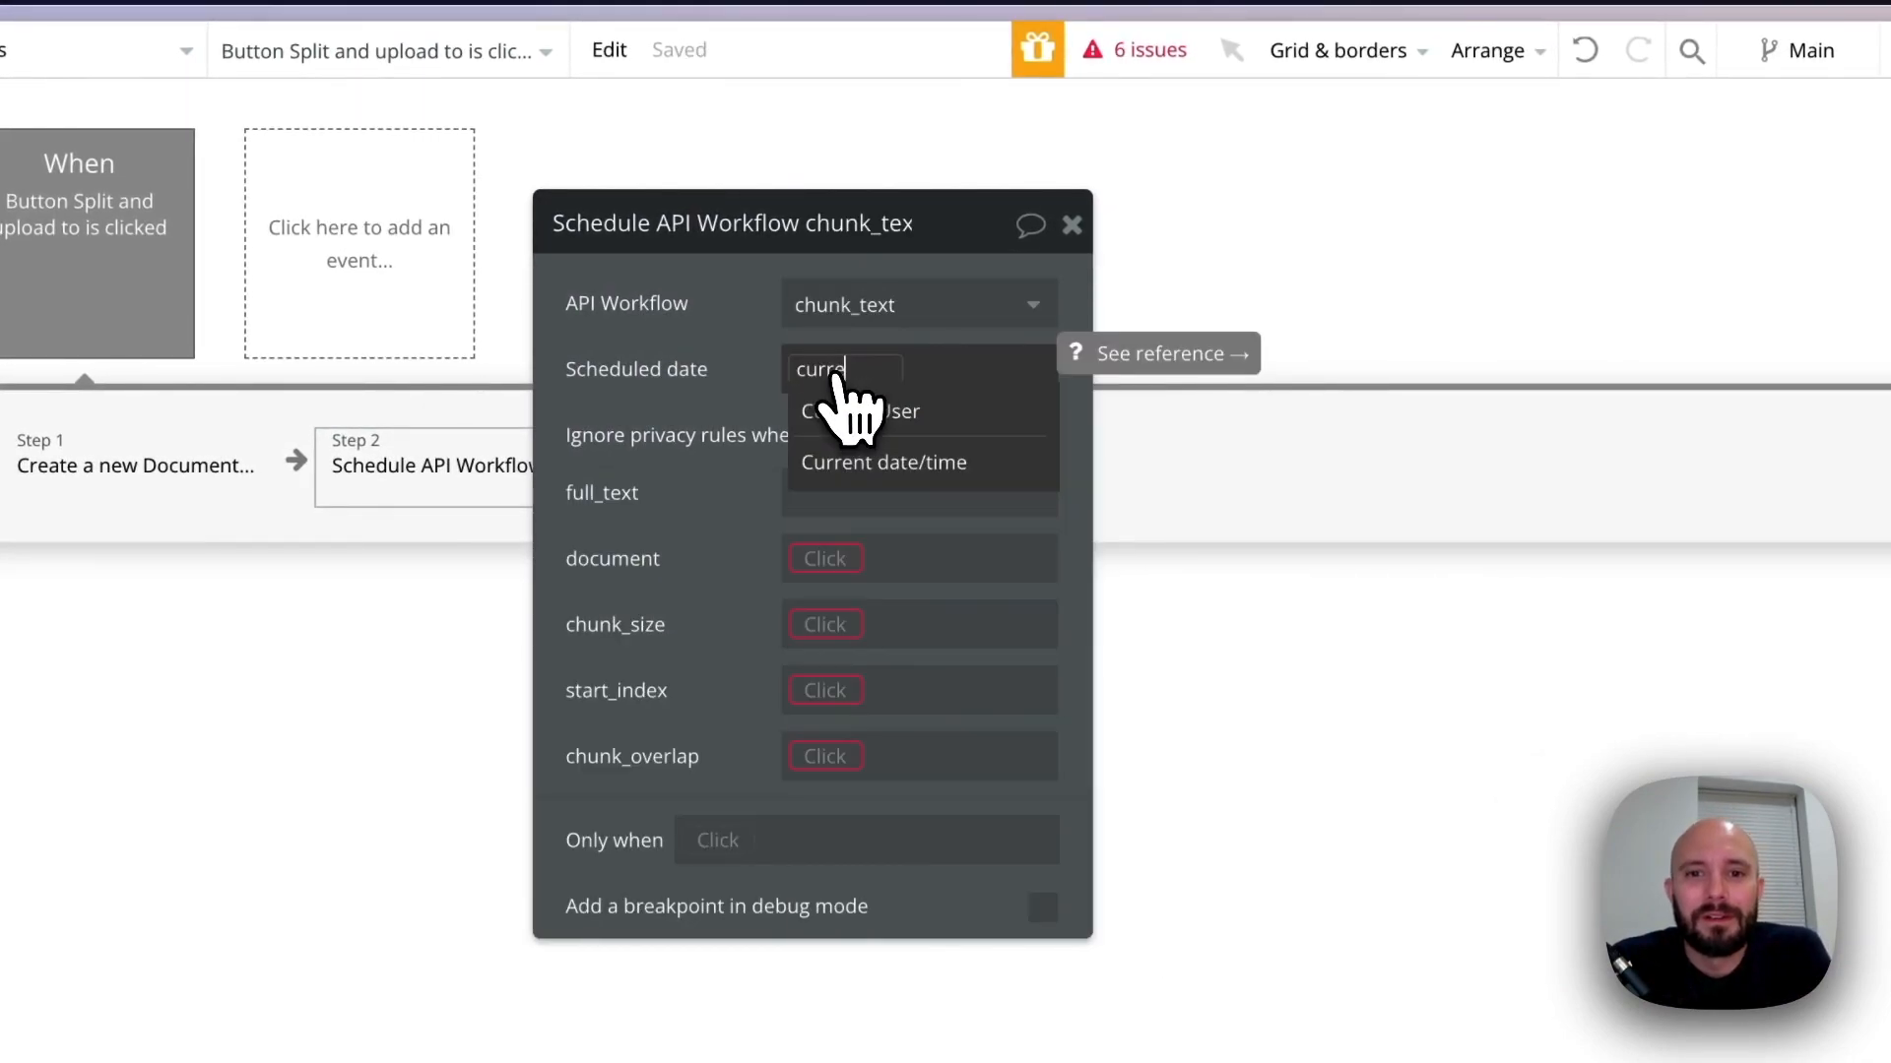
click(876, 463)
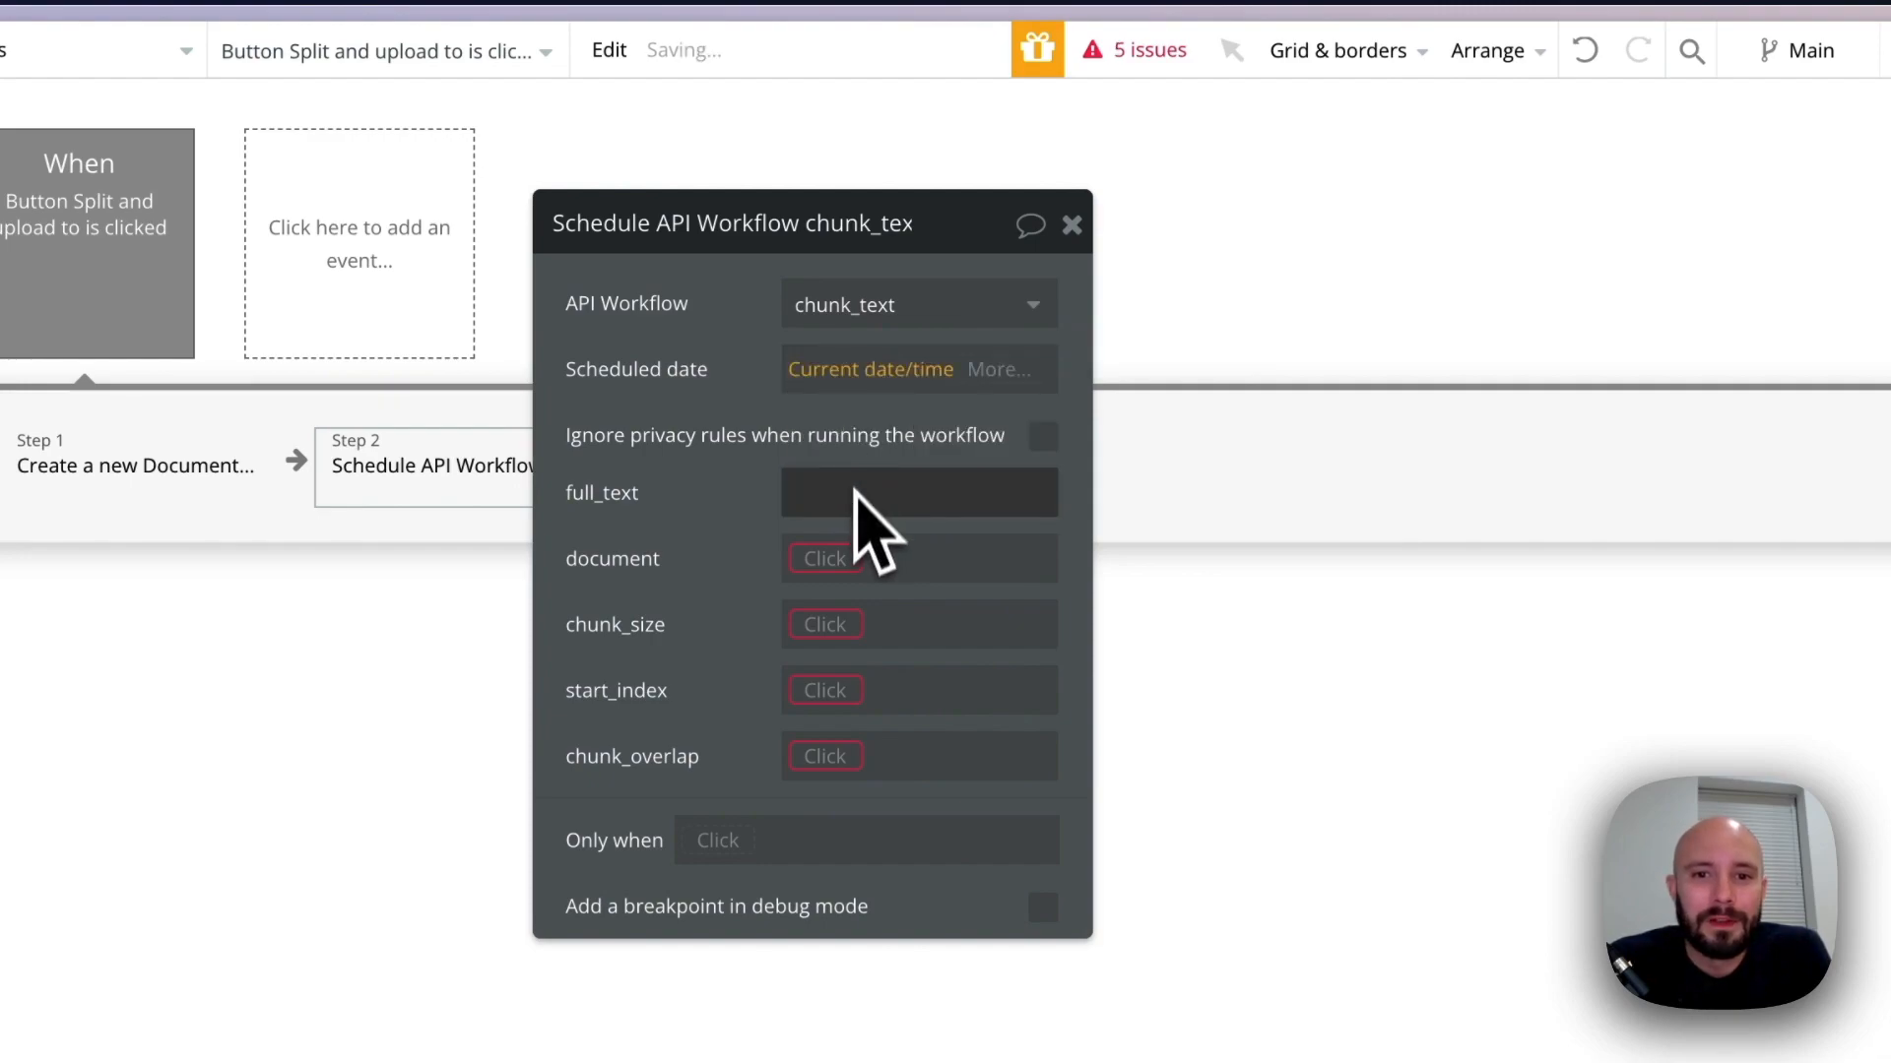
Pass MultilineInput Add full text here's value as full_text and the result of step 1 as document
click(835, 492)
click(1152, 491)
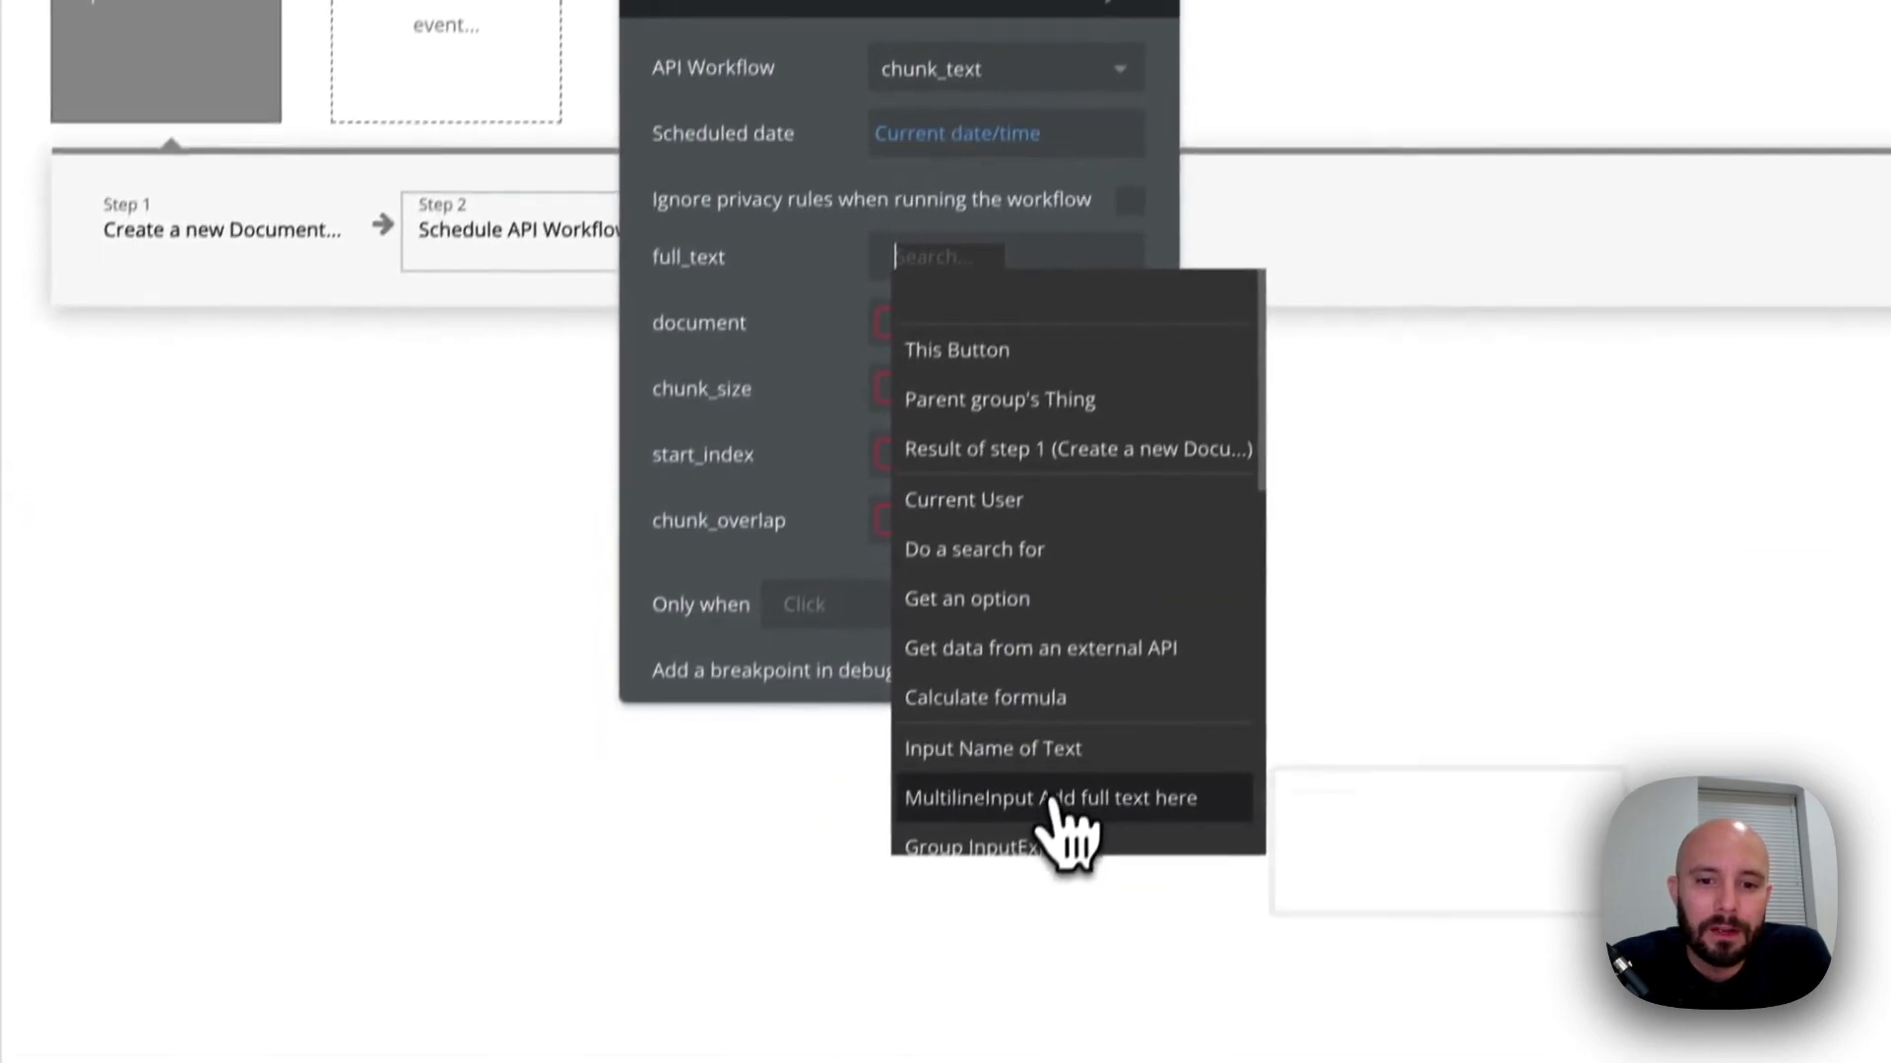
click(1065, 775)
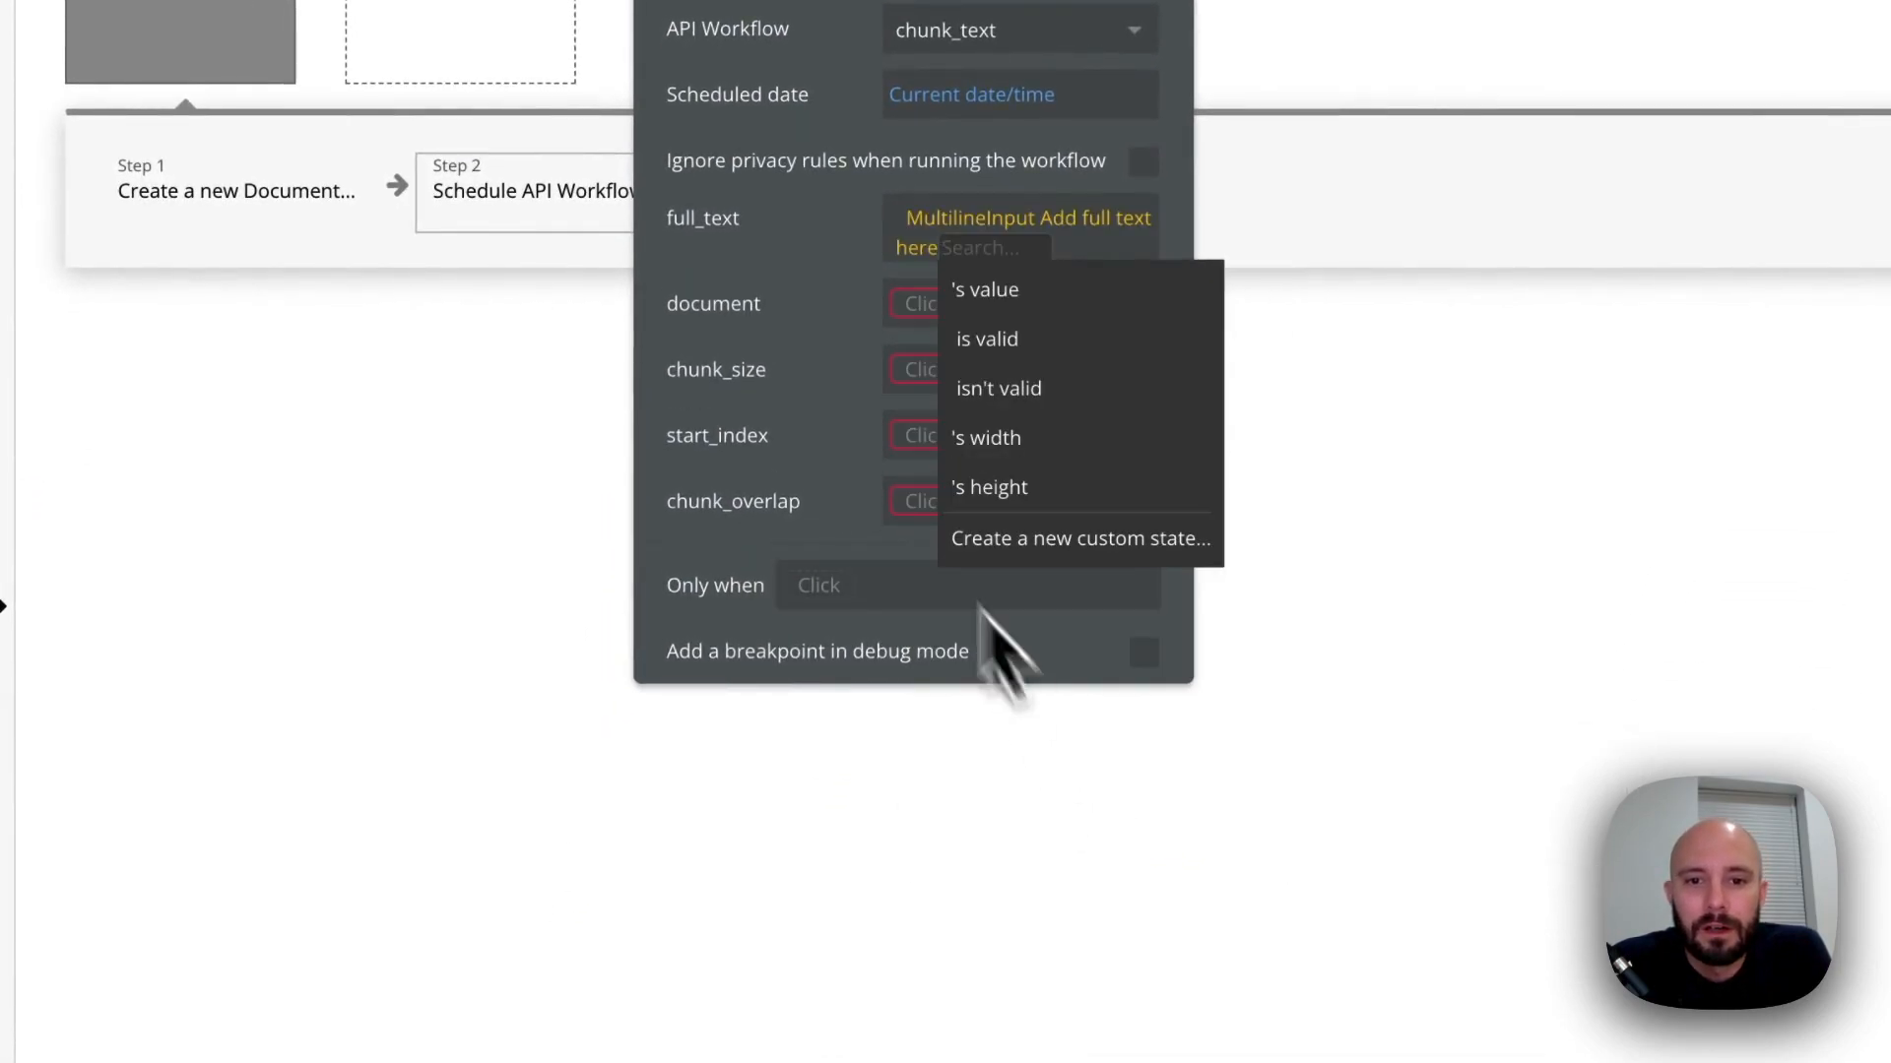
click(1059, 392)
click(985, 404)
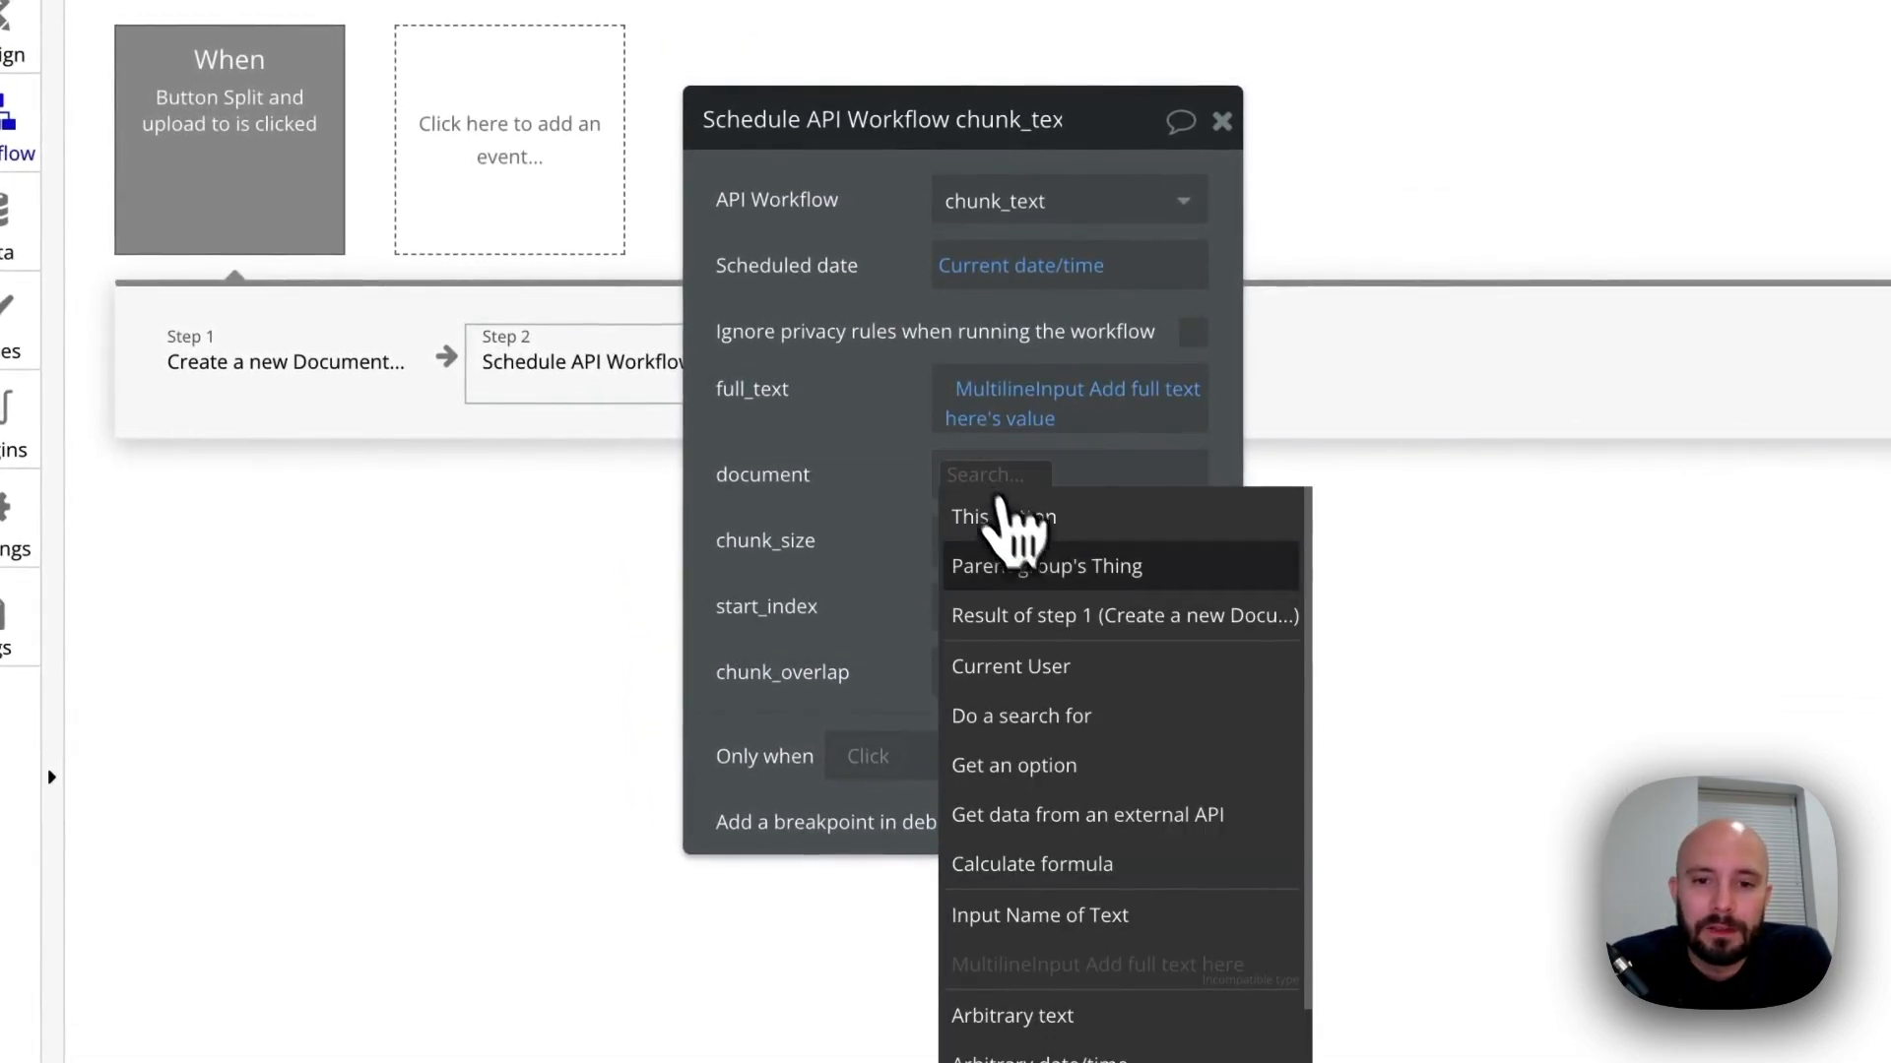
click(1036, 617)
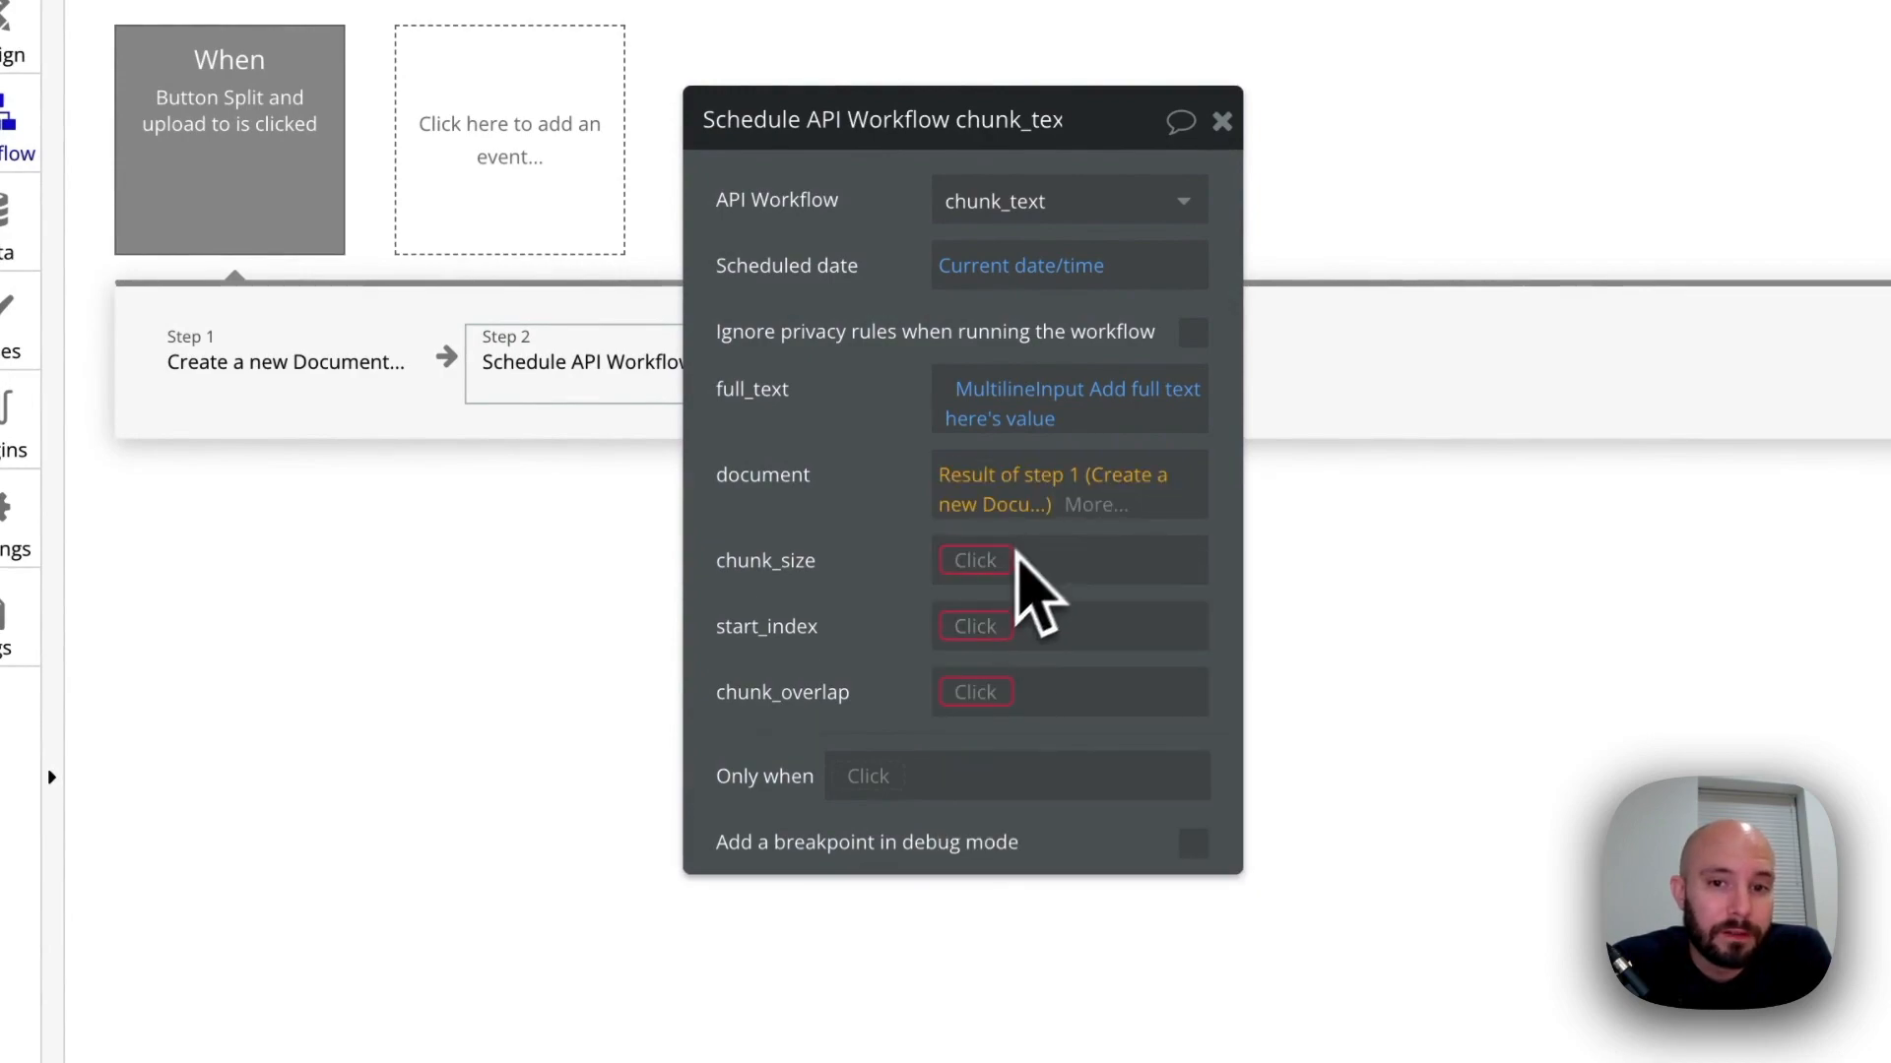
Set chunk_size to 100 in the button workflow's chunk_text call
click(853, 537)
click(970, 560)
click(896, 570)
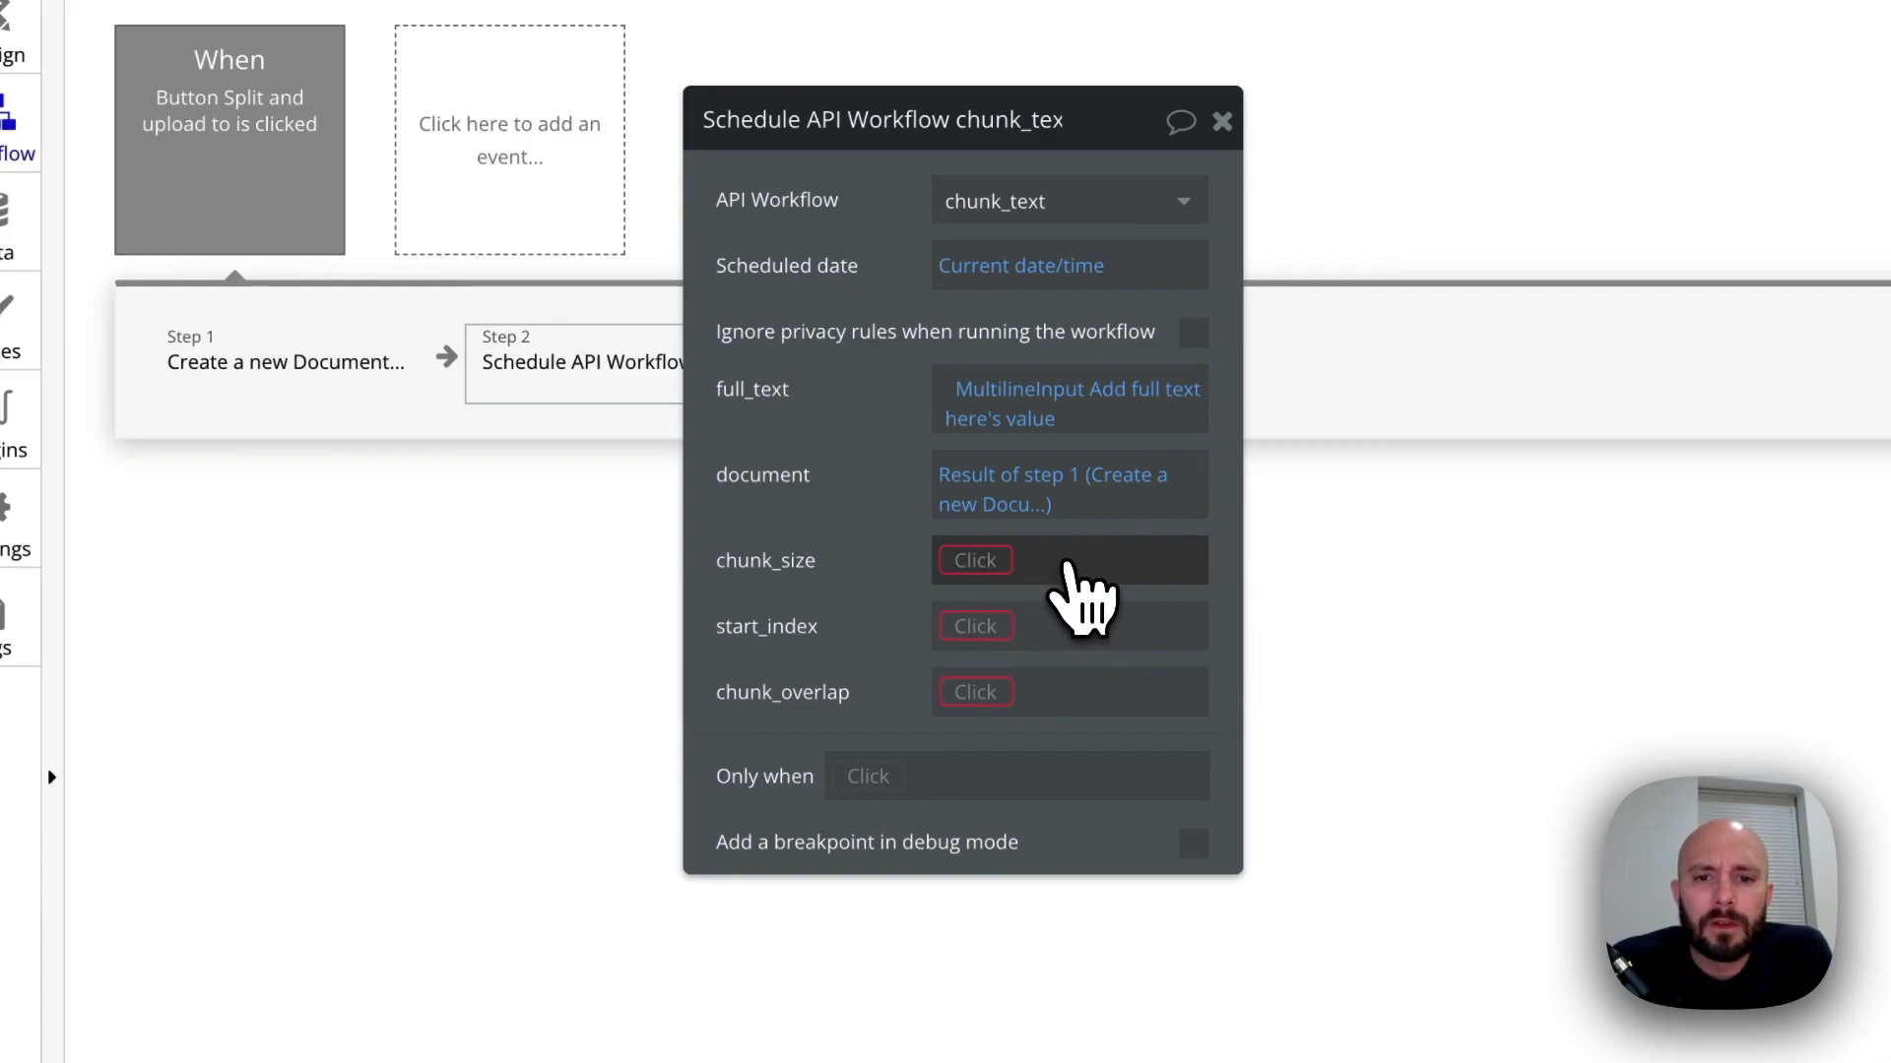
click(985, 561)
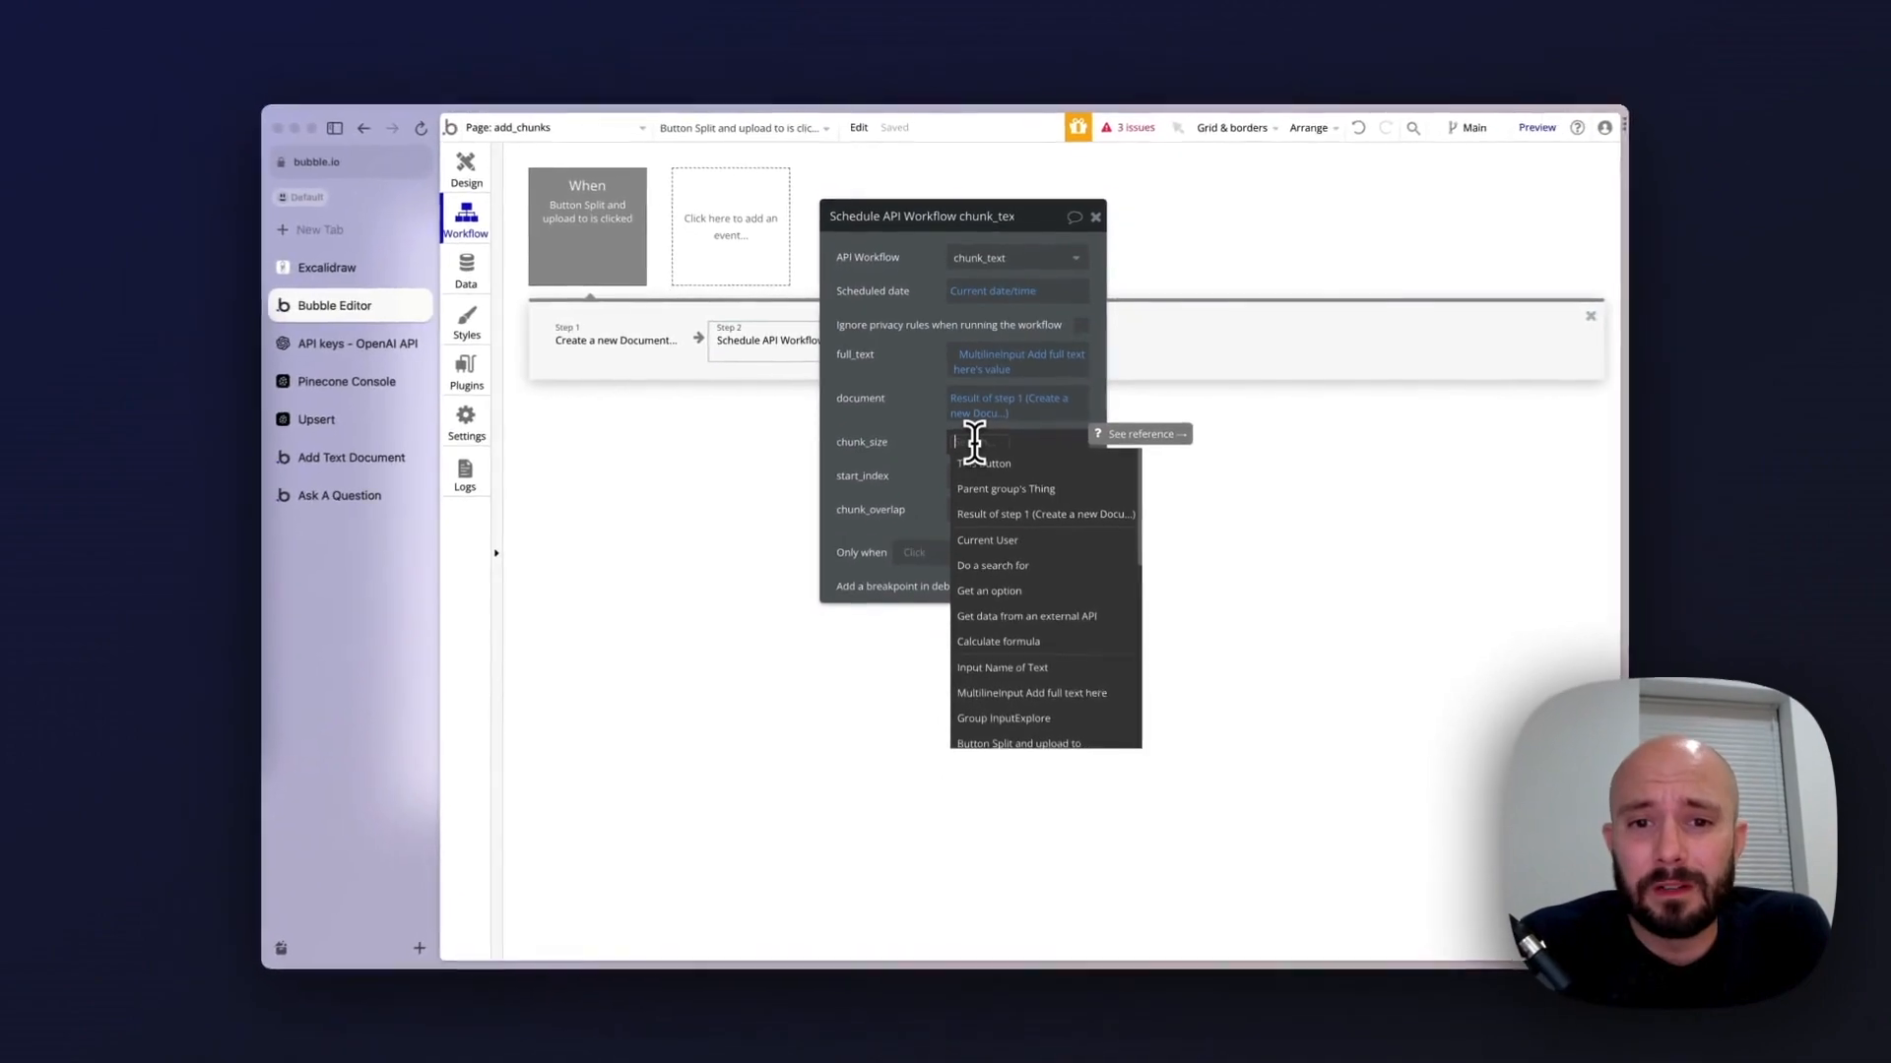
text(1000)
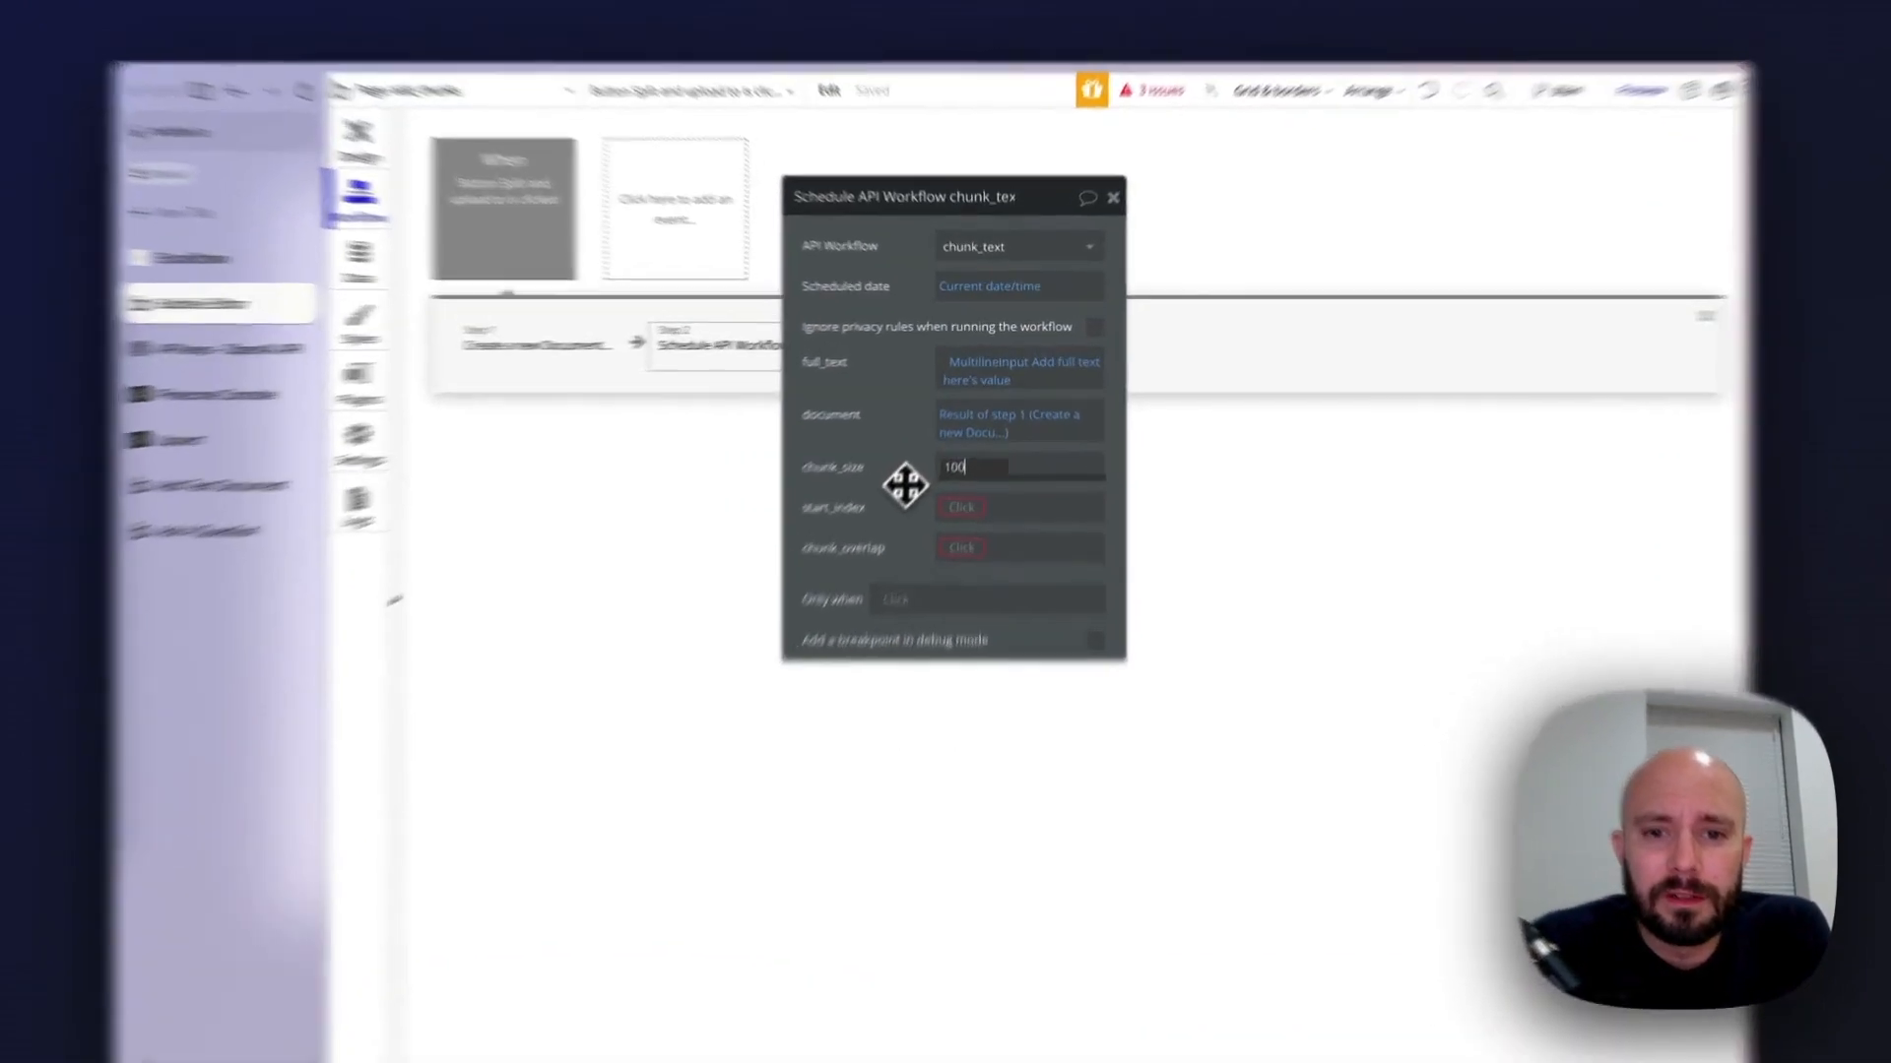
click(922, 453)
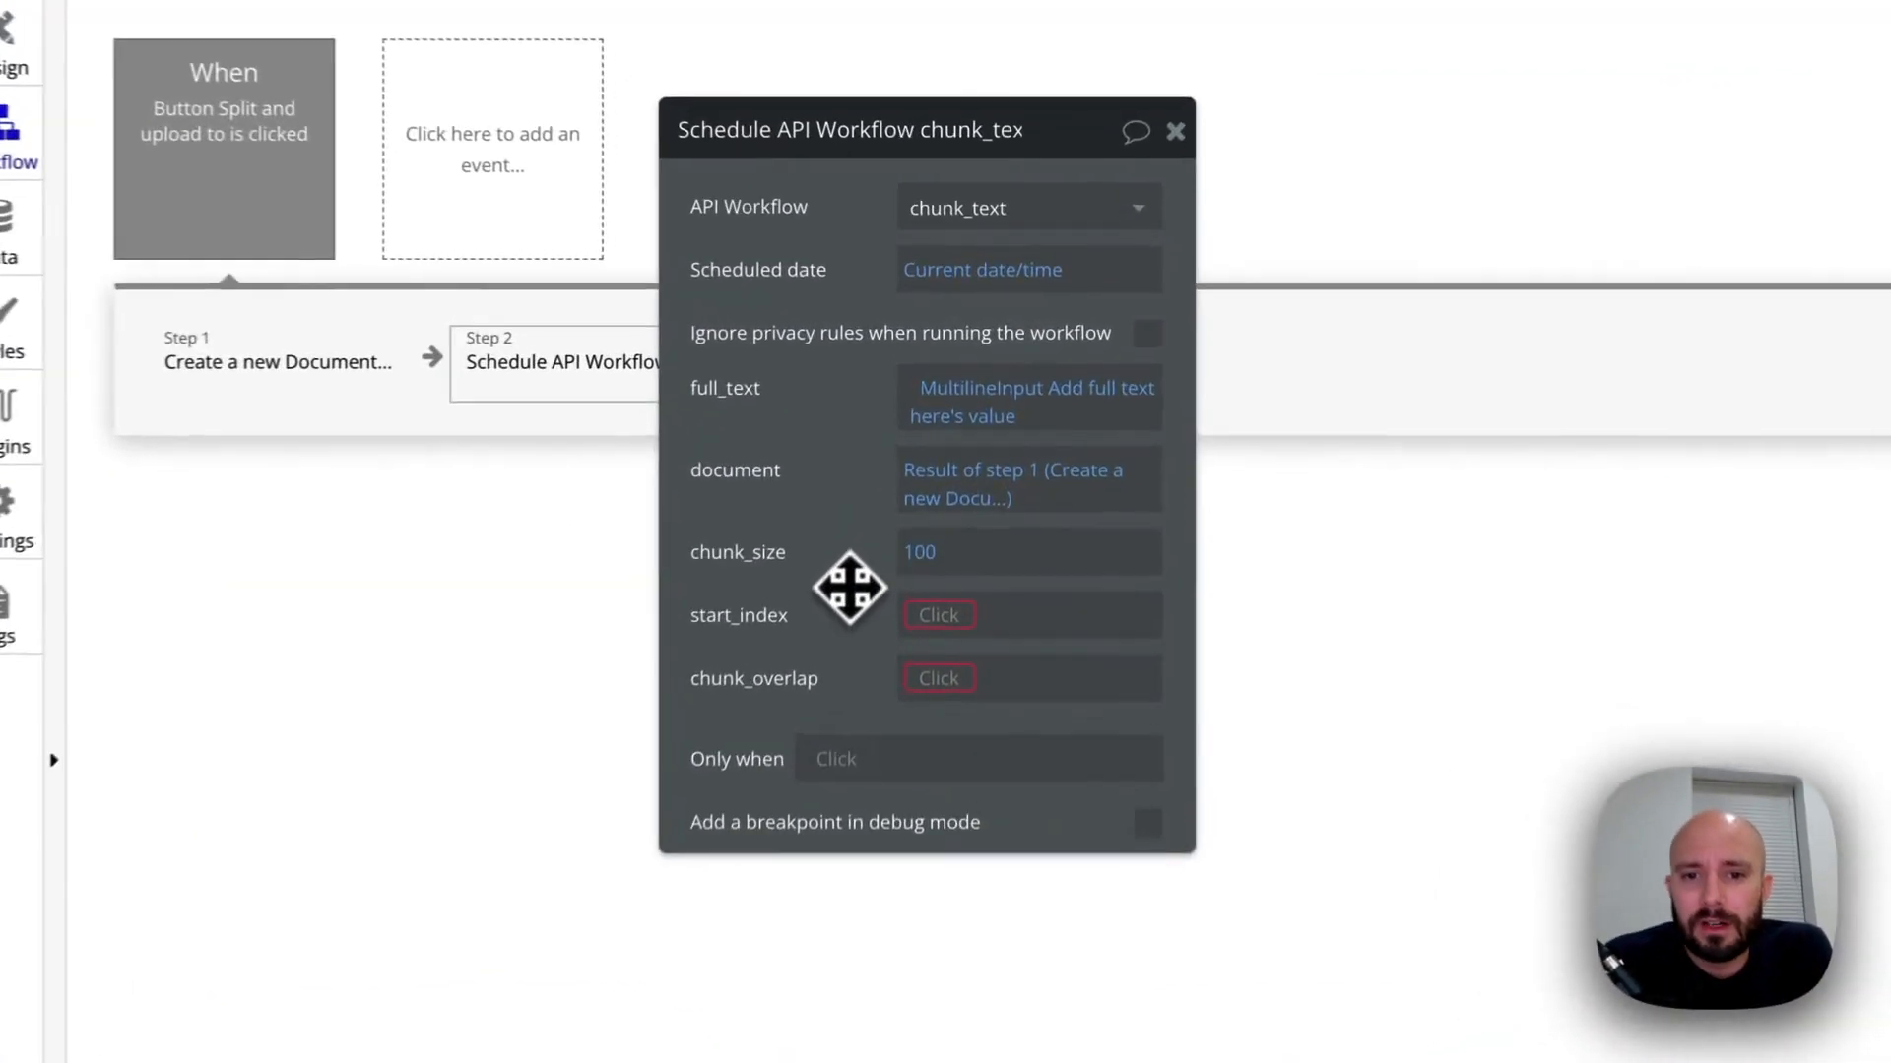
Set start_index to 0 and chunk_overlap to 5 for the scheduled chunk_text call, and close its settings
click(935, 629)
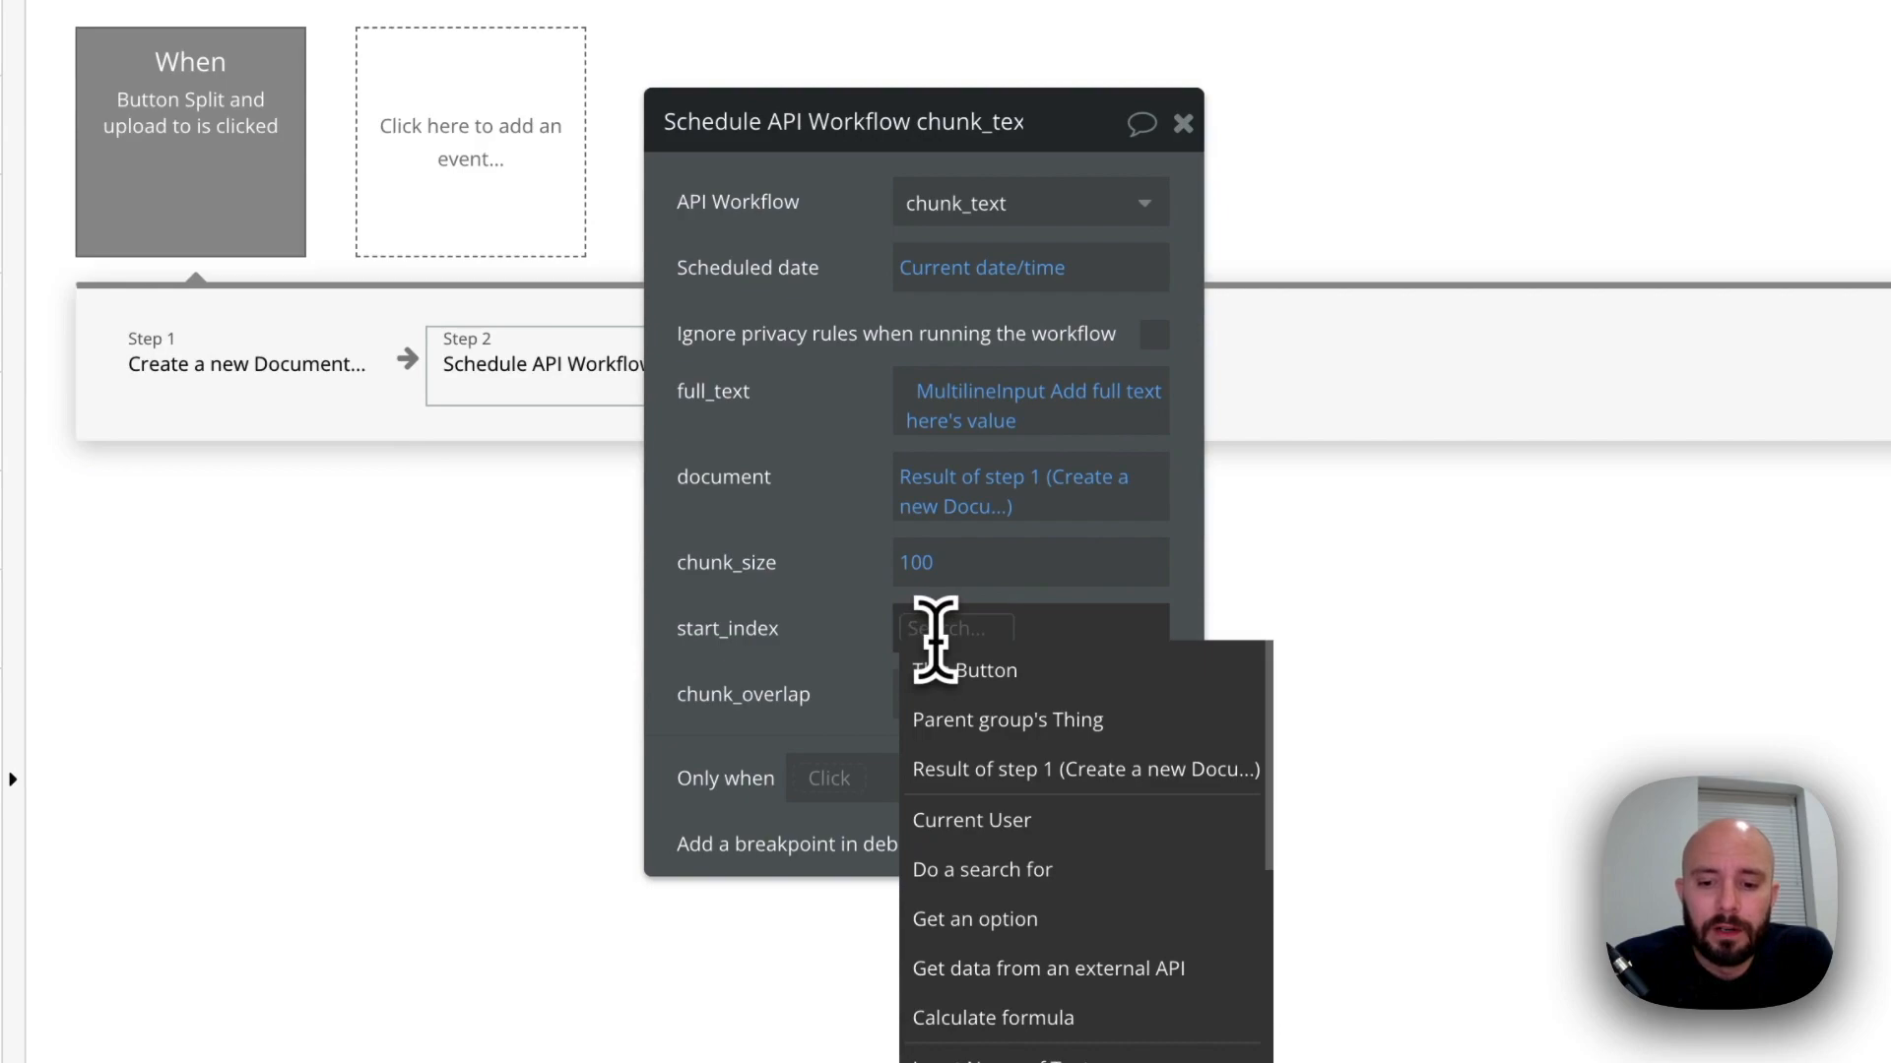
click(831, 705)
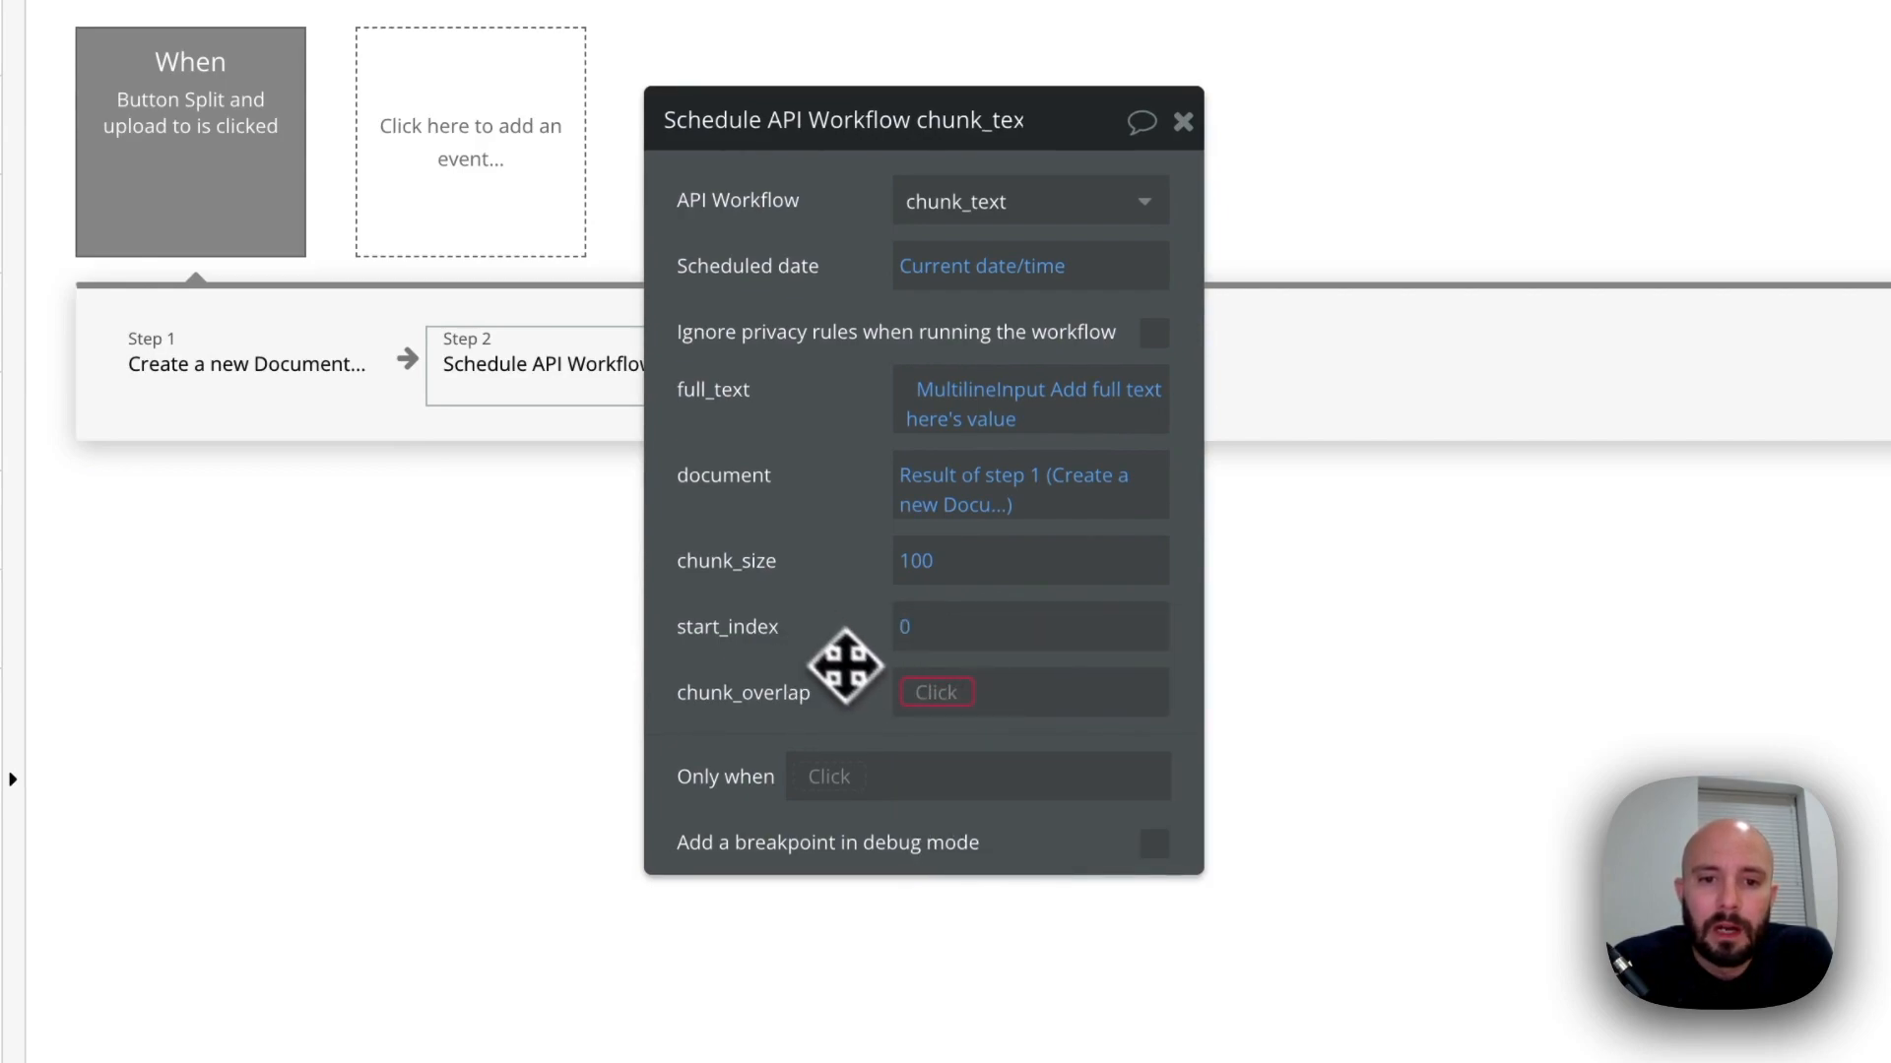
click(934, 693)
text(5)
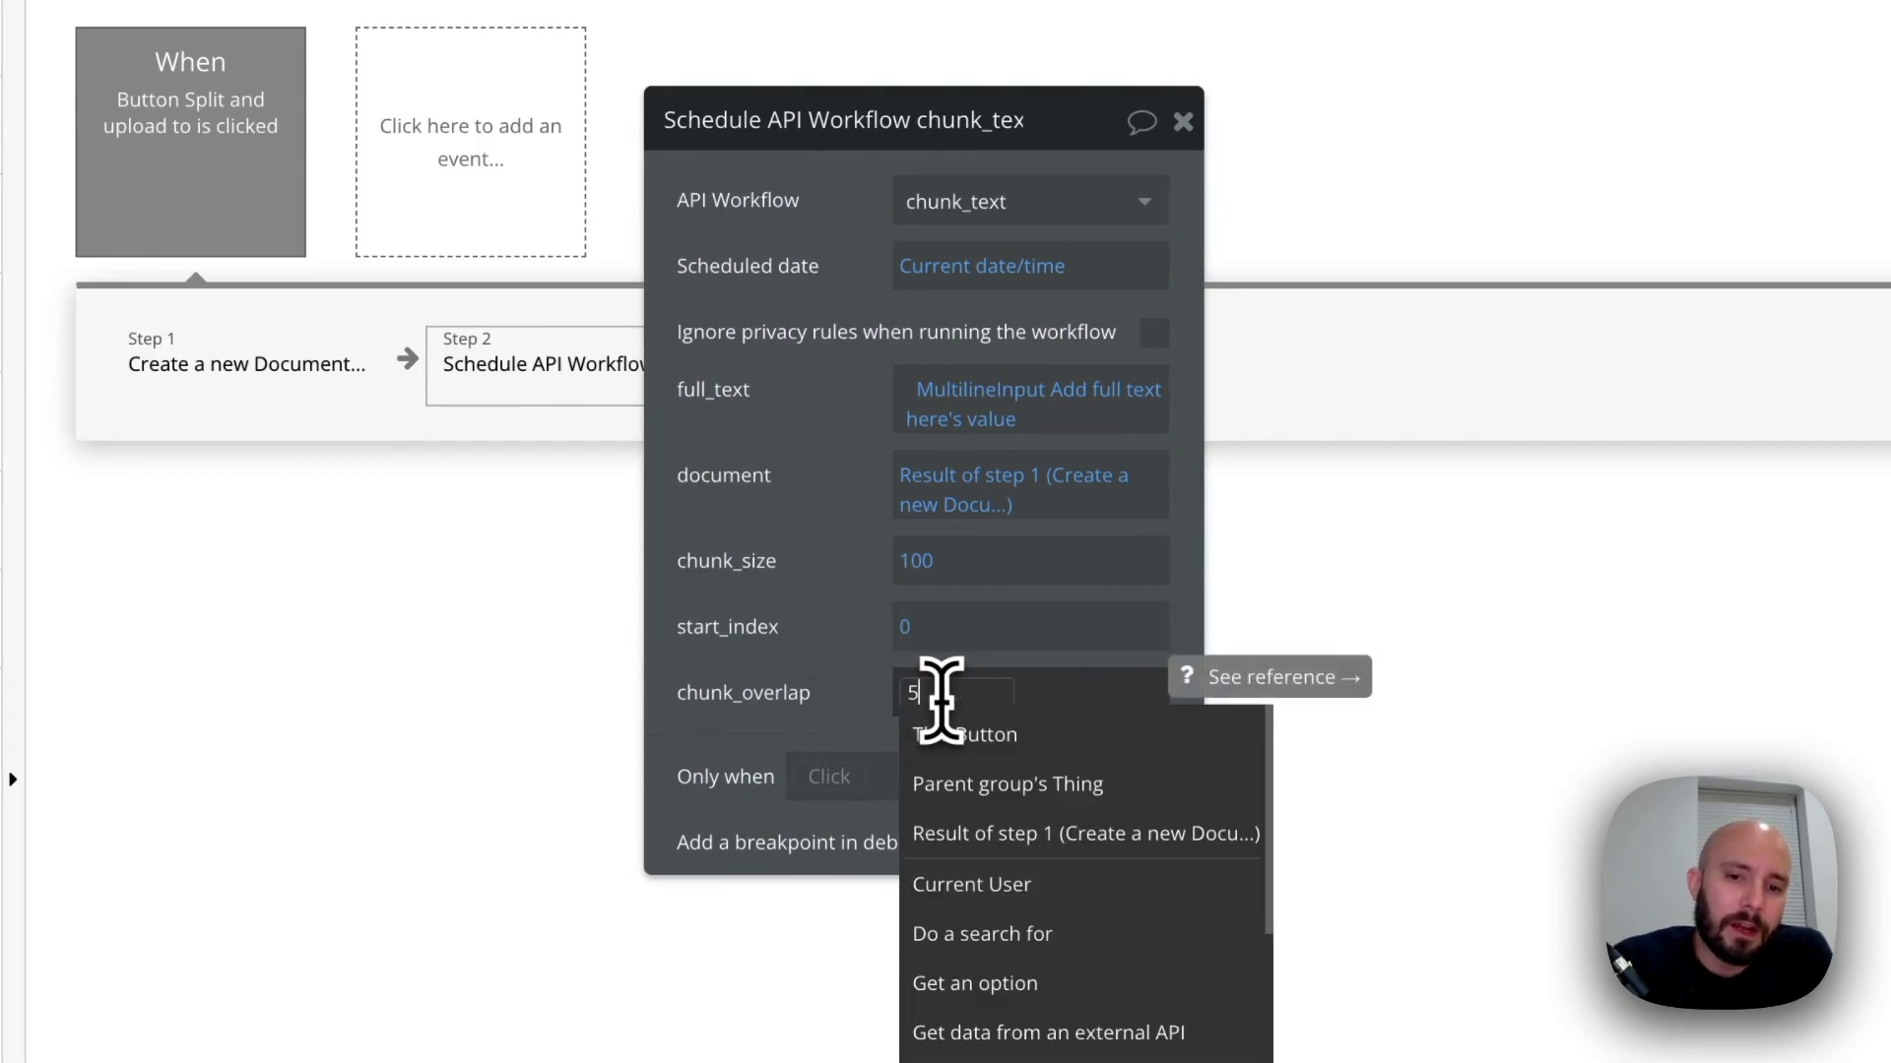
click(877, 709)
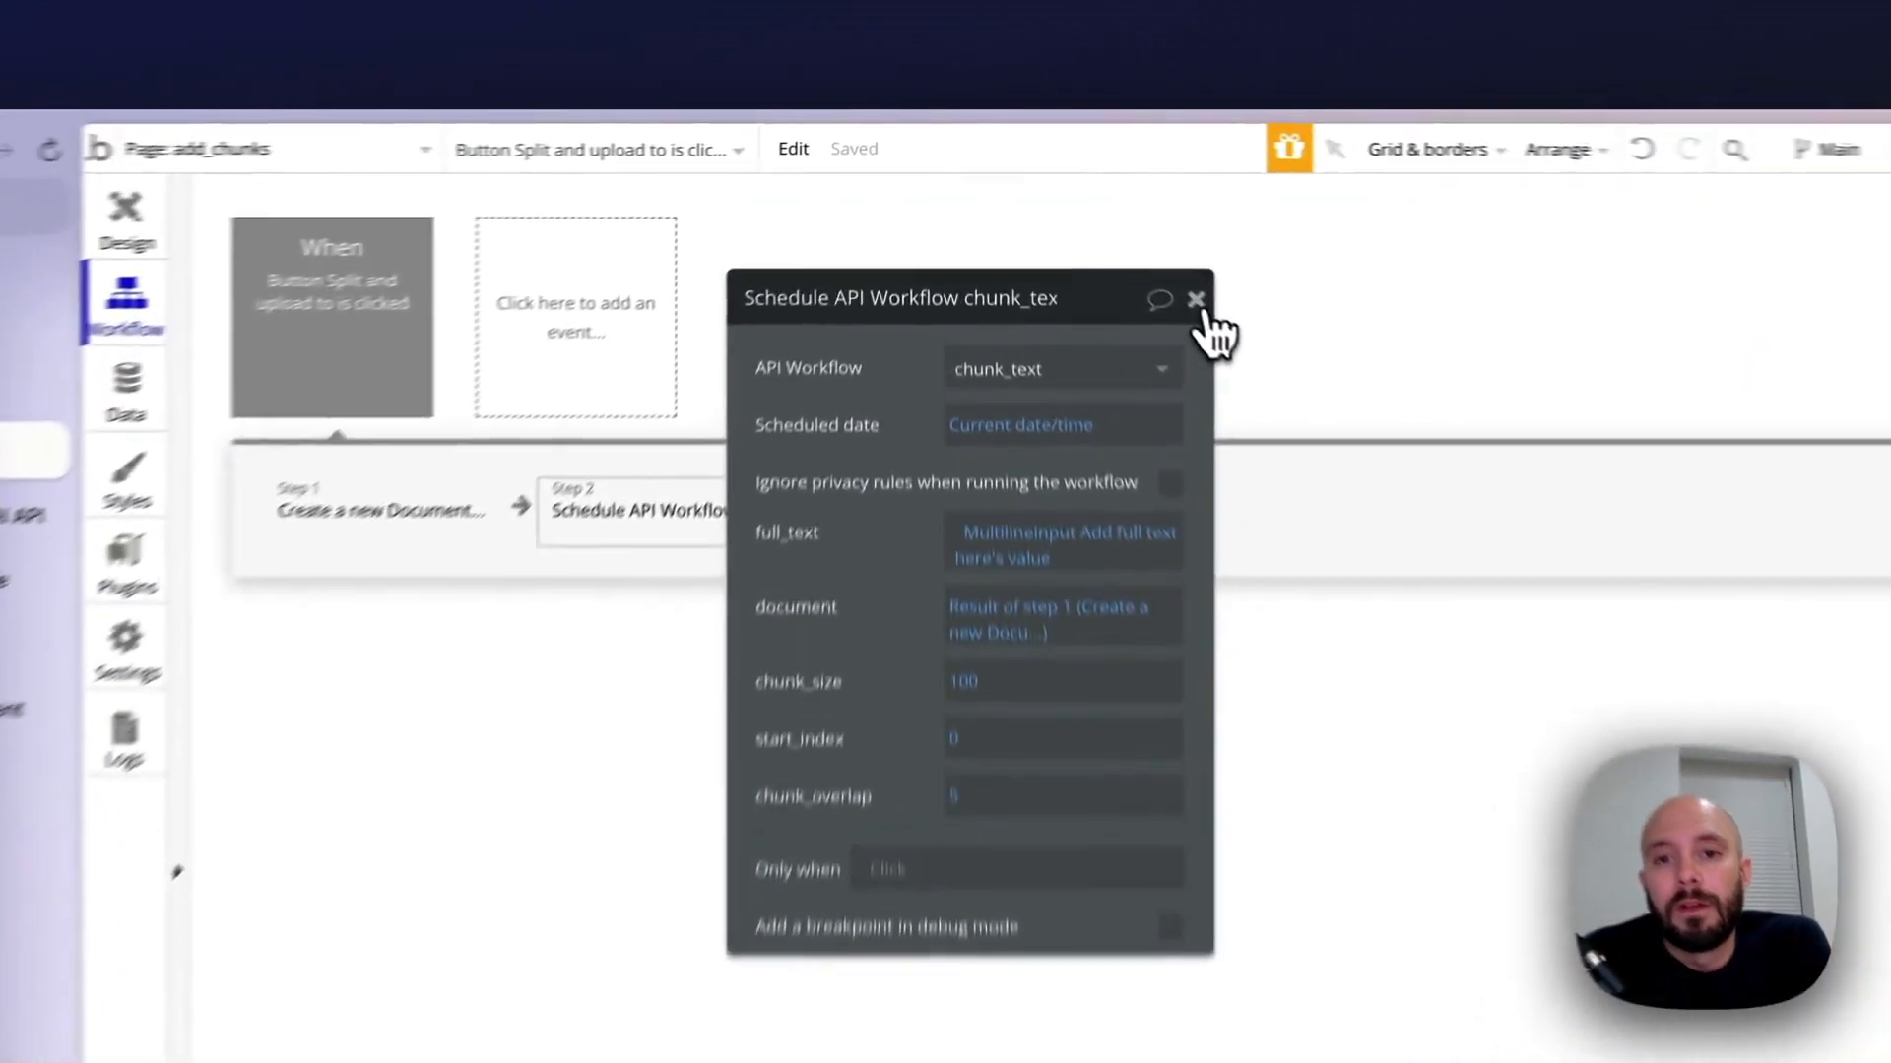
click(1092, 218)
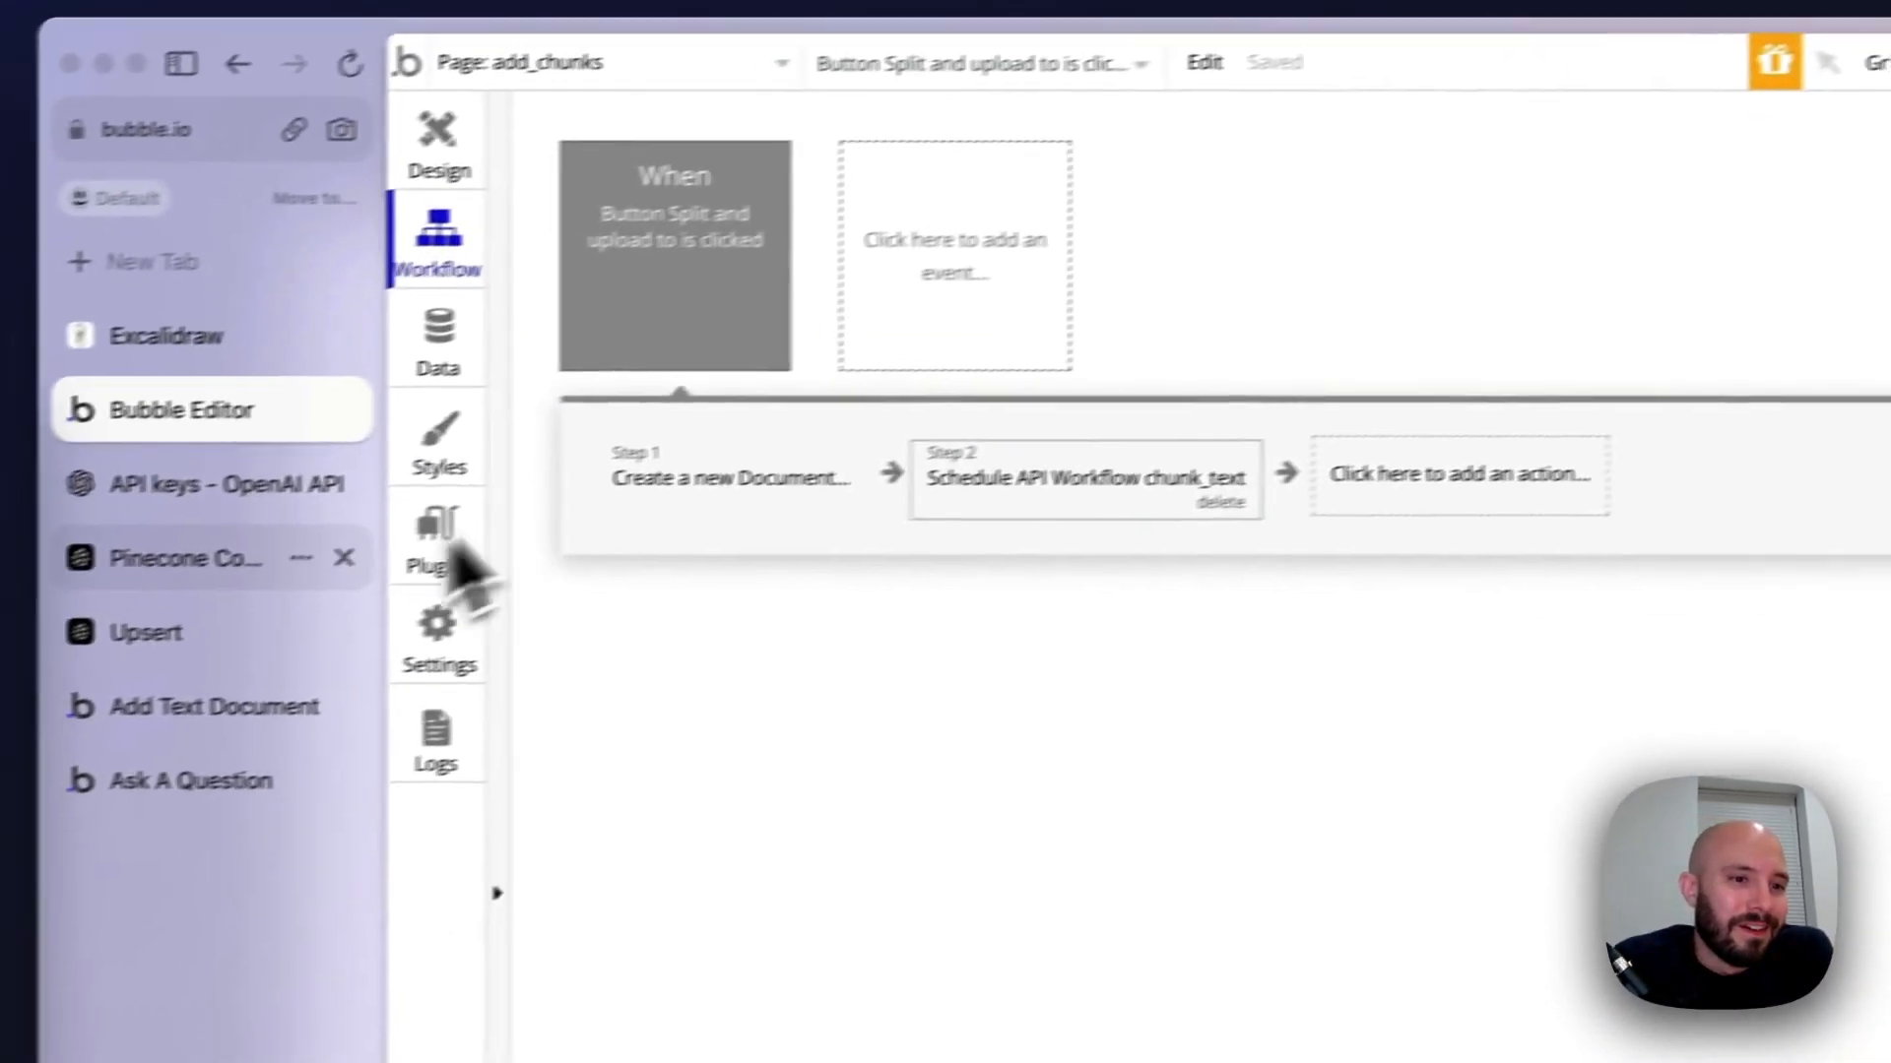
Switch to the Add Text Document page, refresh it and enter State of the Union as the text's name
click(202, 714)
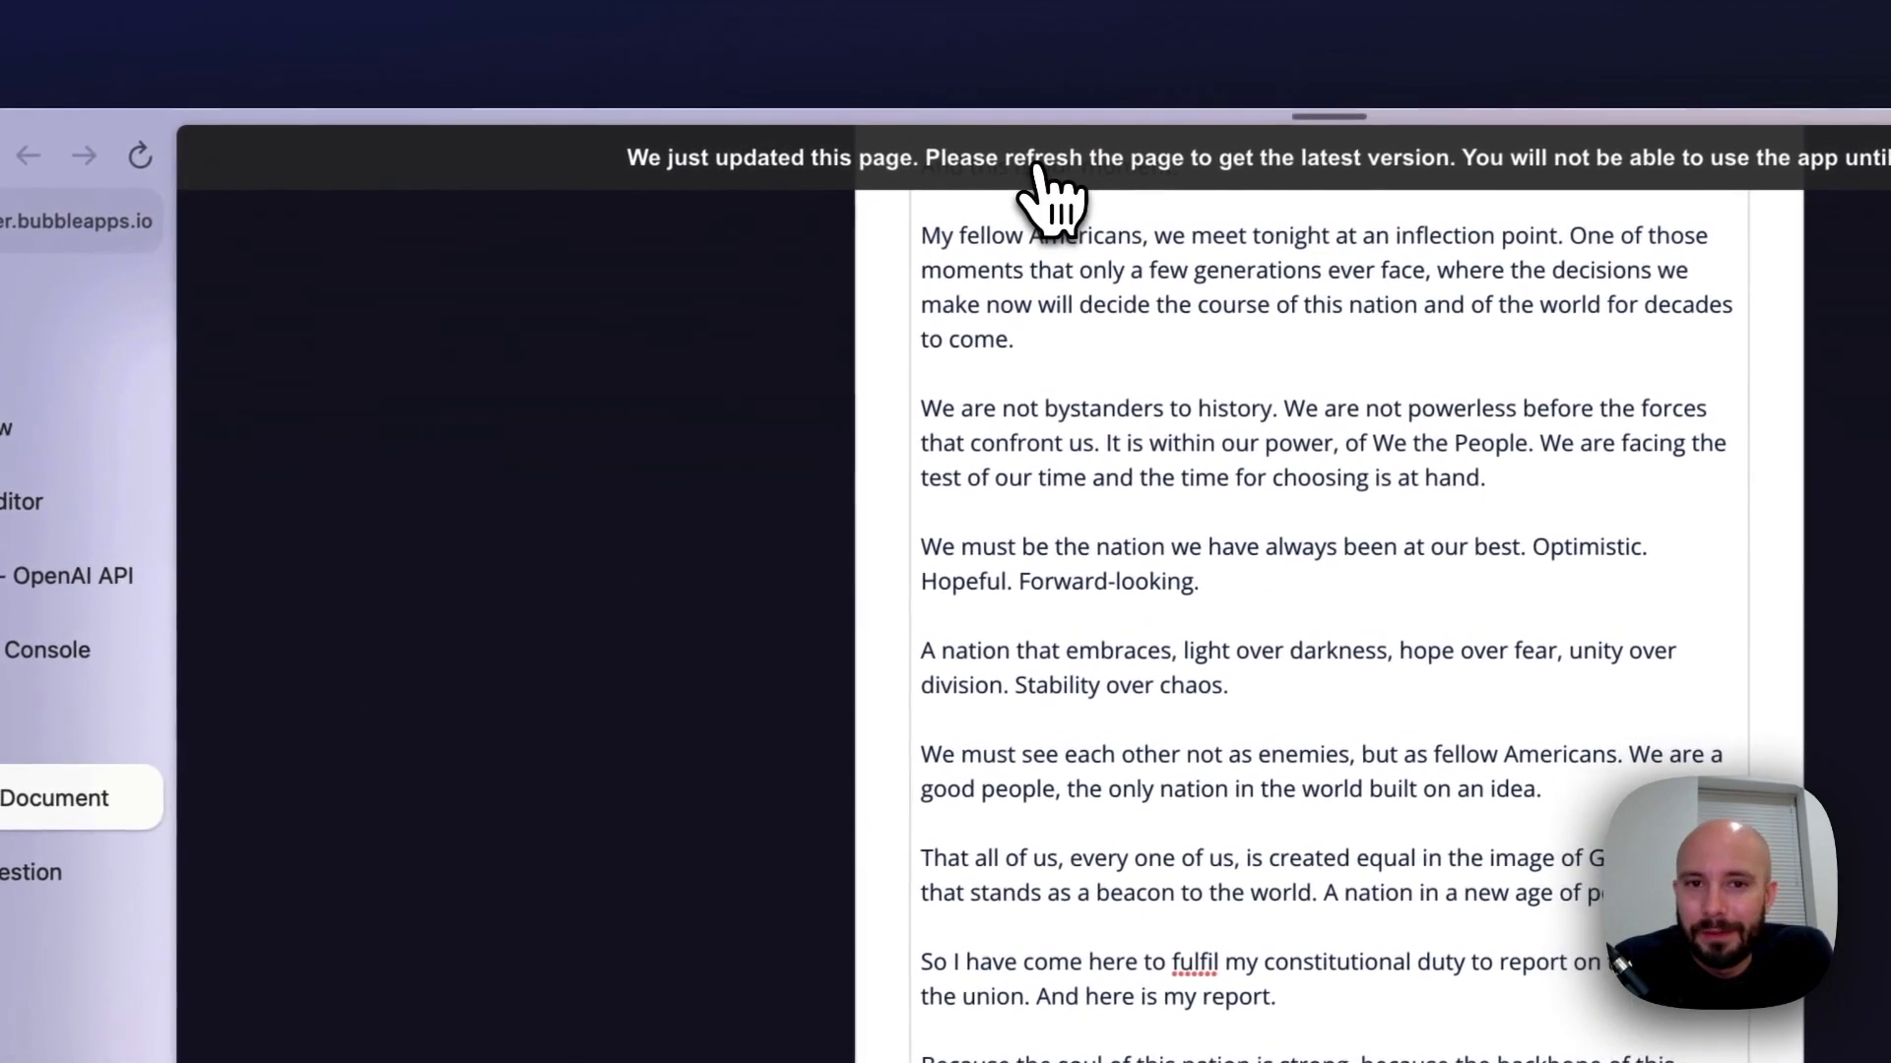
click(1236, 71)
click(1000, 537)
text(State of the Un)
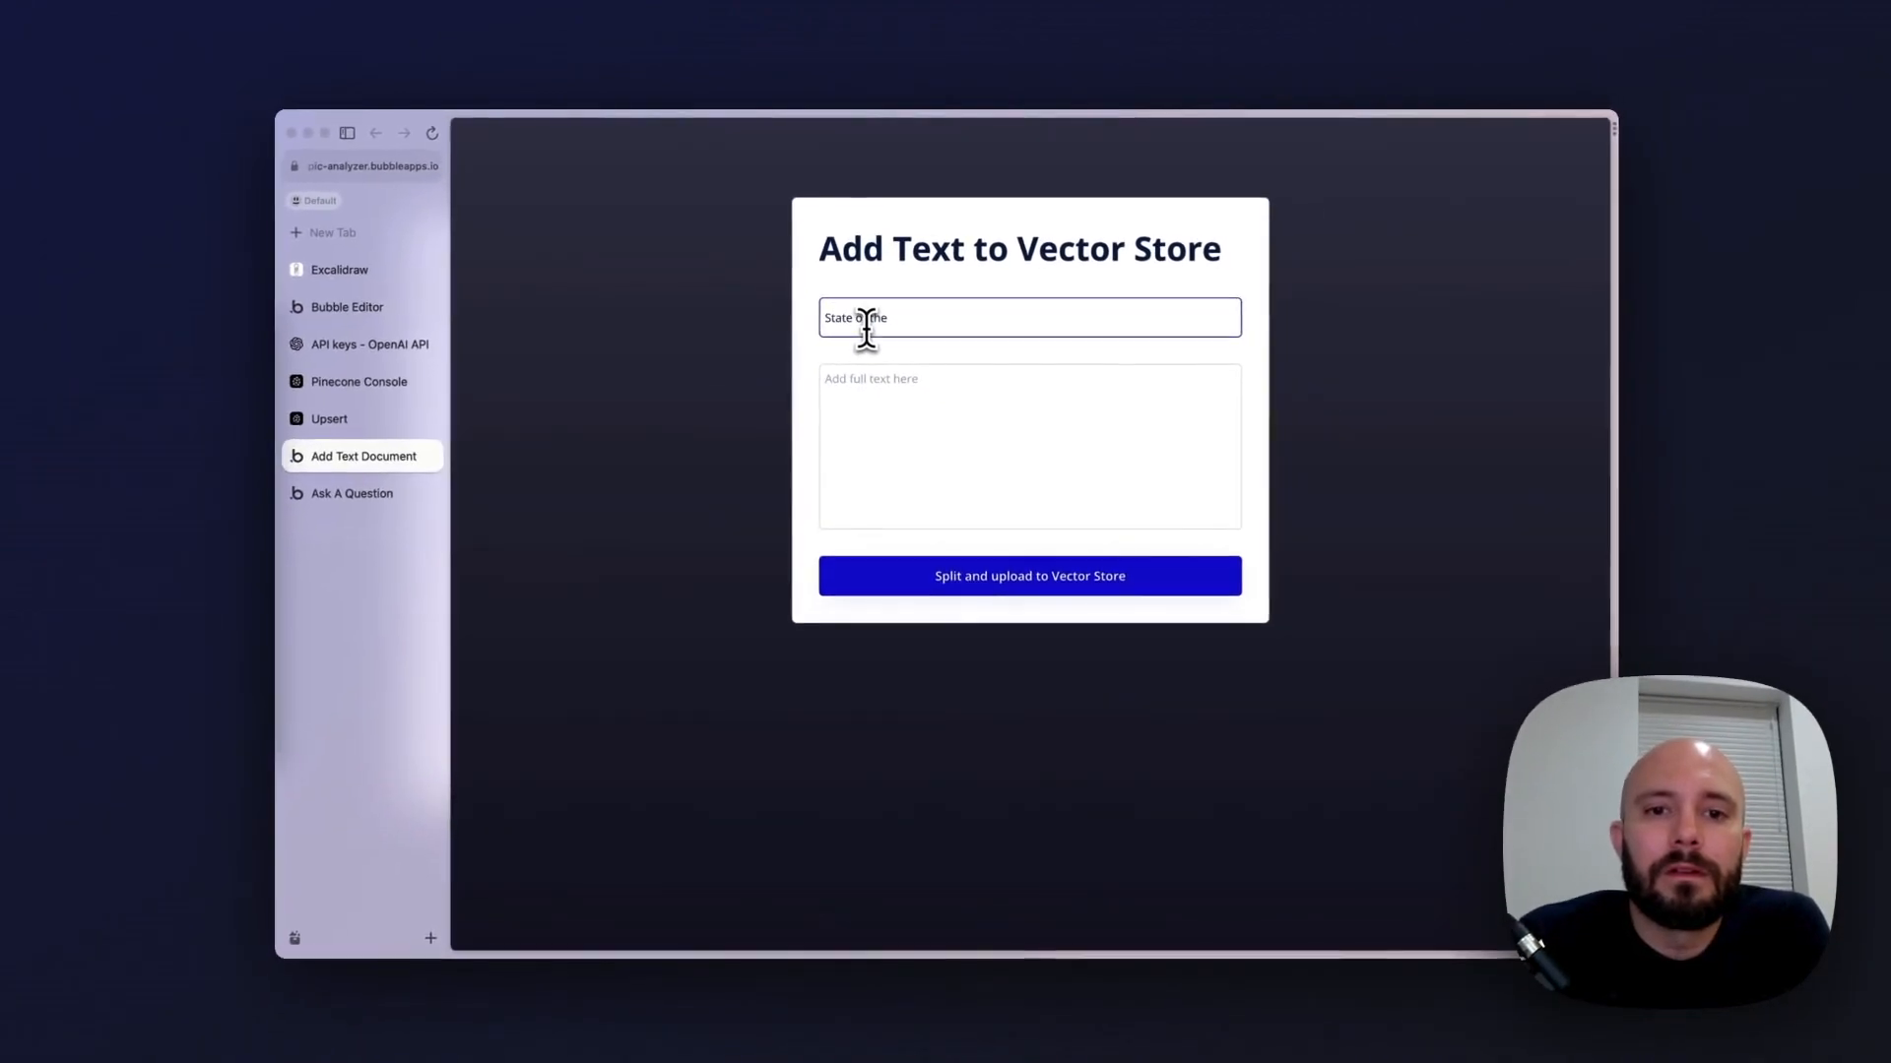
text(ion)
Paste the full speech into the Add full text here field and go to the end of the form
click(864, 389)
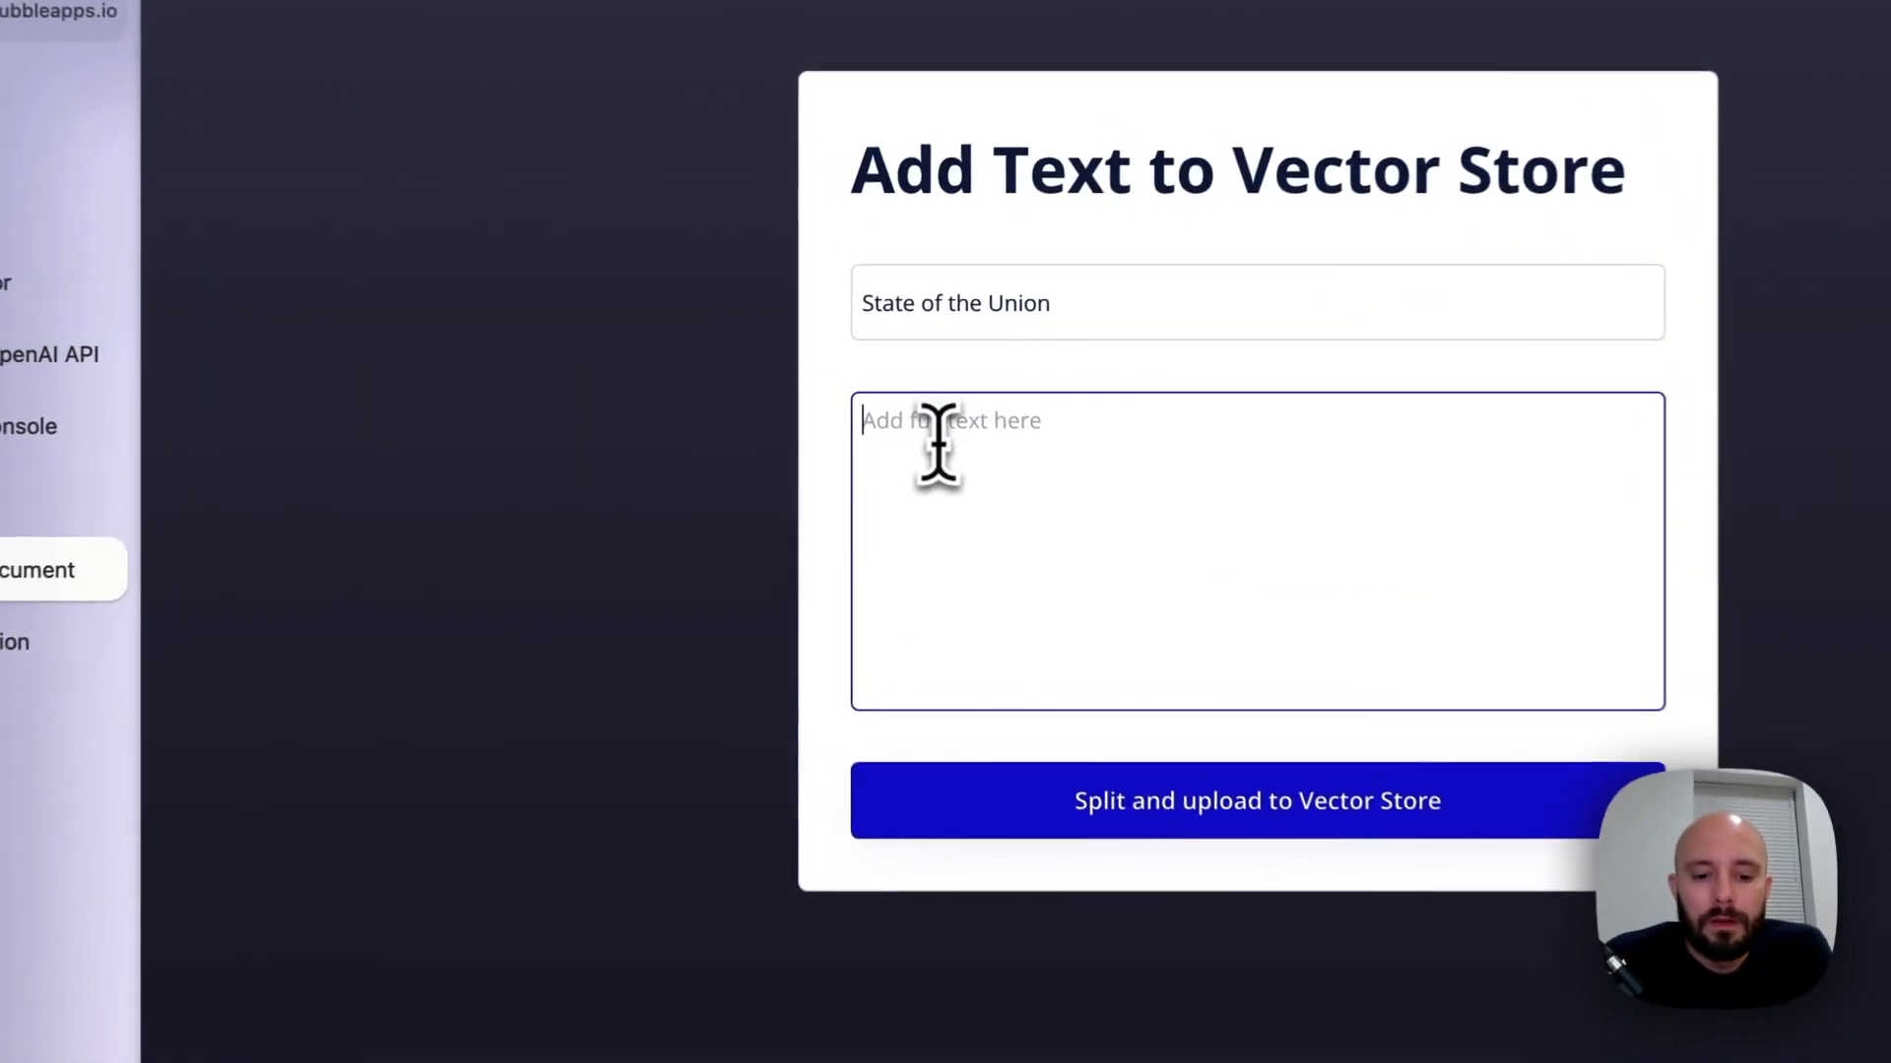
key(super+v)
scroll(865, 696, down, 5)
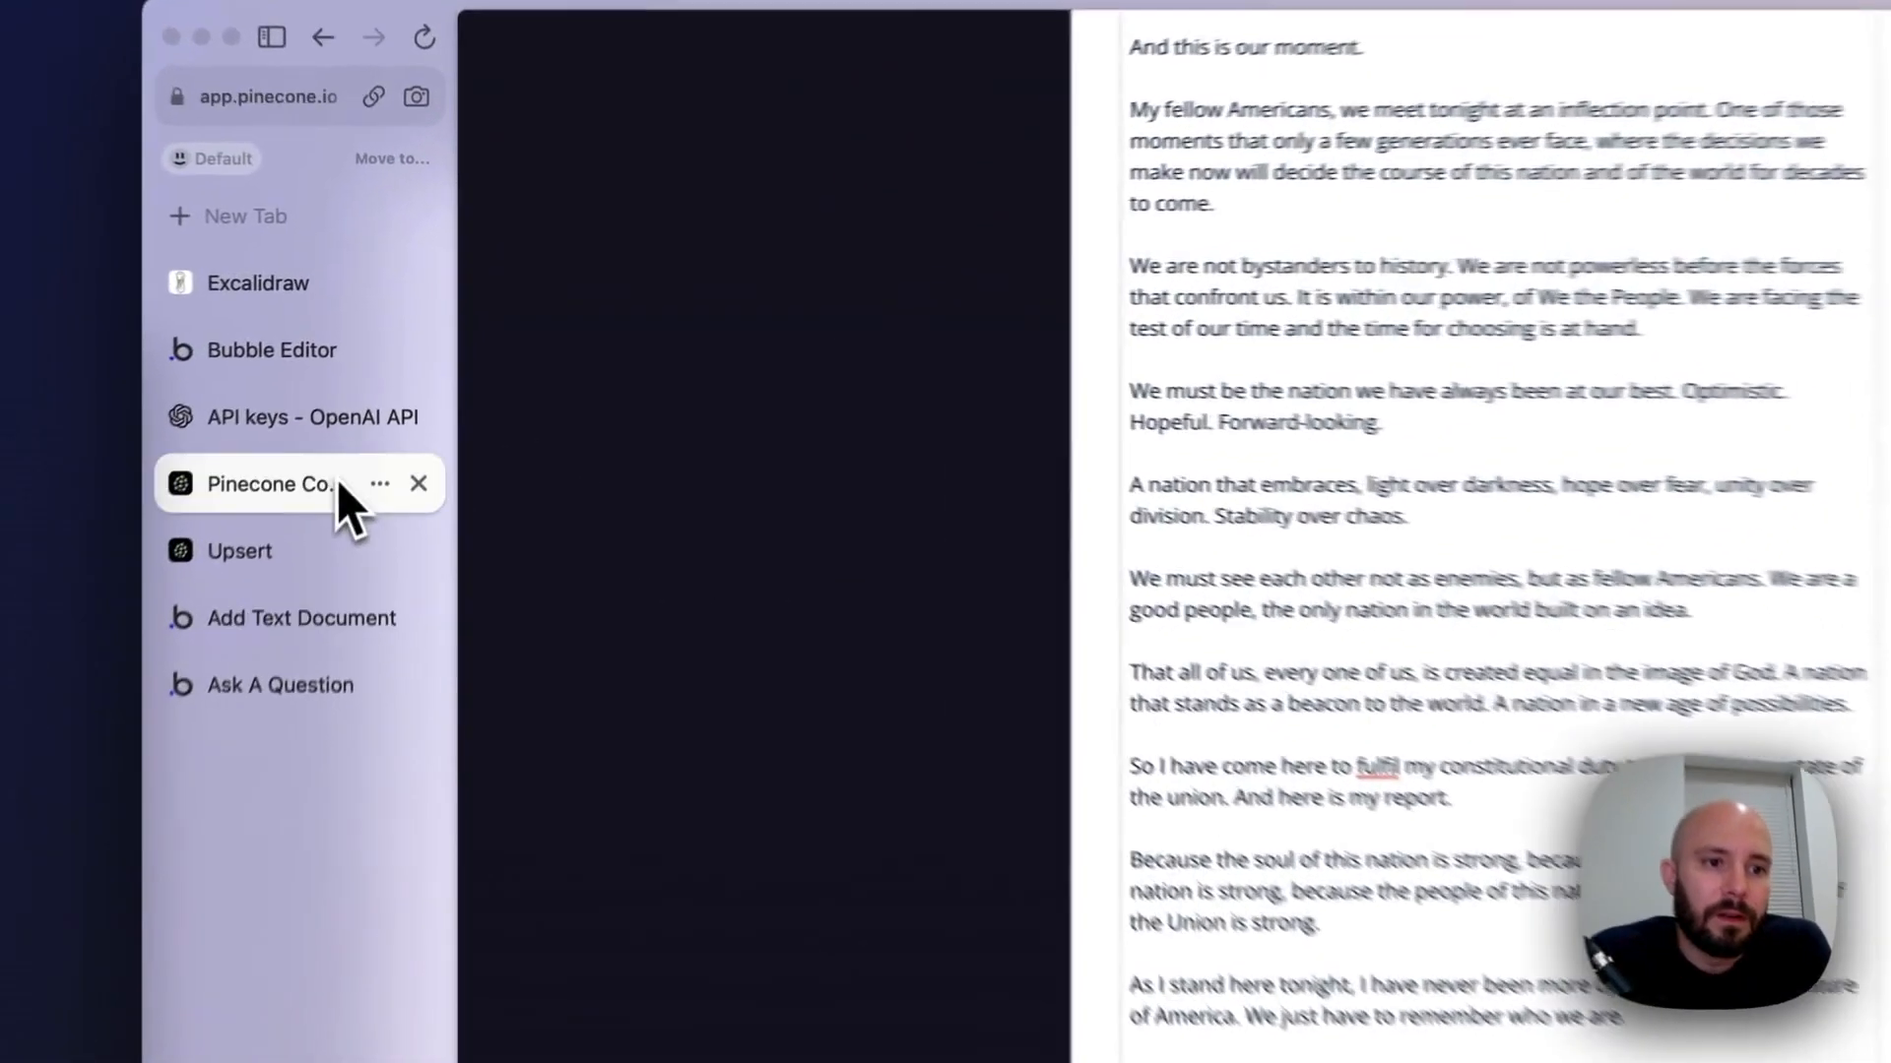
Switch to the Pinecone console, reload it and check the index info of the video index
click(362, 380)
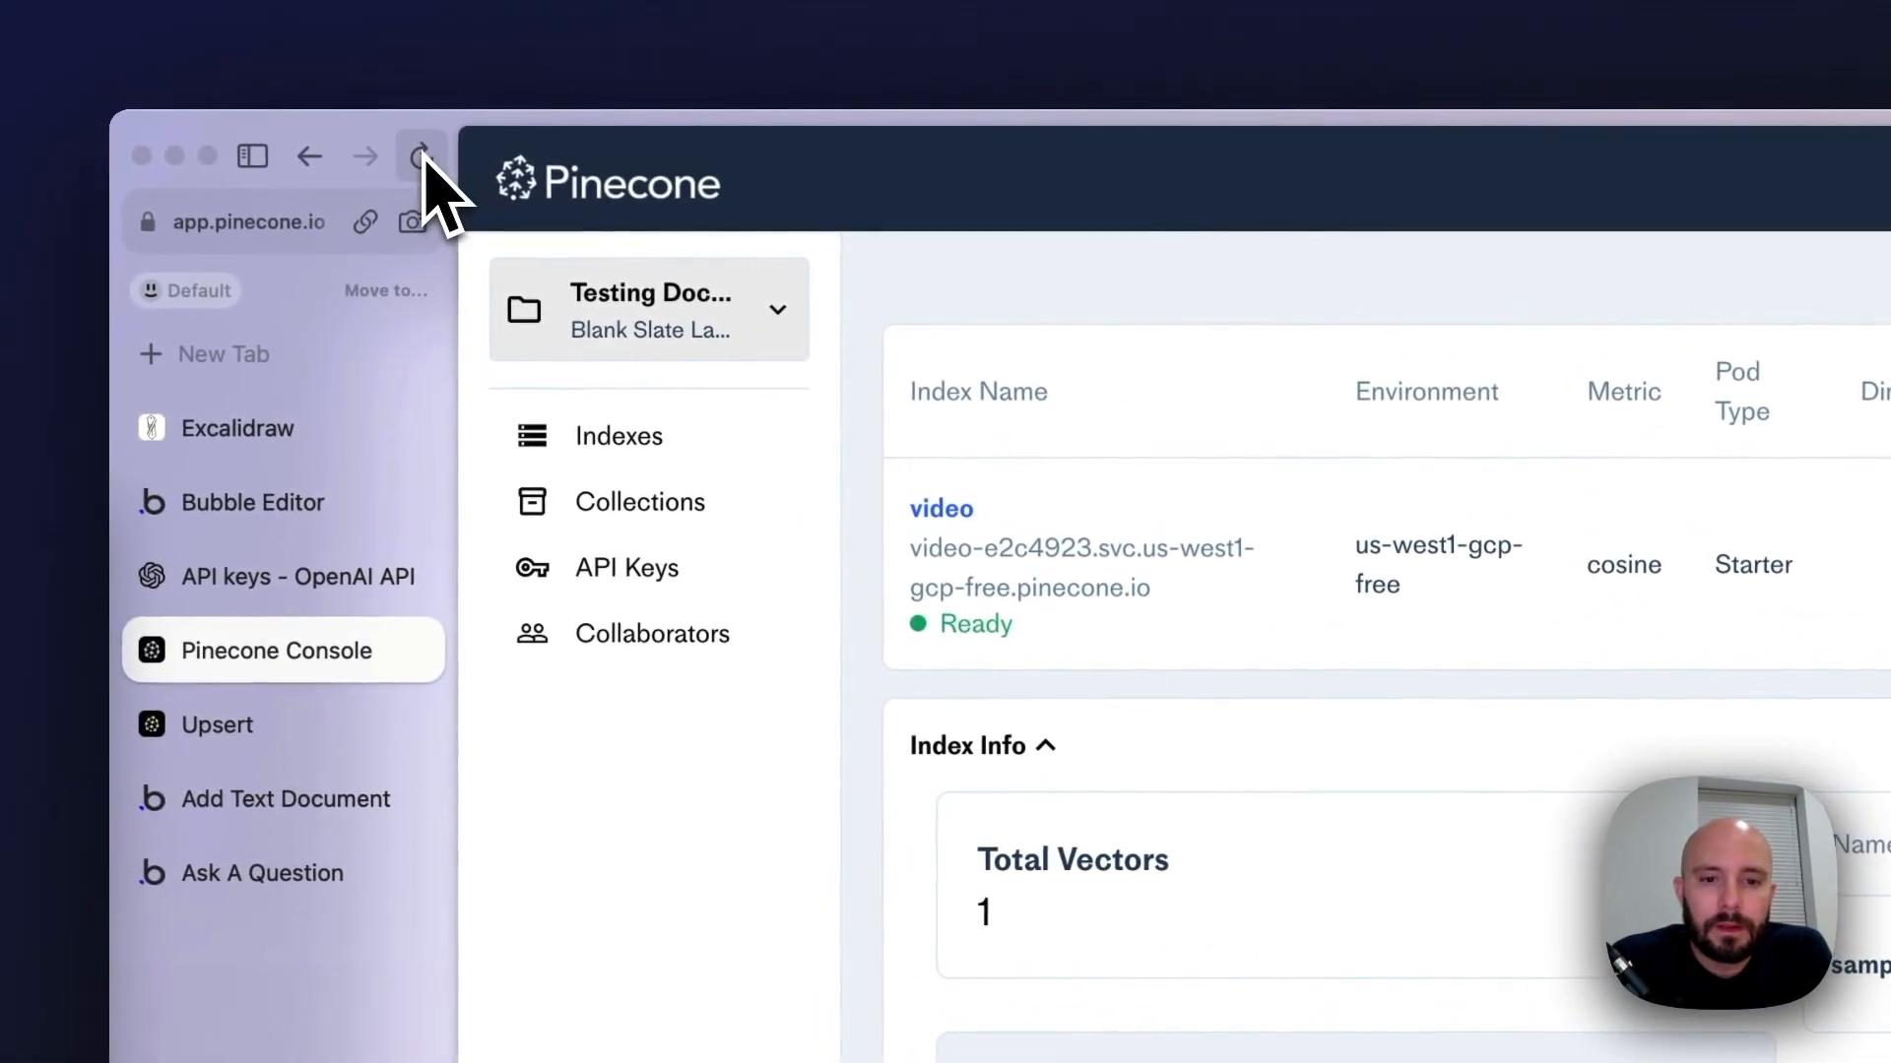
click(423, 158)
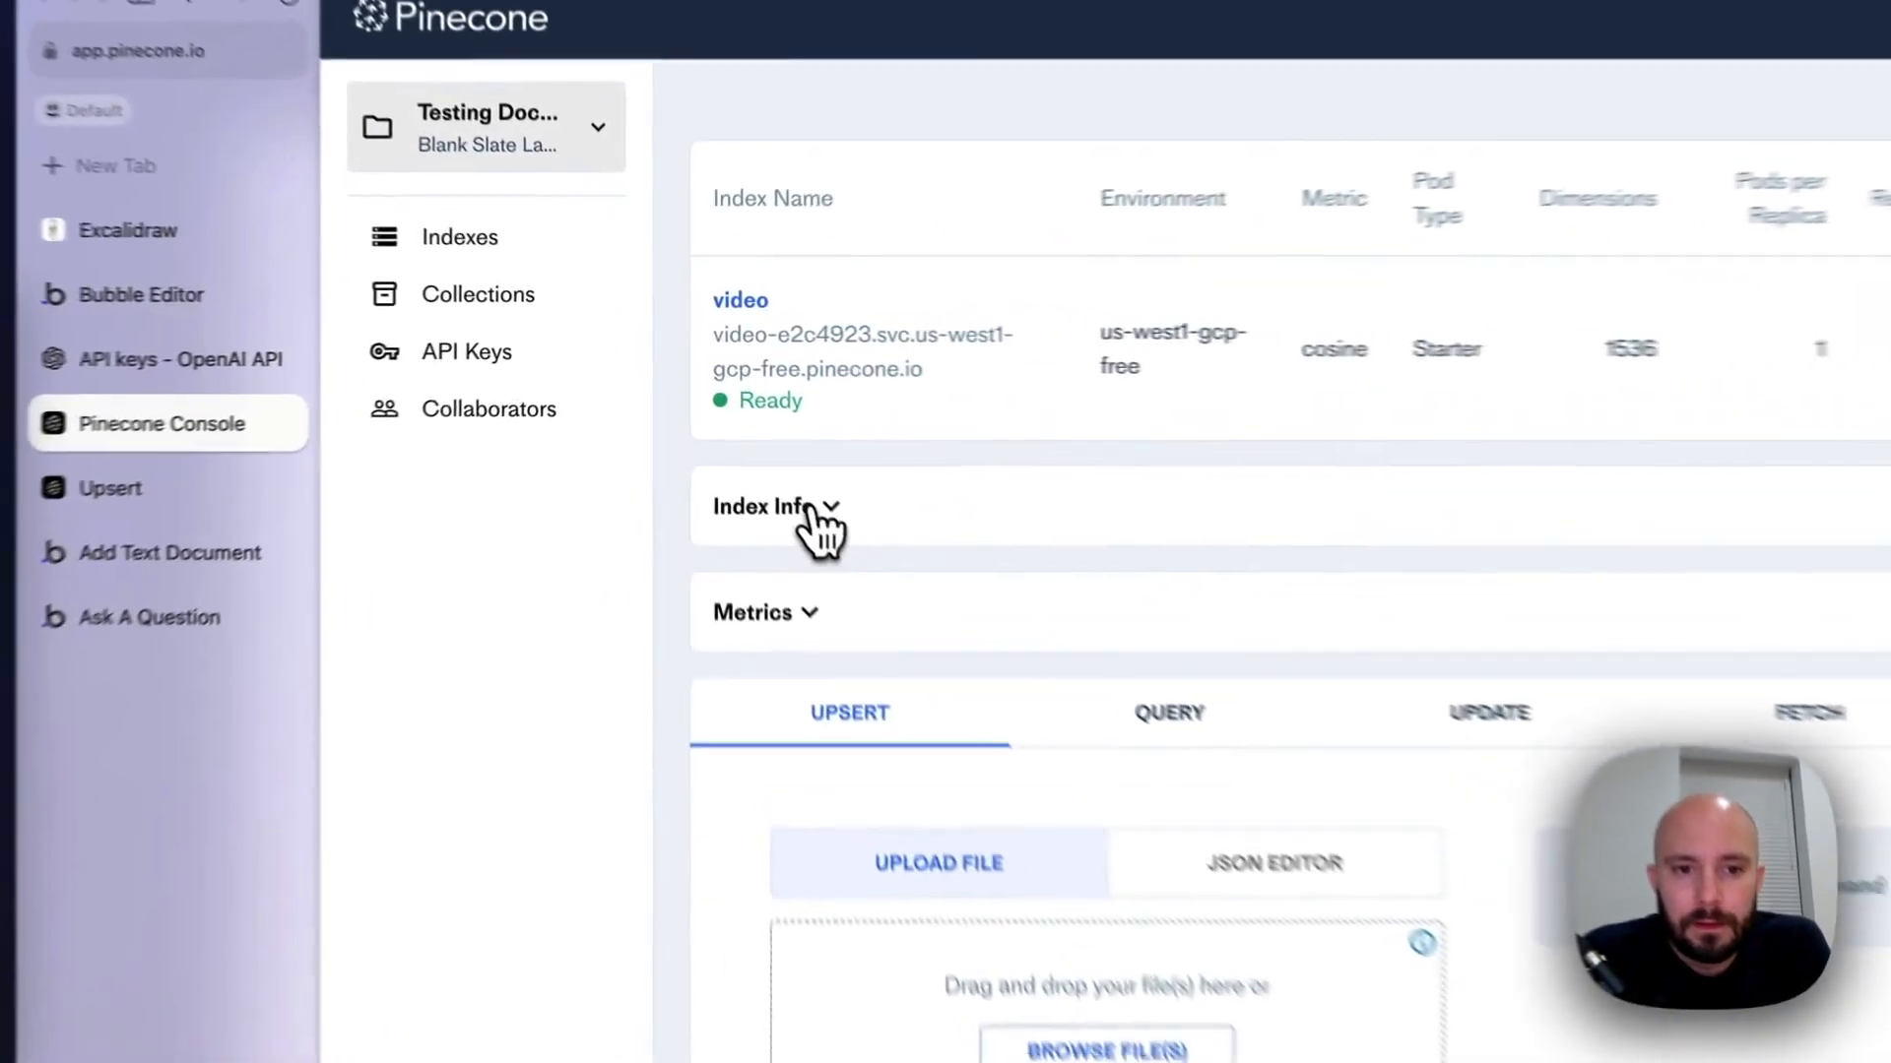
click(812, 512)
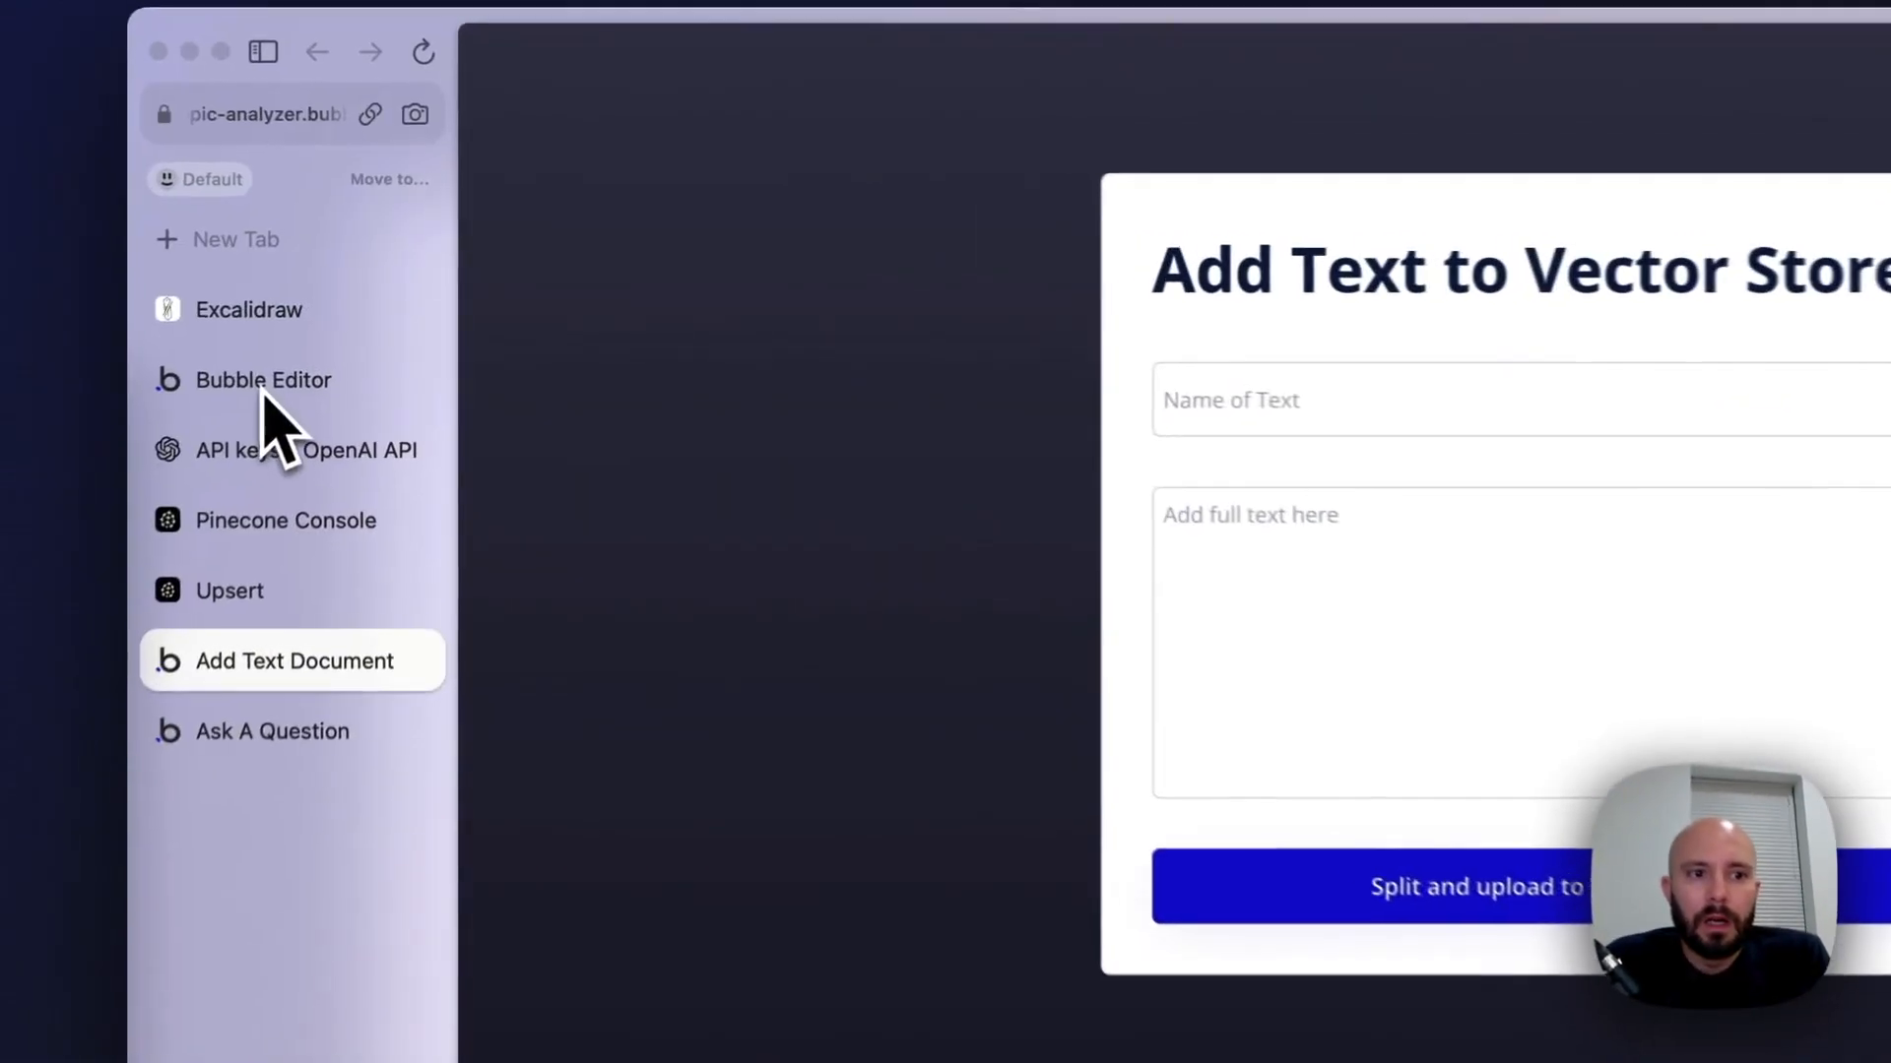
In Bubble's chunk_text backend workflow, format the Upsert Vectors action's document_id, the document's unique id, as JSON-safe
click(348, 309)
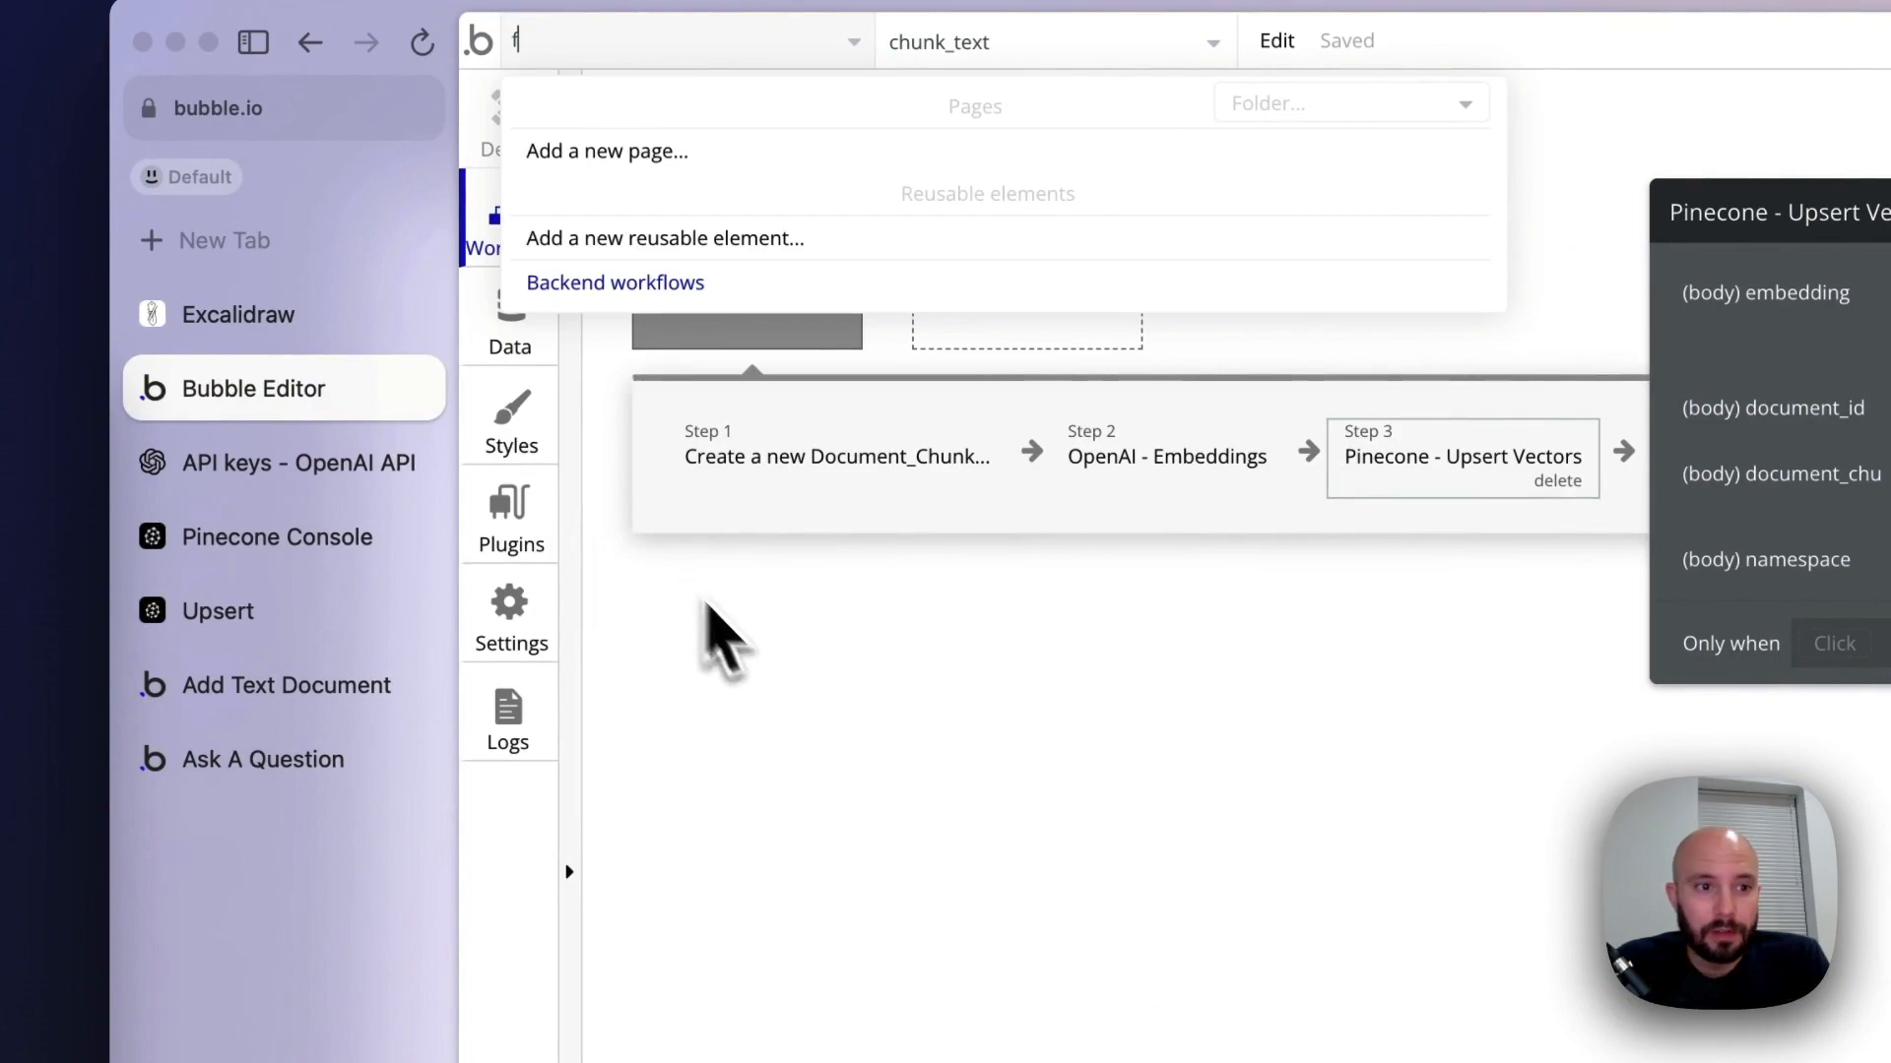
click(703, 599)
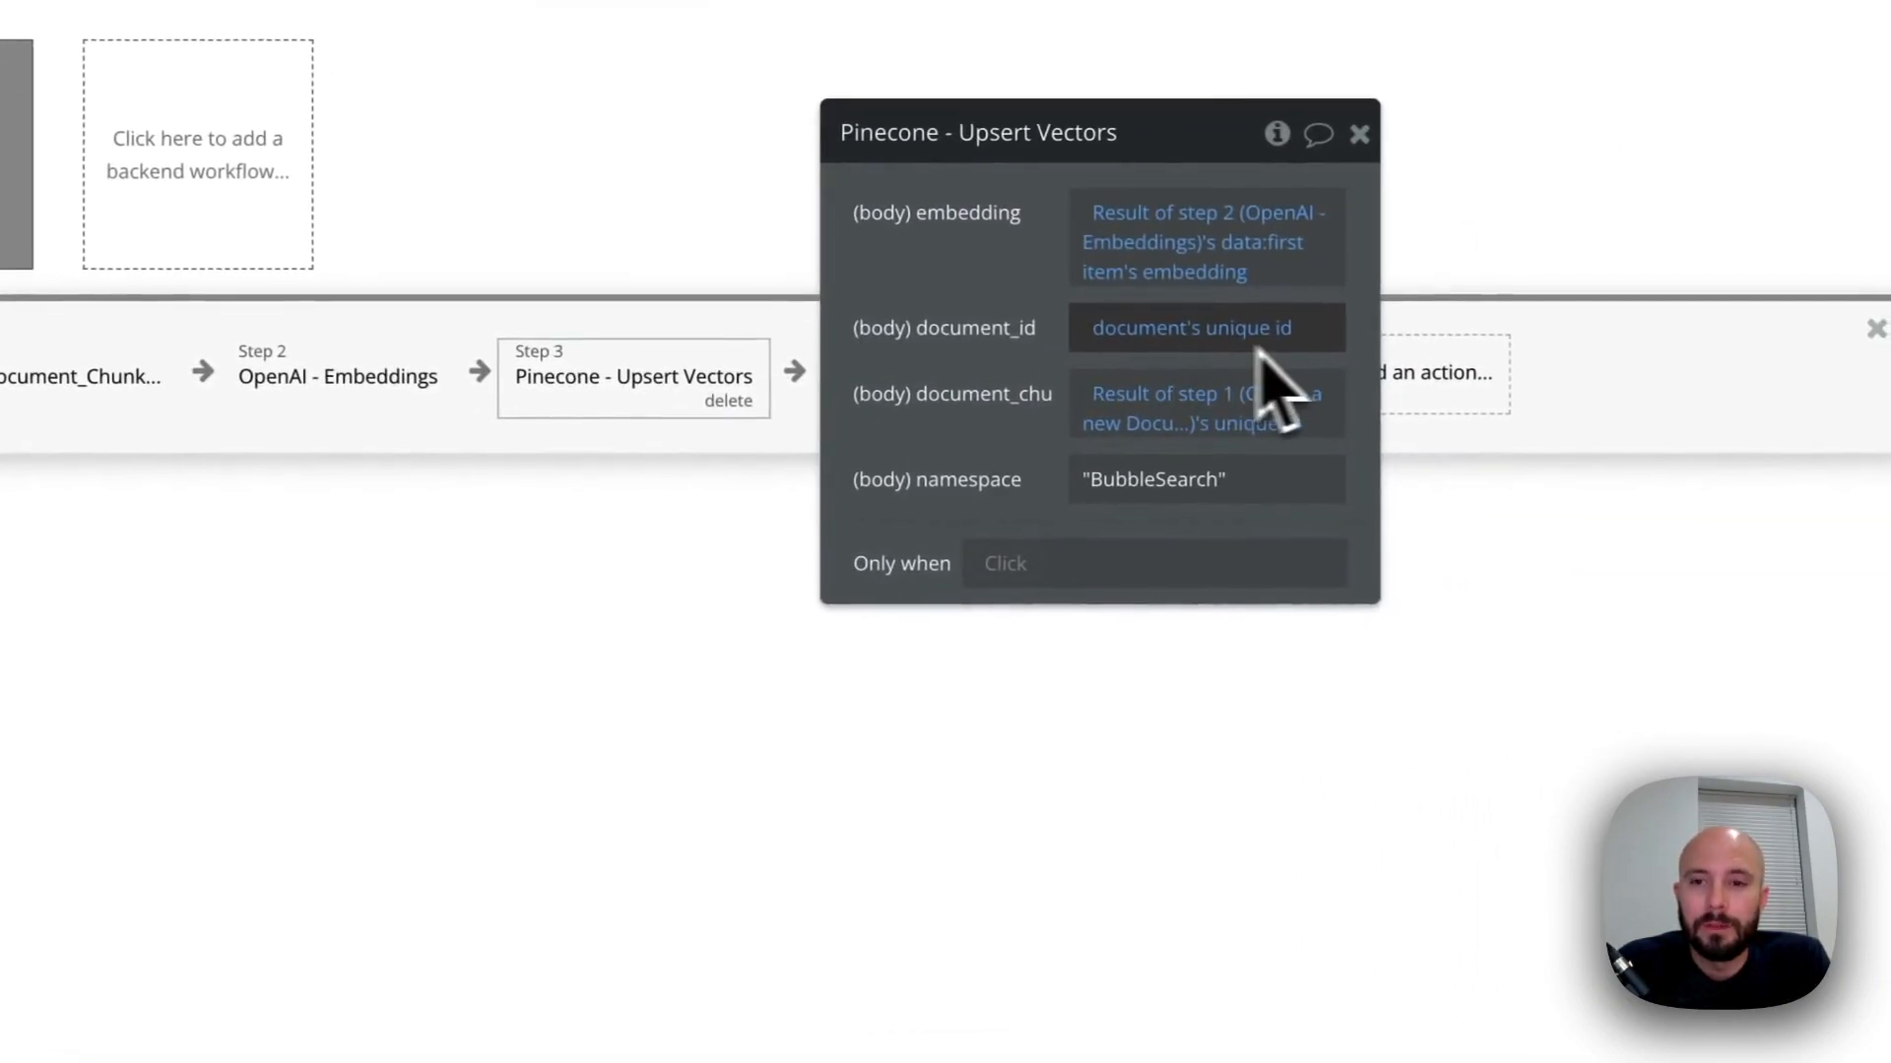
click(1258, 347)
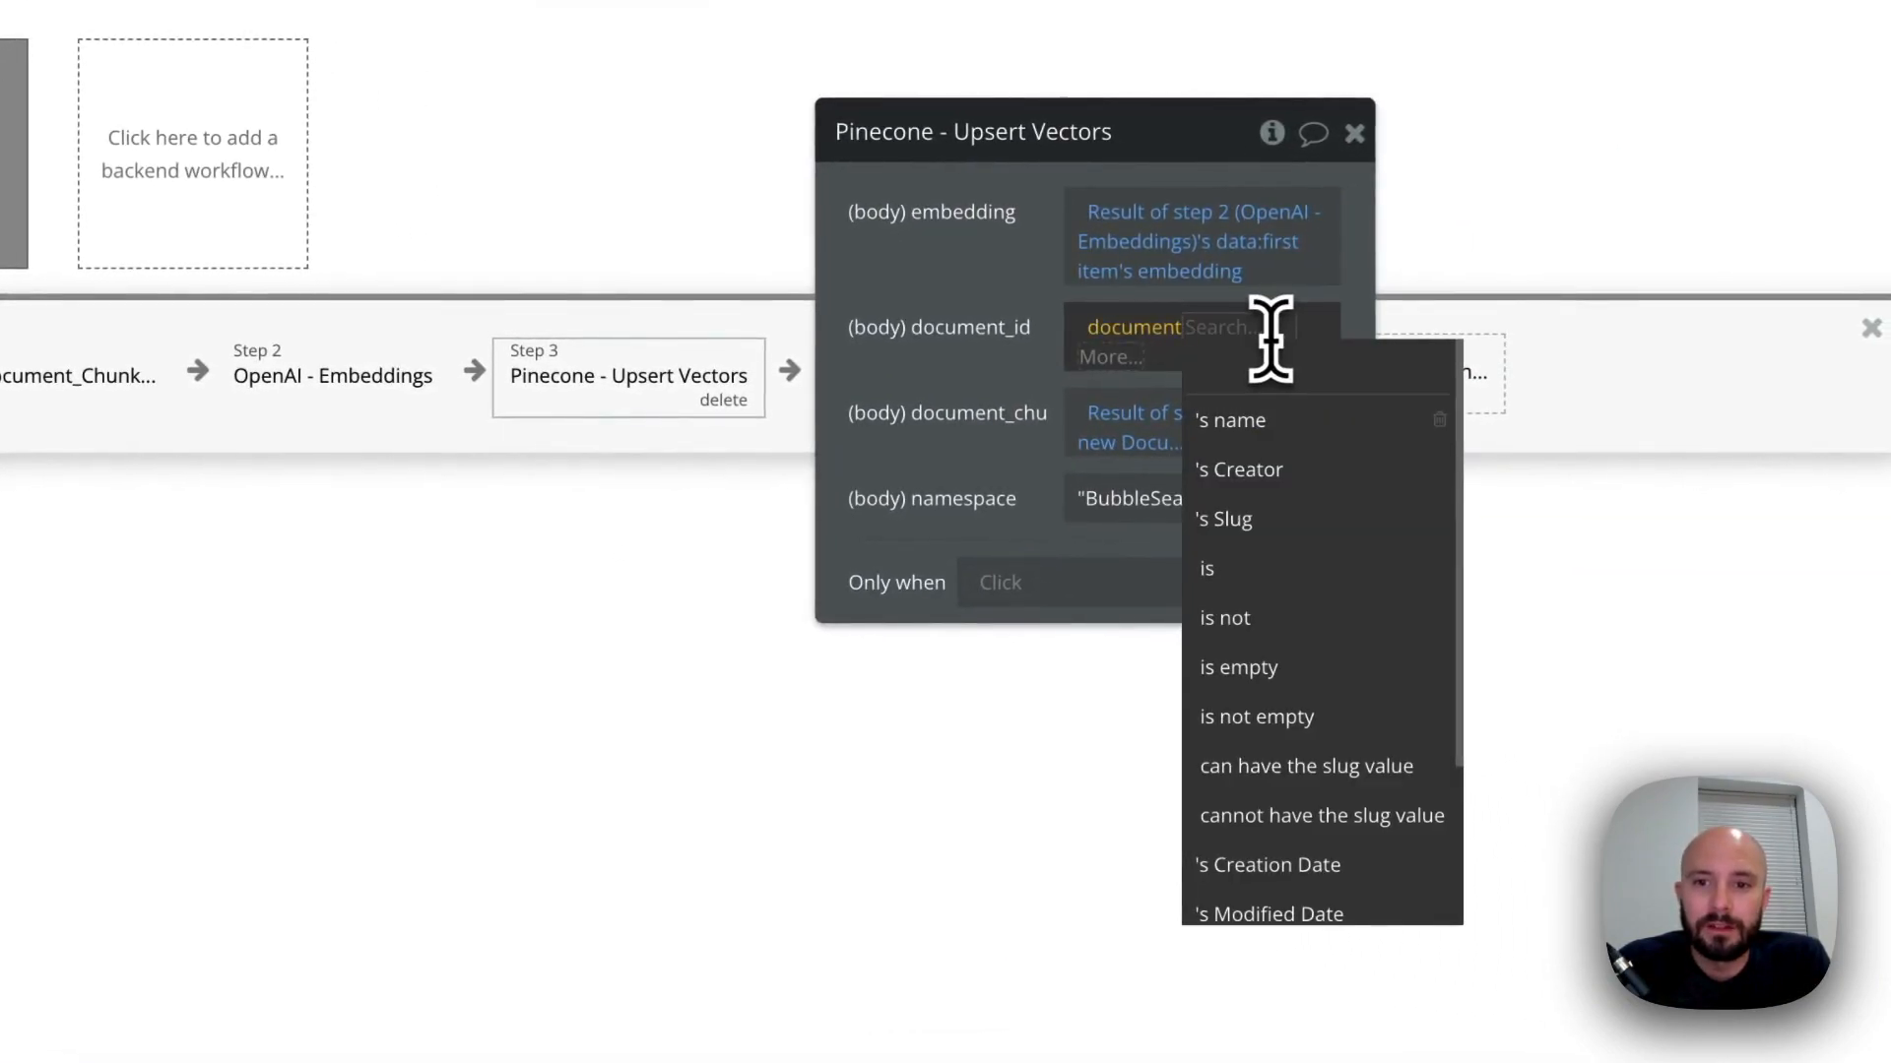
click(1122, 360)
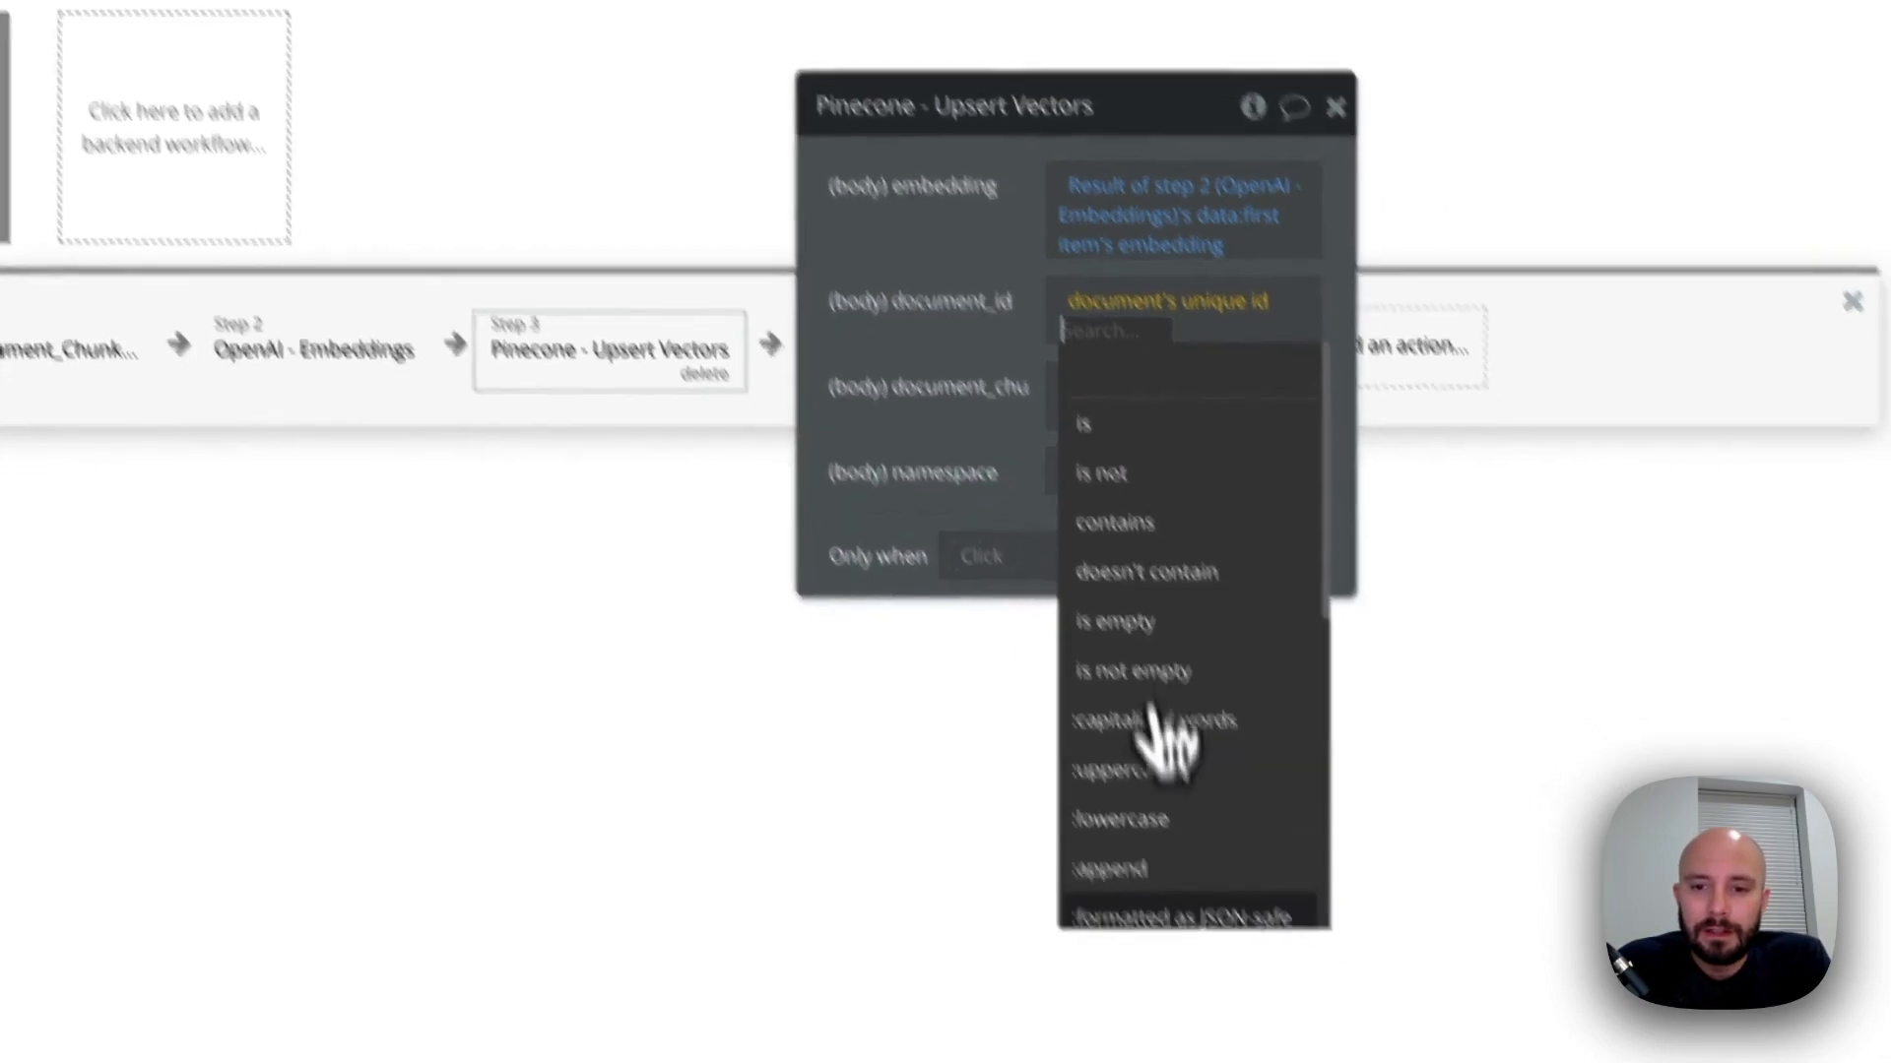
click(1187, 943)
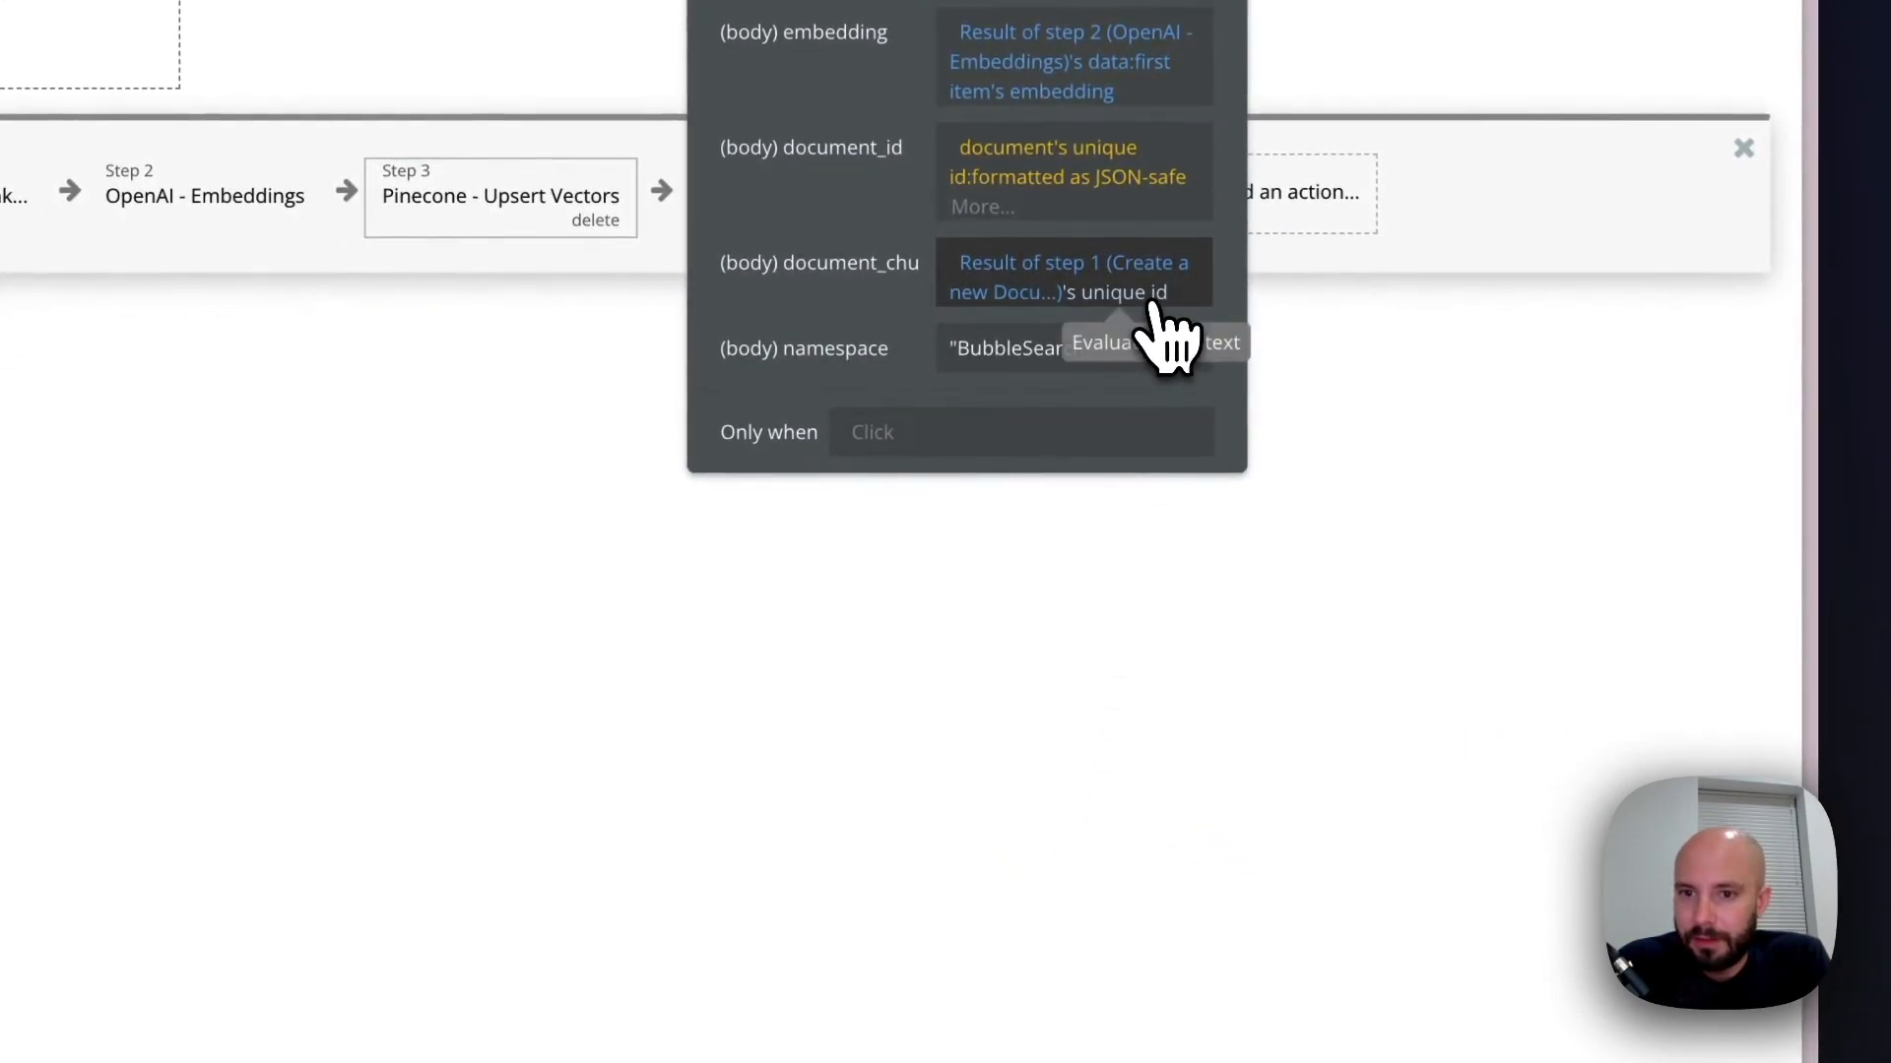
Format the document chunk's unique id in the Upsert Vectors action as JSON-safe and close the action's settings
click(1152, 298)
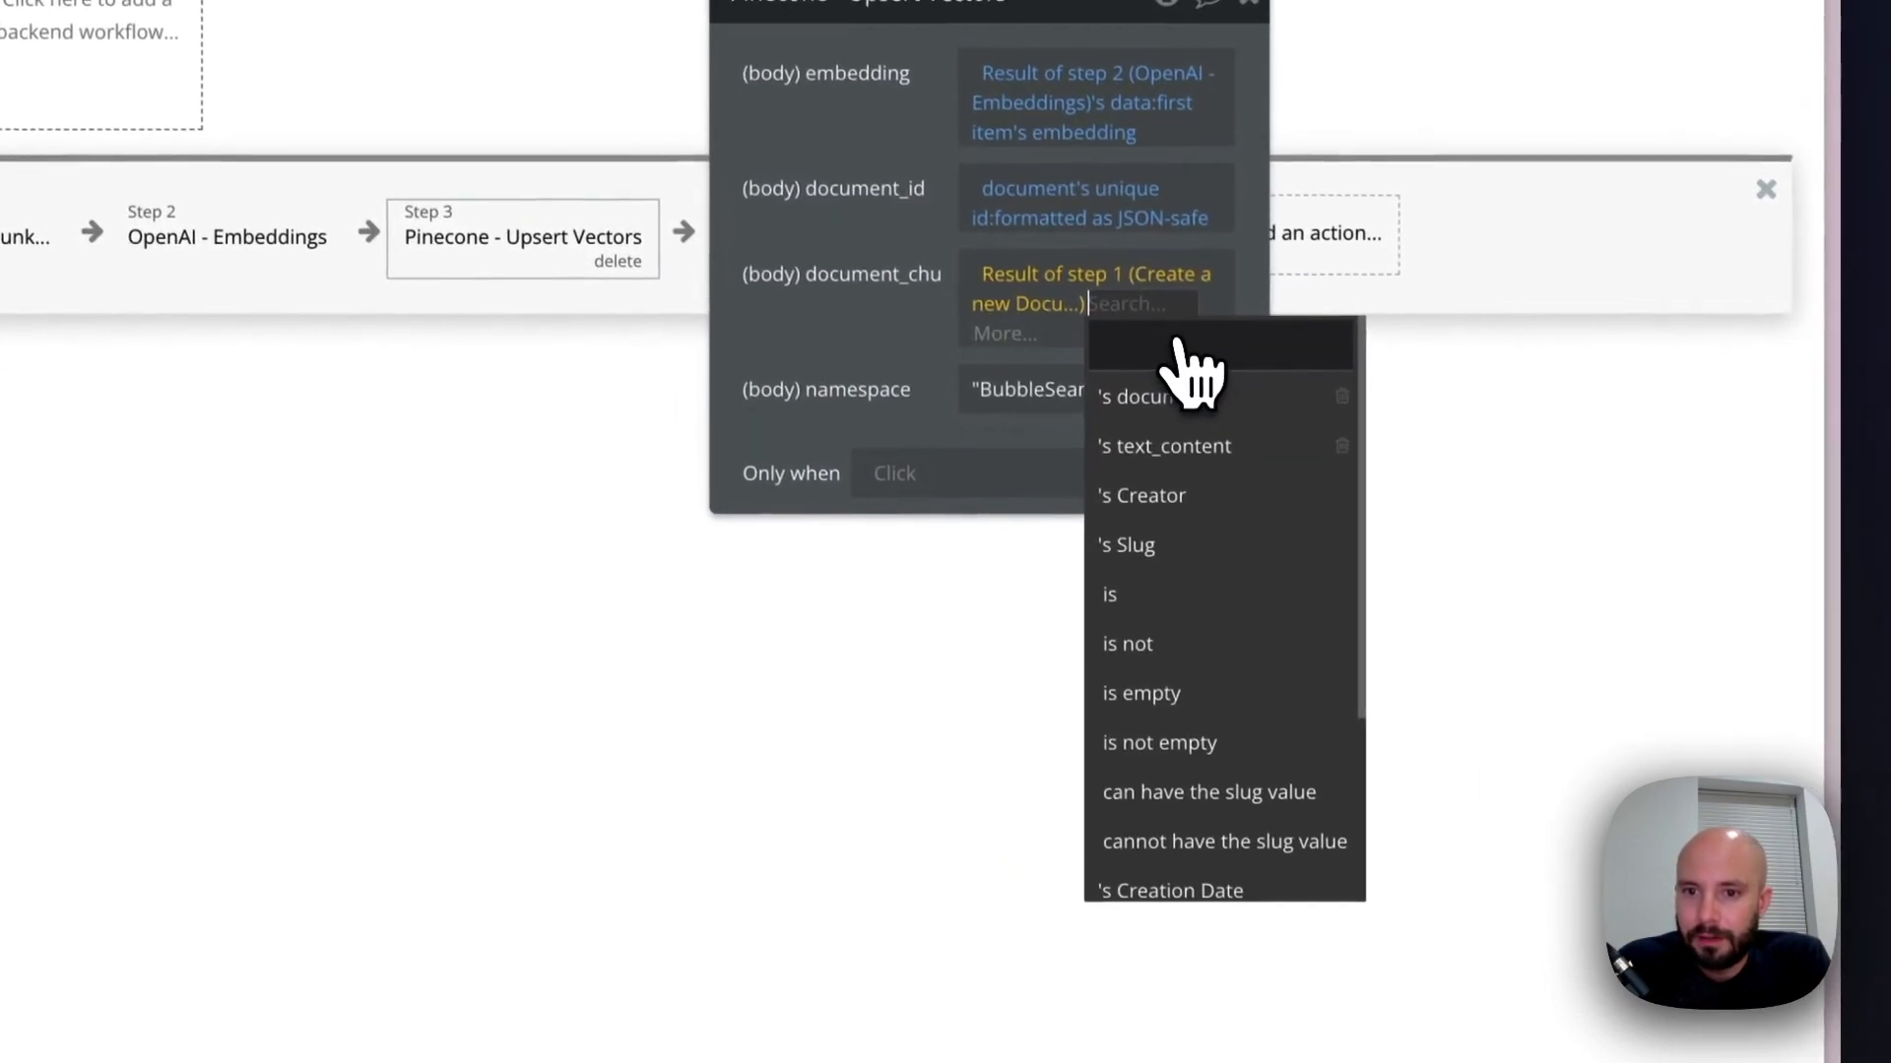
click(1005, 335)
click(1176, 842)
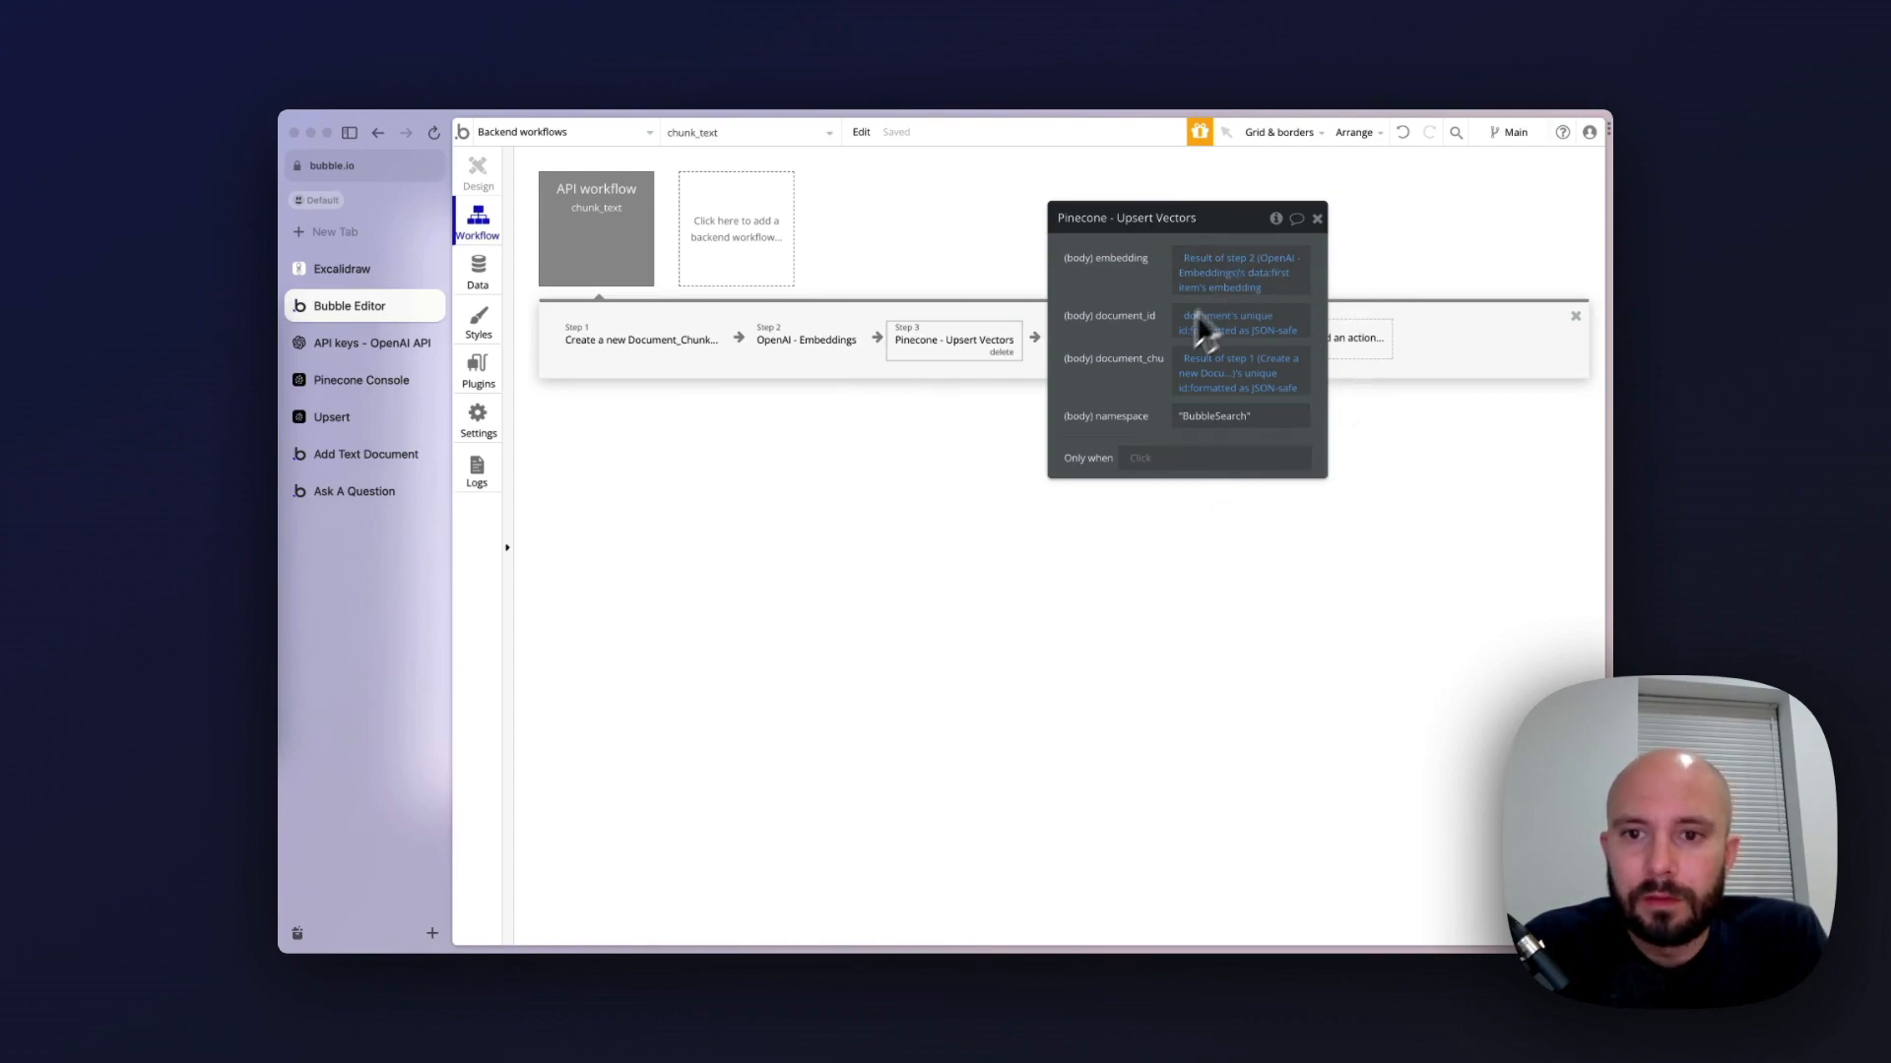
click(1316, 217)
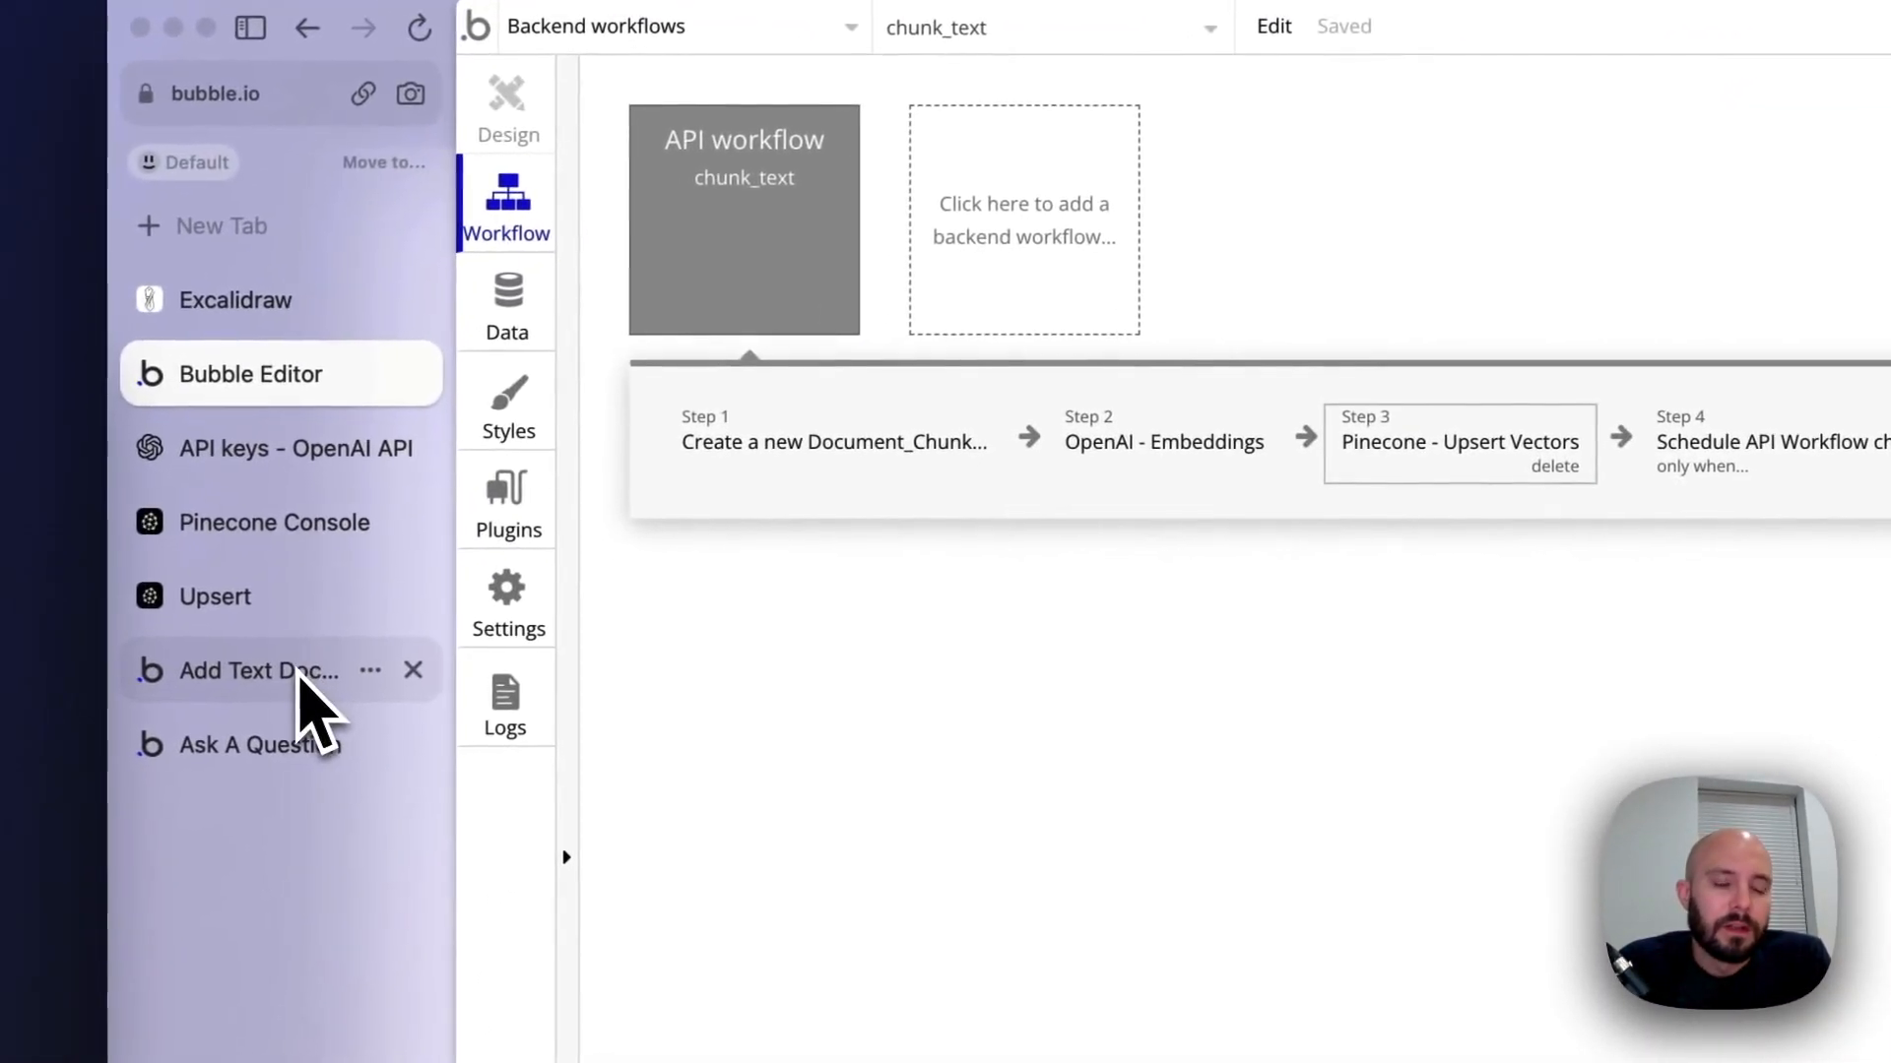
Refresh the Add Text Document page, name the text State of the Union and paste the full speech as its content
click(300, 677)
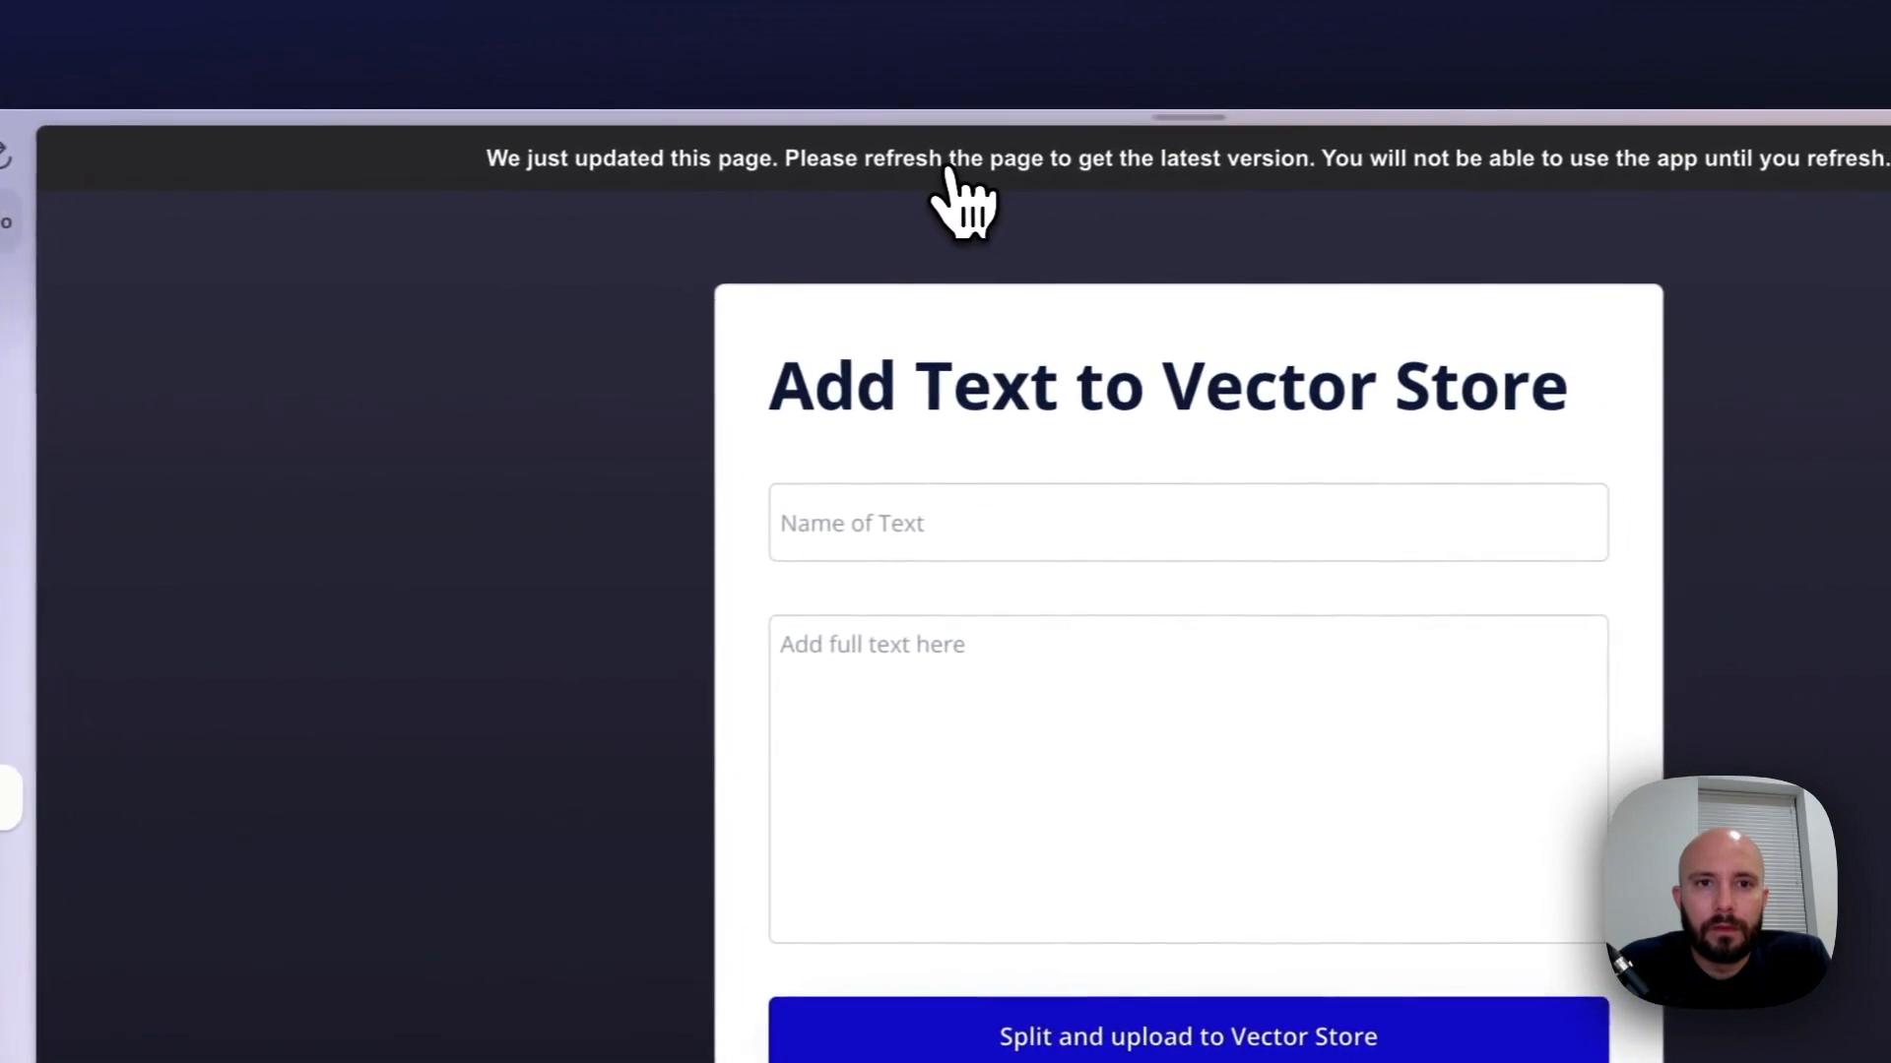
click(982, 187)
click(908, 507)
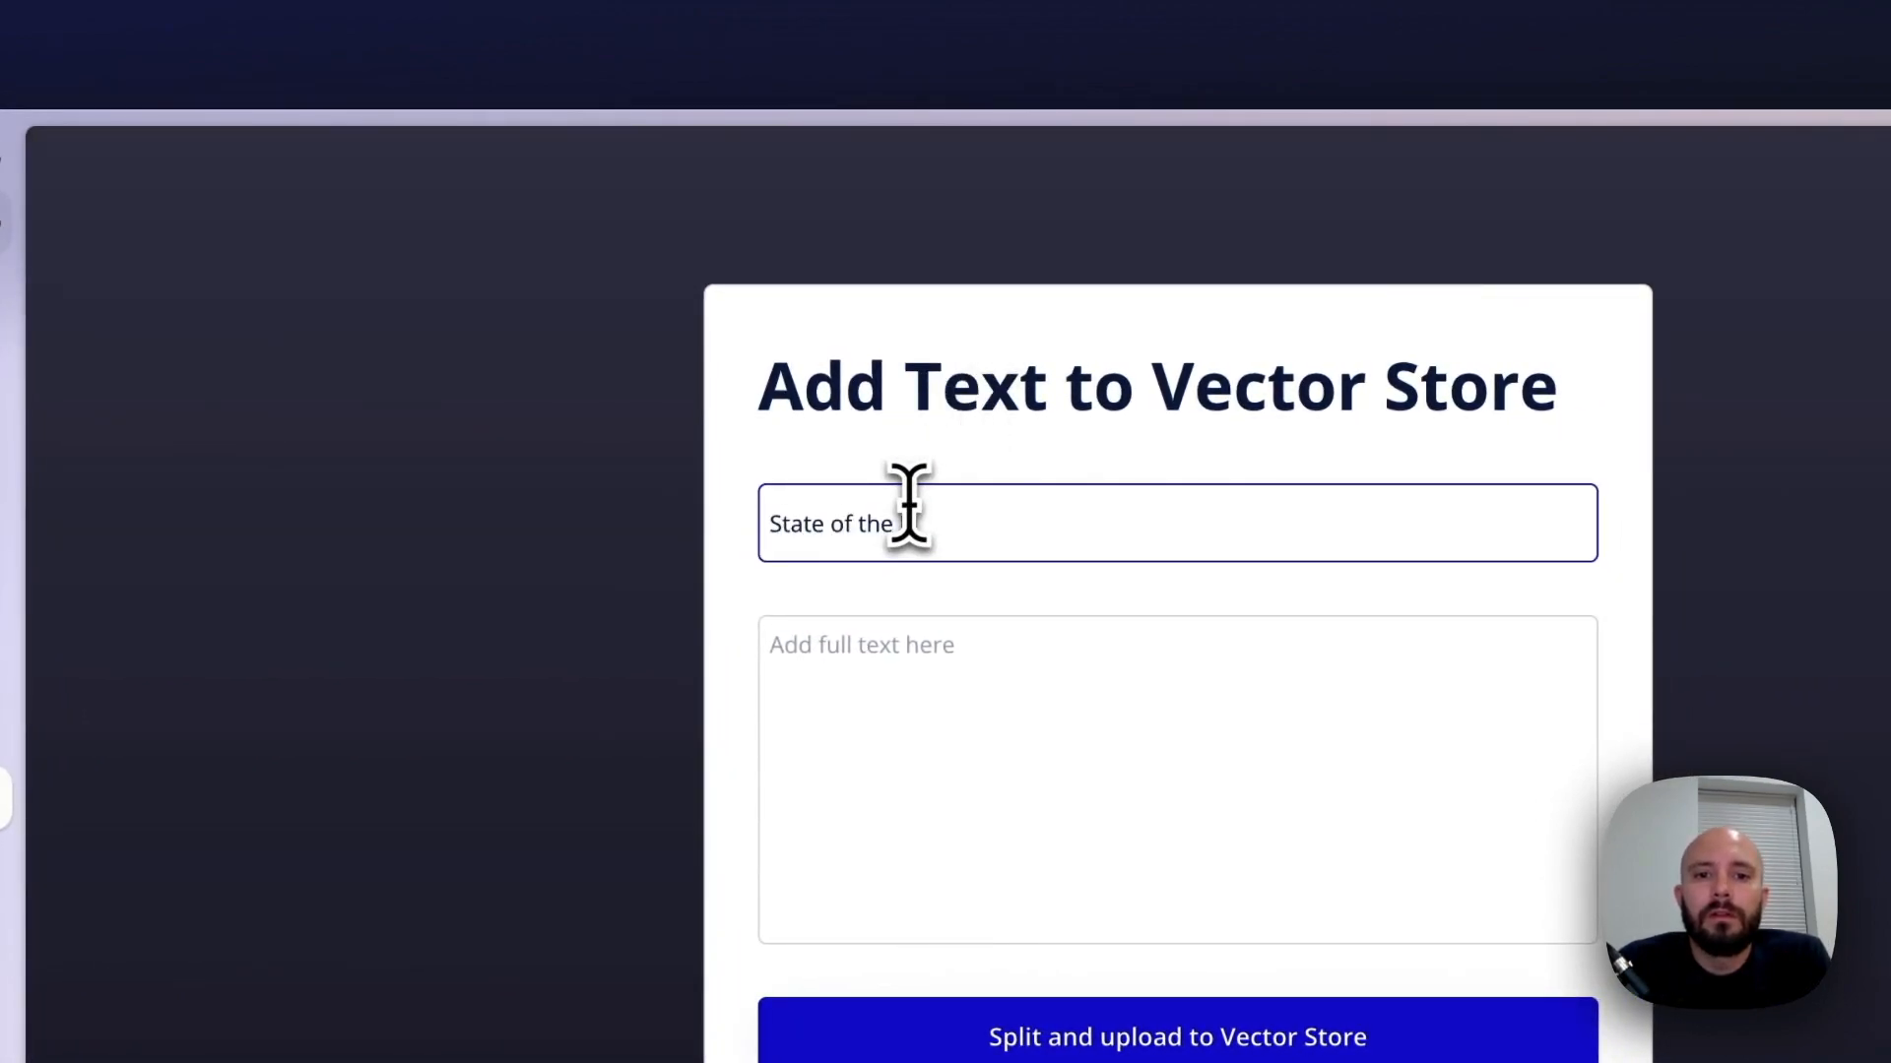
click(911, 669)
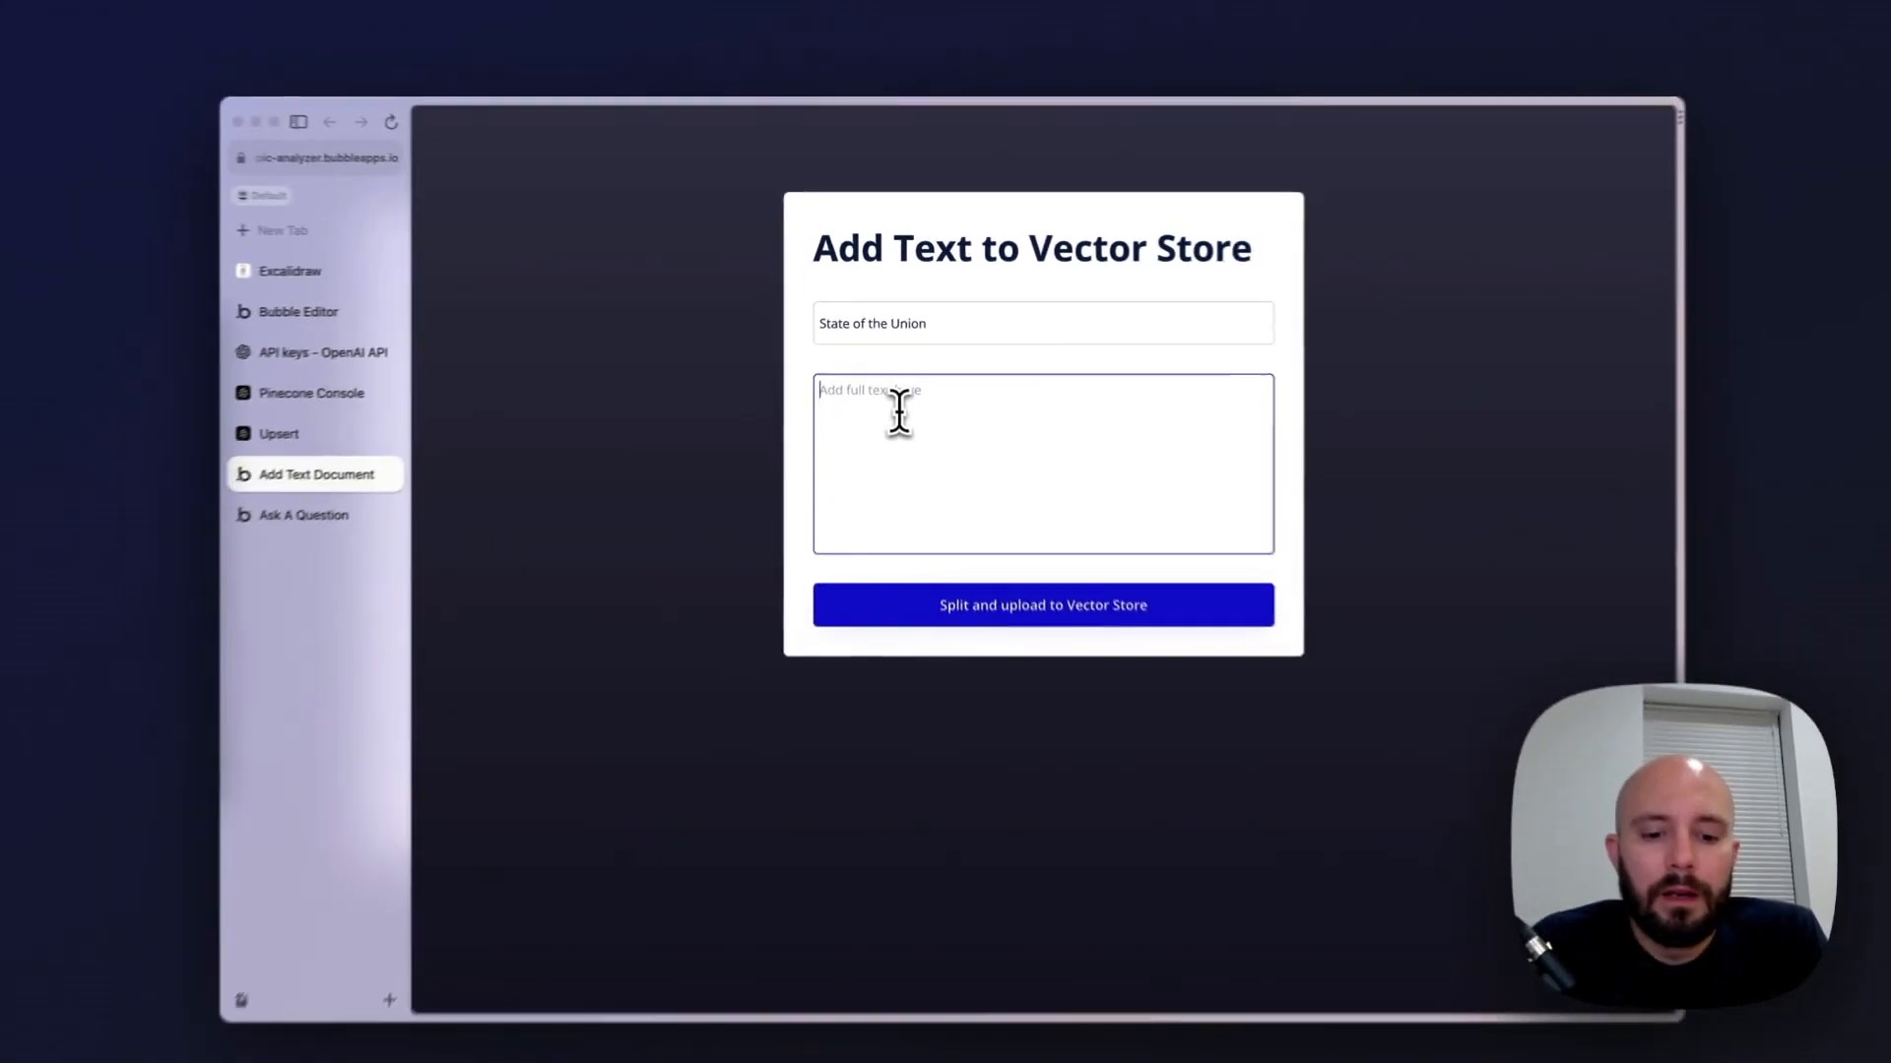
key(super+v)
scroll(896, 394, down, 5)
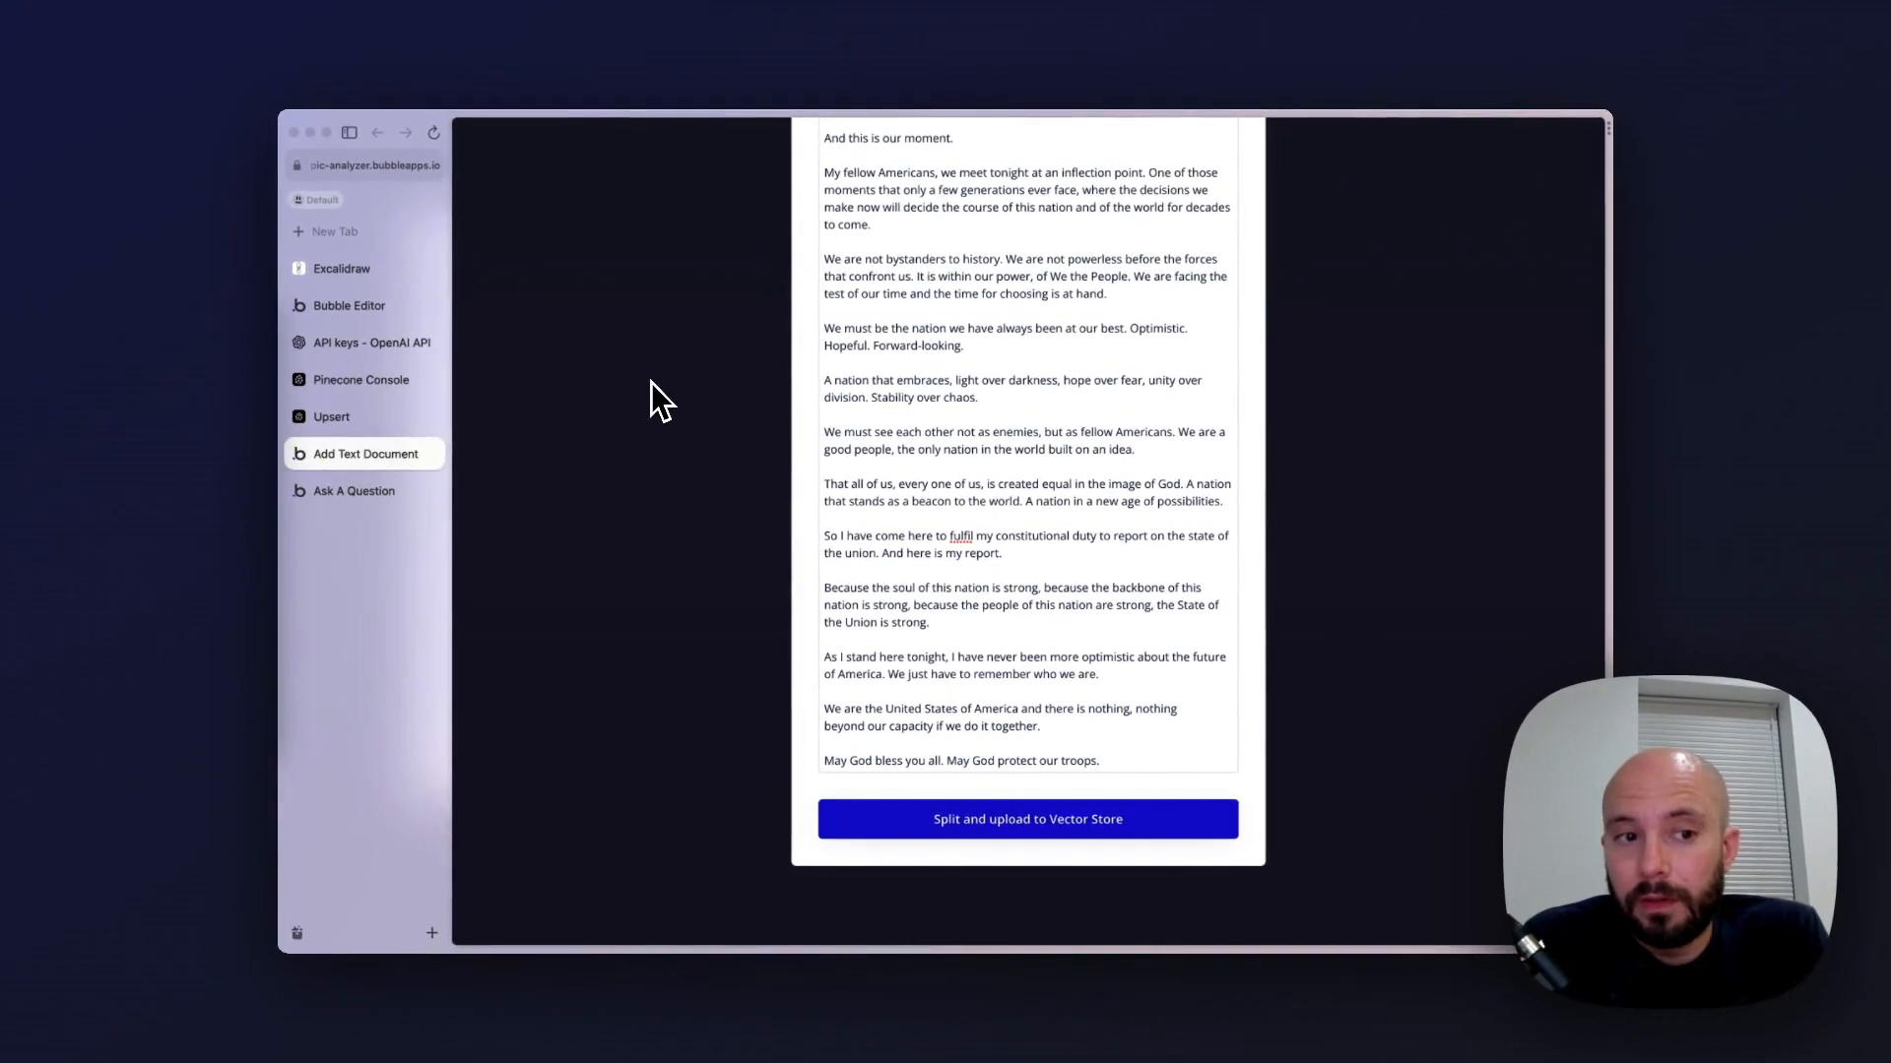
Switch to the Pinecone console to check the video index's total vectors
click(370, 386)
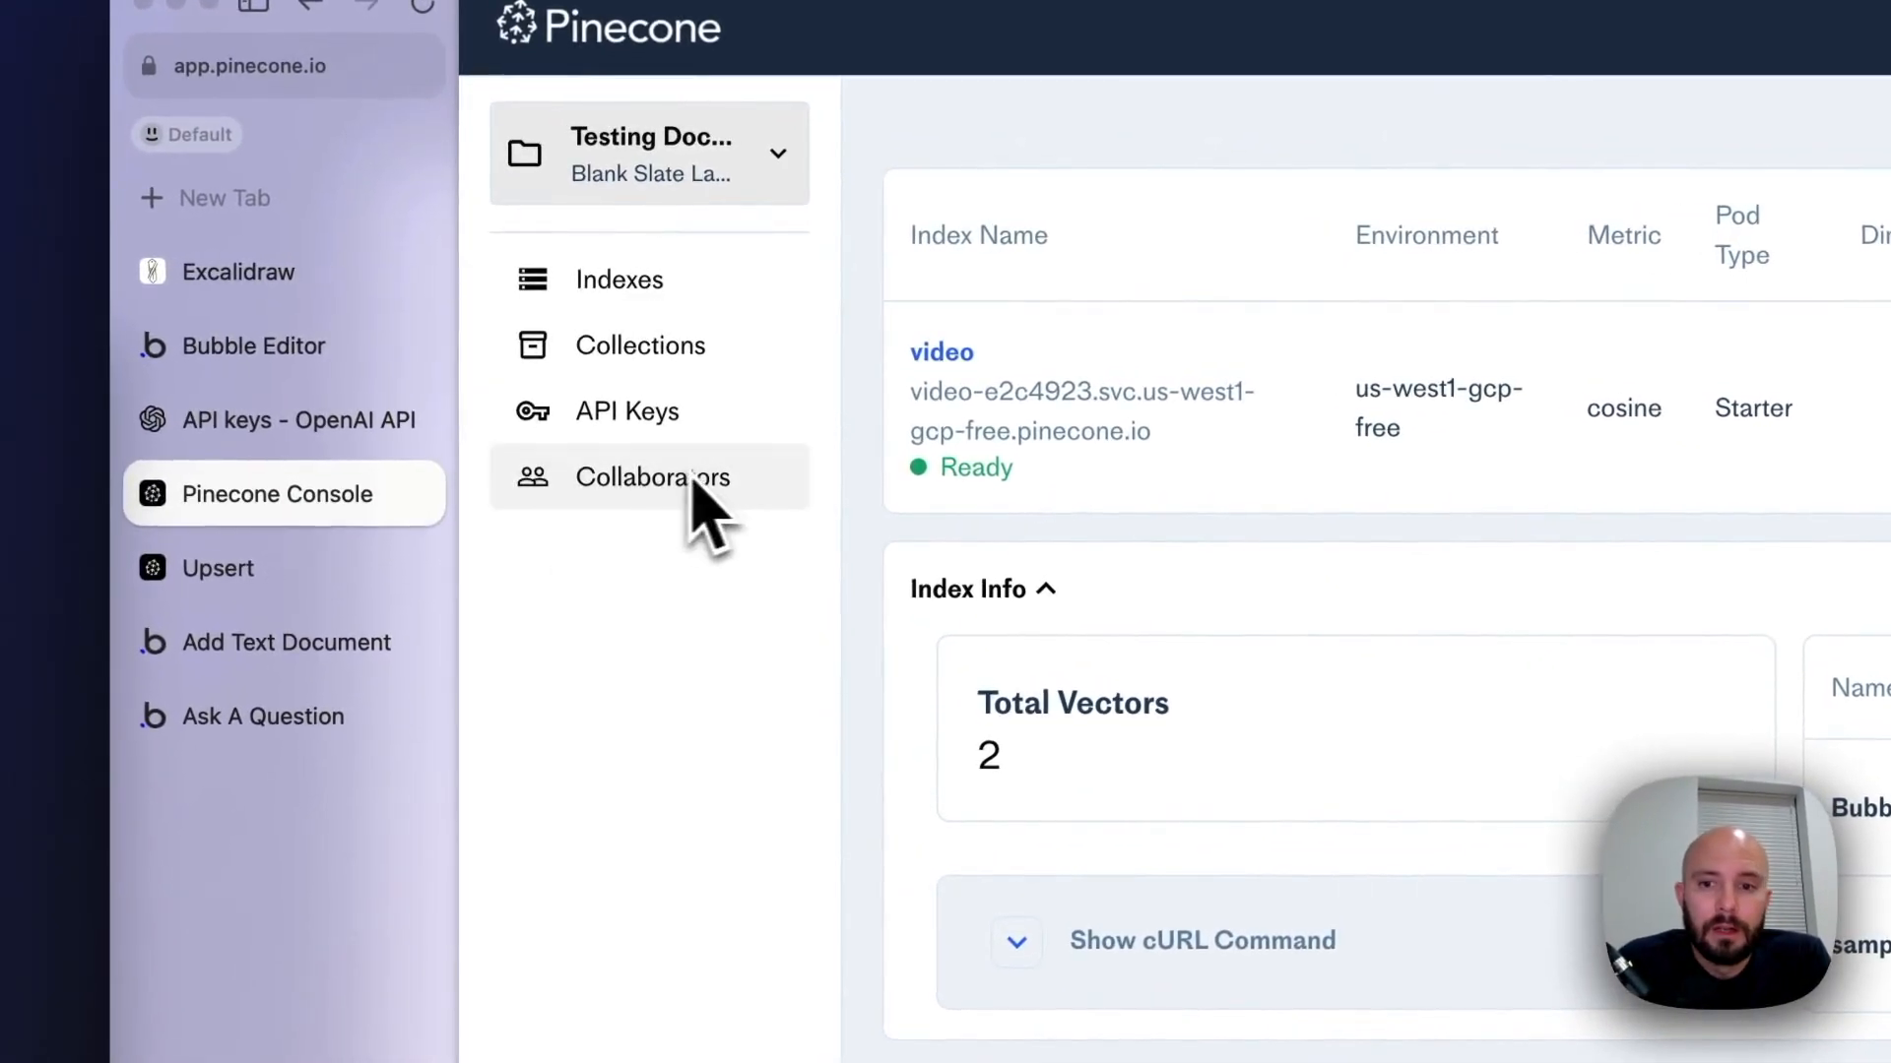